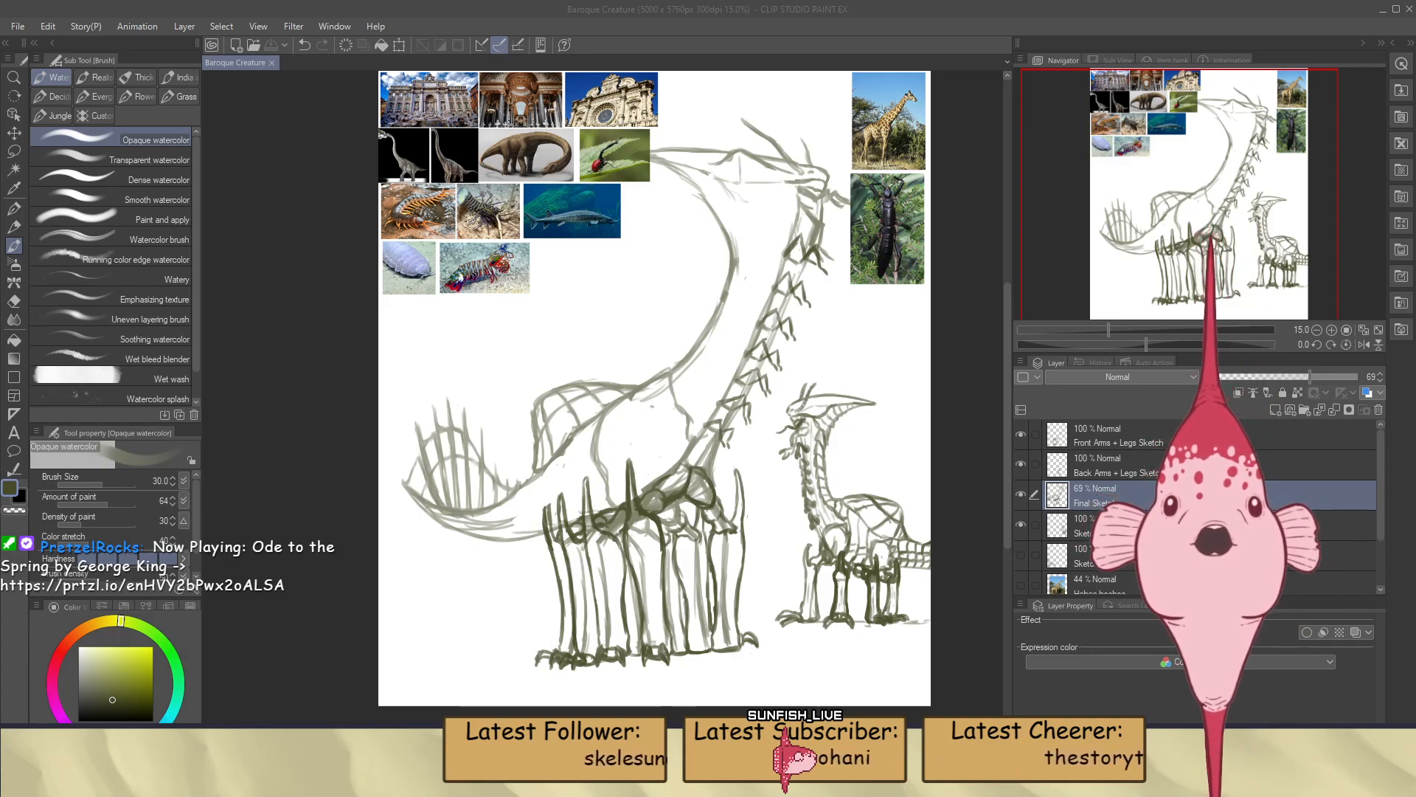
Erase the two contour lines crossing the large creature's torso between the back and the legs
{"action": "scroll", "coordinate": [759, 630], "scroll_direction": "down", "scroll_amount": 5}
{"action": "scroll", "coordinate": [648, 654], "scroll_direction": "up", "scroll_amount": 5}
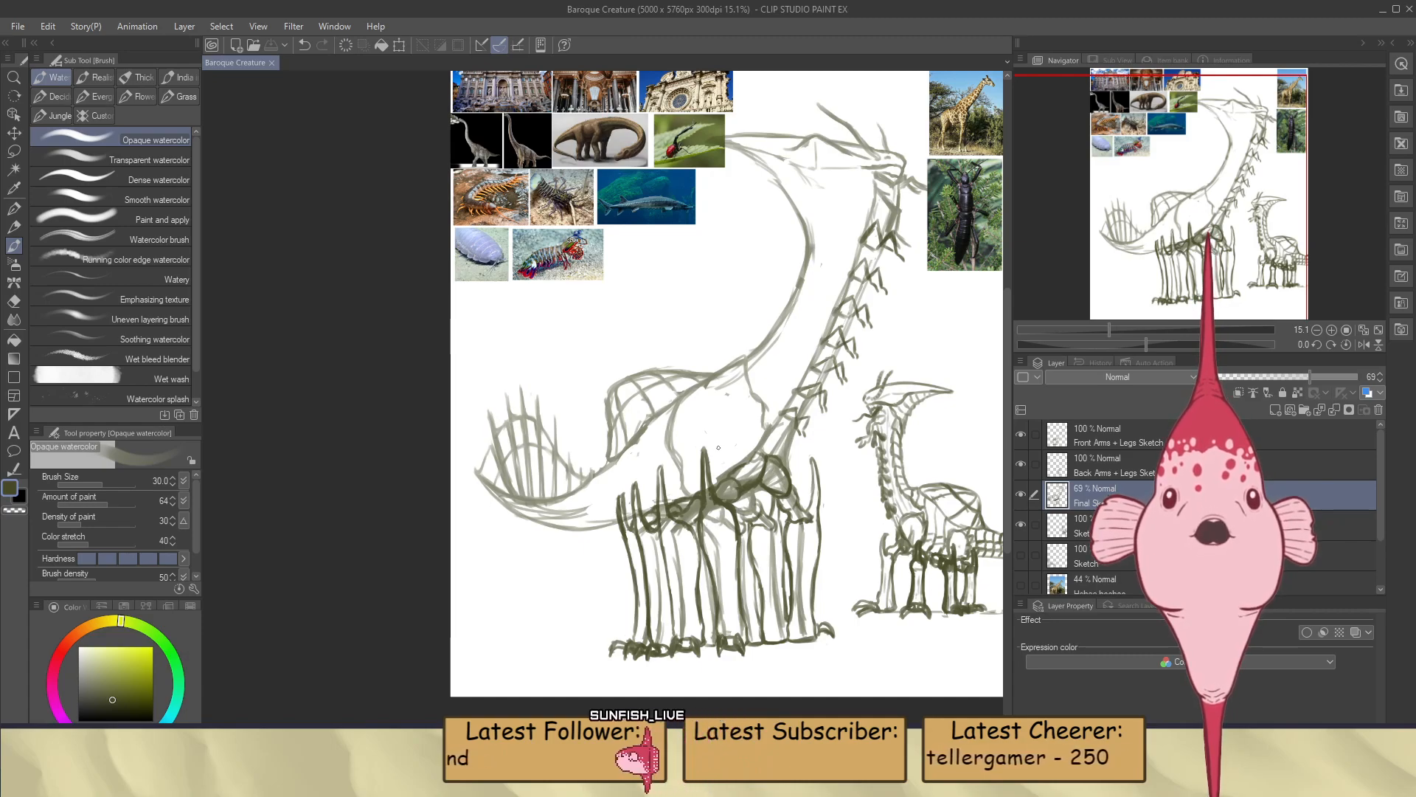
{"action": "scroll", "coordinate": [733, 451], "scroll_direction": "down", "scroll_amount": 2}
{"action": "scroll", "coordinate": [732, 451], "scroll_direction": "up", "scroll_amount": 4}
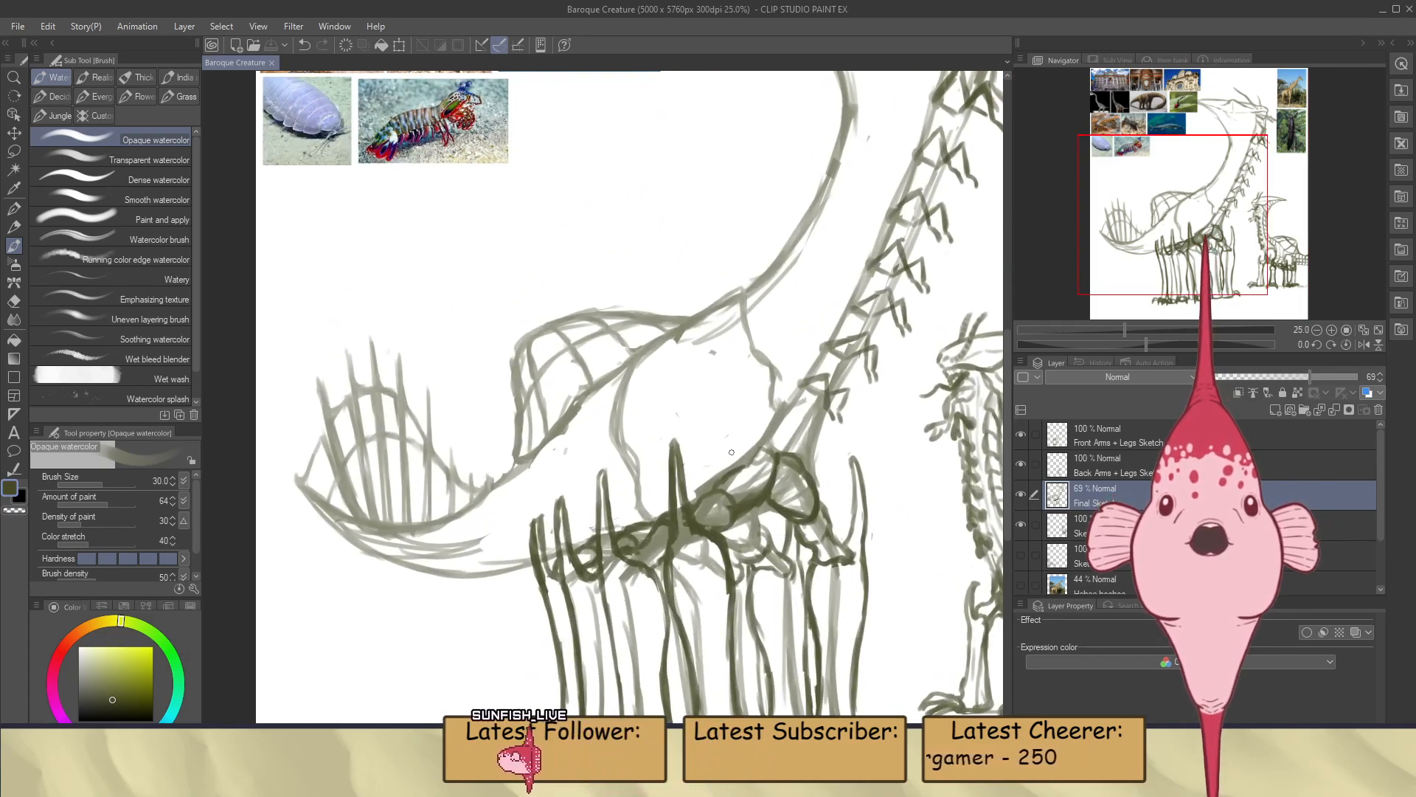
{"action": "key", "text": "e"}
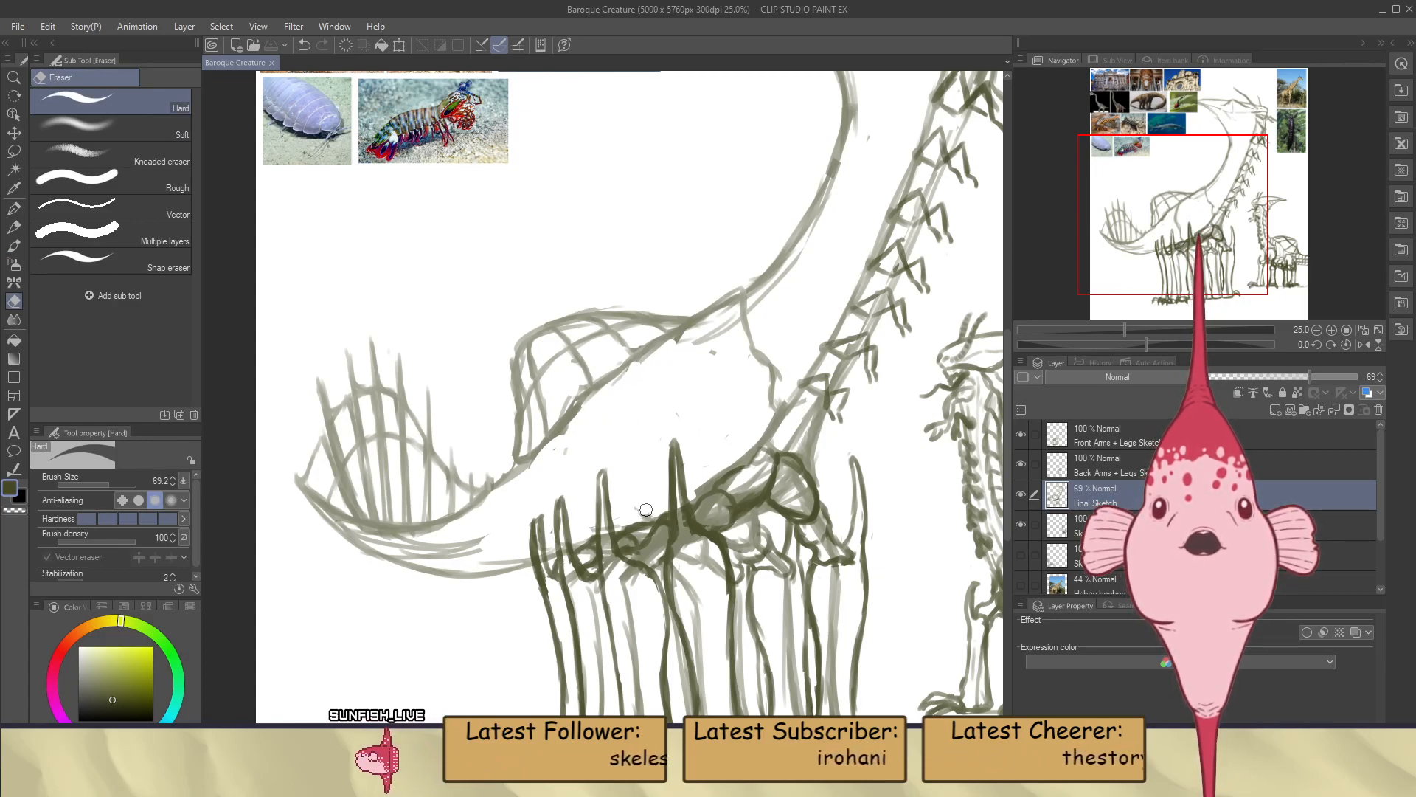
{"action": "left_click_drag", "start_coordinate": [645, 515], "coordinate": [656, 509]}
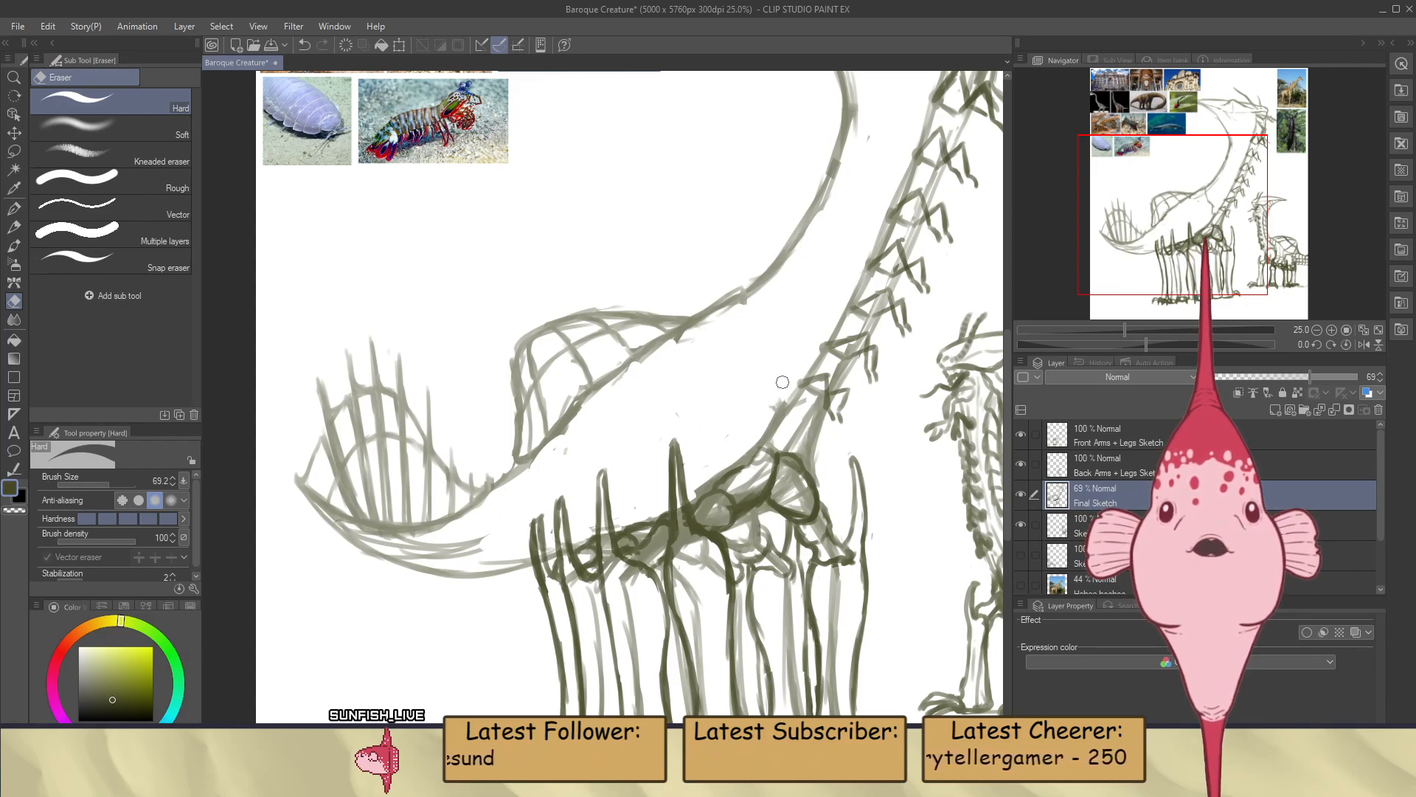
Draw a curved body line from the base of the large creature's neck down toward the front leg joints
{"action": "key", "text": "b"}
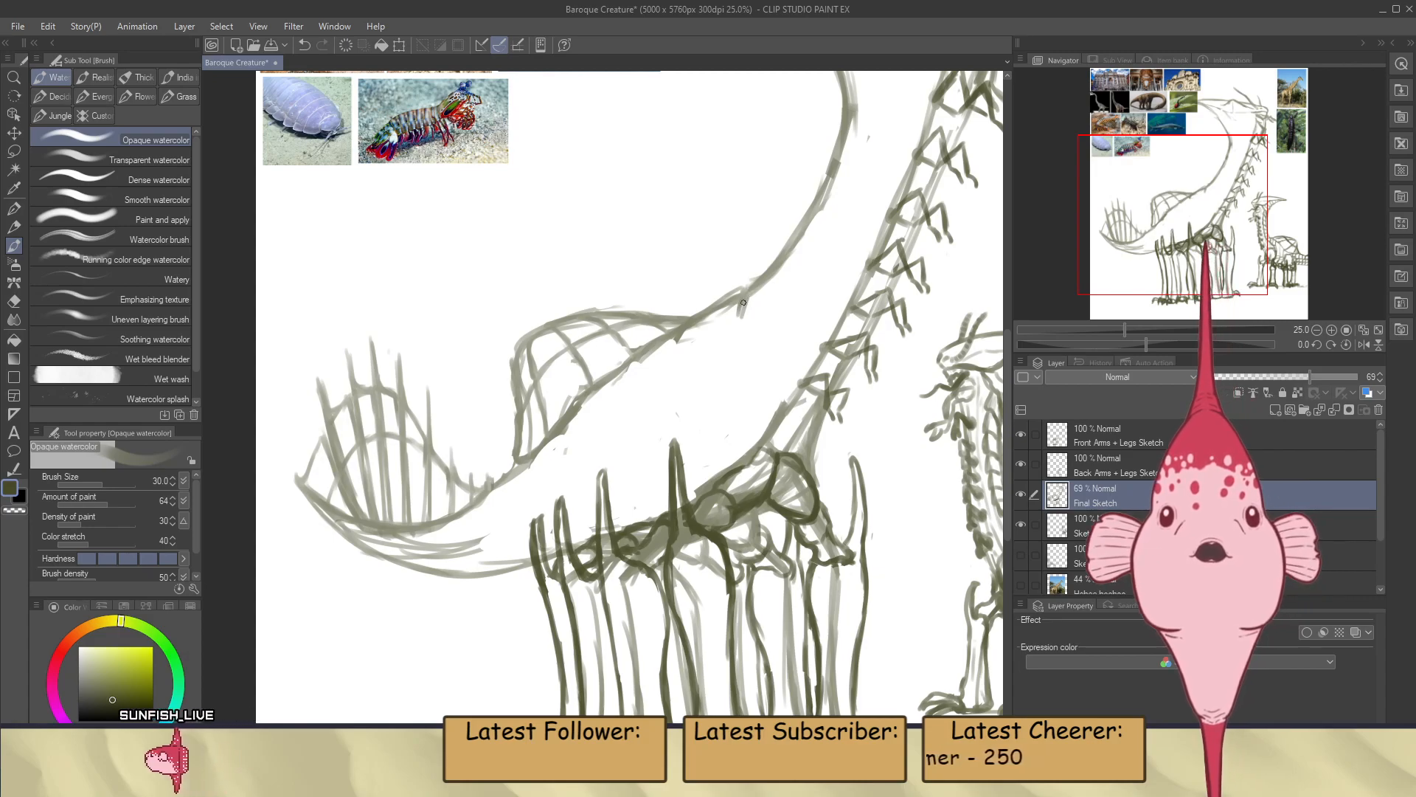
{"action": "key", "text": "ctrl+z"}
{"action": "left_click_drag", "start_coordinate": [740, 298], "coordinate": [726, 355]}
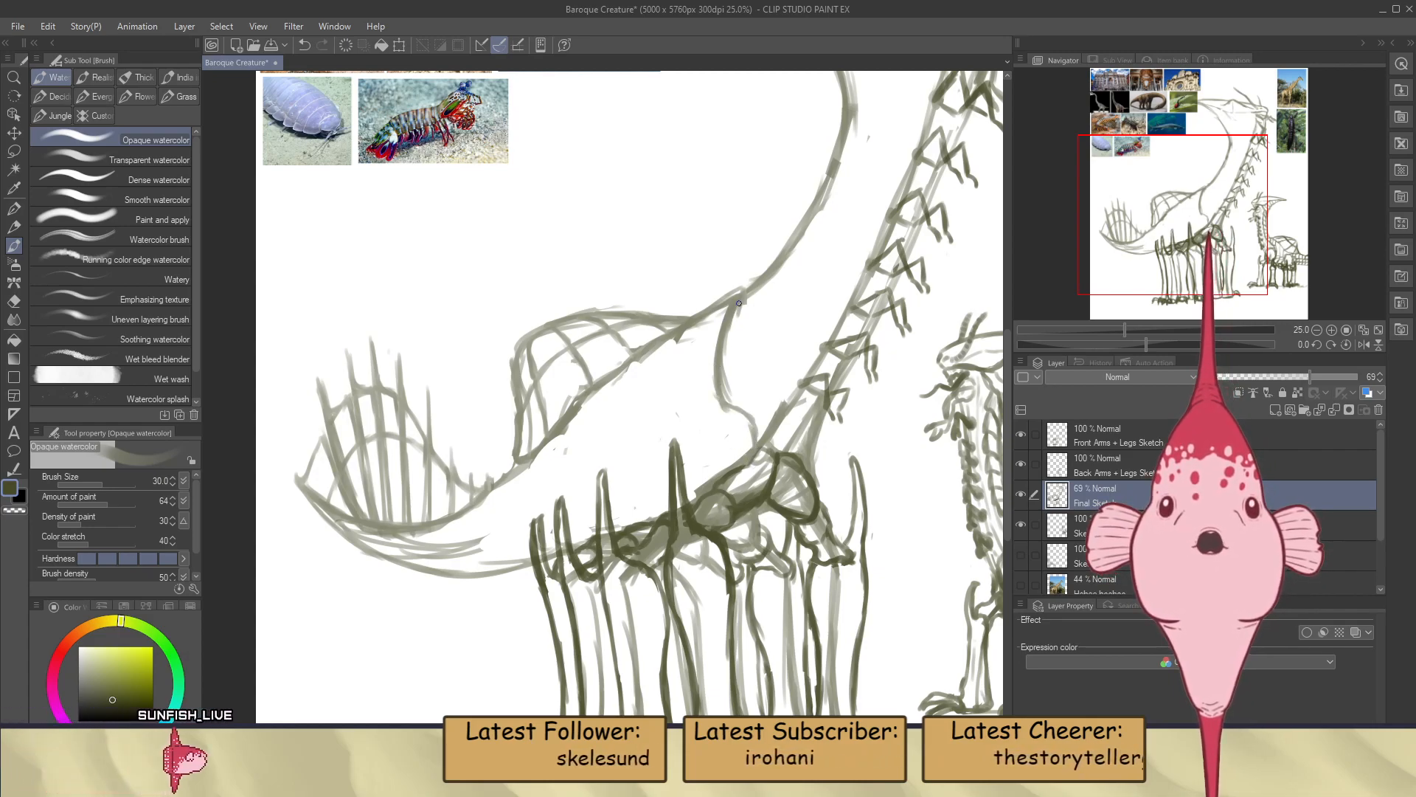
Tidy the strokes at the back sail's front tip and erase the curved line across the large creature's body
{"action": "key", "text": "e"}
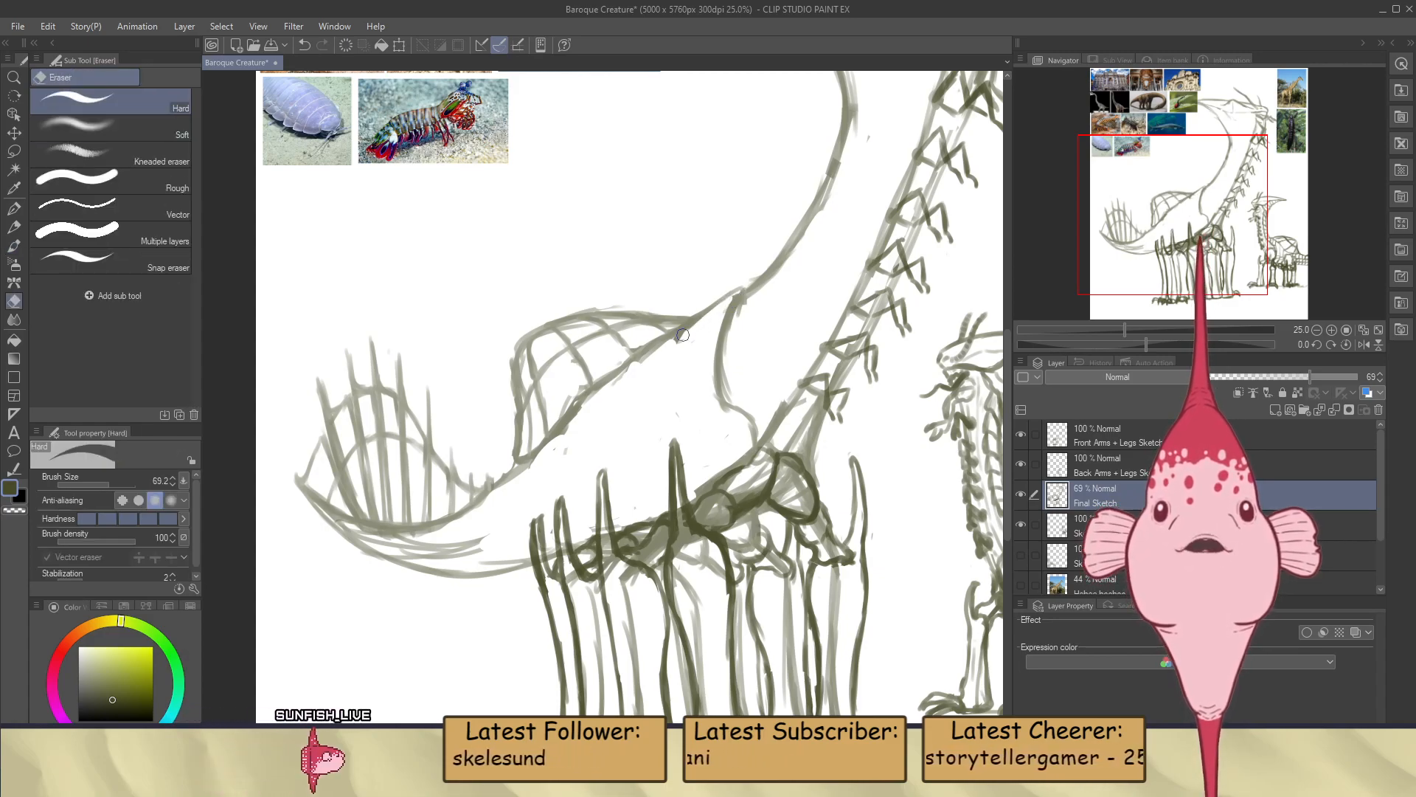
{"action": "scroll", "coordinate": [673, 365], "scroll_direction": "down", "scroll_amount": 3}
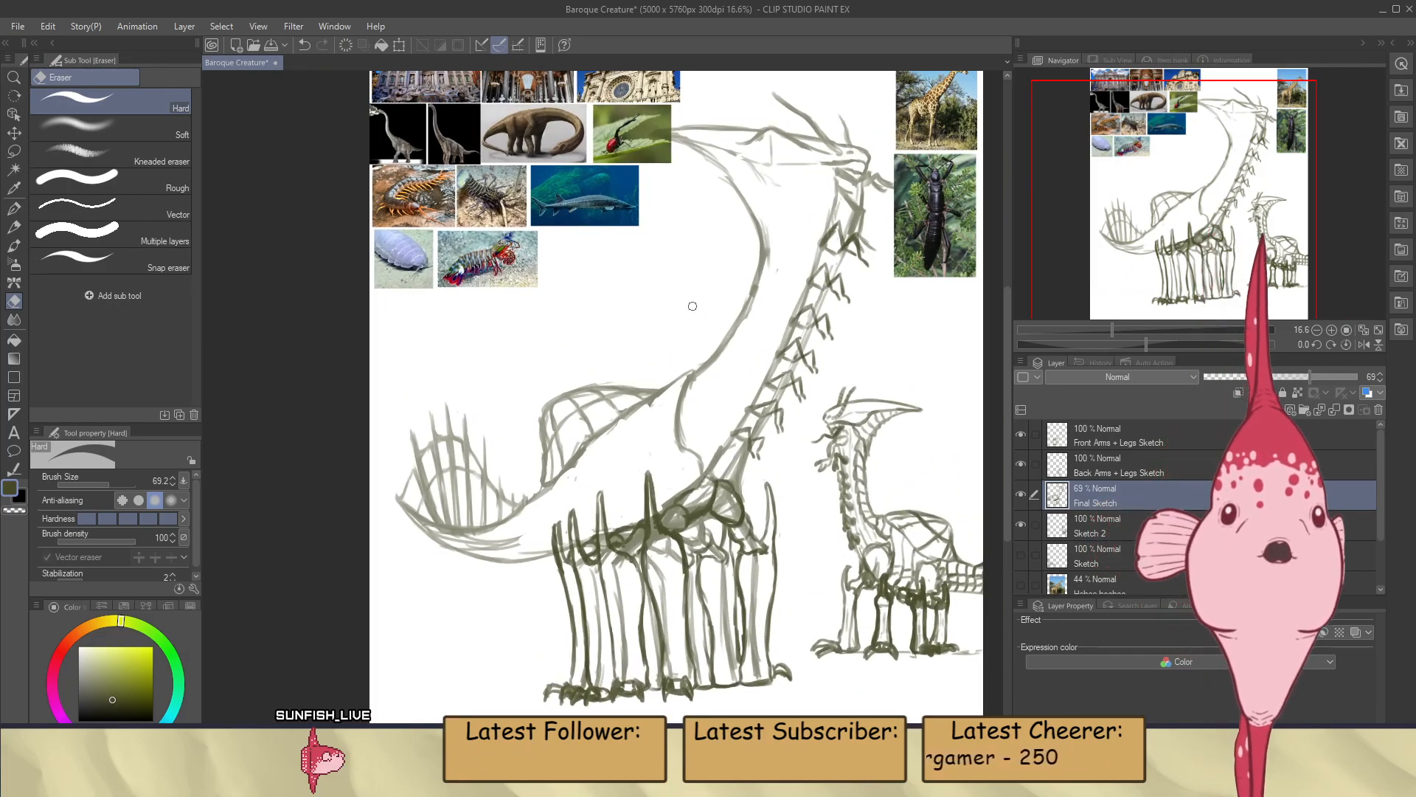
{"action": "scroll", "coordinate": [692, 310], "scroll_direction": "up", "scroll_amount": 1}
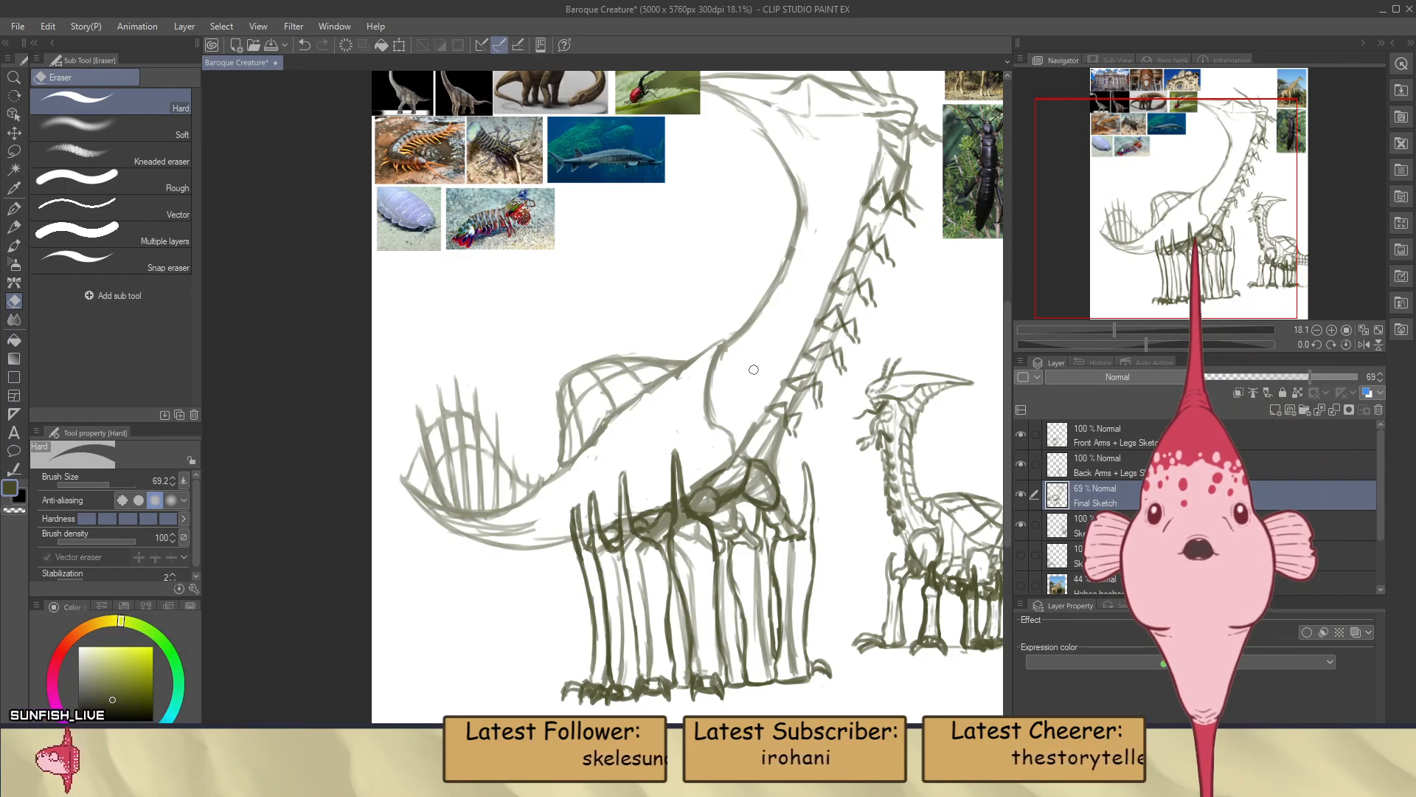
{"action": "key", "text": "b"}
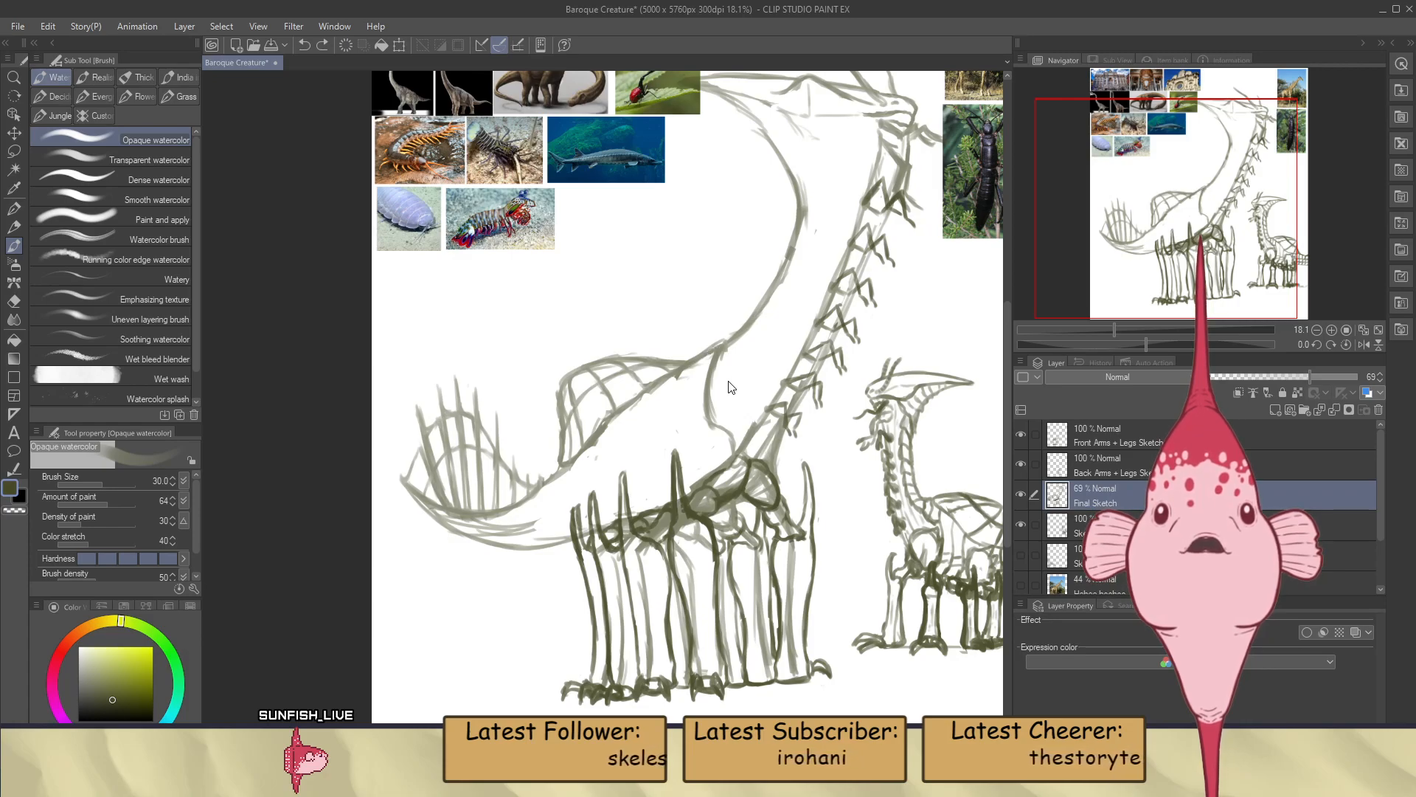
{"action": "key", "text": "e"}
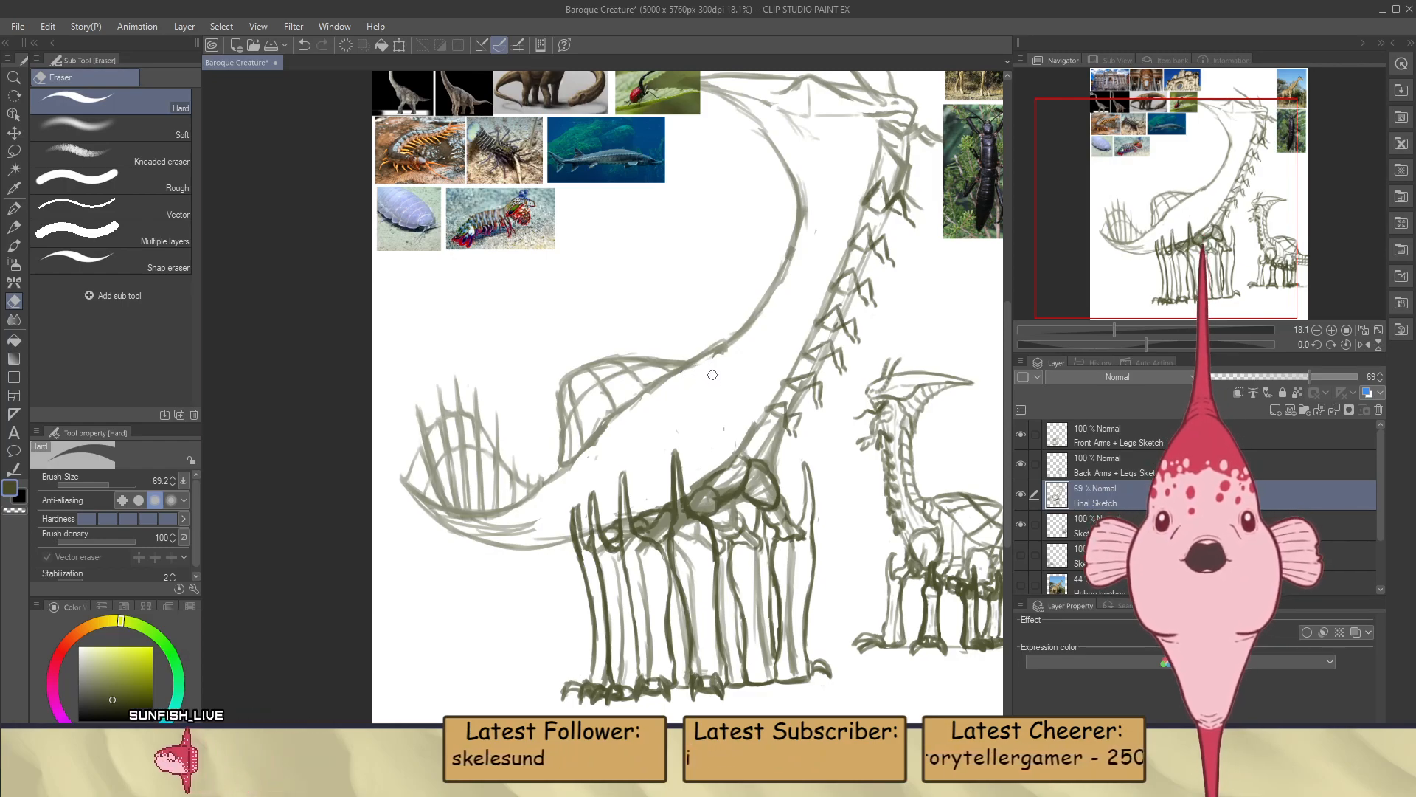
Erase the rib lines inside the large creature's back sail, keeping only its outline
{"action": "key", "text": "b"}
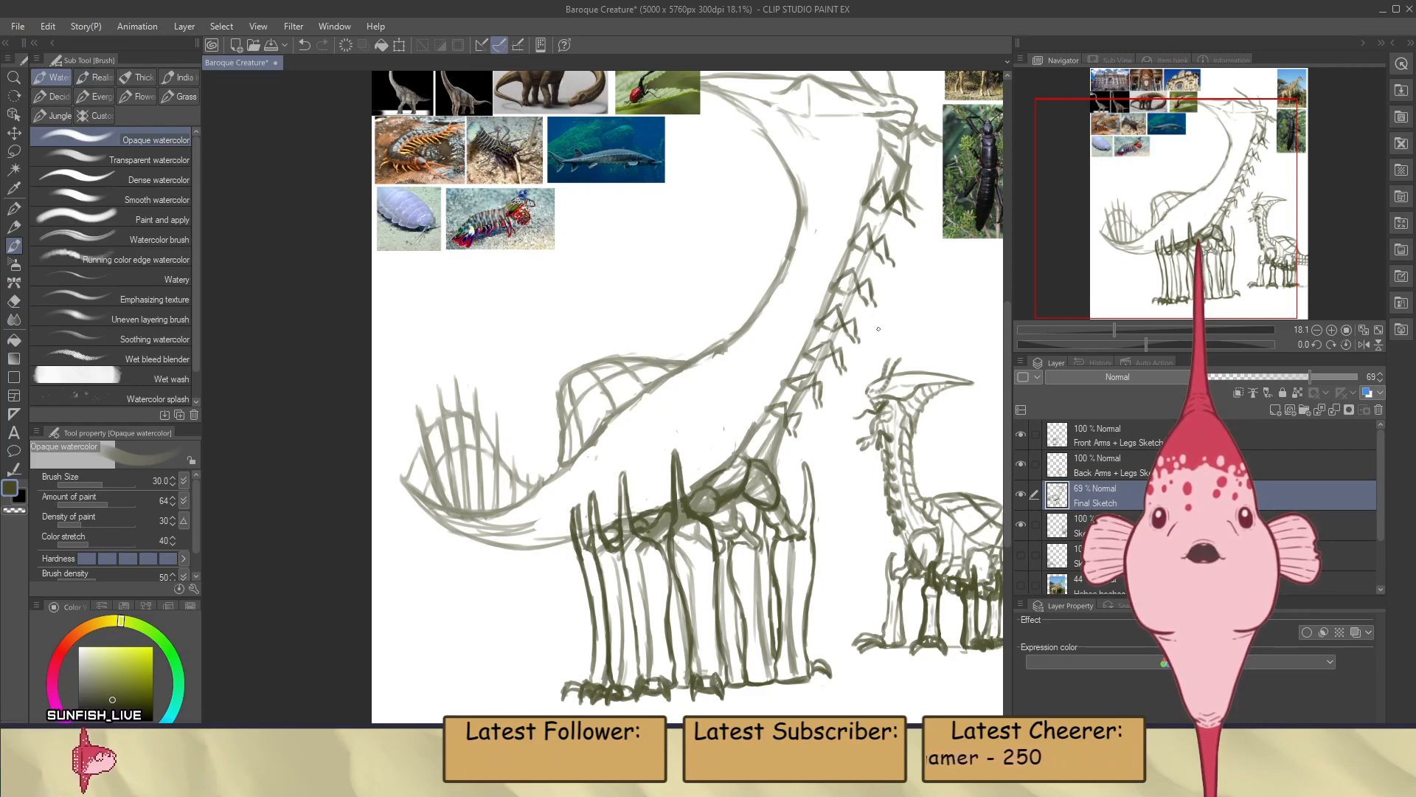
{"action": "left_click_drag", "start_coordinate": [1142, 342], "coordinate": [1092, 344]}
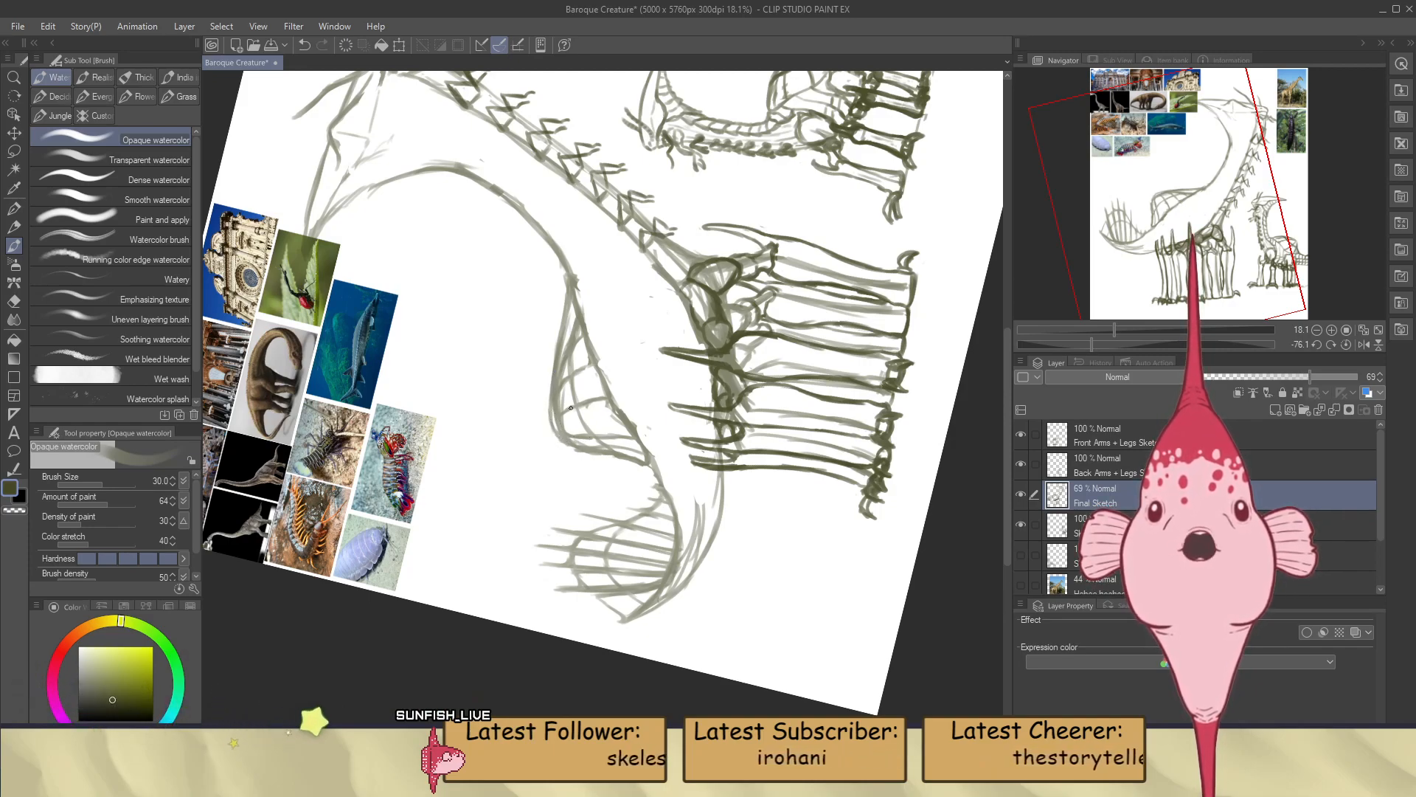
{"action": "key", "text": "e"}
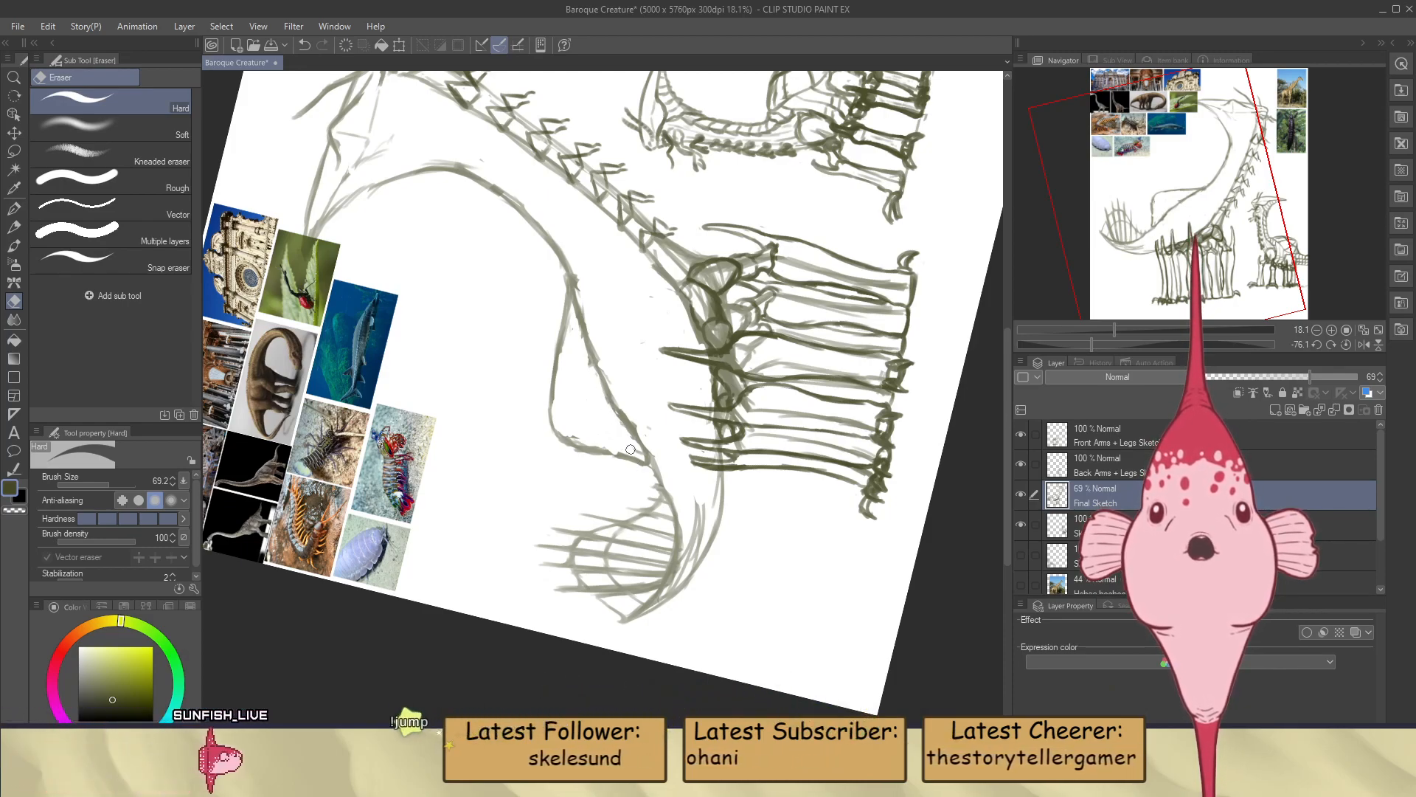
Replace the back sail's lower edge with a fuller curve bulging down into the body
{"action": "key", "text": "b"}
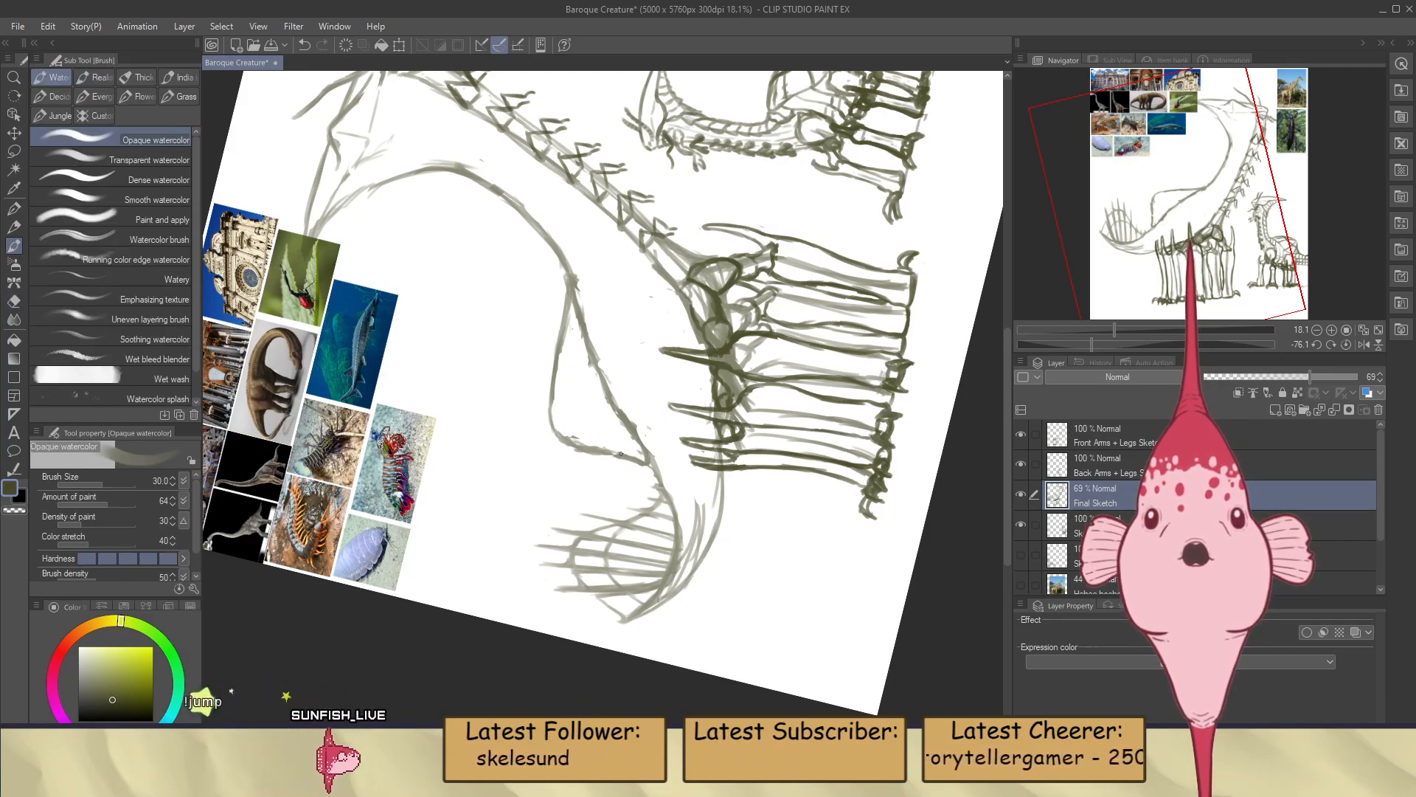
{"action": "left_click_drag", "start_coordinate": [1091, 344], "coordinate": [1134, 366]}
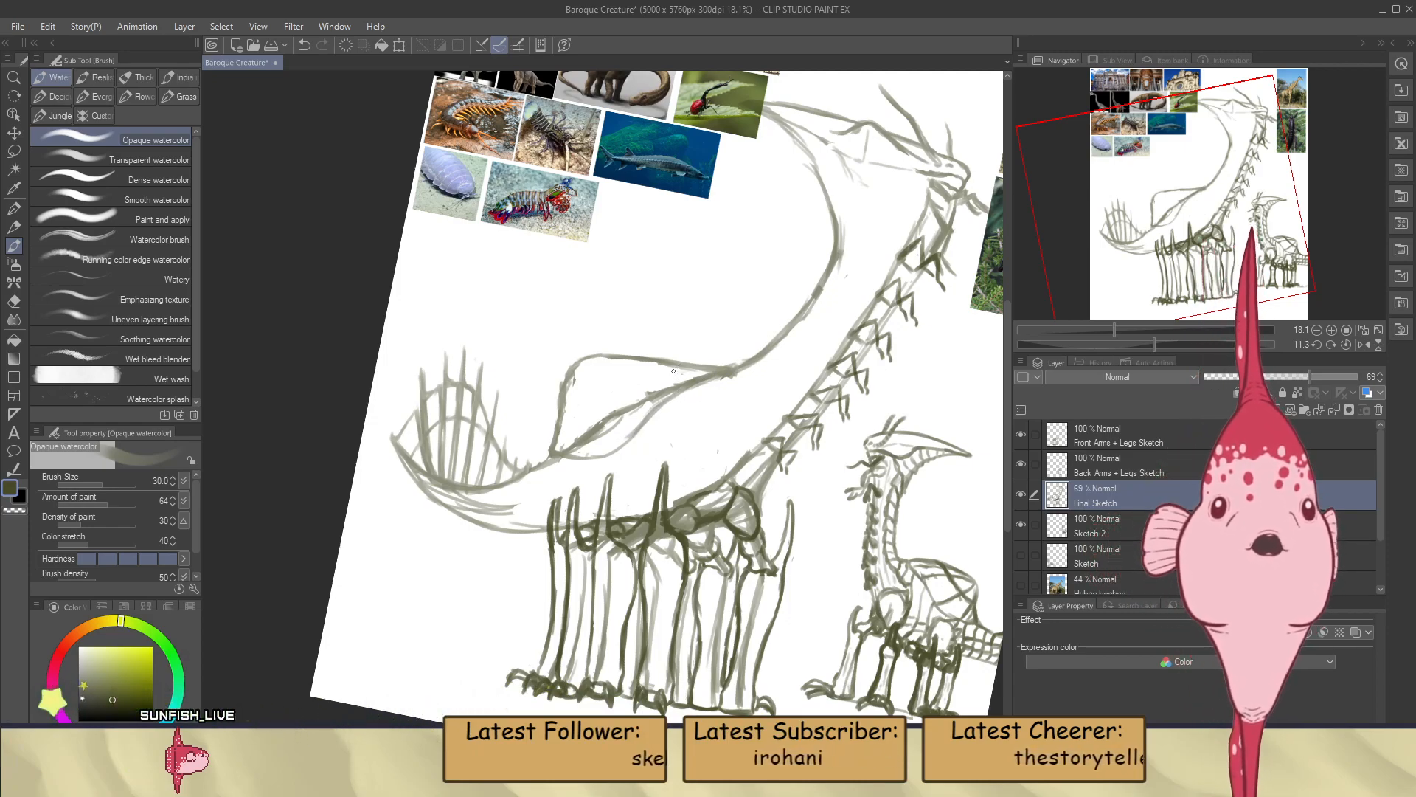
{"action": "key", "text": "e"}
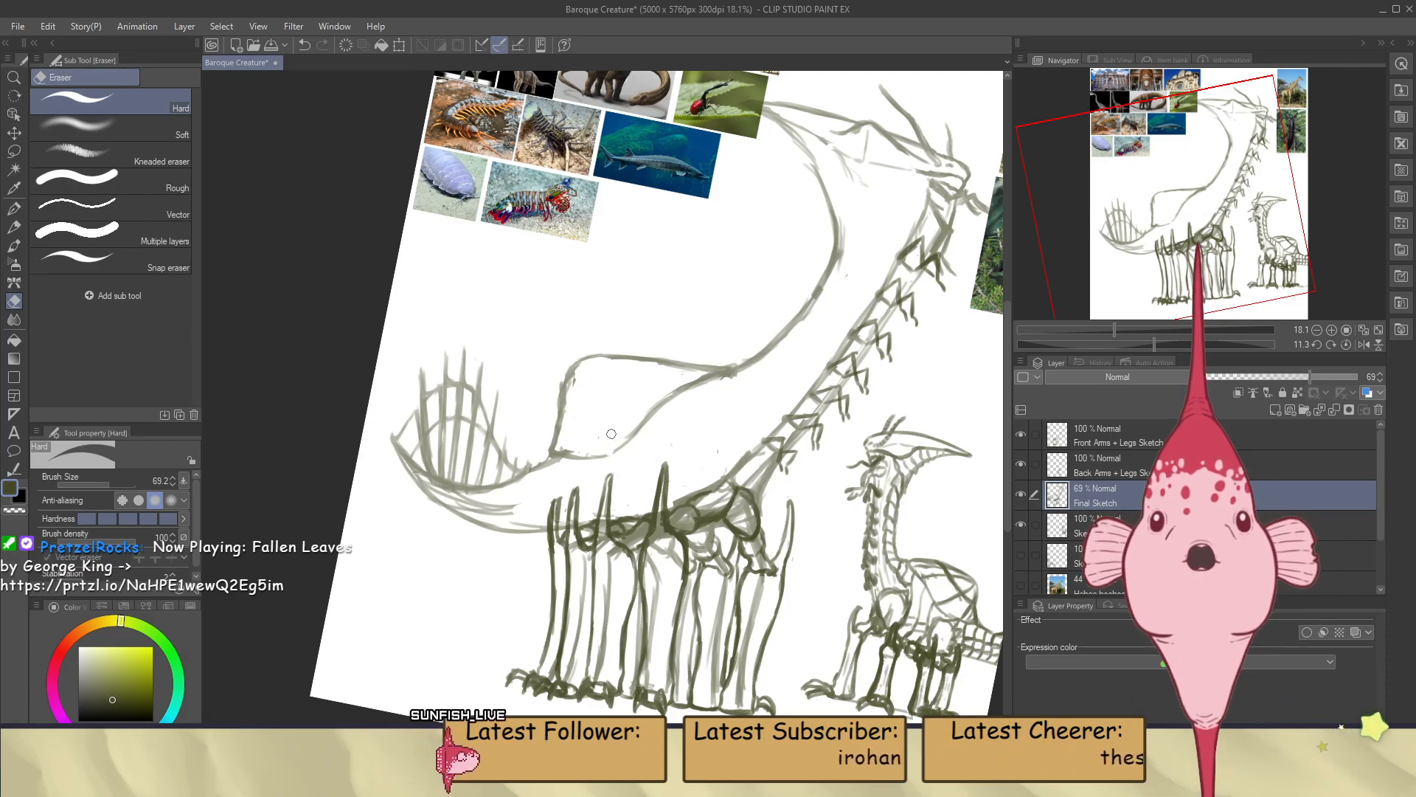
{"action": "key", "text": "b"}
Erase the rear part of the back sail's lower edge and redraw it as a smooth curve meeting the tail
{"action": "scroll", "coordinate": [623, 430], "scroll_direction": "down", "scroll_amount": 4}
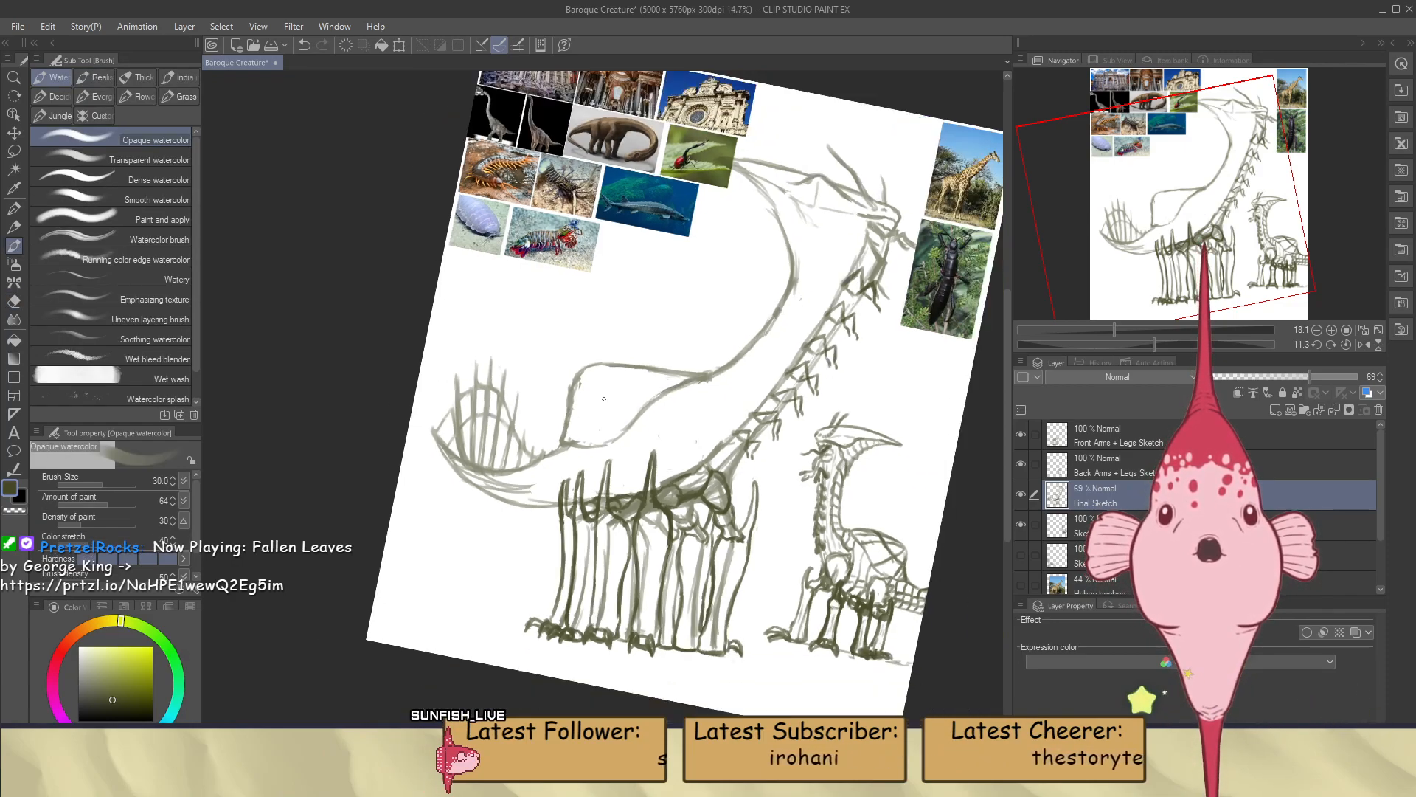
{"action": "scroll", "coordinate": [603, 404], "scroll_direction": "up", "scroll_amount": 5}
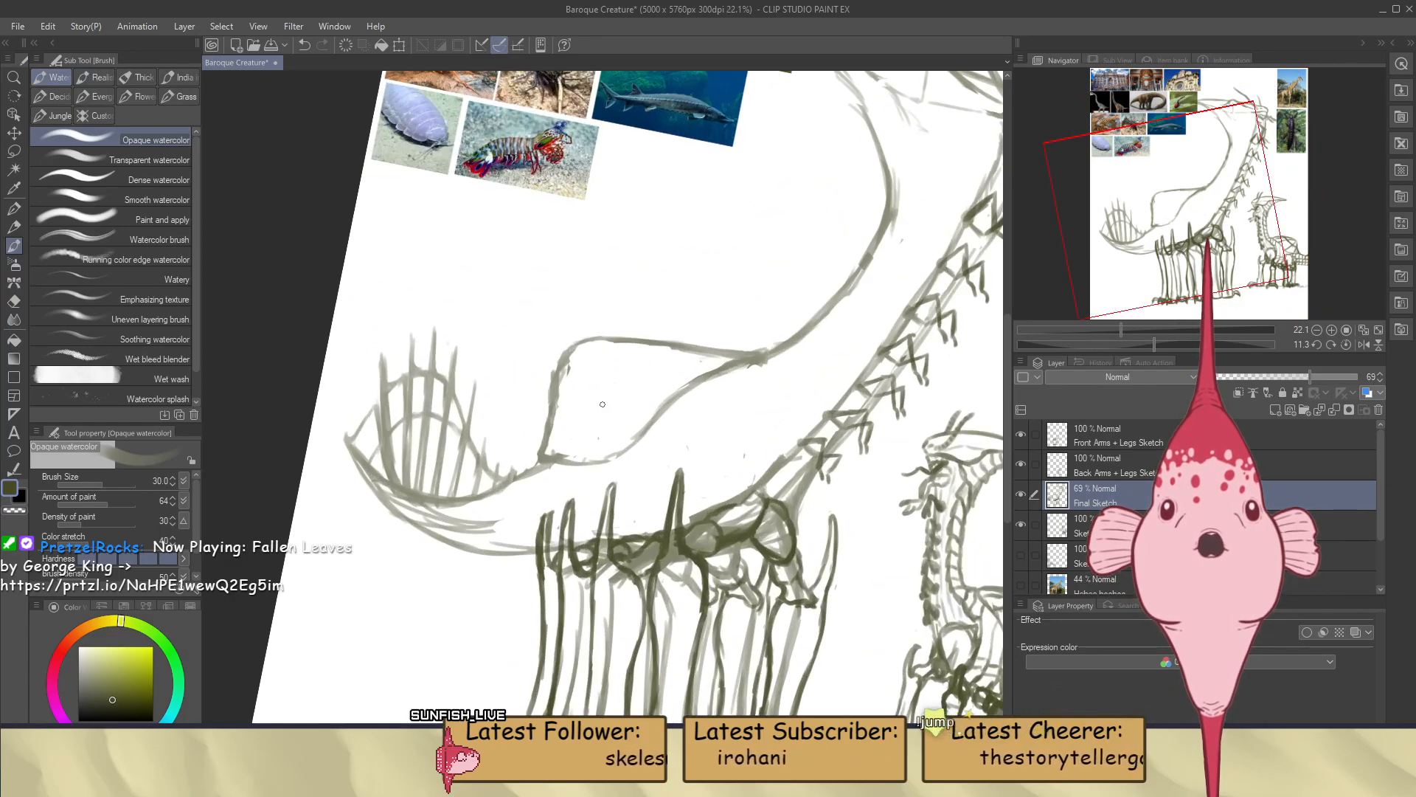
{"action": "key", "text": "e"}
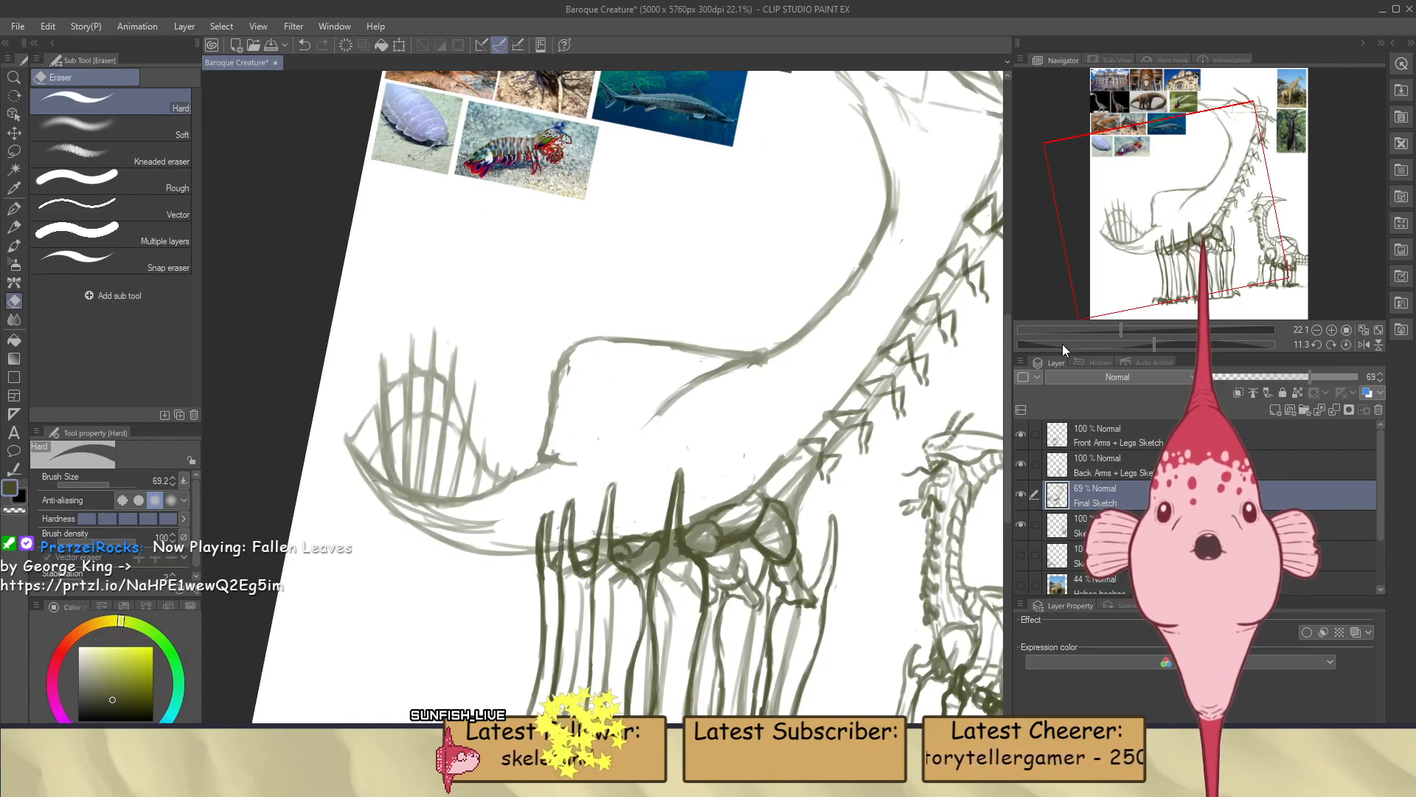
{"action": "left_click", "coordinate": [1149, 342]}
{"action": "left_click_drag", "start_coordinate": [1147, 341], "coordinate": [1117, 343]}
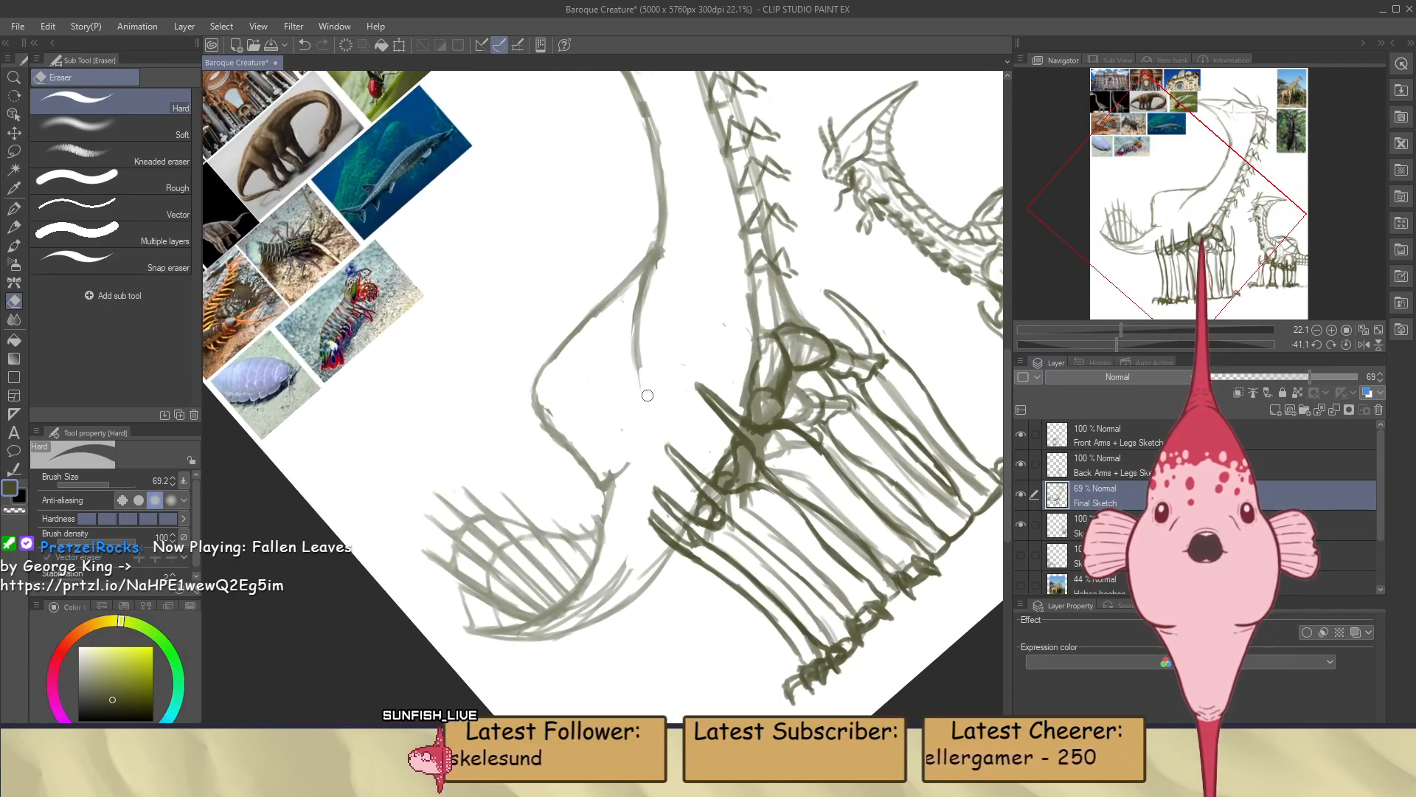
{"action": "key", "text": "b"}
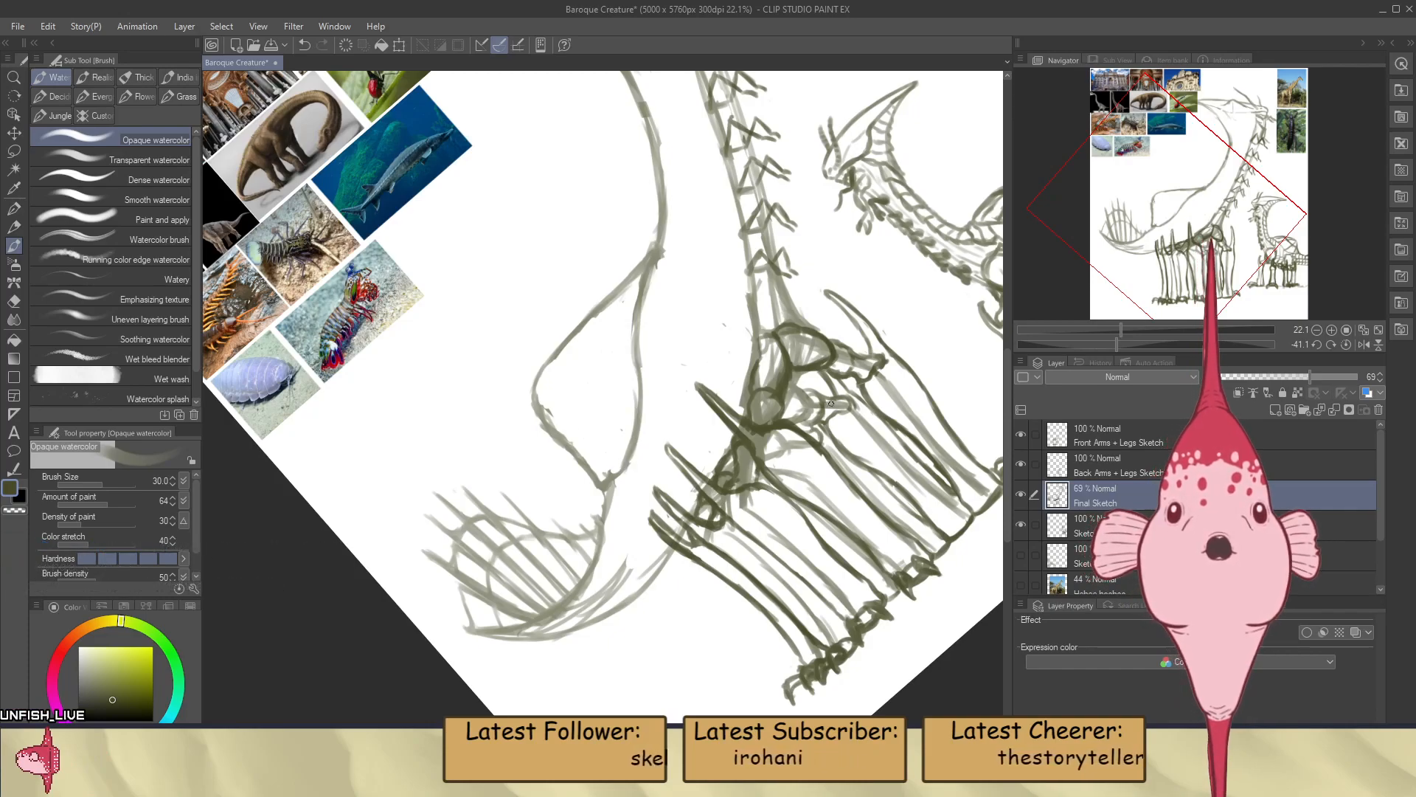
Reset the canvas rotation and examine the large creature's reshaped outline against the smaller creature sketch and reference photos
{"action": "left_click", "coordinate": [1345, 345]}
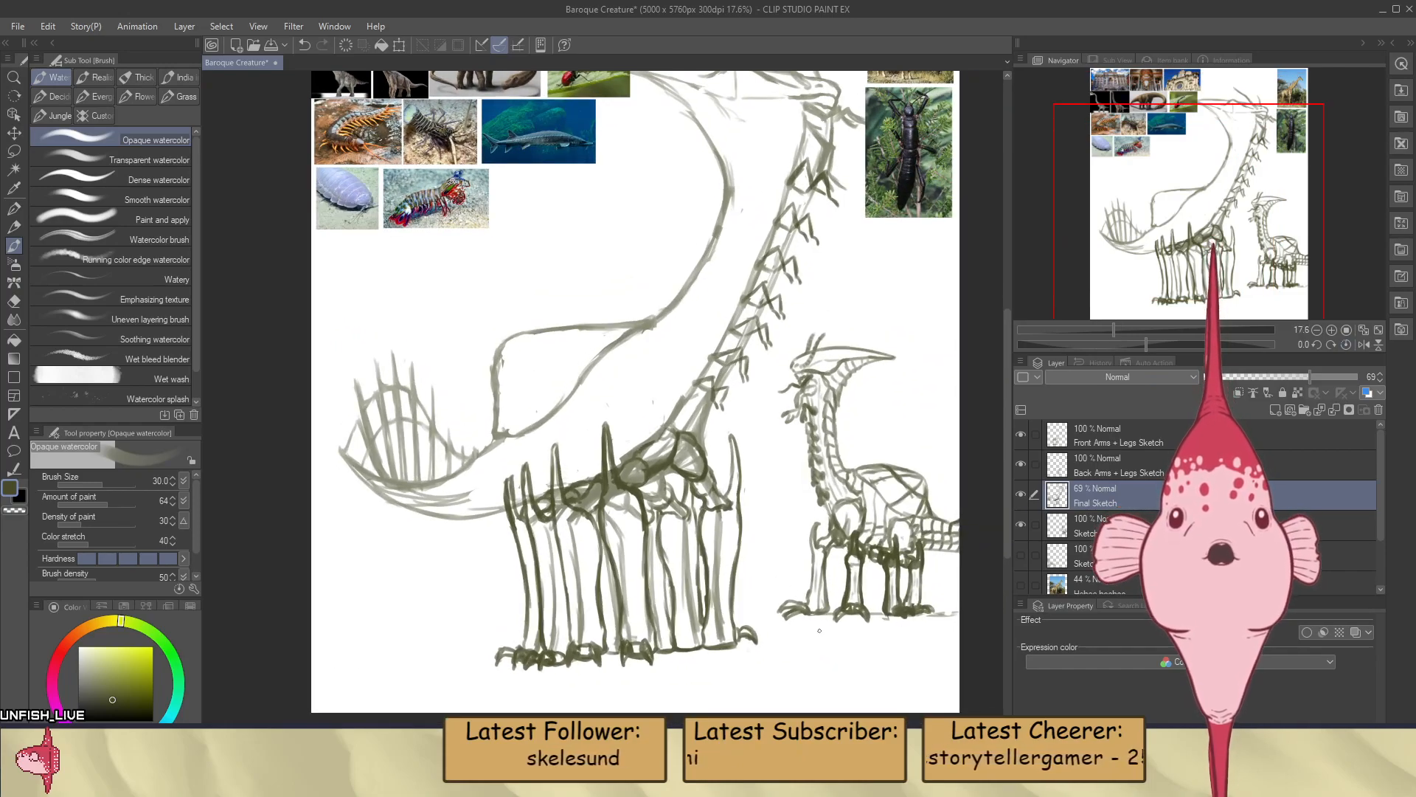
{"action": "scroll", "coordinate": [754, 431], "scroll_direction": "down", "scroll_amount": 3}
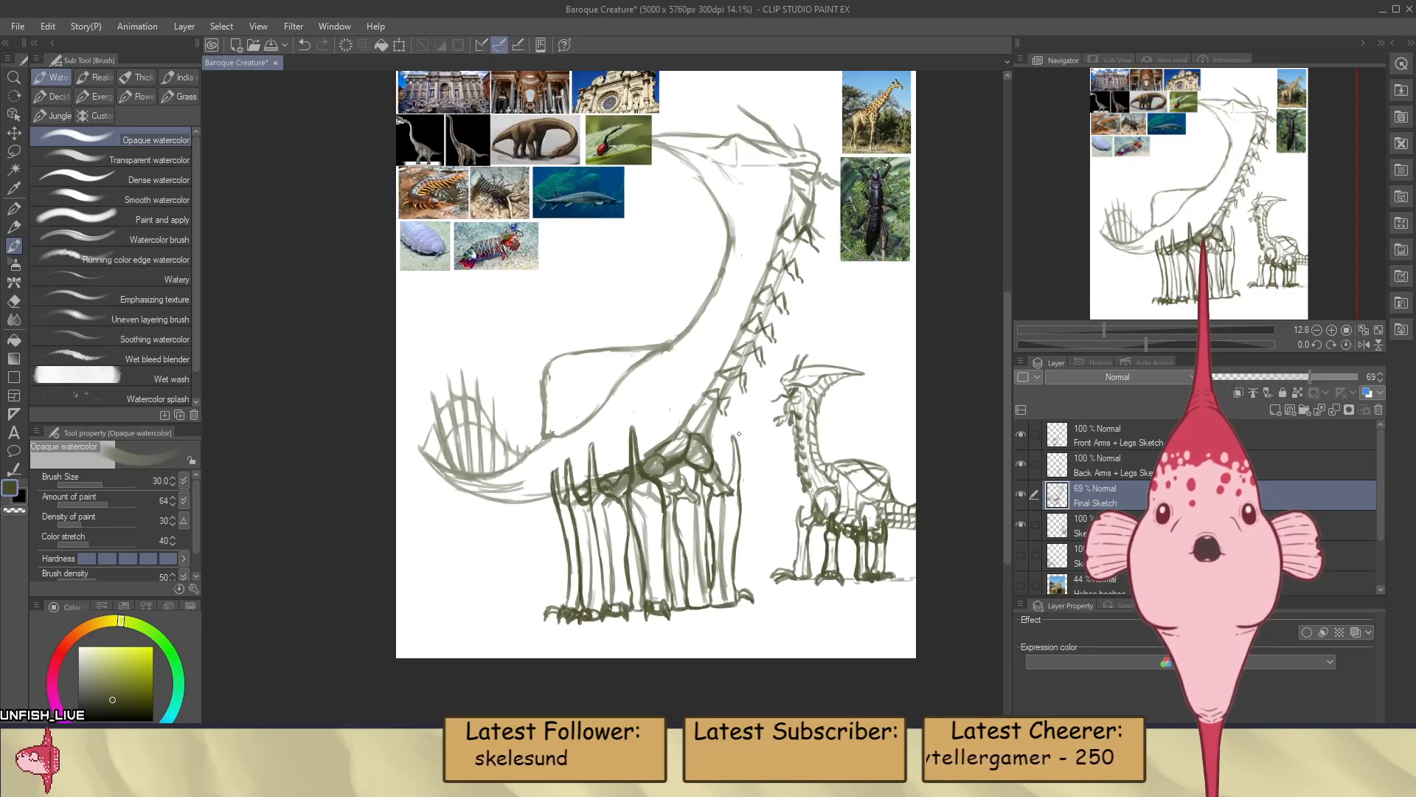
{"action": "scroll", "coordinate": [742, 435], "scroll_direction": "up", "scroll_amount": 3}
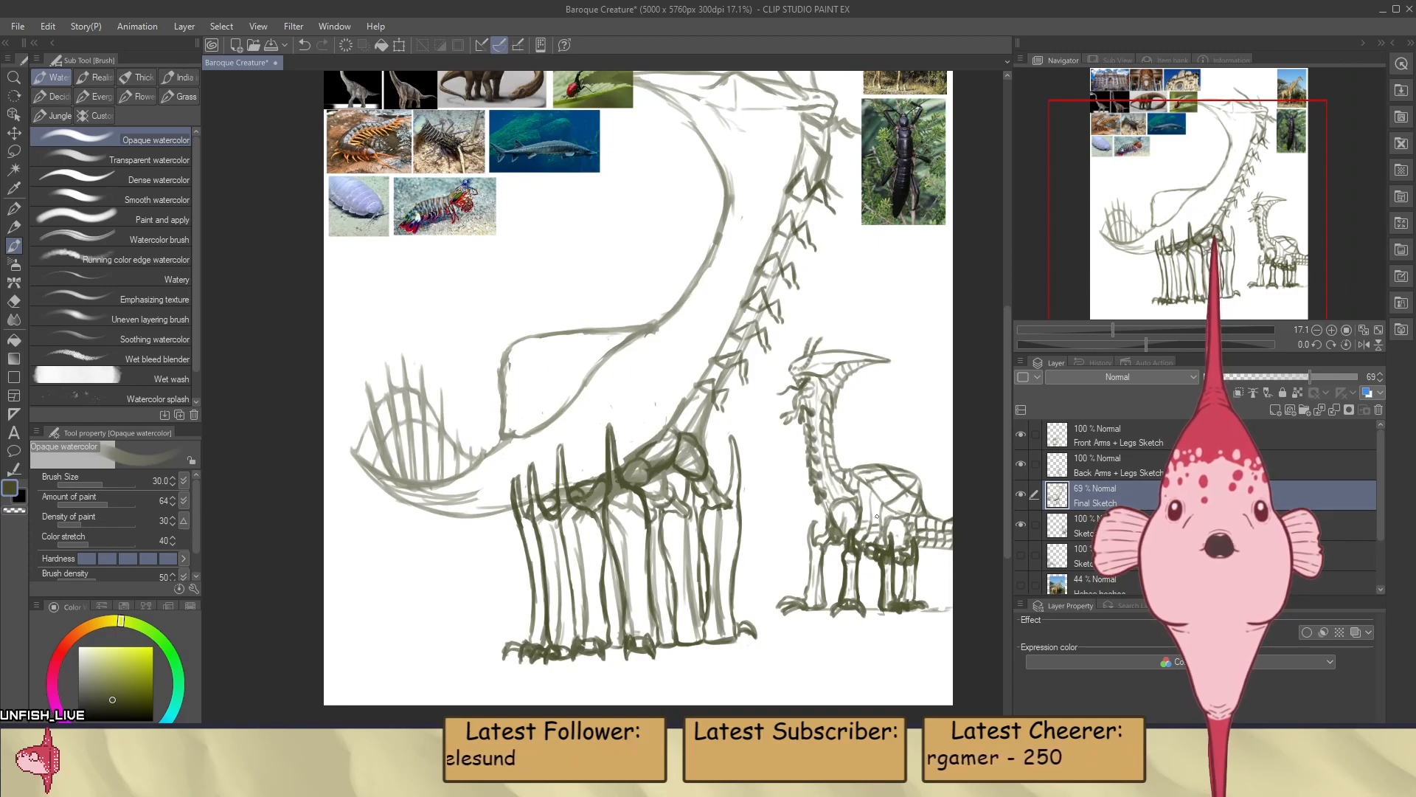
{"action": "scroll", "coordinate": [846, 483], "scroll_direction": "down", "scroll_amount": 3}
{"action": "scroll", "coordinate": [808, 334], "scroll_direction": "up", "scroll_amount": 2}
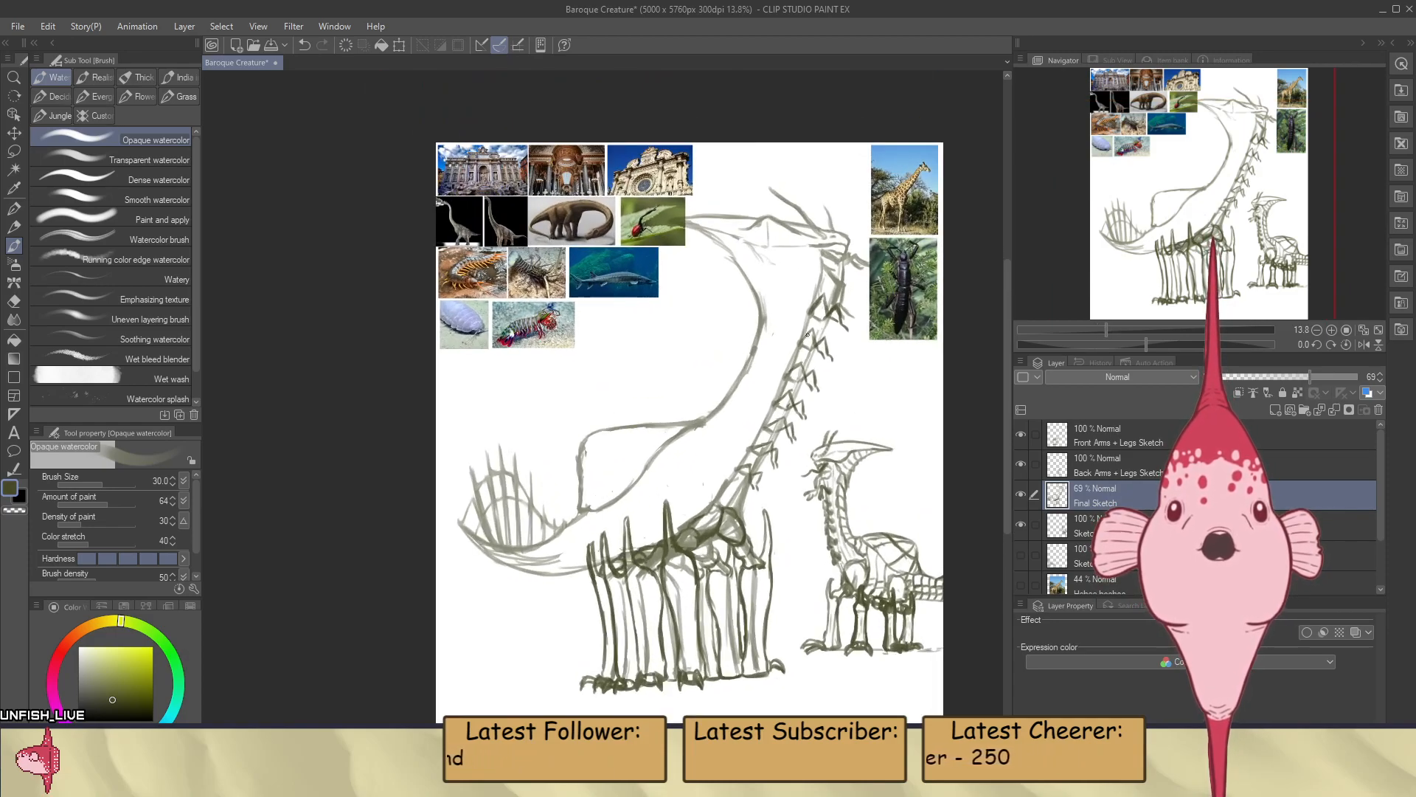
{"action": "scroll", "coordinate": [807, 335], "scroll_direction": "up", "scroll_amount": 3}
{"action": "scroll", "coordinate": [763, 367], "scroll_direction": "down", "scroll_amount": 1}
{"action": "scroll", "coordinate": [763, 367], "scroll_direction": "down", "scroll_amount": 1}
{"action": "scroll", "coordinate": [664, 420], "scroll_direction": "up", "scroll_amount": 3}
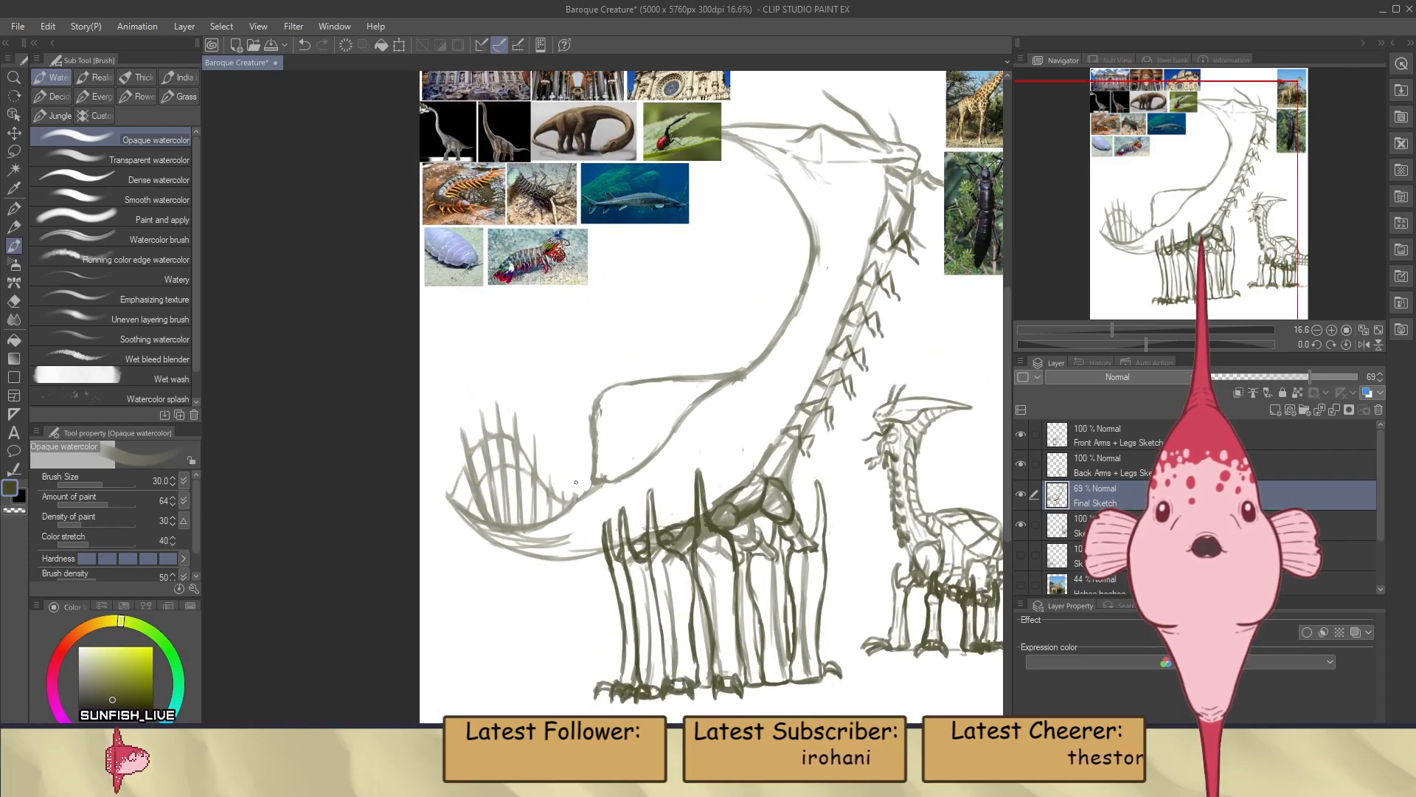
{"action": "scroll", "coordinate": [573, 478], "scroll_direction": "down", "scroll_amount": 4}
{"action": "scroll", "coordinate": [574, 478], "scroll_direction": "up", "scroll_amount": 3}
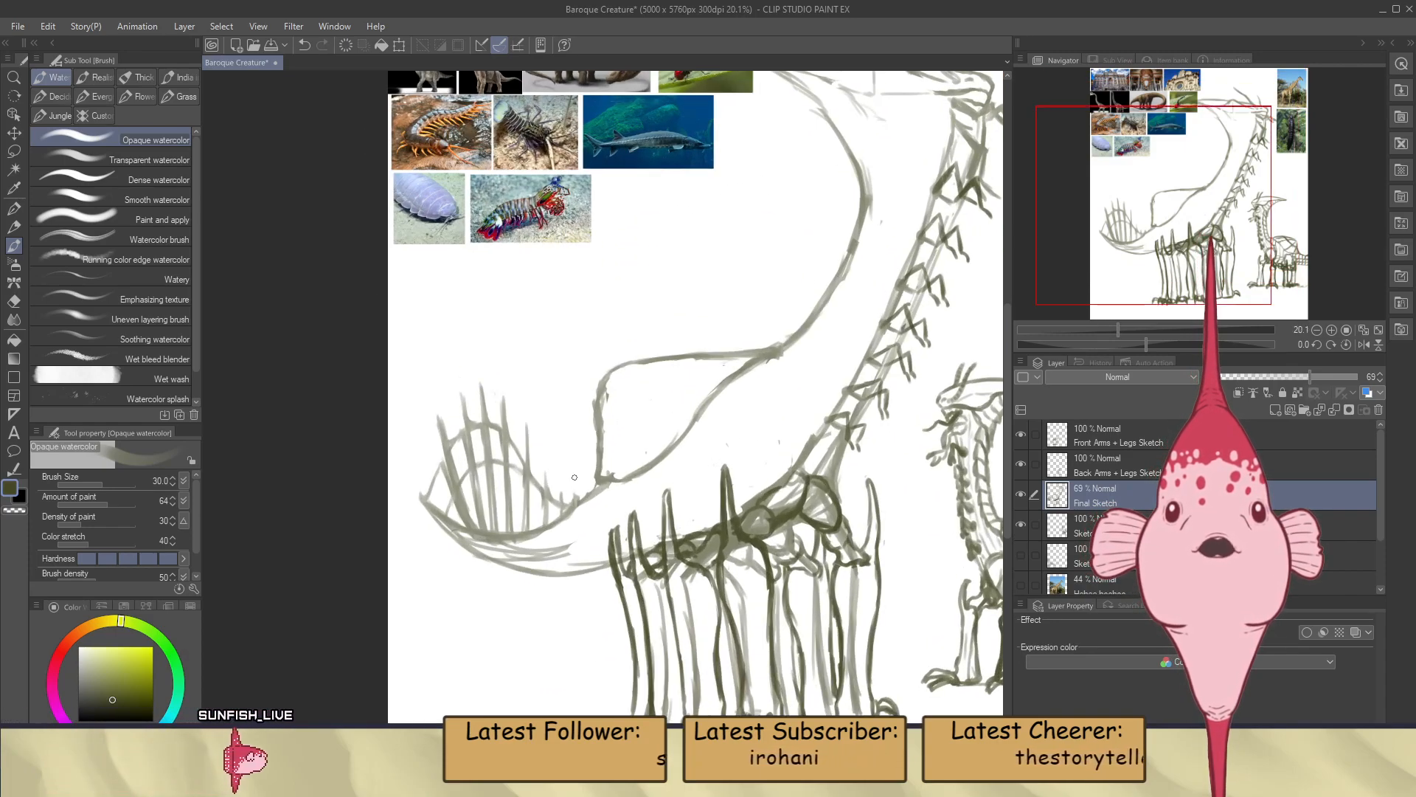
{"action": "scroll", "coordinate": [574, 477], "scroll_direction": "down", "scroll_amount": 4}
{"action": "scroll", "coordinate": [727, 396], "scroll_direction": "up", "scroll_amount": 5}
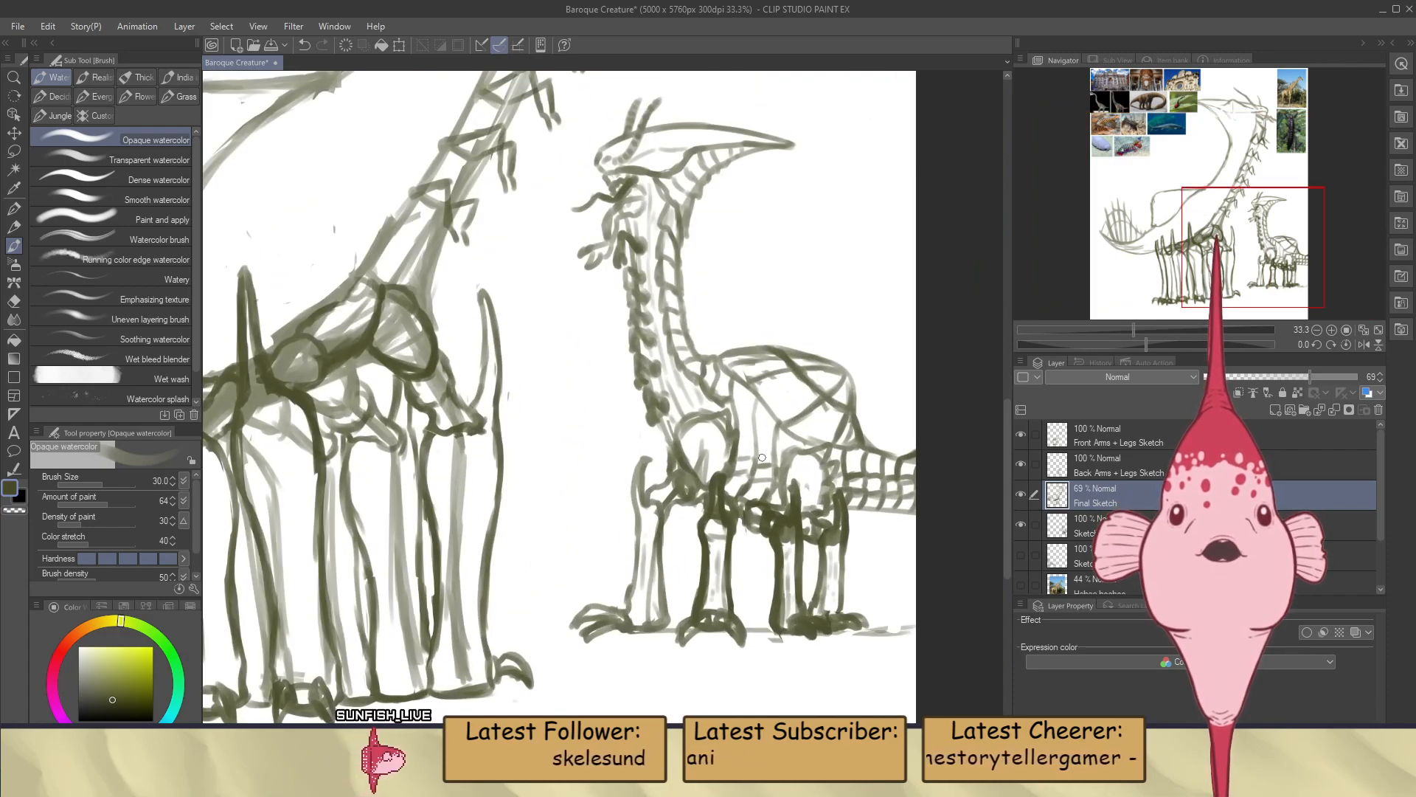
{"action": "scroll", "coordinate": [762, 458], "scroll_direction": "down", "scroll_amount": 2}
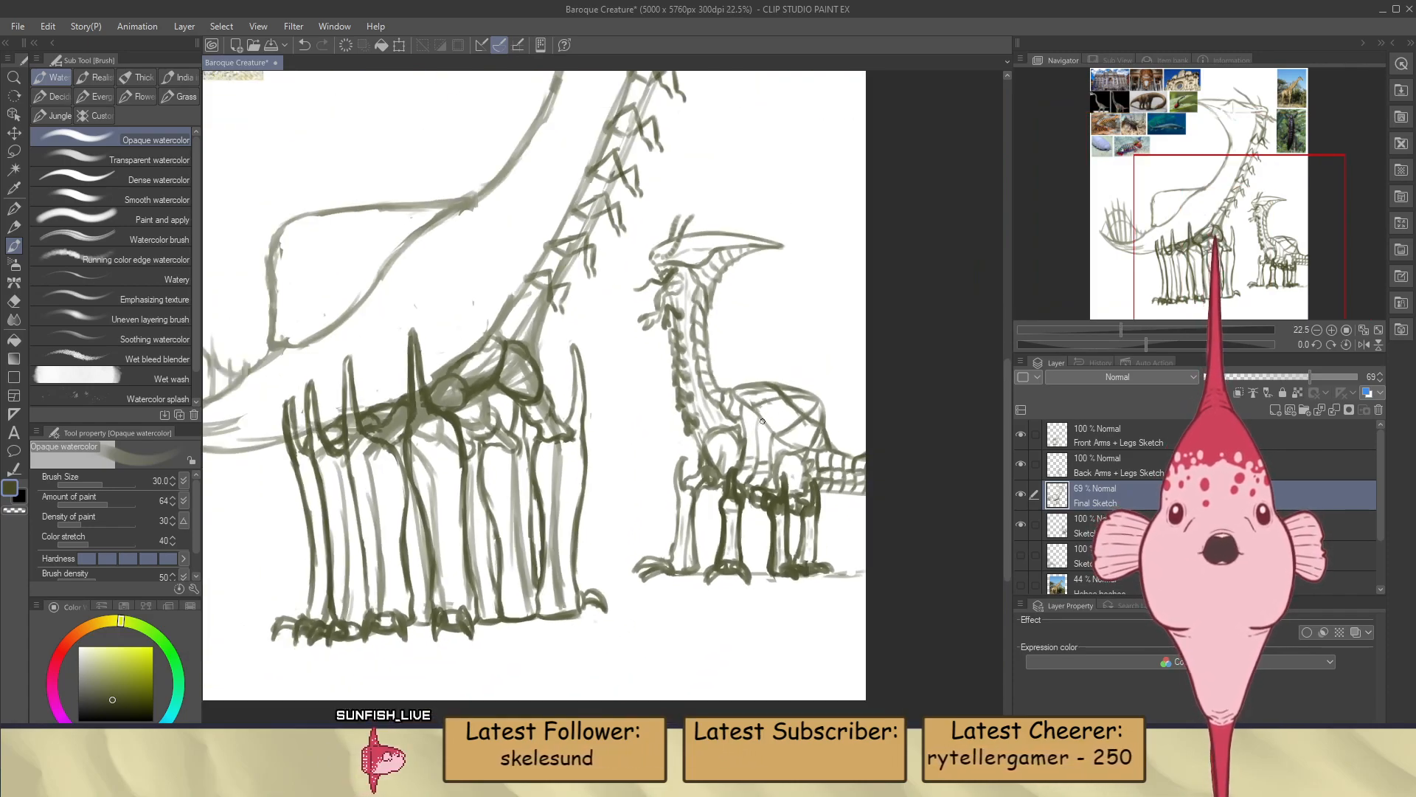
{"action": "scroll", "coordinate": [761, 419], "scroll_direction": "down", "scroll_amount": 4}
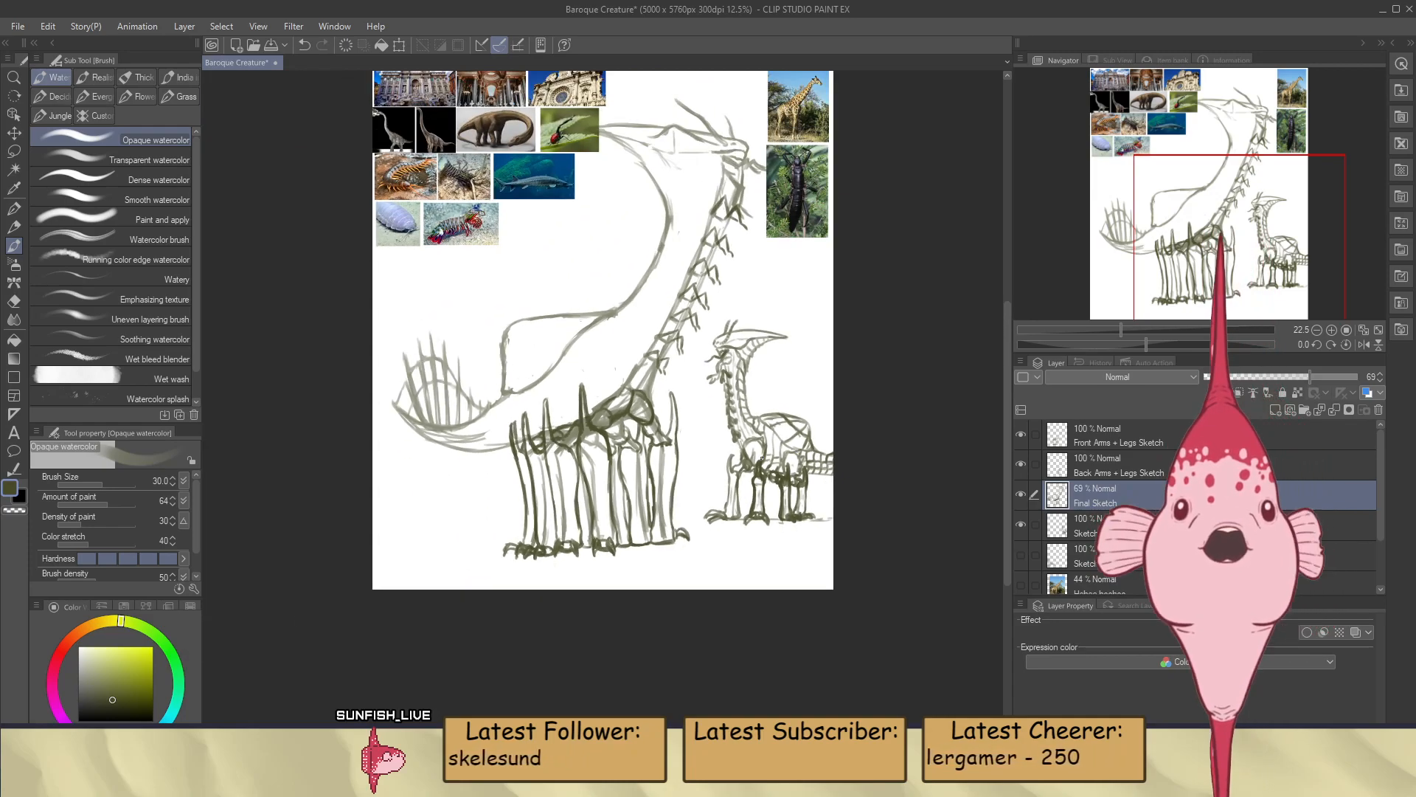
Draw a curved, doubled body line from the base of the large creature's neck down to the front leg joints
{"action": "scroll", "coordinate": [683, 275], "scroll_direction": "up", "scroll_amount": 4}
{"action": "scroll", "coordinate": [683, 274], "scroll_direction": "up", "scroll_amount": 1}
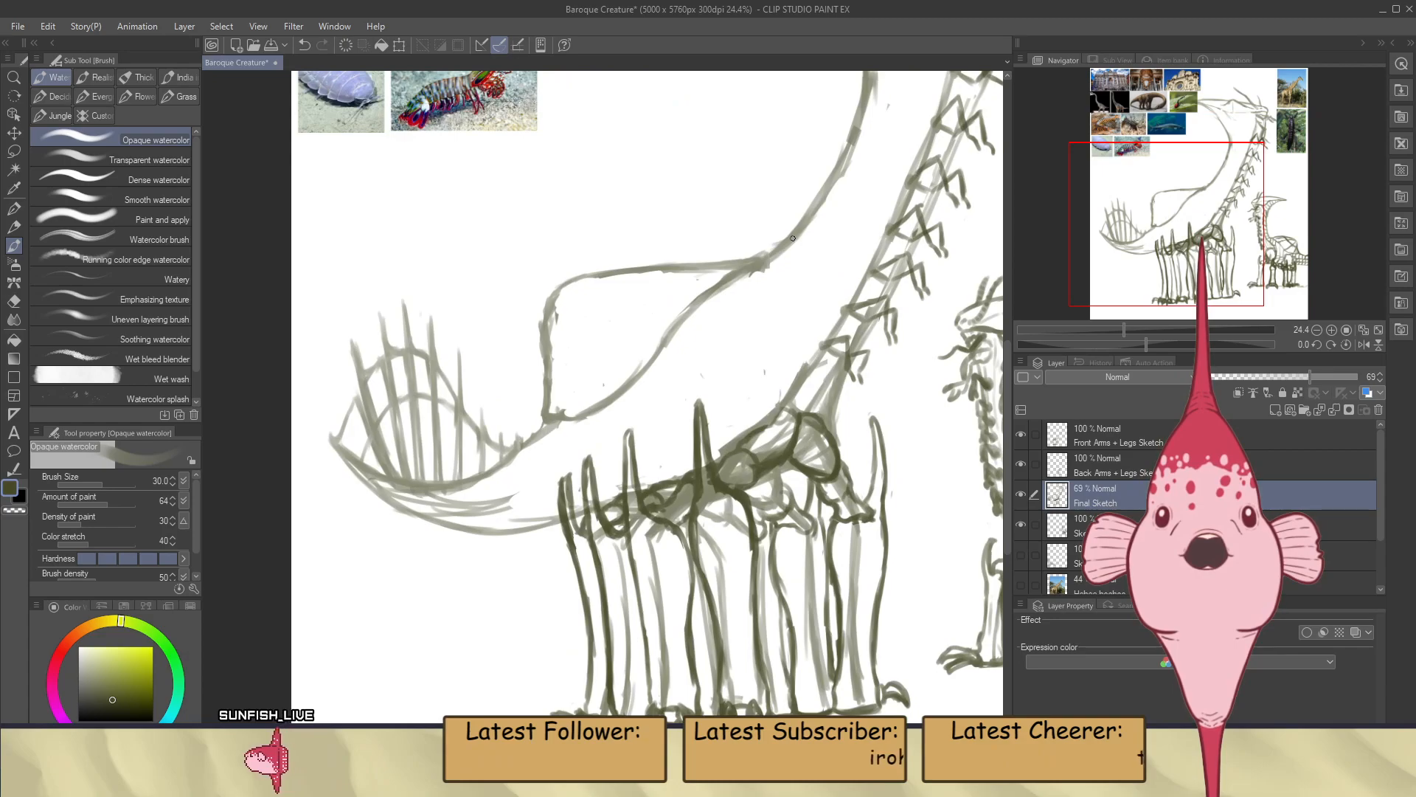
{"action": "left_click_drag", "start_coordinate": [778, 259], "coordinate": [763, 318]}
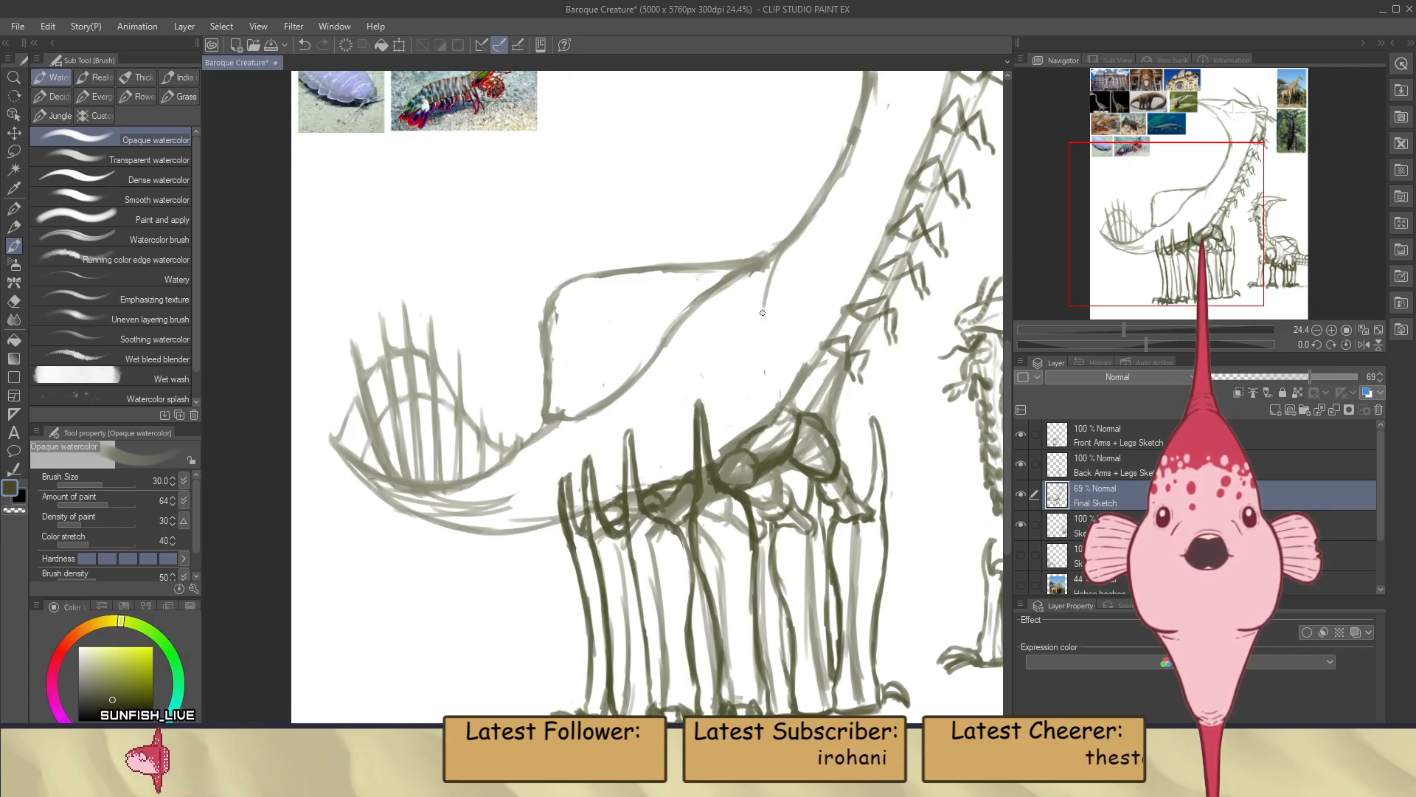
{"action": "left_click_drag", "start_coordinate": [778, 252], "coordinate": [759, 314]}
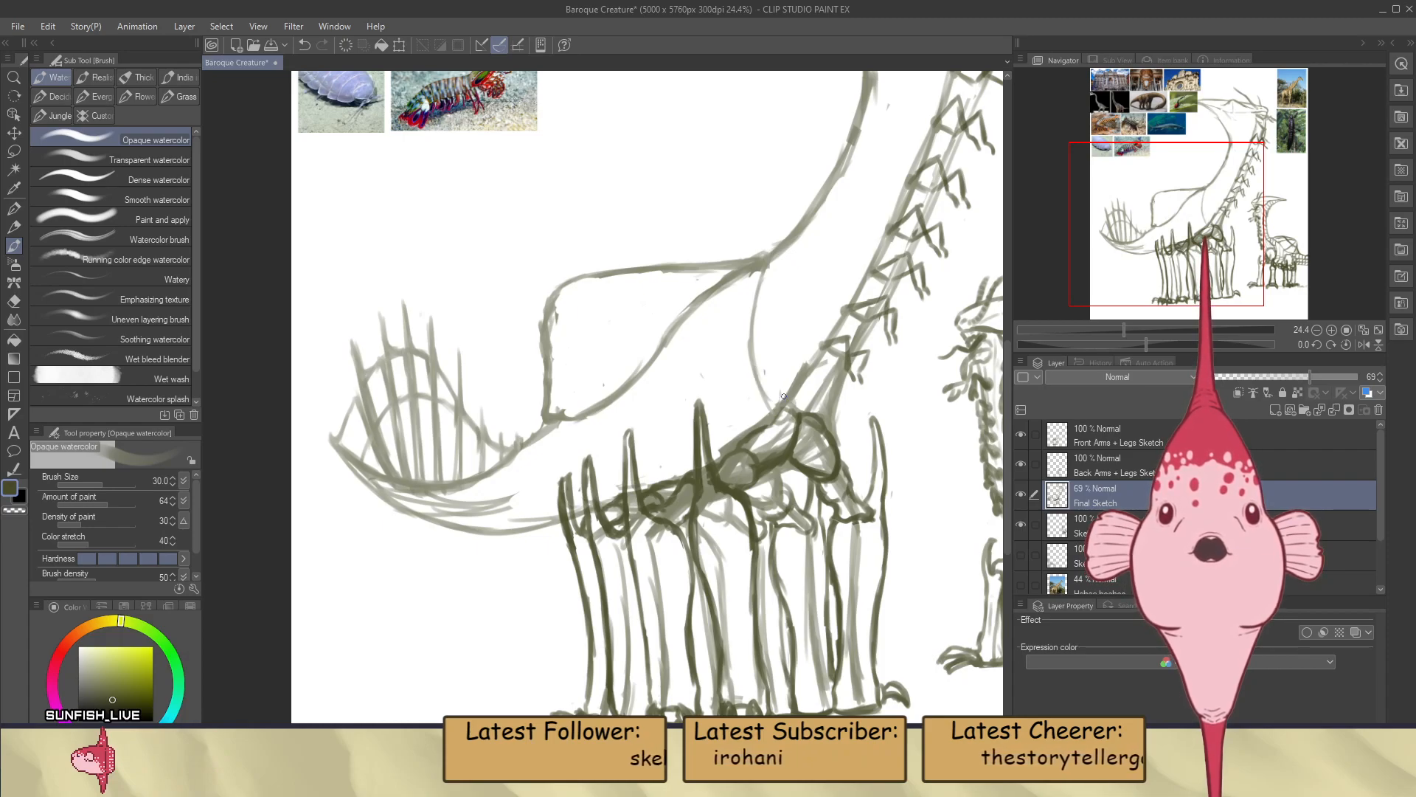
{"action": "left_click_drag", "start_coordinate": [764, 260], "coordinate": [784, 402]}
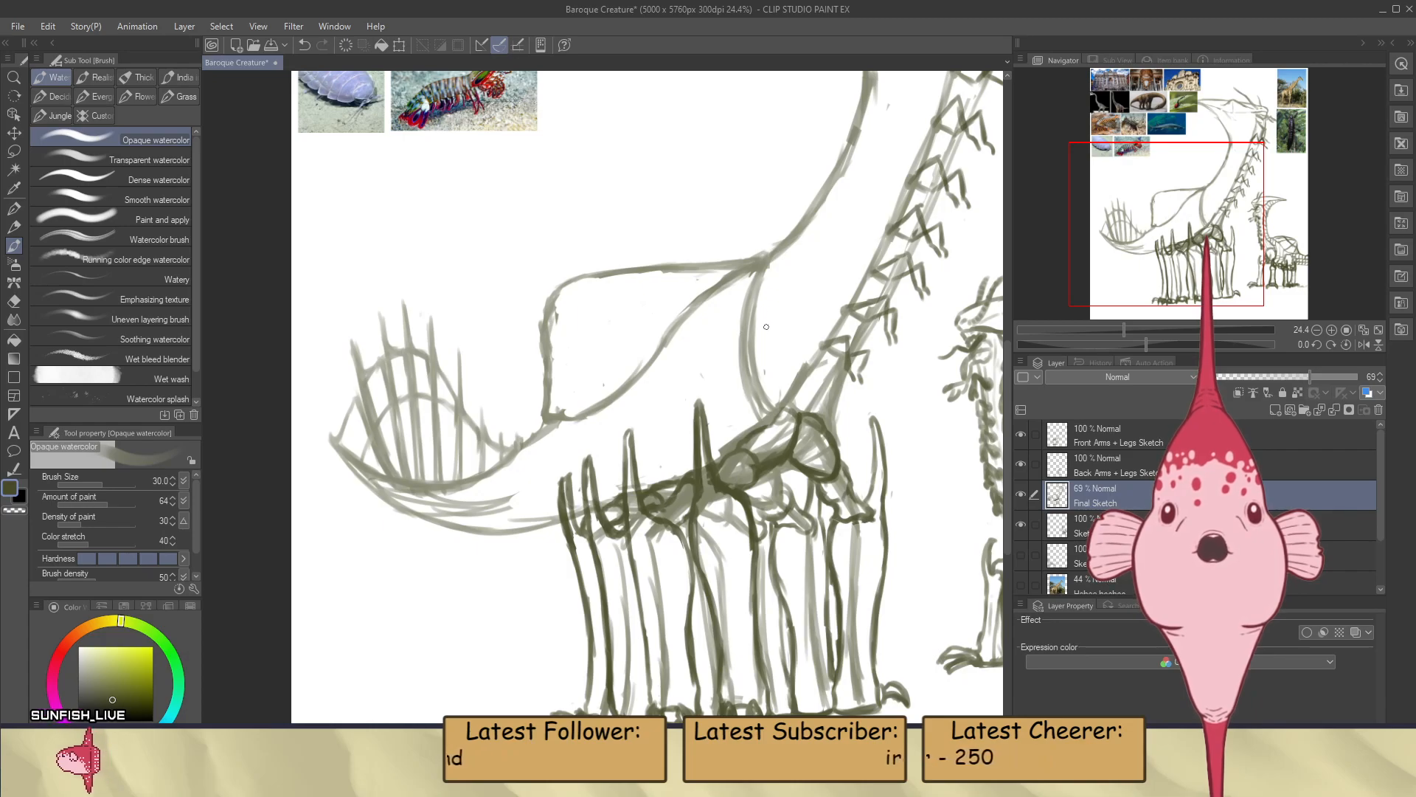
Thin the curved body line at the neck base and draw three ribs fanning from the back sail's upper rear corner
{"action": "key", "text": "e"}
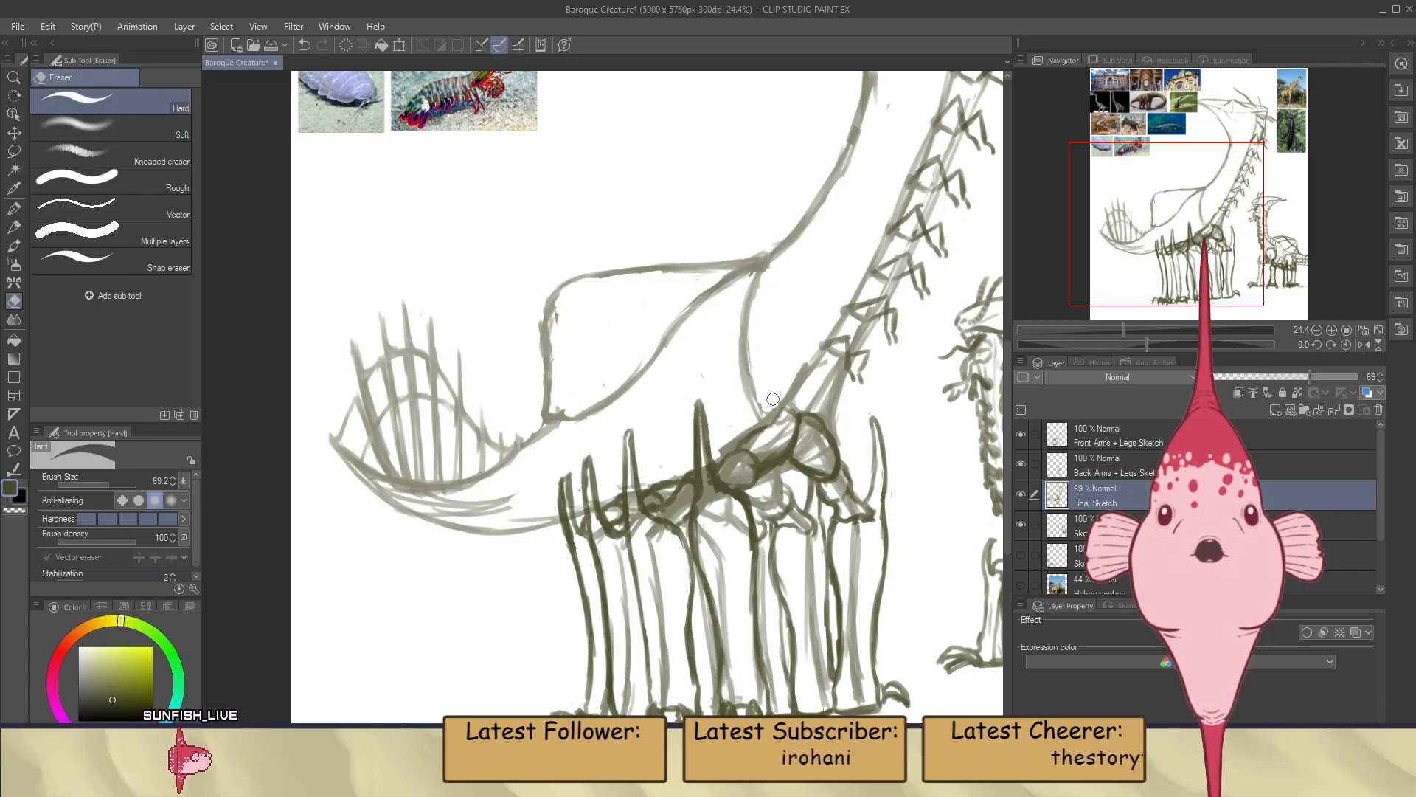
{"action": "key", "text": "b"}
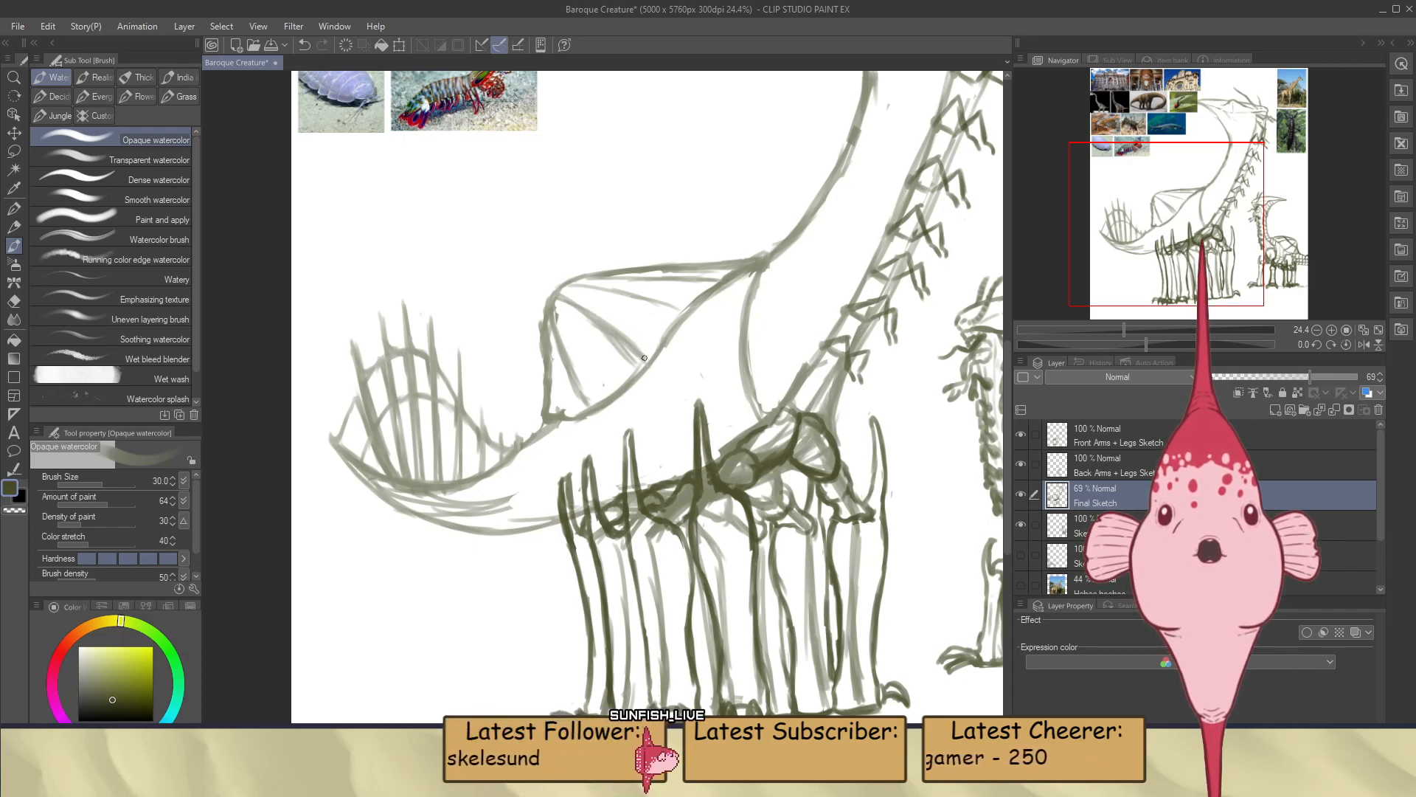
{"action": "key", "text": "e"}
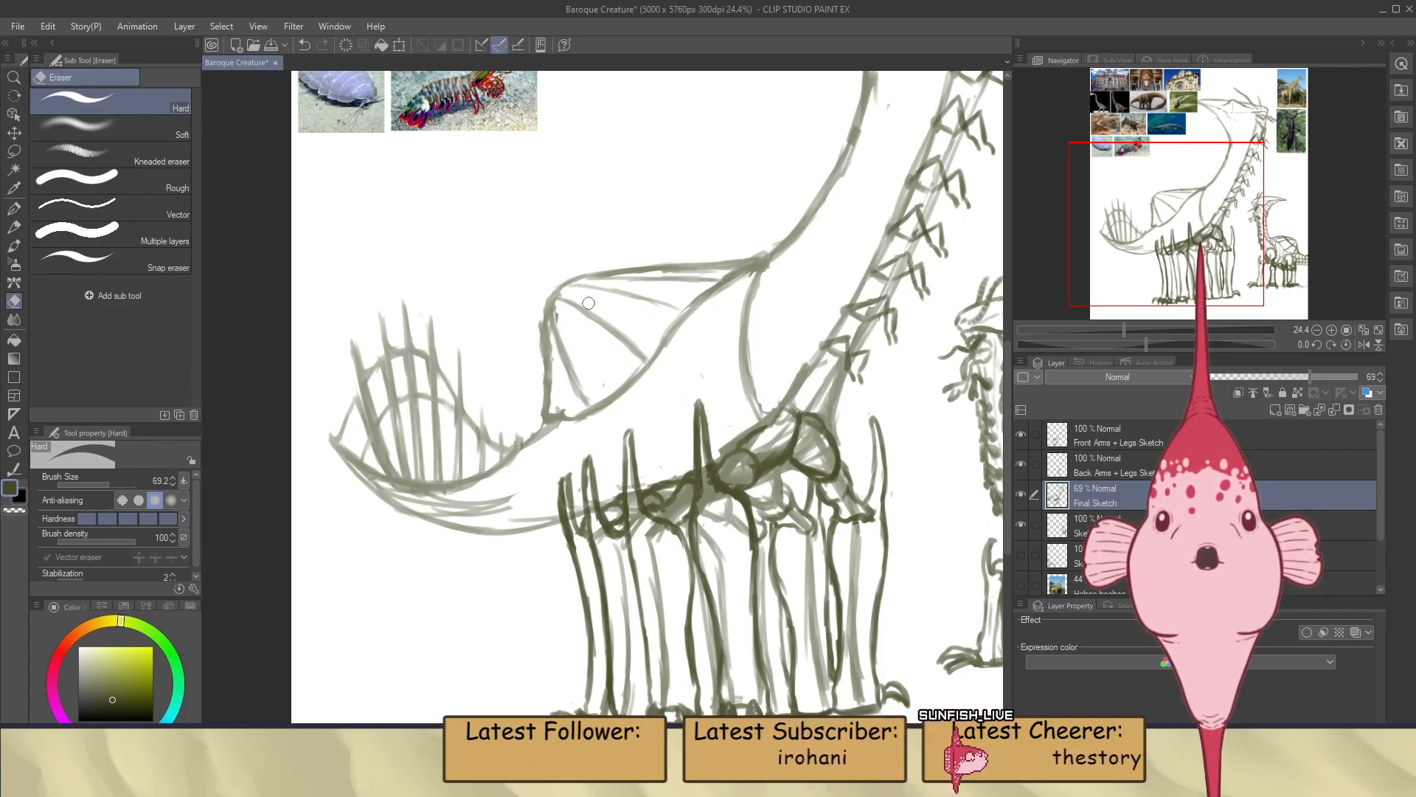
{"action": "key", "text": "b"}
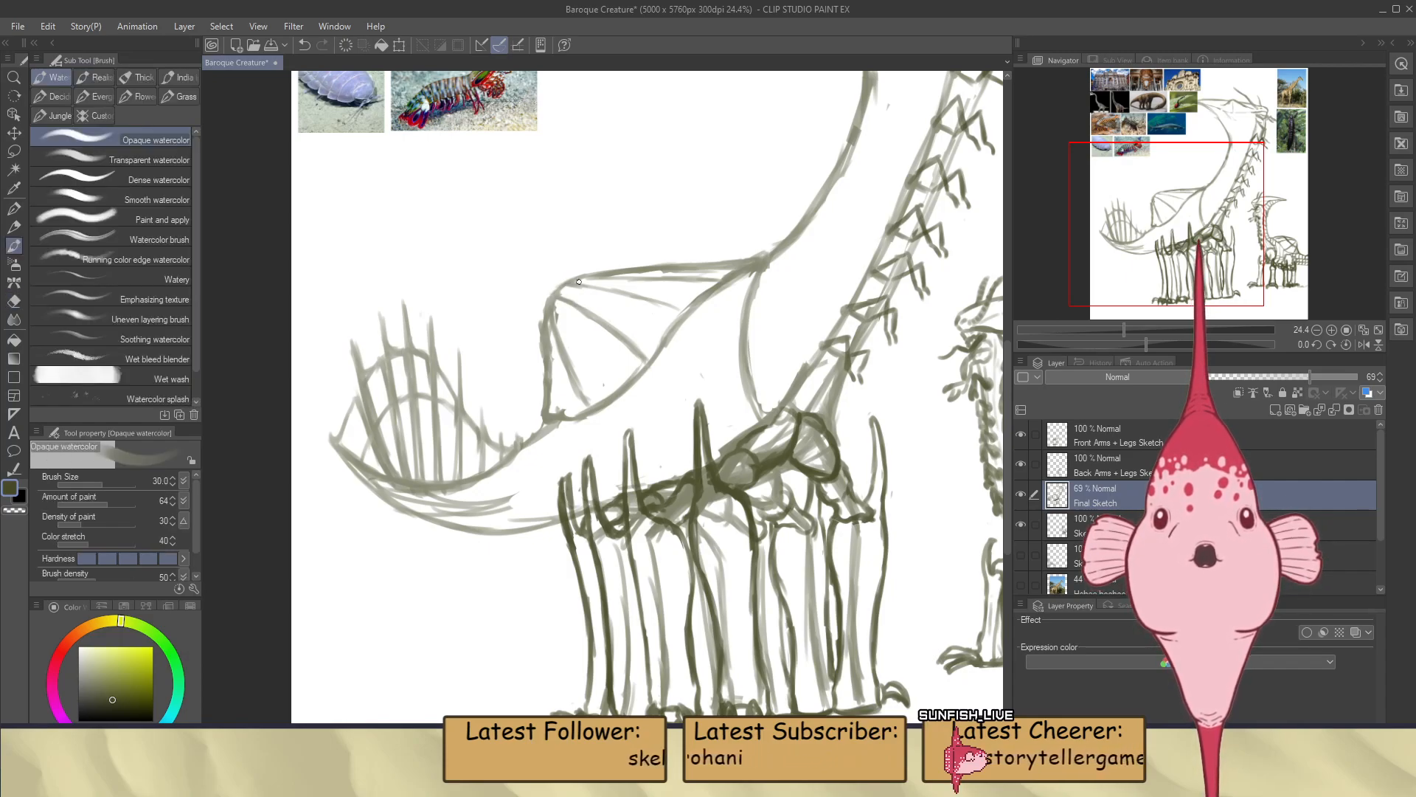
Add crossing ribs inside the back sail and clean up the lines along its upper and rear edges
{"action": "scroll", "coordinate": [584, 308], "scroll_direction": "down", "scroll_amount": 4}
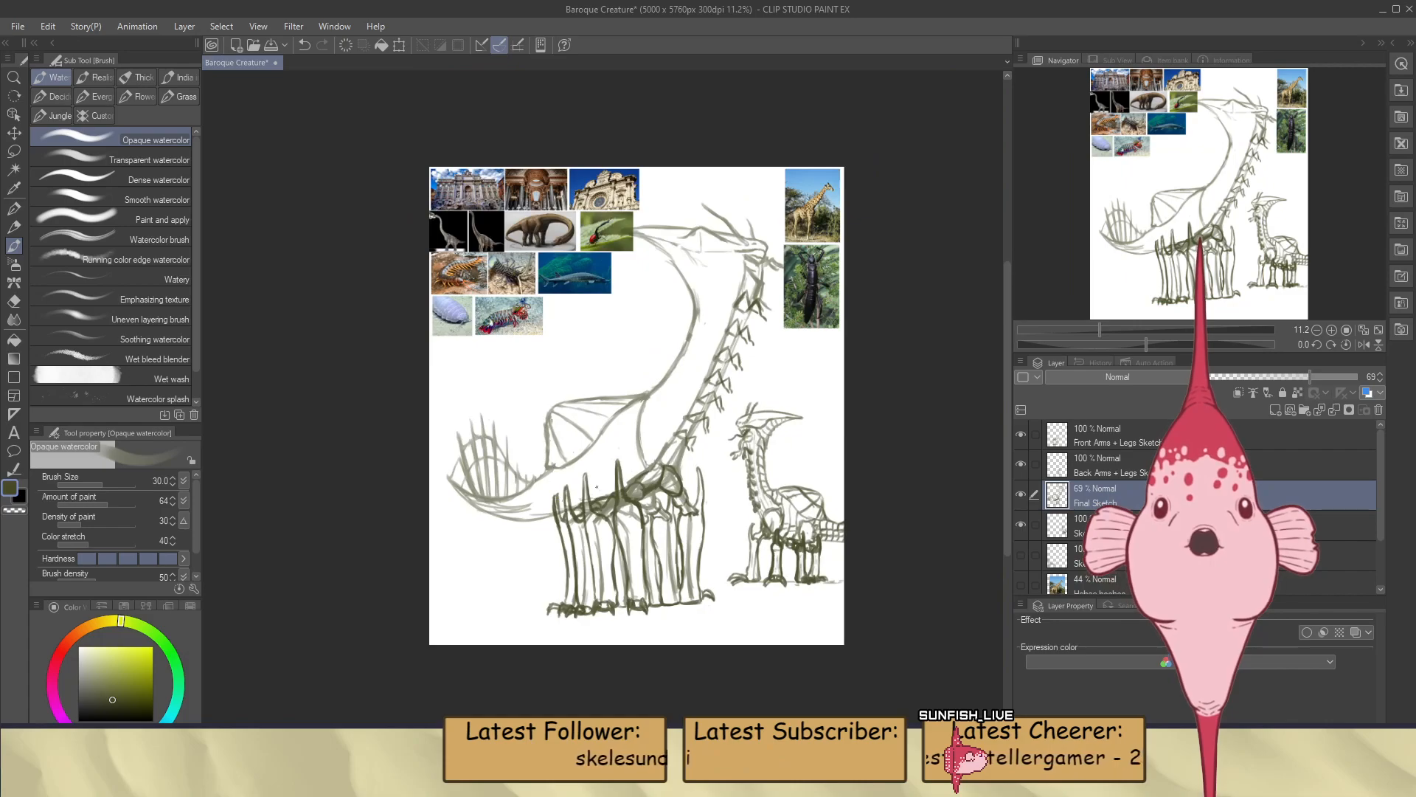
{"action": "scroll", "coordinate": [641, 451], "scroll_direction": "up", "scroll_amount": 2}
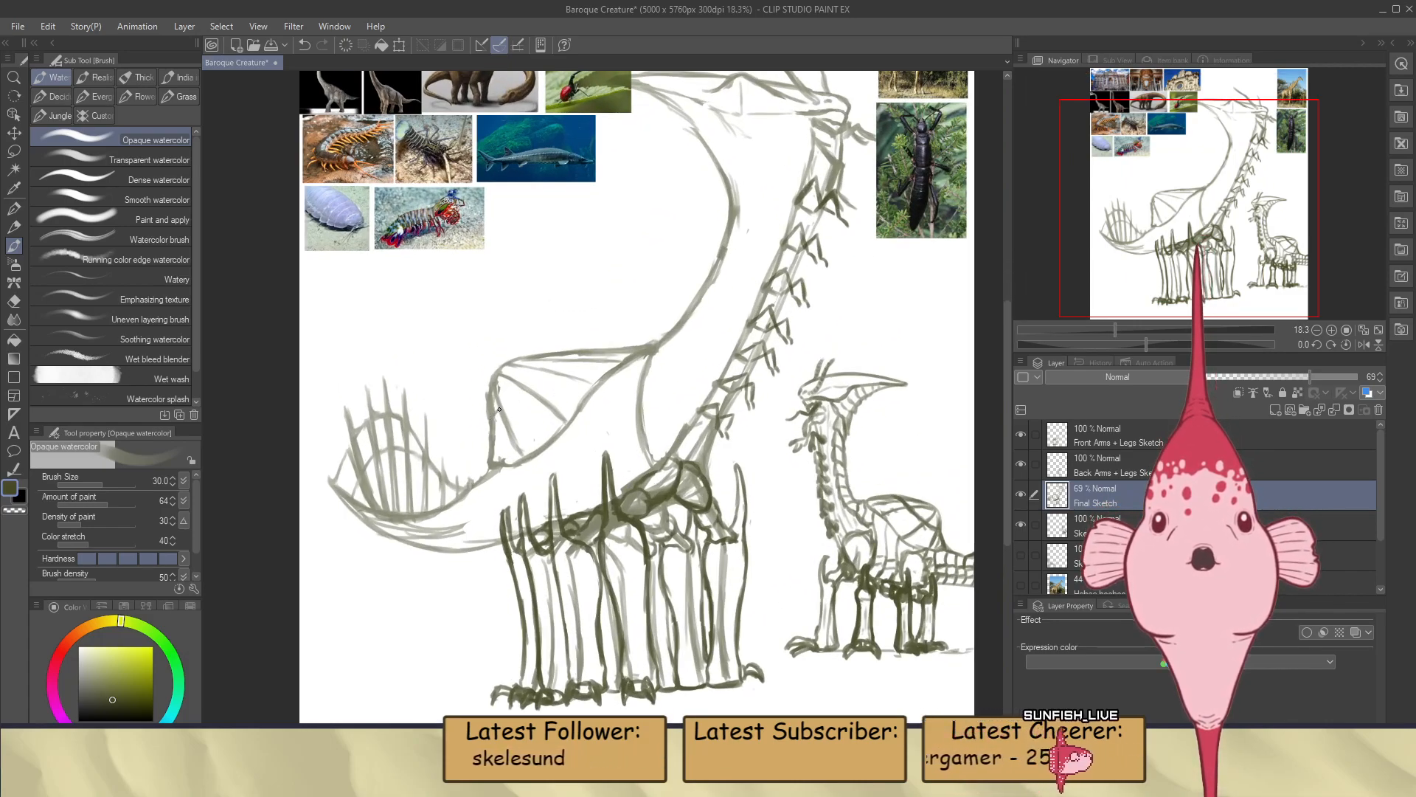
{"action": "key", "text": "ctrl+z"}
{"action": "left_click_drag", "start_coordinate": [496, 387], "coordinate": [494, 416]}
{"action": "key", "text": "ctrl+z"}
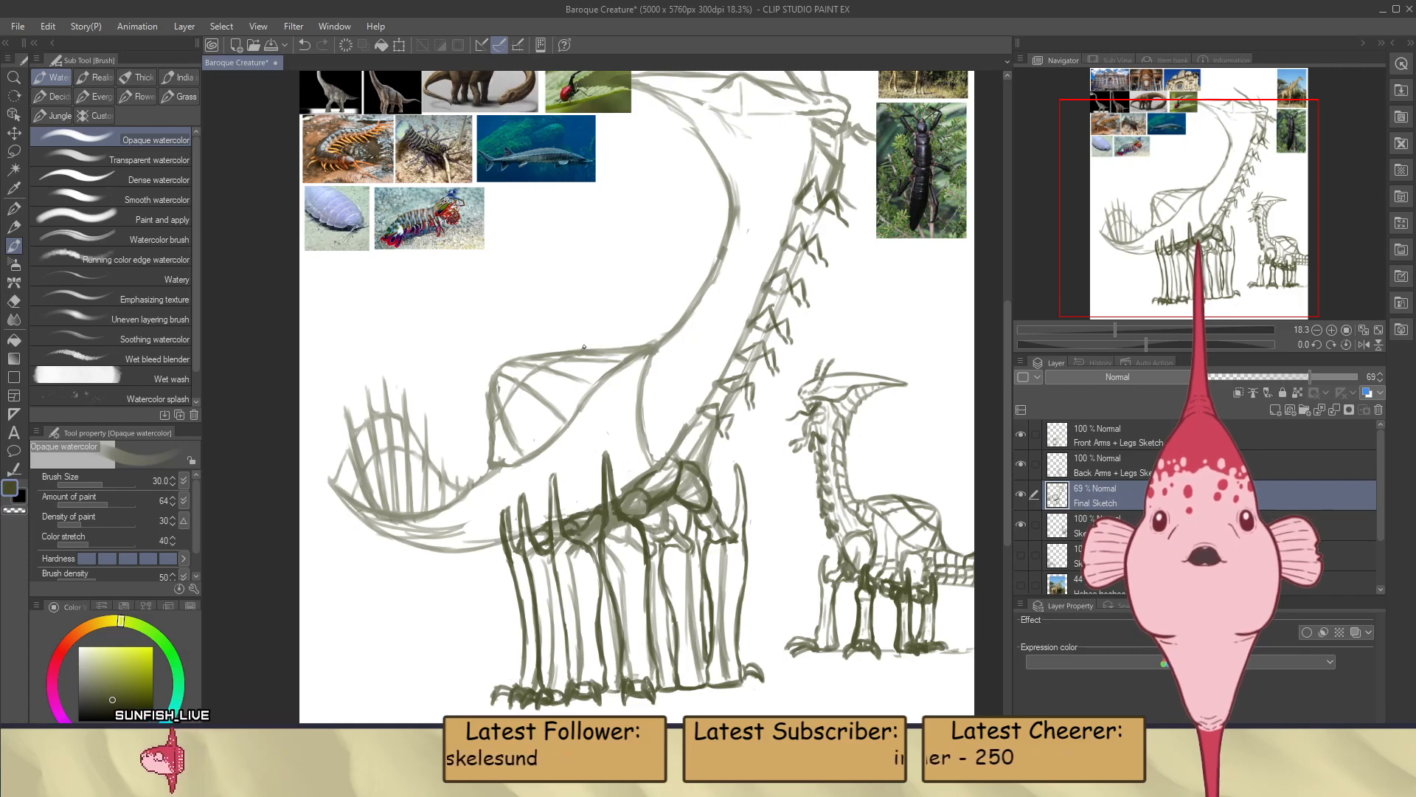
{"action": "key", "text": "e"}
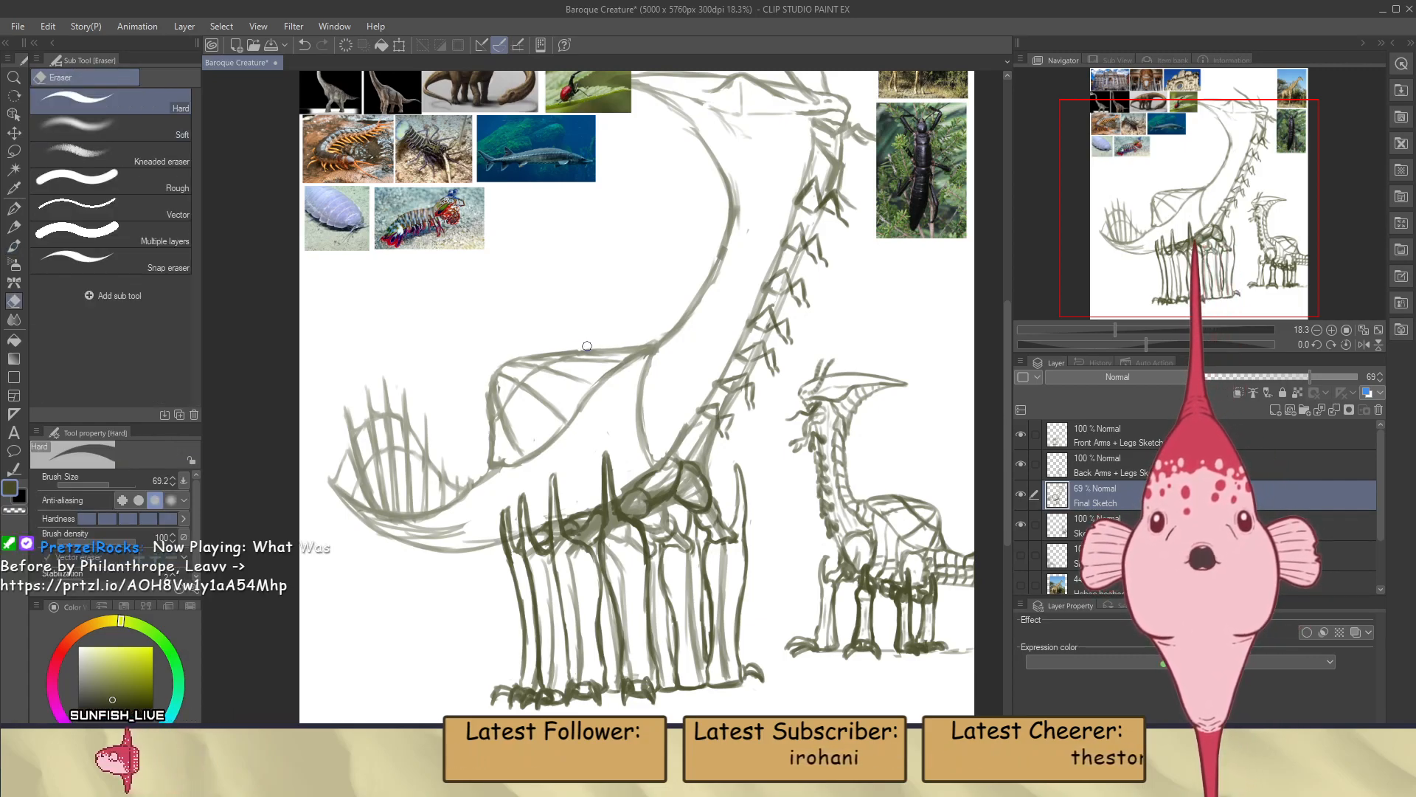
{"action": "key", "text": "b"}
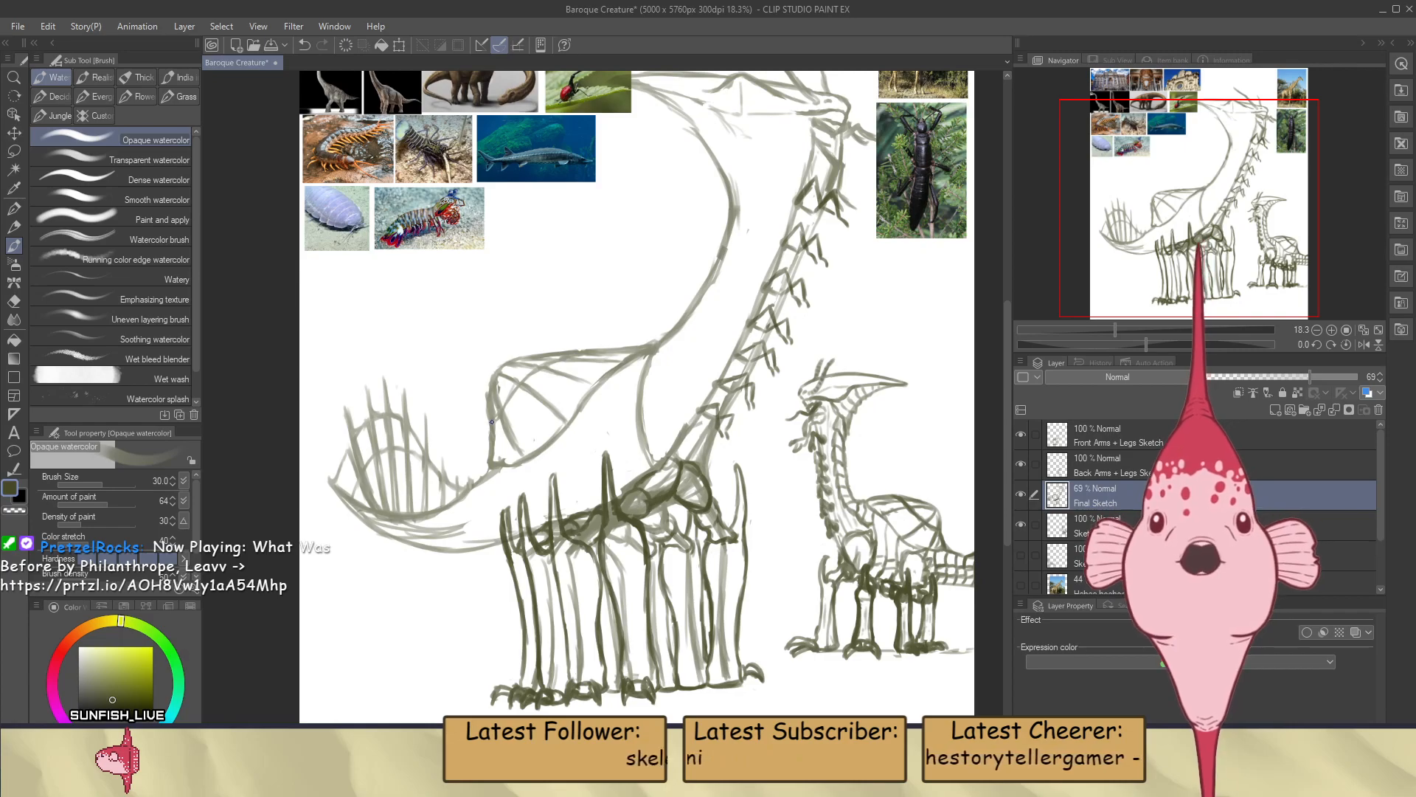
{"action": "key", "text": "e"}
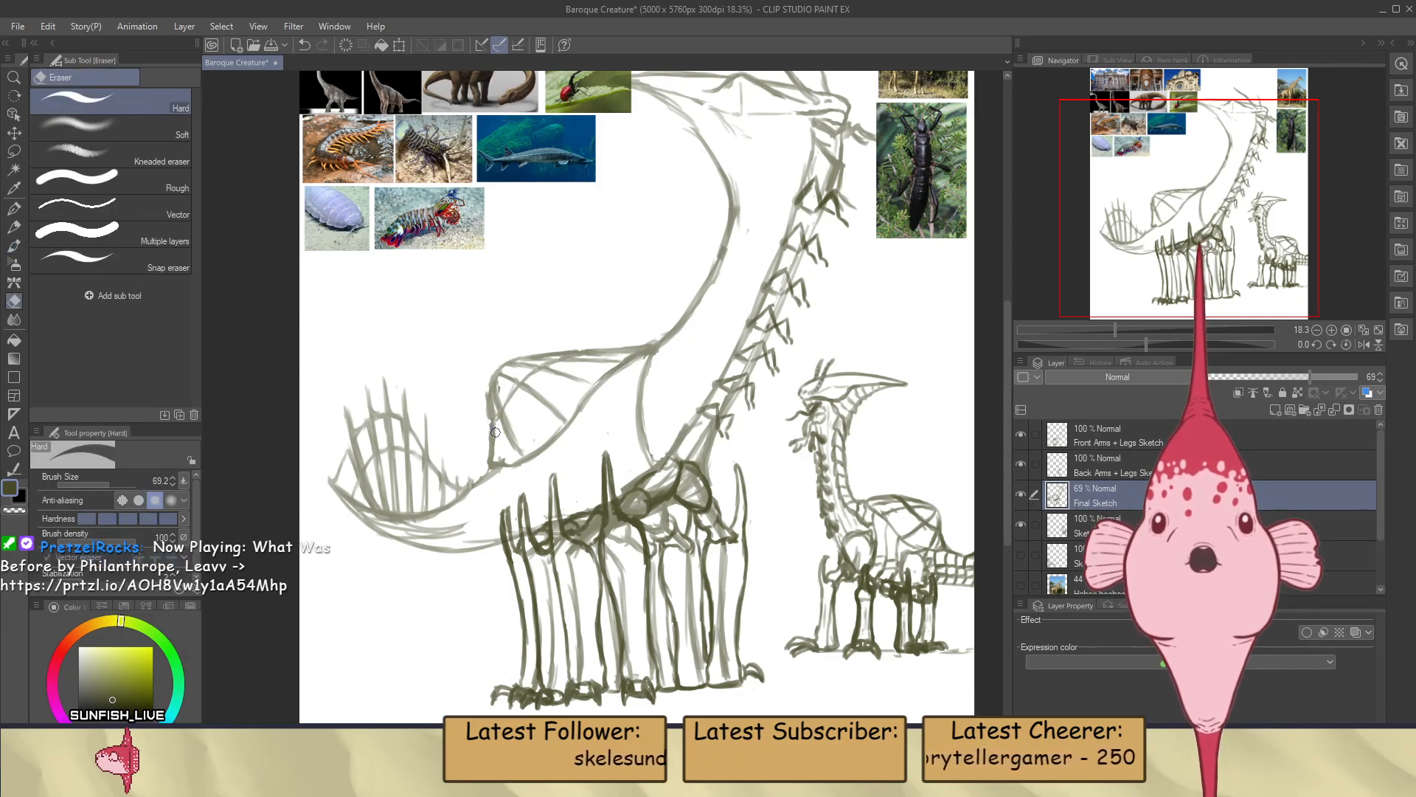
{"action": "key", "text": "b"}
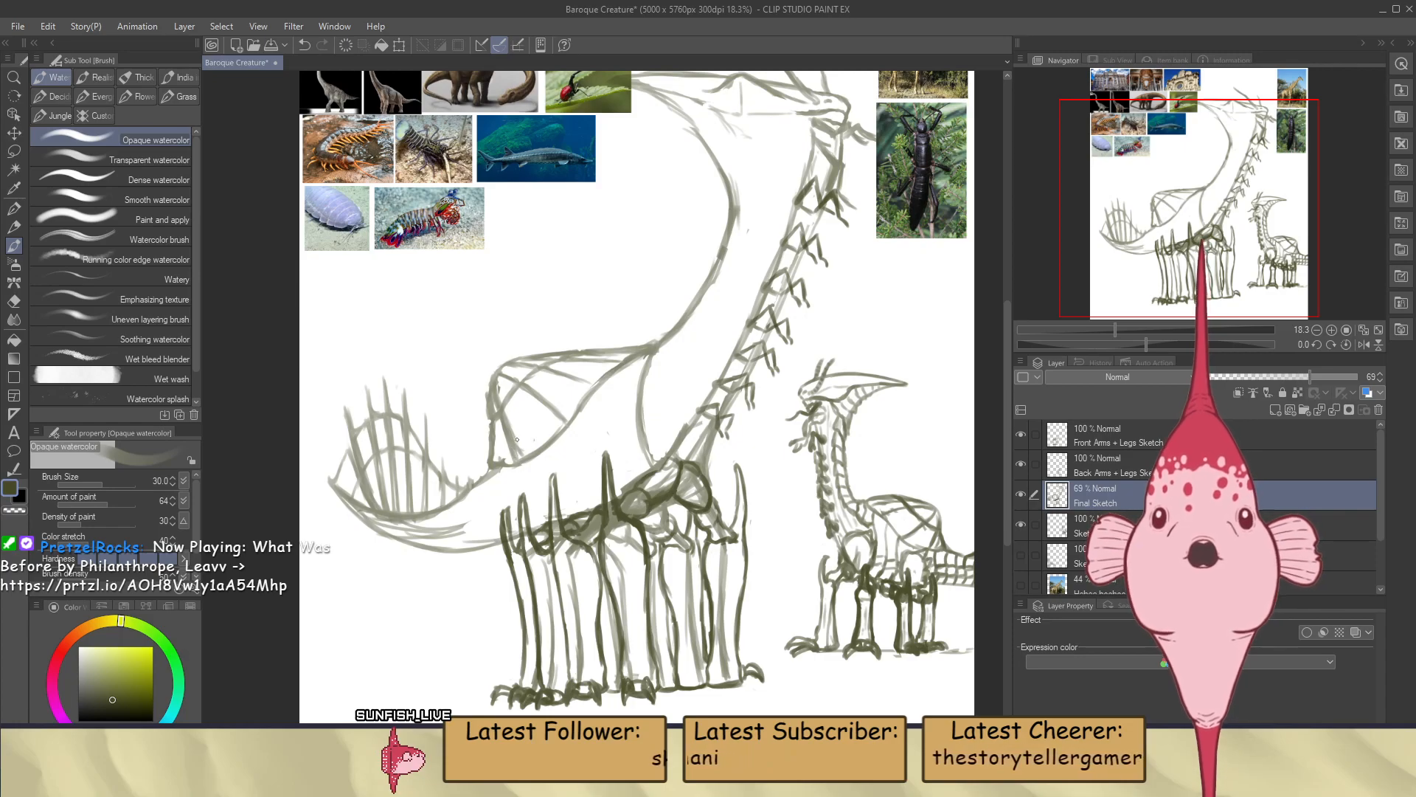
{"action": "key", "text": "e"}
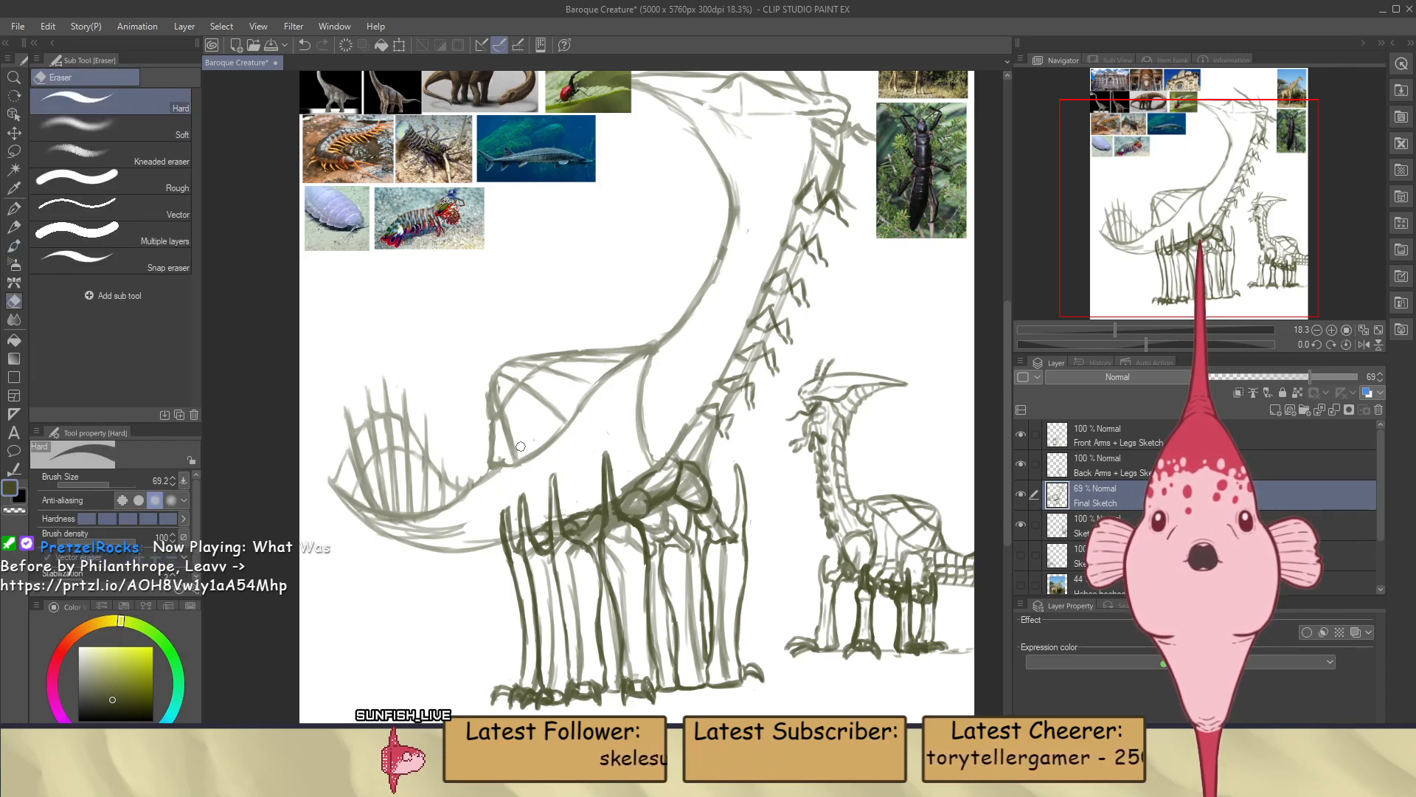
{"action": "key", "text": "b"}
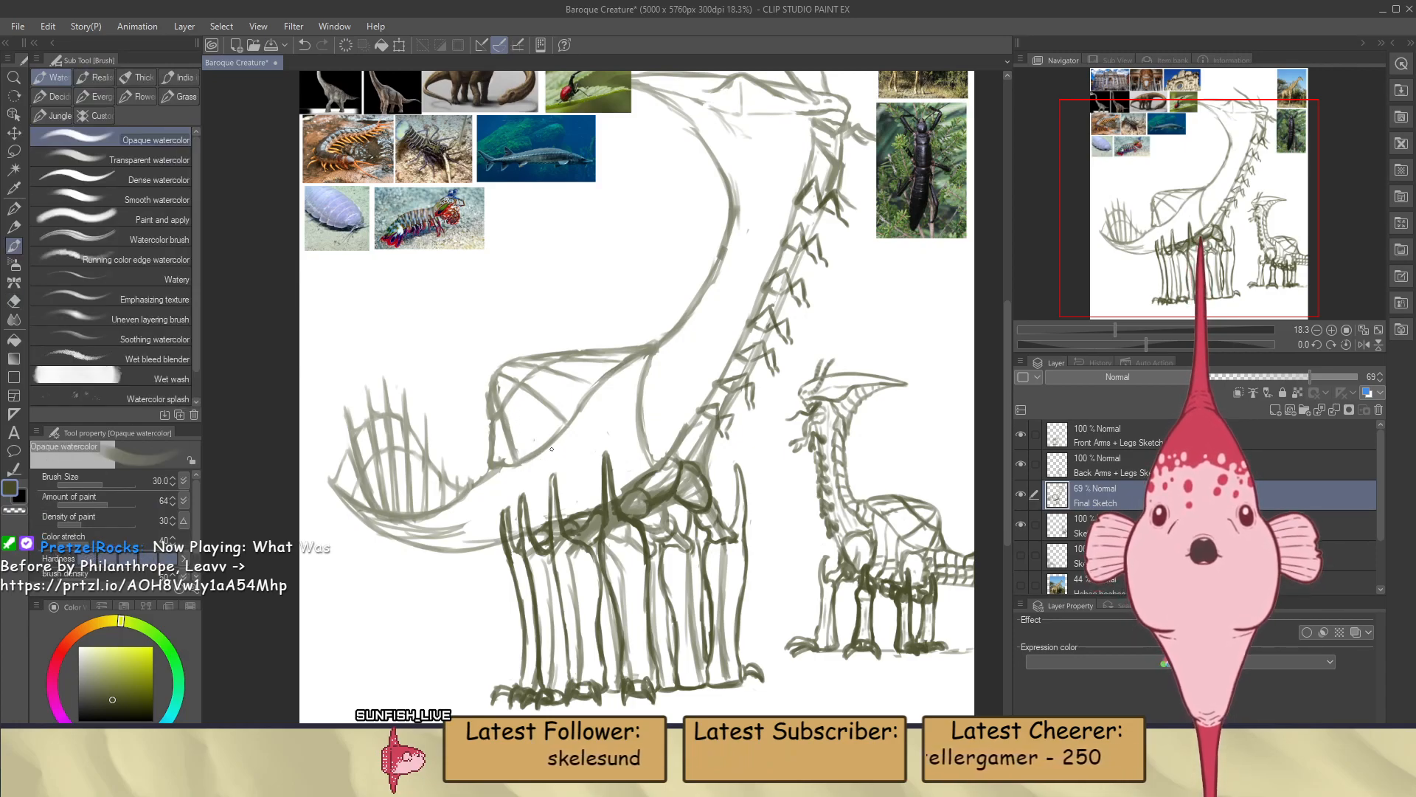
Lasso the curved body line, move it up and forward onto the neck base, rotate it slightly counterclockwise, and deselect it
{"action": "scroll", "coordinate": [552, 449], "scroll_direction": "down", "scroll_amount": 3}
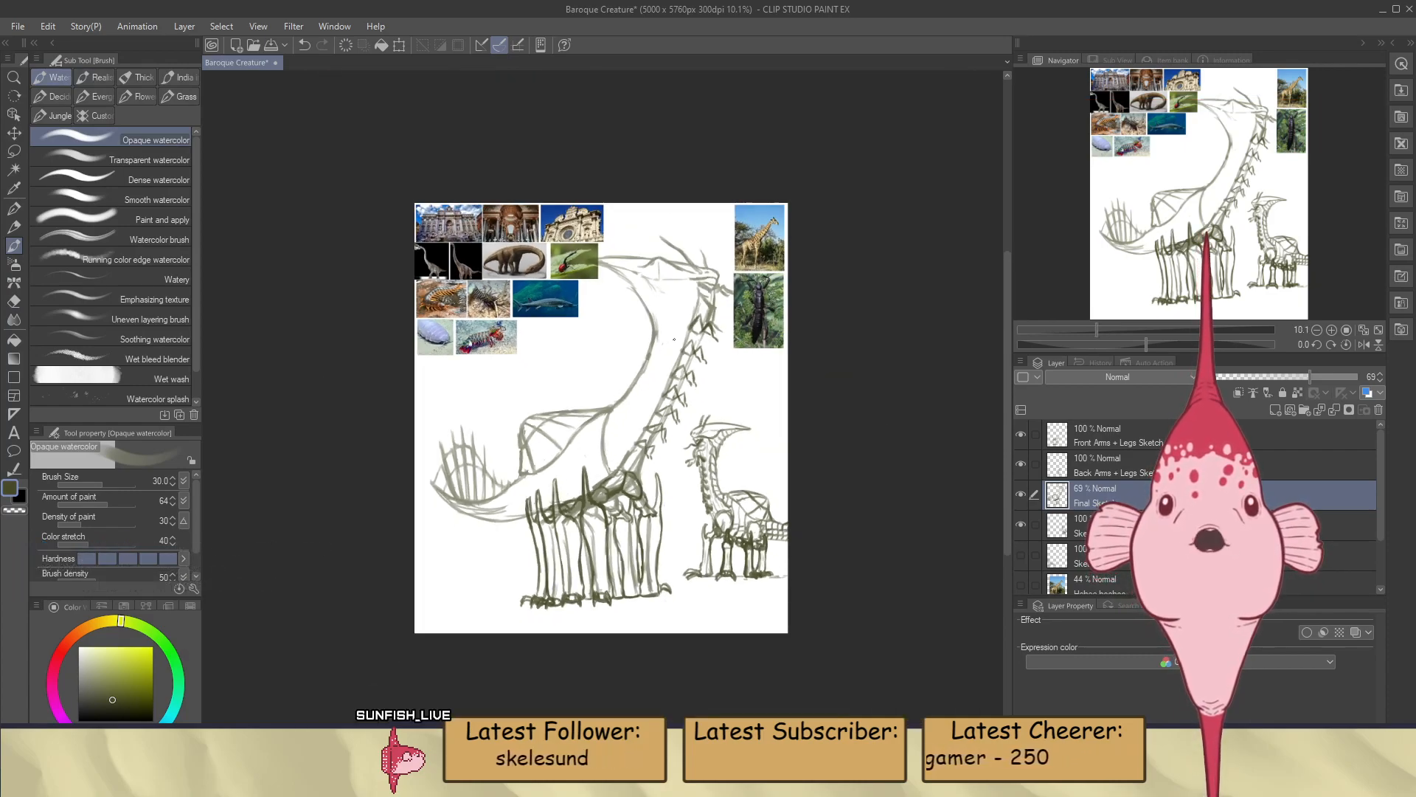
{"action": "scroll", "coordinate": [680, 358], "scroll_direction": "up", "scroll_amount": 2}
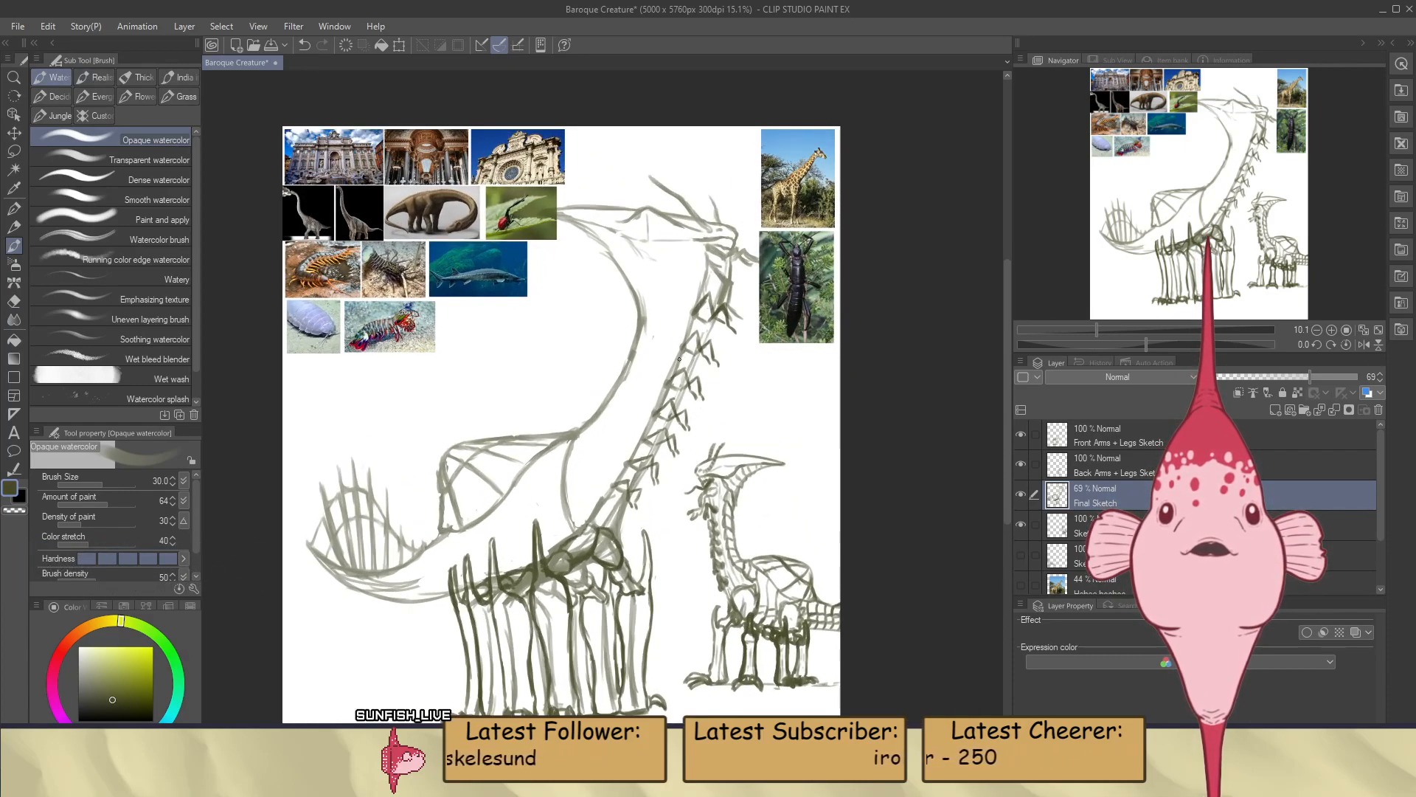
{"action": "scroll", "coordinate": [659, 383], "scroll_direction": "up", "scroll_amount": 2}
{"action": "scroll", "coordinate": [590, 428], "scroll_direction": "down", "scroll_amount": 2}
{"action": "scroll", "coordinate": [529, 469], "scroll_direction": "up", "scroll_amount": 2}
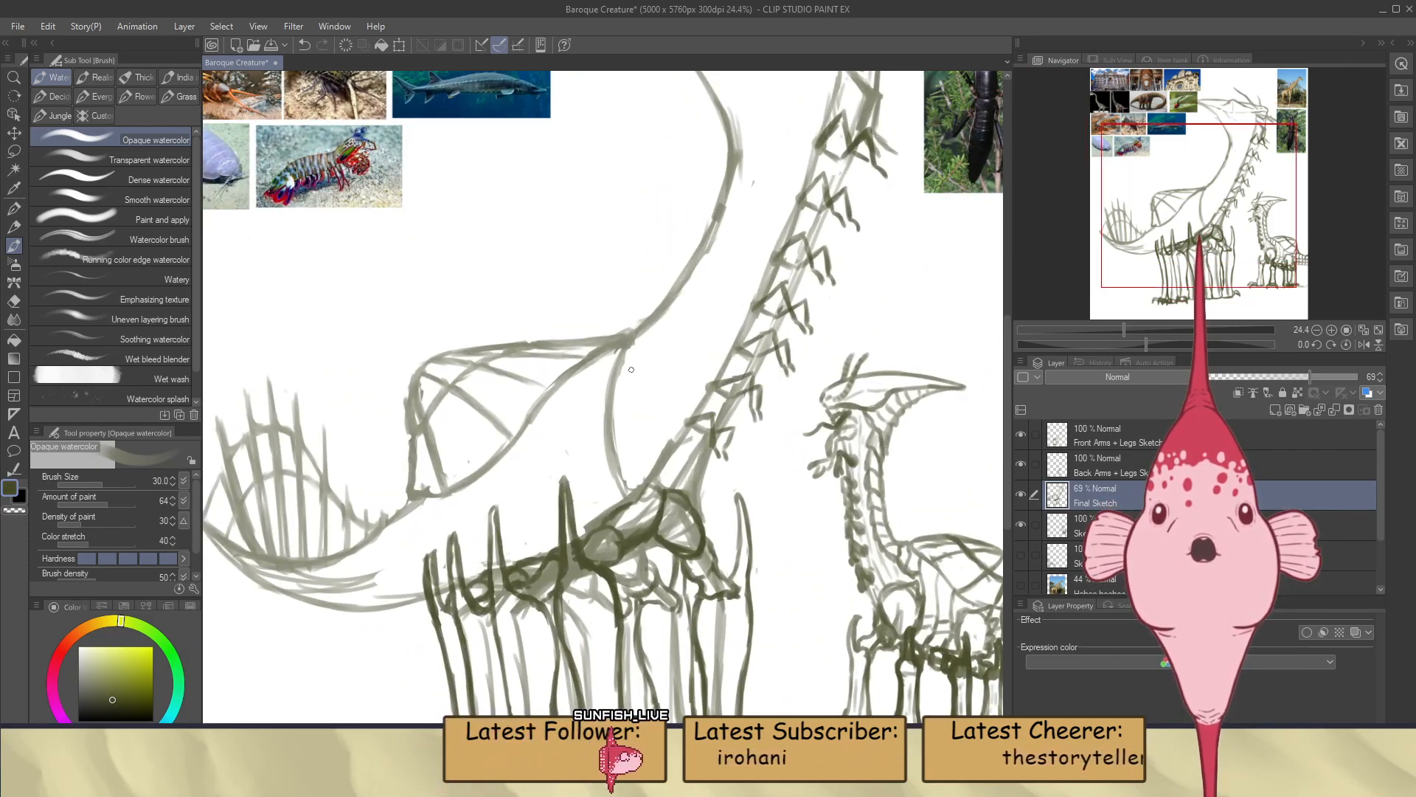
{"action": "left_click", "coordinate": [14, 152]}
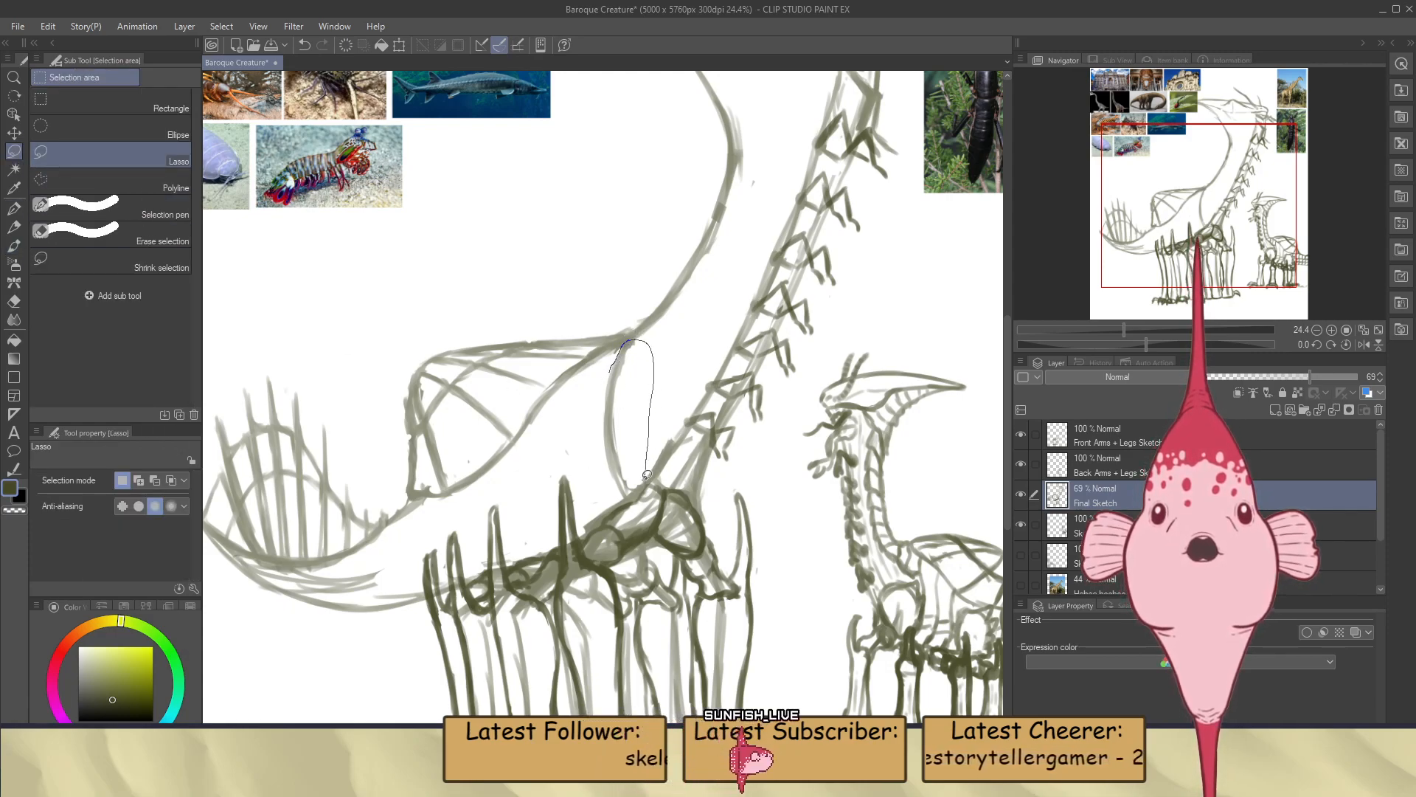
{"action": "left_click_drag", "start_coordinate": [599, 376], "coordinate": [604, 369]}
{"action": "key", "text": "ctrl+t"}
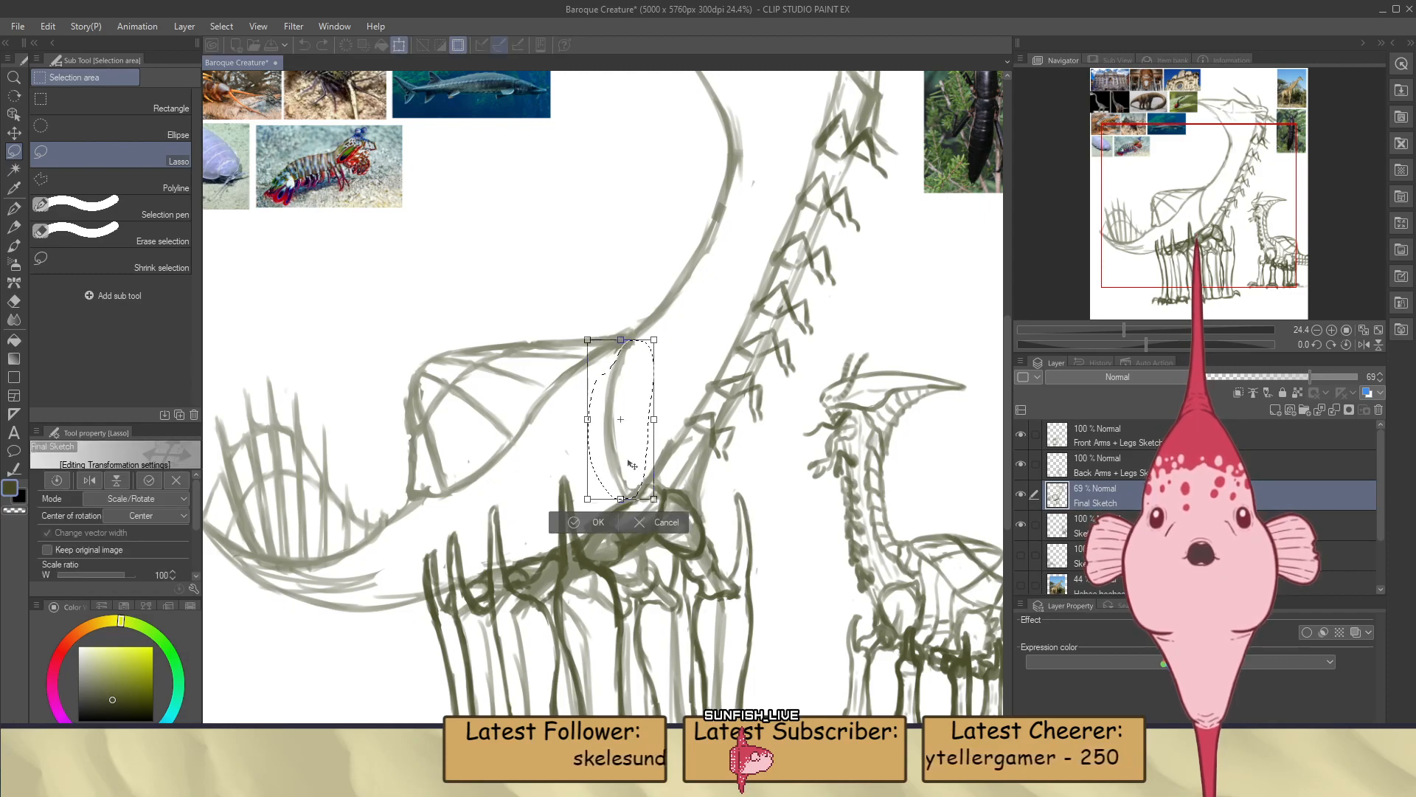
{"action": "left_click_drag", "start_coordinate": [620, 470], "coordinate": [654, 443]}
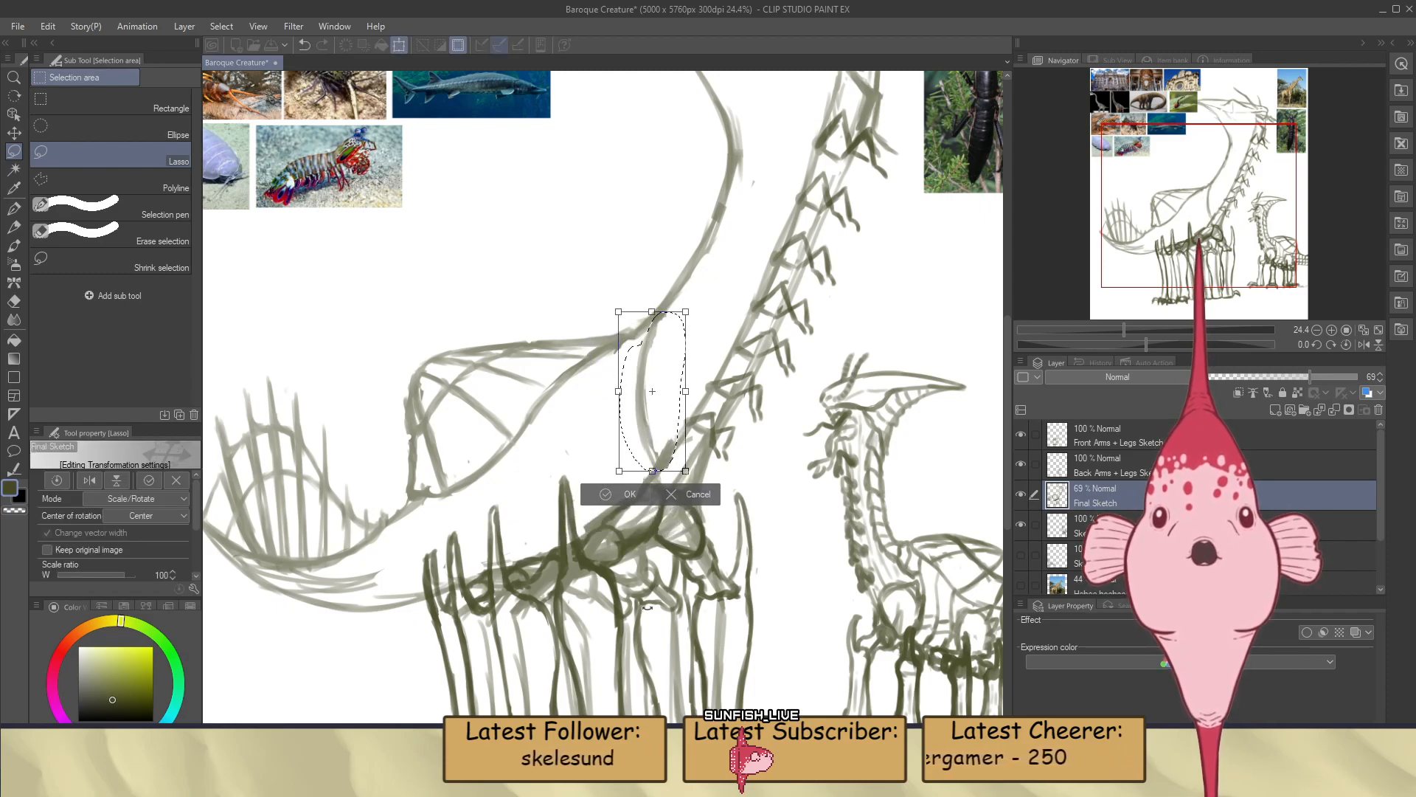
{"action": "left_click_drag", "start_coordinate": [646, 609], "coordinate": [673, 593]}
{"action": "left_click_drag", "start_coordinate": [663, 473], "coordinate": [659, 442]}
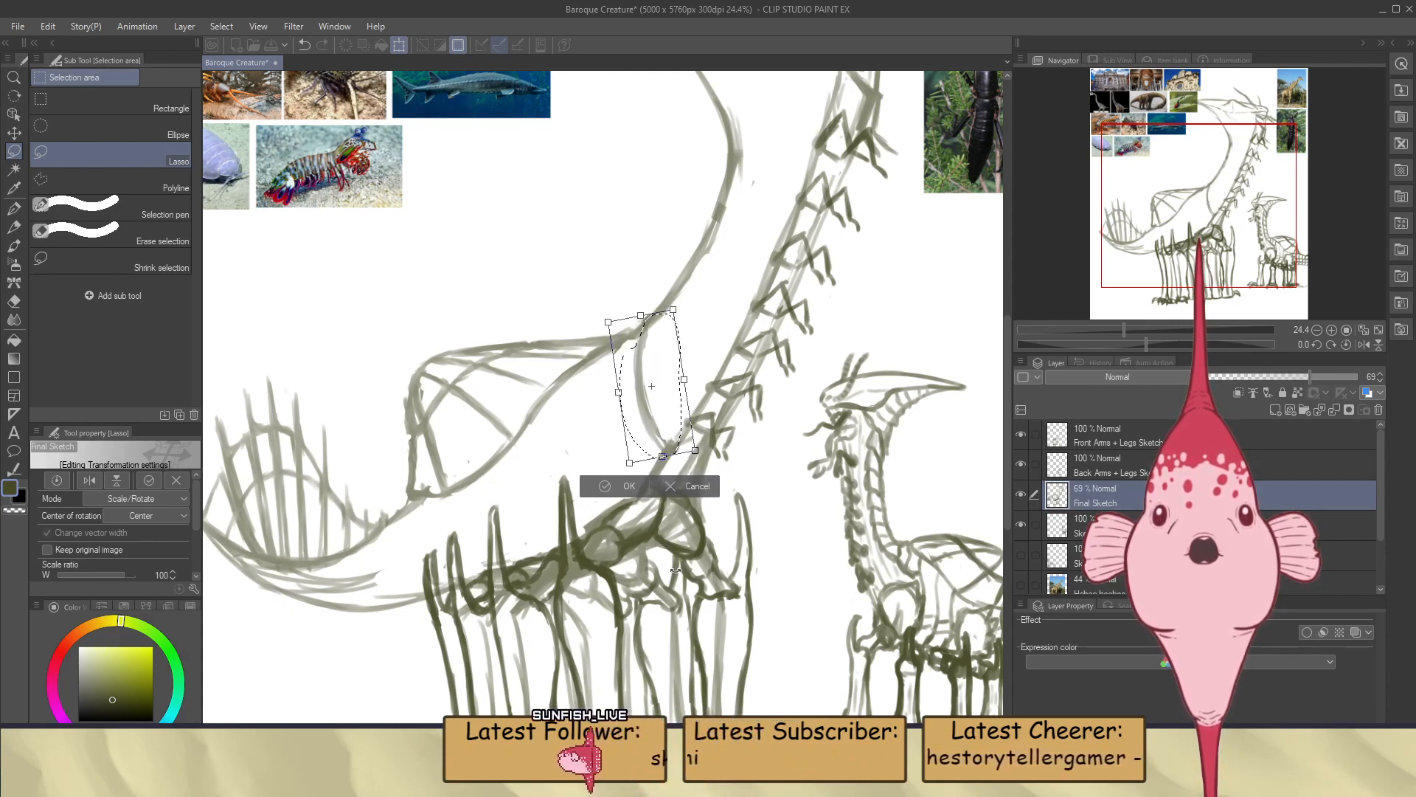
{"action": "left_click", "coordinate": [621, 486]}
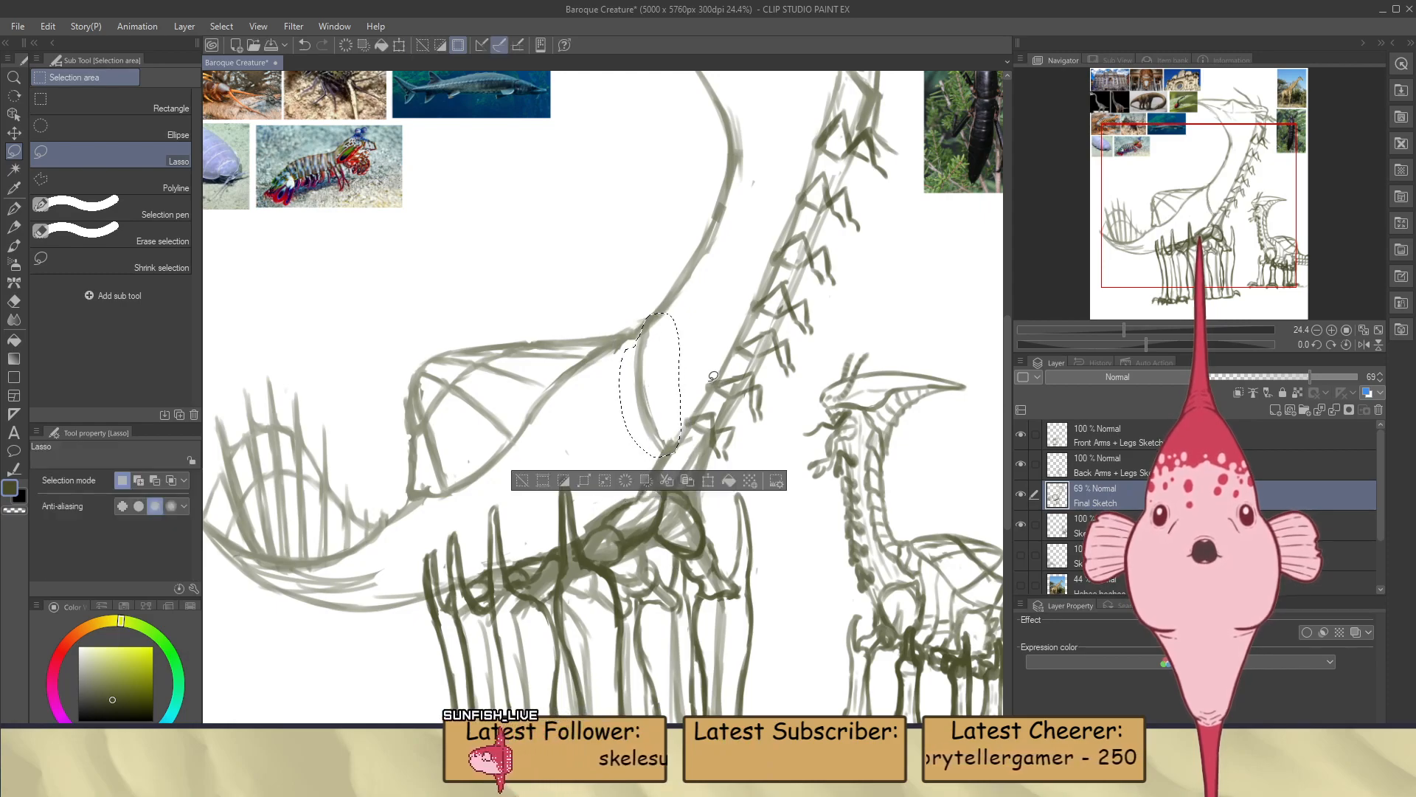
{"action": "key", "text": "ctrl+d"}
Draw two more curved segment lines across the lower neck, in front of the repositioned body line
{"action": "key", "text": "b"}
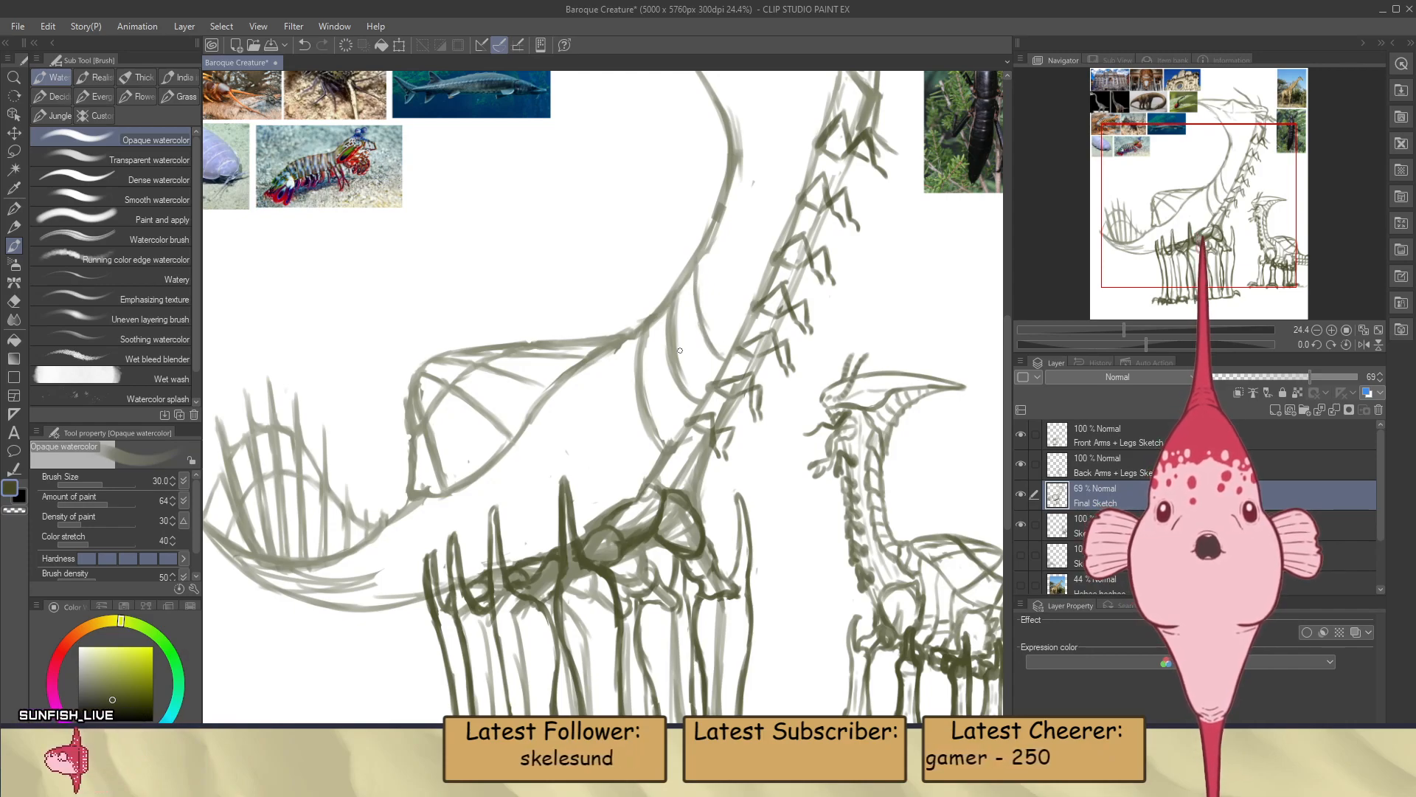
{"action": "scroll", "coordinate": [679, 350], "scroll_direction": "up", "scroll_amount": 2}
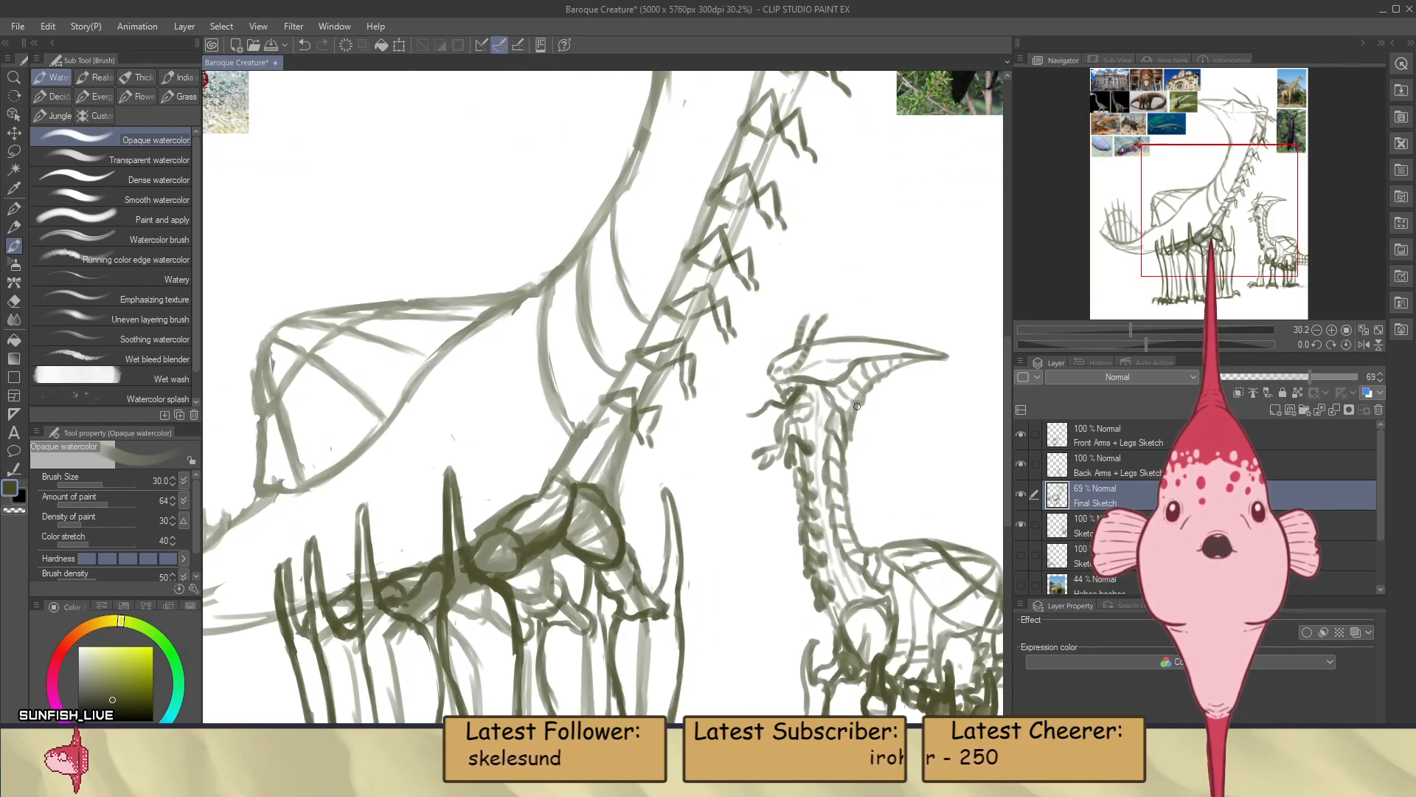
{"action": "scroll", "coordinate": [841, 490], "scroll_direction": "down", "scroll_amount": 3}
{"action": "scroll", "coordinate": [782, 351], "scroll_direction": "up", "scroll_amount": 3}
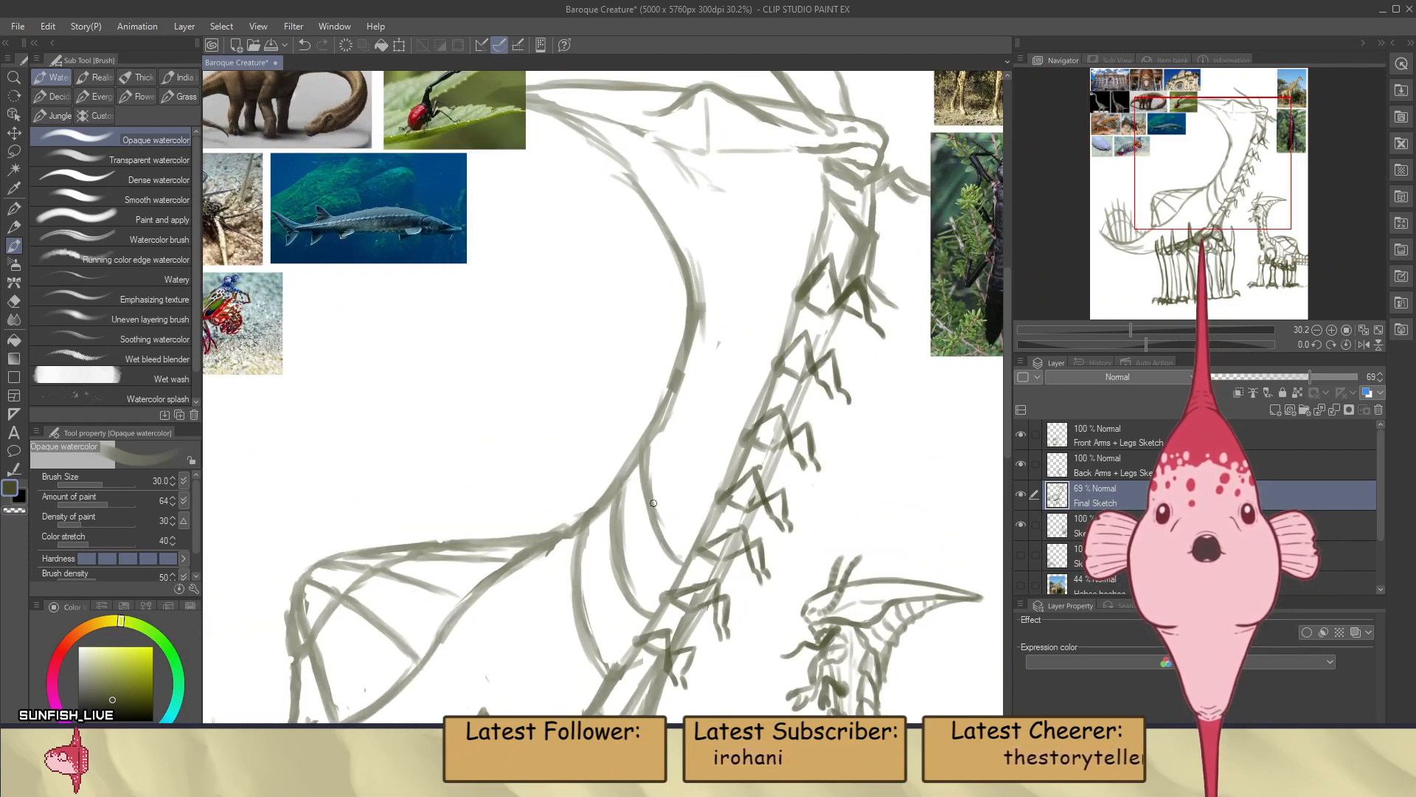
Examine the arthropod reference photos and compare the large creature's neck curves with the overall design
{"action": "scroll", "coordinate": [604, 433], "scroll_direction": "down", "scroll_amount": 4}
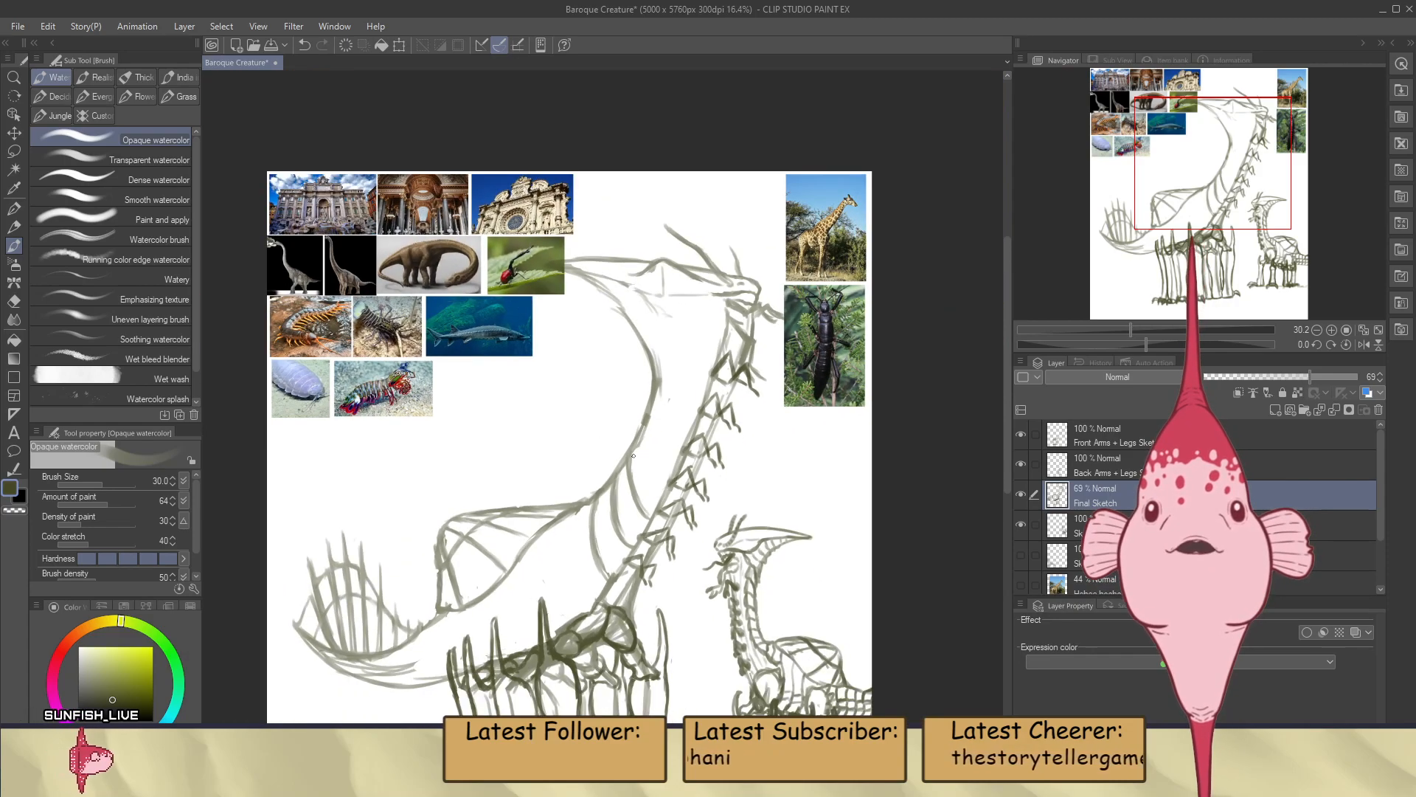
{"action": "scroll", "coordinate": [496, 363], "scroll_direction": "up", "scroll_amount": 2}
{"action": "scroll", "coordinate": [497, 362], "scroll_direction": "up", "scroll_amount": 4}
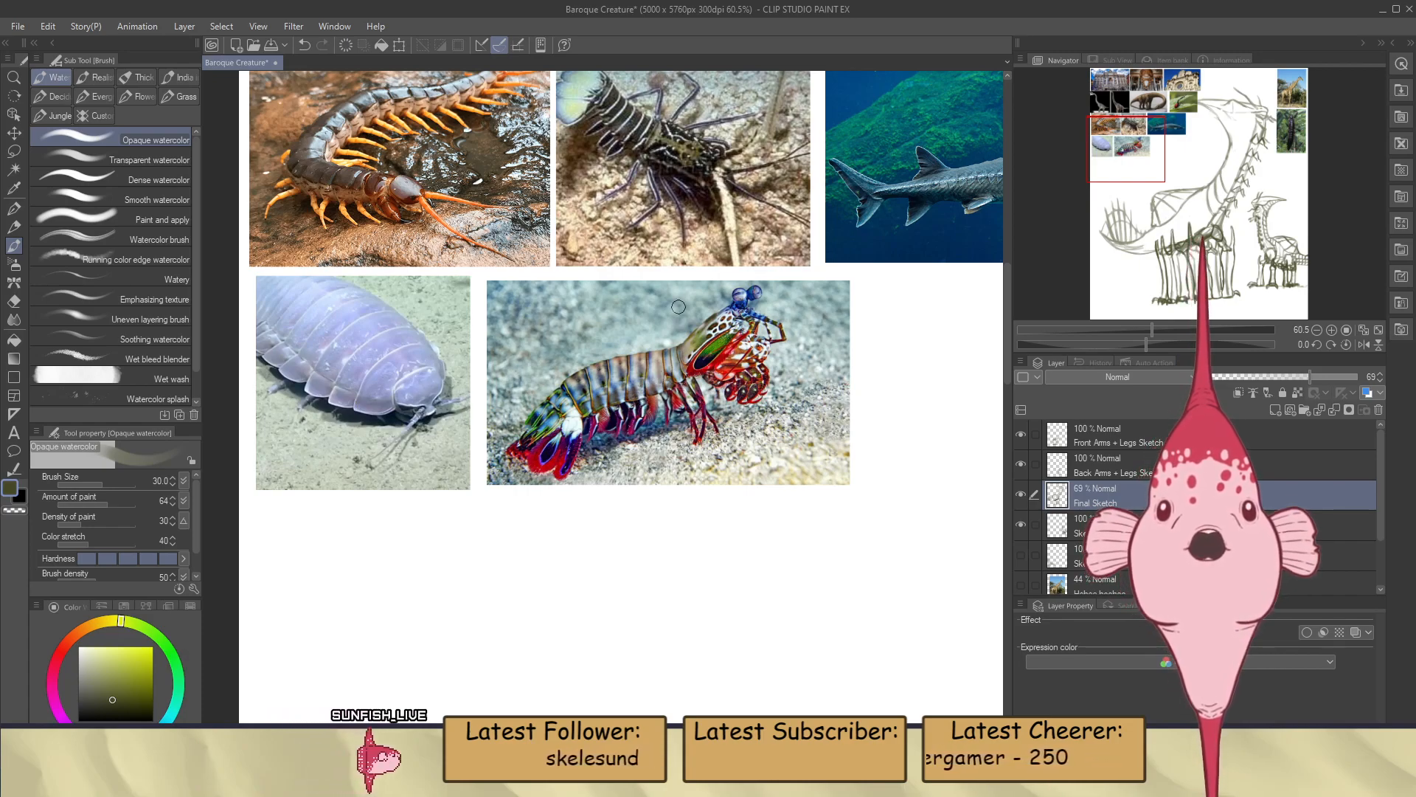
{"action": "scroll", "coordinate": [615, 345], "scroll_direction": "down", "scroll_amount": 5}
{"action": "scroll", "coordinate": [808, 470], "scroll_direction": "up", "scroll_amount": 3}
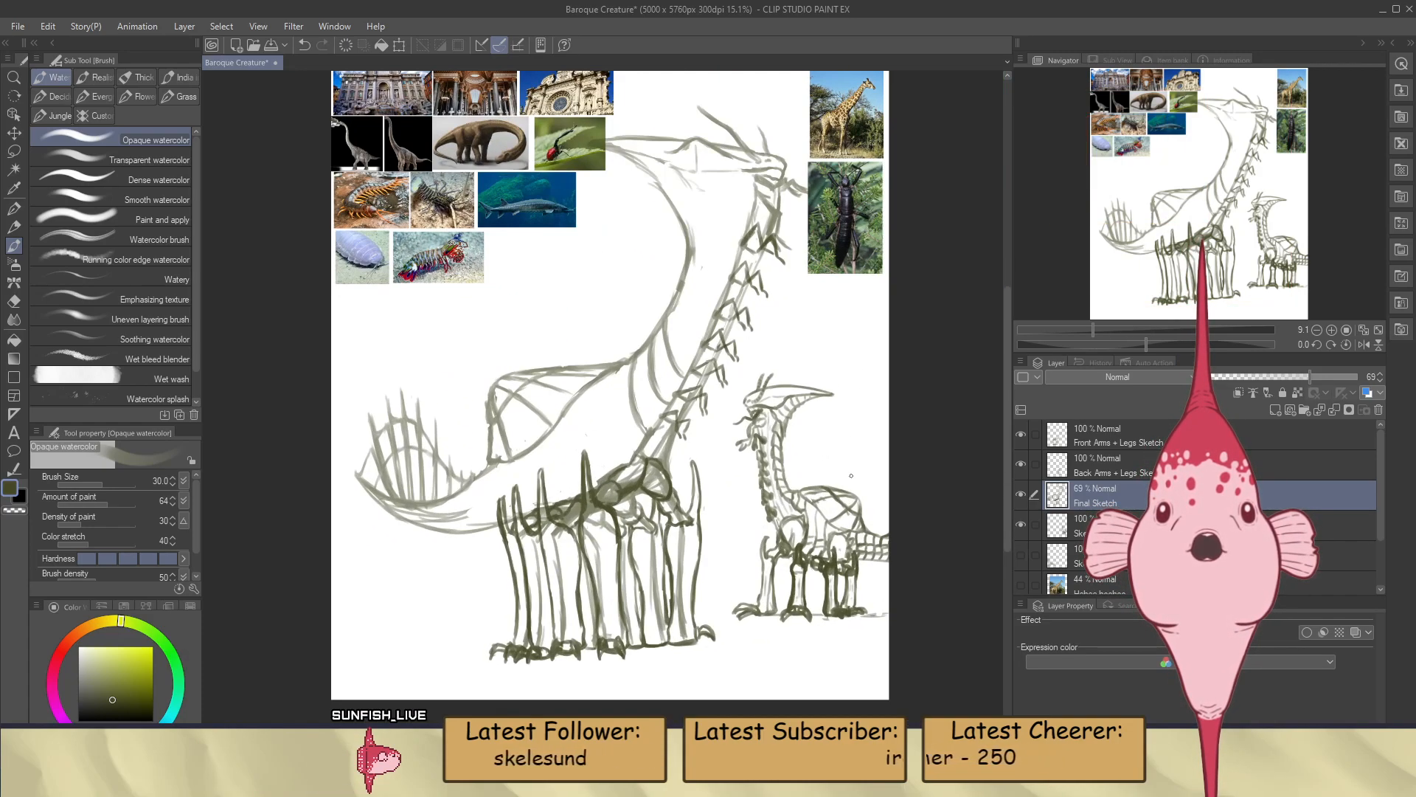
{"action": "scroll", "coordinate": [693, 453], "scroll_direction": "down", "scroll_amount": 4}
{"action": "scroll", "coordinate": [724, 335], "scroll_direction": "up", "scroll_amount": 5}
{"action": "scroll", "coordinate": [724, 334], "scroll_direction": "up", "scroll_amount": 1}
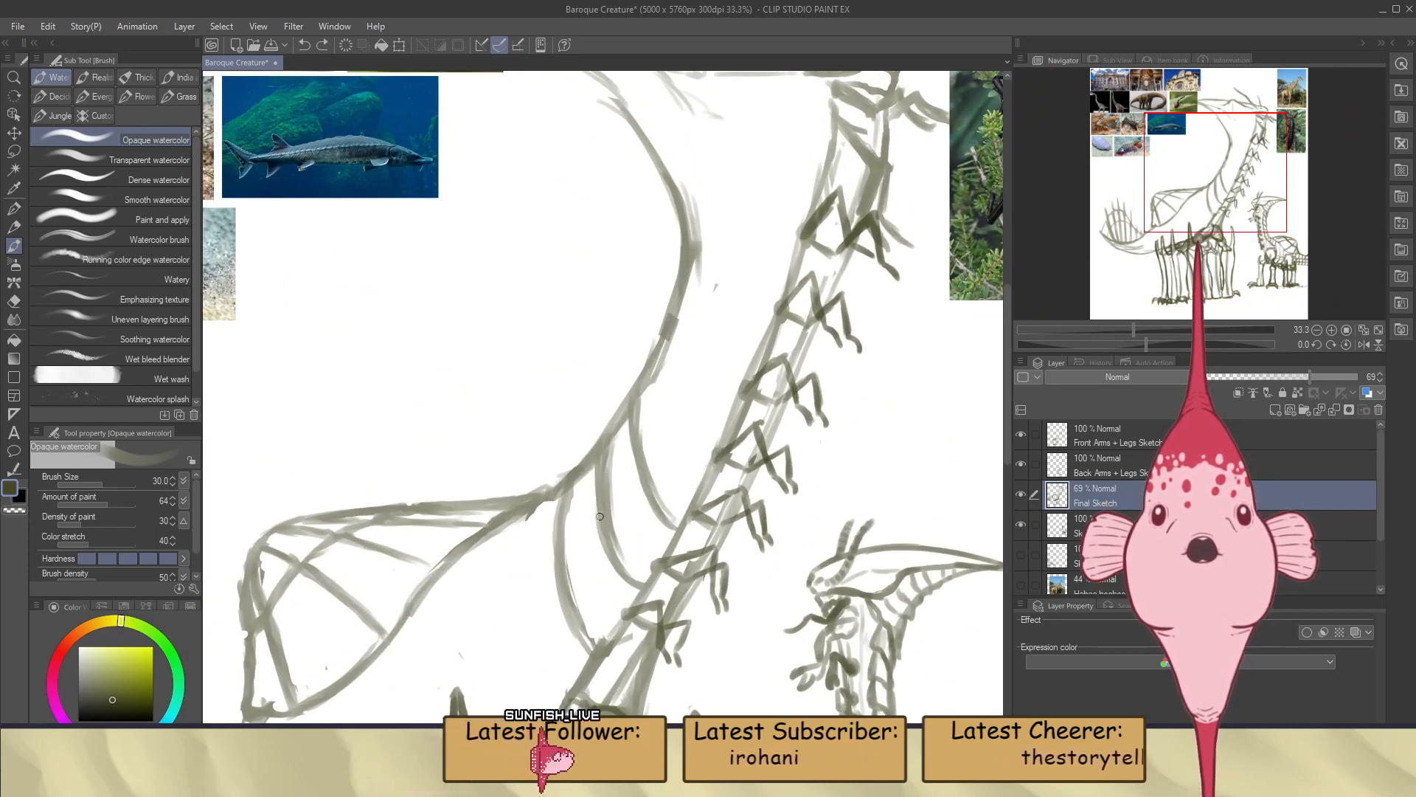
Erase the upper ends of the two rear neck-base curves and redraw them to meet the back line smoothly
{"action": "key", "text": "e"}
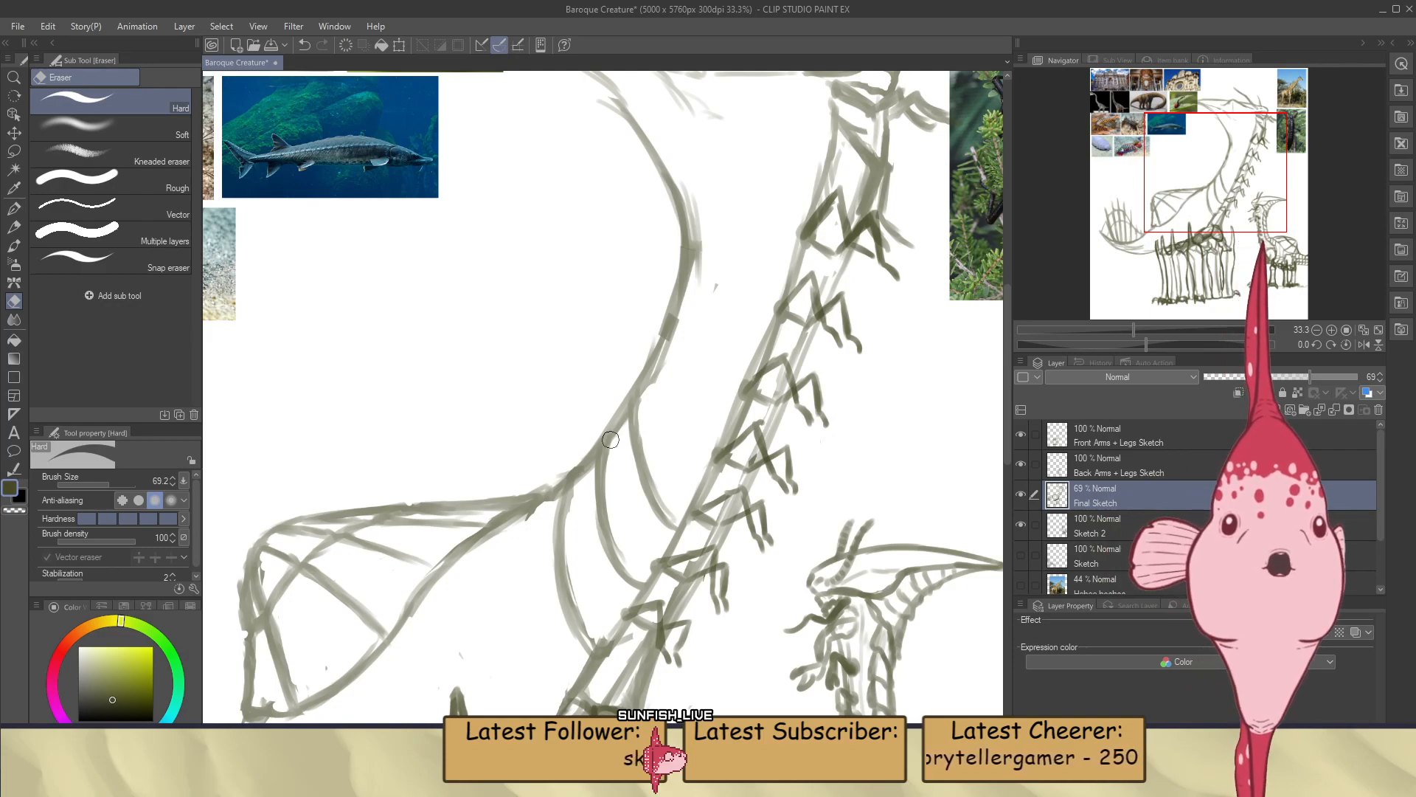
{"action": "scroll", "coordinate": [629, 421], "scroll_direction": "down", "scroll_amount": 4}
{"action": "scroll", "coordinate": [629, 428], "scroll_direction": "up", "scroll_amount": 3}
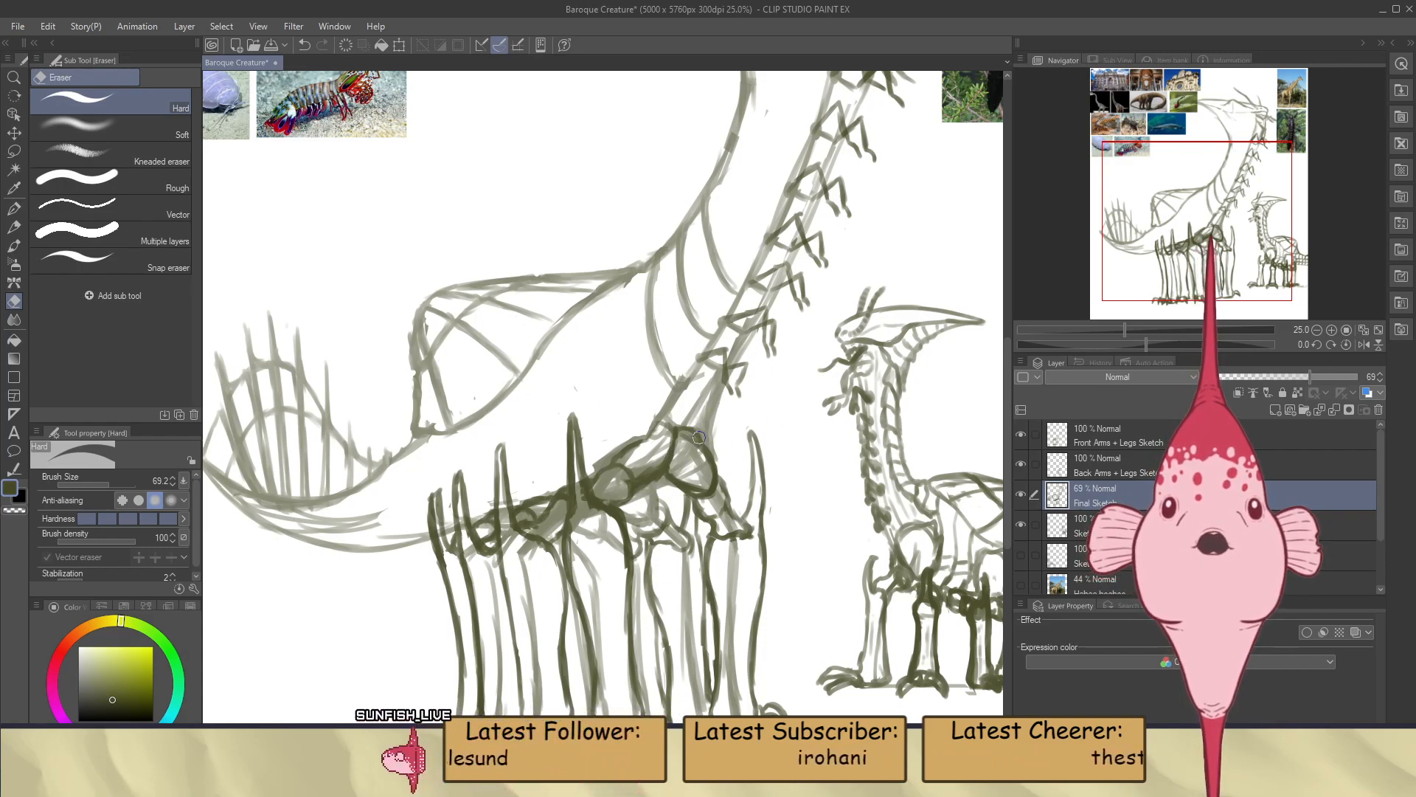
{"action": "scroll", "coordinate": [732, 356], "scroll_direction": "down", "scroll_amount": 3}
{"action": "scroll", "coordinate": [678, 494], "scroll_direction": "up", "scroll_amount": 2}
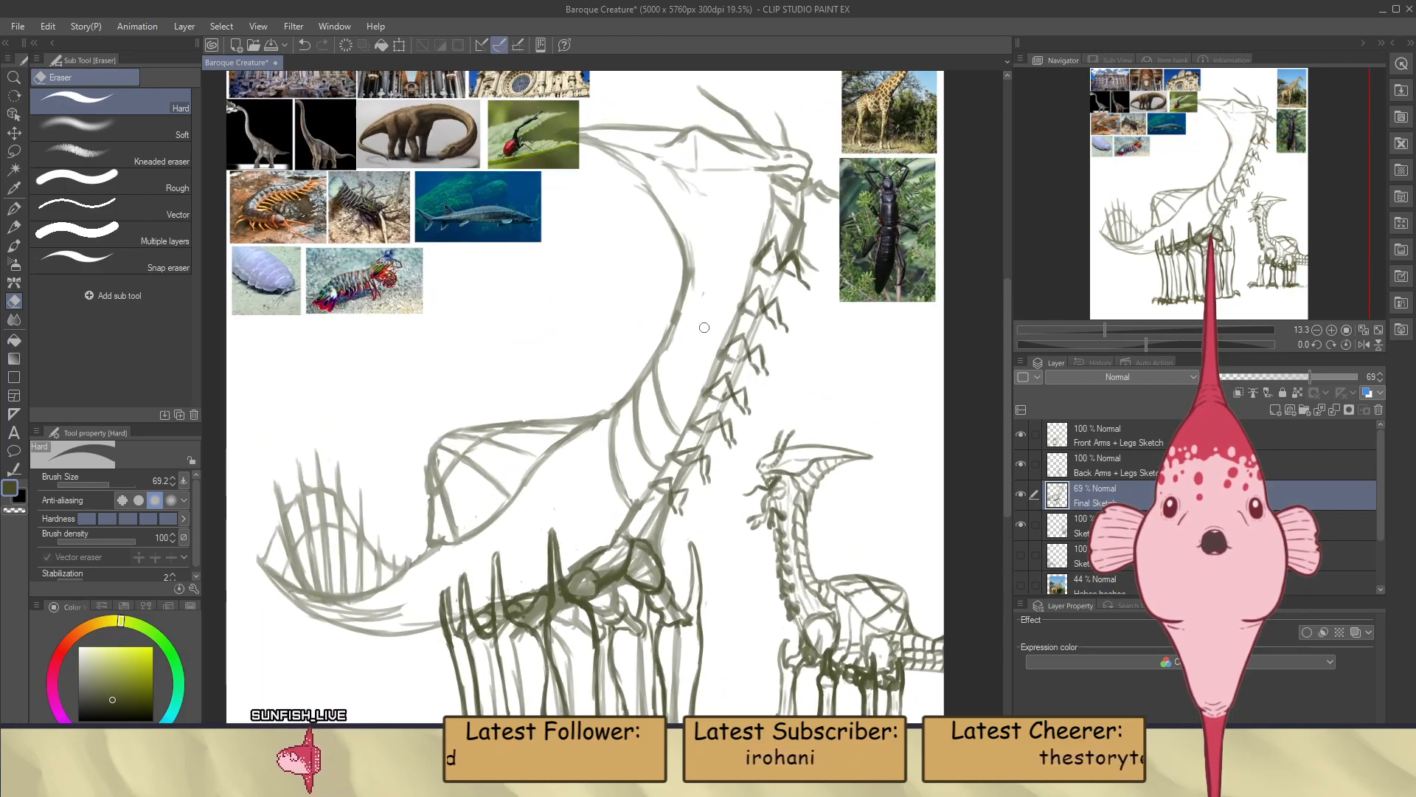
{"action": "scroll", "coordinate": [677, 494], "scroll_direction": "up", "scroll_amount": 2}
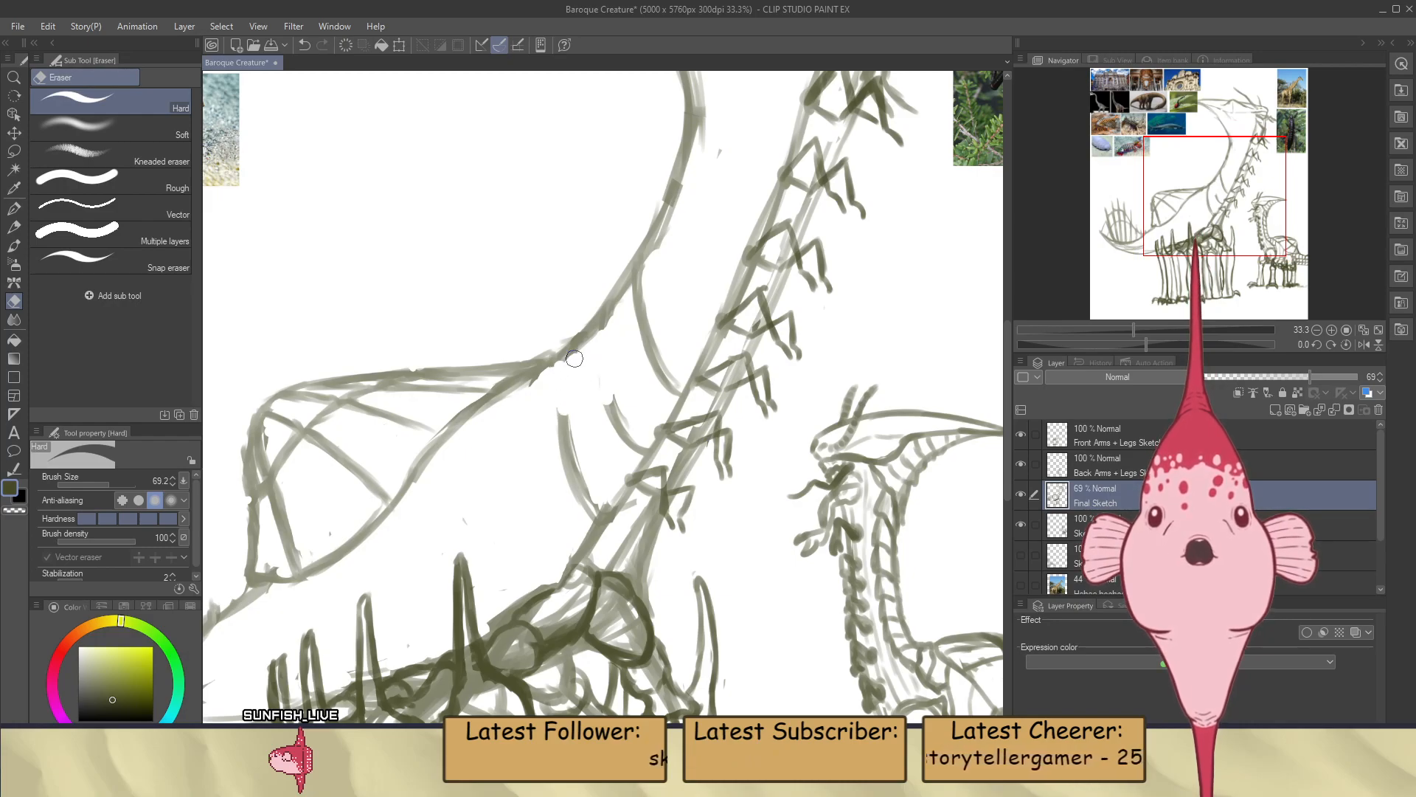
{"action": "key", "text": "b"}
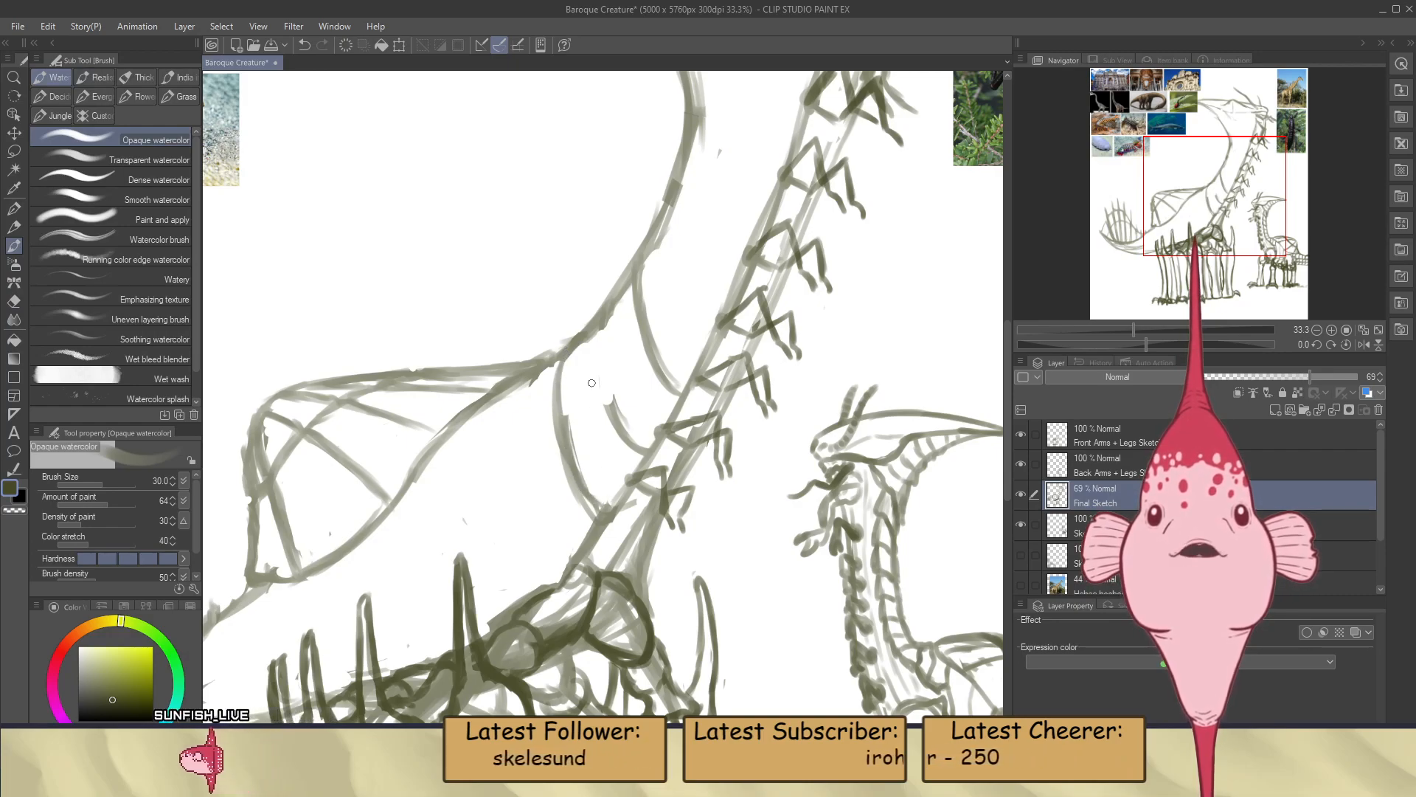
{"action": "left_click_drag", "start_coordinate": [599, 329], "coordinate": [614, 420]}
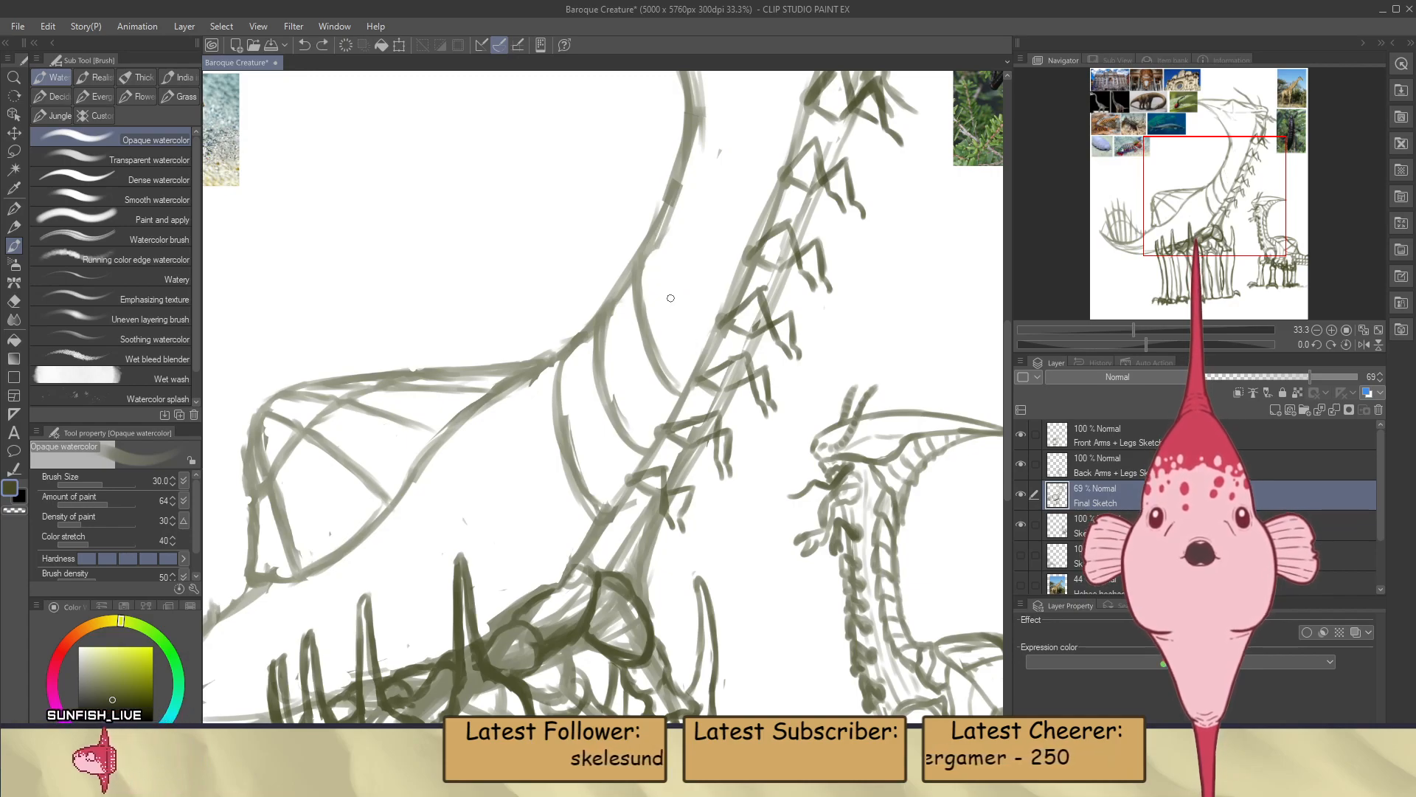
Erase the upper parts of the two front neck-base curves and redraw them as cleaner arcs meeting the back line
{"action": "key", "text": "e"}
{"action": "left_click_drag", "start_coordinate": [594, 365], "coordinate": [658, 307]}
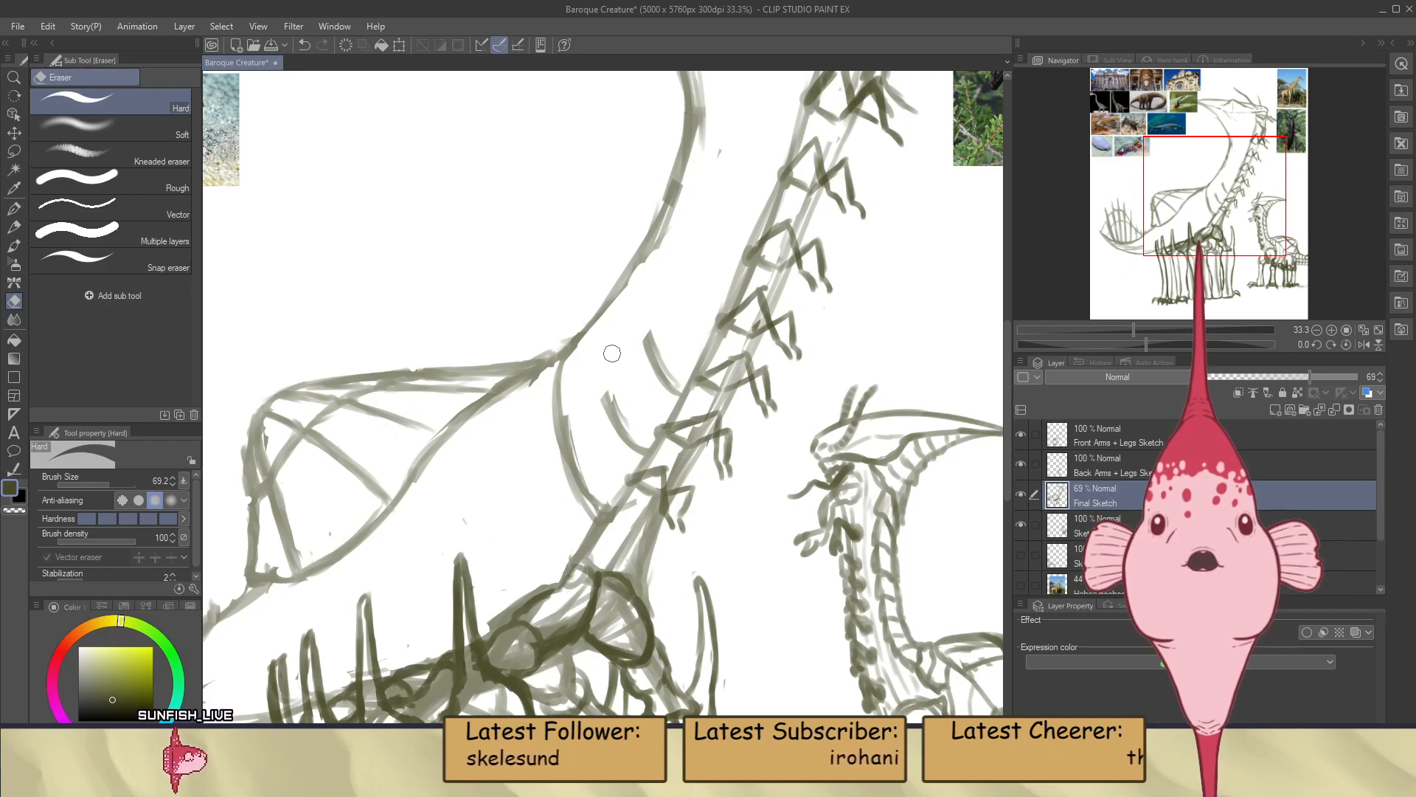
{"action": "key", "text": "b"}
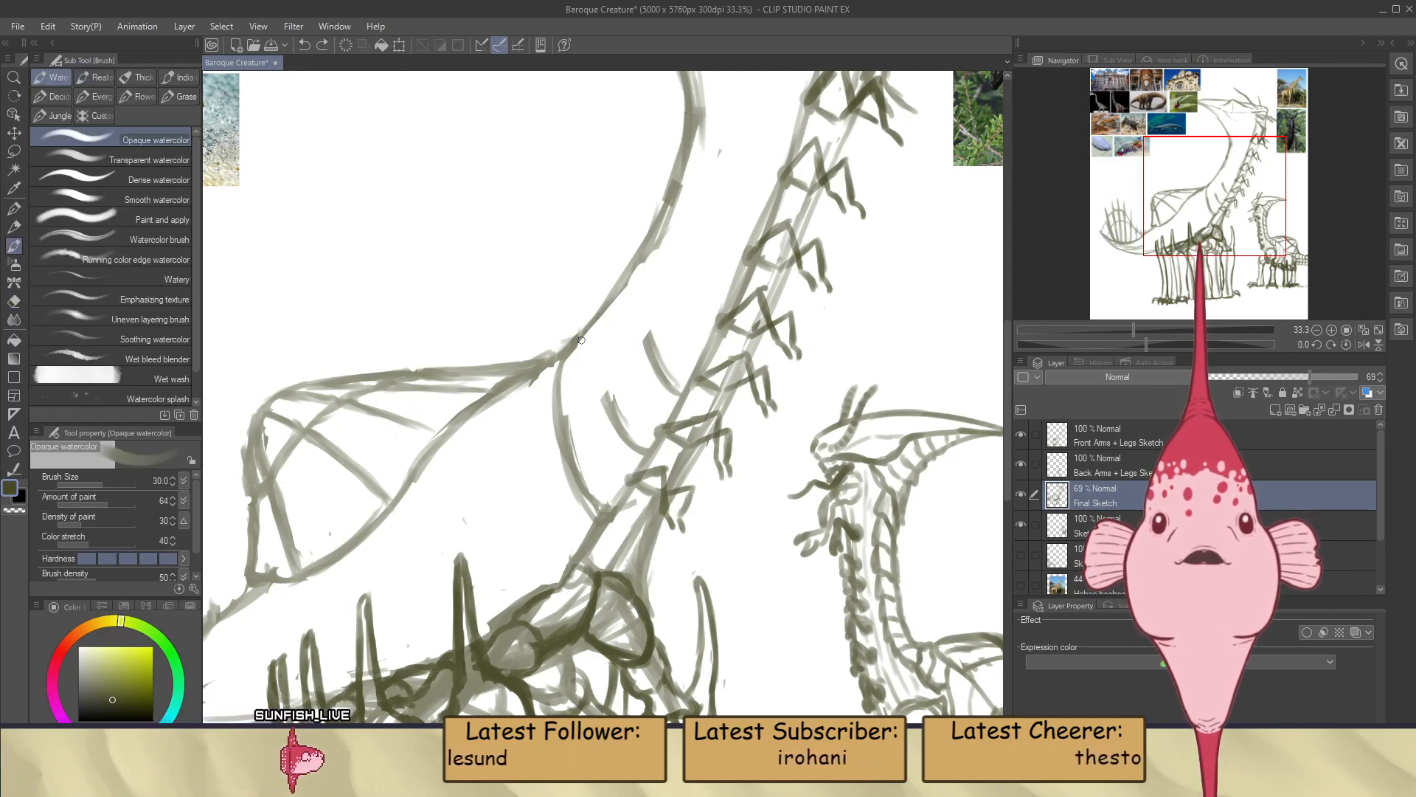
{"action": "left_click_drag", "start_coordinate": [605, 402], "coordinate": [586, 340]}
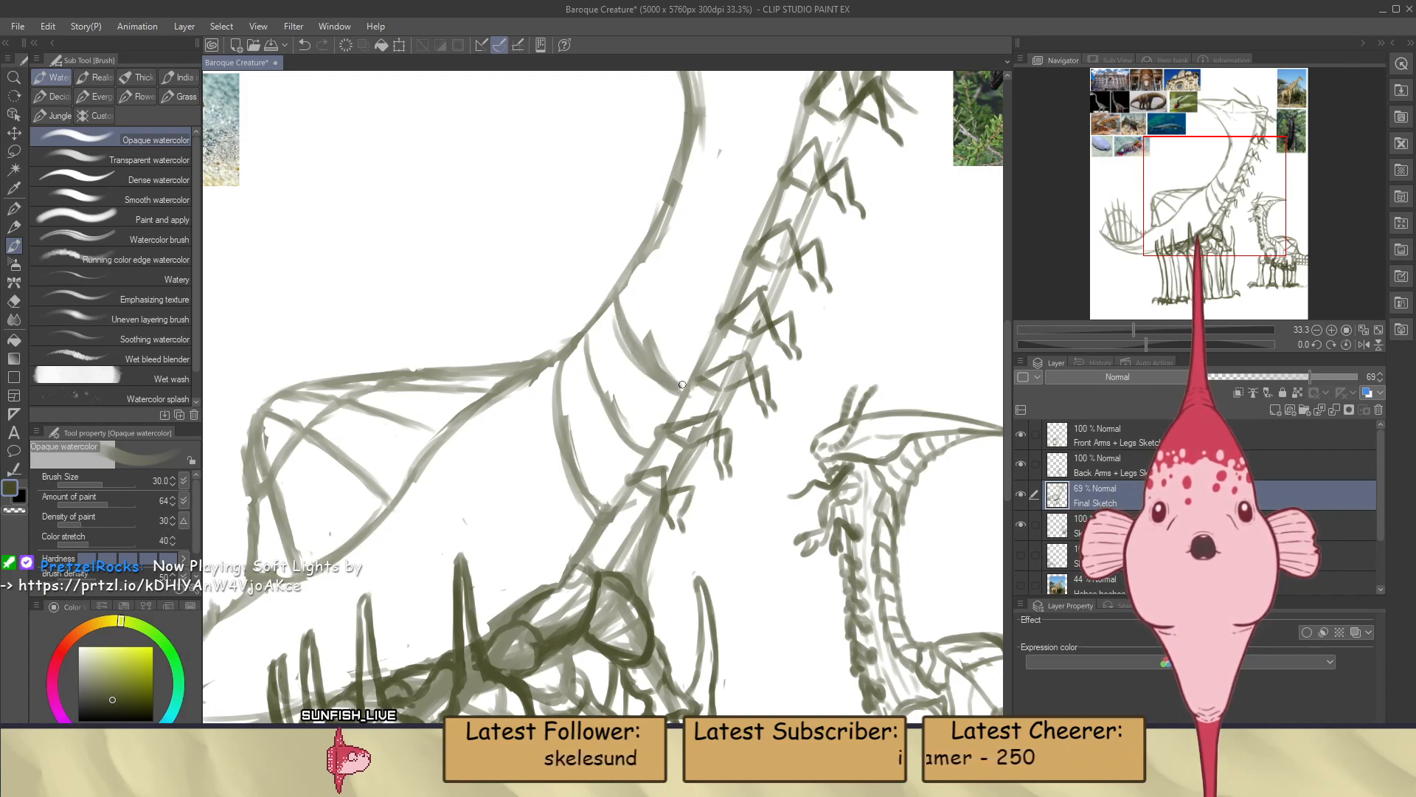
{"action": "key", "text": "e"}
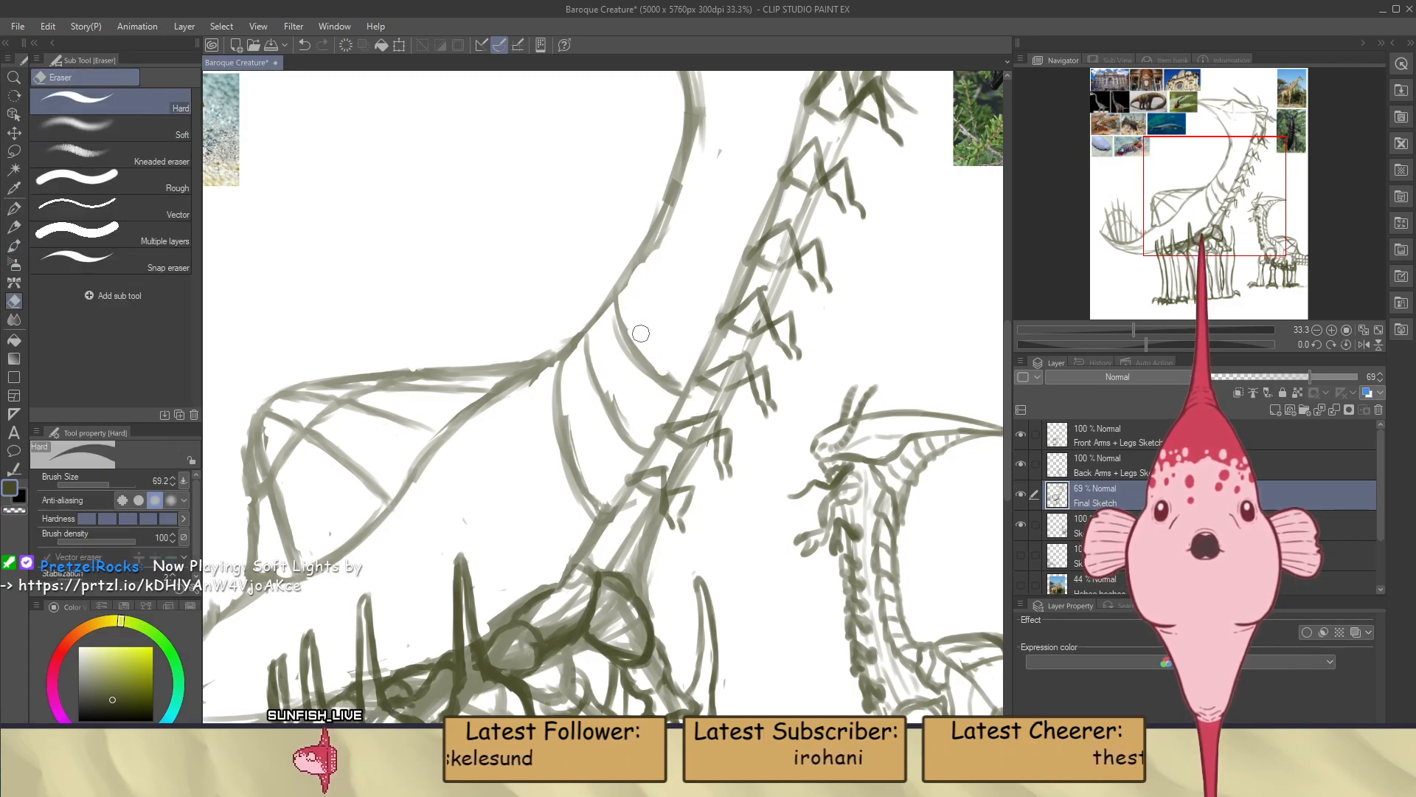
{"action": "key", "text": "b"}
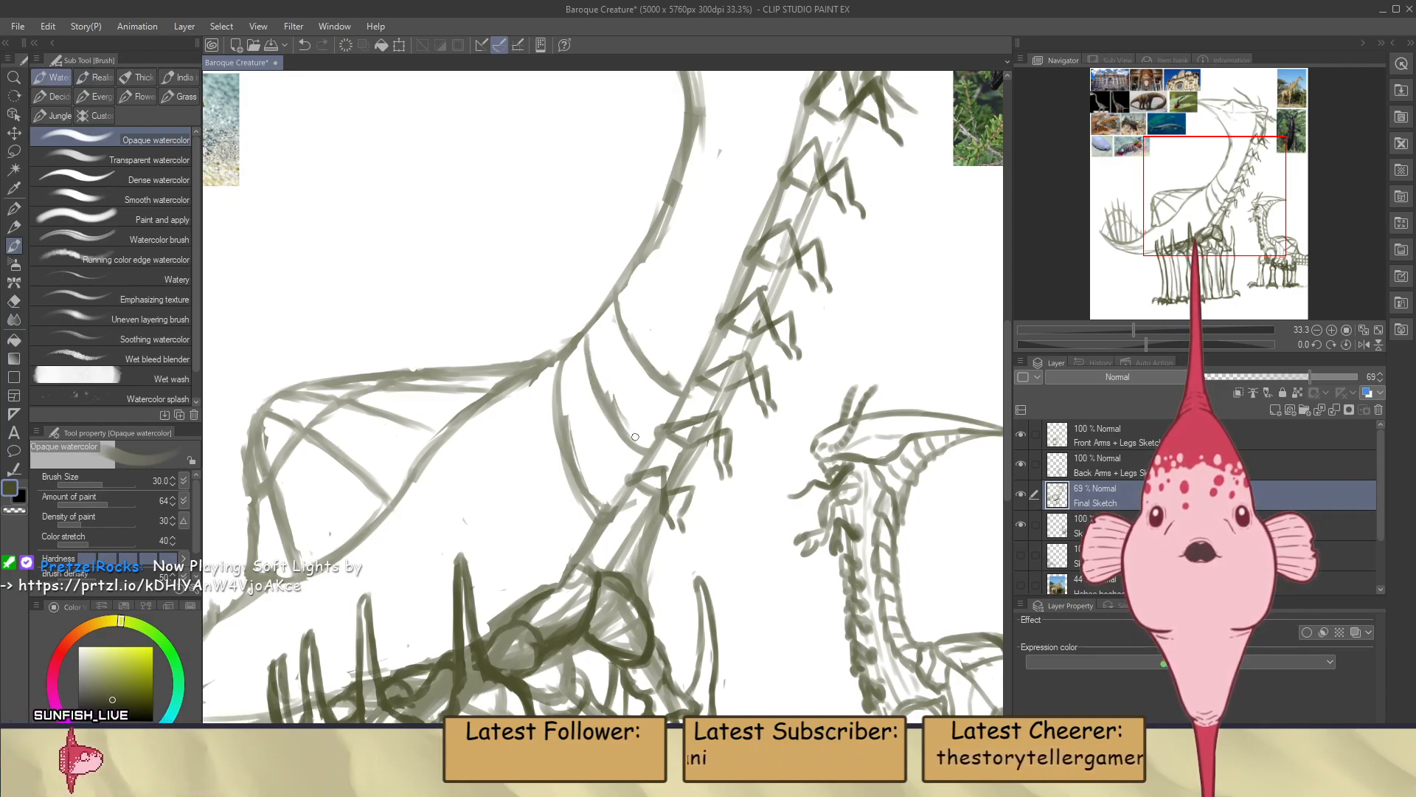
Draw another curved segment line above the existing neck curves and trim the rough edge along the back line
{"action": "left_click_drag", "start_coordinate": [645, 263], "coordinate": [678, 326]}
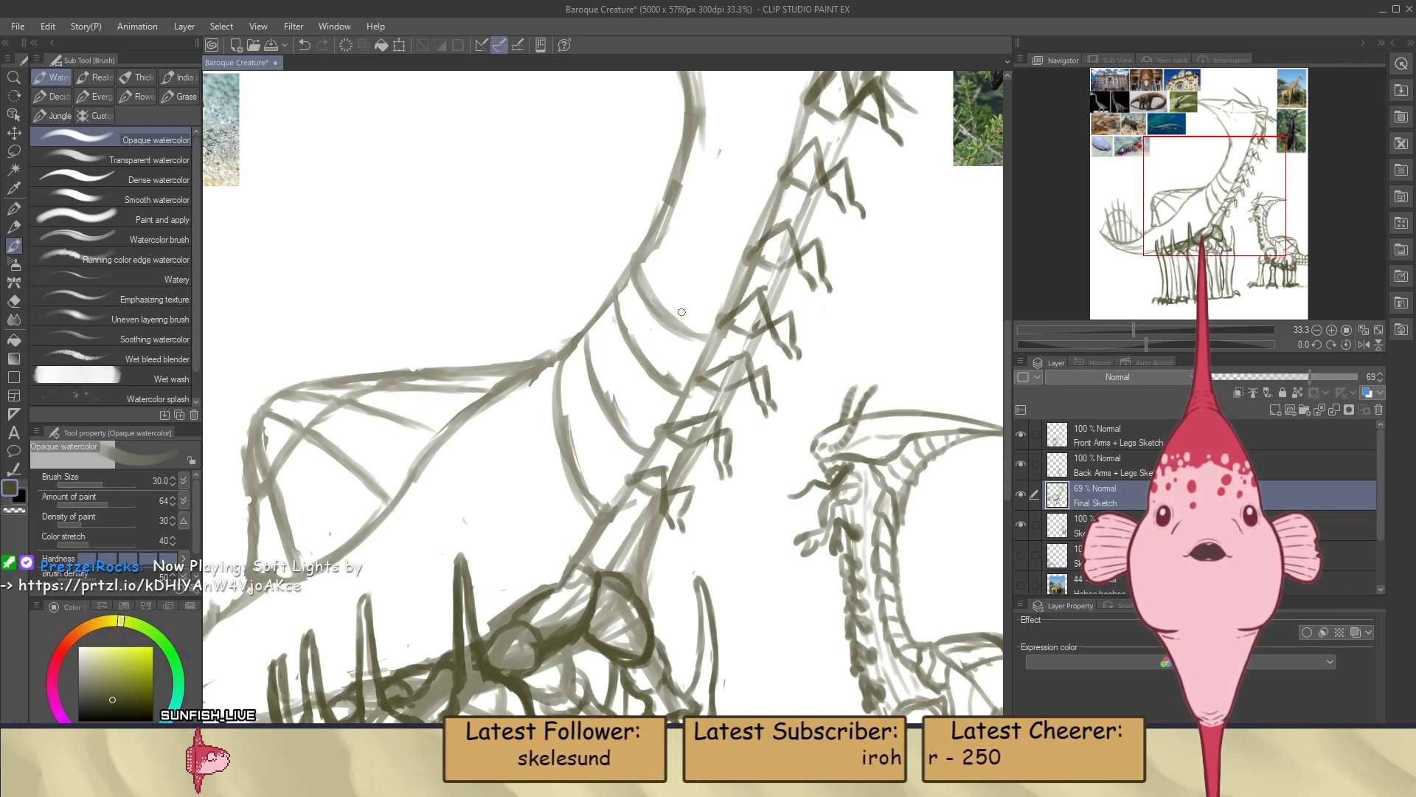
{"action": "key", "text": "e"}
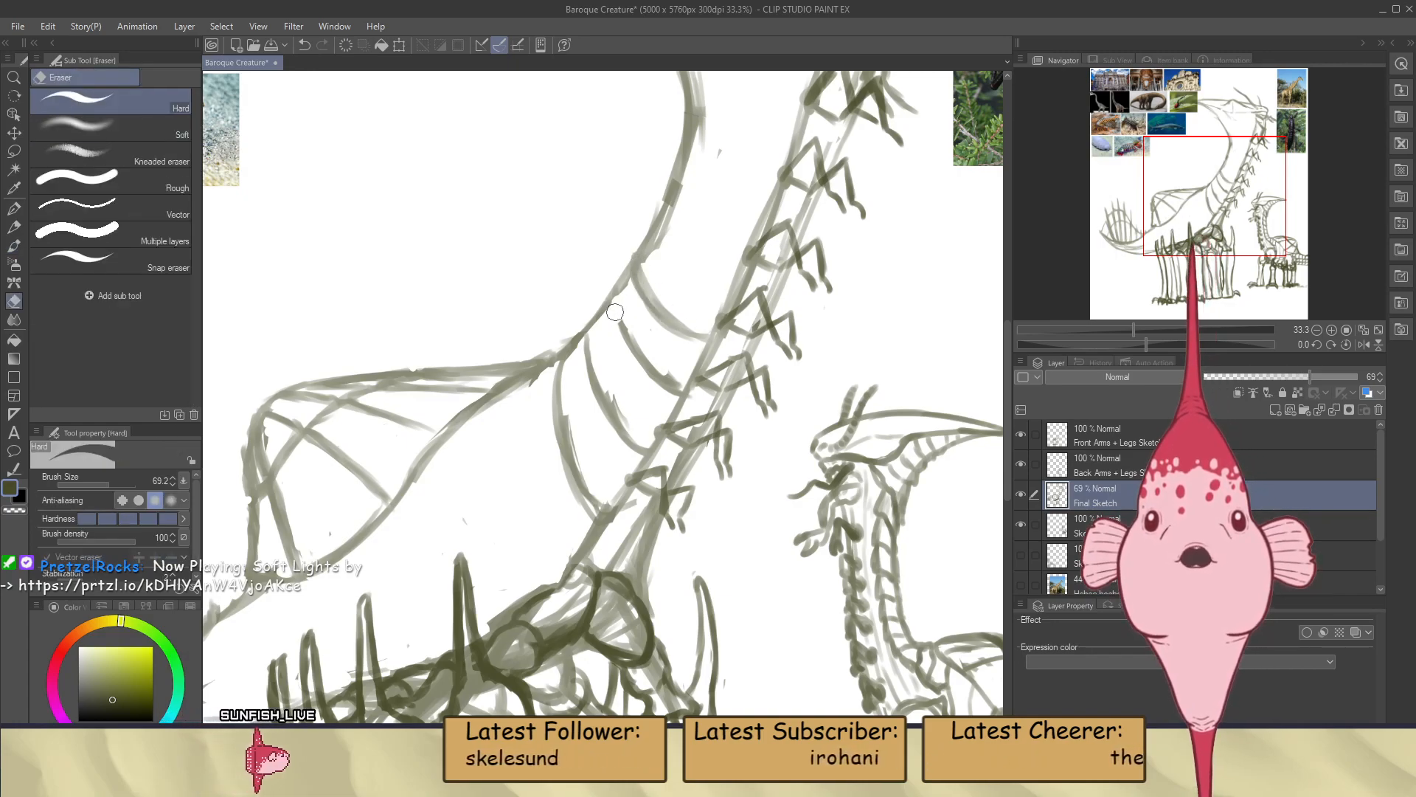
{"action": "key", "text": "b"}
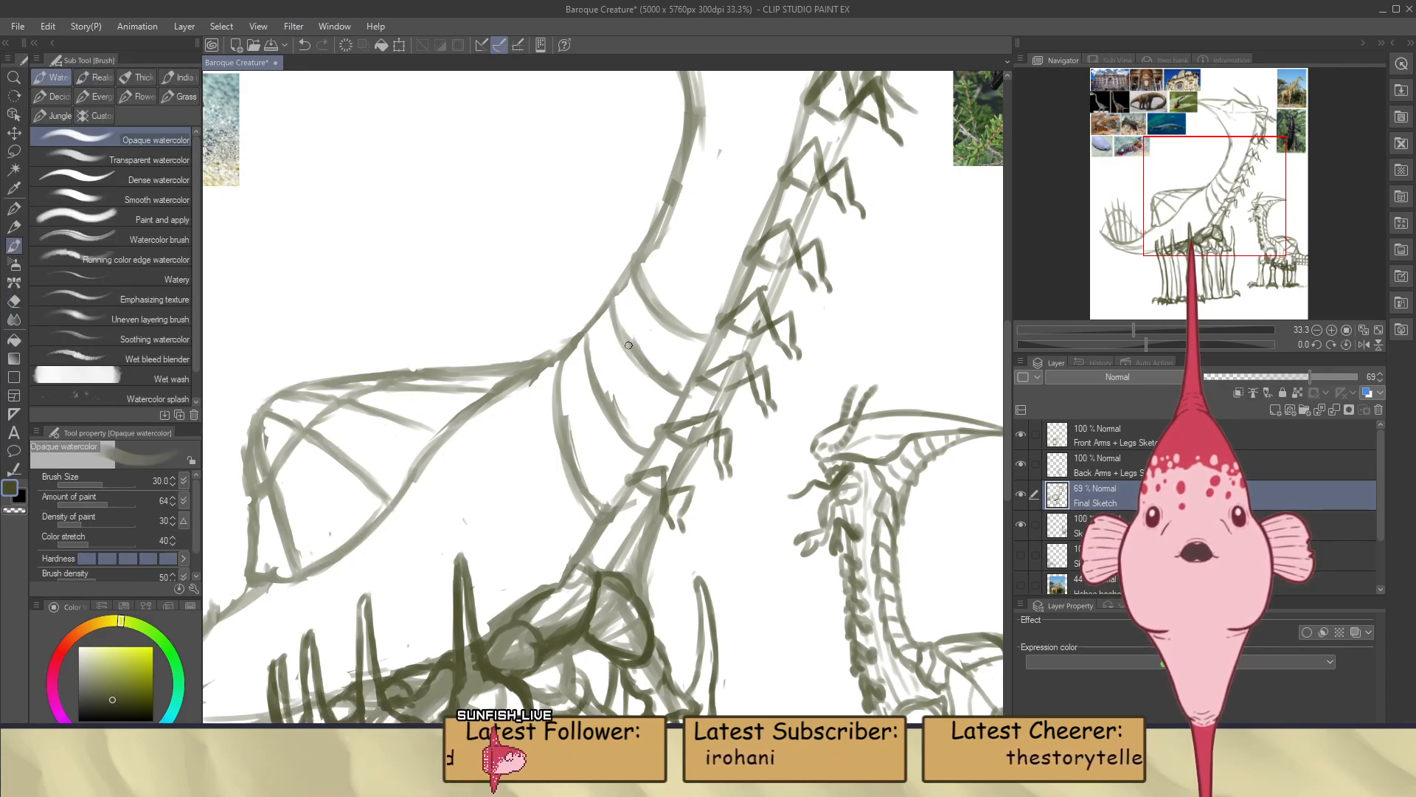
Draw three more curved segment lines up to the middle of the neck, cleaning the lowest one with the eraser
{"action": "scroll", "coordinate": [638, 304], "scroll_direction": "down", "scroll_amount": 3}
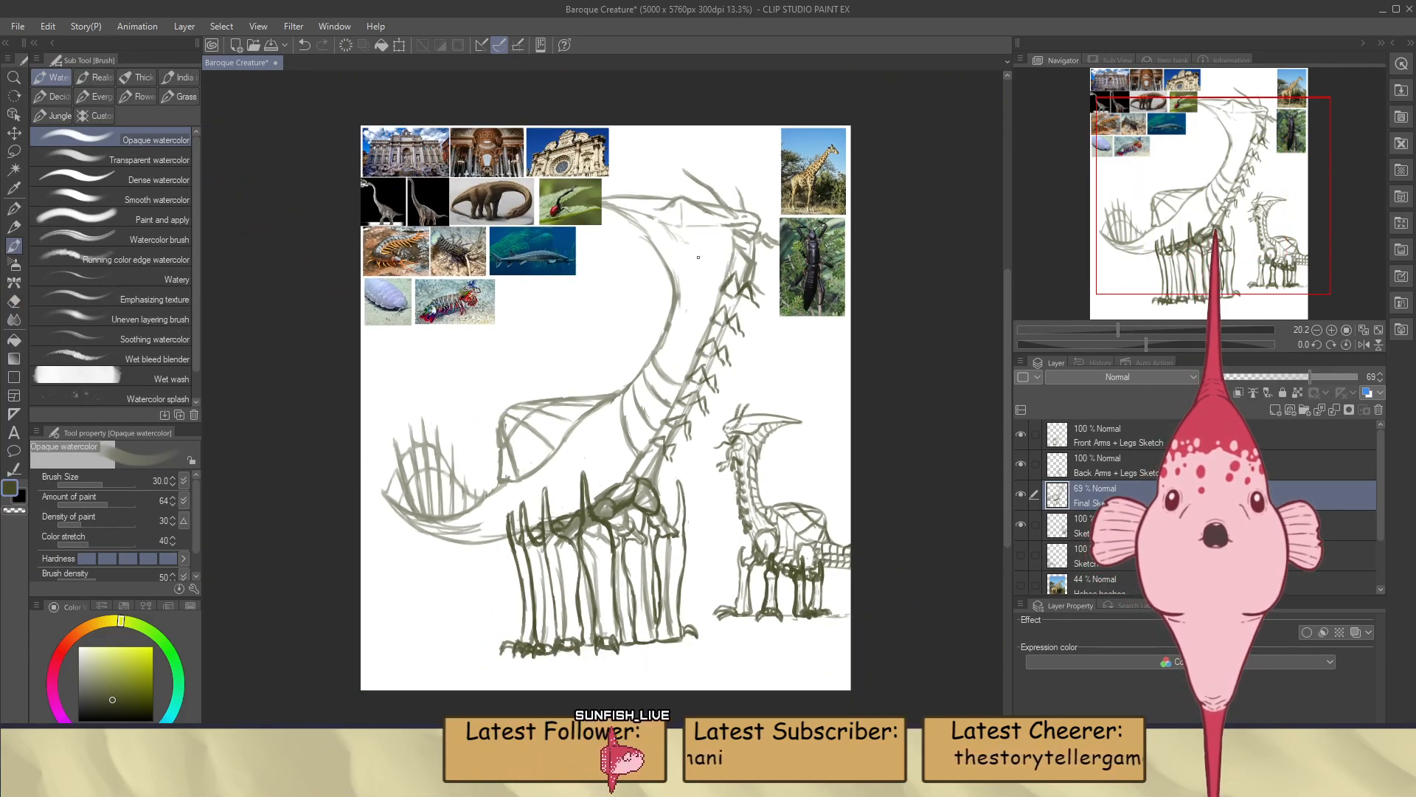
{"action": "scroll", "coordinate": [712, 306], "scroll_direction": "up", "scroll_amount": 2}
{"action": "scroll", "coordinate": [715, 309], "scroll_direction": "up", "scroll_amount": 2}
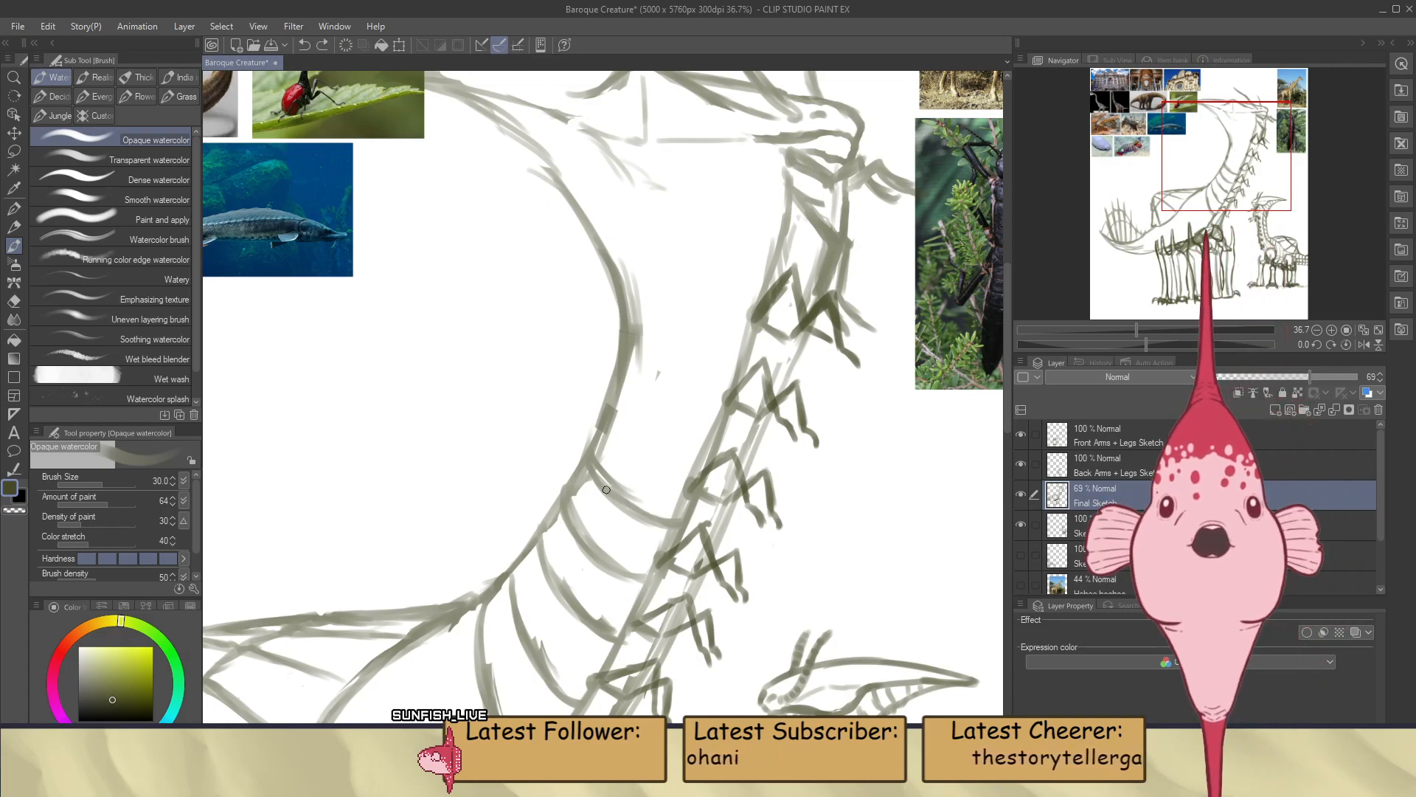
{"action": "key", "text": "e"}
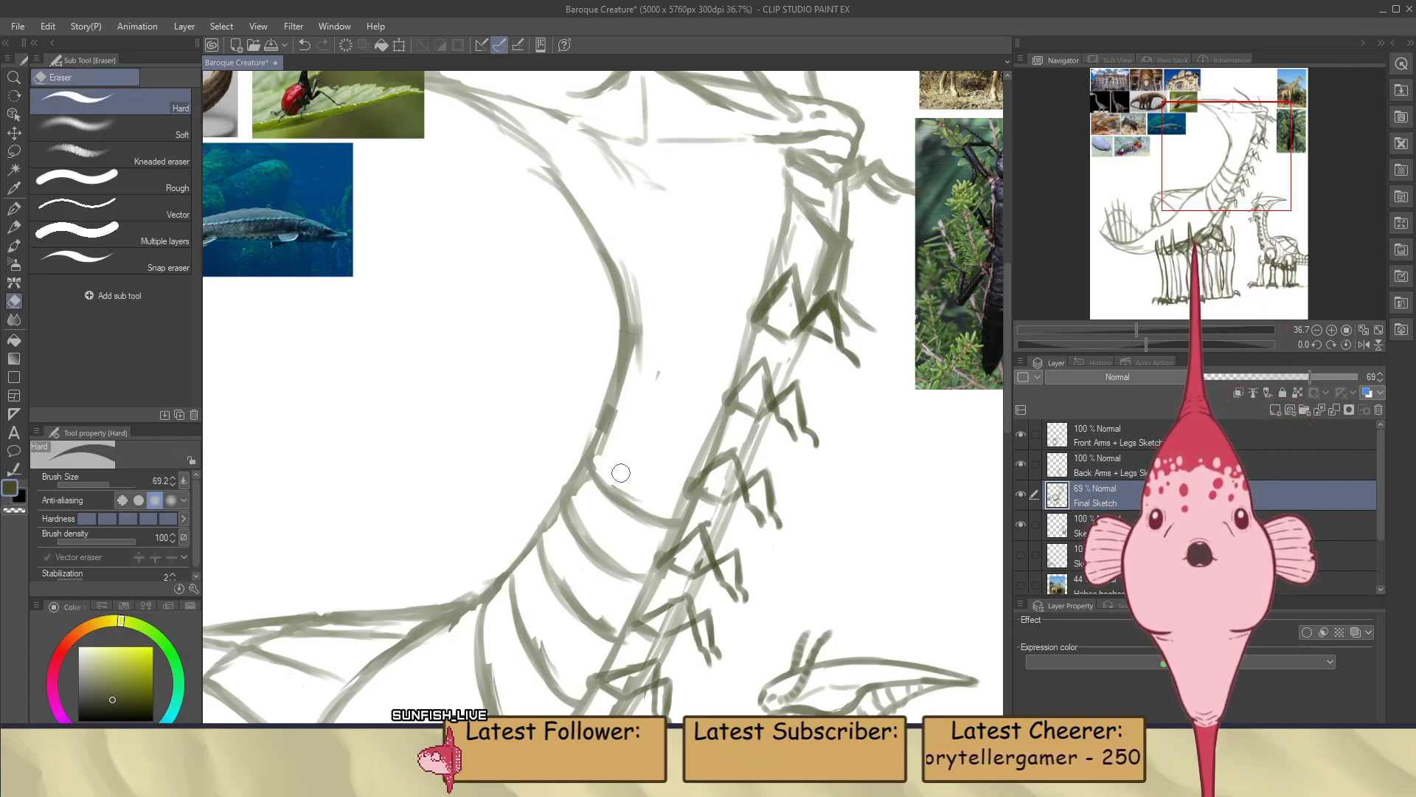
{"action": "key", "text": "b"}
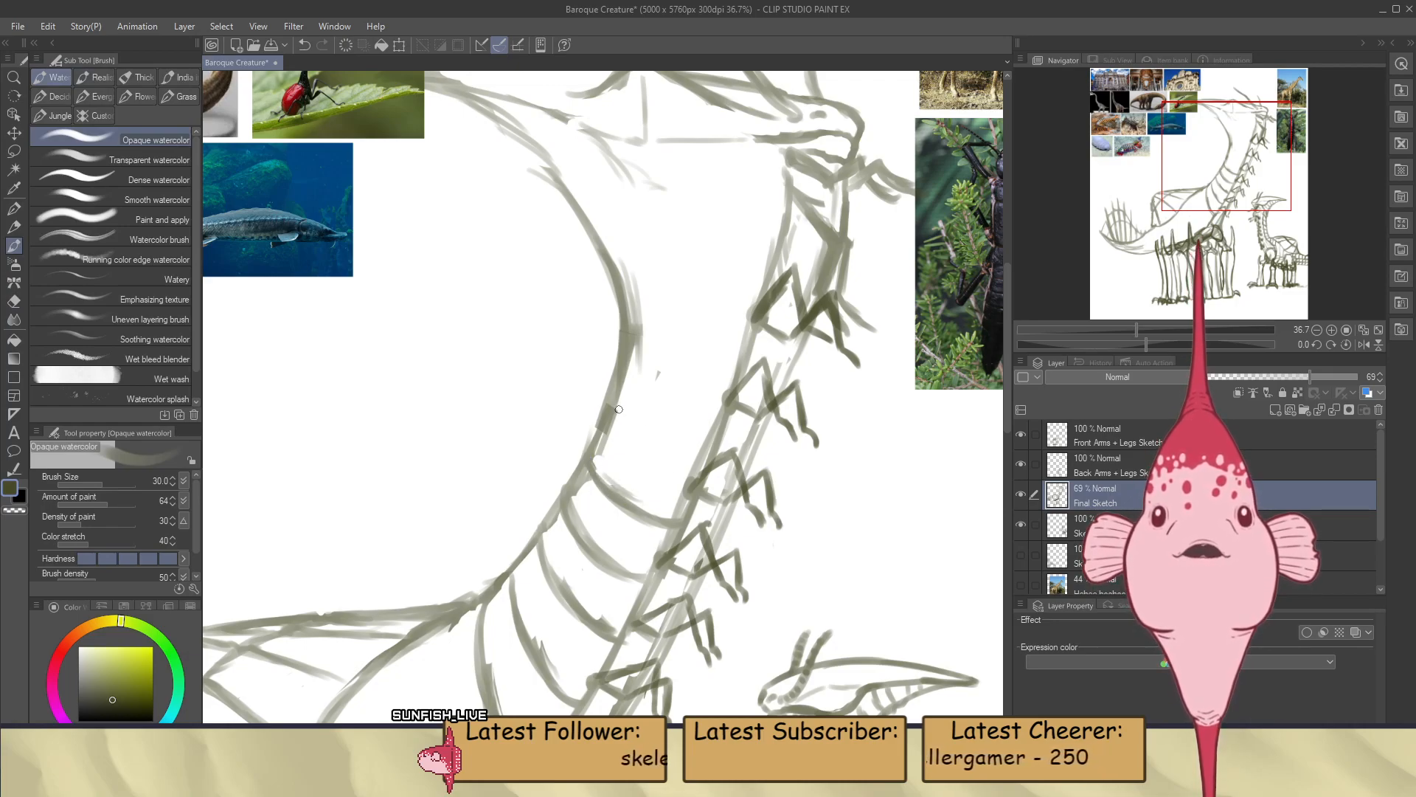
{"action": "left_click_drag", "start_coordinate": [616, 391], "coordinate": [670, 447]}
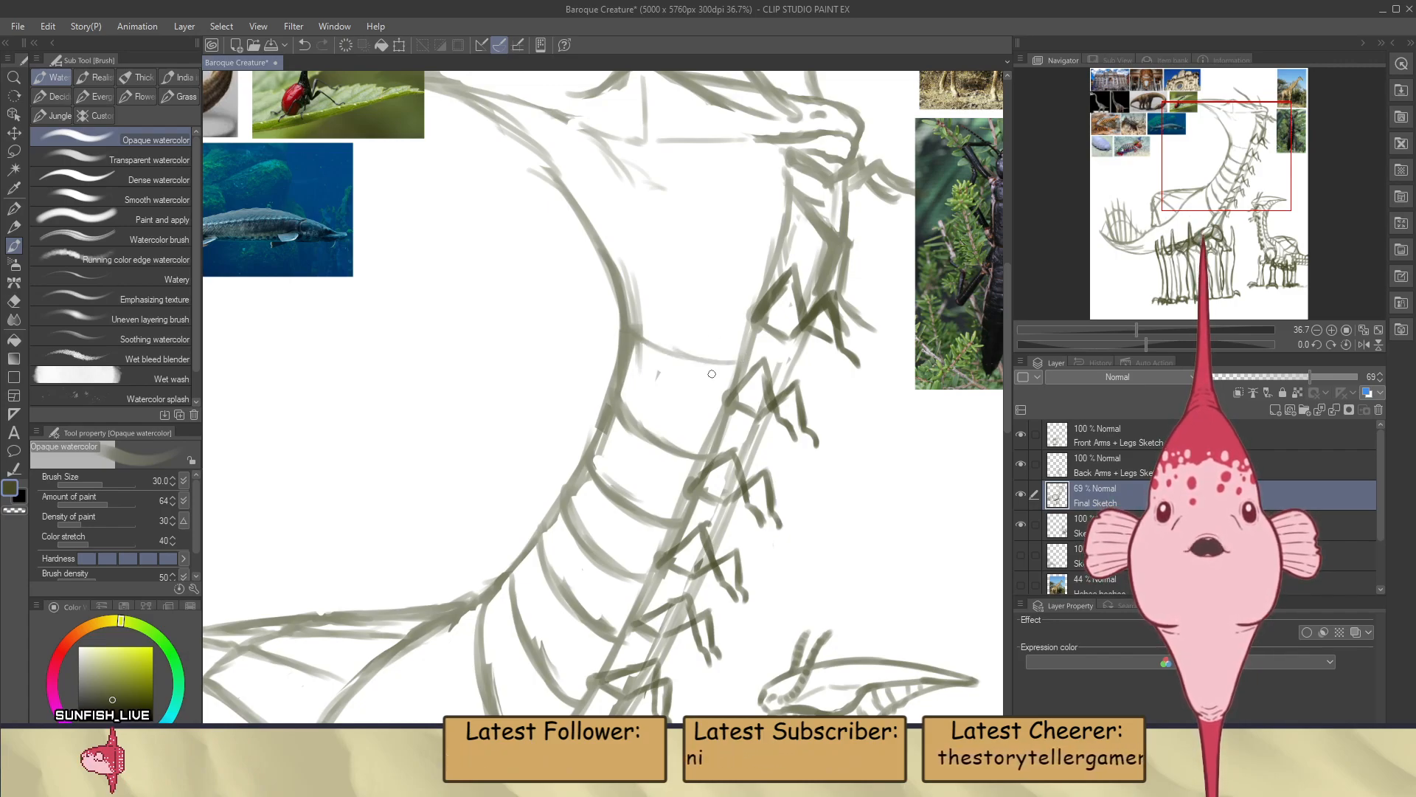
Erase the rearmost neck-base curve and redraw it farther back as a rounder arc ending at the lower neck
{"action": "scroll", "coordinate": [712, 374], "scroll_direction": "down", "scroll_amount": 5}
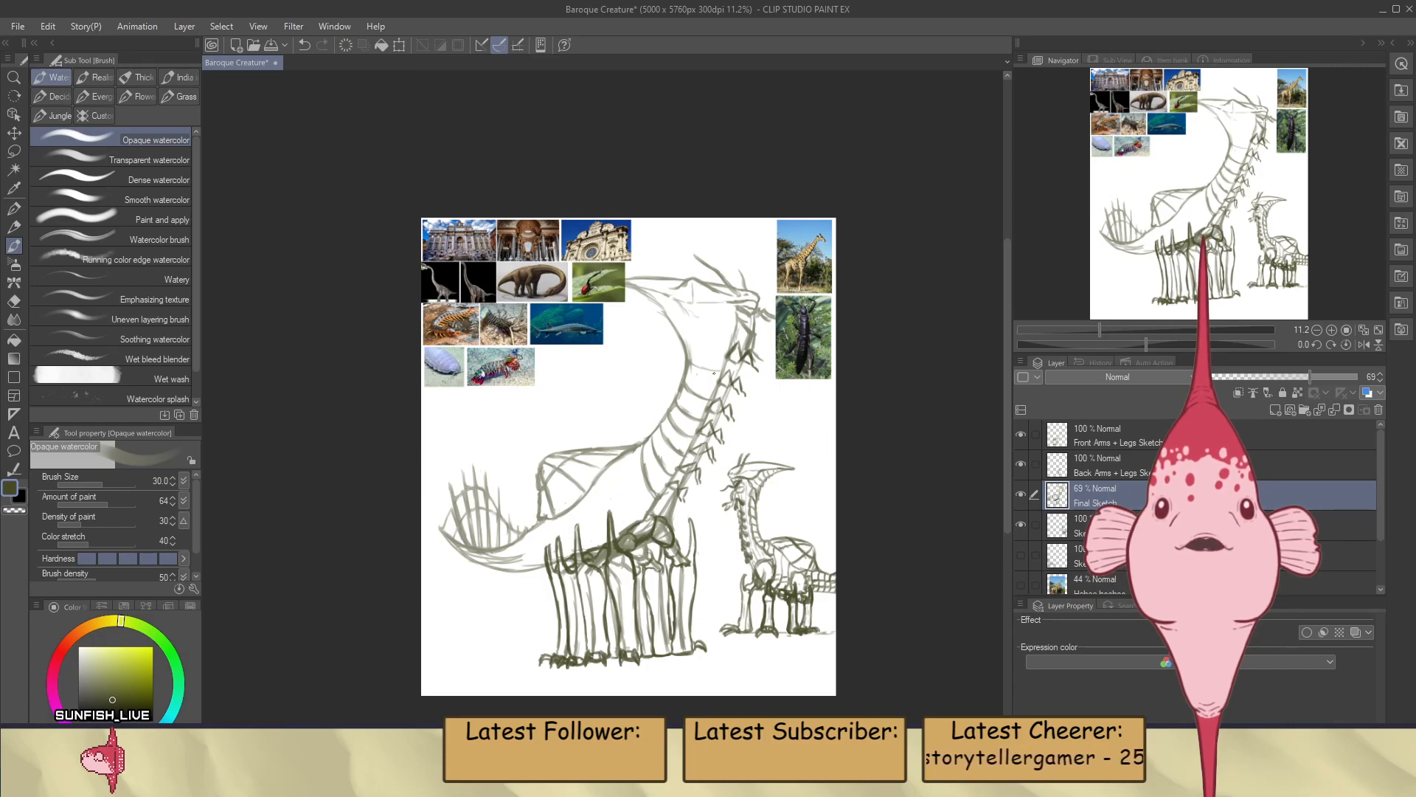
{"action": "scroll", "coordinate": [714, 374], "scroll_direction": "up", "scroll_amount": 4}
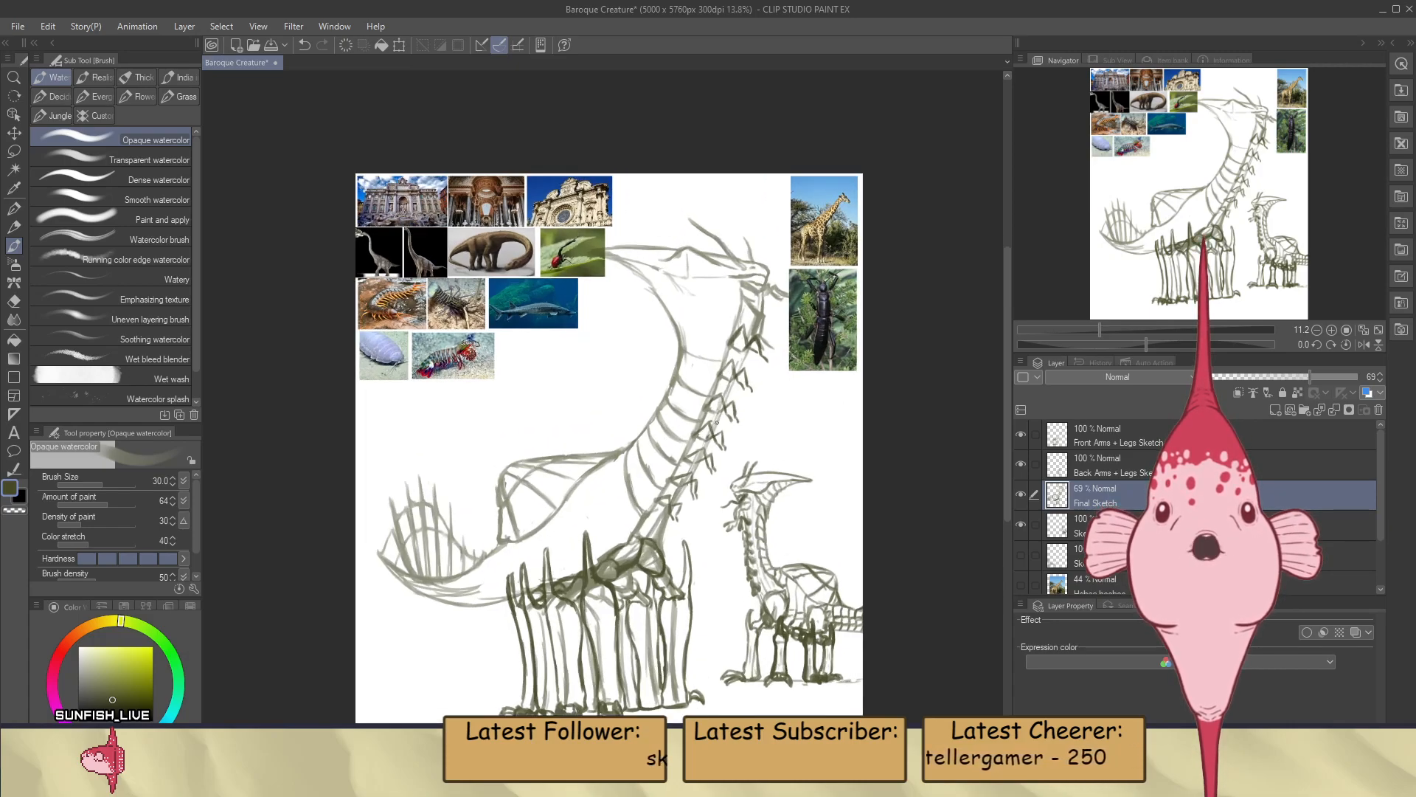
{"action": "scroll", "coordinate": [654, 493], "scroll_direction": "down", "scroll_amount": 2}
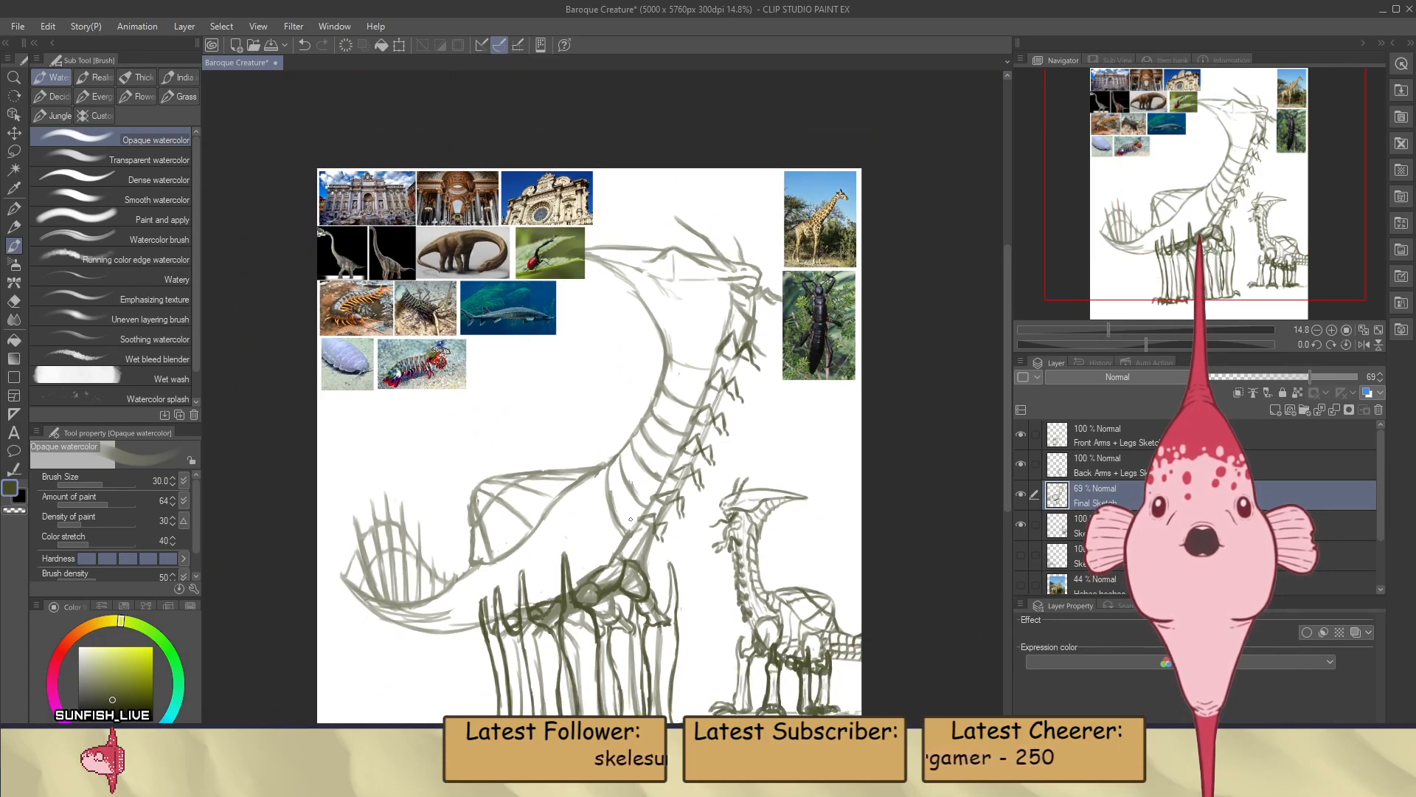
{"action": "scroll", "coordinate": [655, 492], "scroll_direction": "up", "scroll_amount": 2}
{"action": "scroll", "coordinate": [619, 488], "scroll_direction": "down", "scroll_amount": 1}
{"action": "scroll", "coordinate": [587, 485], "scroll_direction": "up", "scroll_amount": 1}
{"action": "scroll", "coordinate": [587, 485], "scroll_direction": "up", "scroll_amount": 1}
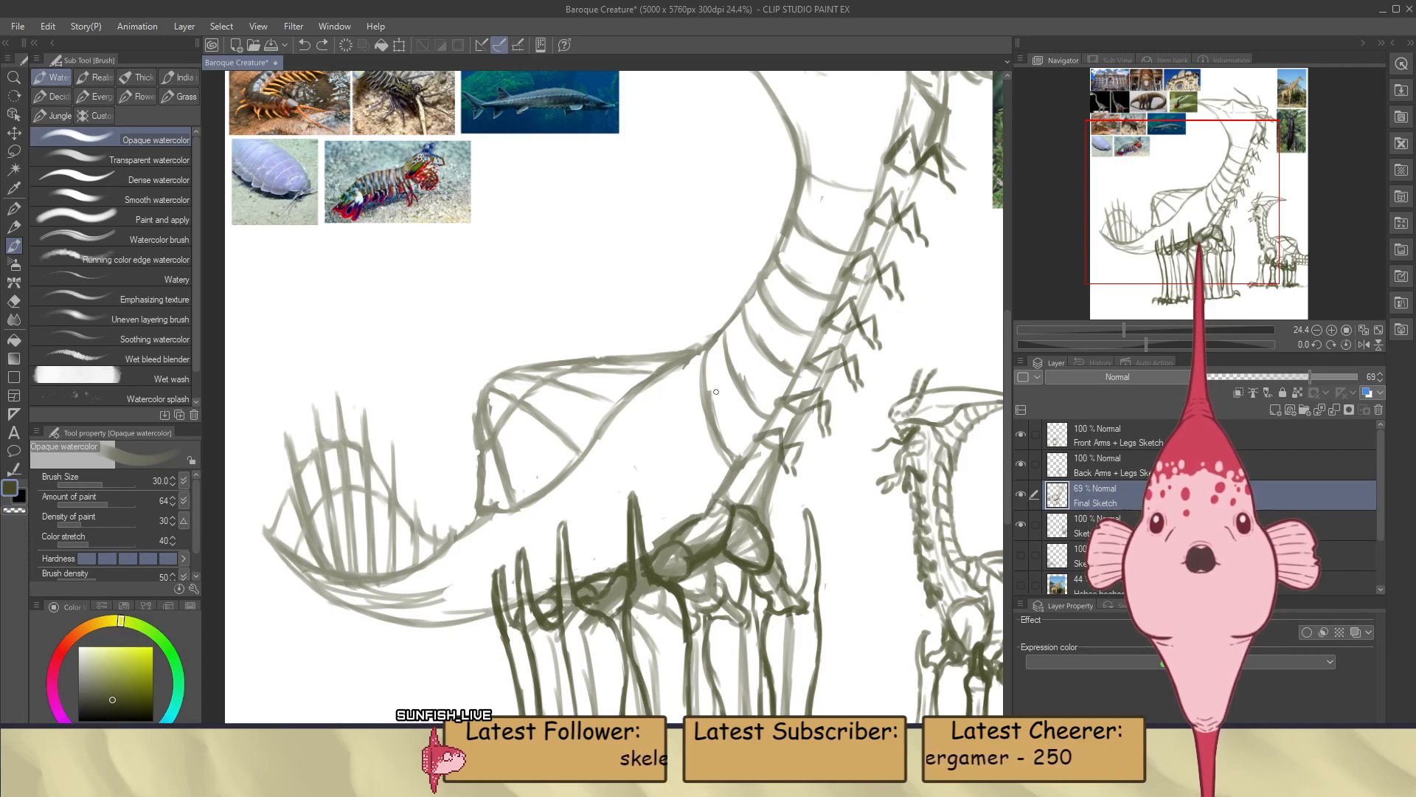
{"action": "key", "text": "e"}
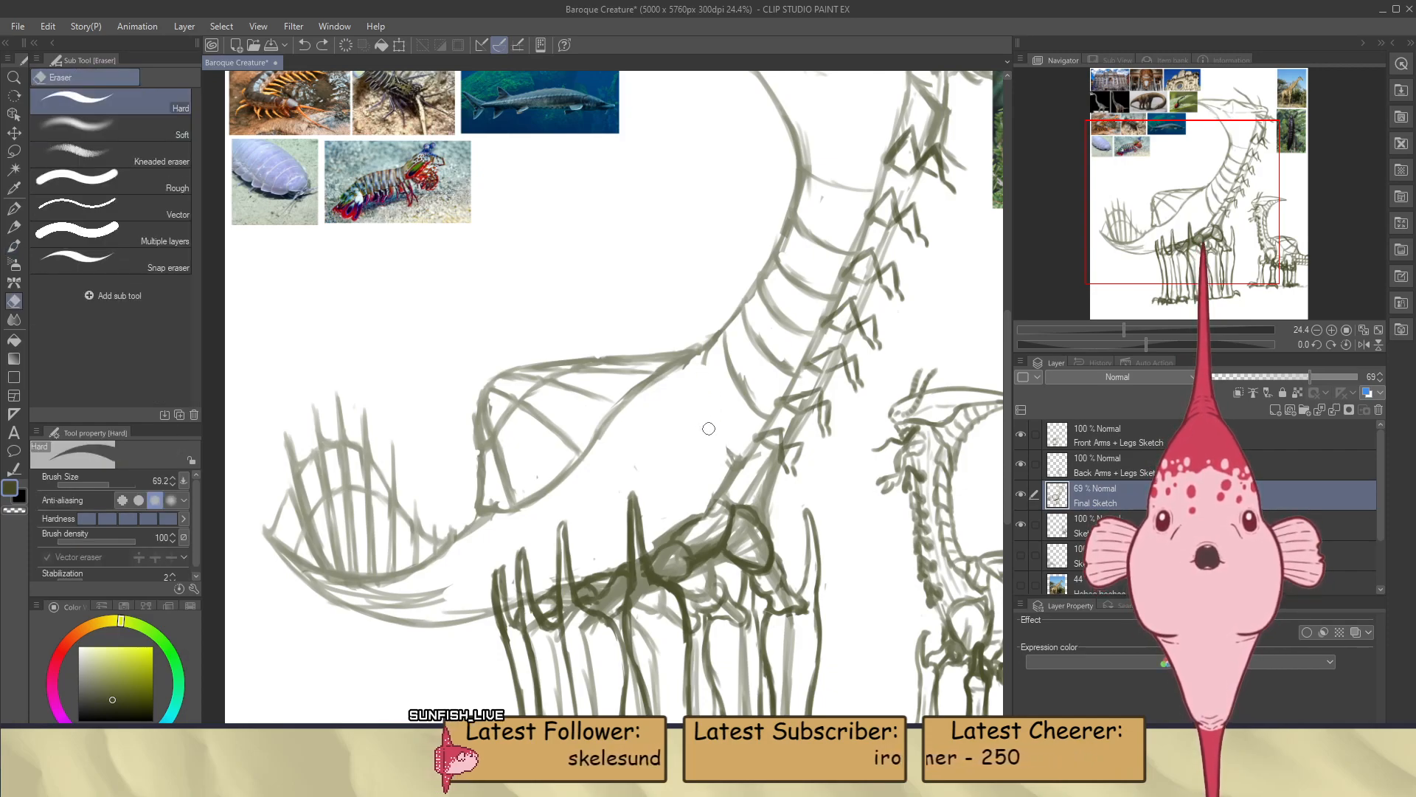
{"action": "key", "text": "b"}
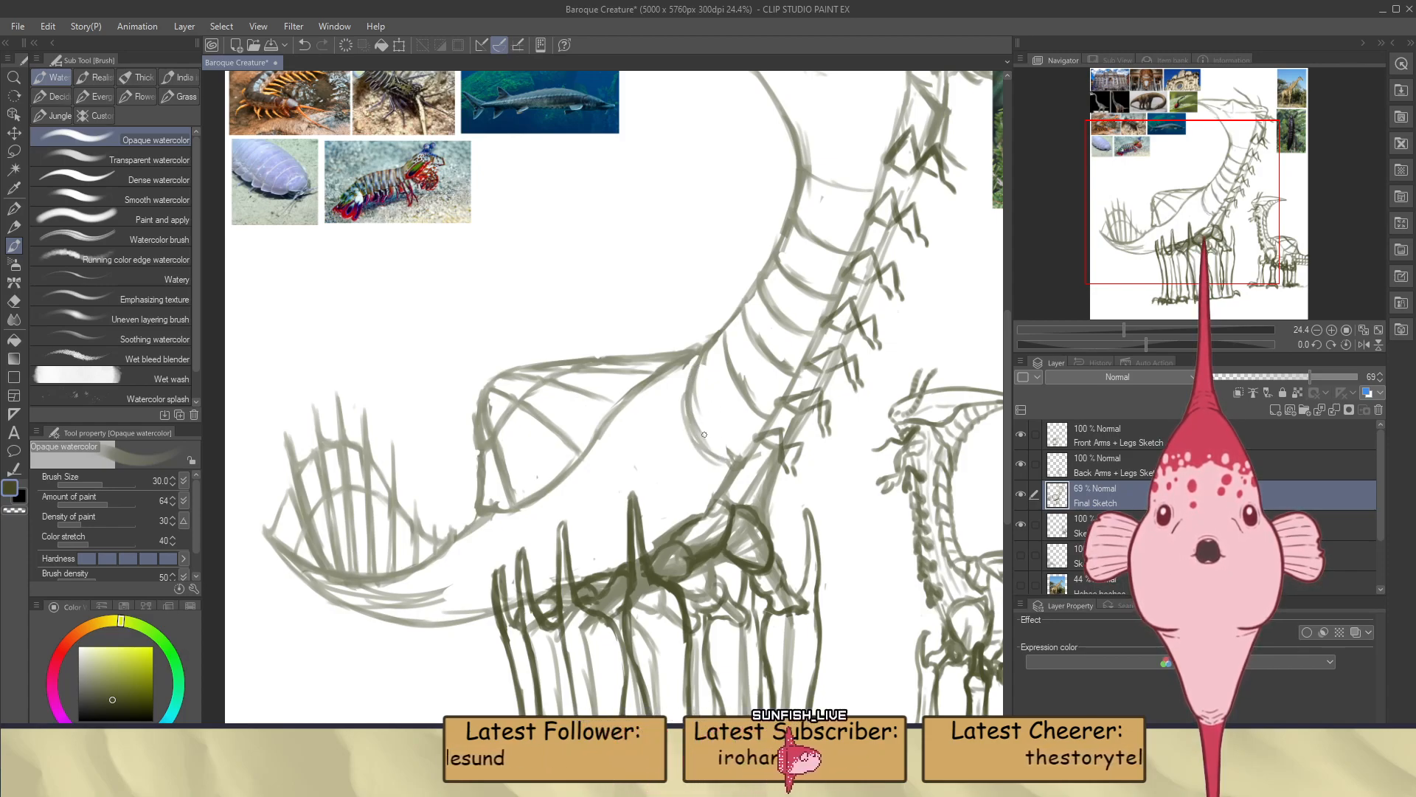
Redraw the adjacent neck-base curve as a rounder arc and draw a large curved line down the body behind it
{"action": "key", "text": "e"}
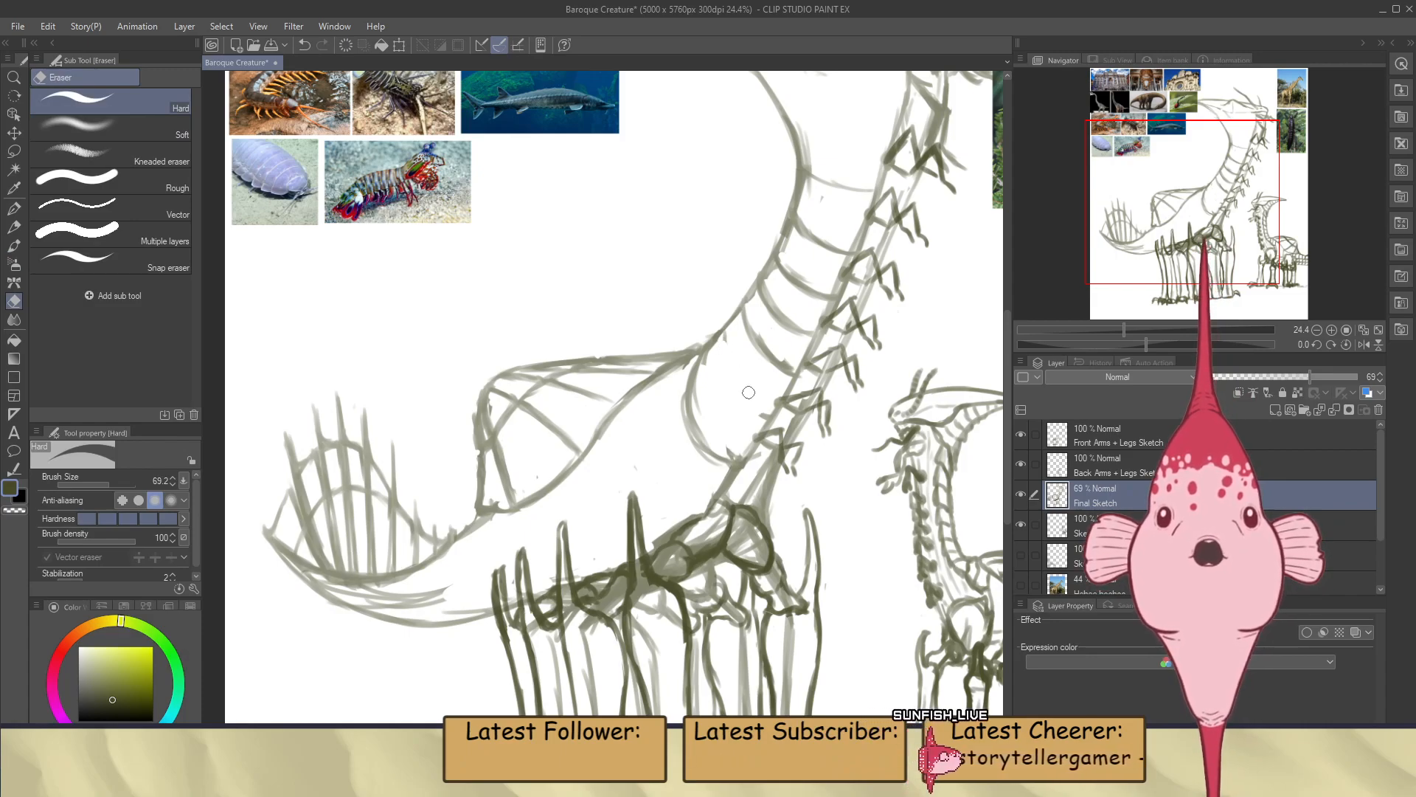
{"action": "key", "text": "b"}
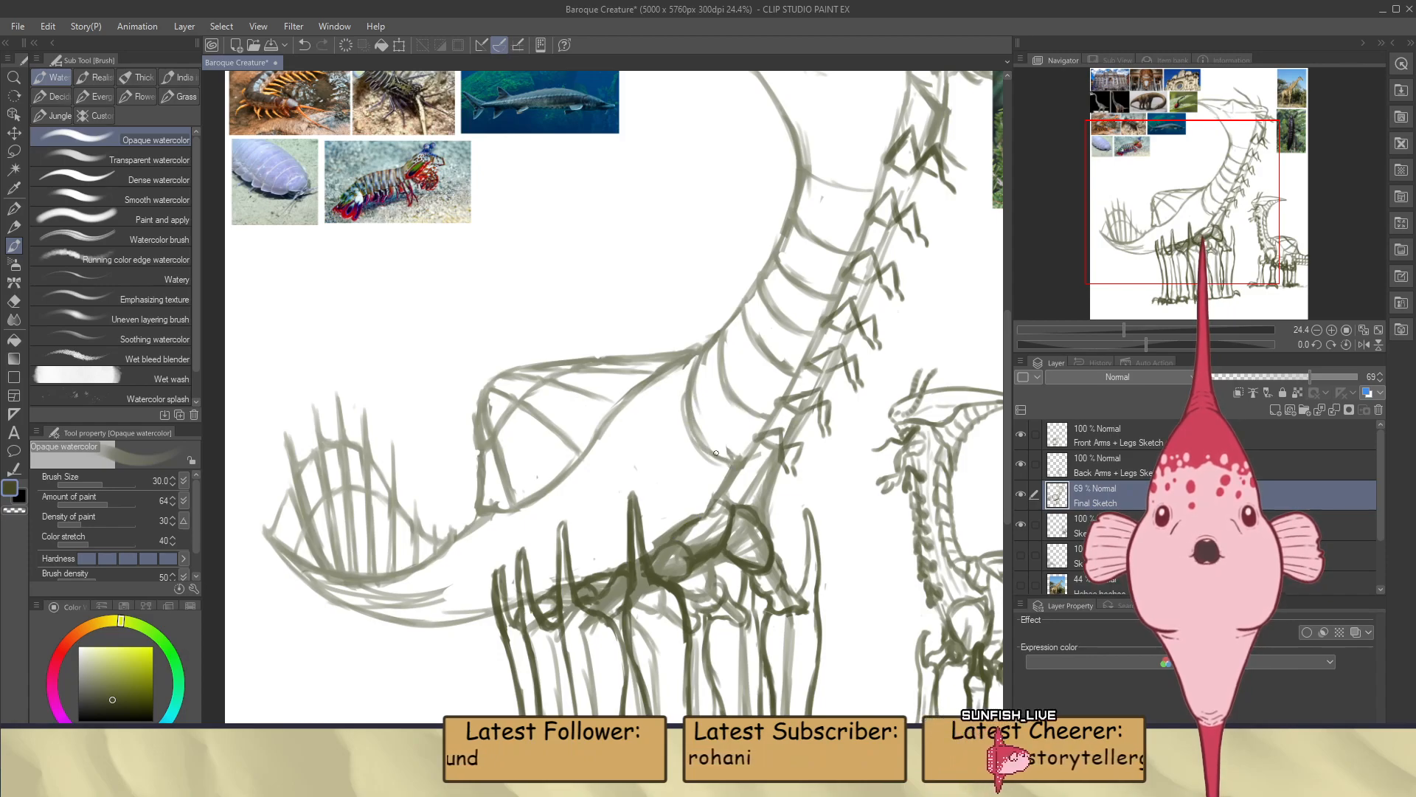
{"action": "key", "text": "e"}
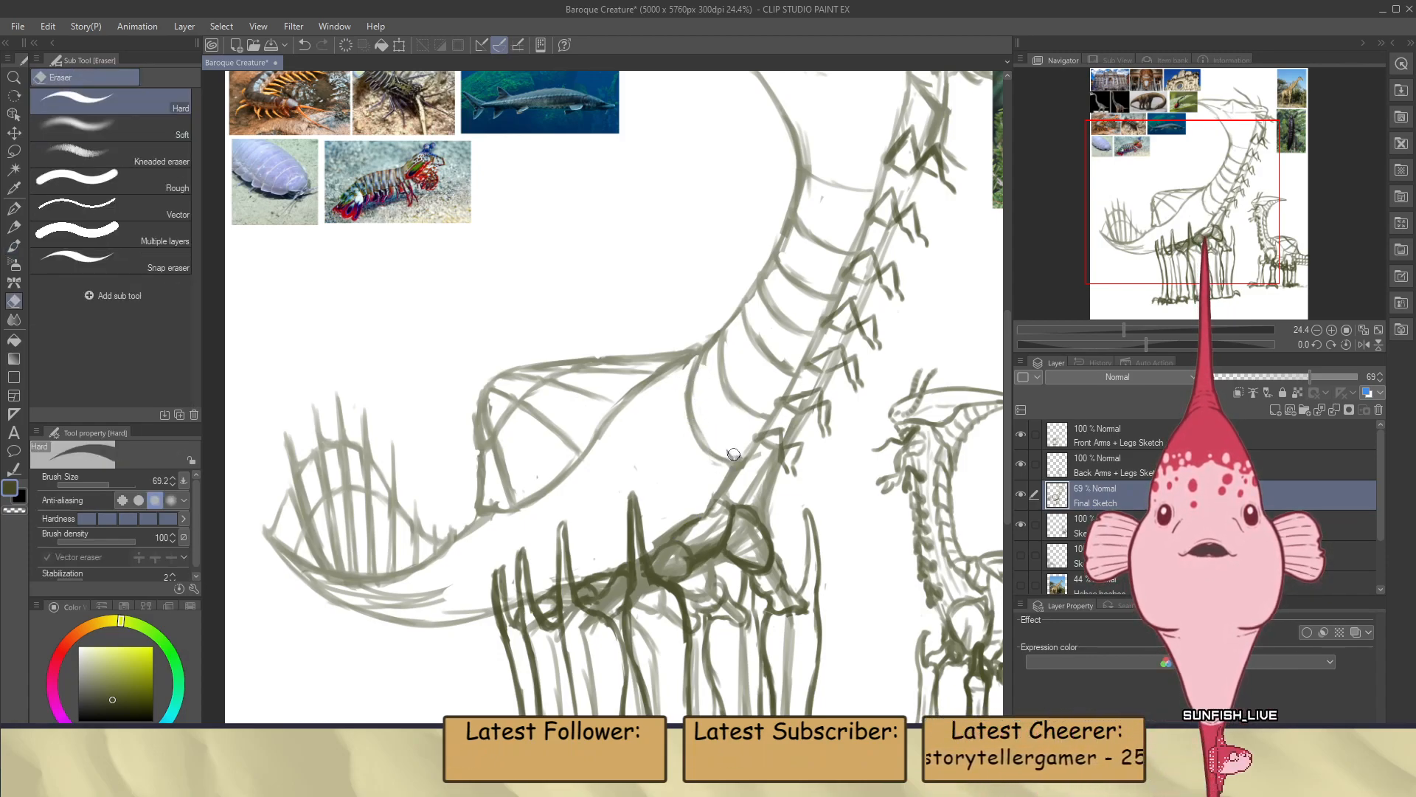
{"action": "key", "text": "b"}
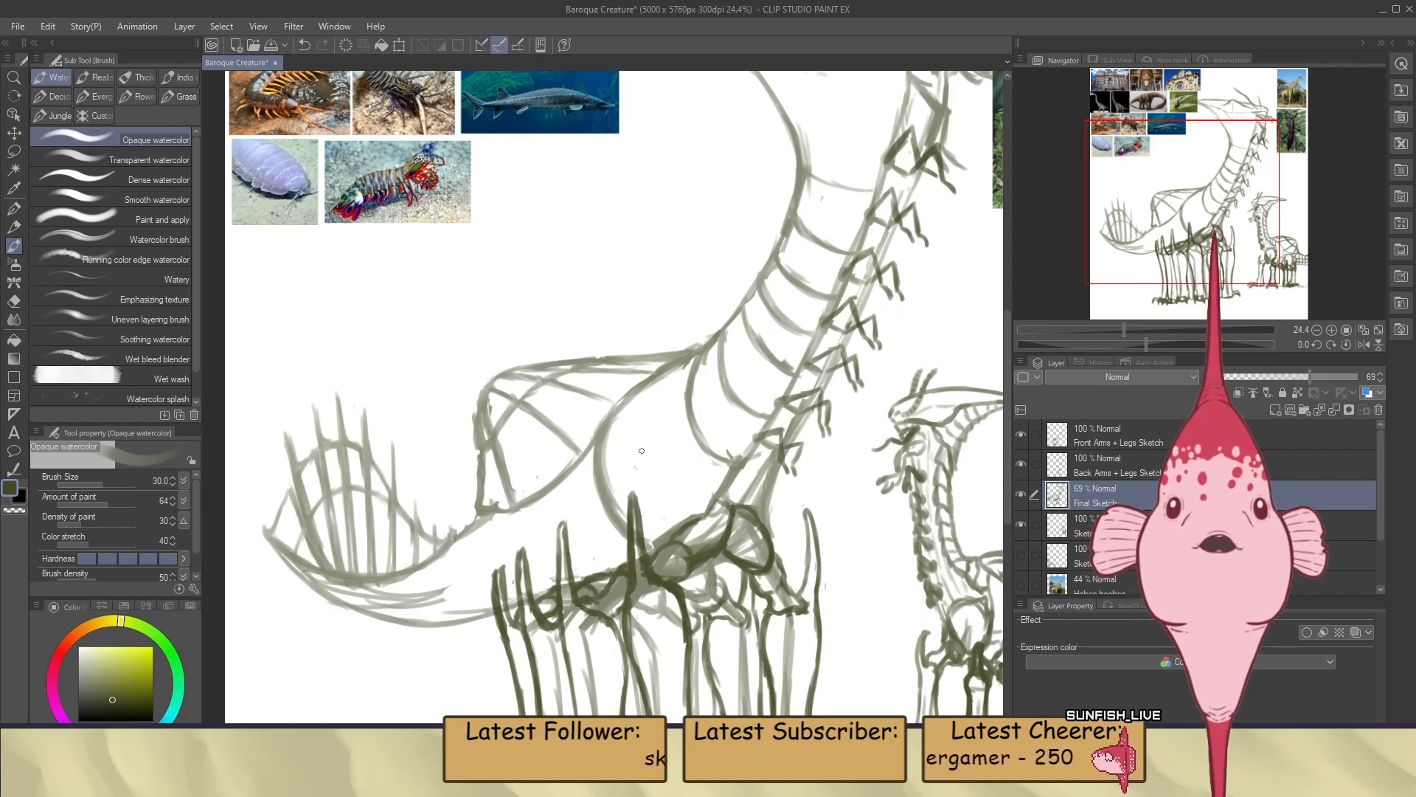
Examine the large creature's neck, body and tail curves against the whole composition and the reference photos
{"action": "scroll", "coordinate": [642, 451], "scroll_direction": "down", "scroll_amount": 2}
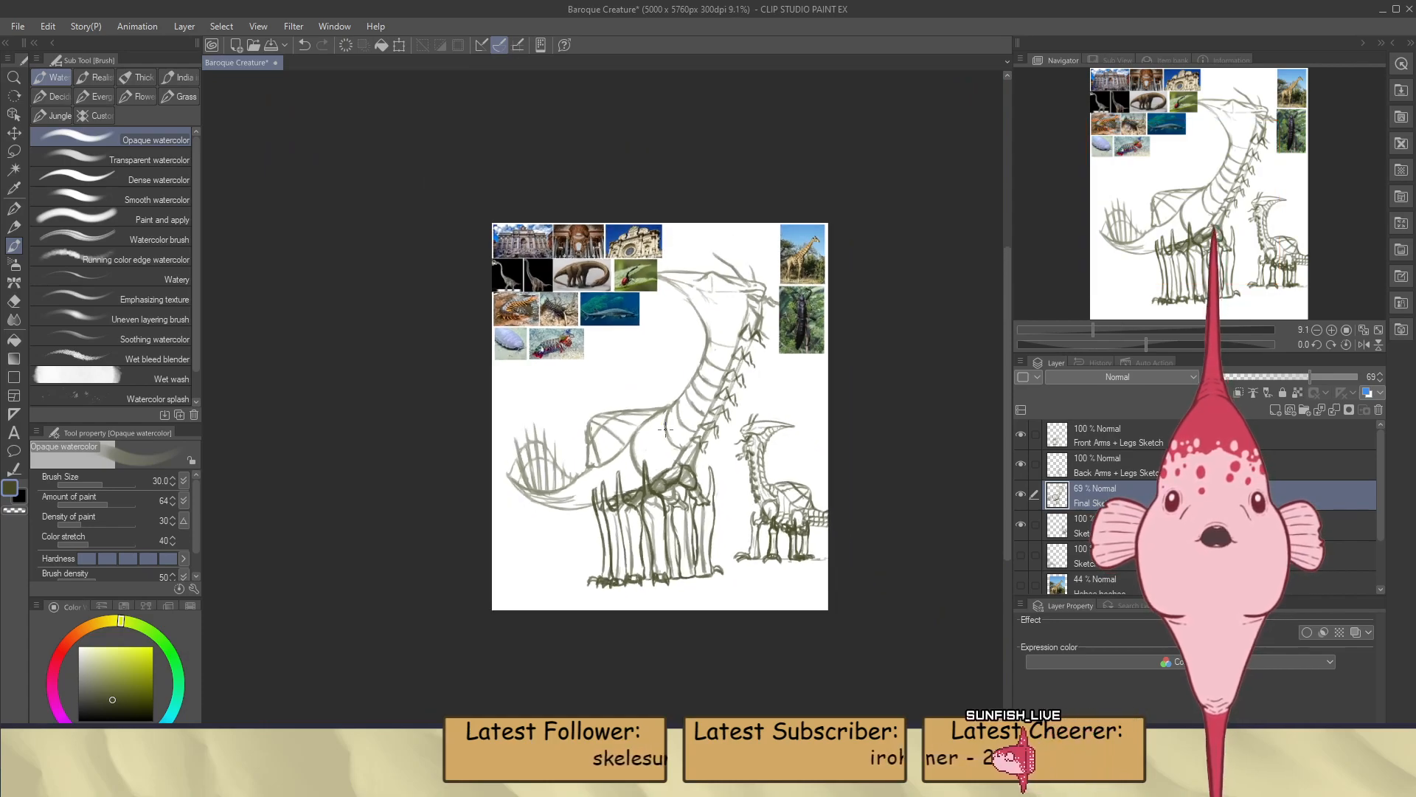
{"action": "scroll", "coordinate": [665, 433], "scroll_direction": "up", "scroll_amount": 1}
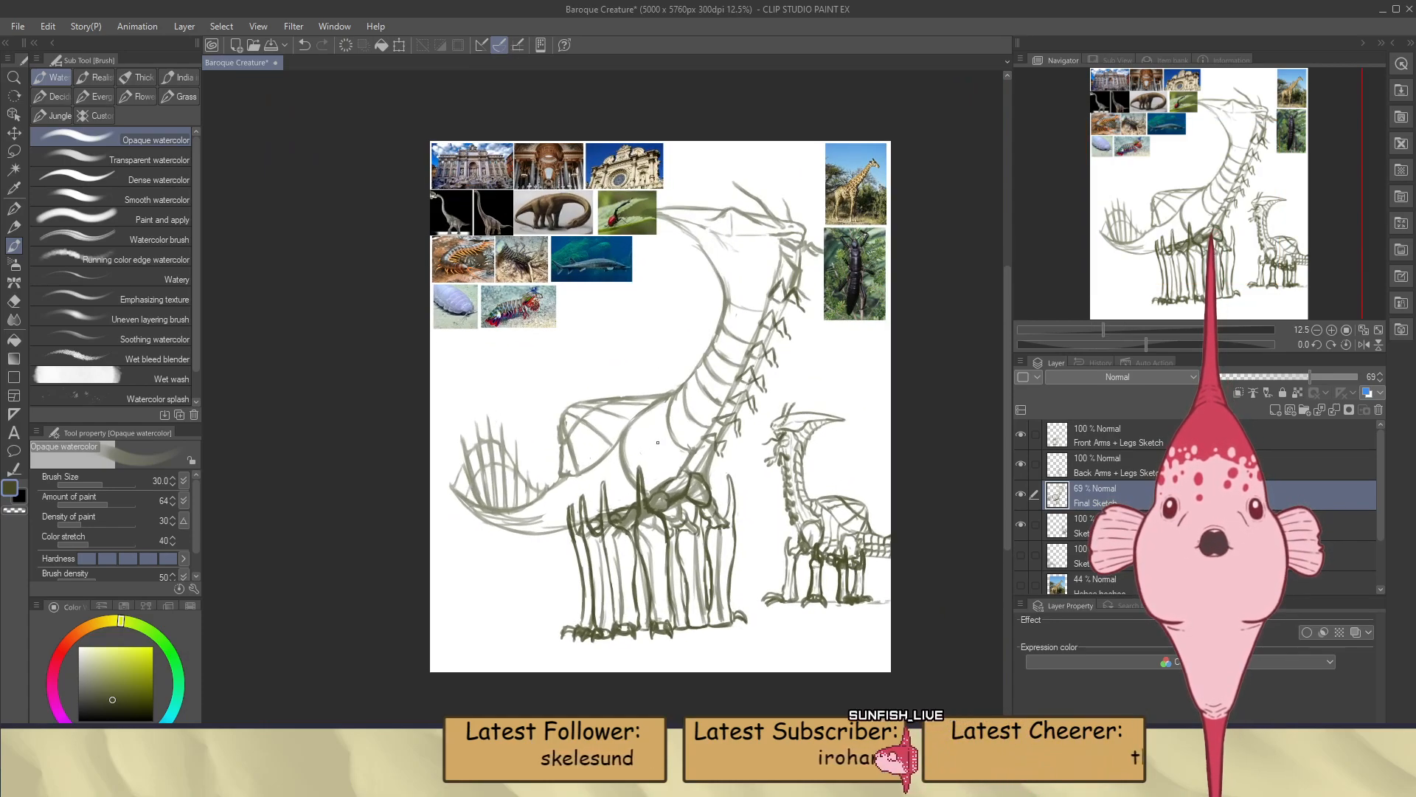
{"action": "scroll", "coordinate": [687, 437], "scroll_direction": "down", "scroll_amount": 2}
{"action": "scroll", "coordinate": [688, 437], "scroll_direction": "up", "scroll_amount": 3}
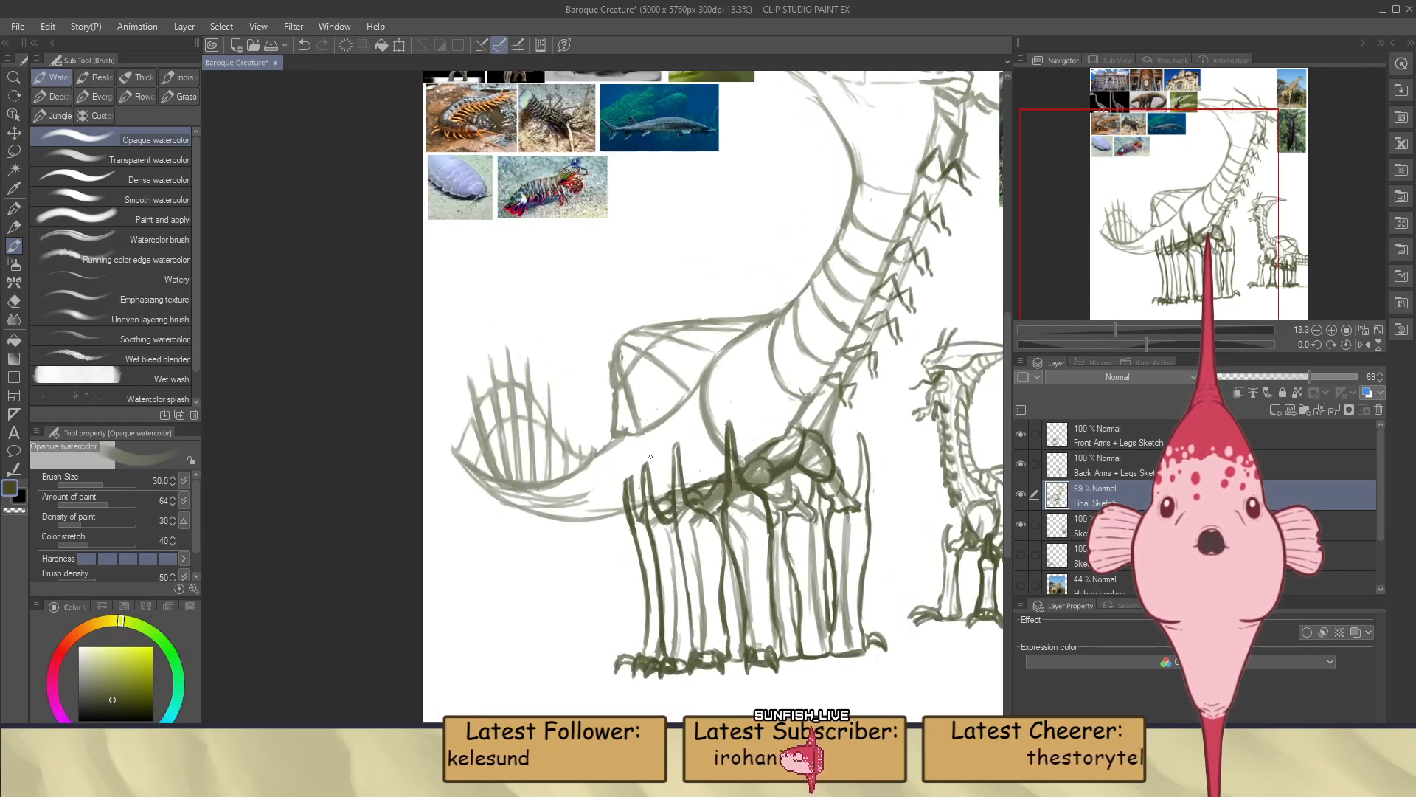
{"action": "scroll", "coordinate": [649, 458], "scroll_direction": "down", "scroll_amount": 3}
{"action": "scroll", "coordinate": [770, 406], "scroll_direction": "up", "scroll_amount": 3}
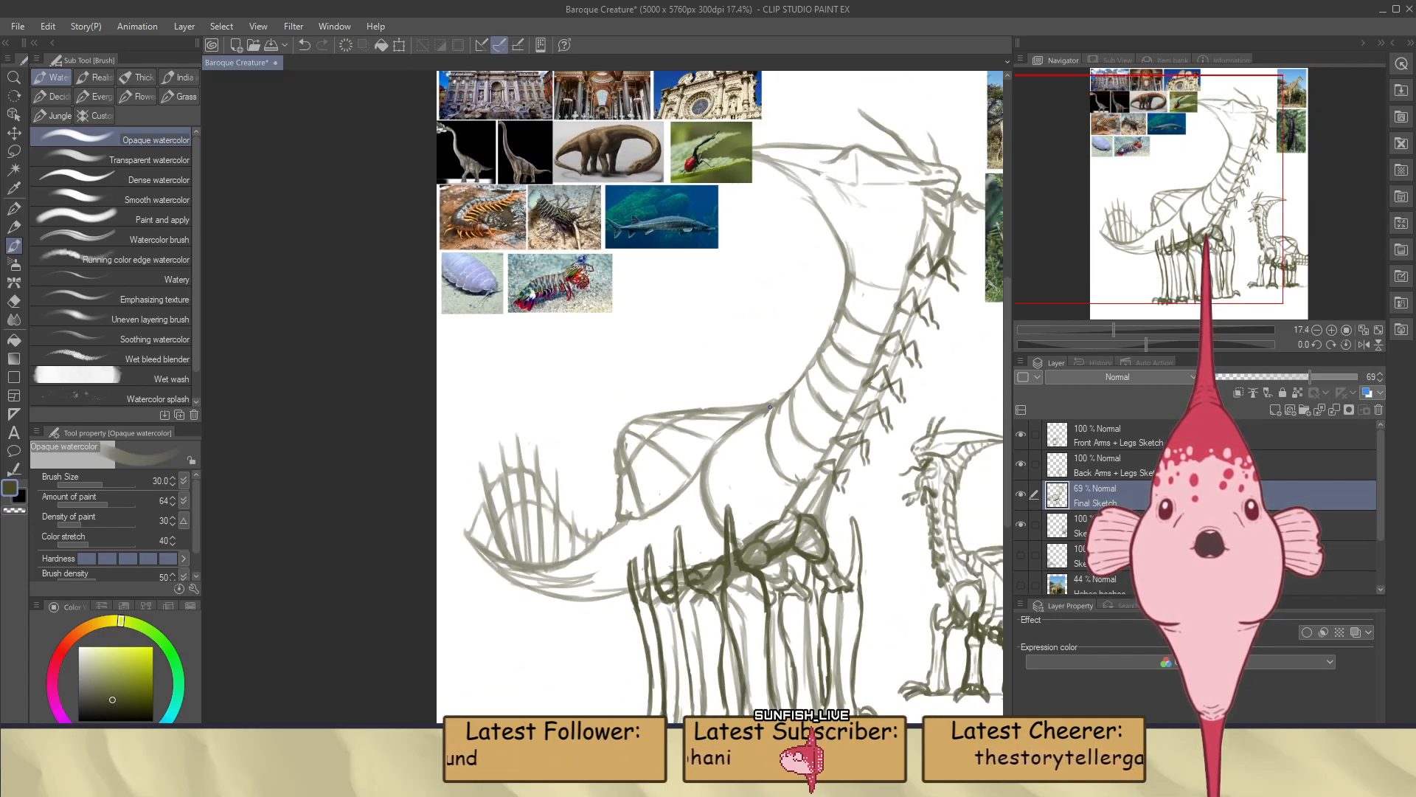
{"action": "scroll", "coordinate": [769, 406], "scroll_direction": "down", "scroll_amount": 1}
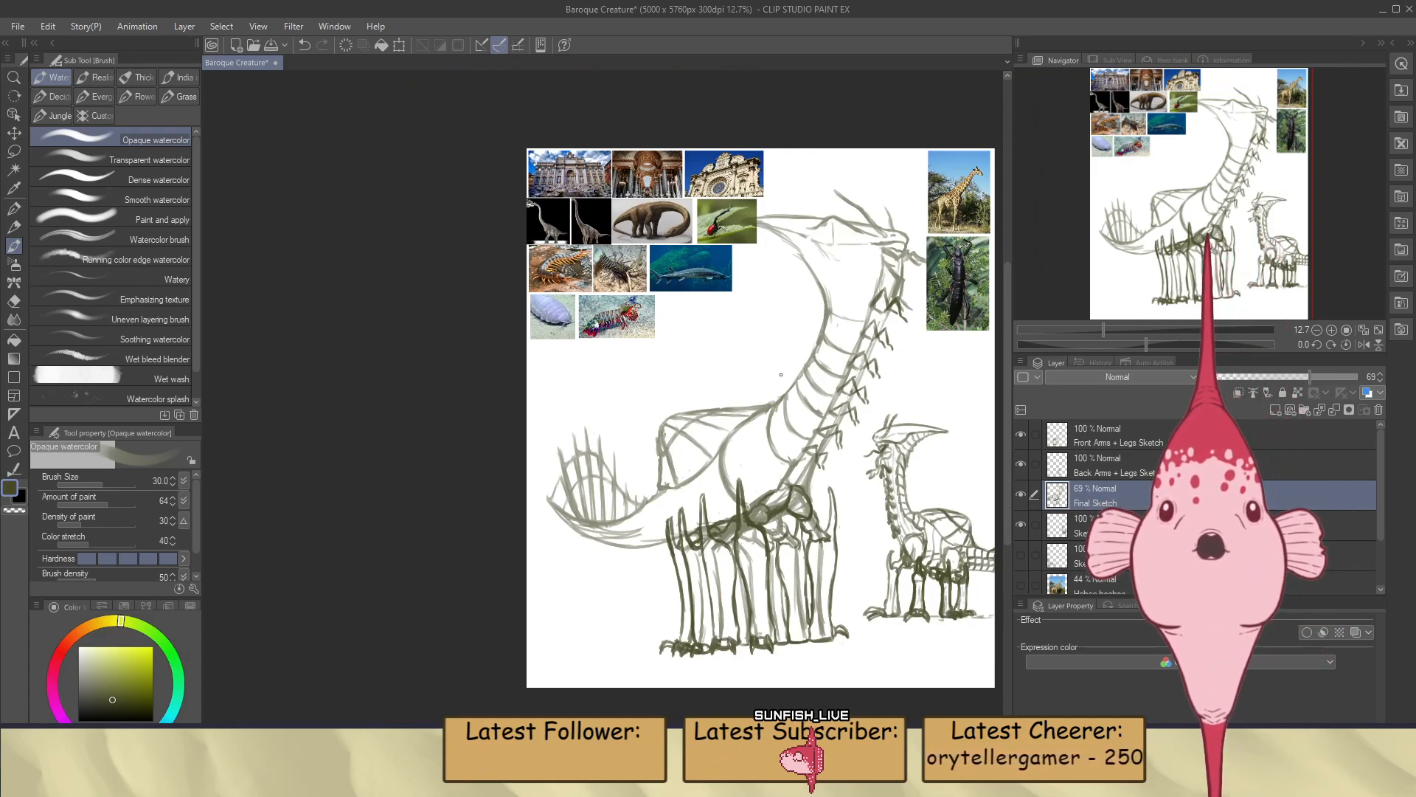
{"action": "scroll", "coordinate": [846, 236], "scroll_direction": "up", "scroll_amount": 2}
{"action": "scroll", "coordinate": [824, 242], "scroll_direction": "down", "scroll_amount": 1}
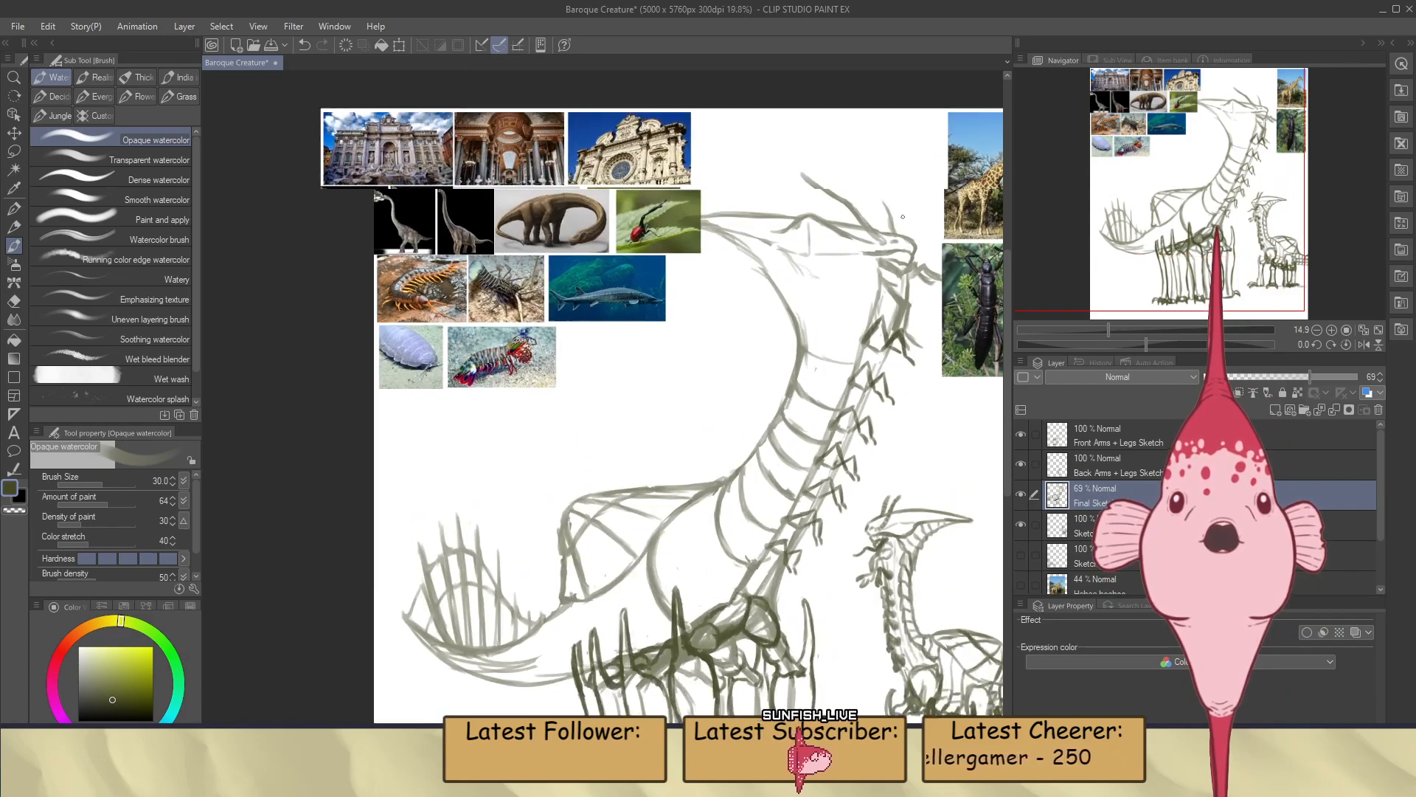
{"action": "scroll", "coordinate": [805, 280], "scroll_direction": "up", "scroll_amount": 2}
{"action": "scroll", "coordinate": [785, 323], "scroll_direction": "down", "scroll_amount": 2}
{"action": "scroll", "coordinate": [785, 323], "scroll_direction": "up", "scroll_amount": 1}
{"action": "scroll", "coordinate": [800, 353], "scroll_direction": "down", "scroll_amount": 1}
{"action": "scroll", "coordinate": [816, 383], "scroll_direction": "up", "scroll_amount": 1}
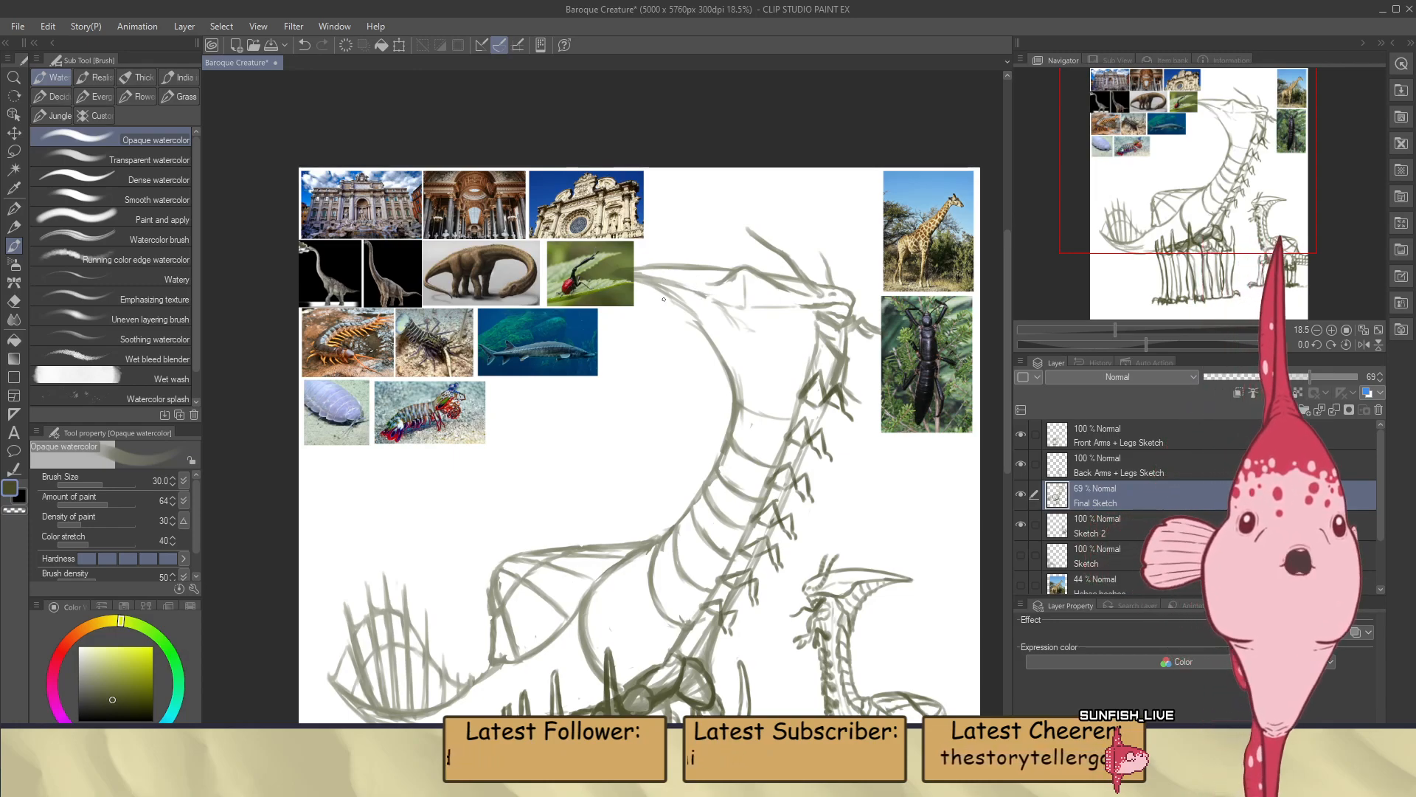
{"action": "scroll", "coordinate": [680, 298], "scroll_direction": "down", "scroll_amount": 3}
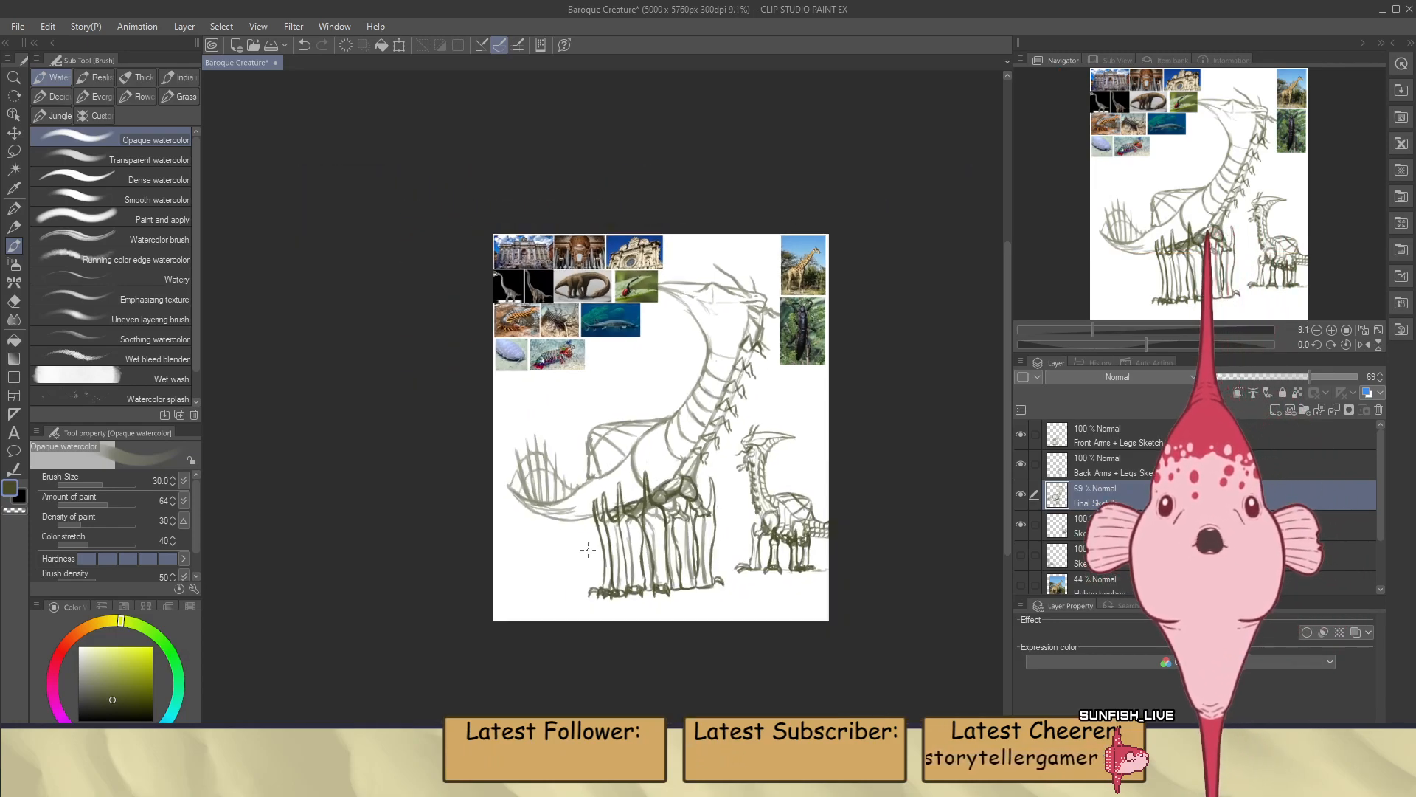
Draw a curved body line from the lower rear corner of the back sail down across the tail base
{"action": "scroll", "coordinate": [588, 549], "scroll_direction": "up", "scroll_amount": 4}
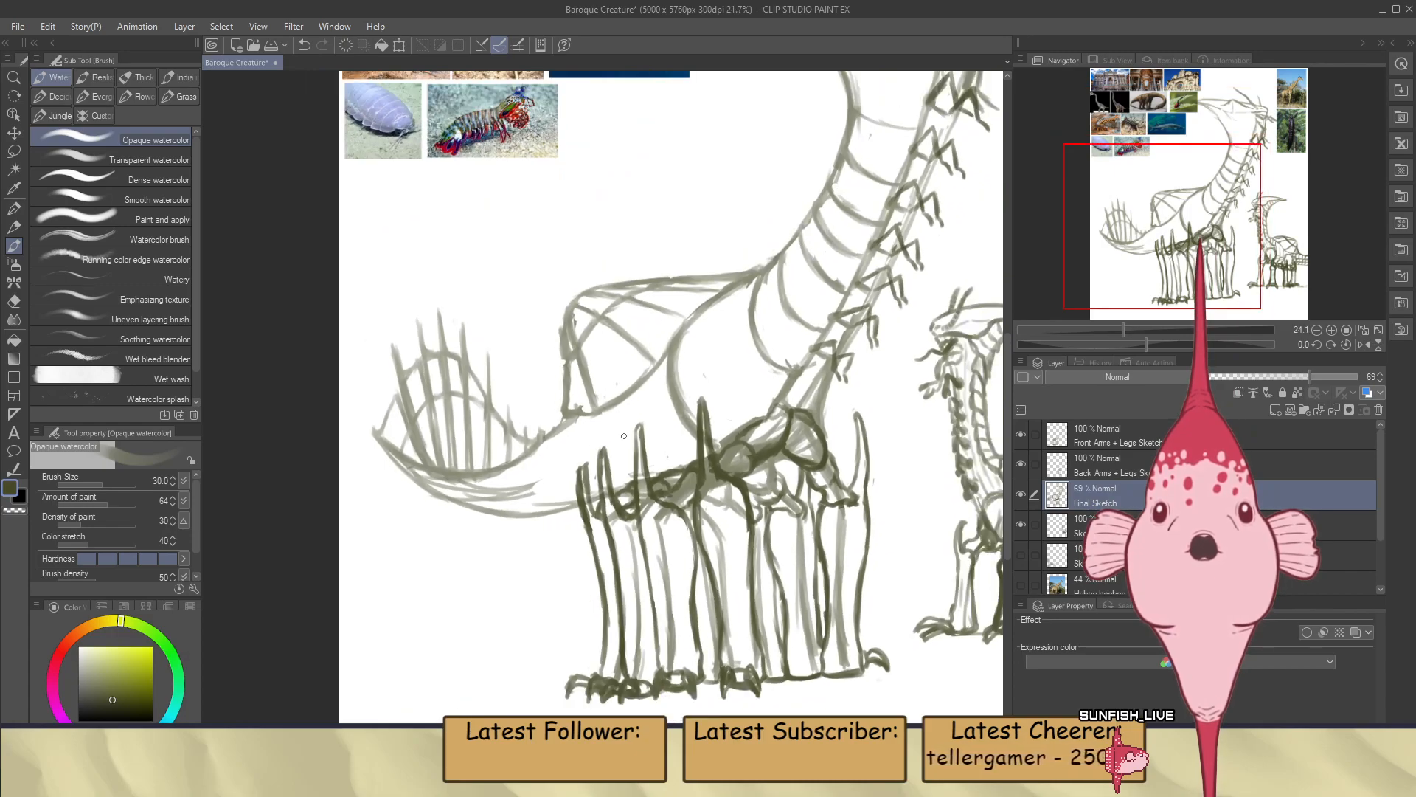
{"action": "scroll", "coordinate": [619, 439], "scroll_direction": "up", "scroll_amount": 1}
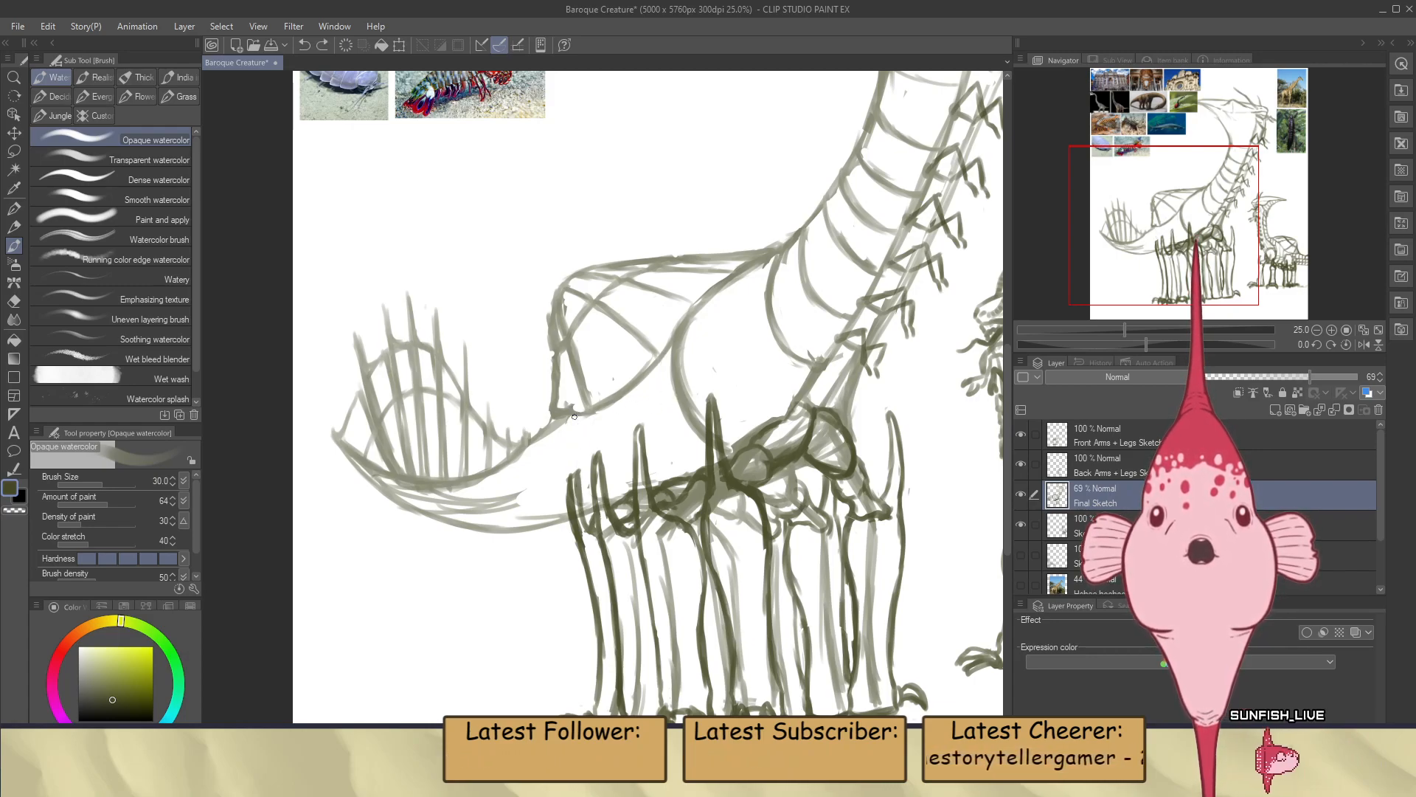
{"action": "left_click_drag", "start_coordinate": [572, 419], "coordinate": [588, 500]}
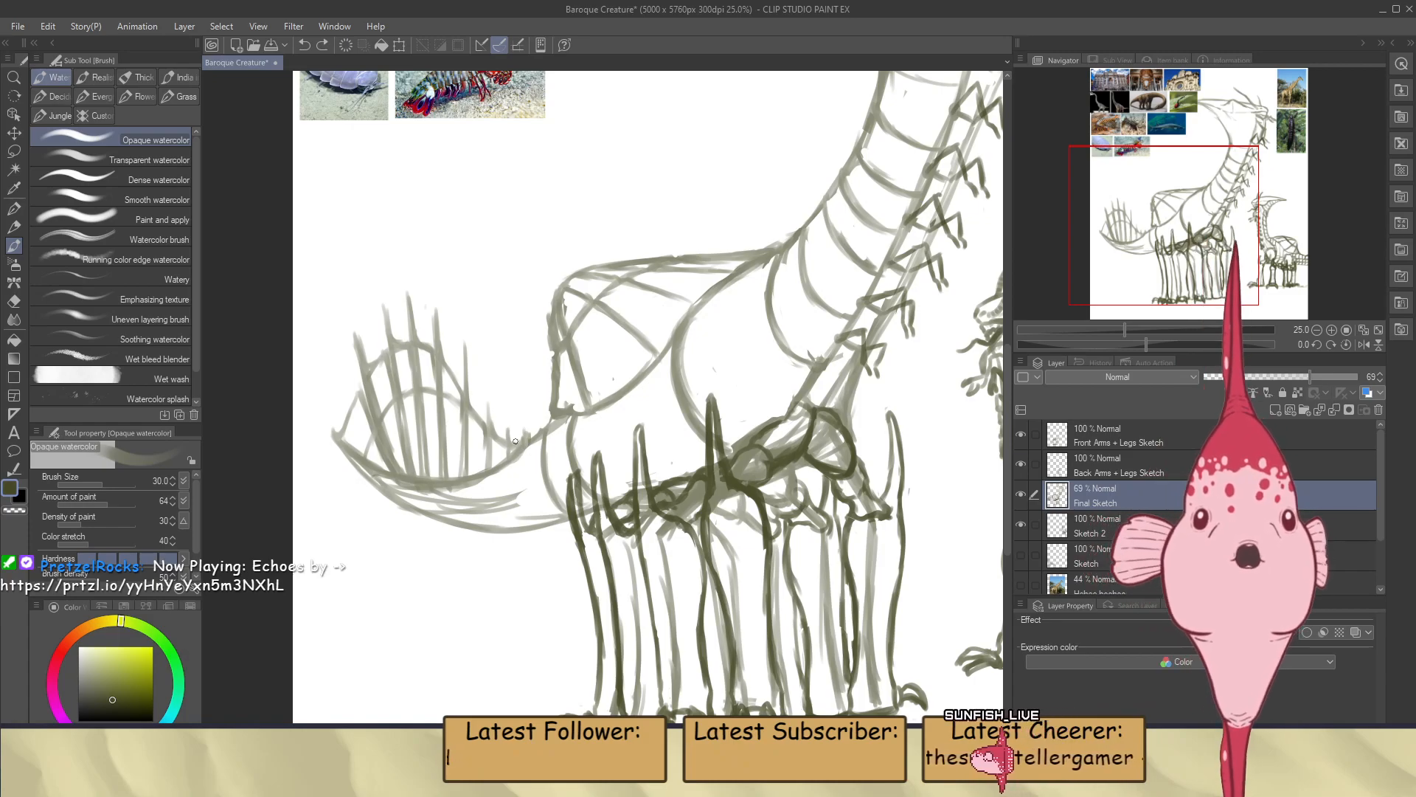
{"action": "scroll", "coordinate": [508, 505], "scroll_direction": "down", "scroll_amount": 2}
{"action": "scroll", "coordinate": [505, 503], "scroll_direction": "down", "scroll_amount": 2}
{"action": "scroll", "coordinate": [602, 487], "scroll_direction": "up", "scroll_amount": 4}
{"action": "left_click_drag", "start_coordinate": [602, 487], "coordinate": [506, 474]}
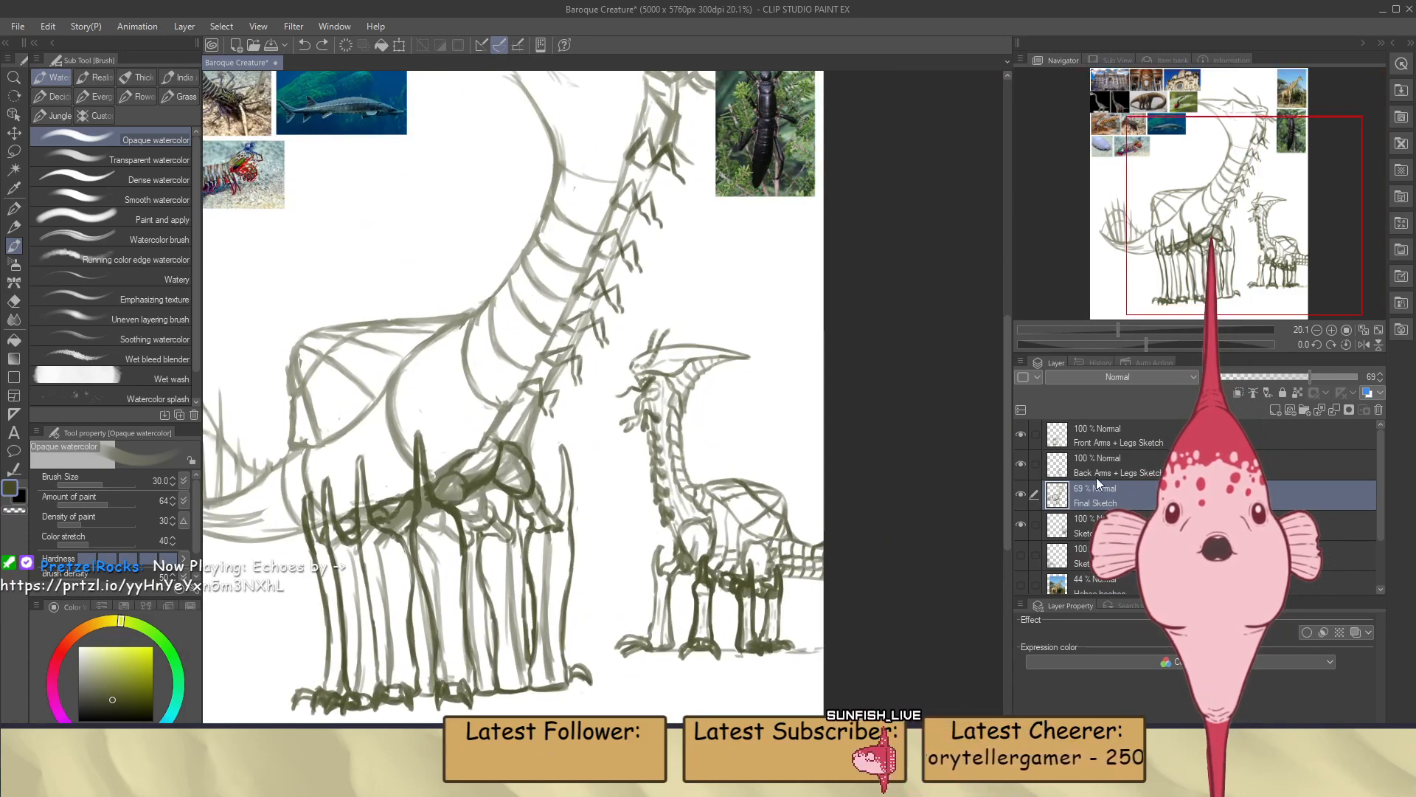
Move the small creature sketch on the Sketch 2 layer beside the large creature's legs and examine its segmented tail
{"action": "left_click", "coordinate": [1180, 525]}
{"action": "key", "text": "k"}
{"action": "left_click_drag", "start_coordinate": [764, 525], "coordinate": [641, 512]}
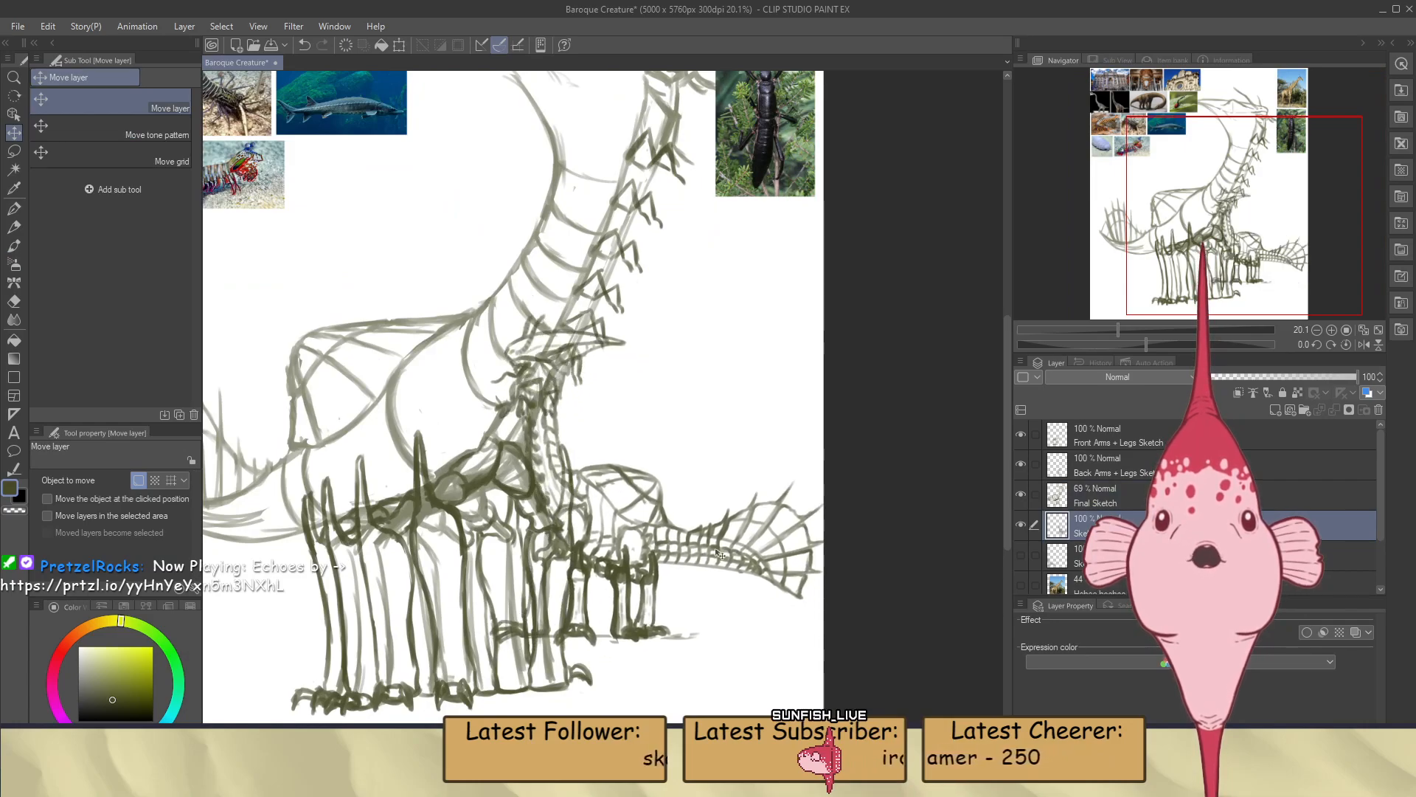
{"action": "scroll", "coordinate": [716, 555], "scroll_direction": "up", "scroll_amount": 2}
{"action": "scroll", "coordinate": [716, 555], "scroll_direction": "up", "scroll_amount": 2}
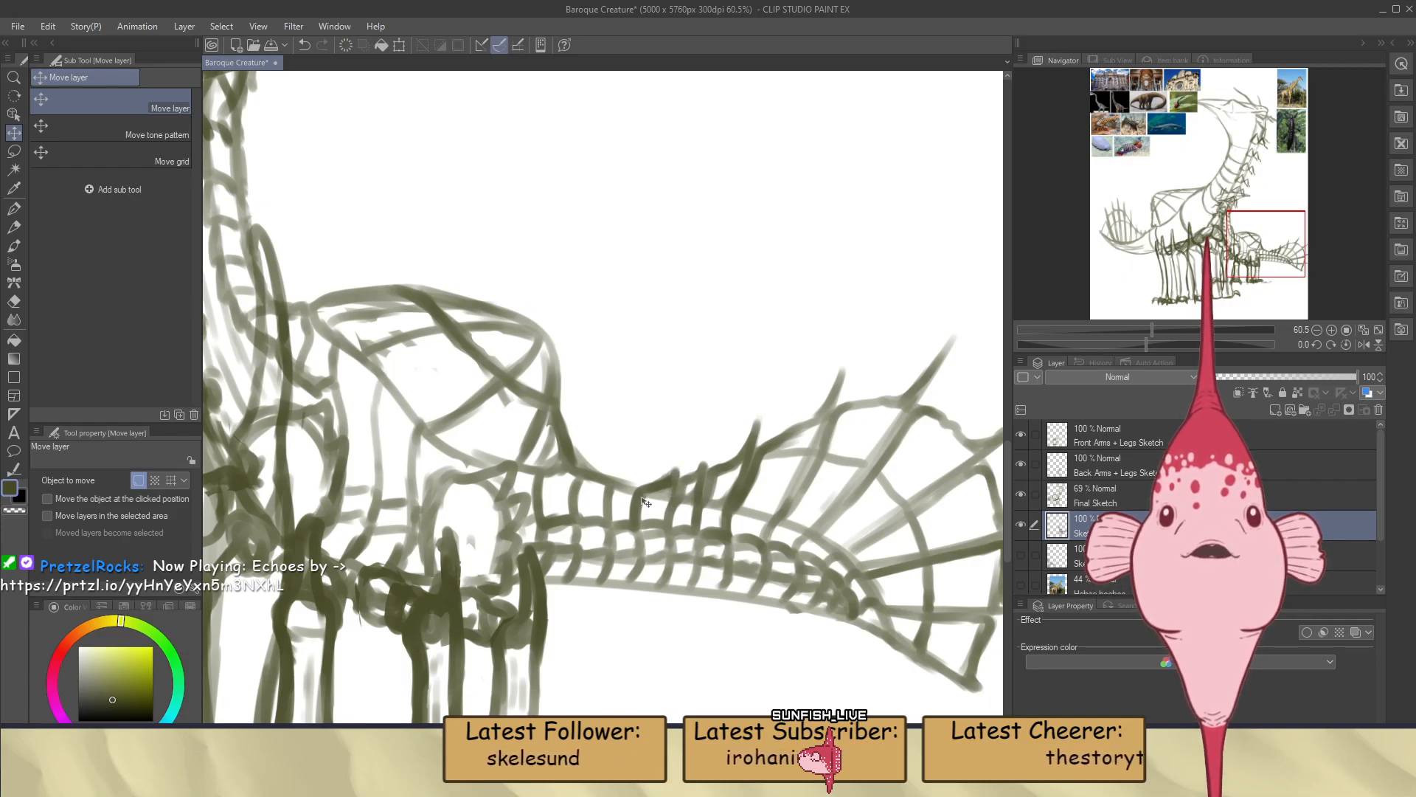
{"action": "scroll", "coordinate": [797, 434], "scroll_direction": "down", "scroll_amount": 2}
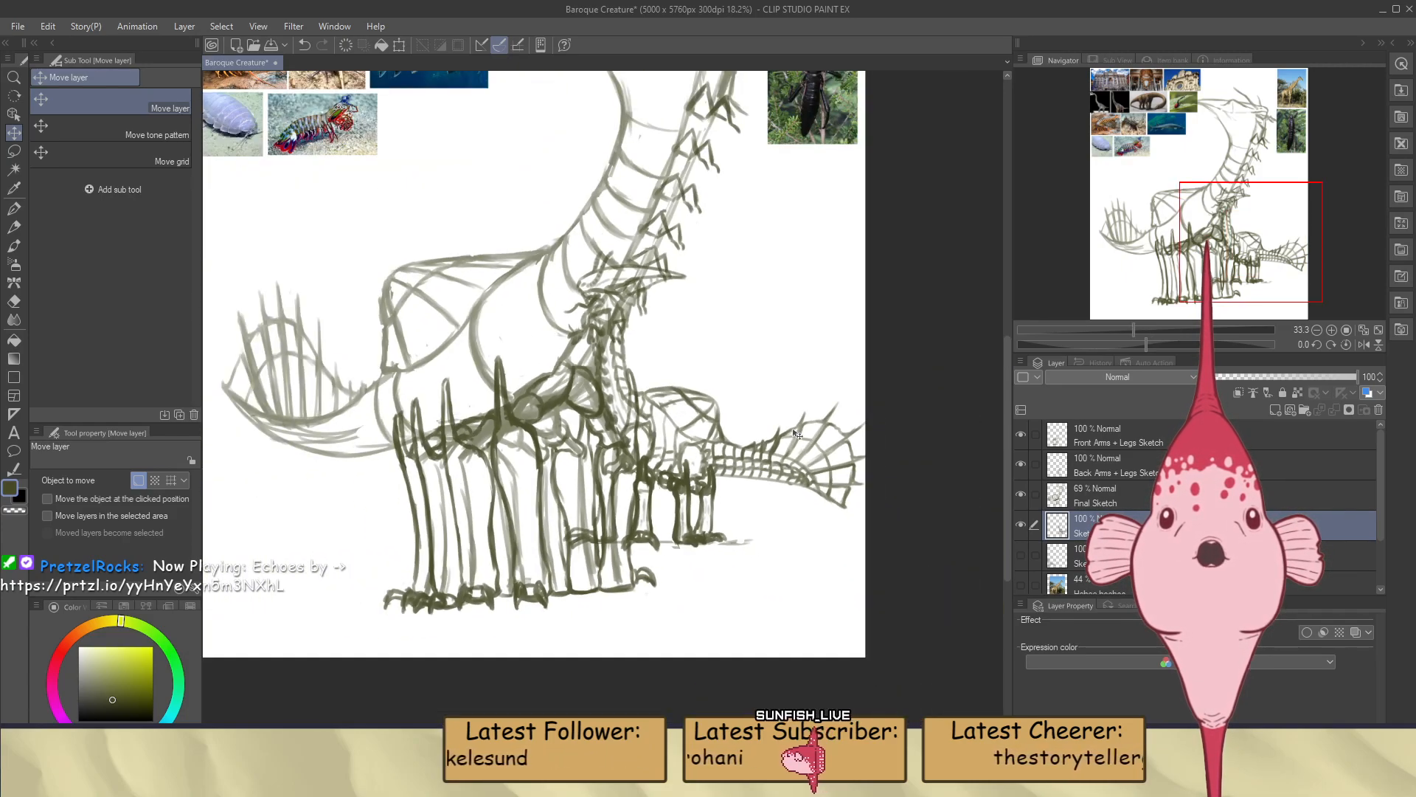
Move the small creature sketch up over the lower reference photos, clear of the large creature
{"action": "scroll", "coordinate": [796, 434], "scroll_direction": "down", "scroll_amount": 1}
{"action": "mouse_move", "coordinate": [795, 435]}
{"action": "left_mouse_down"}
{"action": "mouse_move", "coordinate": [652, 288]}
{"action": "mouse_move", "coordinate": [583, 280]}
{"action": "mouse_move", "coordinate": [583, 244]}
{"action": "mouse_move", "coordinate": [769, 436]}
{"action": "mouse_move", "coordinate": [810, 505]}
{"action": "mouse_move", "coordinate": [915, 589]}
{"action": "mouse_move", "coordinate": [658, 338]}
{"action": "left_mouse_up"}
{"action": "scroll", "coordinate": [815, 506], "scroll_direction": "down", "scroll_amount": 3}
{"action": "scroll", "coordinate": [810, 504], "scroll_direction": "up", "scroll_amount": 2}
{"action": "scroll", "coordinate": [656, 338], "scroll_direction": "down", "scroll_amount": 1}
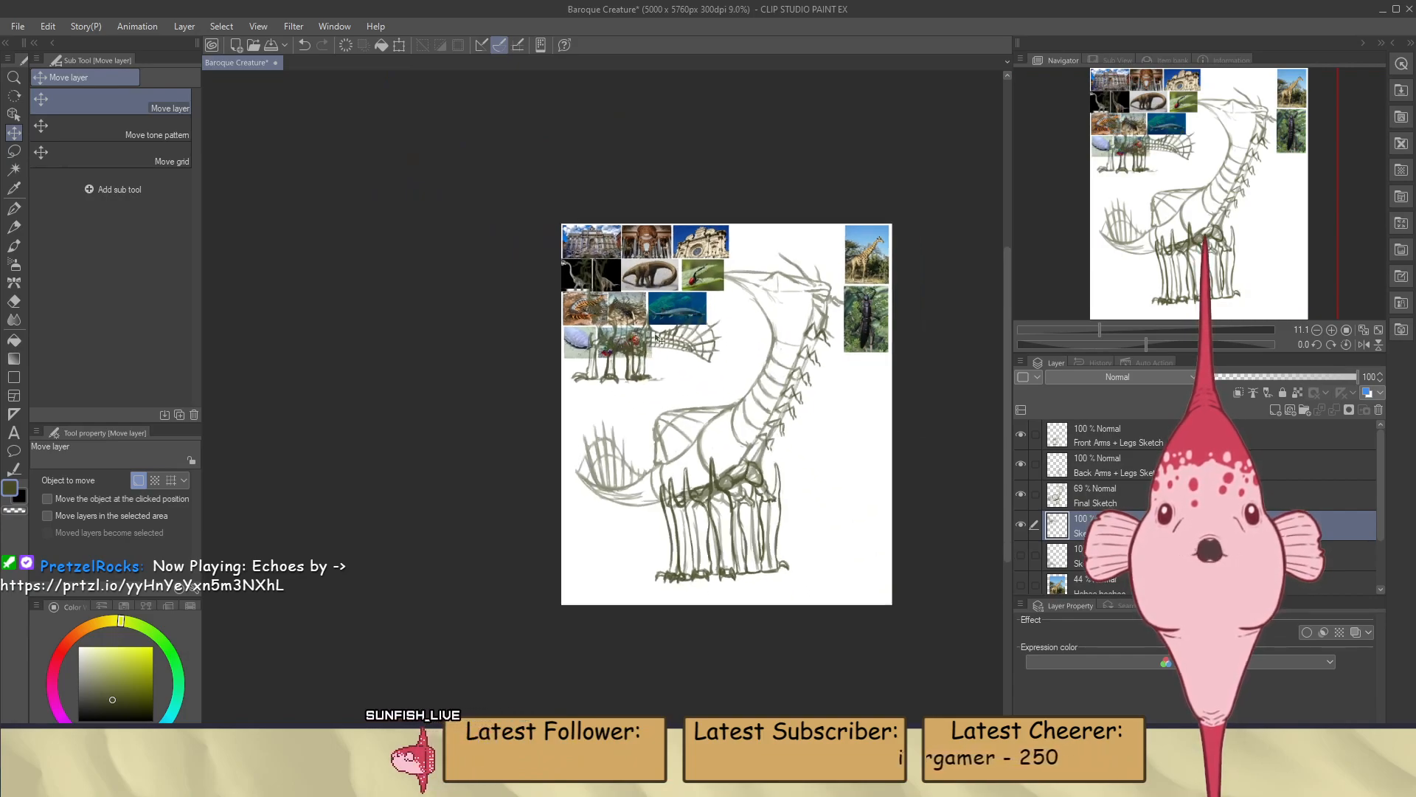
On the Final Sketch layer, draw curved segment lines across the large creature's tail base with the Opaque watercolor brush
{"action": "scroll", "coordinate": [656, 338], "scroll_direction": "up", "scroll_amount": 6}
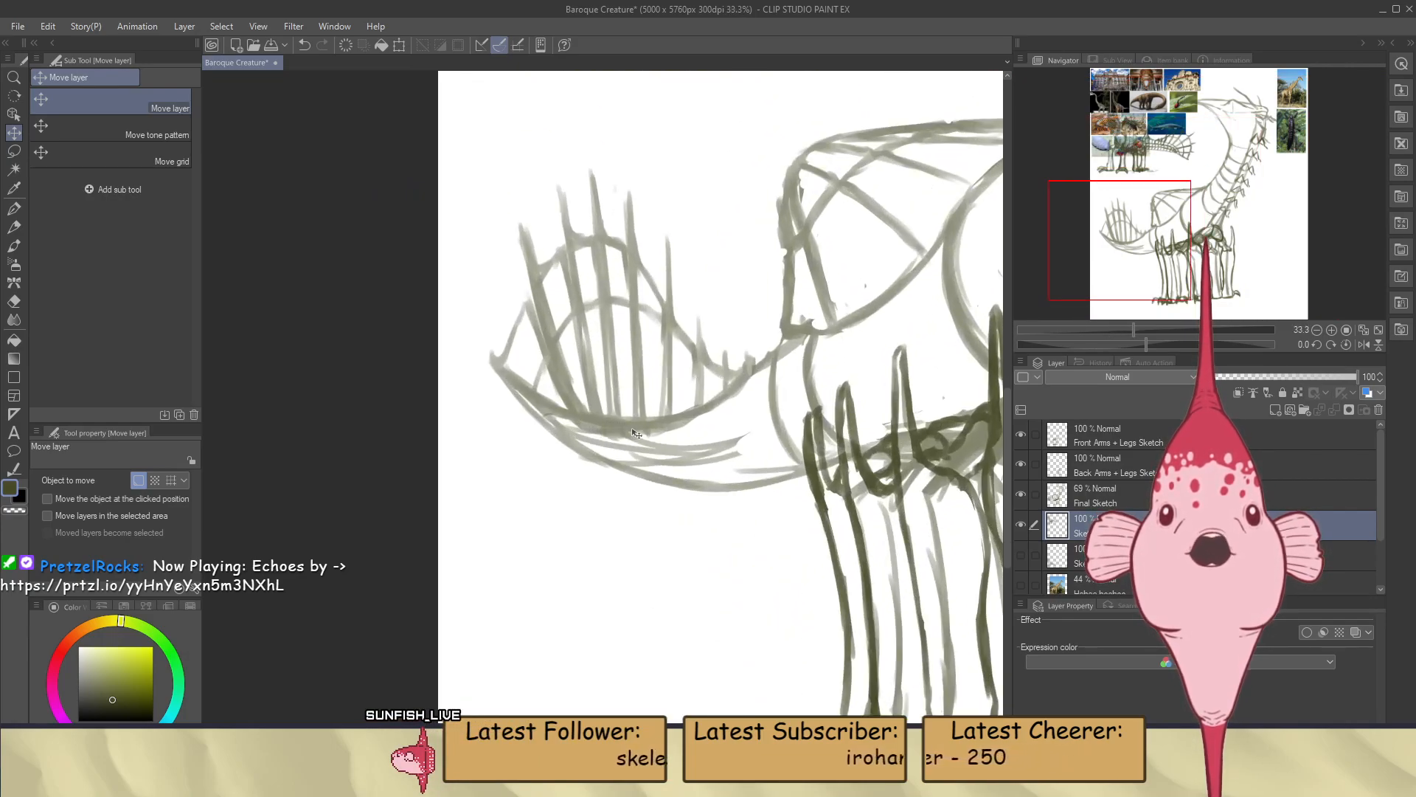
{"action": "left_click", "coordinate": [1086, 496]}
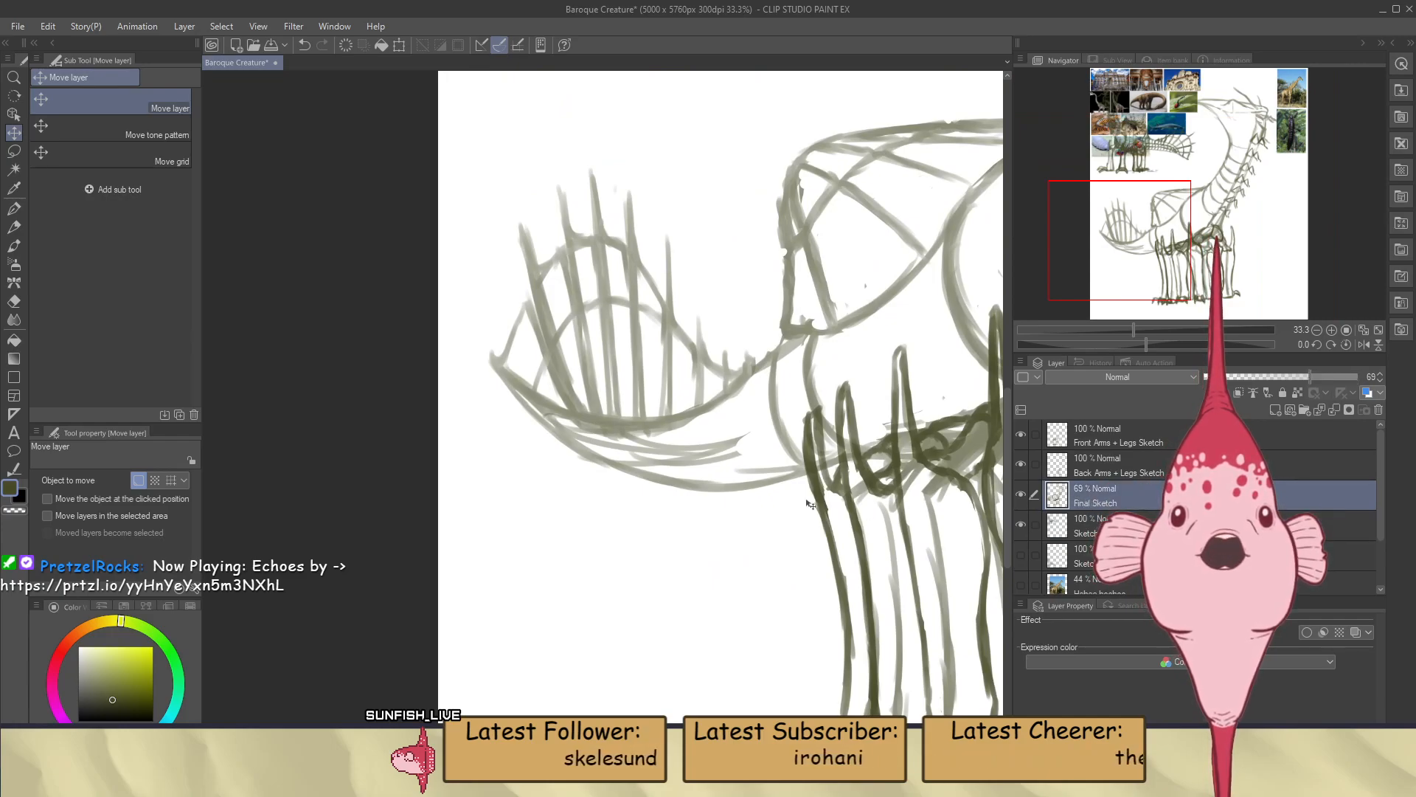
{"action": "key", "text": "b"}
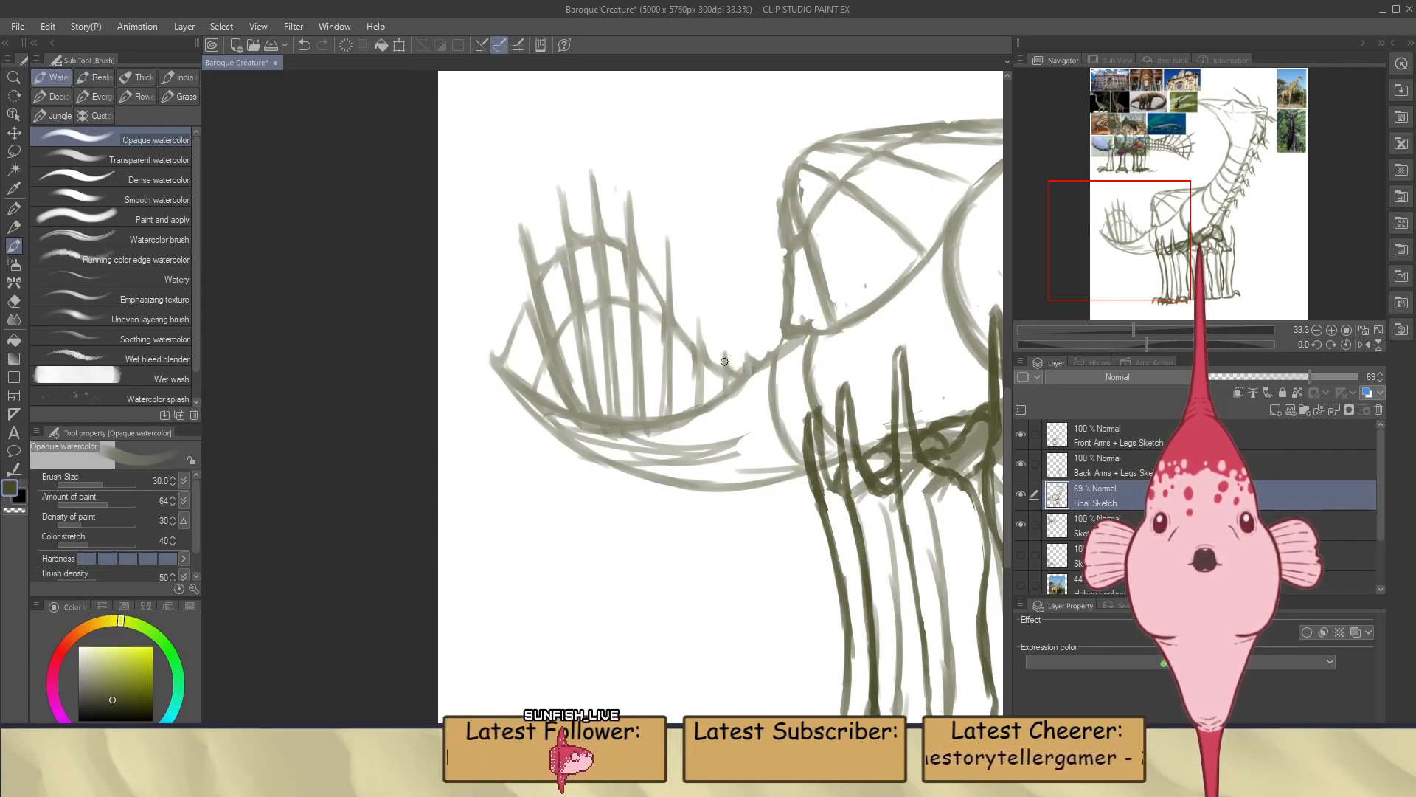
{"action": "left_click_drag", "start_coordinate": [726, 362], "coordinate": [730, 474]}
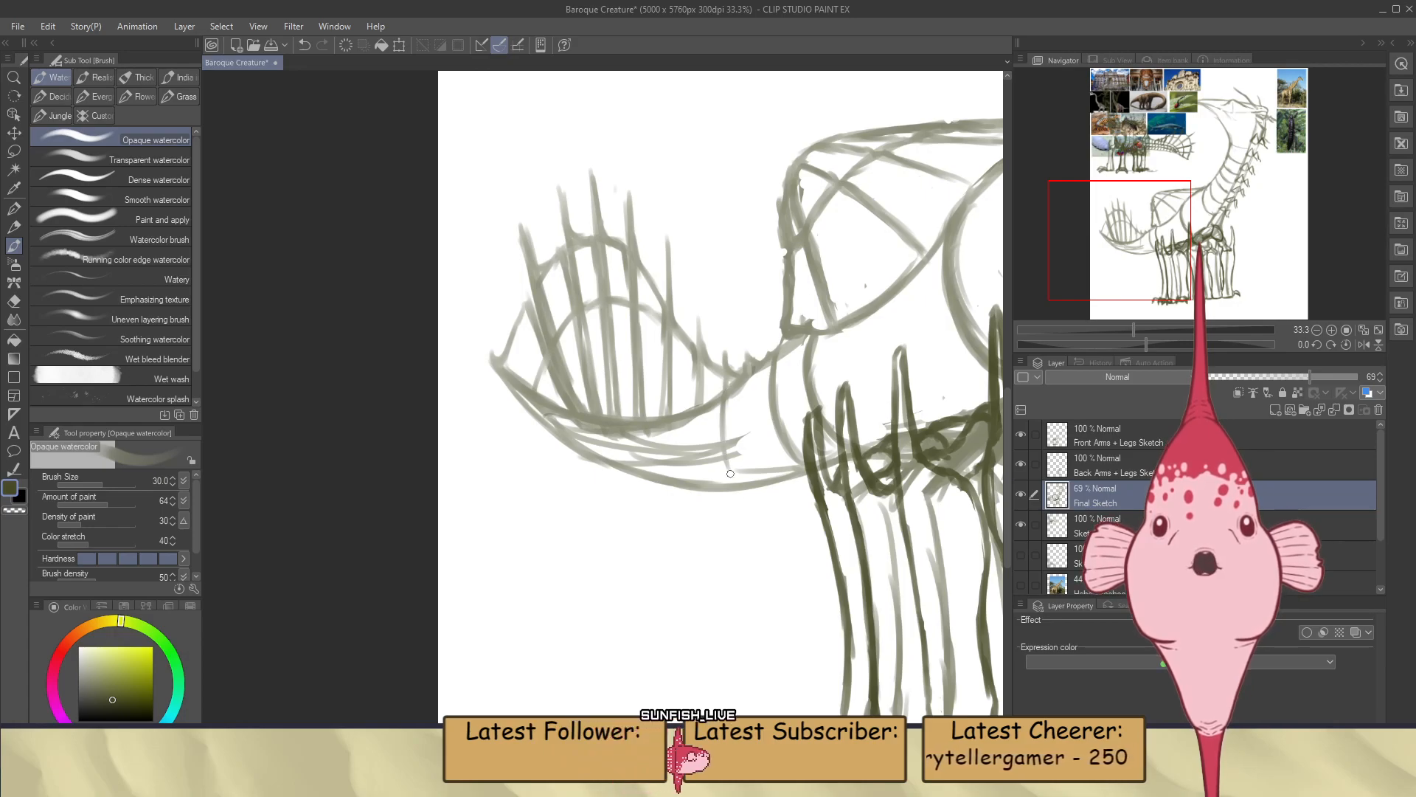
{"action": "left_click_drag", "start_coordinate": [725, 396], "coordinate": [732, 471]}
{"action": "left_click_drag", "start_coordinate": [724, 397], "coordinate": [741, 486]}
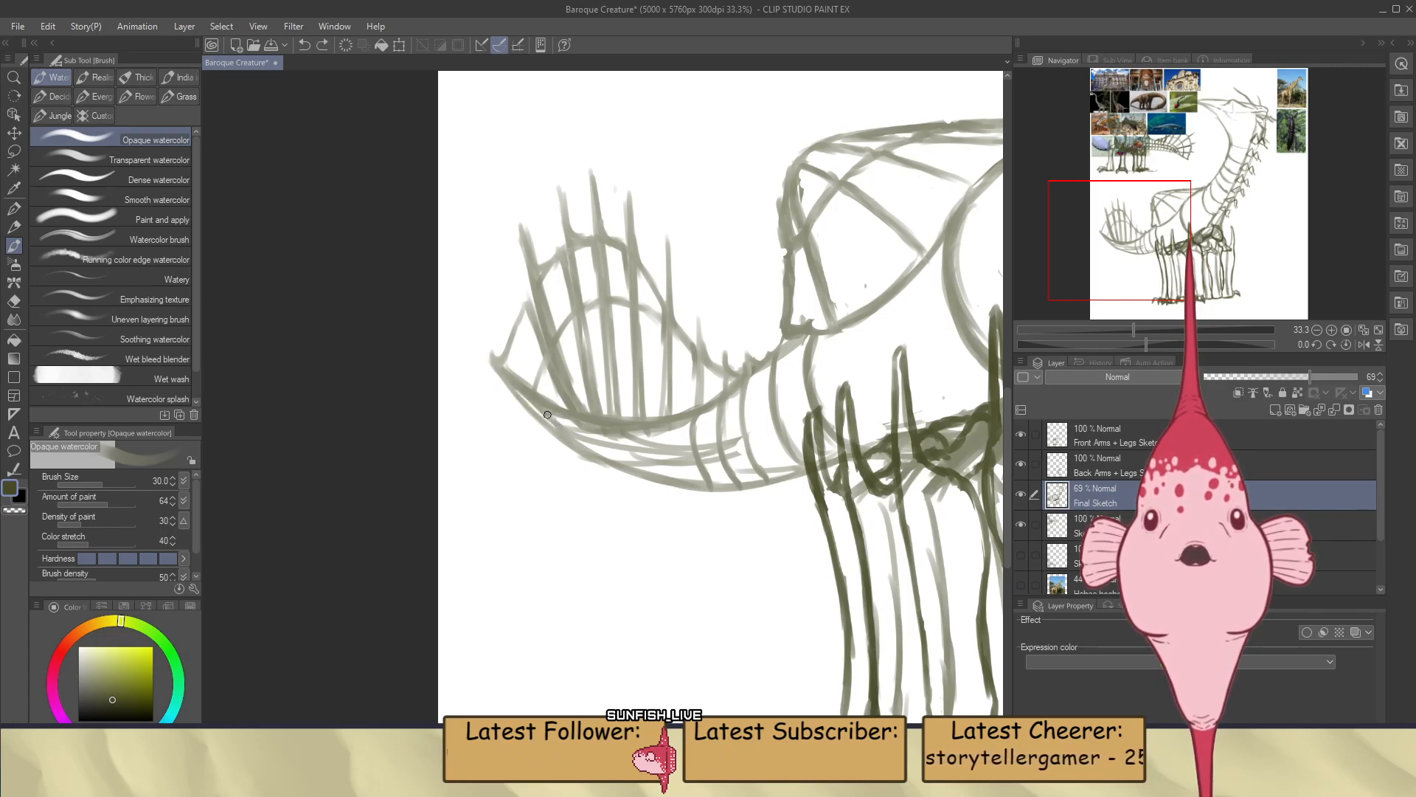
Erase the extra lengthwise lines inside the tail's underside with the Hard eraser
{"action": "key", "text": "e"}
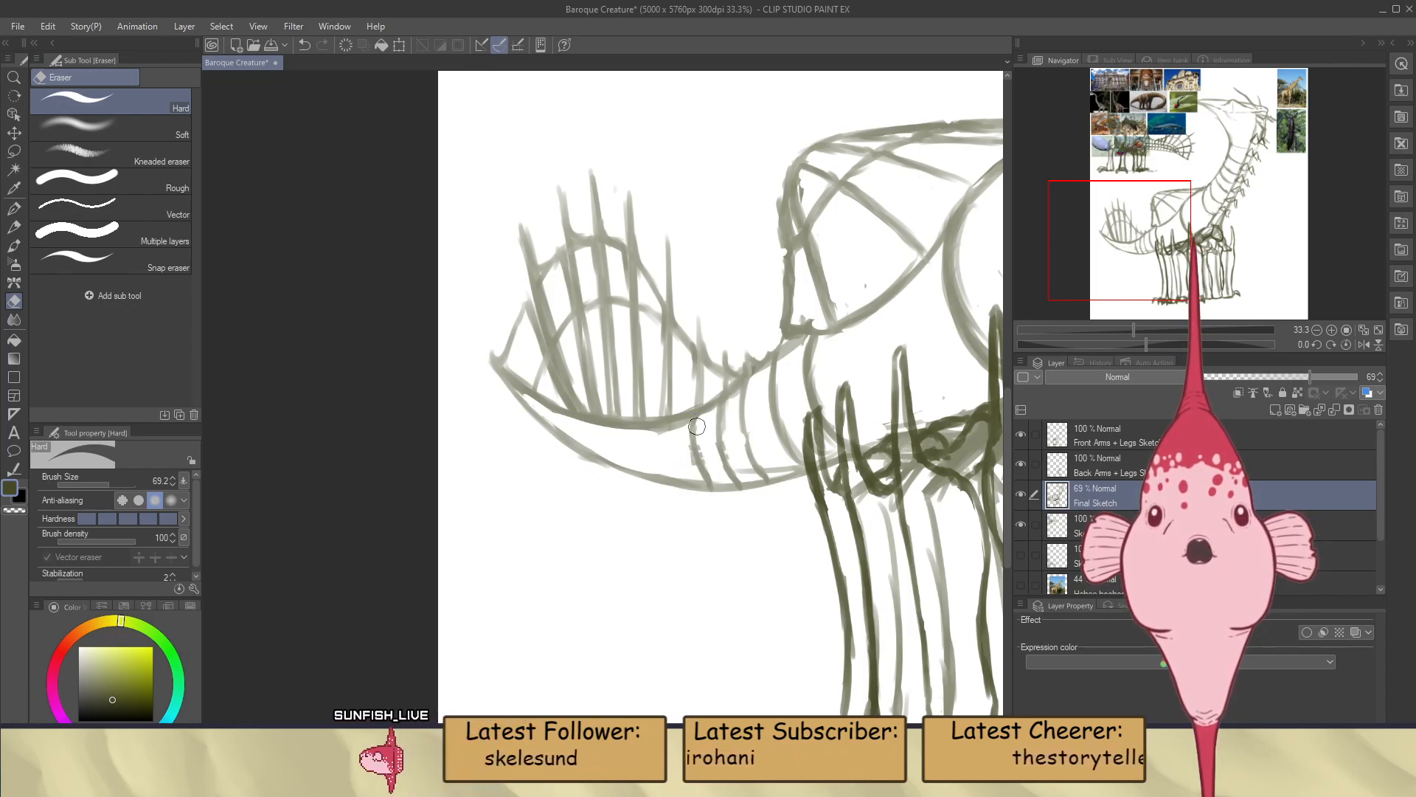
{"action": "key", "text": "b"}
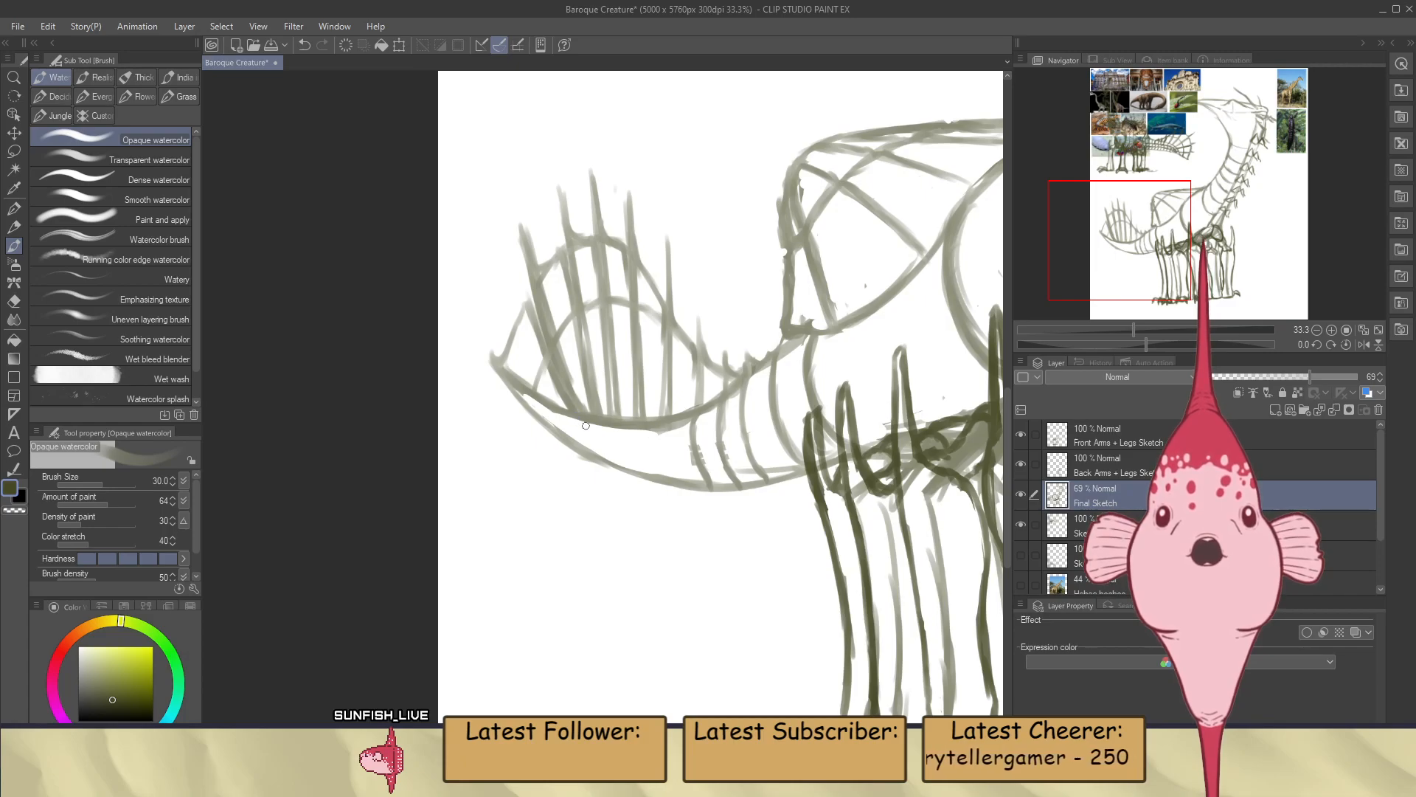
Draw short curved segment lines across the tail's underside below the fin toward the tip, redoing the last one
{"action": "scroll", "coordinate": [713, 313], "scroll_direction": "down", "scroll_amount": 5}
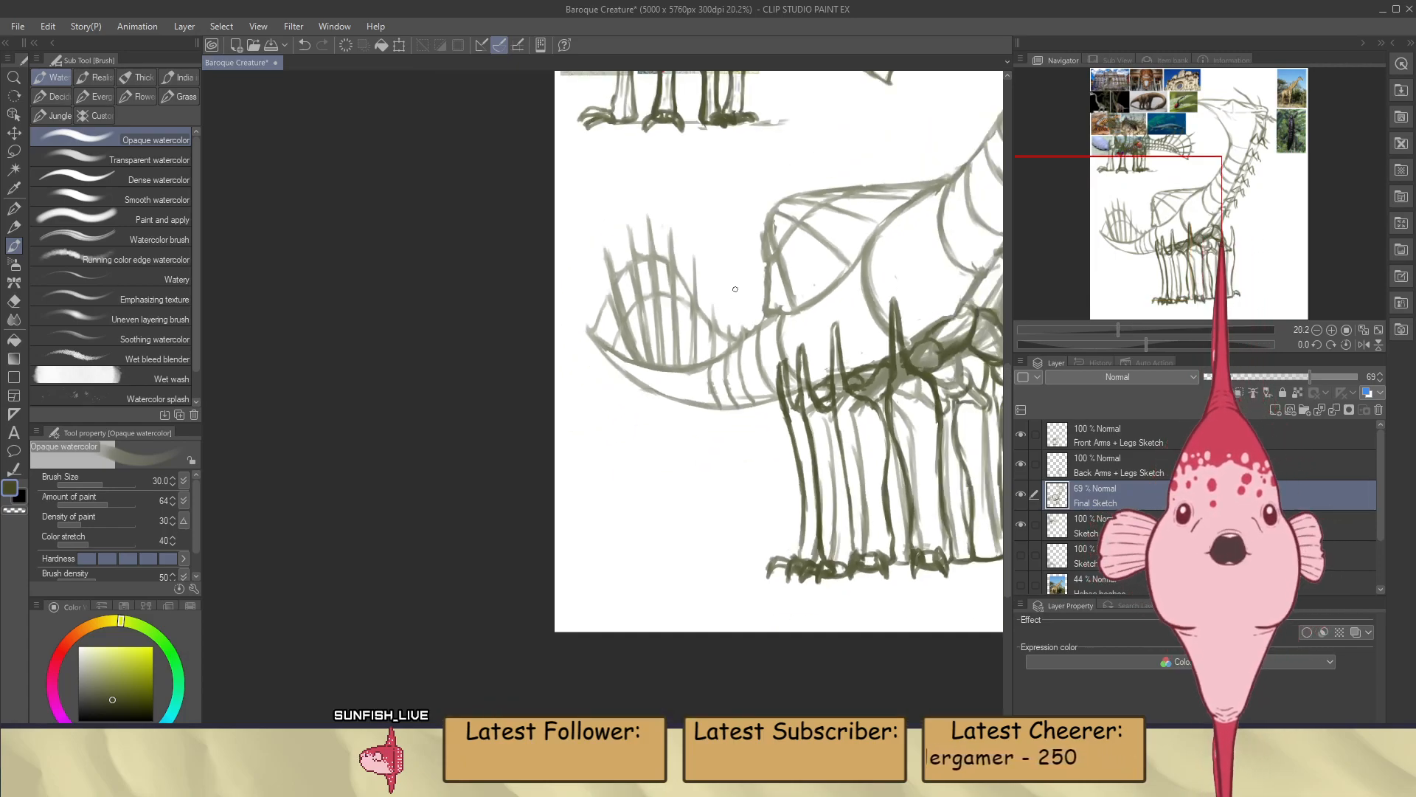
{"action": "scroll", "coordinate": [711, 265], "scroll_direction": "up", "scroll_amount": 5}
{"action": "scroll", "coordinate": [711, 265], "scroll_direction": "up", "scroll_amount": 2}
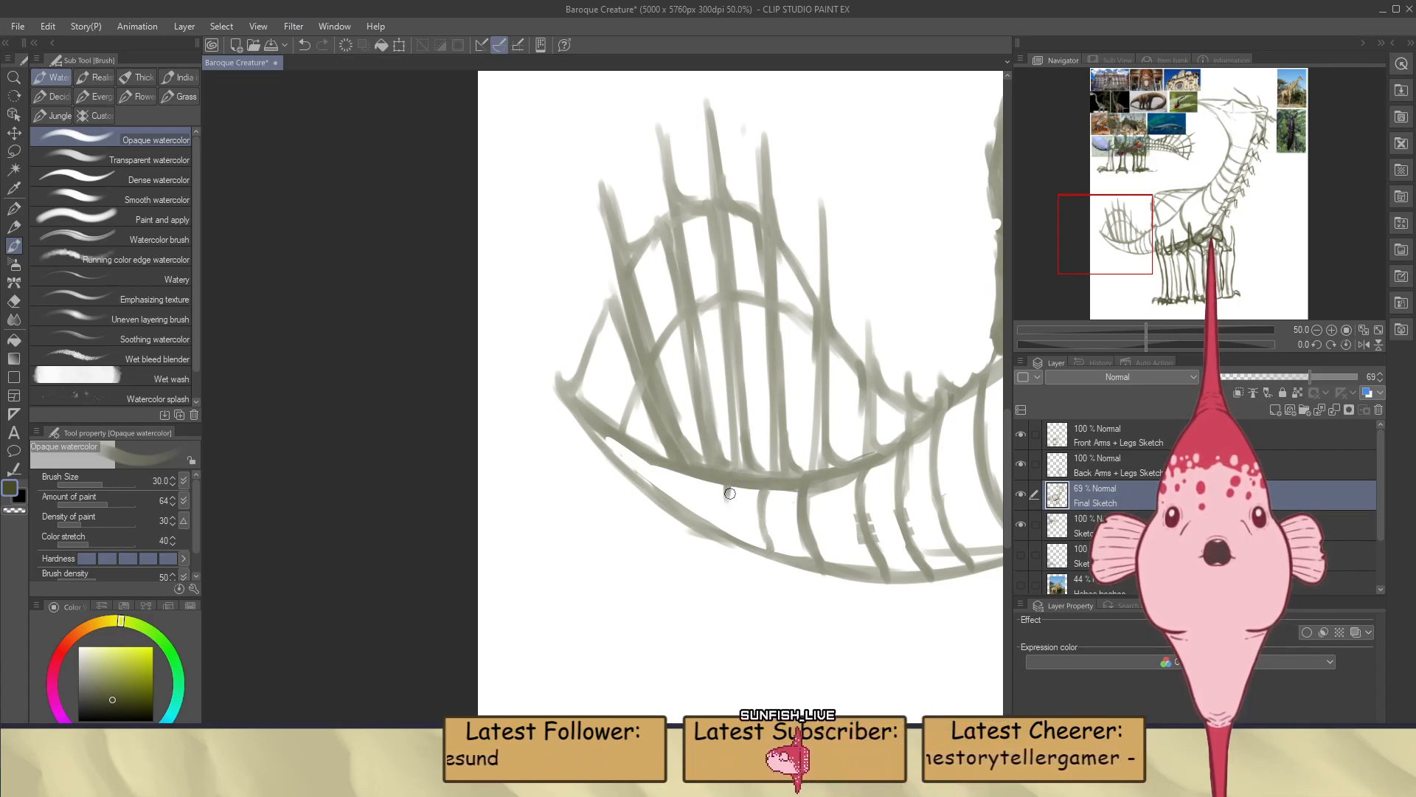
{"action": "left_click_drag", "start_coordinate": [728, 488], "coordinate": [724, 531]}
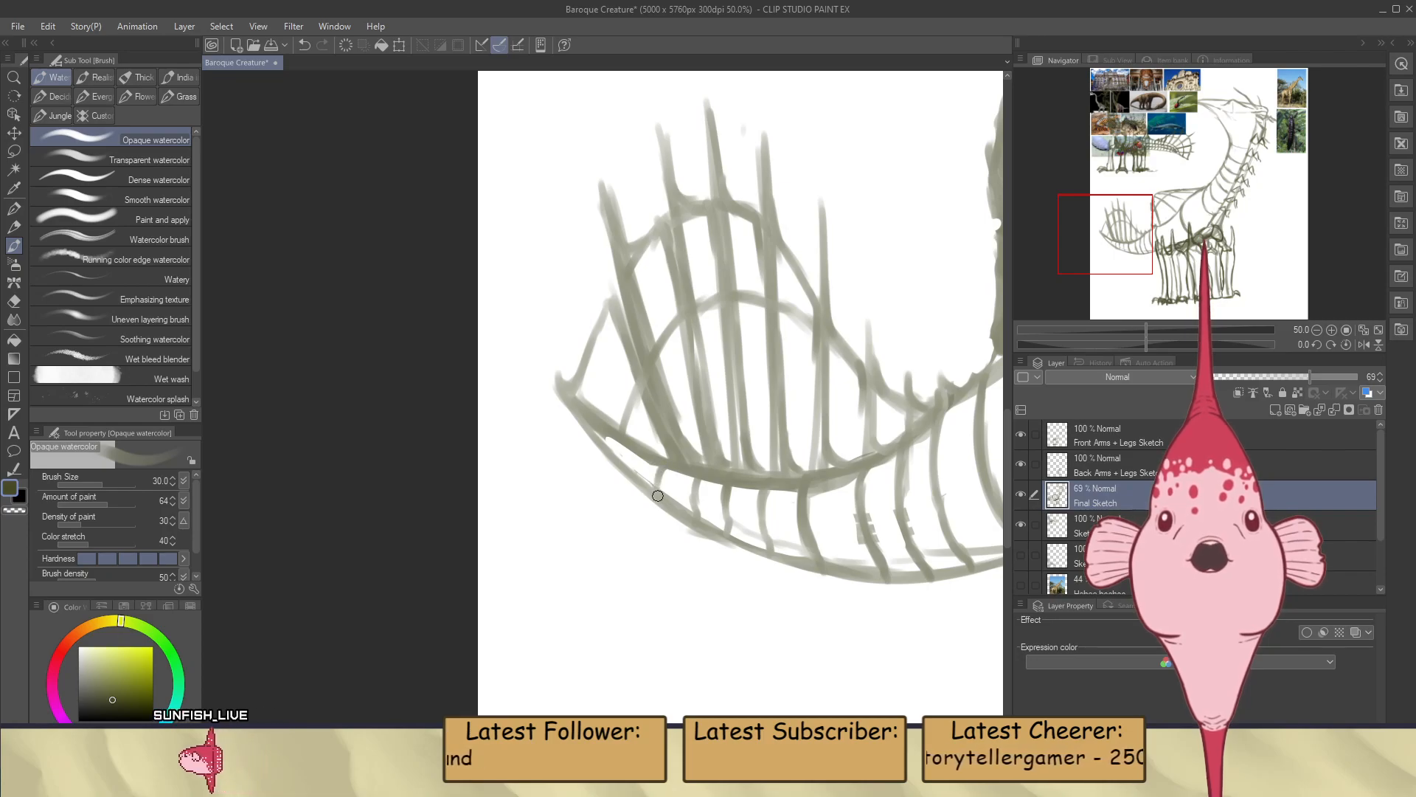
{"action": "key", "text": "ctrl+z"}
{"action": "left_click_drag", "start_coordinate": [663, 468], "coordinate": [670, 500]}
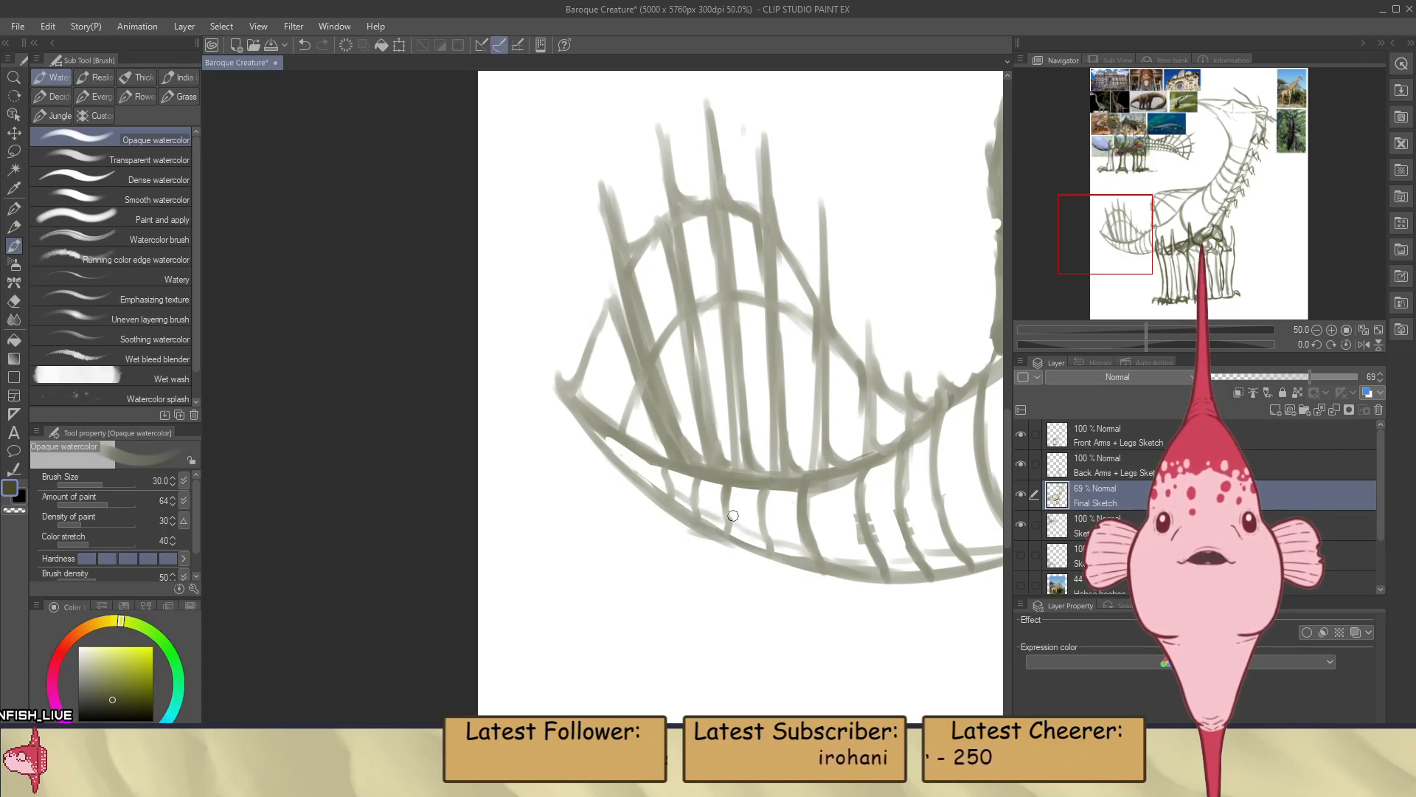
Clean up the stray marks between the segment lines along the tail's lower contour
{"action": "scroll", "coordinate": [728, 514], "scroll_direction": "down", "scroll_amount": 3}
{"action": "scroll", "coordinate": [830, 547], "scroll_direction": "up", "scroll_amount": 3}
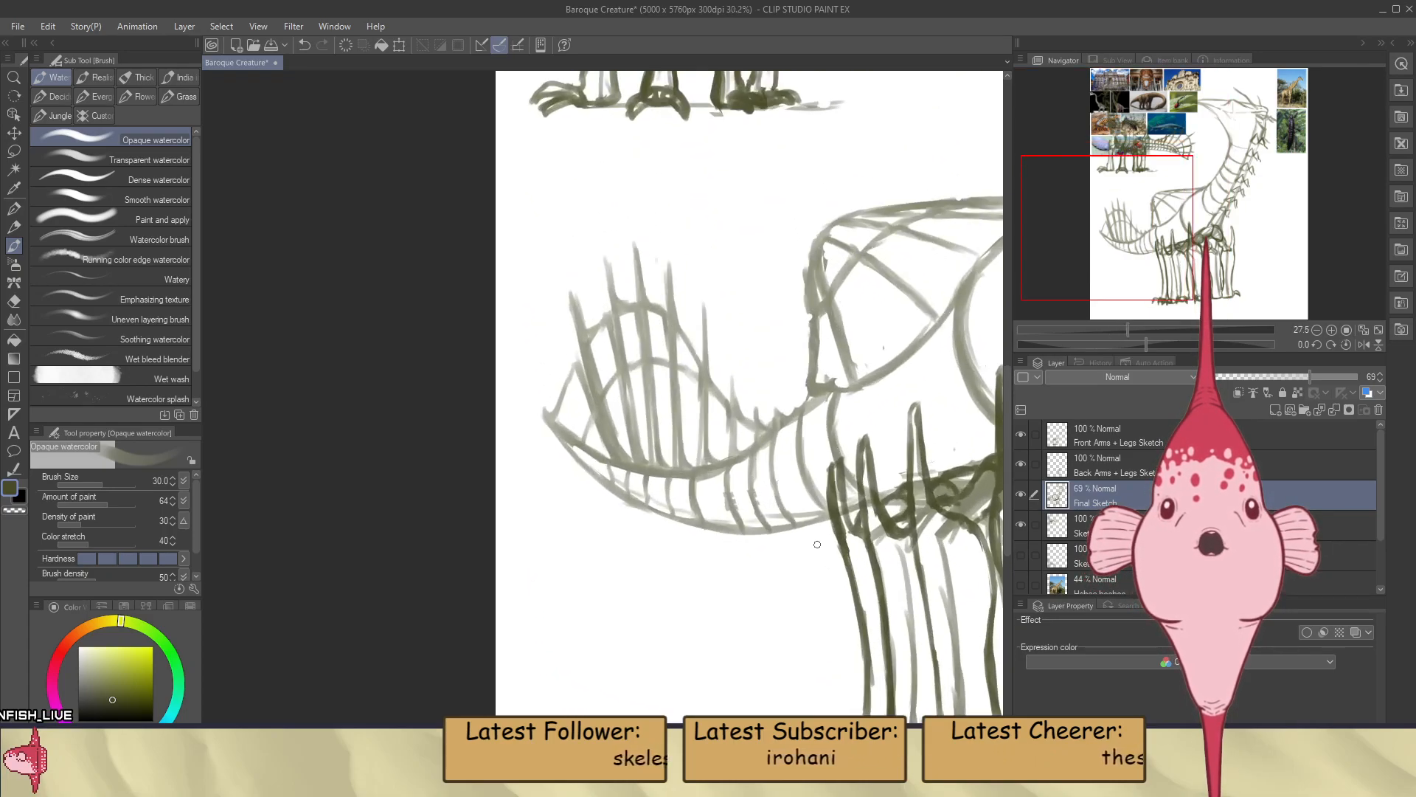
{"action": "key", "text": "e"}
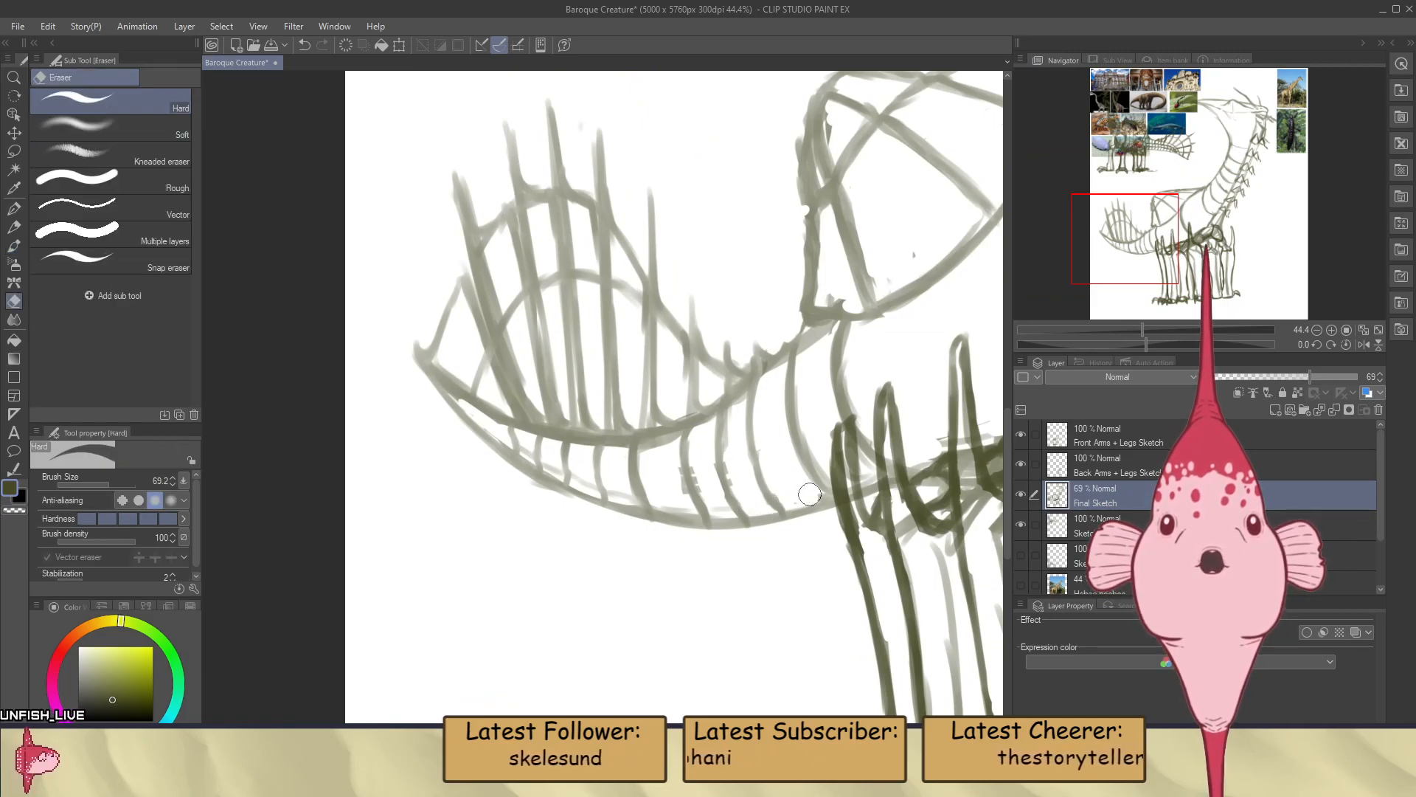
{"action": "key", "text": "b"}
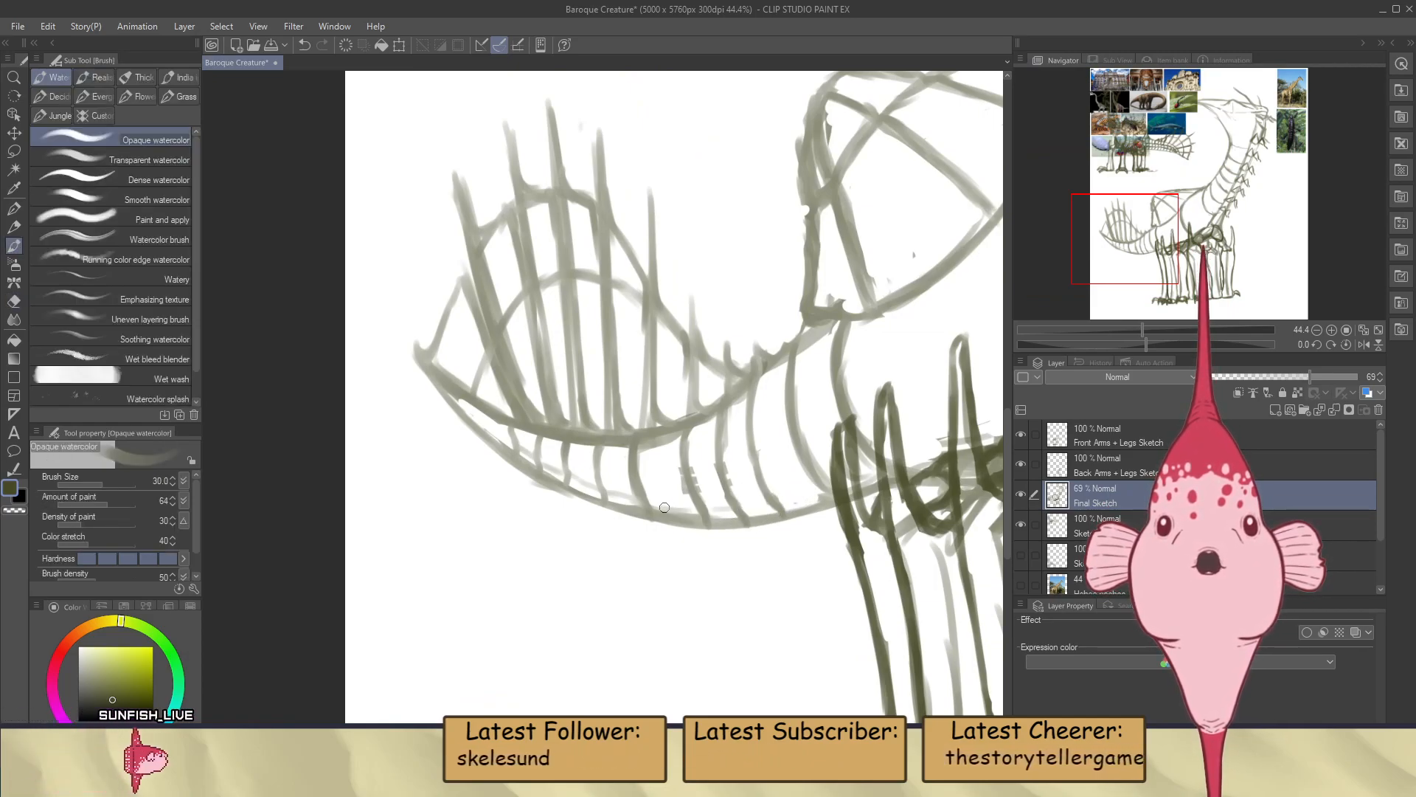
{"action": "key", "text": "e"}
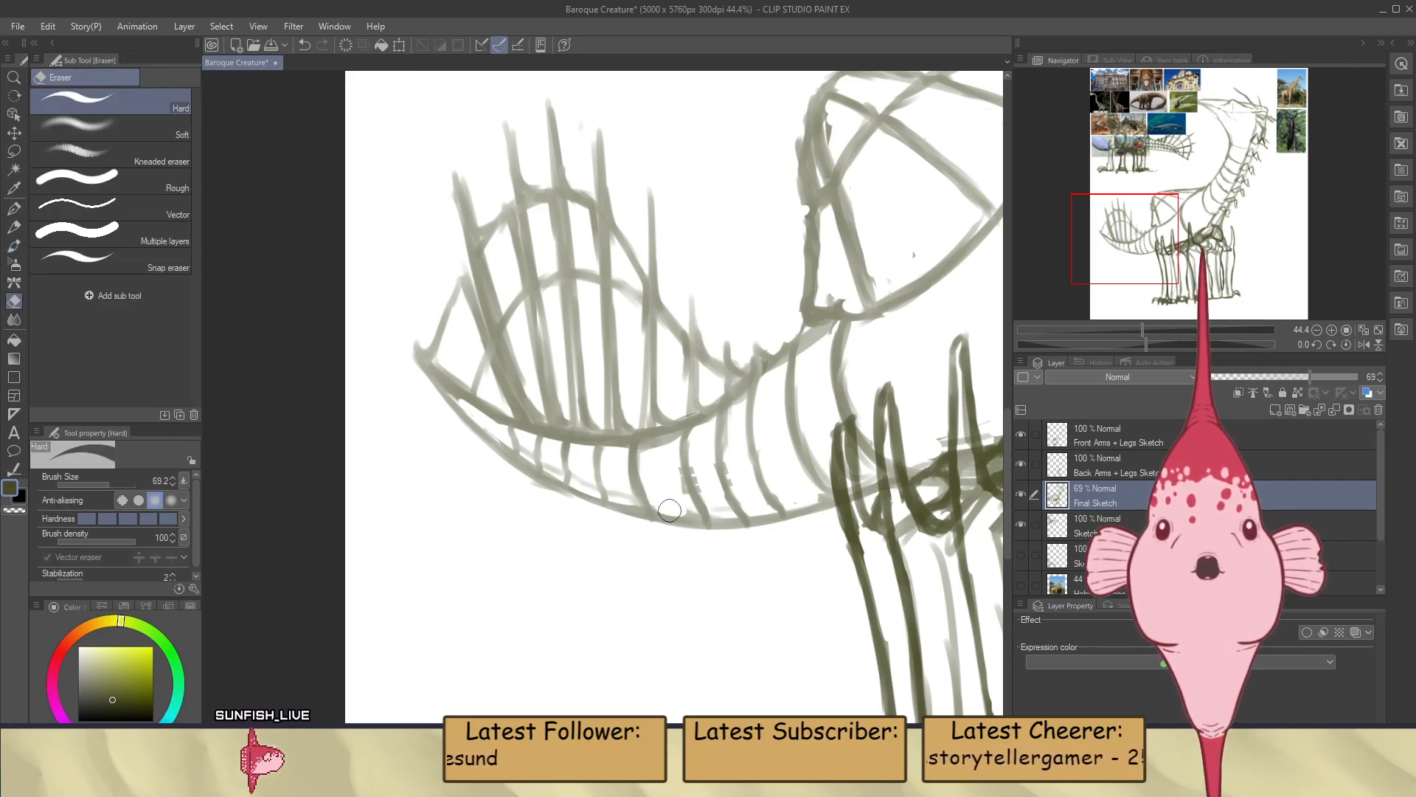
{"action": "key", "text": "b"}
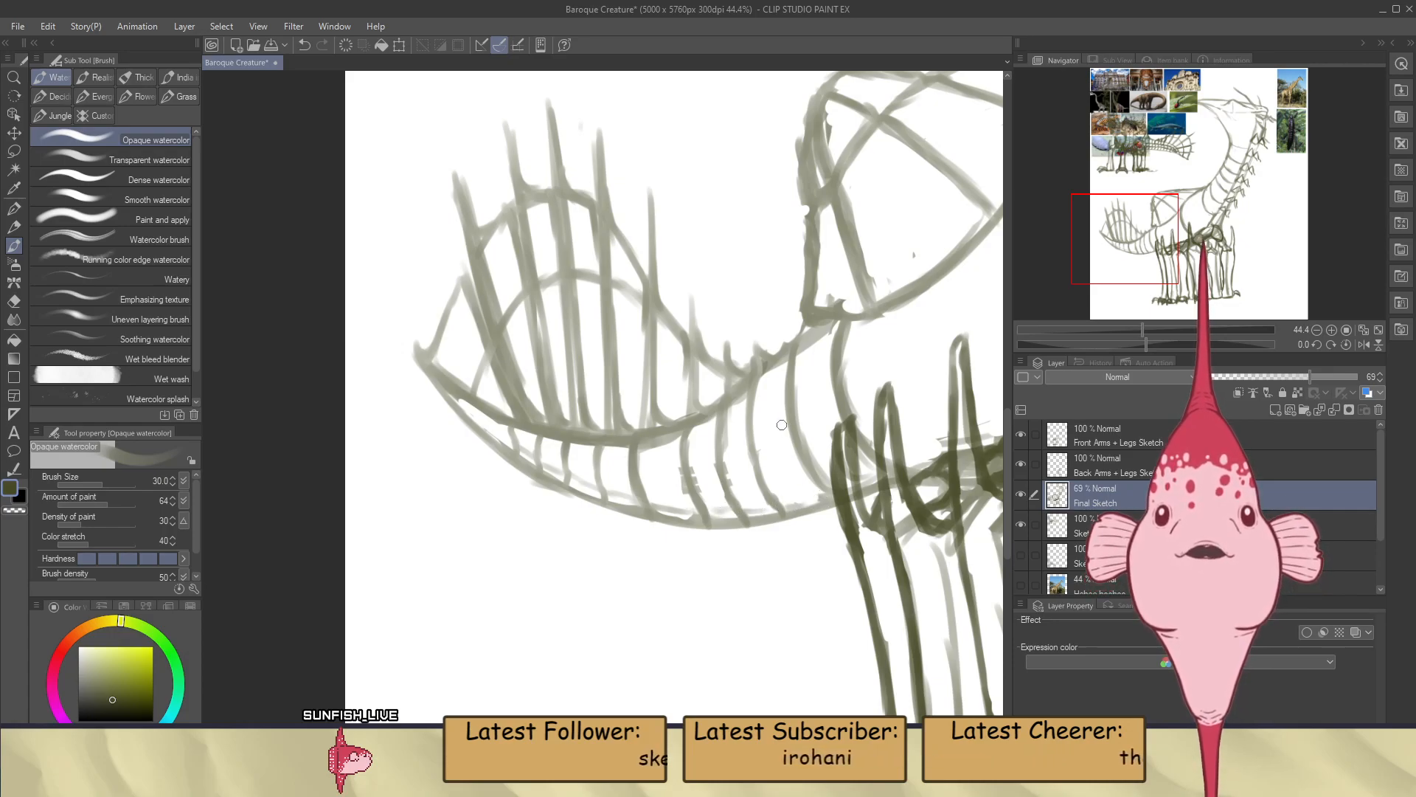
Touch up the short lines below the fin near the tail tip and save the drawing
{"action": "scroll", "coordinate": [784, 425], "scroll_direction": "down", "scroll_amount": 1}
{"action": "scroll", "coordinate": [553, 409], "scroll_direction": "up", "scroll_amount": 2}
{"action": "left_click_drag", "start_coordinate": [629, 356], "coordinate": [614, 374]}
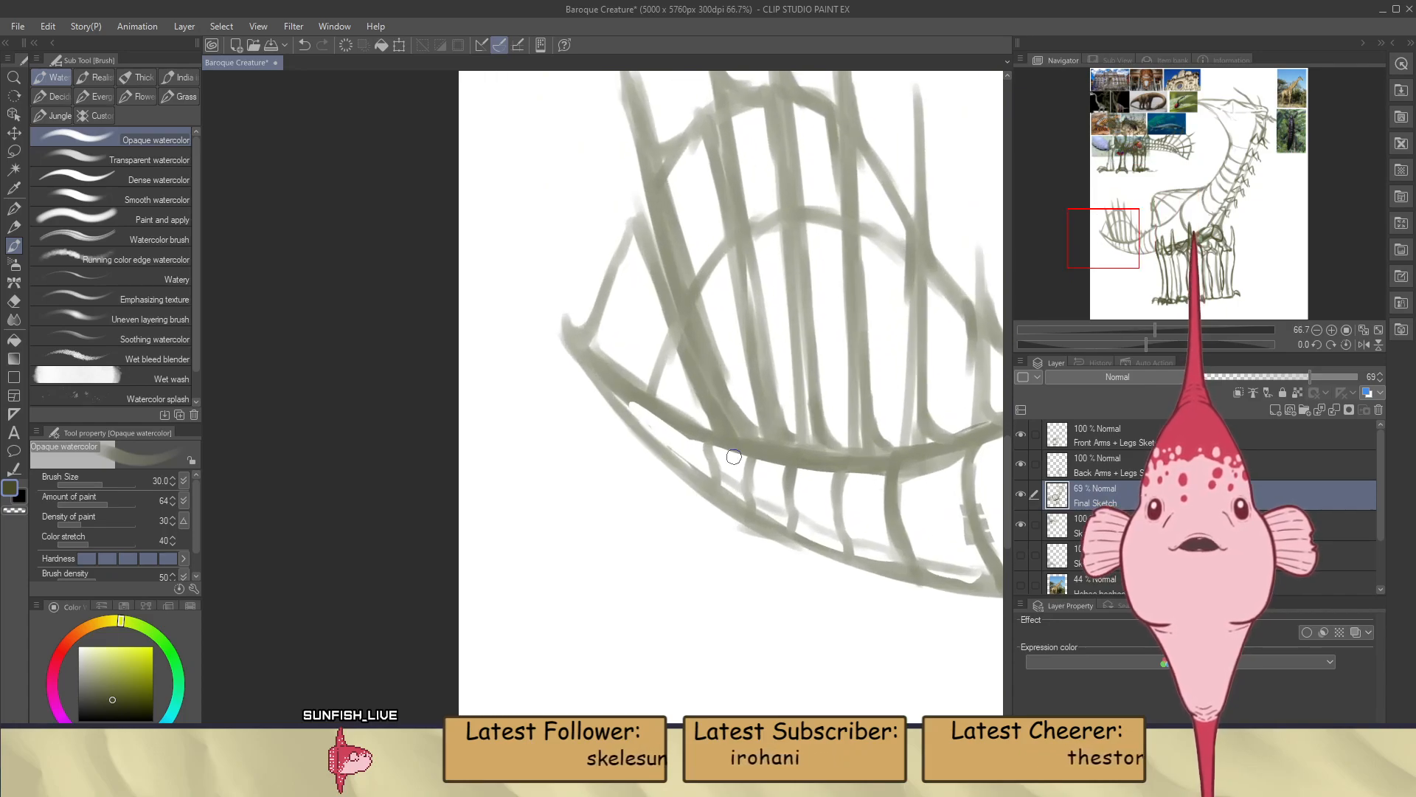
{"action": "left_click_drag", "start_coordinate": [645, 417], "coordinate": [678, 442]}
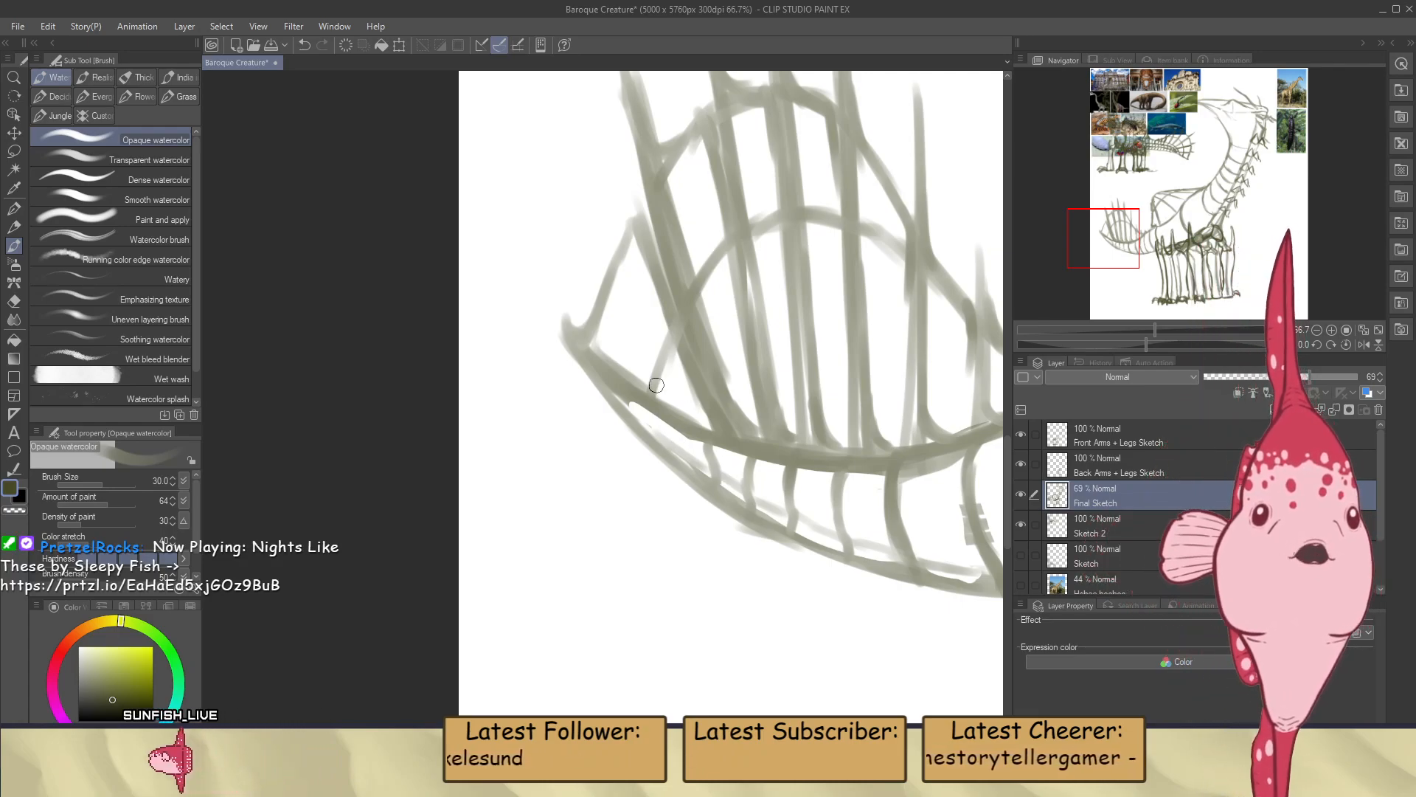
{"action": "scroll", "coordinate": [605, 452], "scroll_direction": "down", "scroll_amount": 4}
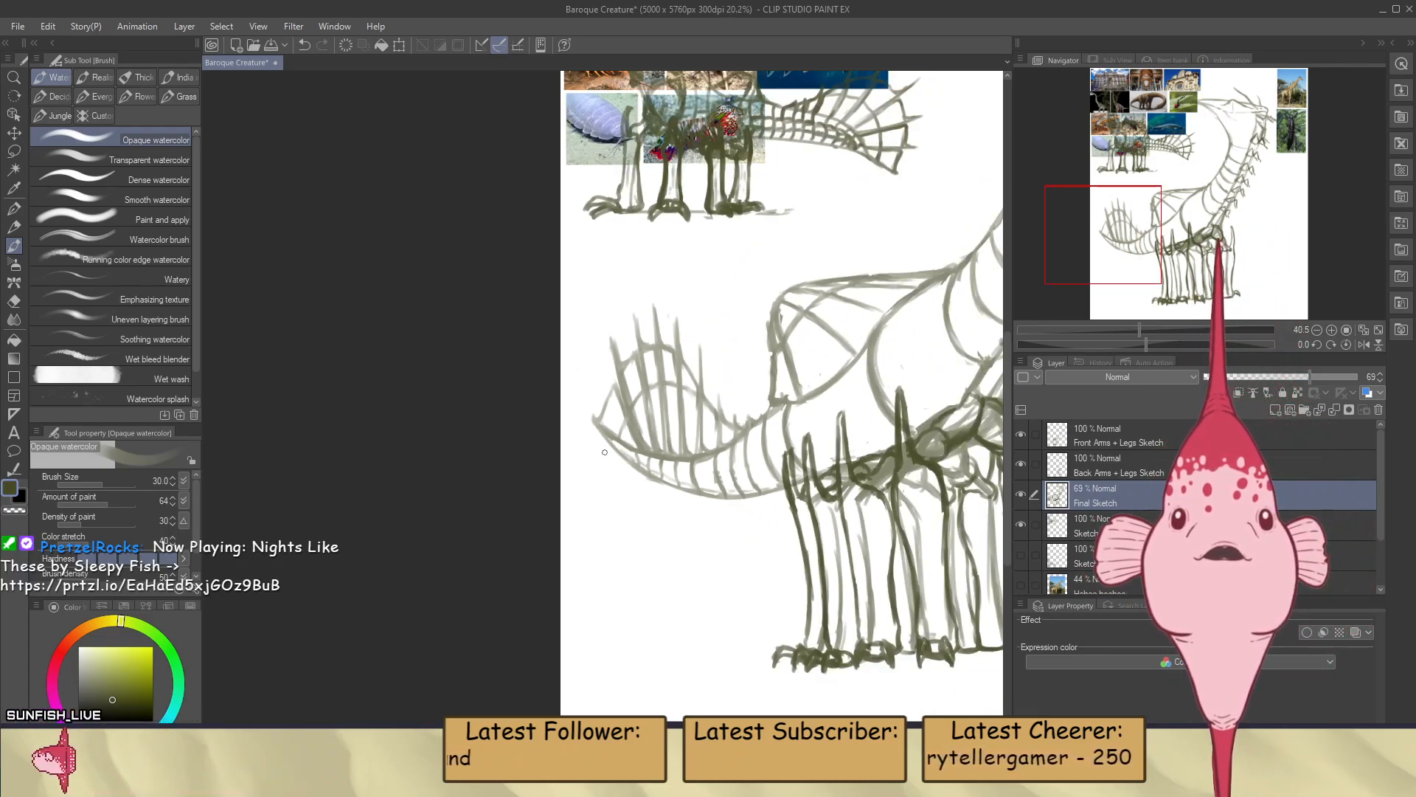
{"action": "scroll", "coordinate": [605, 452], "scroll_direction": "down", "scroll_amount": 3}
{"action": "scroll", "coordinate": [796, 419], "scroll_direction": "up", "scroll_amount": 2}
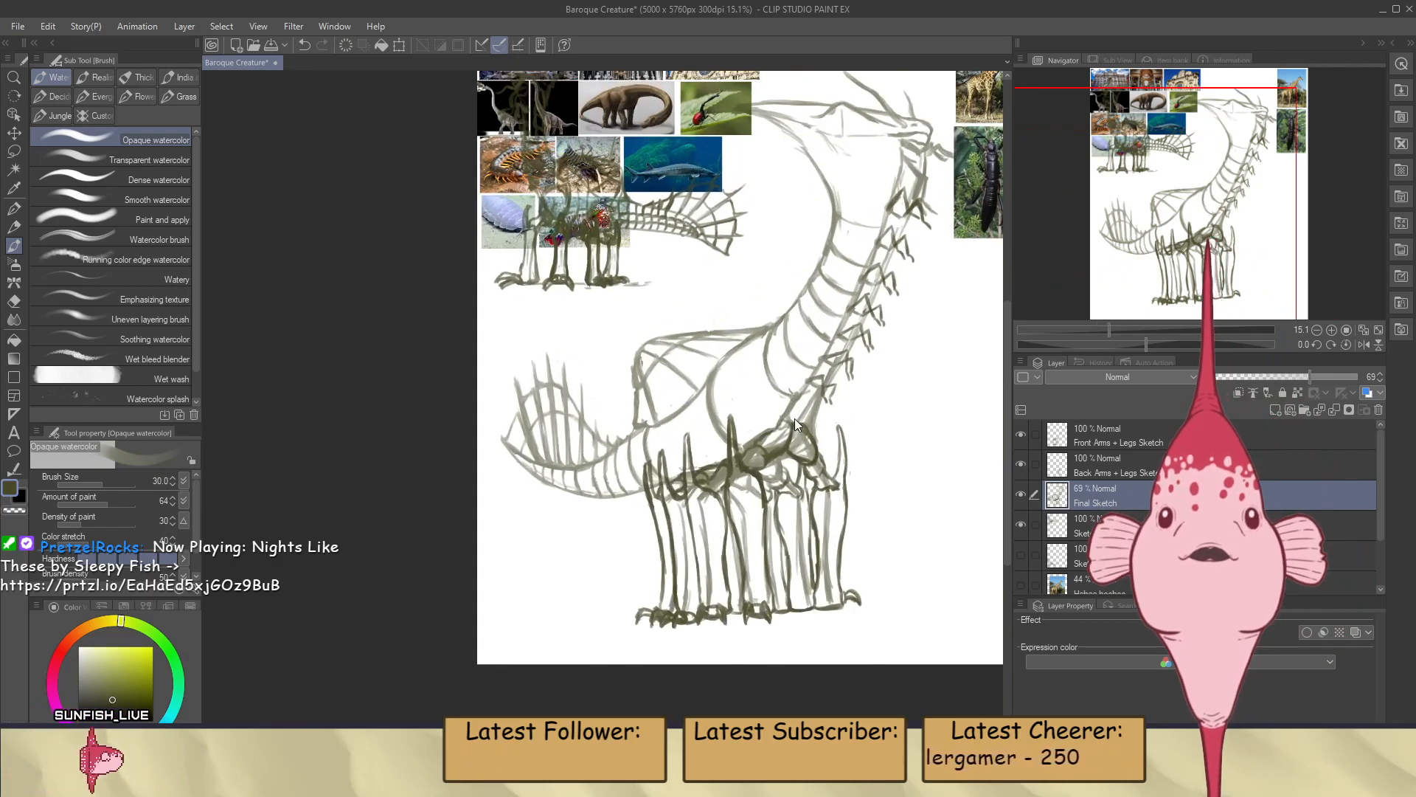
{"action": "key", "text": "ctrl+s"}
Examine the large creature's segmented tail and neck against the whole composition and the reference photos
{"action": "scroll", "coordinate": [561, 465], "scroll_direction": "up", "scroll_amount": 4}
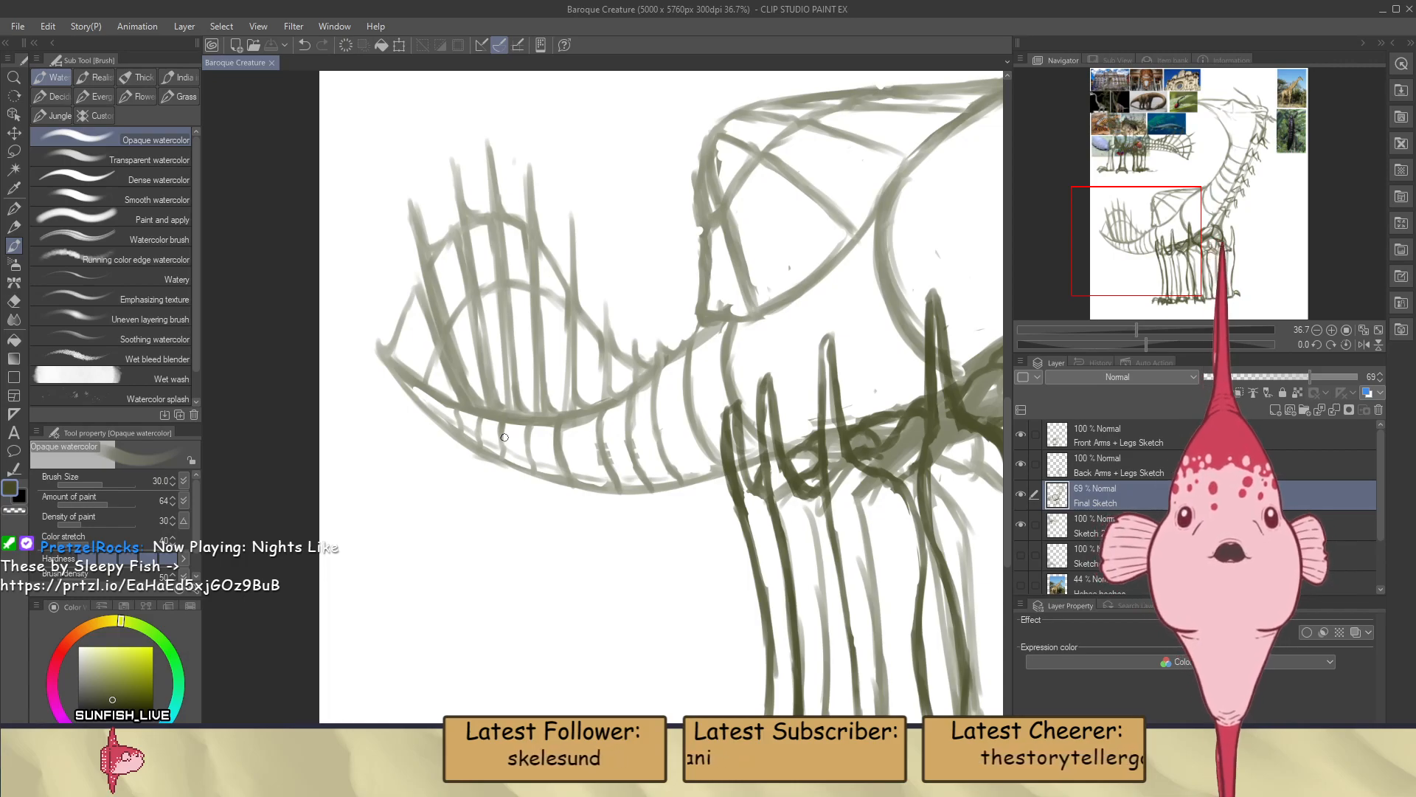
{"action": "scroll", "coordinate": [505, 438], "scroll_direction": "down", "scroll_amount": 5}
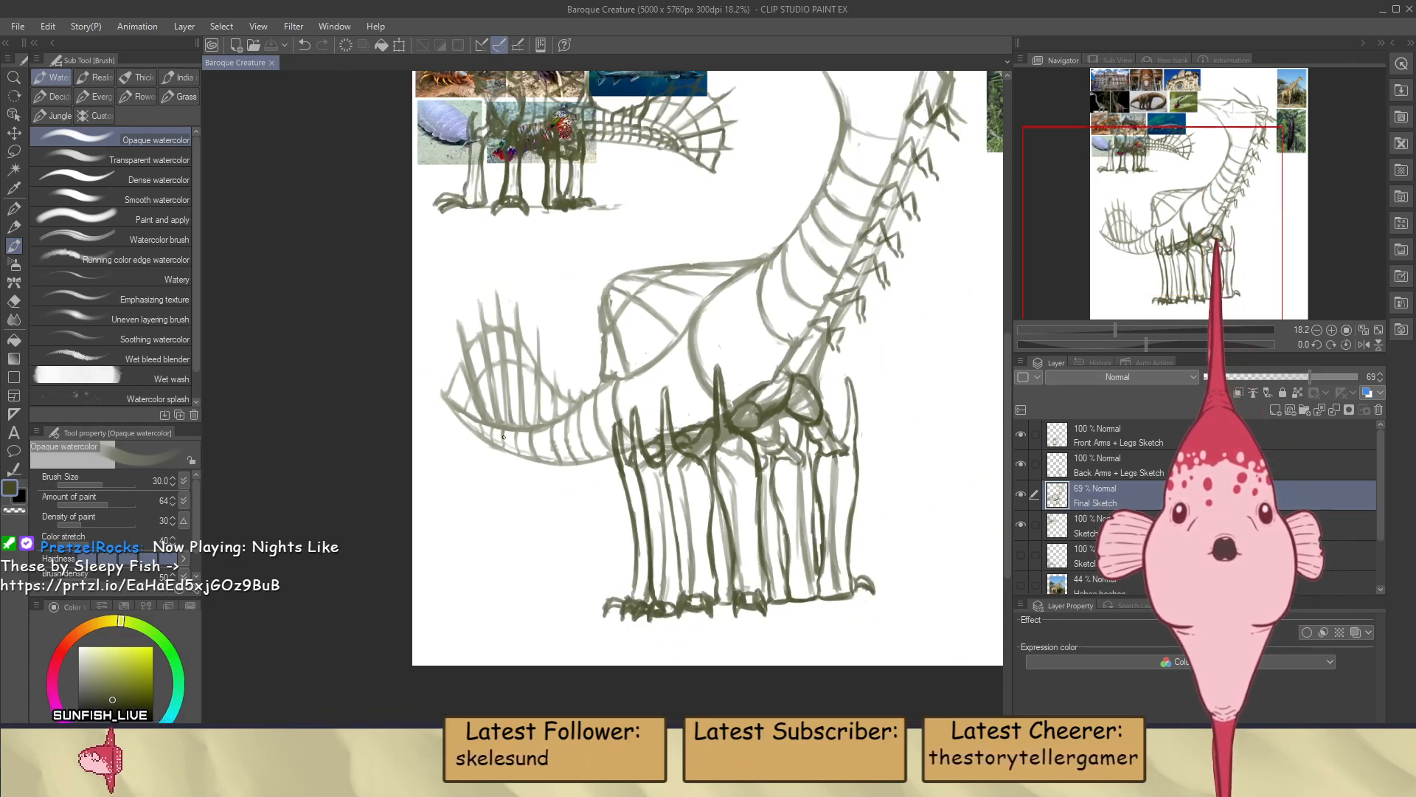
{"action": "scroll", "coordinate": [511, 514], "scroll_direction": "down", "scroll_amount": 1}
{"action": "scroll", "coordinate": [786, 218], "scroll_direction": "up", "scroll_amount": 4}
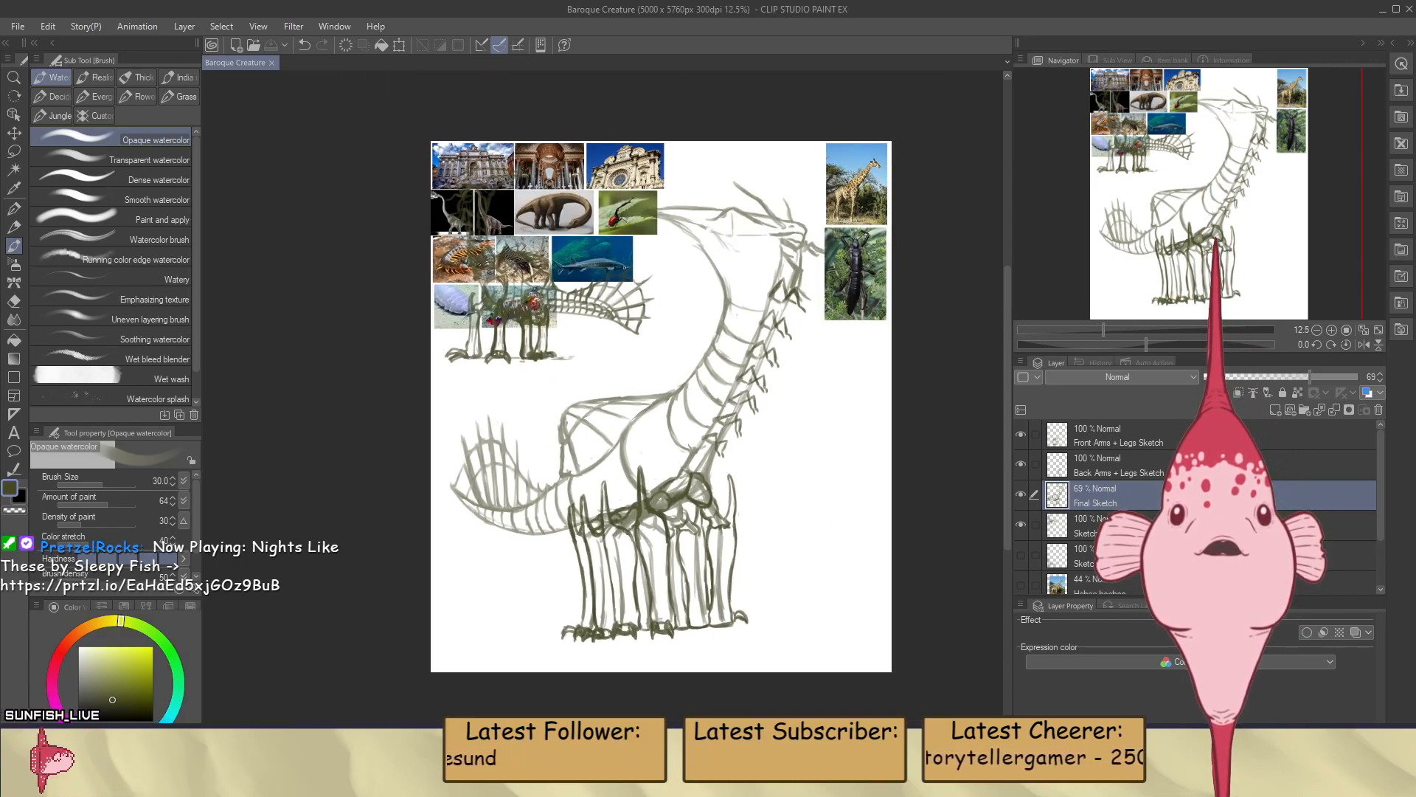
{"action": "scroll", "coordinate": [787, 218], "scroll_direction": "up", "scroll_amount": 1}
{"action": "scroll", "coordinate": [787, 218], "scroll_direction": "down", "scroll_amount": 2}
{"action": "scroll", "coordinate": [787, 217], "scroll_direction": "up", "scroll_amount": 2}
{"action": "scroll", "coordinate": [815, 242], "scroll_direction": "down", "scroll_amount": 2}
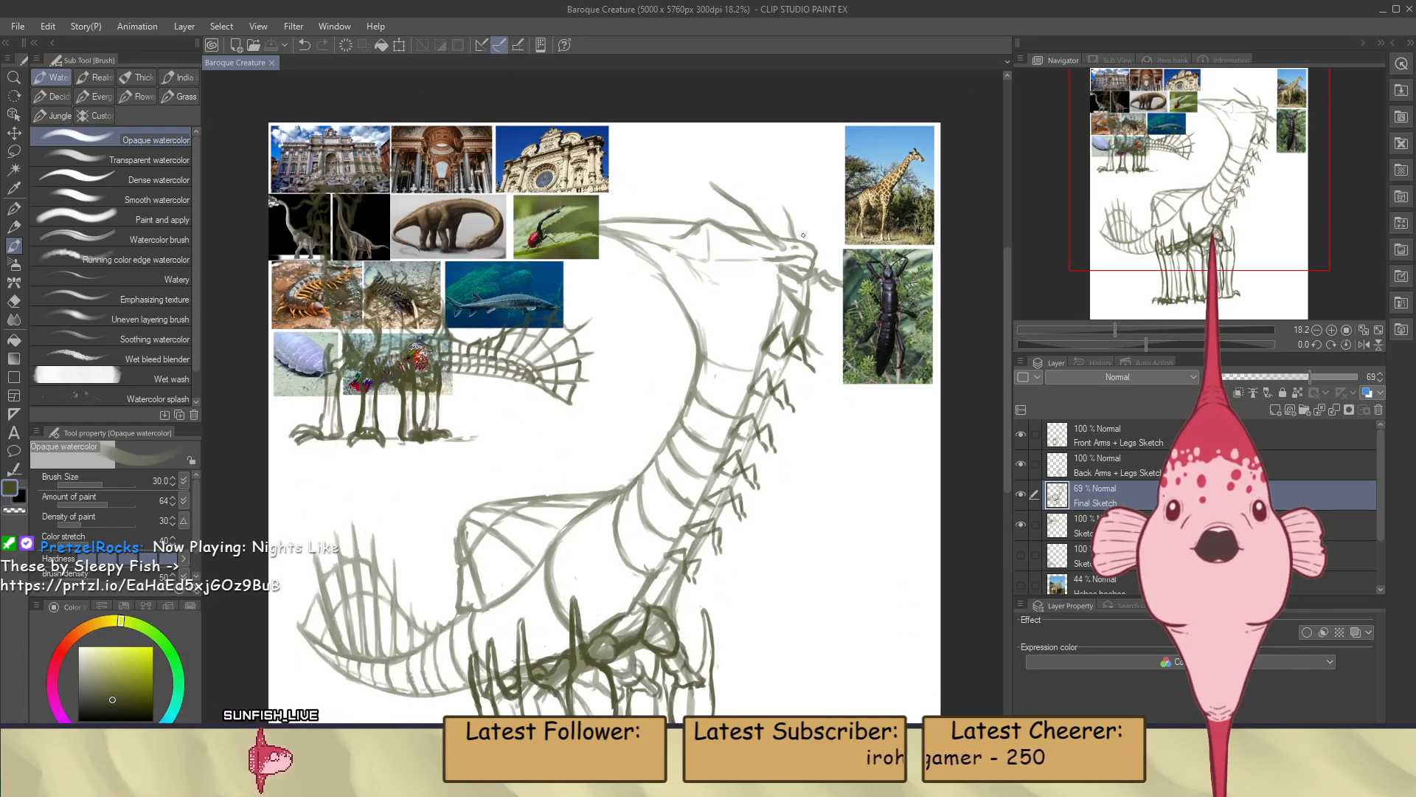
{"action": "scroll", "coordinate": [813, 232], "scroll_direction": "down", "scroll_amount": 2}
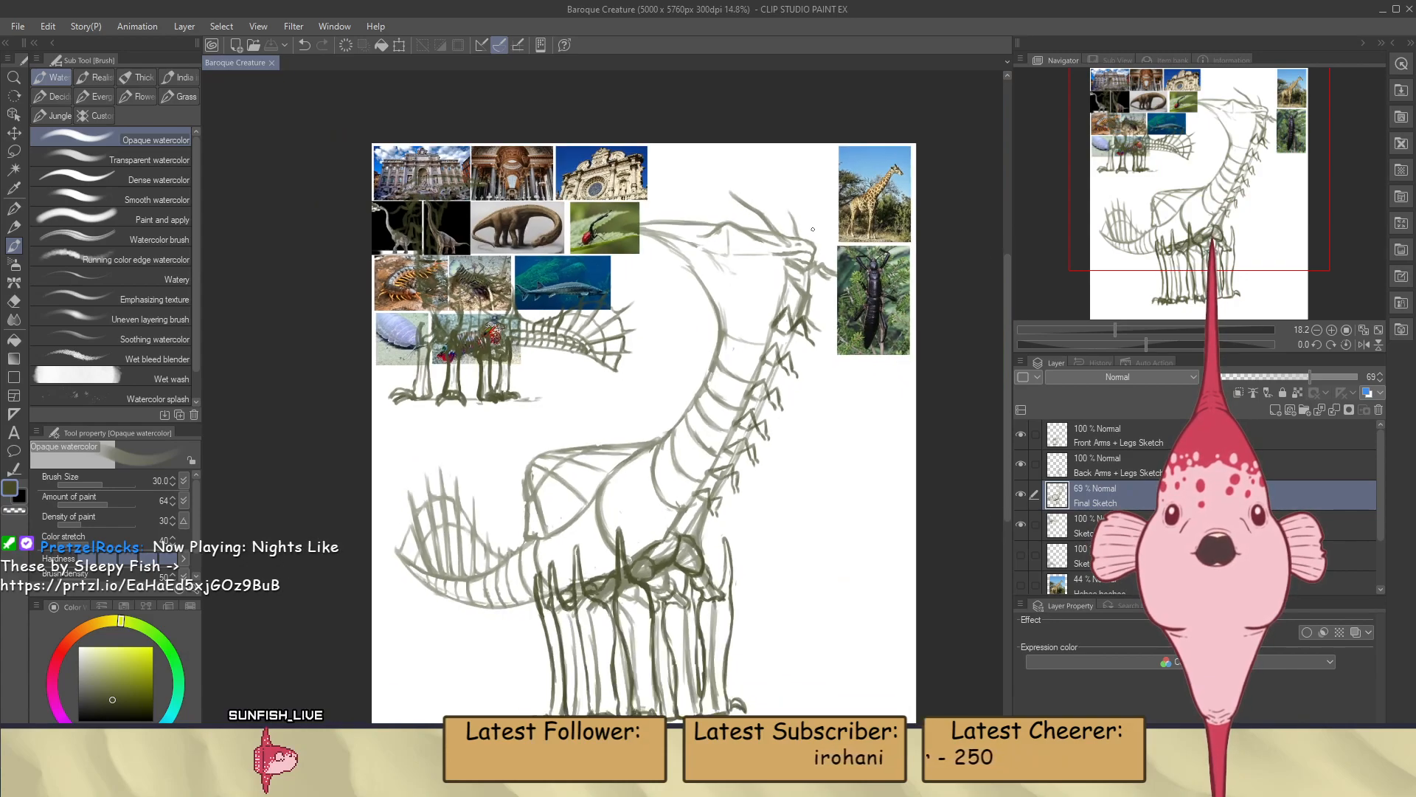
{"action": "scroll", "coordinate": [591, 464], "scroll_direction": "up", "scroll_amount": 2}
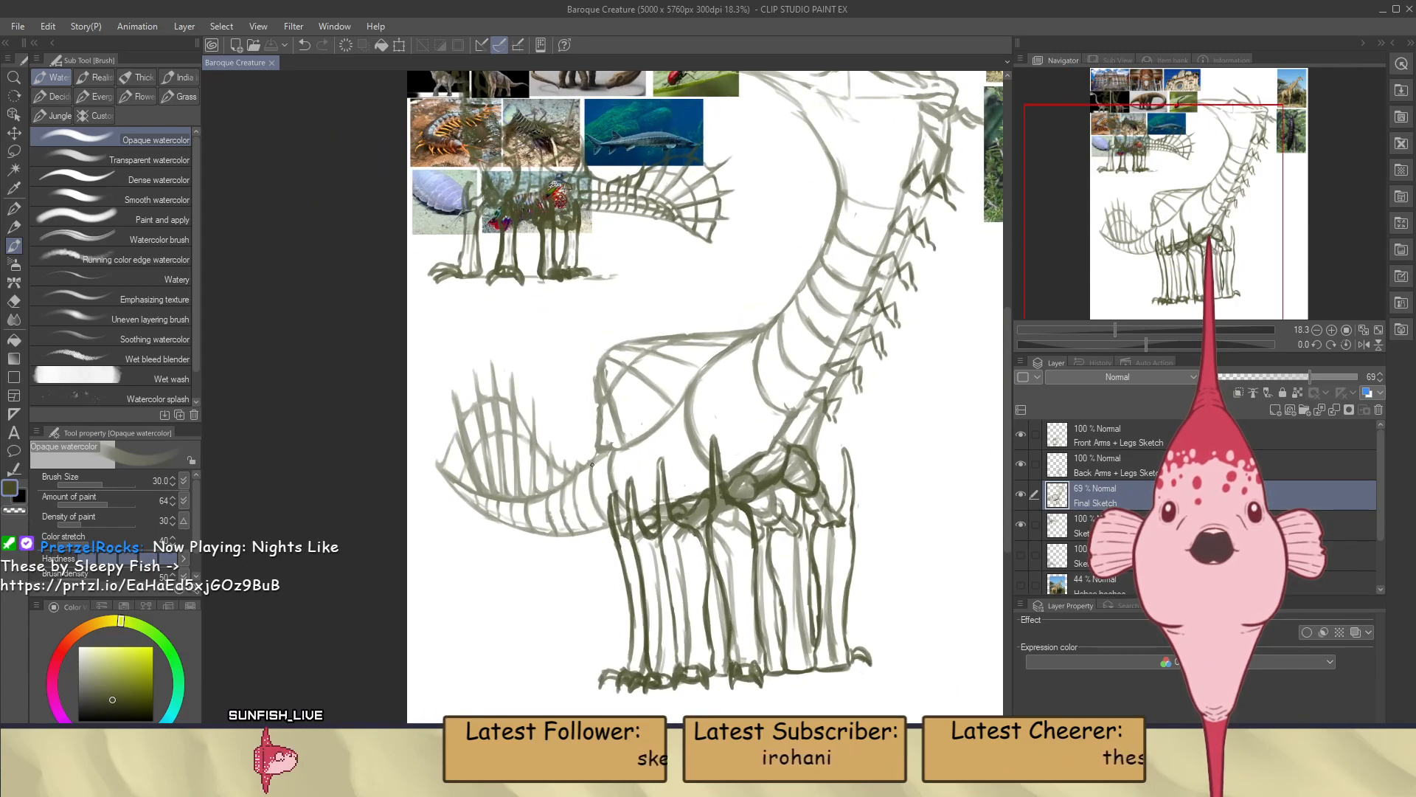
Erase two short gaps through the tail's upper contour at the base of the fin spines nearest the tip
{"action": "scroll", "coordinate": [554, 490], "scroll_direction": "up", "scroll_amount": 4}
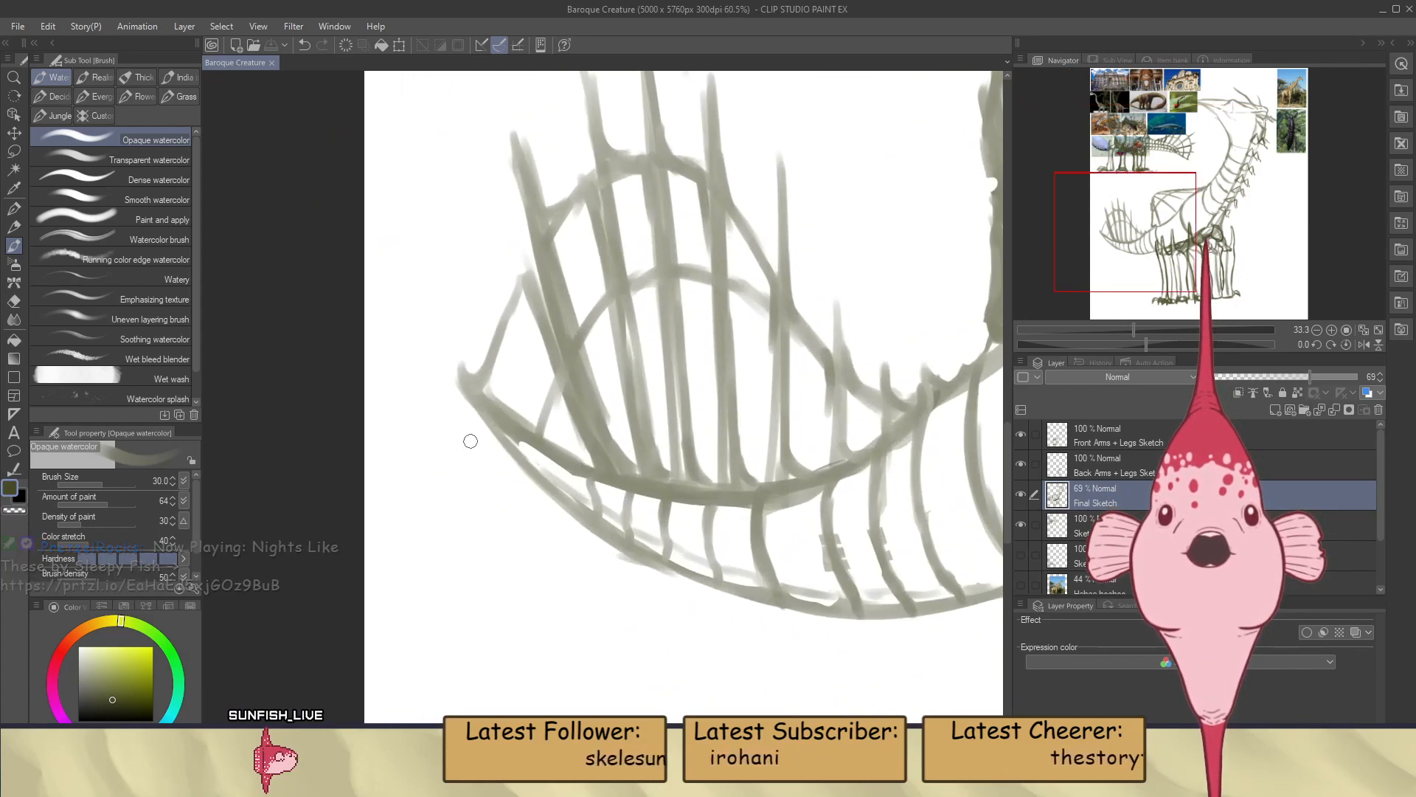
{"action": "key", "text": "e"}
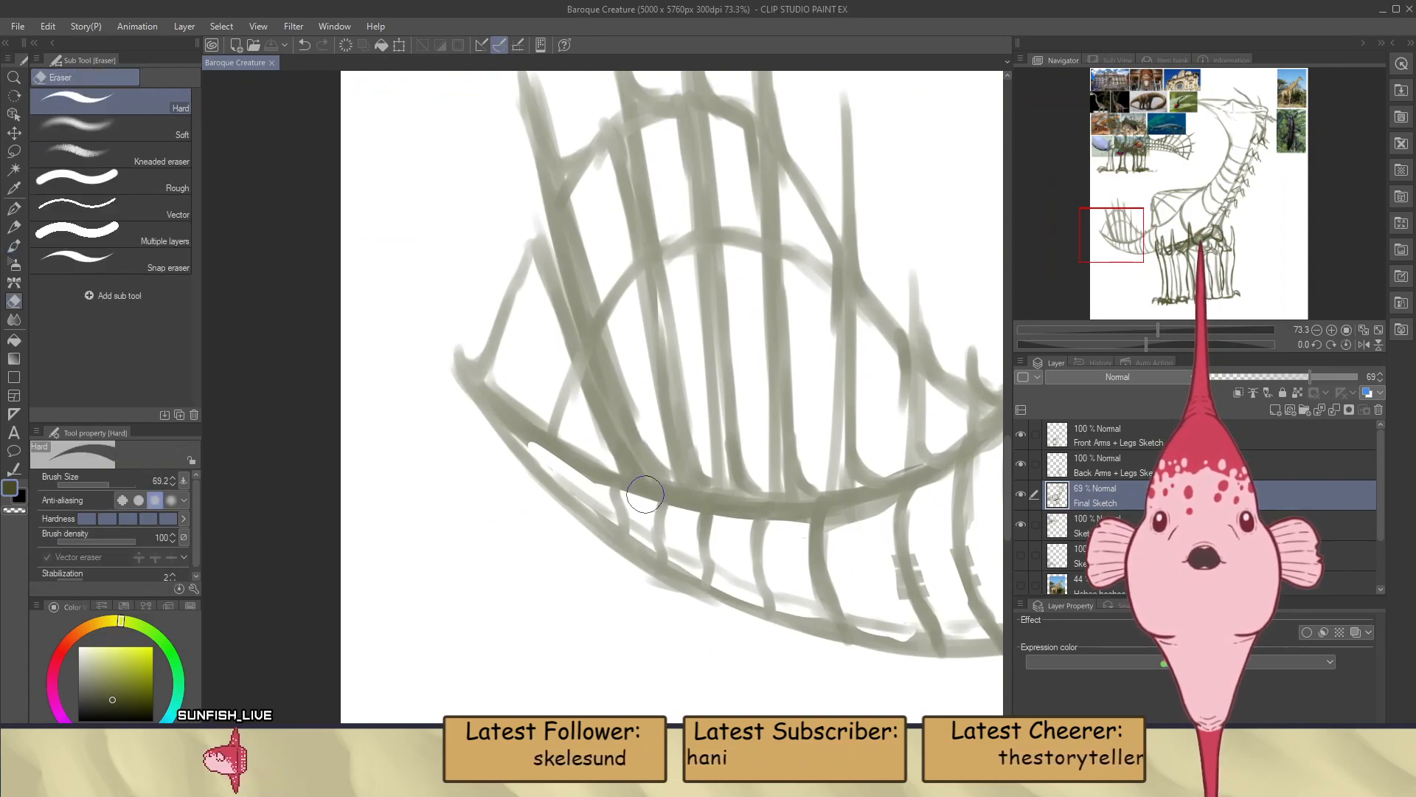
{"action": "mouse_move", "coordinate": [633, 458]}
{"action": "left_mouse_down"}
{"action": "mouse_move", "coordinate": [640, 489]}
{"action": "mouse_move", "coordinate": [691, 489]}
{"action": "mouse_move", "coordinate": [692, 505]}
{"action": "mouse_move", "coordinate": [687, 493]}
{"action": "left_mouse_up"}
{"action": "key", "text": "b"}
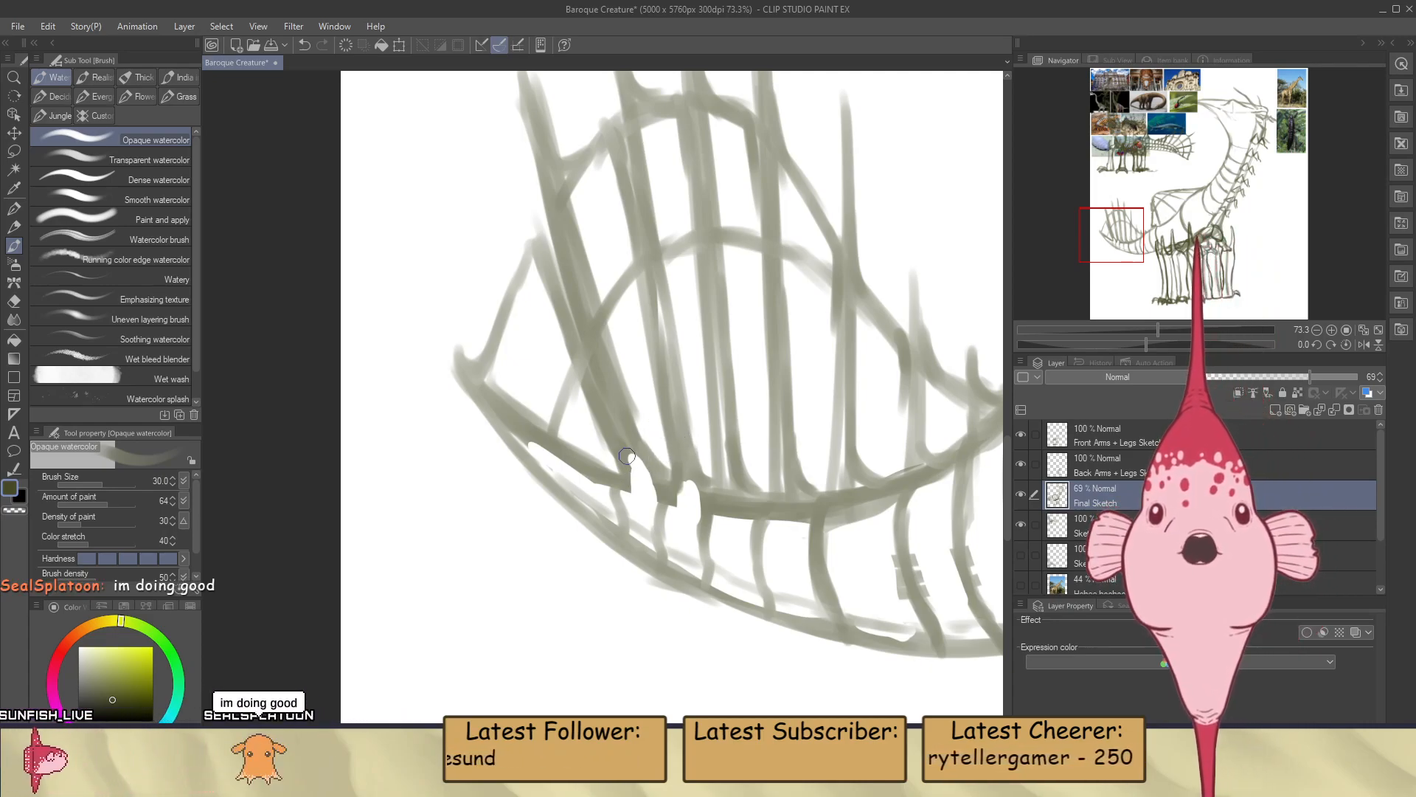
{"action": "scroll", "coordinate": [654, 386], "scroll_direction": "down", "scroll_amount": 5}
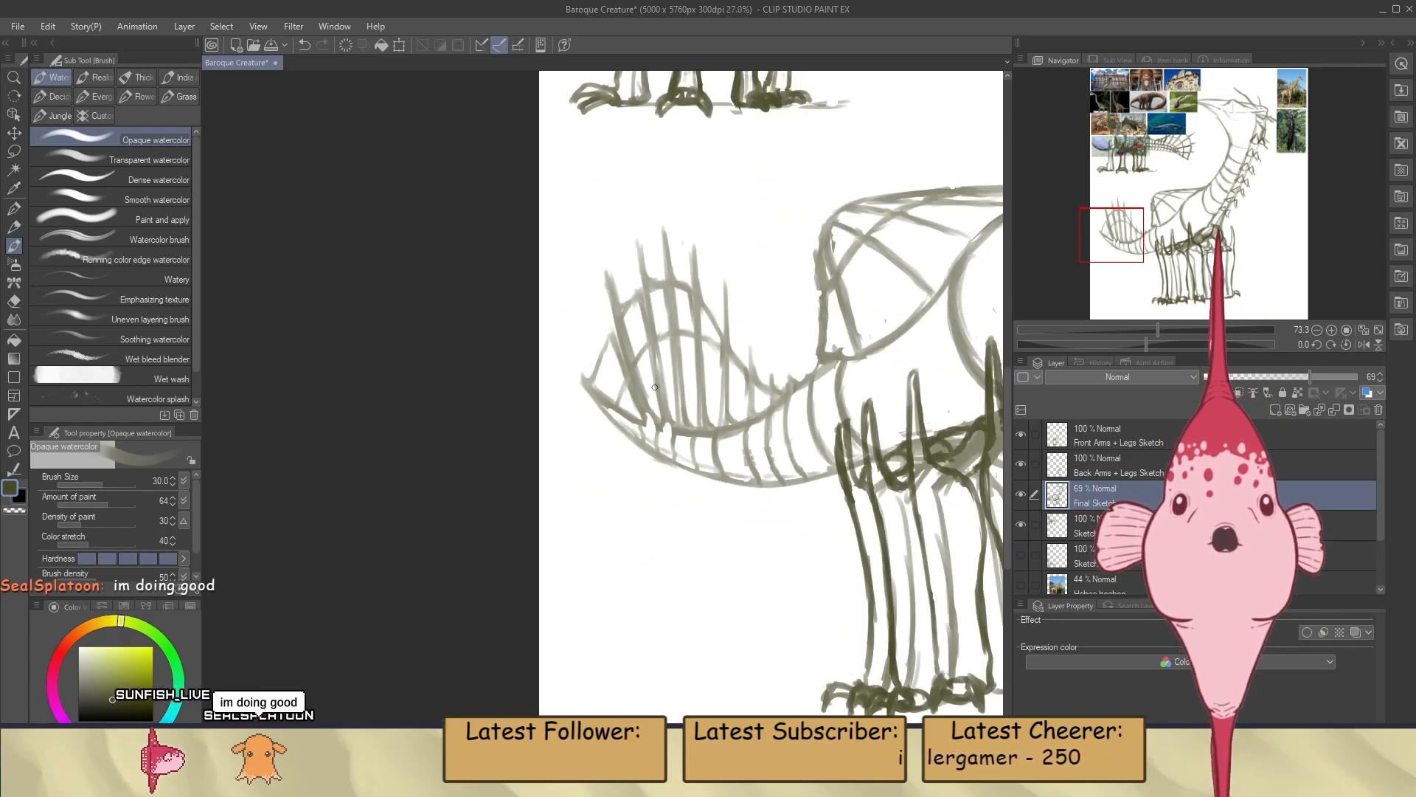
{"action": "scroll", "coordinate": [654, 386], "scroll_direction": "down", "scroll_amount": 5}
{"action": "scroll", "coordinate": [842, 334], "scroll_direction": "up", "scroll_amount": 2}
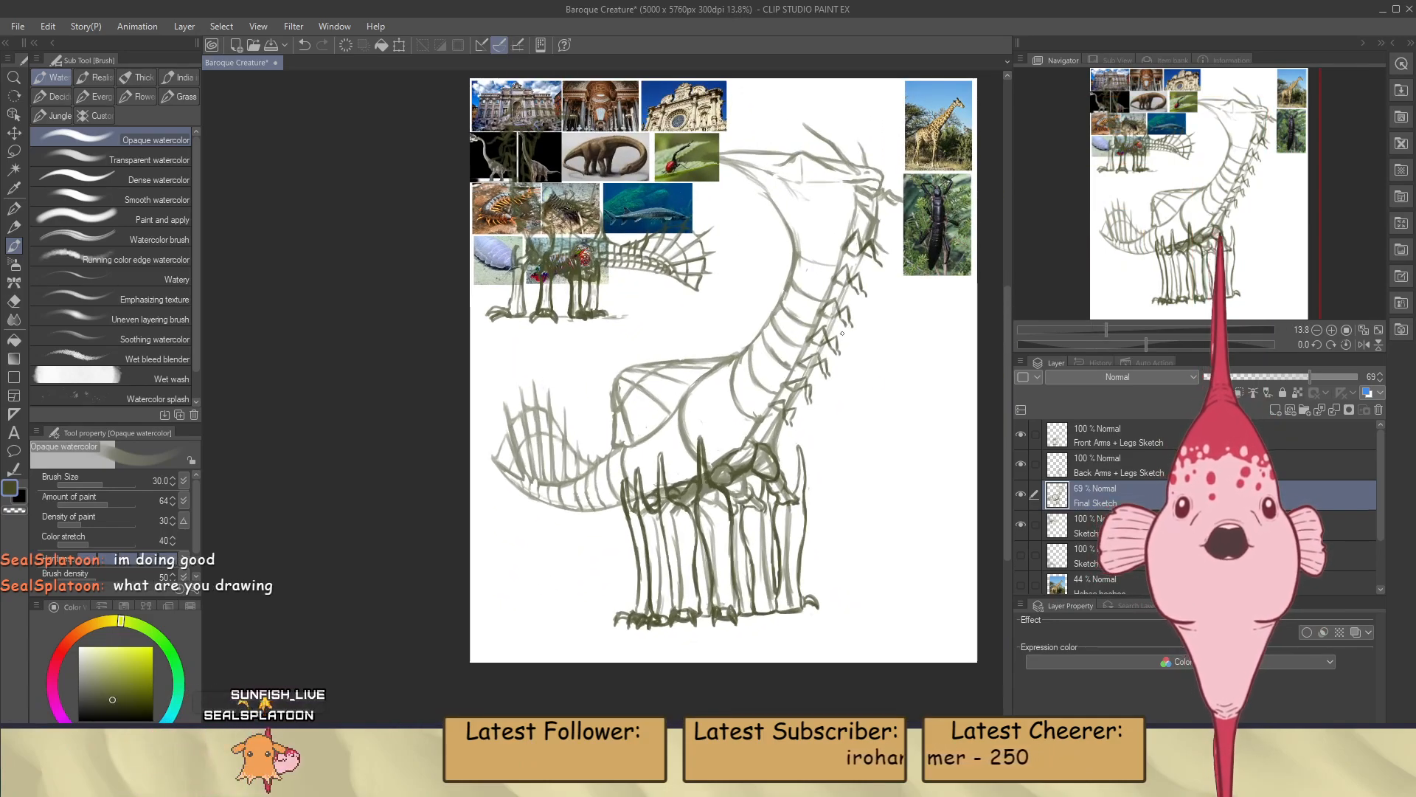
Examine the large creature's overall proportions against the reference photos and the small earlier sketch
{"action": "scroll", "coordinate": [824, 339], "scroll_direction": "up", "scroll_amount": 1}
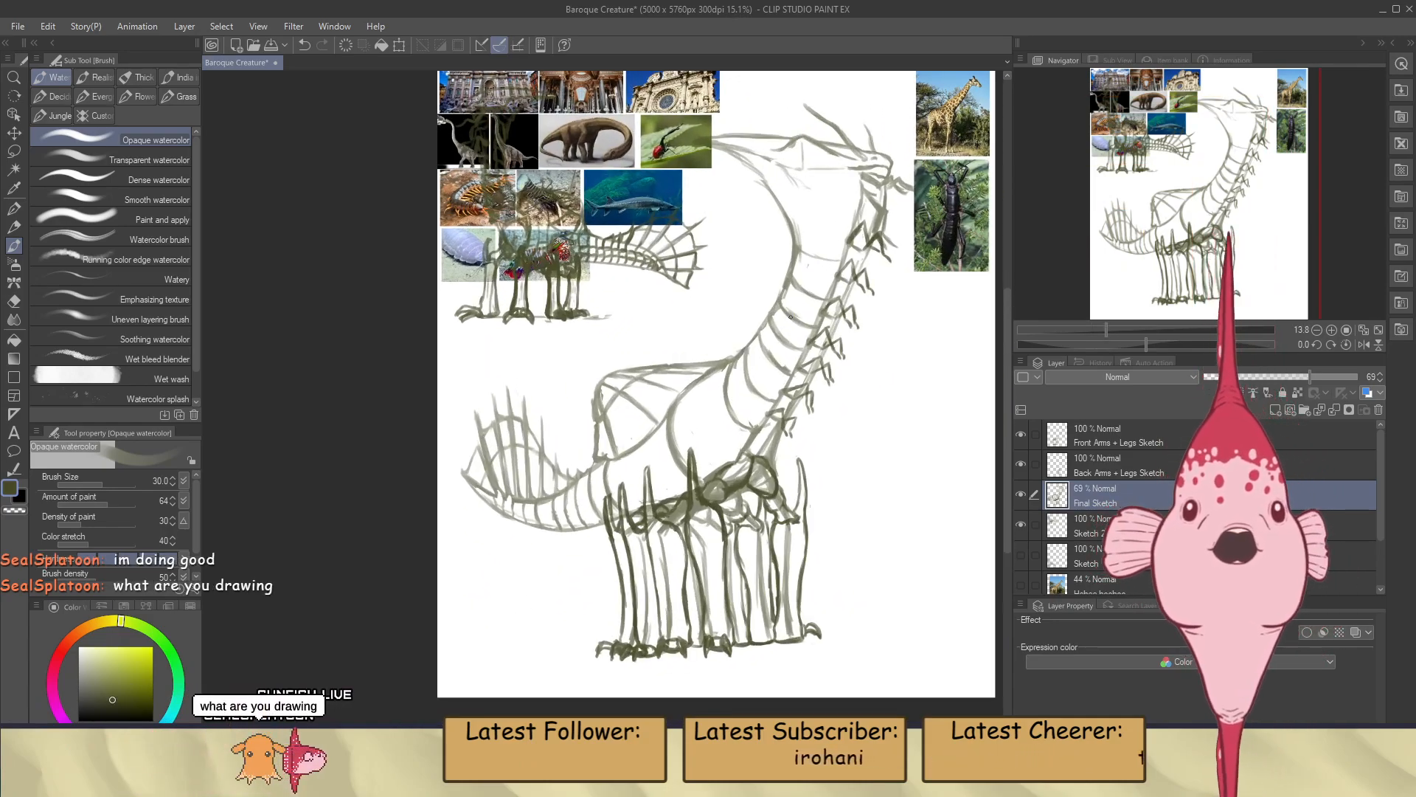
{"action": "scroll", "coordinate": [1049, 525], "scroll_direction": "down", "scroll_amount": 1}
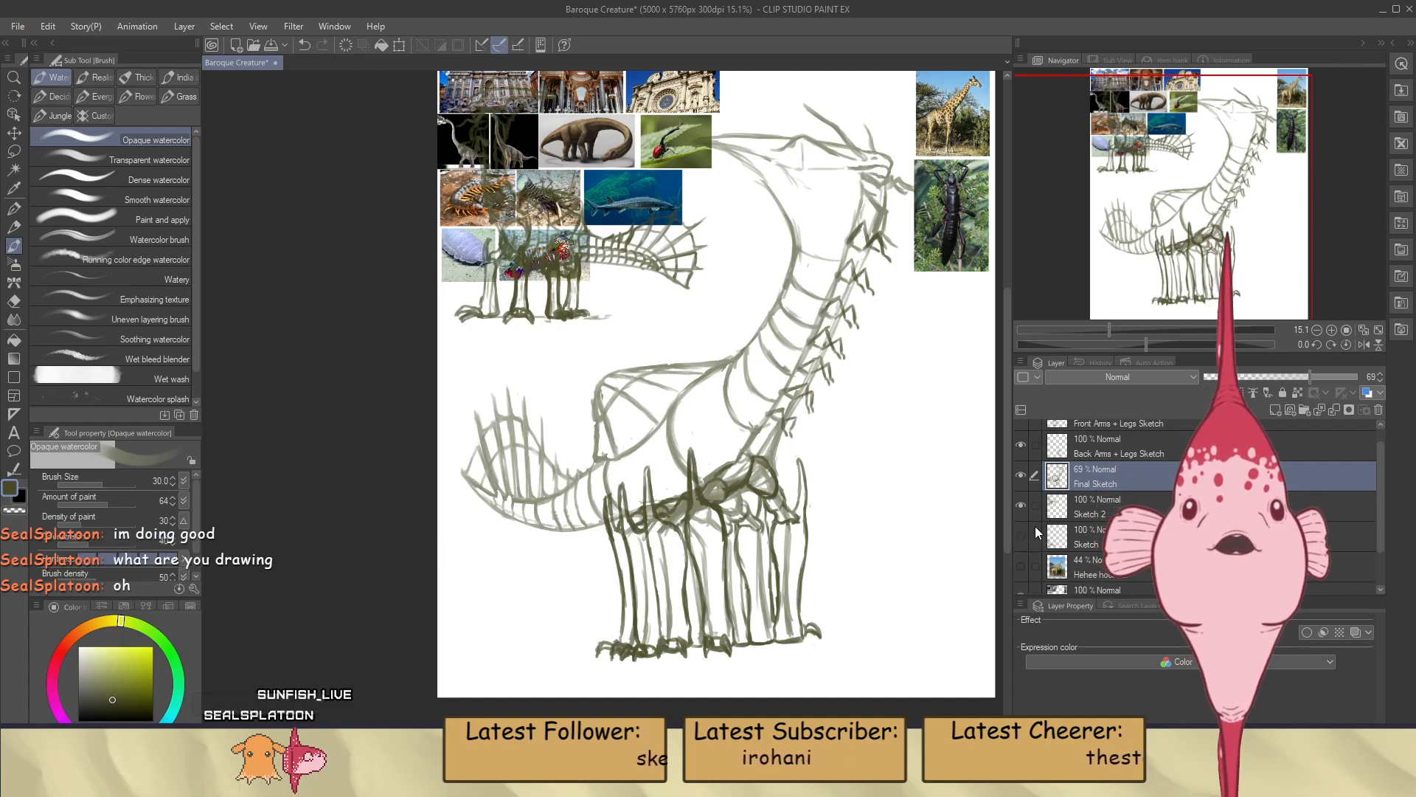
{"action": "scroll", "coordinate": [649, 454], "scroll_direction": "down", "scroll_amount": 1}
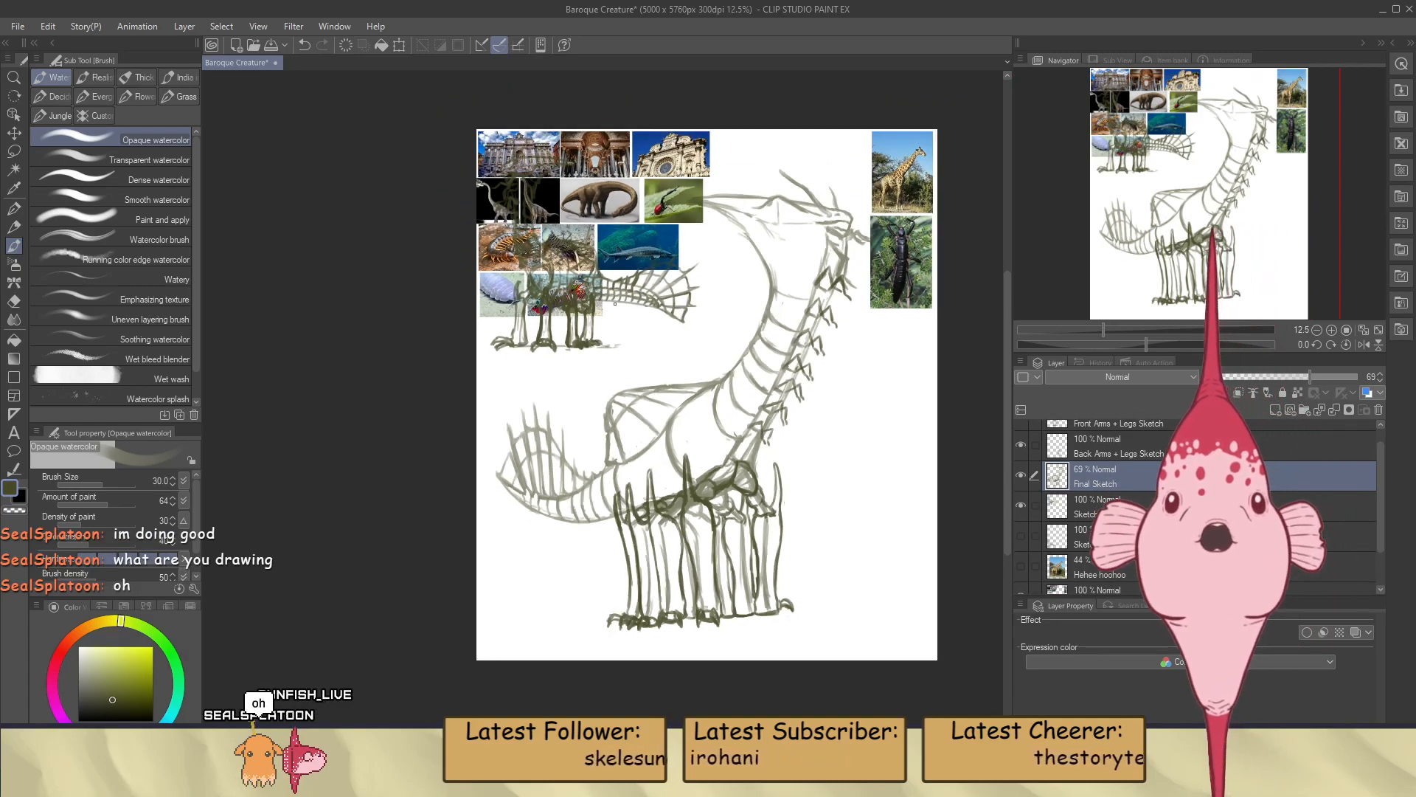
{"action": "scroll", "coordinate": [579, 163], "scroll_direction": "up", "scroll_amount": 3}
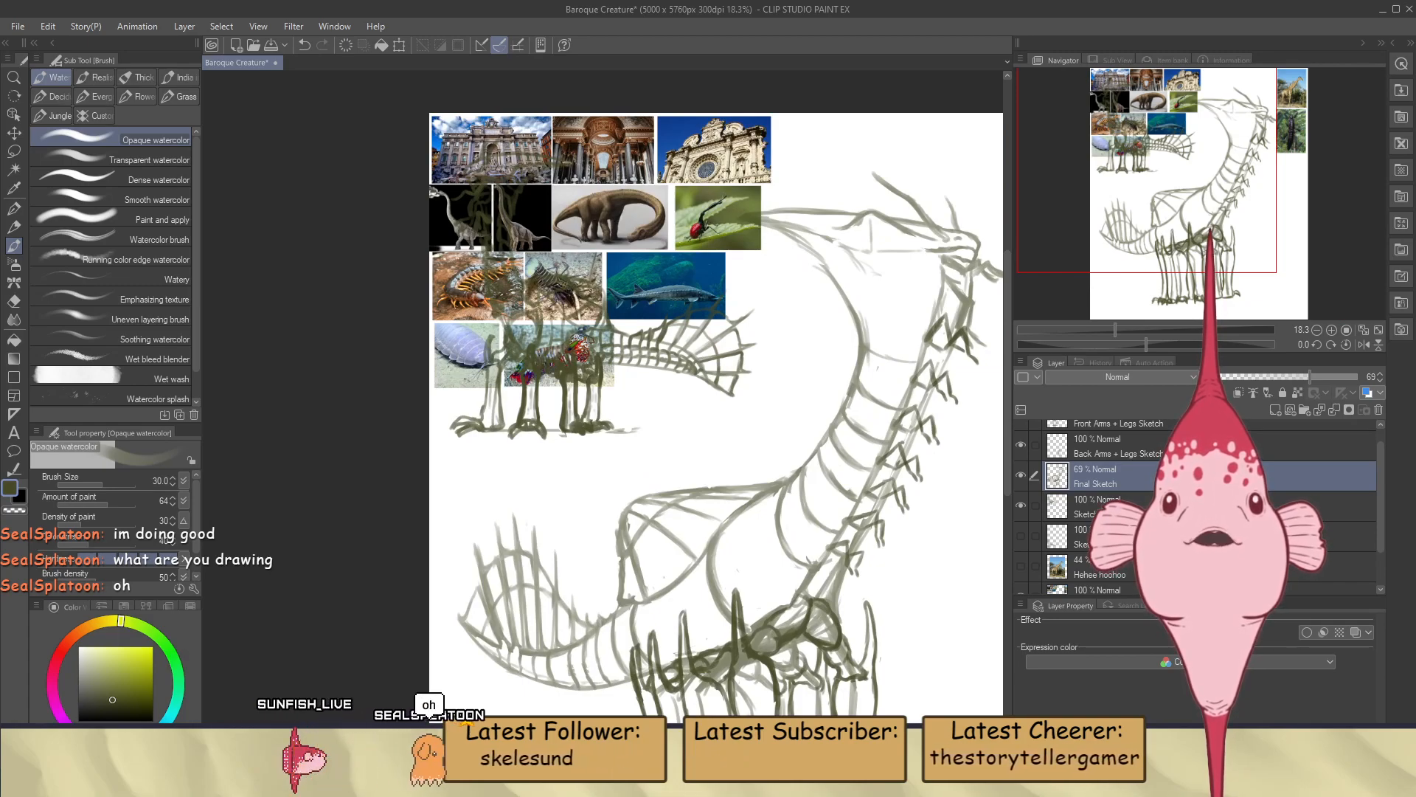
{"action": "scroll", "coordinate": [579, 266], "scroll_direction": "down", "scroll_amount": 5}
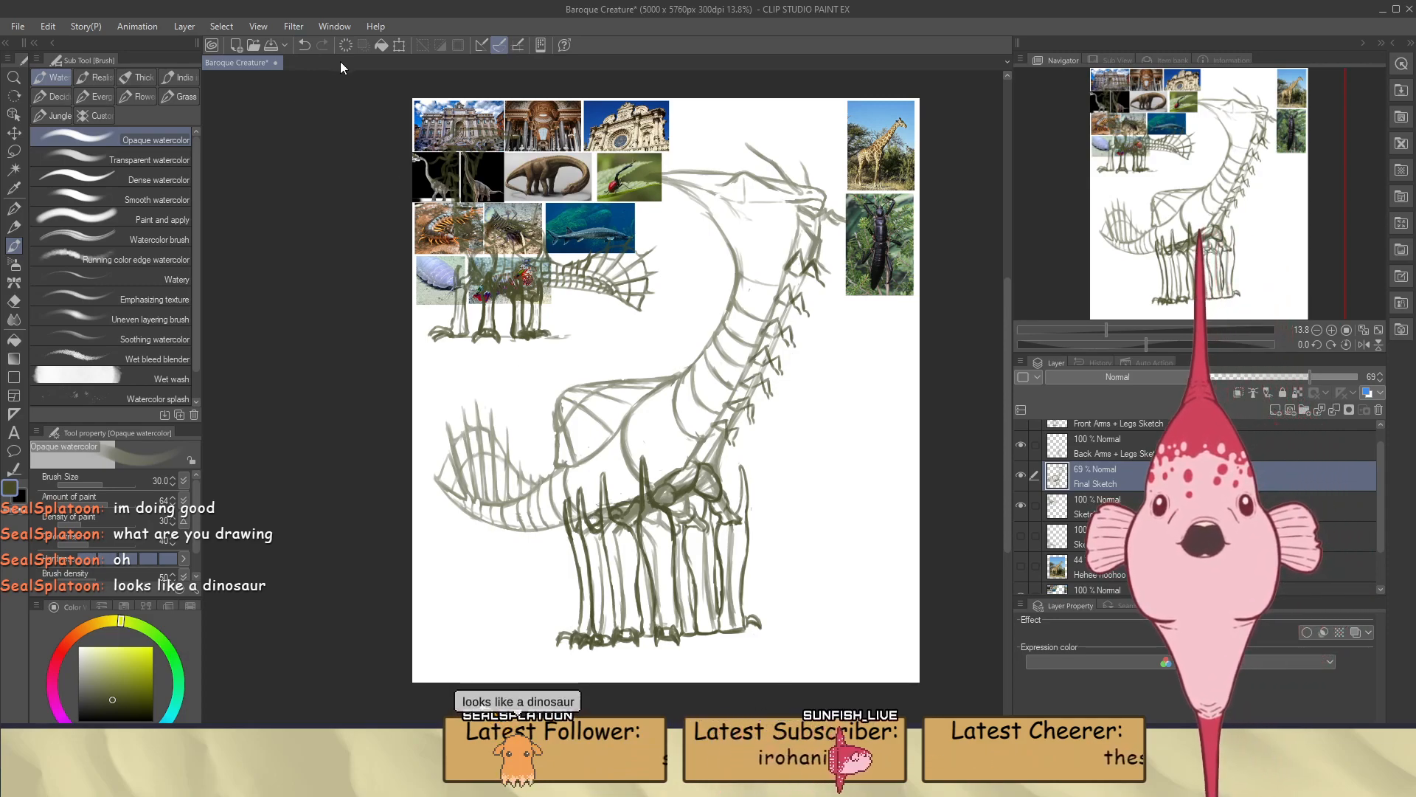
{"action": "scroll", "coordinate": [438, 131], "scroll_direction": "up", "scroll_amount": 4}
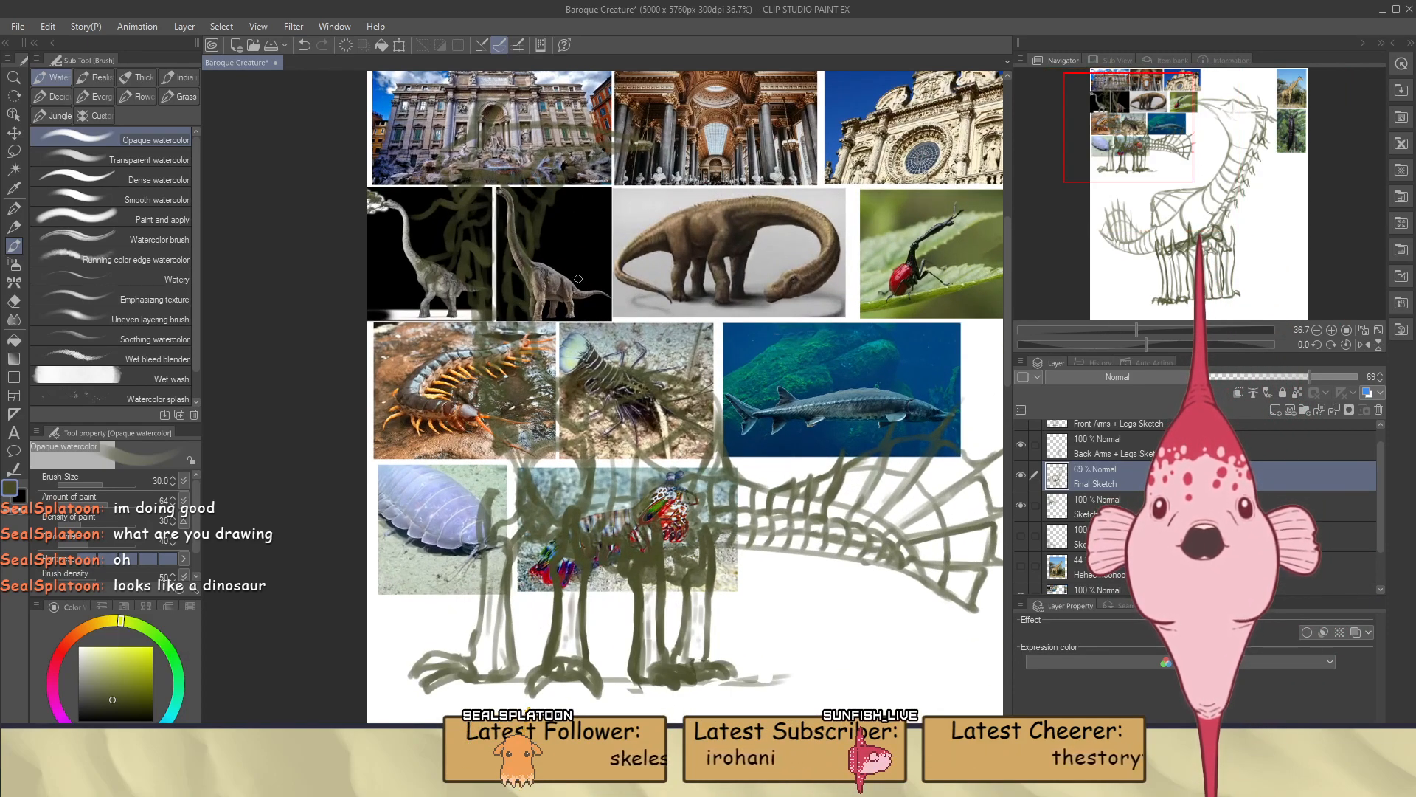
{"action": "scroll", "coordinate": [472, 362], "scroll_direction": "down", "scroll_amount": 5}
{"action": "scroll", "coordinate": [782, 302], "scroll_direction": "up", "scroll_amount": 4}
{"action": "scroll", "coordinate": [767, 306], "scroll_direction": "down", "scroll_amount": 2}
{"action": "scroll", "coordinate": [630, 479], "scroll_direction": "down", "scroll_amount": 2}
{"action": "scroll", "coordinate": [630, 478], "scroll_direction": "up", "scroll_amount": 1}
{"action": "scroll", "coordinate": [630, 491], "scroll_direction": "up", "scroll_amount": 1}
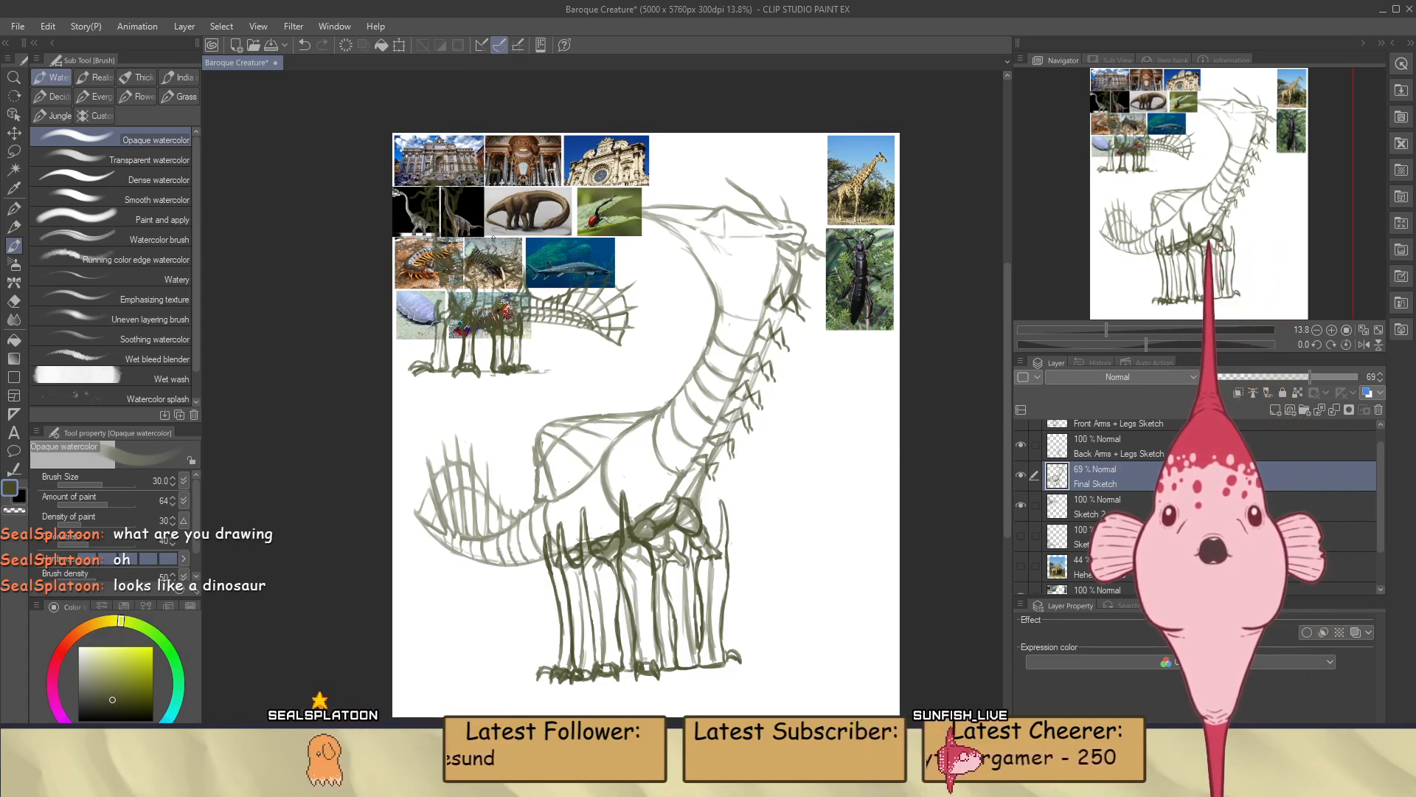
{"action": "scroll", "coordinate": [467, 216], "scroll_direction": "up", "scroll_amount": 2}
{"action": "scroll", "coordinate": [467, 216], "scroll_direction": "down", "scroll_amount": 3}
{"action": "scroll", "coordinate": [690, 369], "scroll_direction": "up", "scroll_amount": 1}
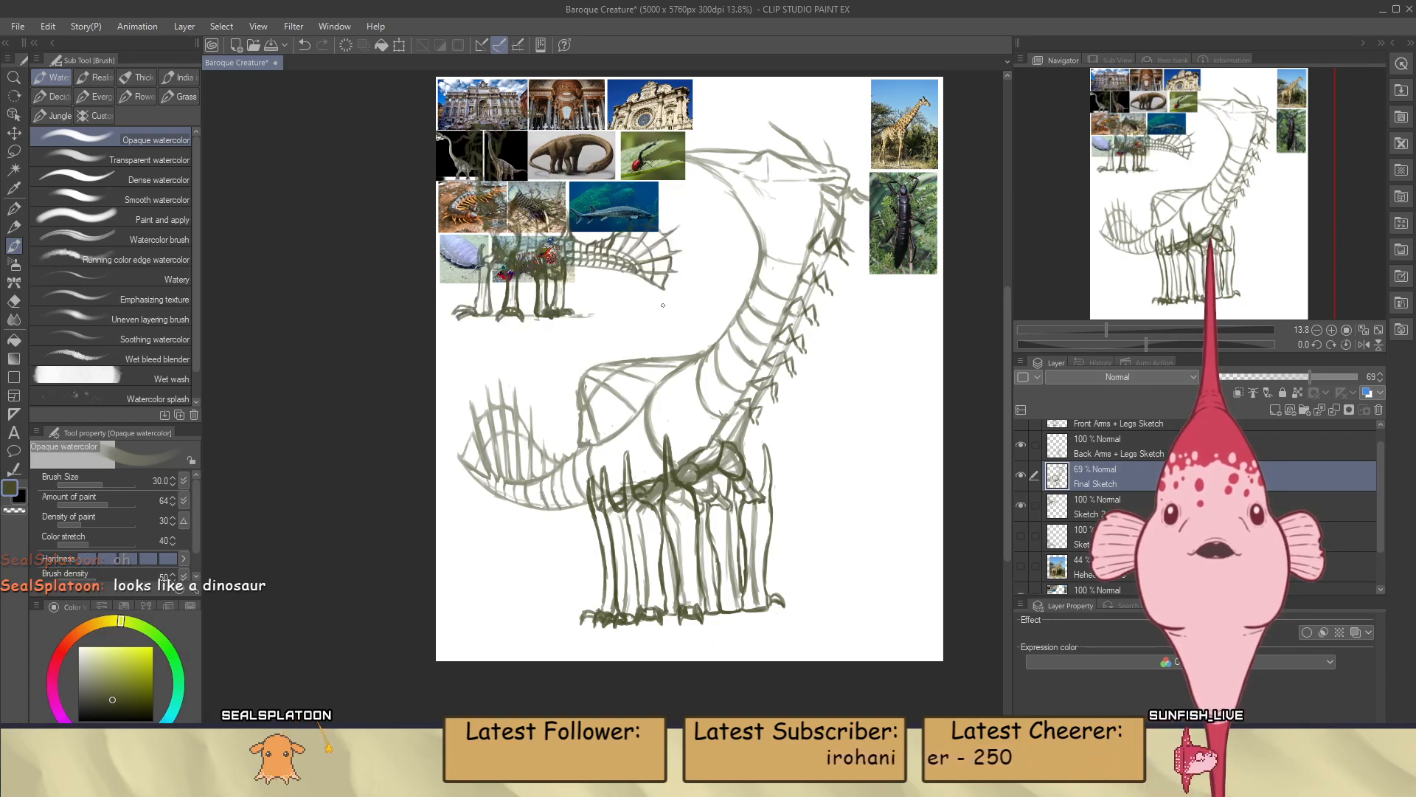
Move the small creature on the Sketch 2 layer off the reference photos to the empty area beside the large creature's front legs
{"action": "scroll", "coordinate": [655, 296], "scroll_direction": "down", "scroll_amount": 1}
{"action": "left_click", "coordinate": [1019, 517]}
{"action": "key", "text": "k"}
{"action": "mouse_move", "coordinate": [568, 266]}
{"action": "left_mouse_down"}
{"action": "mouse_move", "coordinate": [716, 386]}
{"action": "mouse_move", "coordinate": [765, 463]}
{"action": "mouse_move", "coordinate": [719, 363]}
{"action": "mouse_move", "coordinate": [678, 346]}
{"action": "mouse_move", "coordinate": [830, 477]}
{"action": "left_mouse_up"}
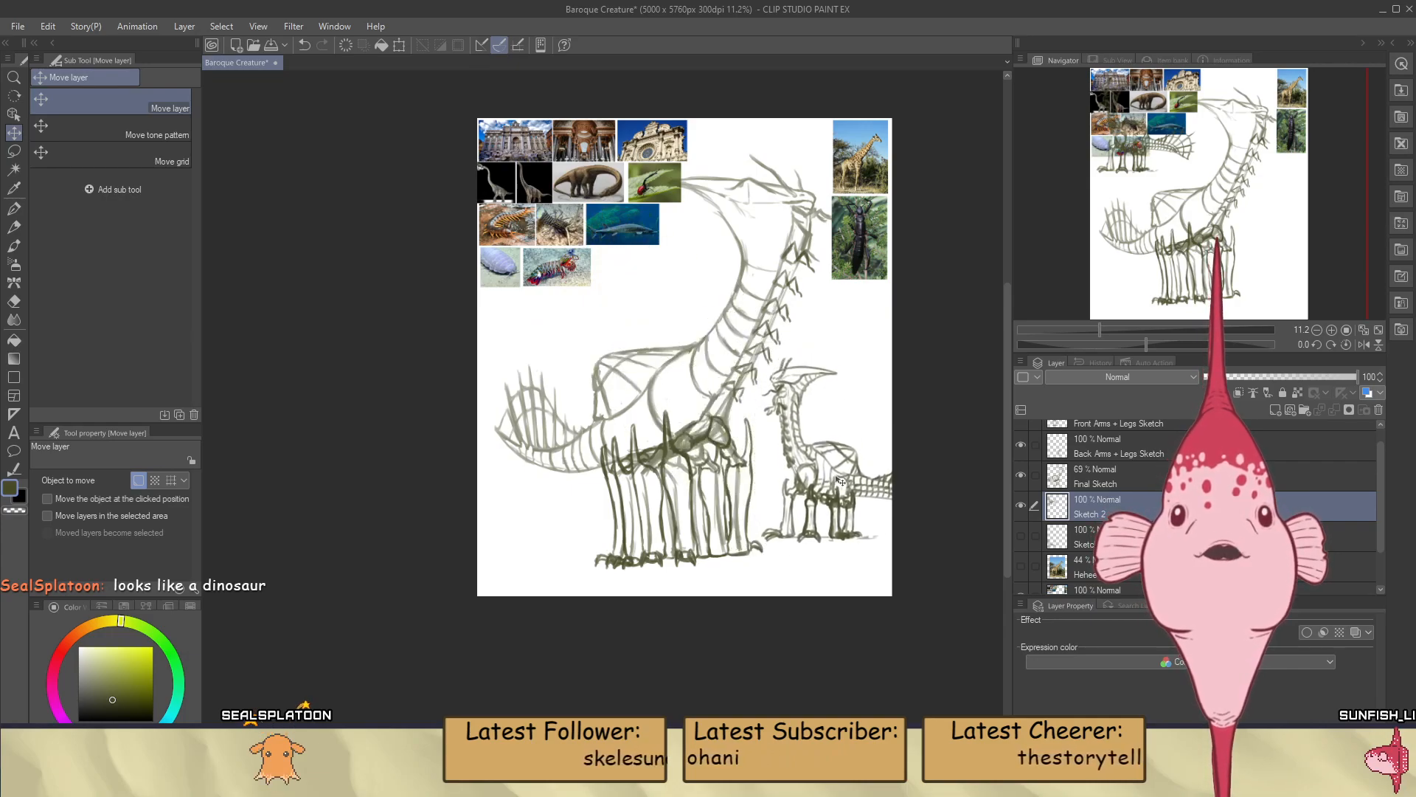
{"action": "scroll", "coordinate": [831, 477], "scroll_direction": "up", "scroll_amount": 5}
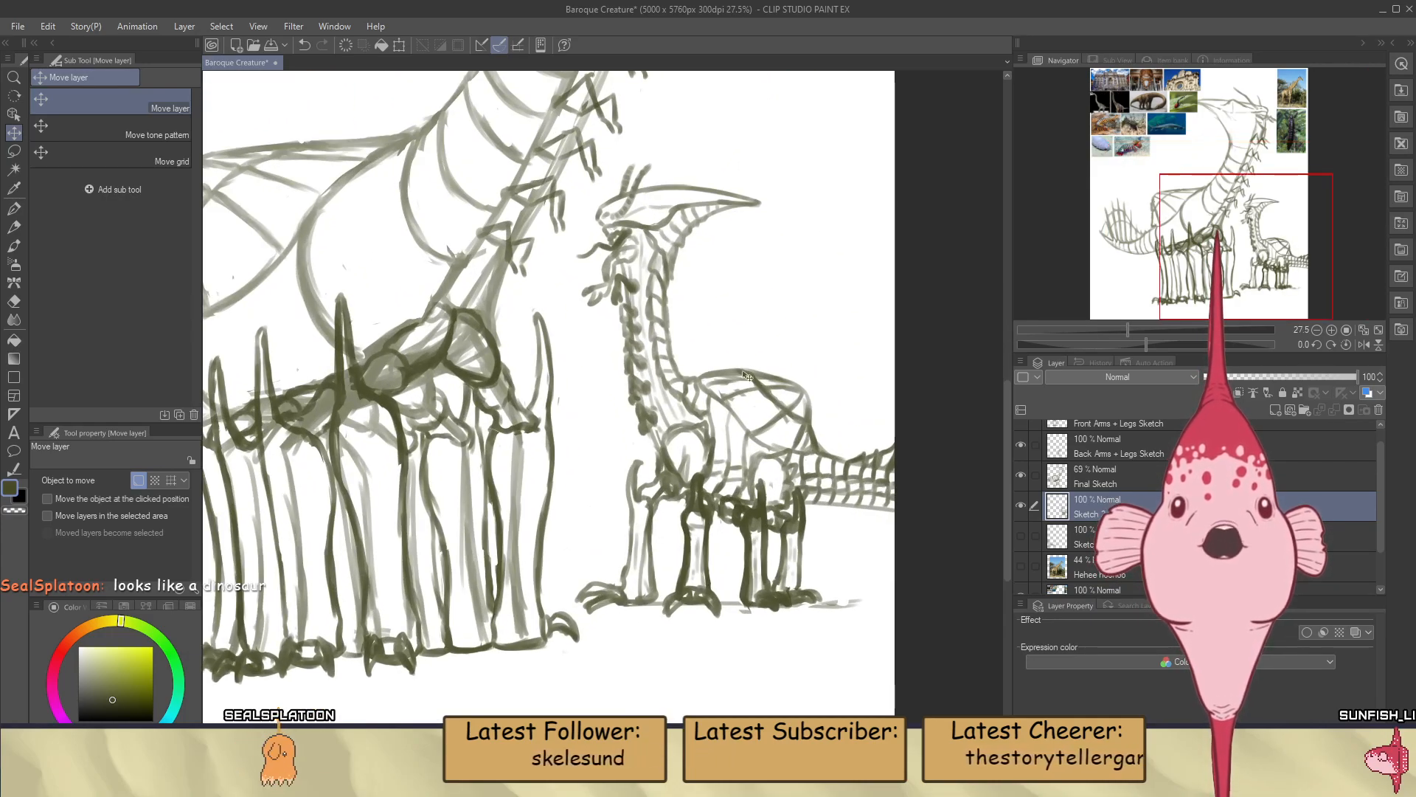
{"action": "scroll", "coordinate": [741, 377], "scroll_direction": "up", "scroll_amount": 1}
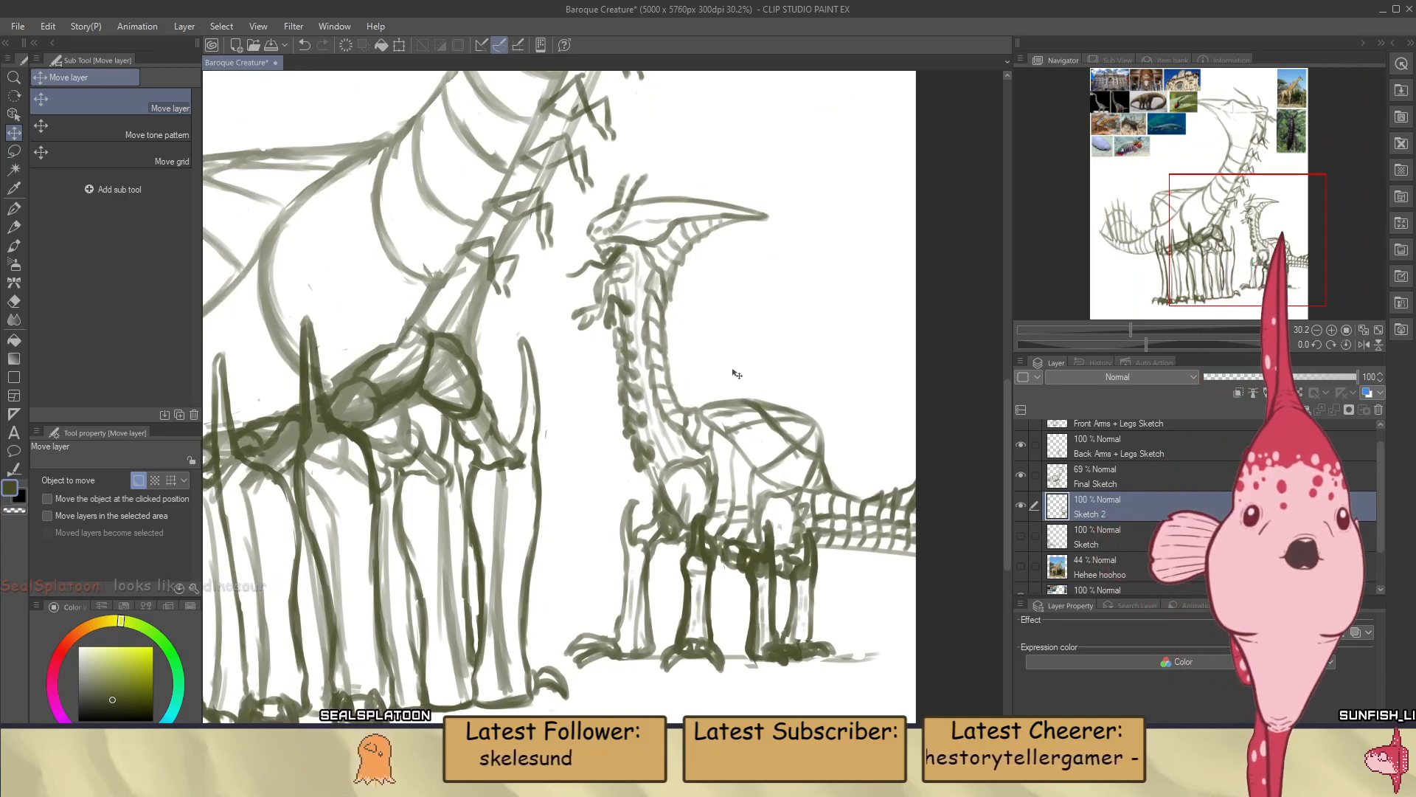
{"action": "mouse_move", "coordinate": [756, 473]}
{"action": "left_mouse_down"}
{"action": "mouse_move", "coordinate": [694, 461]}
{"action": "mouse_move", "coordinate": [779, 476]}
{"action": "left_mouse_up"}
On the Final Sketch layer, erase a short gap through the tail's upper contour beside a middle fin spine's base
{"action": "scroll", "coordinate": [778, 477], "scroll_direction": "down", "scroll_amount": 7}
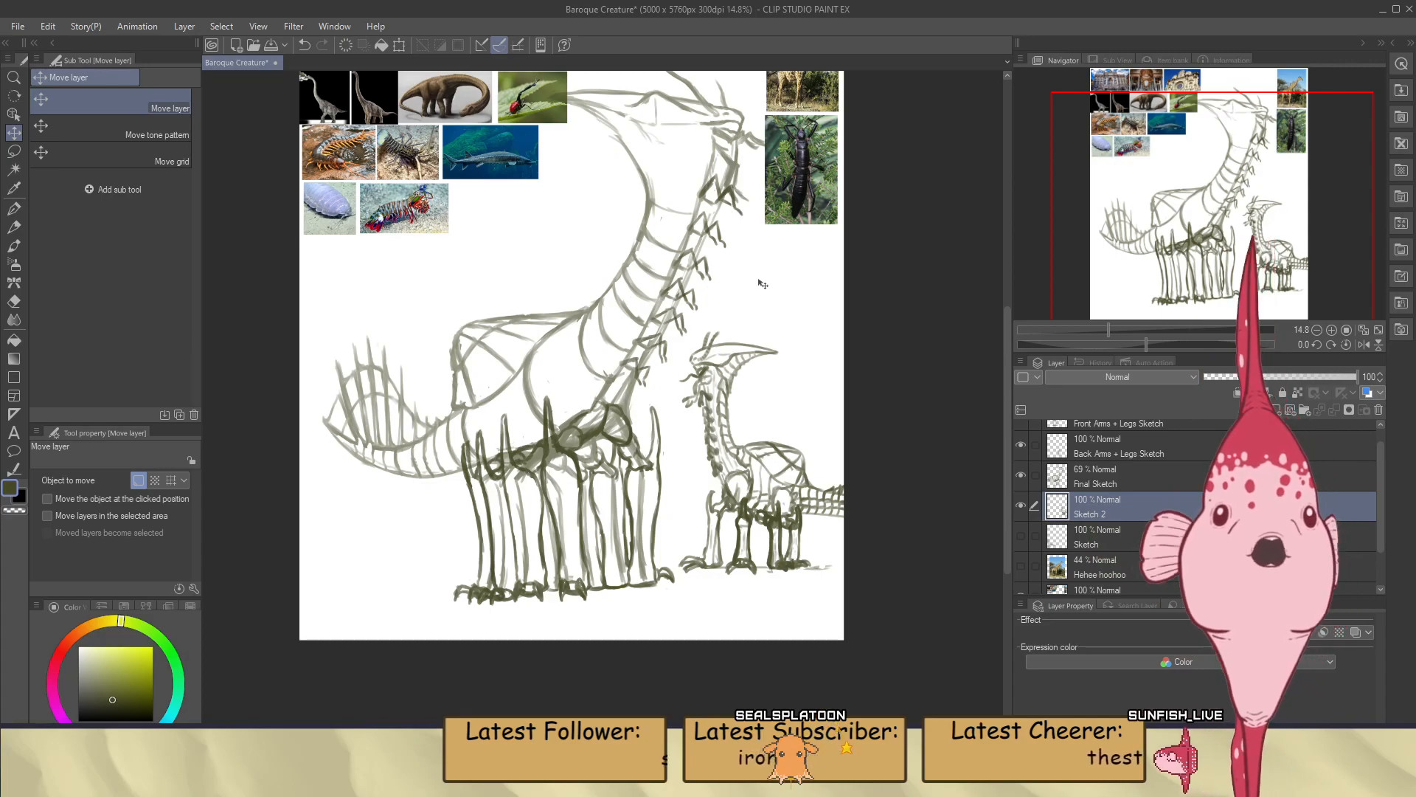
{"action": "scroll", "coordinate": [772, 458], "scroll_direction": "up", "scroll_amount": 2}
{"action": "scroll", "coordinate": [772, 459], "scroll_direction": "down", "scroll_amount": 2}
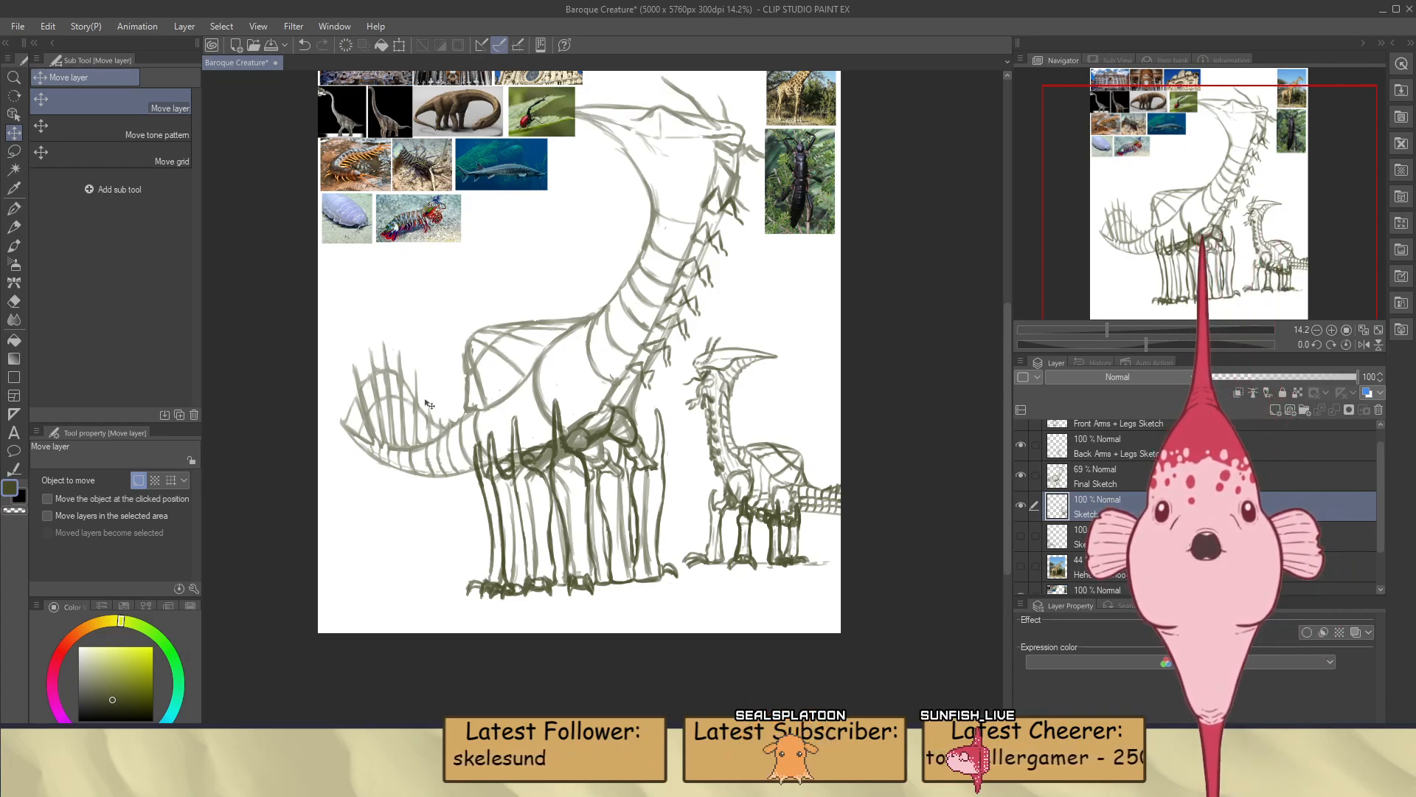
{"action": "scroll", "coordinate": [354, 413], "scroll_direction": "down", "scroll_amount": 1}
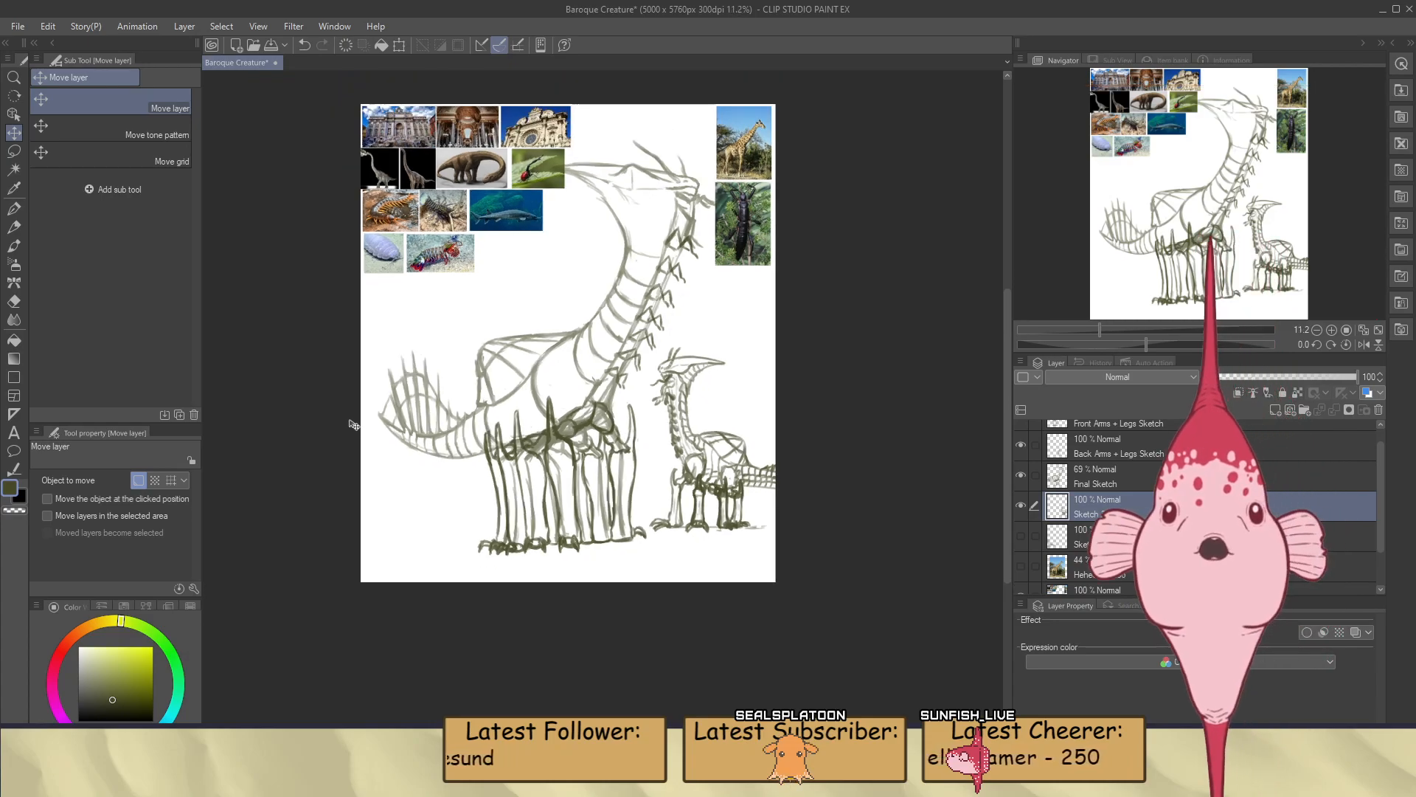
{"action": "scroll", "coordinate": [348, 417], "scroll_direction": "up", "scroll_amount": 7}
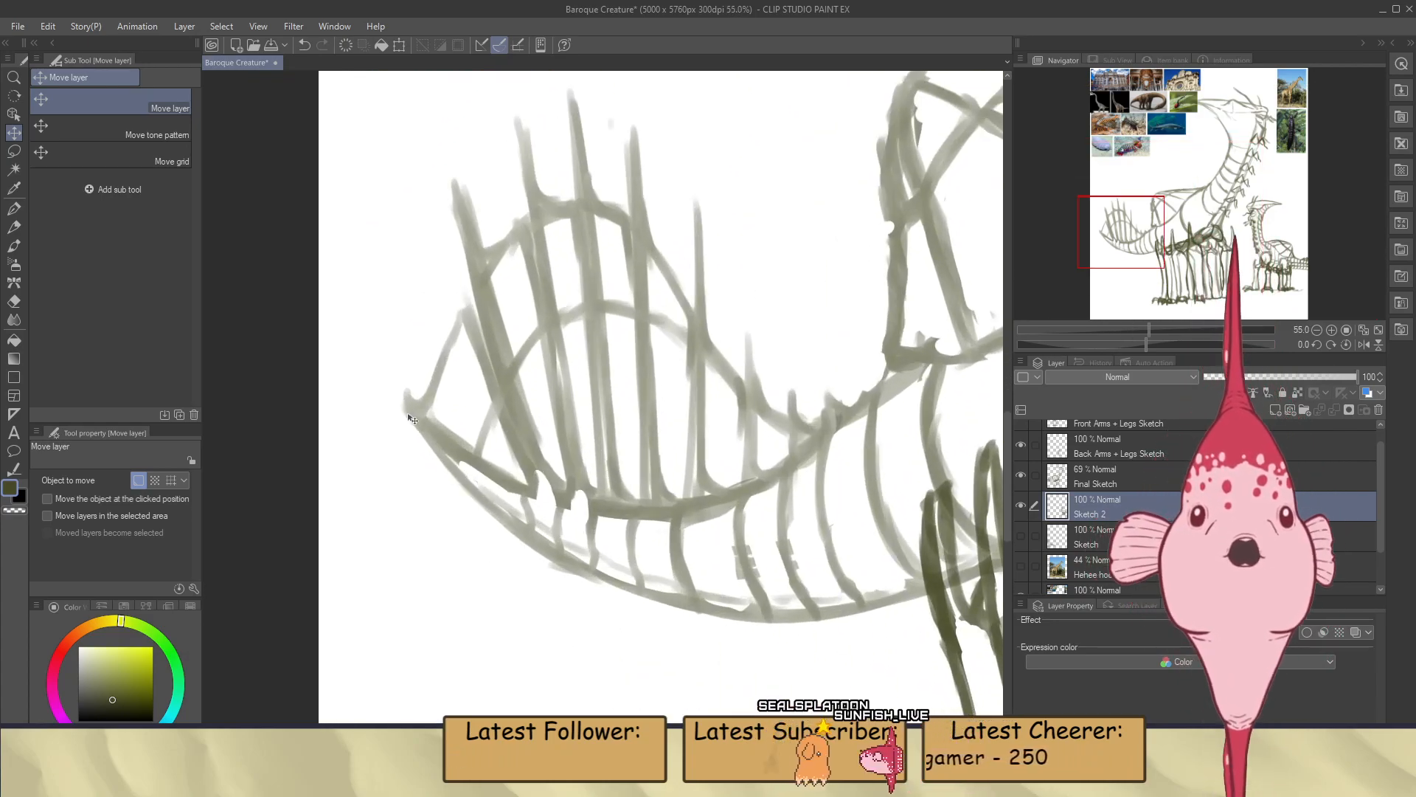
{"action": "key", "text": "b"}
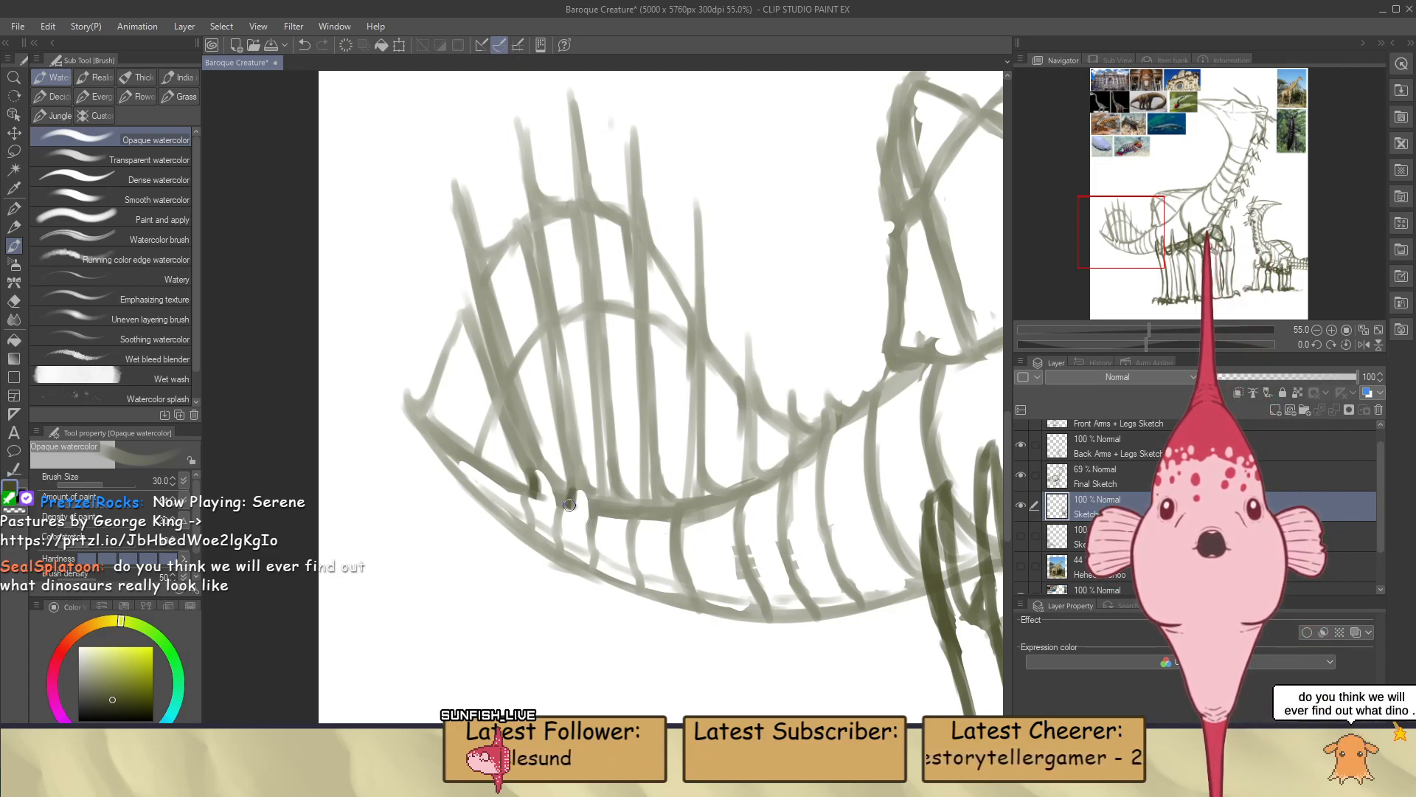
{"action": "key", "text": "e"}
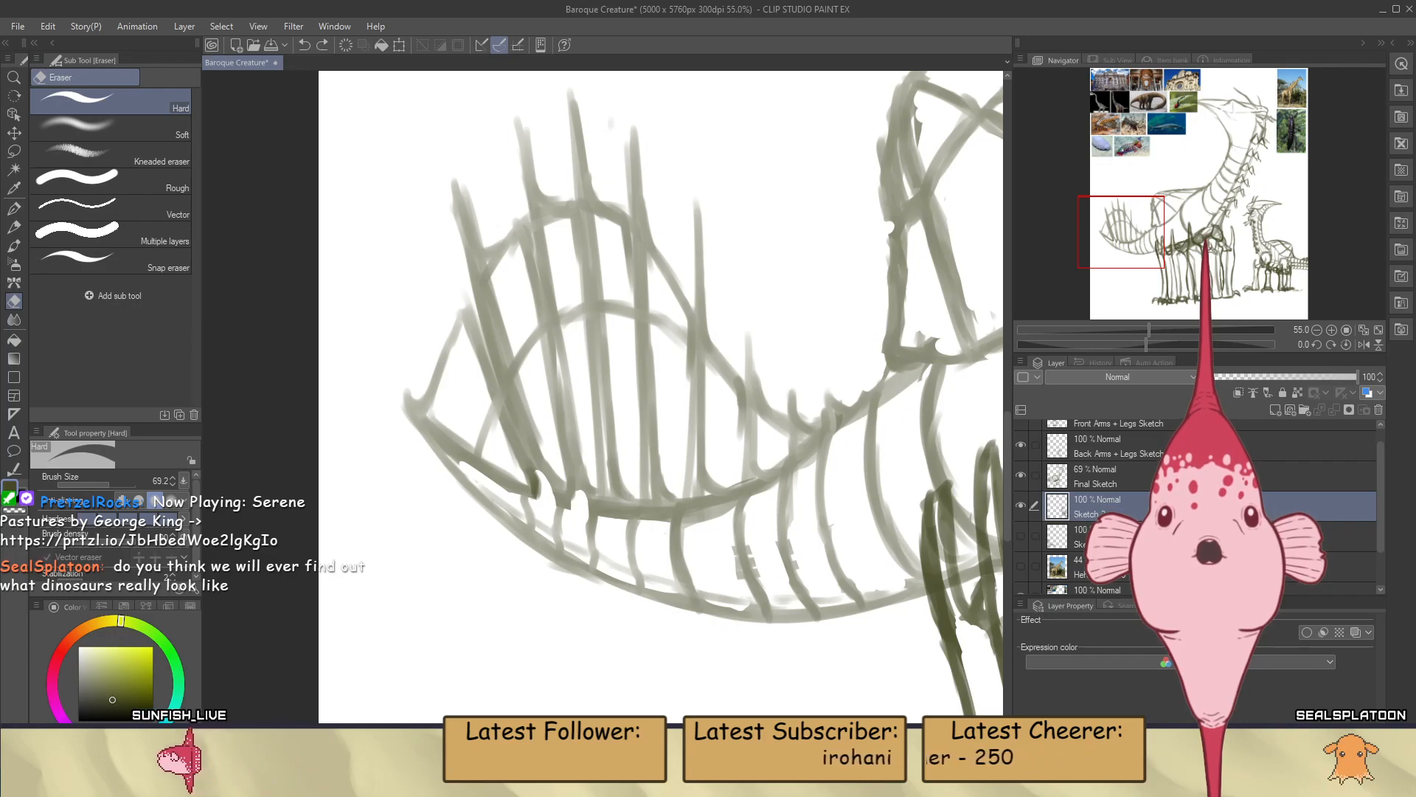
{"action": "left_click", "coordinate": [1118, 480]}
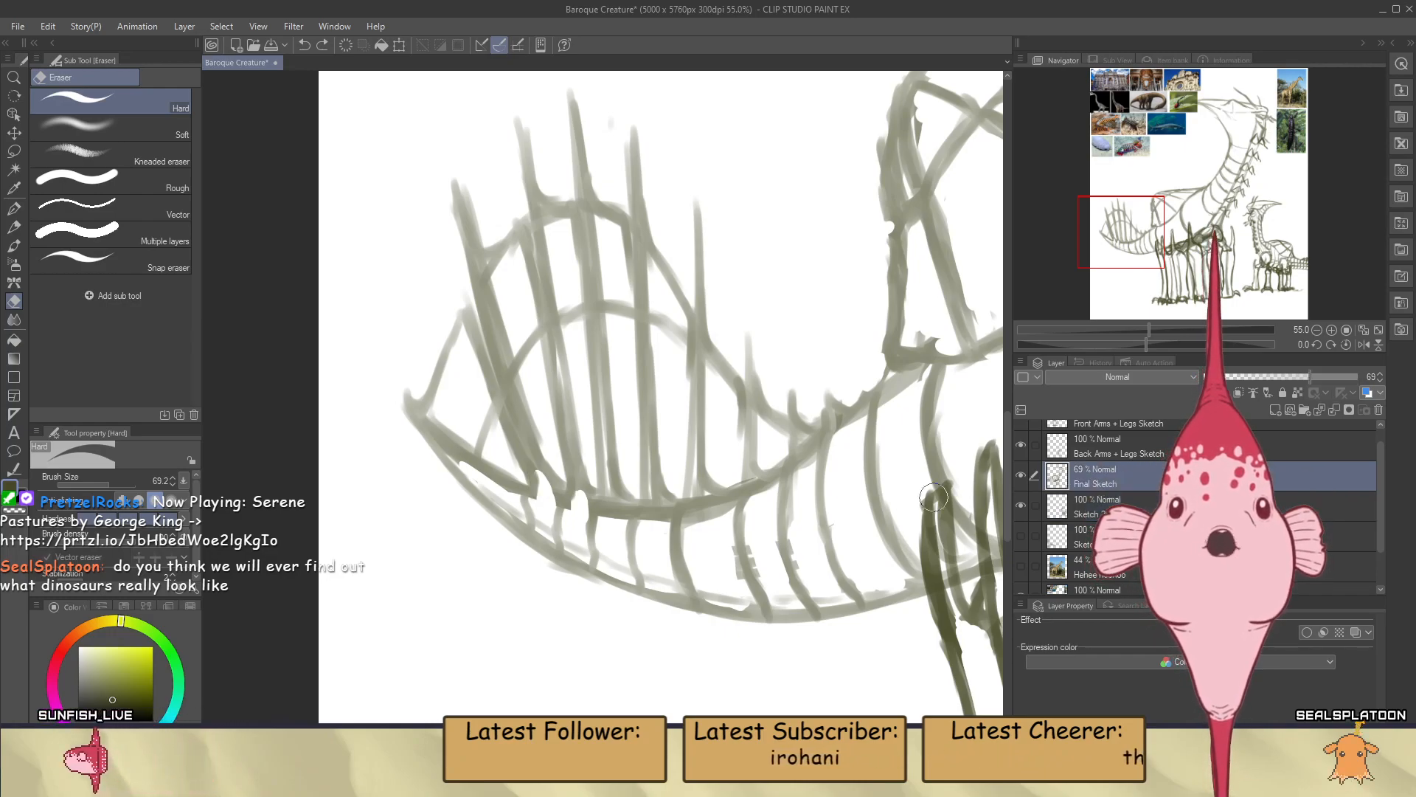
{"action": "left_click_drag", "start_coordinate": [612, 491], "coordinate": [607, 526]}
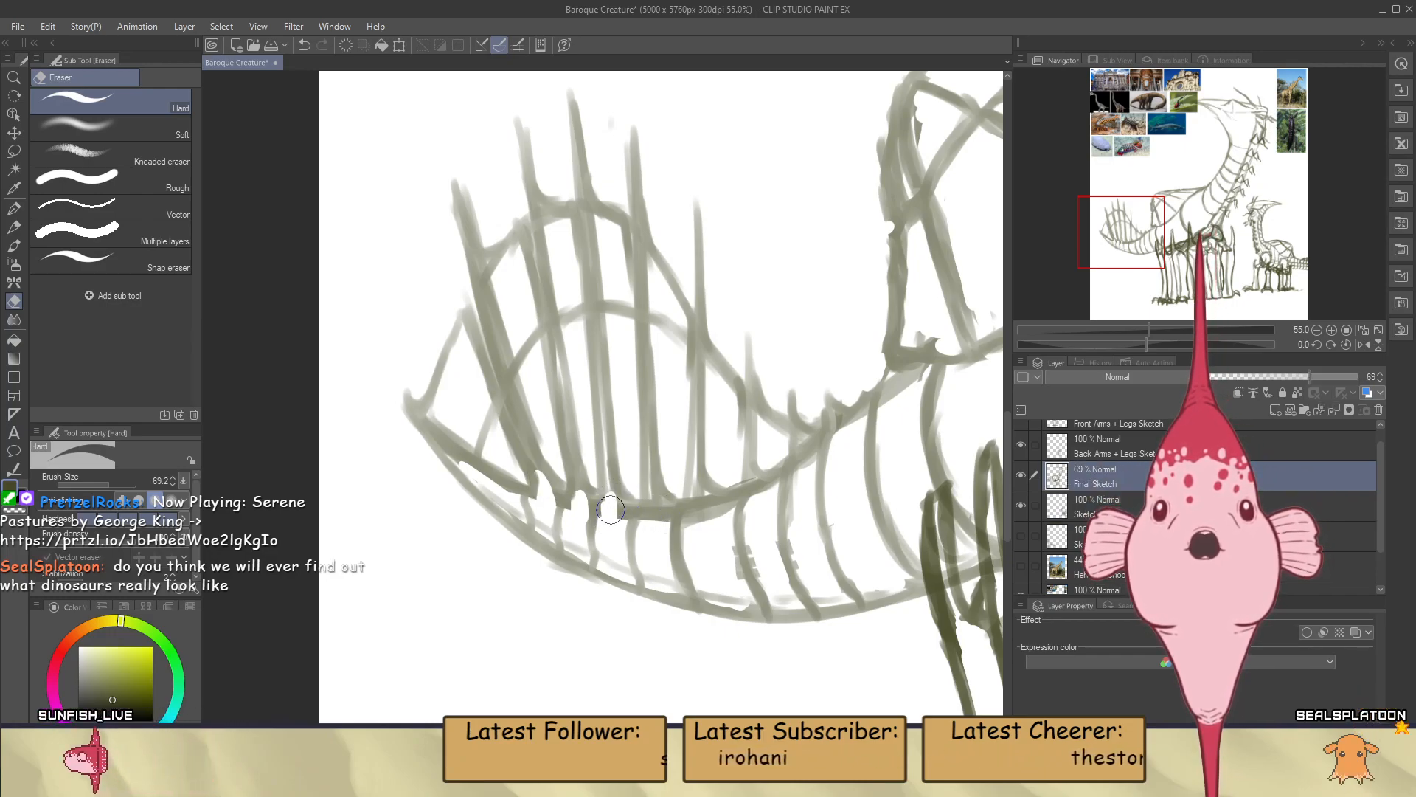
Join the fin spines to the tail's segment lines with short strokes and erase further gaps through the upper contour between them
{"action": "key", "text": "b"}
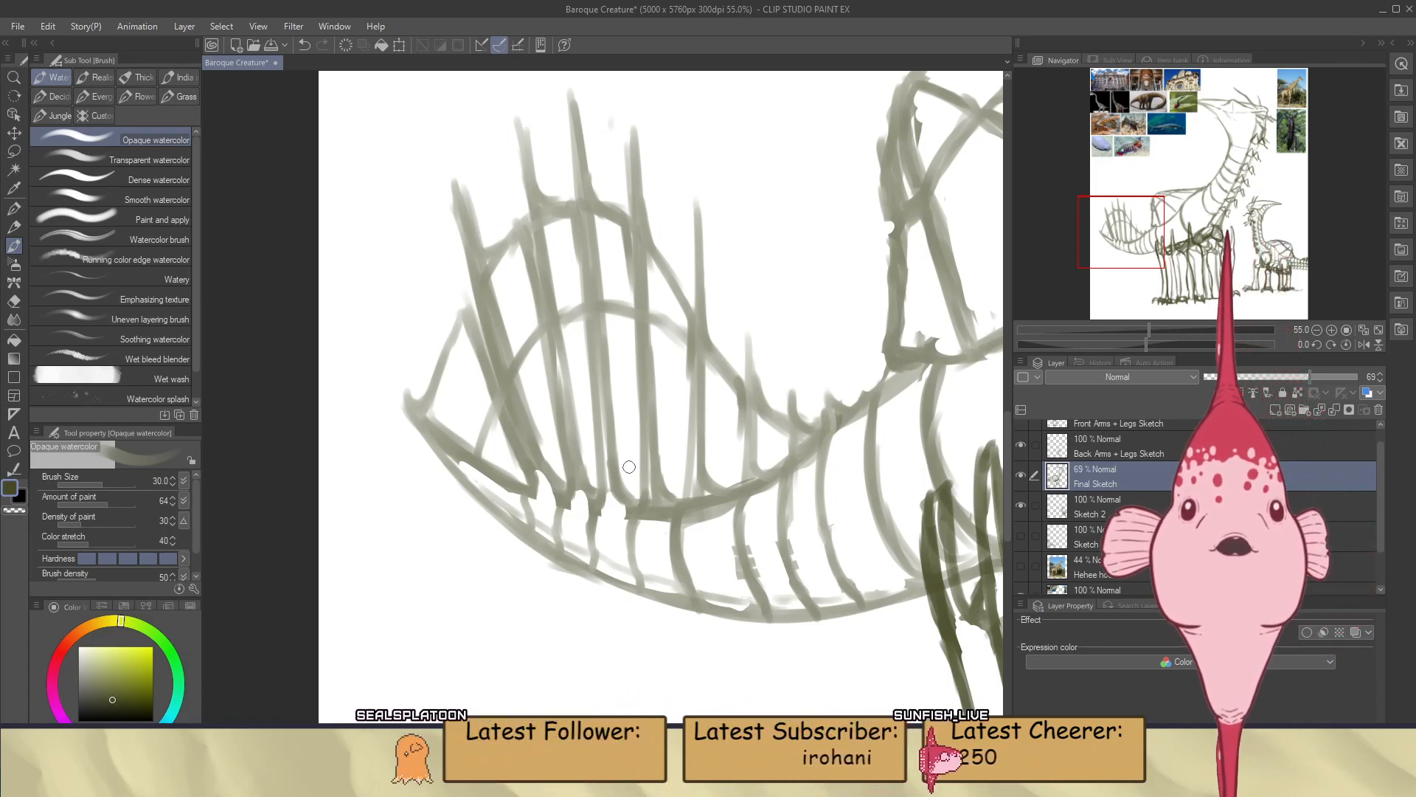
{"action": "scroll", "coordinate": [629, 467], "scroll_direction": "up", "scroll_amount": 1}
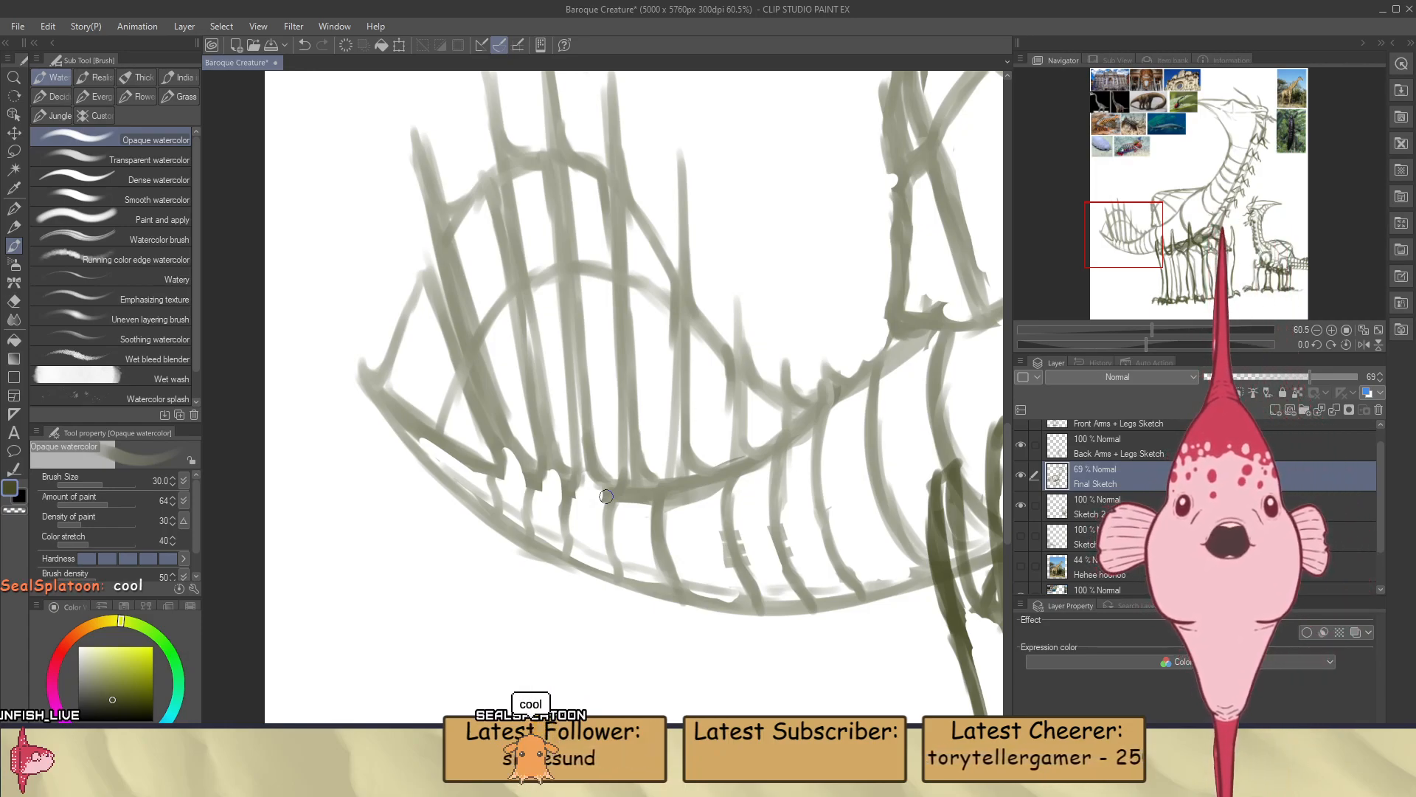
{"action": "key", "text": "e"}
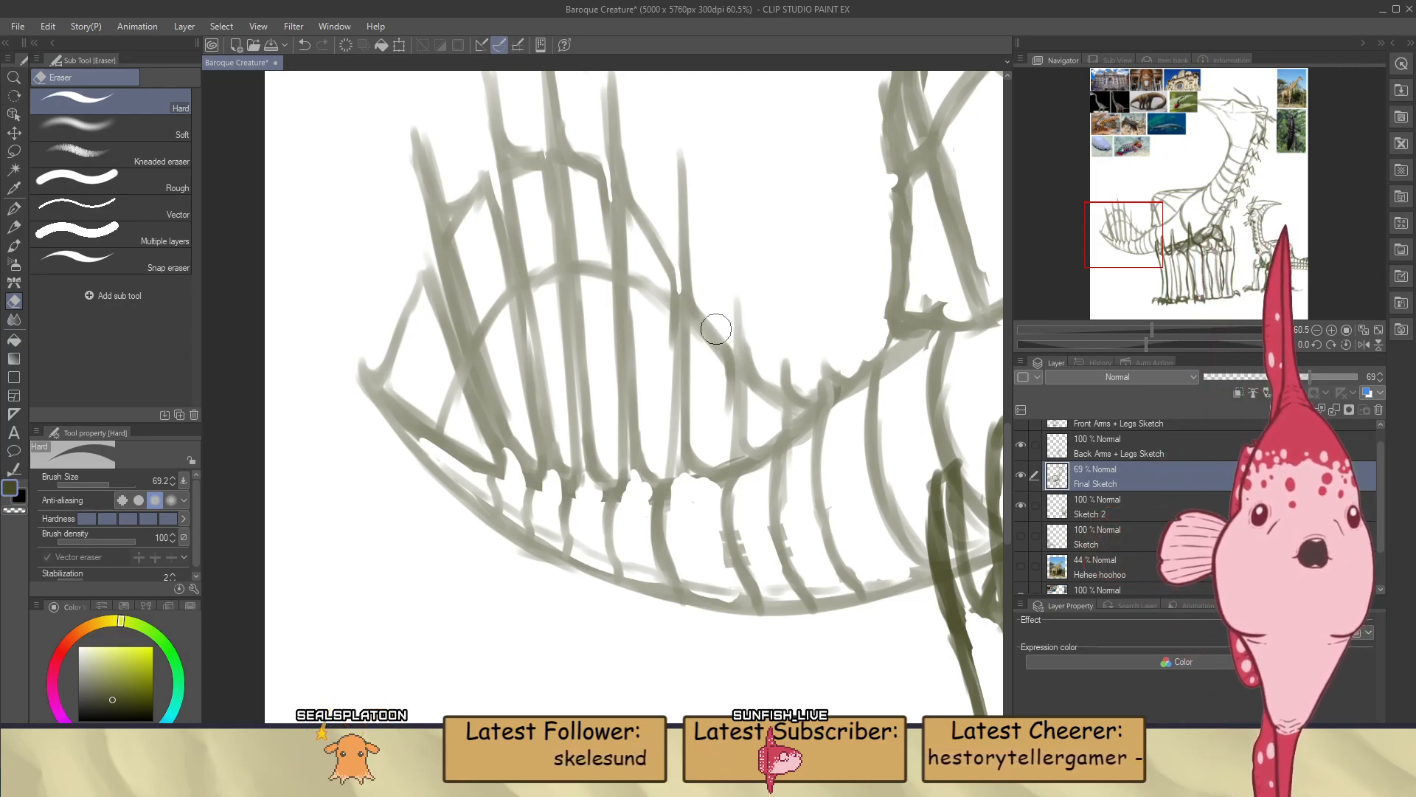
Examine the large creature's tail, body, leg joints and neck beside the small sketch, both close up and as a whole
{"action": "scroll", "coordinate": [610, 407], "scroll_direction": "down", "scroll_amount": 8}
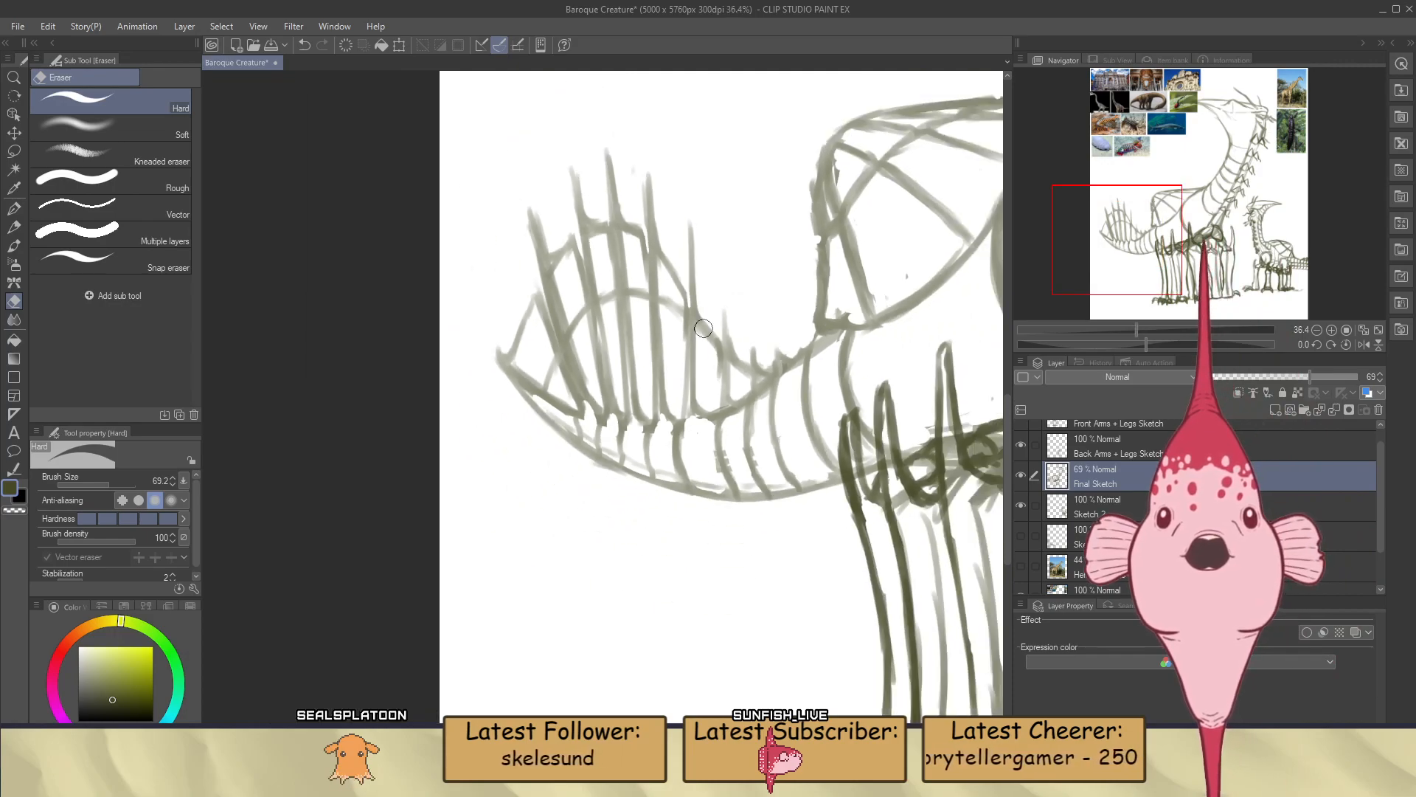
{"action": "scroll", "coordinate": [610, 407], "scroll_direction": "up", "scroll_amount": 3}
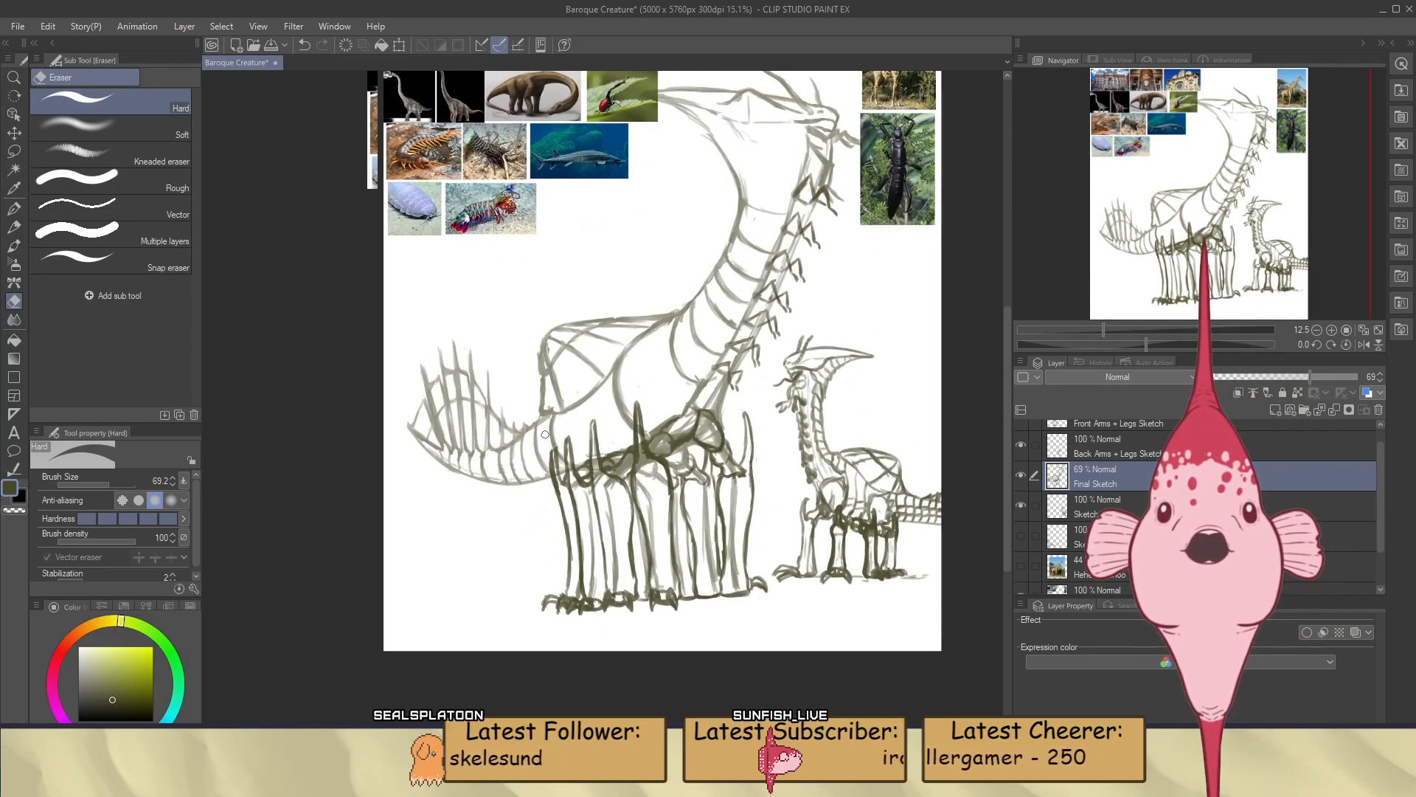
{"action": "scroll", "coordinate": [528, 443], "scroll_direction": "down", "scroll_amount": 2}
{"action": "scroll", "coordinate": [524, 383], "scroll_direction": "up", "scroll_amount": 3}
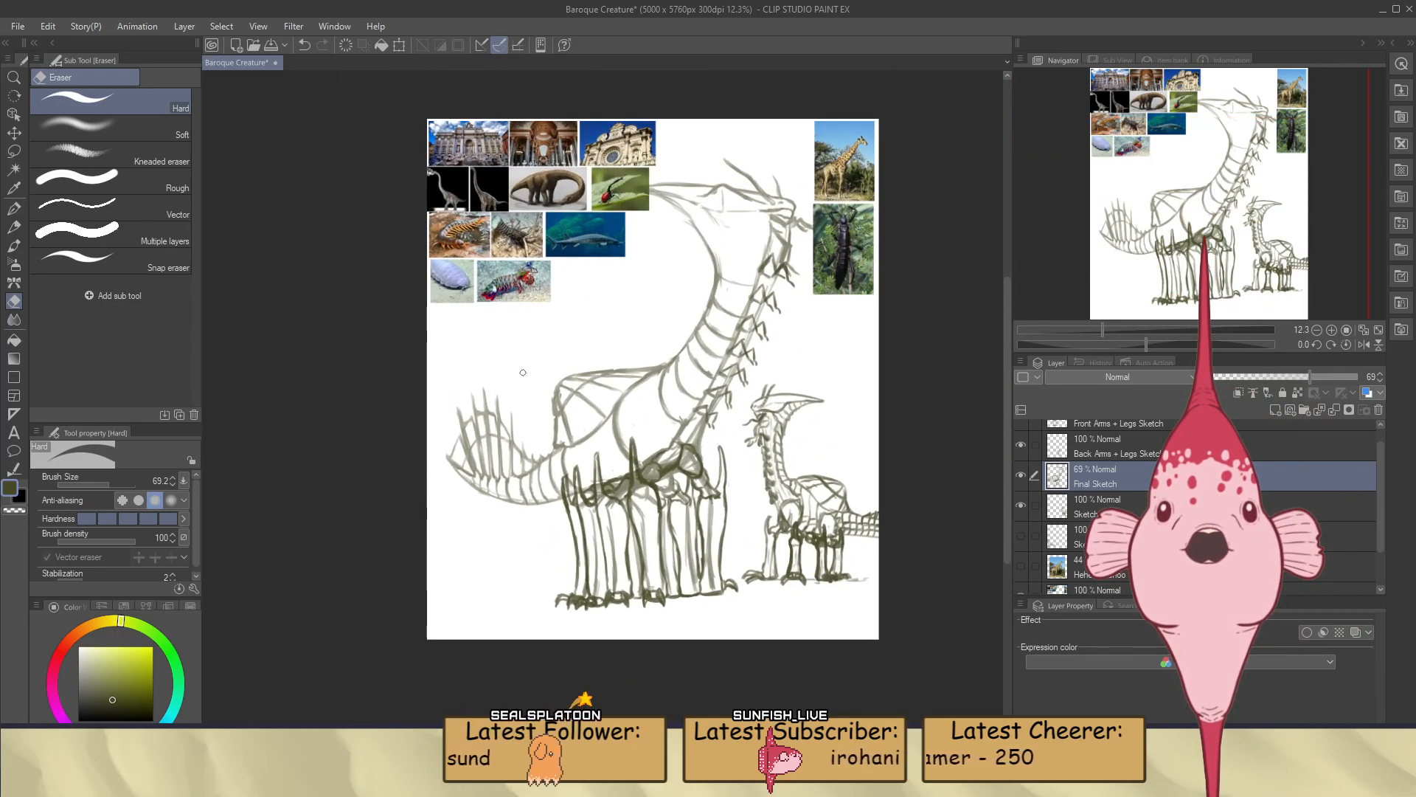
{"action": "scroll", "coordinate": [519, 332], "scroll_direction": "down", "scroll_amount": 2}
{"action": "scroll", "coordinate": [894, 580], "scroll_direction": "up", "scroll_amount": 4}
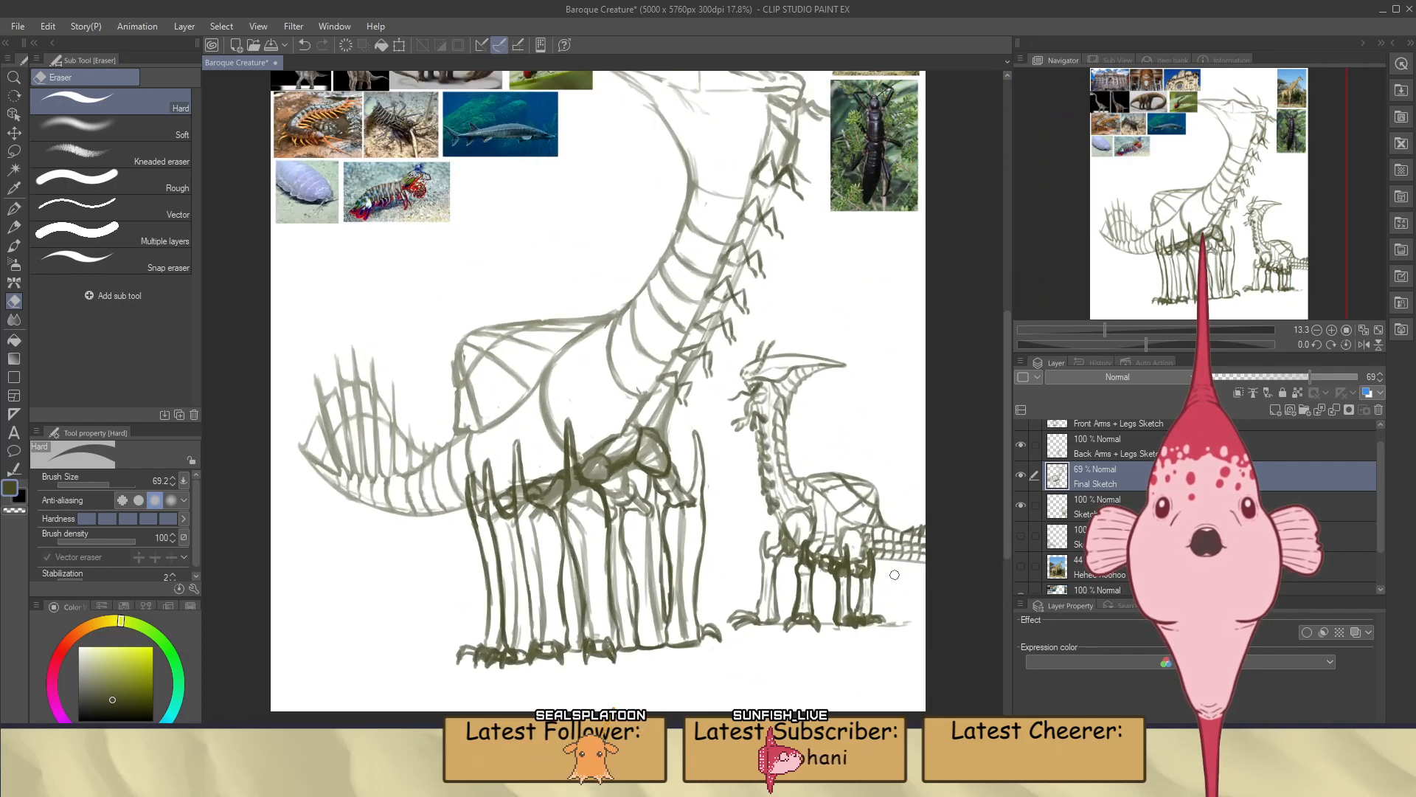
{"action": "scroll", "coordinate": [895, 581], "scroll_direction": "down", "scroll_amount": 3}
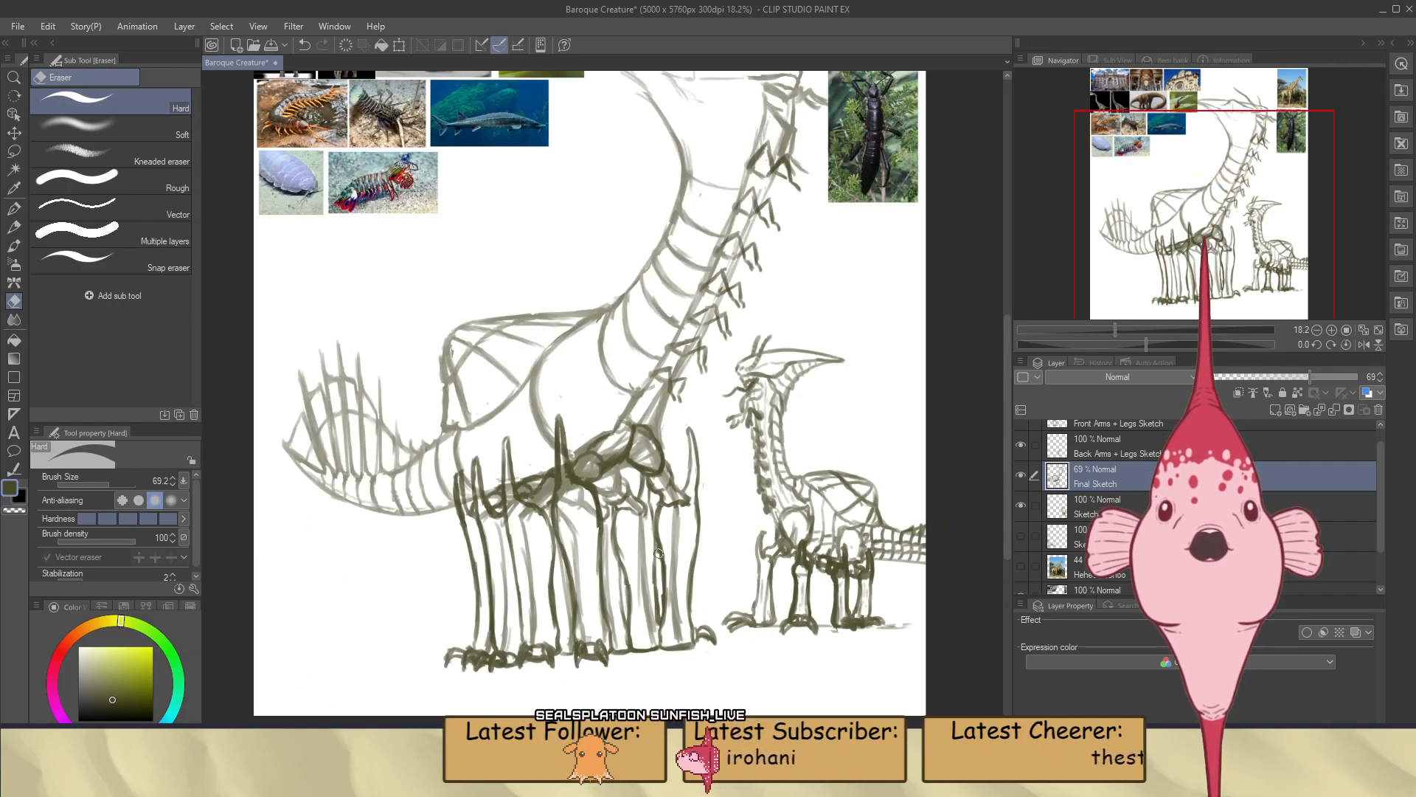
{"action": "scroll", "coordinate": [487, 484], "scroll_direction": "up", "scroll_amount": 4}
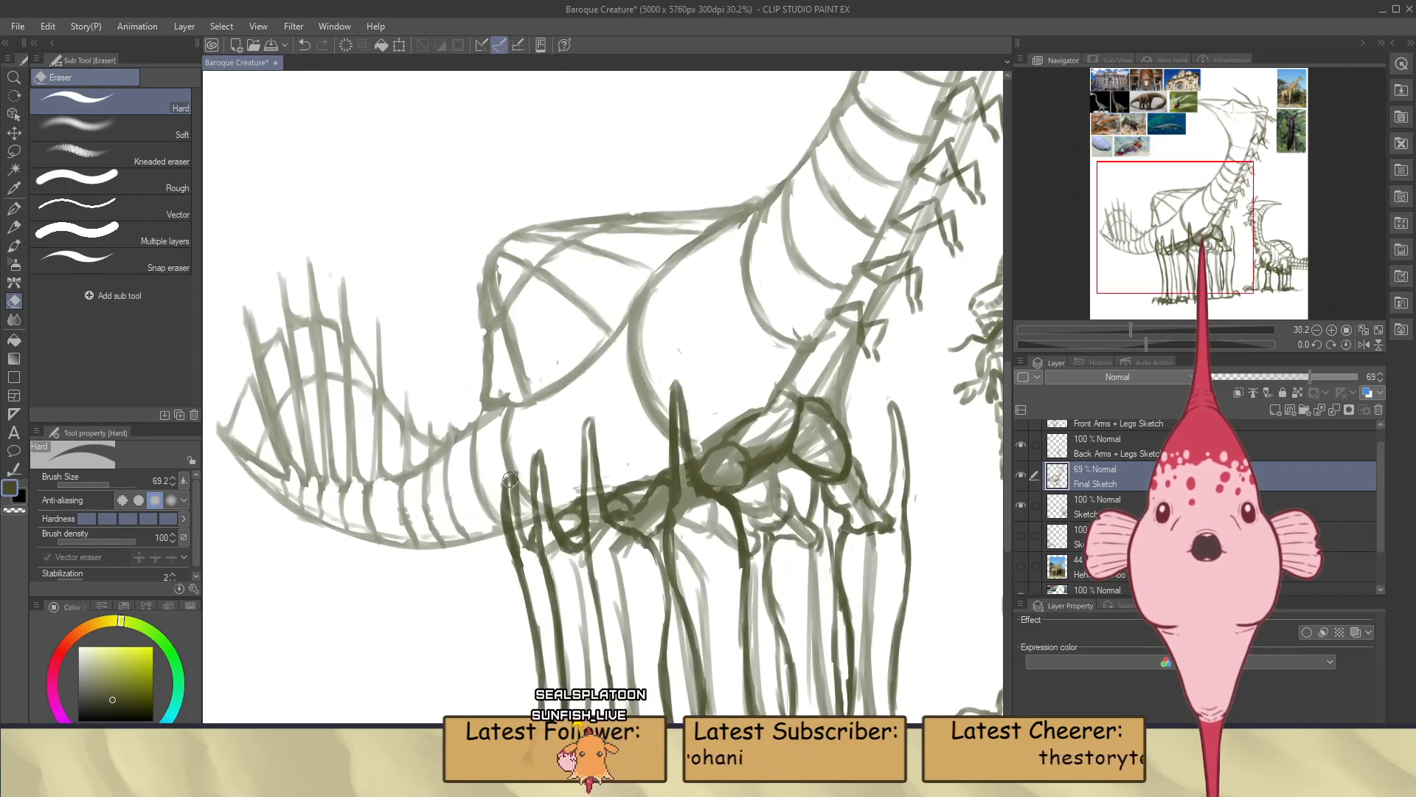
{"action": "scroll", "coordinate": [578, 481], "scroll_direction": "down", "scroll_amount": 3}
{"action": "scroll", "coordinate": [590, 475], "scroll_direction": "up", "scroll_amount": 4}
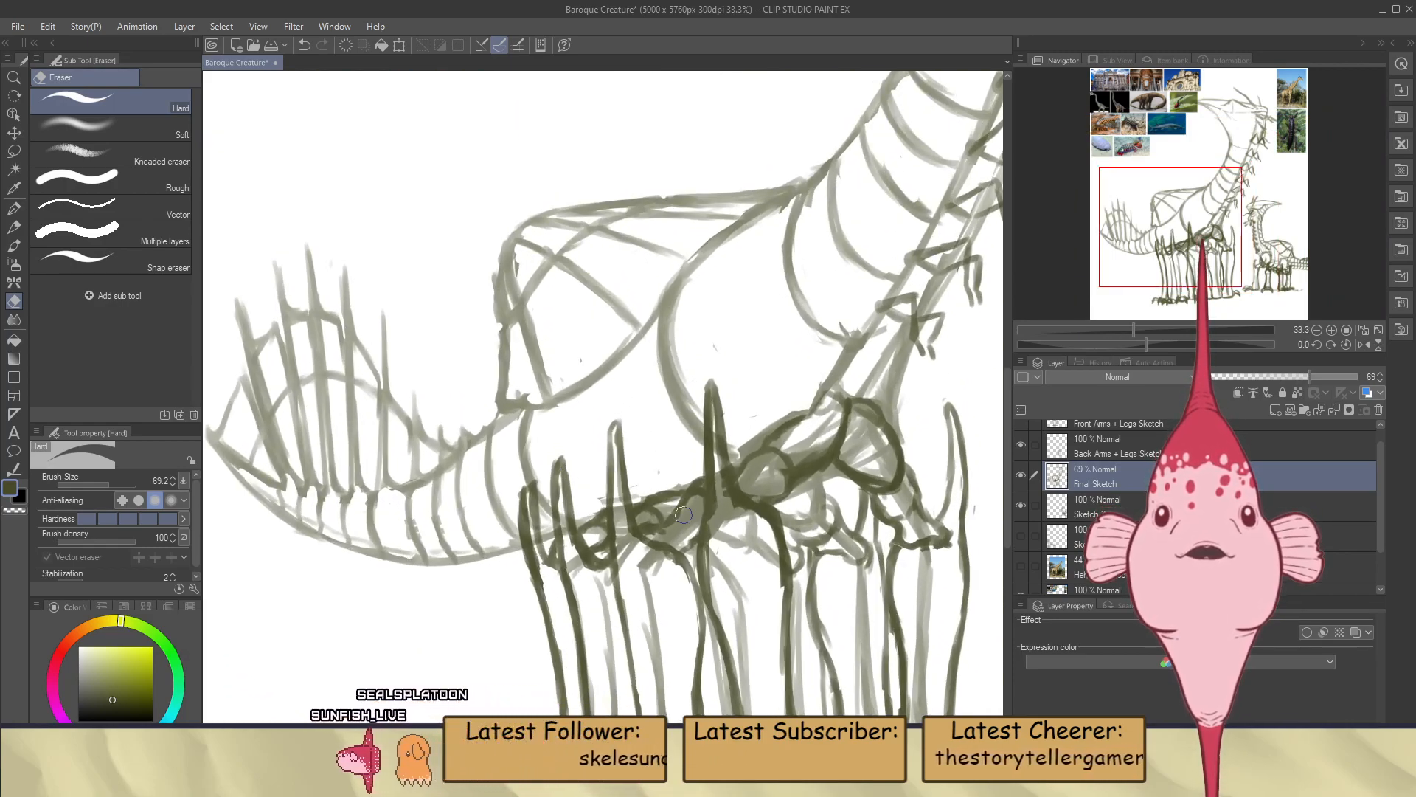
{"action": "scroll", "coordinate": [683, 515], "scroll_direction": "down", "scroll_amount": 4}
{"action": "scroll", "coordinate": [730, 454], "scroll_direction": "down", "scroll_amount": 1}
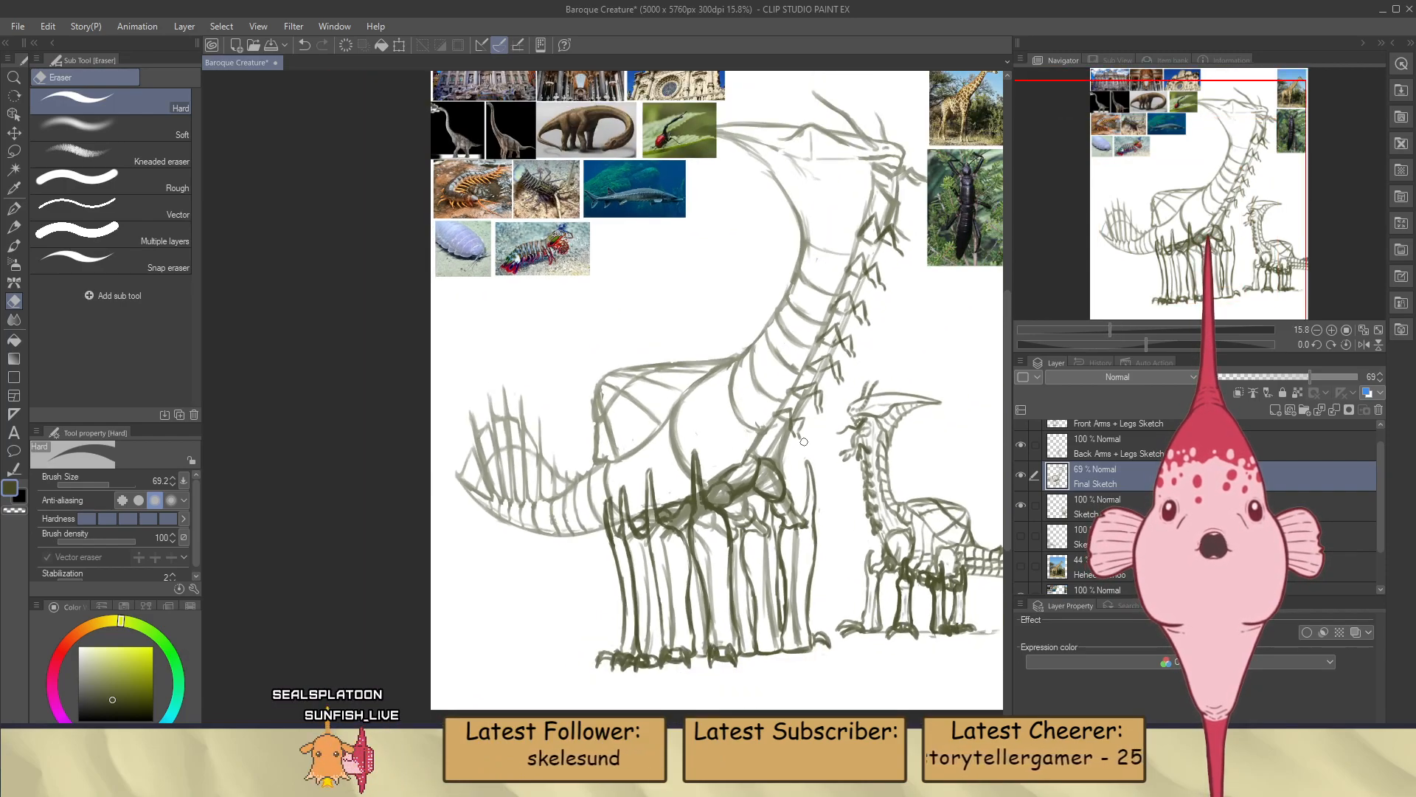
{"action": "scroll", "coordinate": [804, 441], "scroll_direction": "up", "scroll_amount": 1}
{"action": "scroll", "coordinate": [816, 476], "scroll_direction": "up", "scroll_amount": 2}
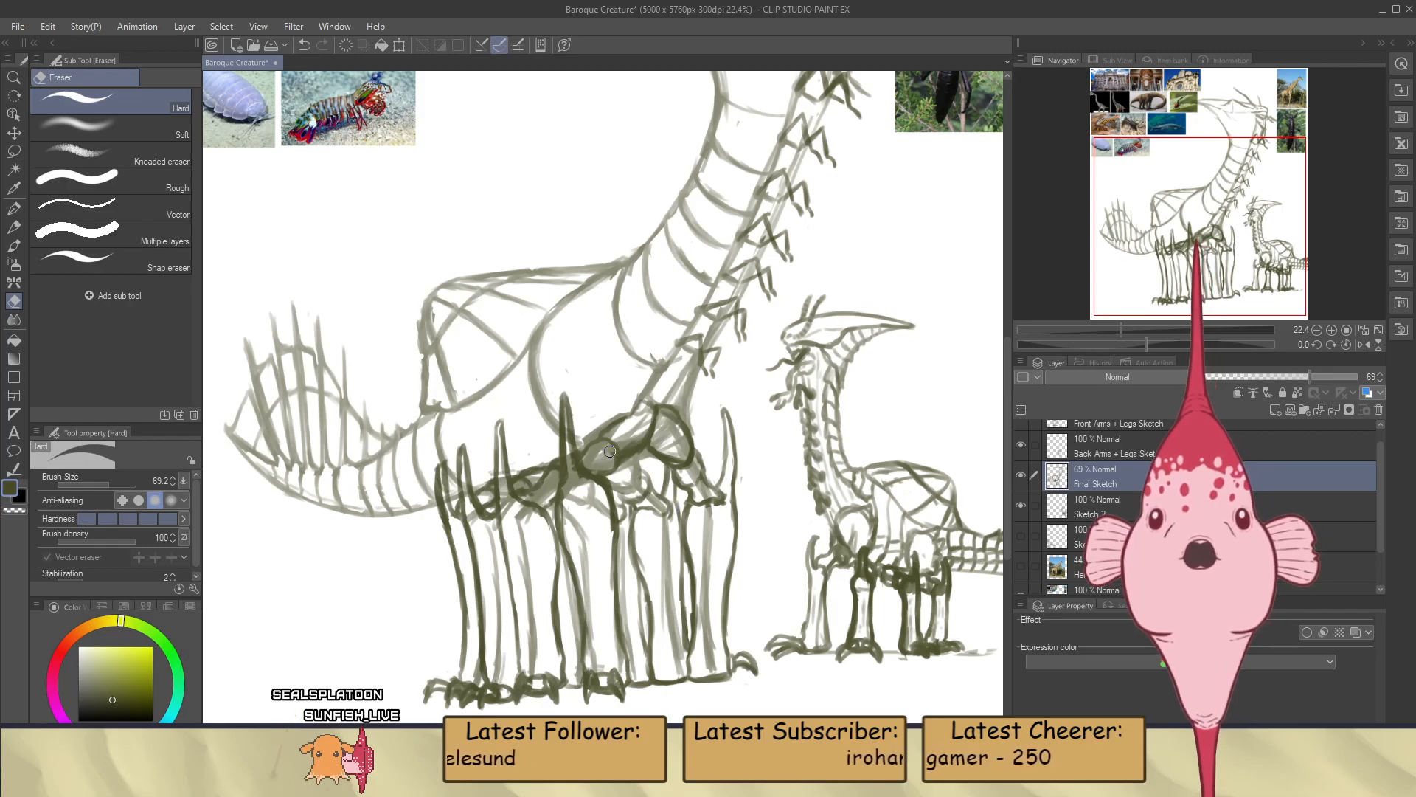
{"action": "key", "text": "b"}
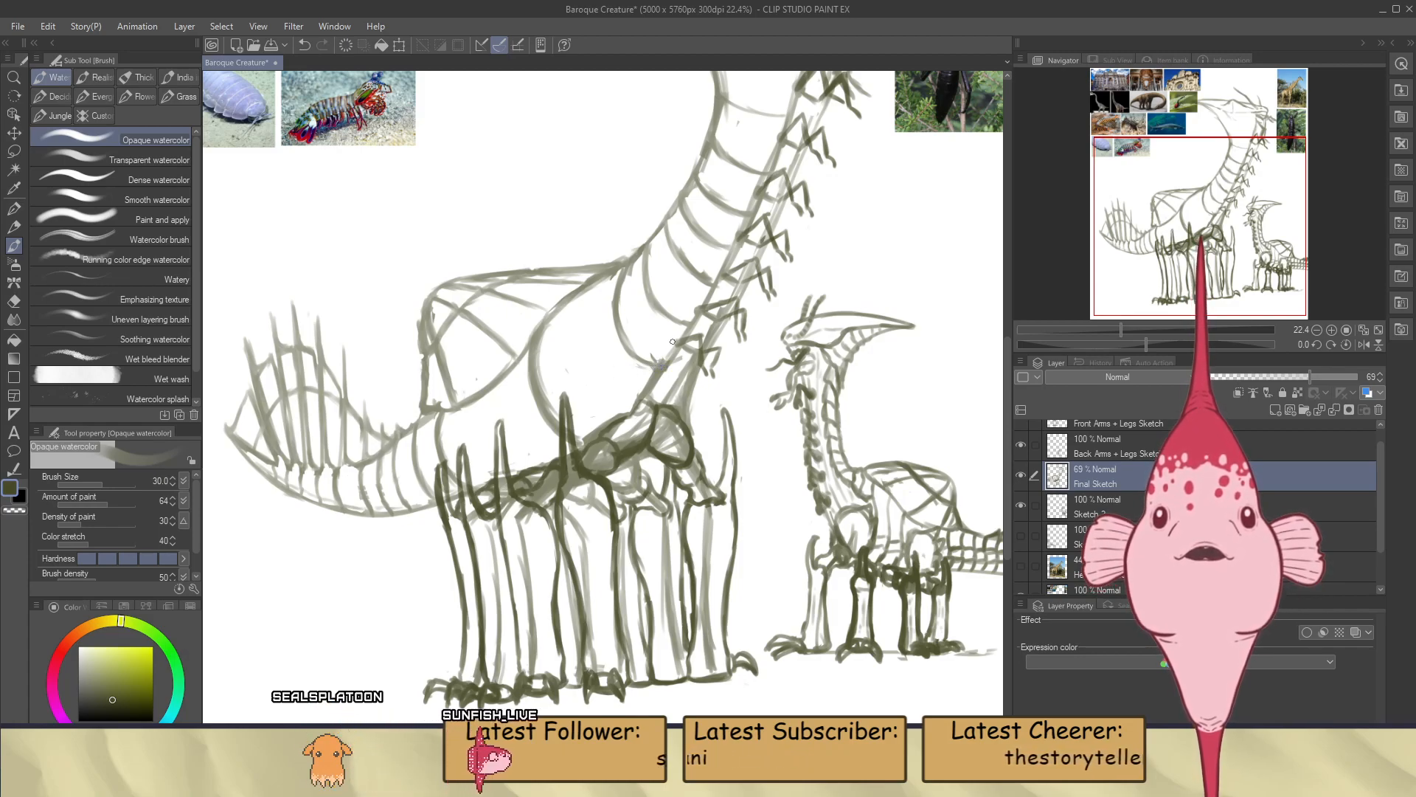
{"action": "scroll", "coordinate": [650, 379], "scroll_direction": "down", "scroll_amount": 3}
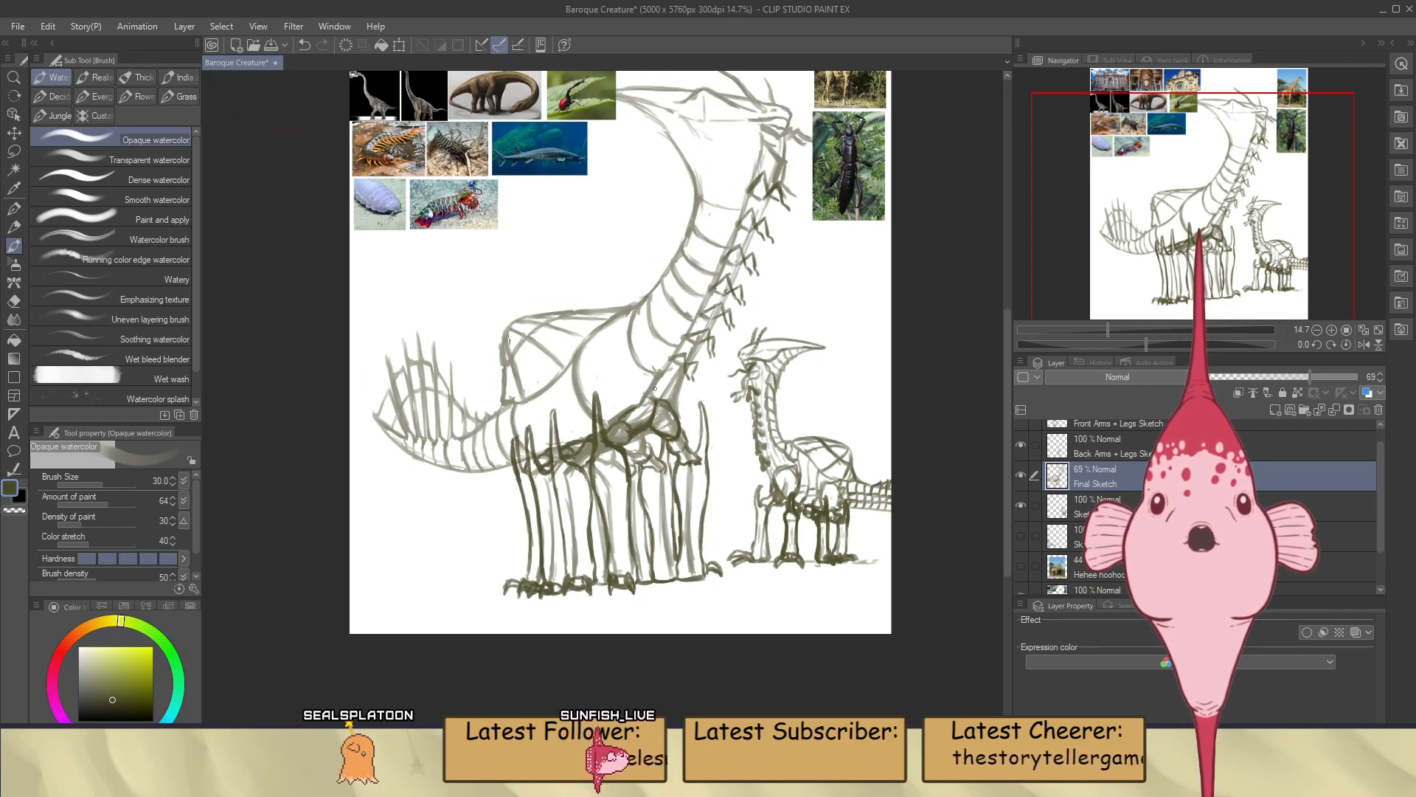
{"action": "scroll", "coordinate": [661, 323], "scroll_direction": "up", "scroll_amount": 1}
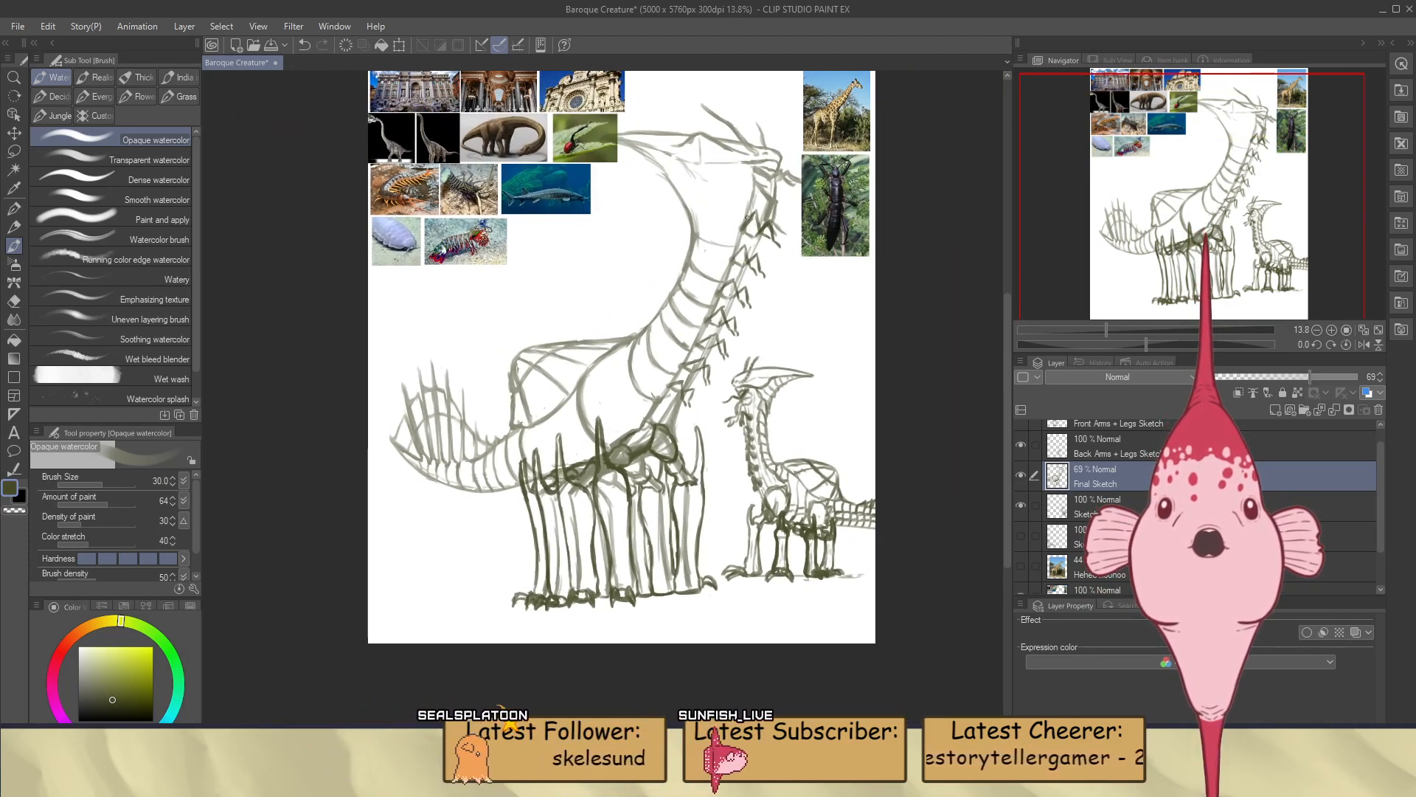
{"action": "scroll", "coordinate": [757, 179], "scroll_direction": "up", "scroll_amount": 2}
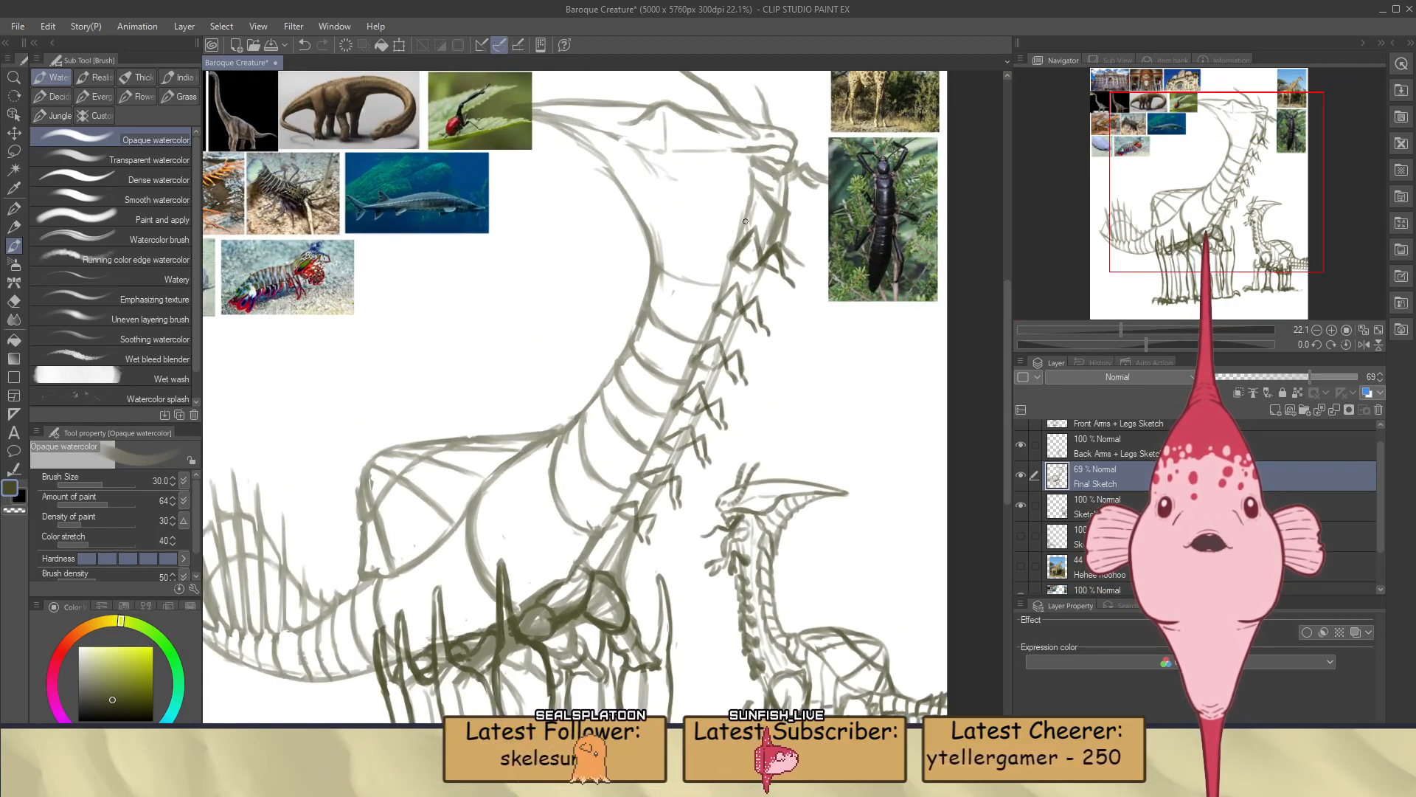
Sketch a jaw curve beneath the large creature's head, erase its lower end, and draw a curved segment line across the upper neck
{"action": "scroll", "coordinate": [745, 218], "scroll_direction": "down", "scroll_amount": 1}
{"action": "scroll", "coordinate": [665, 328], "scroll_direction": "up", "scroll_amount": 2}
{"action": "scroll", "coordinate": [665, 327], "scroll_direction": "down", "scroll_amount": 1}
{"action": "scroll", "coordinate": [778, 627], "scroll_direction": "up", "scroll_amount": 3}
{"action": "scroll", "coordinate": [779, 575], "scroll_direction": "down", "scroll_amount": 1}
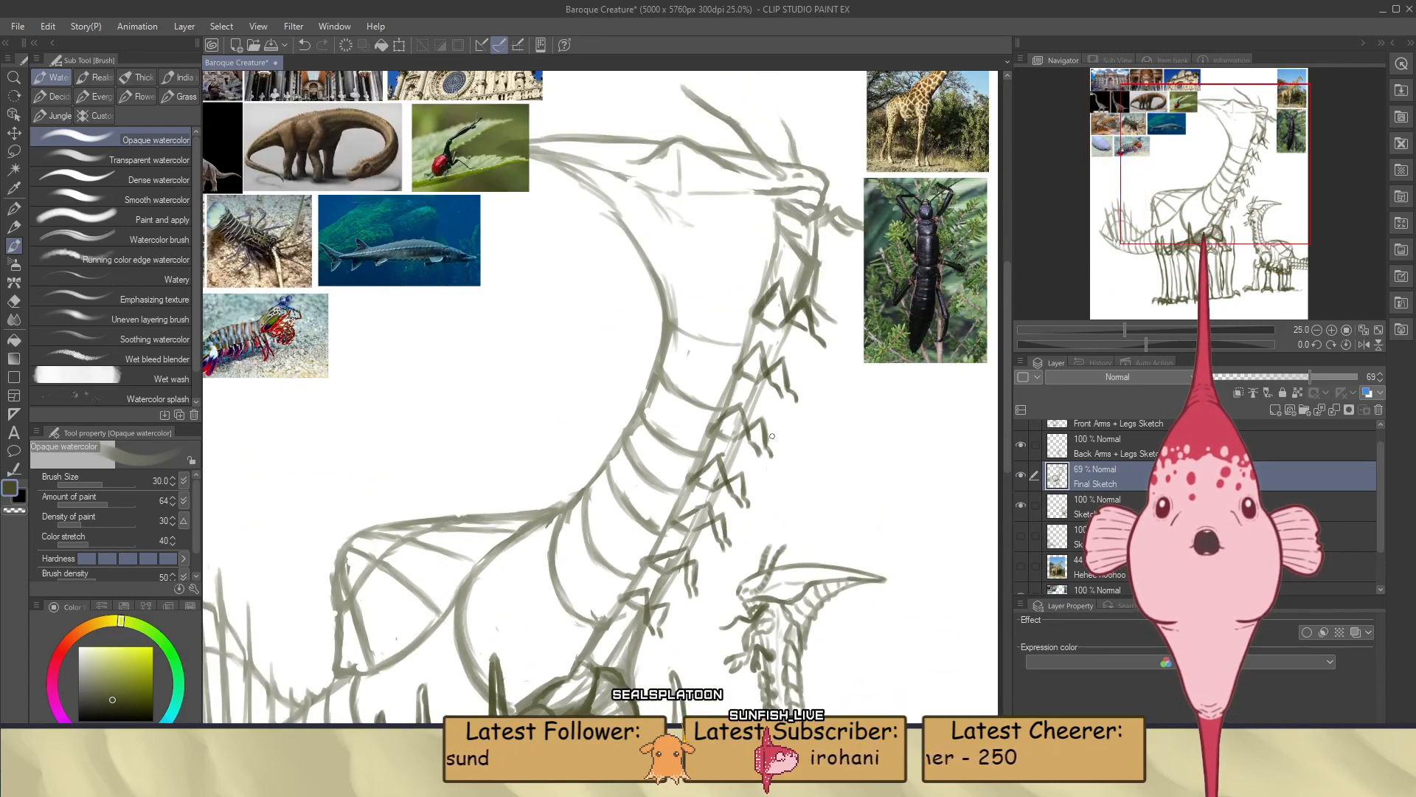
{"action": "scroll", "coordinate": [735, 332], "scroll_direction": "up", "scroll_amount": 1}
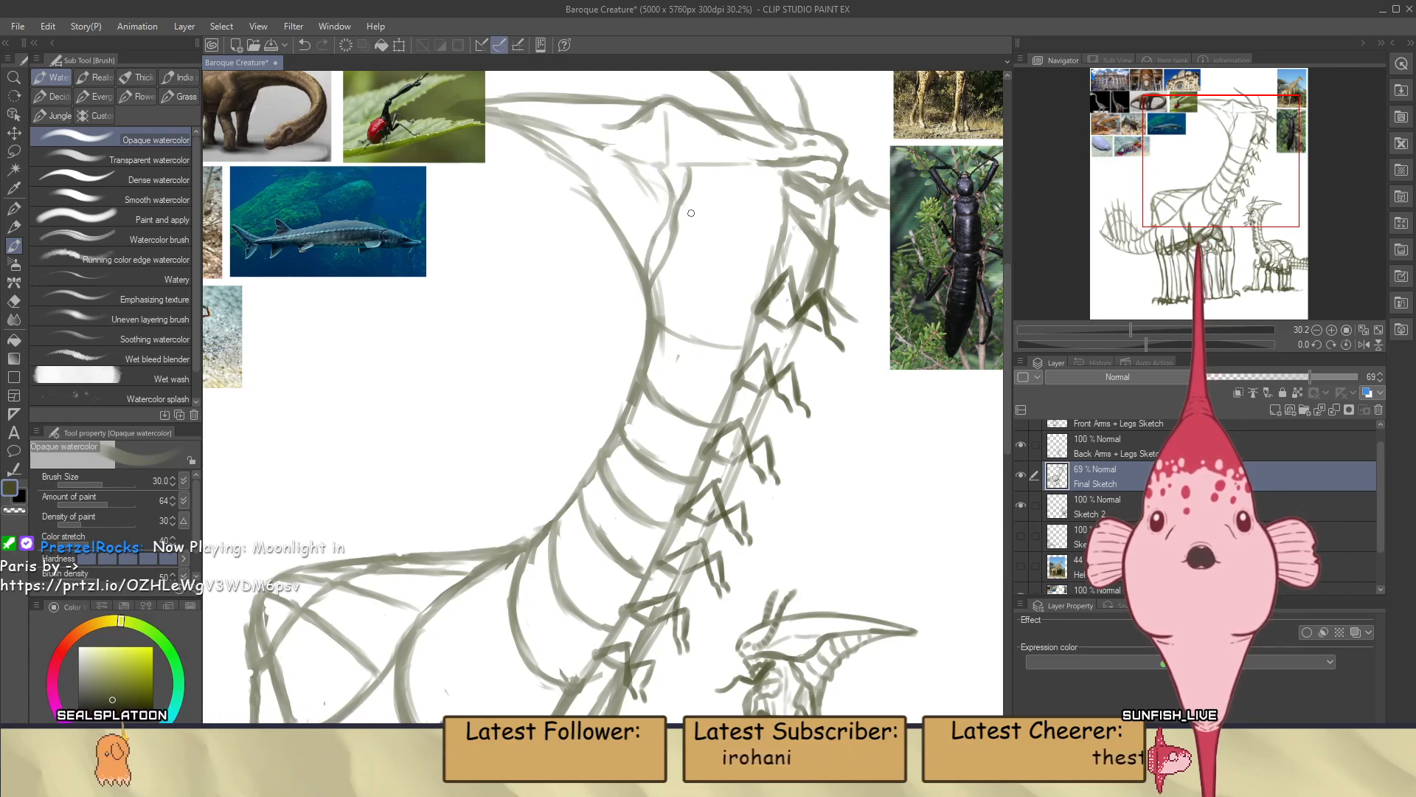
{"action": "key", "text": "e"}
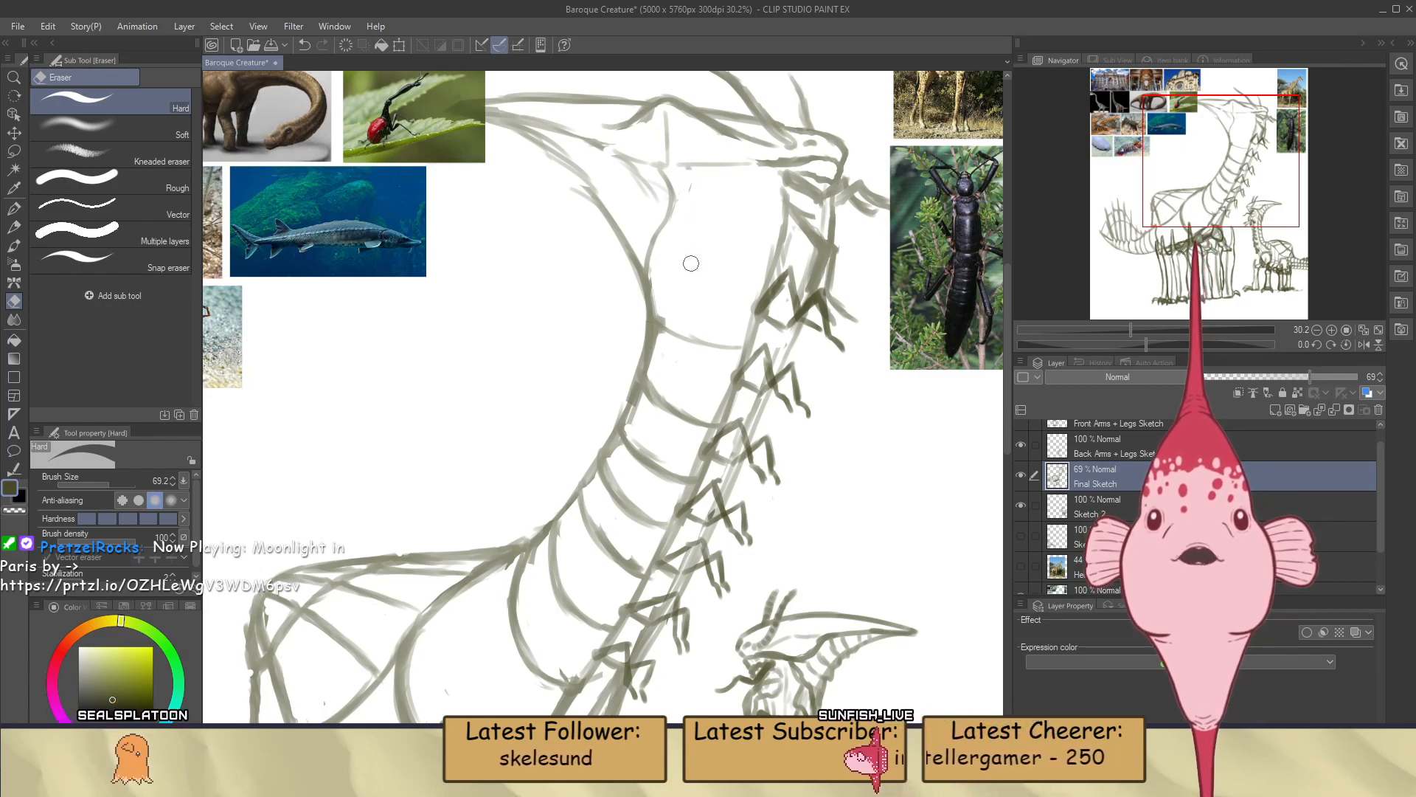
{"action": "key", "text": "b"}
{"action": "key", "text": "e"}
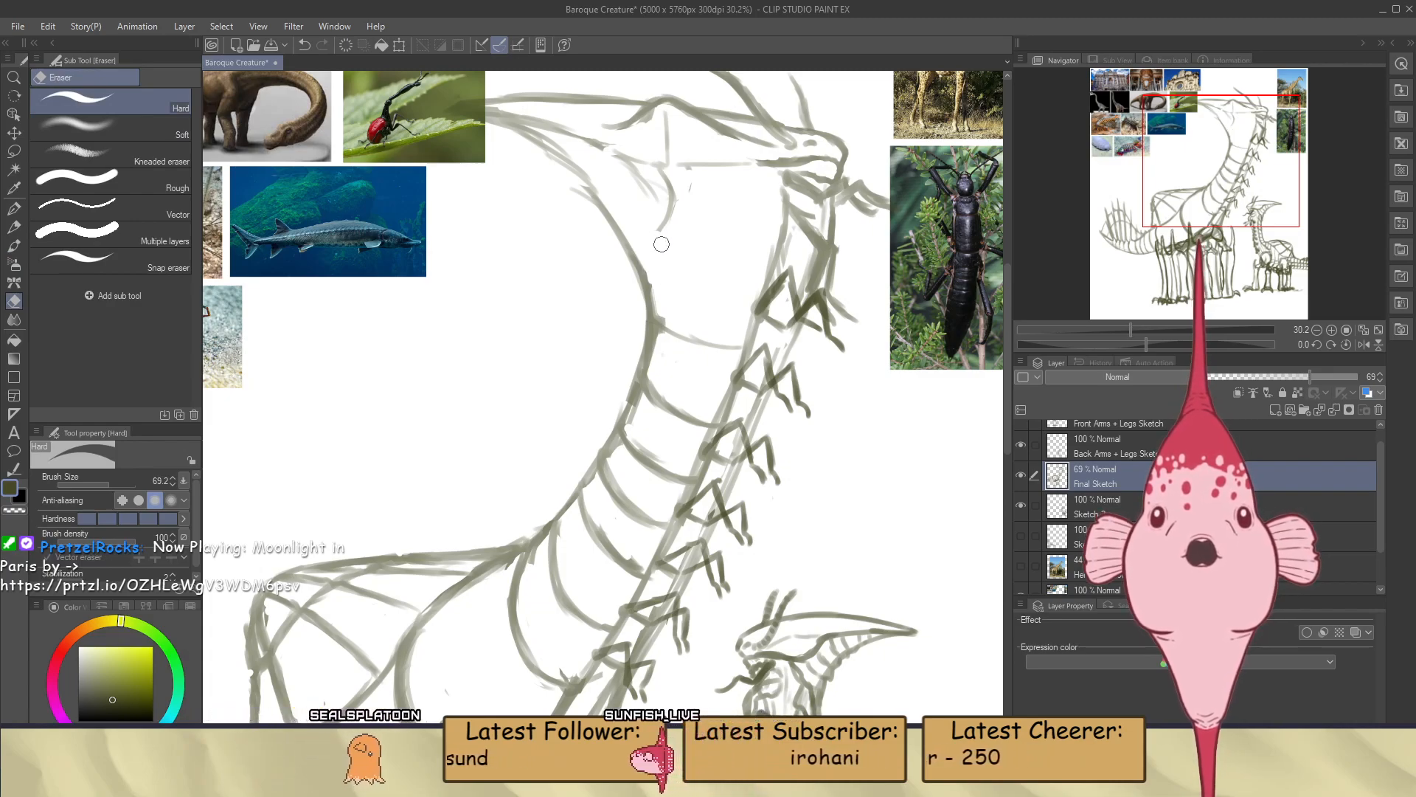
{"action": "key", "text": "b"}
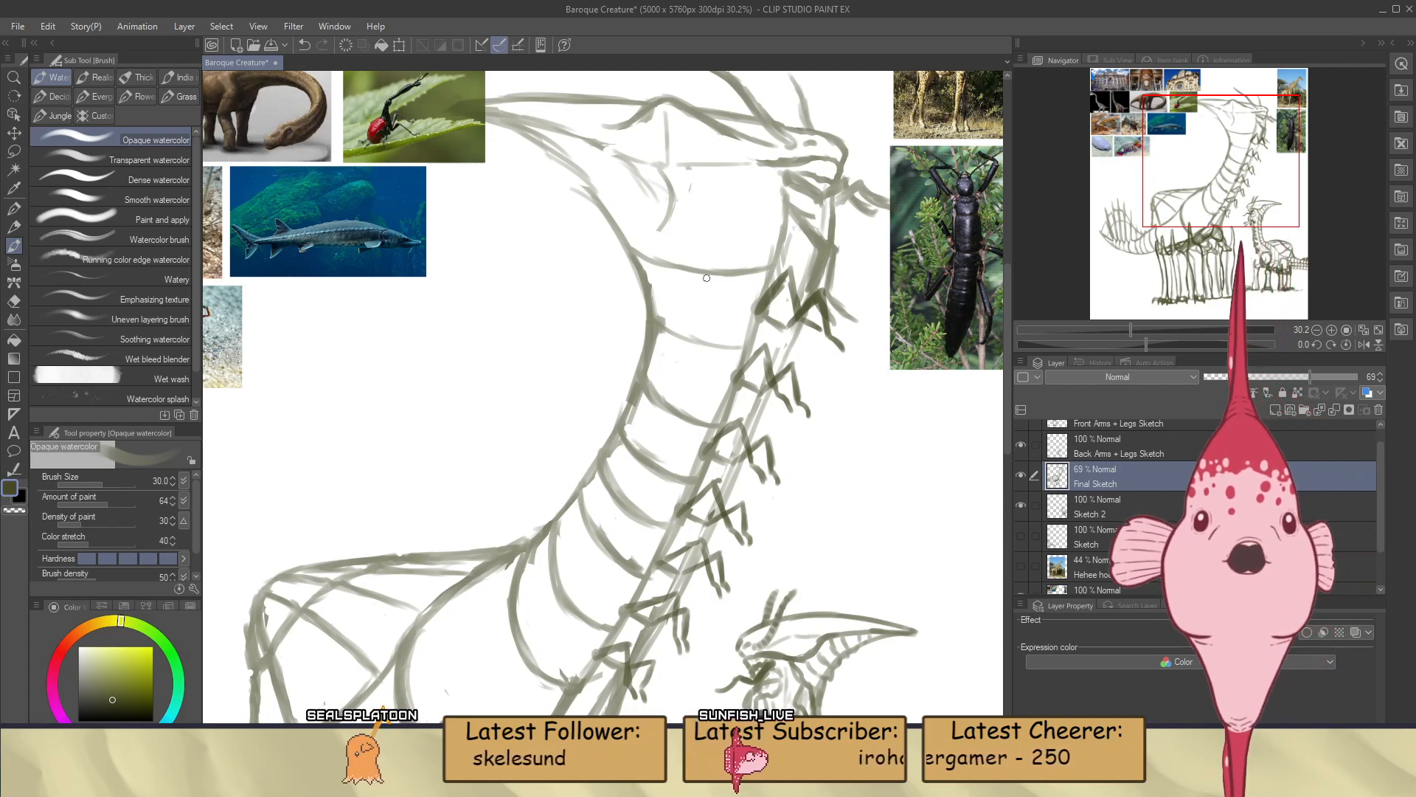
Erase the jaw curve and redraw it bending from the jaw line down to the front contour of the upper neck
{"action": "scroll", "coordinate": [707, 277], "scroll_direction": "down", "scroll_amount": 2}
{"action": "scroll", "coordinate": [703, 279], "scroll_direction": "up", "scroll_amount": 2}
{"action": "scroll", "coordinate": [703, 279], "scroll_direction": "down", "scroll_amount": 2}
{"action": "scroll", "coordinate": [702, 194], "scroll_direction": "up", "scroll_amount": 3}
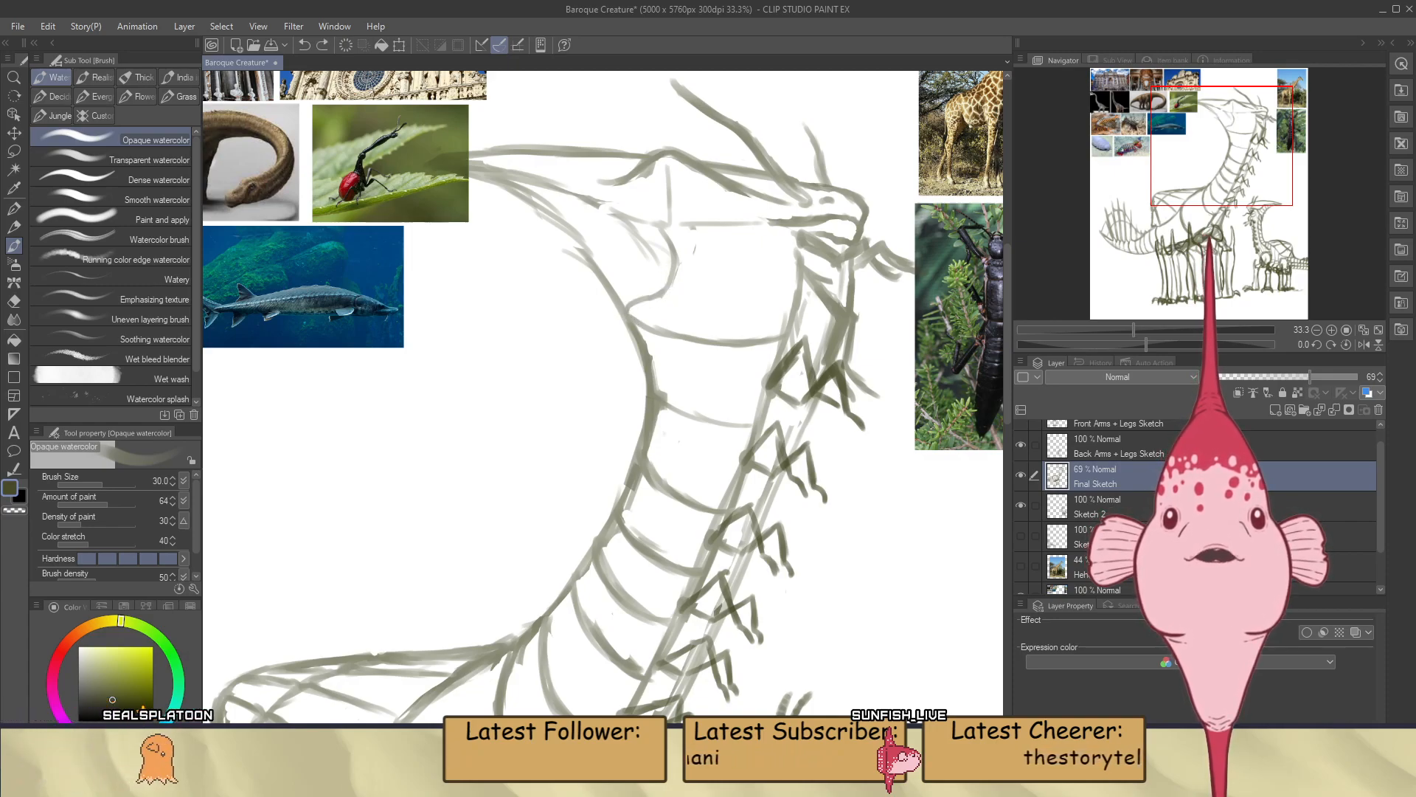
{"action": "scroll", "coordinate": [623, 299], "scroll_direction": "down", "scroll_amount": 4}
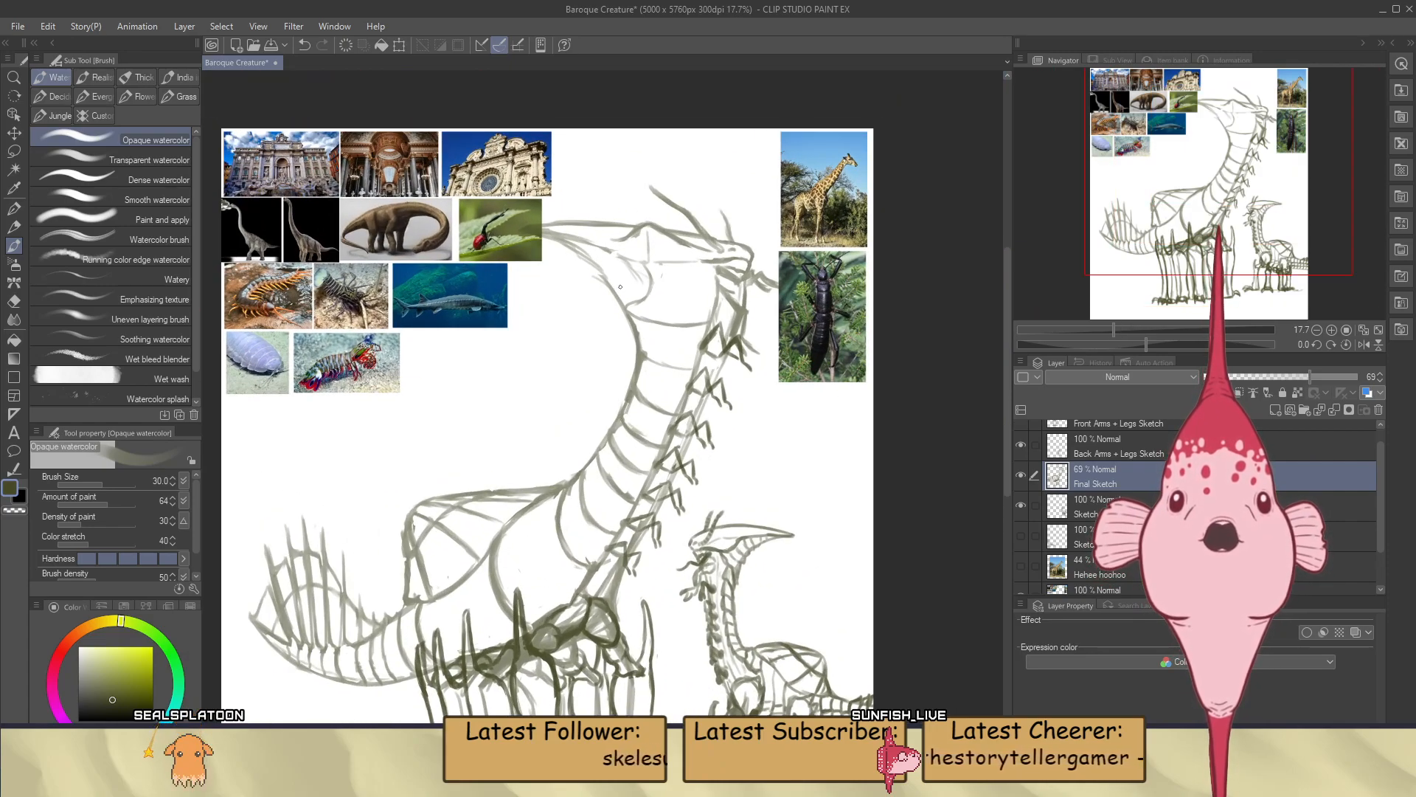
{"action": "scroll", "coordinate": [628, 286], "scroll_direction": "up", "scroll_amount": 1}
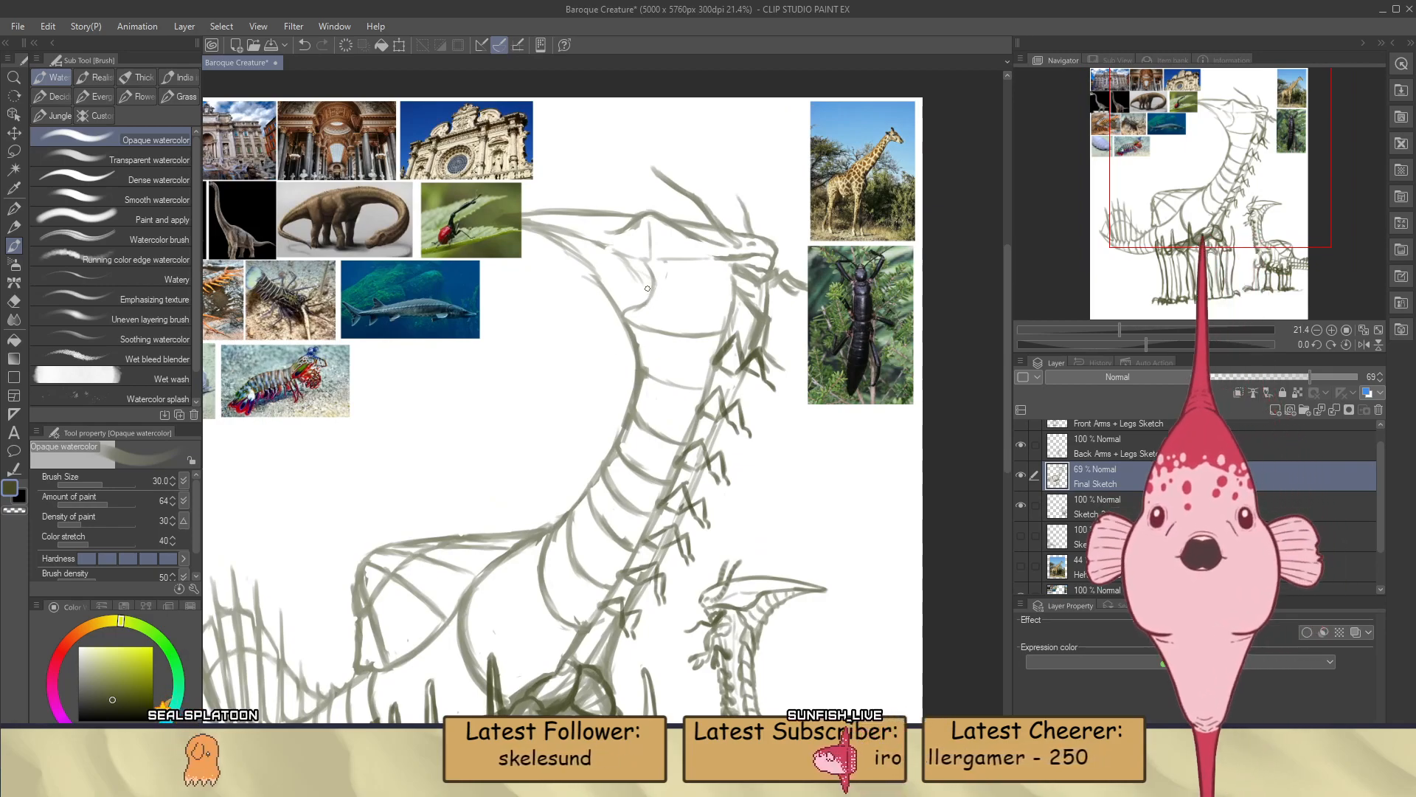
{"action": "key", "text": "e"}
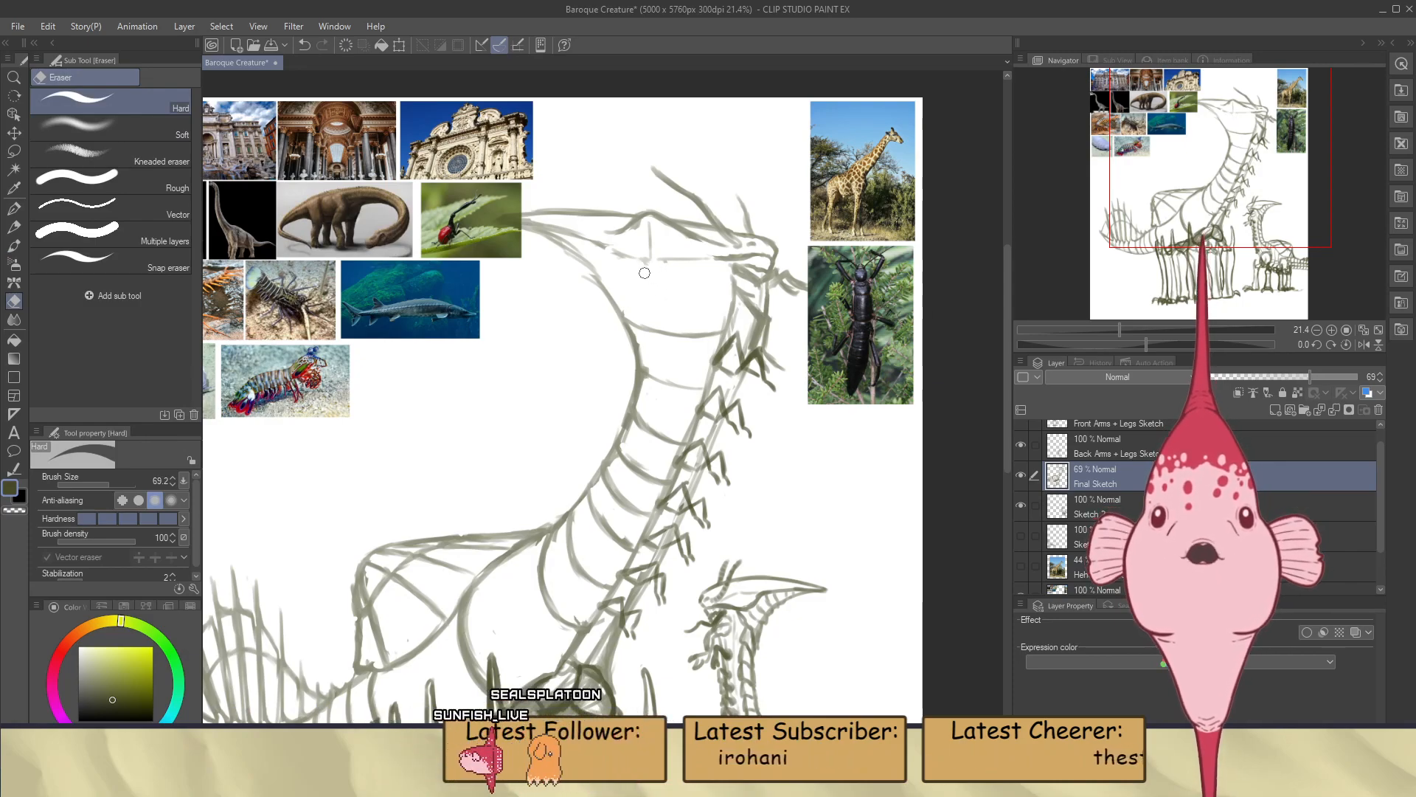
{"action": "key", "text": "b"}
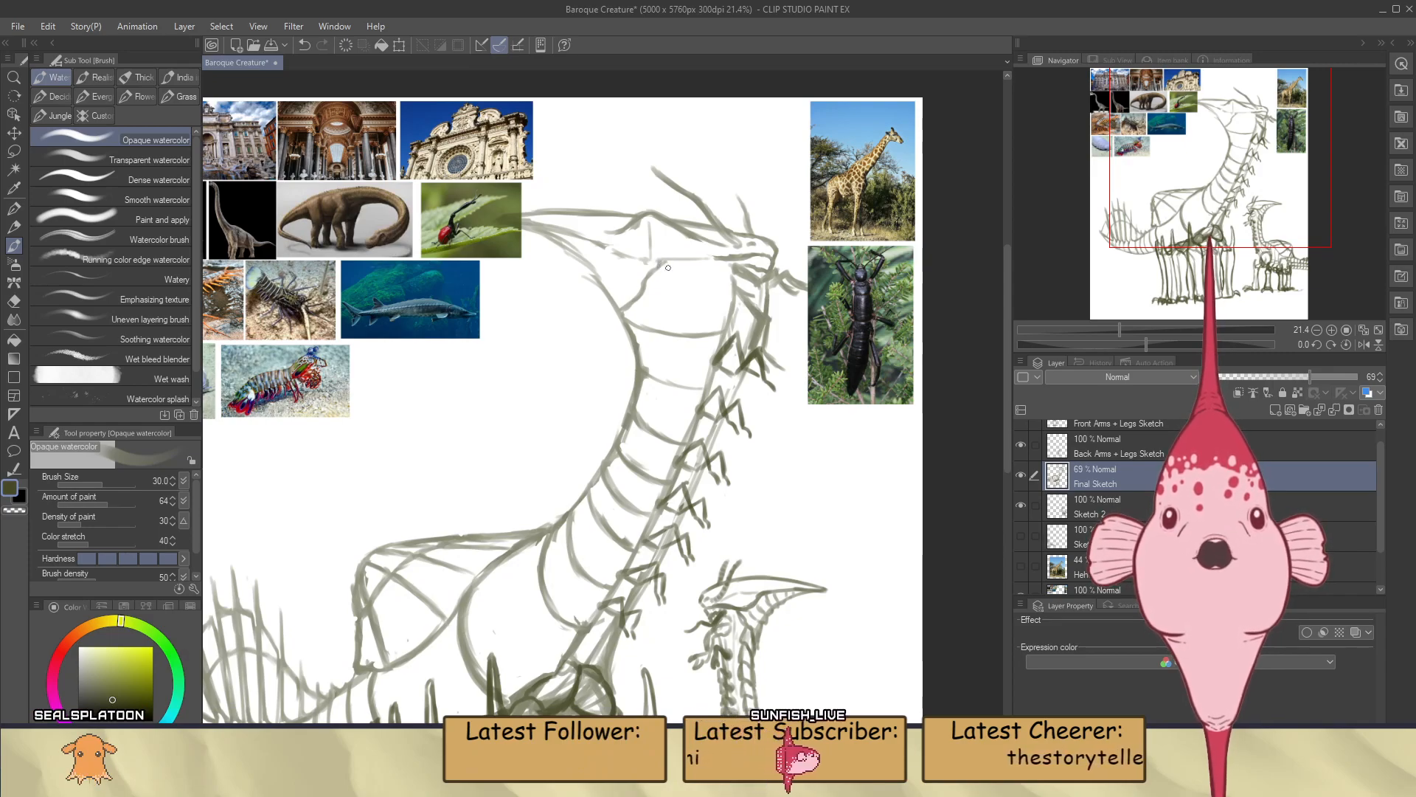
Tidy the new throat curve and add more curved segment lines in front of it, between the jaw line and throat contour
{"action": "key", "text": "e"}
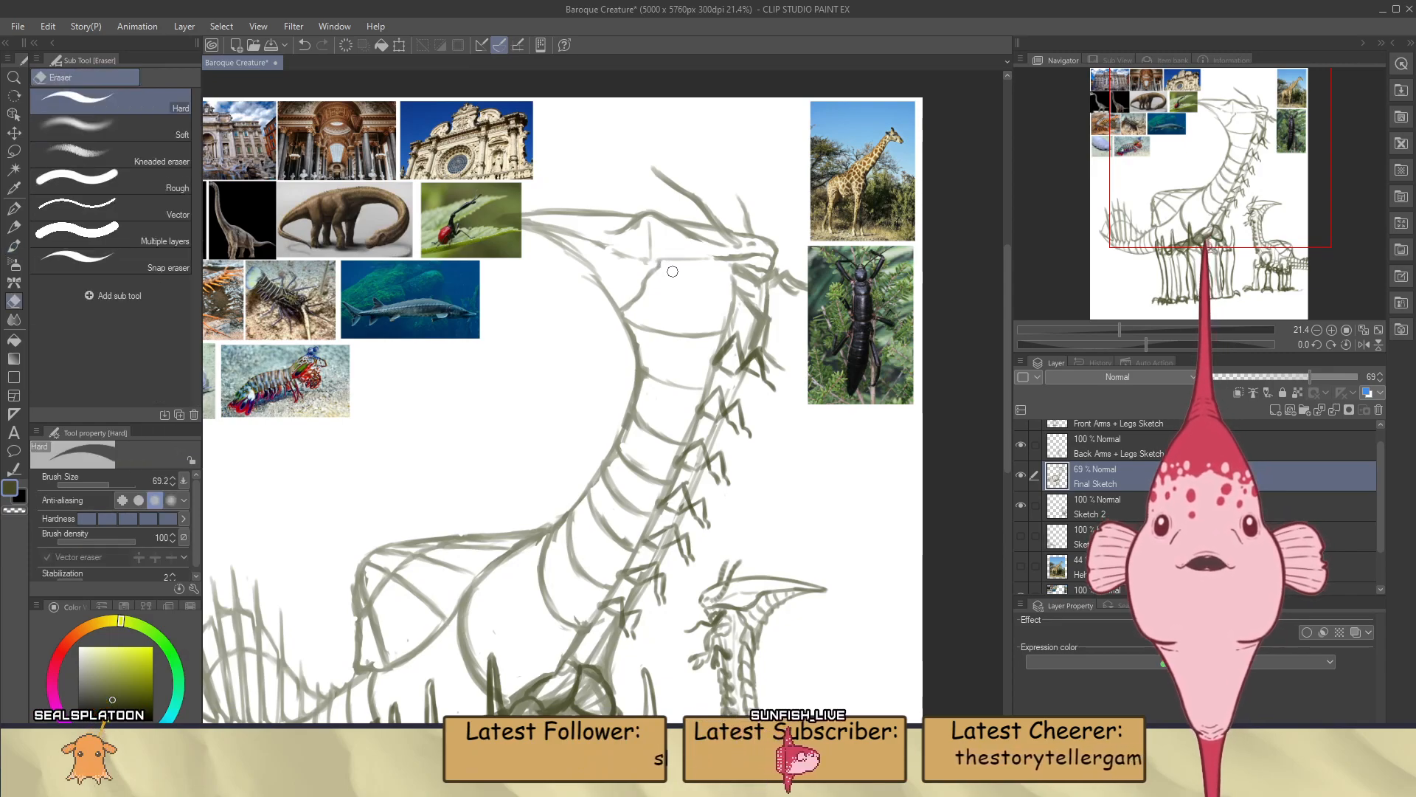
{"action": "key", "text": "b"}
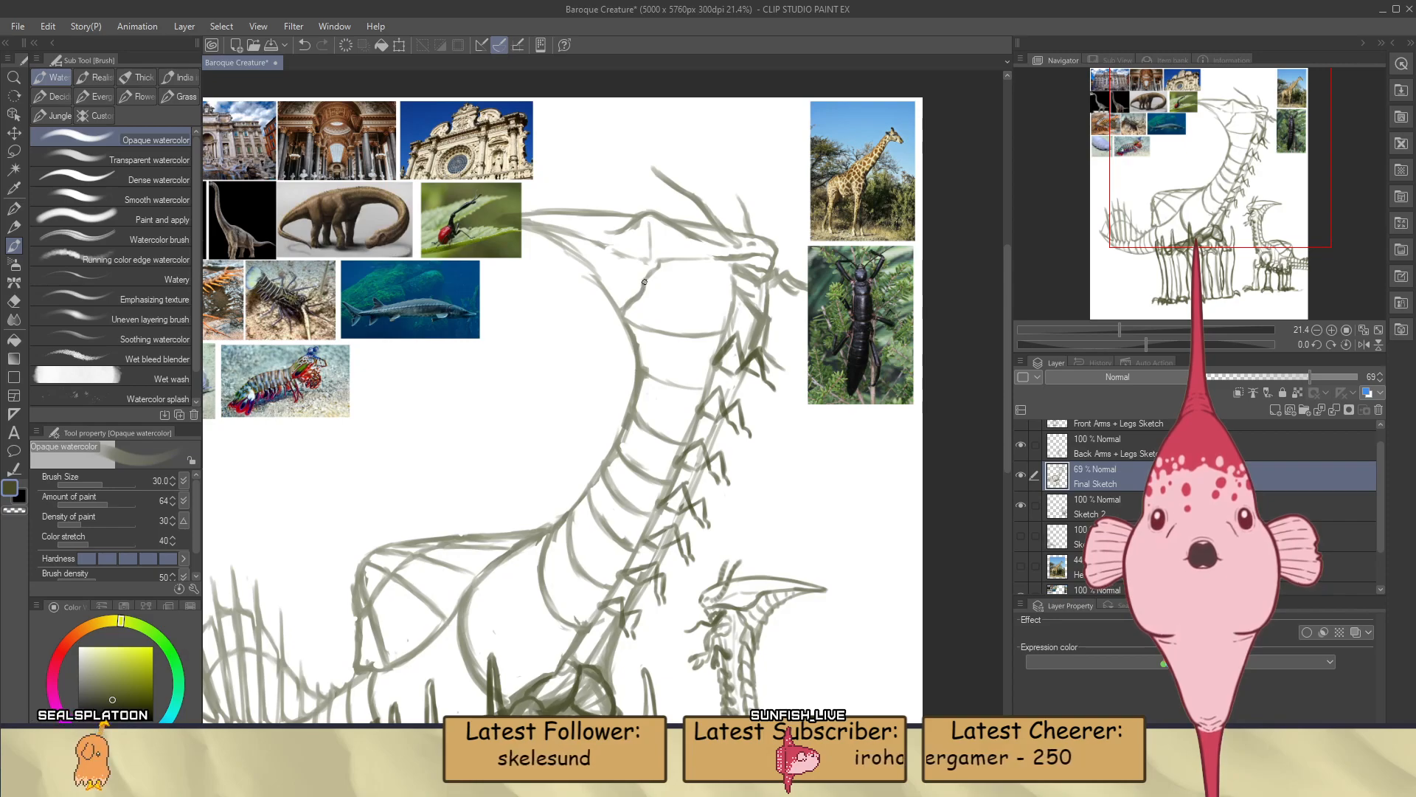
{"action": "key", "text": "e"}
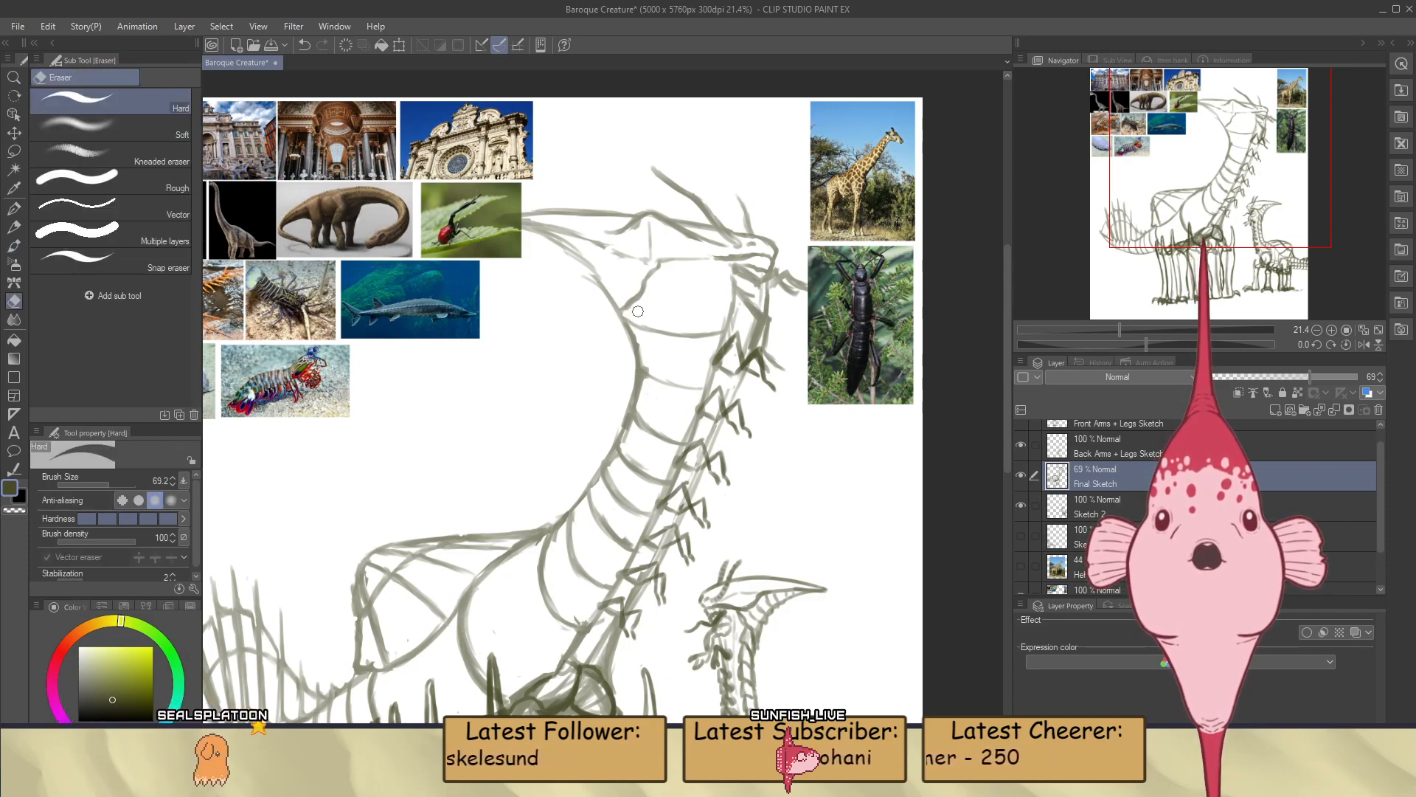
{"action": "key", "text": "b"}
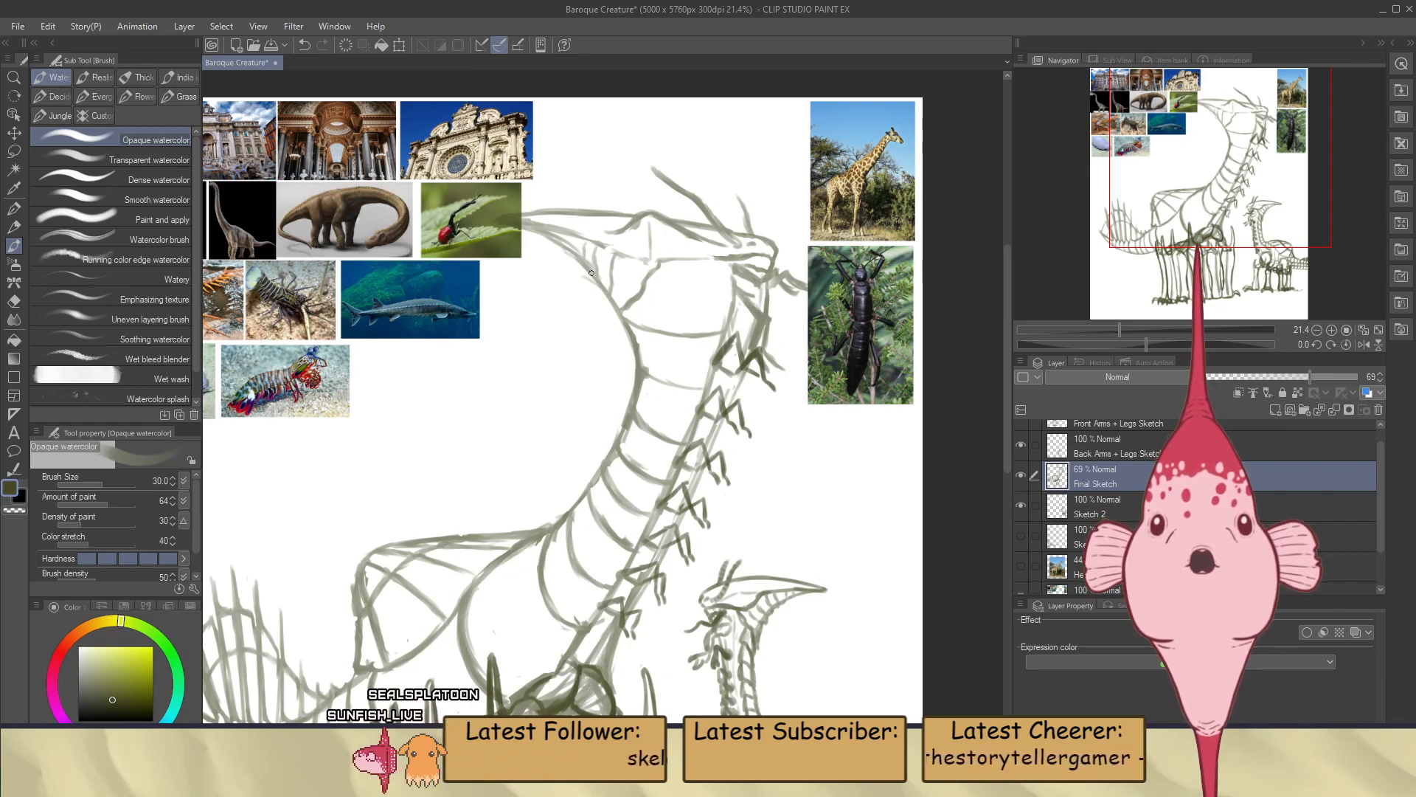
{"action": "scroll", "coordinate": [598, 287], "scroll_direction": "down", "scroll_amount": 1}
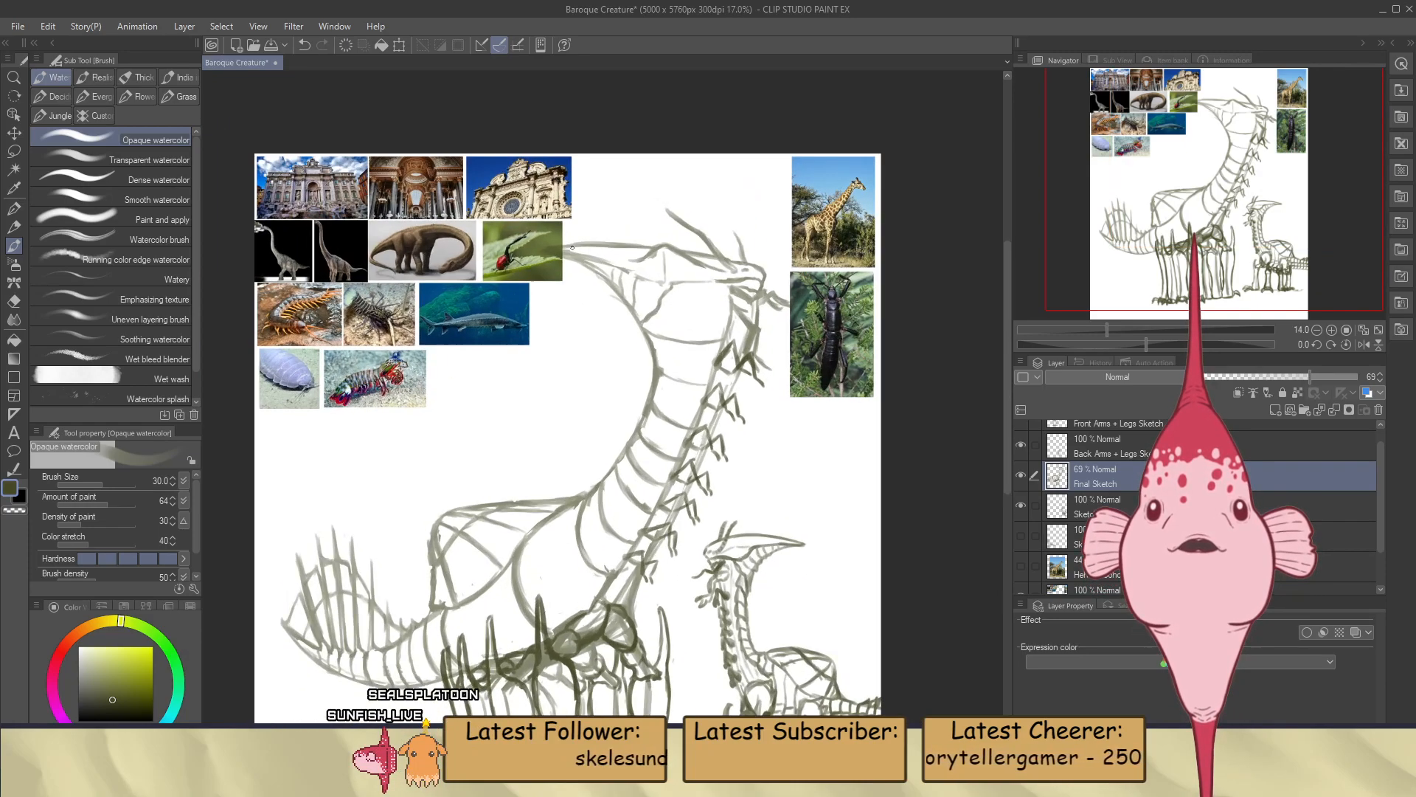
{"action": "scroll", "coordinate": [512, 185], "scroll_direction": "up", "scroll_amount": 3}
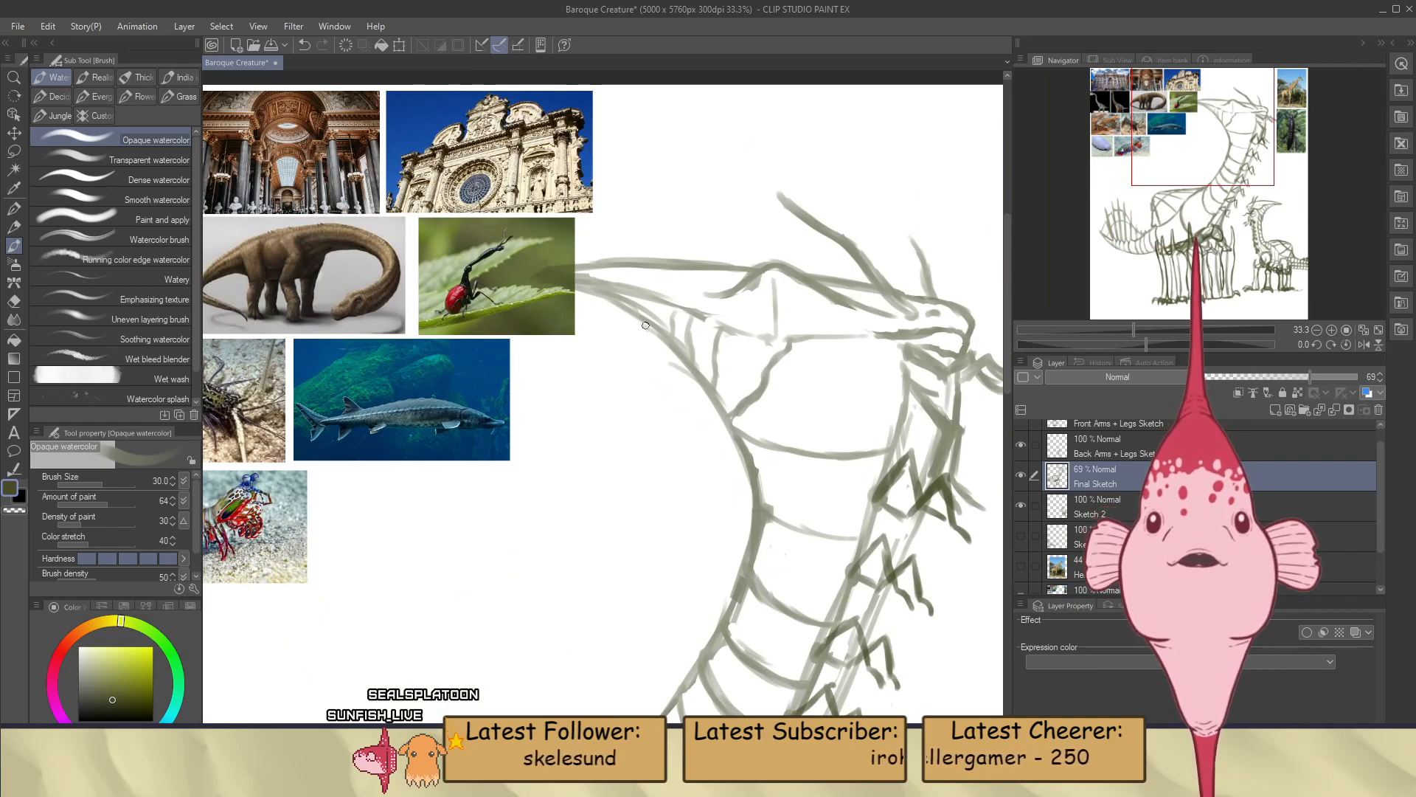
{"action": "key", "text": "e"}
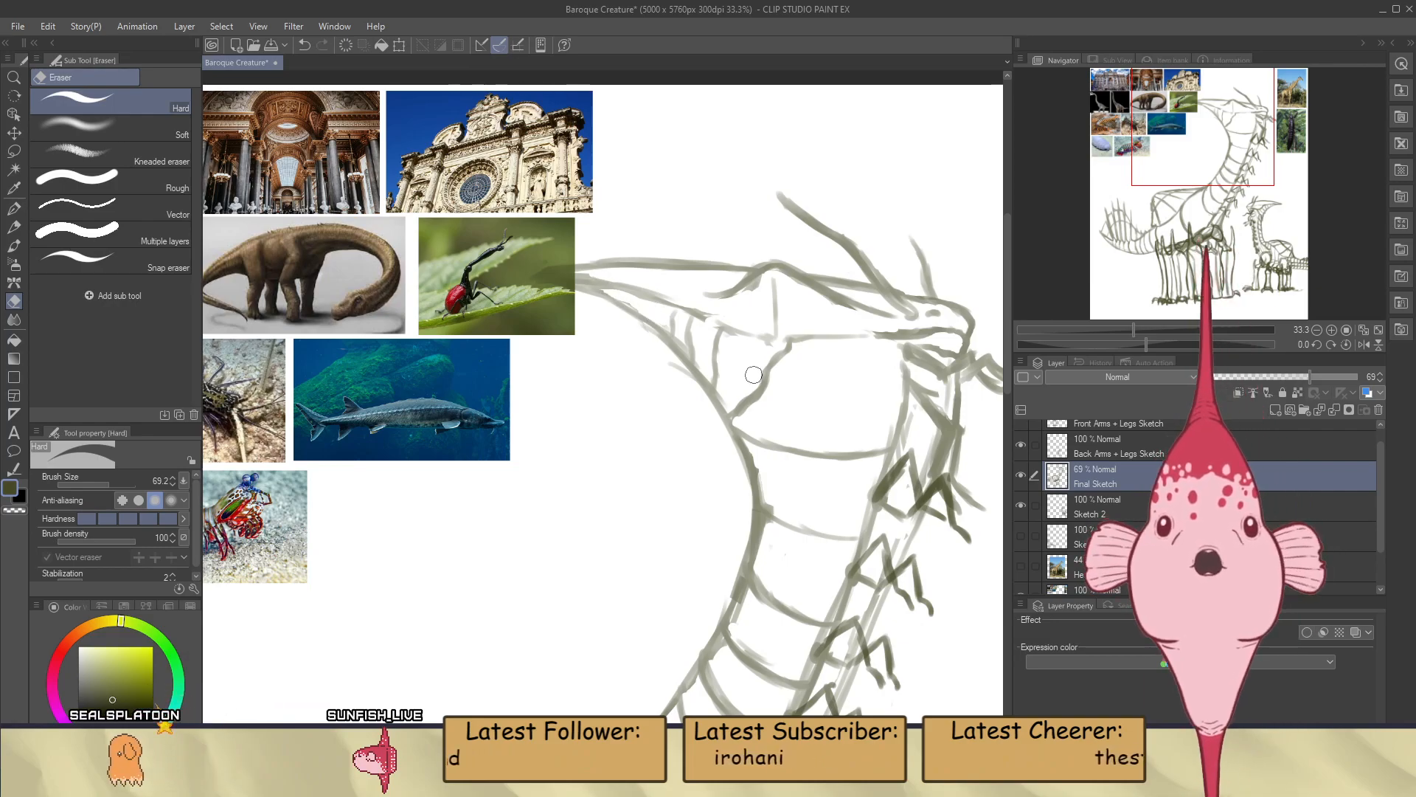
{"action": "key", "text": "b"}
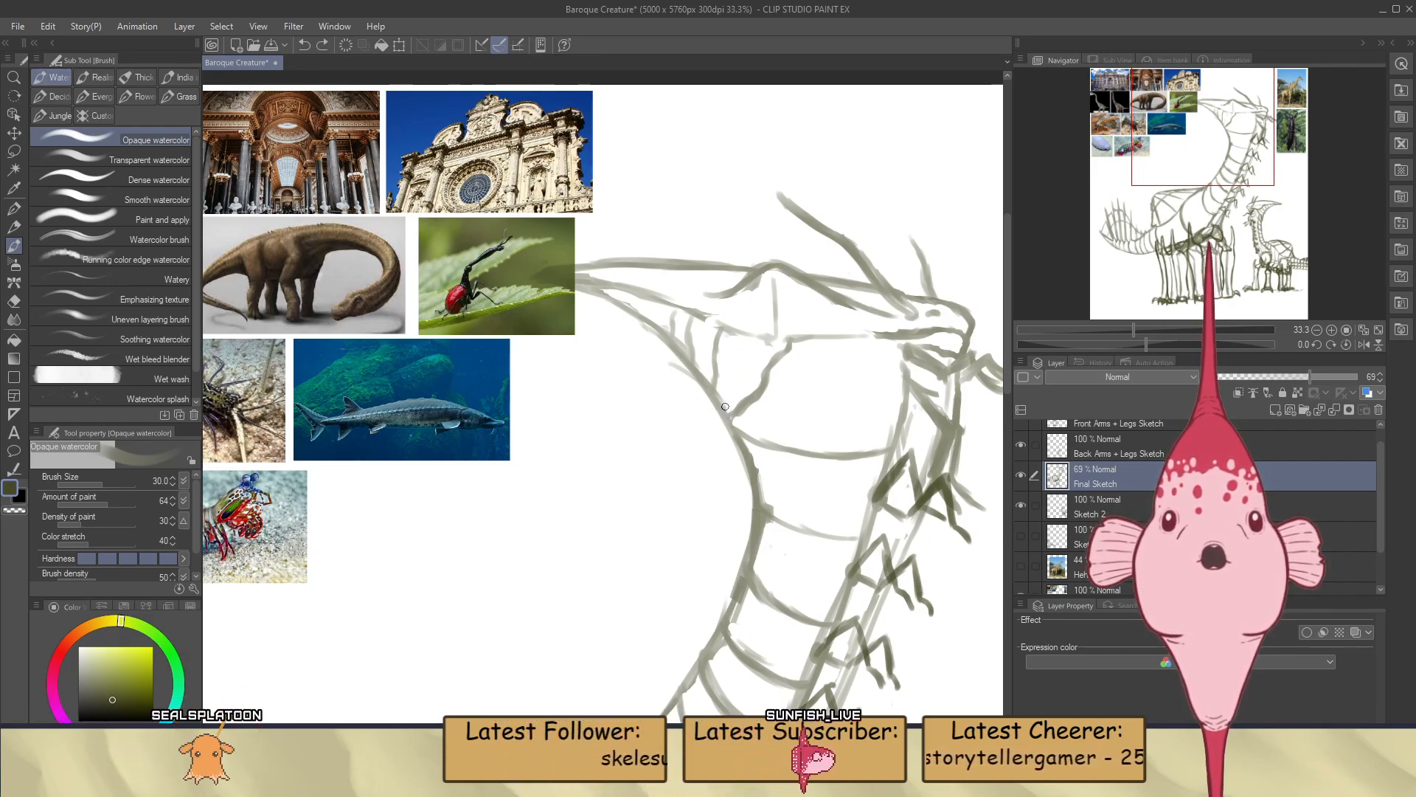
{"action": "left_click_drag", "start_coordinate": [725, 407], "coordinate": [736, 393]}
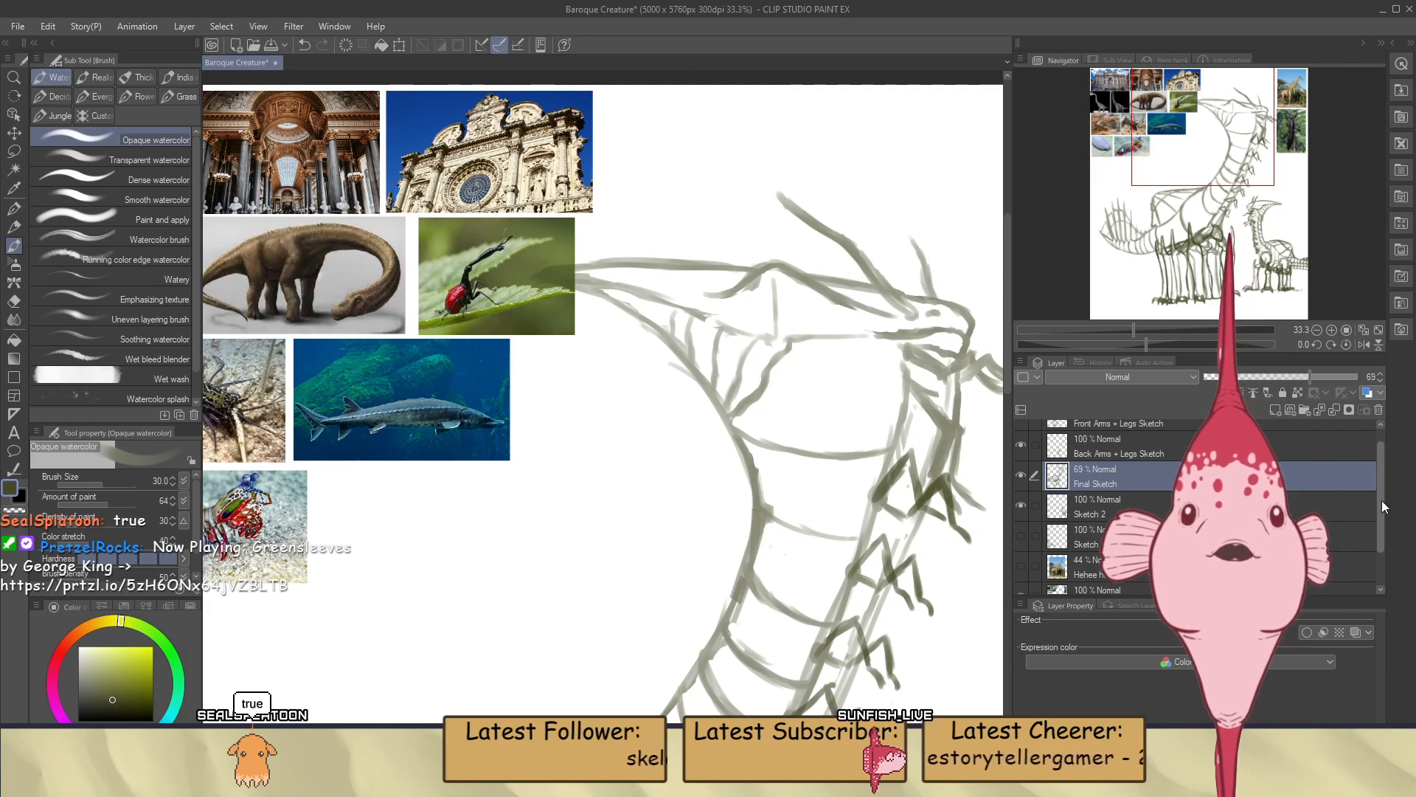
Hide the References layer and continue the short segment lines along the beak's underside toward its tip on the Final Sketch layer
{"action": "left_click_drag", "start_coordinate": [1382, 500], "coordinate": [1382, 540]}
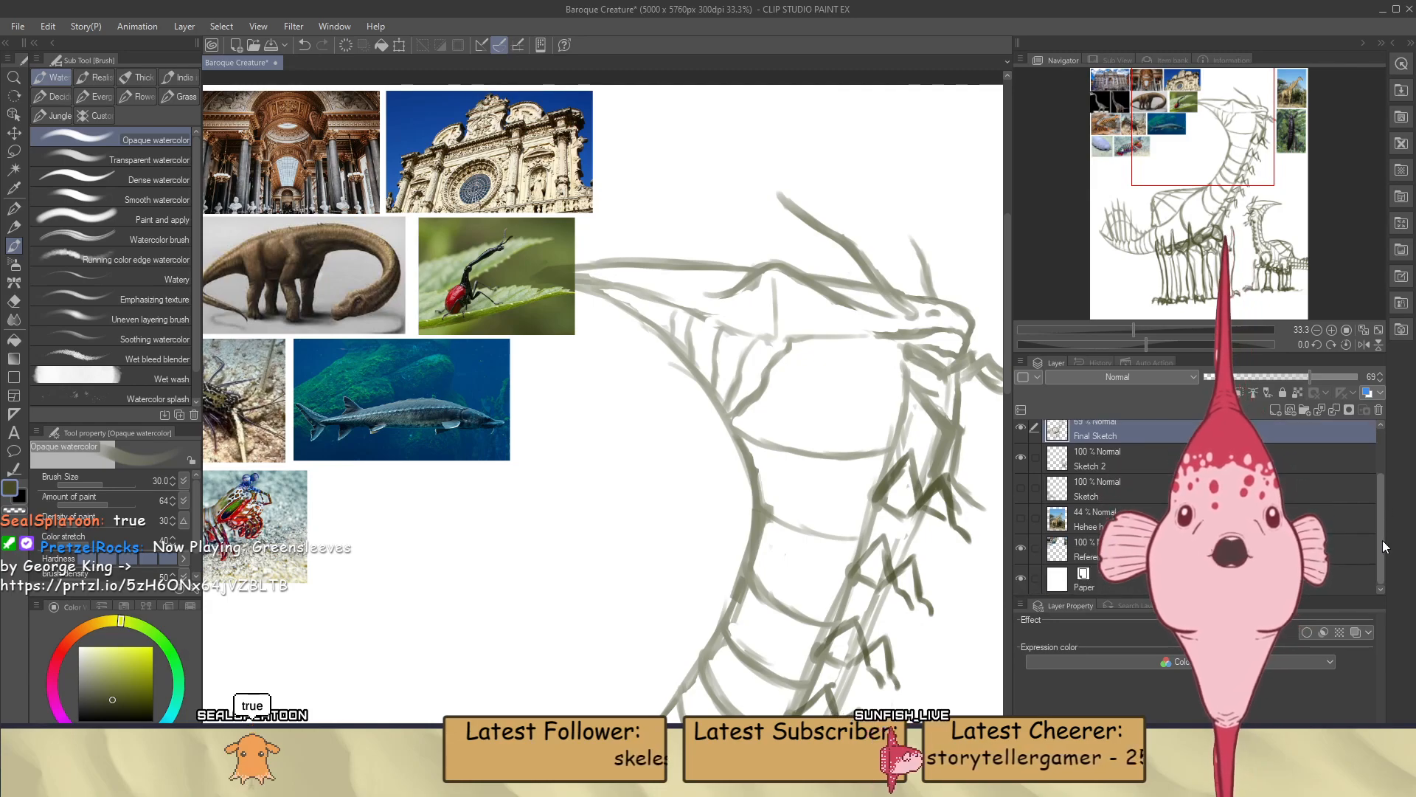
{"action": "left_click", "coordinate": [1018, 547]}
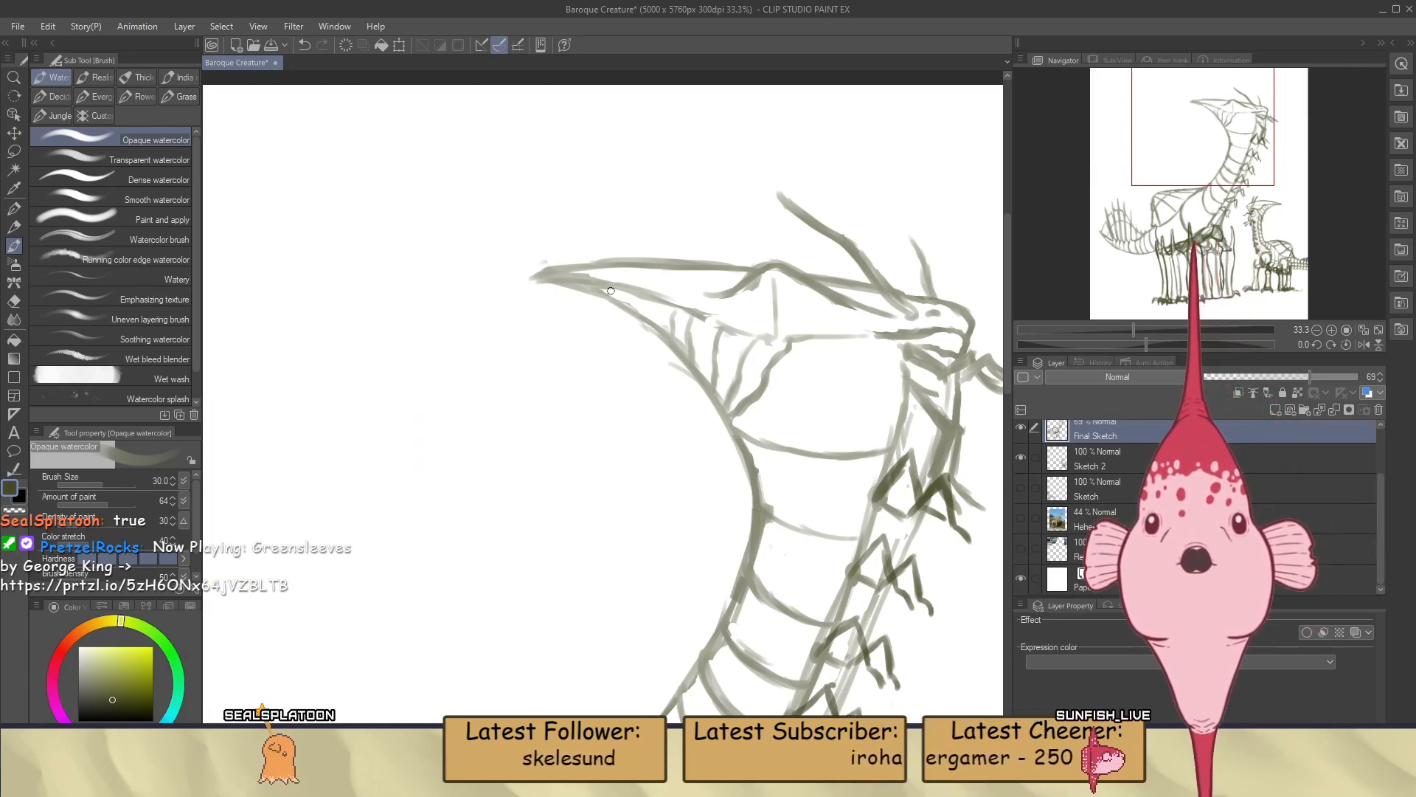
{"action": "key", "text": "e"}
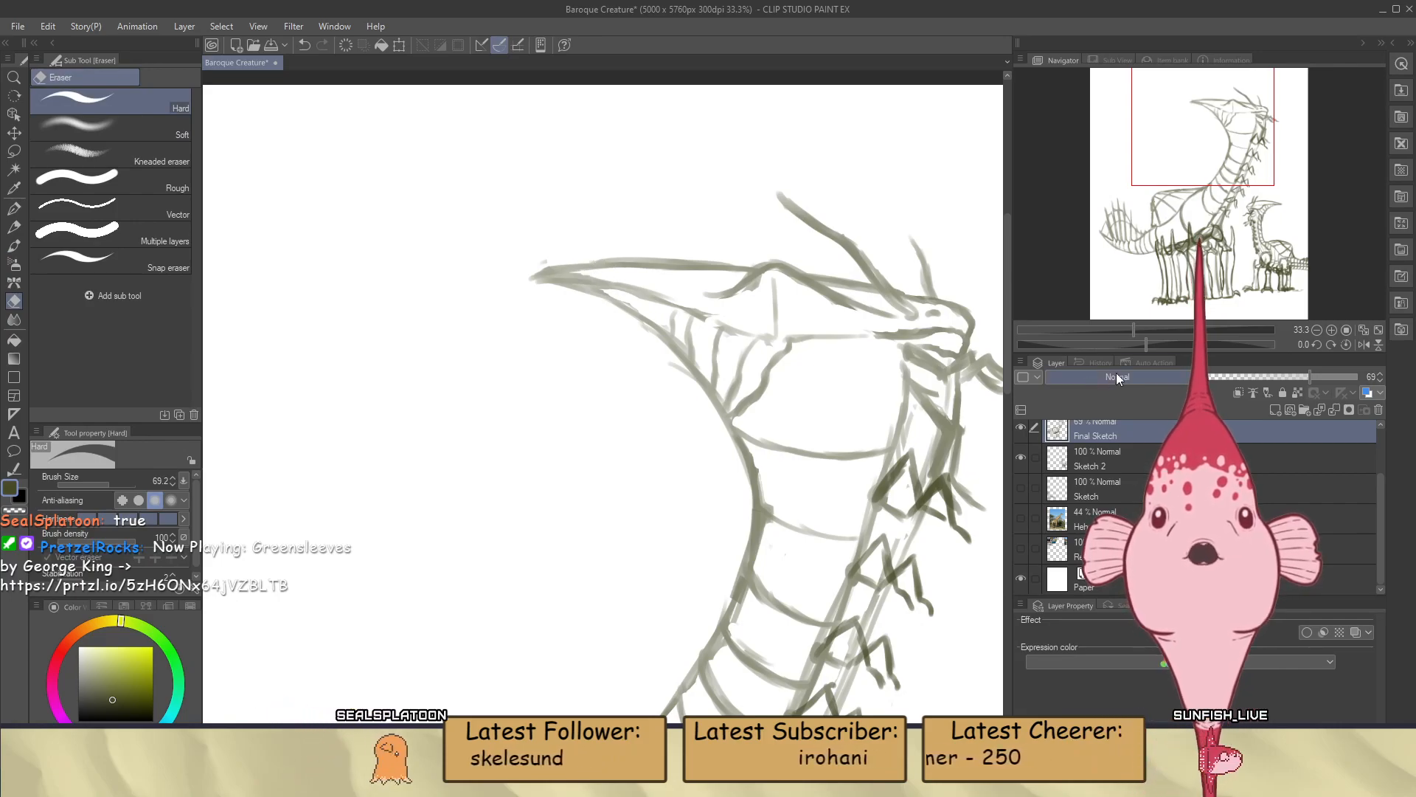
{"action": "left_click_drag", "start_coordinate": [1147, 343], "coordinate": [1100, 344]}
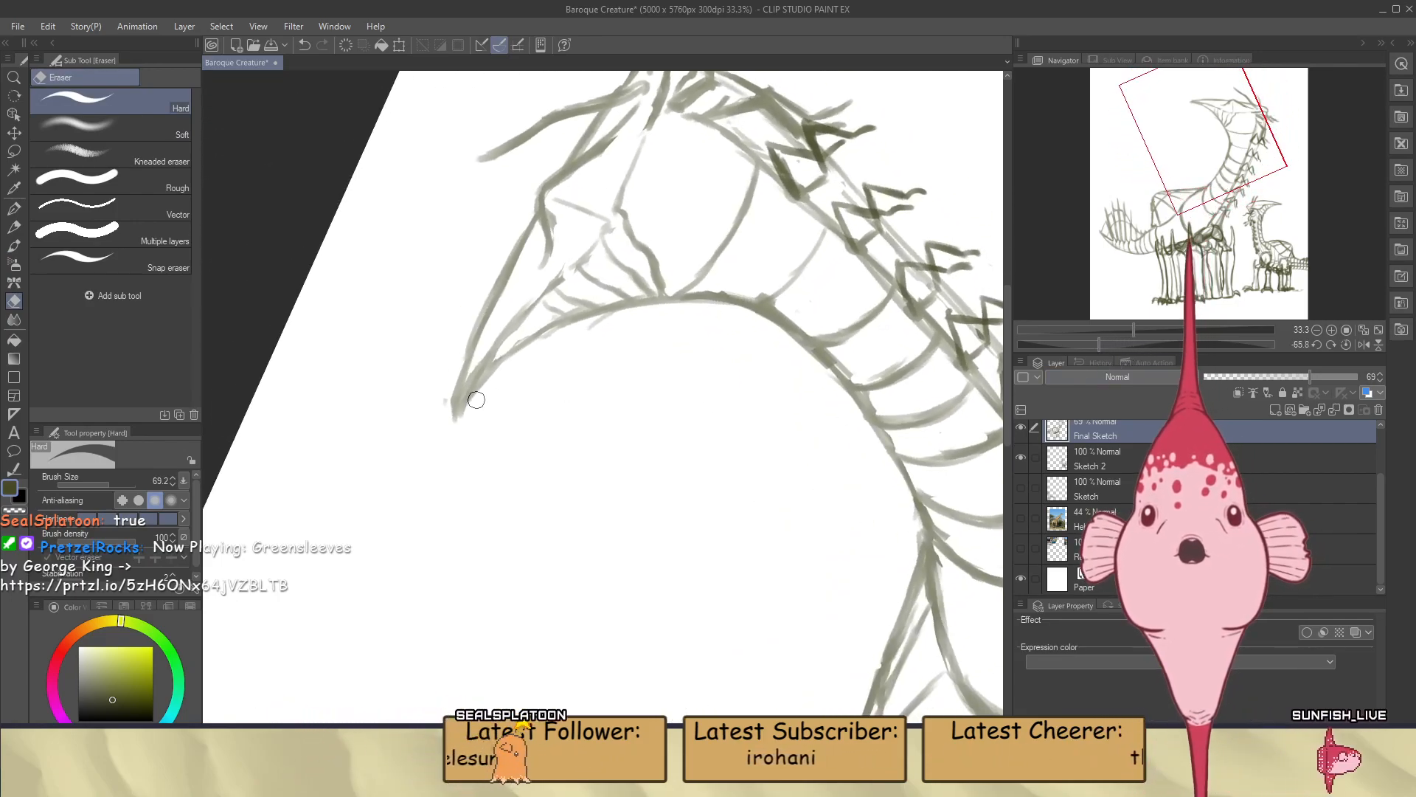
{"action": "key", "text": "b"}
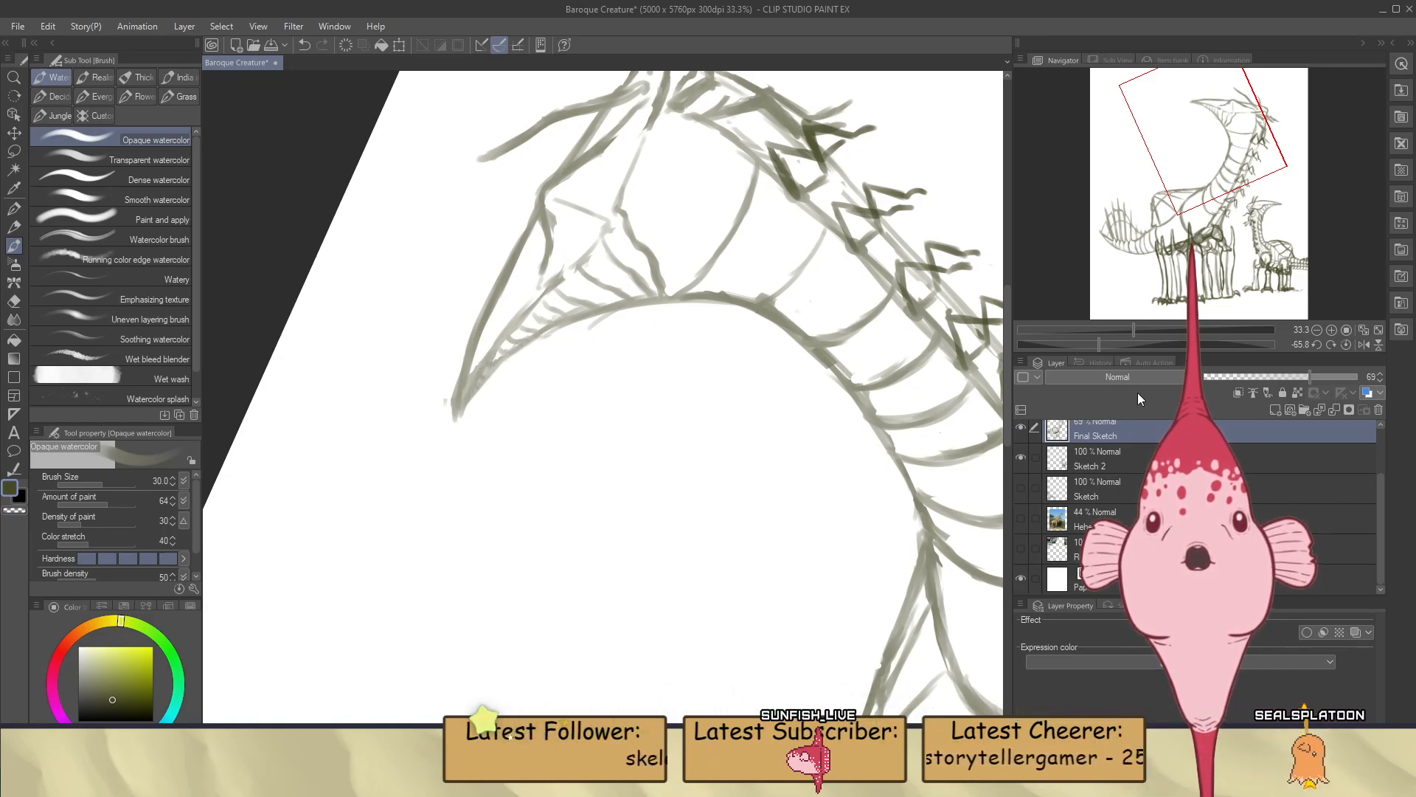
{"action": "left_click", "coordinate": [1347, 344]}
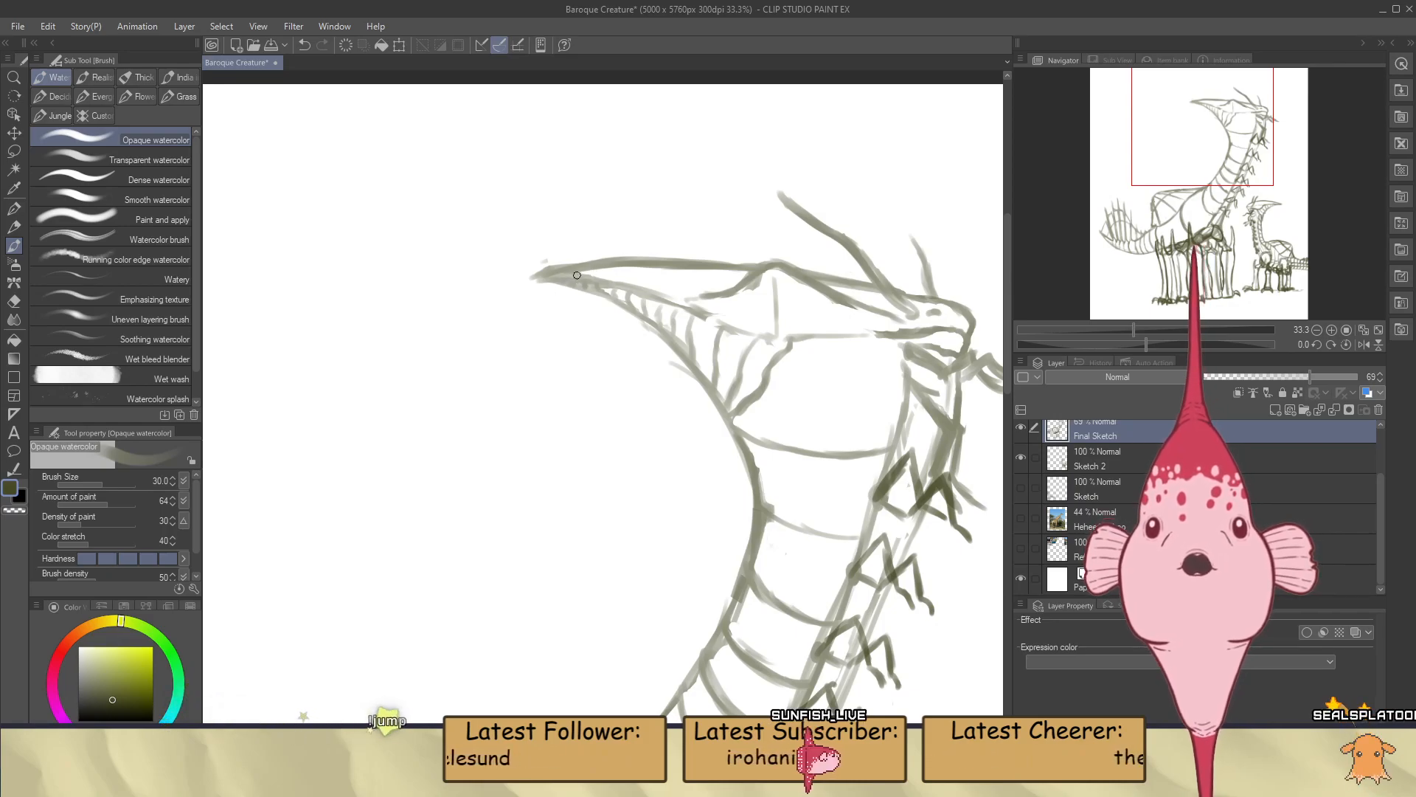
Erase the stray marks around the beak's tip and redraw the outline there to a clean point
{"action": "key", "text": "e"}
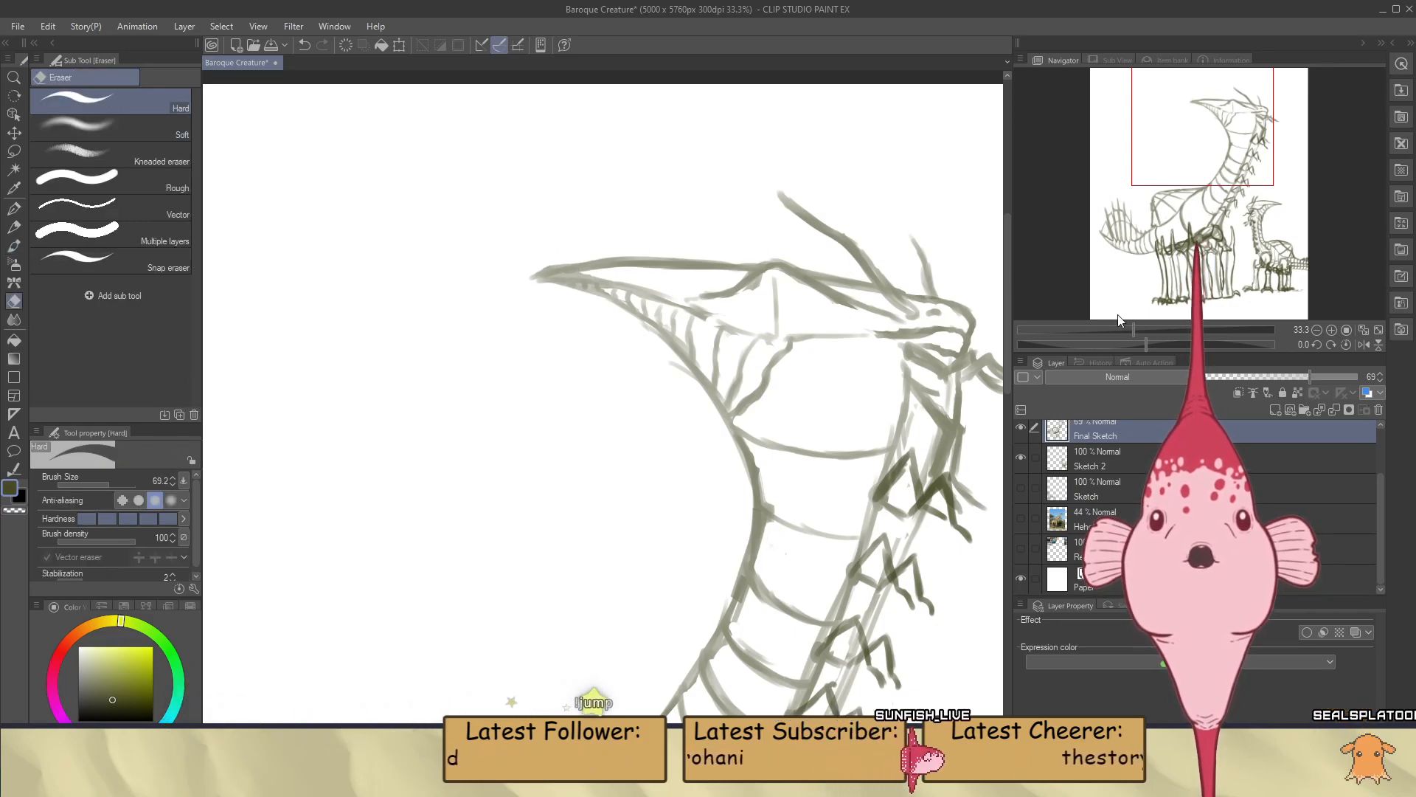
{"action": "left_click_drag", "start_coordinate": [1148, 340], "coordinate": [1095, 342]}
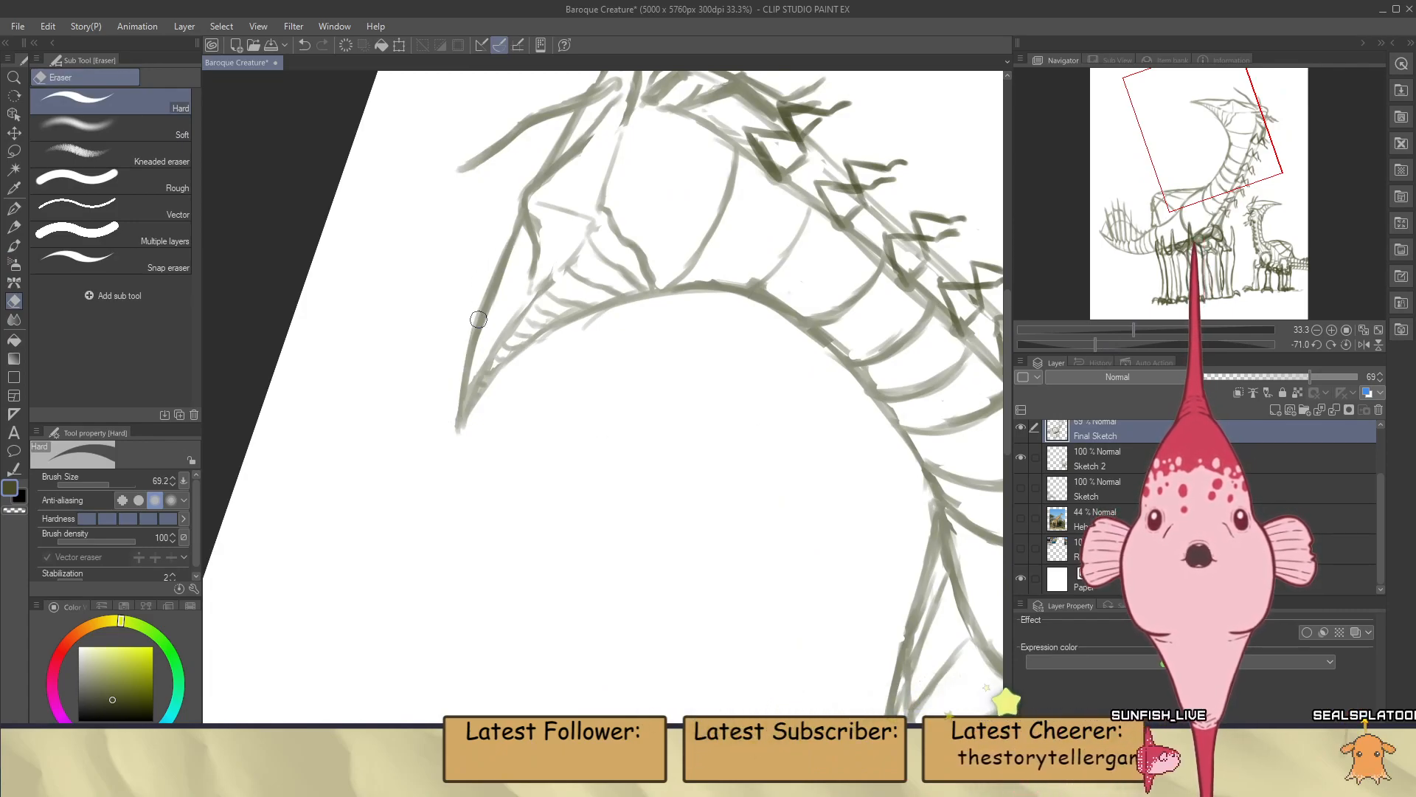
{"action": "key", "text": "b"}
{"action": "left_click_drag", "start_coordinate": [465, 372], "coordinate": [456, 423]}
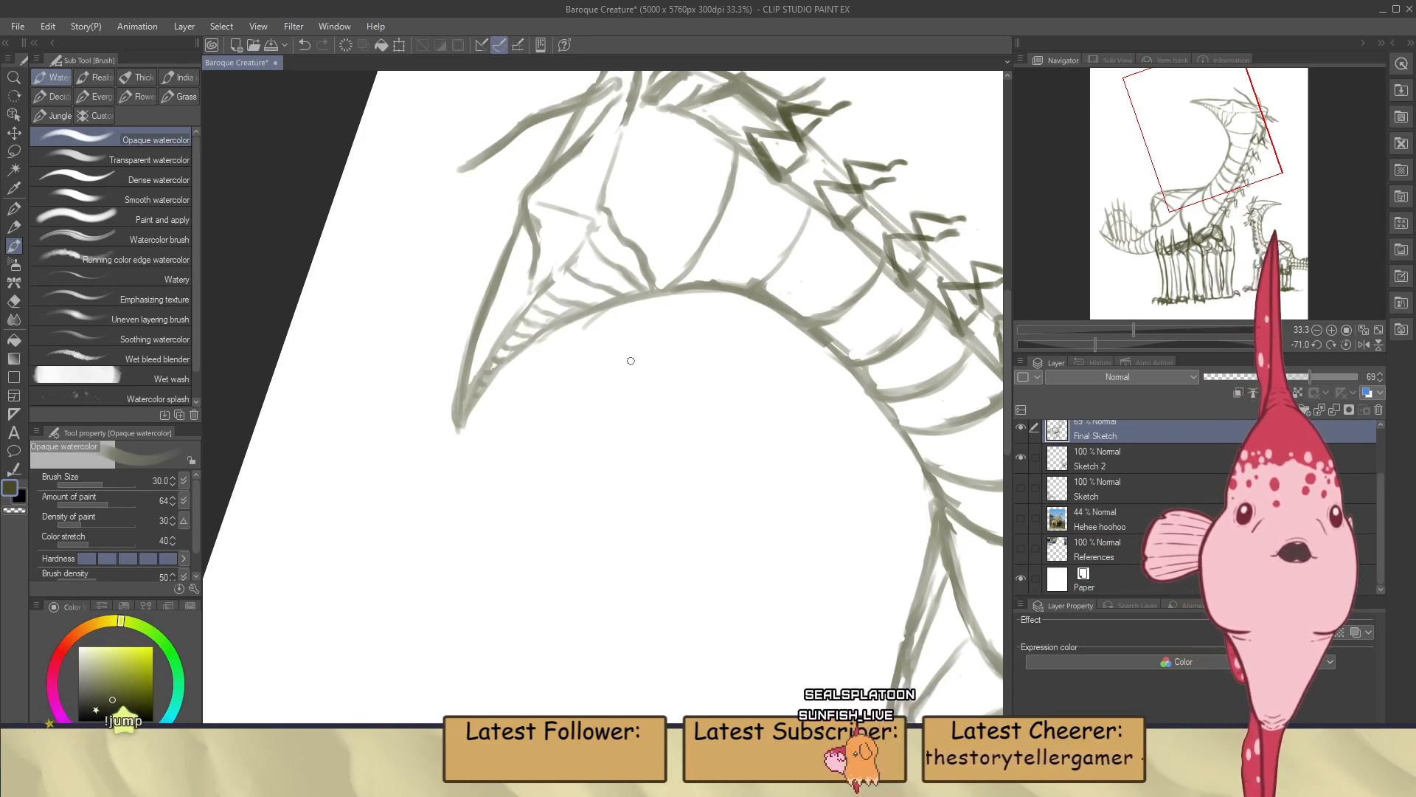
{"action": "scroll", "coordinate": [630, 361], "scroll_direction": "down", "scroll_amount": 2}
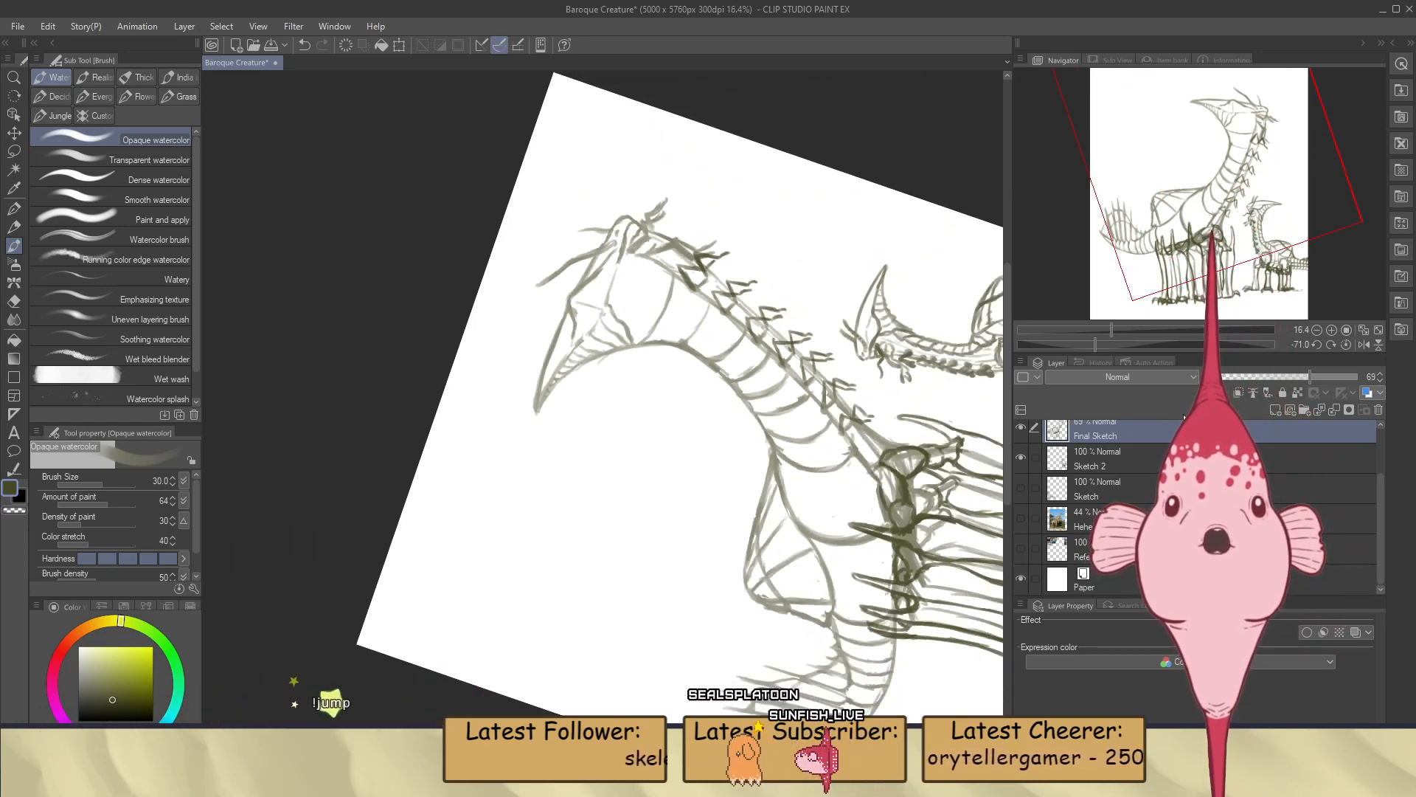
{"action": "left_click", "coordinate": [1347, 344]}
{"action": "scroll", "coordinate": [787, 441], "scroll_direction": "up", "scroll_amount": 2}
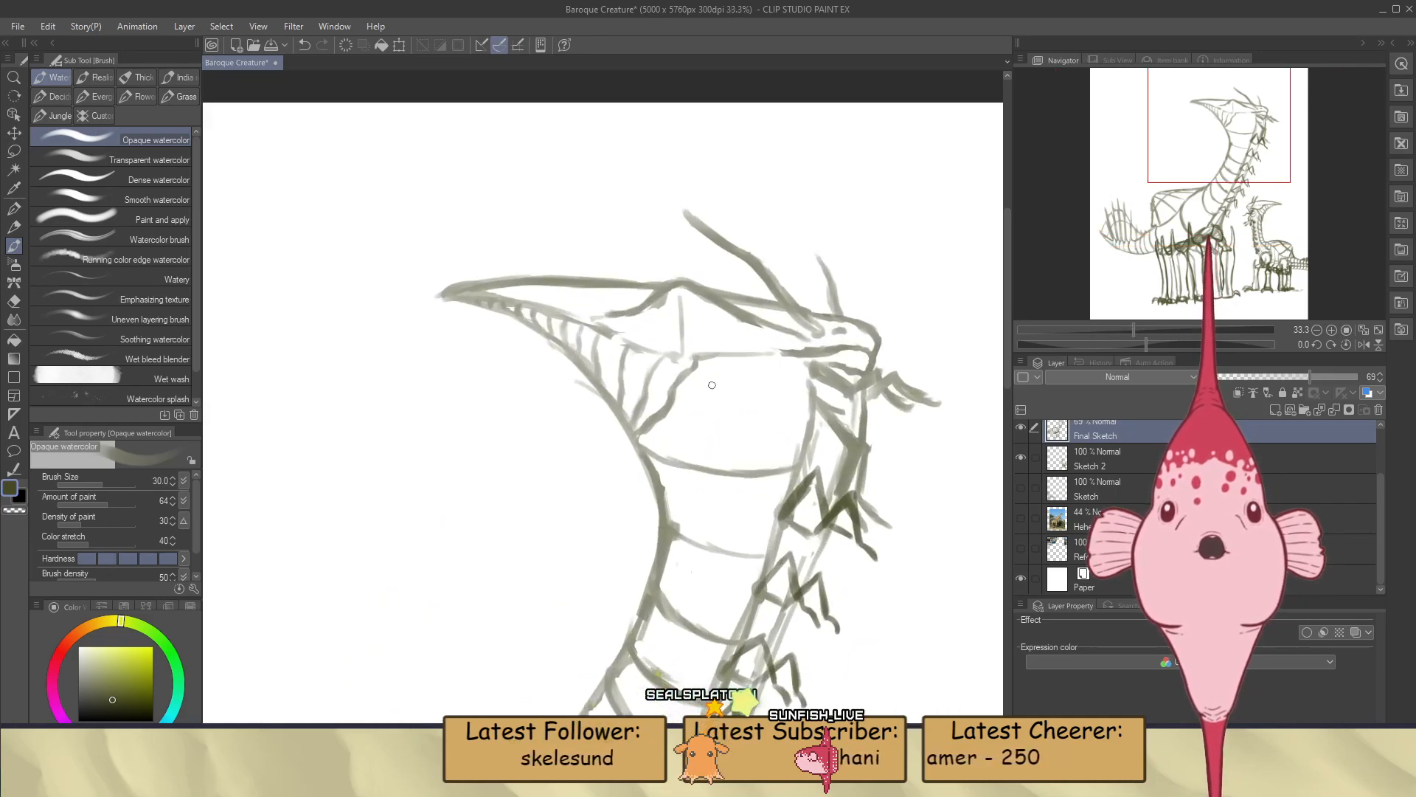
{"action": "key", "text": "e"}
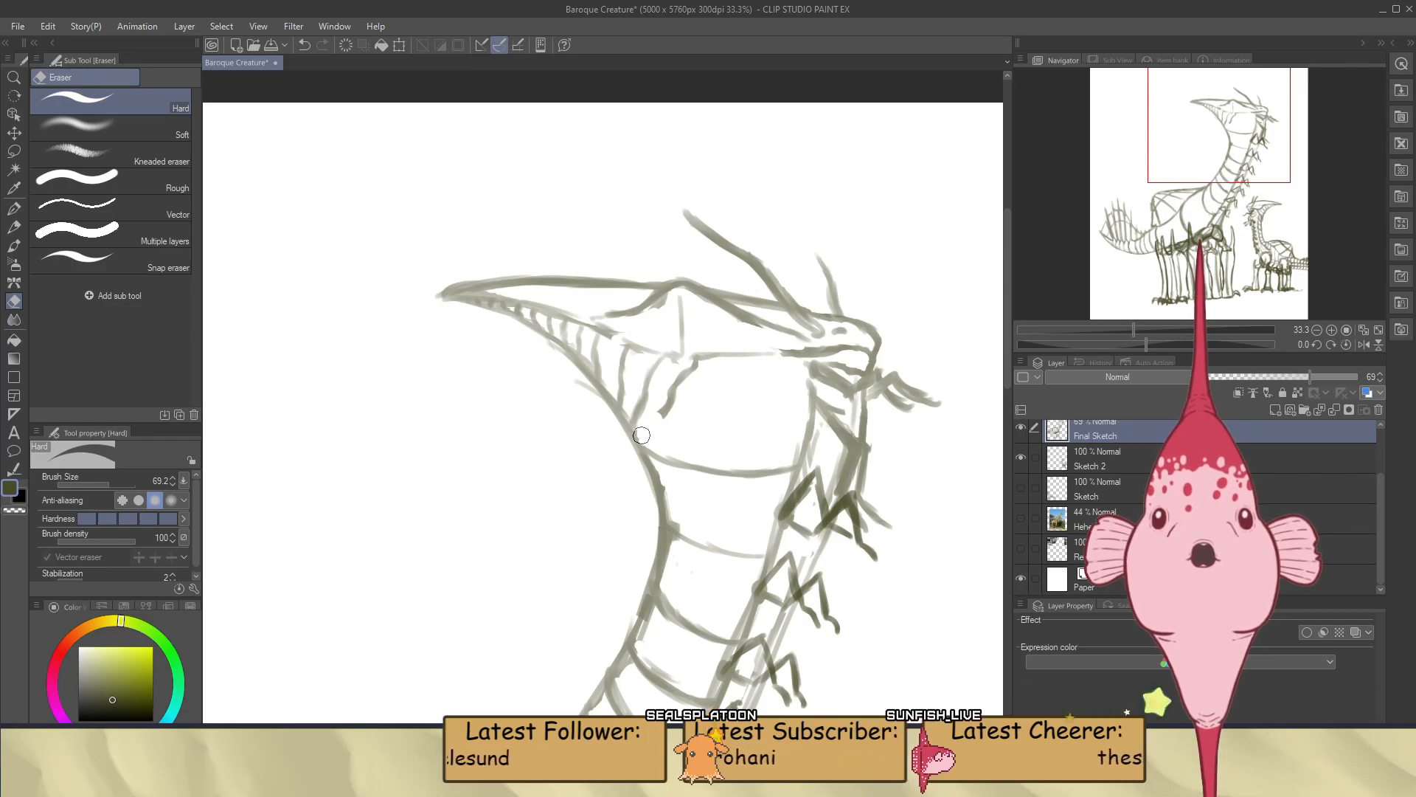
{"action": "key", "text": "b"}
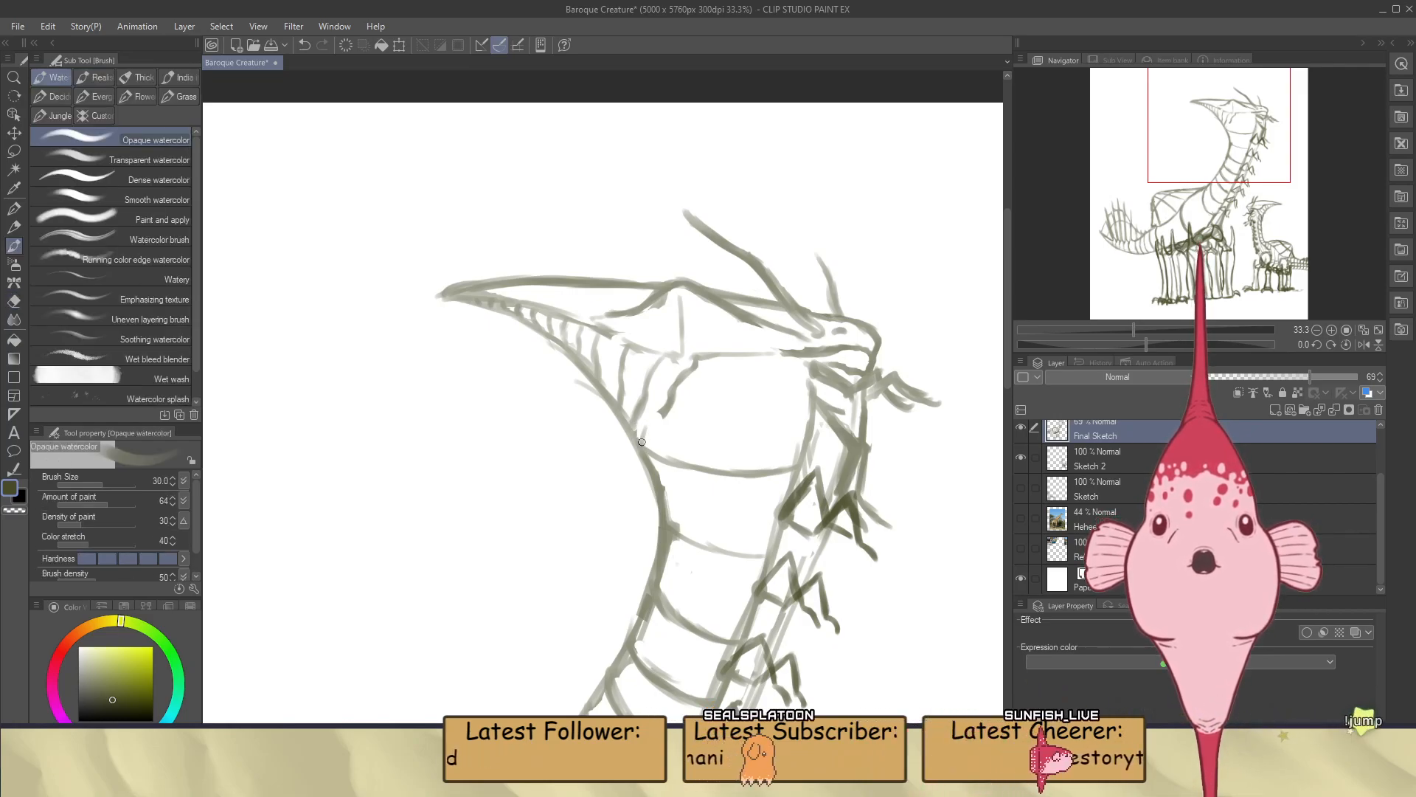
{"action": "key", "text": "ctrl+z"}
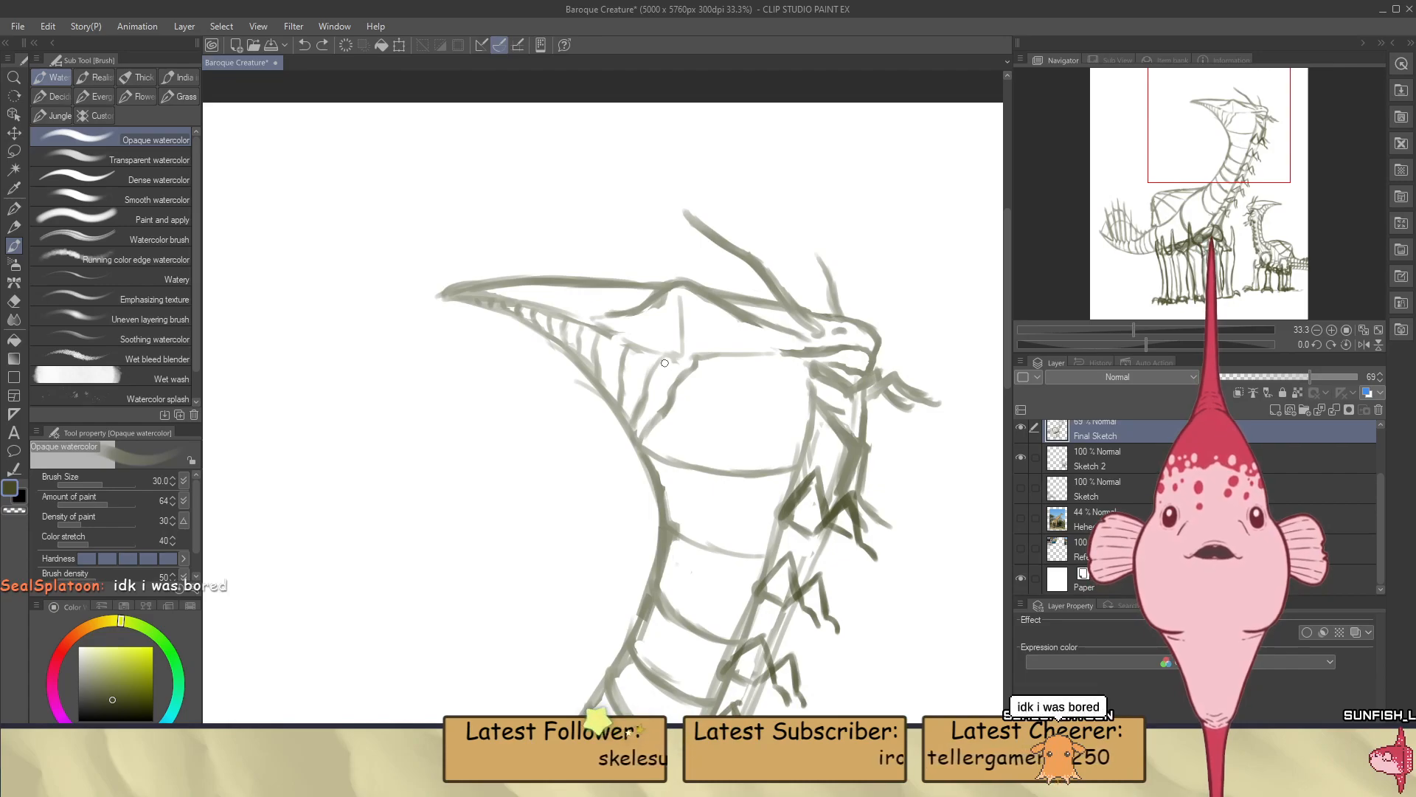
{"action": "scroll", "coordinate": [678, 311], "scroll_direction": "down", "scroll_amount": 4}
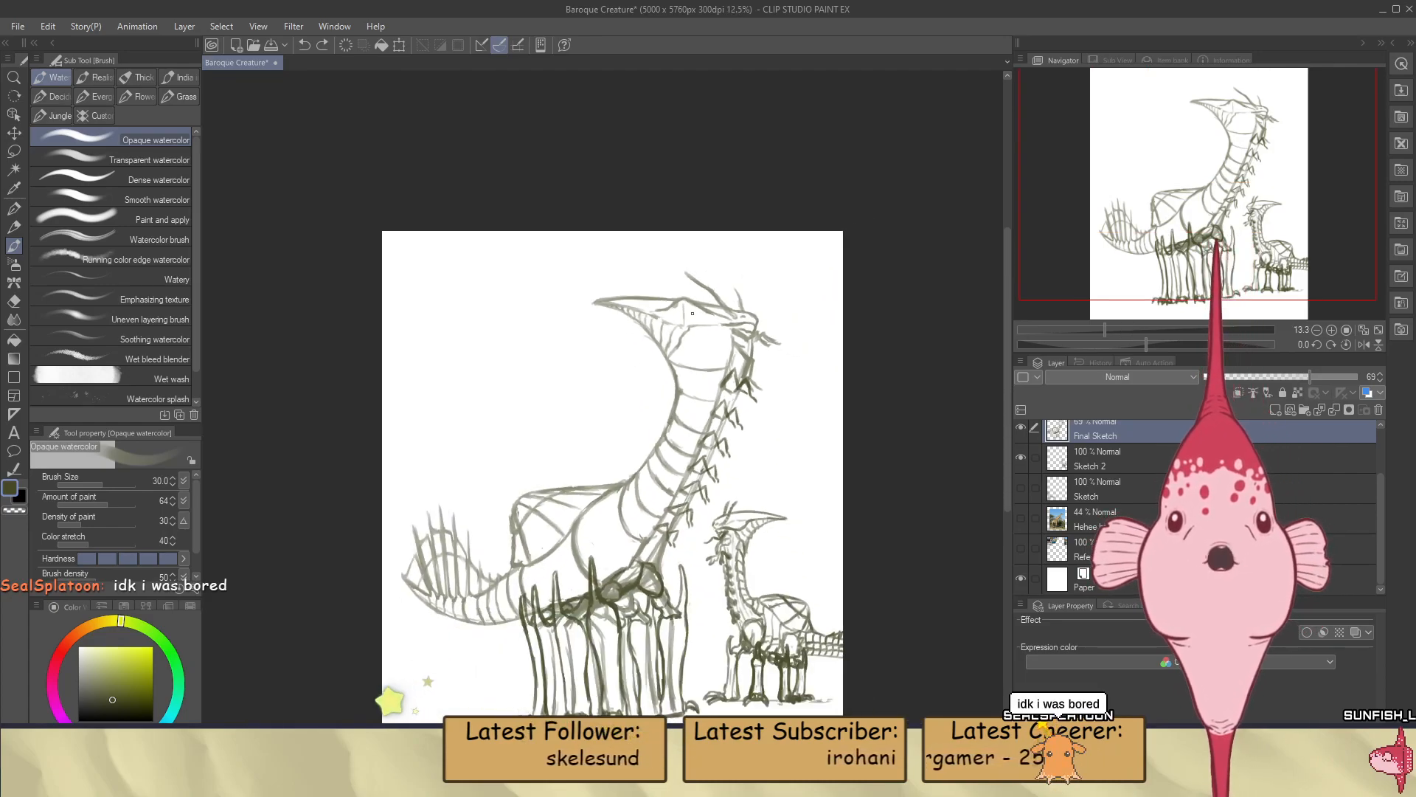
{"action": "scroll", "coordinate": [692, 313], "scroll_direction": "down", "scroll_amount": 2}
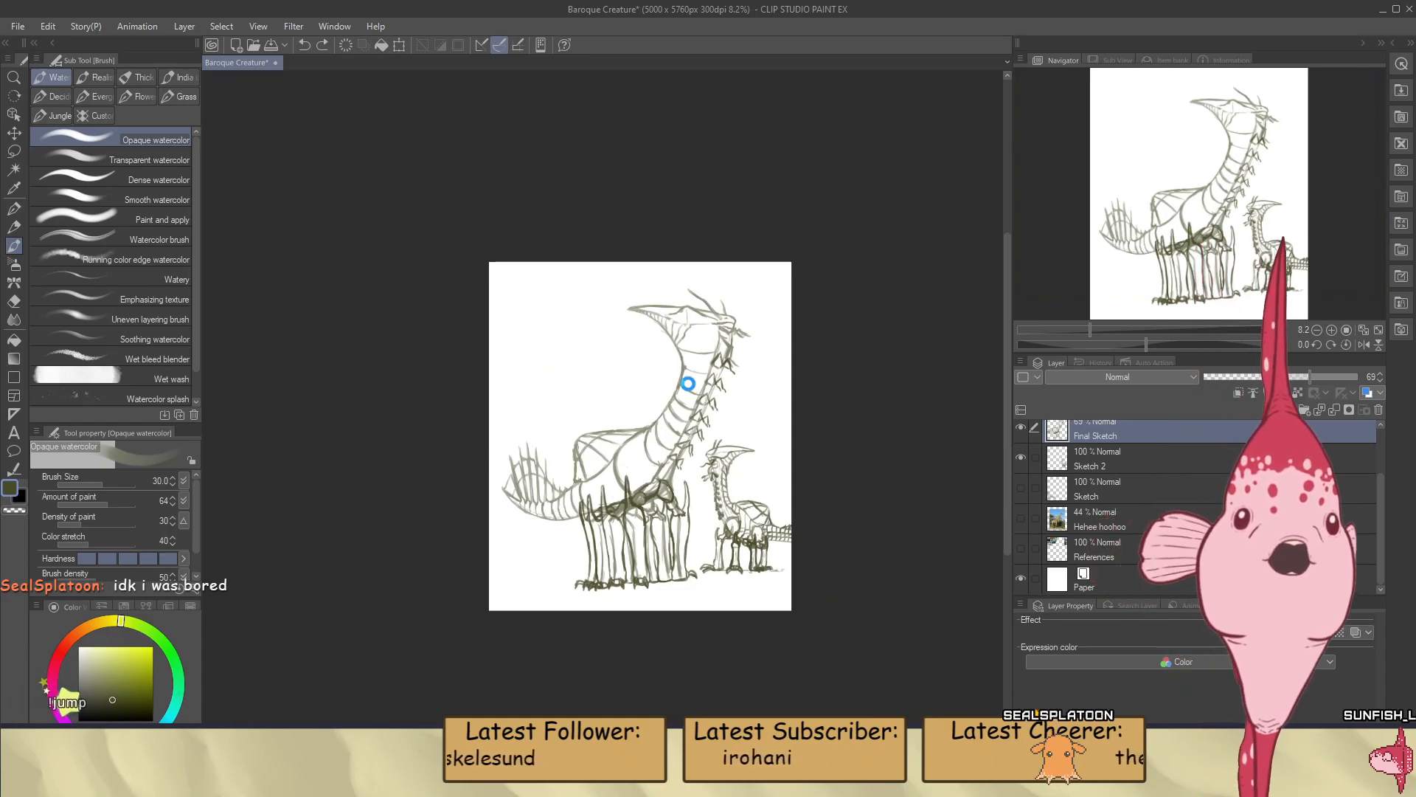
Save the drawing and check the lines on the large creature's head against its whole figure
{"action": "key", "text": "ctrl+s"}
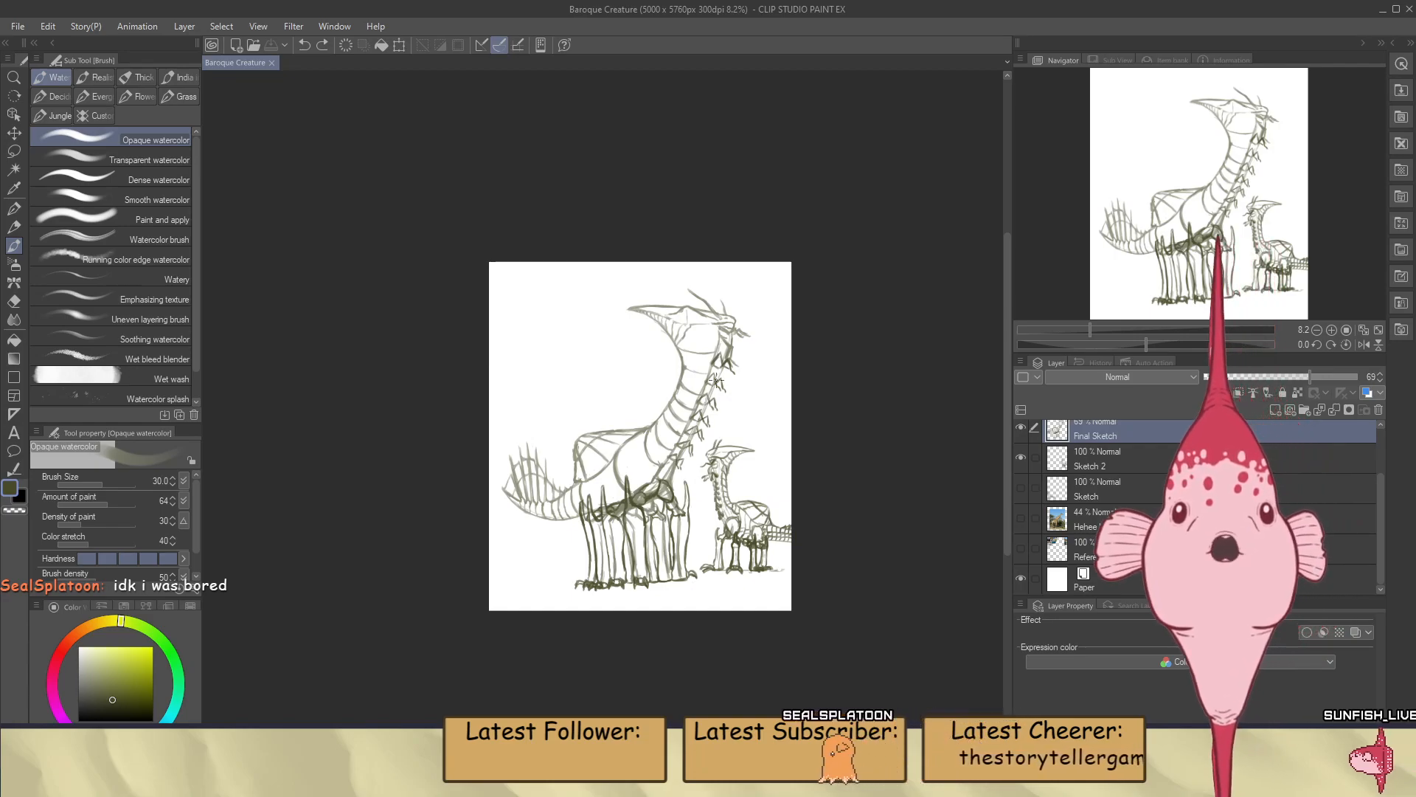
{"action": "scroll", "coordinate": [673, 419], "scroll_direction": "up", "scroll_amount": 1}
{"action": "scroll", "coordinate": [673, 419], "scroll_direction": "up", "scroll_amount": 1}
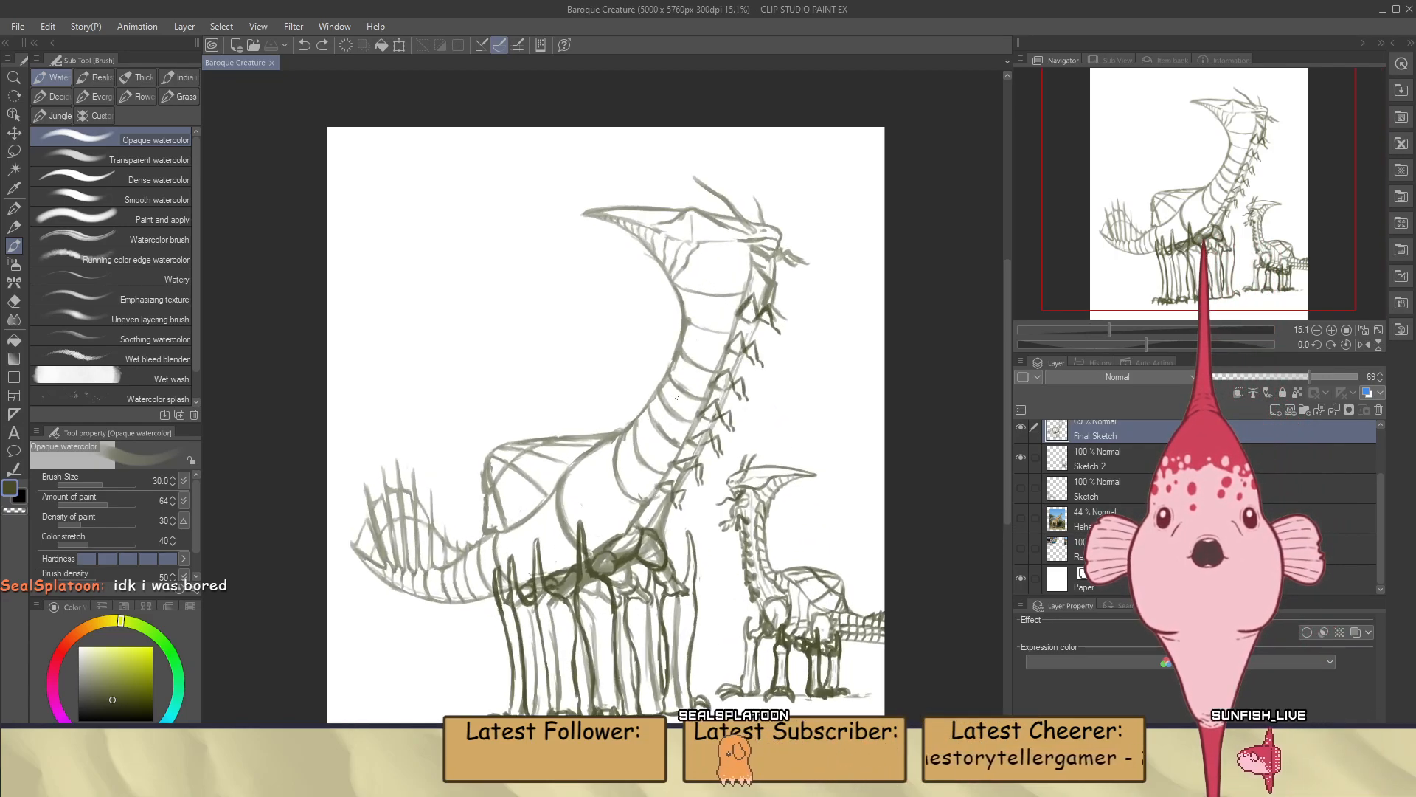
{"action": "scroll", "coordinate": [658, 189], "scroll_direction": "up", "scroll_amount": 4}
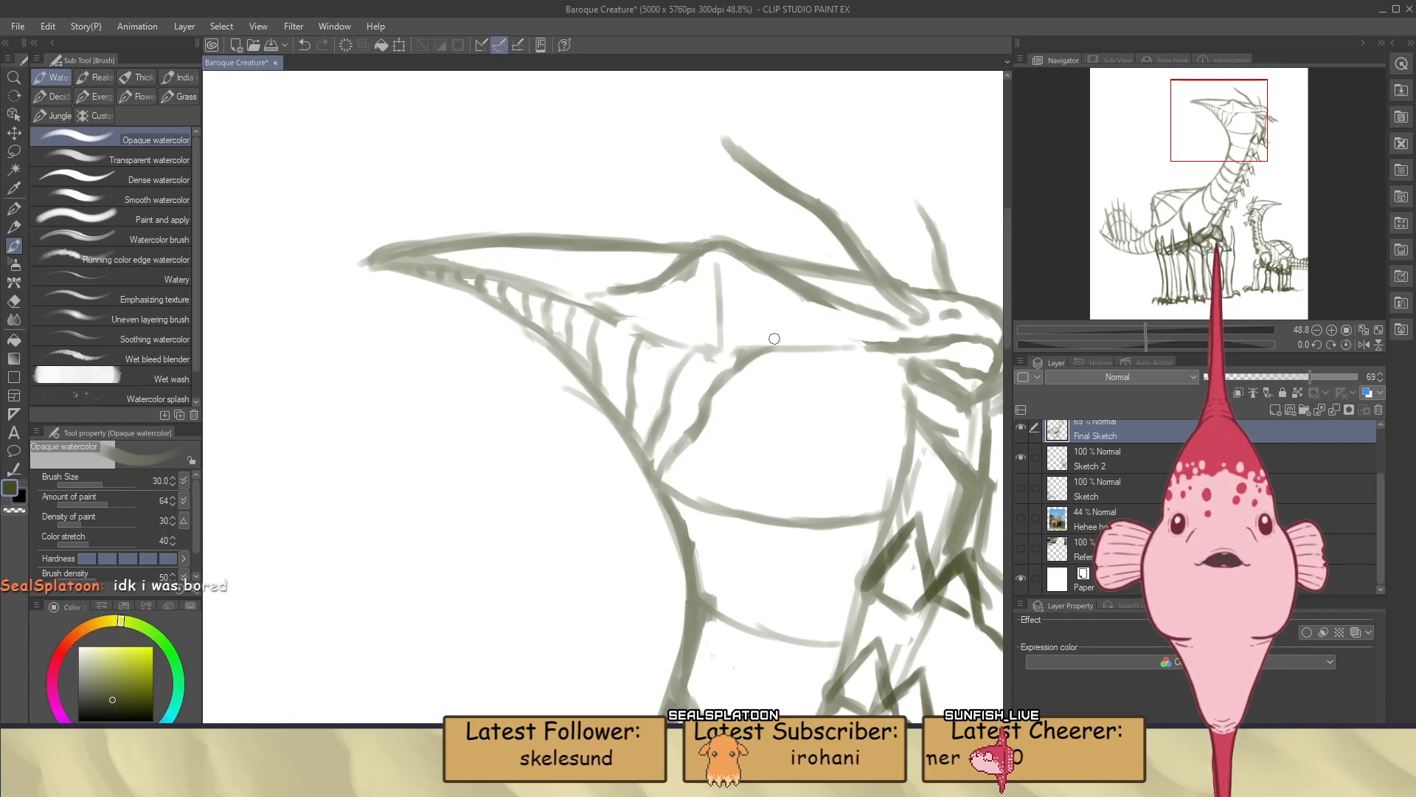
{"action": "scroll", "coordinate": [760, 339], "scroll_direction": "down", "scroll_amount": 3}
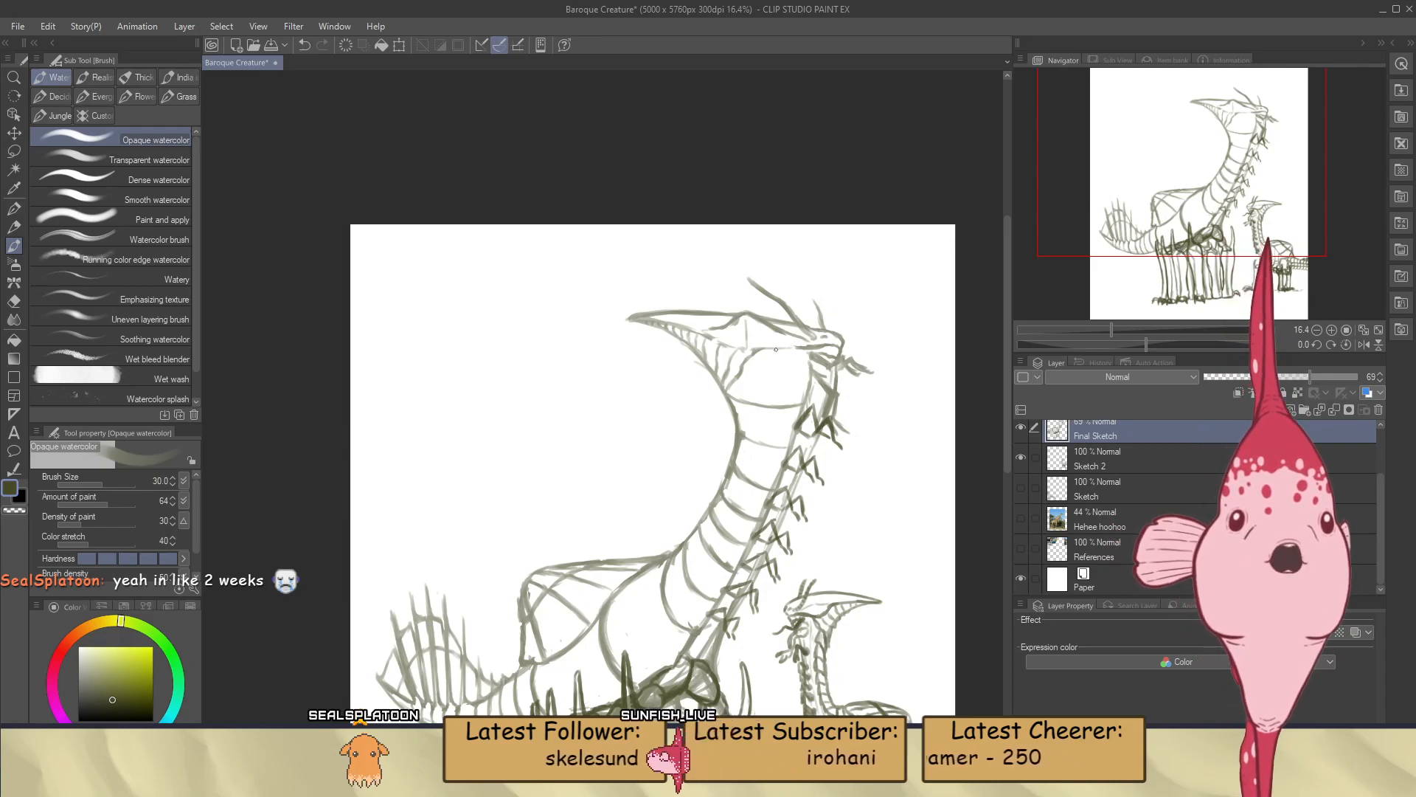
{"action": "scroll", "coordinate": [776, 349], "scroll_direction": "down", "scroll_amount": 3}
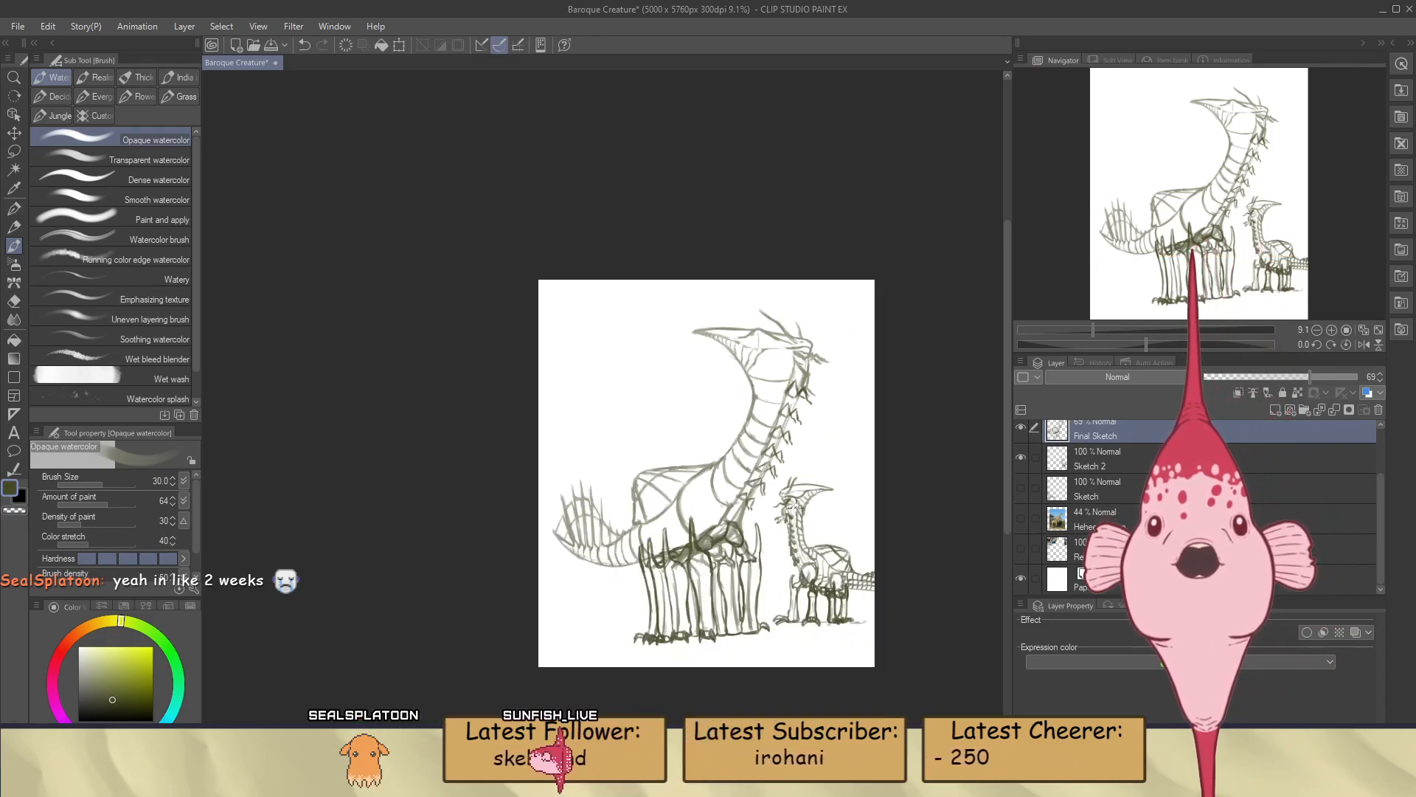
{"action": "scroll", "coordinate": [735, 542], "scroll_direction": "up", "scroll_amount": 2}
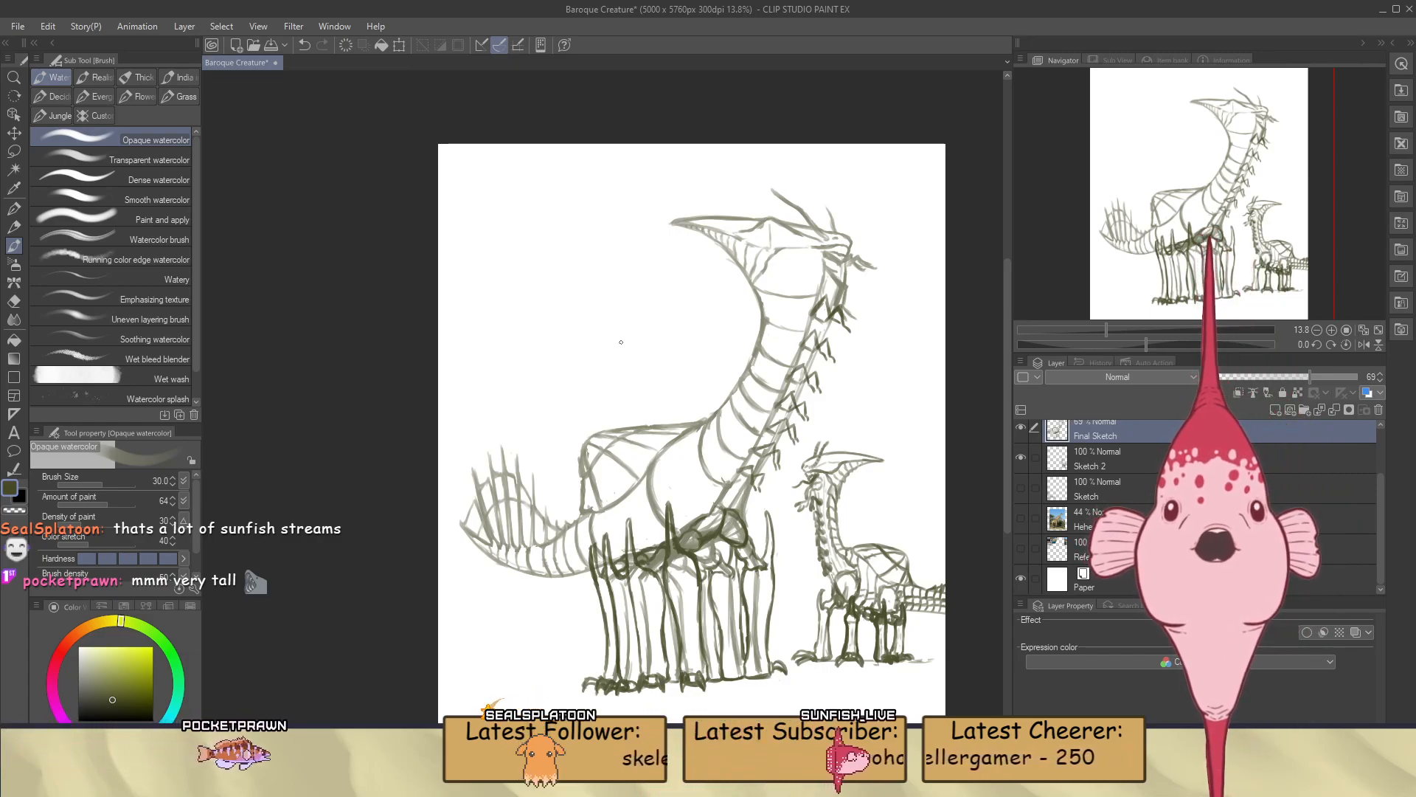
{"action": "scroll", "coordinate": [654, 355], "scroll_direction": "down", "scroll_amount": 4}
{"action": "scroll", "coordinate": [675, 467], "scroll_direction": "up", "scroll_amount": 4}
{"action": "scroll", "coordinate": [741, 491], "scroll_direction": "down", "scroll_amount": 4}
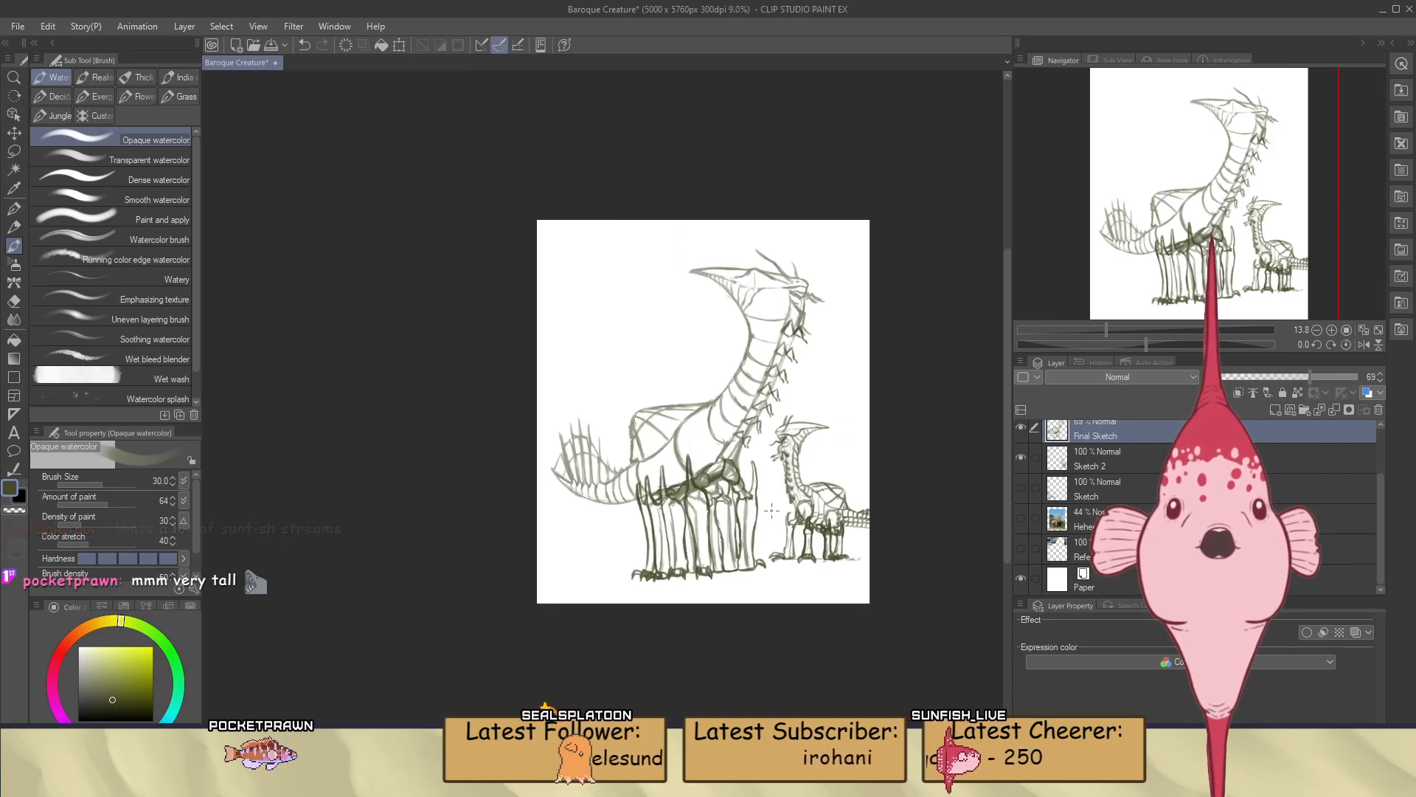
Move the small creature on the Sketch 2 layer to the empty upper-left area of the canvas
{"action": "scroll", "coordinate": [771, 506], "scroll_direction": "up", "scroll_amount": 3}
{"action": "left_click", "coordinate": [1094, 466]}
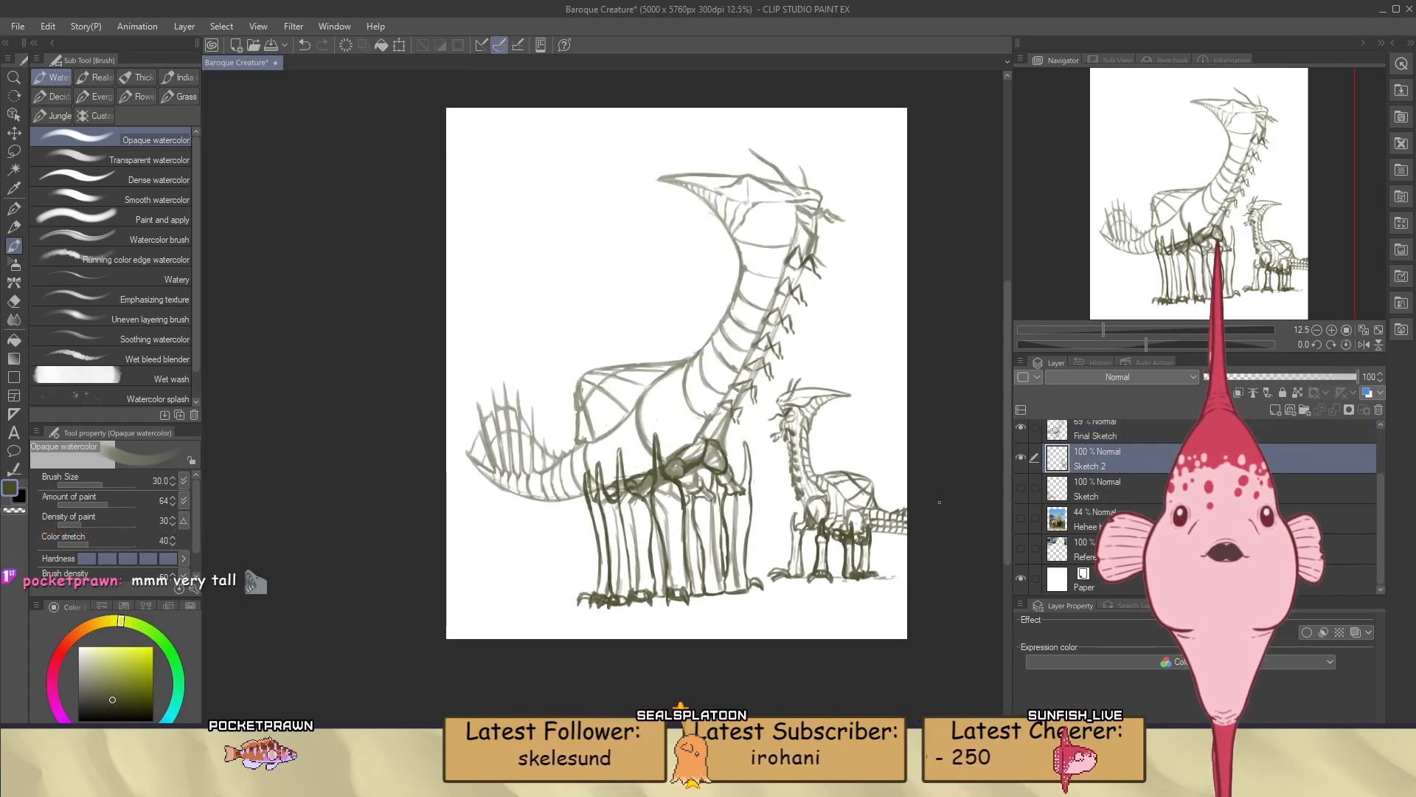
{"action": "key", "text": "k"}
{"action": "left_click_drag", "start_coordinate": [857, 531], "coordinate": [555, 265]}
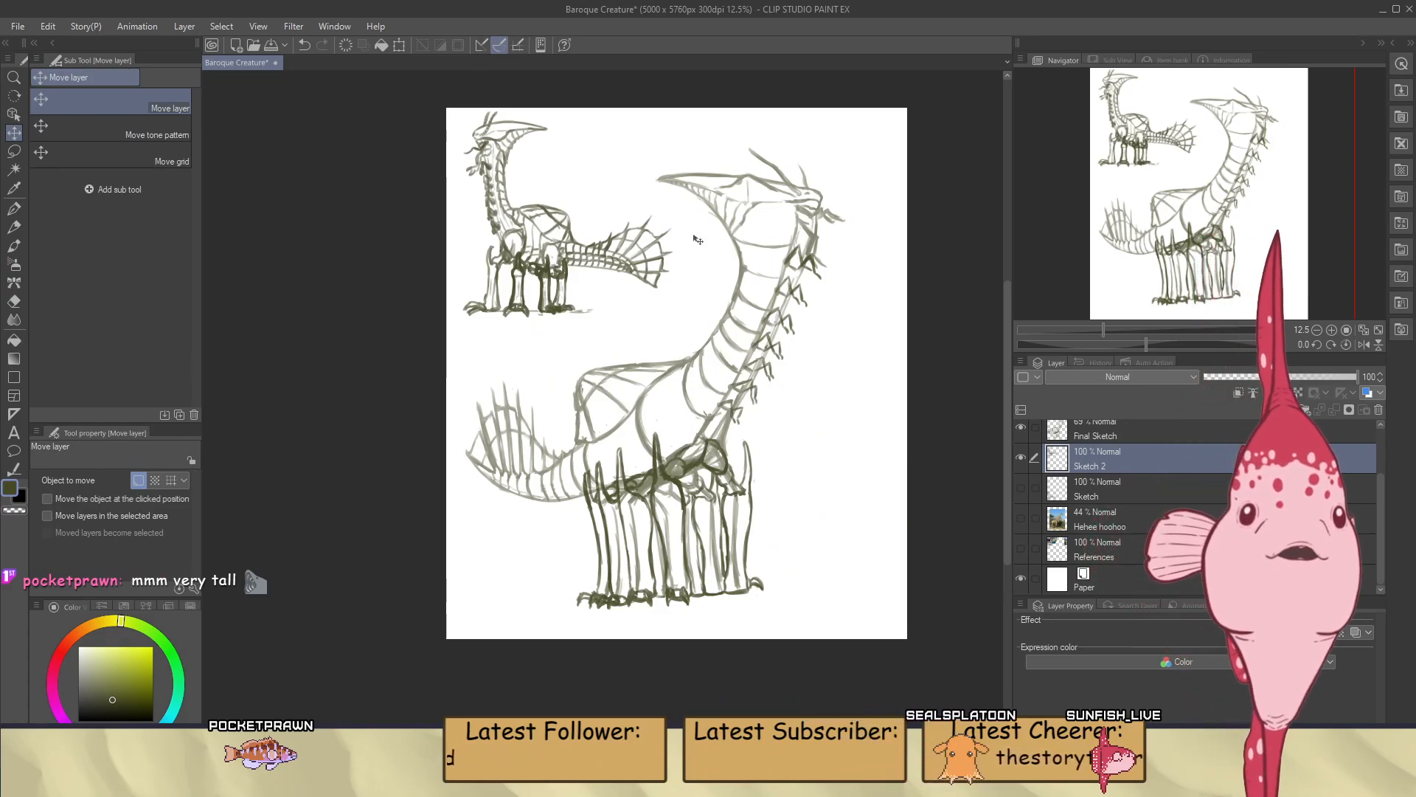
Show the Sketch layer, try to shift it together with Sketch 2 toward the canvas's right edge, and undo the move
{"action": "left_click", "coordinate": [1022, 487]}
{"action": "left_click", "coordinate": [1022, 487]}
{"action": "left_click", "coordinate": [1023, 487]}
{"action": "left_click_drag", "start_coordinate": [558, 546], "coordinate": [843, 538]}
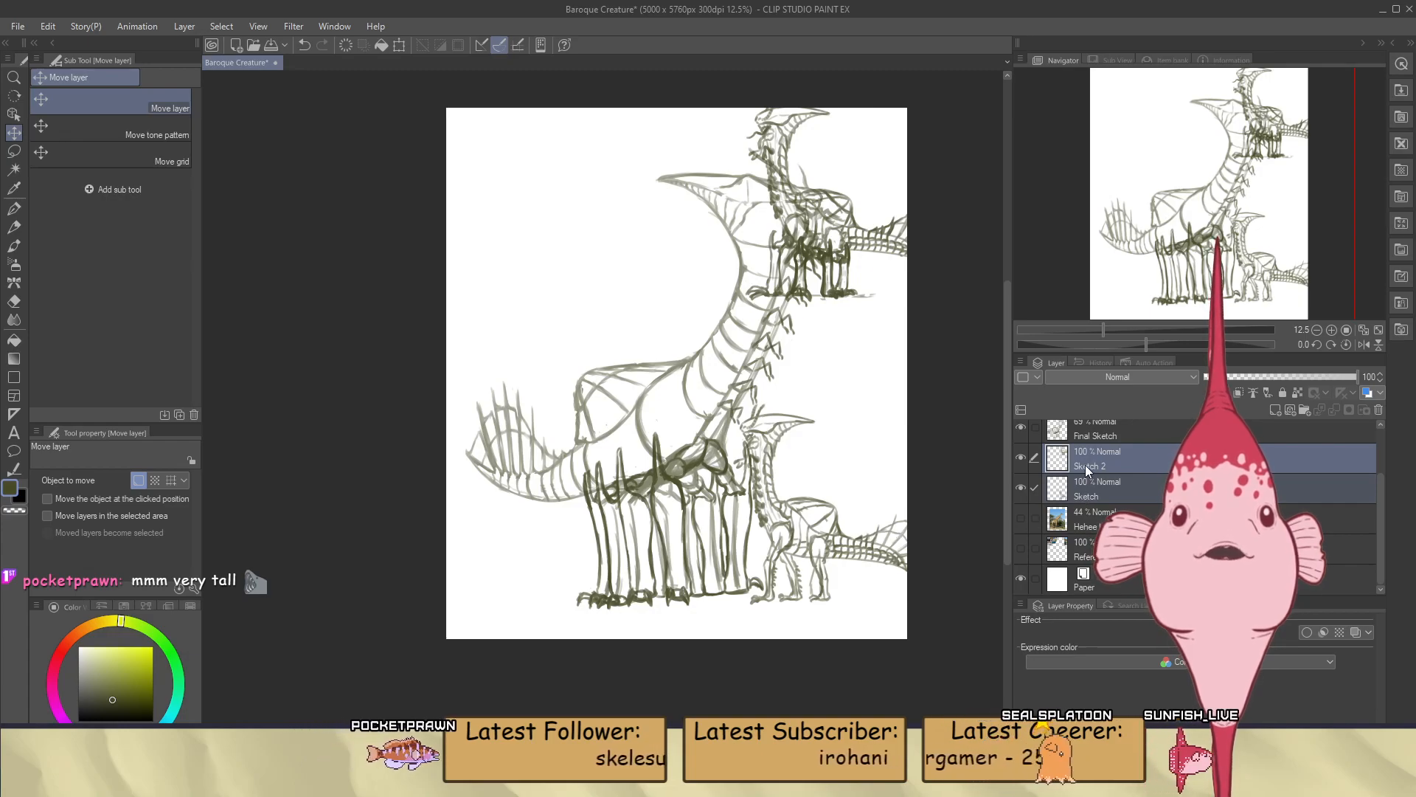
{"action": "key", "text": "ctrl+z"}
Try the Sketch layer's creature to the right of the large one, compare its legs with the Sketch 2 version, and hide the layer
{"action": "left_click", "coordinate": [1083, 496]}
{"action": "mouse_move", "coordinate": [515, 550]}
{"action": "left_mouse_down"}
{"action": "mouse_move", "coordinate": [686, 533]}
{"action": "mouse_move", "coordinate": [826, 498]}
{"action": "mouse_move", "coordinate": [845, 478]}
{"action": "left_mouse_up"}
{"action": "scroll", "coordinate": [845, 478], "scroll_direction": "up", "scroll_amount": 6}
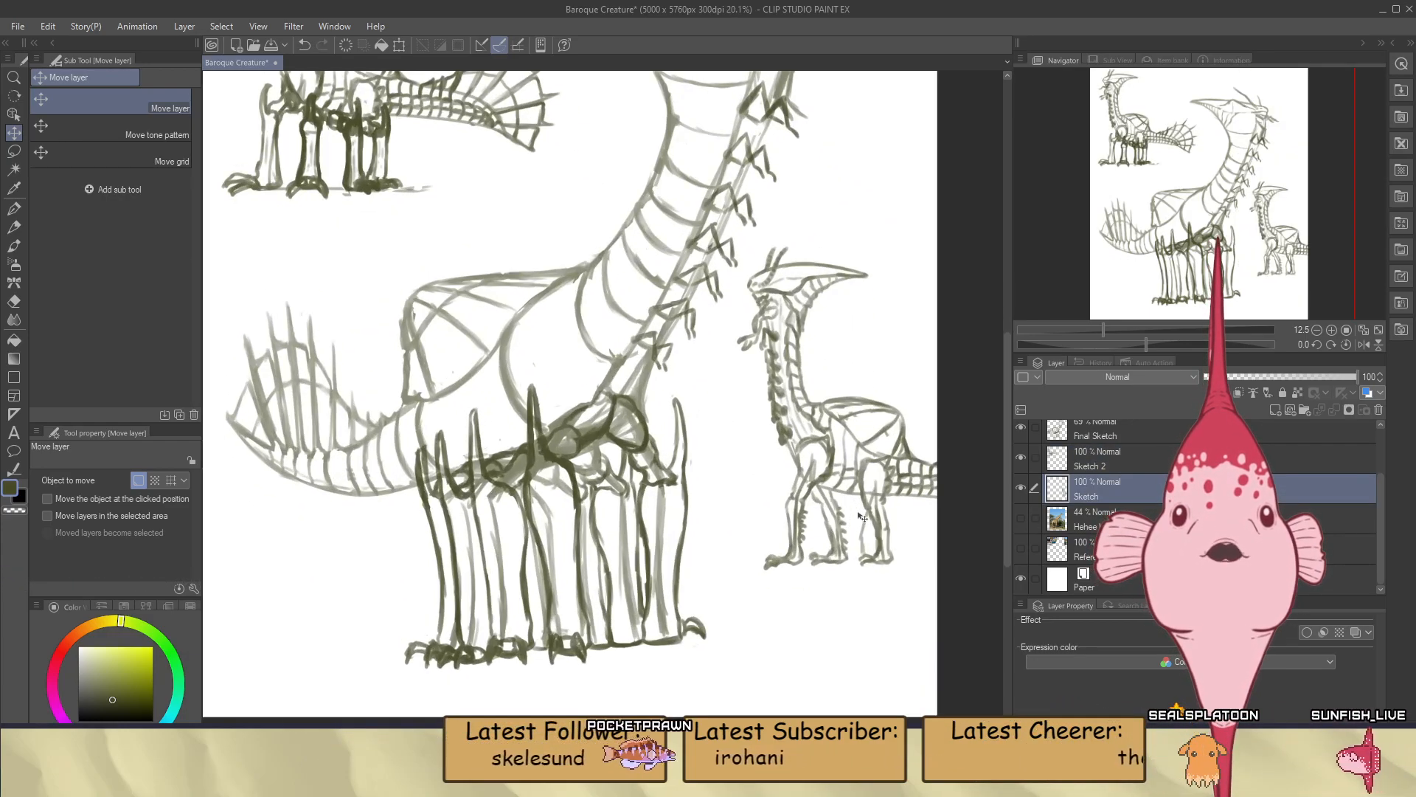
{"action": "scroll", "coordinate": [874, 538], "scroll_direction": "down", "scroll_amount": 6}
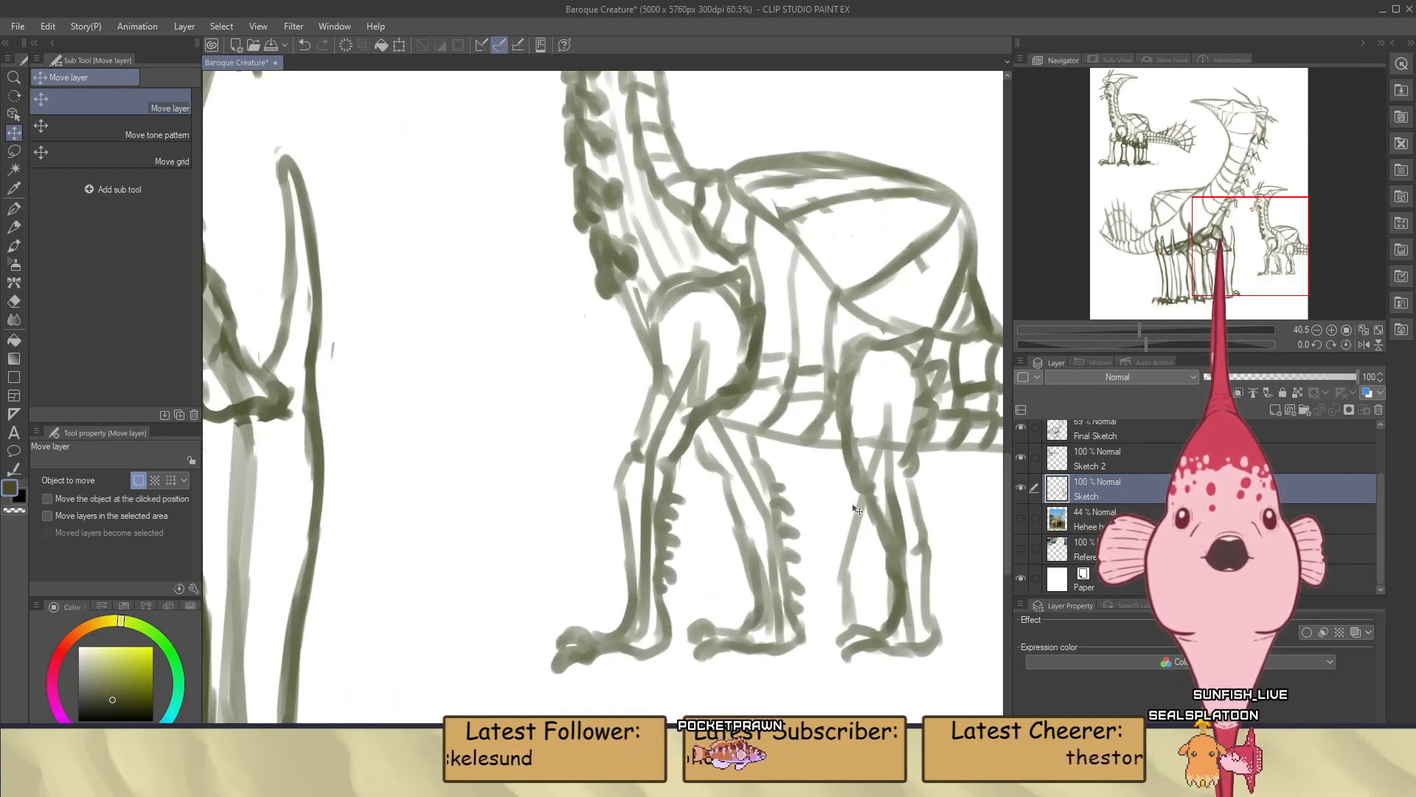
{"action": "scroll", "coordinate": [443, 214], "scroll_direction": "up", "scroll_amount": 4}
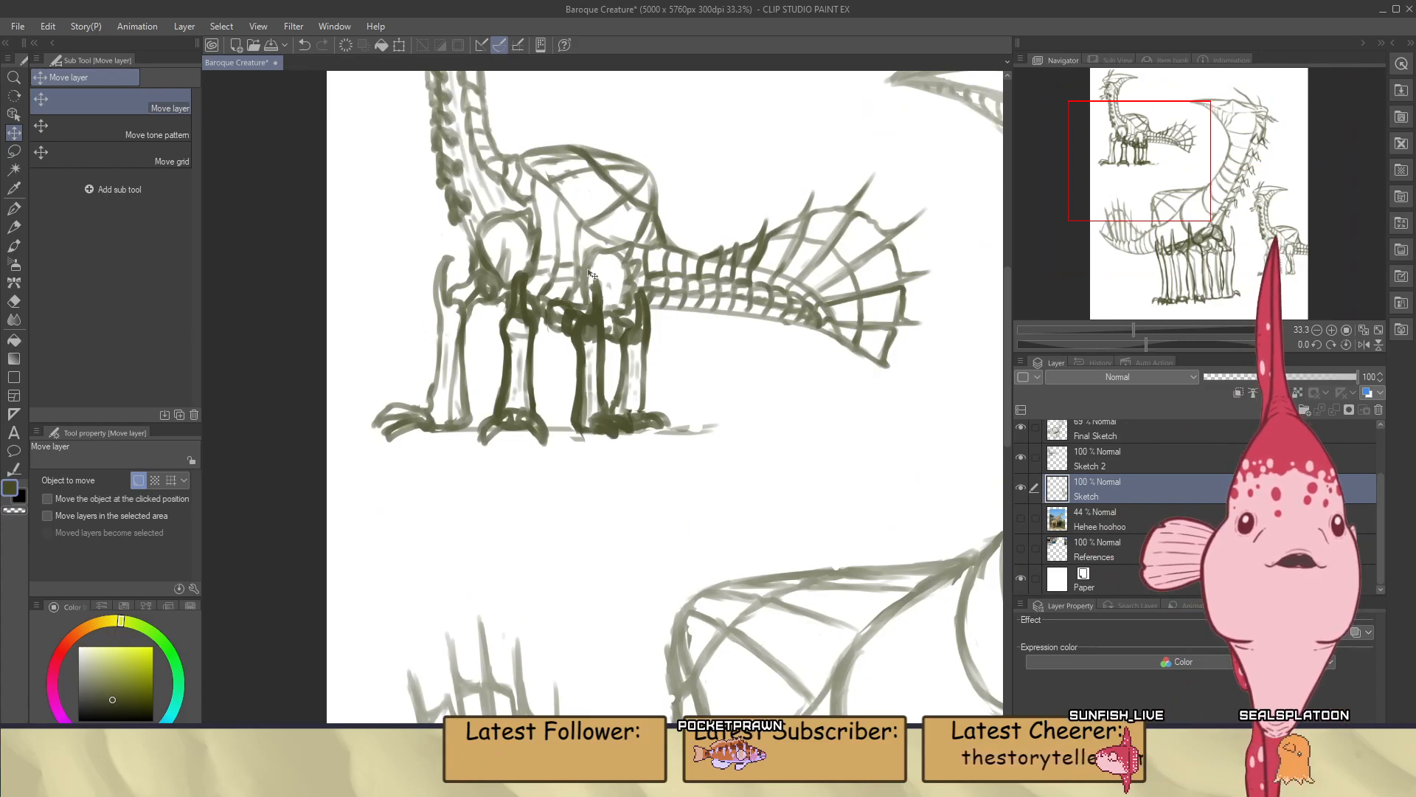
{"action": "scroll", "coordinate": [591, 275], "scroll_direction": "down", "scroll_amount": 5}
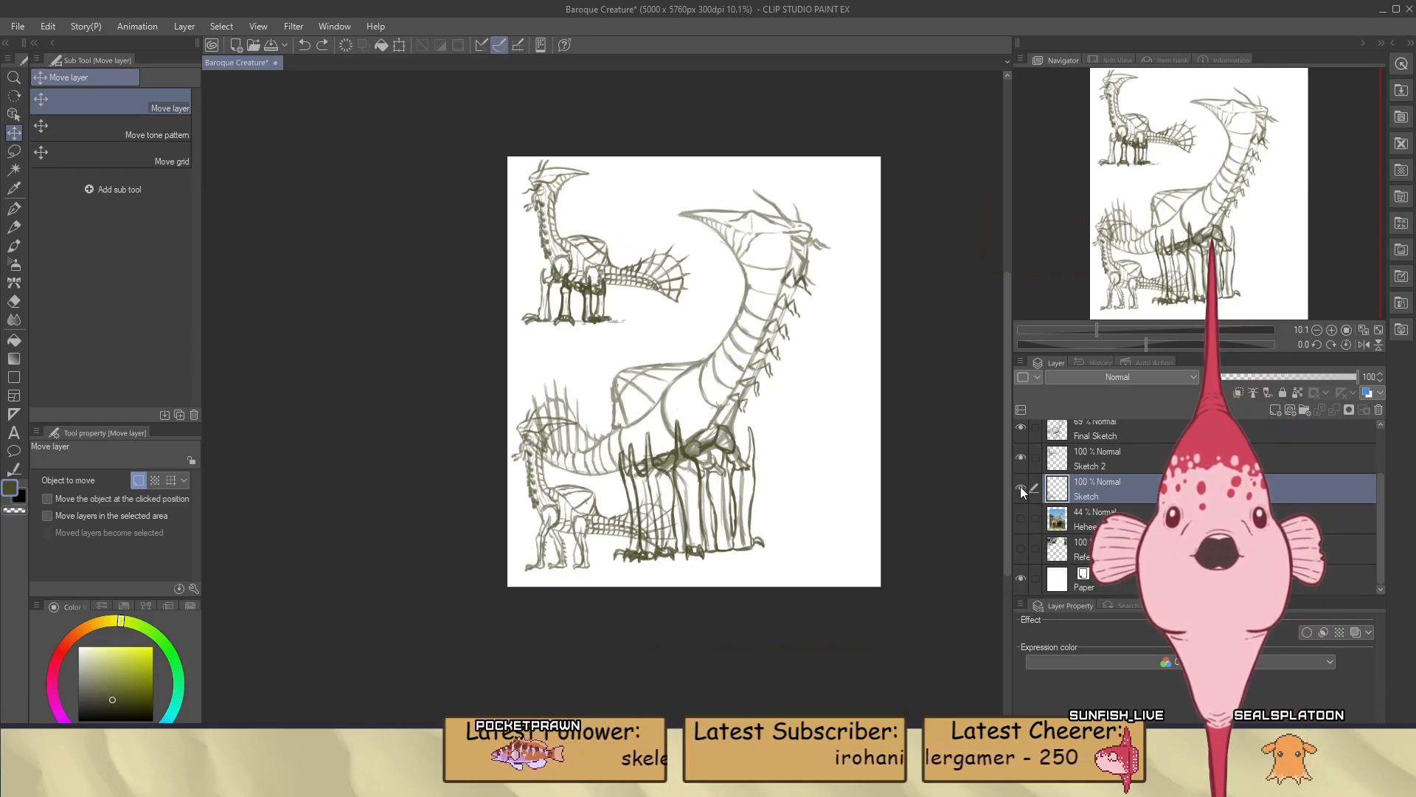
{"action": "left_click", "coordinate": [1021, 487]}
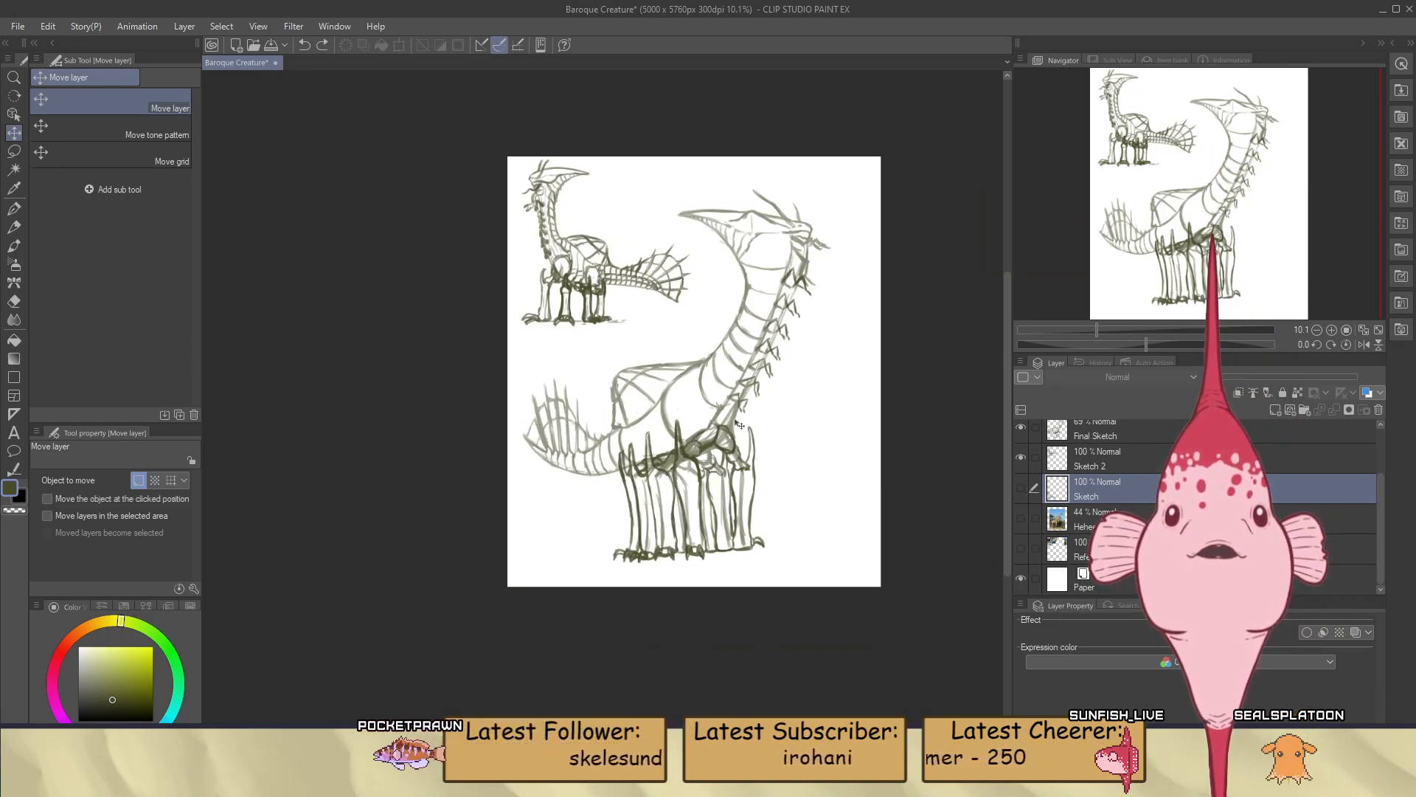
{"action": "scroll", "coordinate": [709, 246], "scroll_direction": "up", "scroll_amount": 1}
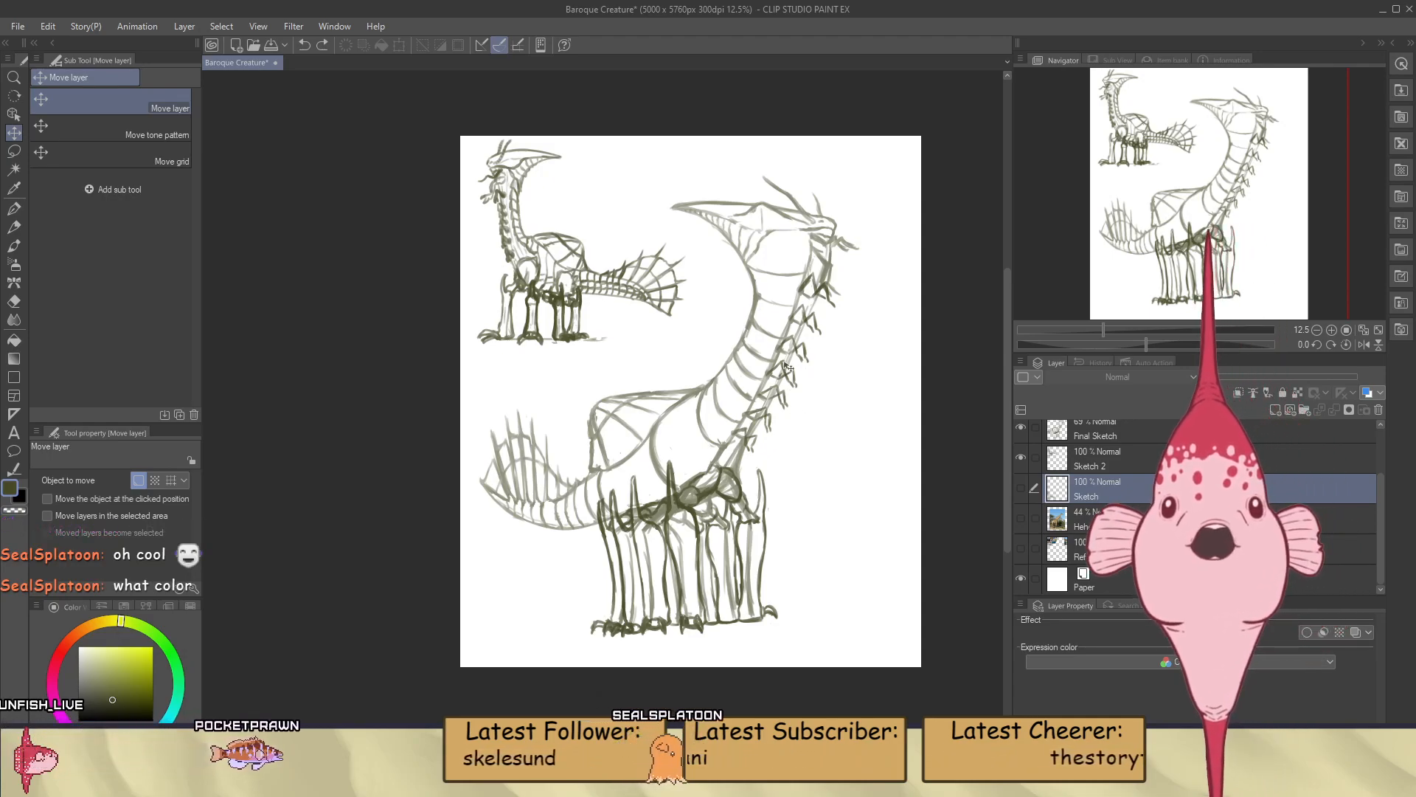
{"action": "scroll", "coordinate": [788, 367], "scroll_direction": "up", "scroll_amount": 2}
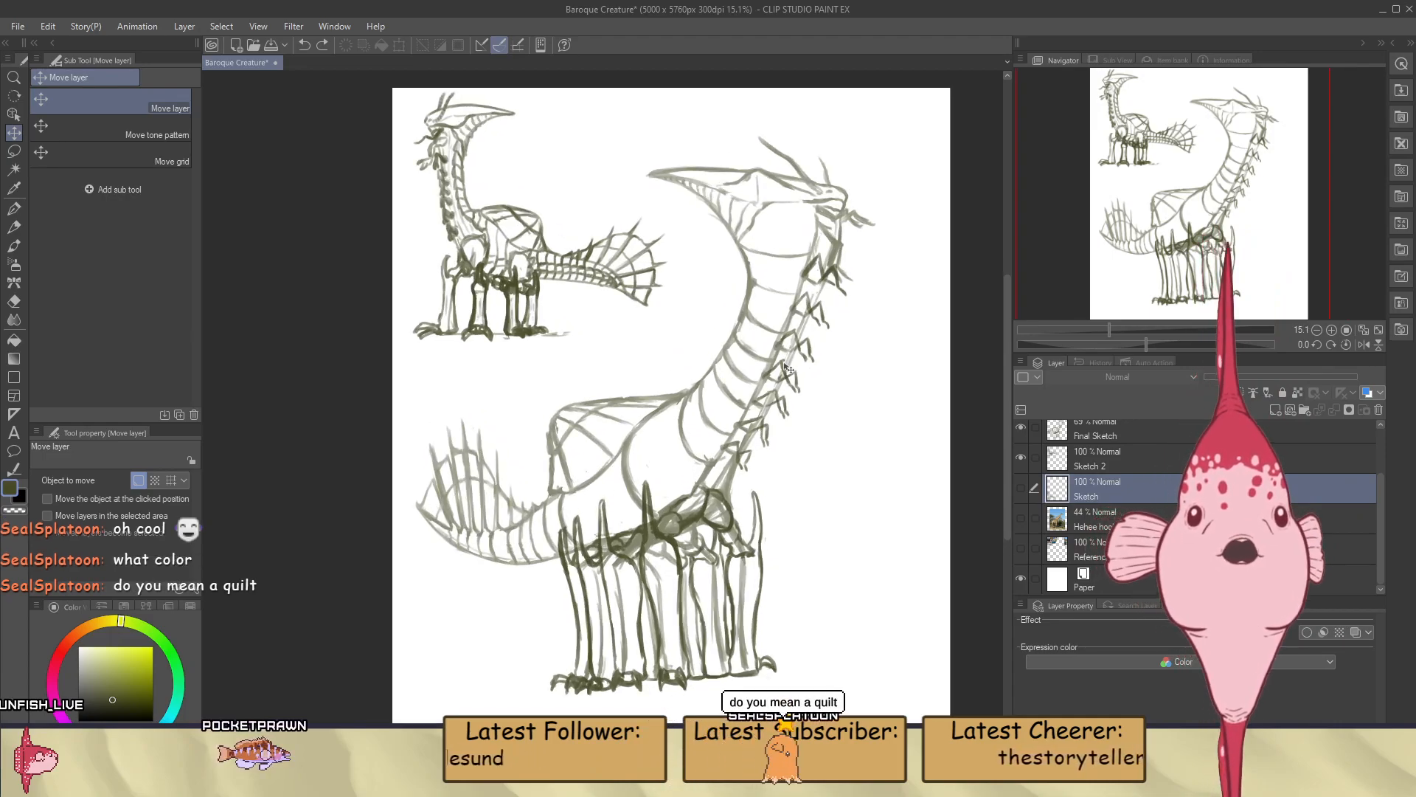
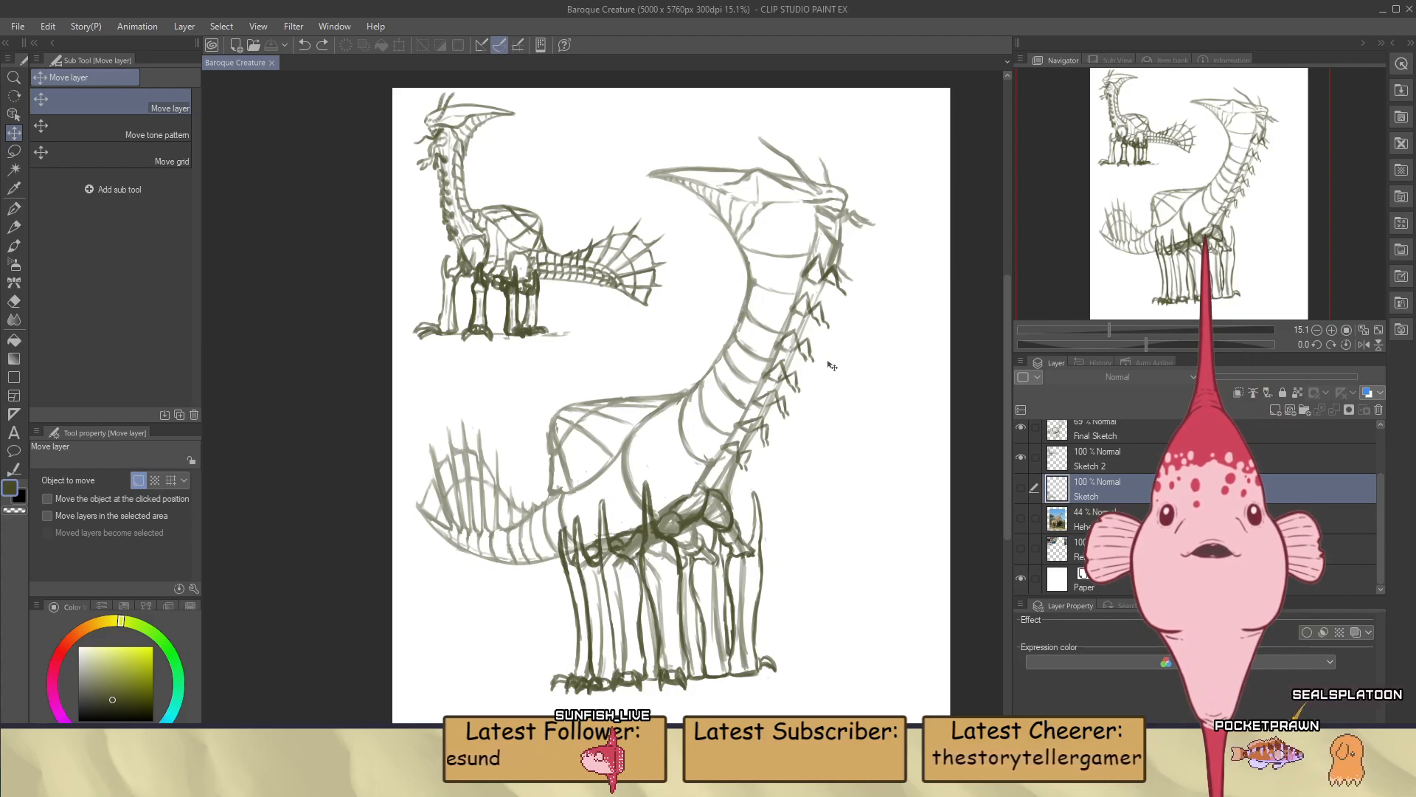
On the Final Sketch layer, add small segmented bumps along the large creature's two horns with the Opaque watercolor brush
{"action": "scroll", "coordinate": [831, 184], "scroll_direction": "up", "scroll_amount": 3}
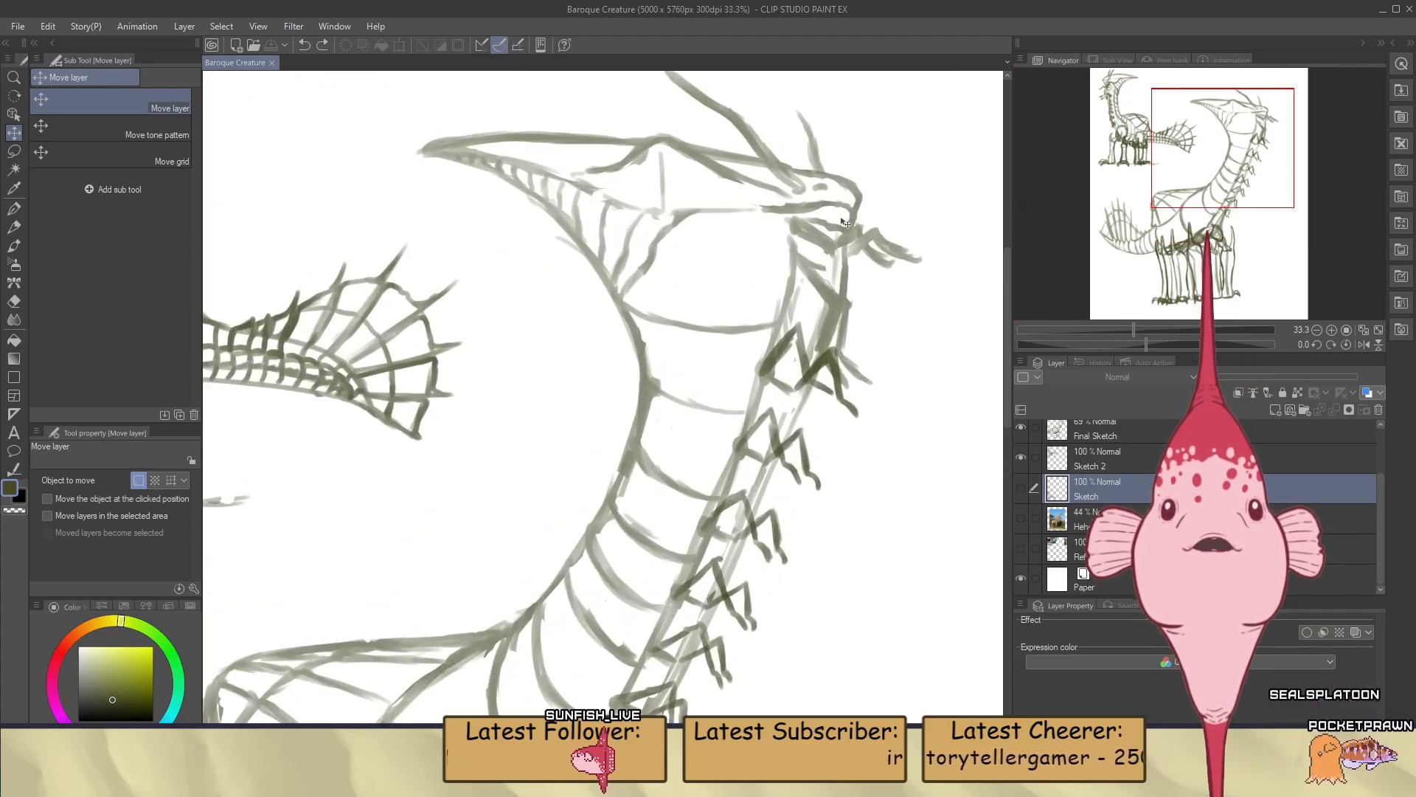
{"action": "scroll", "coordinate": [841, 308], "scroll_direction": "down", "scroll_amount": 3}
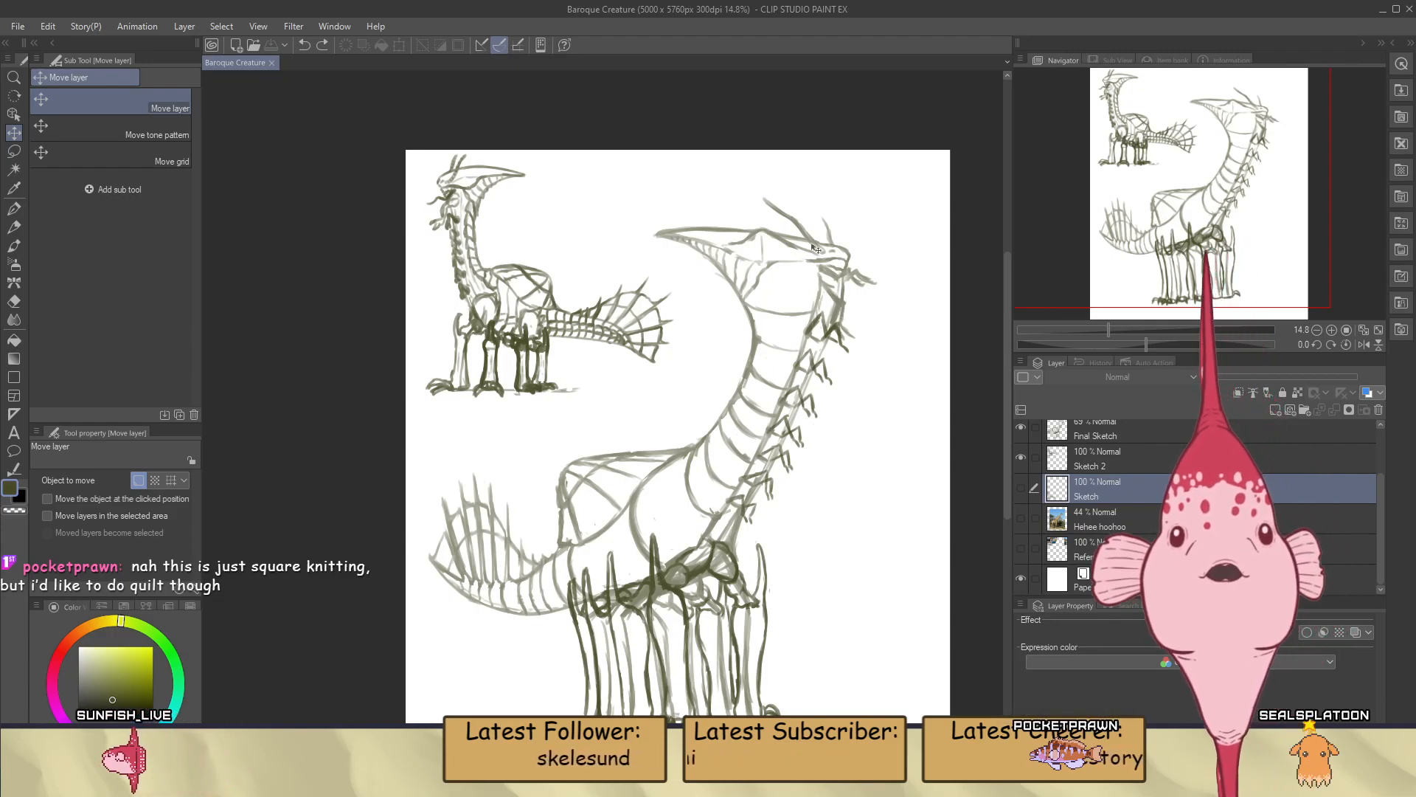
{"action": "scroll", "coordinate": [818, 257], "scroll_direction": "up", "scroll_amount": 4}
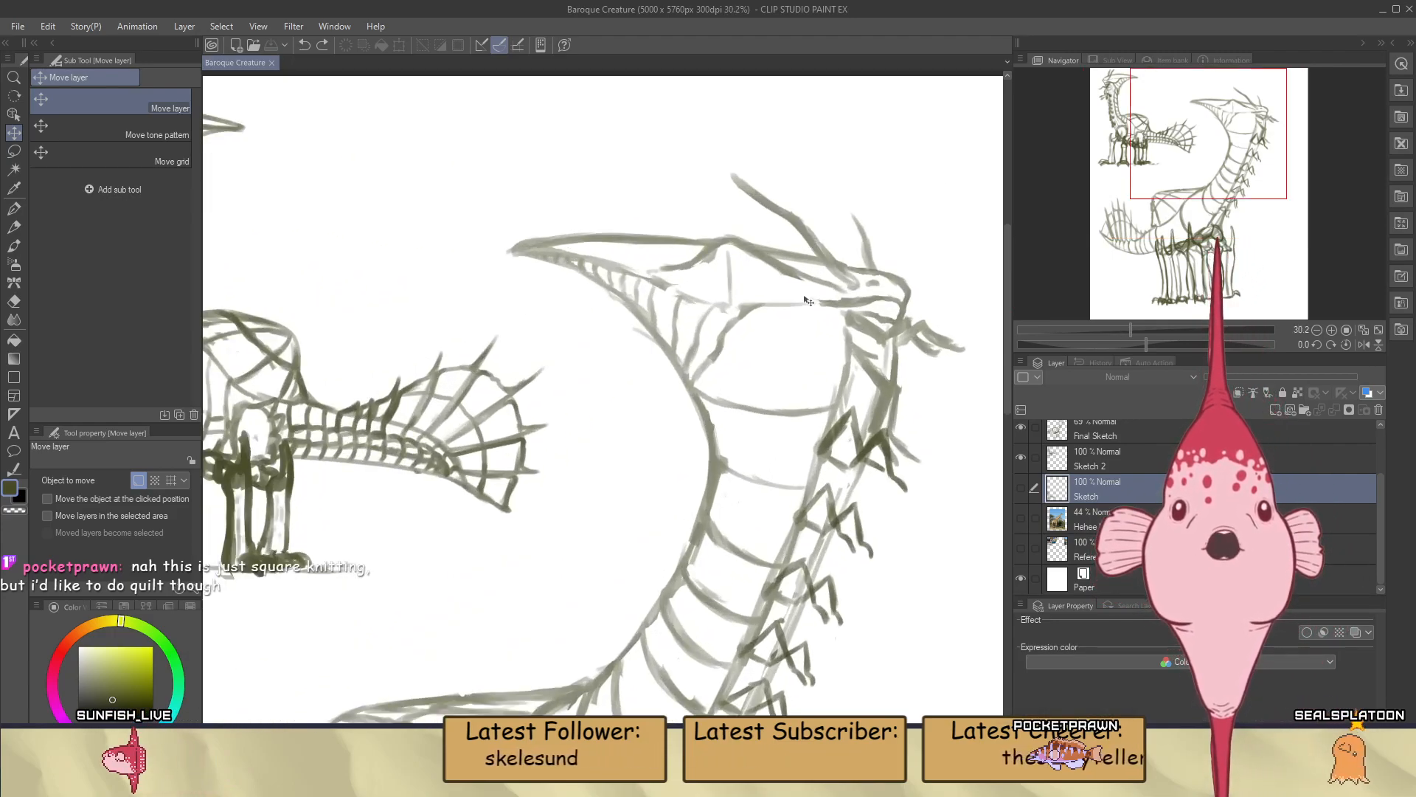
{"action": "scroll", "coordinate": [808, 304], "scroll_direction": "down", "scroll_amount": 2}
{"action": "scroll", "coordinate": [809, 305], "scroll_direction": "down", "scroll_amount": 1}
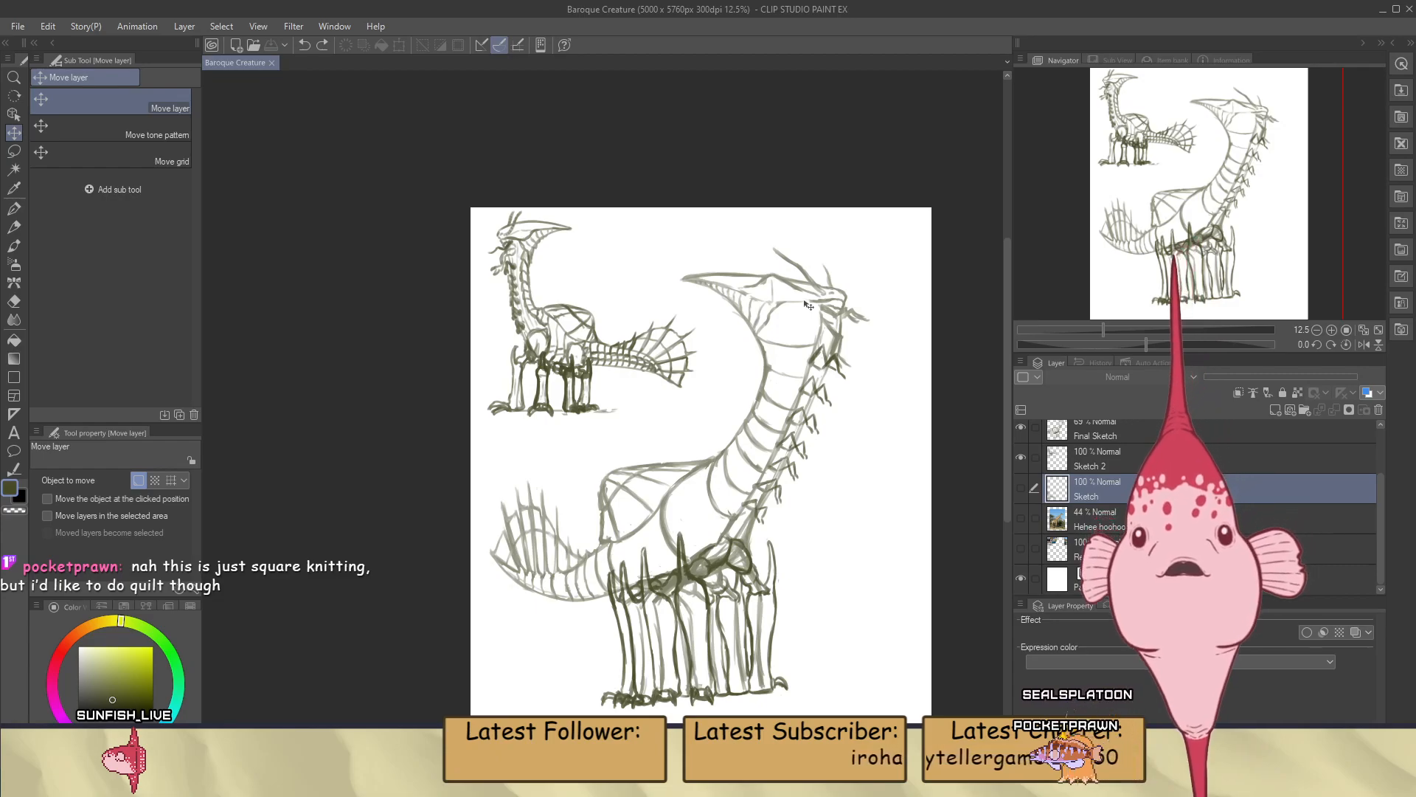
{"action": "scroll", "coordinate": [814, 295], "scroll_direction": "up", "scroll_amount": 9}
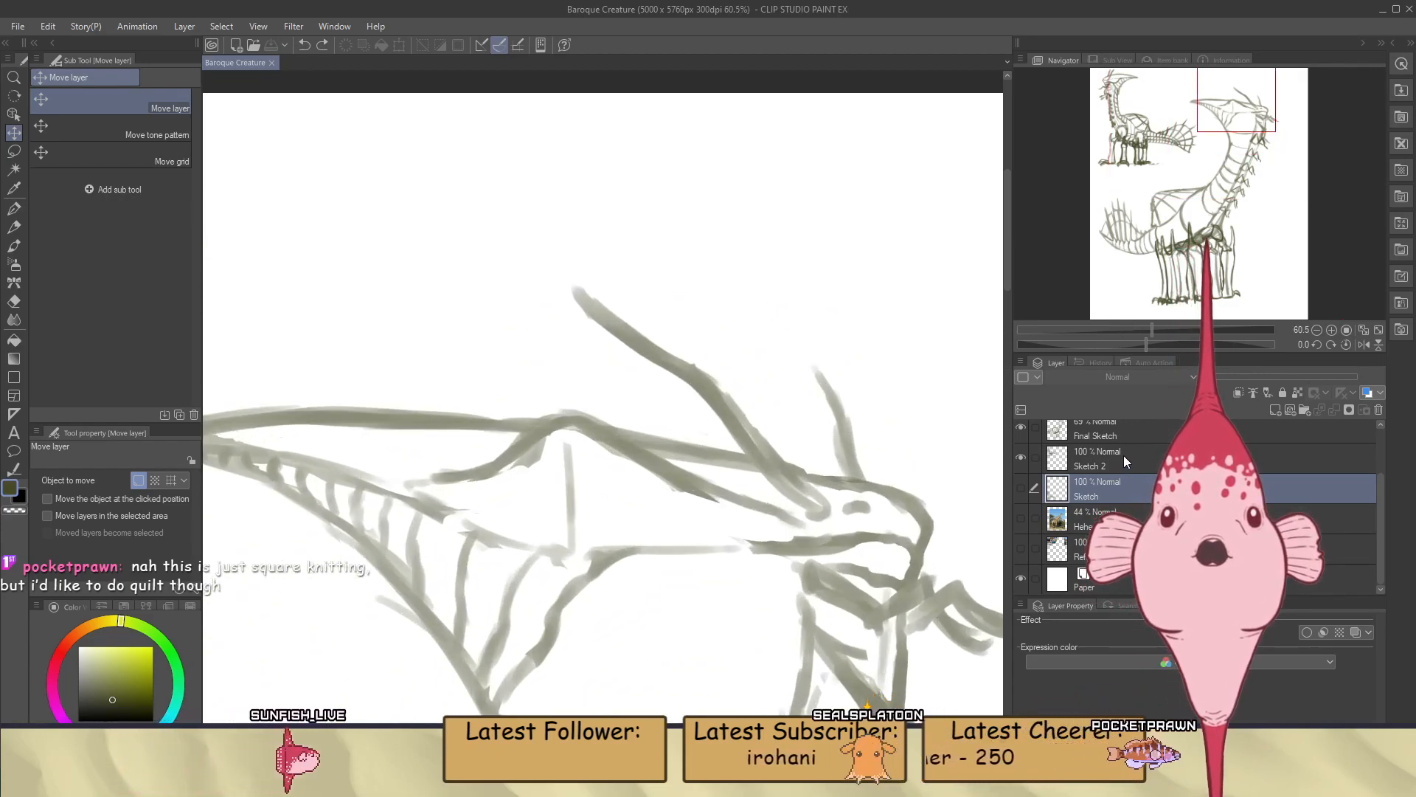
{"action": "left_click", "coordinate": [1116, 432]}
{"action": "key", "text": "b"}
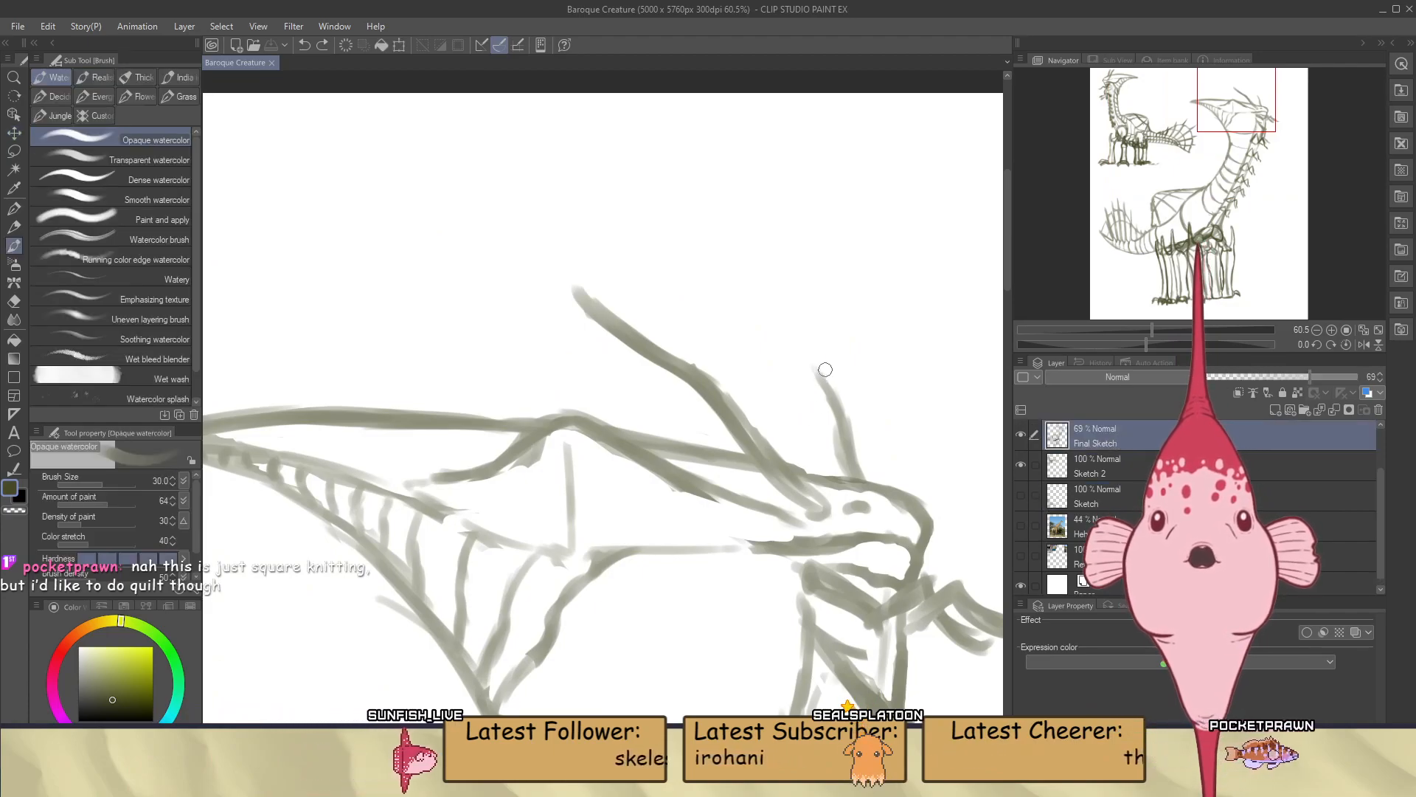
{"action": "left_click_drag", "start_coordinate": [1148, 344], "coordinate": [1195, 344]}
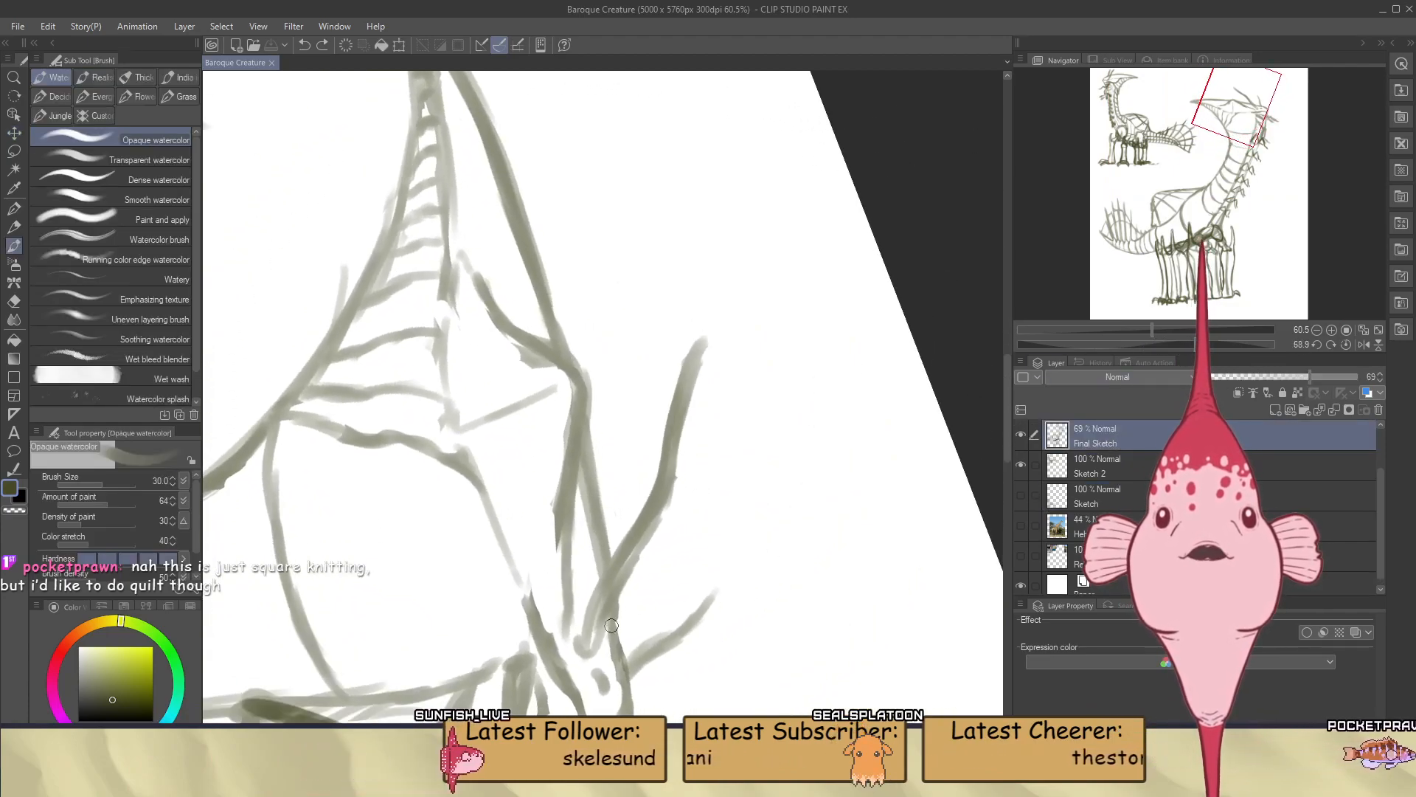
{"action": "left_click_drag", "start_coordinate": [593, 637], "coordinate": [594, 613]}
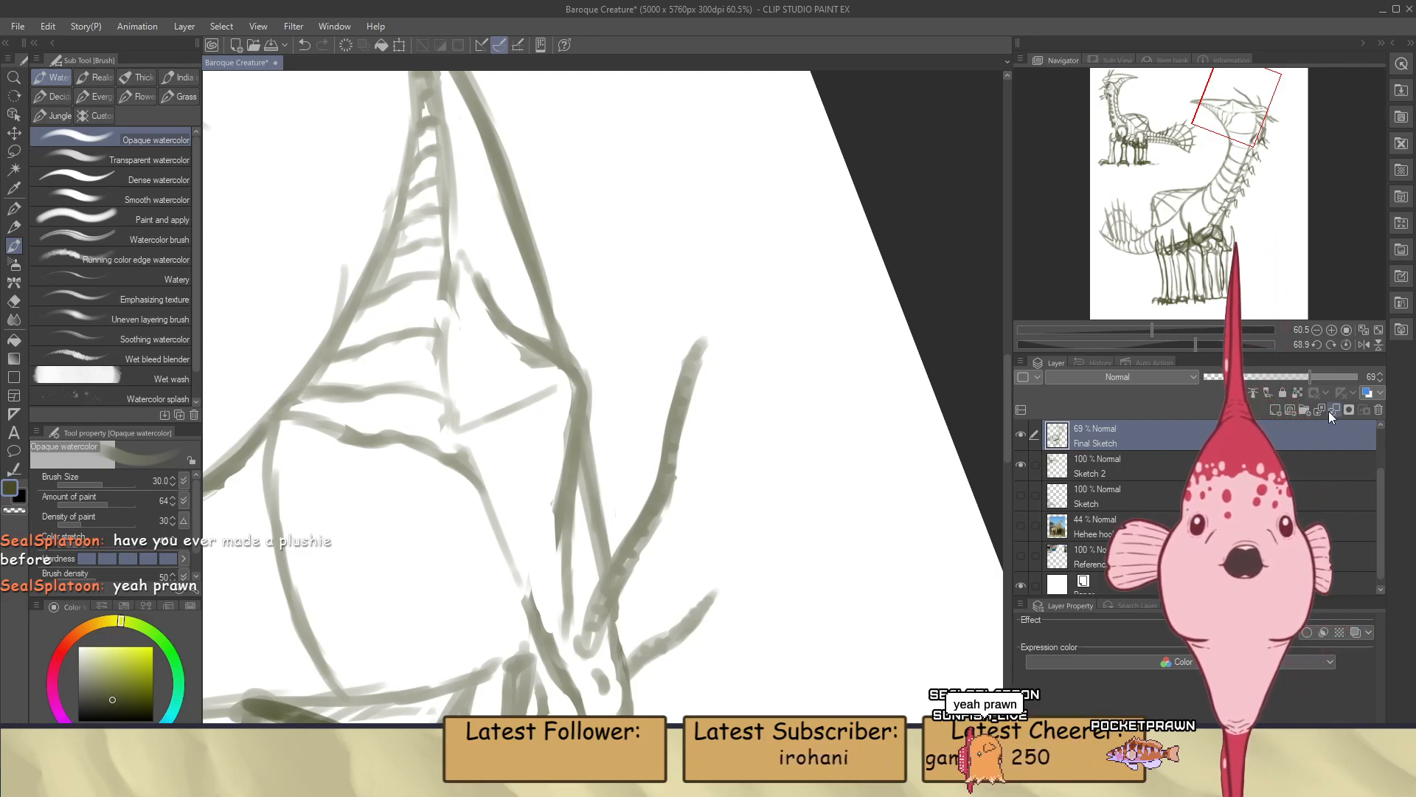
{"action": "left_click", "coordinate": [1344, 345]}
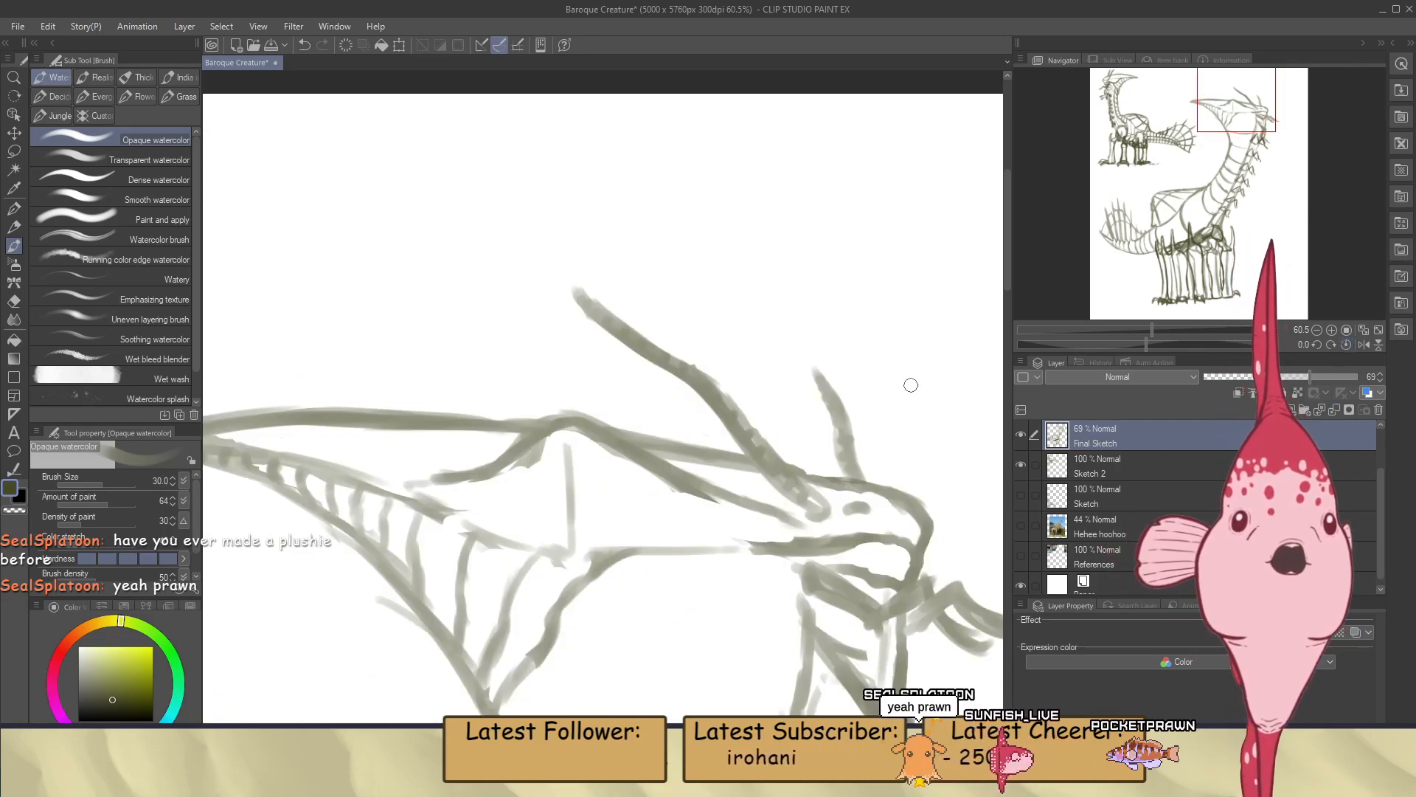
Redraw the small jointed arm under the large creature's mouth with bolder segments and erase its nearer claw to a sharp point
{"action": "scroll", "coordinate": [913, 366], "scroll_direction": "down", "scroll_amount": 3}
{"action": "scroll", "coordinate": [844, 349], "scroll_direction": "down", "scroll_amount": 2}
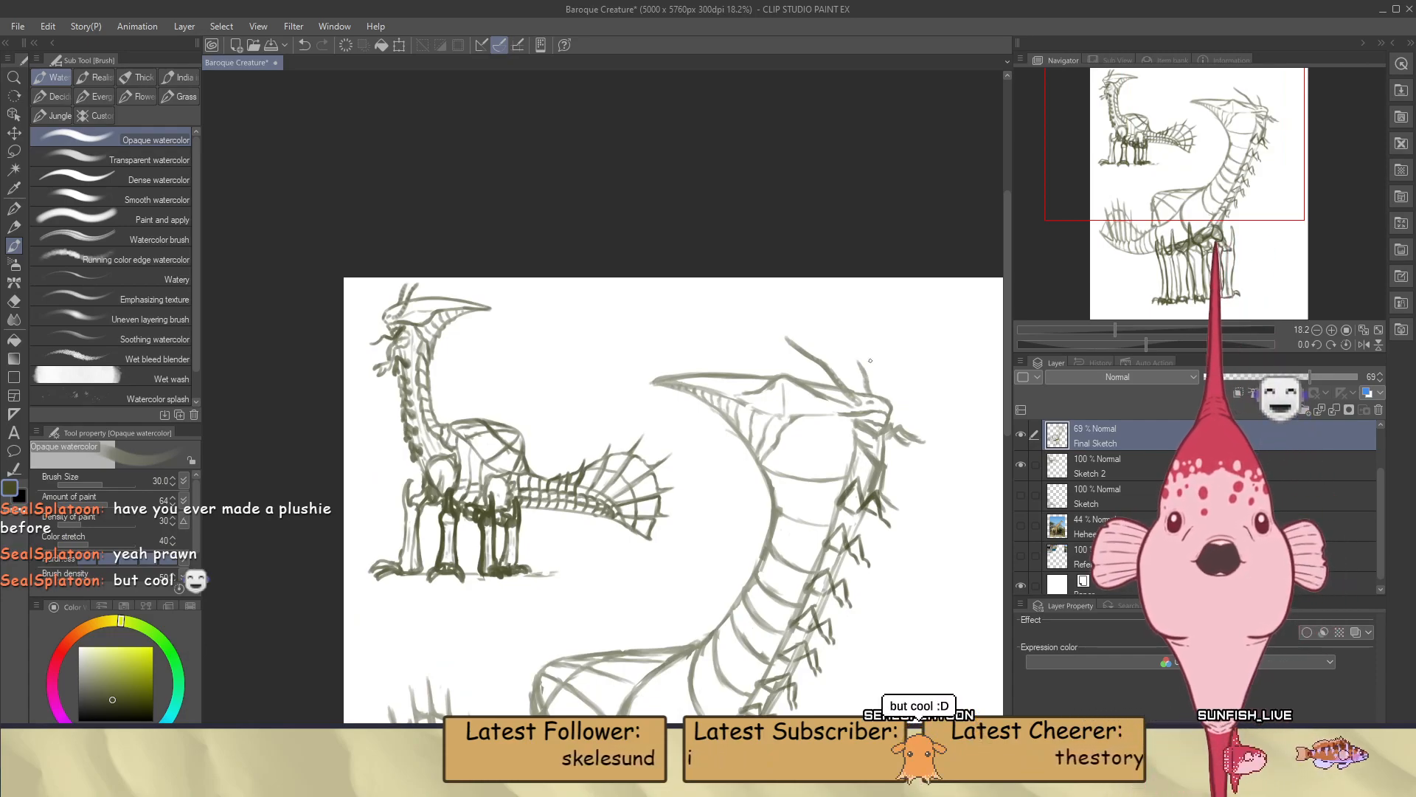
{"action": "scroll", "coordinate": [825, 453], "scroll_direction": "up", "scroll_amount": 2}
{"action": "scroll", "coordinate": [825, 453], "scroll_direction": "up", "scroll_amount": 3}
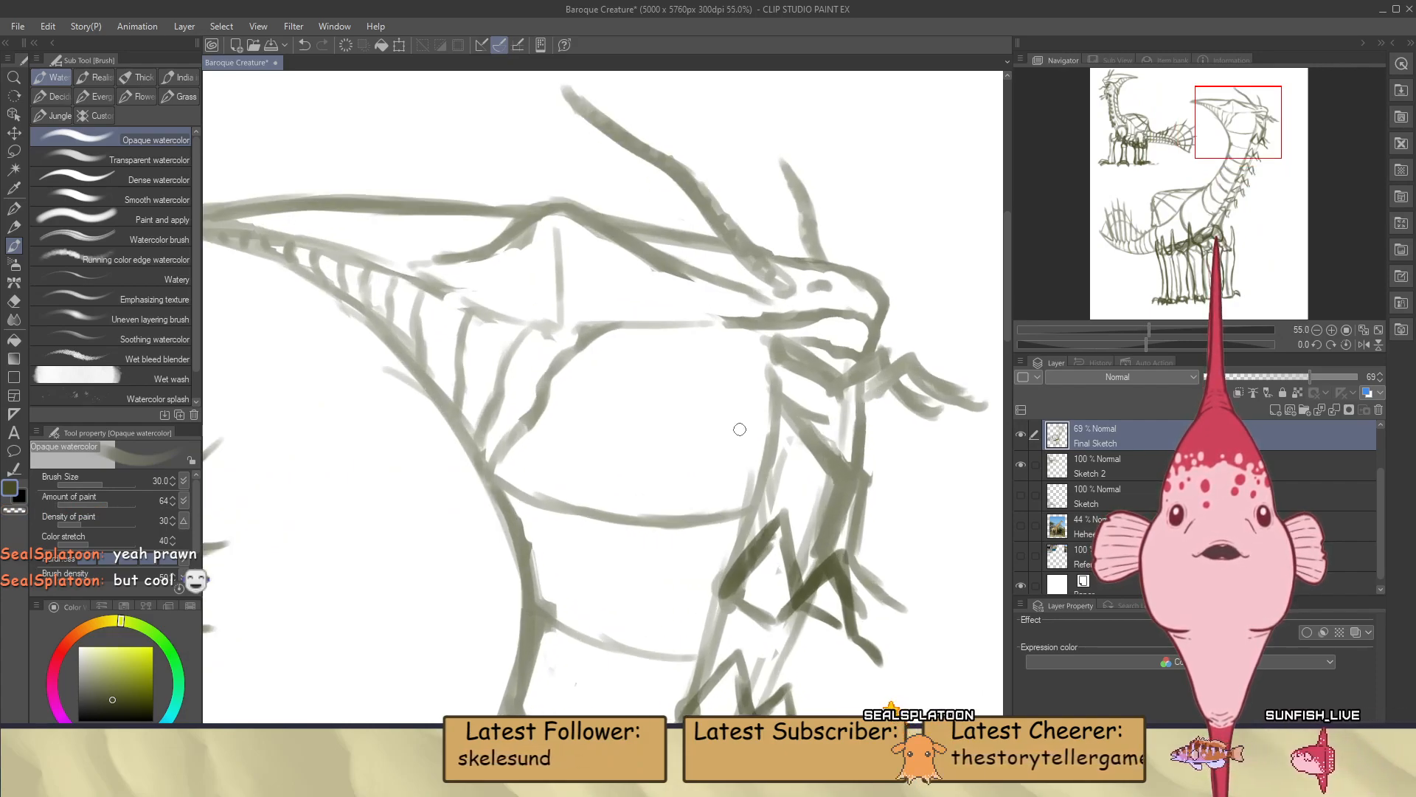
{"action": "scroll", "coordinate": [855, 405], "scroll_direction": "up", "scroll_amount": 3}
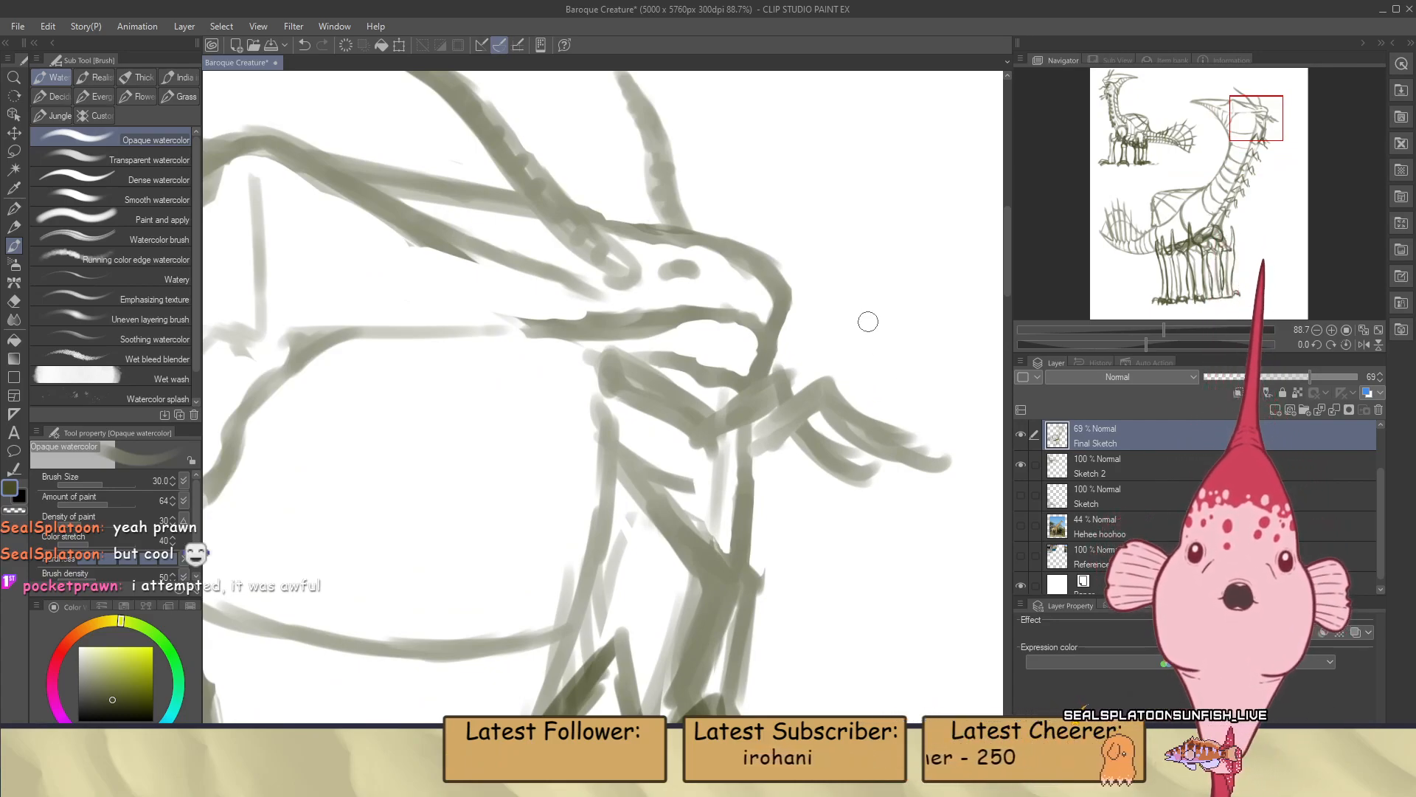
{"action": "scroll", "coordinate": [827, 309], "scroll_direction": "up", "scroll_amount": 1}
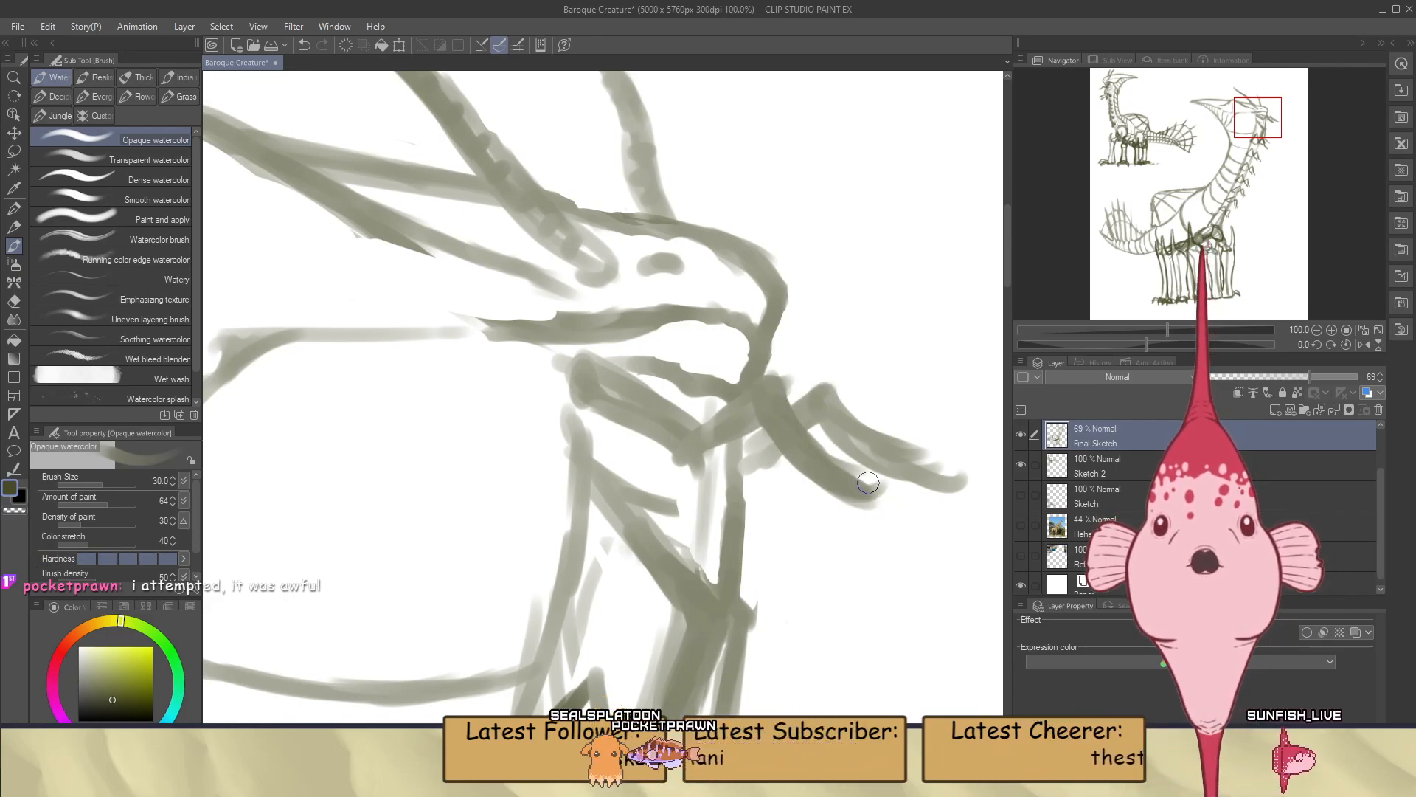
{"action": "key", "text": "e"}
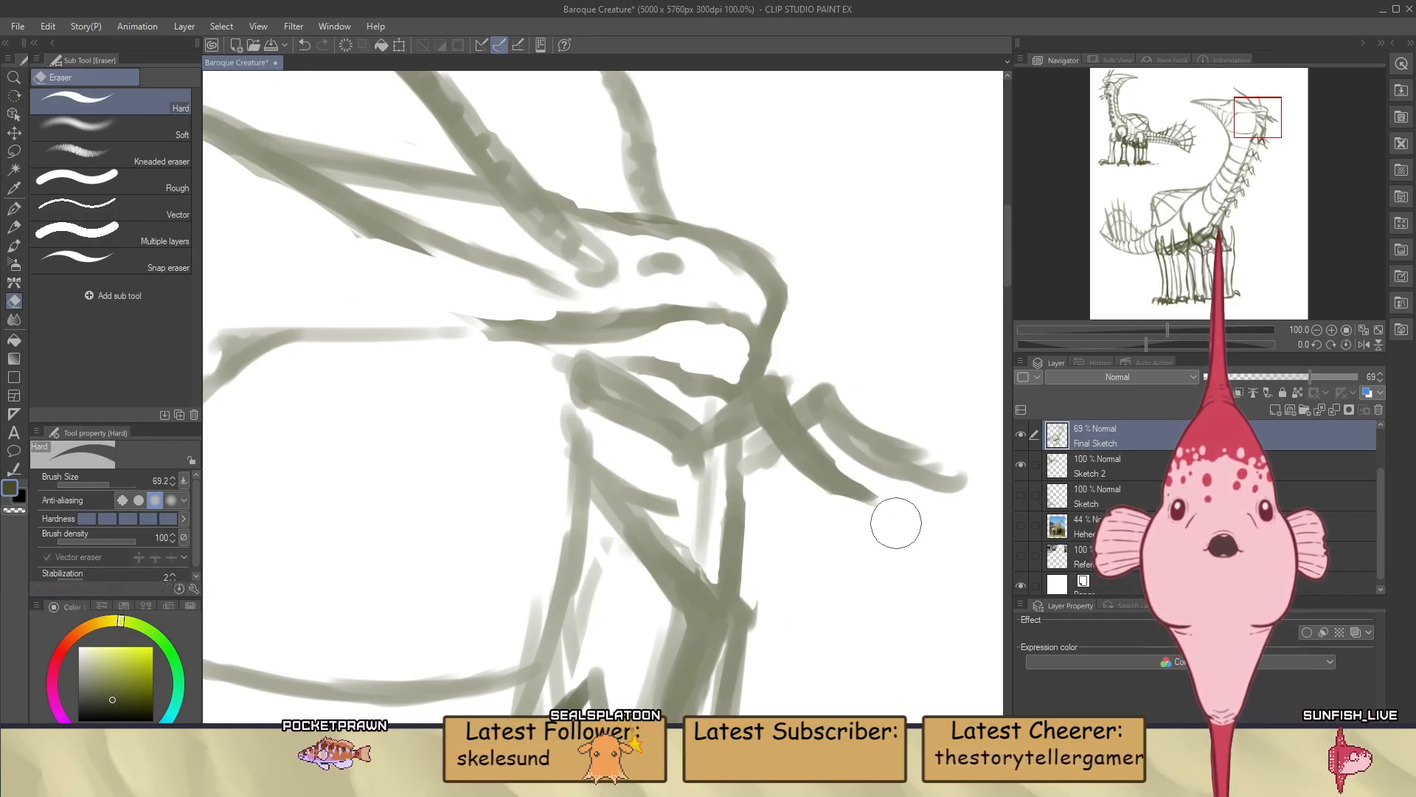
{"action": "key", "text": "b"}
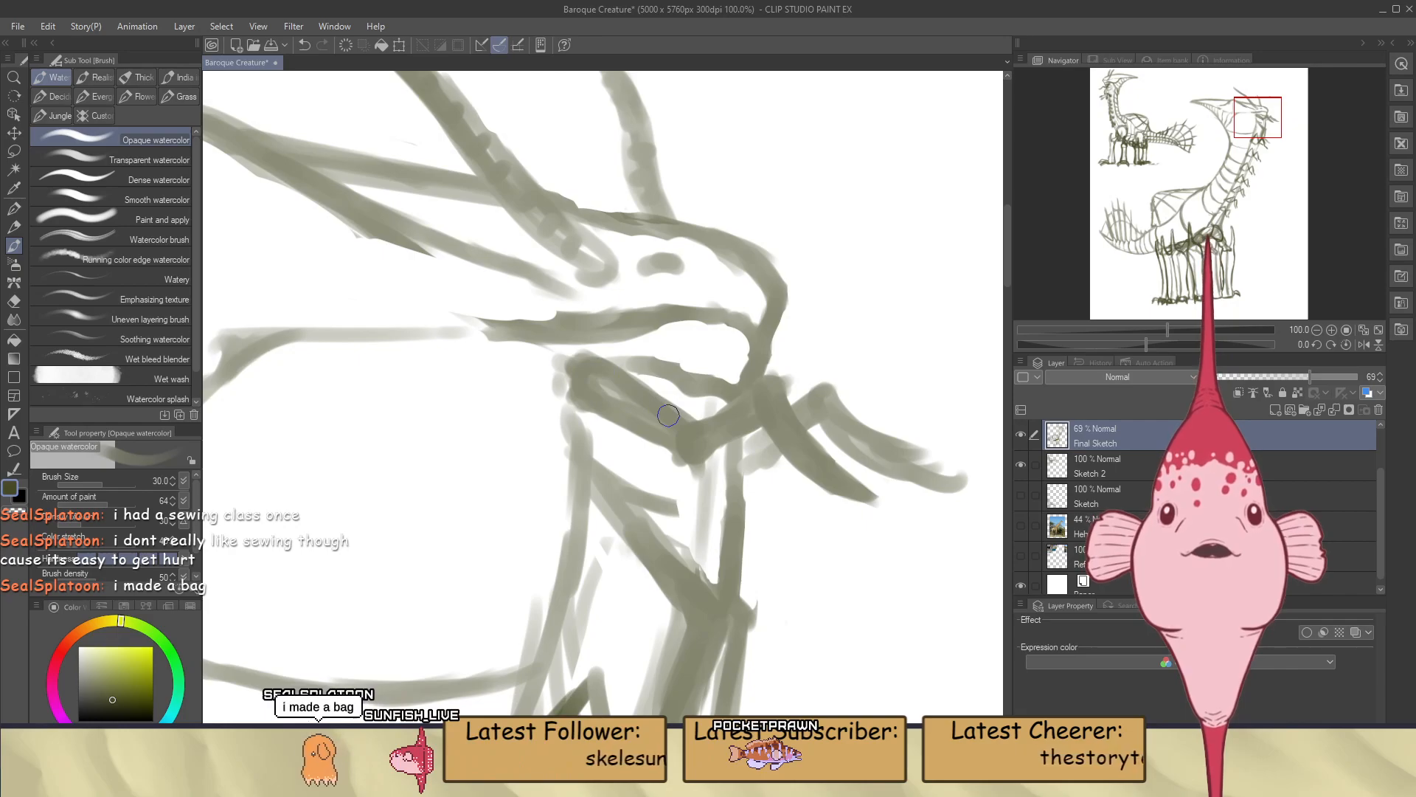
On the Back Arms + Legs Sketch layer, paint the farther claw of the small arm under the mouth in darker strokes
{"action": "scroll", "coordinate": [669, 415], "scroll_direction": "down", "scroll_amount": 10}
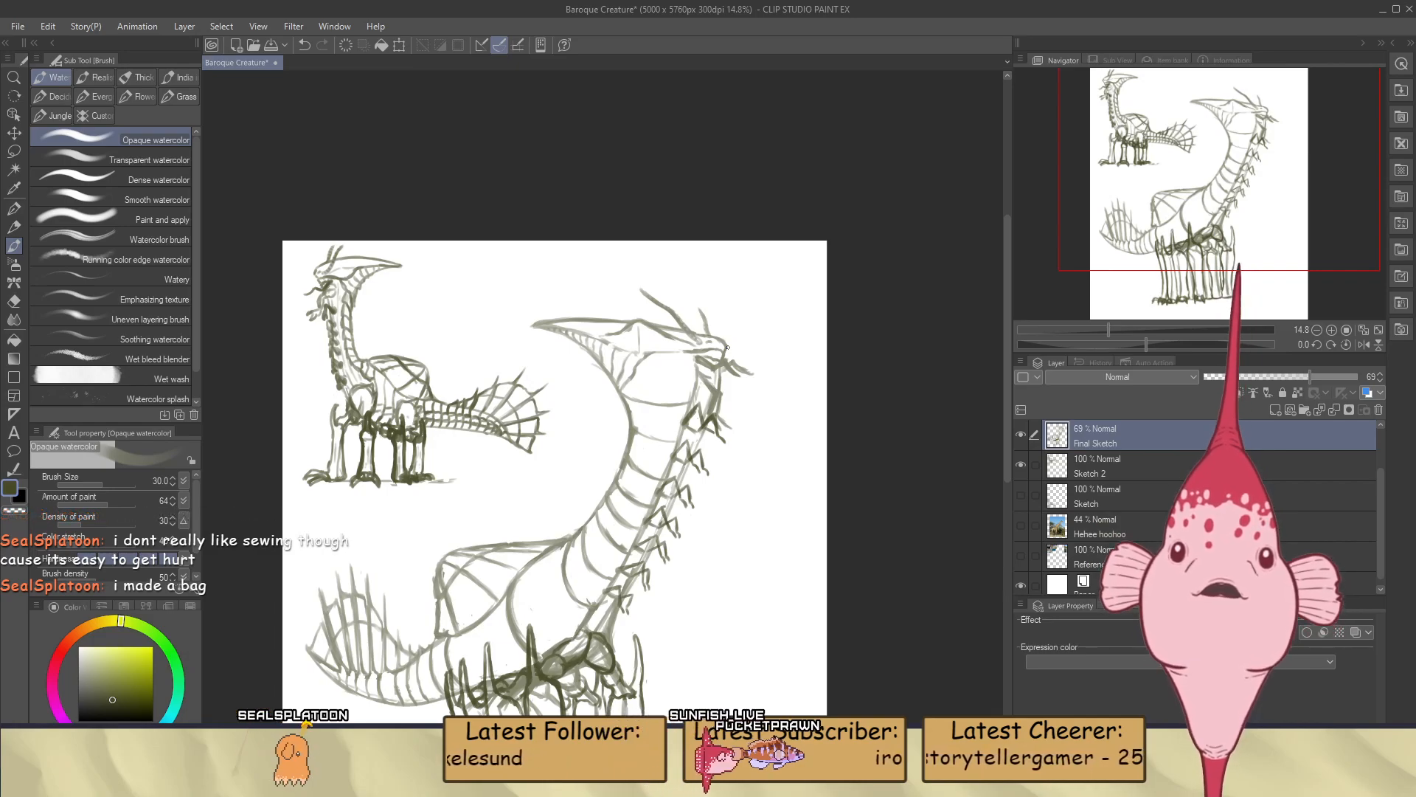
{"action": "scroll", "coordinate": [1114, 498], "scroll_direction": "up", "scroll_amount": 2}
{"action": "left_click", "coordinate": [1104, 467]}
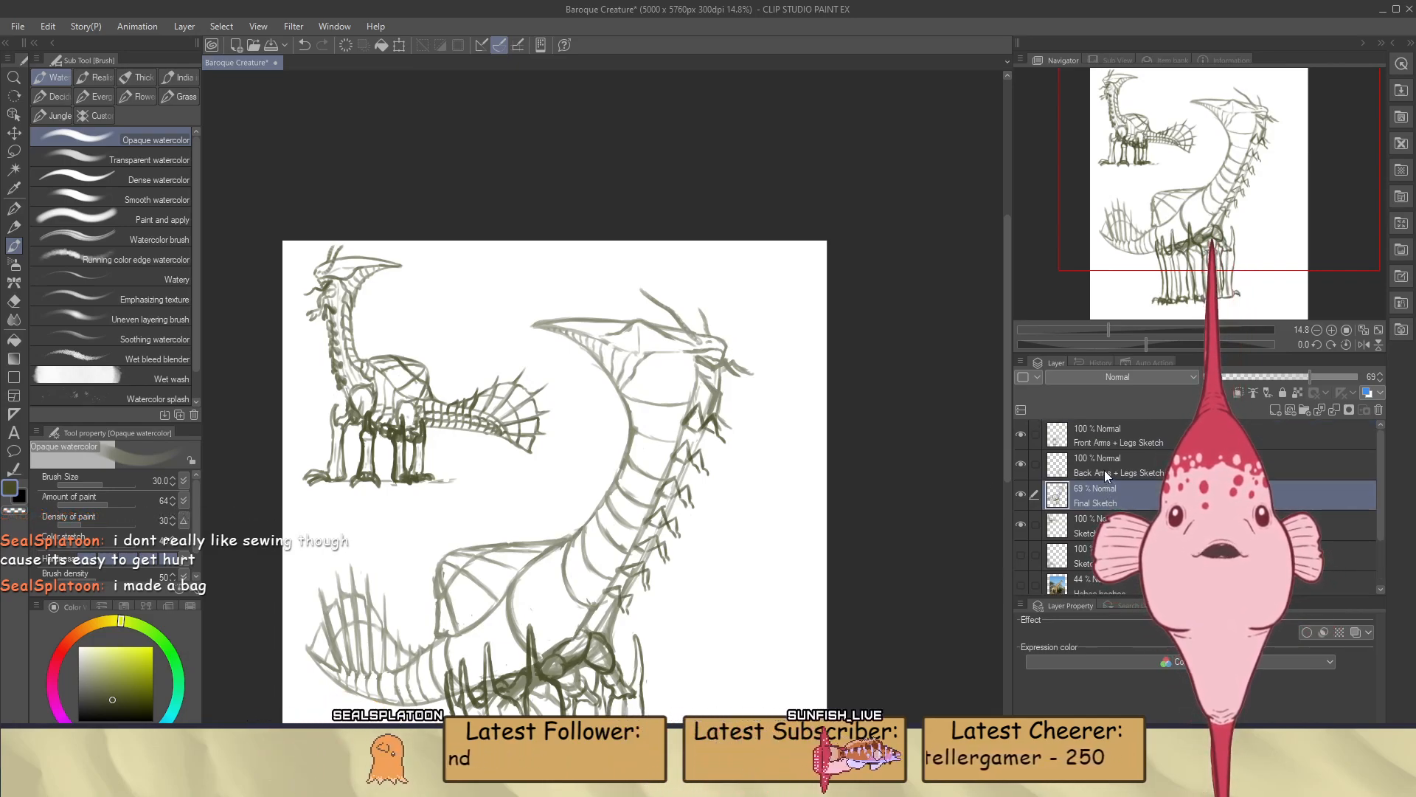
{"action": "scroll", "coordinate": [671, 343], "scroll_direction": "up", "scroll_amount": 8}
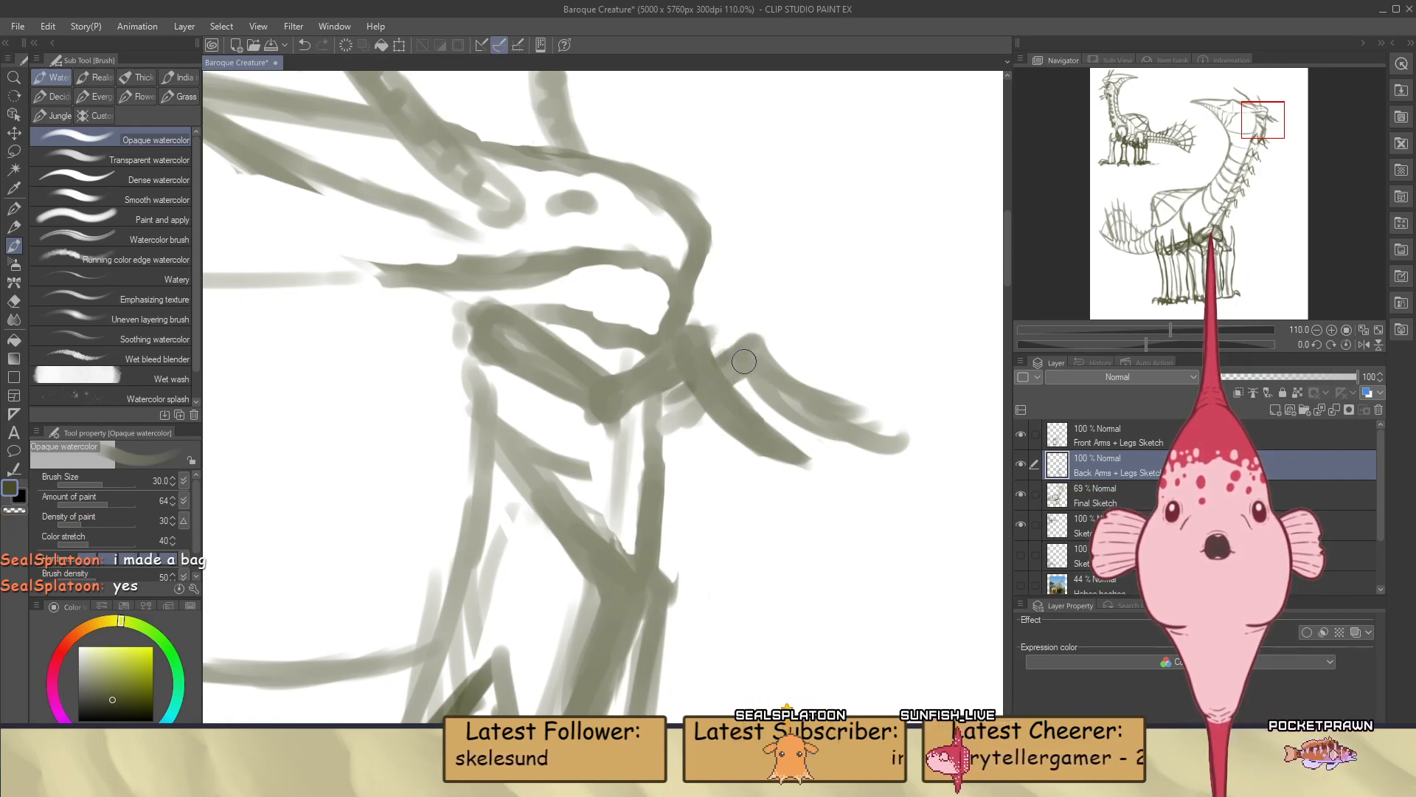
{"action": "left_click_drag", "start_coordinate": [734, 362], "coordinate": [786, 373]}
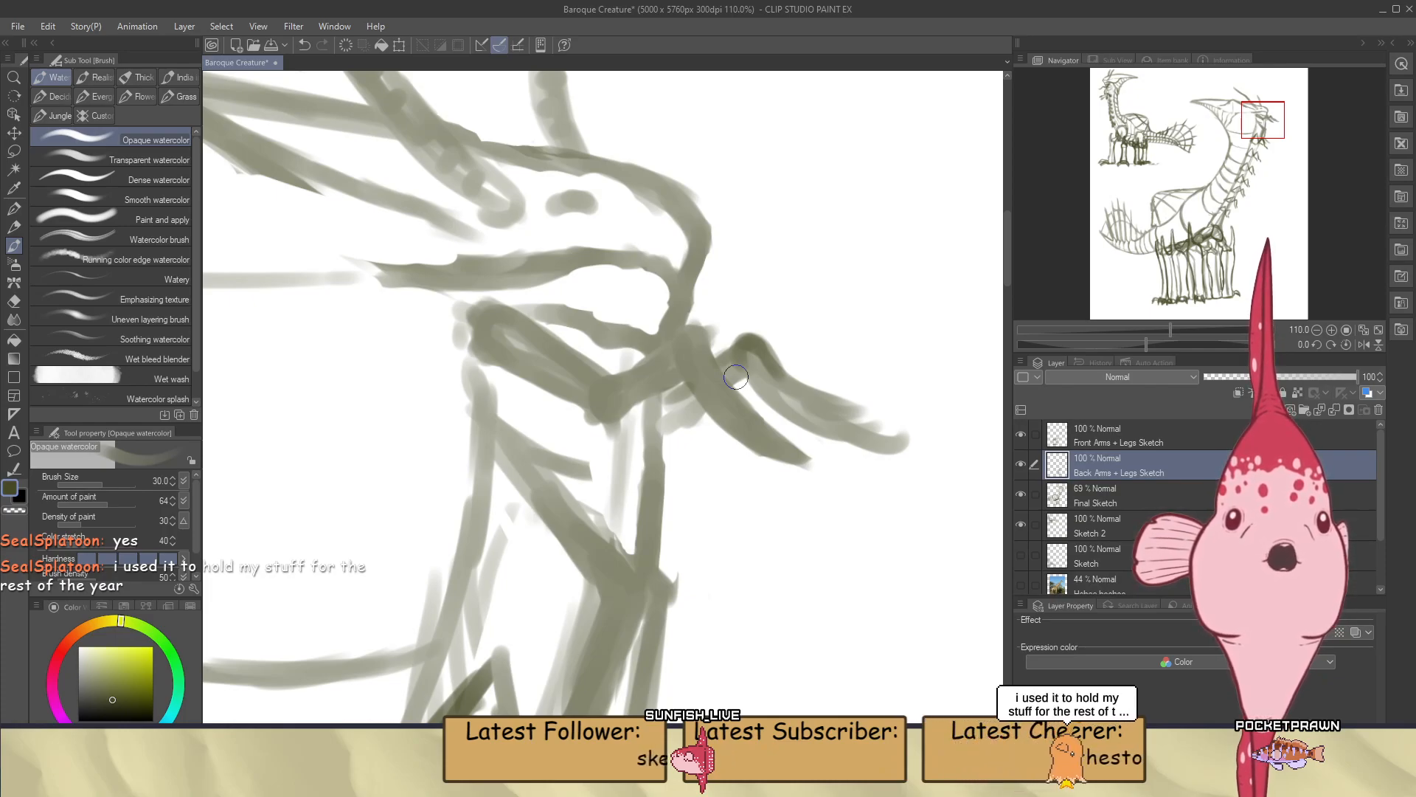
{"action": "left_click_drag", "start_coordinate": [1146, 344], "coordinate": [1196, 344]}
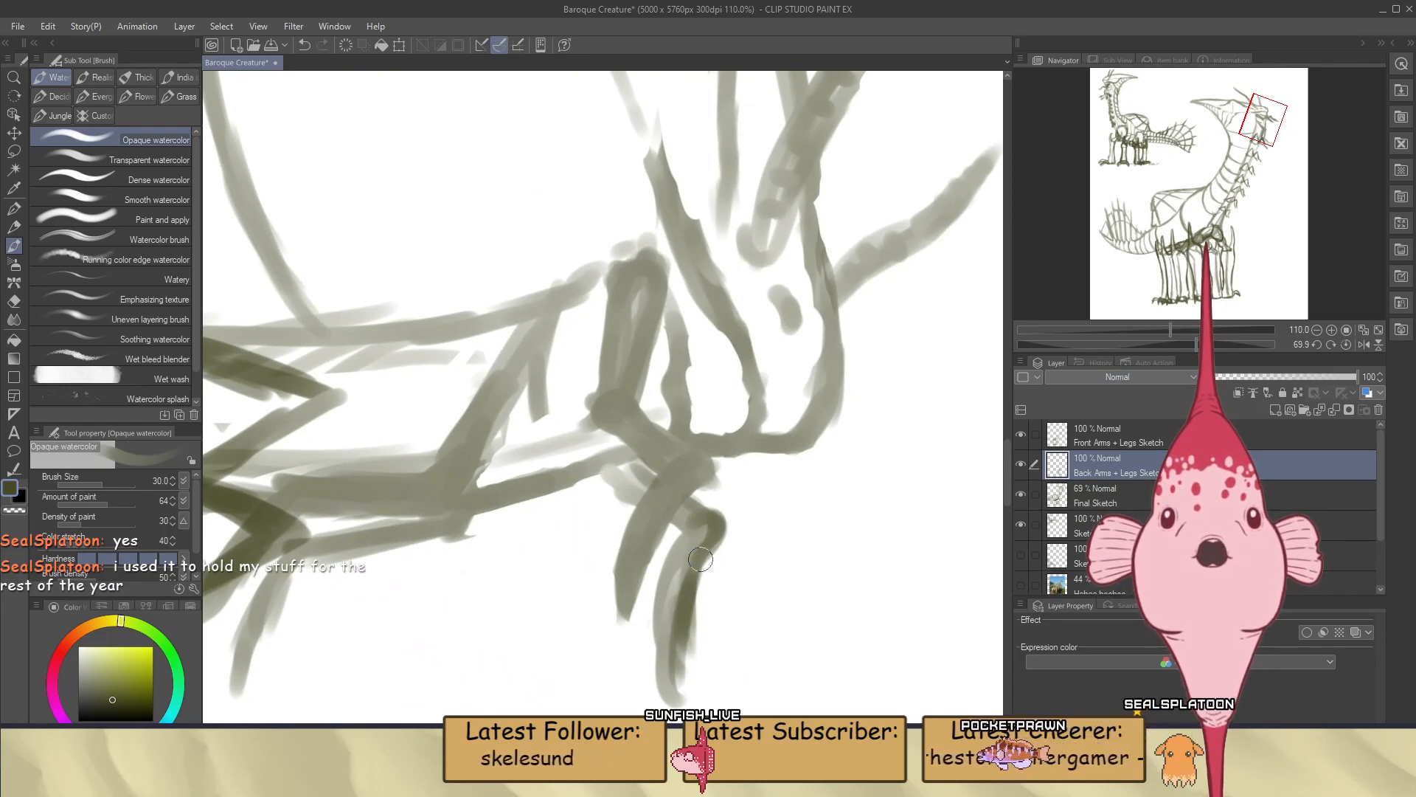
{"action": "left_click_drag", "start_coordinate": [689, 530], "coordinate": [680, 627]}
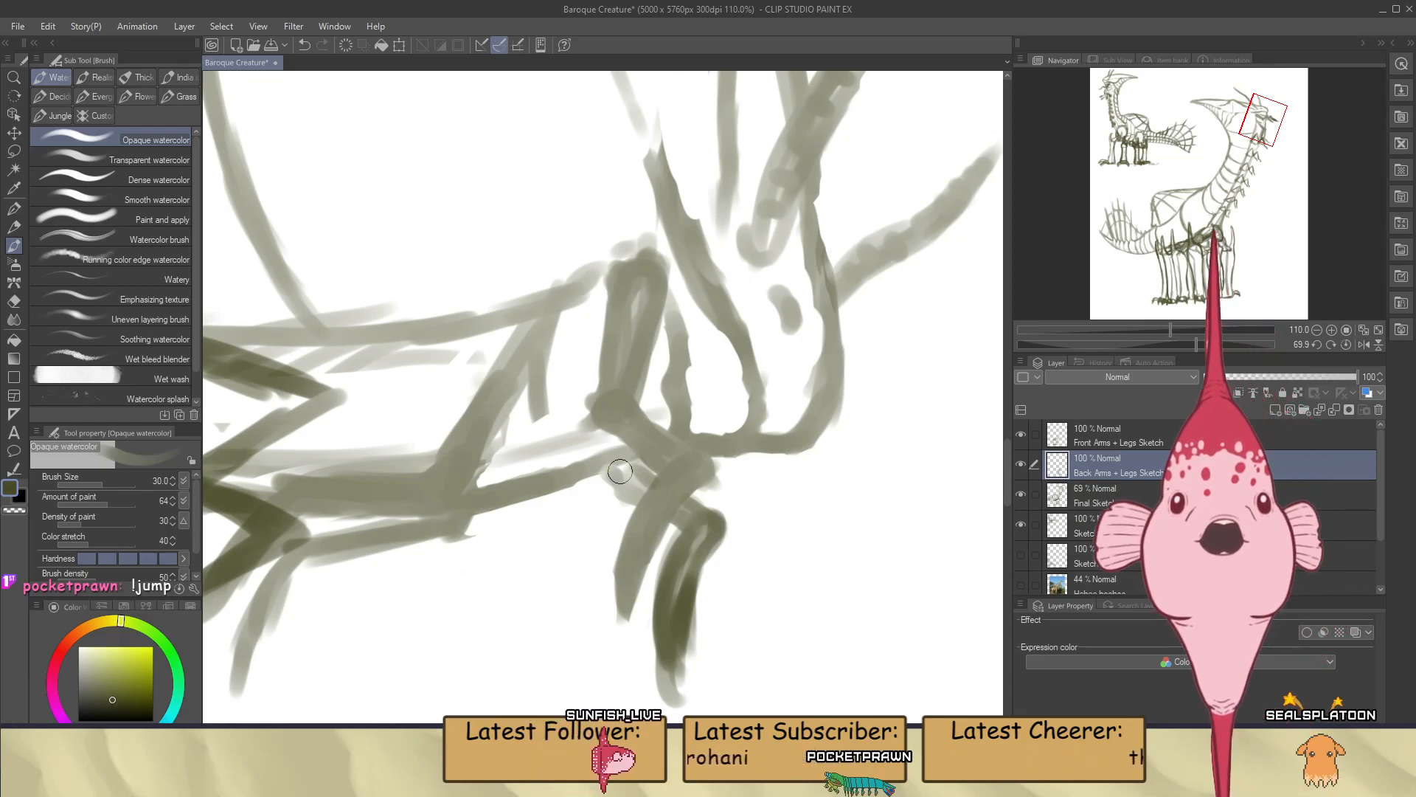
Erase the old rough strokes beneath the farther claw on the Final Sketch layer
{"action": "key", "text": "e"}
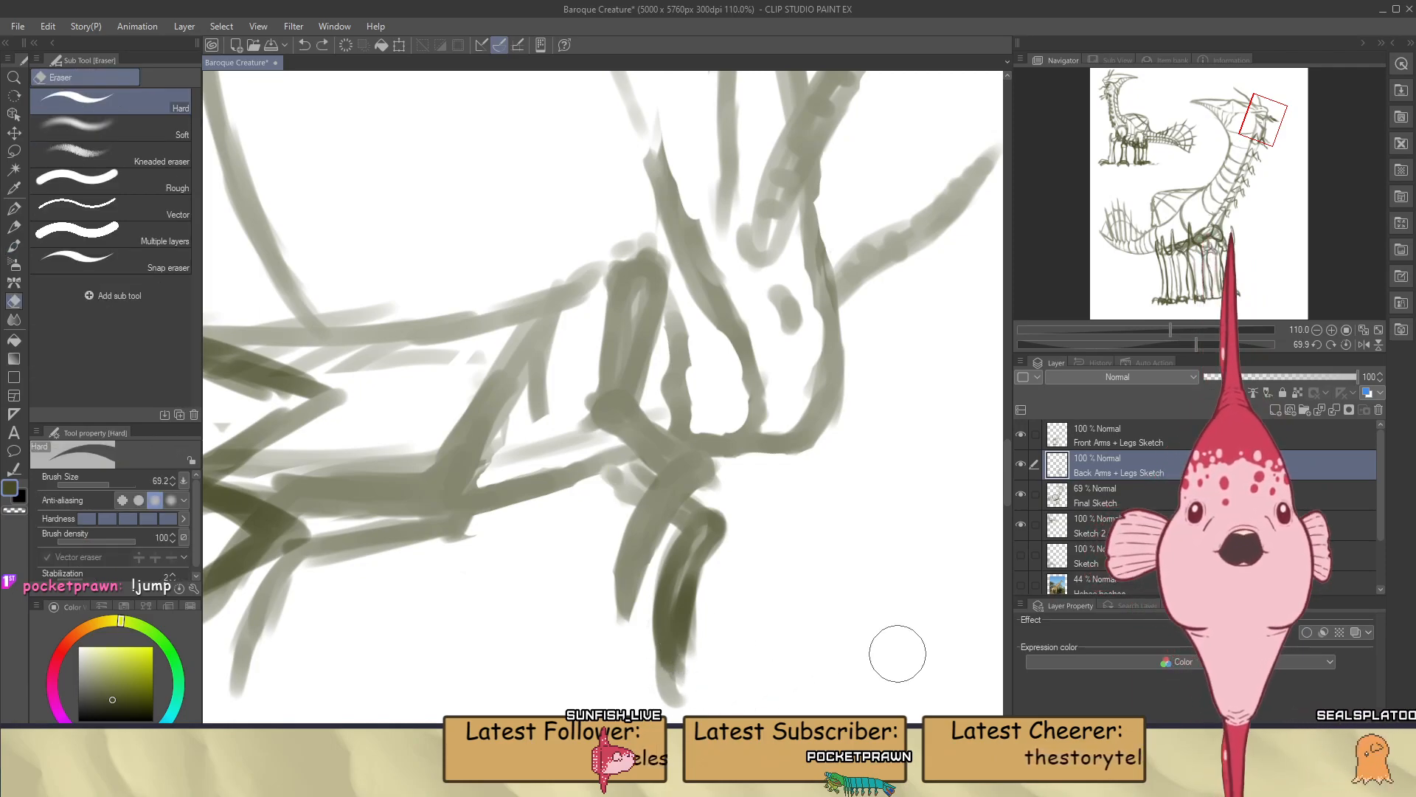
{"action": "left_click", "coordinate": [1113, 497]}
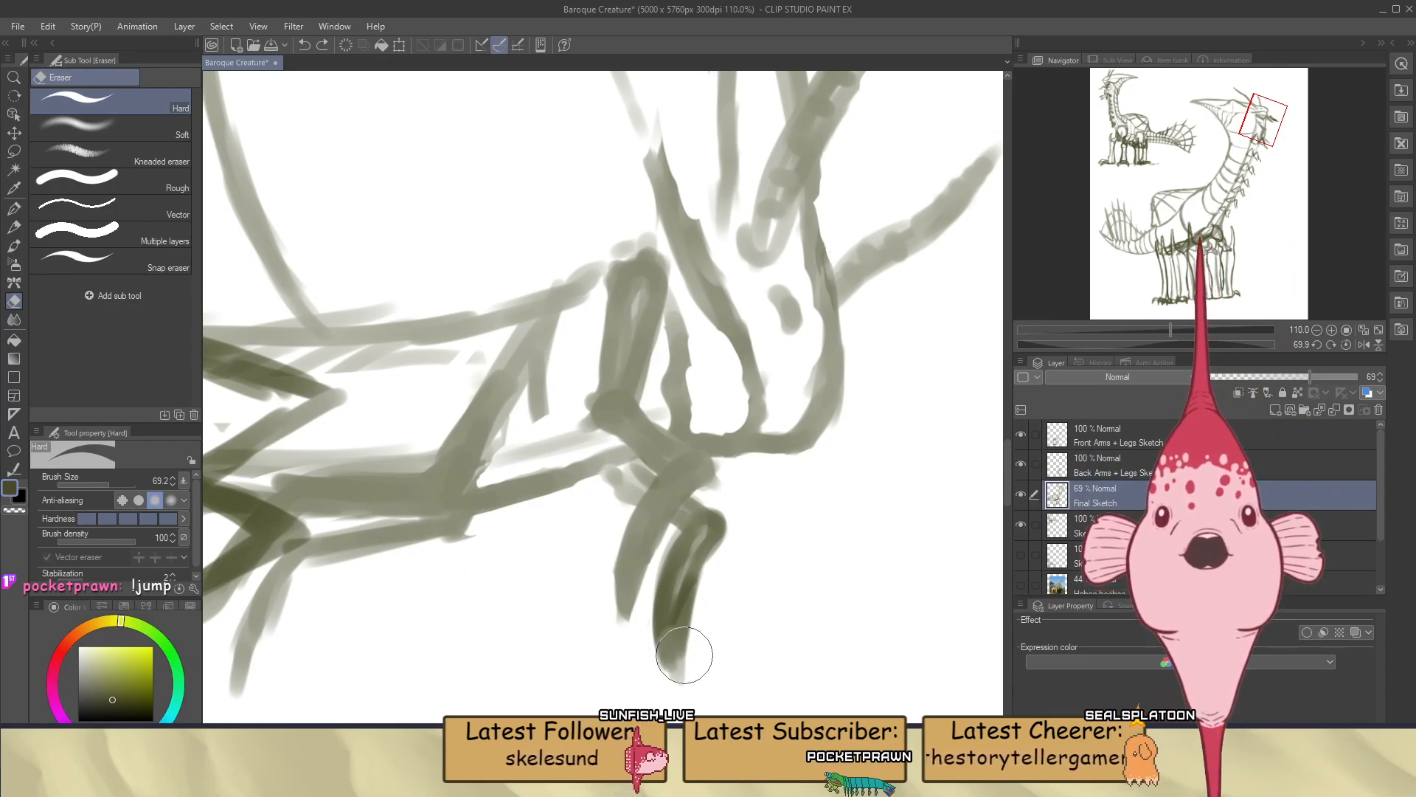
{"action": "mouse_move", "coordinate": [713, 563]}
{"action": "left_mouse_down"}
{"action": "mouse_move", "coordinate": [680, 577]}
{"action": "mouse_move", "coordinate": [714, 530]}
{"action": "mouse_move", "coordinate": [689, 523]}
{"action": "mouse_move", "coordinate": [721, 525]}
{"action": "mouse_move", "coordinate": [713, 514]}
{"action": "mouse_move", "coordinate": [692, 527]}
{"action": "mouse_move", "coordinate": [723, 520]}
{"action": "mouse_move", "coordinate": [700, 539]}
{"action": "mouse_move", "coordinate": [699, 517]}
{"action": "mouse_move", "coordinate": [689, 532]}
{"action": "mouse_move", "coordinate": [701, 516]}
{"action": "mouse_move", "coordinate": [686, 634]}
{"action": "mouse_move", "coordinate": [688, 553]}
{"action": "left_mouse_up"}
{"action": "key", "text": "ctrl+z"}
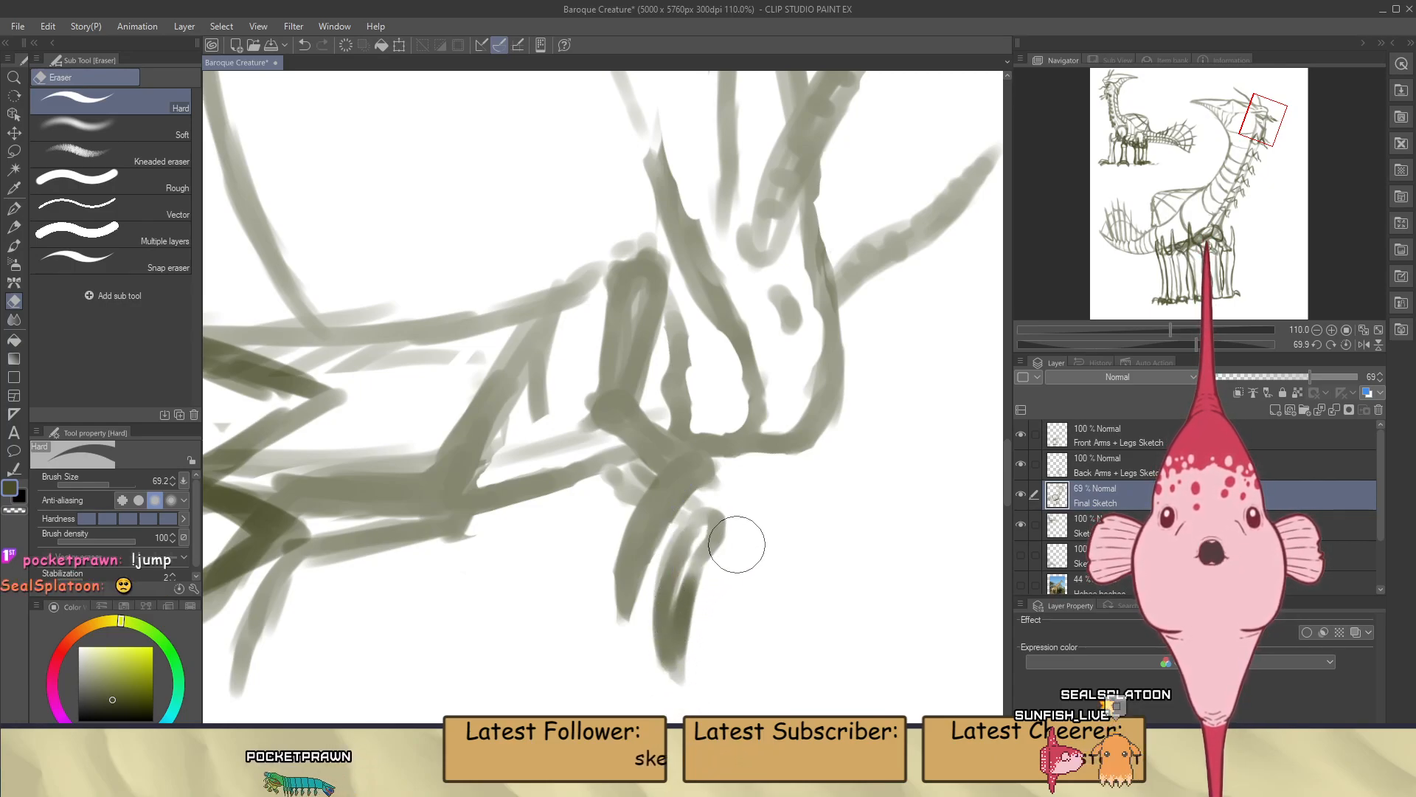
Redraw the farther claw's curved outline on the Back Arms + Legs Sketch layer and erase its tip to a sharp point
{"action": "left_click", "coordinate": [1109, 467]}
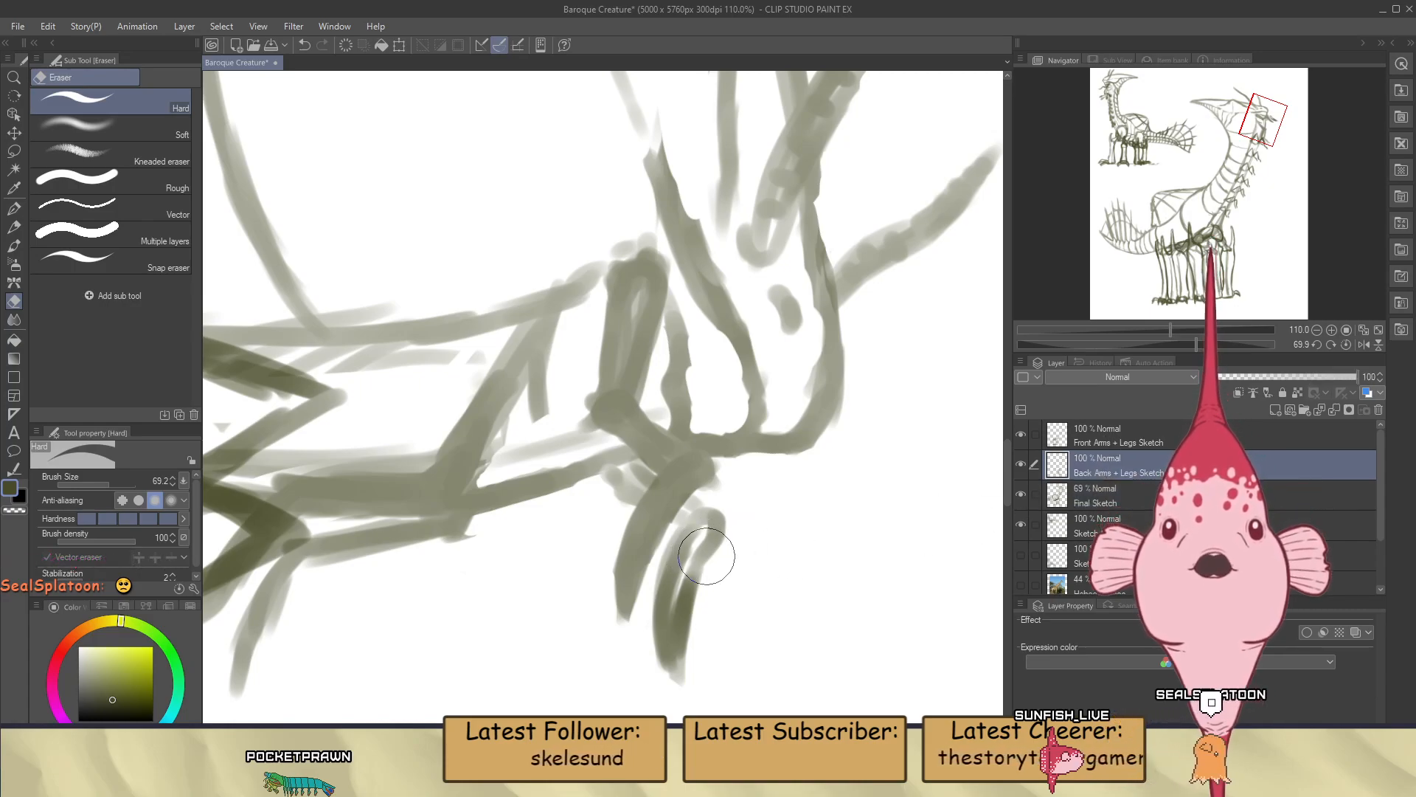
{"action": "key", "text": "p"}
{"action": "key", "text": "b"}
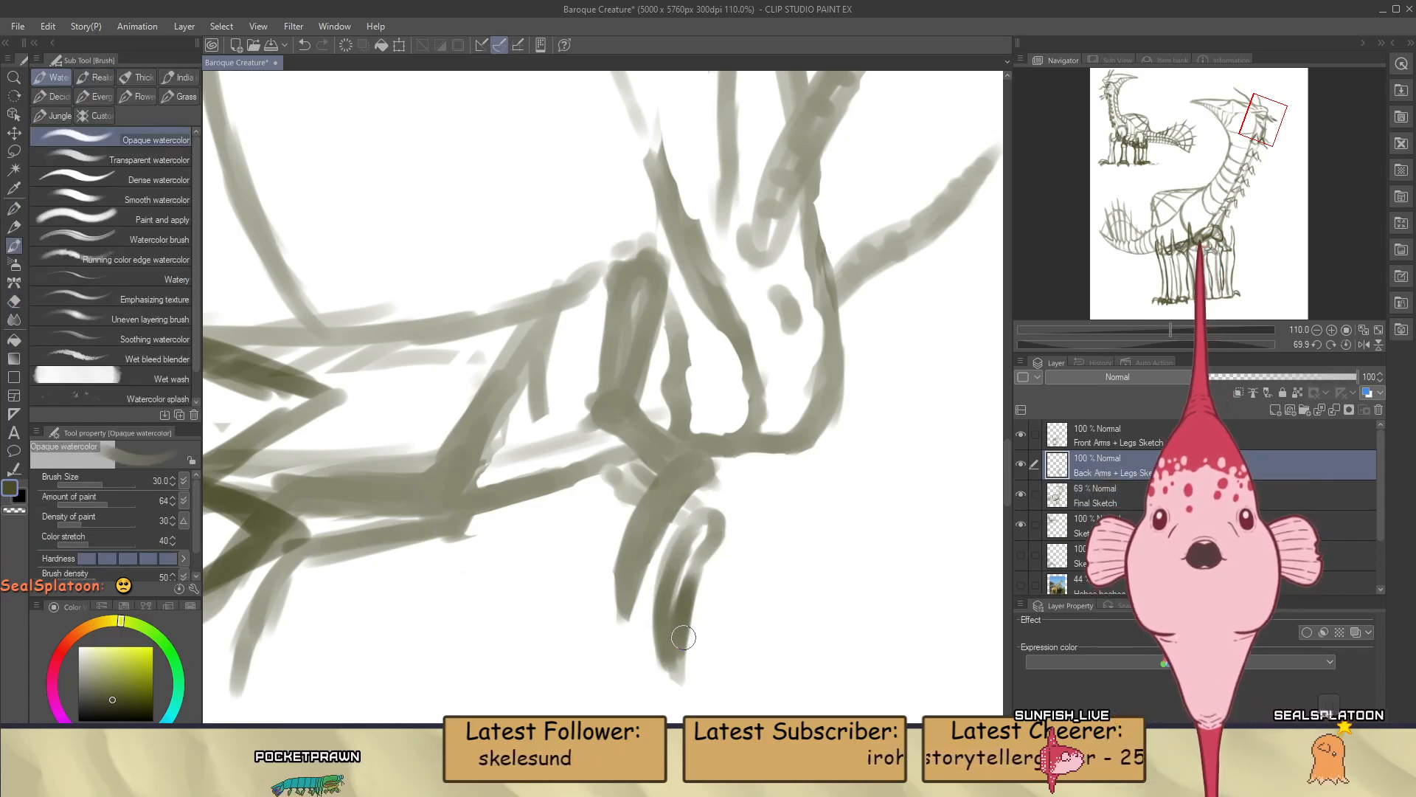
{"action": "left_click_drag", "start_coordinate": [683, 640], "coordinate": [671, 664]}
{"action": "left_click_drag", "start_coordinate": [698, 565], "coordinate": [673, 659]}
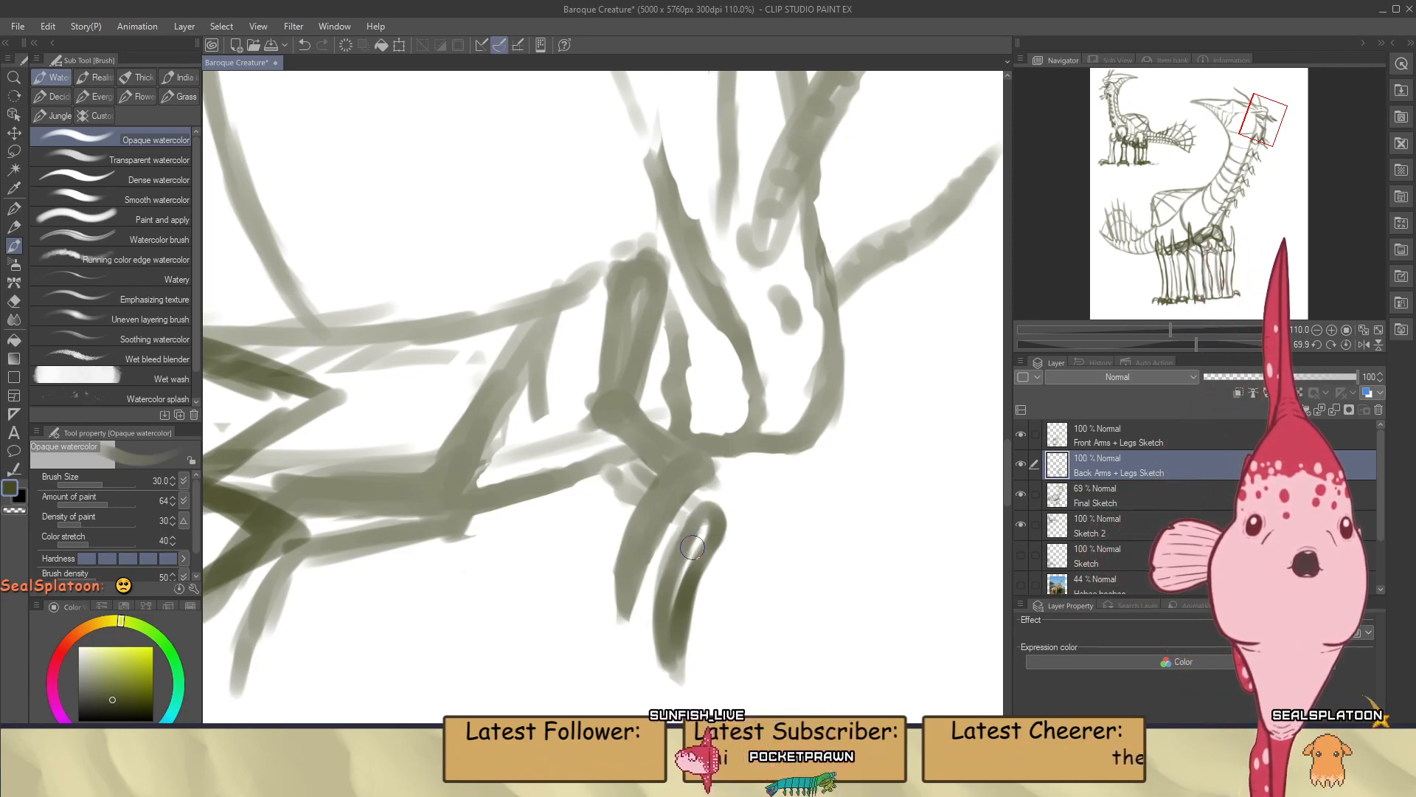
{"action": "key", "text": "e"}
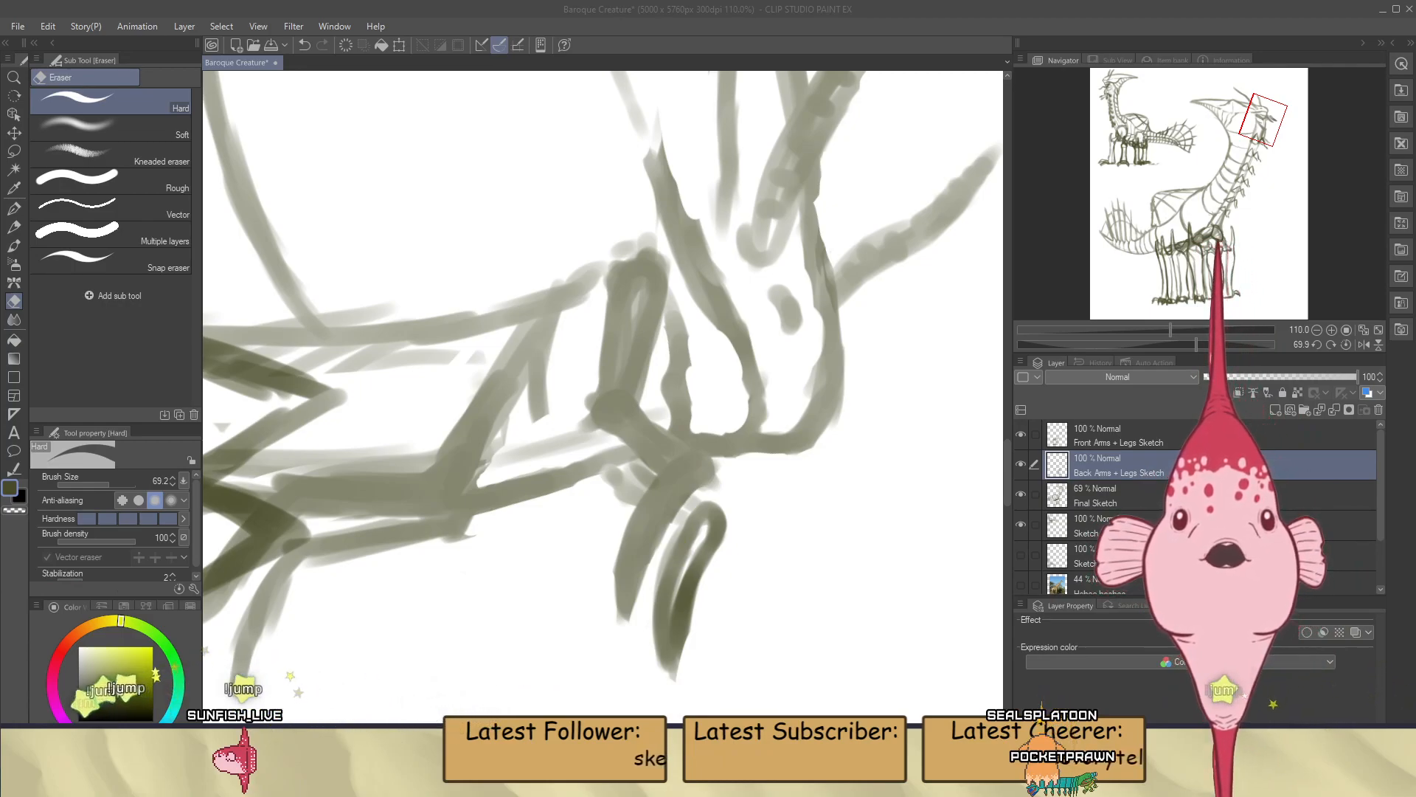
Paint a small dark rounded stub behind the base of the nearer claw and clean up its edges
{"action": "scroll", "coordinate": [781, 546], "scroll_direction": "up", "scroll_amount": 2}
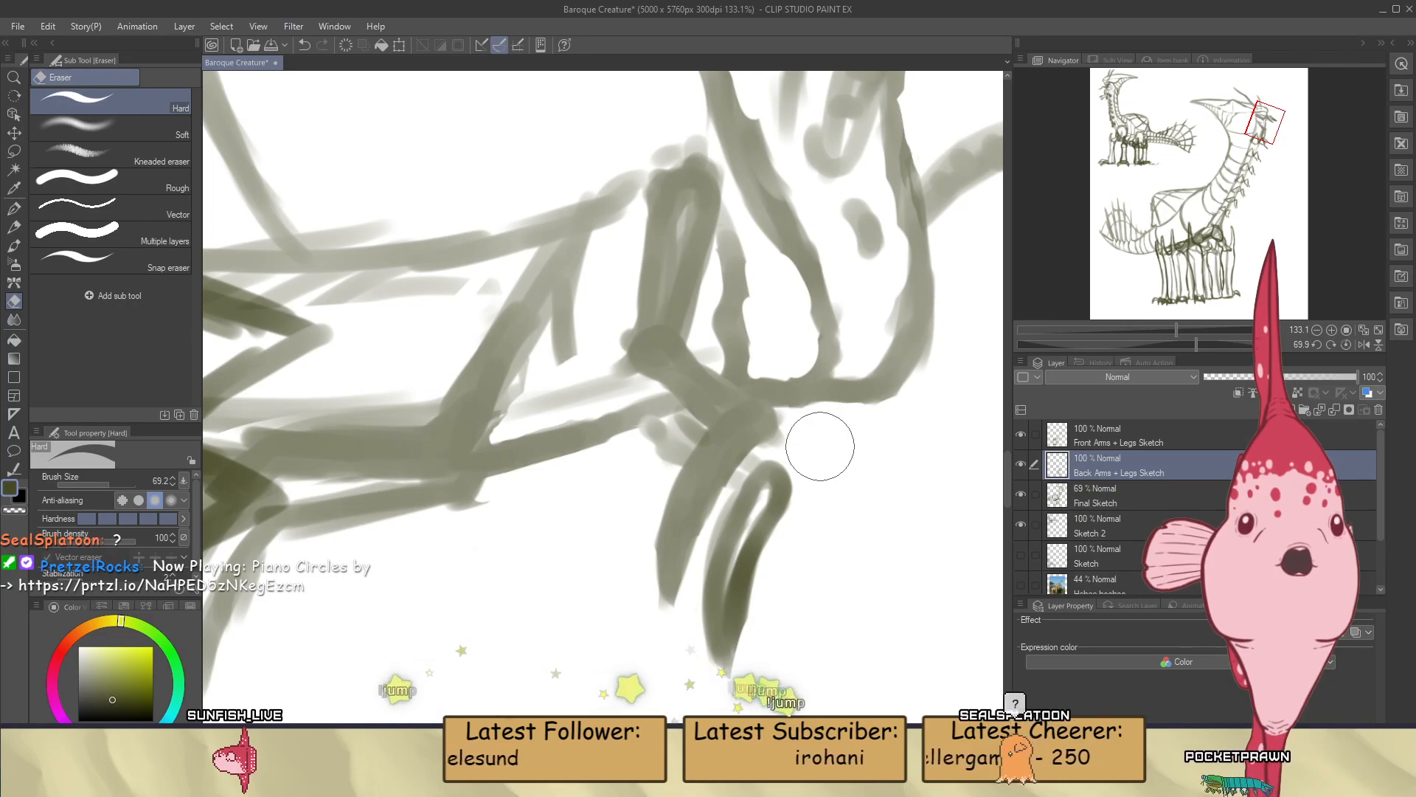
{"action": "key", "text": "b"}
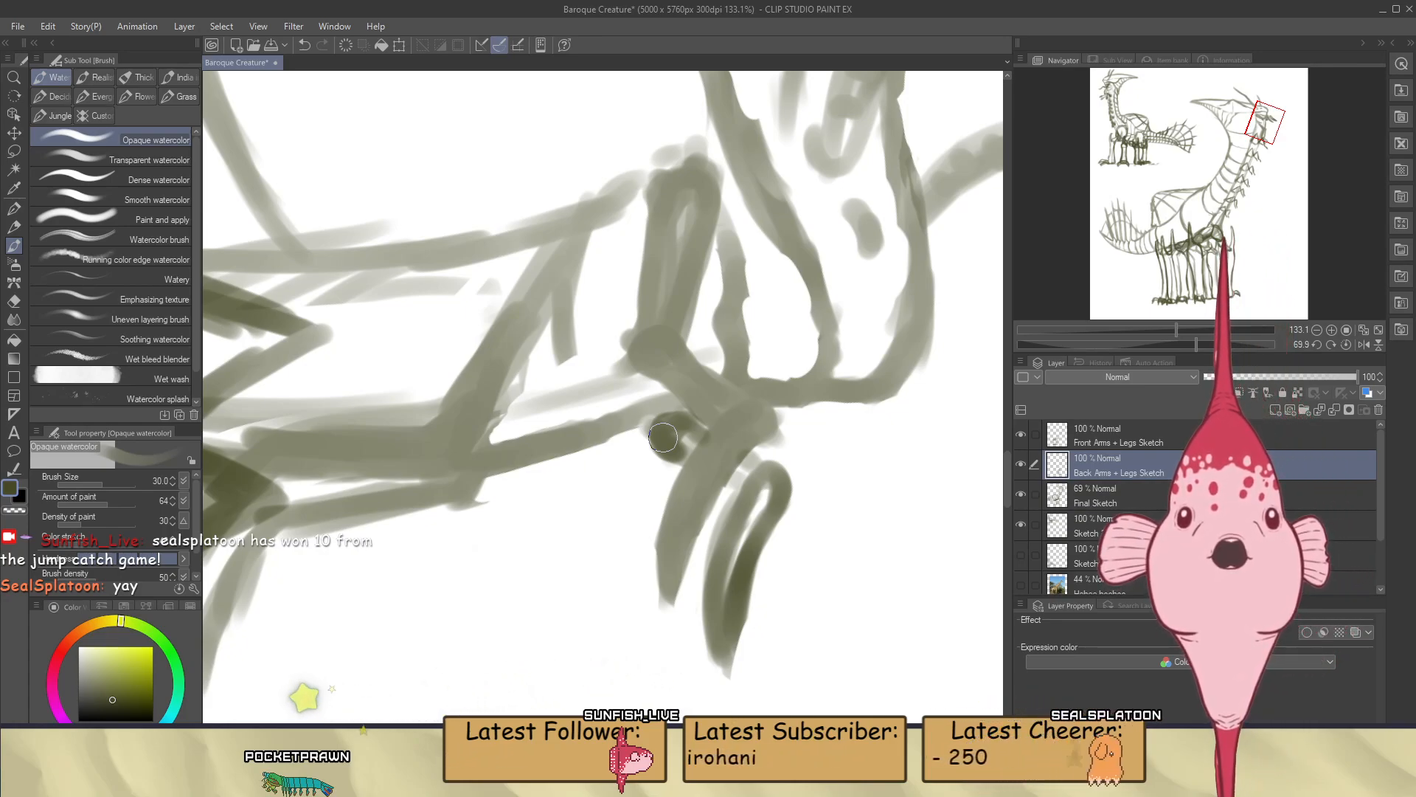
{"action": "key", "text": "e"}
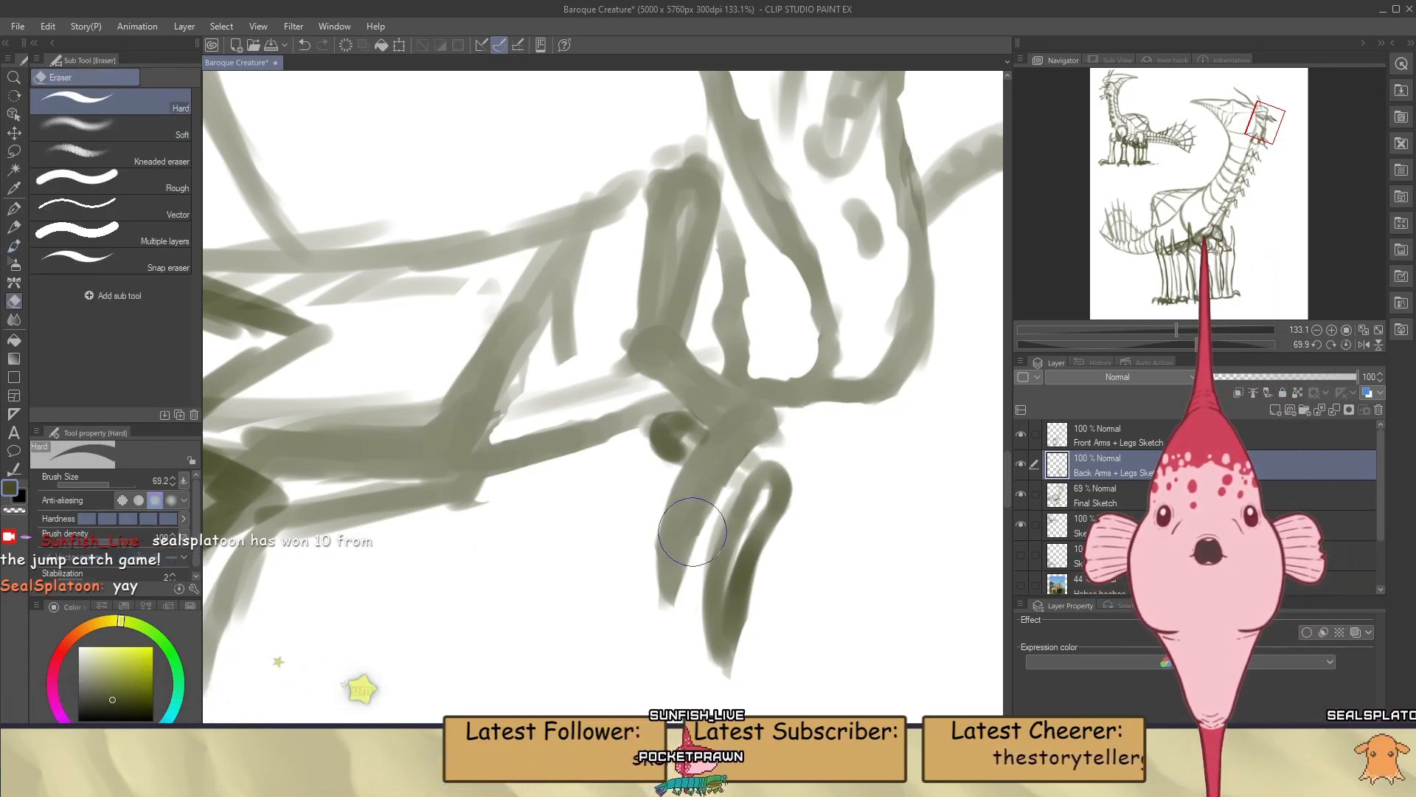
Save the drawing, reset the canvas rotation, and check the finished mouth claws against the whole creature
{"action": "scroll", "coordinate": [672, 502], "scroll_direction": "down", "scroll_amount": 8}
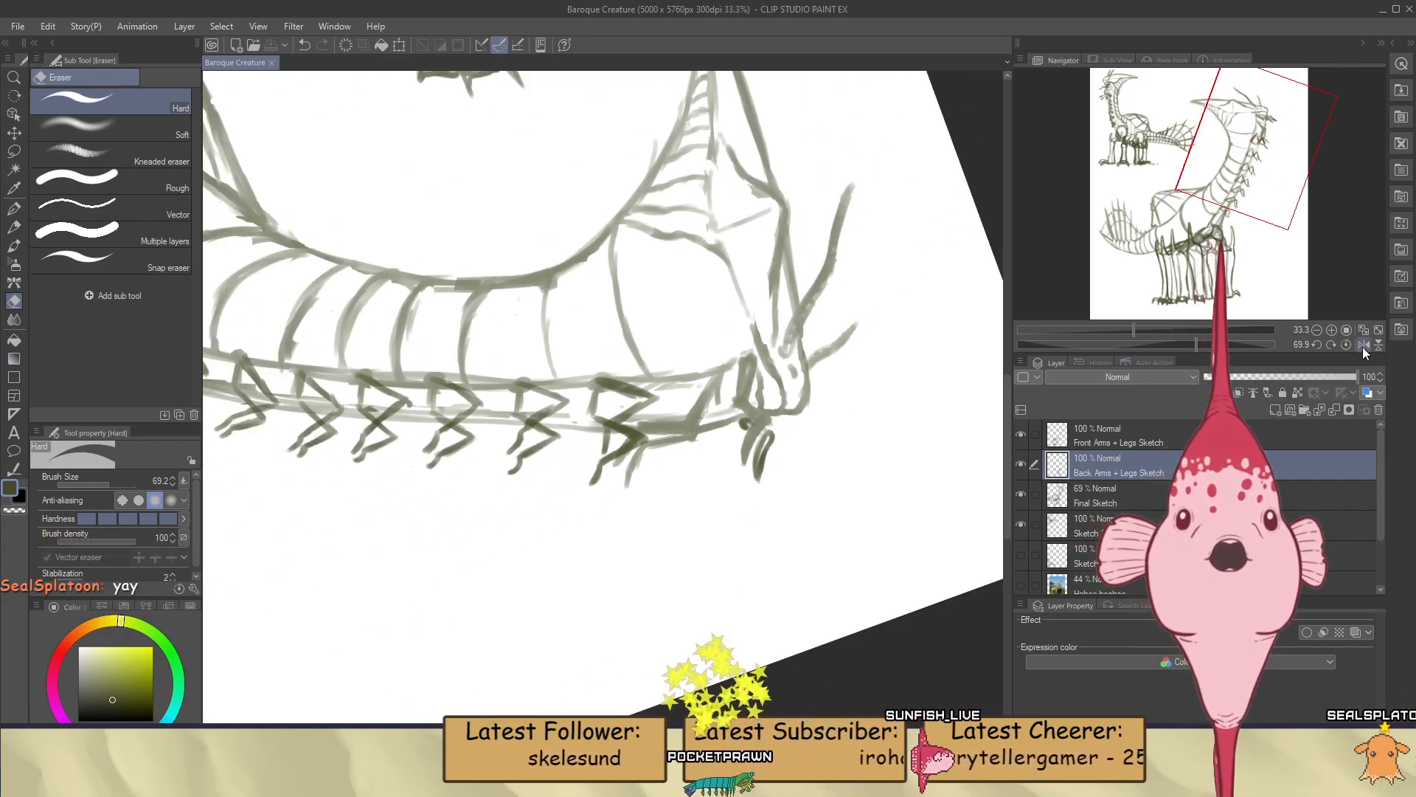
{"action": "left_click", "coordinate": [1348, 344]}
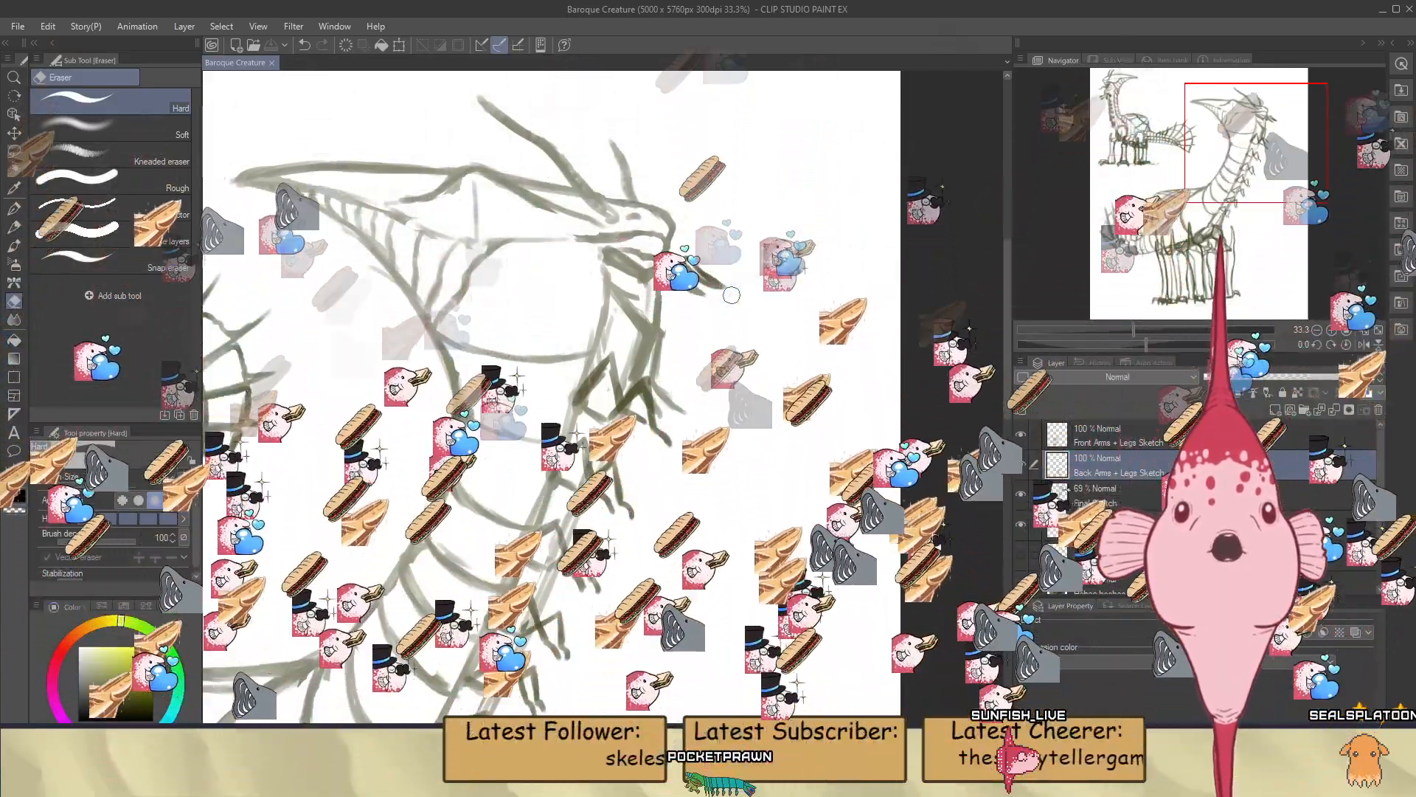
{"action": "scroll", "coordinate": [732, 295], "scroll_direction": "down", "scroll_amount": 2}
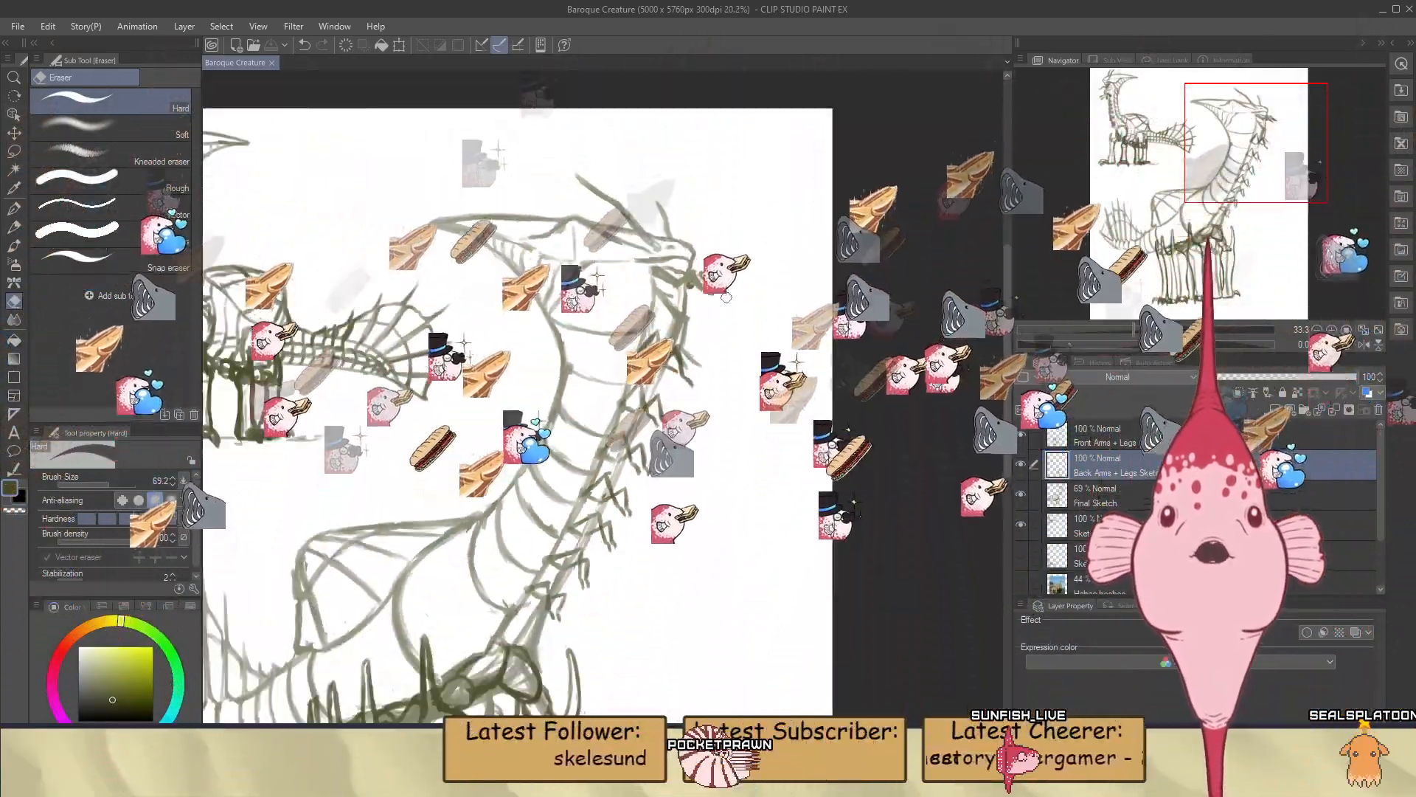
{"action": "scroll", "coordinate": [577, 302], "scroll_direction": "up", "scroll_amount": 2}
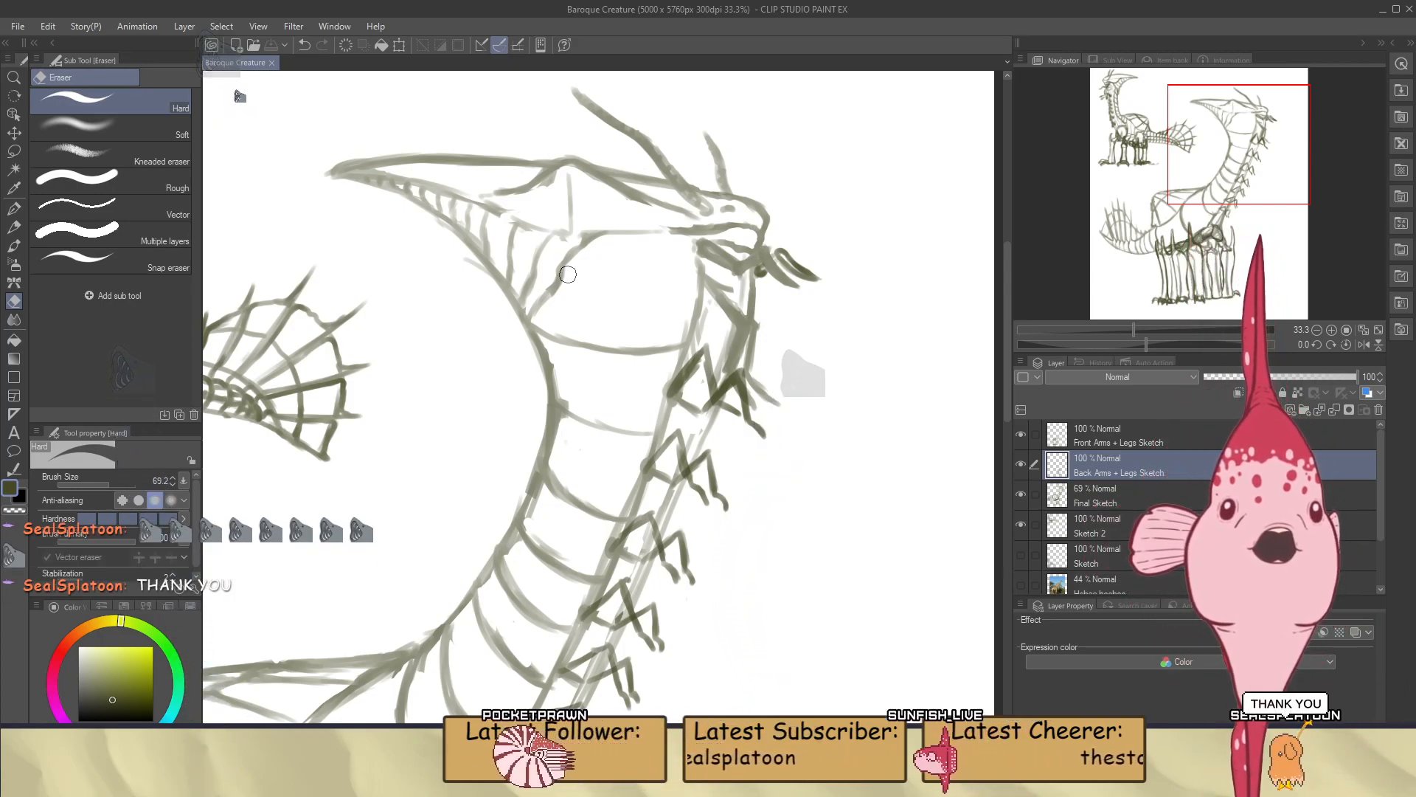
On the Final Sketch layer, extend the uppermost neck bands across to the front of the neck behind the first arms
{"action": "scroll", "coordinate": [601, 324], "scroll_direction": "down", "scroll_amount": 3}
{"action": "scroll", "coordinate": [658, 315], "scroll_direction": "up", "scroll_amount": 5}
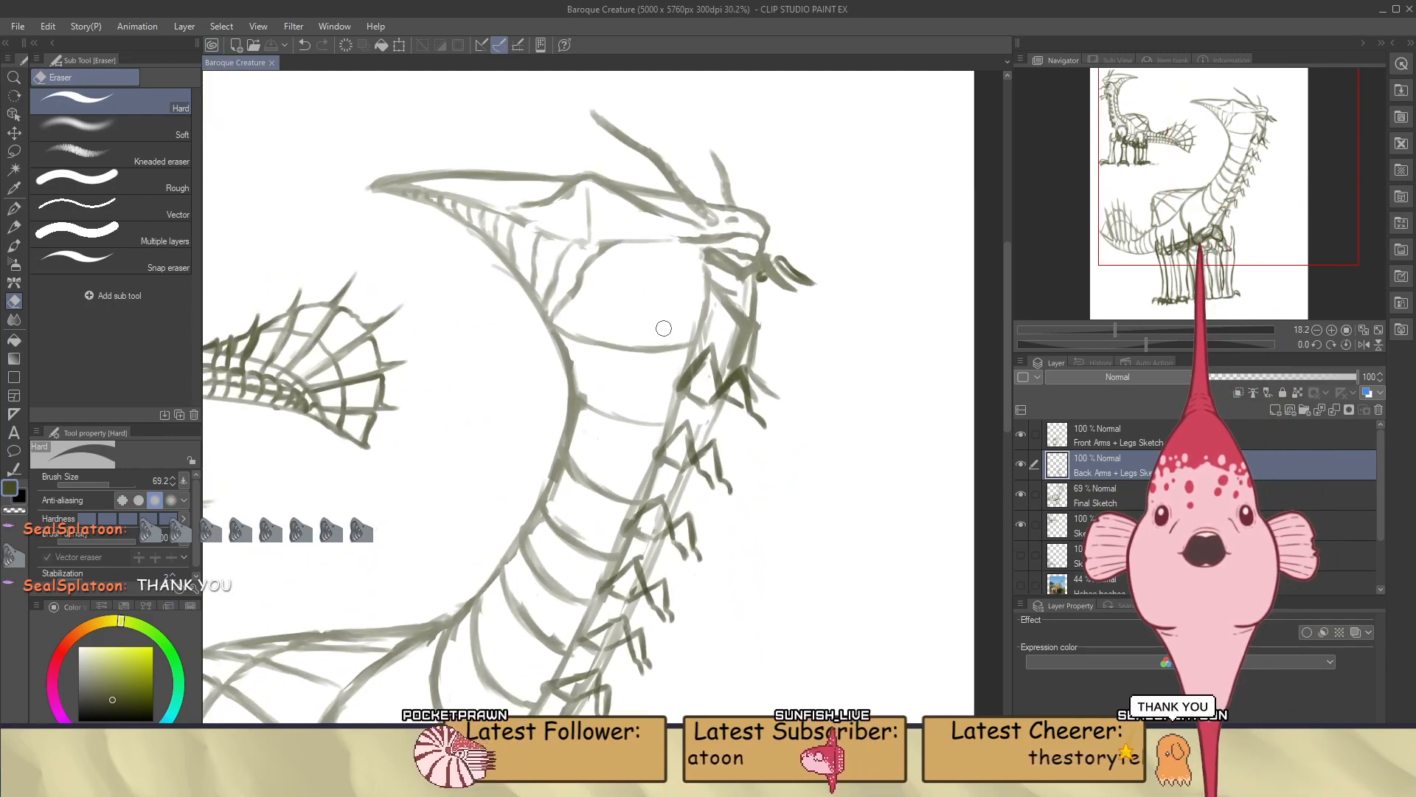
{"action": "scroll", "coordinate": [711, 318], "scroll_direction": "up", "scroll_amount": 2}
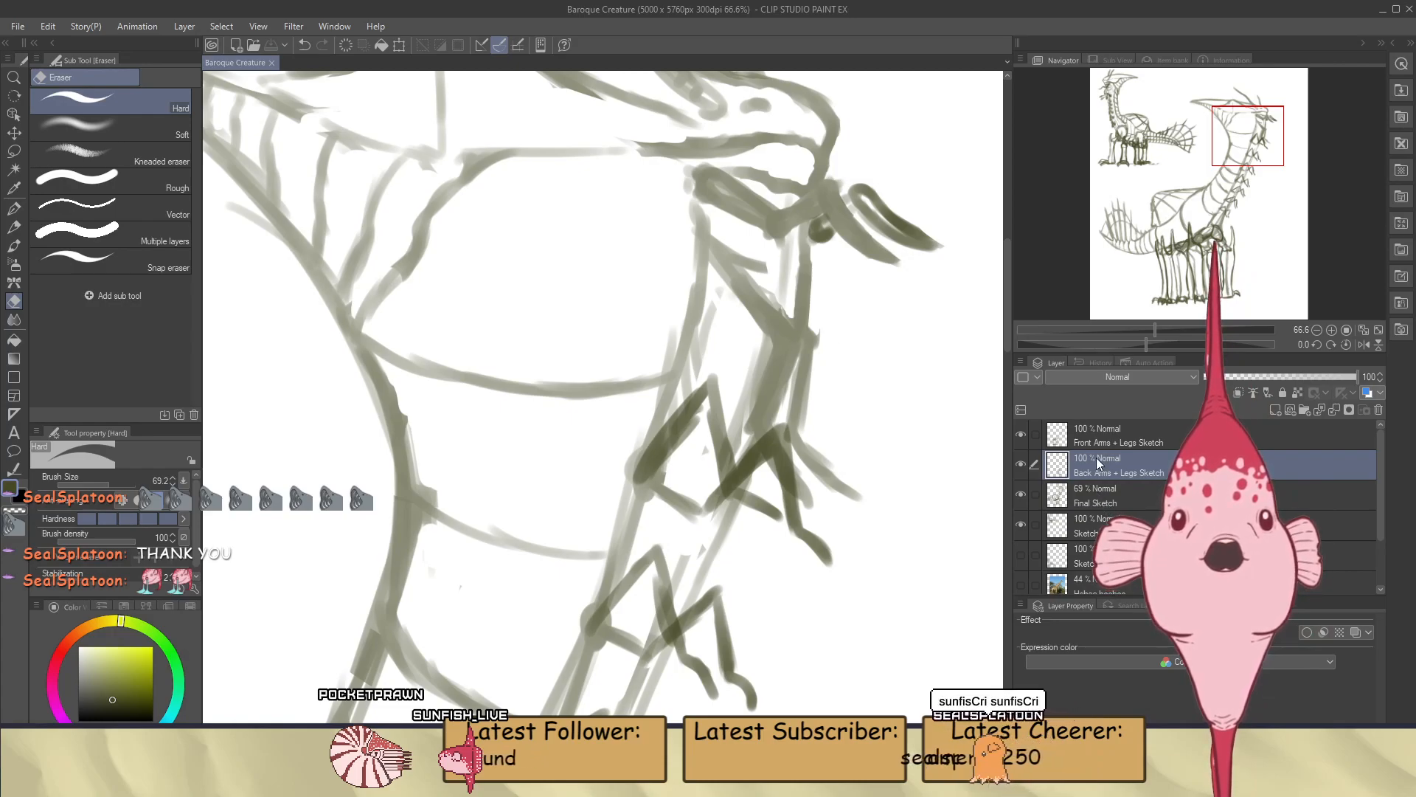
{"action": "left_click", "coordinate": [1097, 493]}
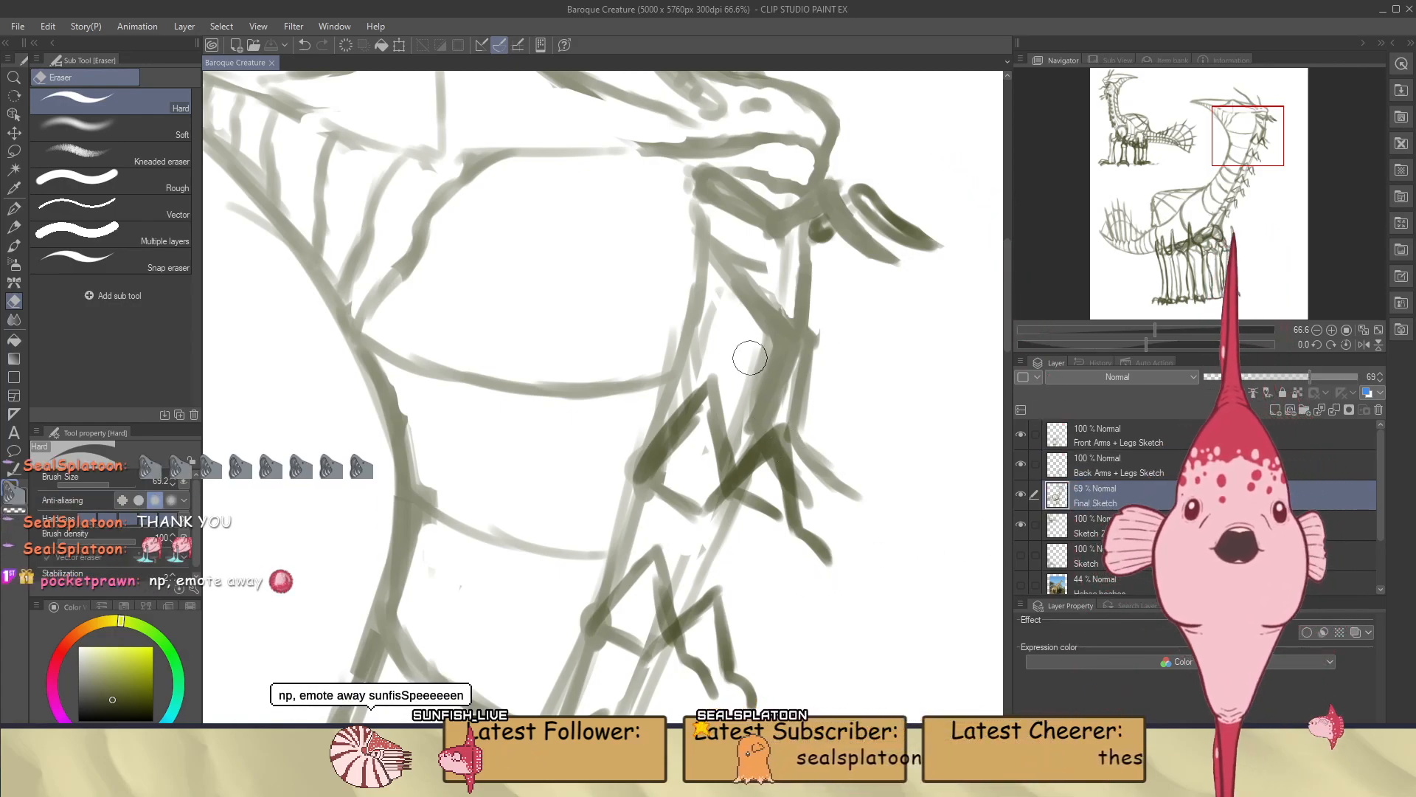
{"action": "left_click_drag", "start_coordinate": [751, 361], "coordinate": [746, 398]}
{"action": "key", "text": "ctrl+z"}
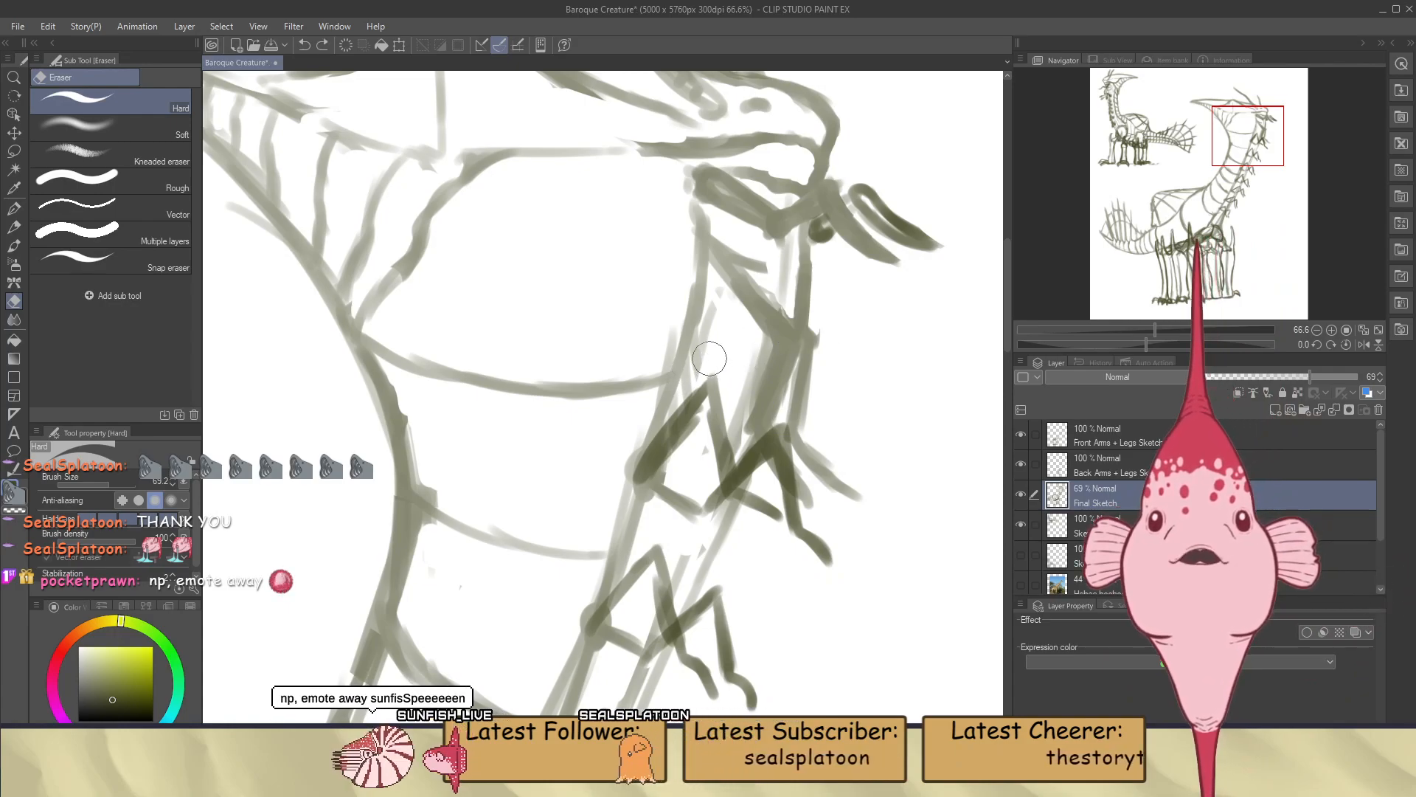
{"action": "key", "text": "b"}
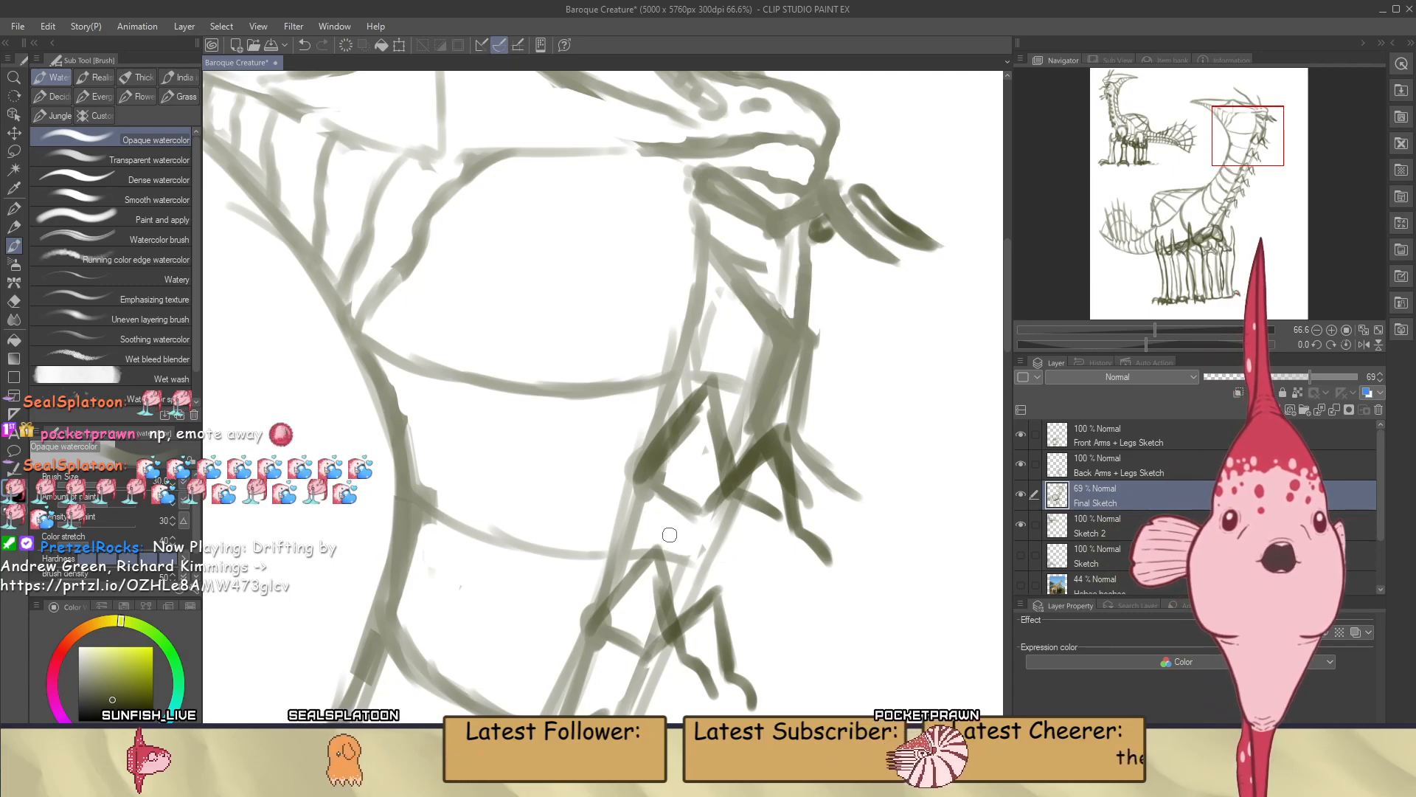
{"action": "scroll", "coordinate": [664, 531], "scroll_direction": "down", "scroll_amount": 5}
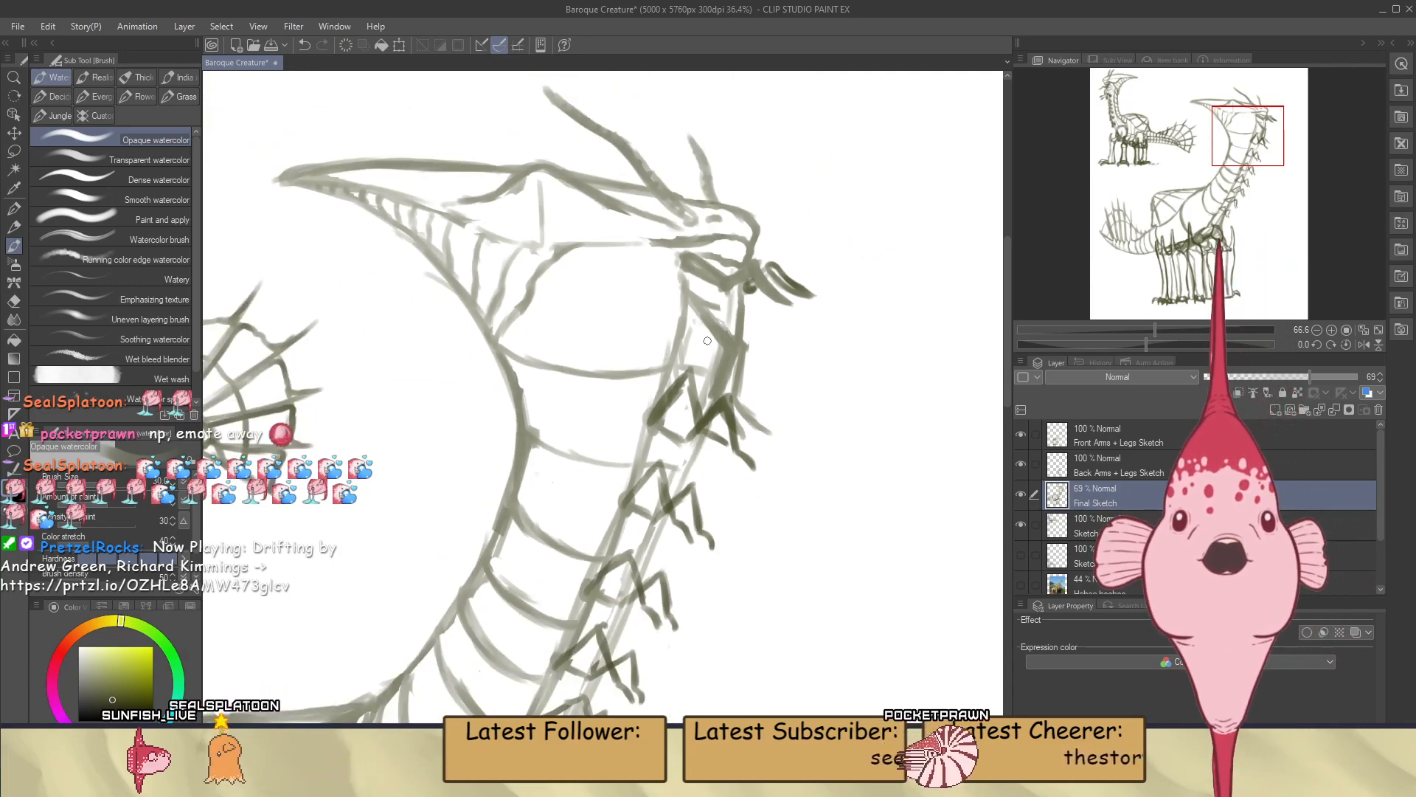
Continue the middle neck bands across to the front edge of the neck between the small arms, redoing unsatisfactory strokes
{"action": "scroll", "coordinate": [709, 345], "scroll_direction": "up", "scroll_amount": 3}
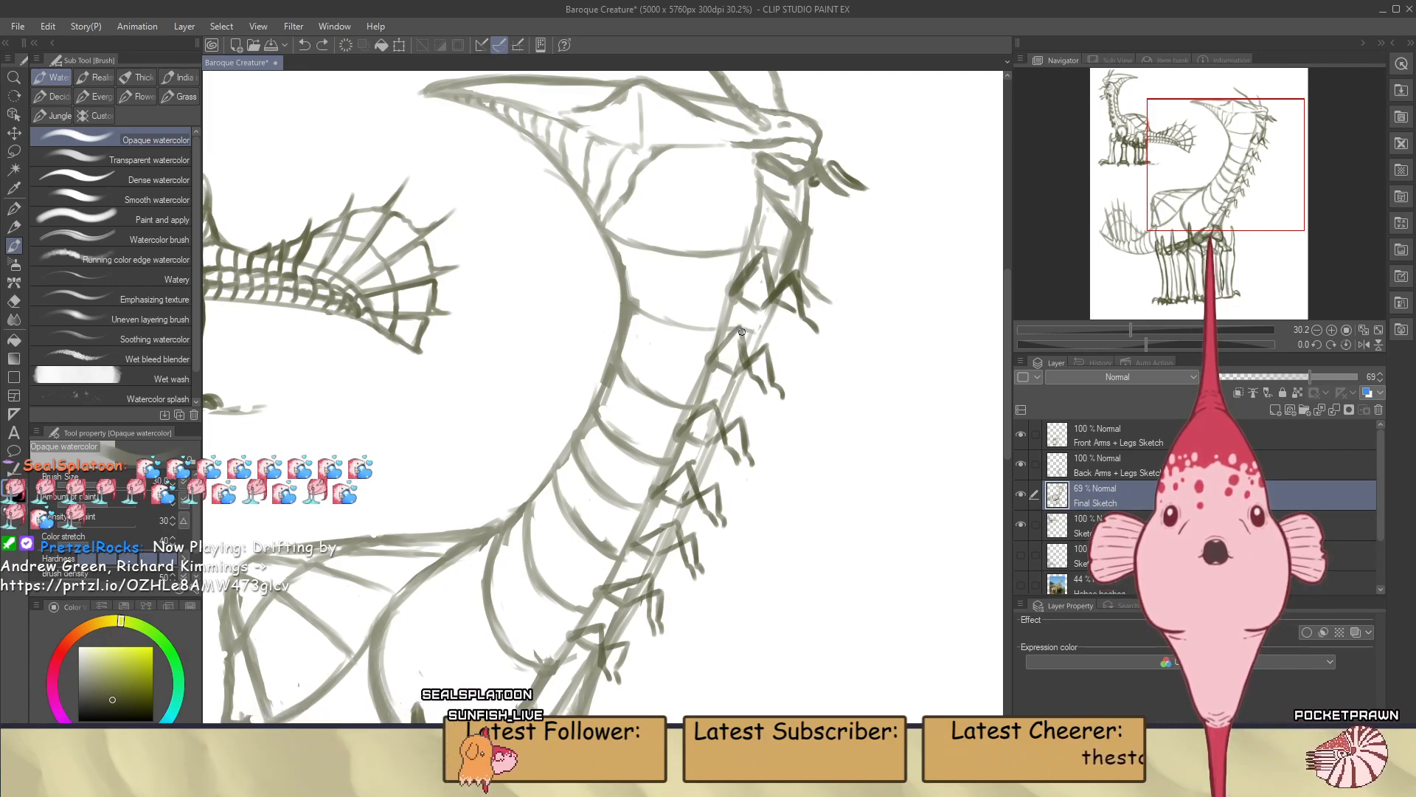
{"action": "key", "text": "e"}
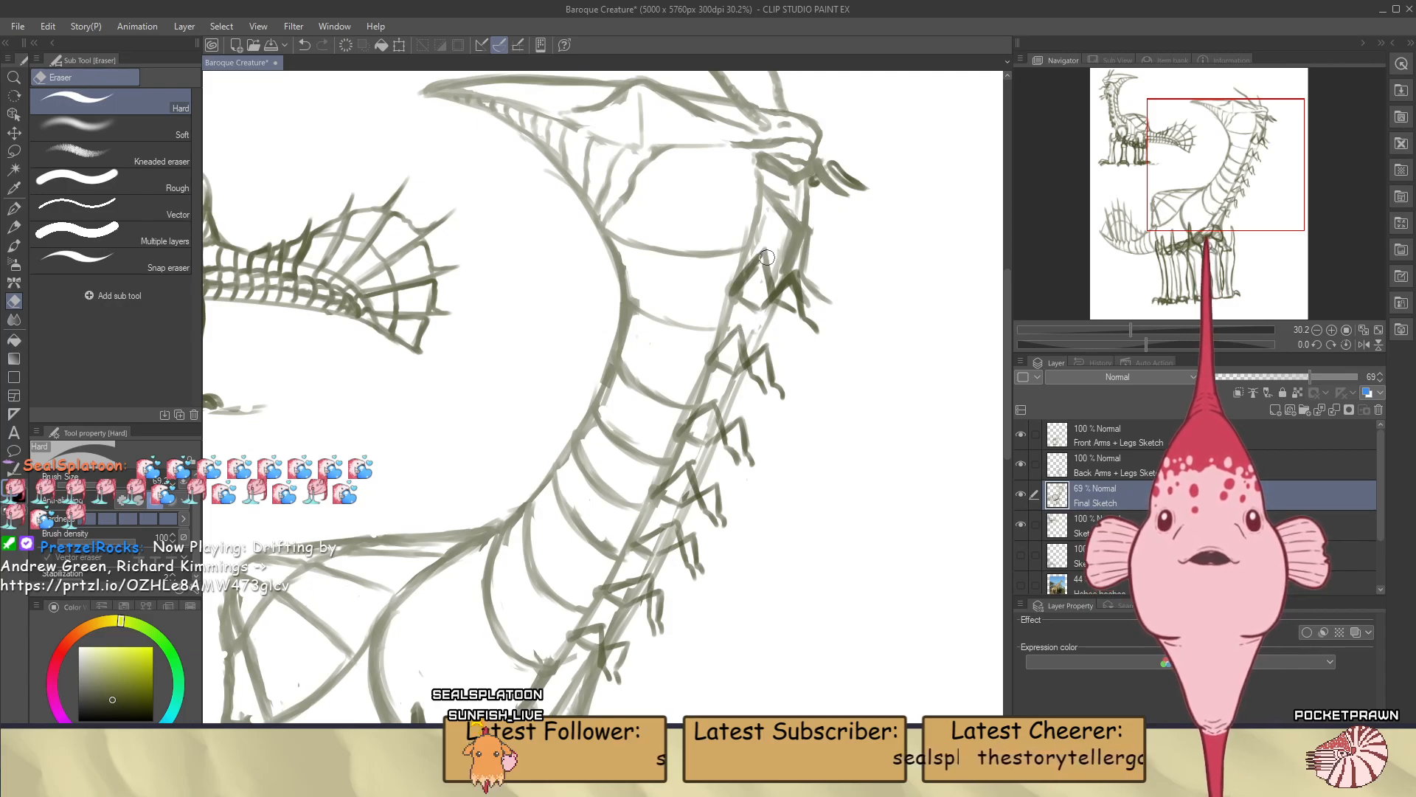
{"action": "key", "text": "b"}
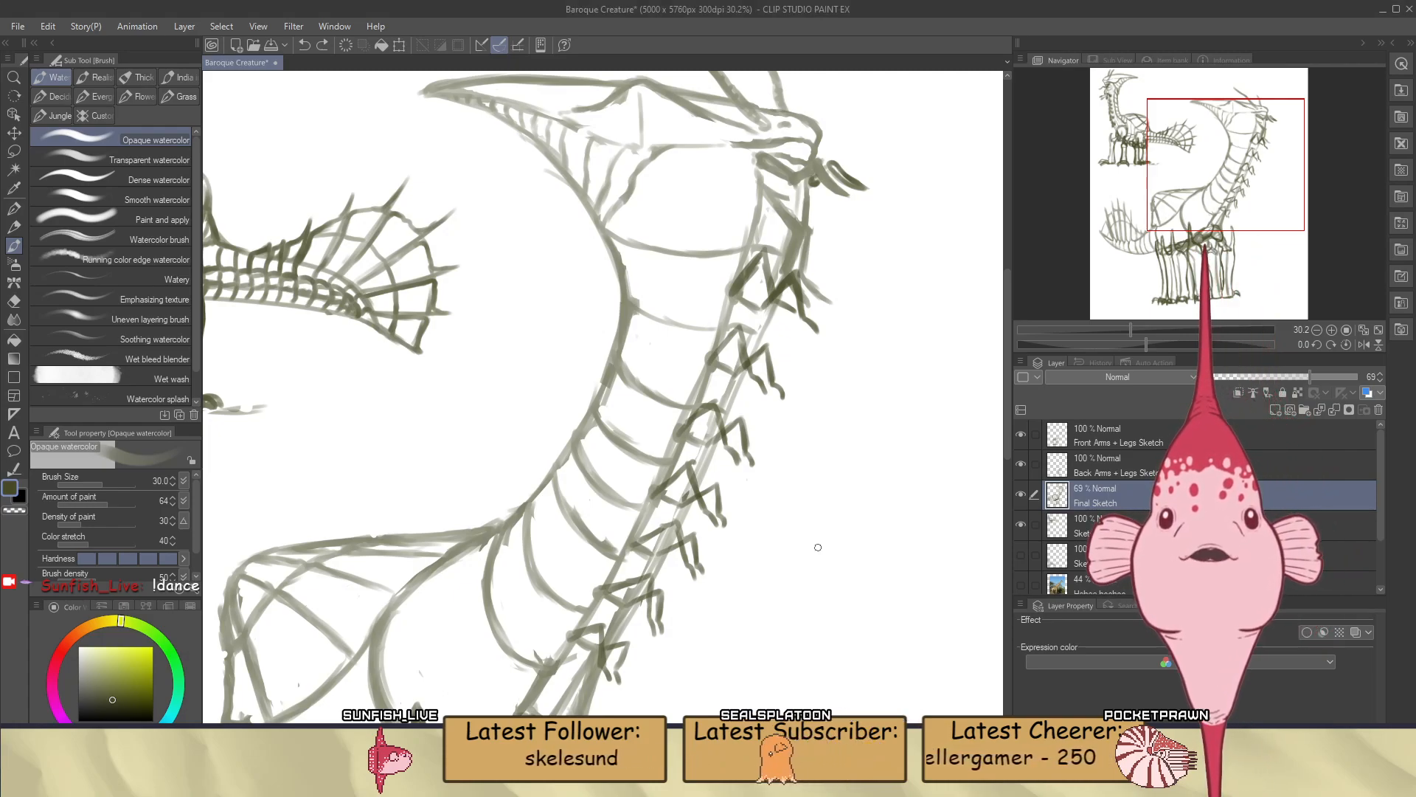
{"action": "scroll", "coordinate": [660, 566], "scroll_direction": "up", "scroll_amount": 2}
{"action": "scroll", "coordinate": [661, 566], "scroll_direction": "up", "scroll_amount": 3}
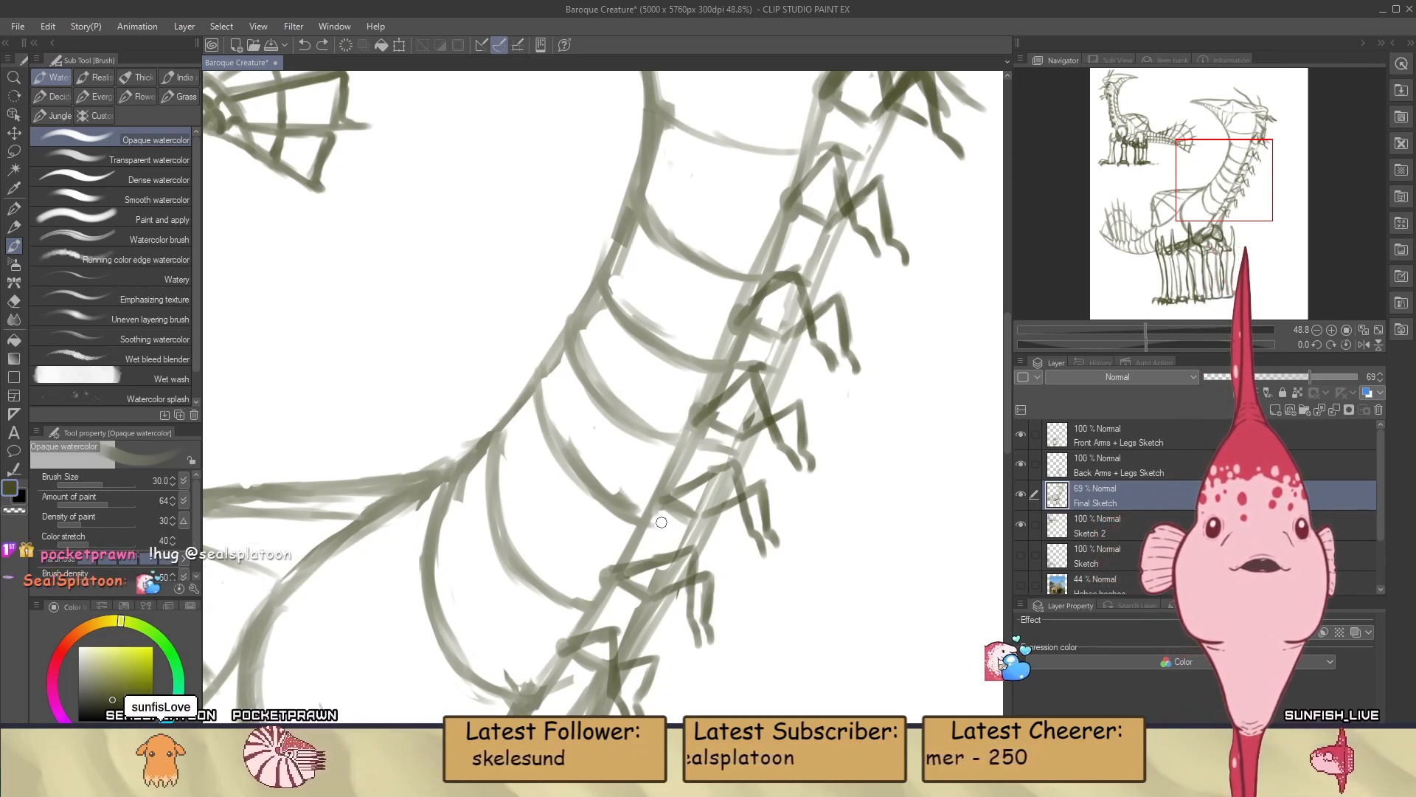
{"action": "key", "text": "ctrl+z"}
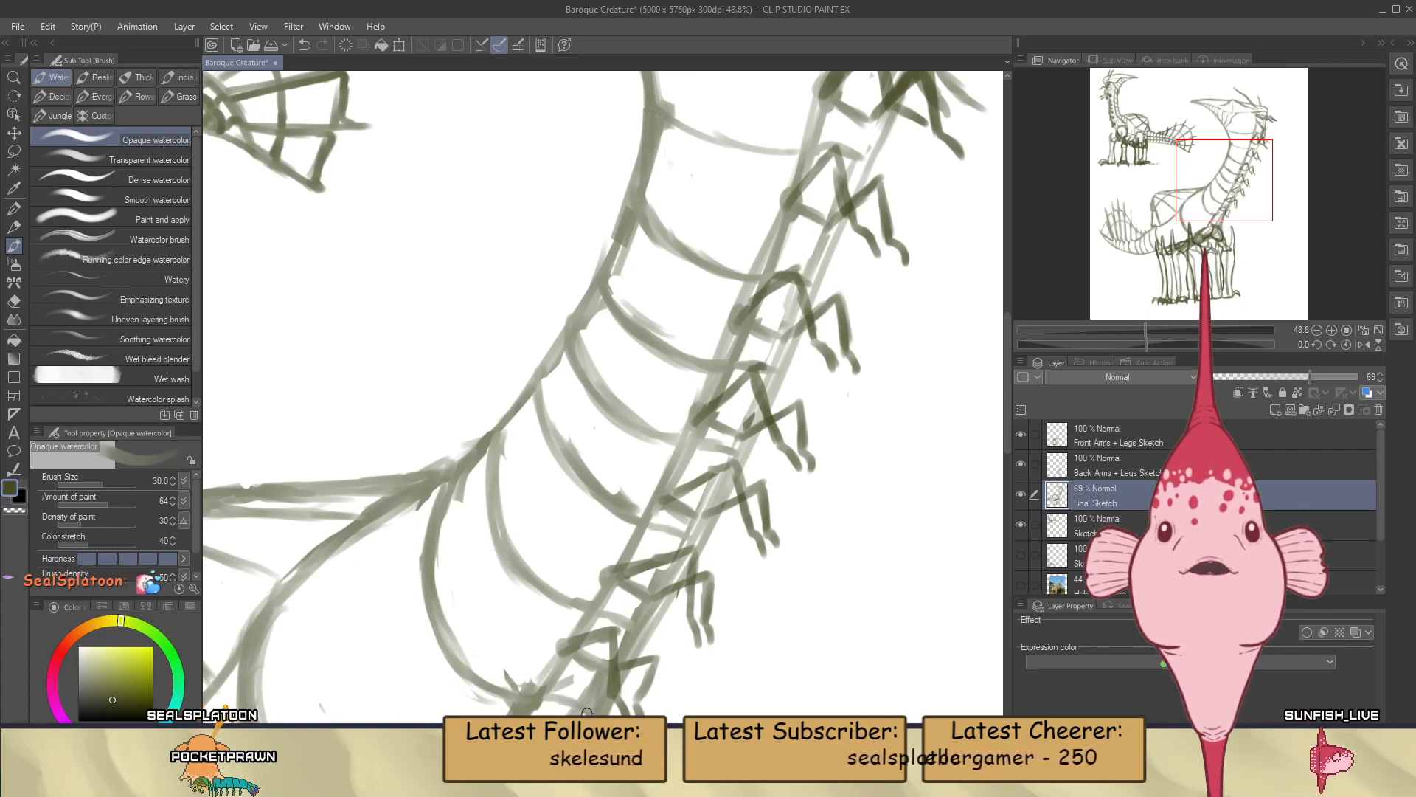
Extend the lower neck bands across the front strip down to the chest, tidy the strokes and save the drawing
{"action": "scroll", "coordinate": [651, 504], "scroll_direction": "down", "scroll_amount": 8}
{"action": "scroll", "coordinate": [651, 503], "scroll_direction": "up", "scroll_amount": 7}
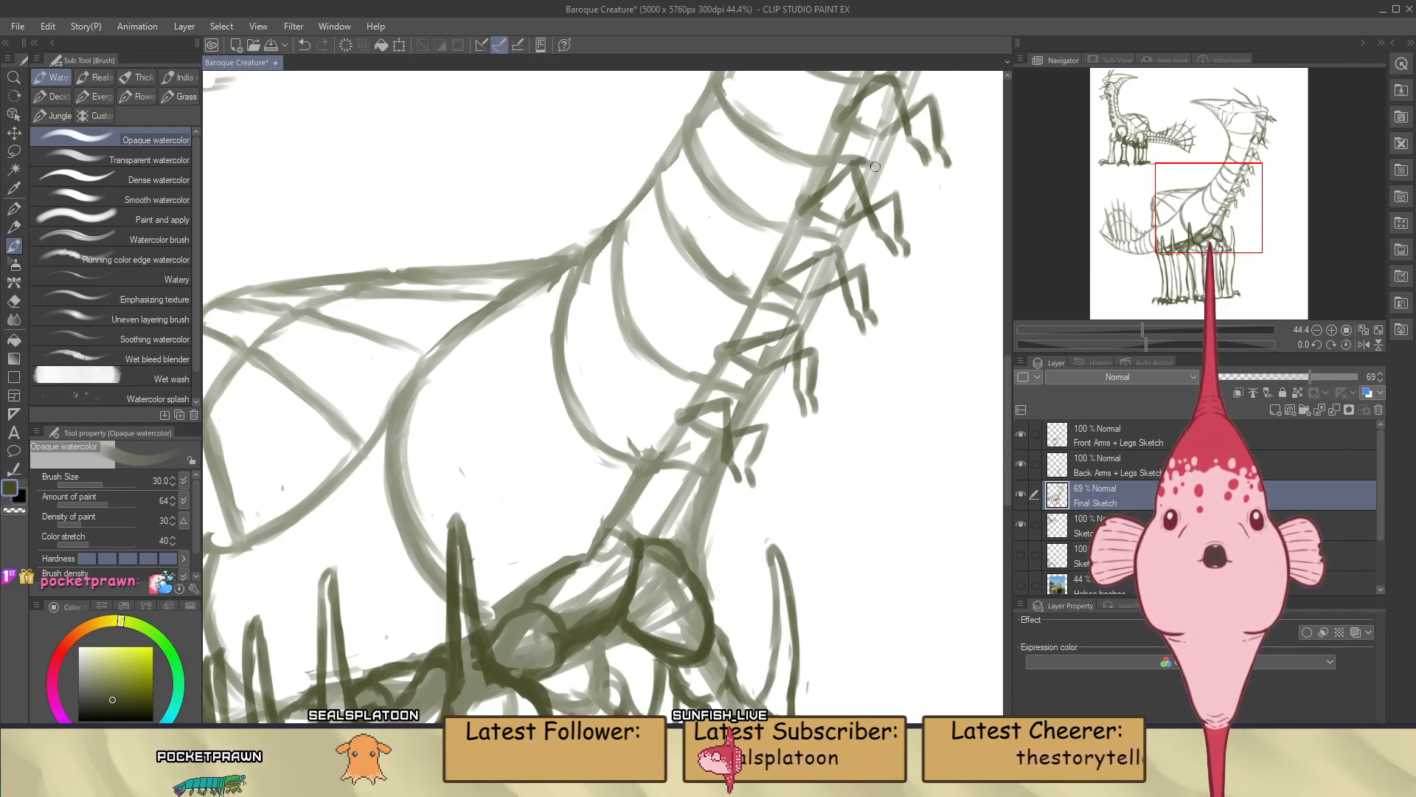
{"action": "scroll", "coordinate": [877, 175], "scroll_direction": "down", "scroll_amount": 5}
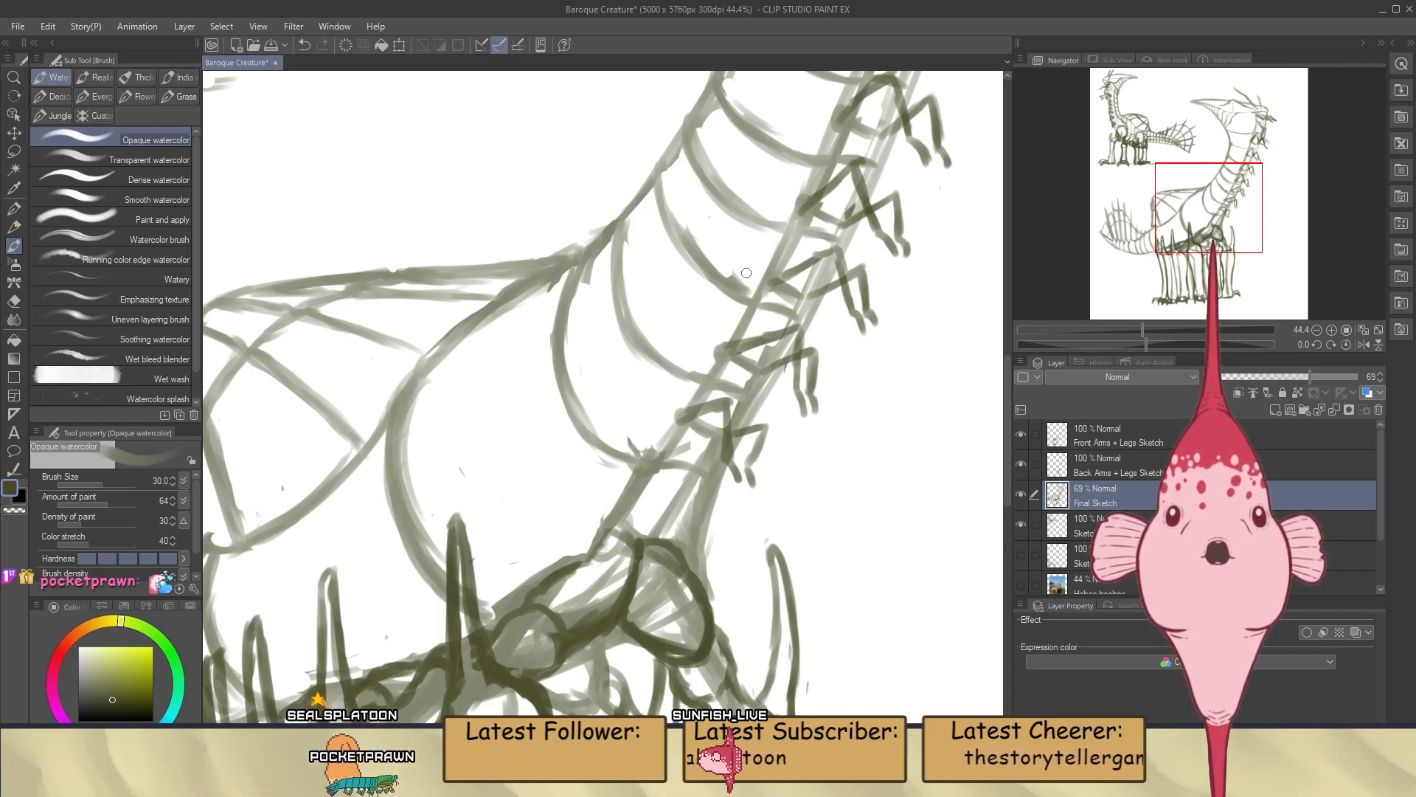
{"action": "scroll", "coordinate": [766, 420], "scroll_direction": "down", "scroll_amount": 1}
{"action": "scroll", "coordinate": [801, 301], "scroll_direction": "up", "scroll_amount": 2}
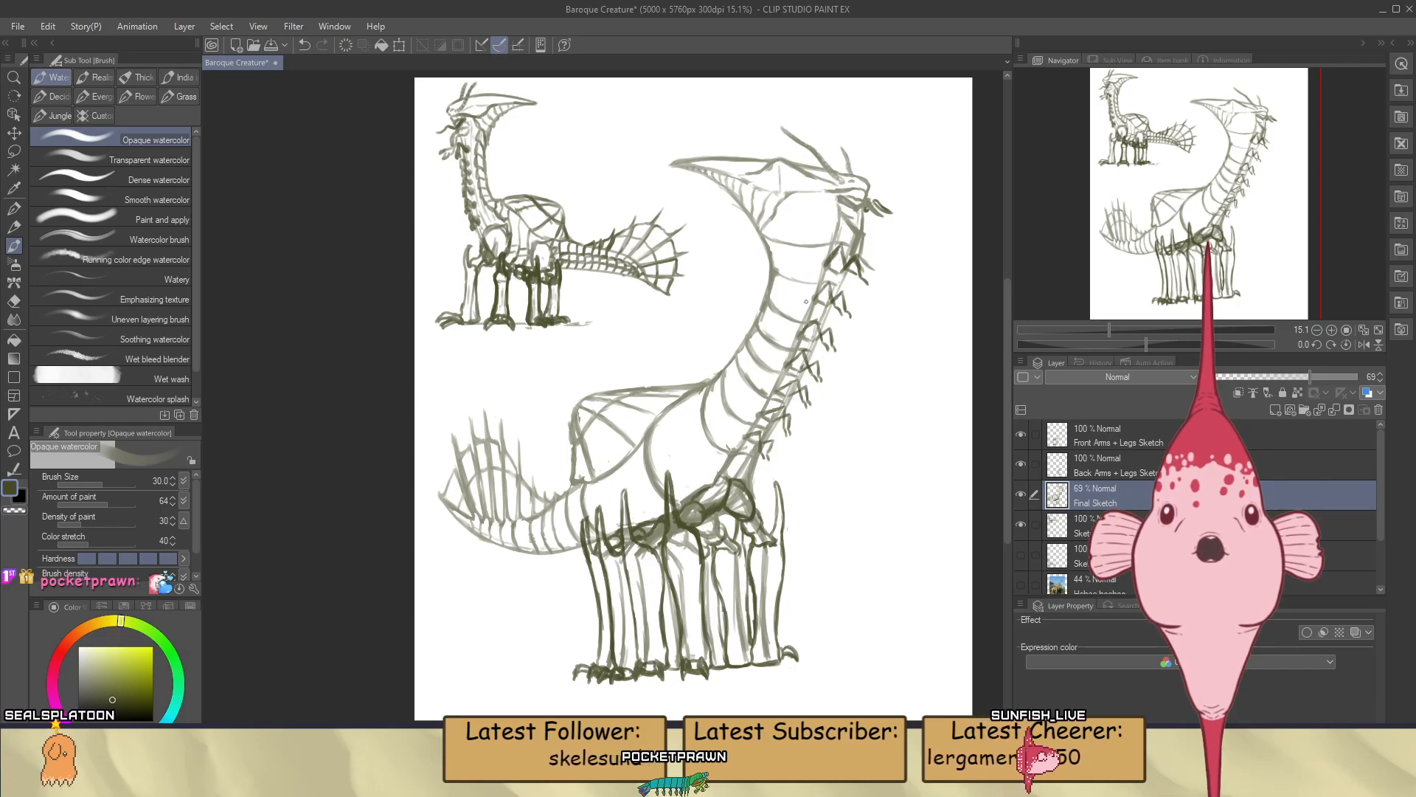
{"action": "scroll", "coordinate": [806, 300], "scroll_direction": "up", "scroll_amount": 2}
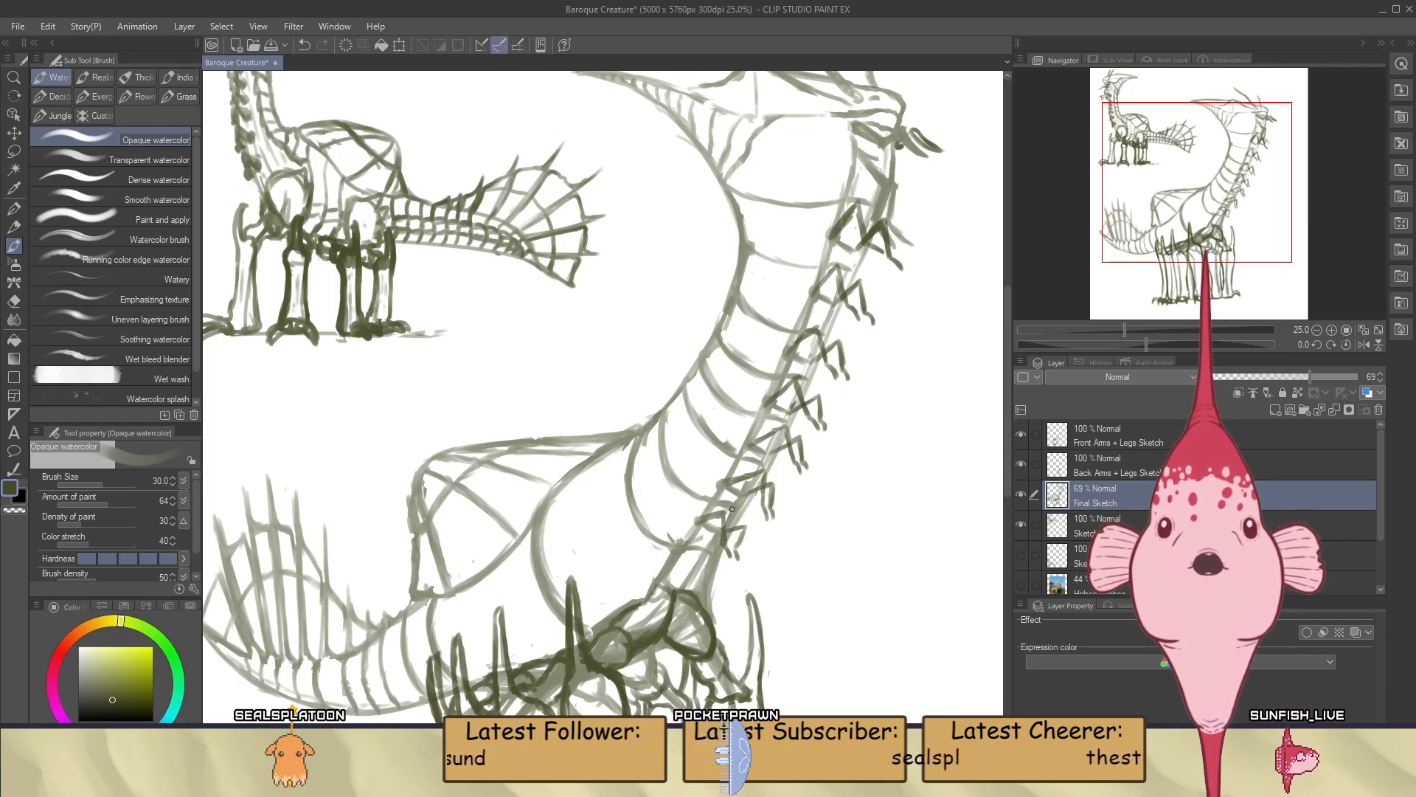
{"action": "key", "text": "e"}
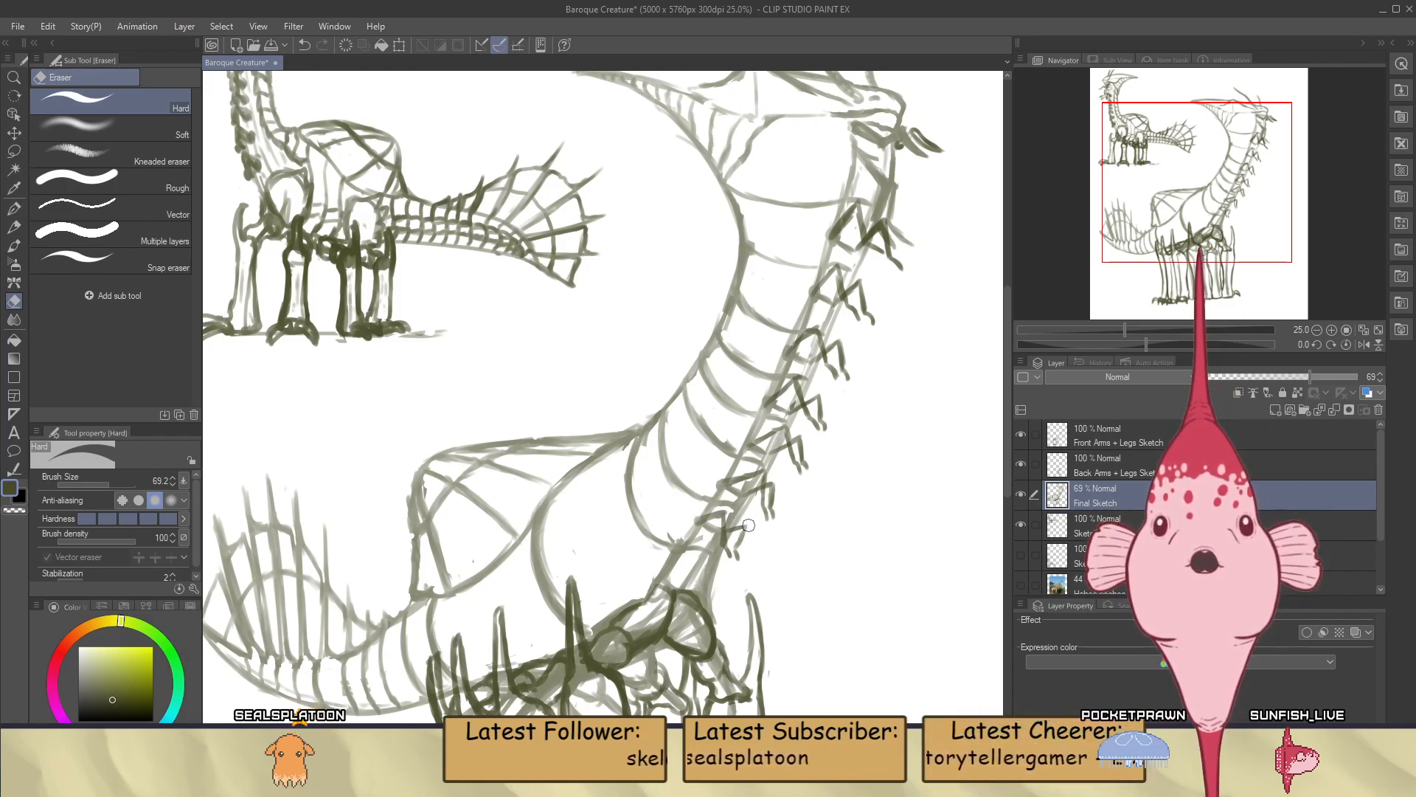
{"action": "key", "text": "b"}
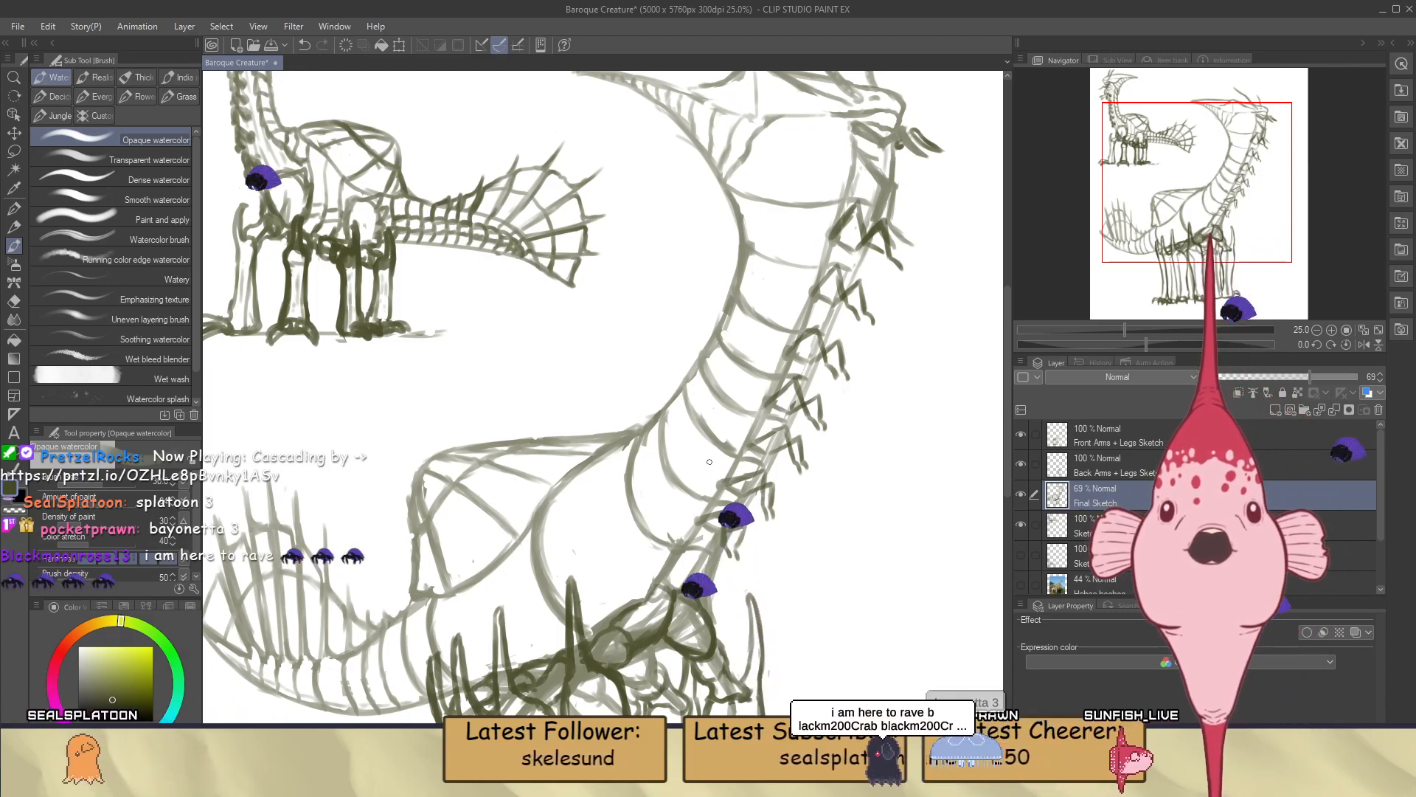
{"action": "key", "text": "ctrl+s"}
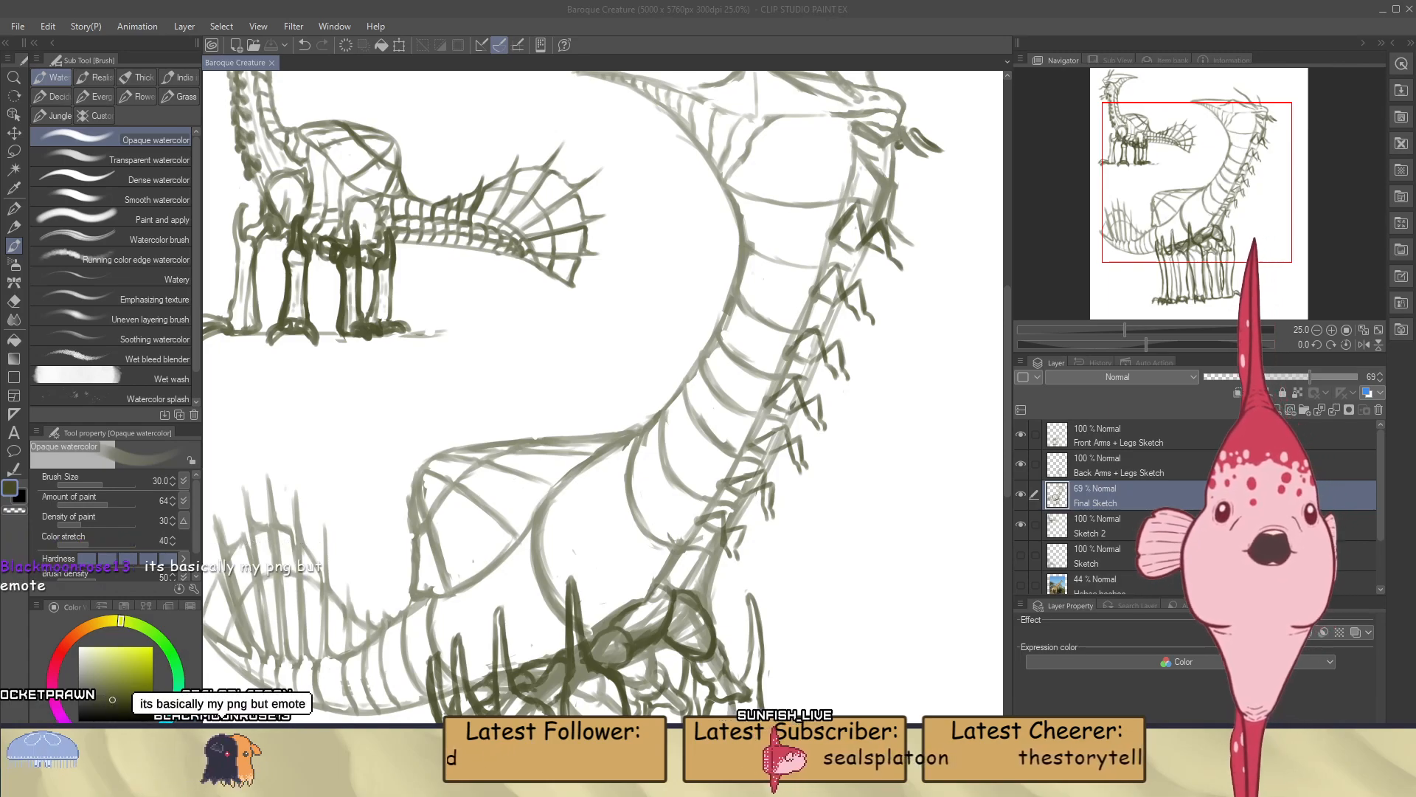
Examine the whole creature at several magnifications, comparing its neck and proportions with the small reference sketch
{"action": "key", "text": "ctrl+0"}
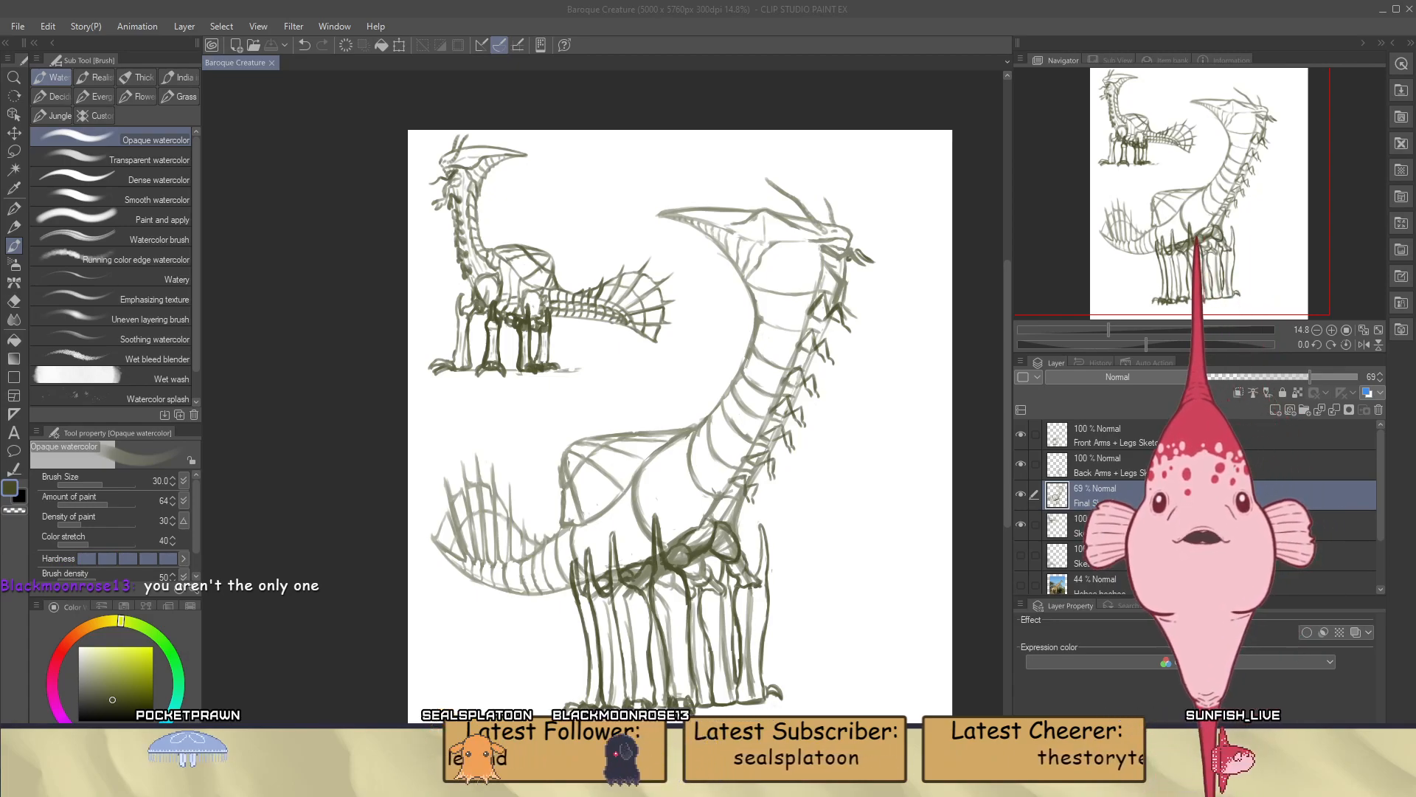
{"action": "scroll", "coordinate": [874, 231], "scroll_direction": "up", "scroll_amount": 4}
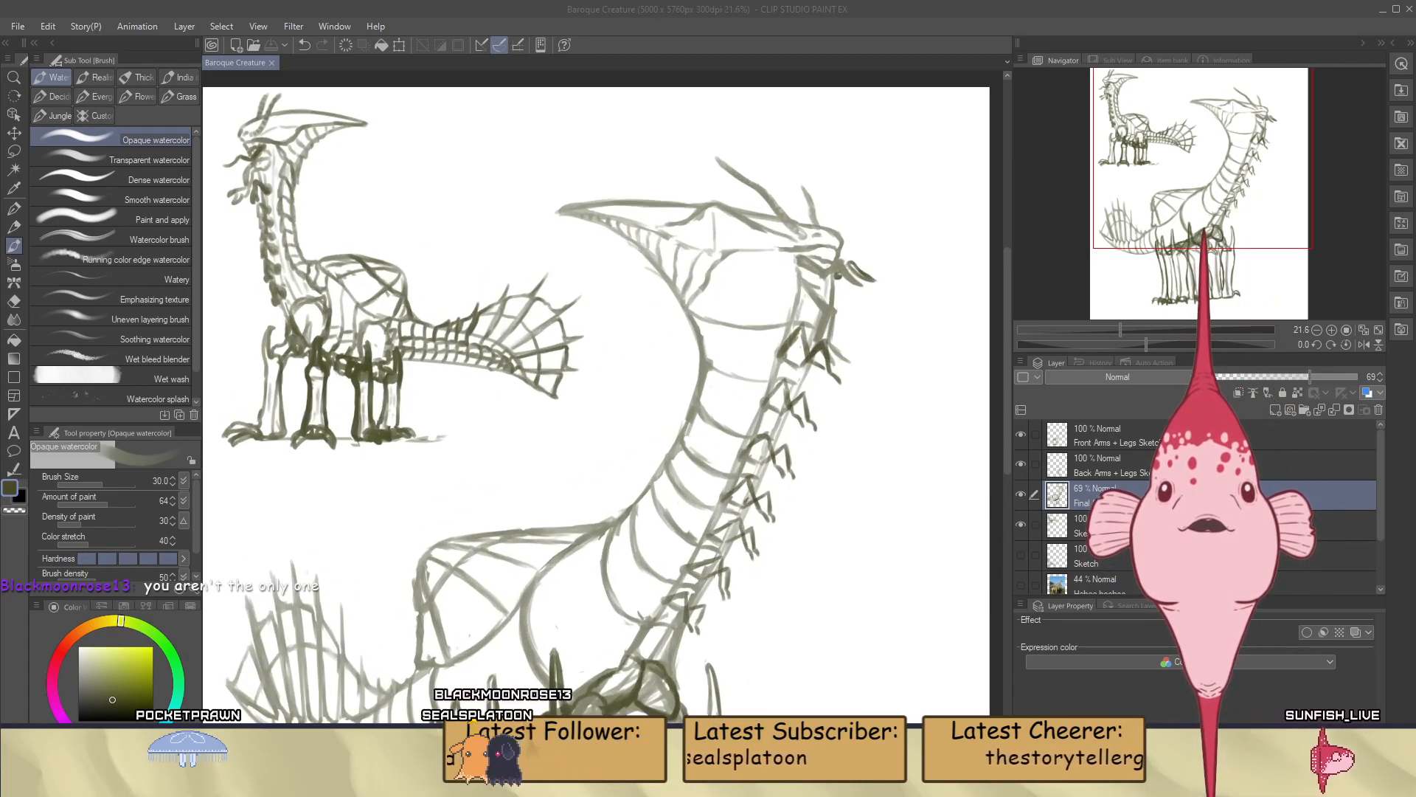
{"action": "scroll", "coordinate": [873, 231], "scroll_direction": "down", "scroll_amount": 1}
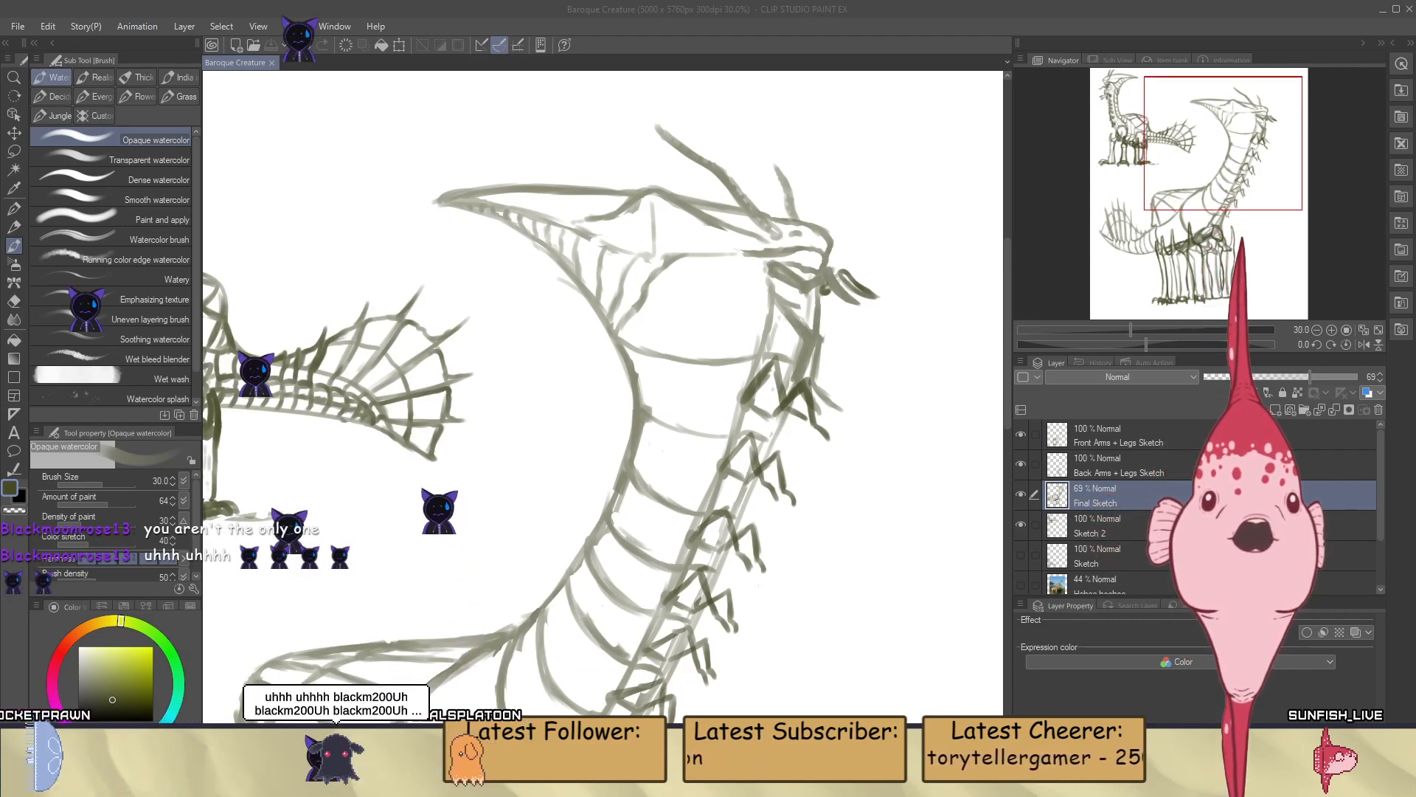
{"action": "scroll", "coordinate": [601, 428], "scroll_direction": "down", "scroll_amount": 1}
{"action": "scroll", "coordinate": [582, 412], "scroll_direction": "down", "scroll_amount": 3}
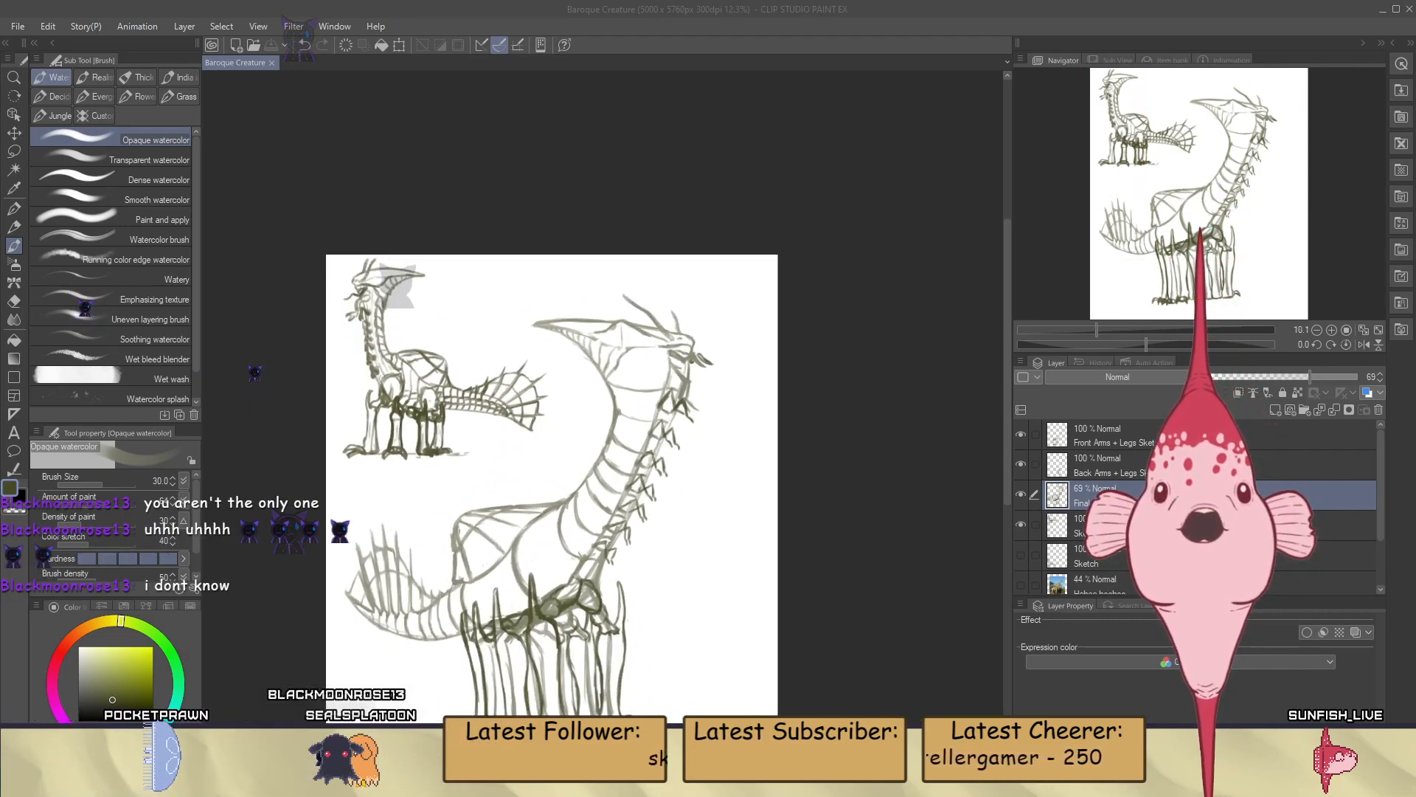
{"action": "scroll", "coordinate": [719, 422], "scroll_direction": "down", "scroll_amount": 2}
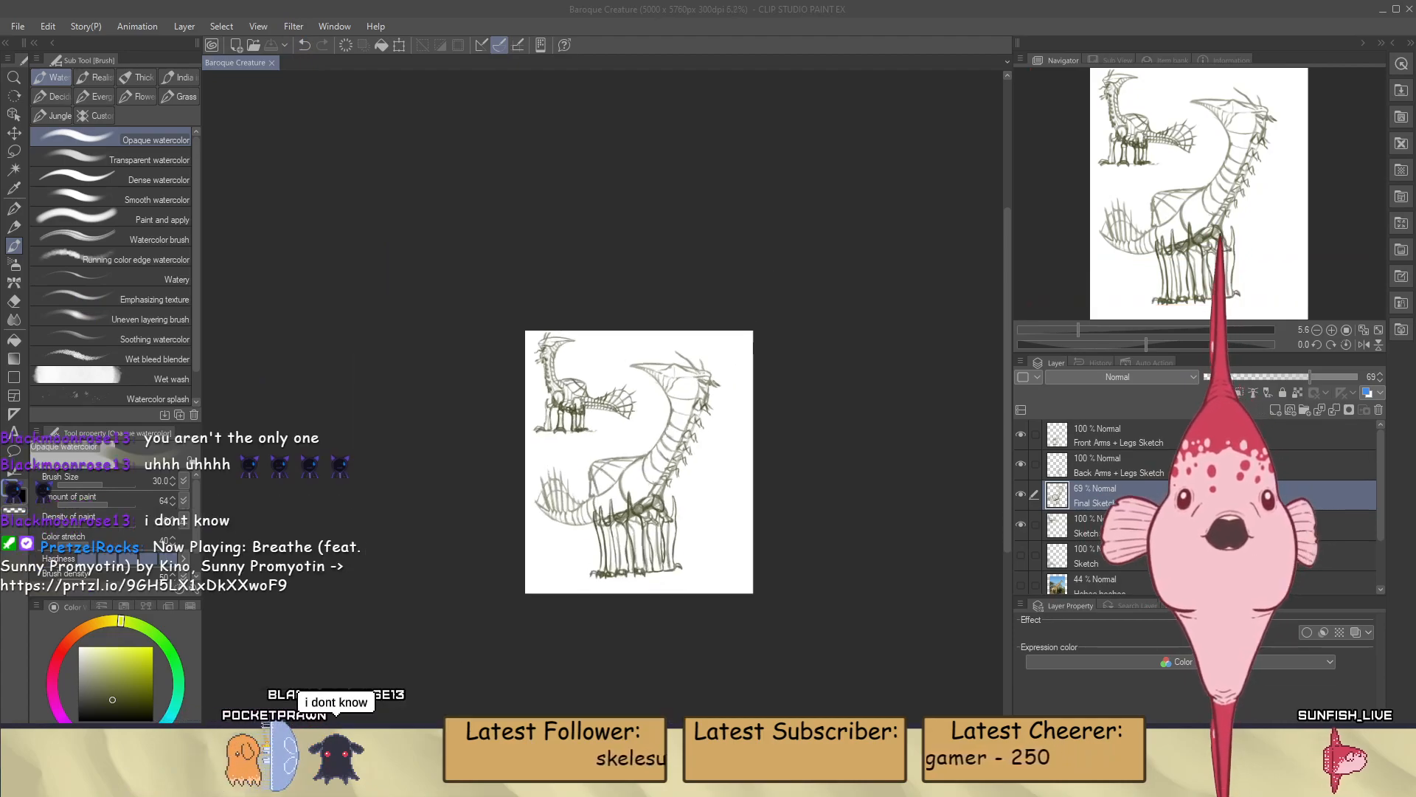
{"action": "scroll", "coordinate": [634, 514], "scroll_direction": "up", "scroll_amount": 3}
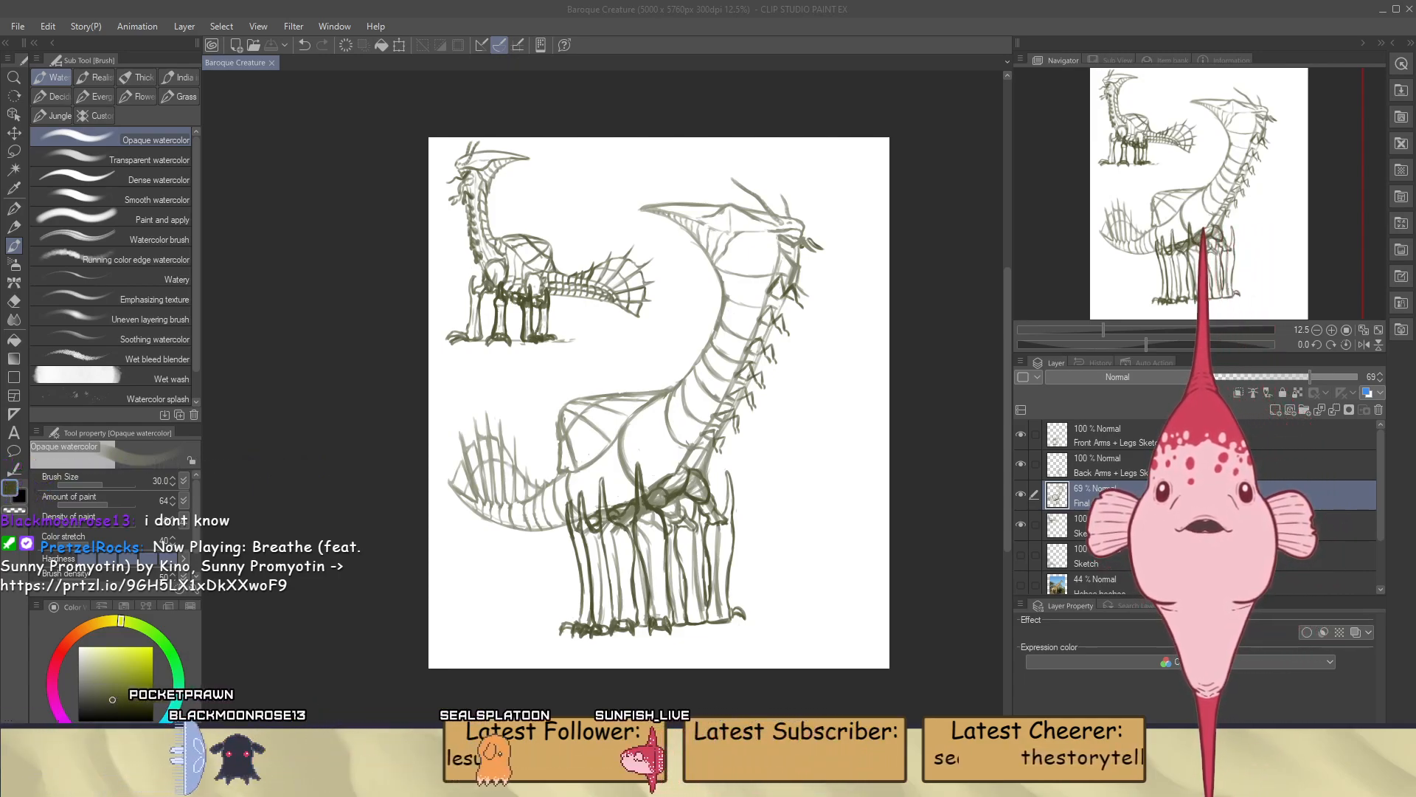
Paint a second curved line alongside the large shoulder curve on the Final Sketch layer, clean it up and save the drawing
{"action": "scroll", "coordinate": [604, 505], "scroll_direction": "up", "scroll_amount": 3}
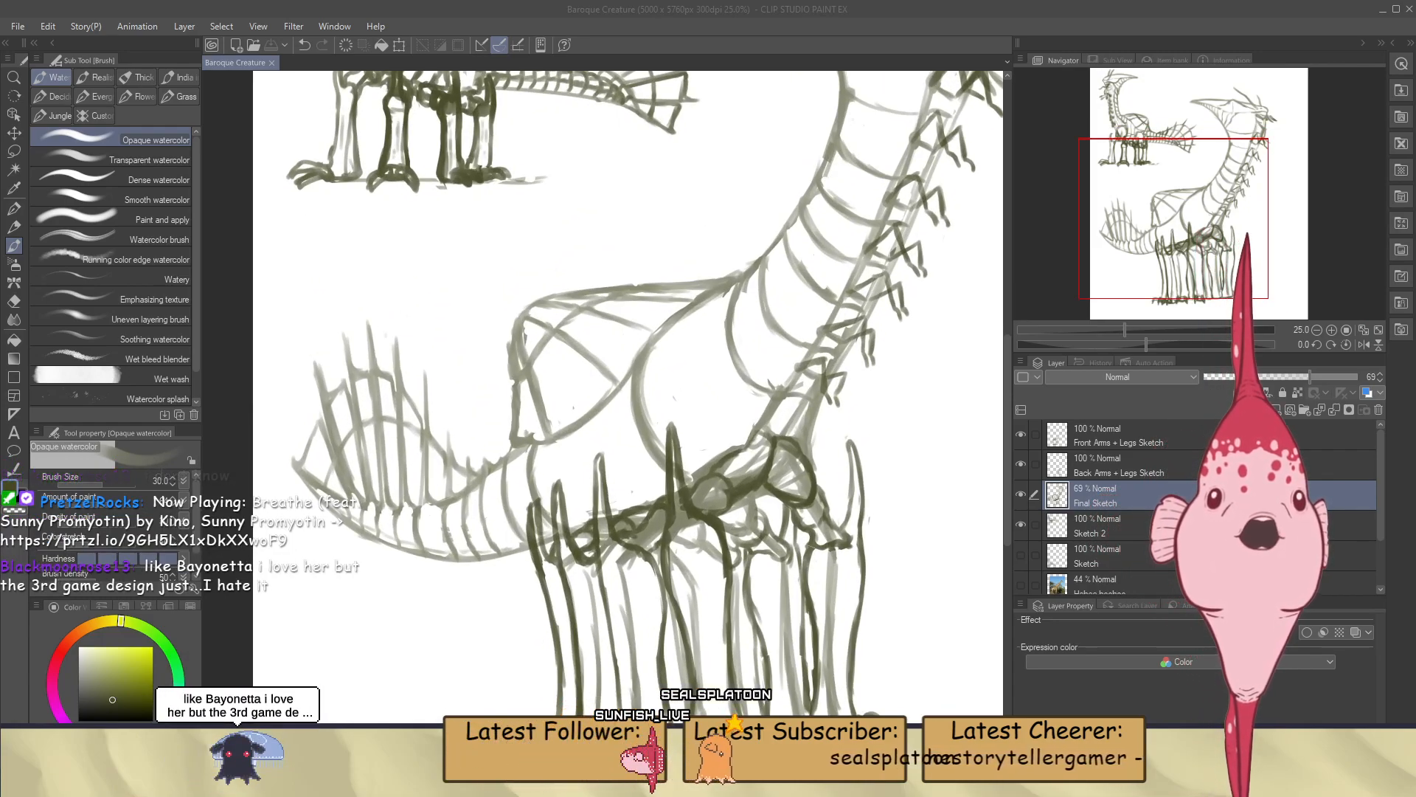
{"action": "scroll", "coordinate": [610, 377], "scroll_direction": "up", "scroll_amount": 2}
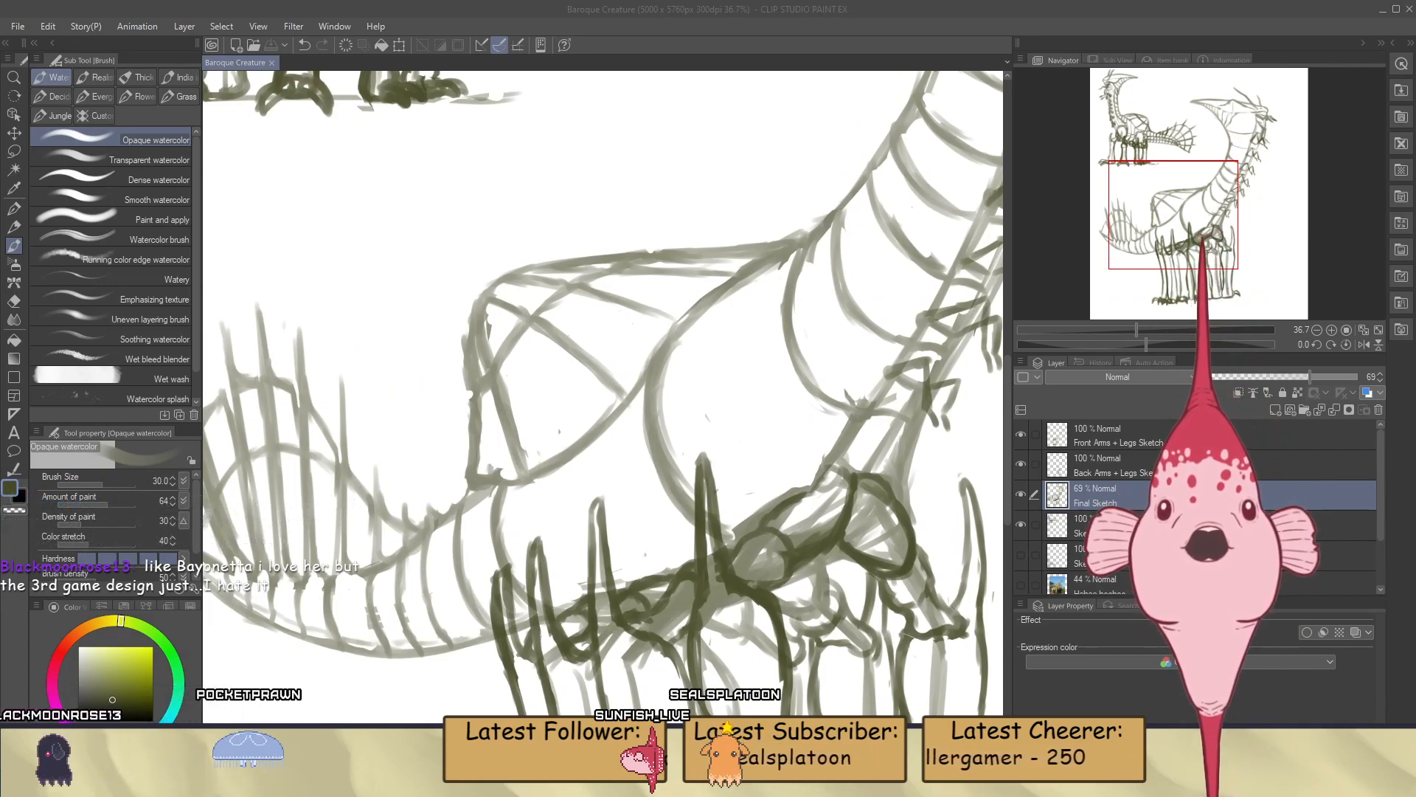
{"action": "left_click", "coordinate": [638, 414]}
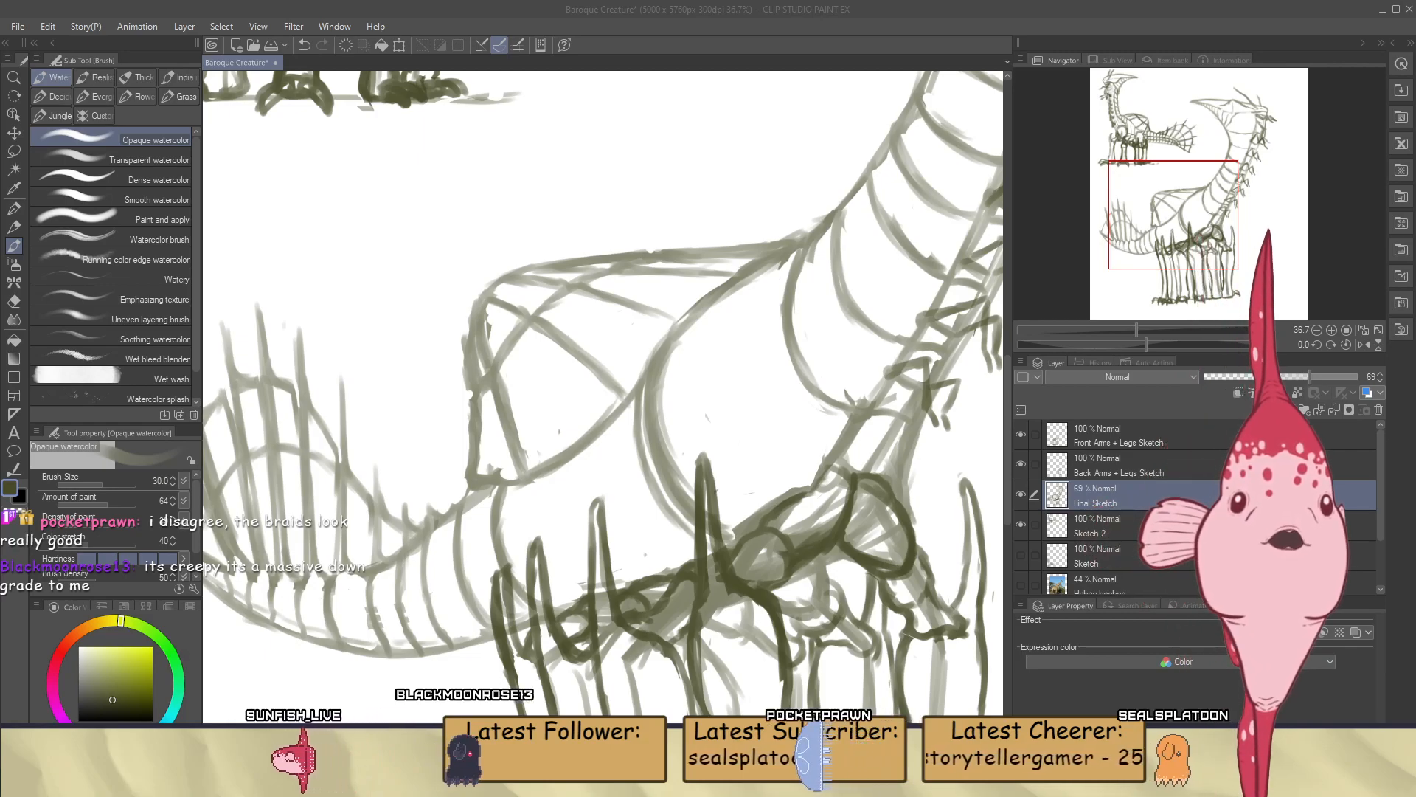
{"action": "scroll", "coordinate": [696, 422], "scroll_direction": "up", "scroll_amount": 2}
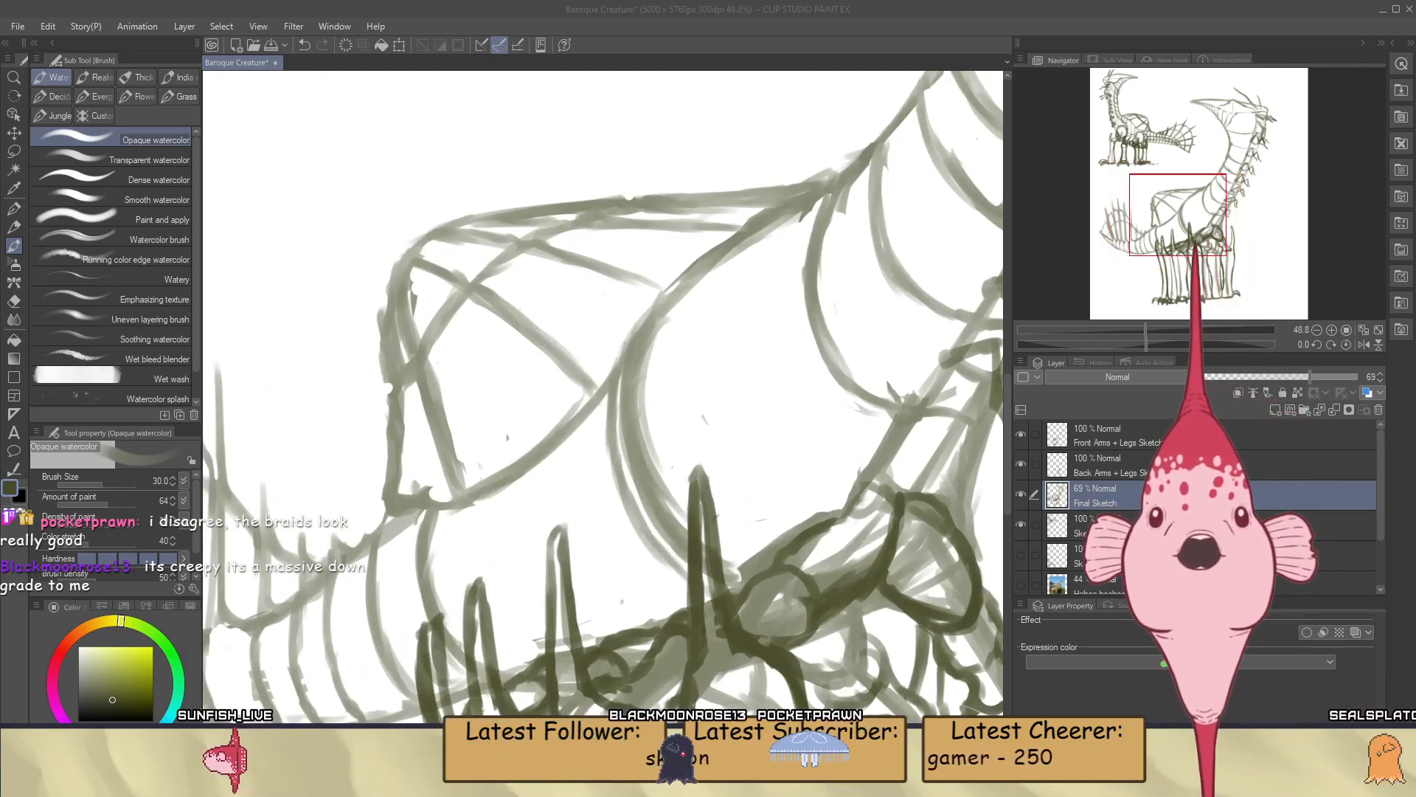
{"action": "key", "text": "e"}
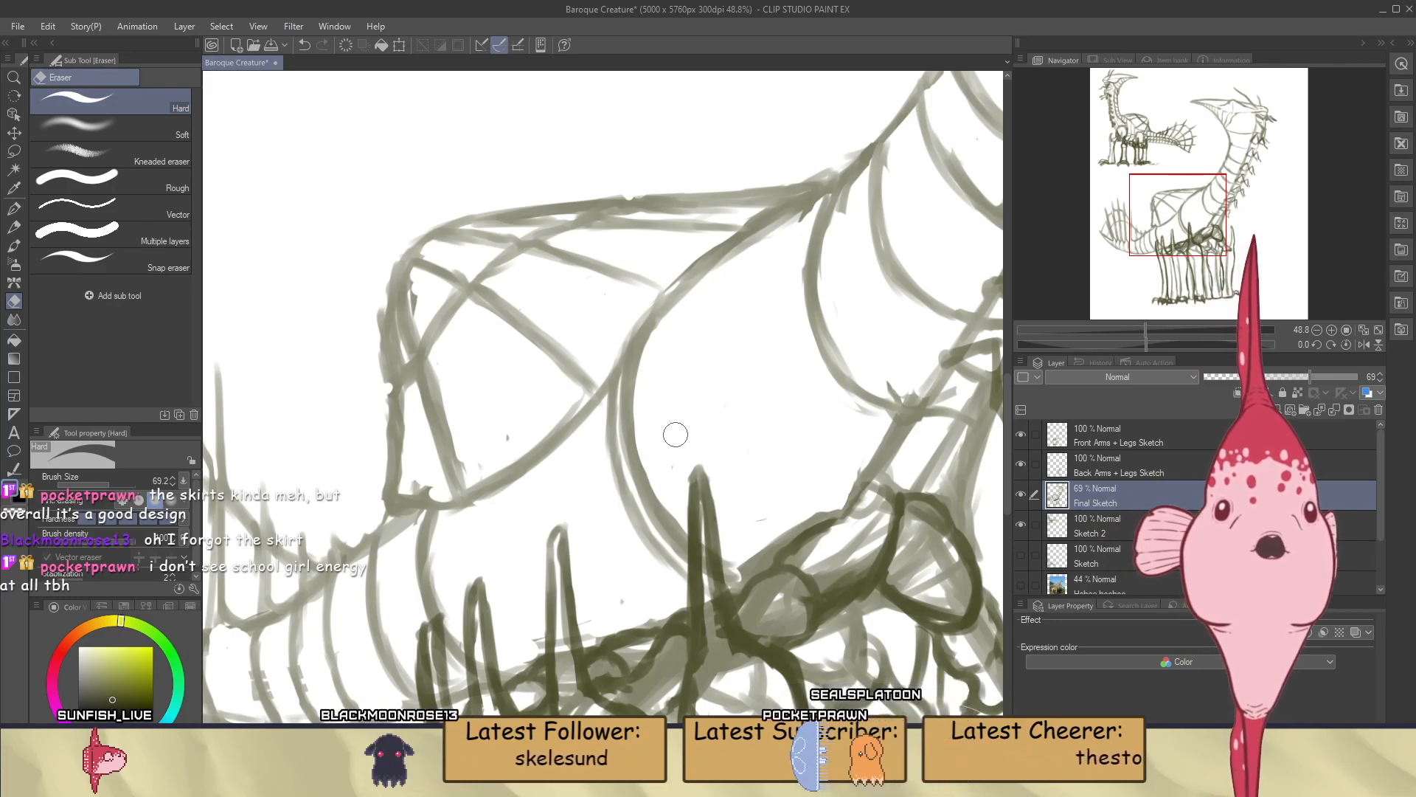
{"action": "key", "text": "b"}
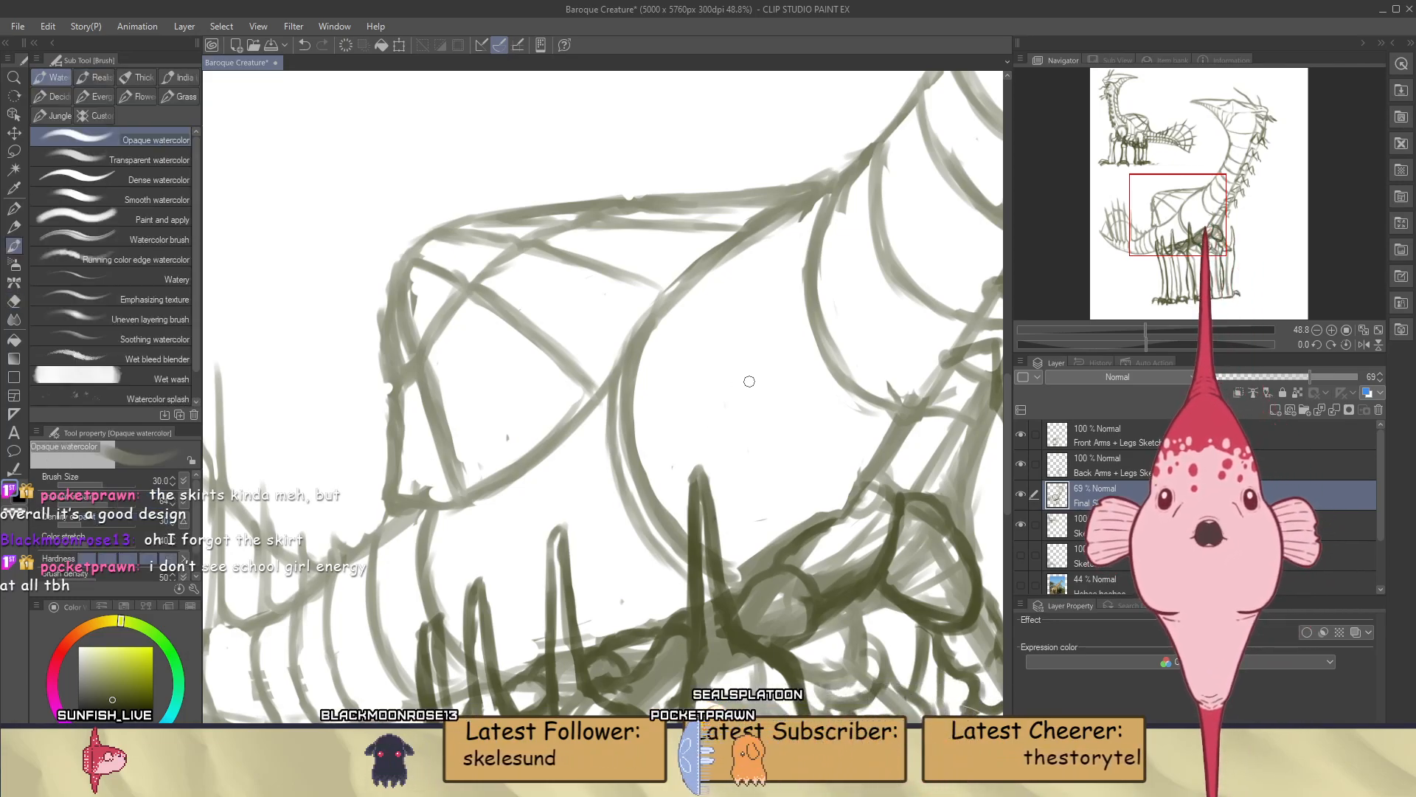
{"action": "key", "text": "ctrl+s"}
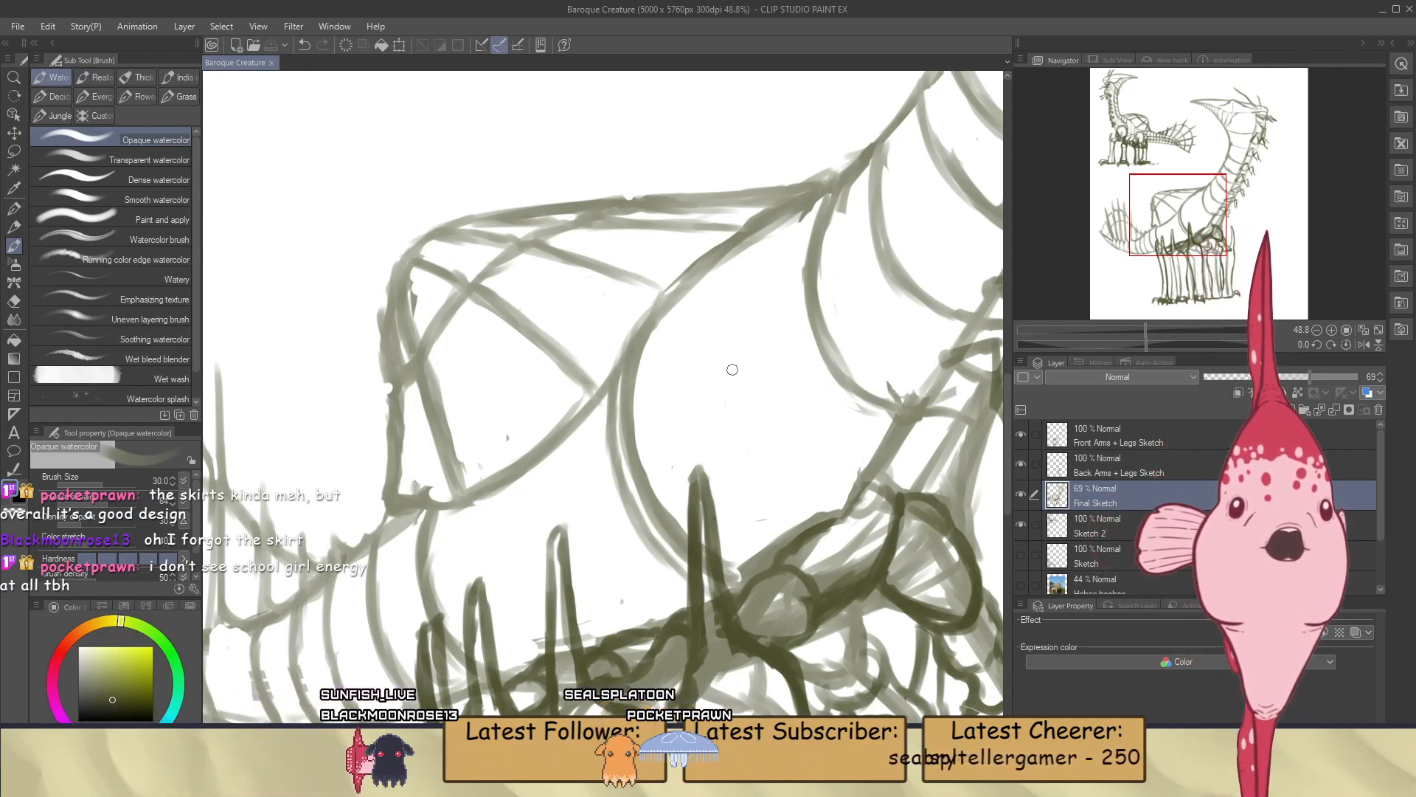
Paint a second curved line alongside the tail-base band just below the hip corner, redoing unsatisfactory strokes, and save the drawing
{"action": "scroll", "coordinate": [728, 382], "scroll_direction": "down", "scroll_amount": 3}
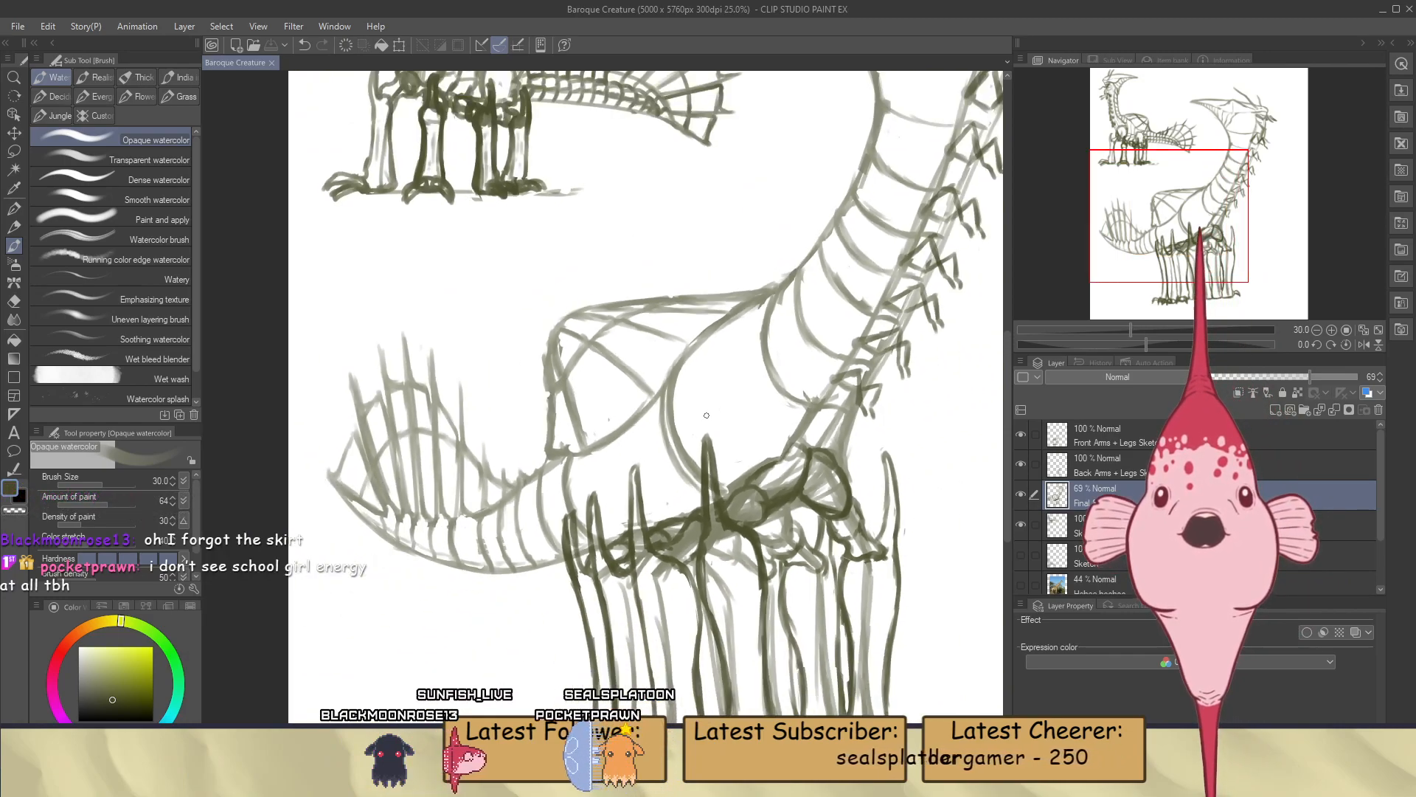
{"action": "scroll", "coordinate": [455, 506], "scroll_direction": "up", "scroll_amount": 5}
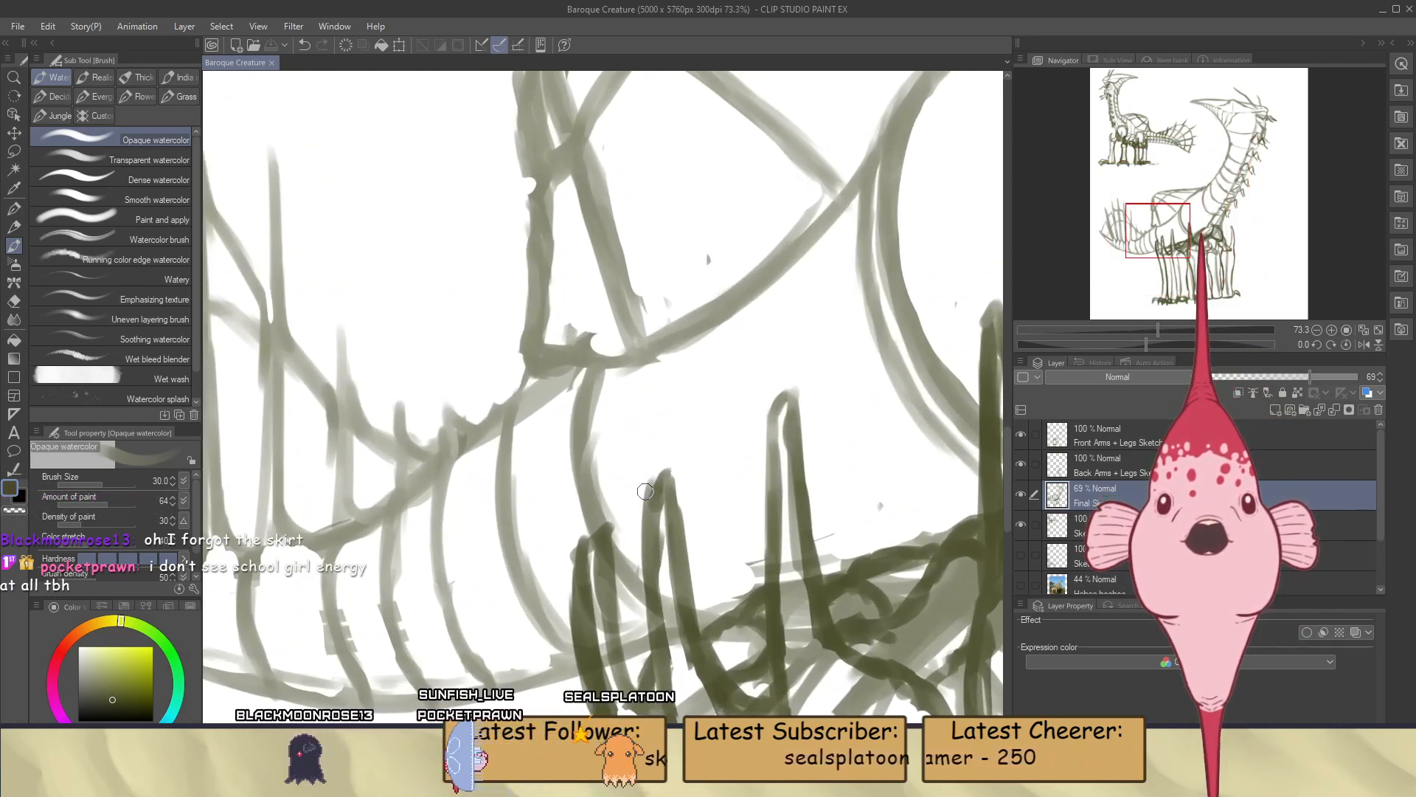
{"action": "key", "text": "ctrl+z"}
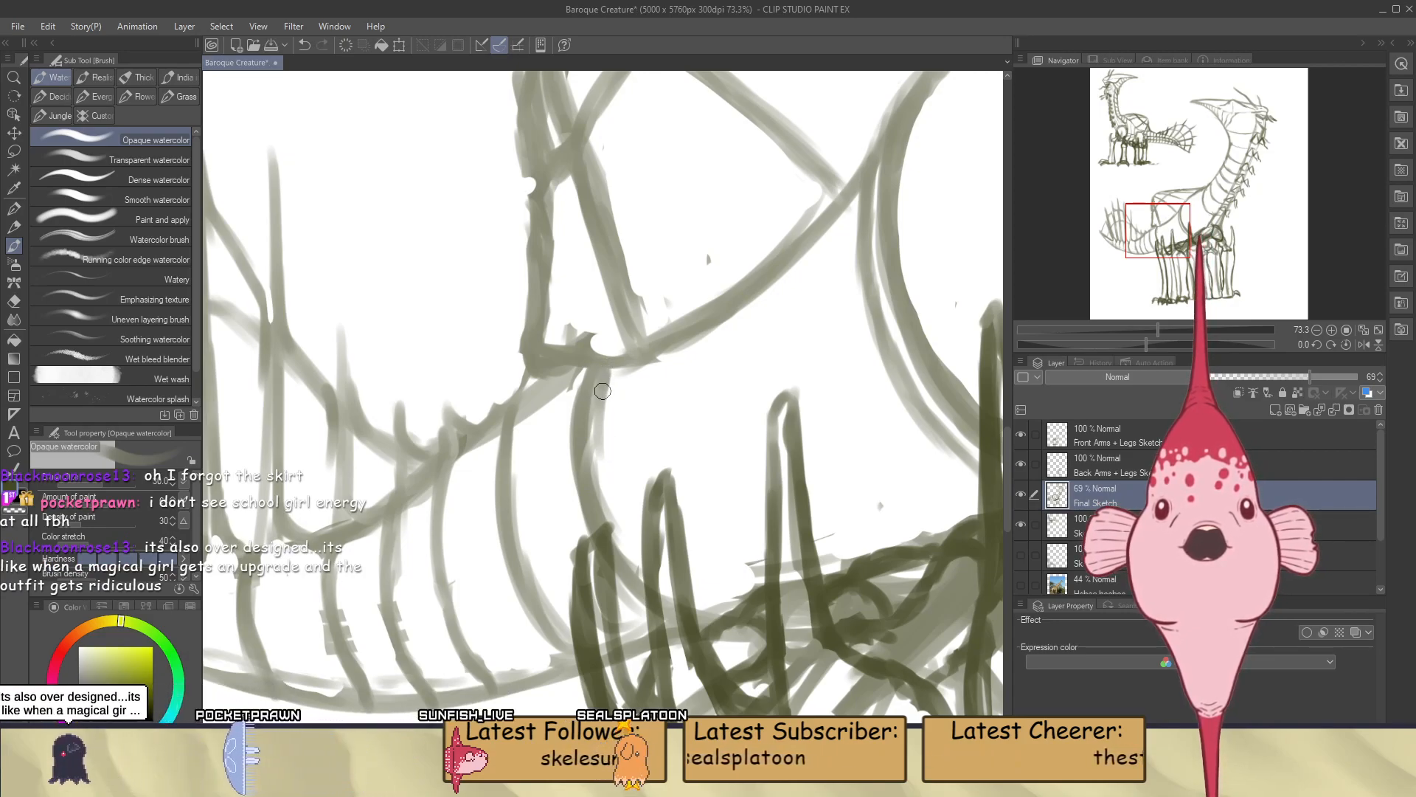
{"action": "left_click_drag", "start_coordinate": [602, 375], "coordinate": [612, 504]}
{"action": "key", "text": "ctrl+z"}
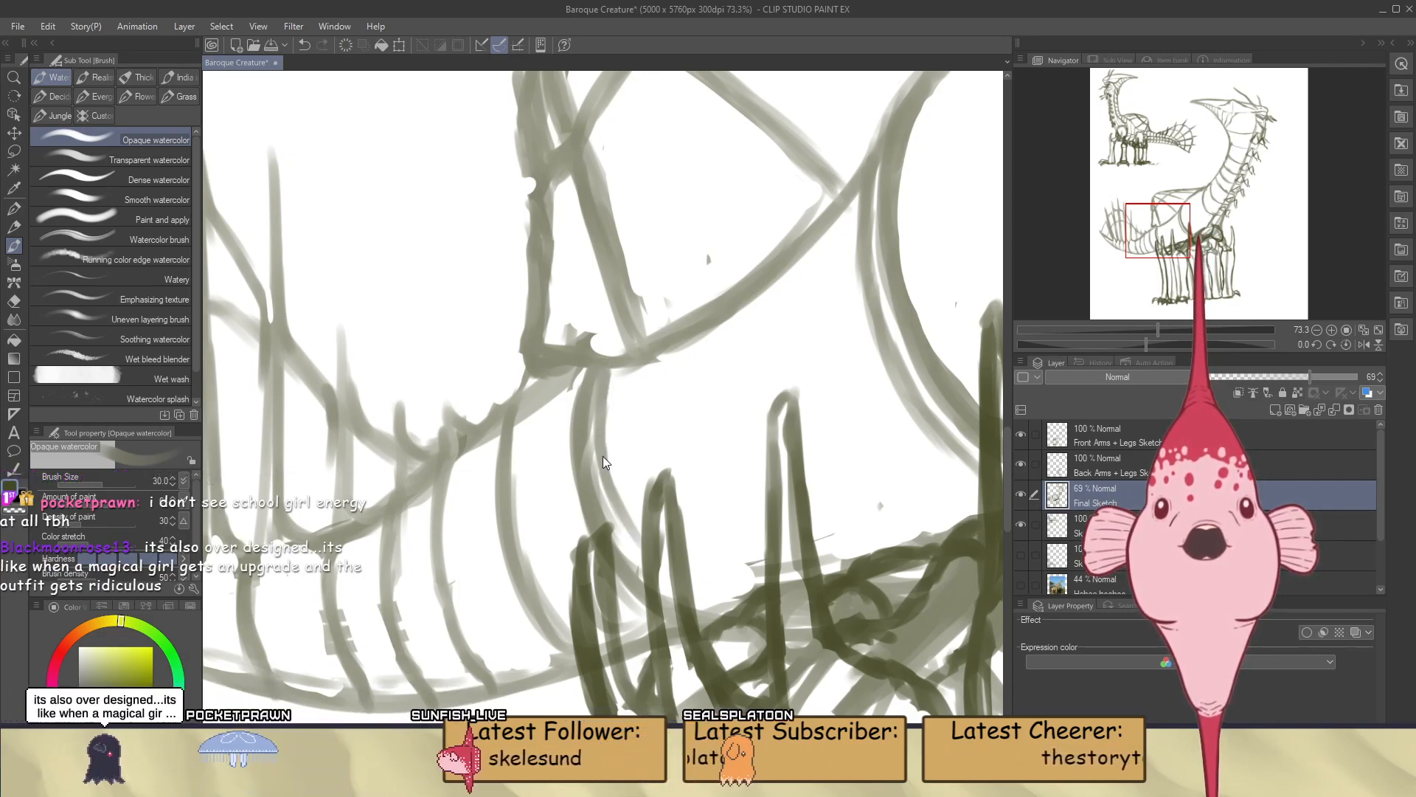
{"action": "left_click_drag", "start_coordinate": [602, 375], "coordinate": [629, 537]}
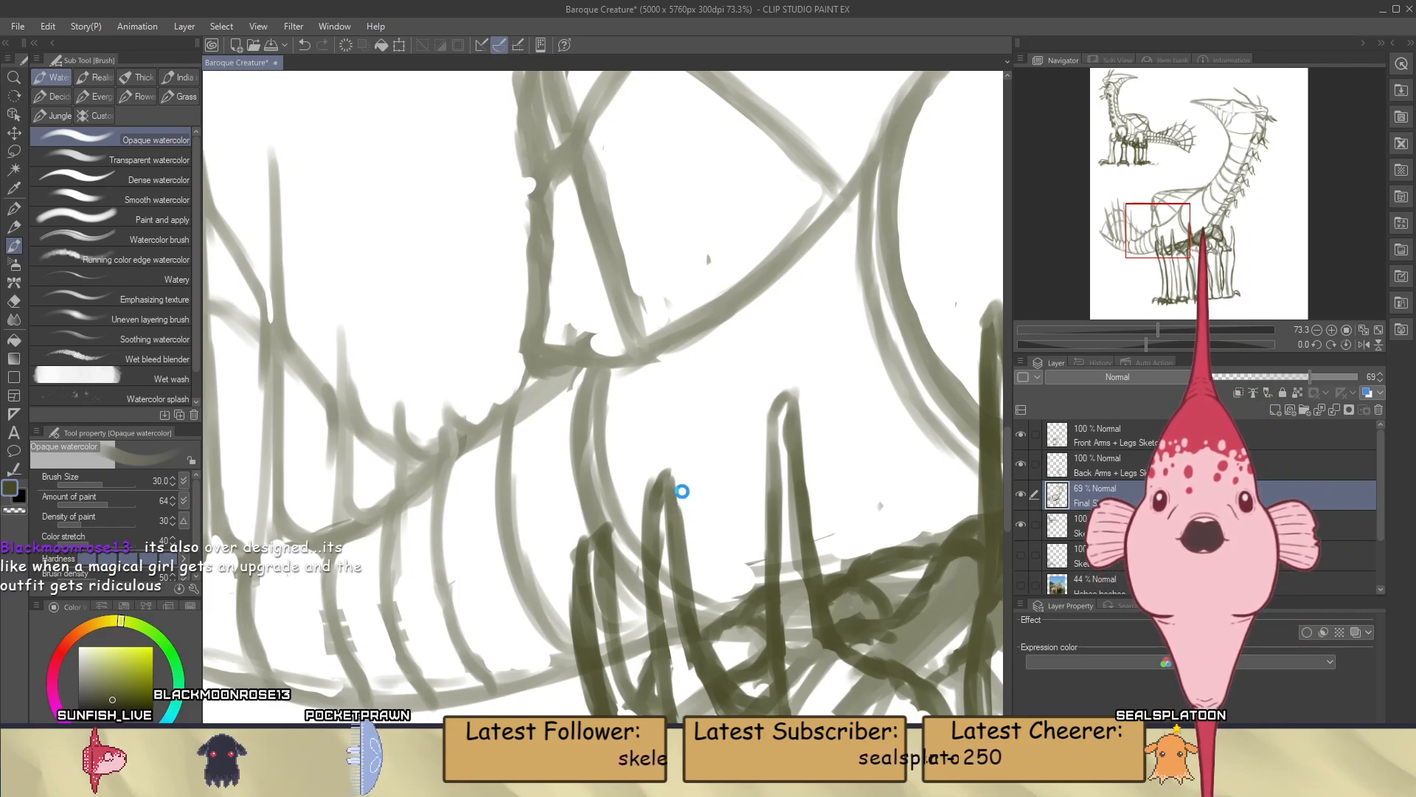
{"action": "key", "text": "ctrl+s"}
Review the full figure beside the small reference sketch, checking the head, neck and body from overview and closer in
{"action": "scroll", "coordinate": [680, 495], "scroll_direction": "down", "scroll_amount": 6}
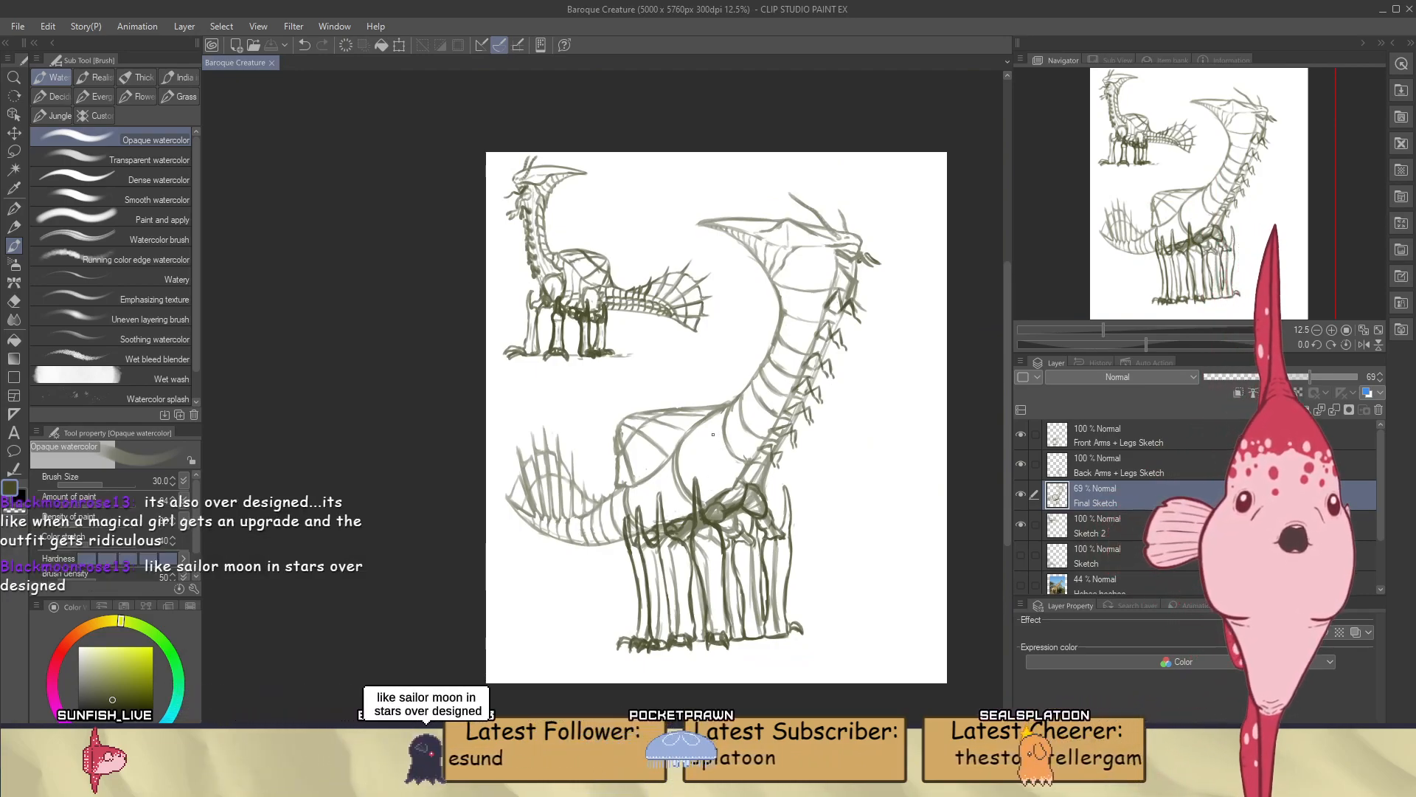
{"action": "scroll", "coordinate": [713, 434], "scroll_direction": "up", "scroll_amount": 1}
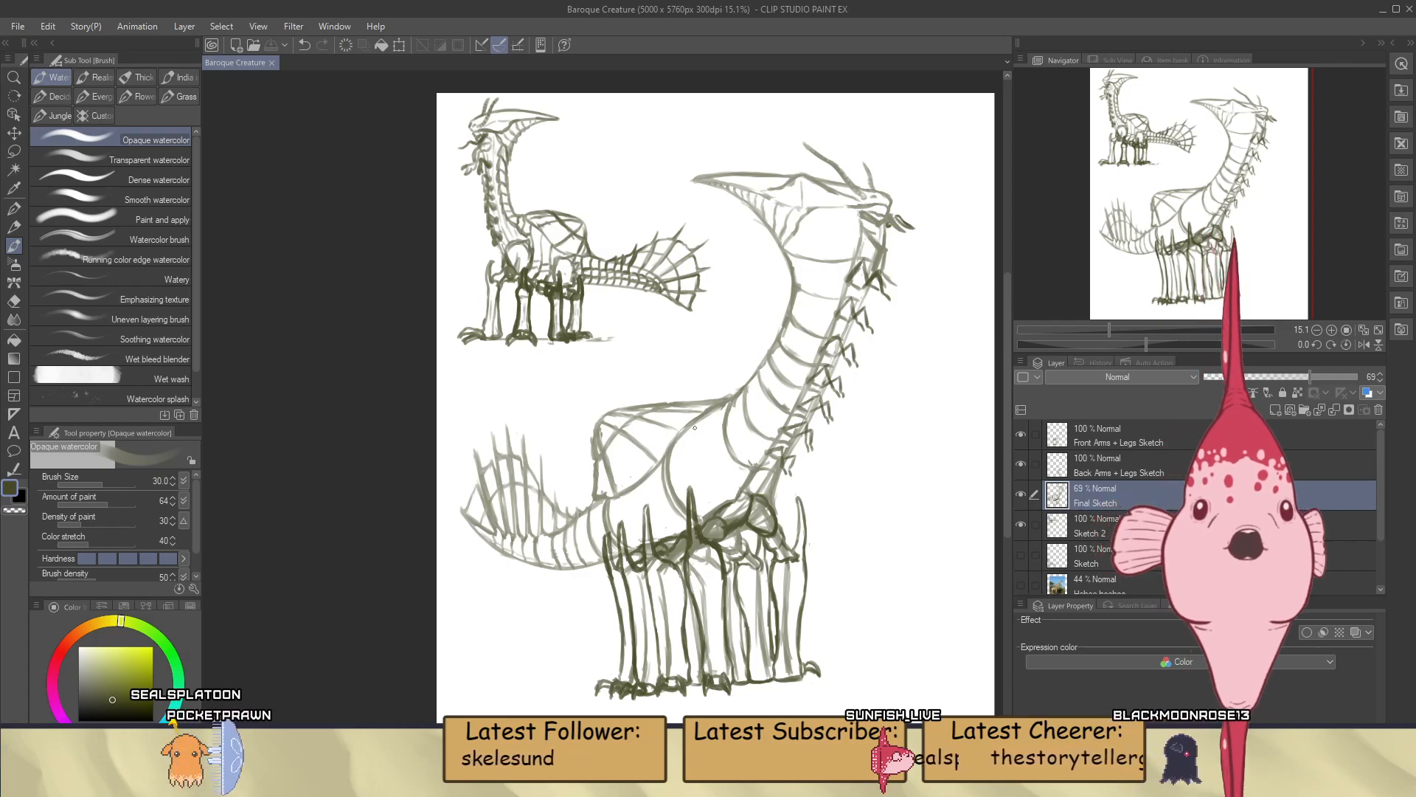
{"action": "scroll", "coordinate": [694, 458], "scroll_direction": "down", "scroll_amount": 2}
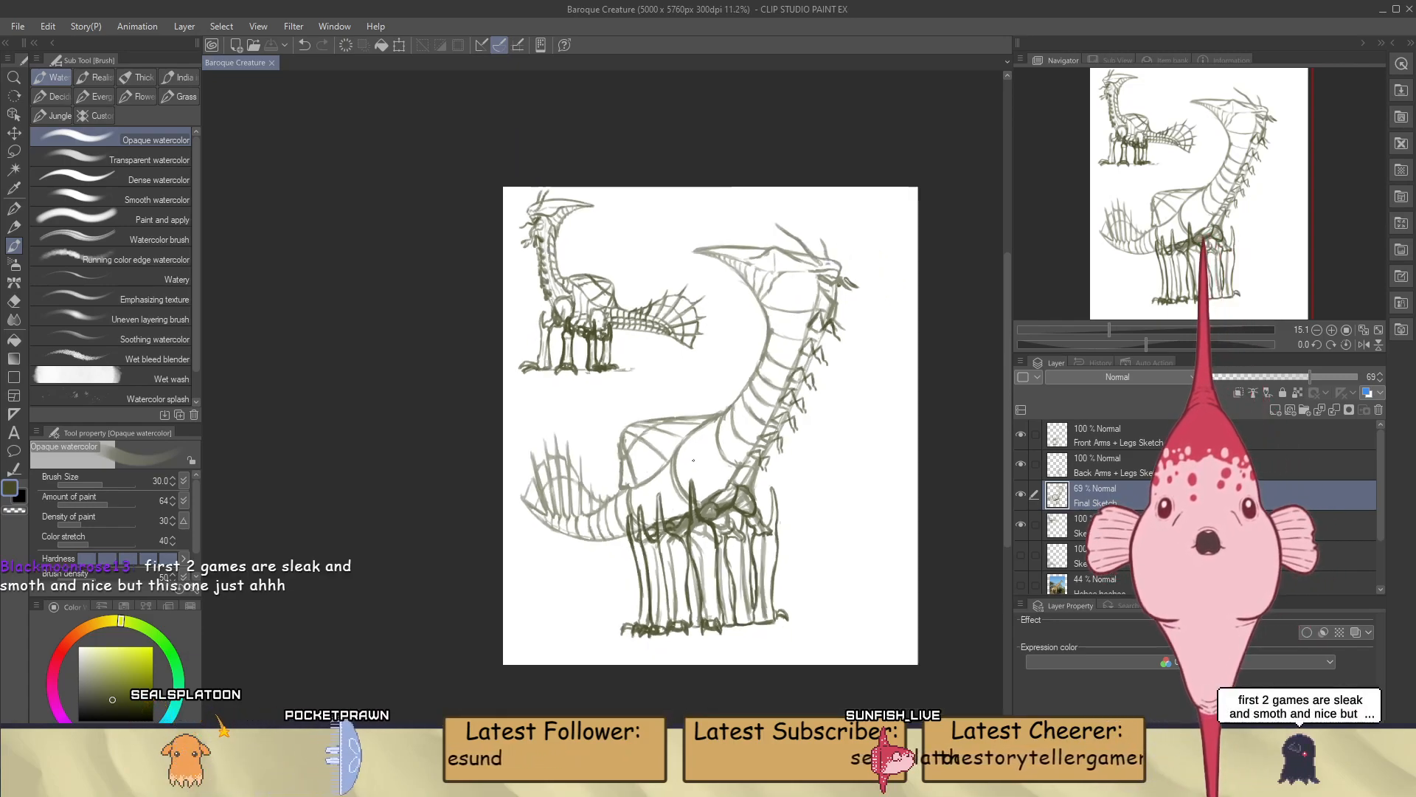
{"action": "scroll", "coordinate": [693, 459], "scroll_direction": "up", "scroll_amount": 1}
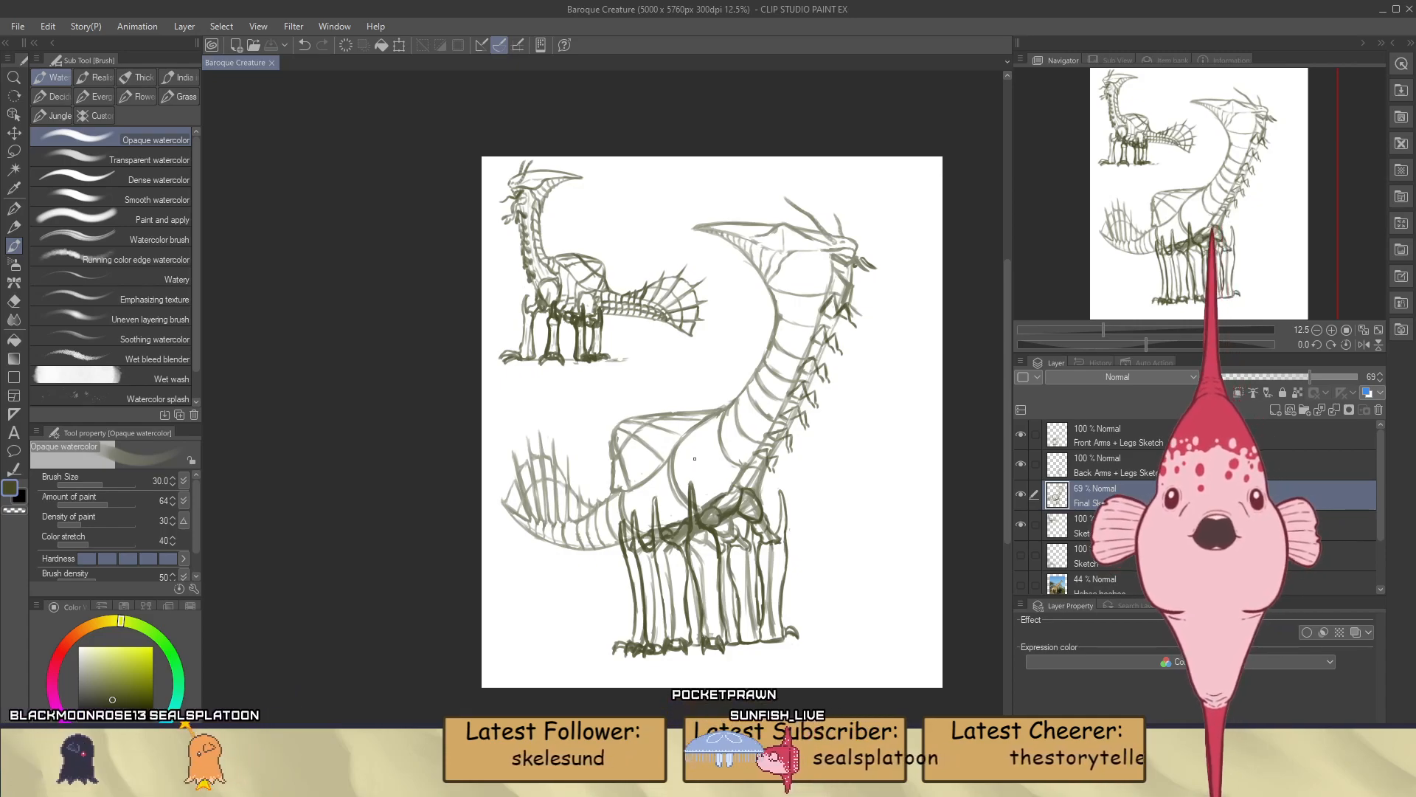
{"action": "scroll", "coordinate": [816, 221], "scroll_direction": "up", "scroll_amount": 3}
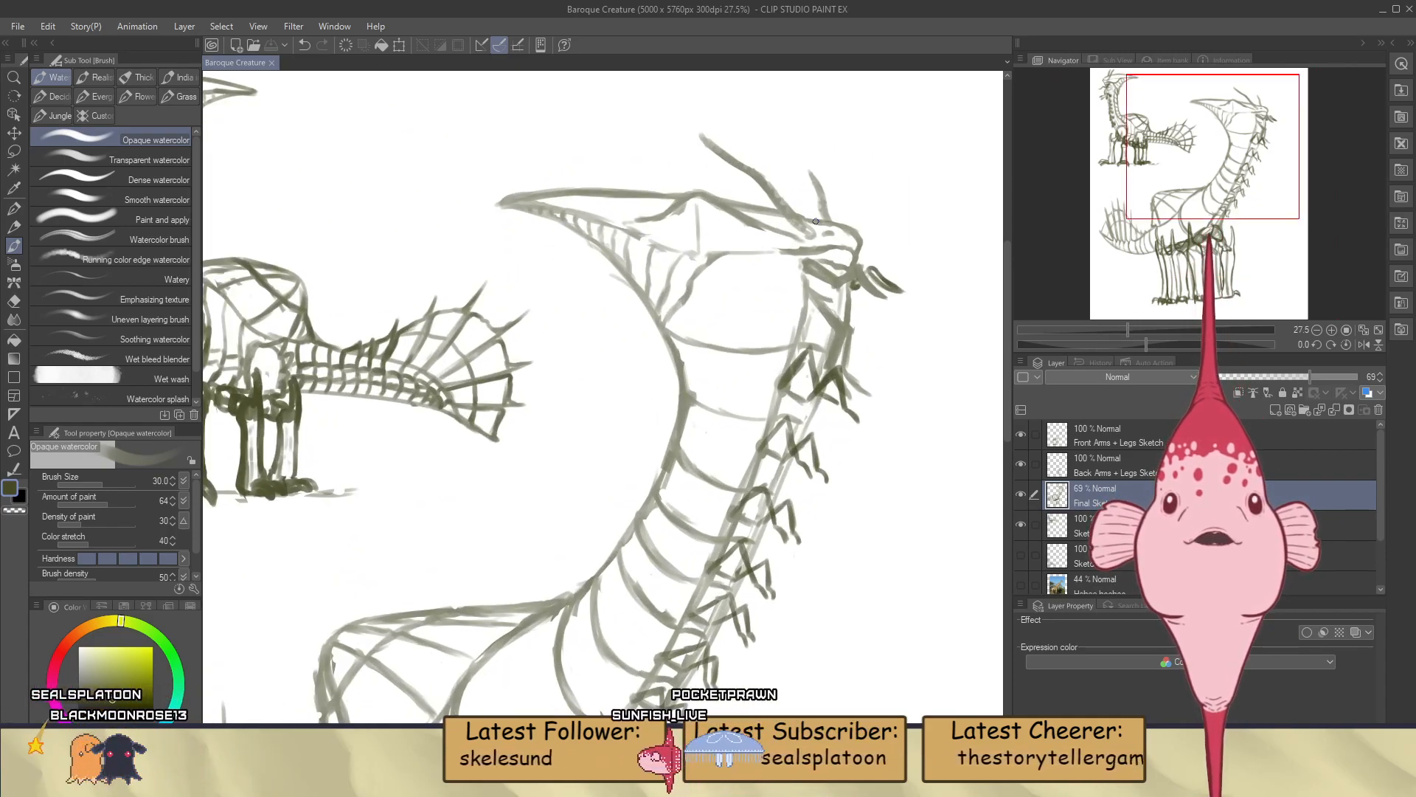
{"action": "scroll", "coordinate": [816, 222], "scroll_direction": "down", "scroll_amount": 3}
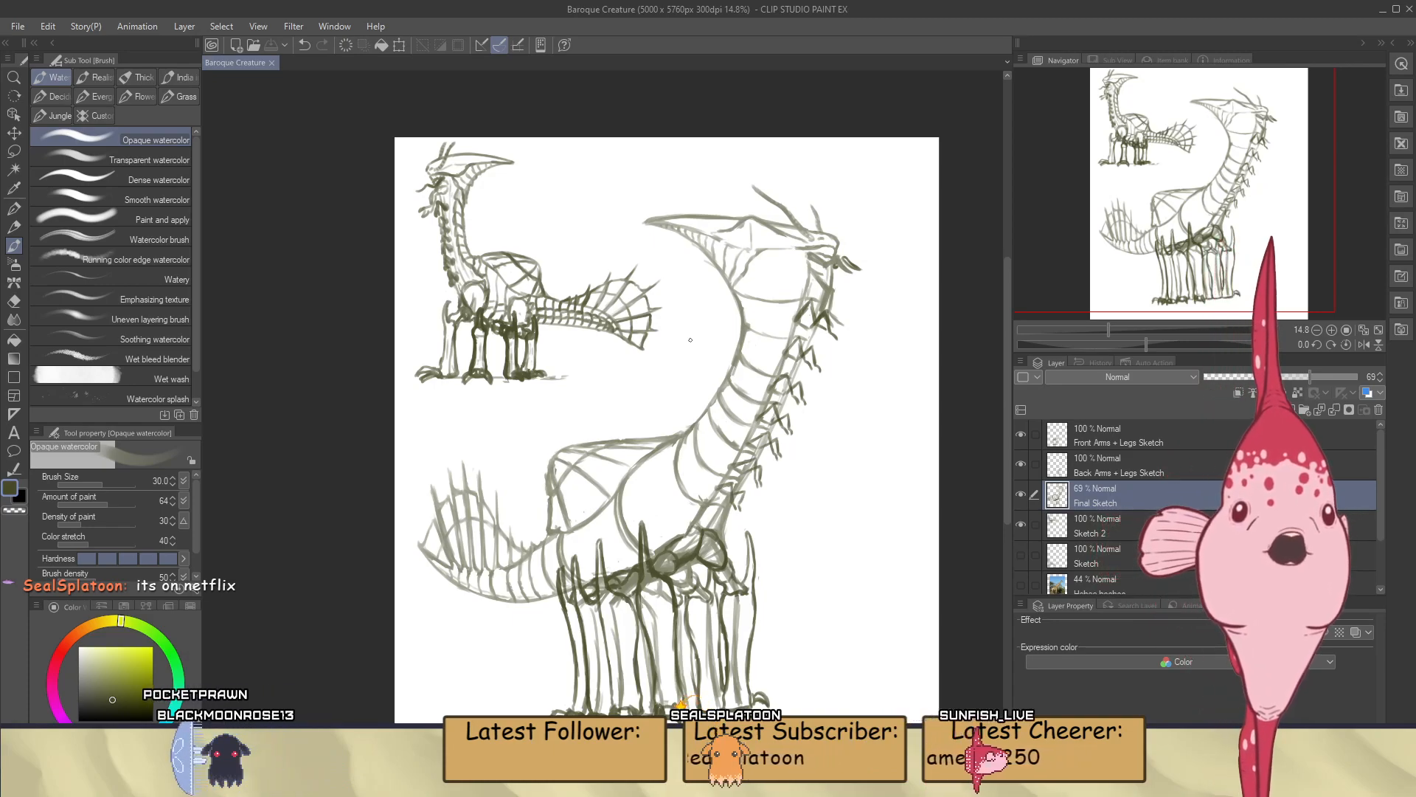
{"action": "scroll", "coordinate": [768, 354], "scroll_direction": "up", "scroll_amount": 2}
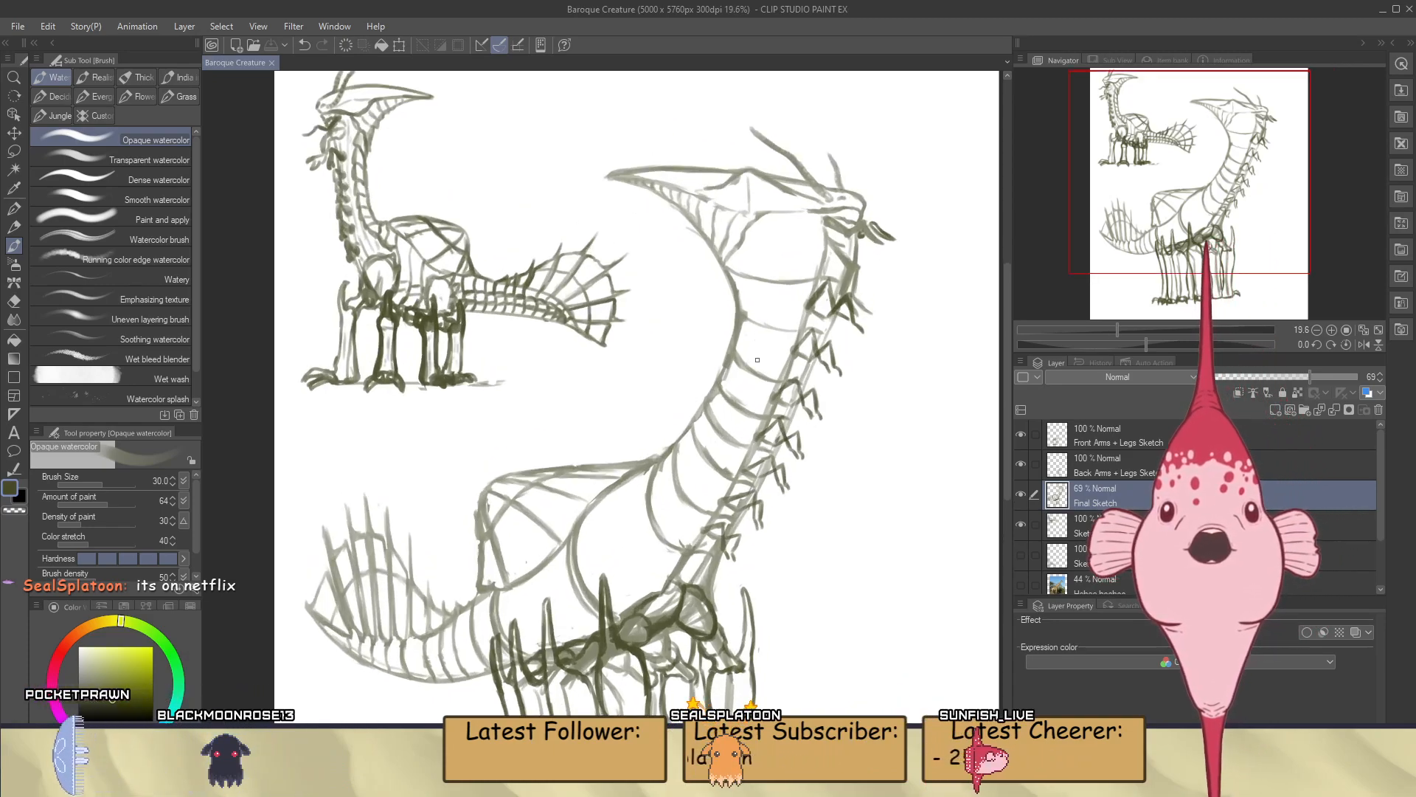
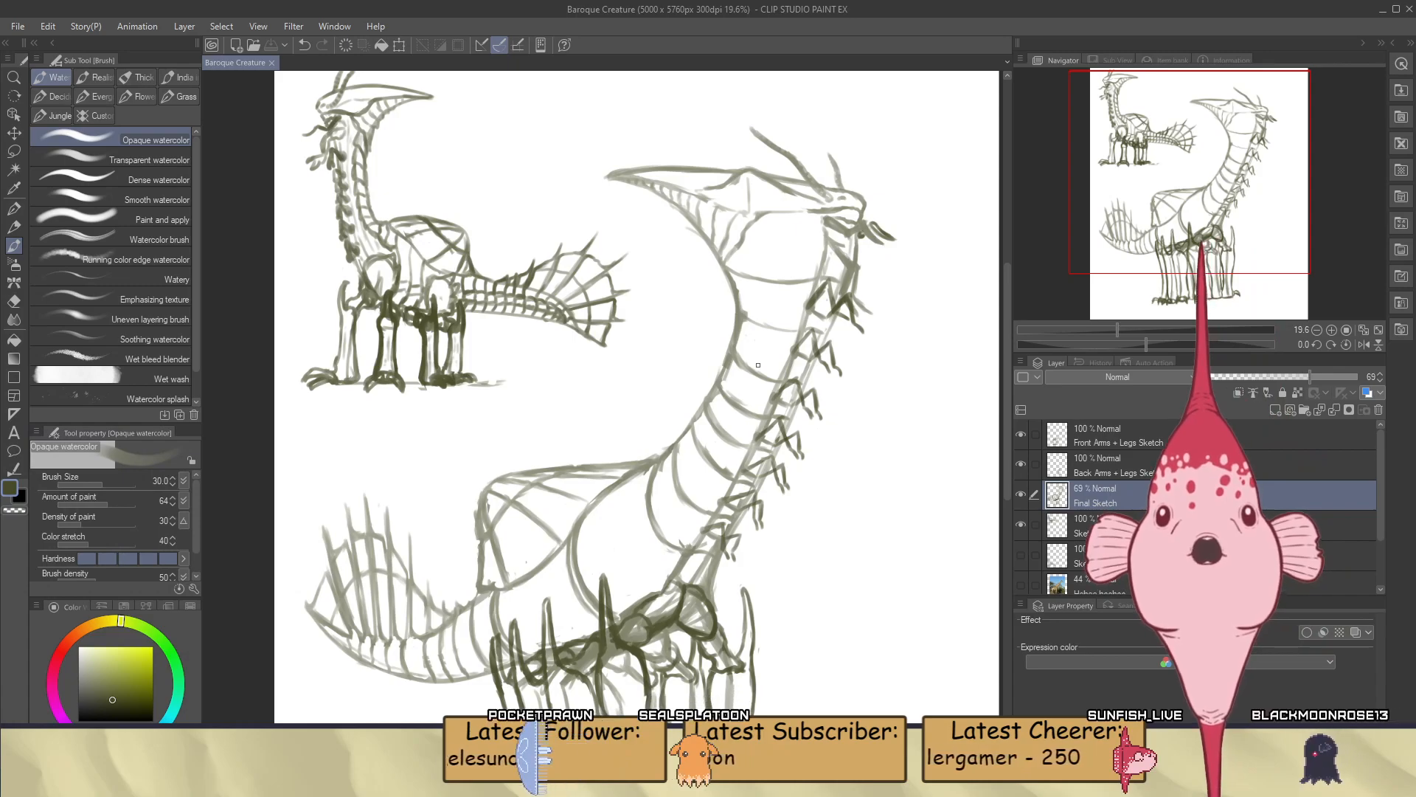
Examine the whole creature against the small reference sketch, comparing the neck band spacing, body and tail at several magnifications
{"action": "scroll", "coordinate": [757, 365], "scroll_direction": "down", "scroll_amount": 3}
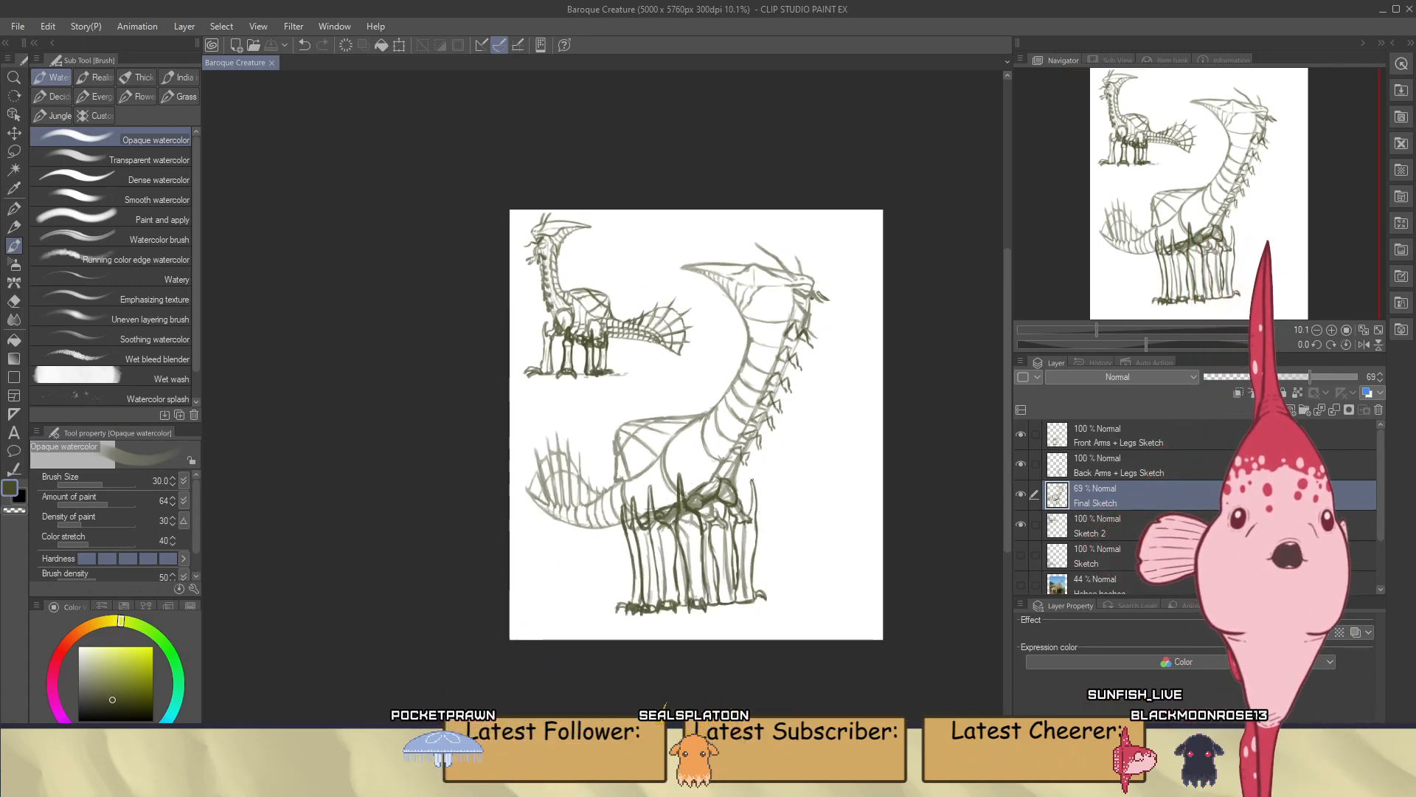
{"action": "scroll", "coordinate": [752, 418], "scroll_direction": "up", "scroll_amount": 2}
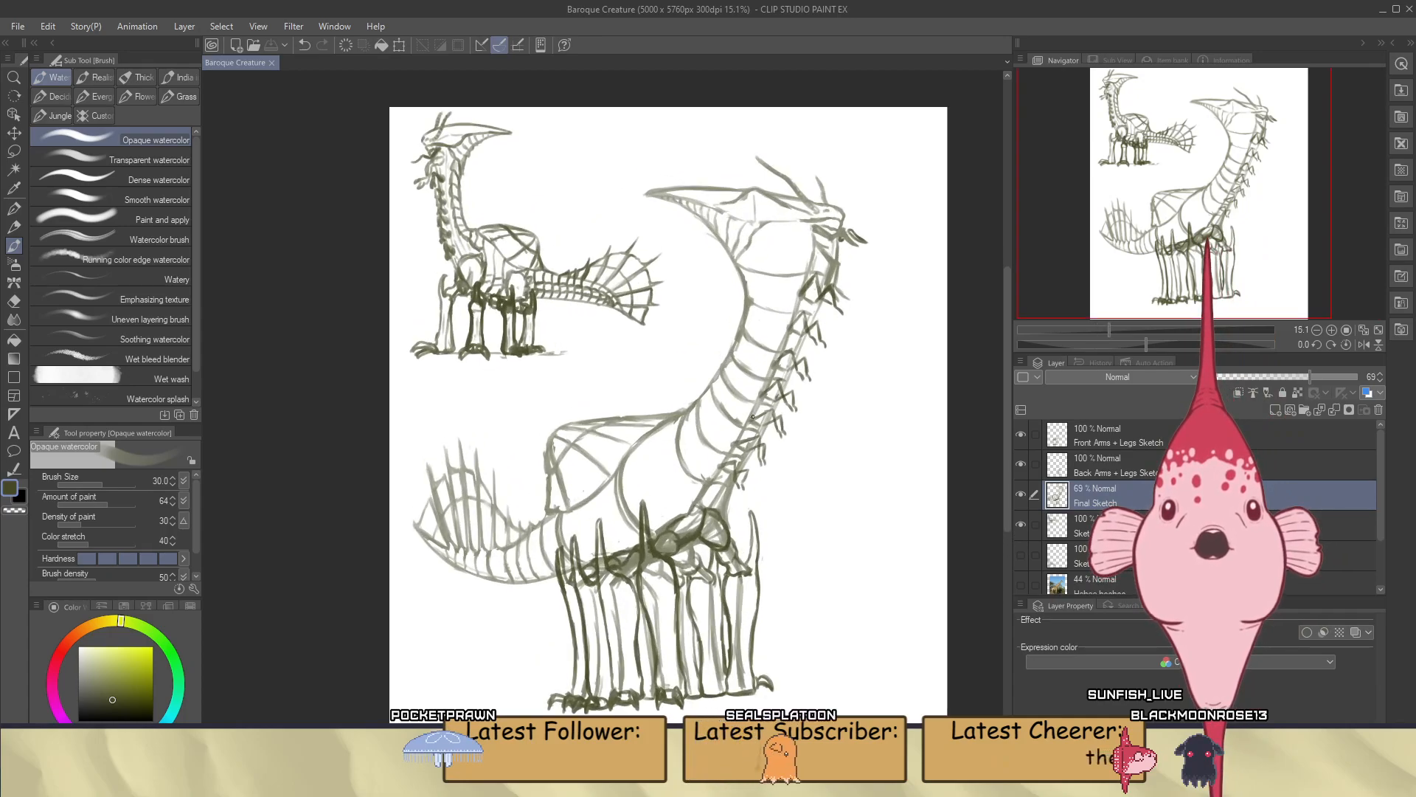
{"action": "scroll", "coordinate": [753, 418], "scroll_direction": "up", "scroll_amount": 2}
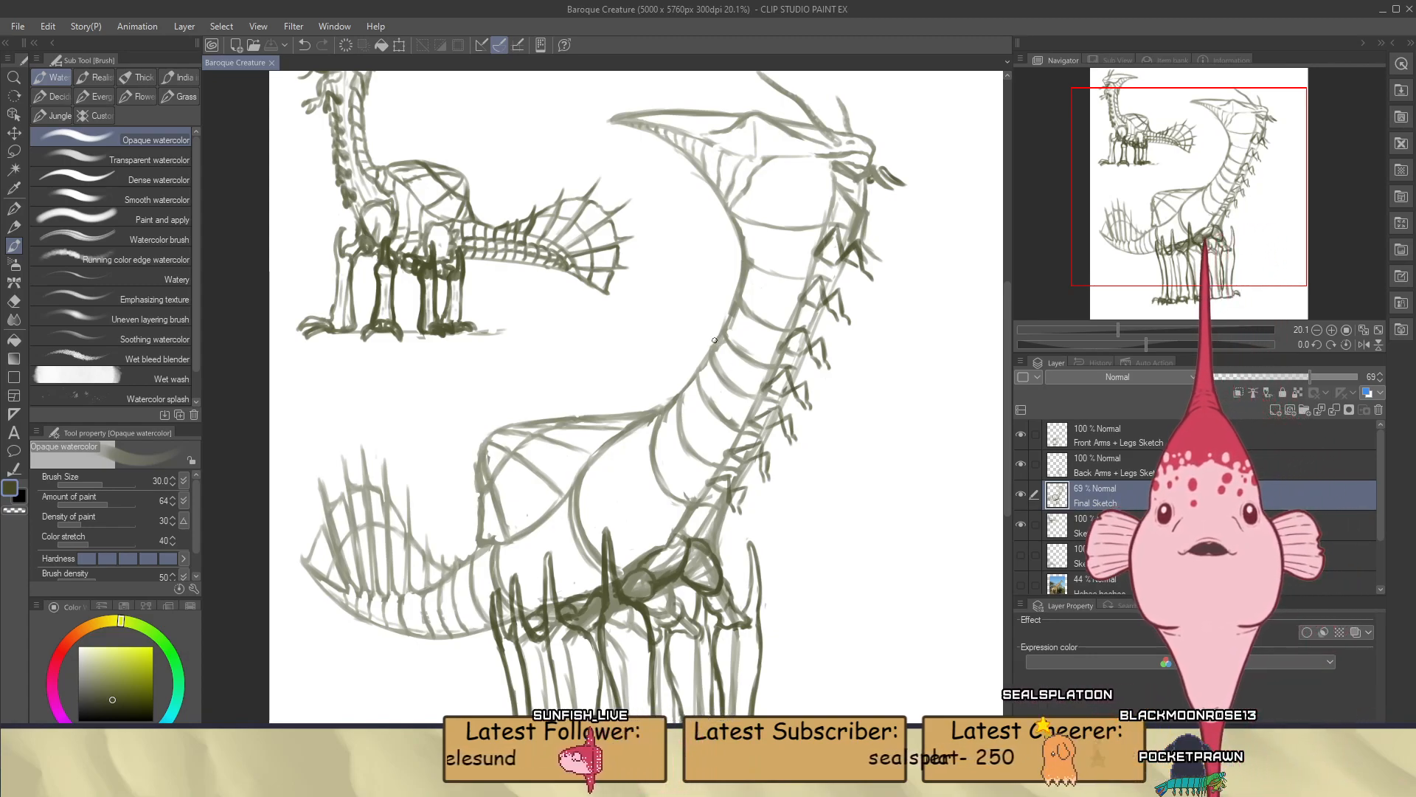
{"action": "scroll", "coordinate": [778, 388], "scroll_direction": "down", "scroll_amount": 2}
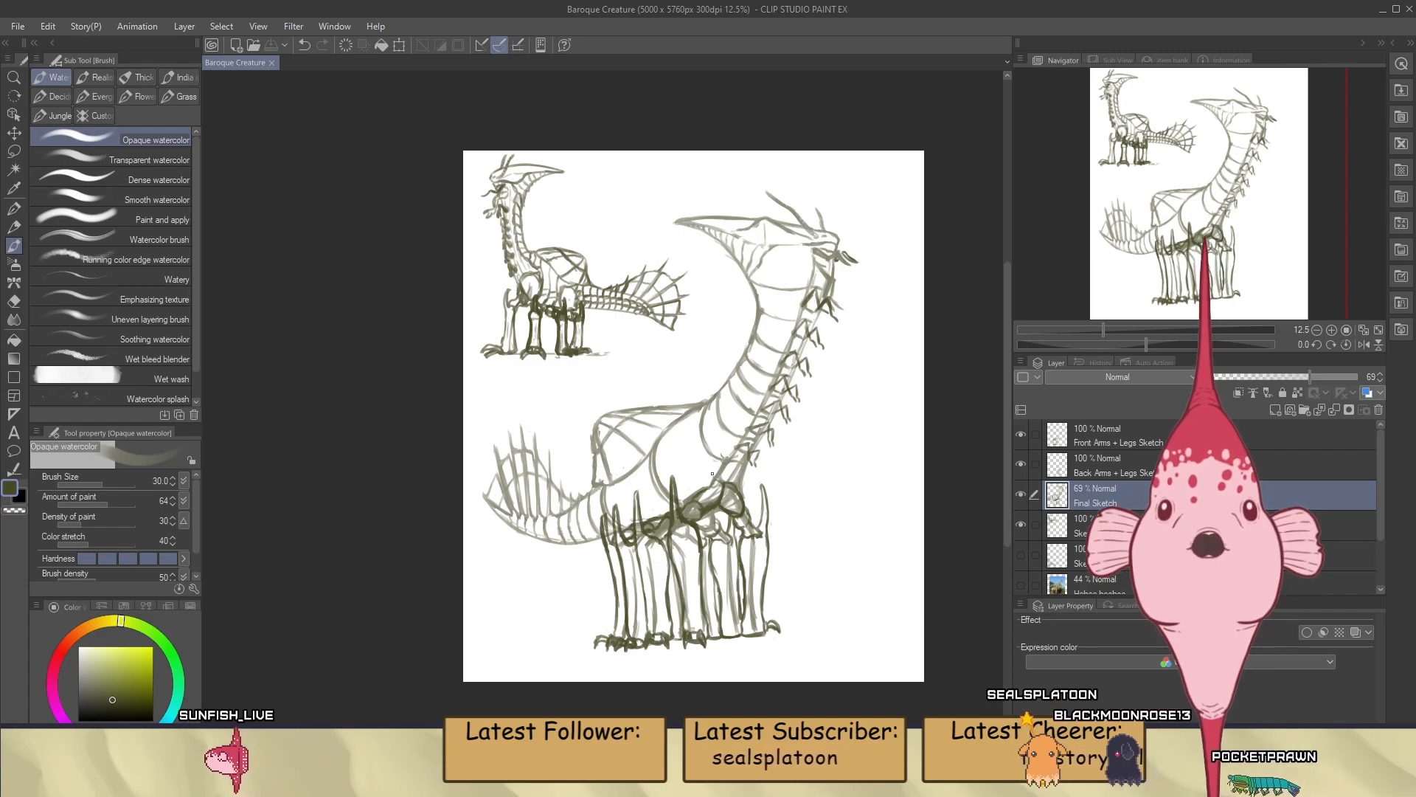
{"action": "scroll", "coordinate": [673, 249], "scroll_direction": "up", "scroll_amount": 2}
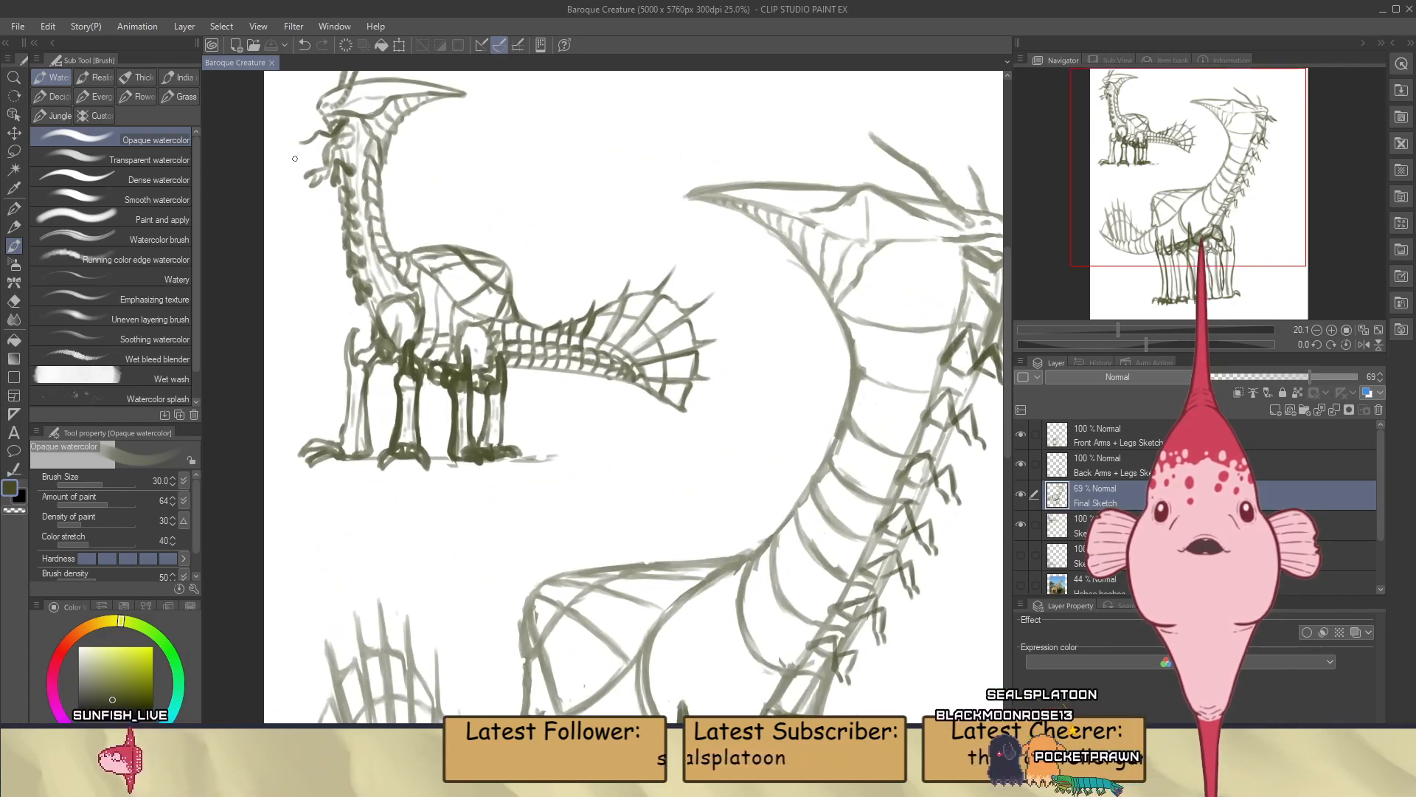
{"action": "scroll", "coordinate": [532, 268], "scroll_direction": "down", "scroll_amount": 3}
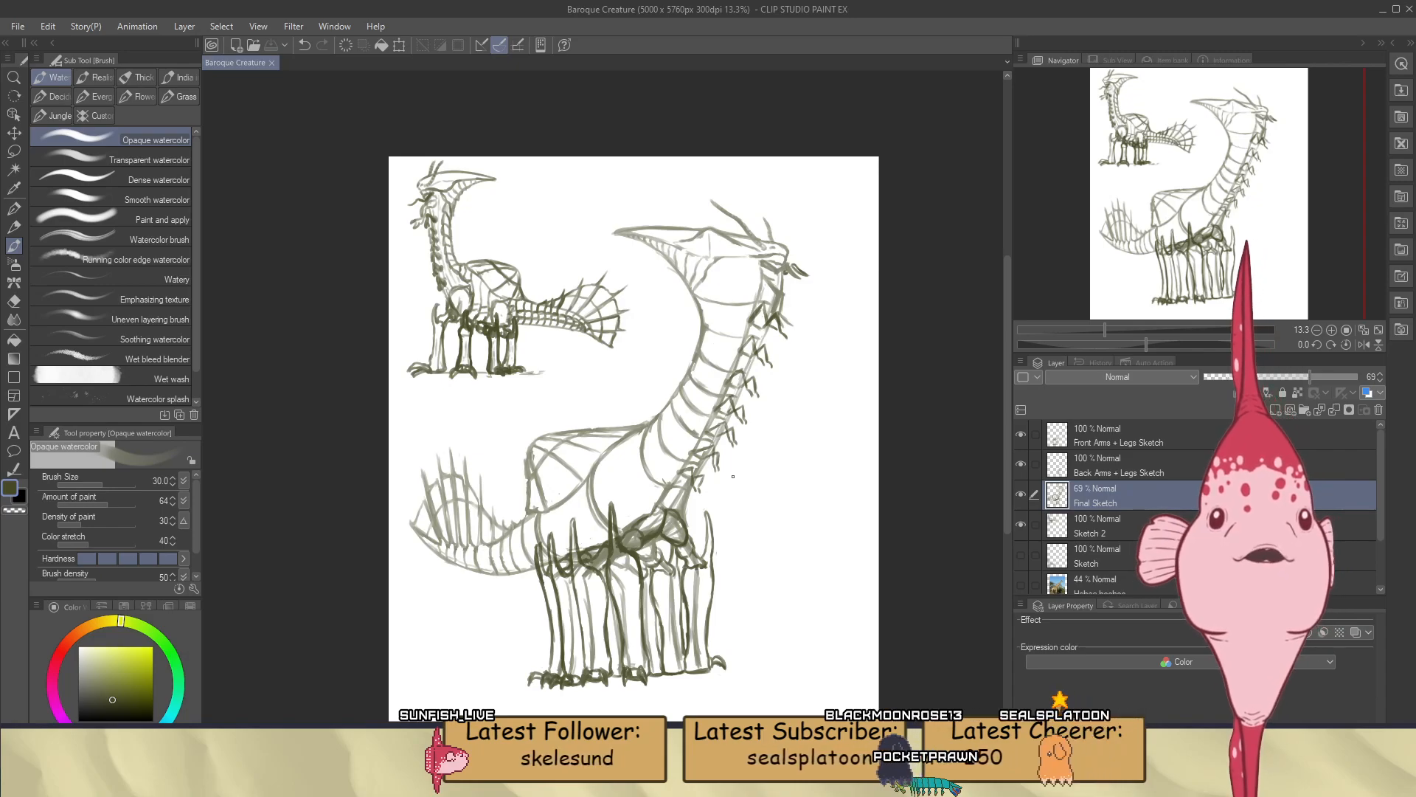
{"action": "scroll", "coordinate": [672, 402], "scroll_direction": "up", "scroll_amount": 2}
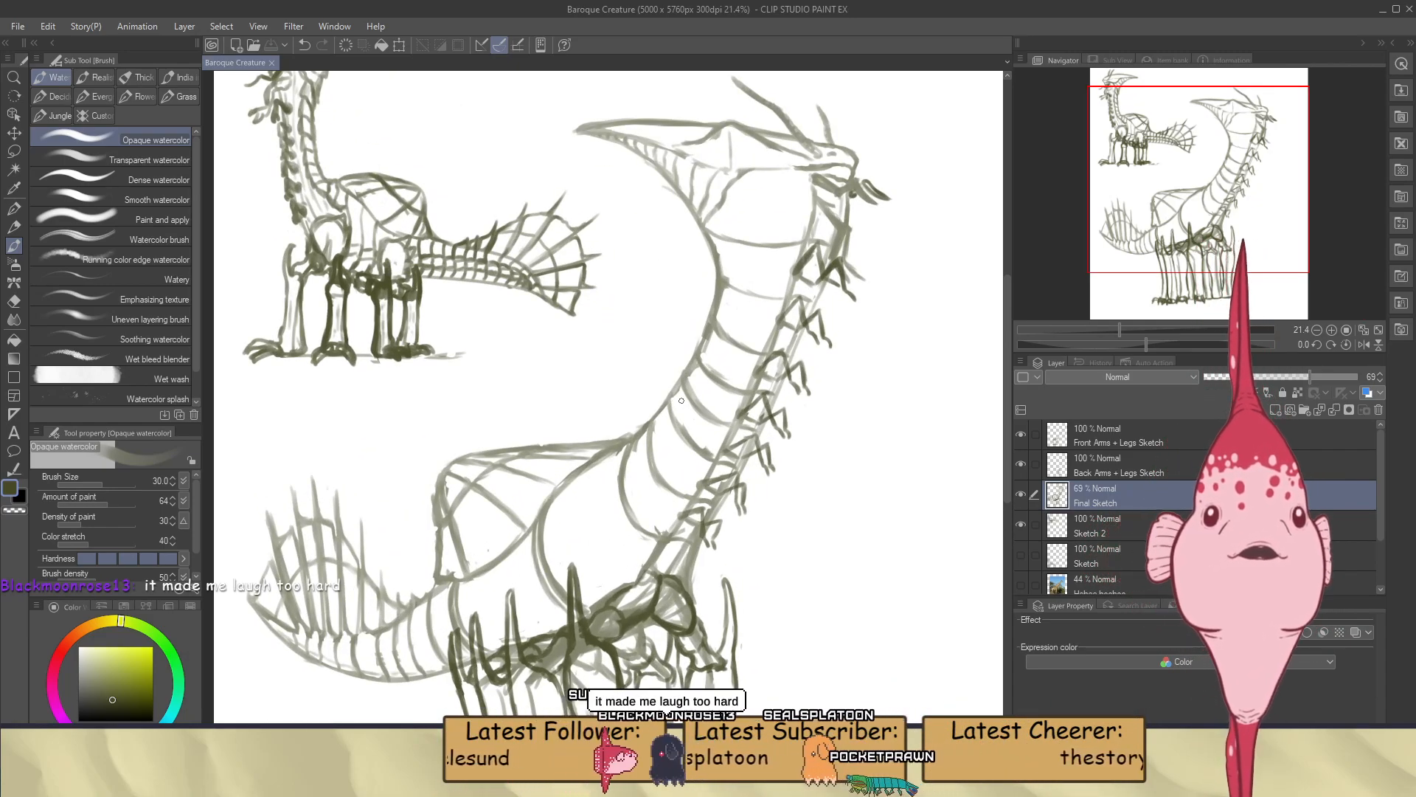
{"action": "scroll", "coordinate": [681, 400], "scroll_direction": "down", "scroll_amount": 2}
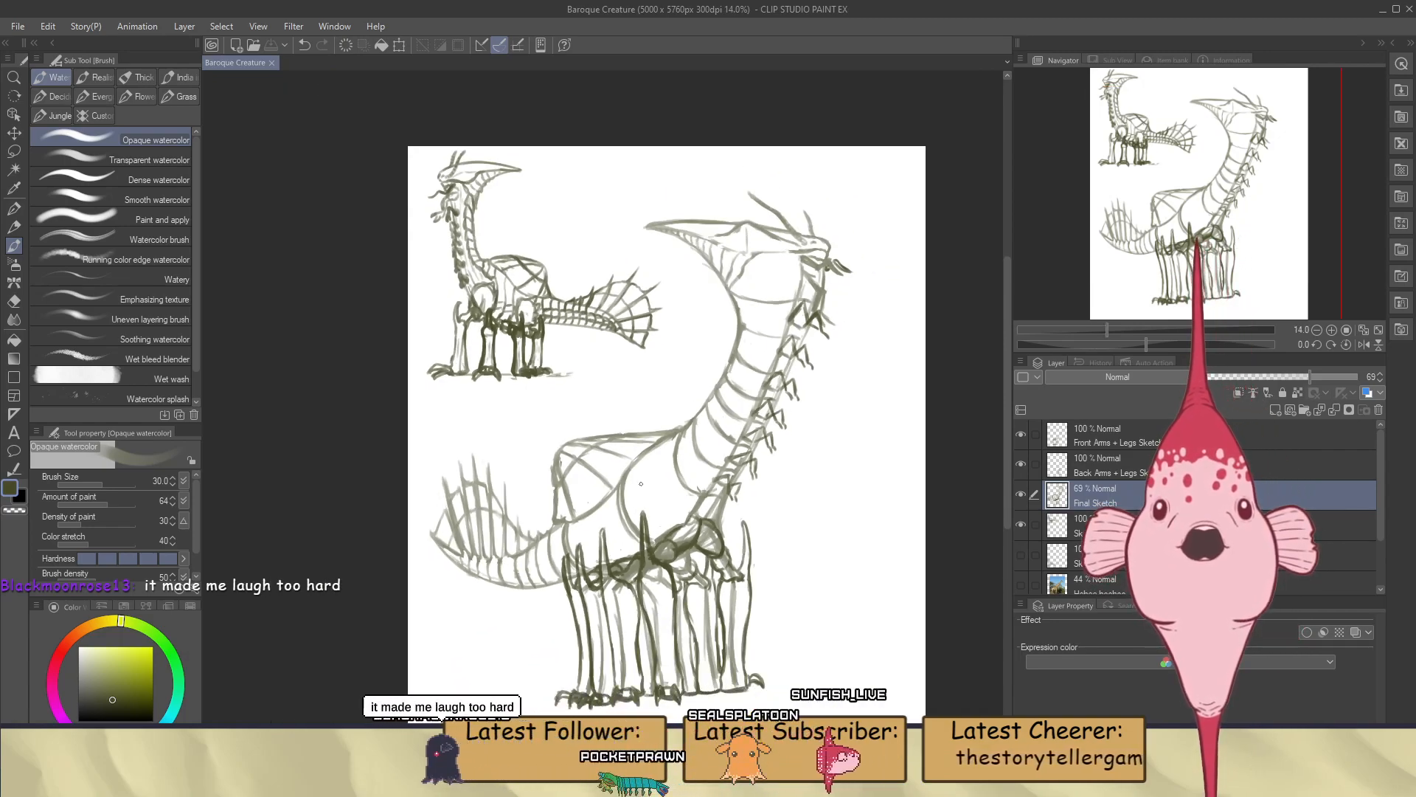
Paint a second curved line alongside the lower neck bands above the shoulder on the Final Sketch layer, erasing stray marks
{"action": "scroll", "coordinate": [640, 483], "scroll_direction": "up", "scroll_amount": 3}
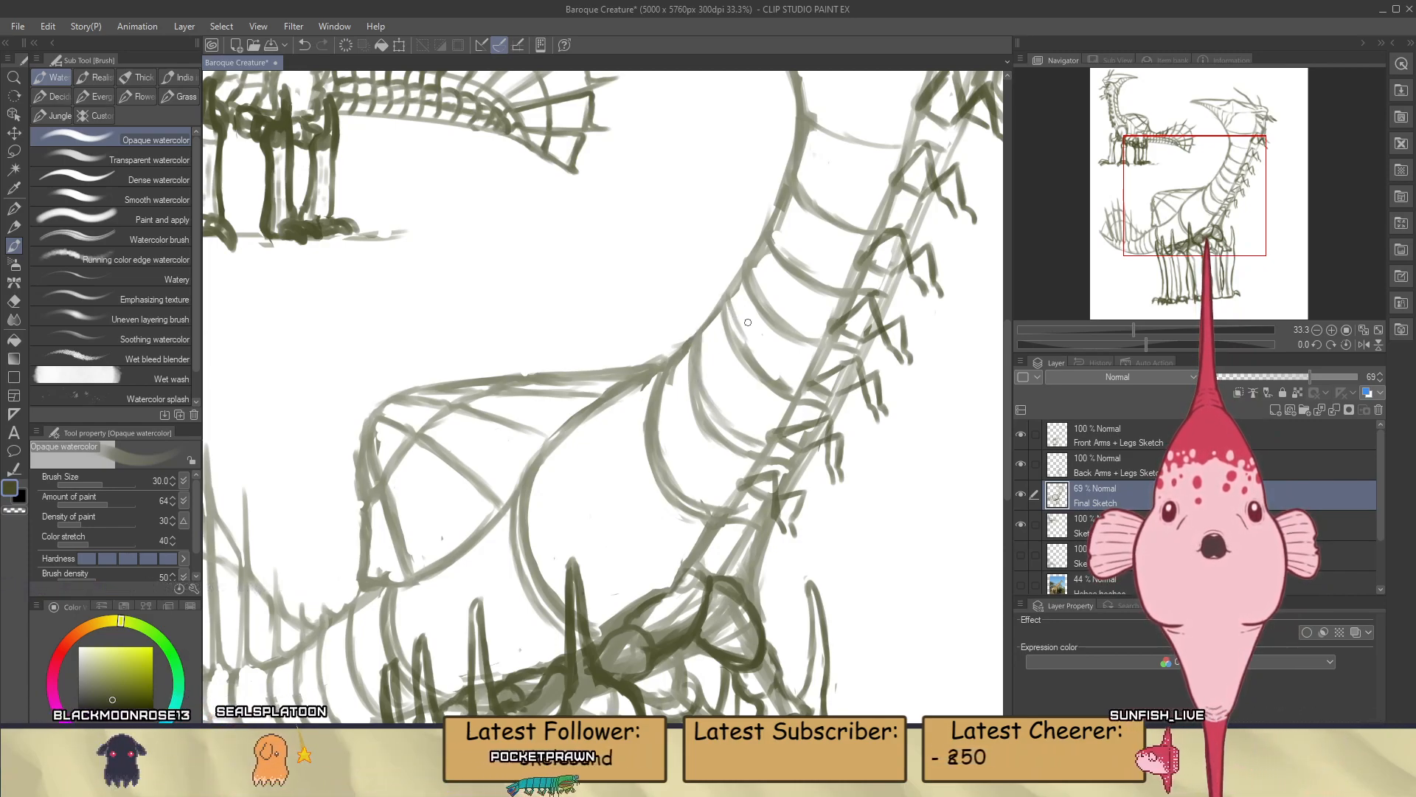
{"action": "left_click_drag", "start_coordinate": [729, 295], "coordinate": [734, 323]}
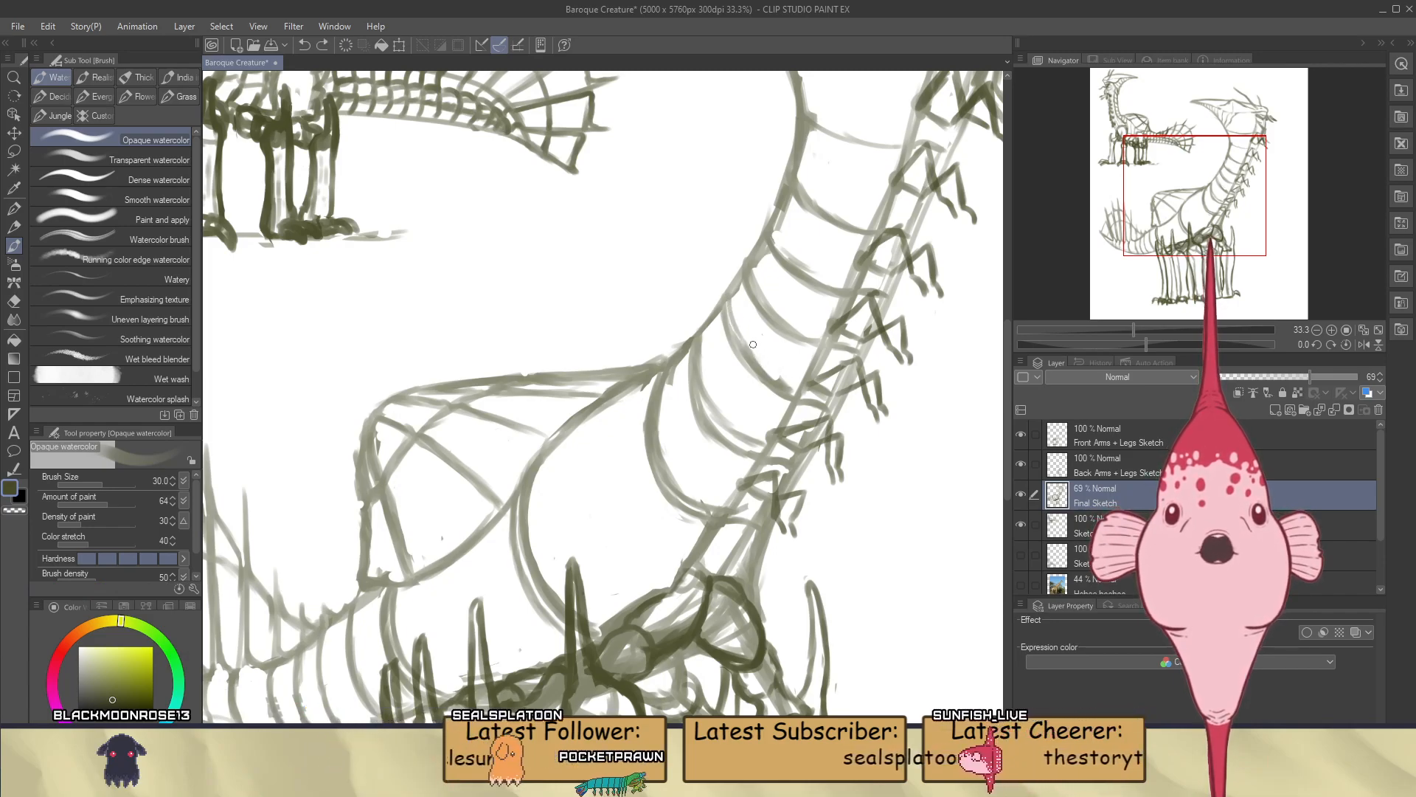
{"action": "key", "text": "e"}
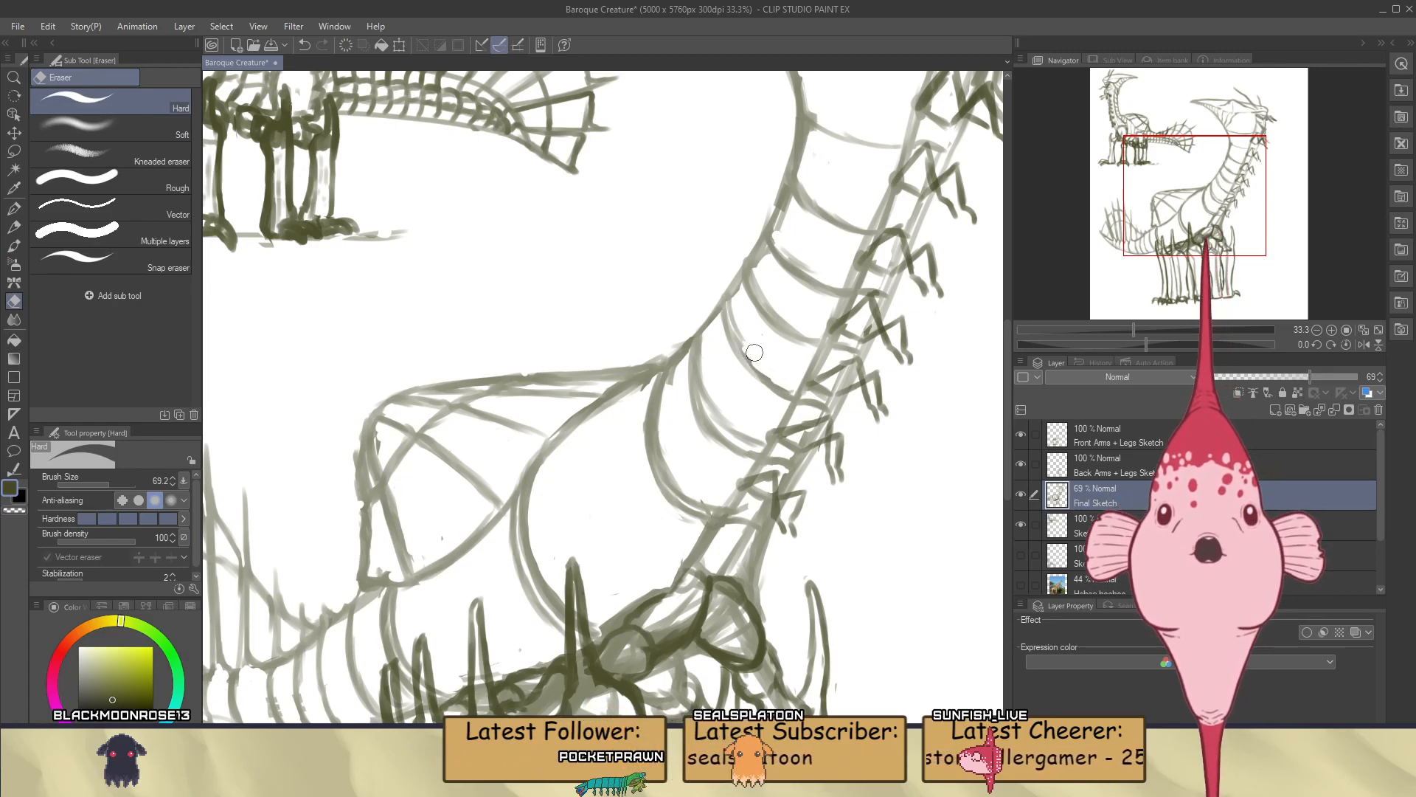
{"action": "key", "text": "b"}
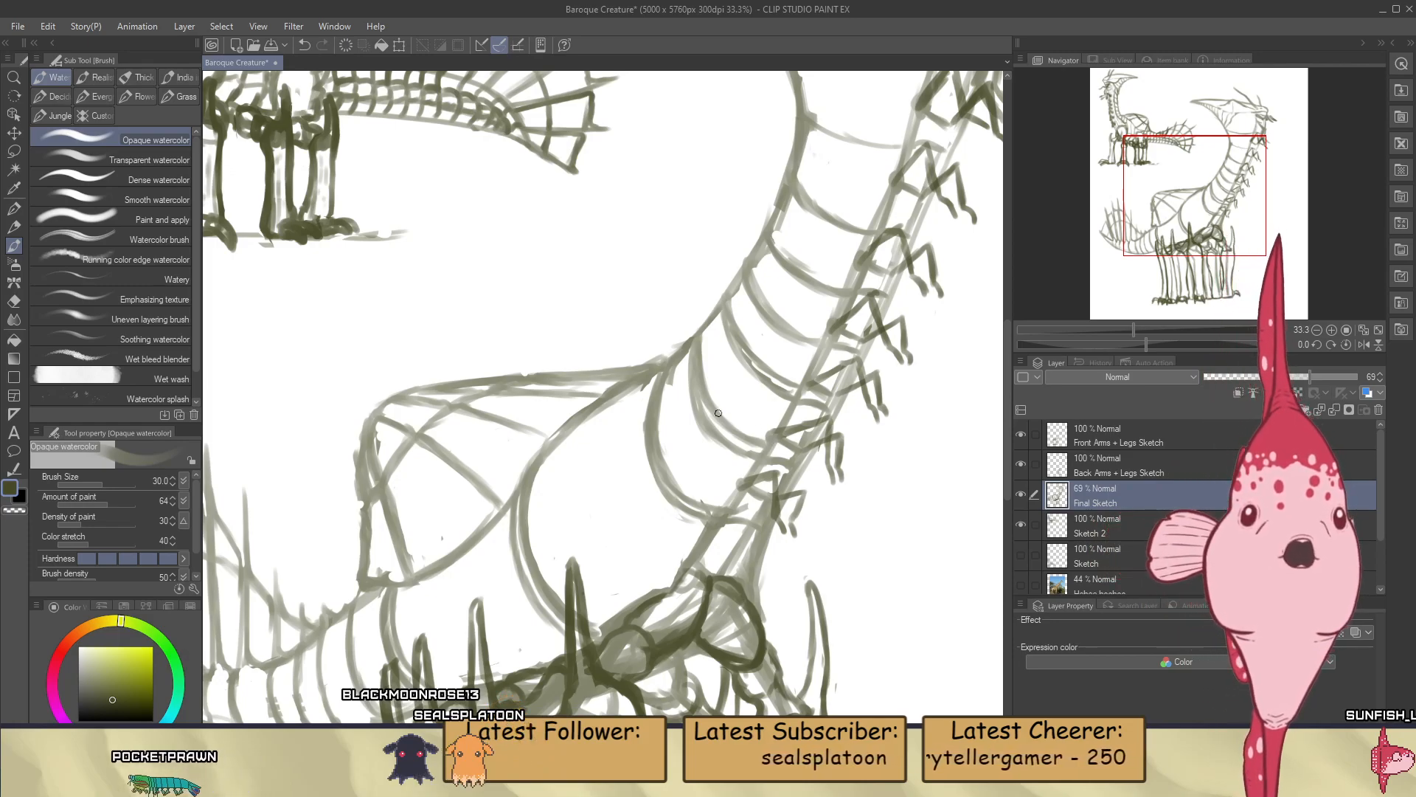
{"action": "scroll", "coordinate": [718, 413], "scroll_direction": "down", "scroll_amount": 3}
Paint parallel second curves alongside the mid-neck bands, working at a rotated canvas angle, and restore the upright view
{"action": "scroll", "coordinate": [809, 281], "scroll_direction": "up", "scroll_amount": 3}
{"action": "scroll", "coordinate": [809, 281], "scroll_direction": "up", "scroll_amount": 2}
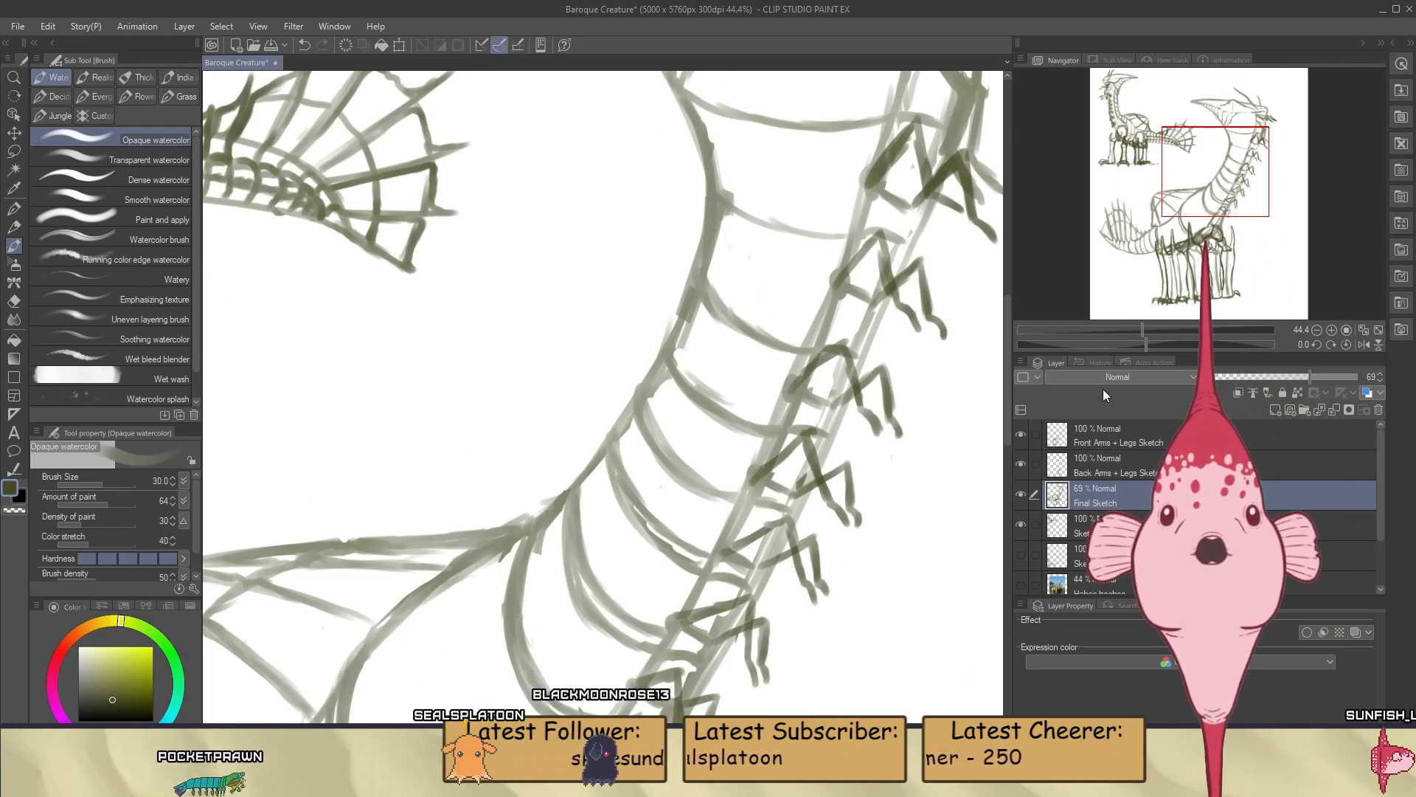
{"action": "left_click_drag", "start_coordinate": [1147, 344], "coordinate": [1179, 342]}
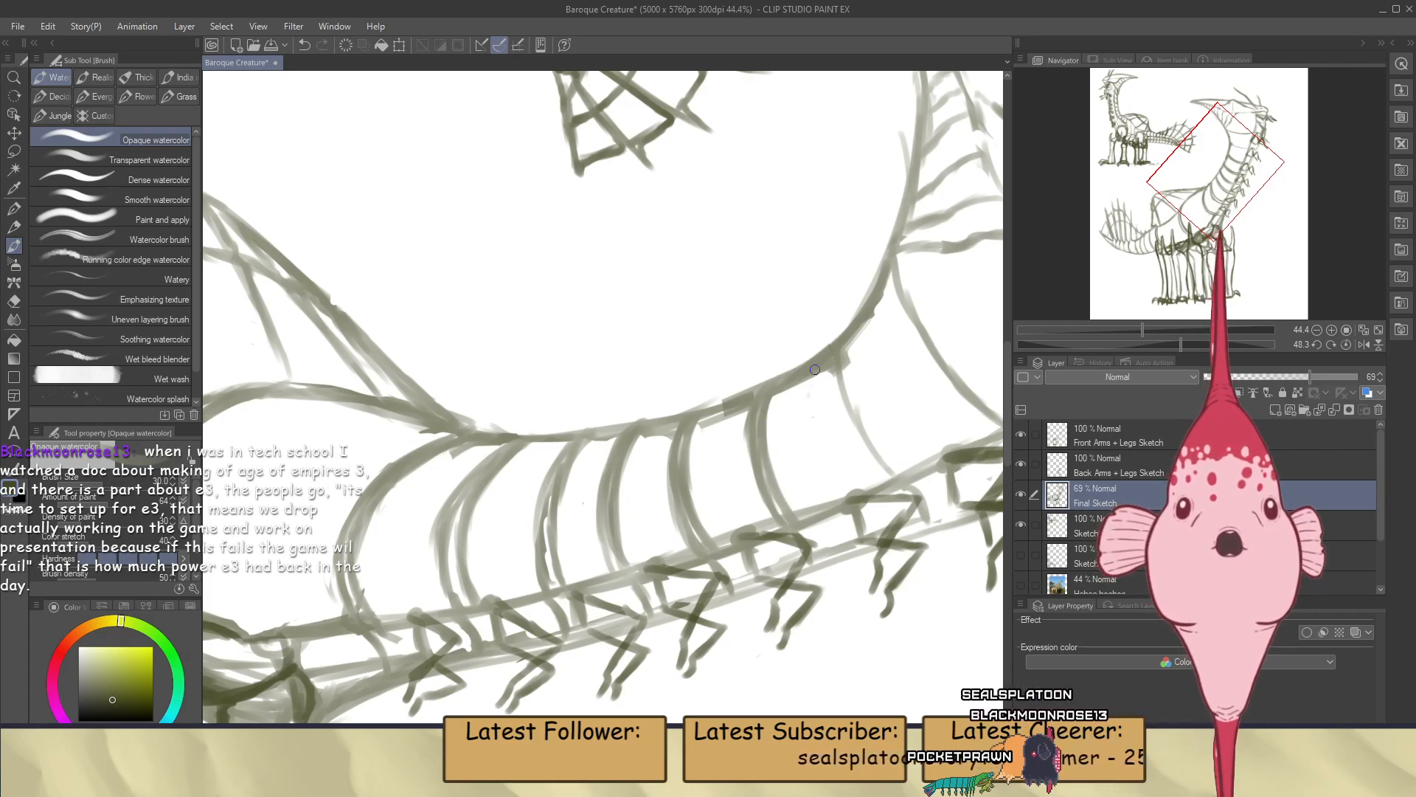
{"action": "left_click", "coordinate": [1332, 345]}
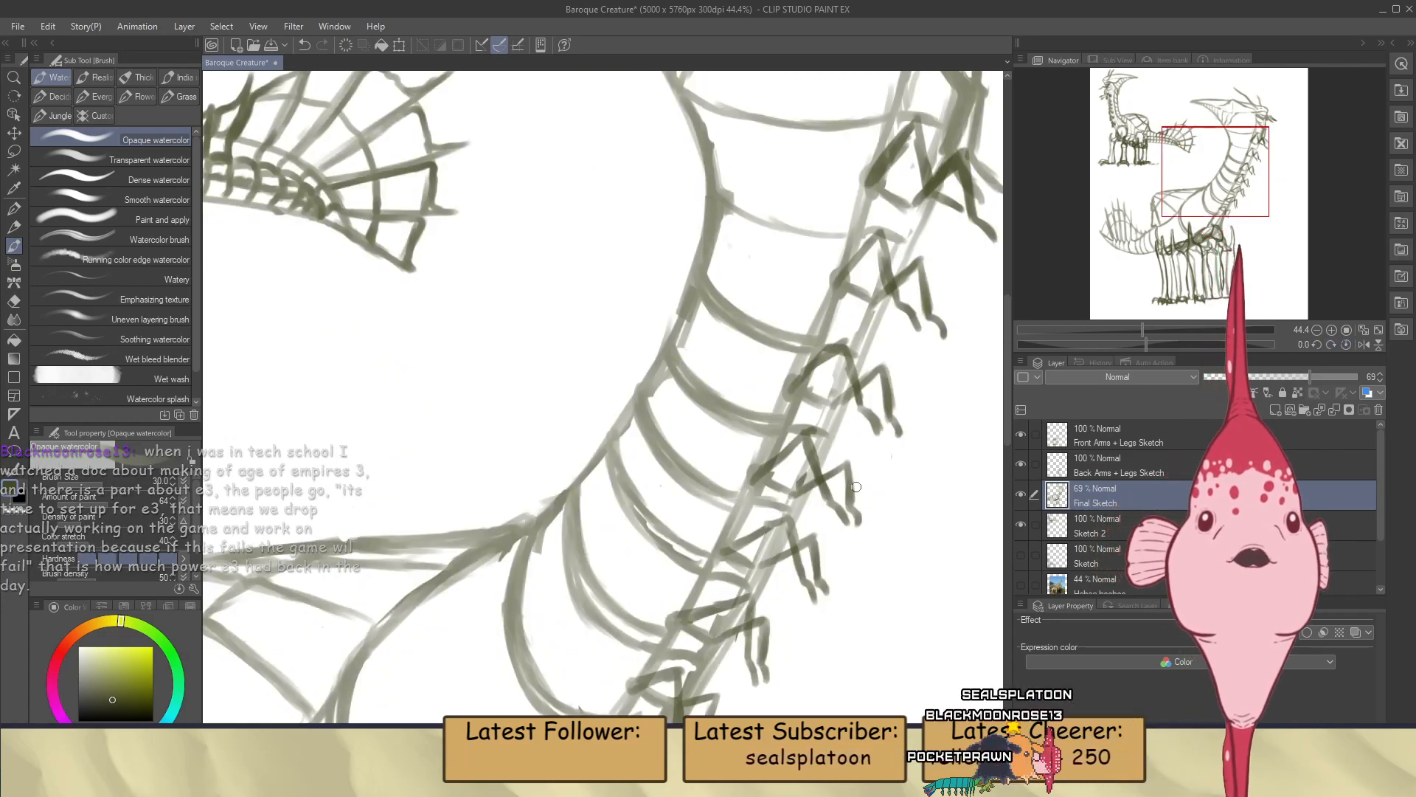
{"action": "scroll", "coordinate": [835, 457], "scroll_direction": "down", "scroll_amount": 1}
{"action": "scroll", "coordinate": [835, 458], "scroll_direction": "down", "scroll_amount": 5}
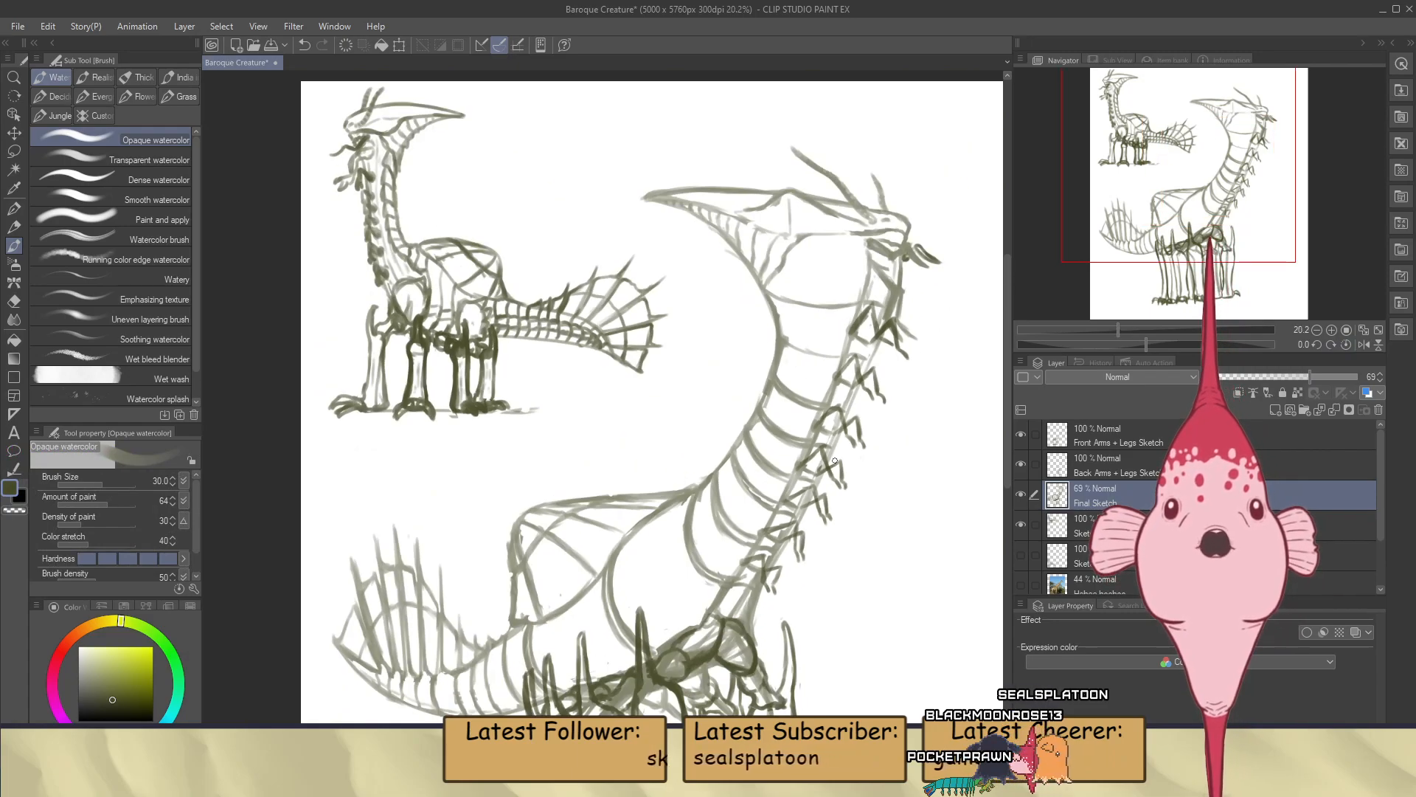
Add second curved lines to the upper neck bands just below the head and return the canvas to its upright angle
{"action": "scroll", "coordinate": [707, 557], "scroll_direction": "up", "scroll_amount": 5}
{"action": "scroll", "coordinate": [708, 557], "scroll_direction": "up", "scroll_amount": 1}
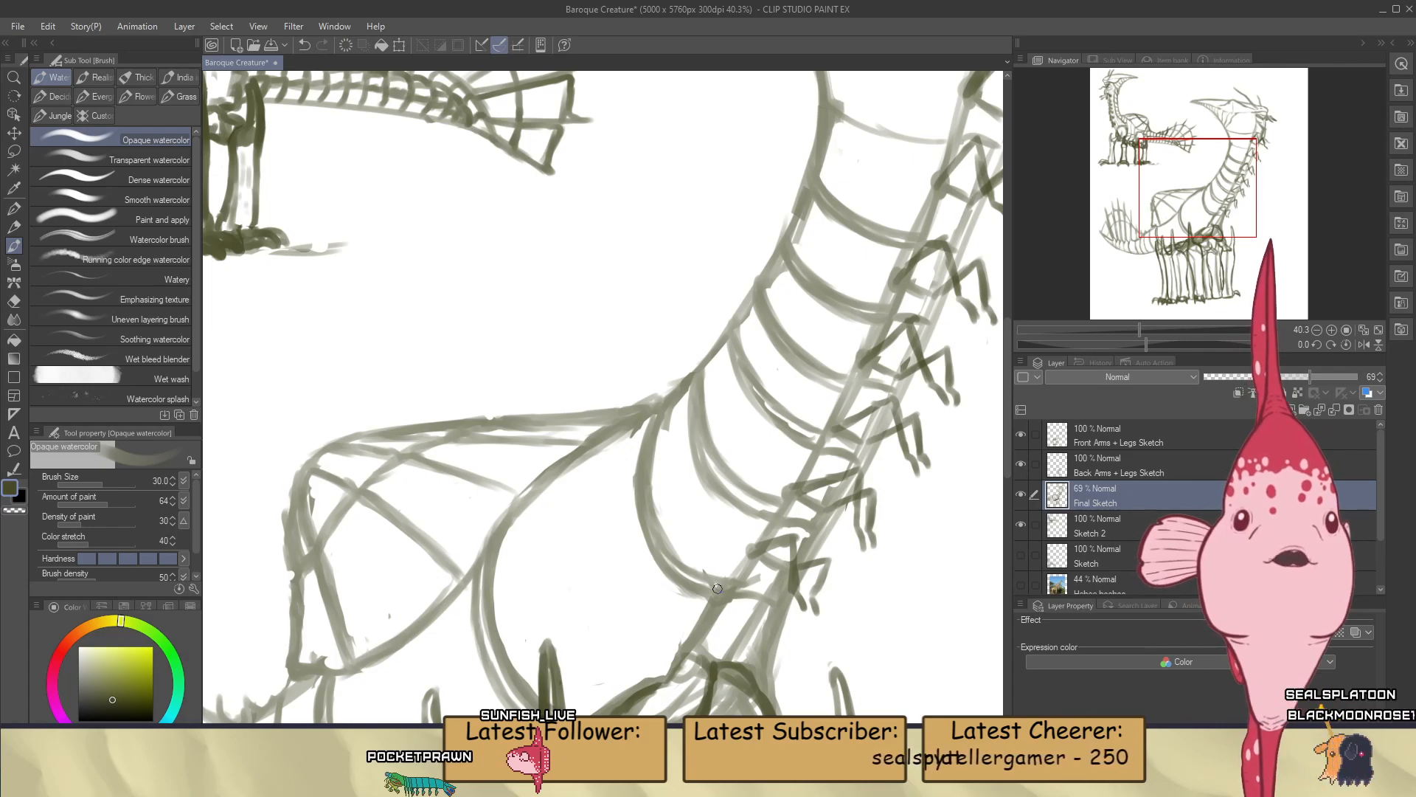
{"action": "scroll", "coordinate": [694, 660], "scroll_direction": "down", "scroll_amount": 6}
{"action": "scroll", "coordinate": [847, 308], "scroll_direction": "up", "scroll_amount": 9}
{"action": "scroll", "coordinate": [847, 307], "scroll_direction": "up", "scroll_amount": 2}
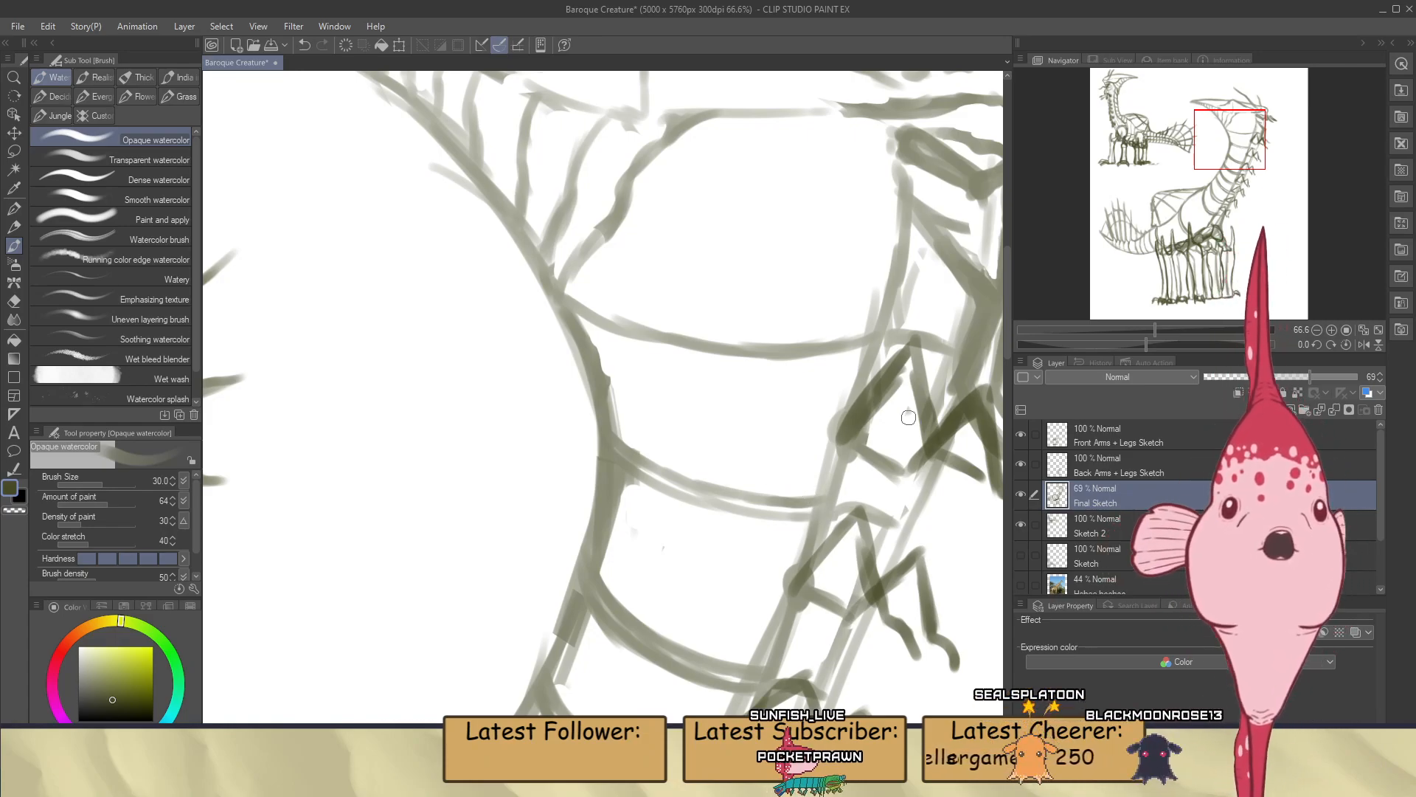
{"action": "left_click_drag", "start_coordinate": [1146, 344], "coordinate": [1211, 344]}
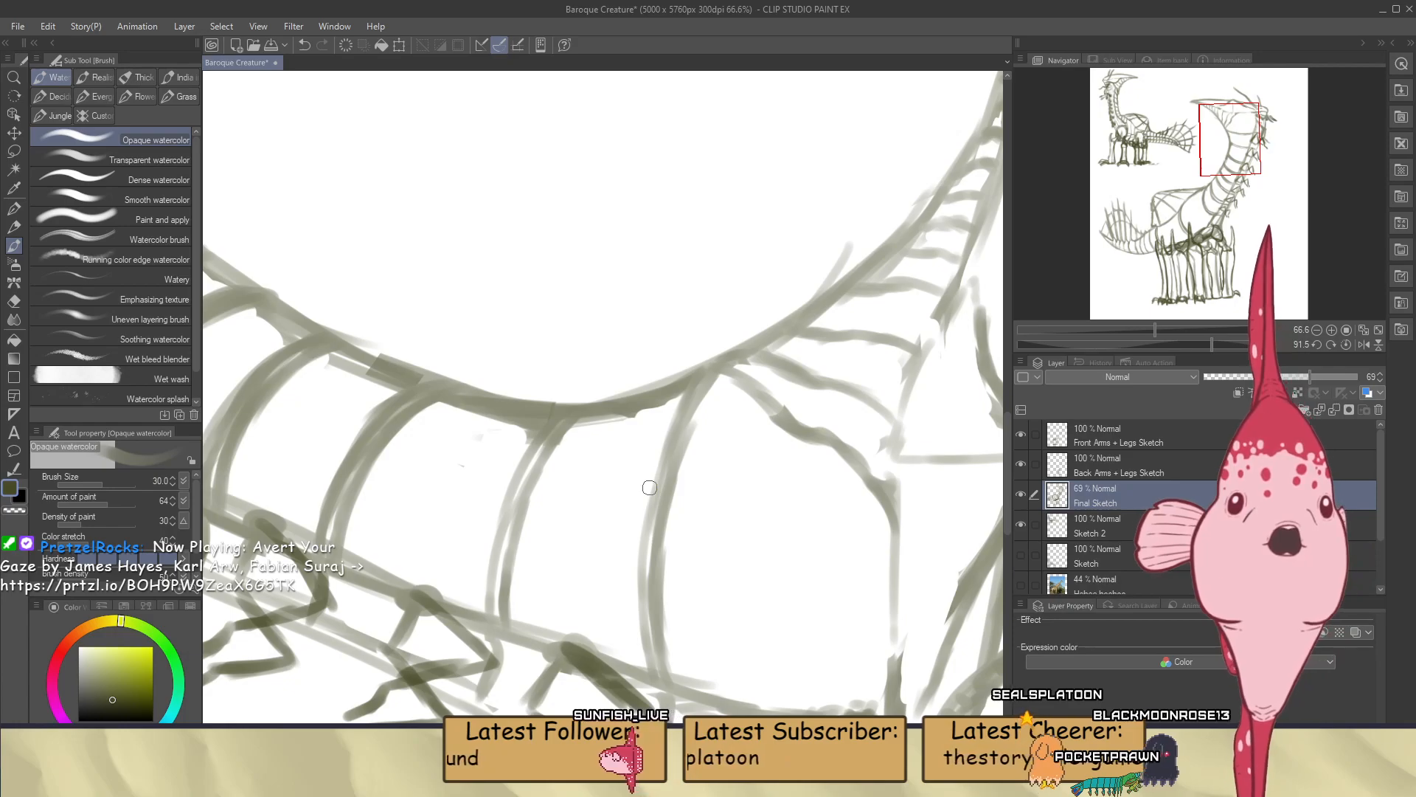
{"action": "scroll", "coordinate": [649, 487], "scroll_direction": "down", "scroll_amount": 3}
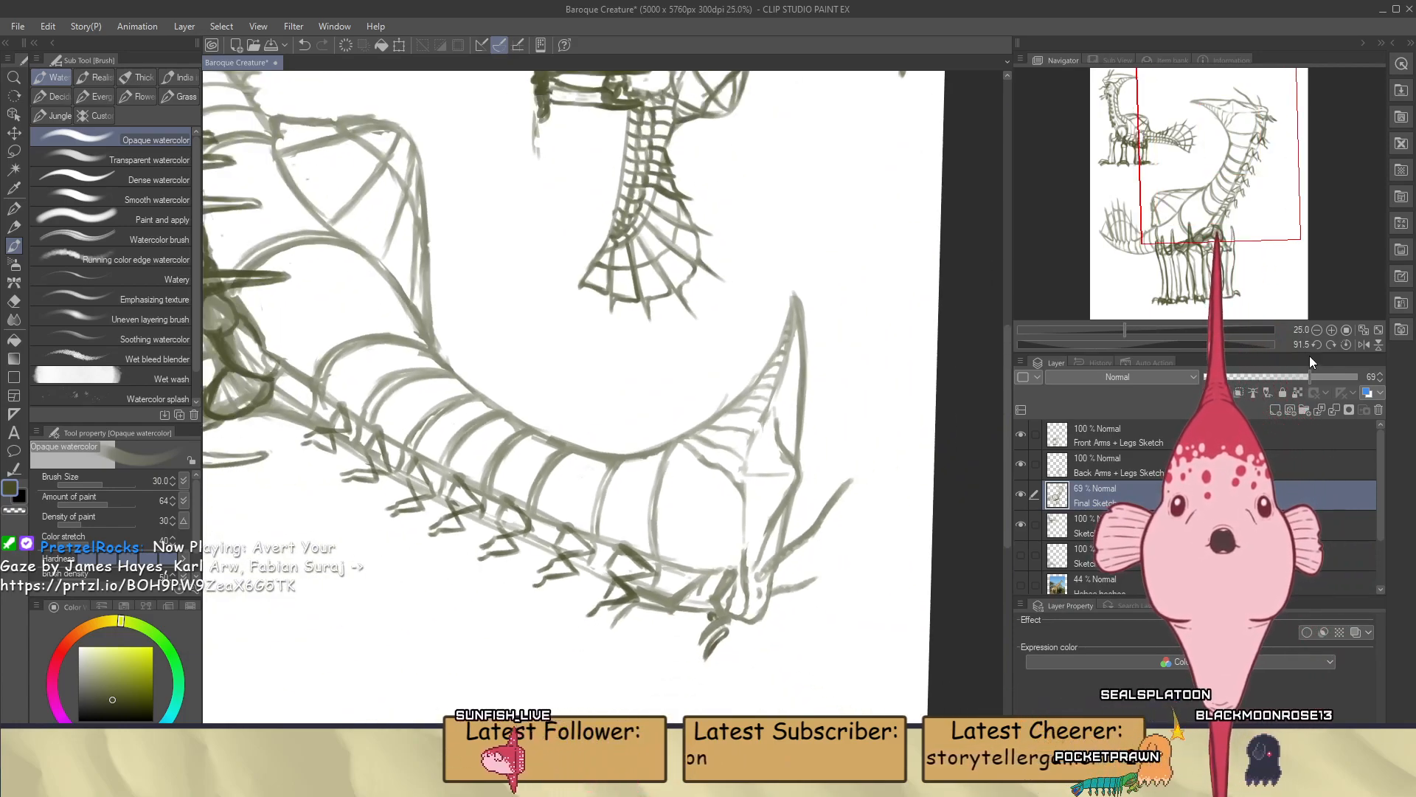
{"action": "left_click", "coordinate": [1344, 344]}
{"action": "scroll", "coordinate": [831, 394], "scroll_direction": "down", "scroll_amount": 1}
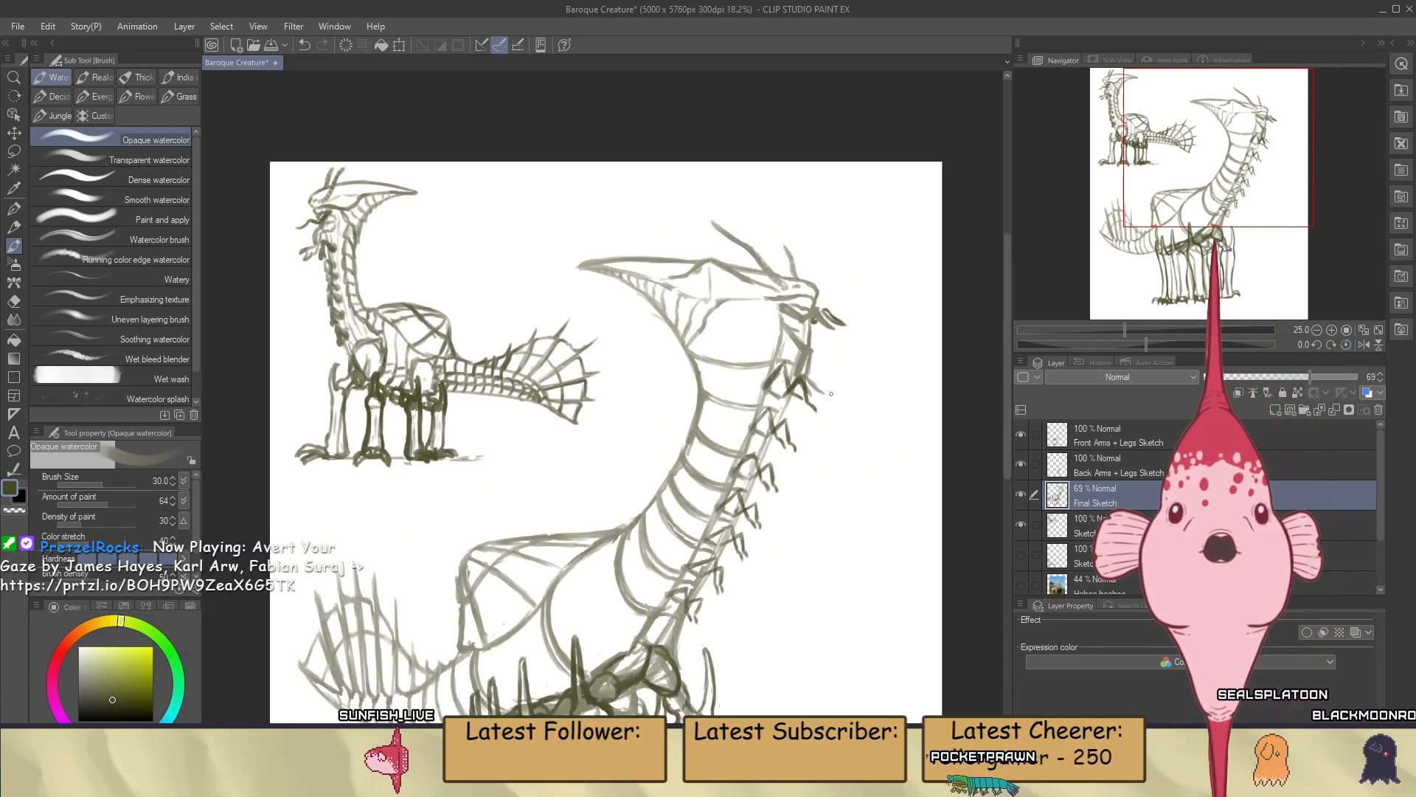
Paint second curved lines alongside the tail bands between the hip and the fan of tail spines
{"action": "scroll", "coordinate": [831, 394], "scroll_direction": "down", "scroll_amount": 1}
{"action": "scroll", "coordinate": [548, 623], "scroll_direction": "up", "scroll_amount": 1}
{"action": "scroll", "coordinate": [547, 630], "scroll_direction": "up", "scroll_amount": 1}
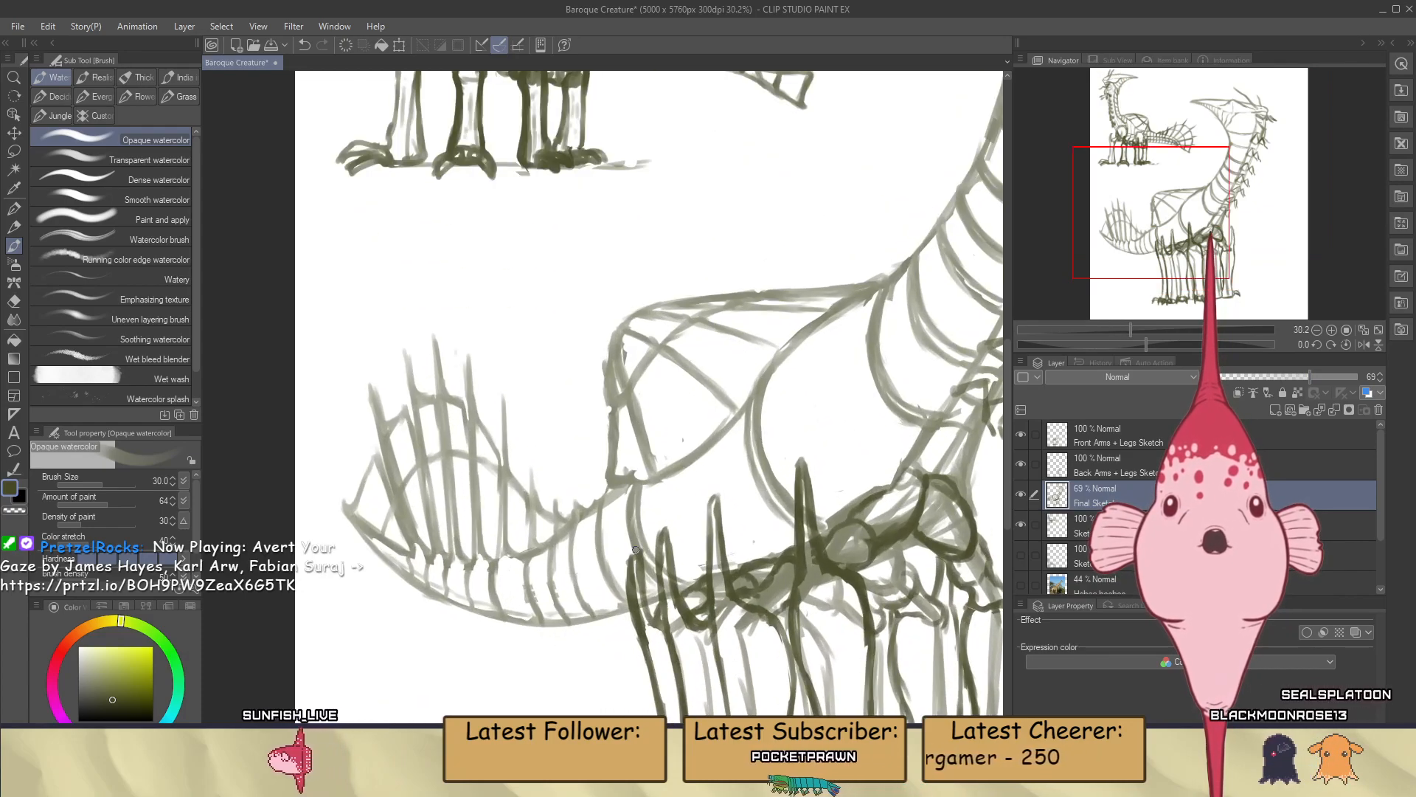
{"action": "scroll", "coordinate": [645, 540], "scroll_direction": "up", "scroll_amount": 1}
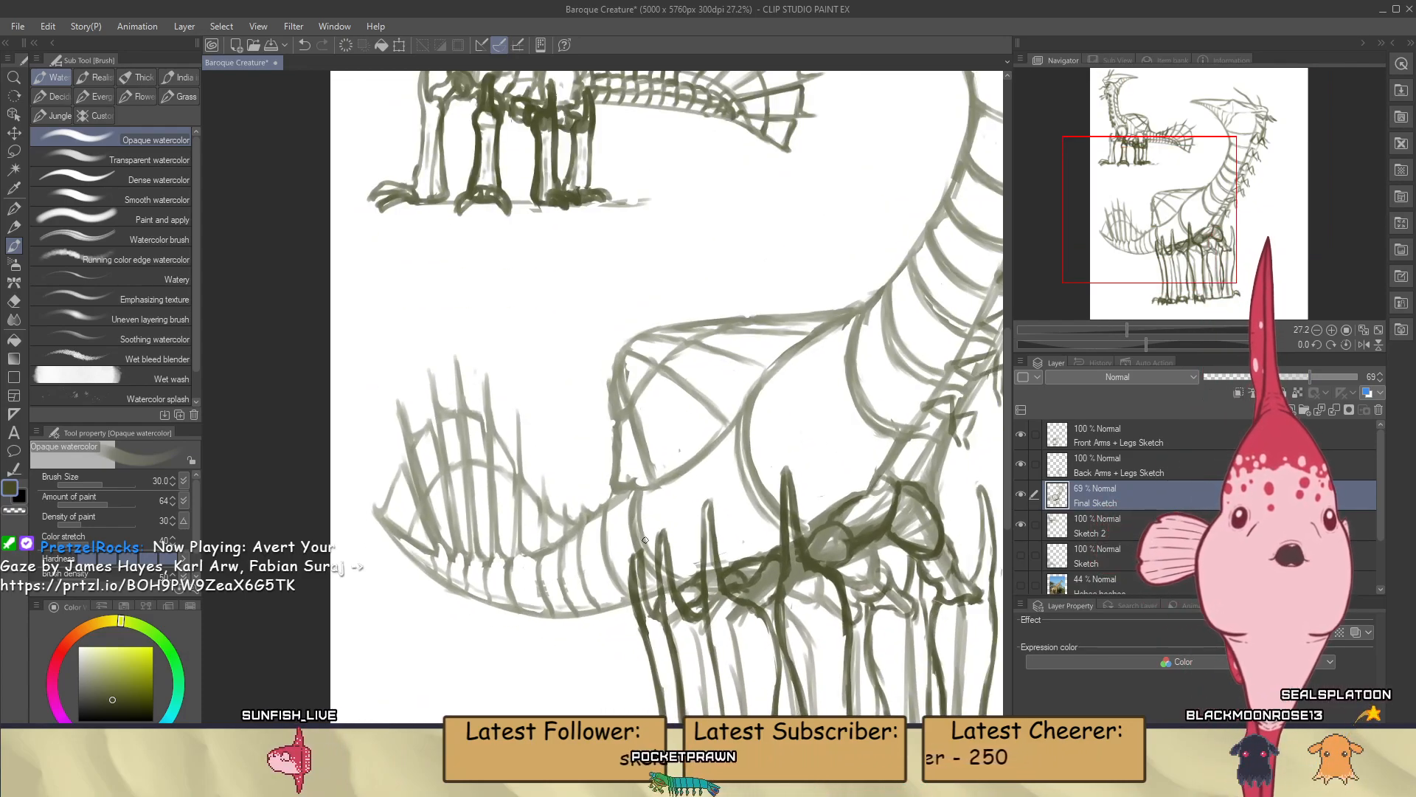
{"action": "scroll", "coordinate": [646, 537], "scroll_direction": "down", "scroll_amount": 1}
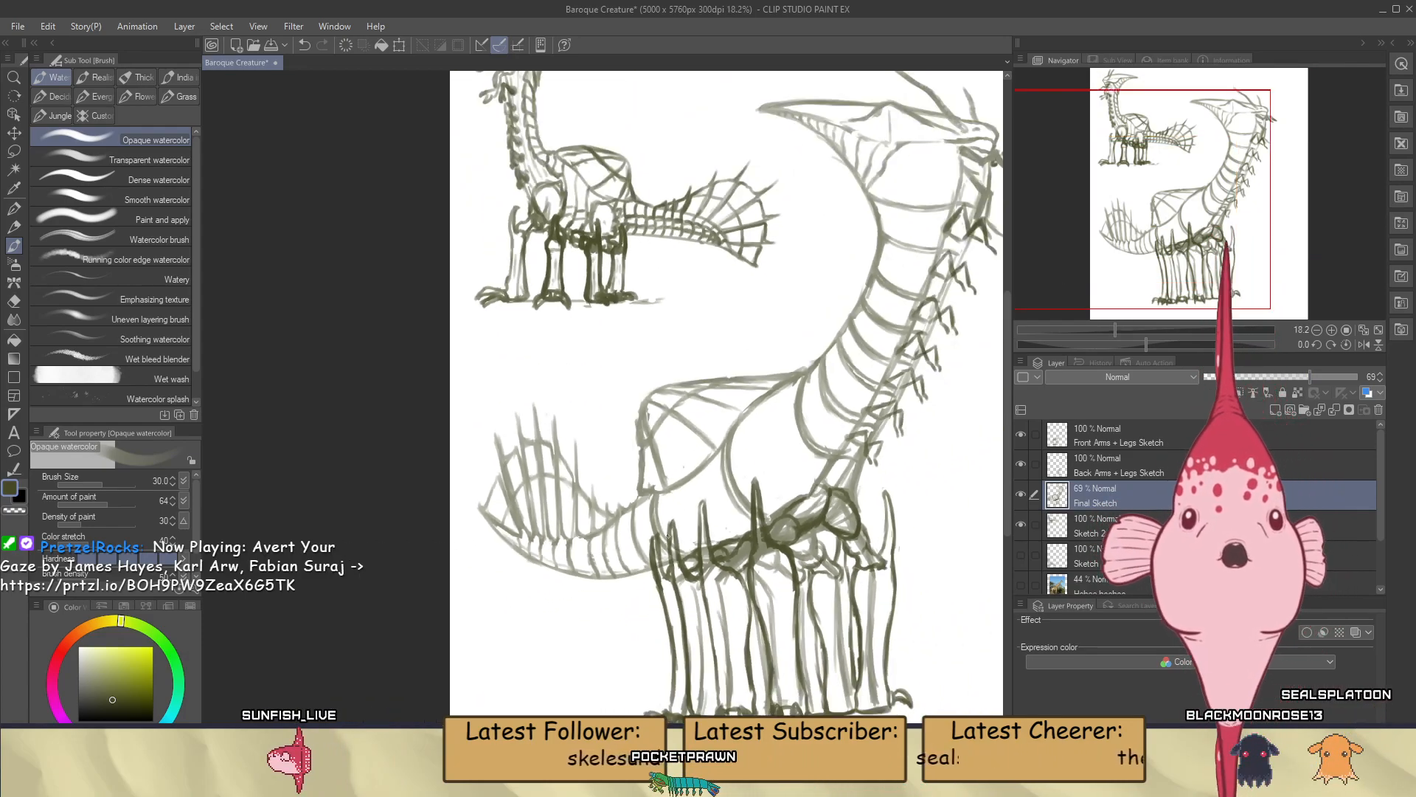
{"action": "scroll", "coordinate": [577, 487], "scroll_direction": "up", "scroll_amount": 2}
{"action": "scroll", "coordinate": [617, 432], "scroll_direction": "up", "scroll_amount": 1}
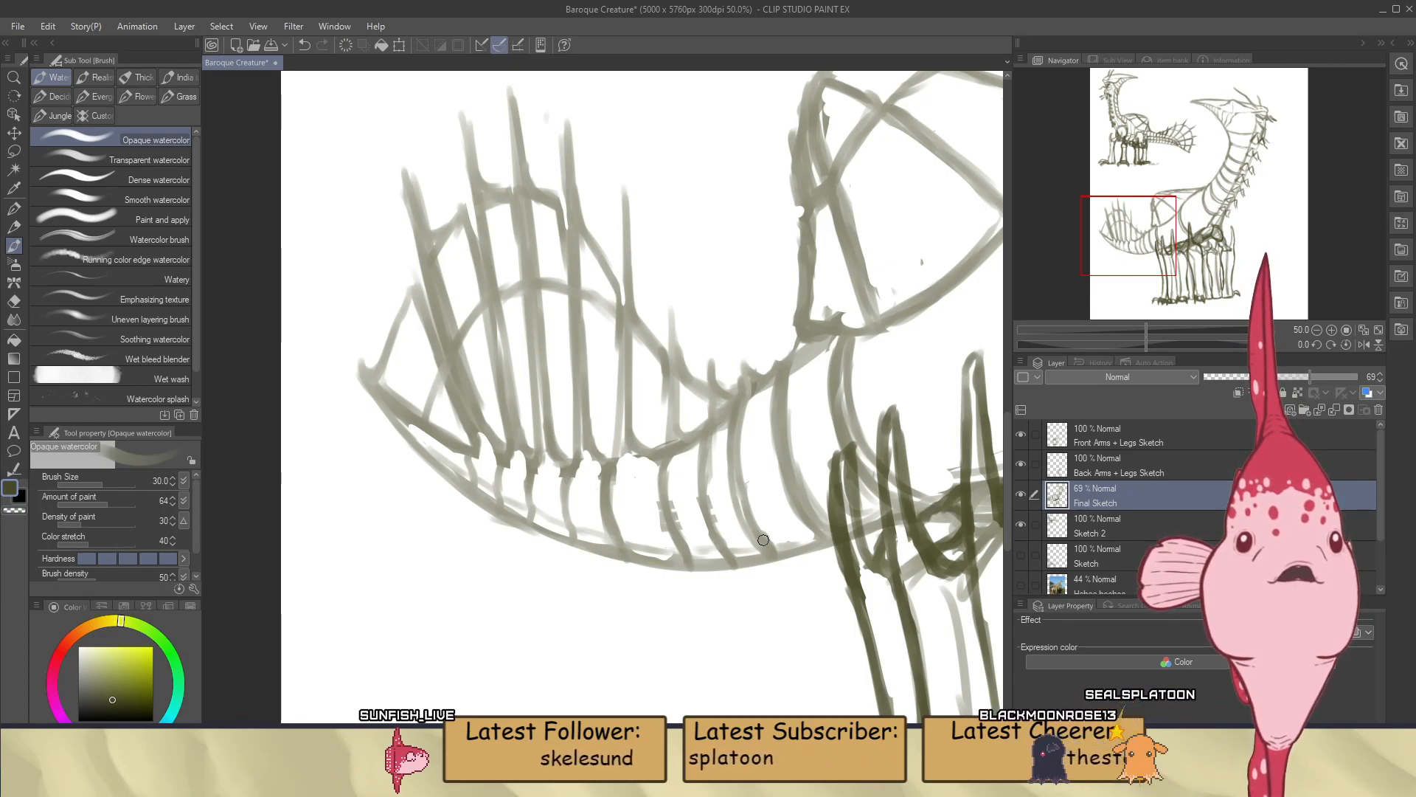
{"action": "scroll", "coordinate": [764, 540], "scroll_direction": "down", "scroll_amount": 5}
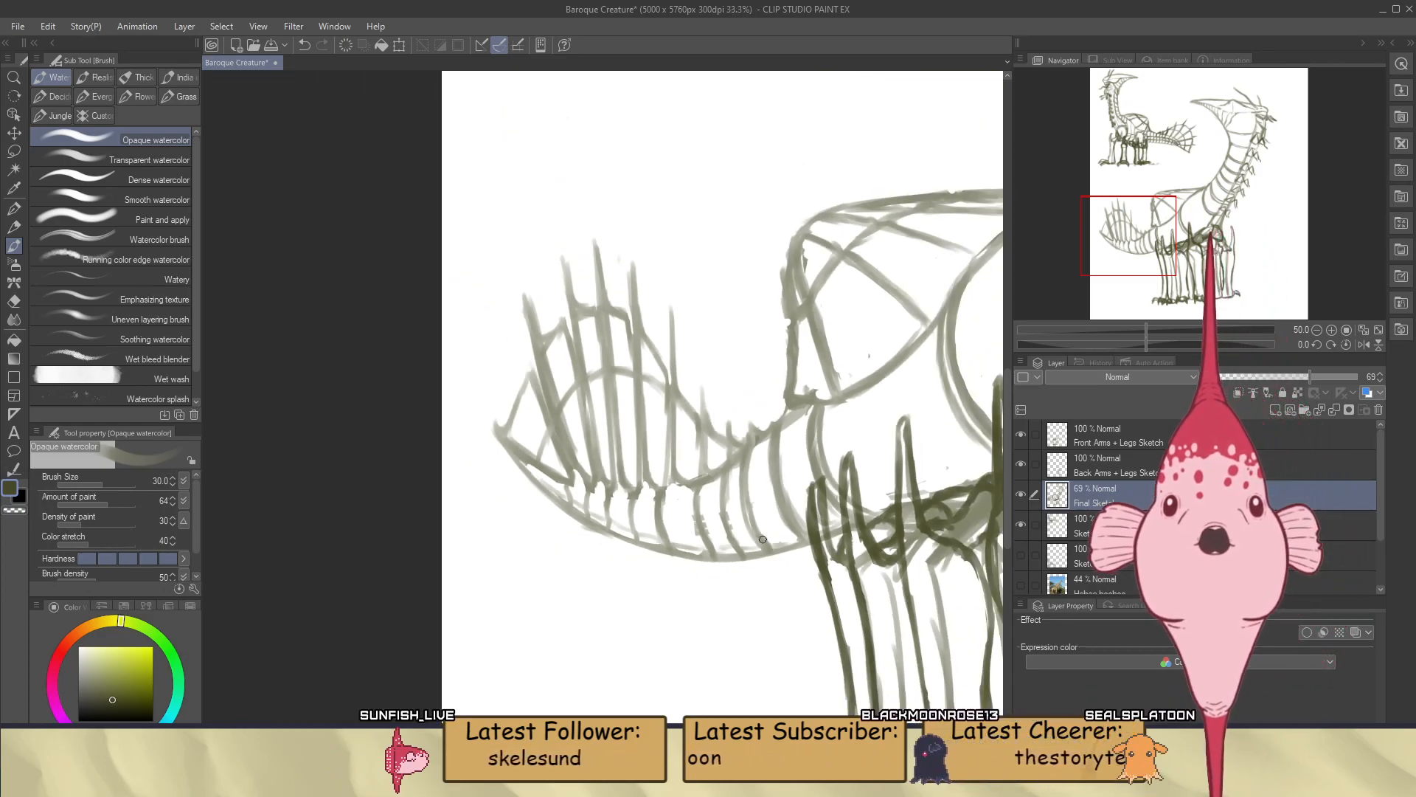
{"action": "scroll", "coordinate": [717, 516], "scroll_direction": "up", "scroll_amount": 9}
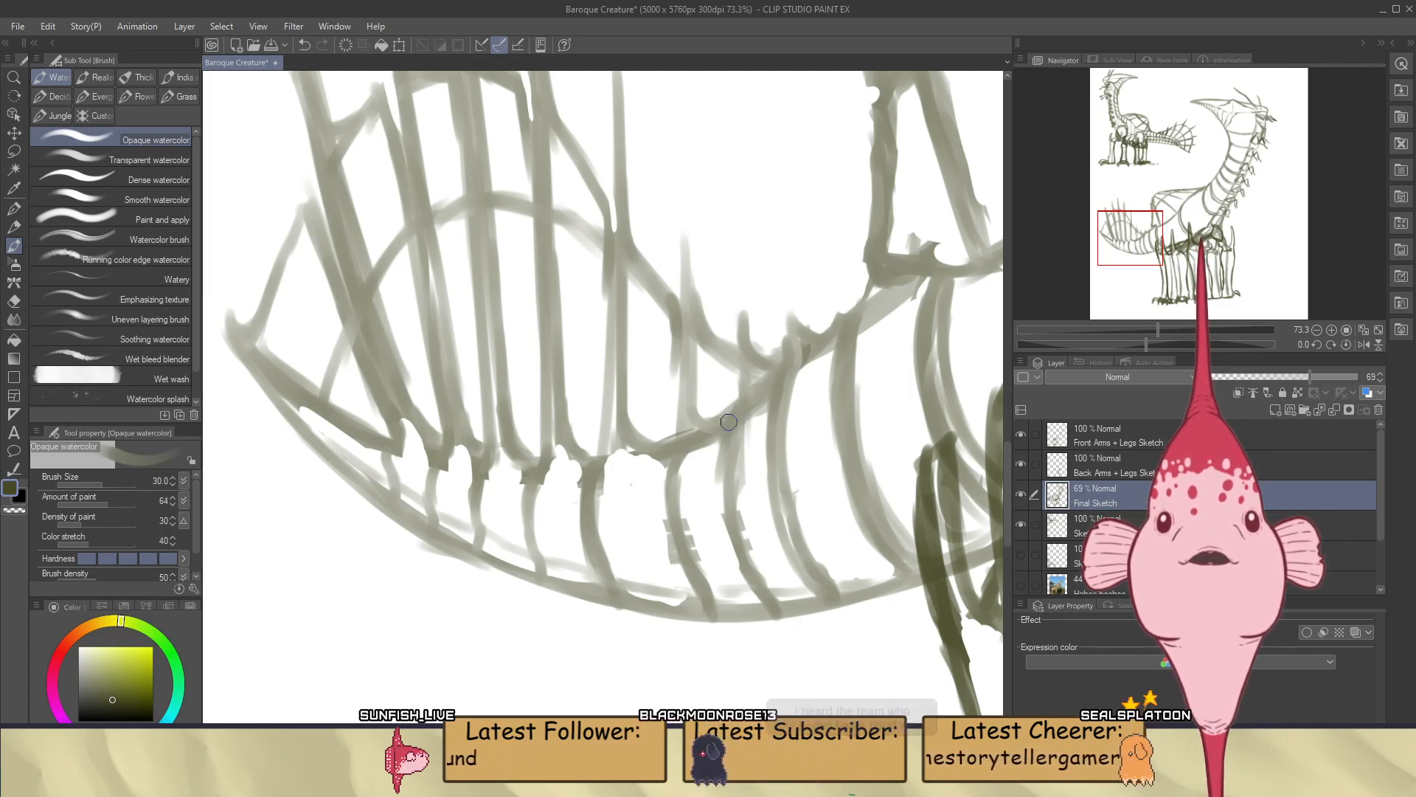
{"action": "left_click_drag", "start_coordinate": [730, 423], "coordinate": [728, 493]}
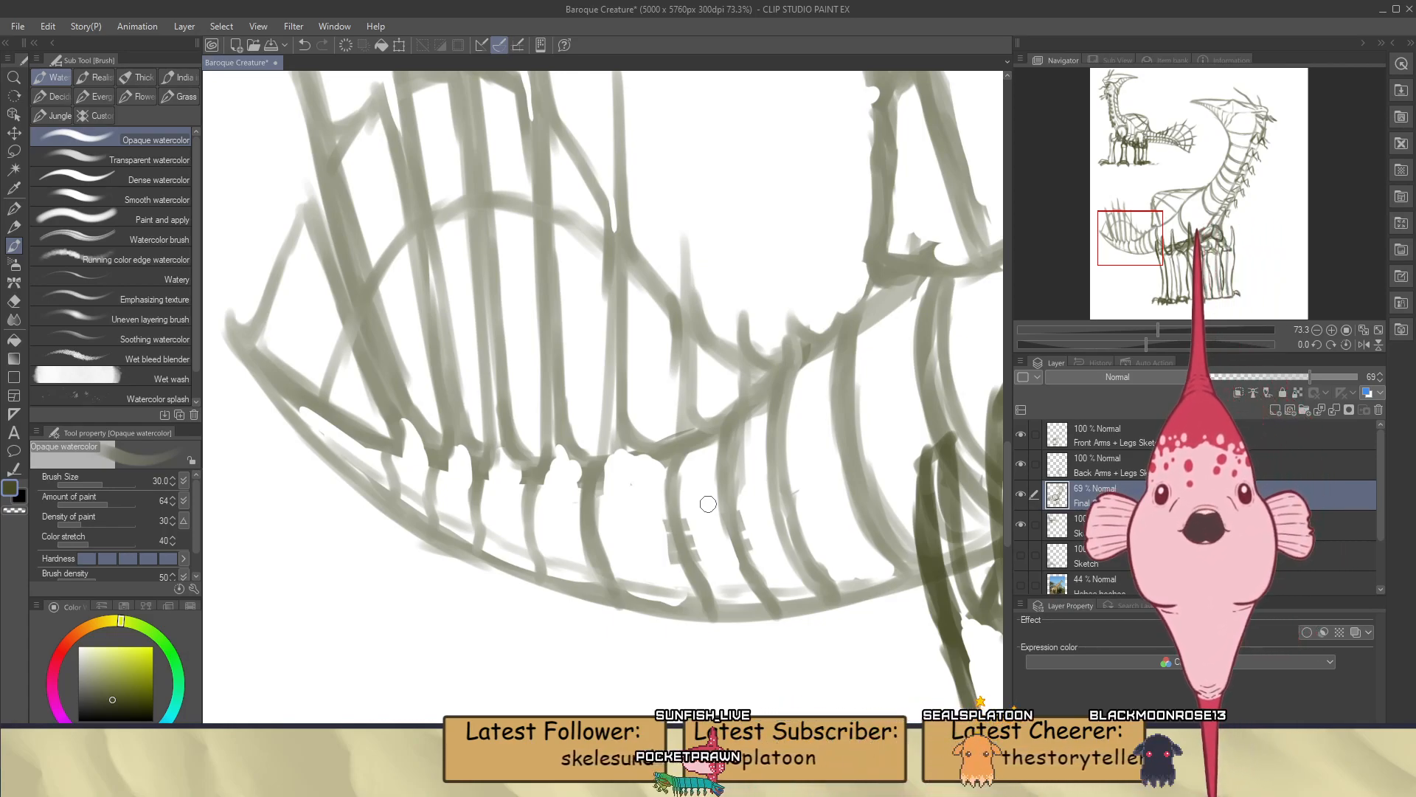
Continue the doubled curved lines on the narrow tail bands beneath the fan spines, working towards the tail tip
{"action": "scroll", "coordinate": [708, 504], "scroll_direction": "down", "scroll_amount": 9}
{"action": "scroll", "coordinate": [648, 518], "scroll_direction": "up", "scroll_amount": 10}
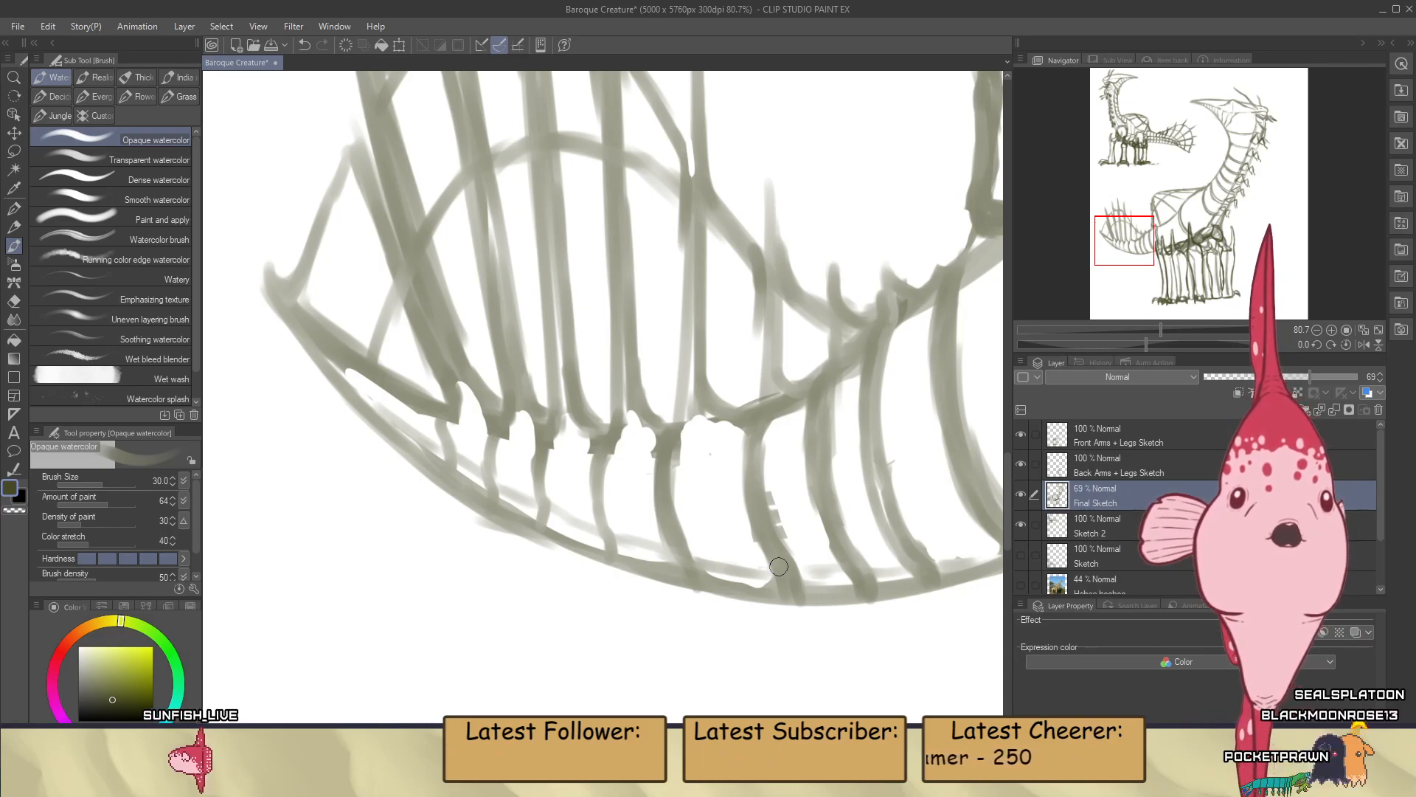
{"action": "scroll", "coordinate": [779, 567], "scroll_direction": "down", "scroll_amount": 2}
{"action": "scroll", "coordinate": [618, 522], "scroll_direction": "up", "scroll_amount": 4}
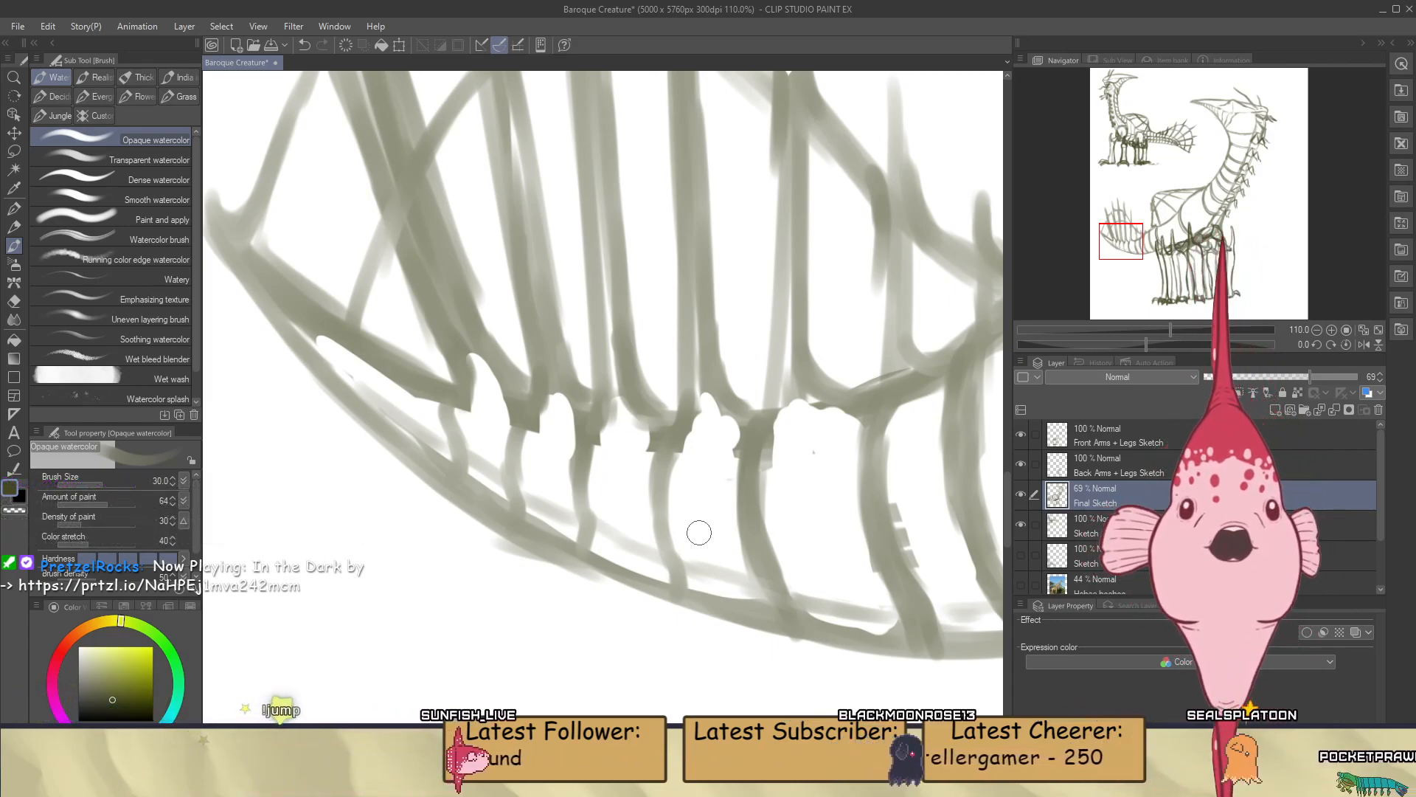
{"action": "scroll", "coordinate": [692, 515], "scroll_direction": "down", "scroll_amount": 2}
{"action": "scroll", "coordinate": [539, 474], "scroll_direction": "up", "scroll_amount": 3}
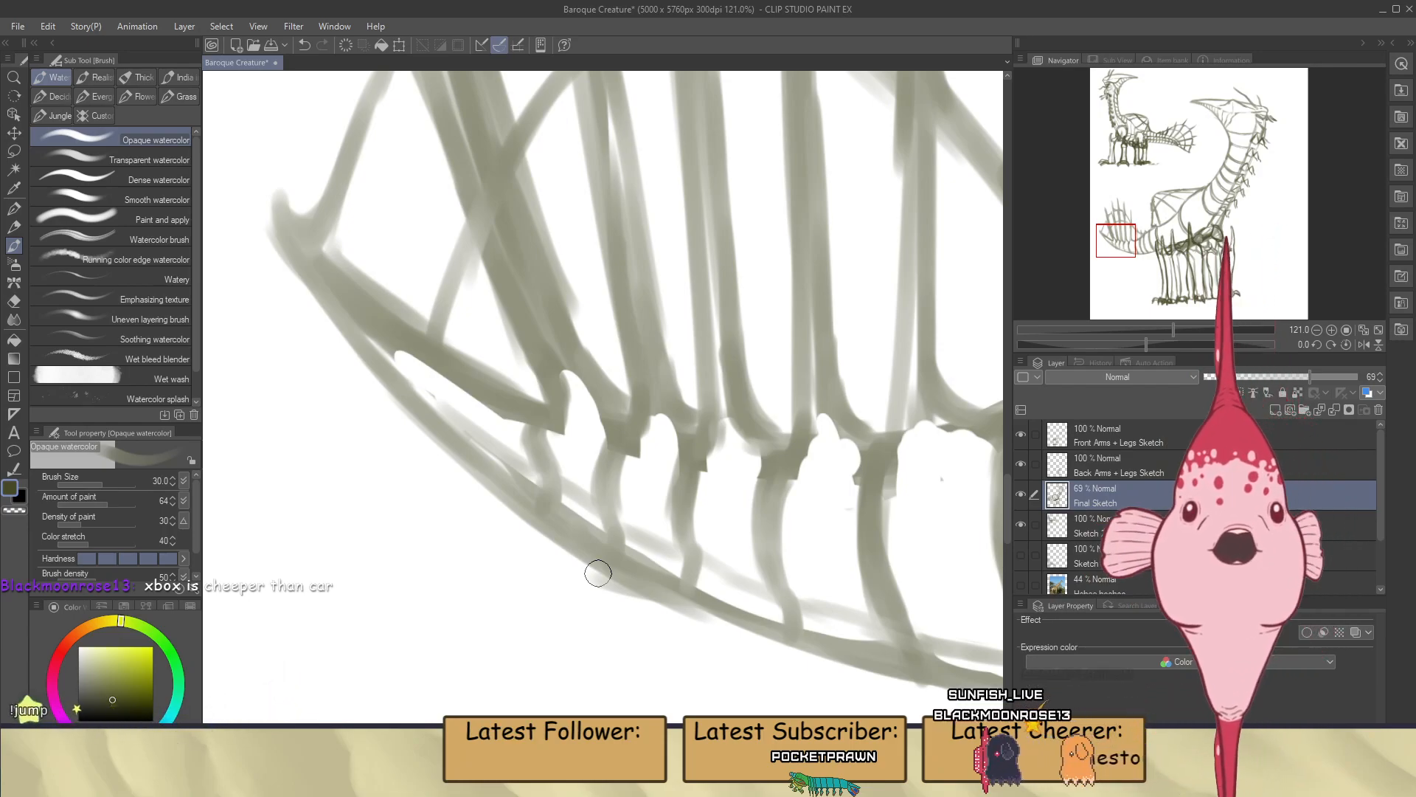
Clean up and retouch the smallest segment lines near the tail tip at a rotated angle, then restore the upright full view
{"action": "left_click_drag", "start_coordinate": [1147, 344], "coordinate": [1201, 343]}
{"action": "key", "text": "e"}
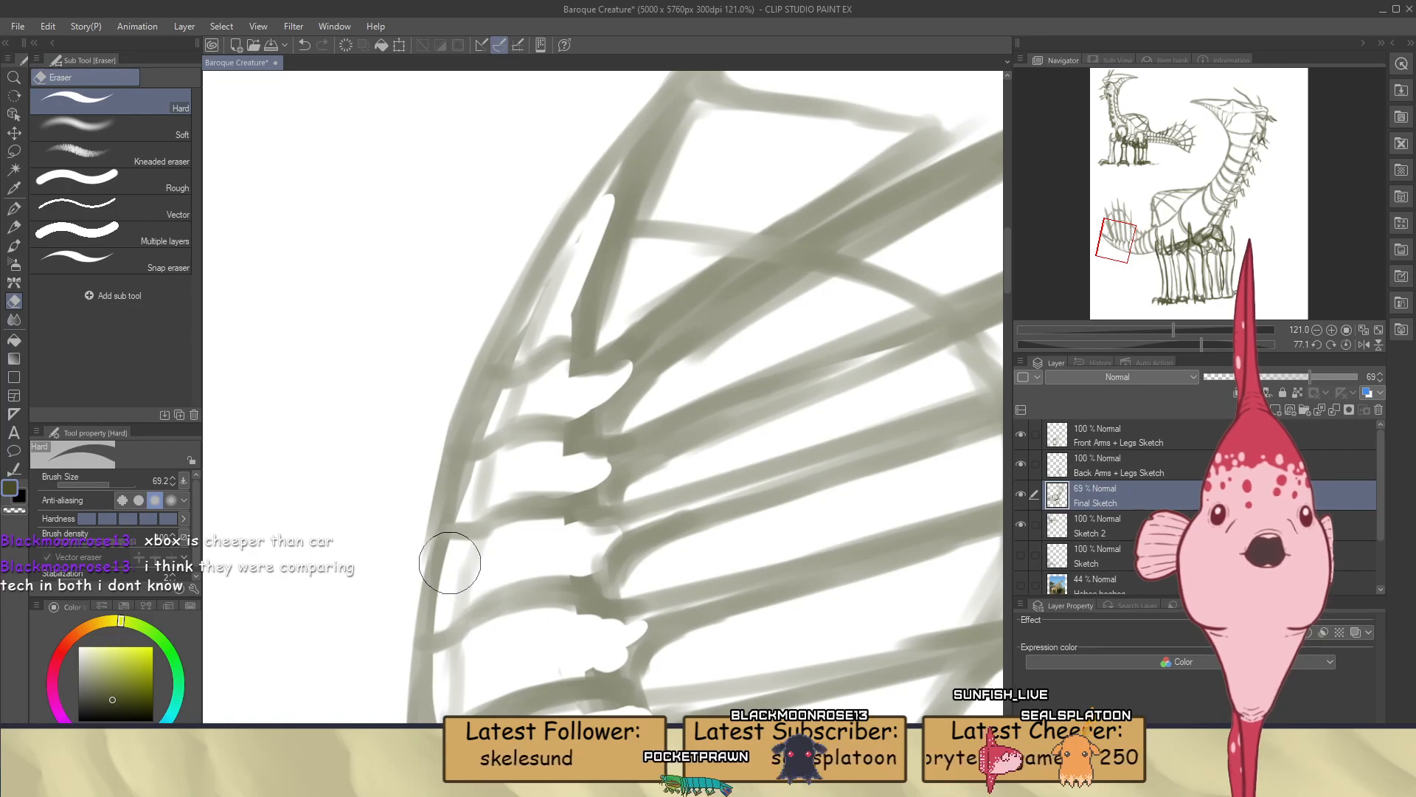
{"action": "key", "text": "b"}
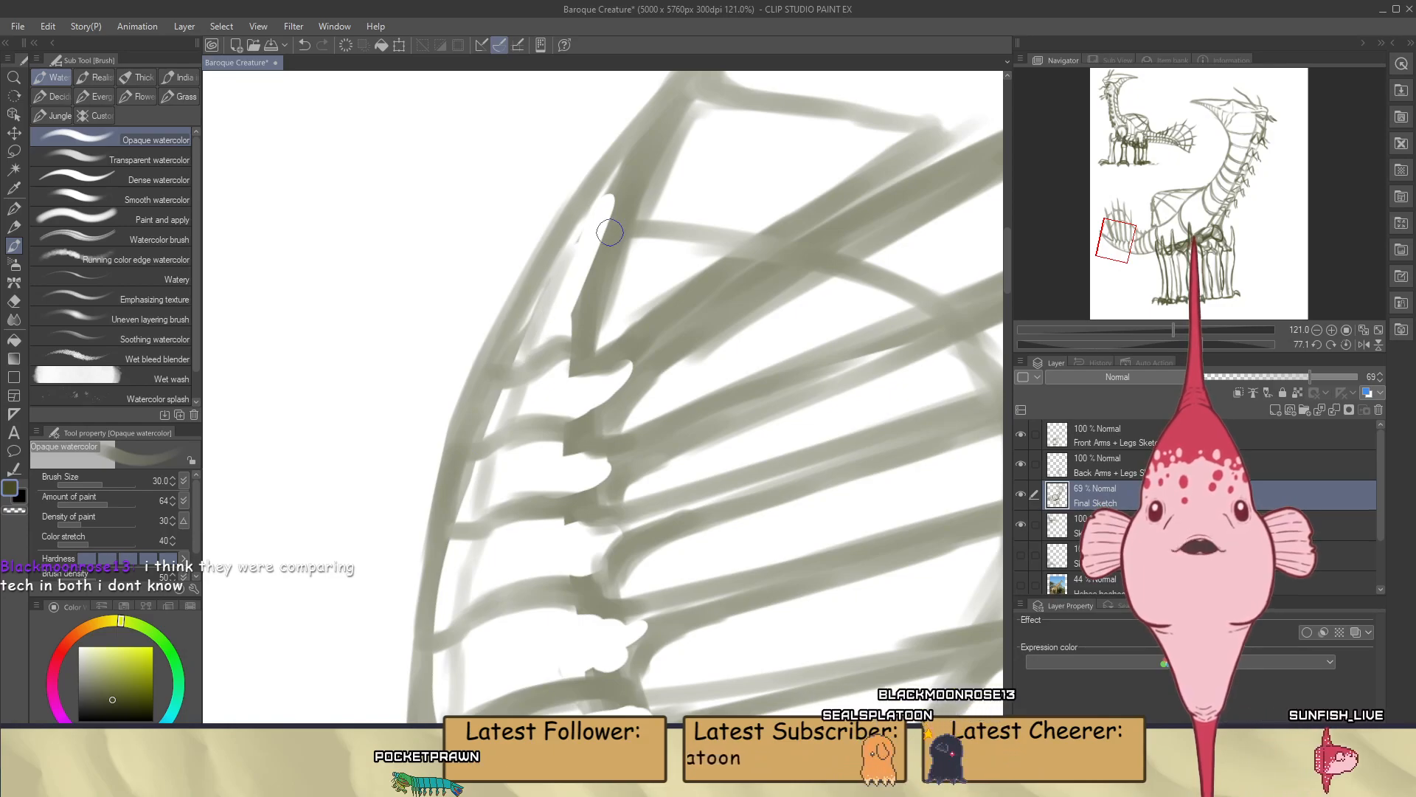
{"action": "left_click", "coordinate": [1346, 345]}
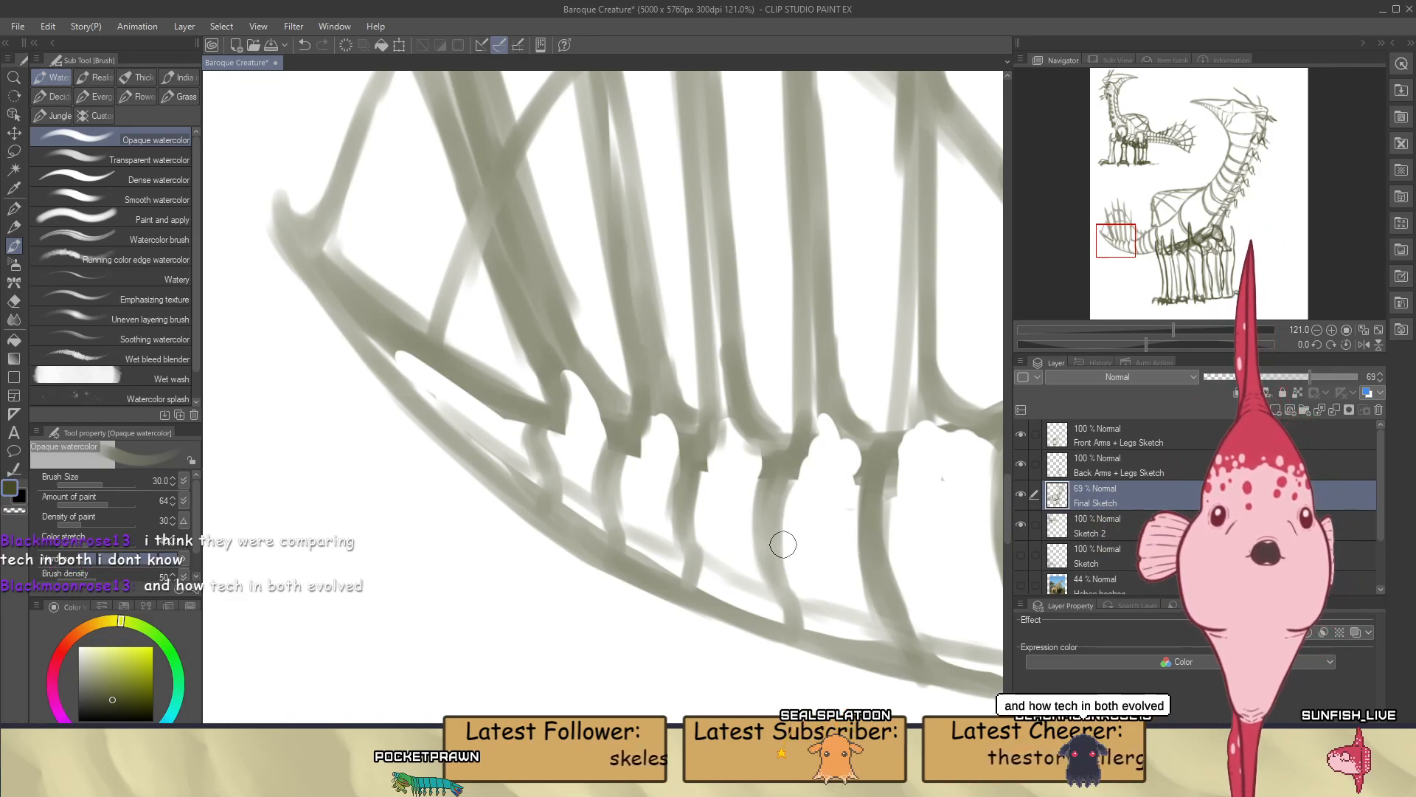
{"action": "scroll", "coordinate": [786, 535], "scroll_direction": "down", "scroll_amount": 10}
{"action": "scroll", "coordinate": [570, 594], "scroll_direction": "up", "scroll_amount": 3}
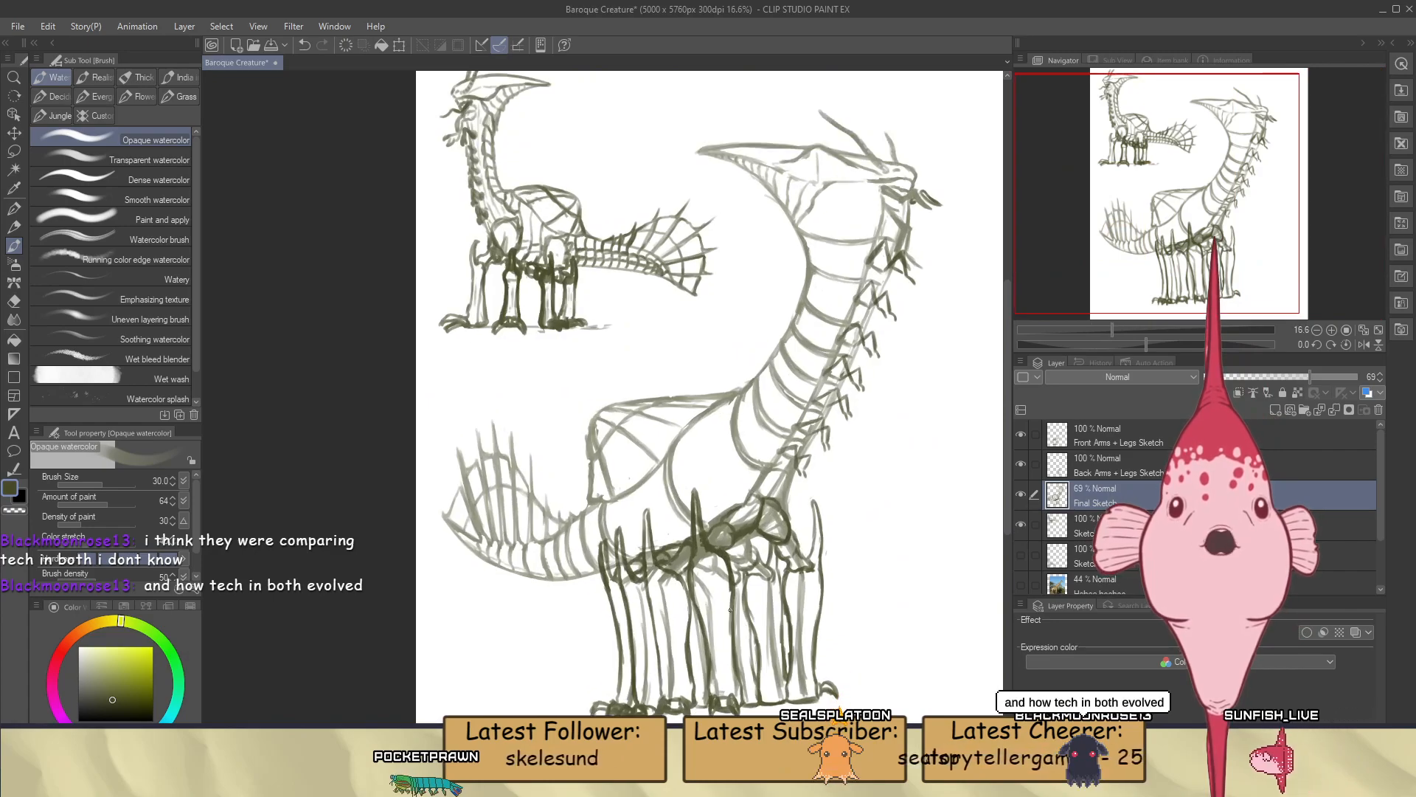
Erase the stray outer edge along the large curved chest line behind the neck base, then return to the Opaque watercolor brush
{"action": "scroll", "coordinate": [661, 442], "scroll_direction": "up", "scroll_amount": 4}
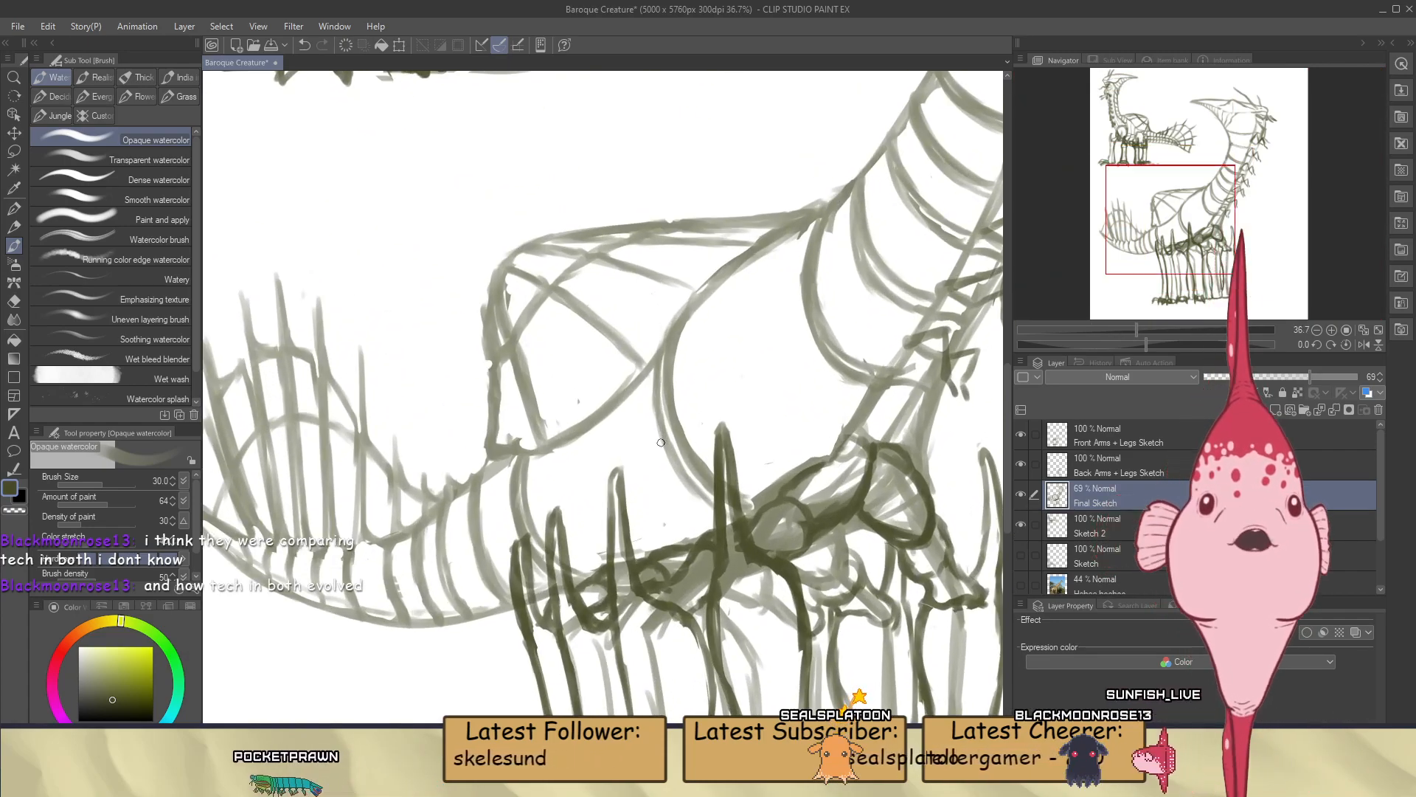
{"action": "scroll", "coordinate": [628, 401], "scroll_direction": "up", "scroll_amount": 2}
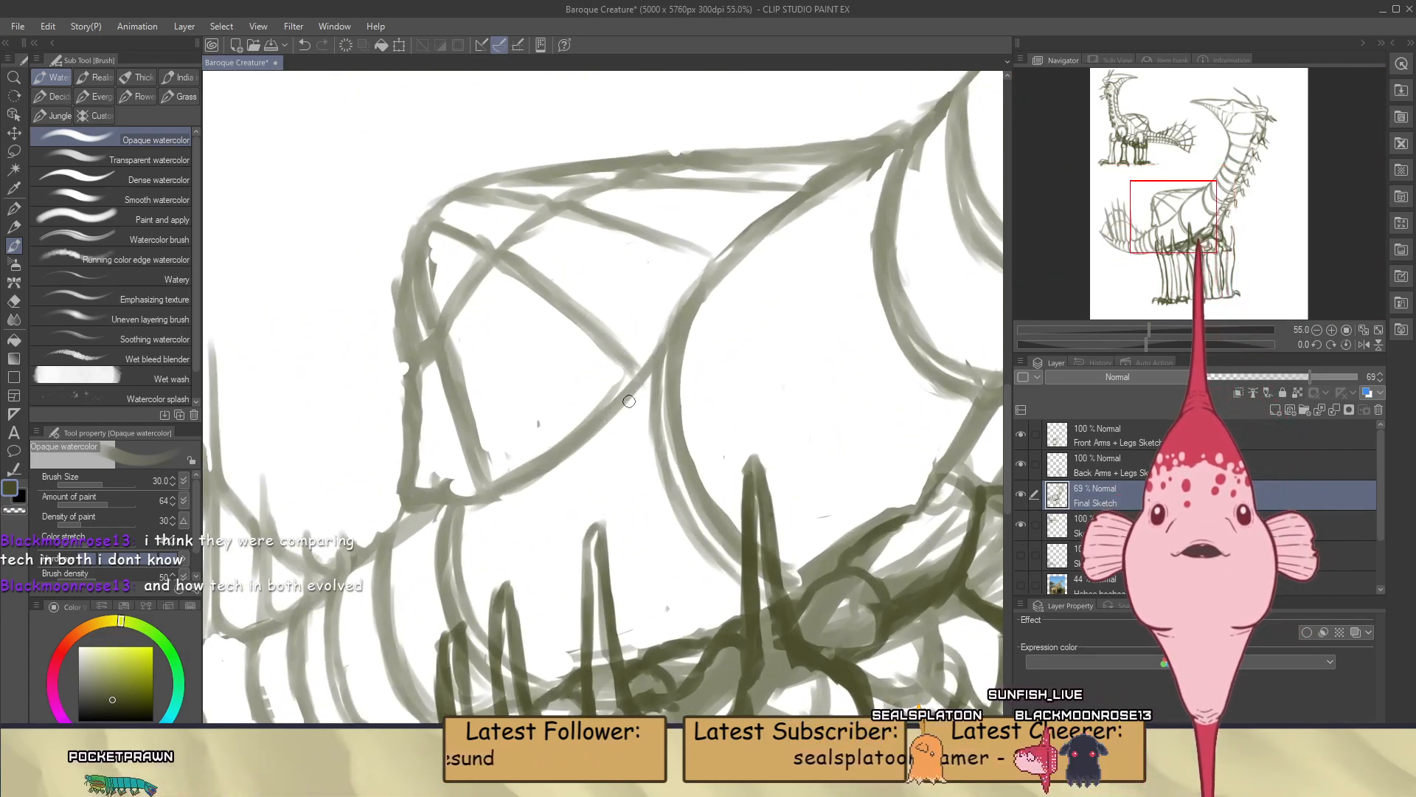
{"action": "key", "text": "e"}
{"action": "left_click_drag", "start_coordinate": [658, 373], "coordinate": [657, 451]}
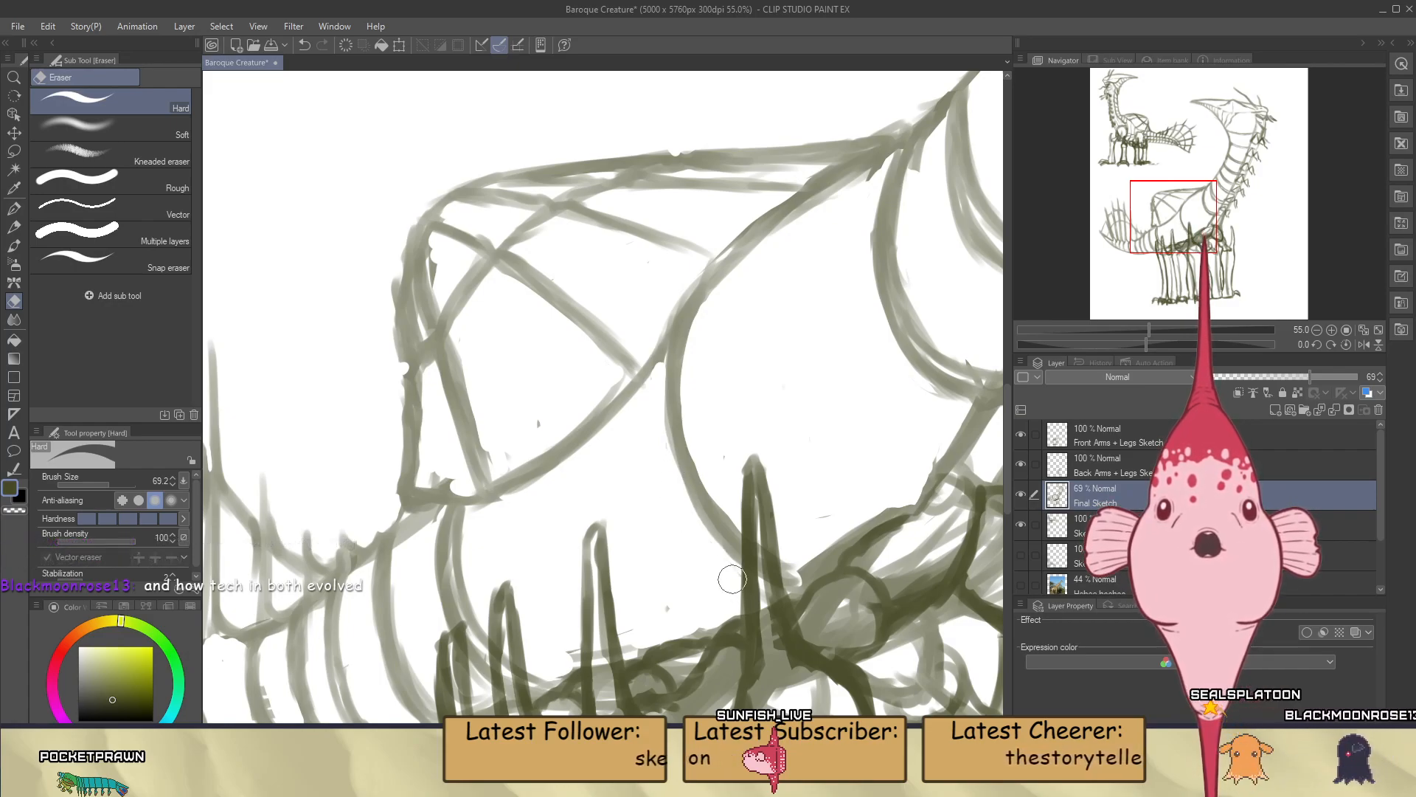
{"action": "key", "text": "b"}
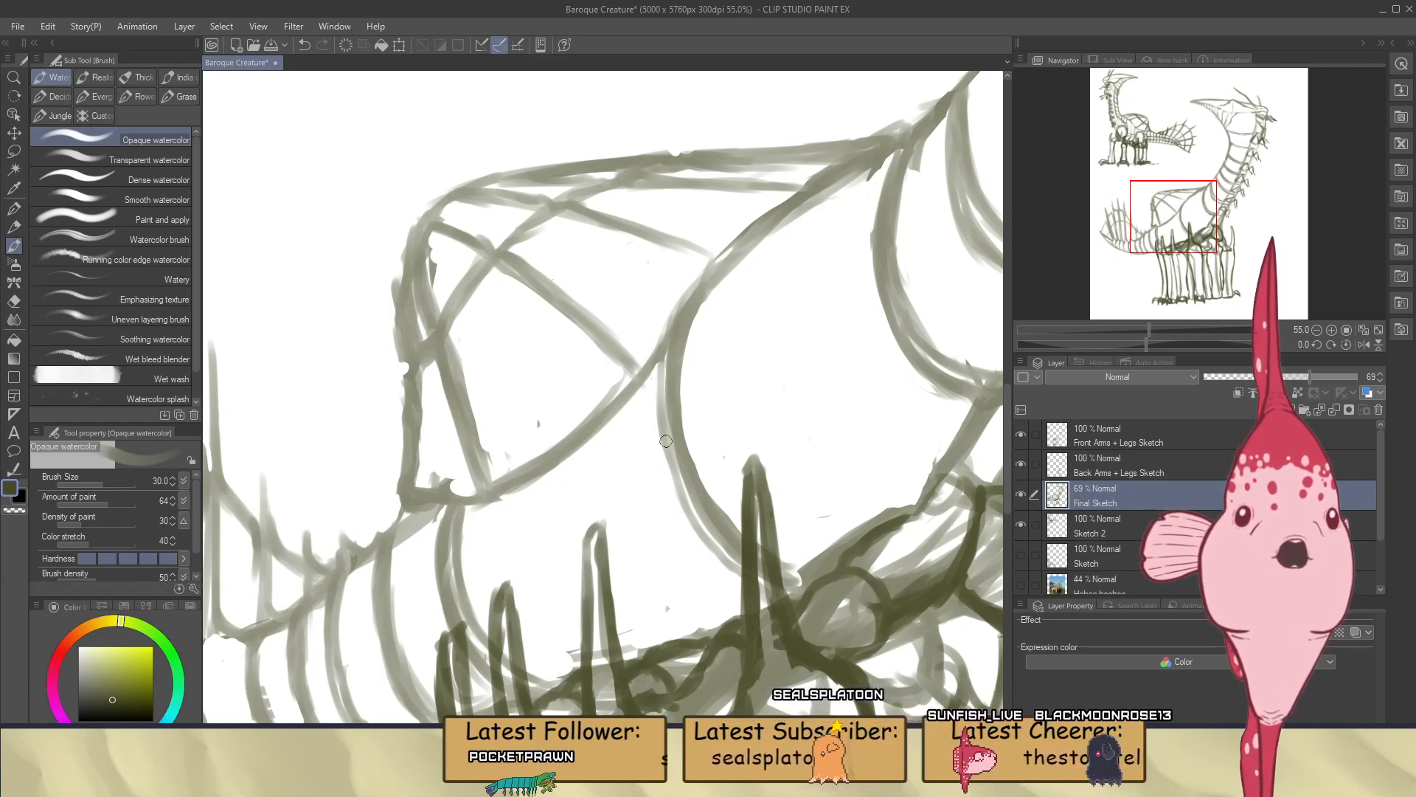
Examine the whole creature's neck bands, body, legs and tail against the small reference sketch
{"action": "scroll", "coordinate": [665, 441], "scroll_direction": "down", "scroll_amount": 6}
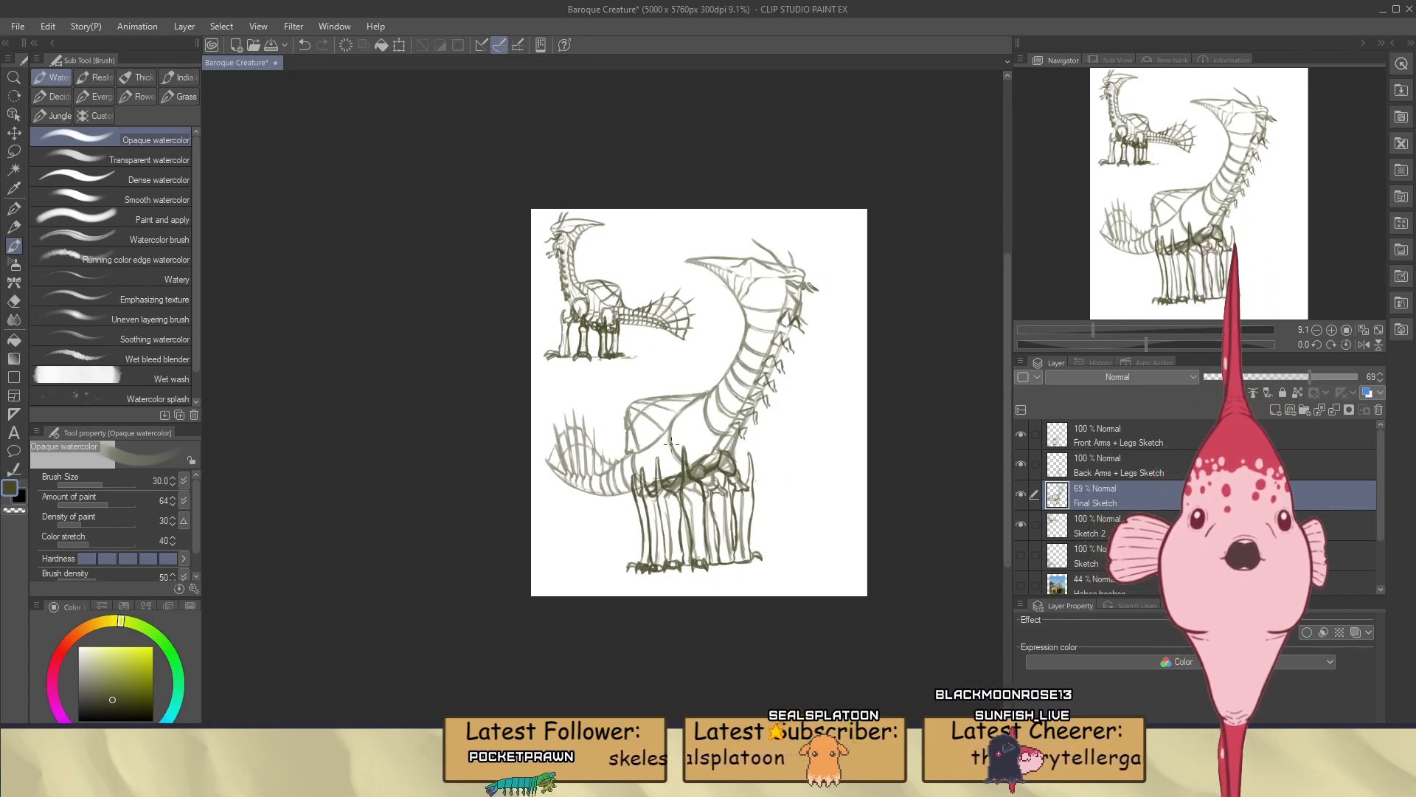
{"action": "scroll", "coordinate": [672, 441], "scroll_direction": "up", "scroll_amount": 4}
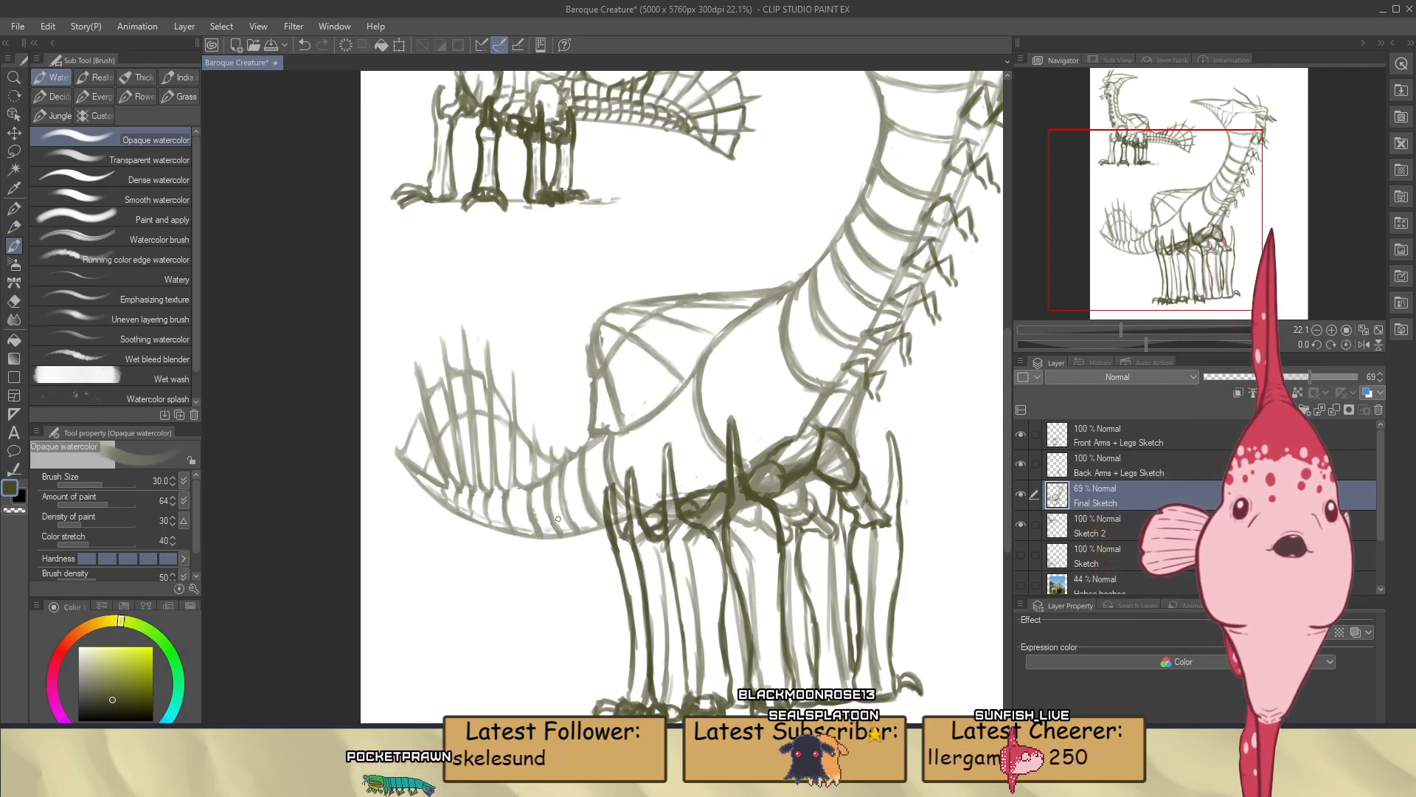
{"action": "scroll", "coordinate": [657, 615], "scroll_direction": "down", "scroll_amount": 2}
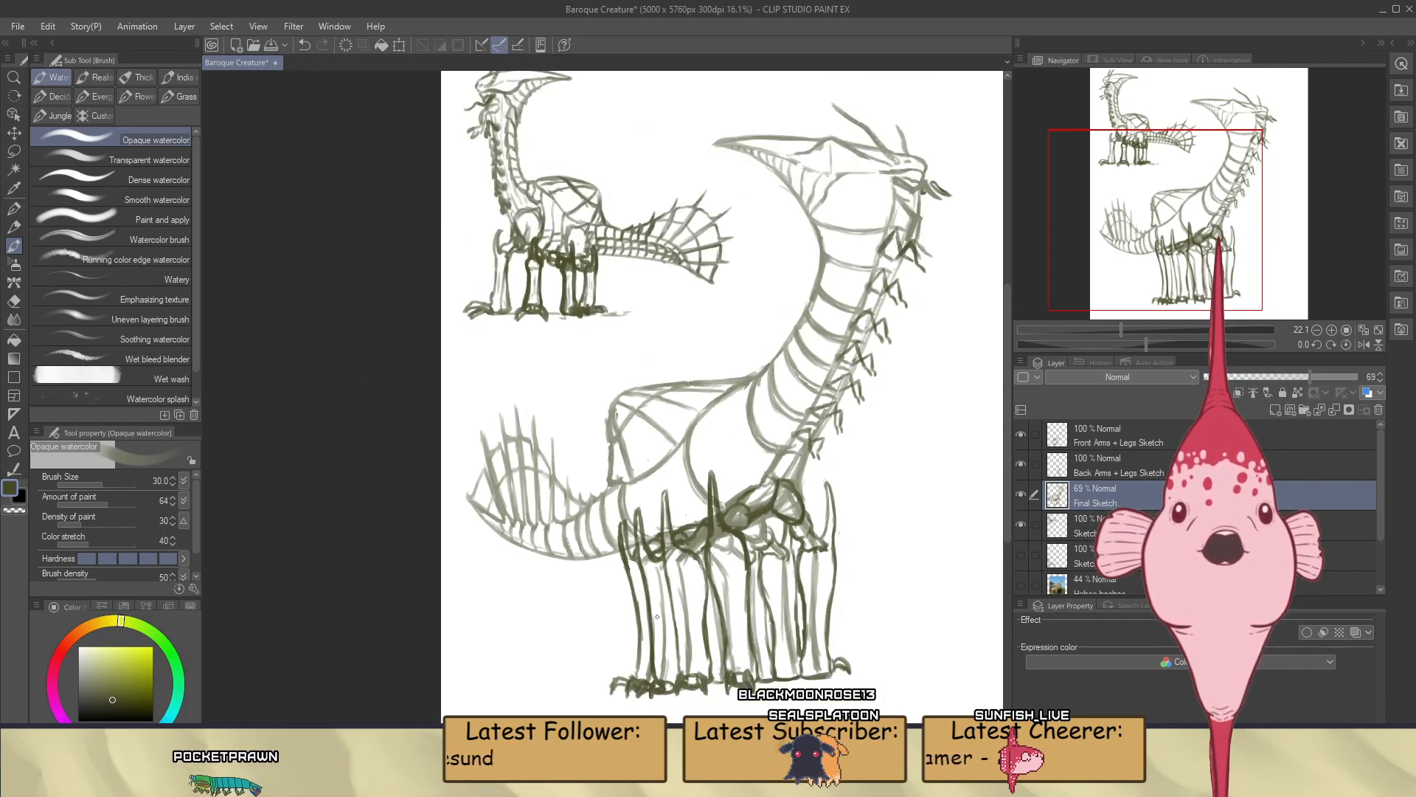
{"action": "scroll", "coordinate": [836, 367], "scroll_direction": "up", "scroll_amount": 5}
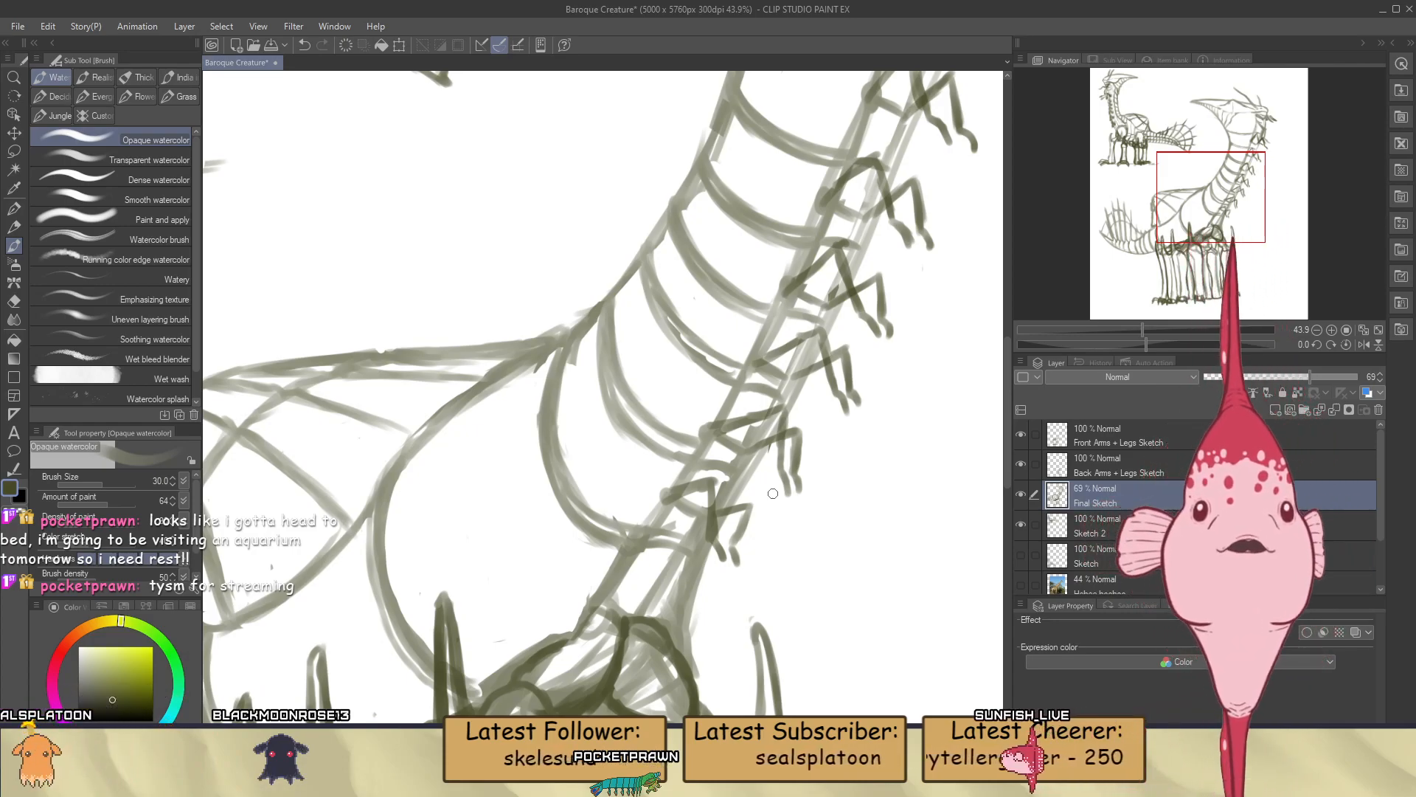
{"action": "scroll", "coordinate": [774, 492], "scroll_direction": "down", "scroll_amount": 5}
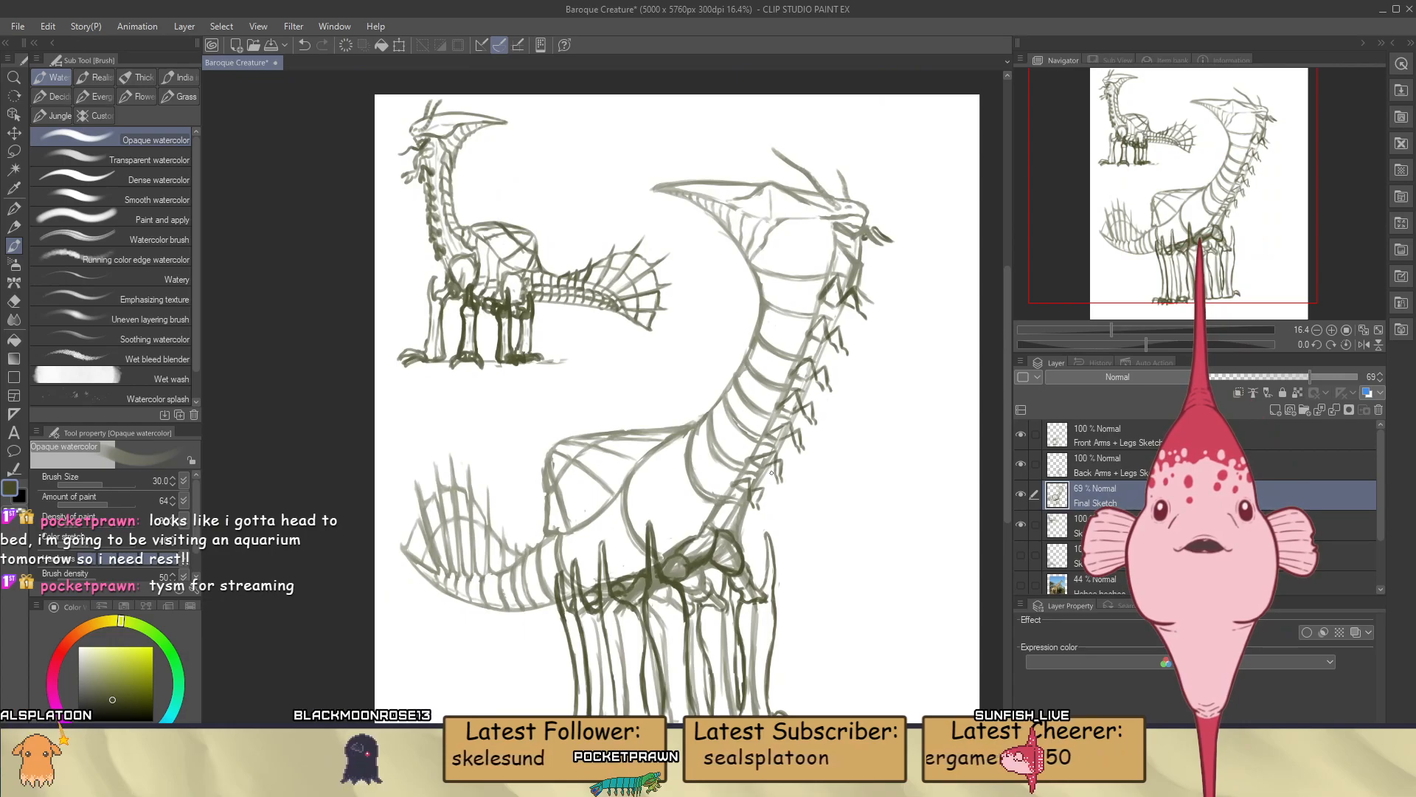
{"action": "scroll", "coordinate": [767, 443], "scroll_direction": "down", "scroll_amount": 2}
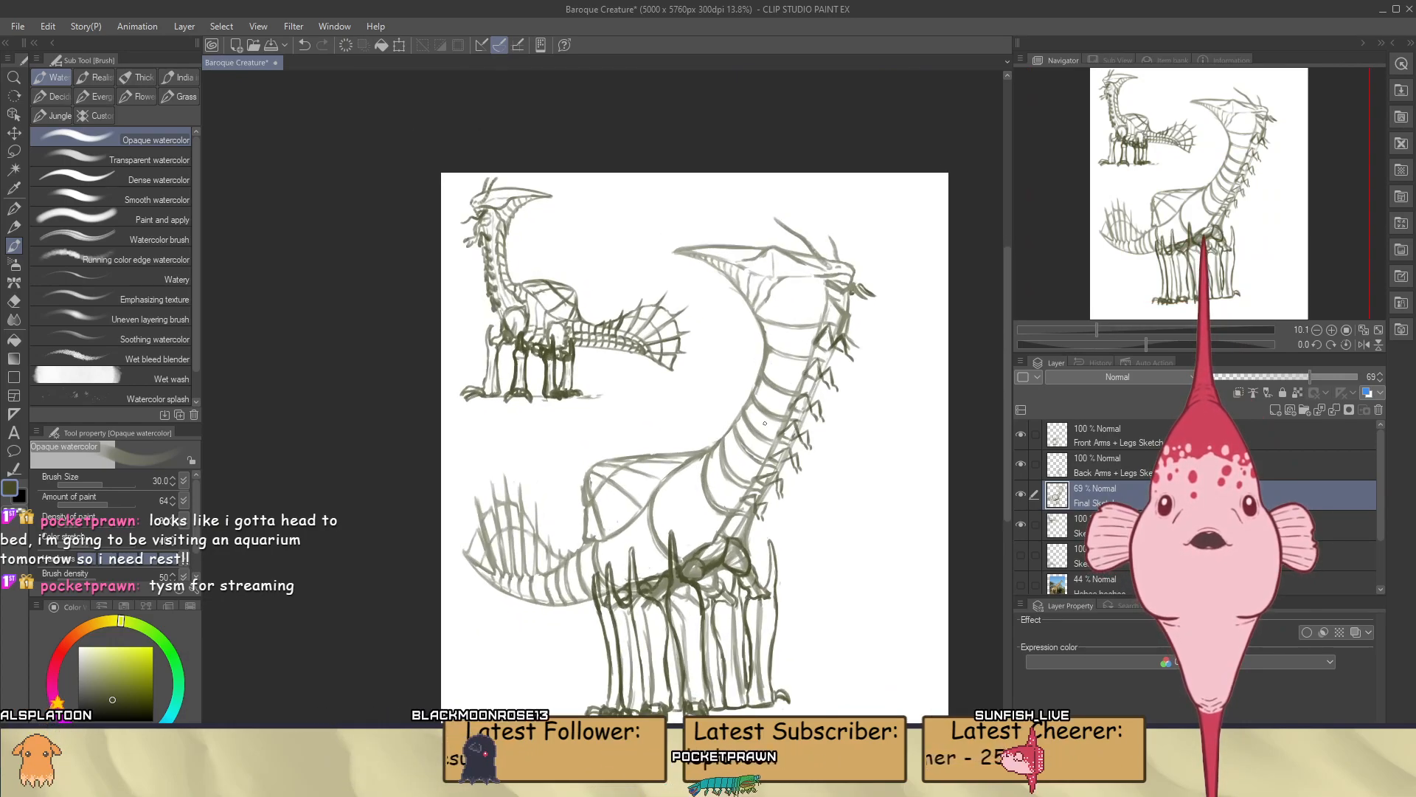
{"action": "scroll", "coordinate": [765, 422], "scroll_direction": "up", "scroll_amount": 1}
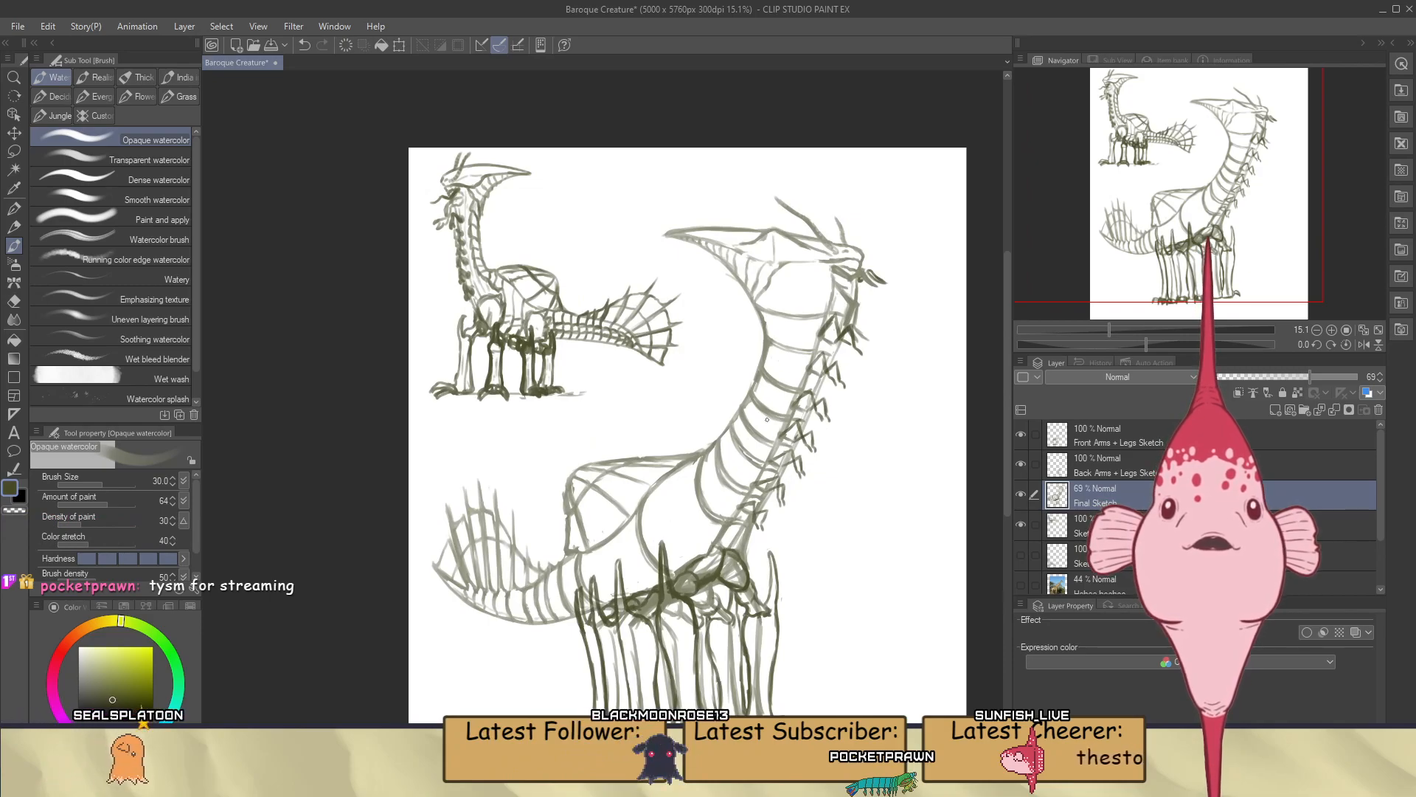
{"action": "scroll", "coordinate": [818, 290], "scroll_direction": "up", "scroll_amount": 1}
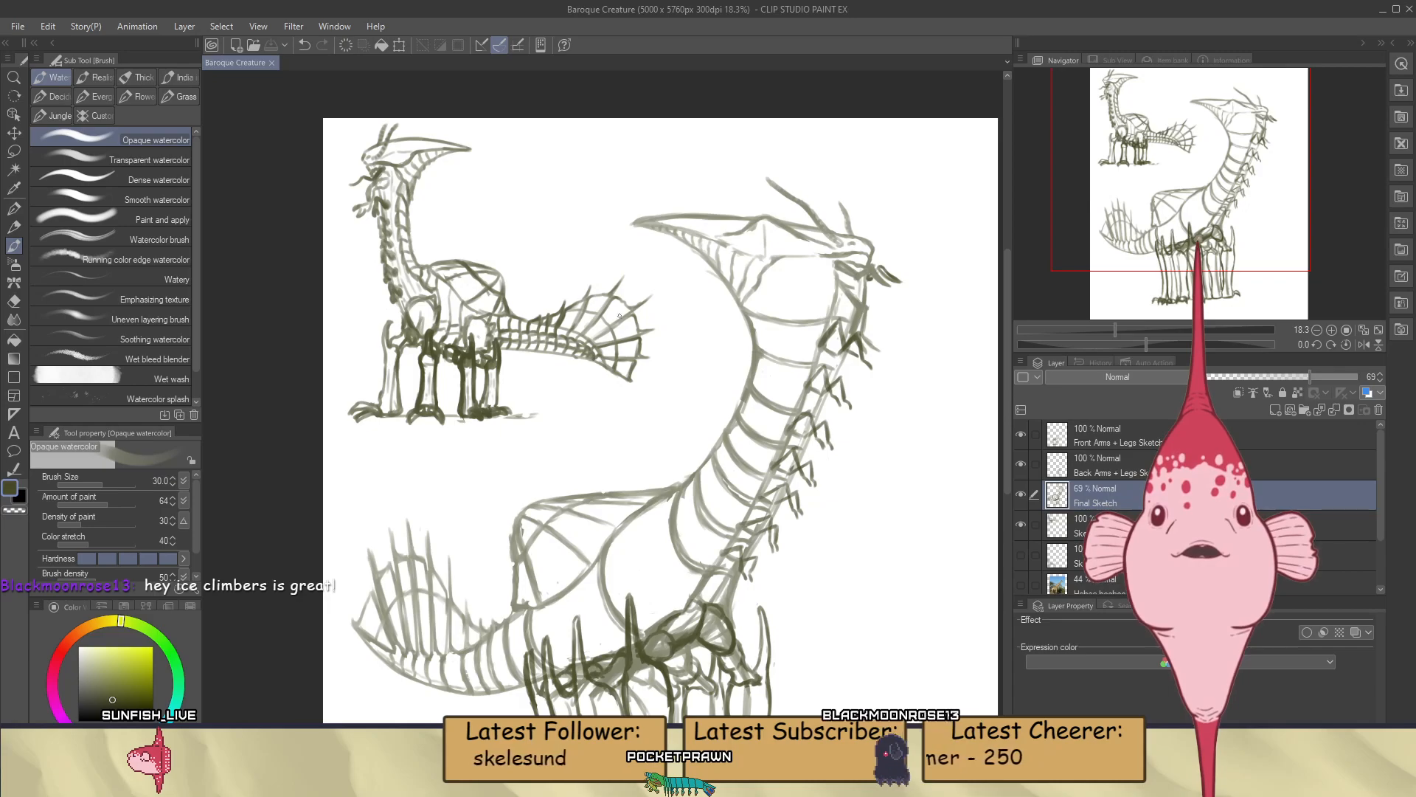
{"action": "scroll", "coordinate": [630, 308], "scroll_direction": "down", "scroll_amount": 2}
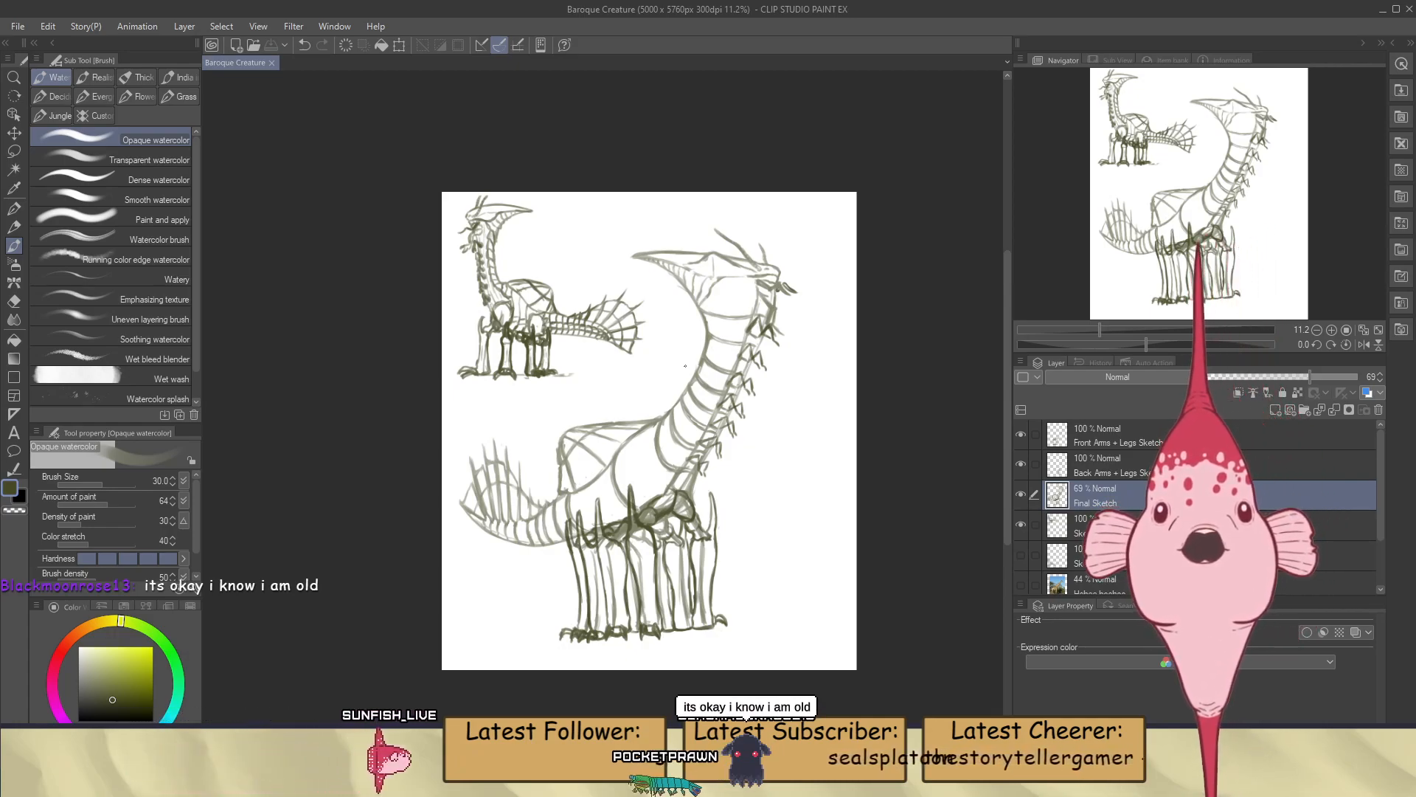
{"action": "scroll", "coordinate": [737, 326], "scroll_direction": "up", "scroll_amount": 5}
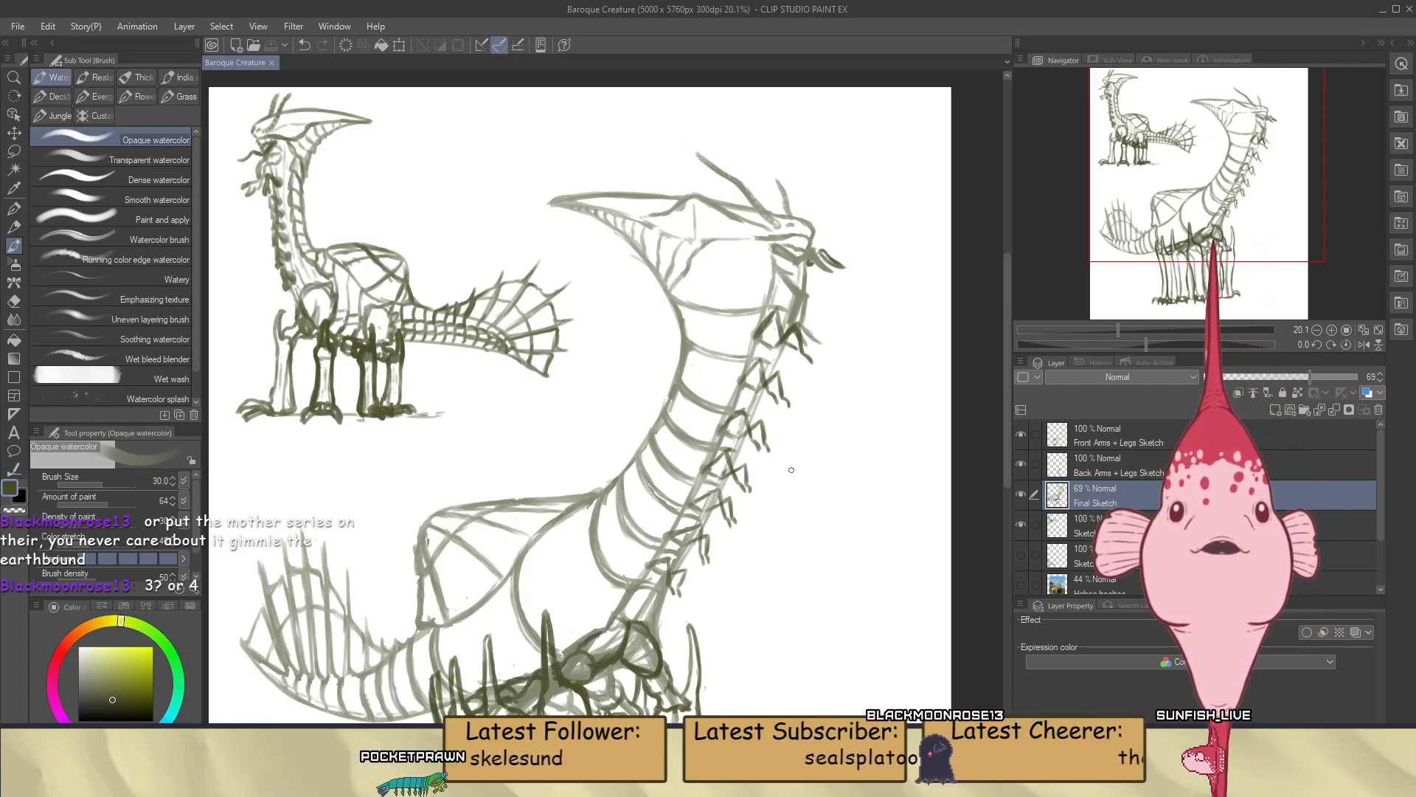
Make the Back Arms + Legs Sketch layer active and bring the small arms along the upper neck into view
{"action": "left_click", "coordinate": [1117, 468]}
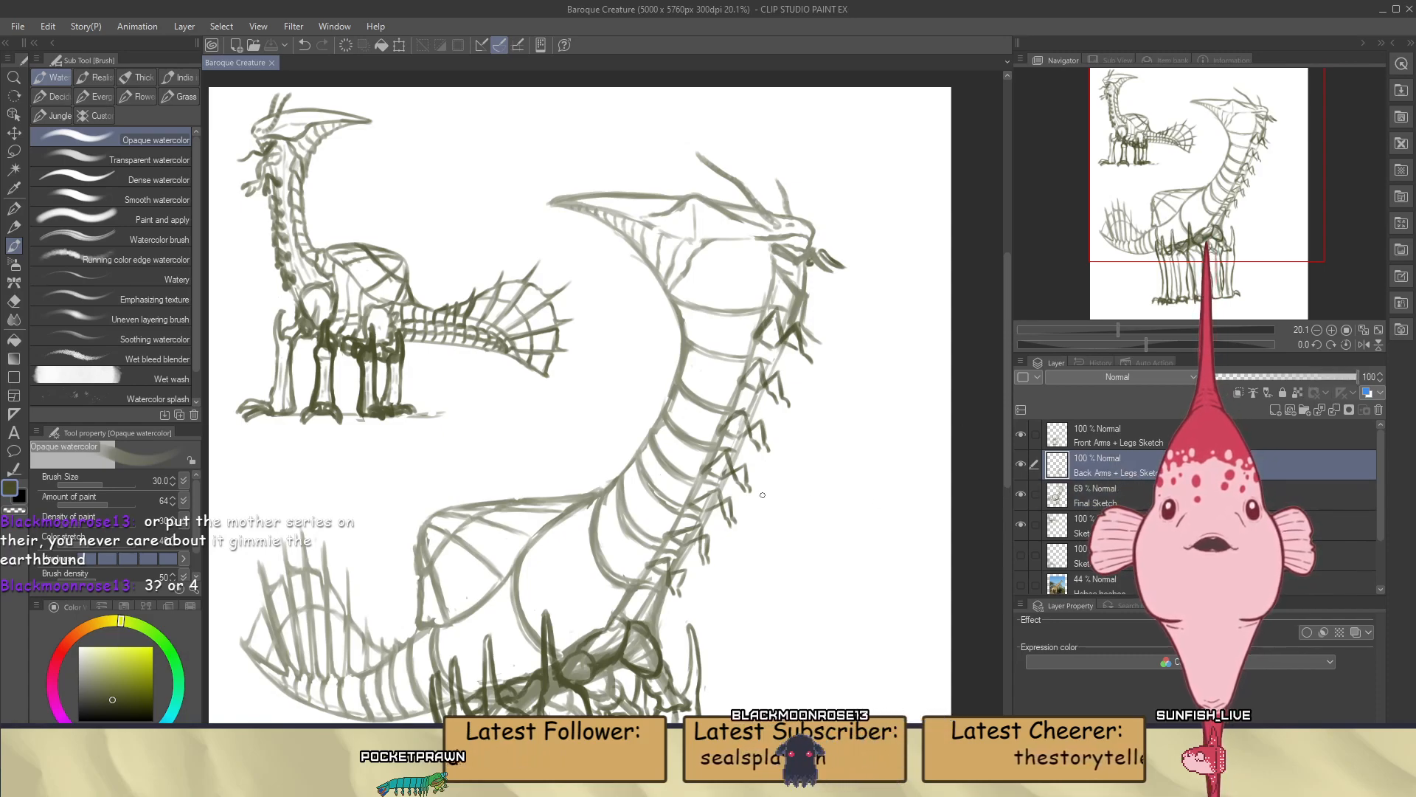
{"action": "scroll", "coordinate": [796, 335], "scroll_direction": "up", "scroll_amount": 1}
{"action": "scroll", "coordinate": [796, 334], "scroll_direction": "up", "scroll_amount": 2}
{"action": "scroll", "coordinate": [812, 301], "scroll_direction": "down", "scroll_amount": 4}
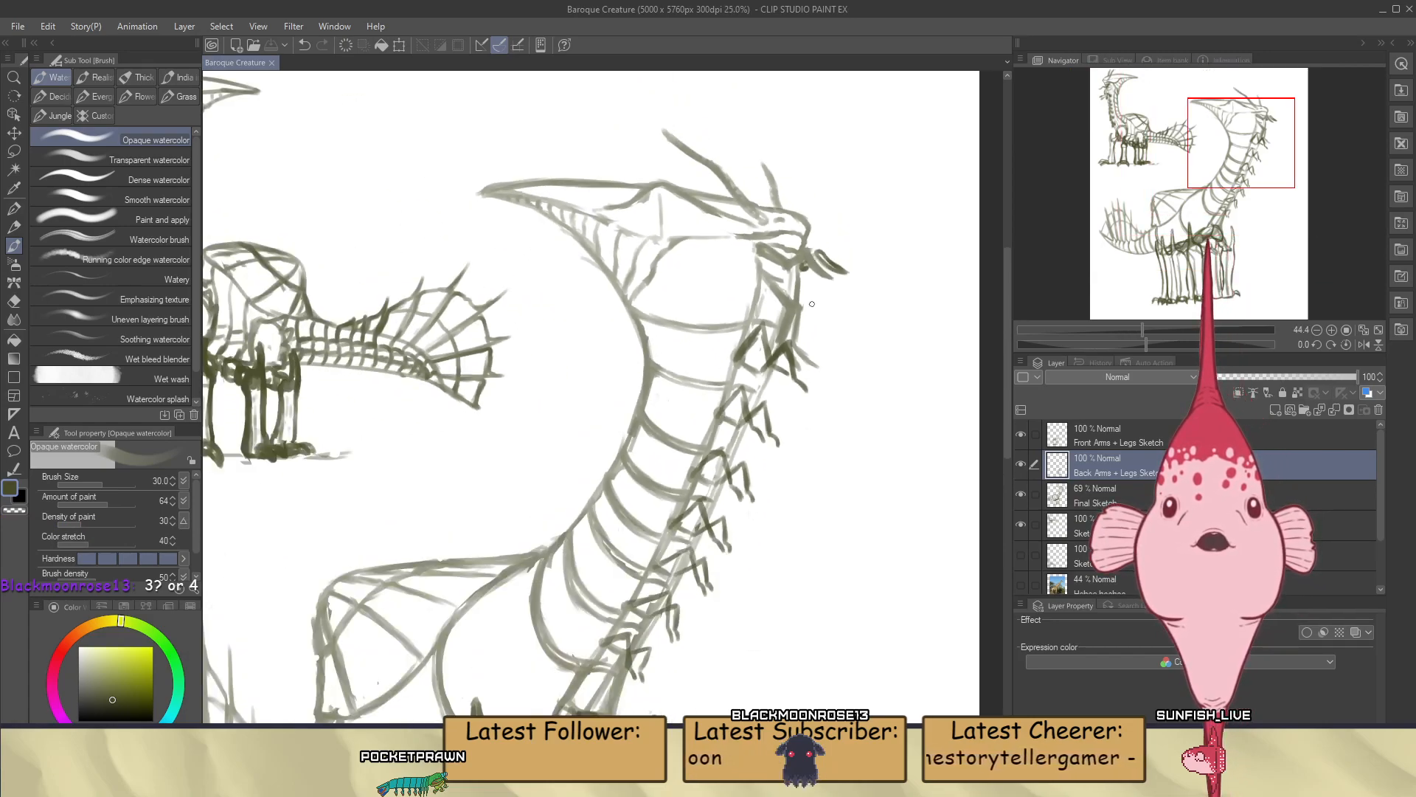
{"action": "scroll", "coordinate": [812, 304], "scroll_direction": "down", "scroll_amount": 1}
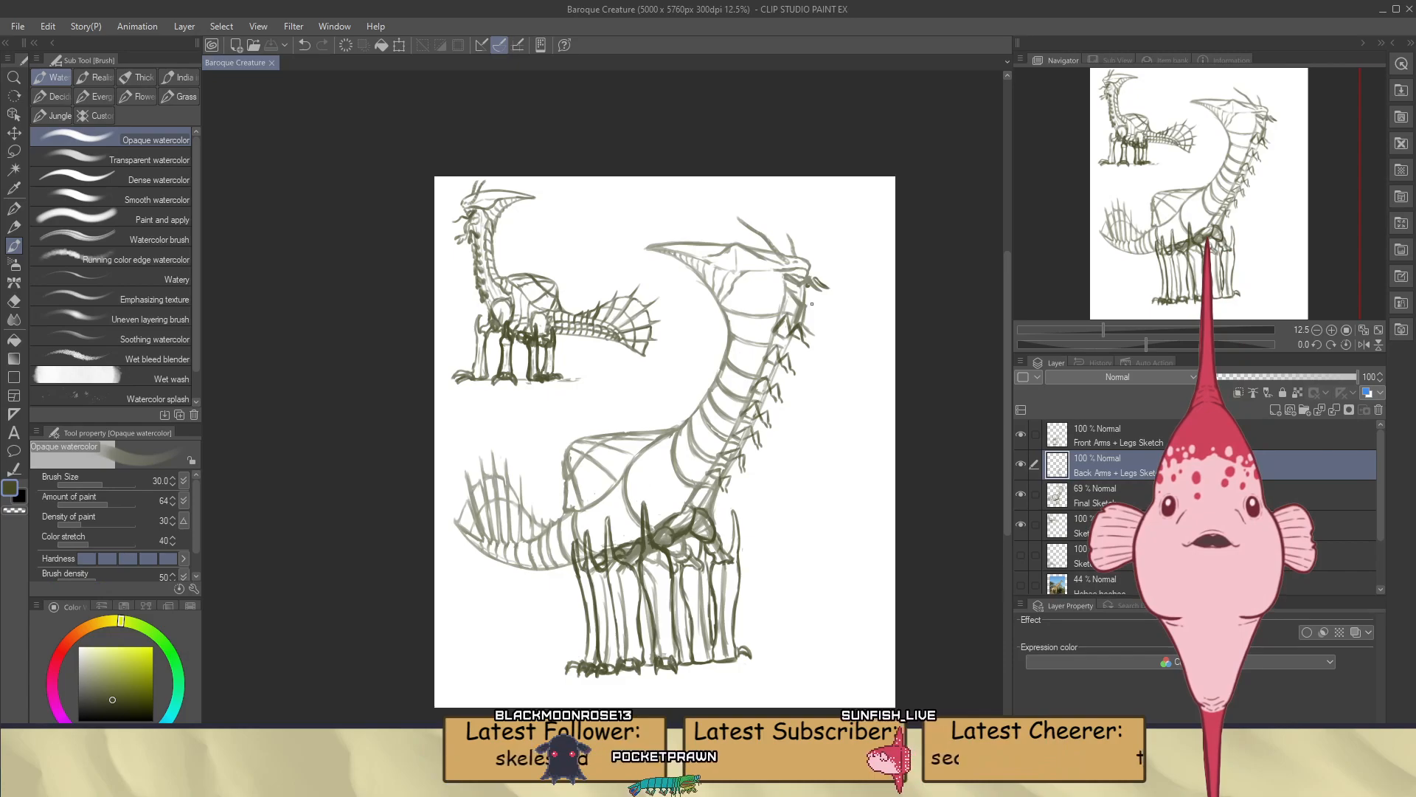
{"action": "scroll", "coordinate": [812, 304], "scroll_direction": "up", "scroll_amount": 4}
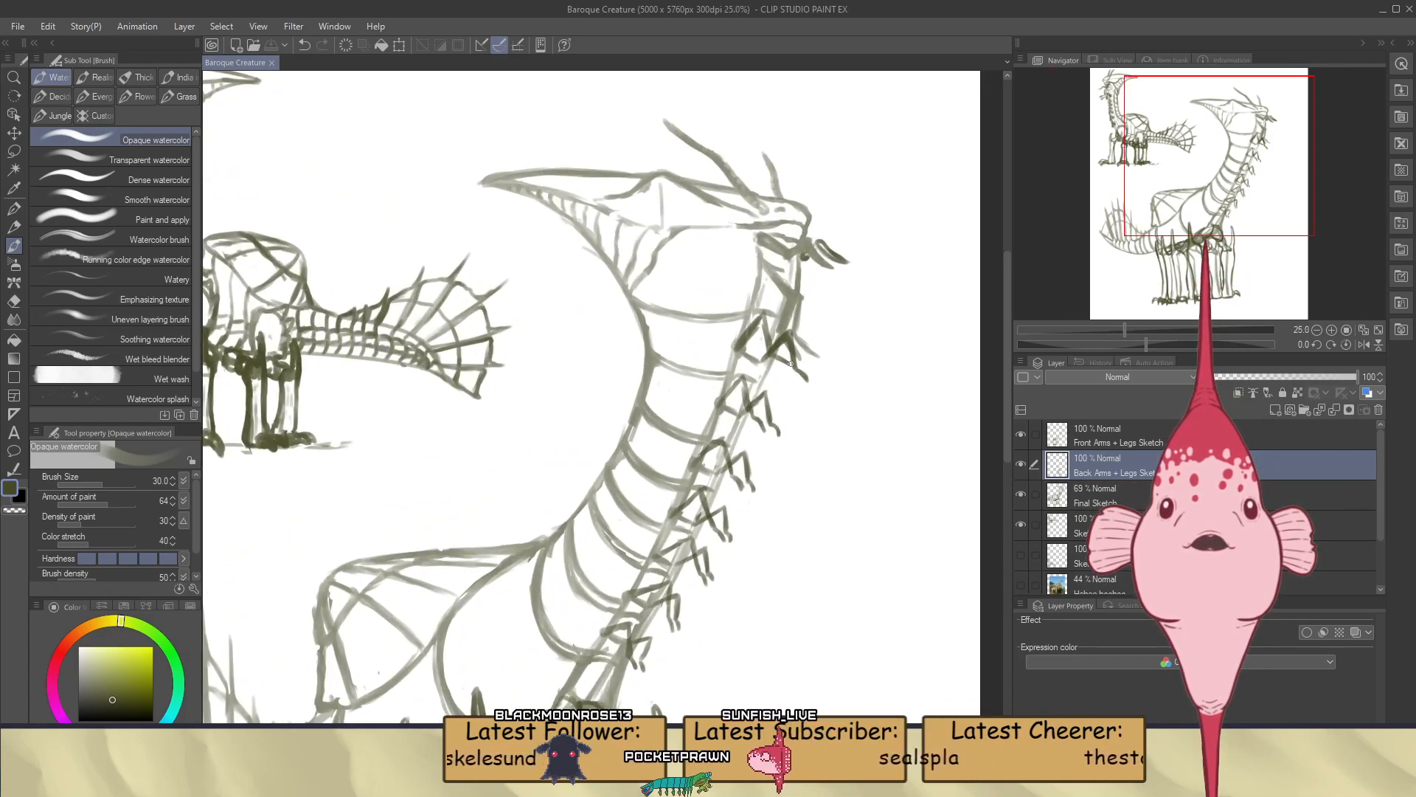
{"action": "scroll", "coordinate": [783, 366], "scroll_direction": "up", "scroll_amount": 3}
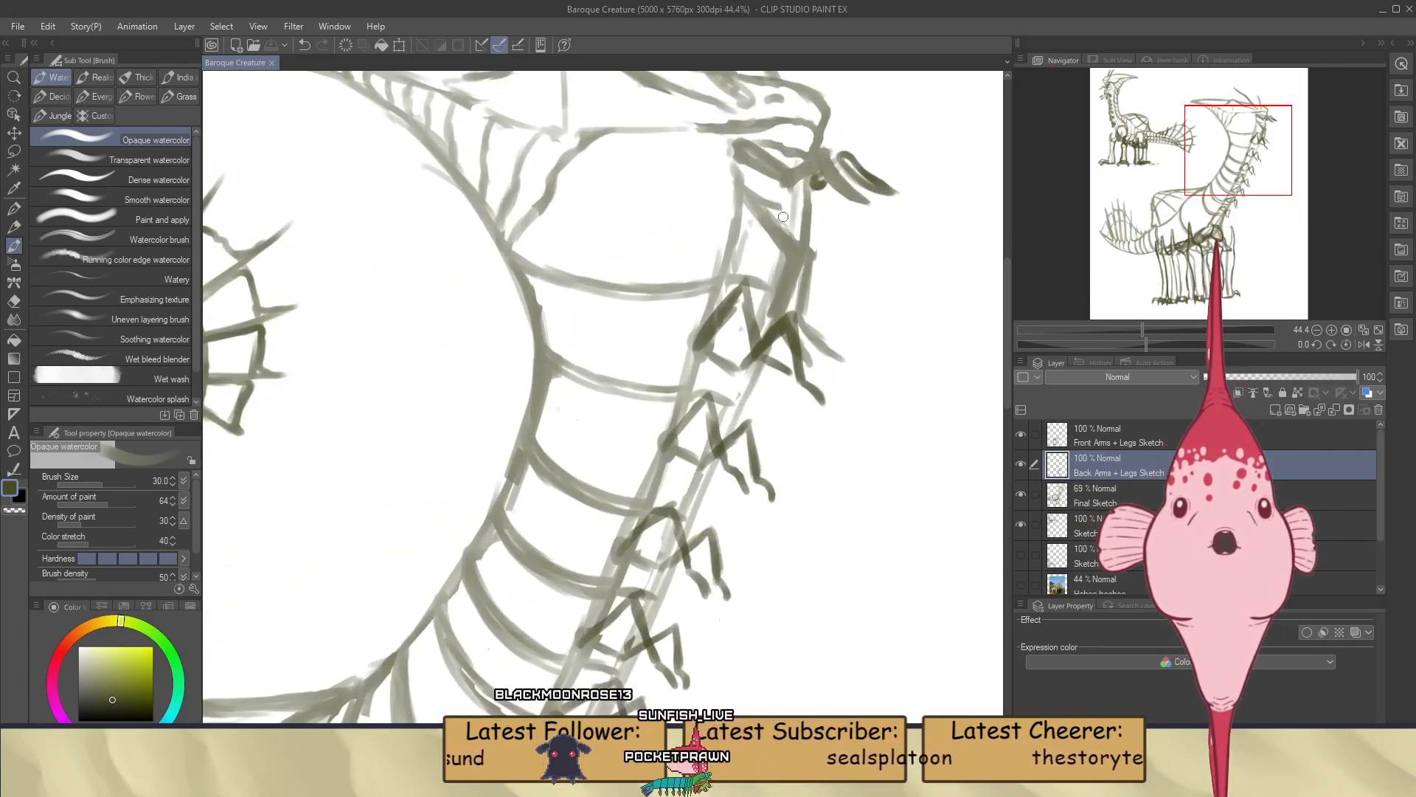
Examine the uppermost arms and their joints along the neck just beneath the head
{"action": "scroll", "coordinate": [816, 193], "scroll_direction": "up", "scroll_amount": 2}
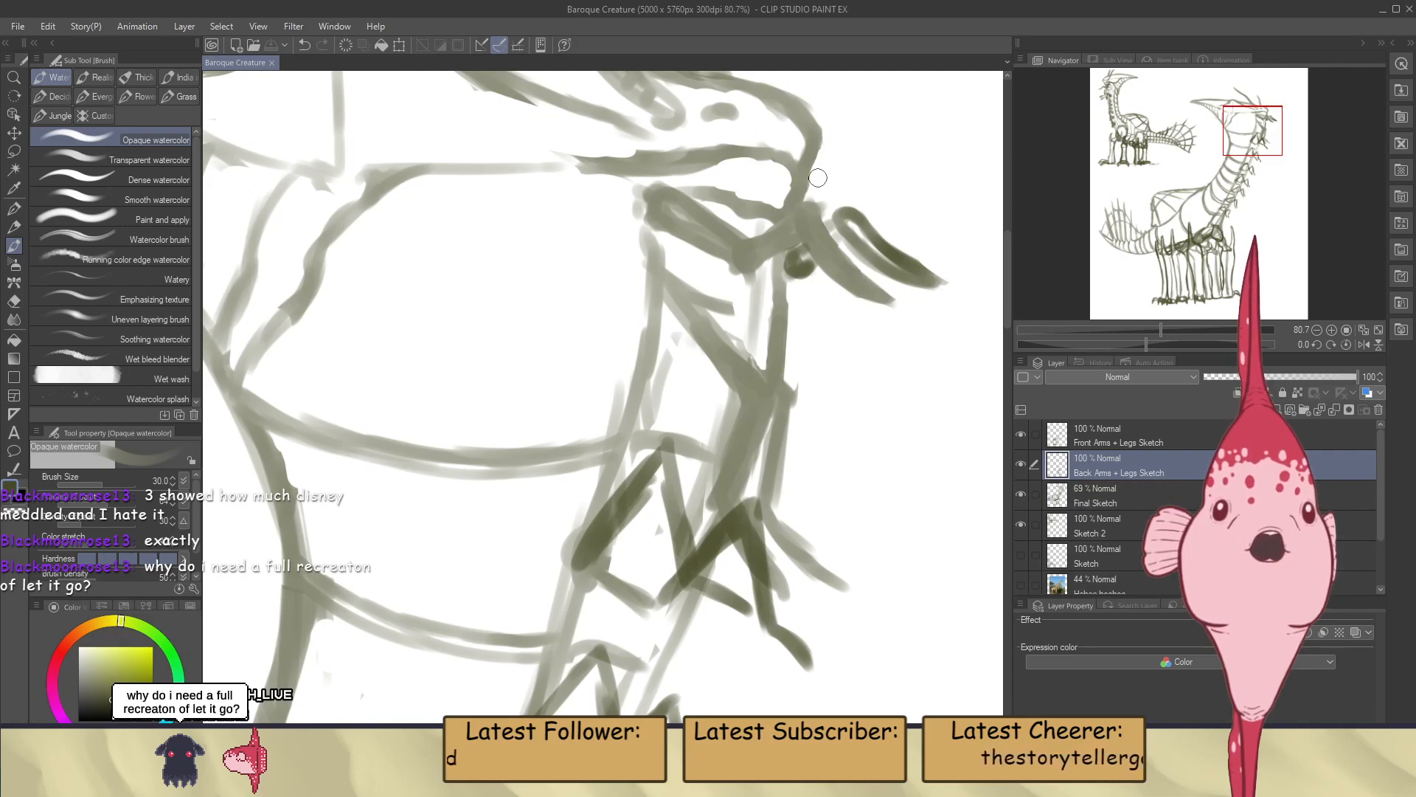
{"action": "scroll", "coordinate": [819, 177], "scroll_direction": "down", "scroll_amount": 3}
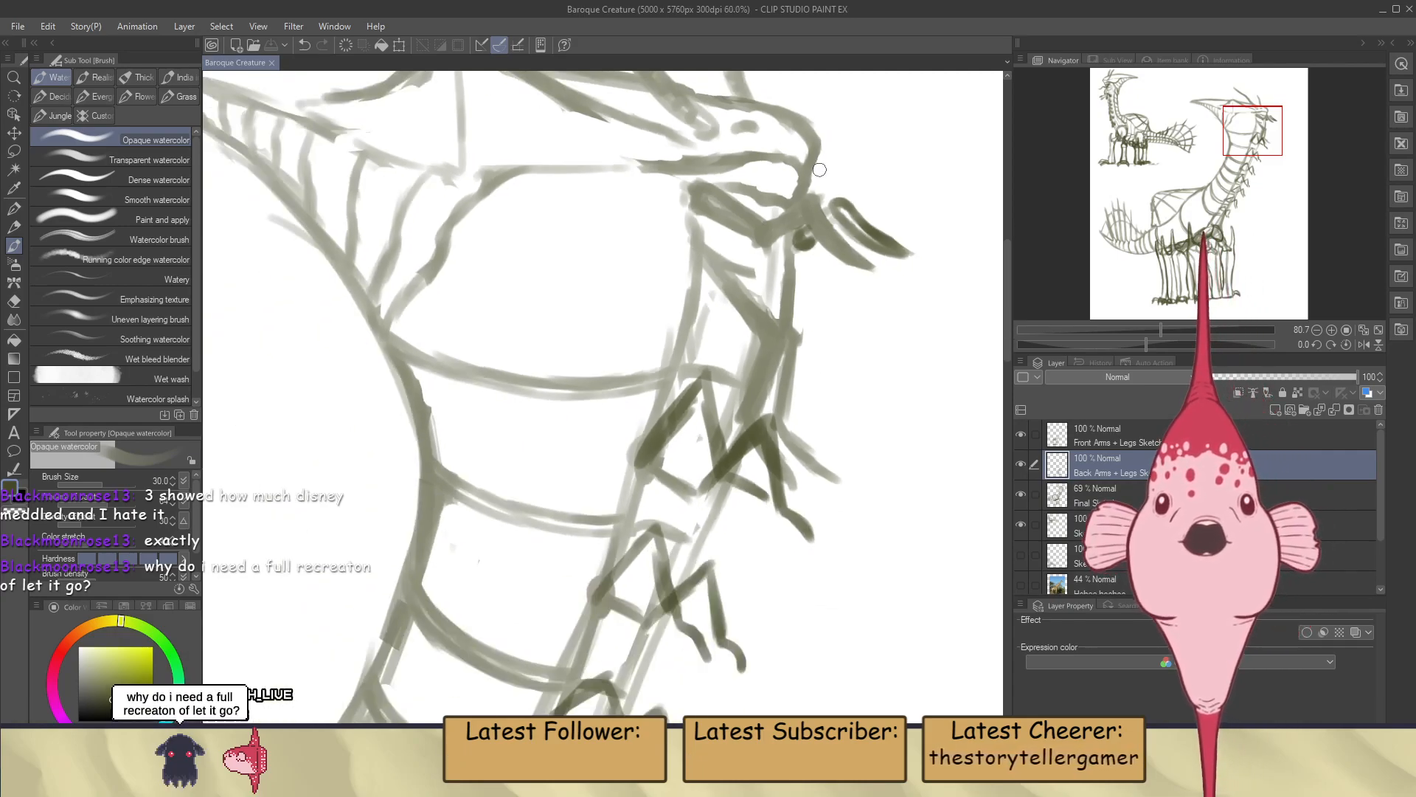
{"action": "scroll", "coordinate": [717, 430], "scroll_direction": "down", "scroll_amount": 1}
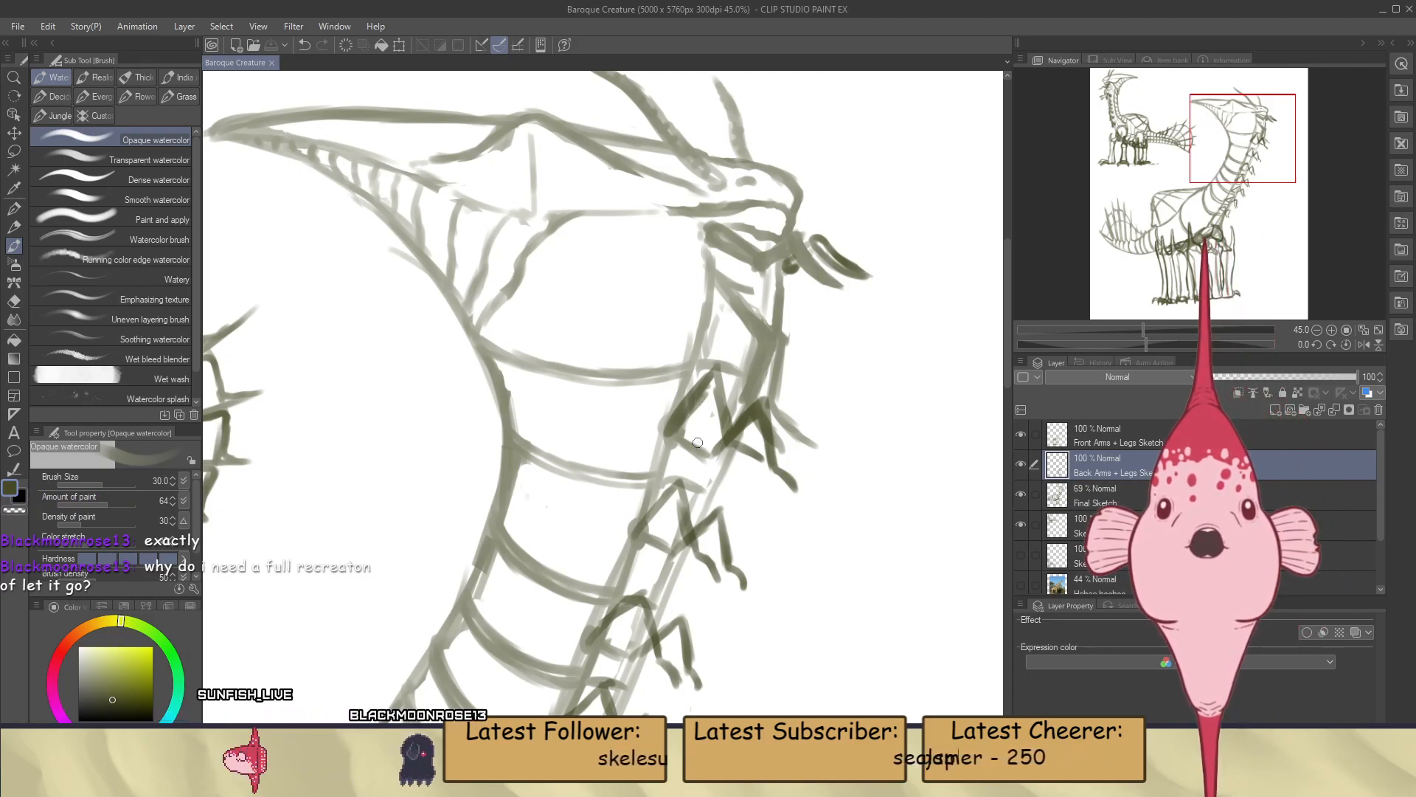
{"action": "scroll", "coordinate": [705, 320], "scroll_direction": "up", "scroll_amount": 1}
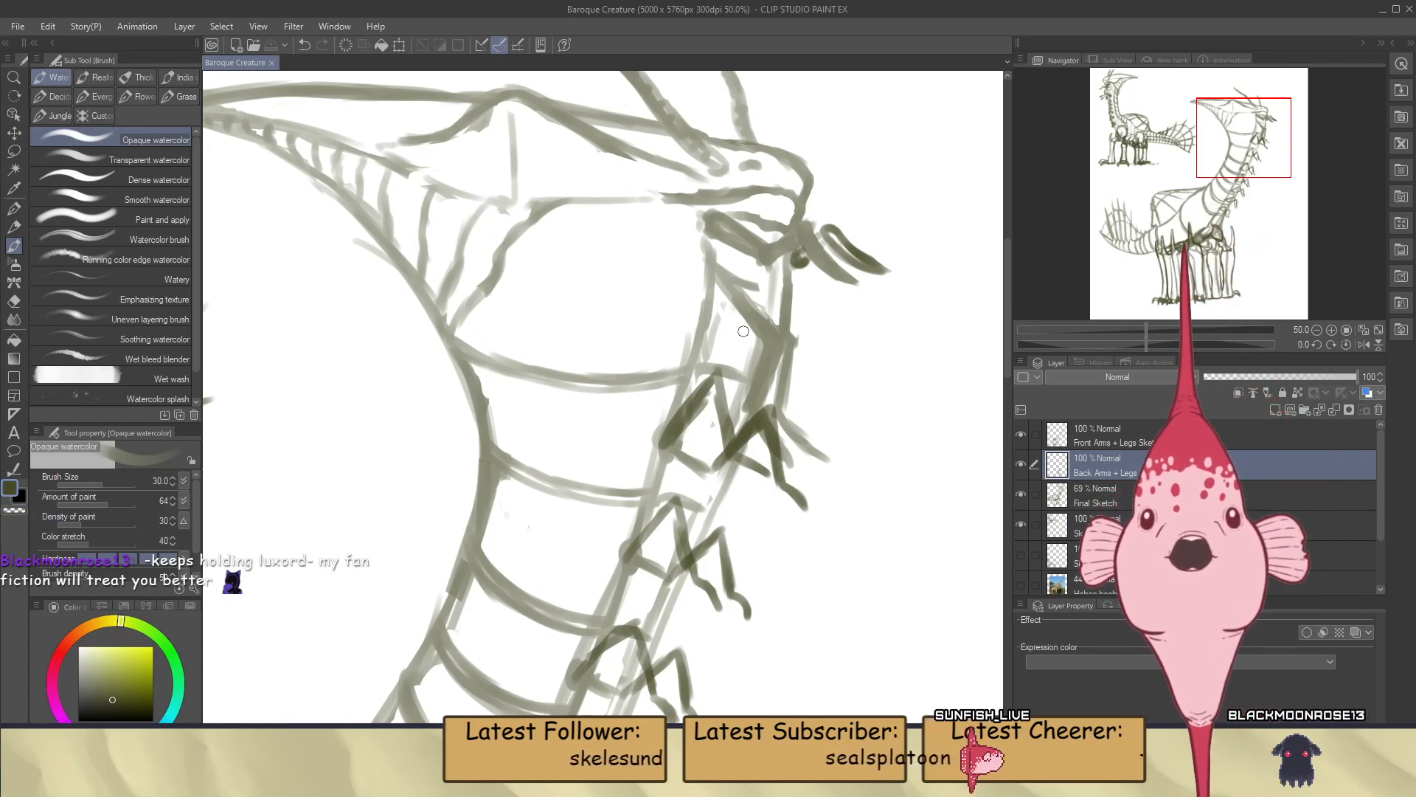
{"action": "scroll", "coordinate": [744, 331], "scroll_direction": "down", "scroll_amount": 3}
{"action": "scroll", "coordinate": [719, 346], "scroll_direction": "up", "scroll_amount": 3}
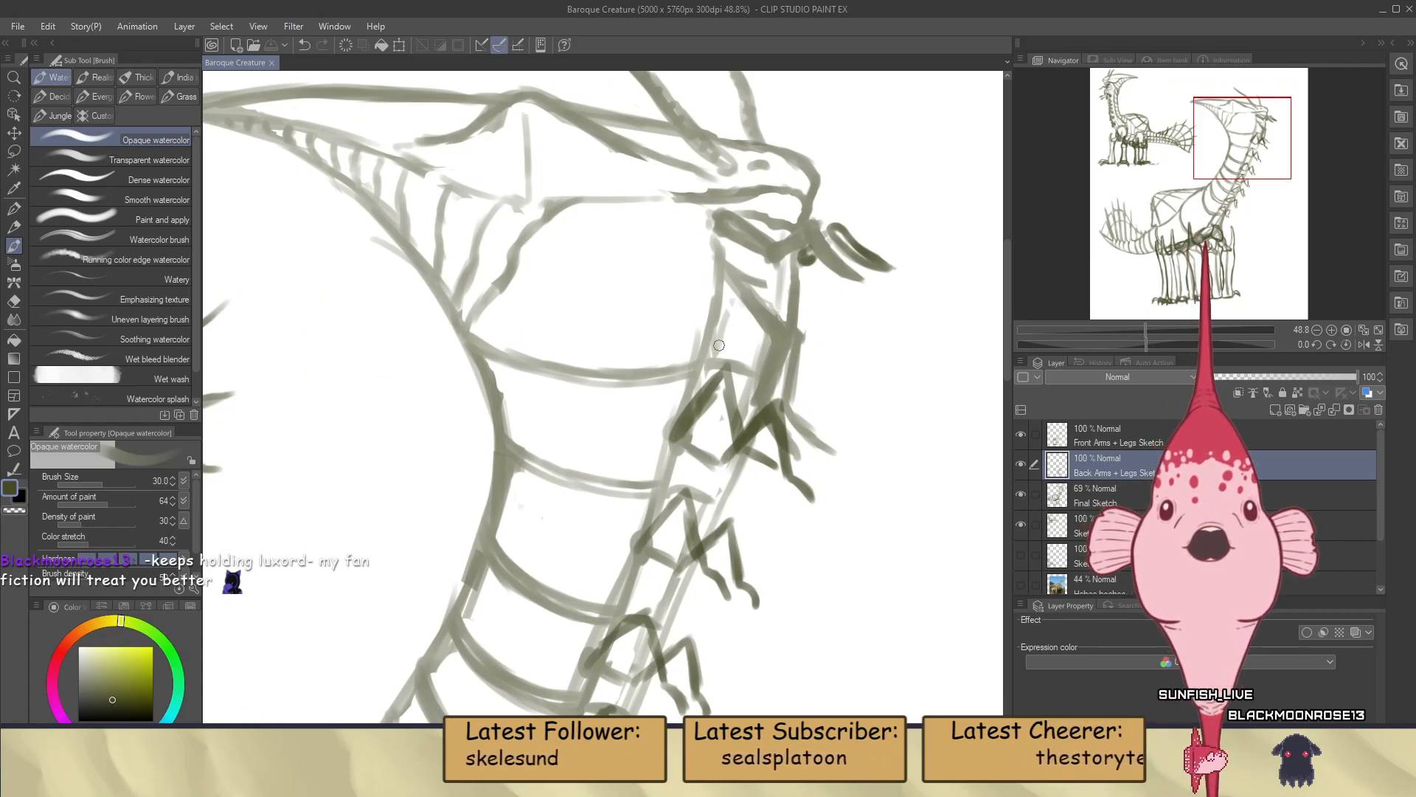
{"action": "scroll", "coordinate": [772, 277], "scroll_direction": "up", "scroll_amount": 2}
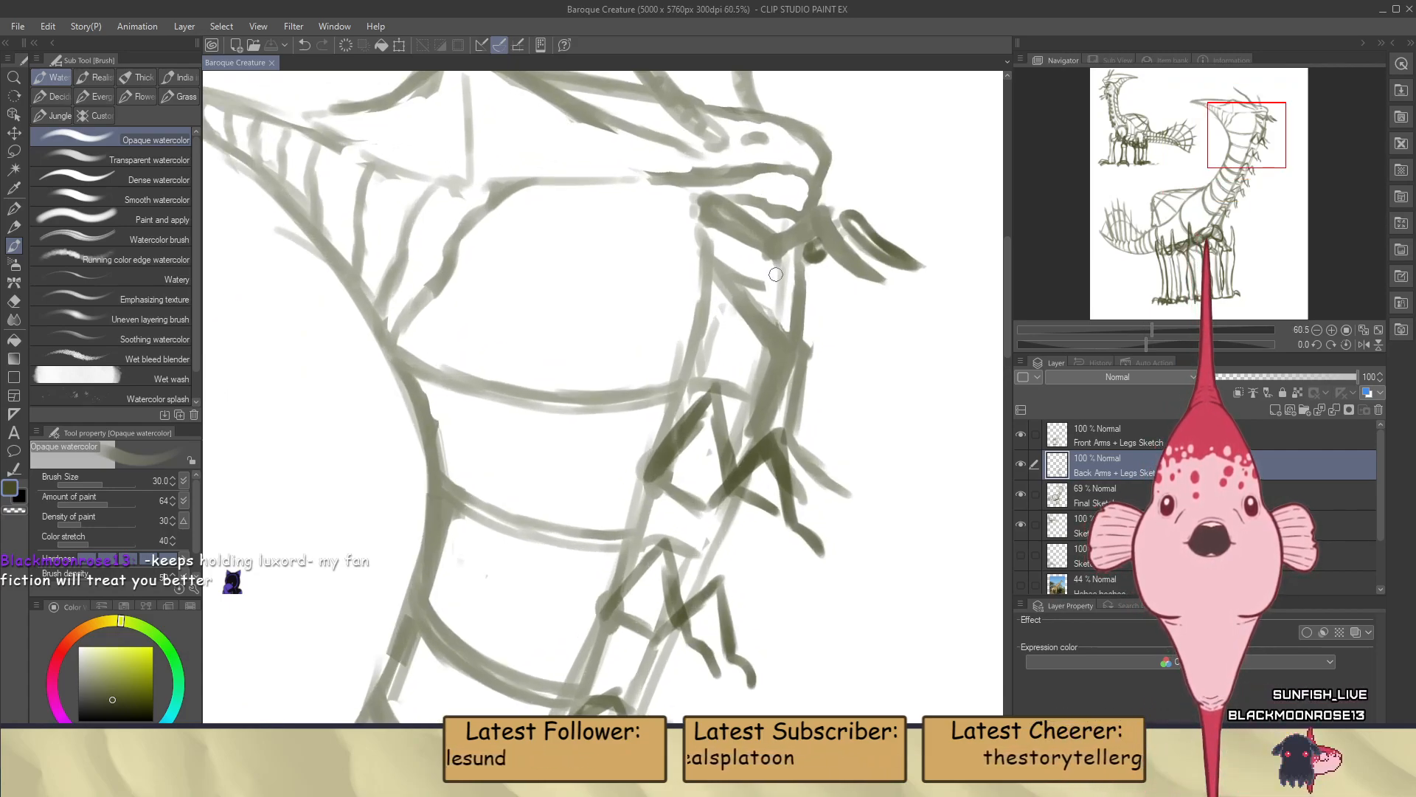
{"action": "scroll", "coordinate": [758, 441], "scroll_direction": "down", "scroll_amount": 2}
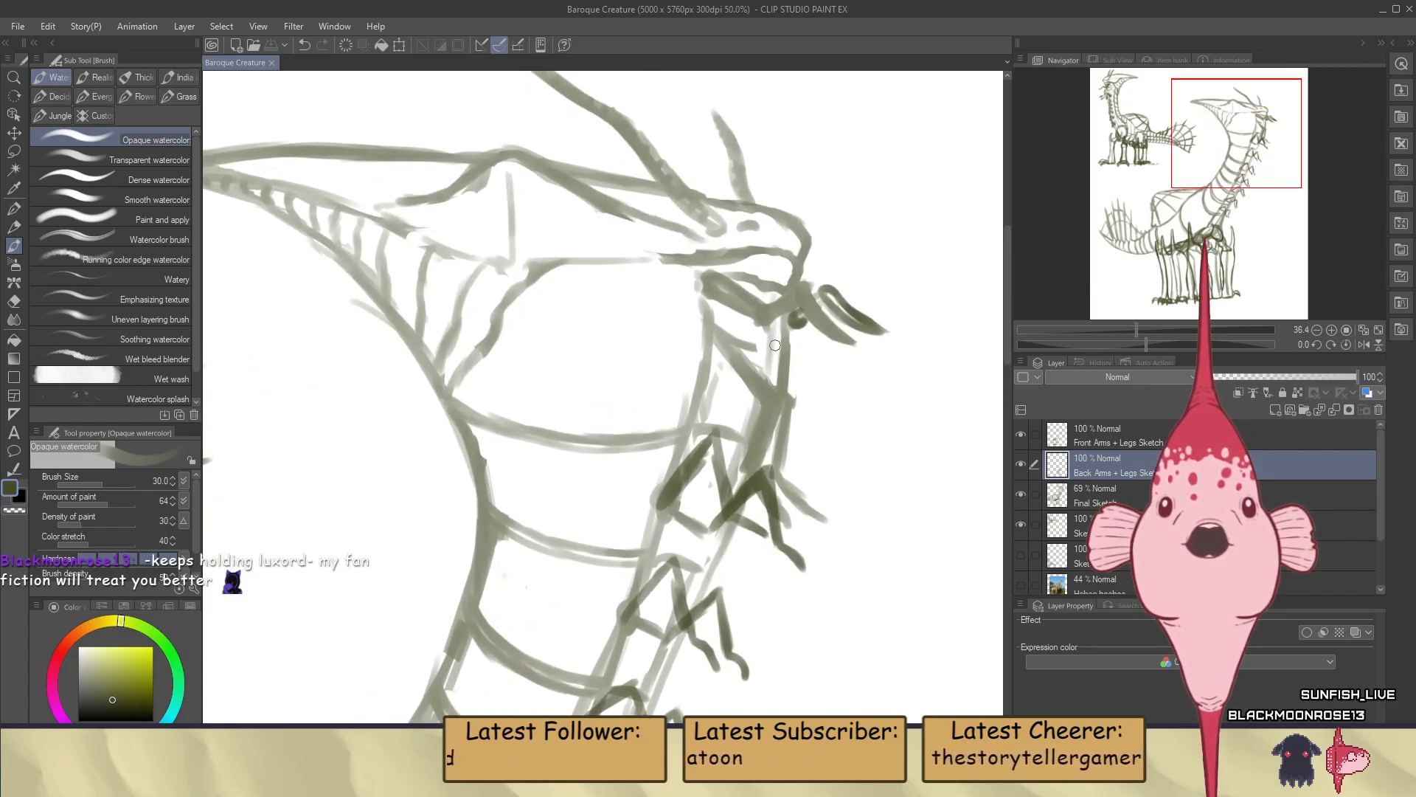
{"action": "scroll", "coordinate": [775, 345], "scroll_direction": "up", "scroll_amount": 2}
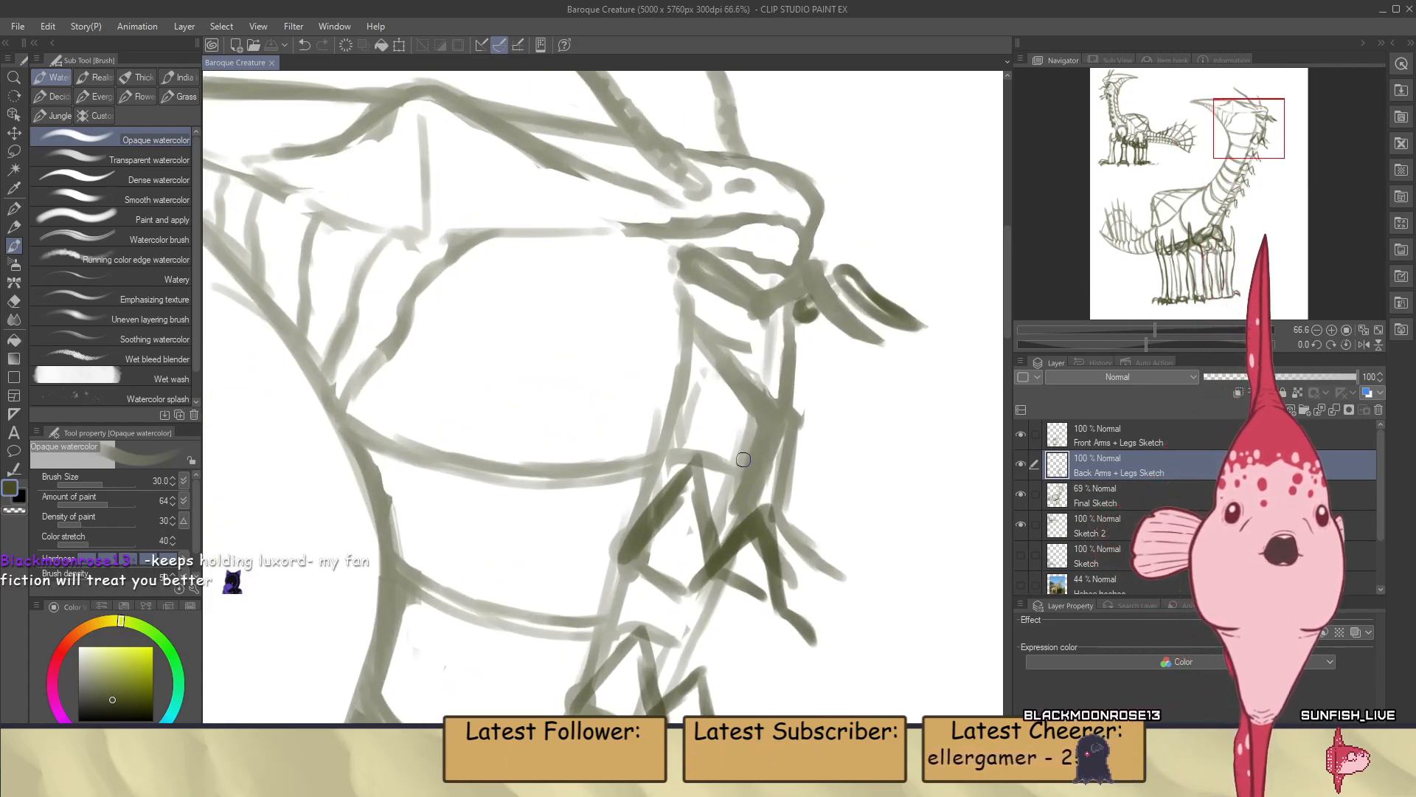
Paint a rounded elbow on the uppermost arm beneath the head and continue its outer outline down to the claw
{"action": "left_click_drag", "start_coordinate": [705, 384], "coordinate": [706, 386]}
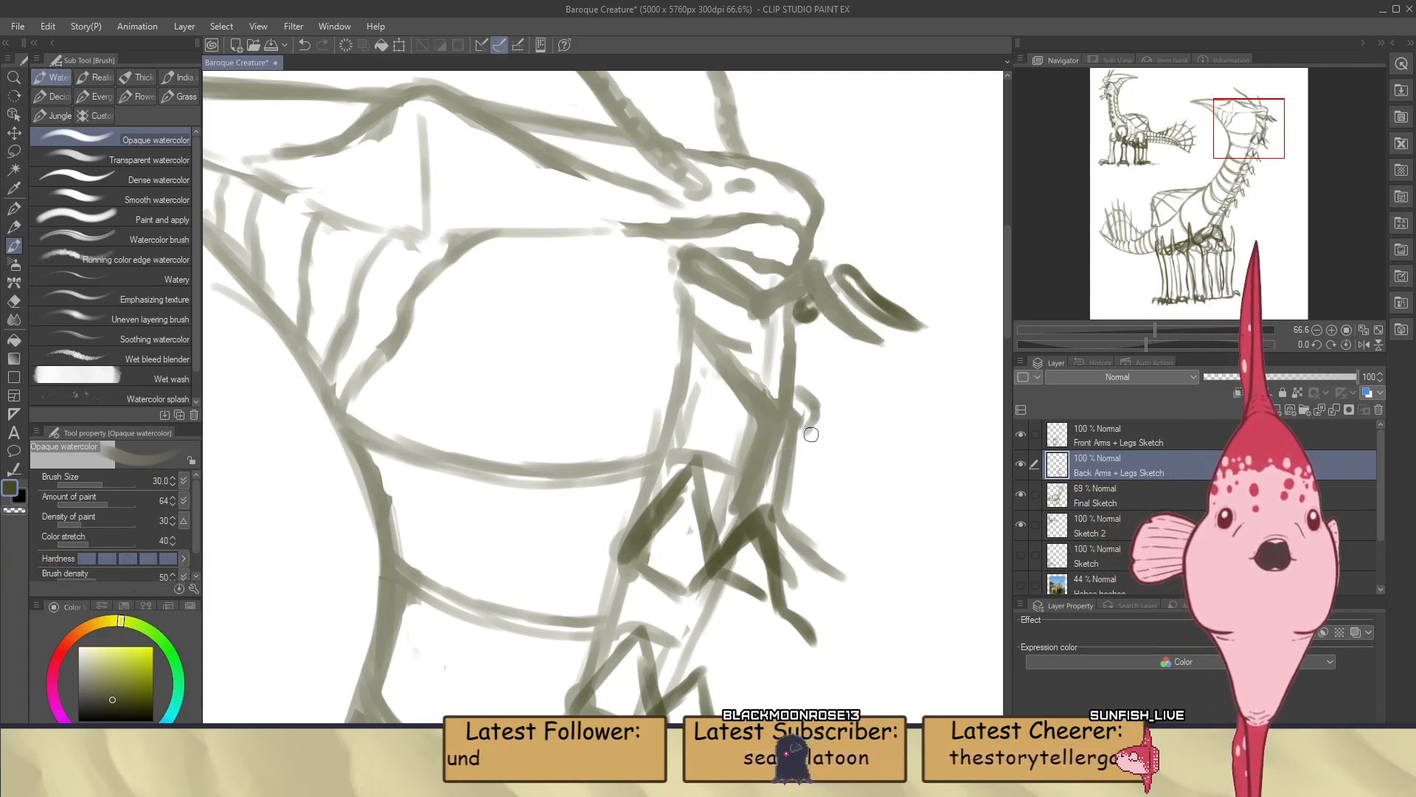
{"action": "scroll", "coordinate": [782, 425], "scroll_direction": "down", "scroll_amount": 2}
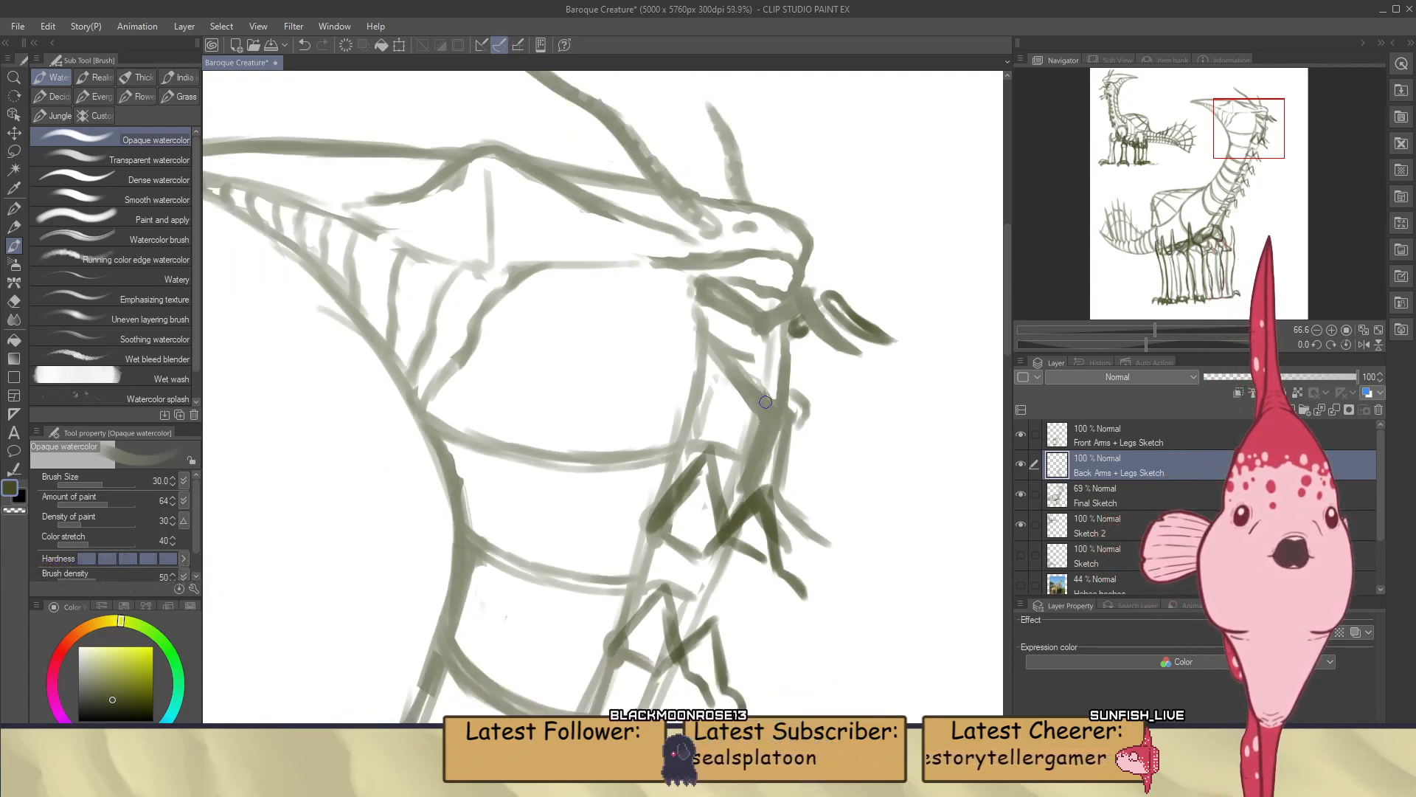
{"action": "scroll", "coordinate": [804, 415], "scroll_direction": "up", "scroll_amount": 4}
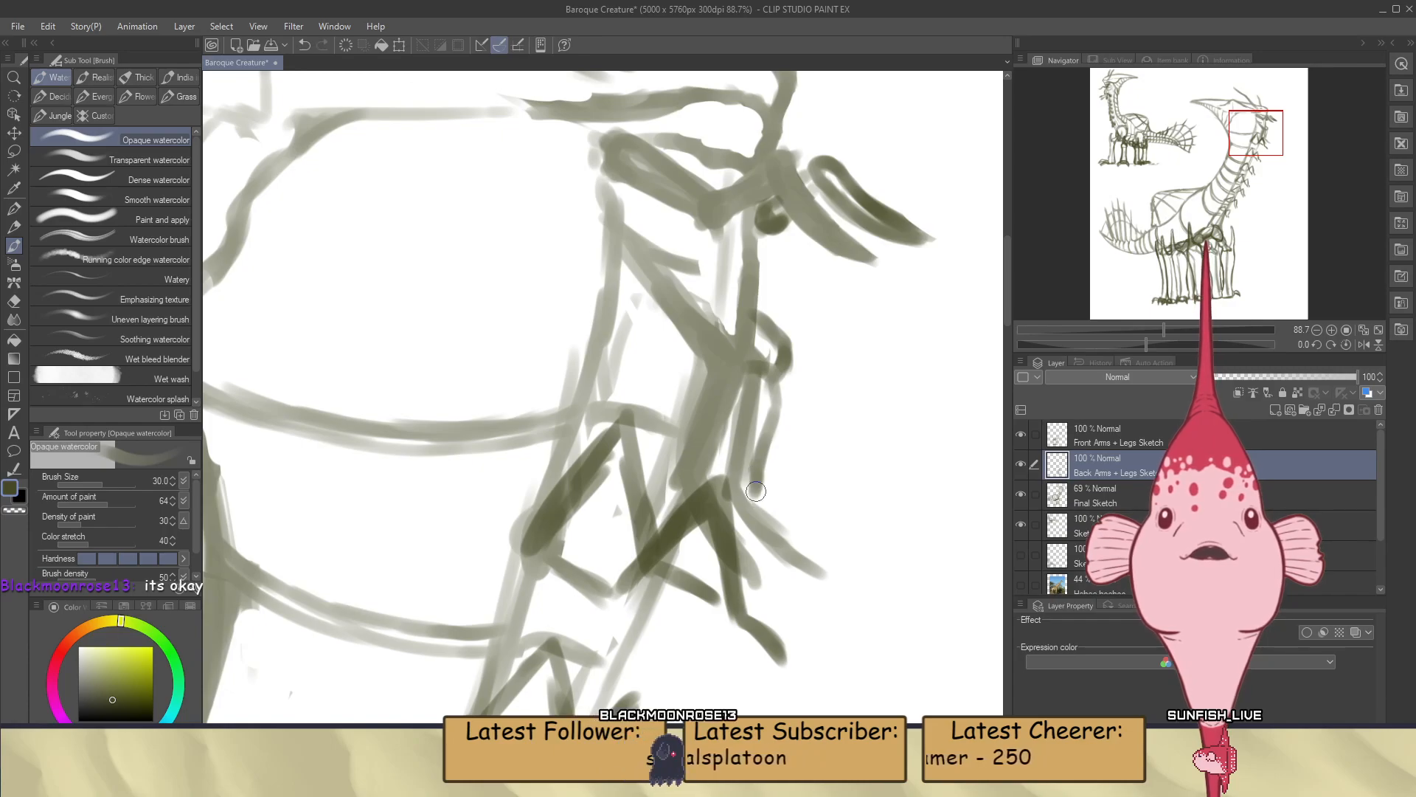
{"action": "left_click_drag", "start_coordinate": [751, 491], "coordinate": [848, 565]}
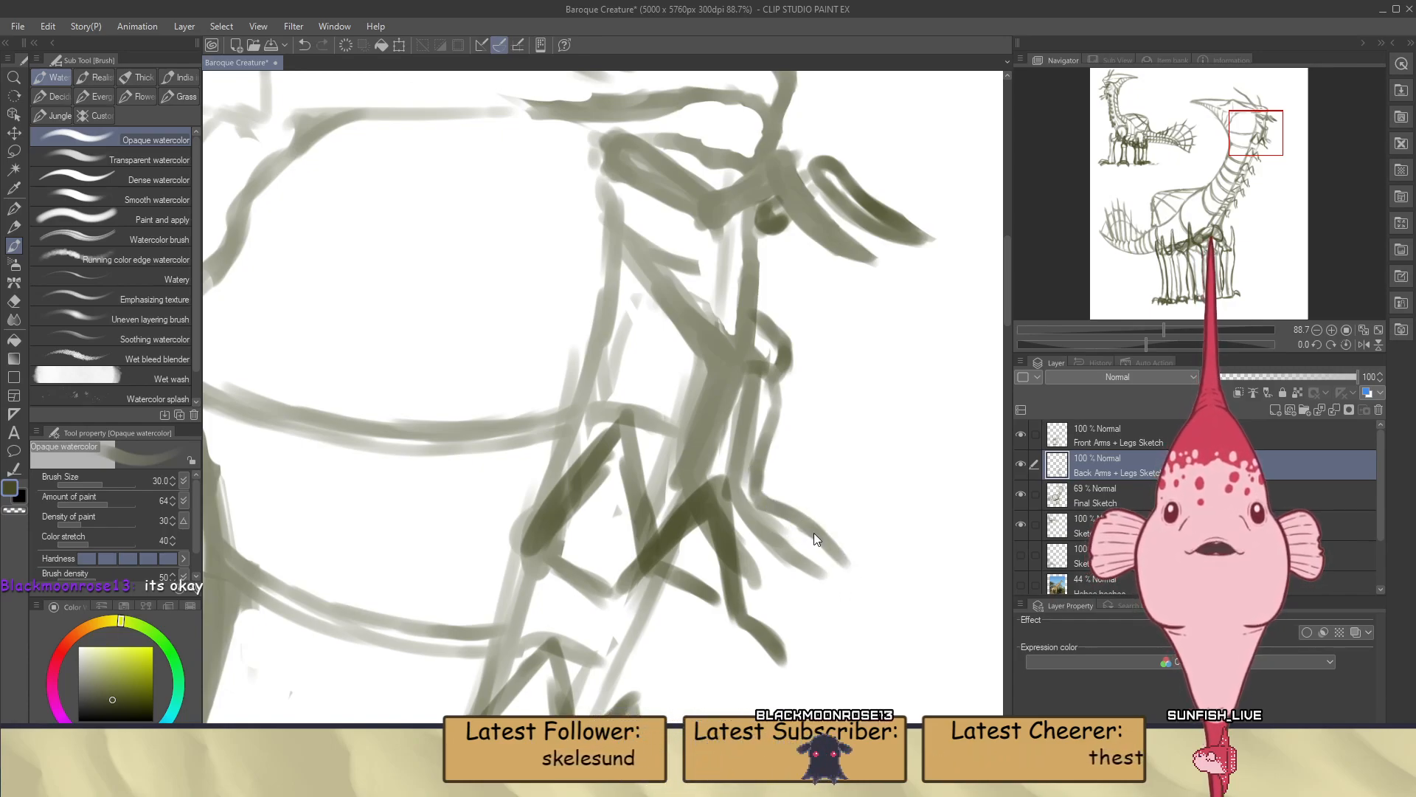
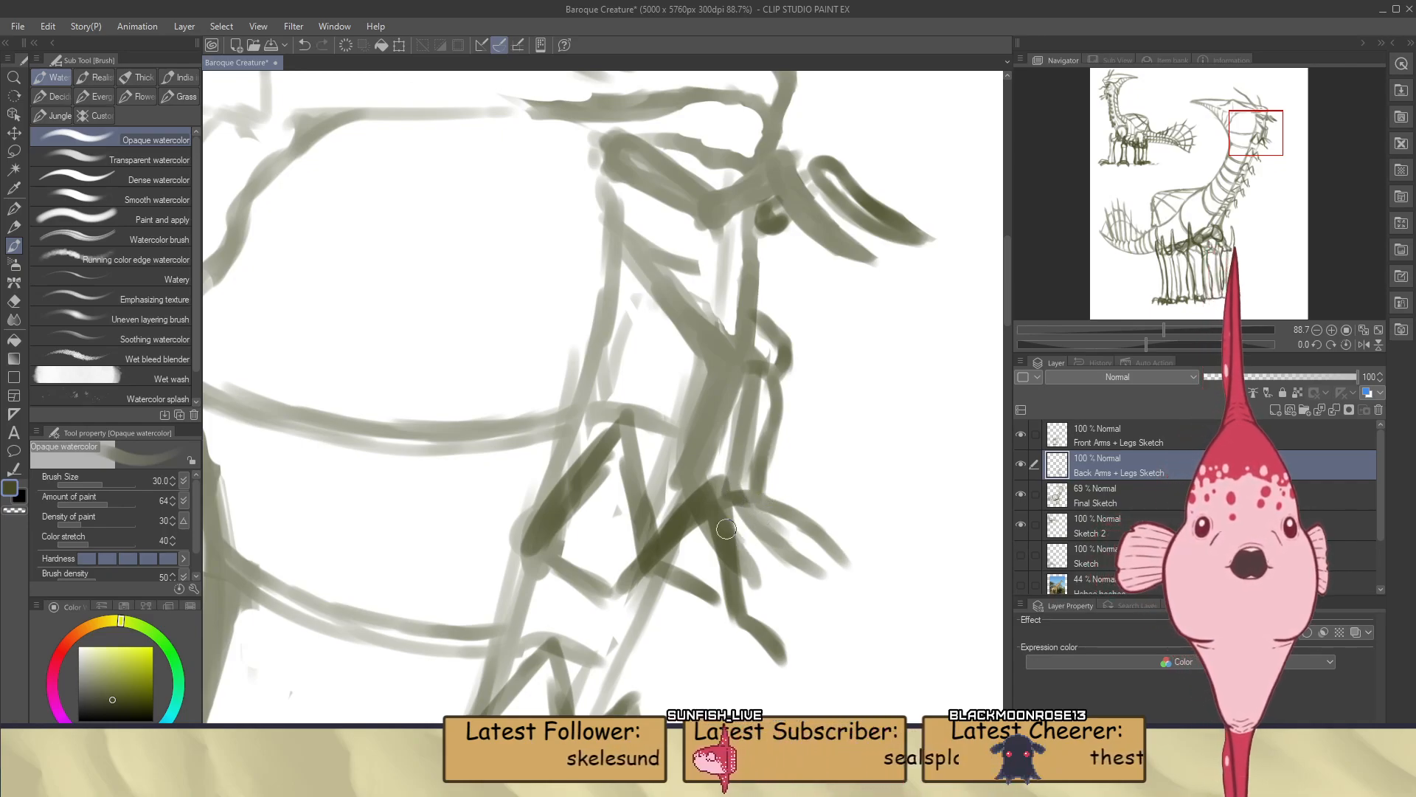
Paint the curved fingers and claw tips on the hand of the uppermost back arm beneath the head
{"action": "left_click_drag", "start_coordinate": [717, 515], "coordinate": [763, 567]}
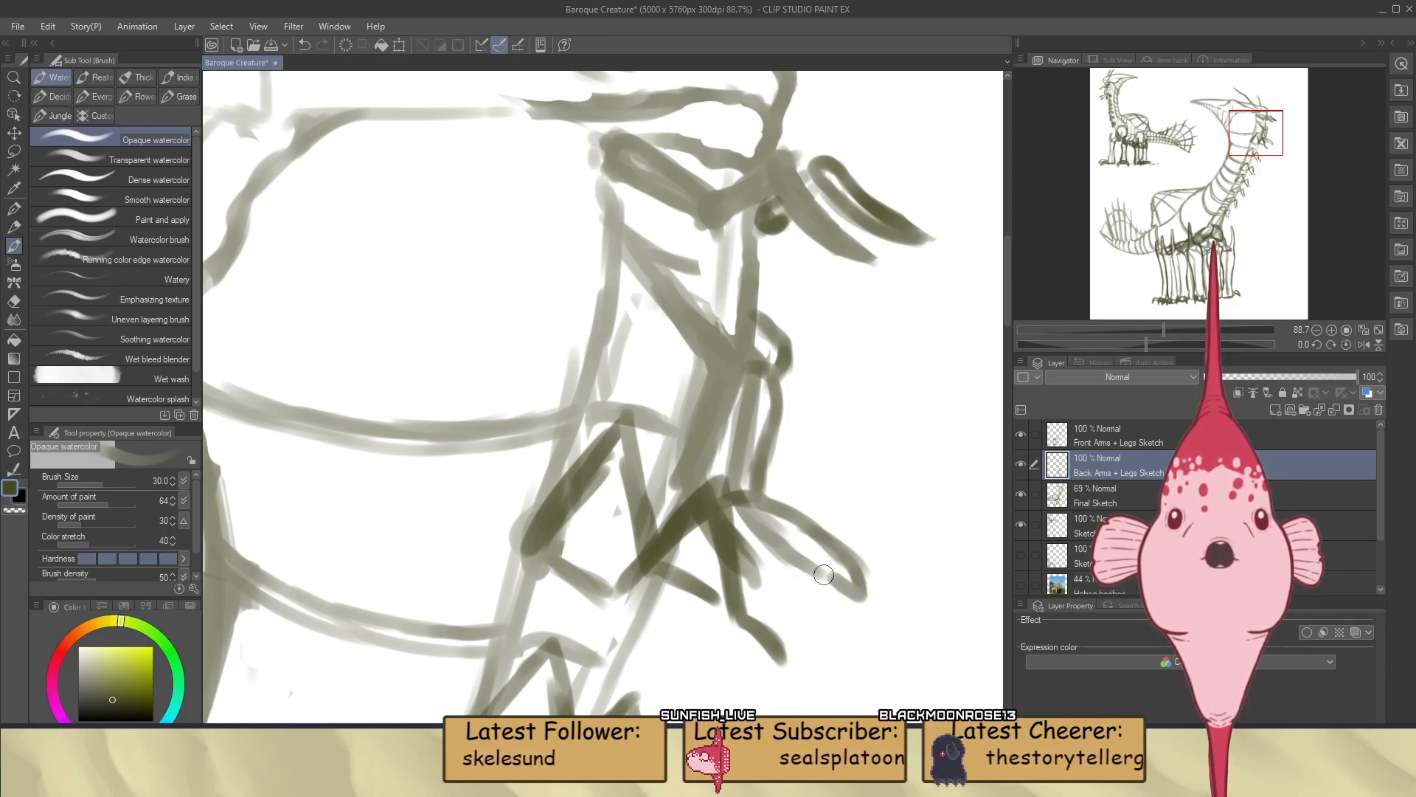
{"action": "left_click_drag", "start_coordinate": [824, 570], "coordinate": [853, 607]}
{"action": "left_click_drag", "start_coordinate": [829, 543], "coordinate": [855, 602]}
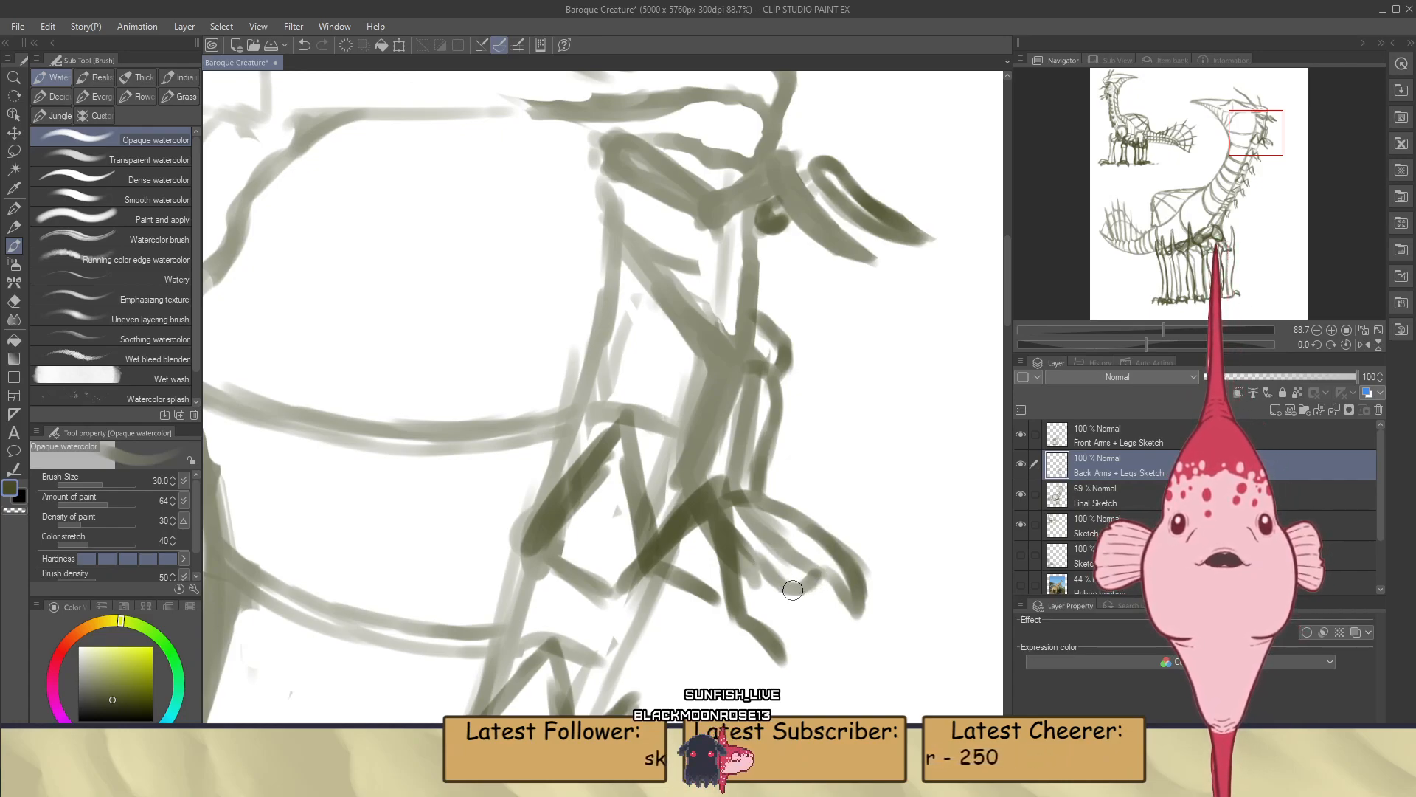
{"action": "left_click_drag", "start_coordinate": [794, 599], "coordinate": [820, 628]}
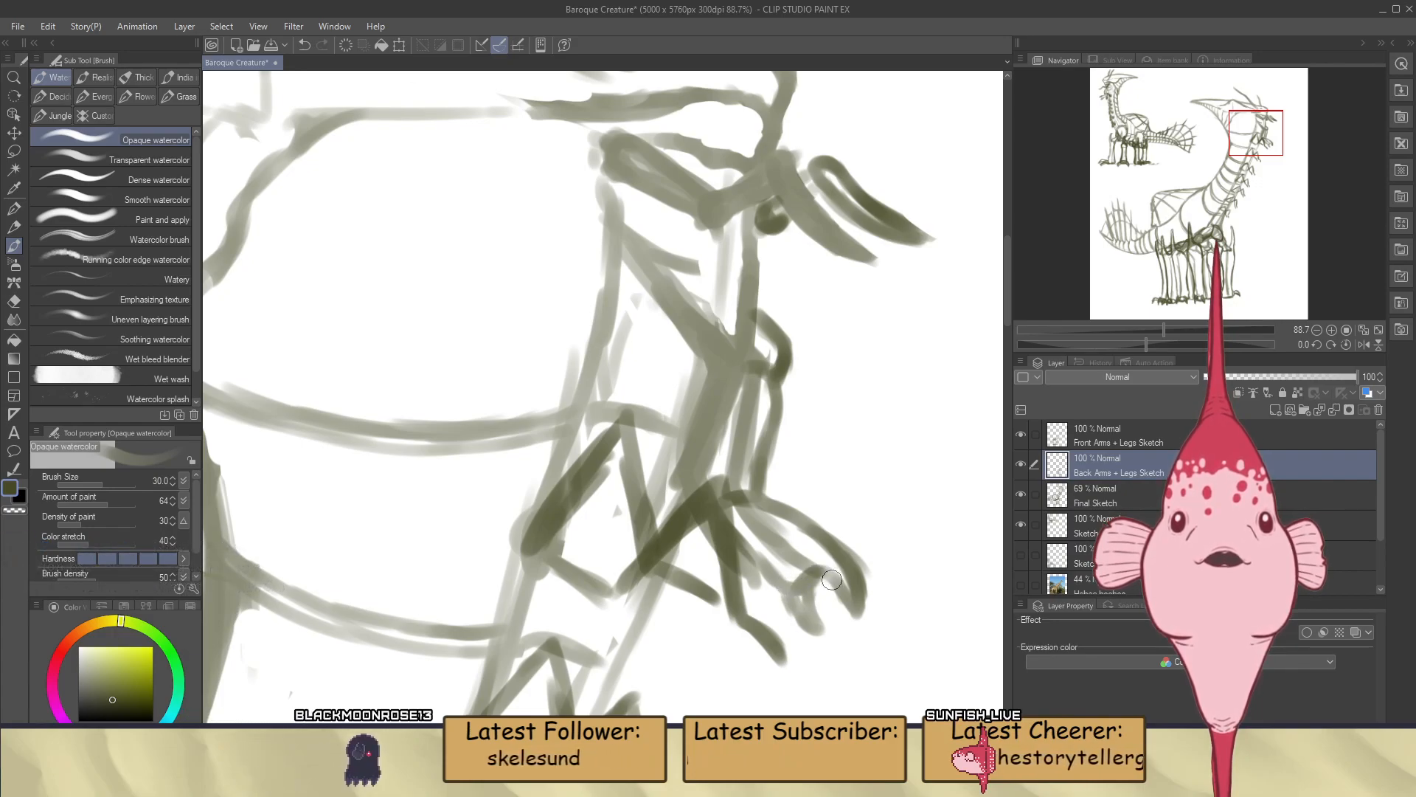
{"action": "left_click_drag", "start_coordinate": [804, 574], "coordinate": [833, 608]}
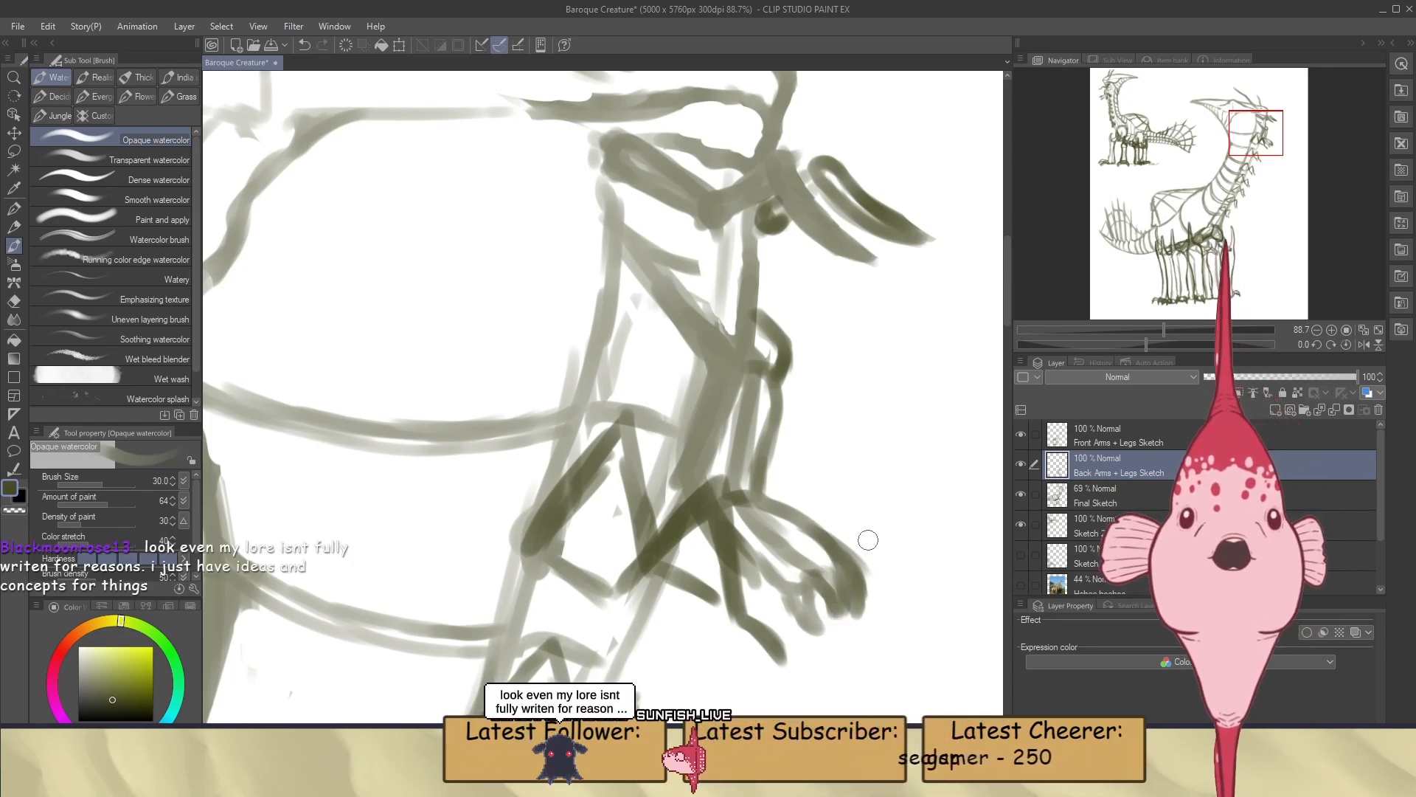
Trim the outer edge of the back hand's longest finger with the eraser and repaint its claw tip darker
{"action": "key", "text": "e"}
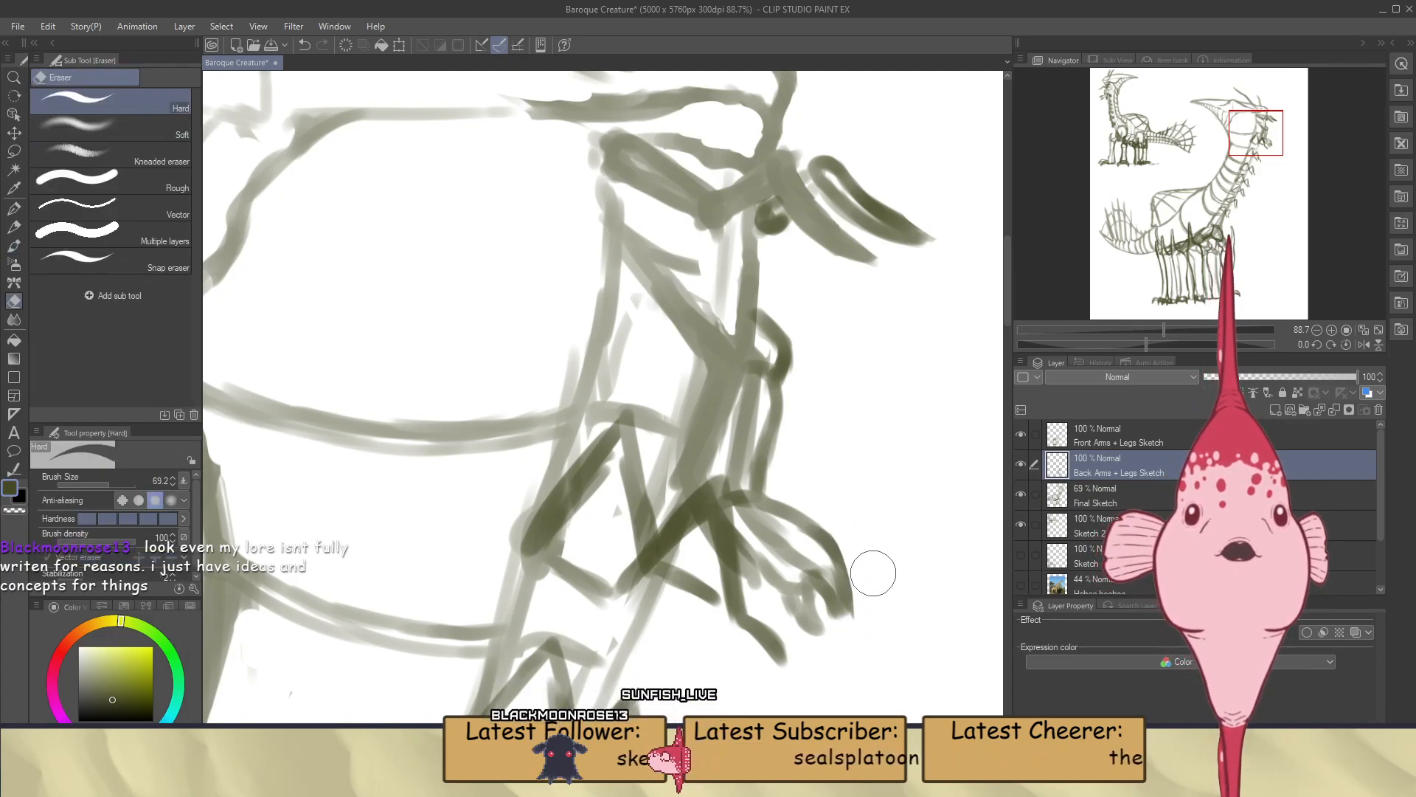
{"action": "key", "text": "b"}
{"action": "left_click_drag", "start_coordinate": [832, 609], "coordinate": [841, 607]}
{"action": "key", "text": "ctrl+z"}
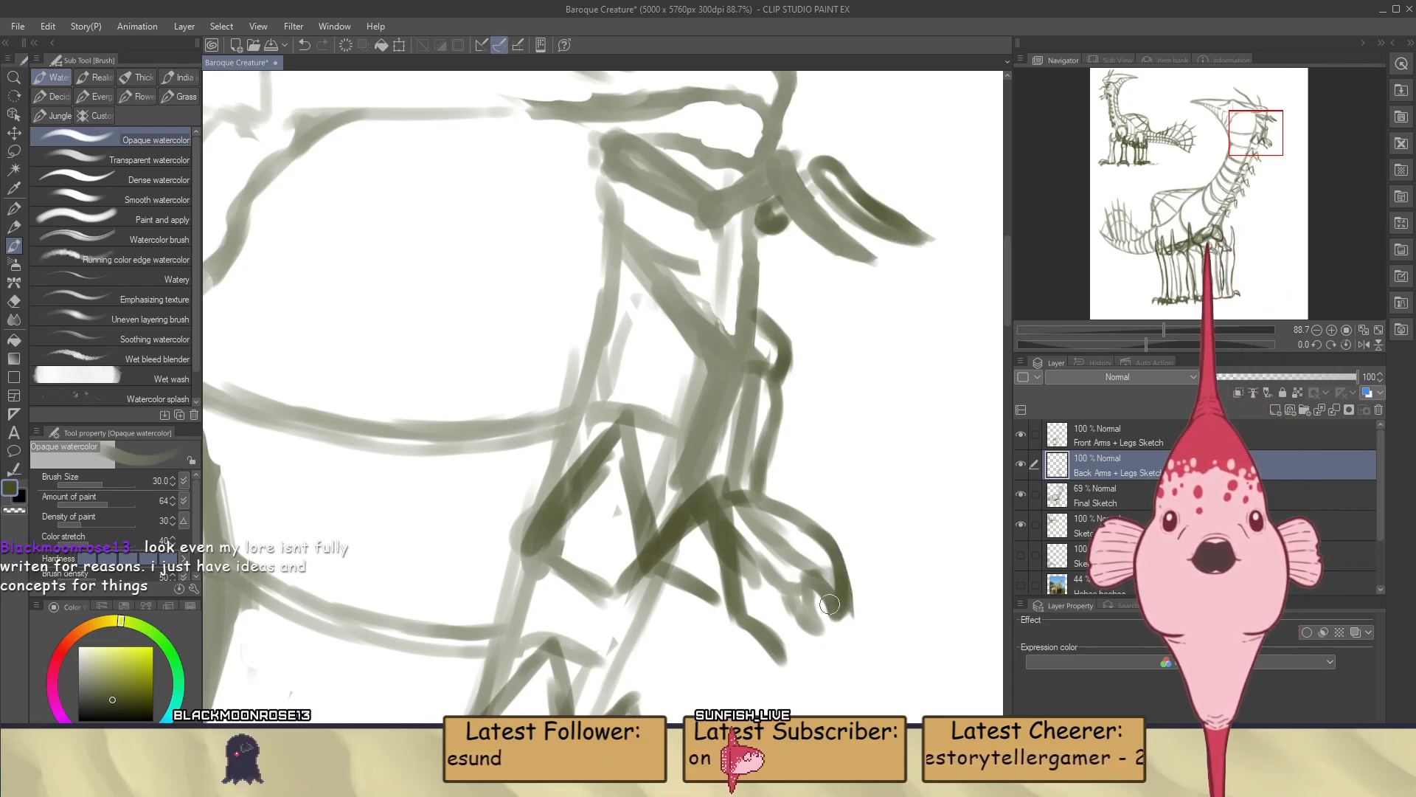
{"action": "left_click_drag", "start_coordinate": [820, 580], "coordinate": [839, 619]}
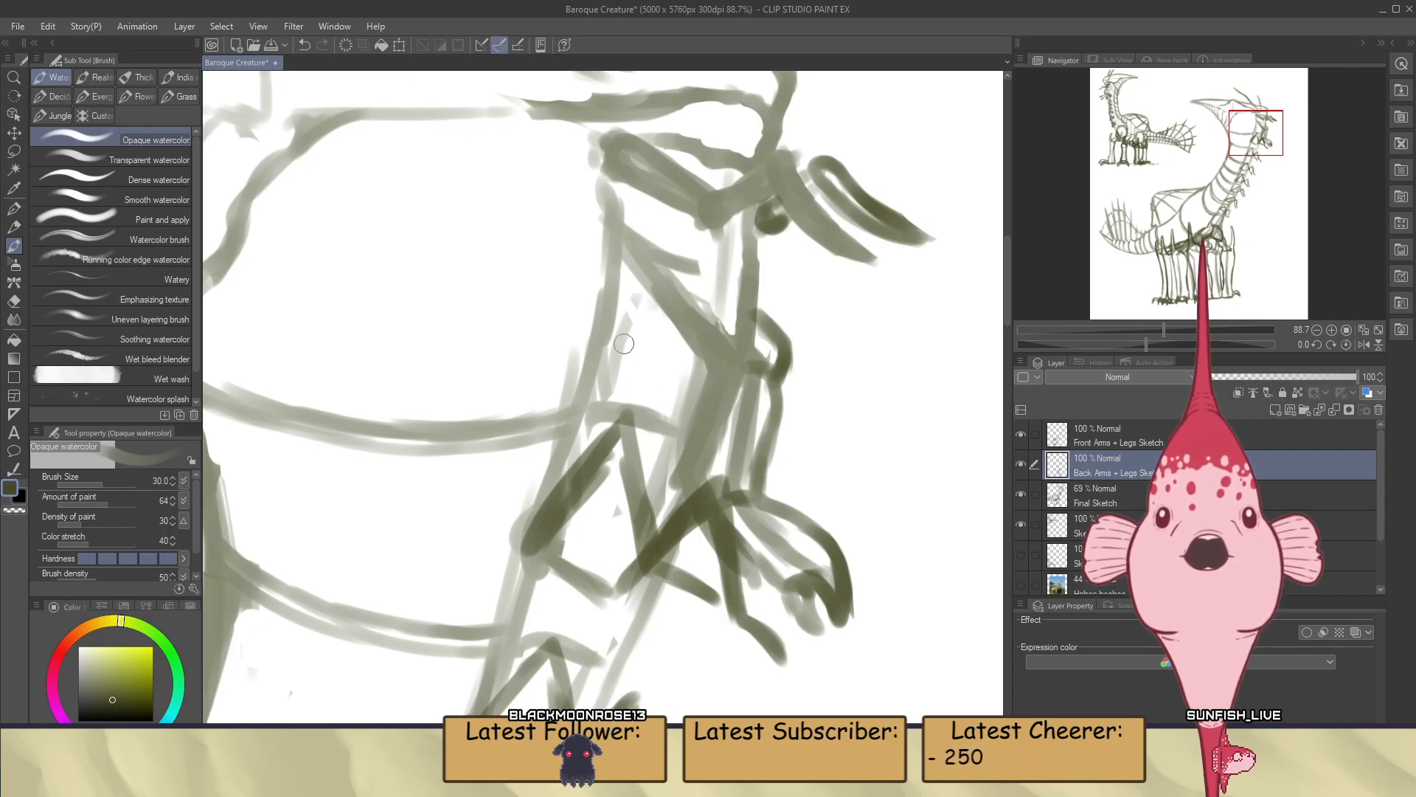
On the Front Arms + Legs Sketch layer, outline the uppermost front arm from its upper edge around the elbow and down the forearm
{"action": "left_click", "coordinate": [1096, 430]}
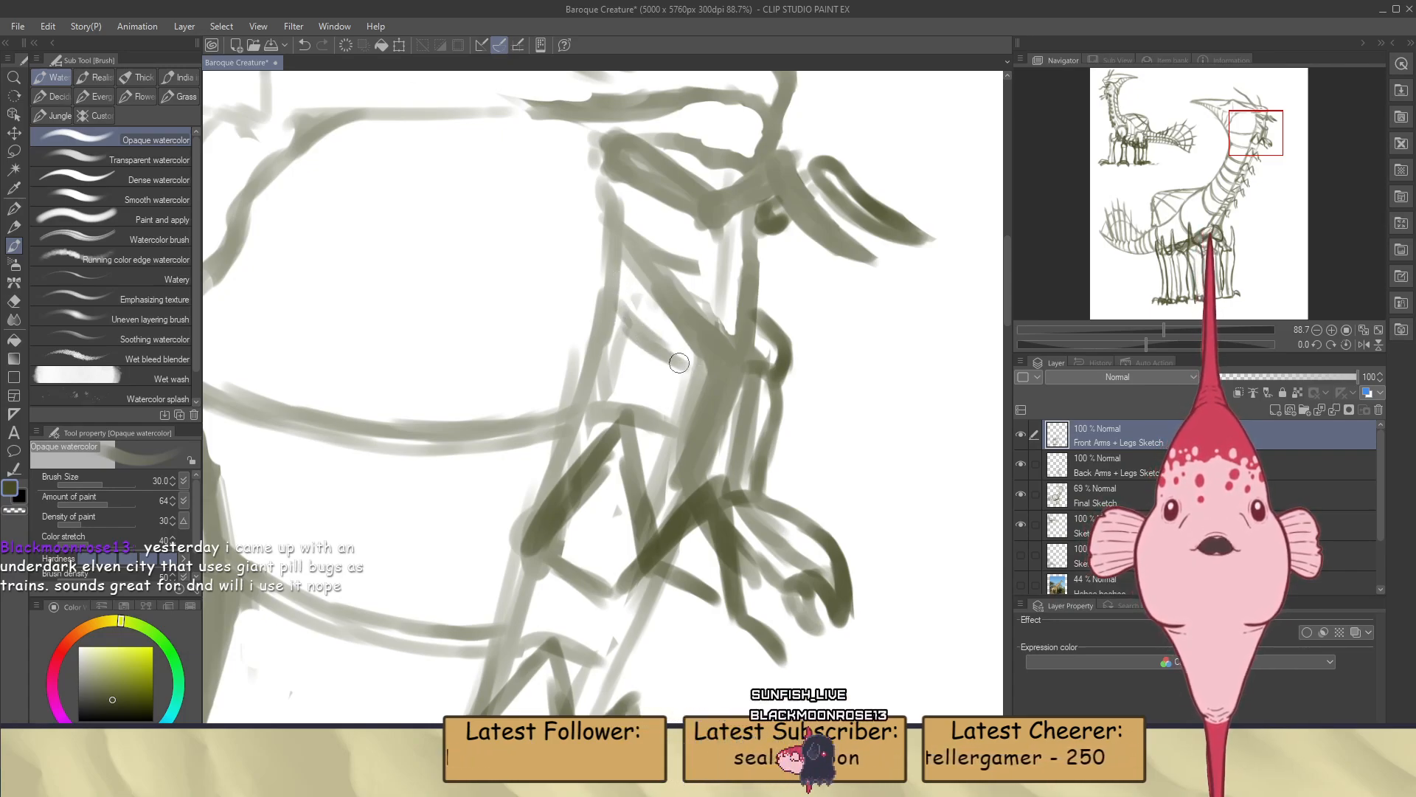
{"action": "left_click_drag", "start_coordinate": [627, 228], "coordinate": [719, 324]}
{"action": "left_click_drag", "start_coordinate": [673, 273], "coordinate": [747, 385]}
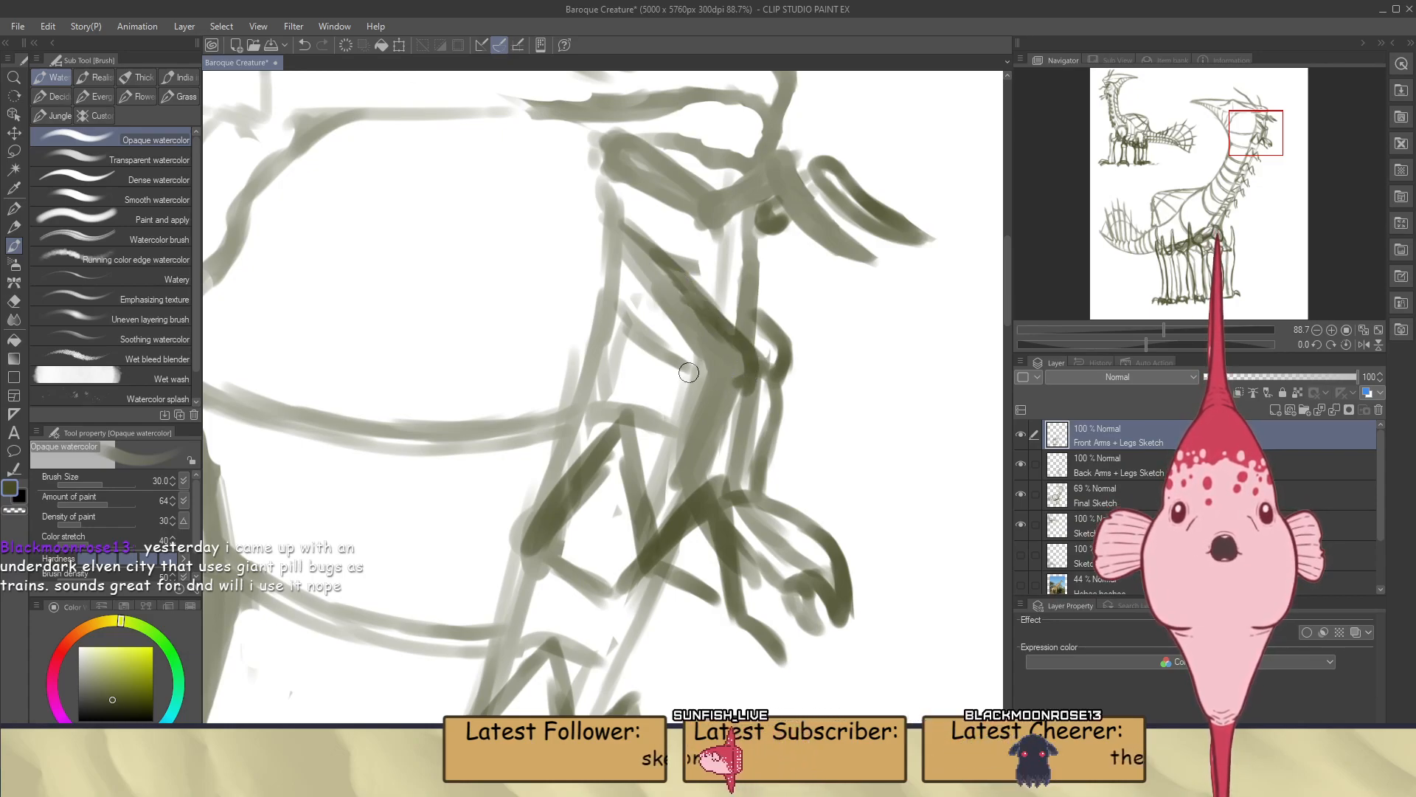
{"action": "left_click_drag", "start_coordinate": [692, 367], "coordinate": [724, 387]}
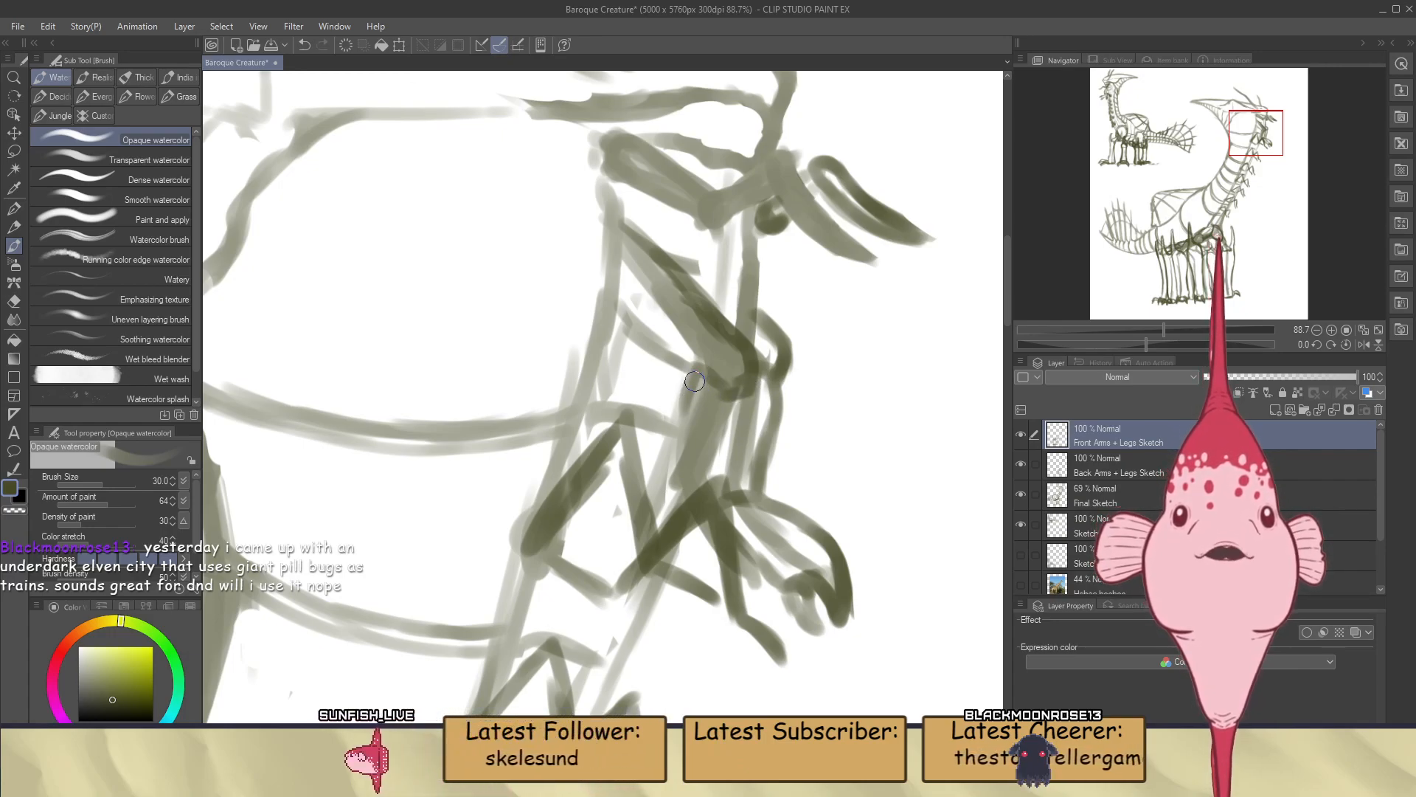
{"action": "left_click_drag", "start_coordinate": [694, 380], "coordinate": [686, 454]}
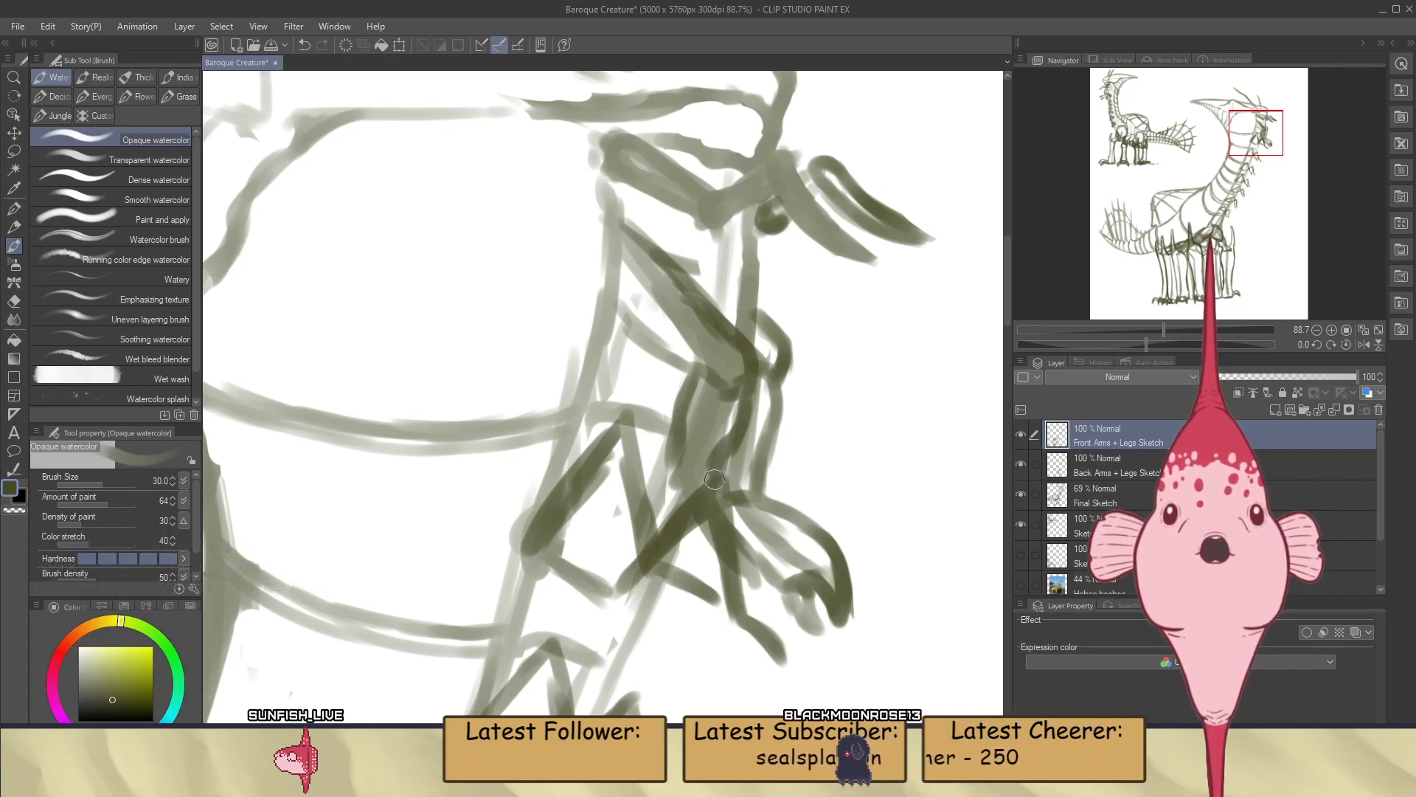
Check the front arm with the Final Sketch layer off and on, paint its wrist and hand edge, and erase excess paint inside the elbow
{"action": "left_click", "coordinate": [1021, 495]}
{"action": "left_click", "coordinate": [1021, 494]}
{"action": "left_click", "coordinate": [1020, 494]}
{"action": "left_click", "coordinate": [1021, 494]}
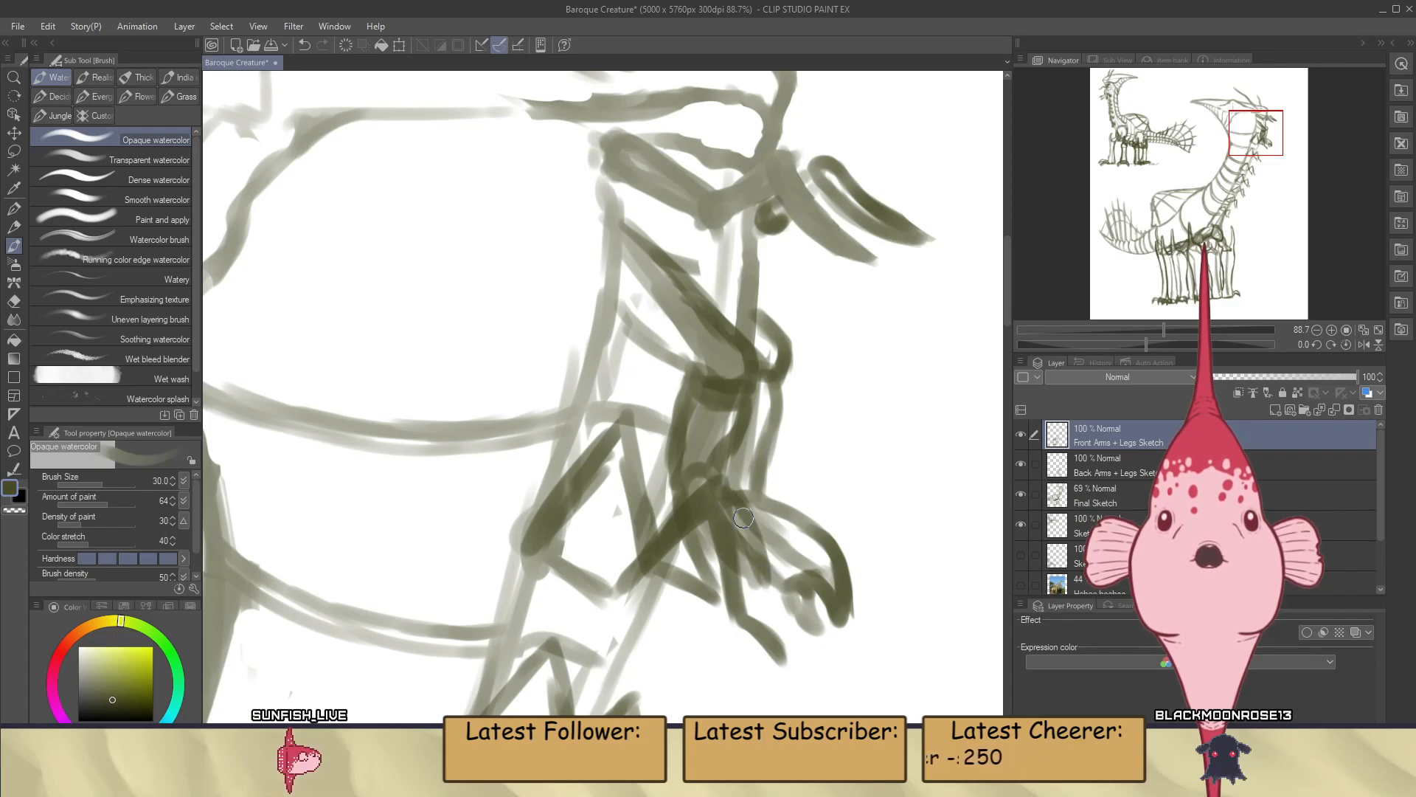
{"action": "left_click_drag", "start_coordinate": [728, 498], "coordinate": [762, 583]}
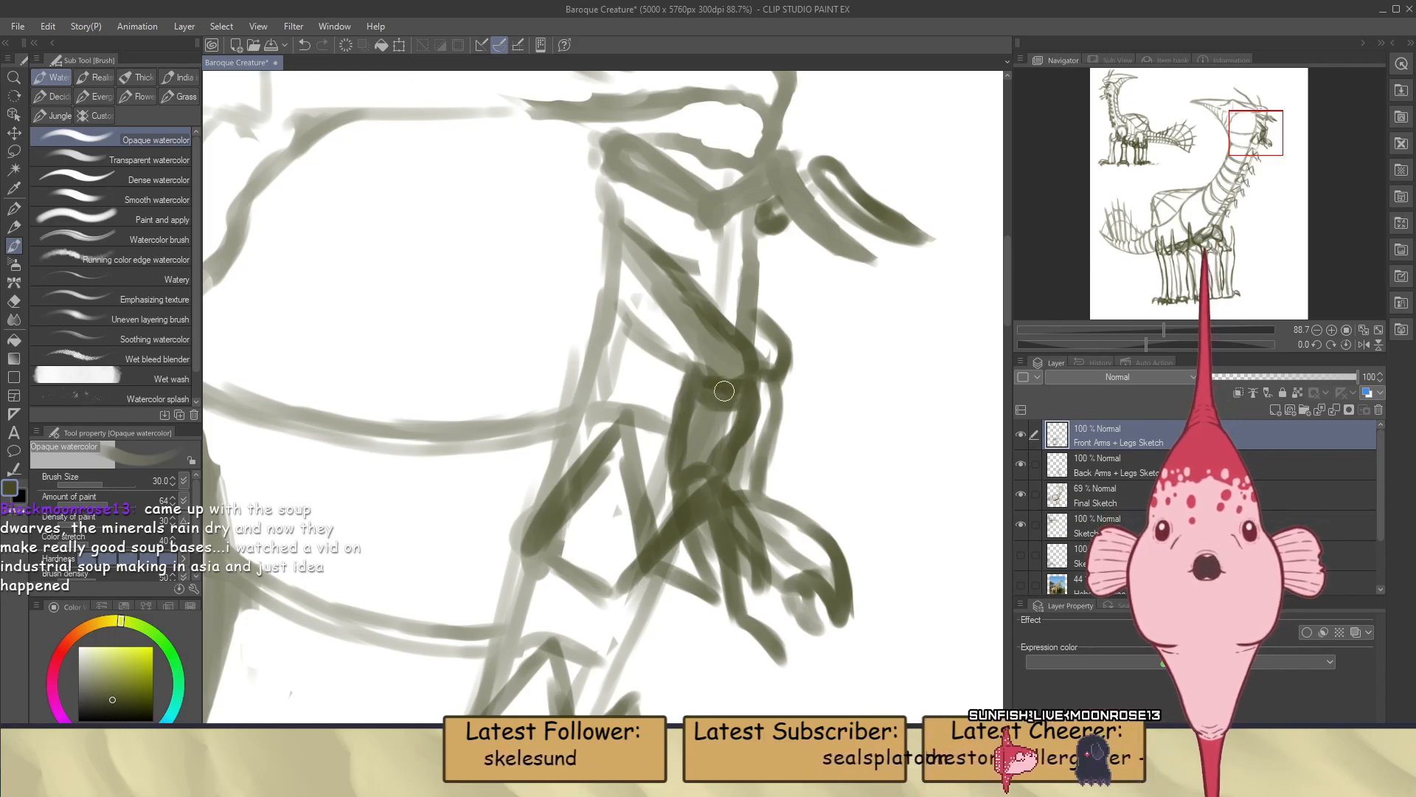
{"action": "key", "text": "e"}
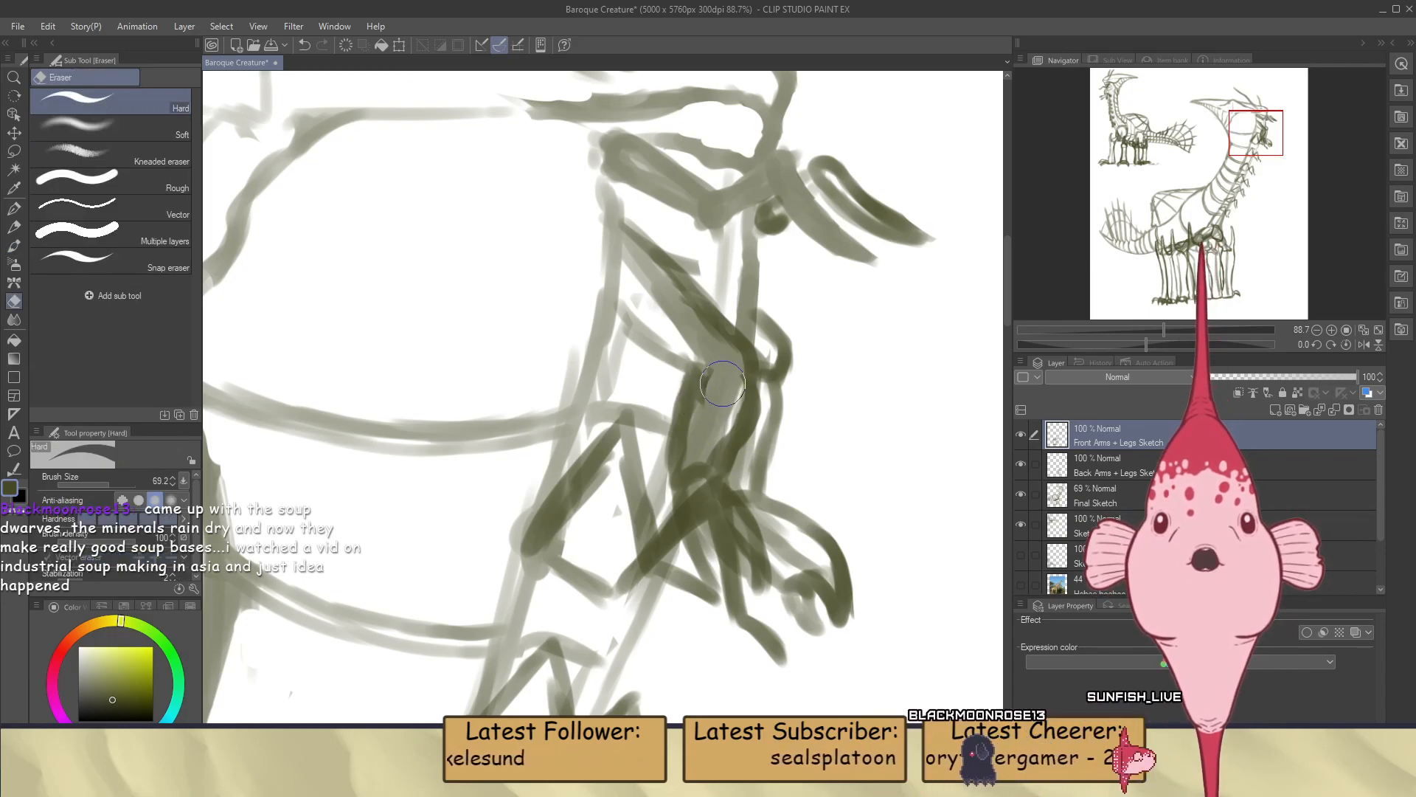
{"action": "key", "text": "b"}
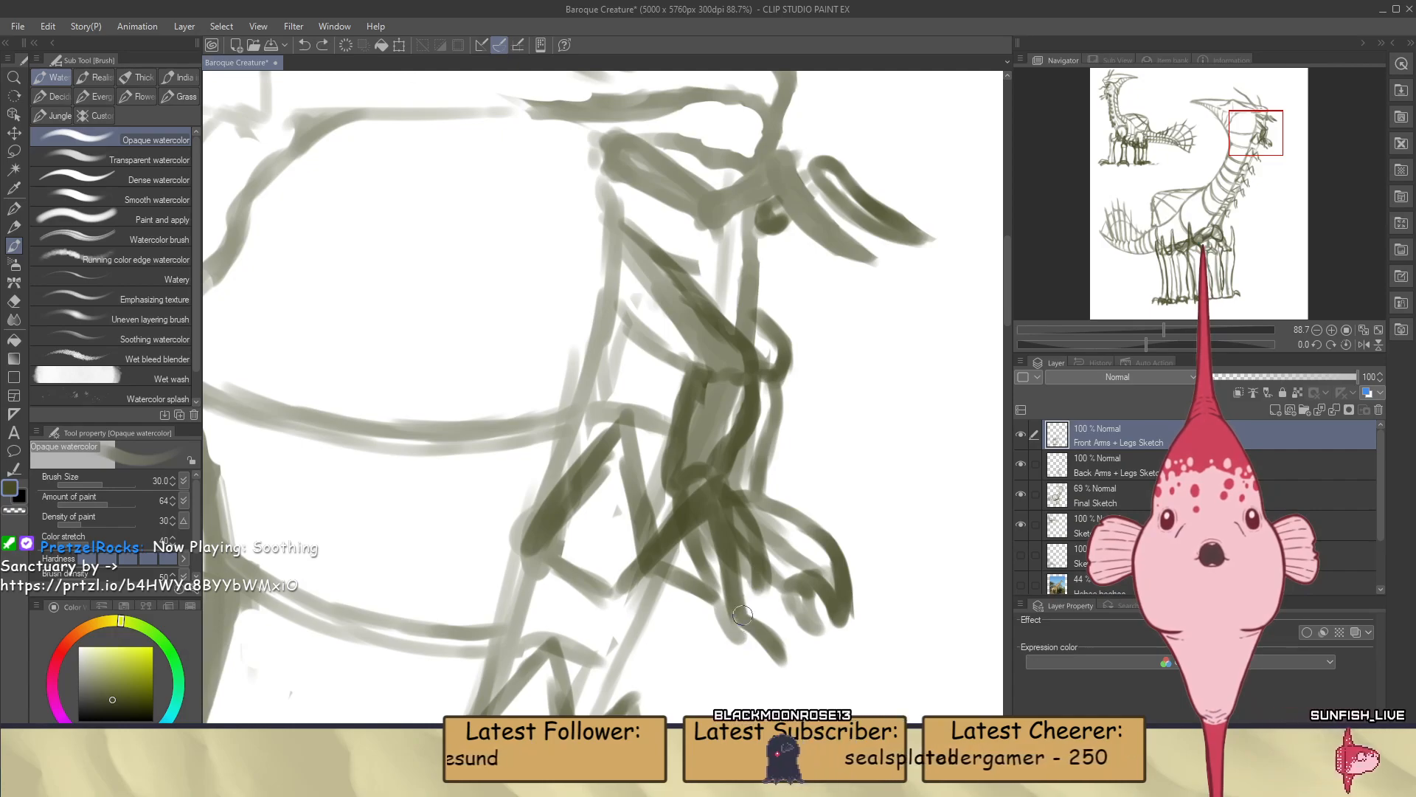
Paint the front hand's long hanging fingers, isolating them by temporarily hiding the Final Sketch and Back Arms + Legs Sketch layers
{"action": "left_click_drag", "start_coordinate": [717, 509], "coordinate": [736, 635]}
{"action": "left_click_drag", "start_coordinate": [747, 513], "coordinate": [743, 635]}
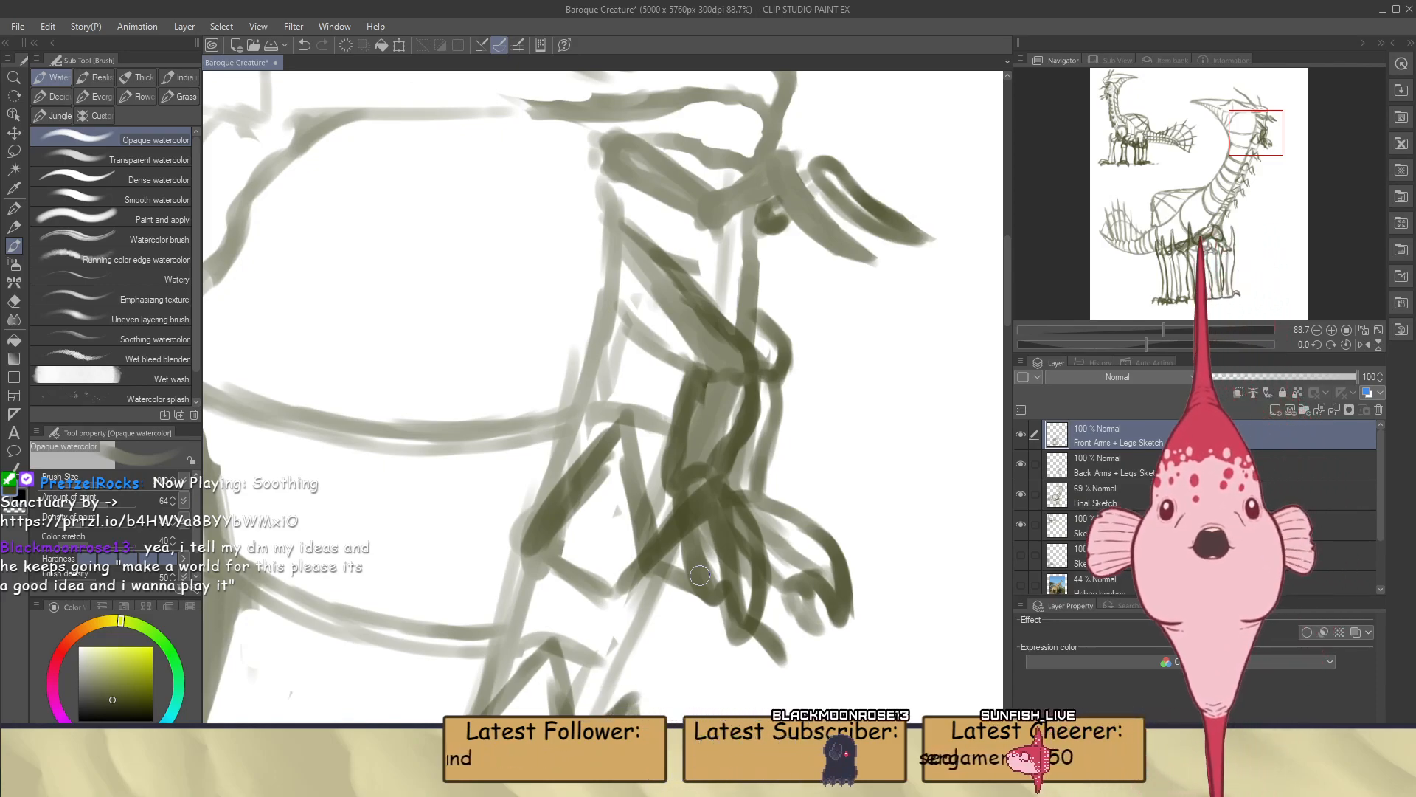
{"action": "left_click", "coordinate": [1021, 492]}
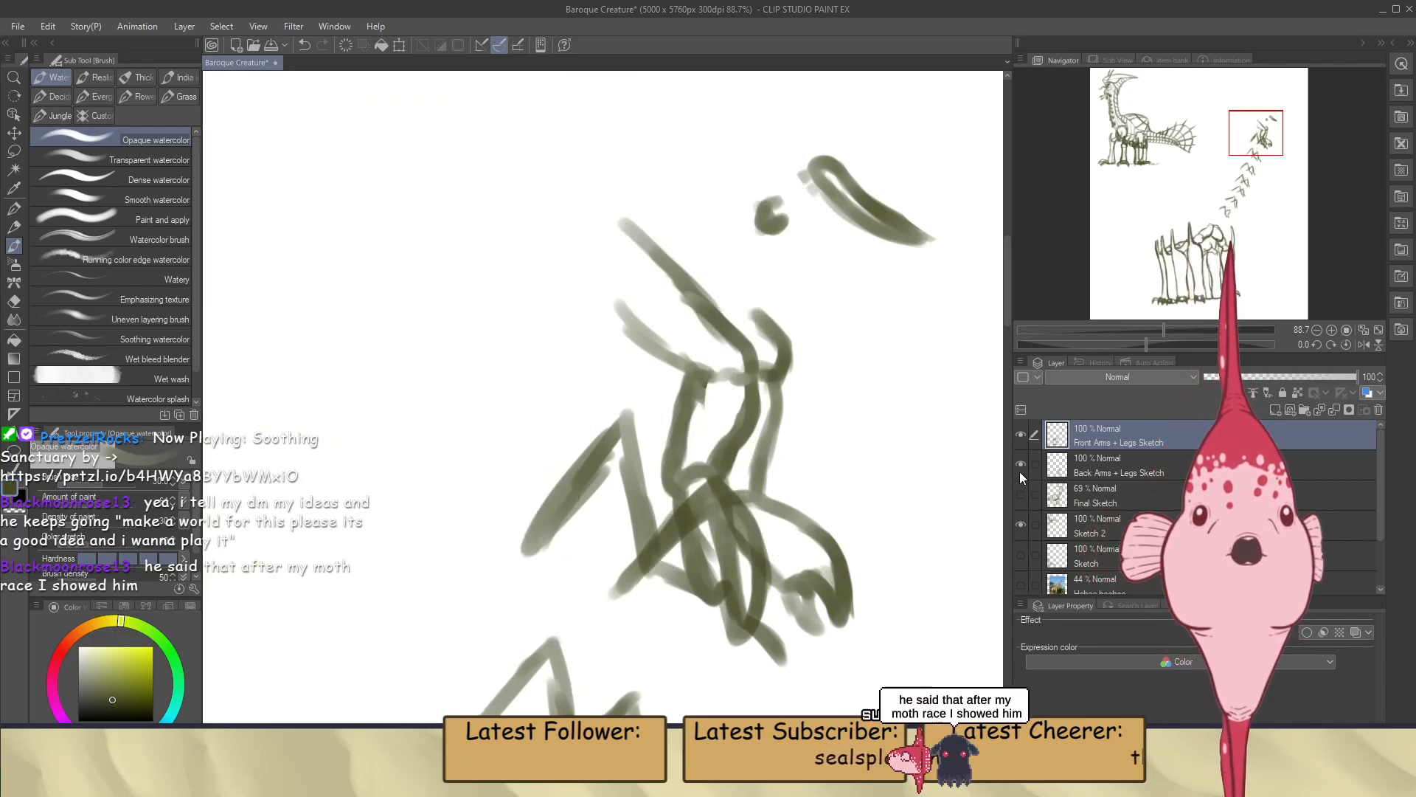
{"action": "left_click", "coordinate": [1022, 465]}
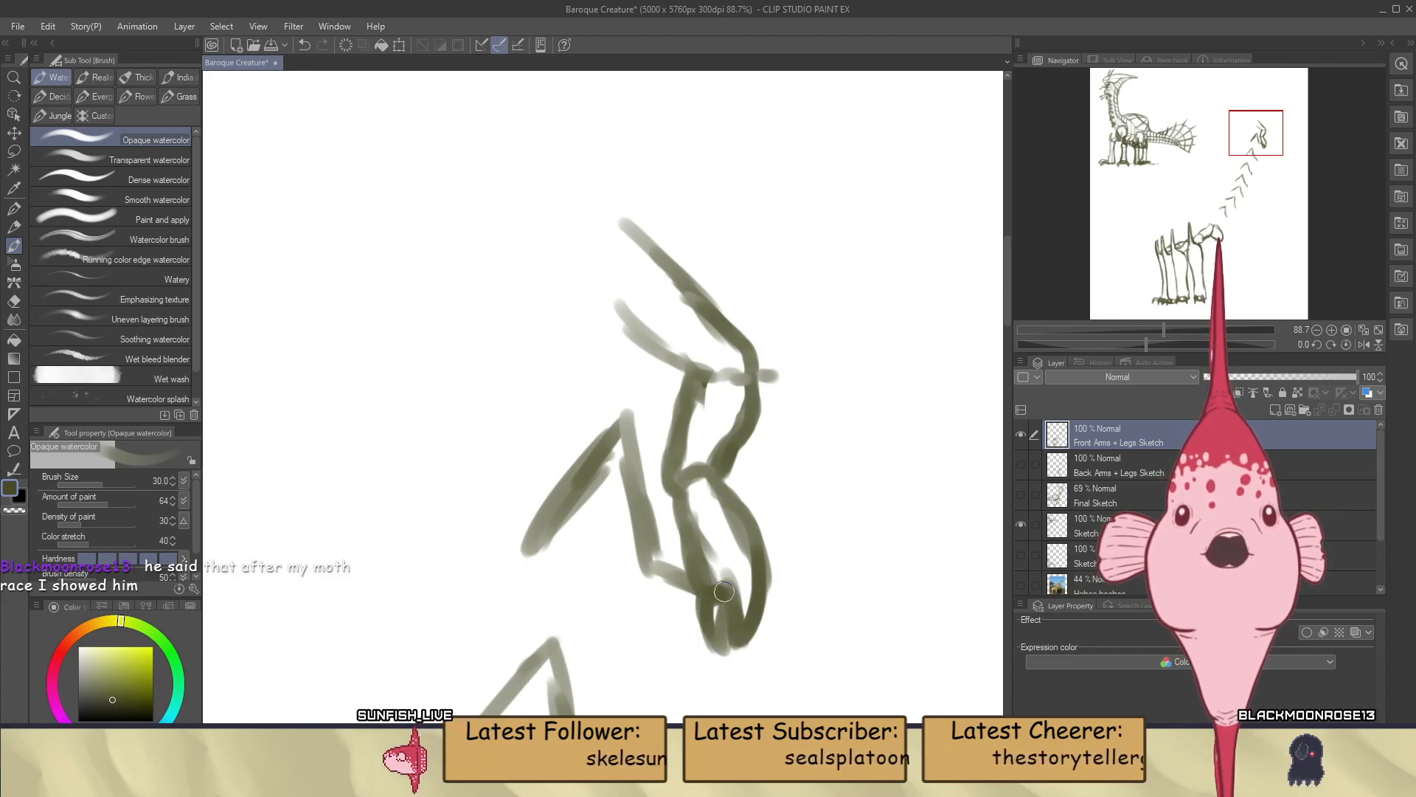
{"action": "left_click_drag", "start_coordinate": [722, 577], "coordinate": [741, 638]}
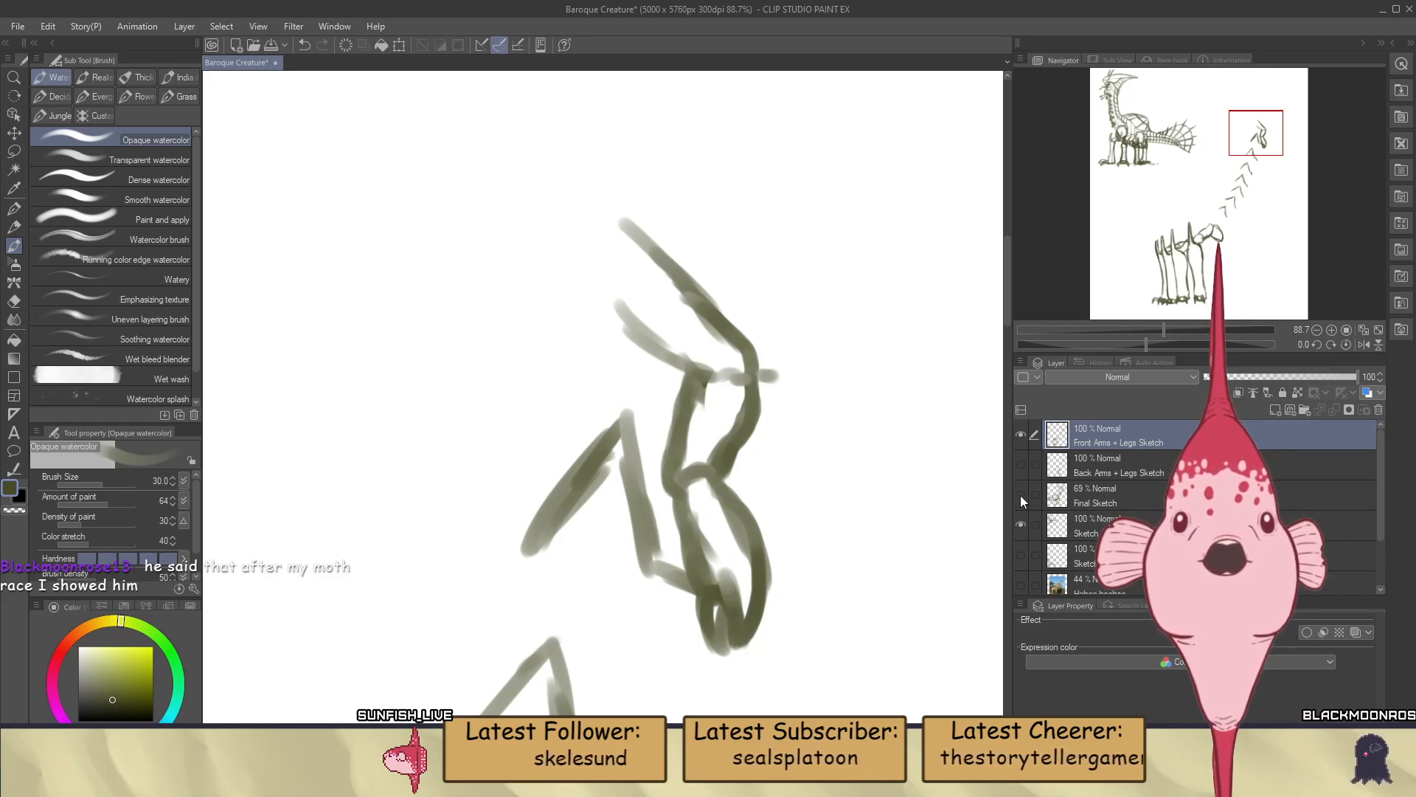
{"action": "left_click", "coordinate": [1020, 464]}
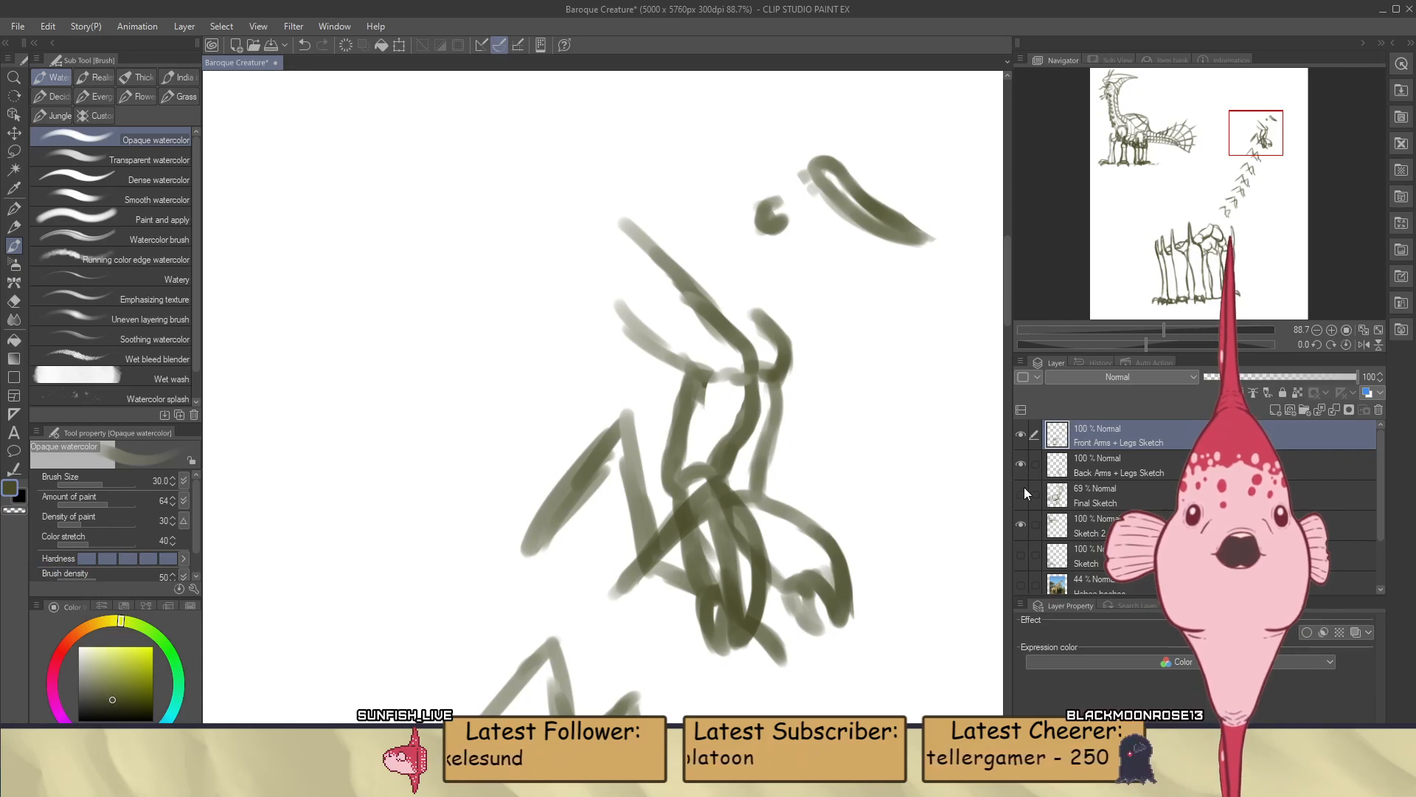
{"action": "left_click", "coordinate": [1021, 493]}
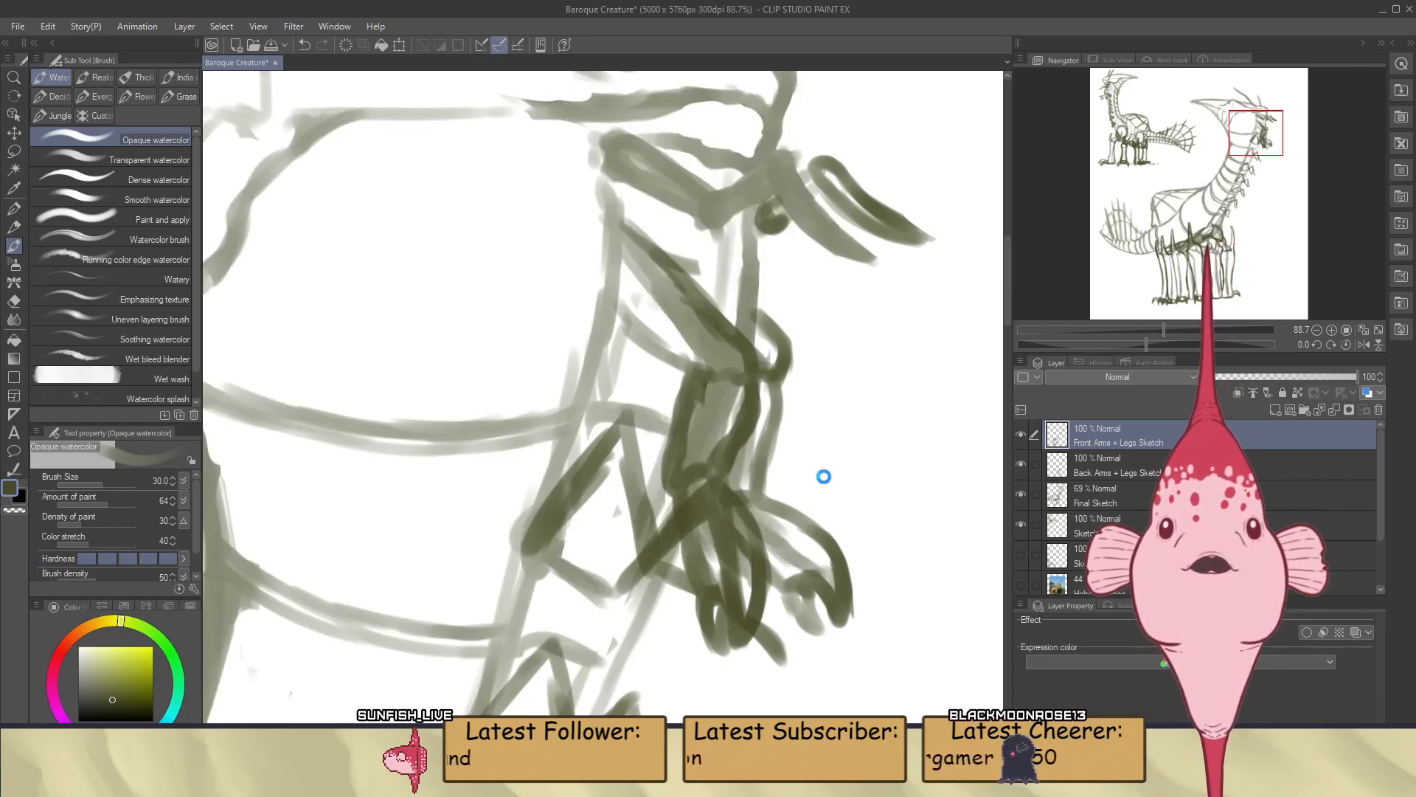
Paint and clean up a rounded shoulder curve where the uppermost front arm joins the neck
{"action": "scroll", "coordinate": [805, 322], "scroll_direction": "down", "scroll_amount": 2}
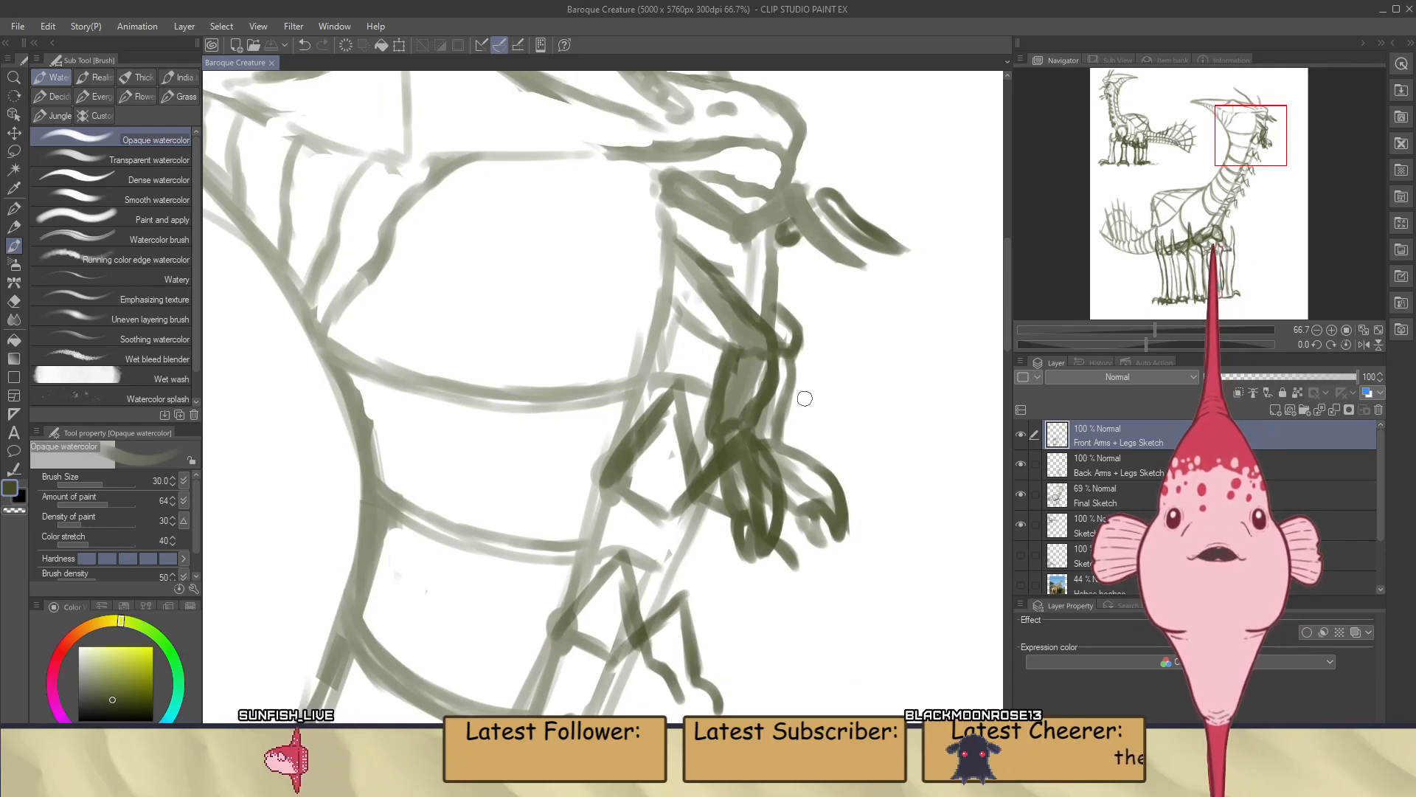
{"action": "scroll", "coordinate": [805, 398], "scroll_direction": "down", "scroll_amount": 4}
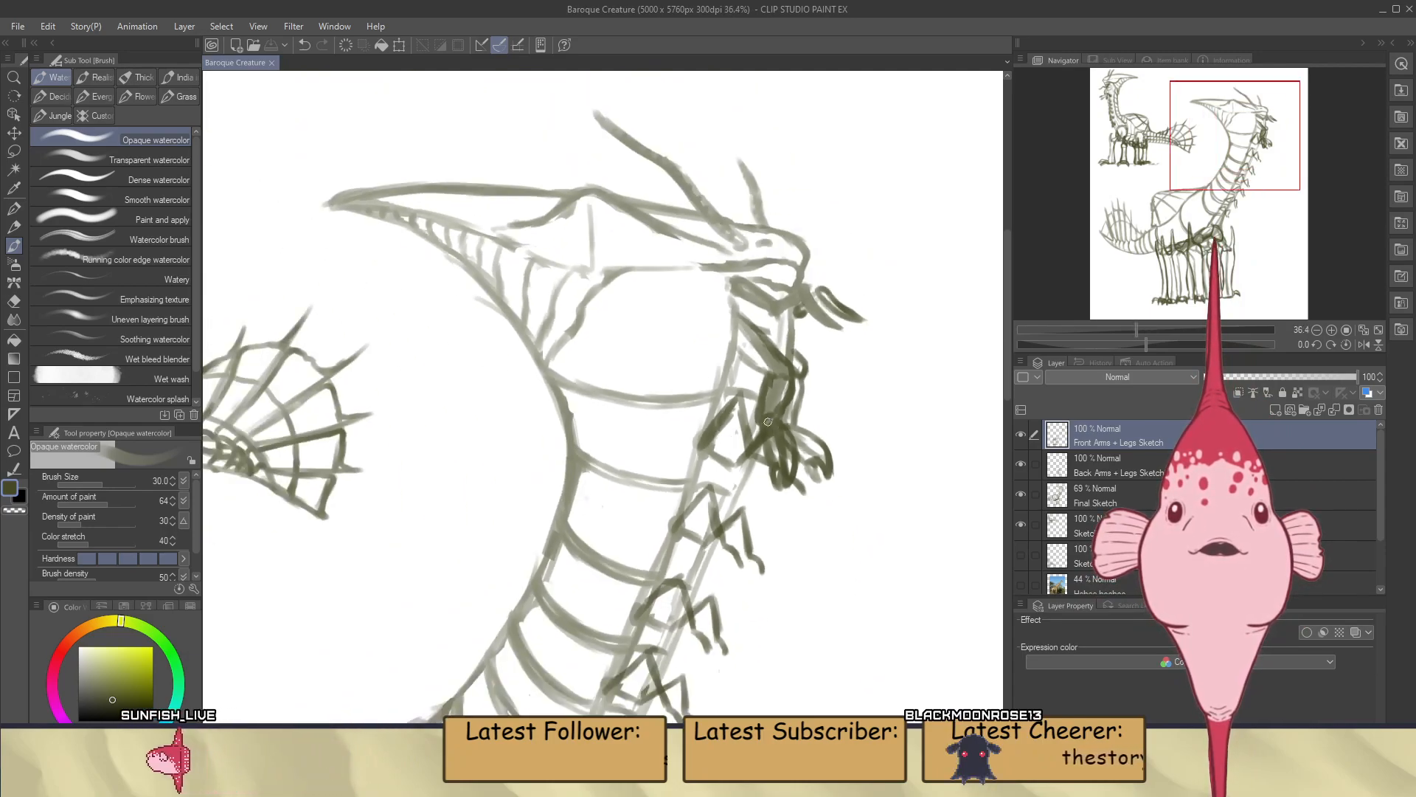
{"action": "scroll", "coordinate": [768, 421], "scroll_direction": "up", "scroll_amount": 5}
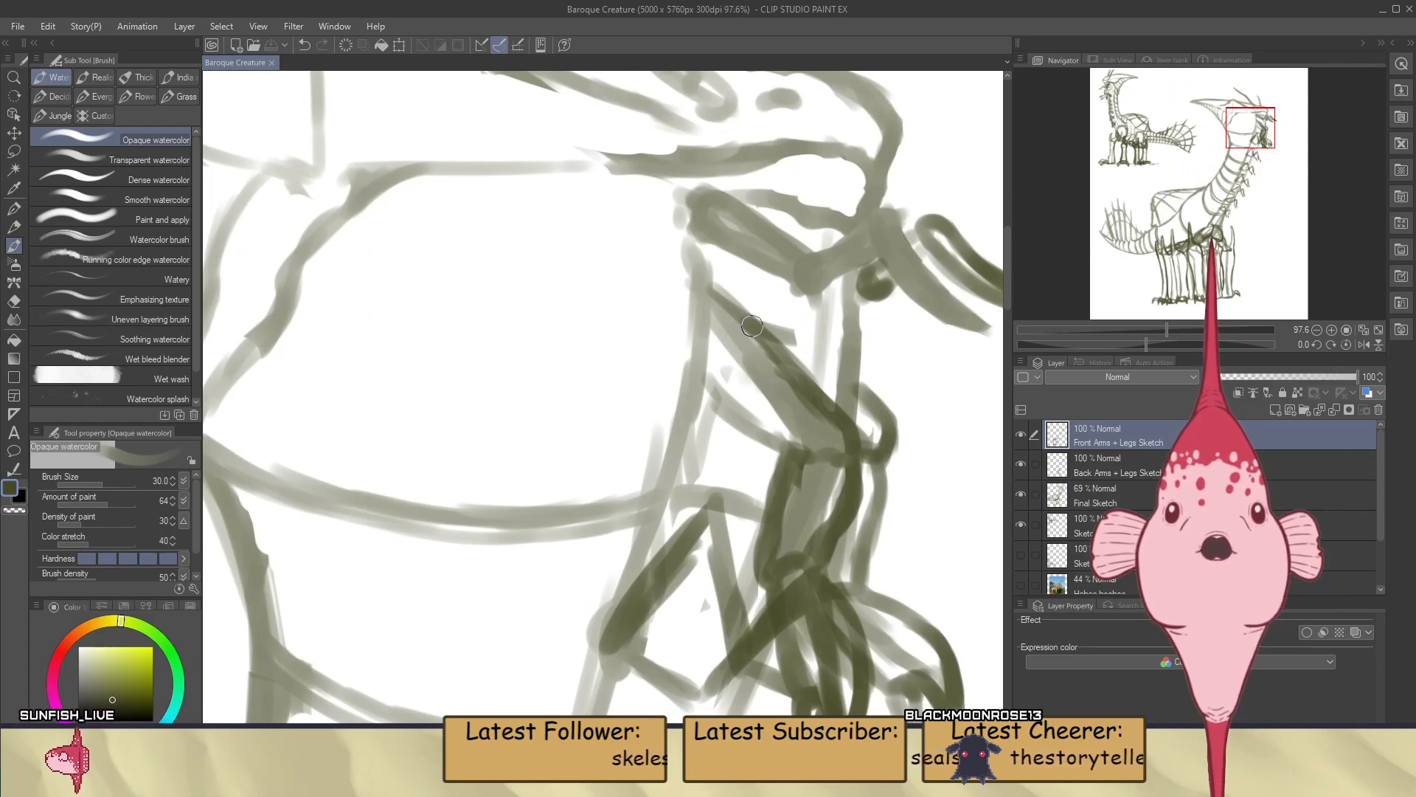
{"action": "left_click_drag", "start_coordinate": [694, 381], "coordinate": [736, 375]}
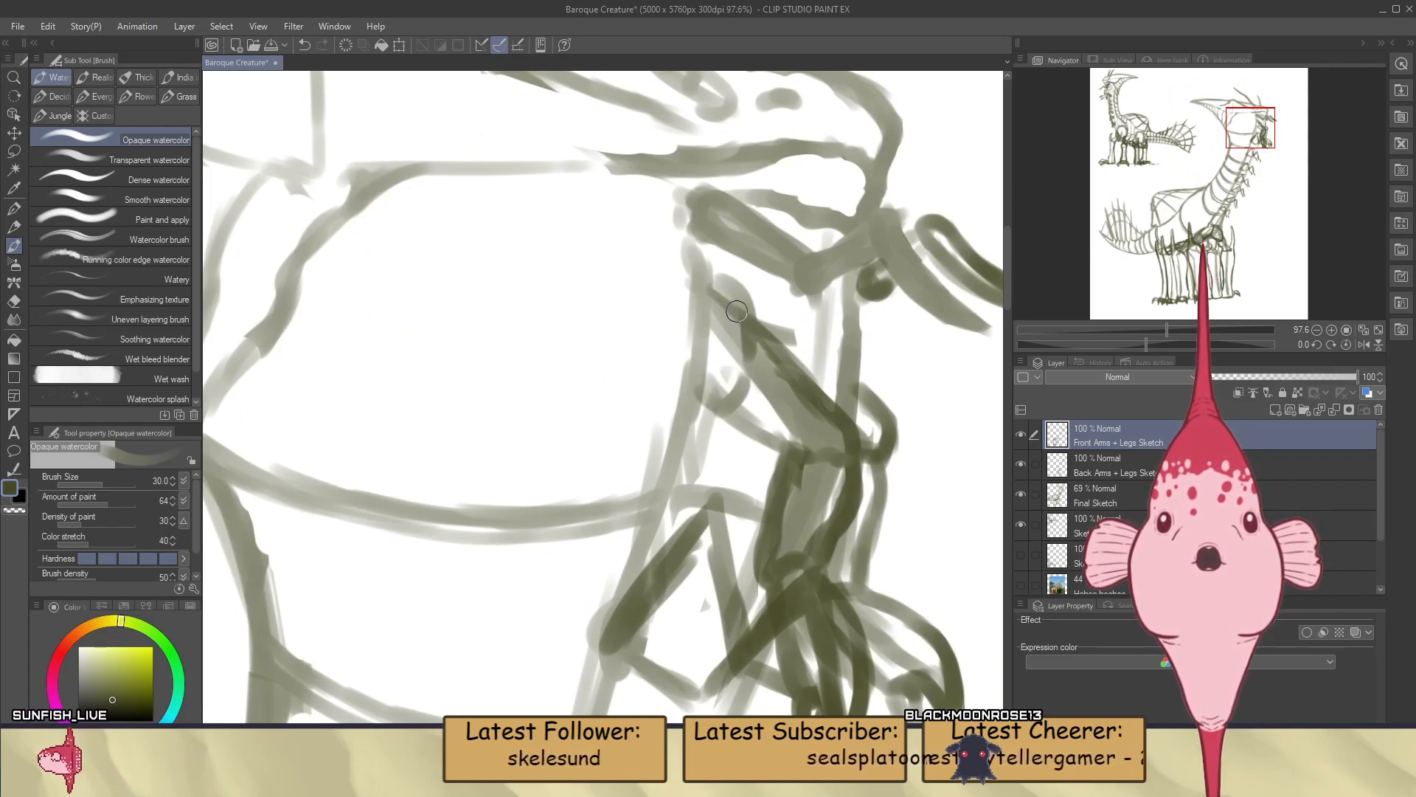
{"action": "key", "text": "ctrl+z"}
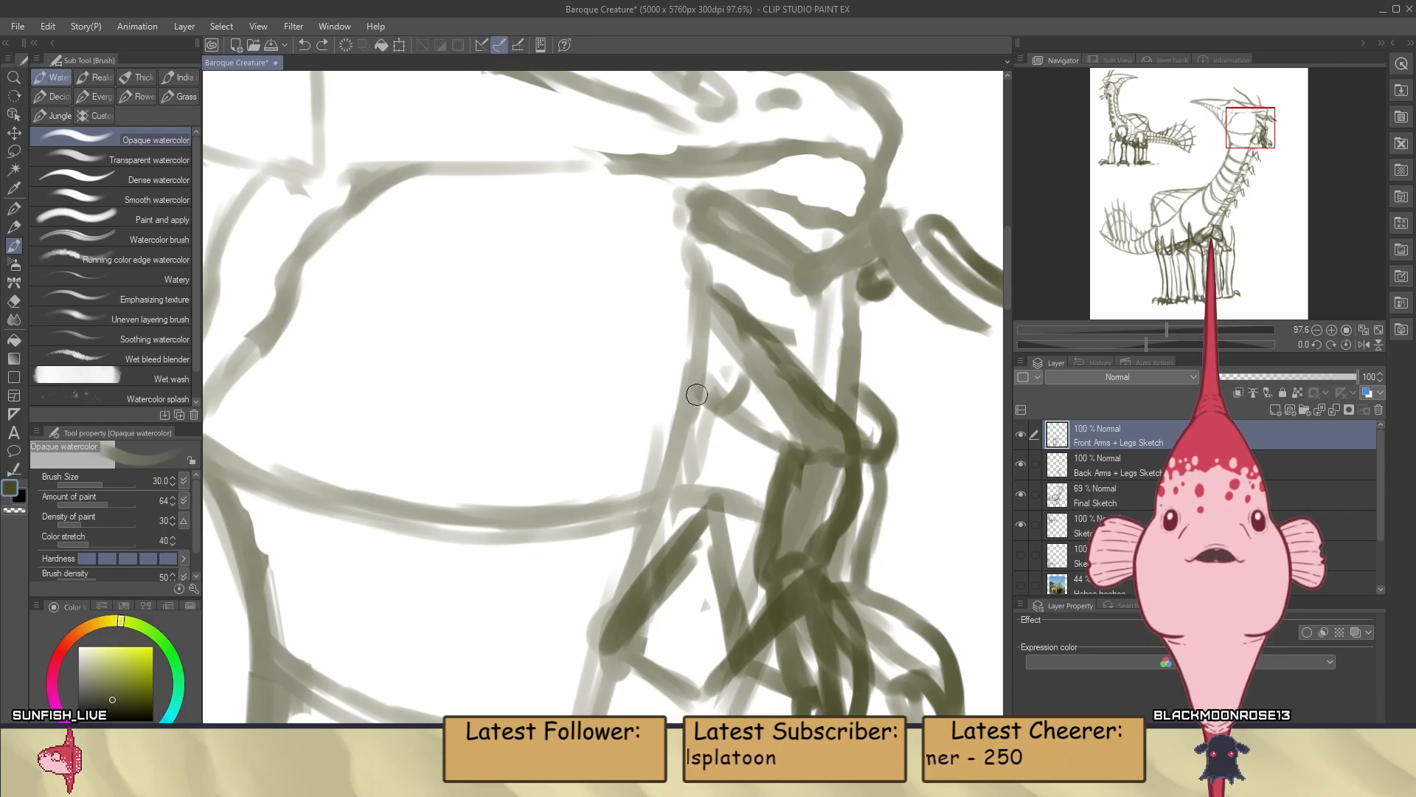
{"action": "scroll", "coordinate": [726, 346], "scroll_direction": "down", "scroll_amount": 8}
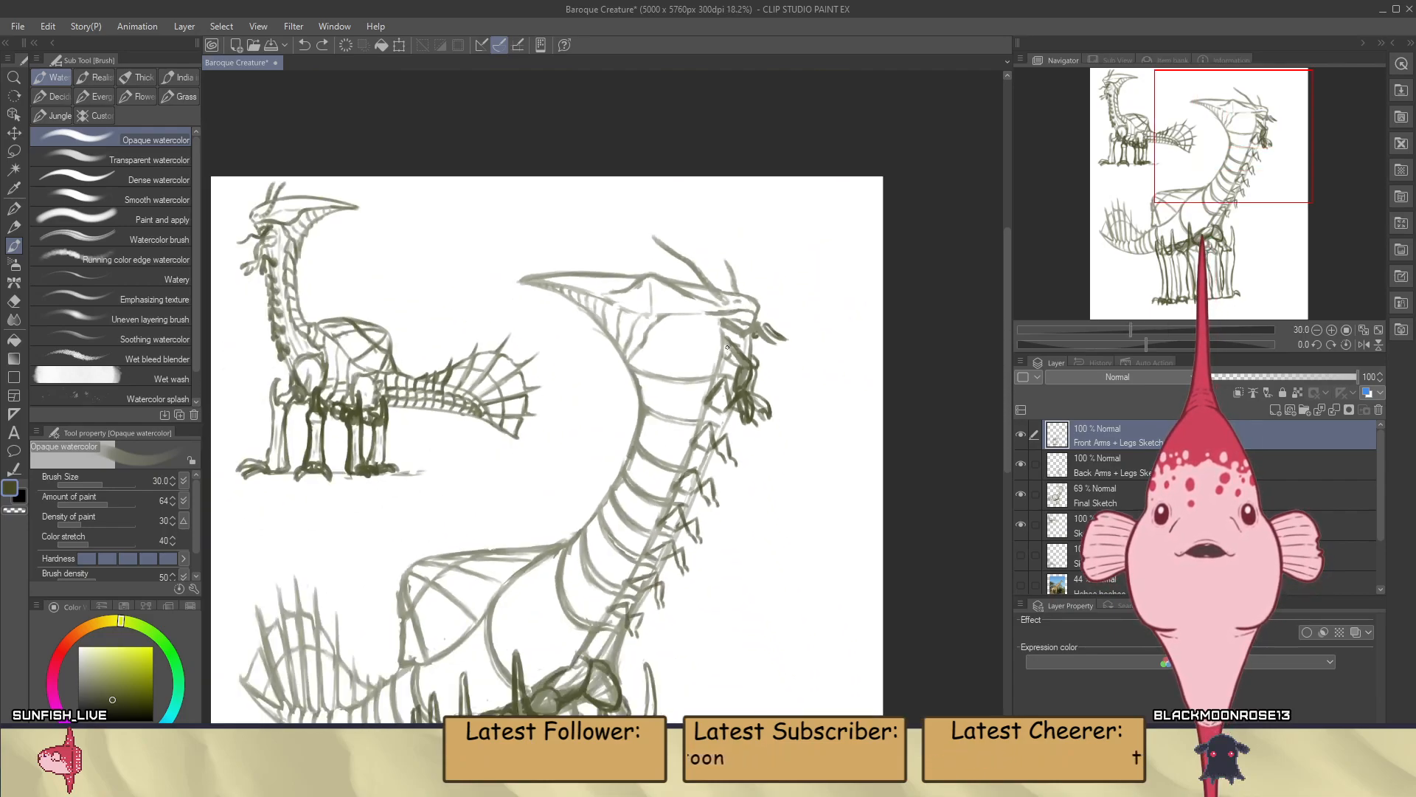
{"action": "scroll", "coordinate": [726, 346], "scroll_direction": "up", "scroll_amount": 5}
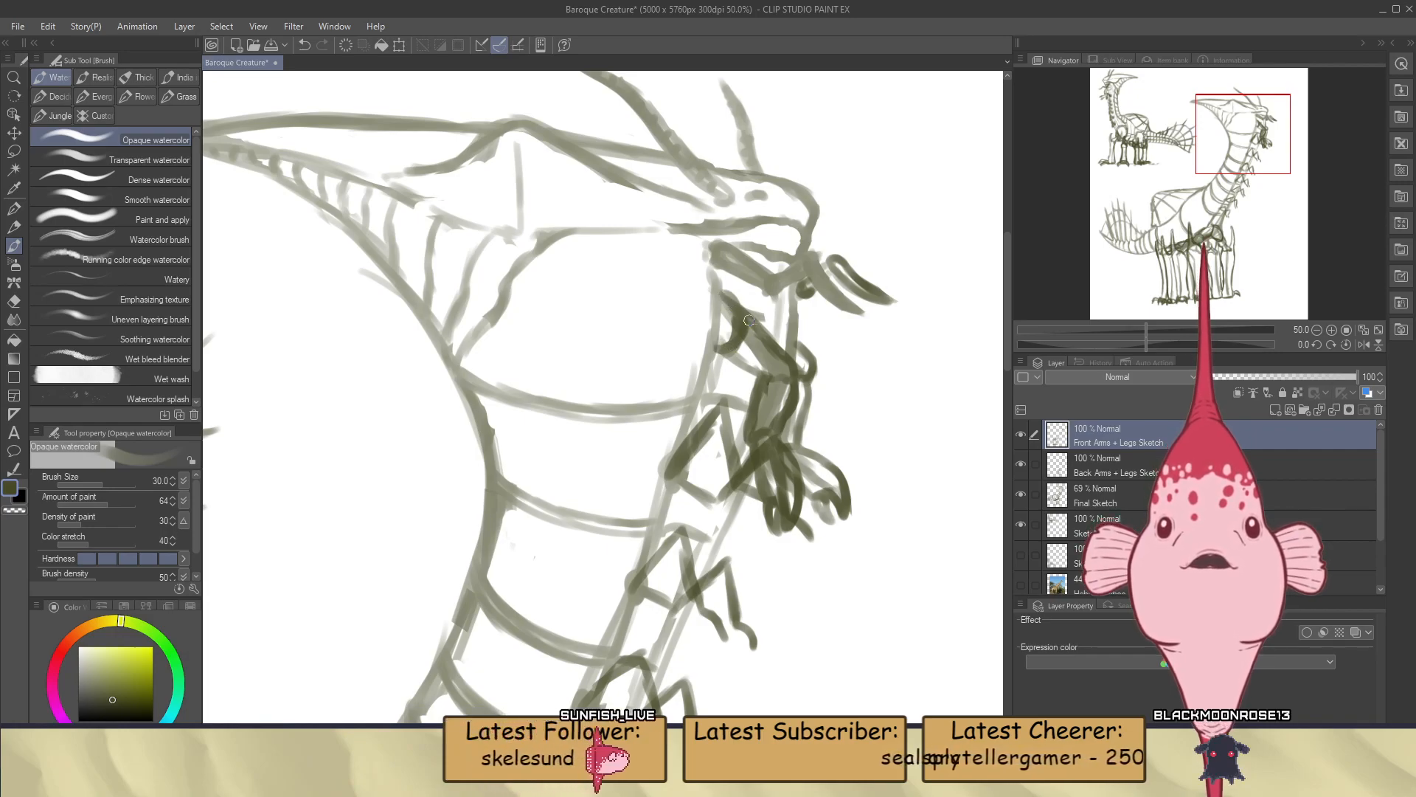
{"action": "key", "text": "e"}
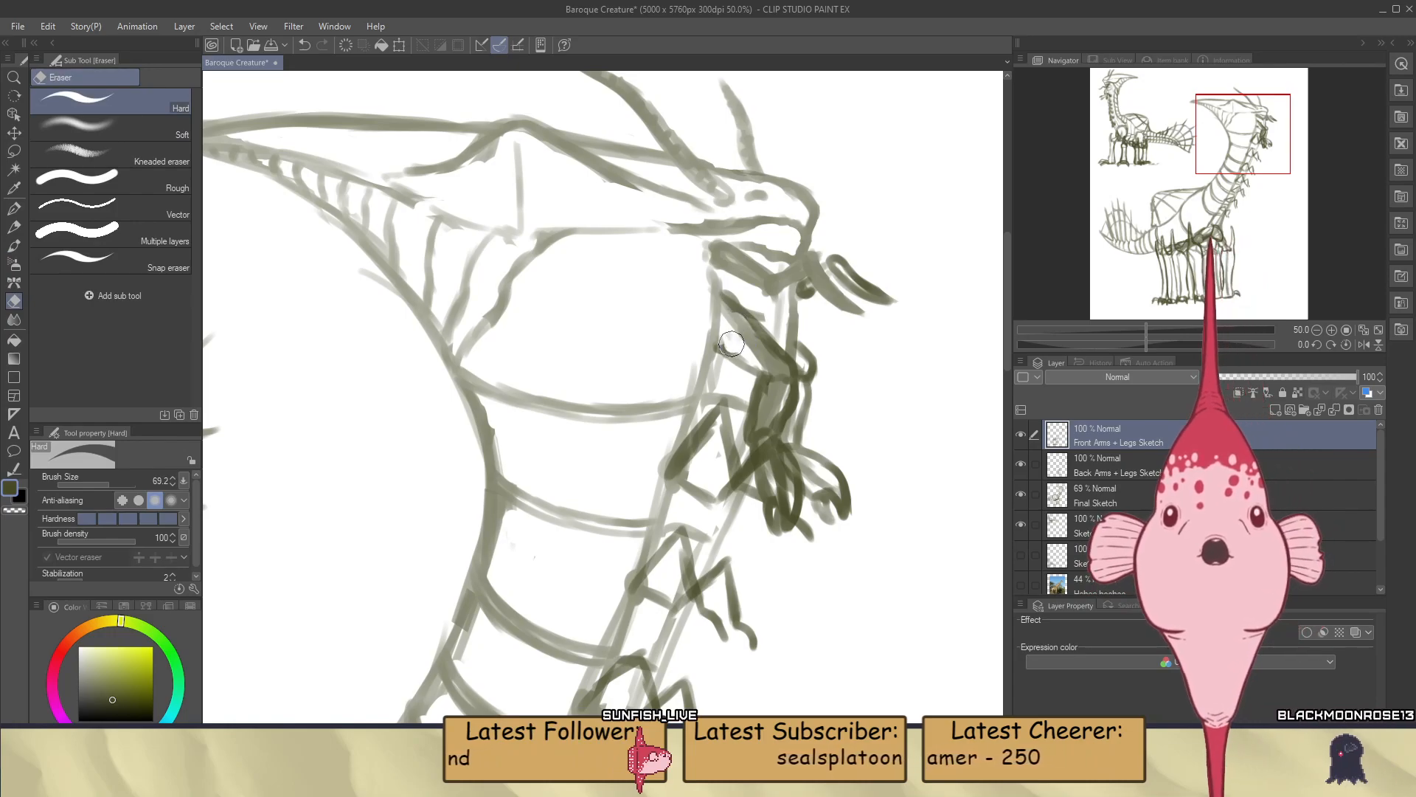
{"action": "key", "text": "b"}
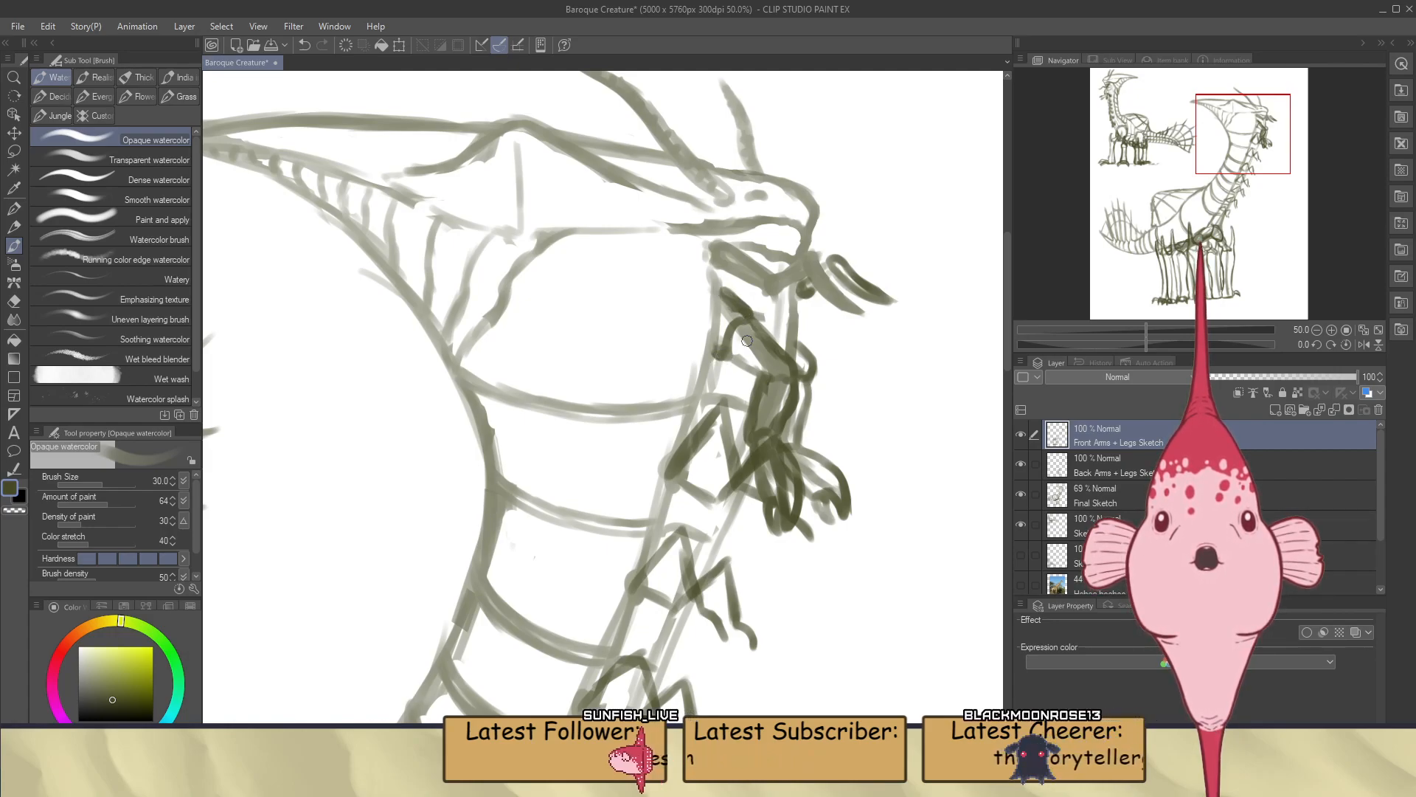
{"action": "scroll", "coordinate": [707, 417], "scroll_direction": "down", "scroll_amount": 3}
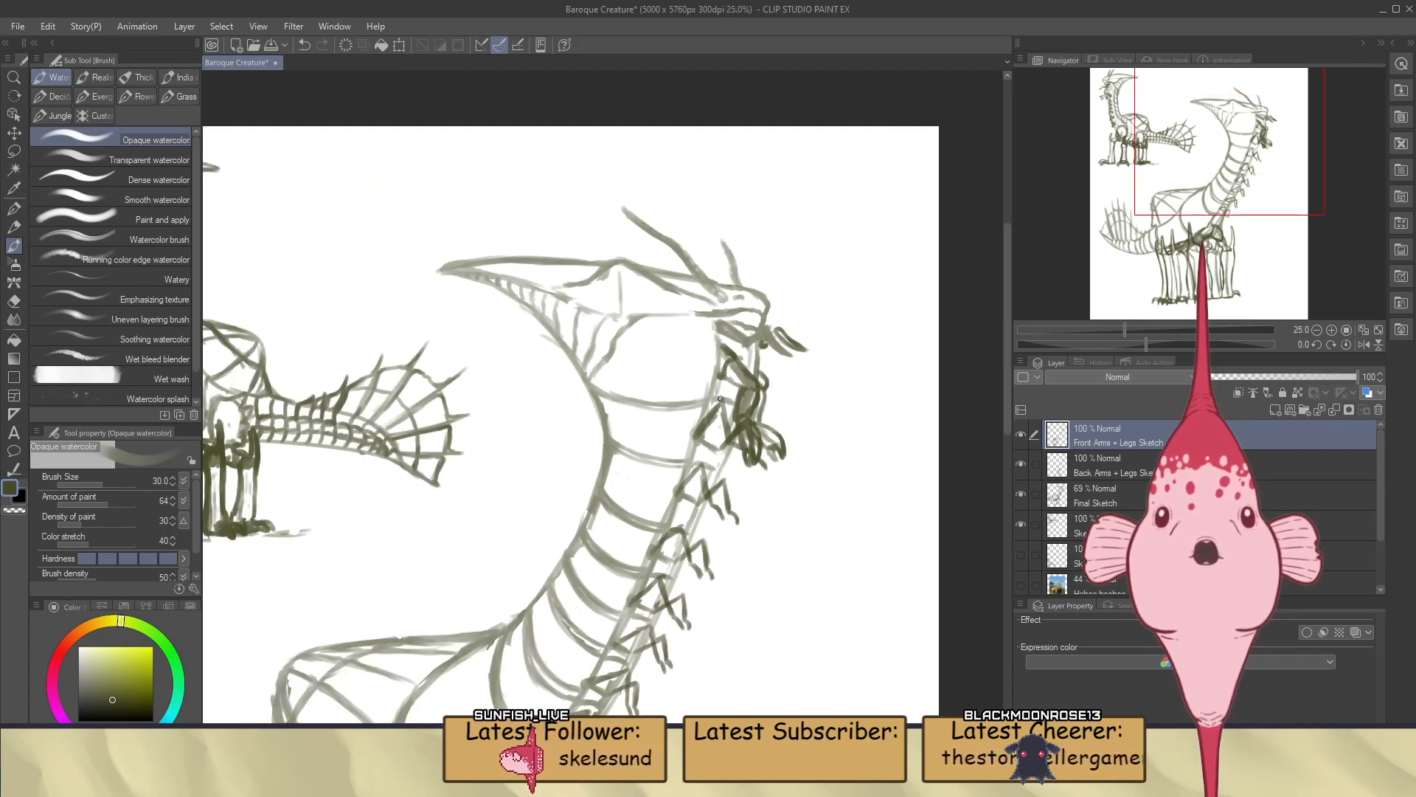
{"action": "scroll", "coordinate": [721, 417], "scroll_direction": "up", "scroll_amount": 4}
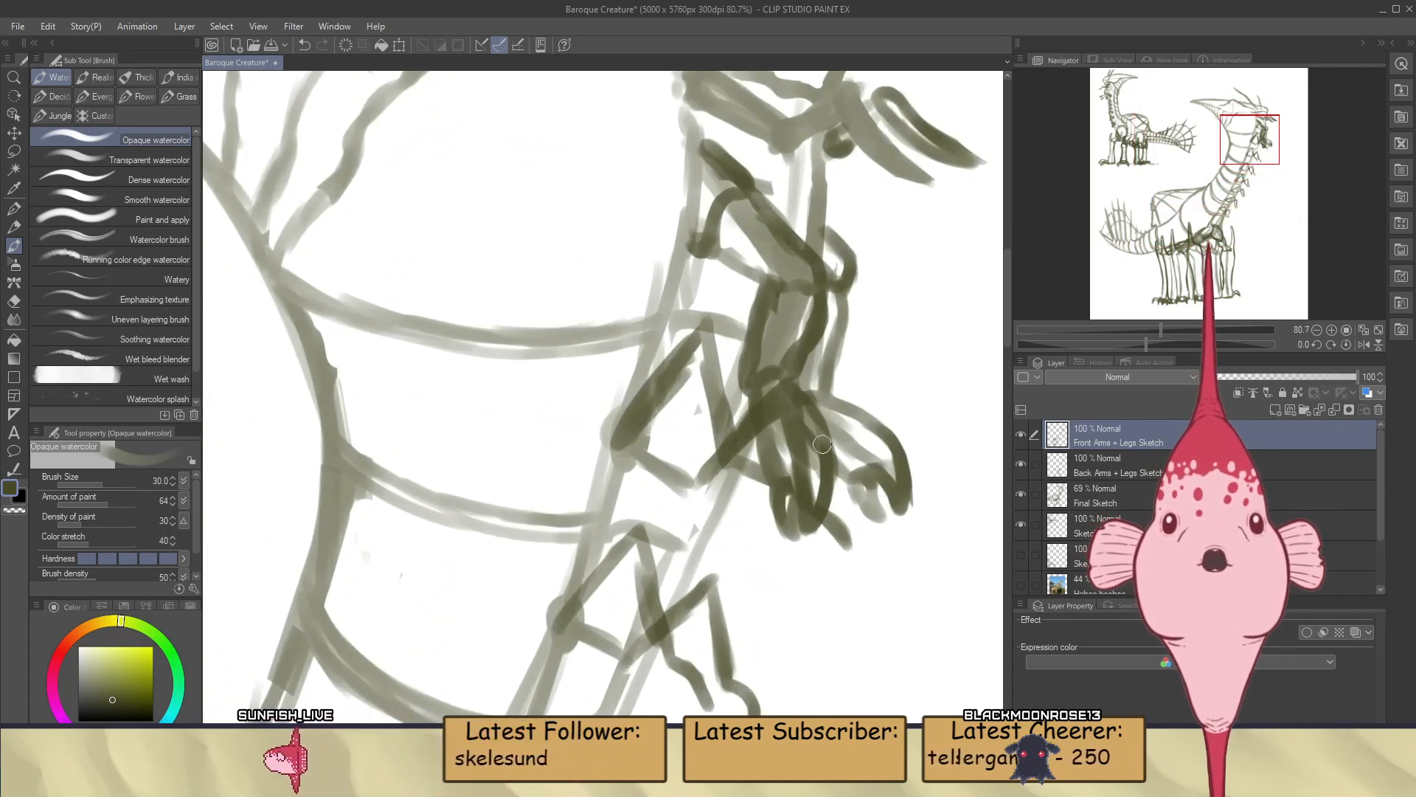
Examine the overlapping hands with the Back Arms + Legs Sketch and Front Arms + Legs Sketch layers alternately hidden and shown
{"action": "key", "text": "e"}
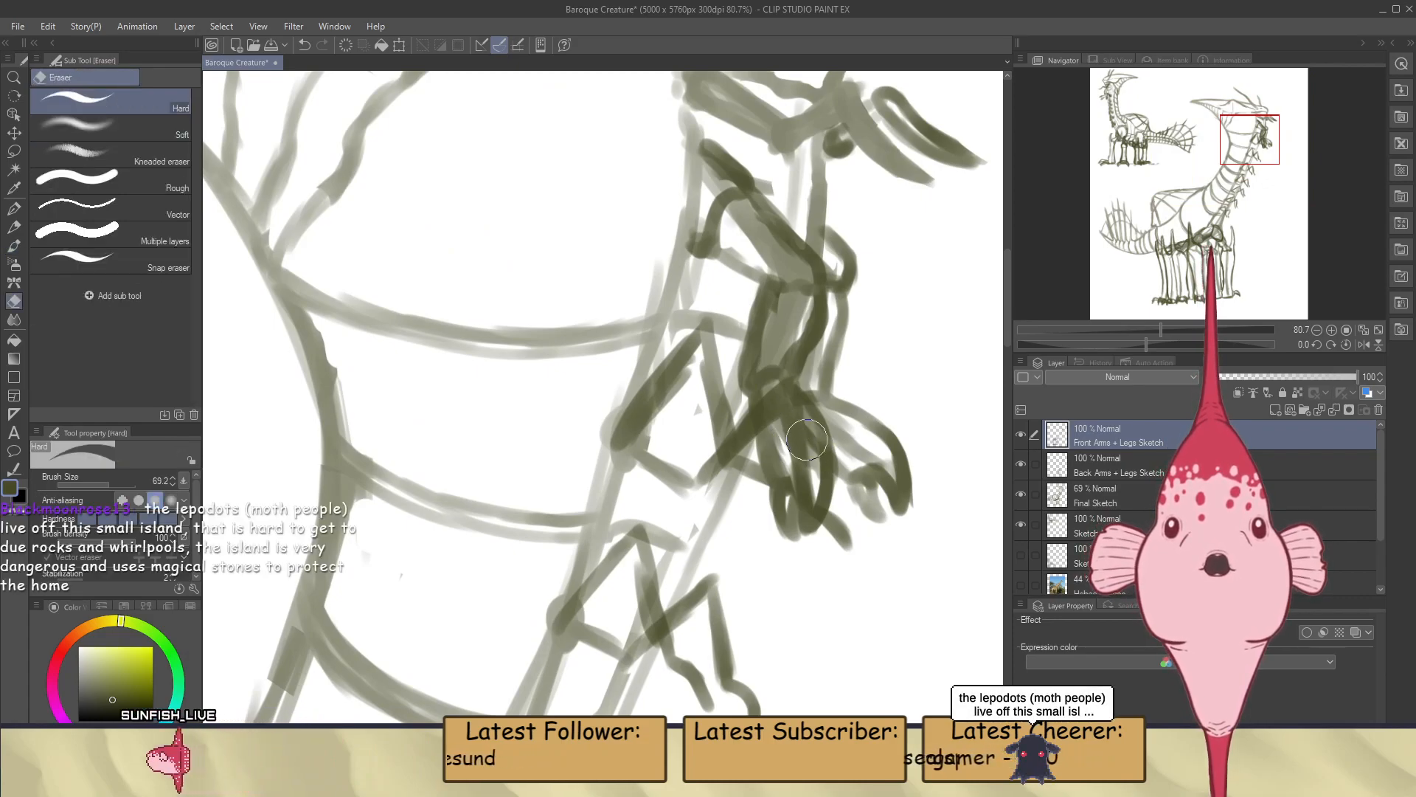
{"action": "left_click", "coordinate": [1021, 463]}
{"action": "left_click", "coordinate": [1021, 463]}
{"action": "left_click", "coordinate": [1021, 463]}
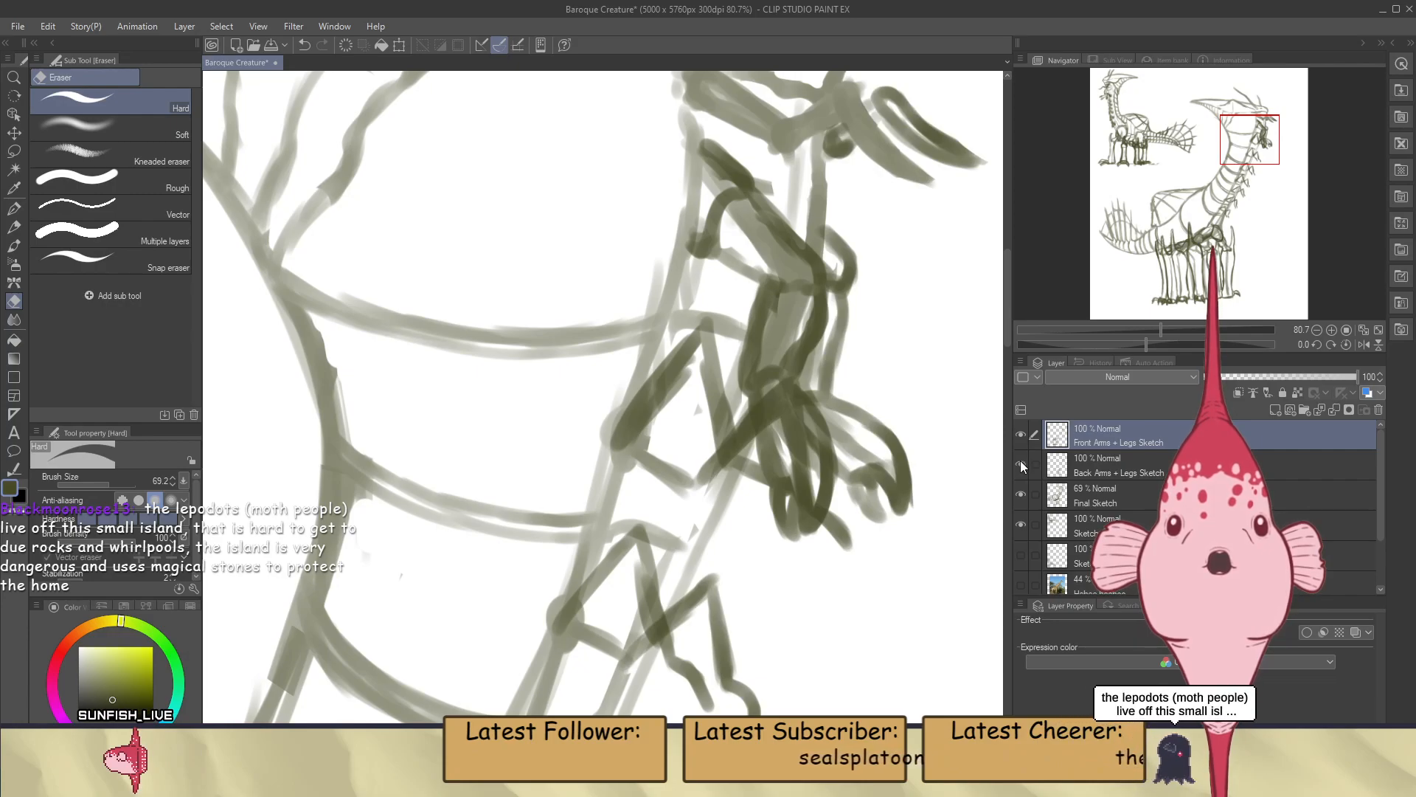
{"action": "left_click", "coordinate": [1021, 462]}
{"action": "left_click", "coordinate": [1025, 462]}
{"action": "left_click", "coordinate": [1024, 461]}
{"action": "left_click", "coordinate": [1024, 461]}
{"action": "left_click", "coordinate": [1022, 435]}
{"action": "left_click", "coordinate": [1021, 435]}
{"action": "left_click", "coordinate": [1021, 435]}
{"action": "left_click", "coordinate": [1021, 435]}
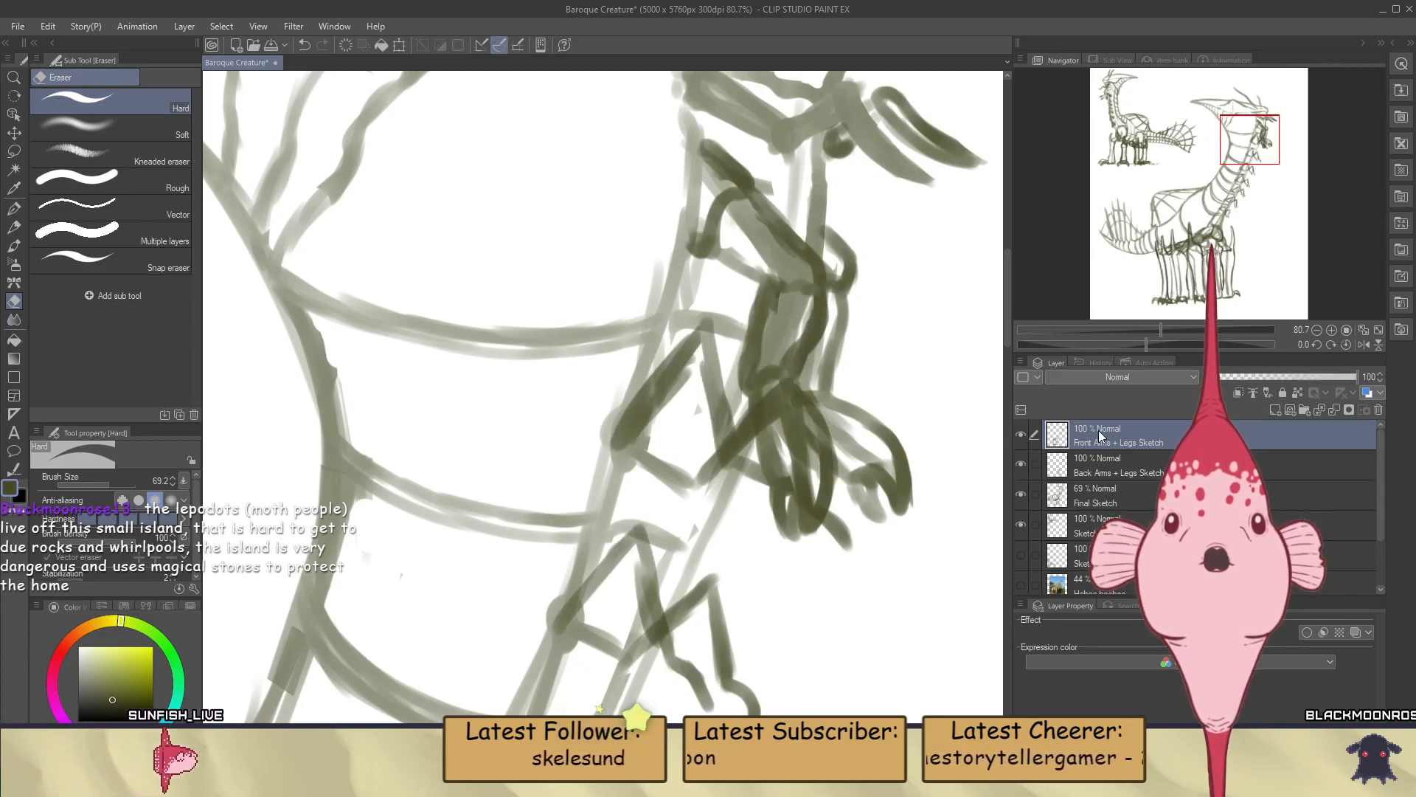
Compare the overlapping hands by toggling the visibility of the Final Sketch, Back Arms + Legs Sketch and Front Arms + Legs Sketch layers
{"action": "left_click", "coordinate": [1069, 465]}
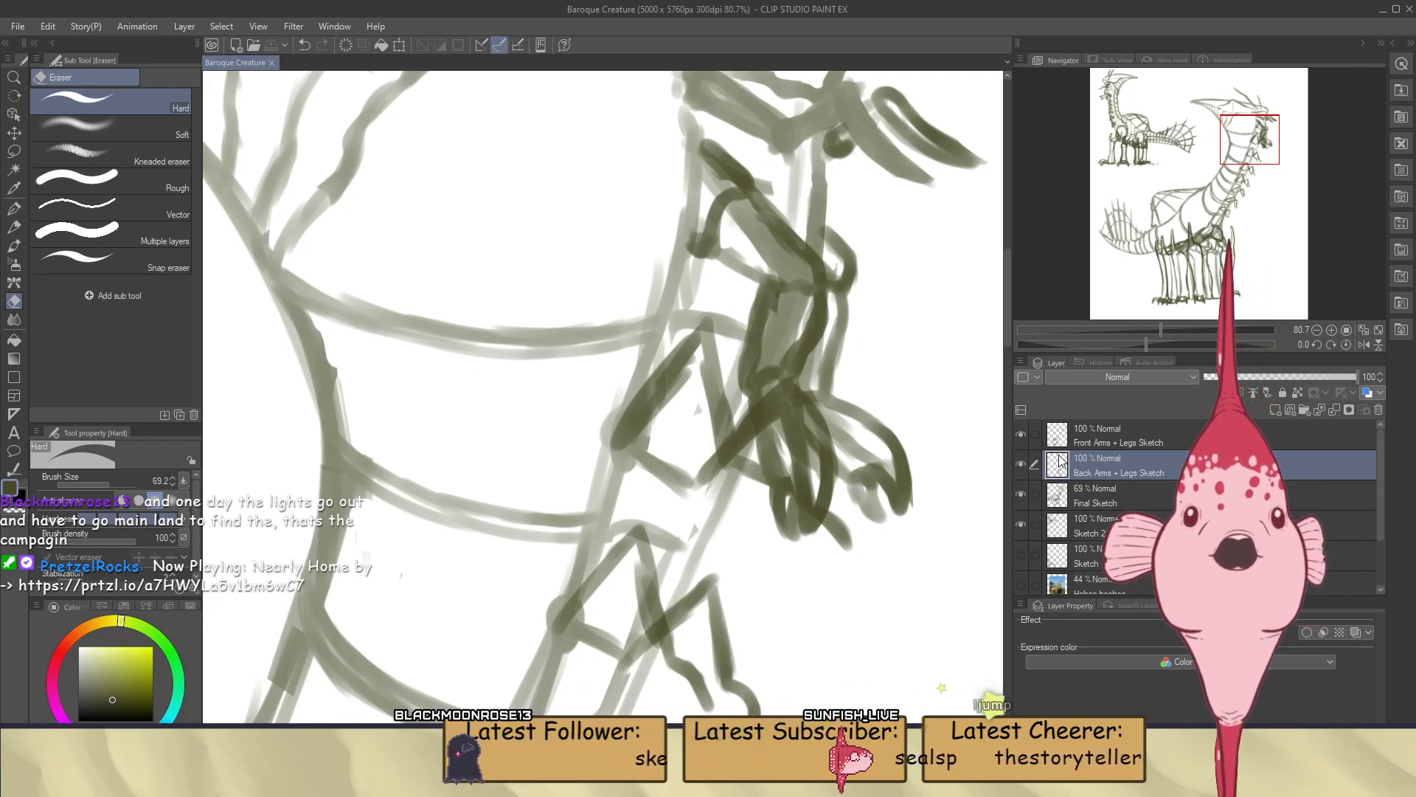
{"action": "left_click", "coordinate": [1021, 496]}
{"action": "left_click", "coordinate": [1023, 496]}
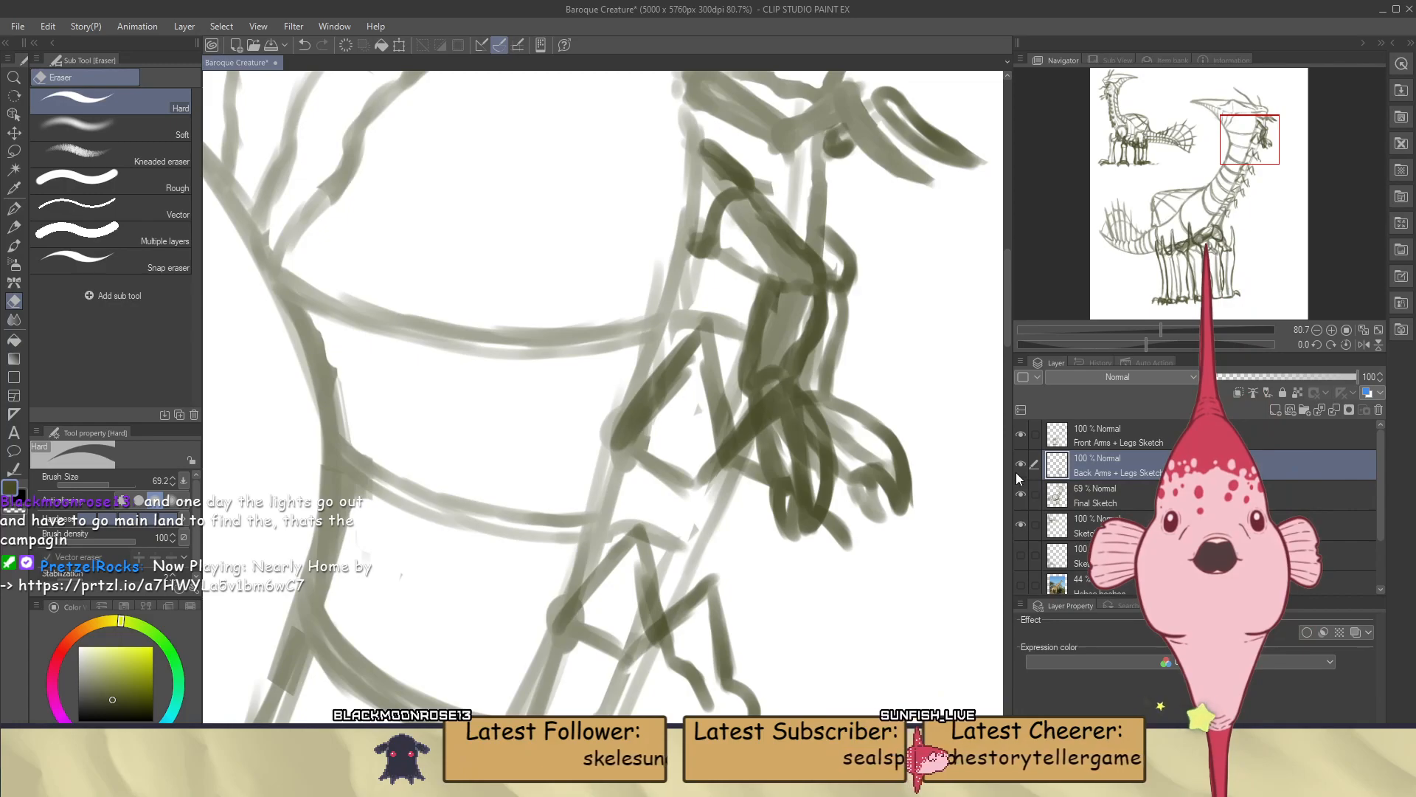
{"action": "left_click", "coordinate": [1021, 465]}
{"action": "left_click", "coordinate": [1021, 465]}
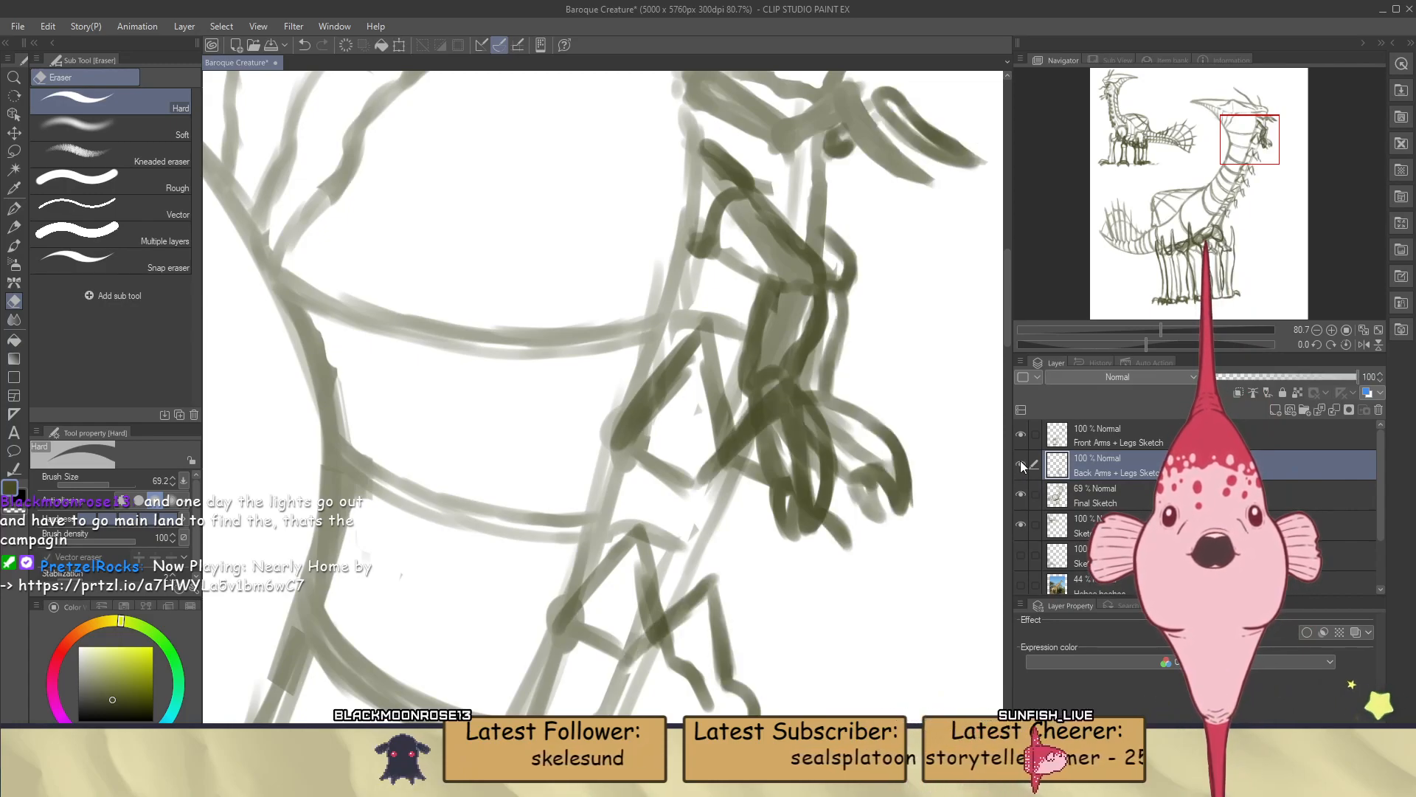
{"action": "left_click", "coordinate": [1021, 434]}
{"action": "left_click", "coordinate": [1021, 435]}
{"action": "left_click", "coordinate": [1020, 434]}
{"action": "left_click", "coordinate": [1020, 434]}
{"action": "left_click", "coordinate": [1021, 463]}
{"action": "left_click", "coordinate": [1021, 464]}
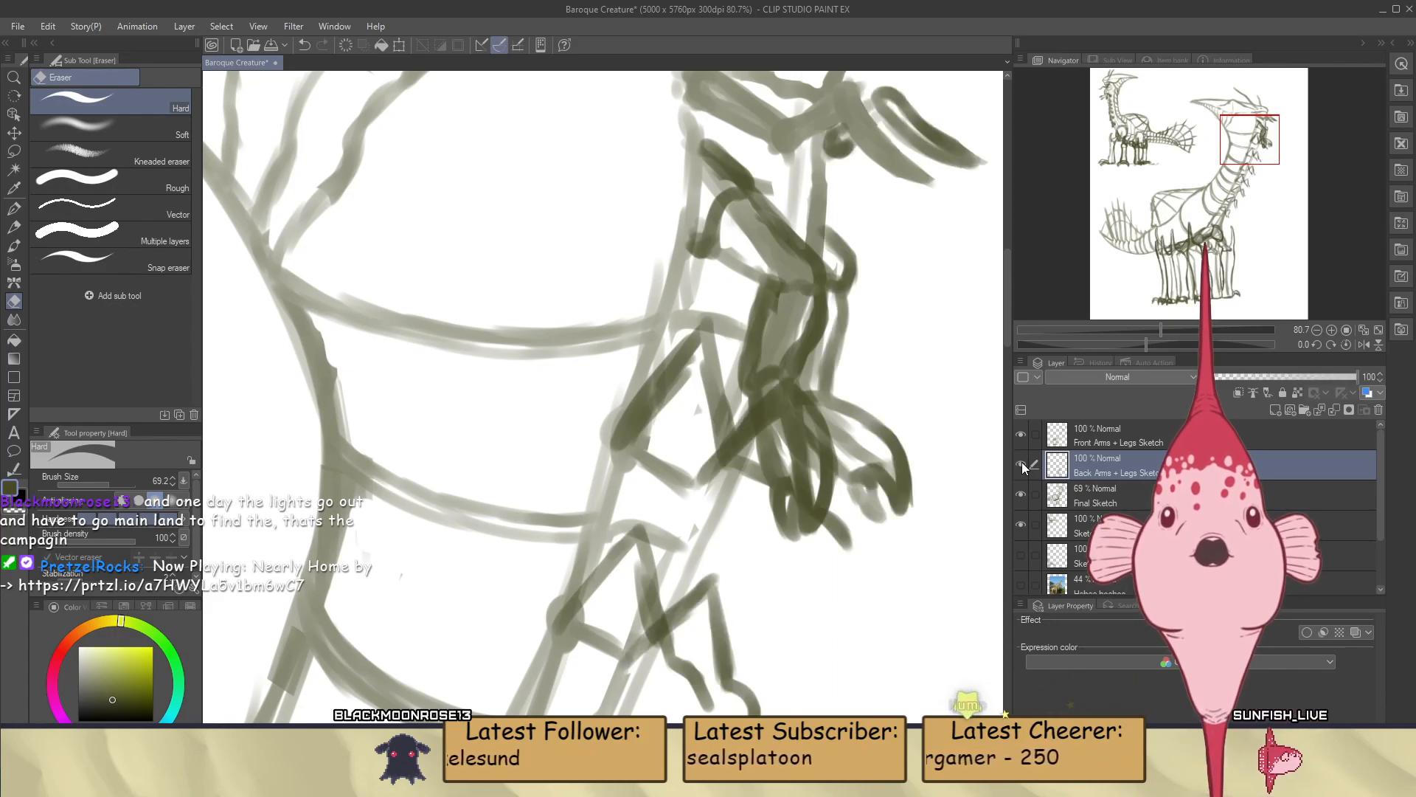
Paint the uppermost back hand's palm lines and curled lower fingers on the Back Arms + Legs Sketch layer
{"action": "left_click", "coordinate": [1111, 498]}
{"action": "left_click", "coordinate": [1112, 470]}
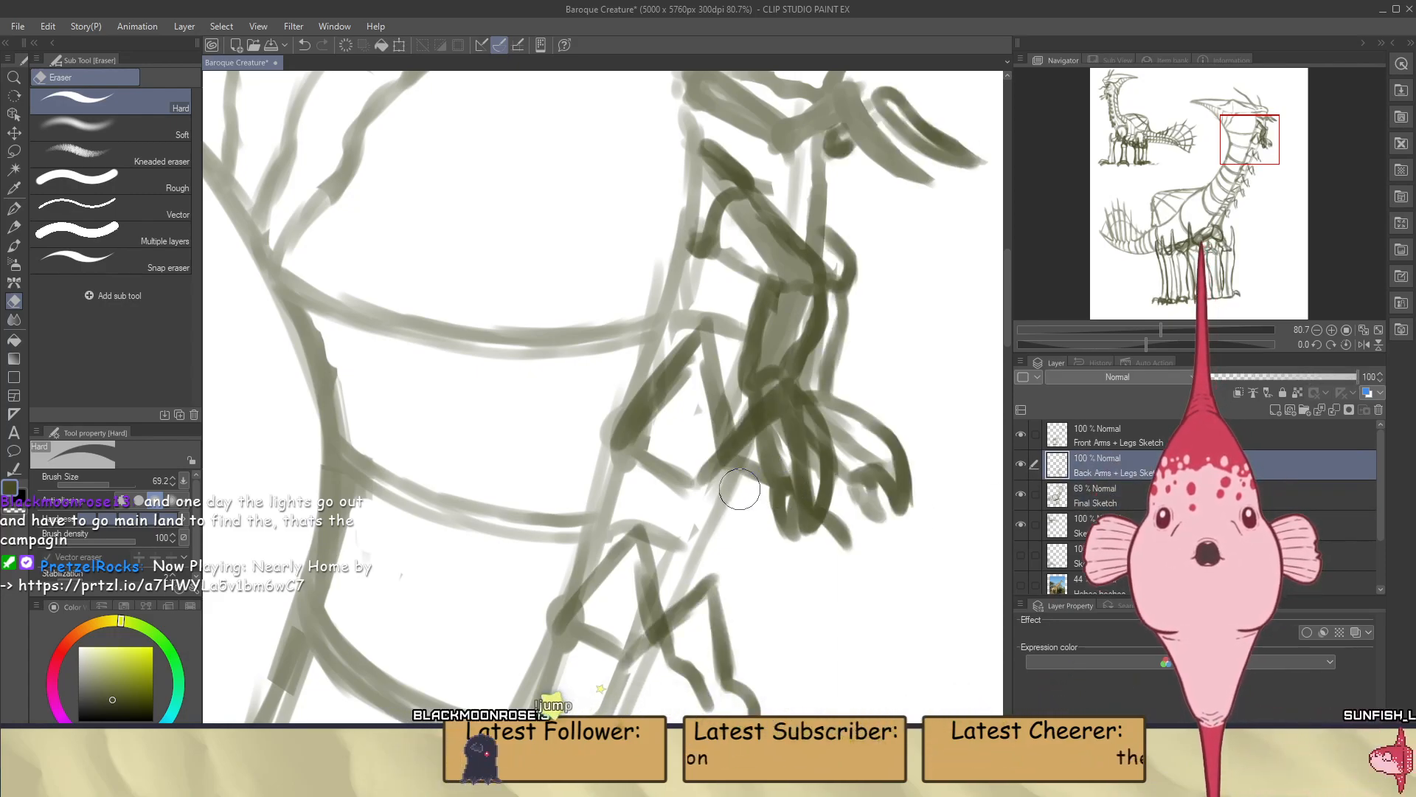
{"action": "key", "text": "b"}
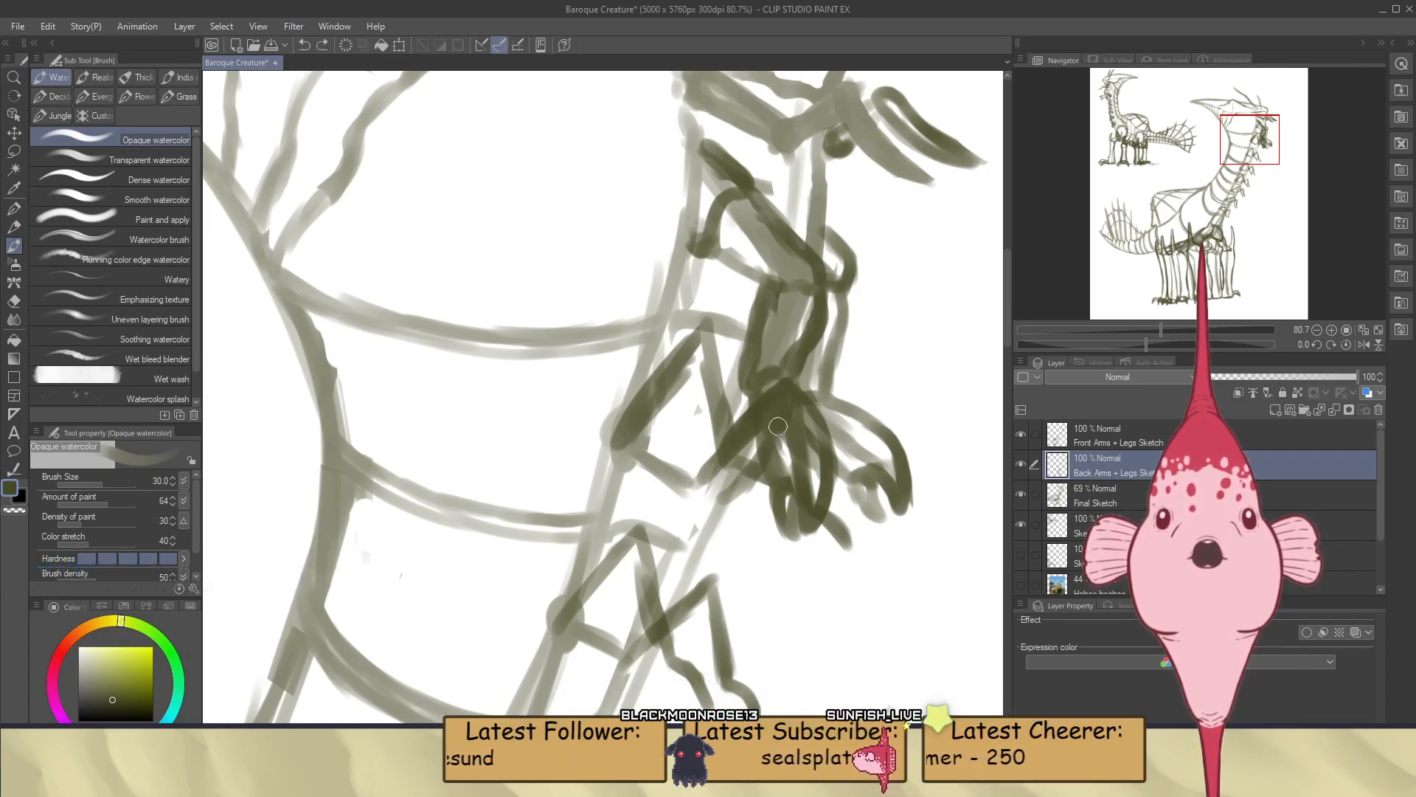
{"action": "left_click_drag", "start_coordinate": [782, 422], "coordinate": [794, 496]}
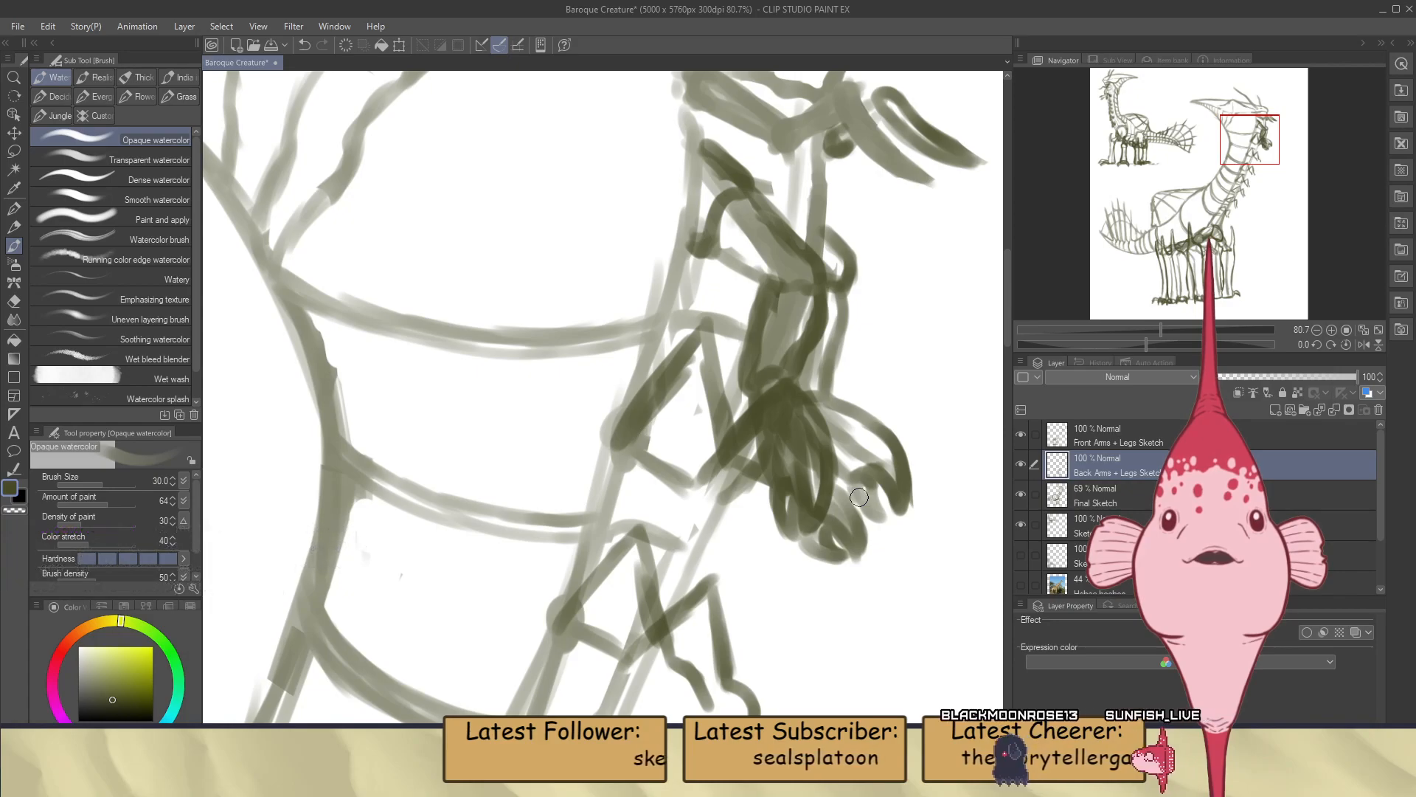
{"action": "scroll", "coordinate": [834, 527], "scroll_direction": "down", "scroll_amount": 2}
{"action": "scroll", "coordinate": [729, 482], "scroll_direction": "up", "scroll_amount": 1}
{"action": "scroll", "coordinate": [728, 483], "scroll_direction": "up", "scroll_amount": 2}
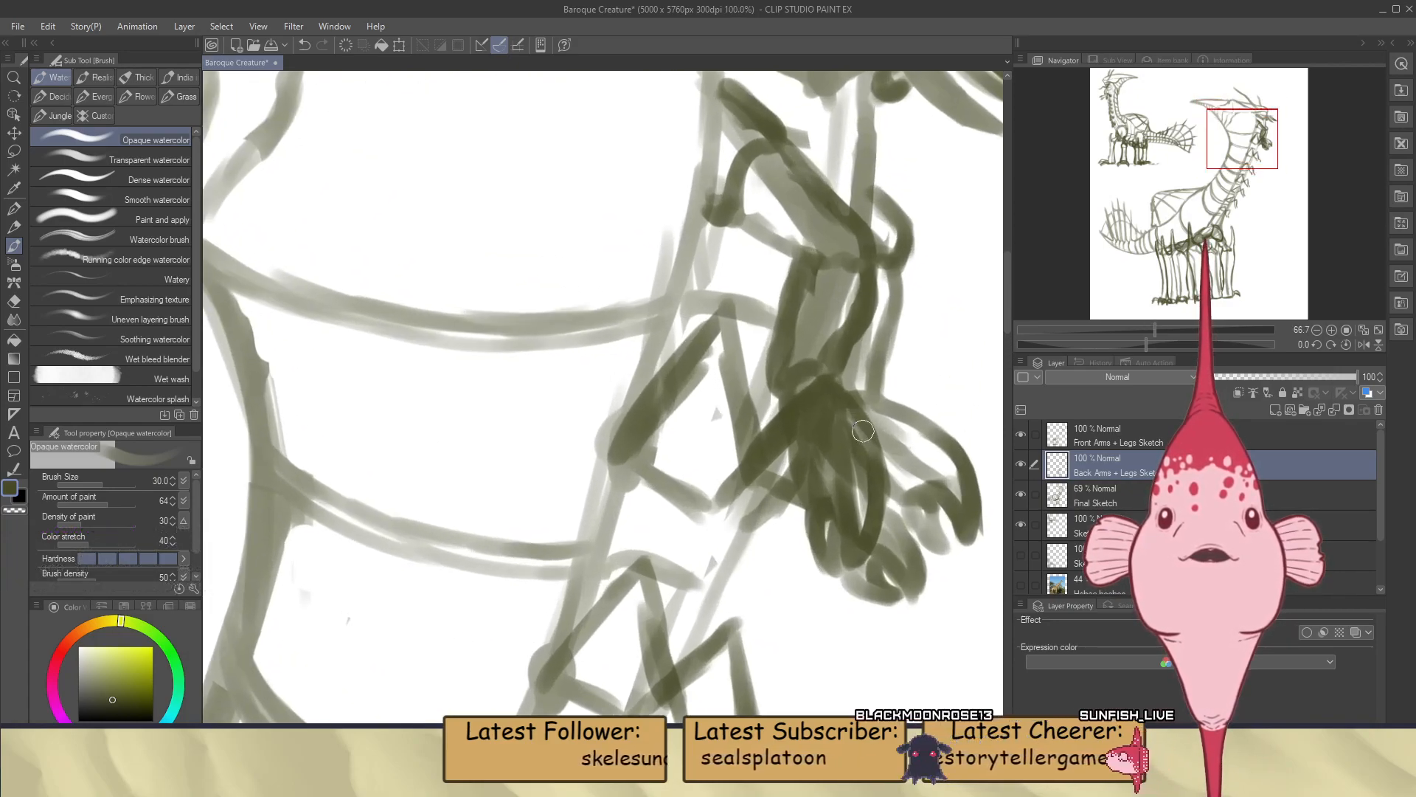
Paint the second front arm's thick upper segment, from the neck joint to its bent elbow, on the Front Arms + Legs Sketch layer
{"action": "left_click", "coordinate": [1147, 440]}
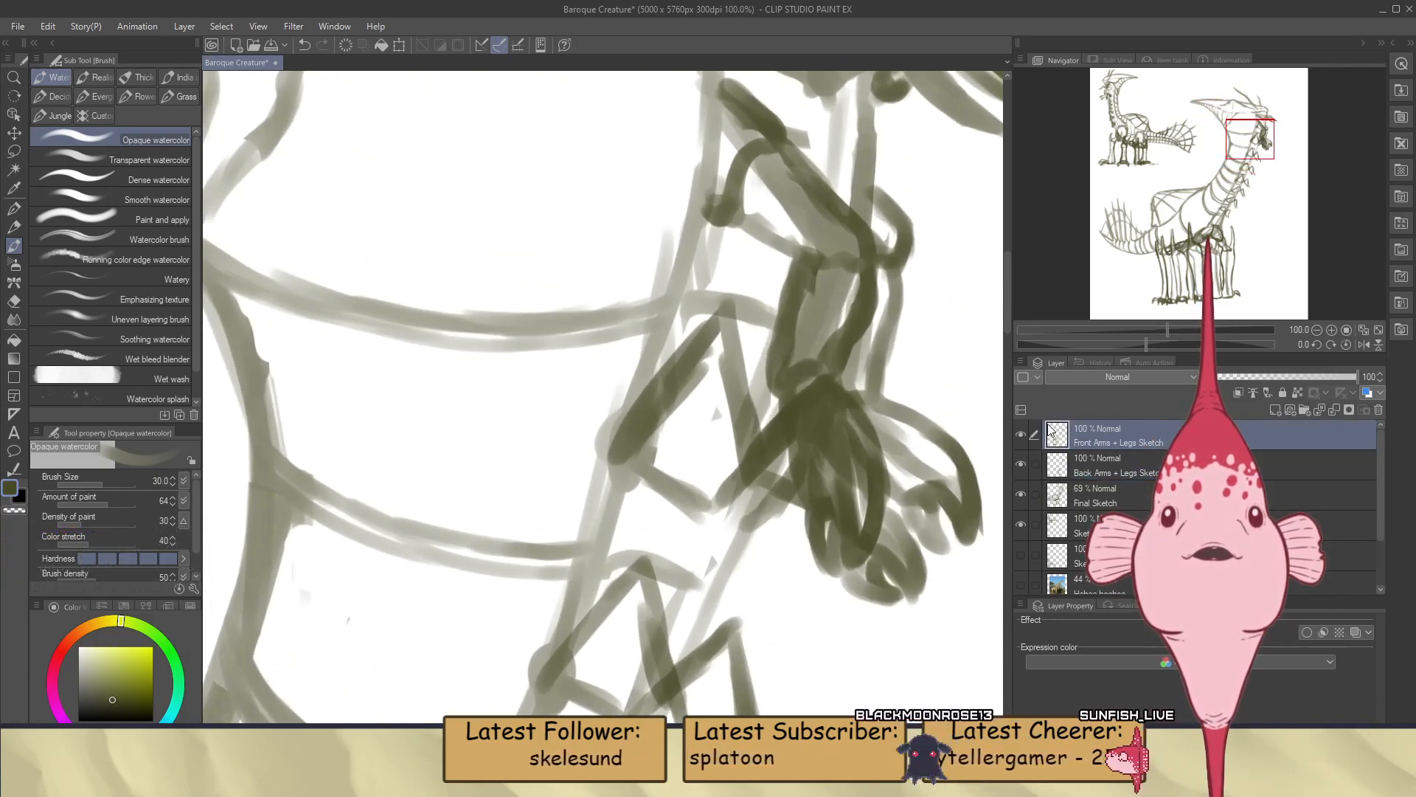
{"action": "left_click", "coordinate": [1021, 435]}
{"action": "left_click", "coordinate": [1021, 434]}
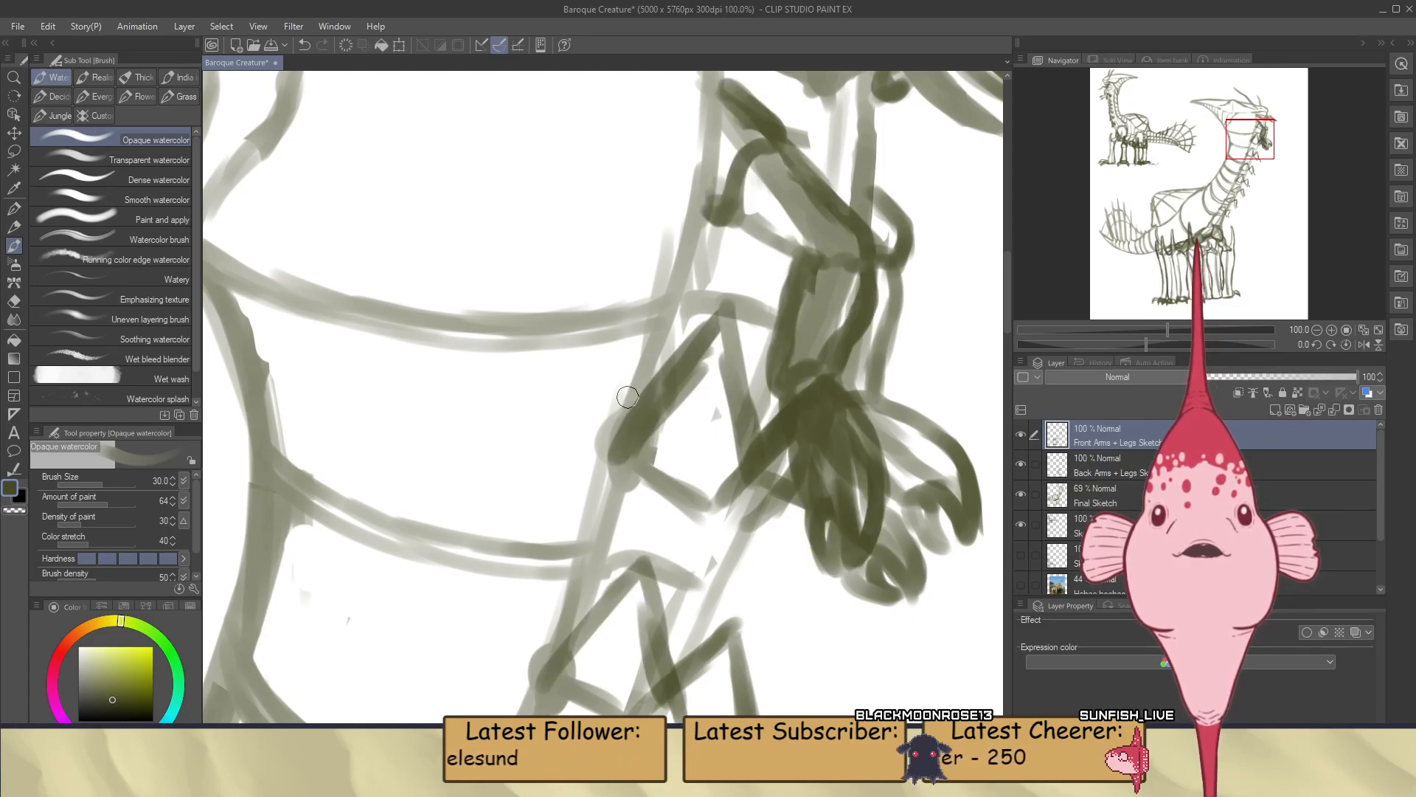
{"action": "left_click_drag", "start_coordinate": [640, 383], "coordinate": [682, 332]}
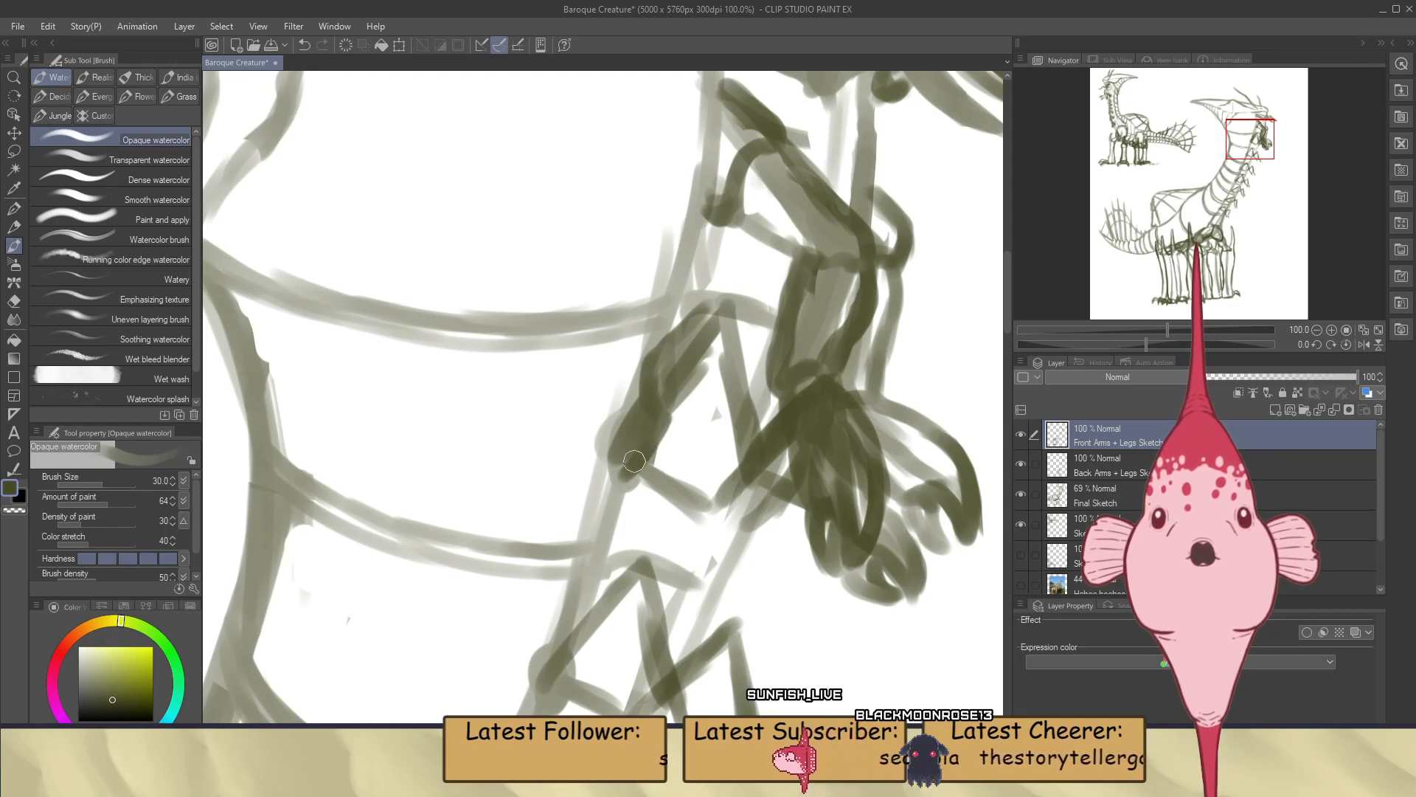
{"action": "left_click_drag", "start_coordinate": [679, 407], "coordinate": [649, 469]}
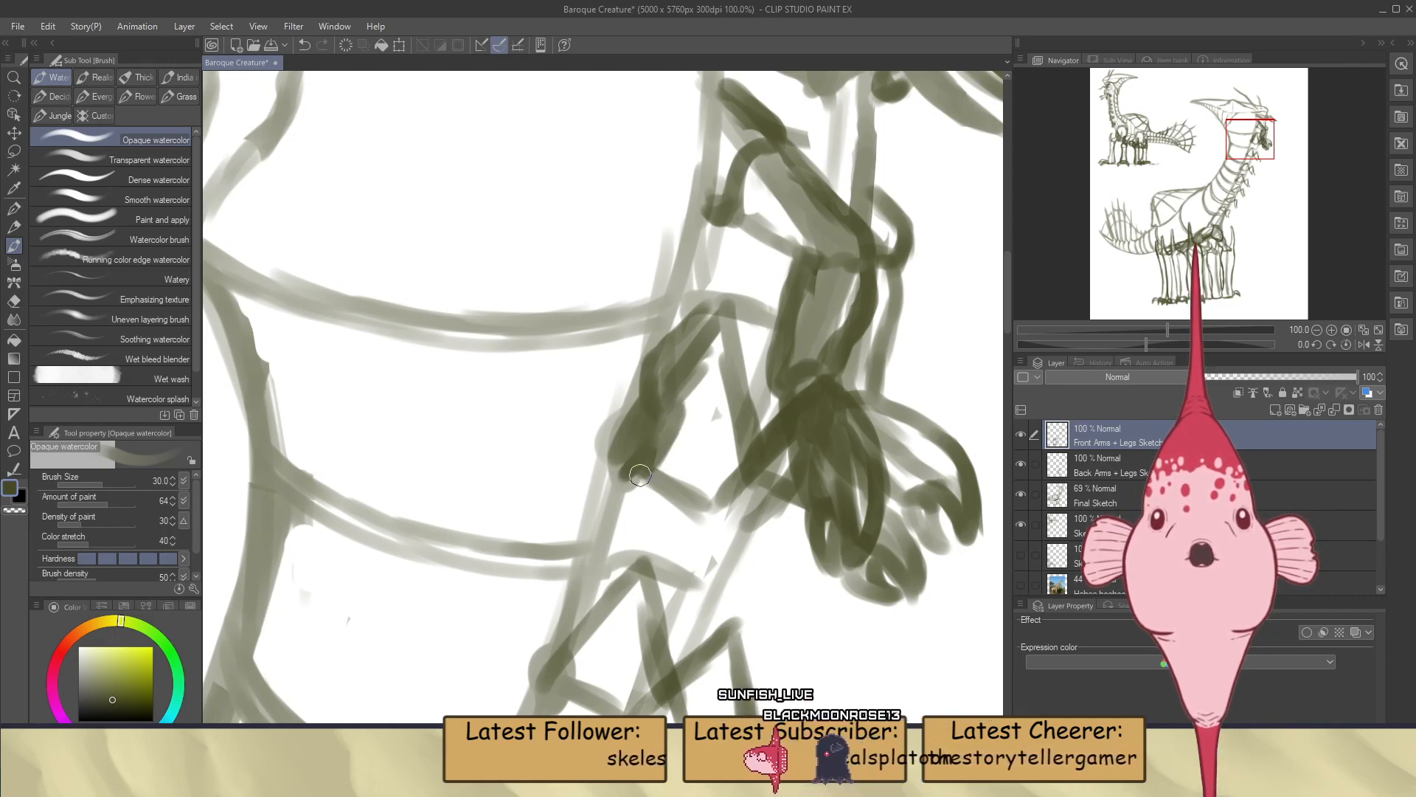
{"action": "left_click_drag", "start_coordinate": [676, 405], "coordinate": [719, 333]}
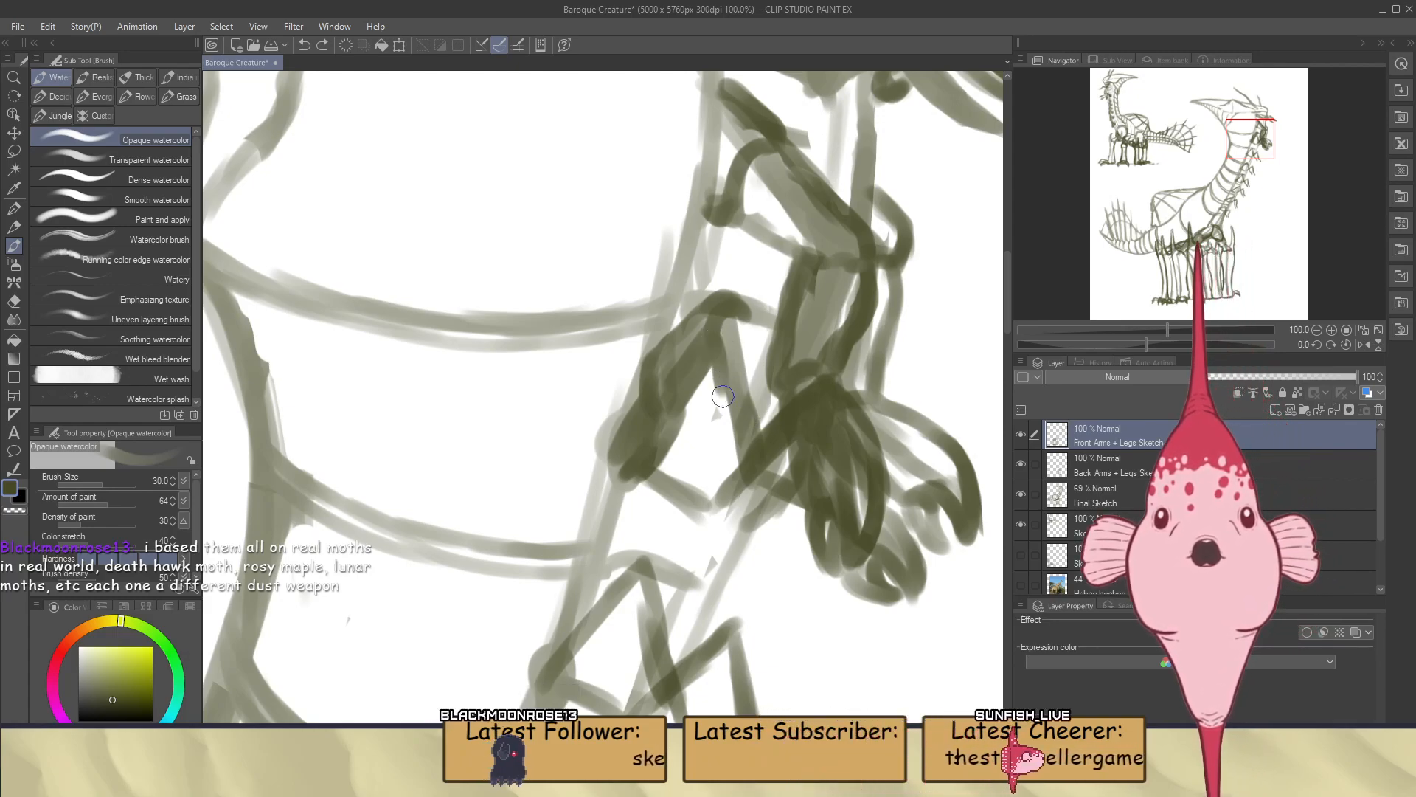
Paint both edges of the second front arm's forearm and add a small hand with curled fingers at its end
{"action": "left_click_drag", "start_coordinate": [721, 342], "coordinate": [753, 439]}
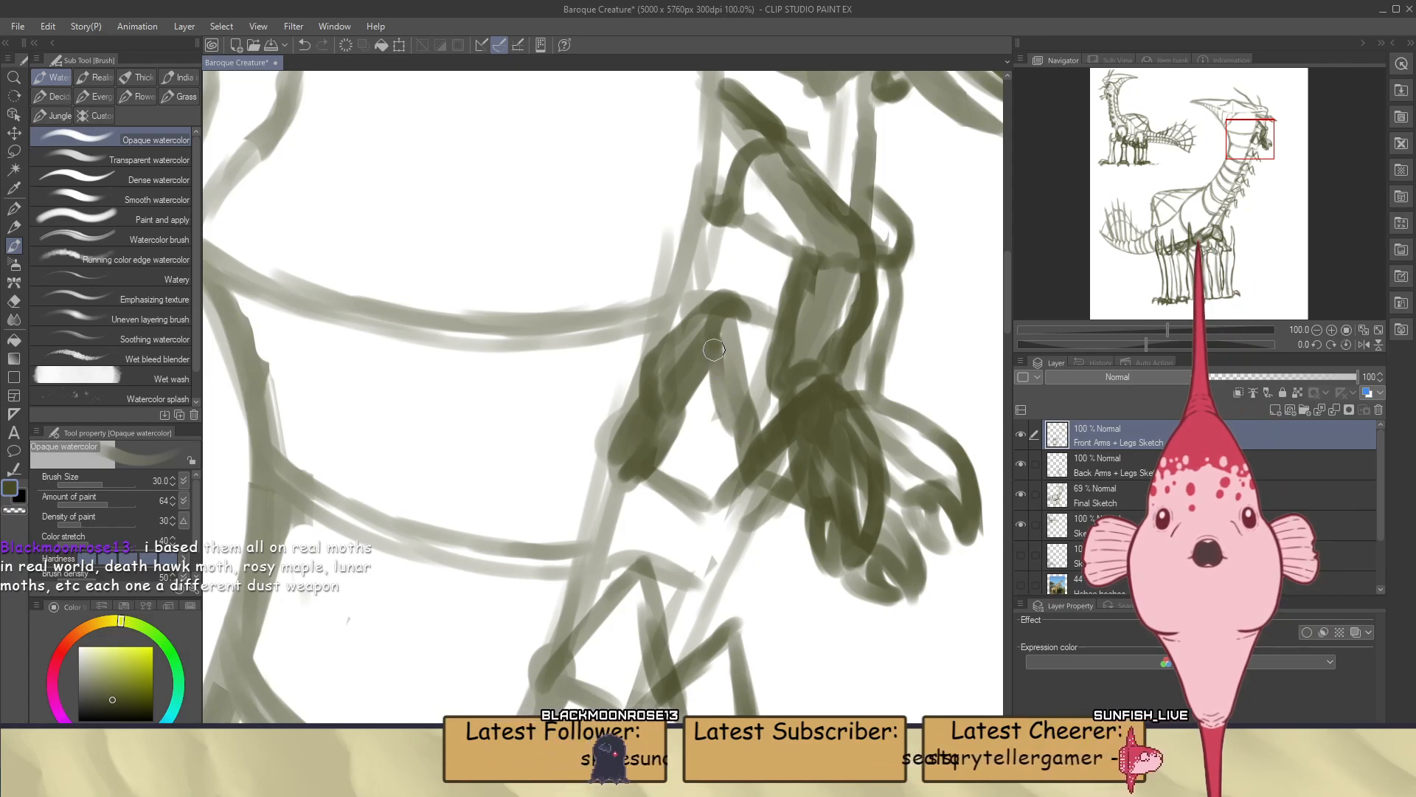
{"action": "left_click_drag", "start_coordinate": [717, 341], "coordinate": [734, 454]}
{"action": "left_click_drag", "start_coordinate": [730, 301], "coordinate": [757, 343]}
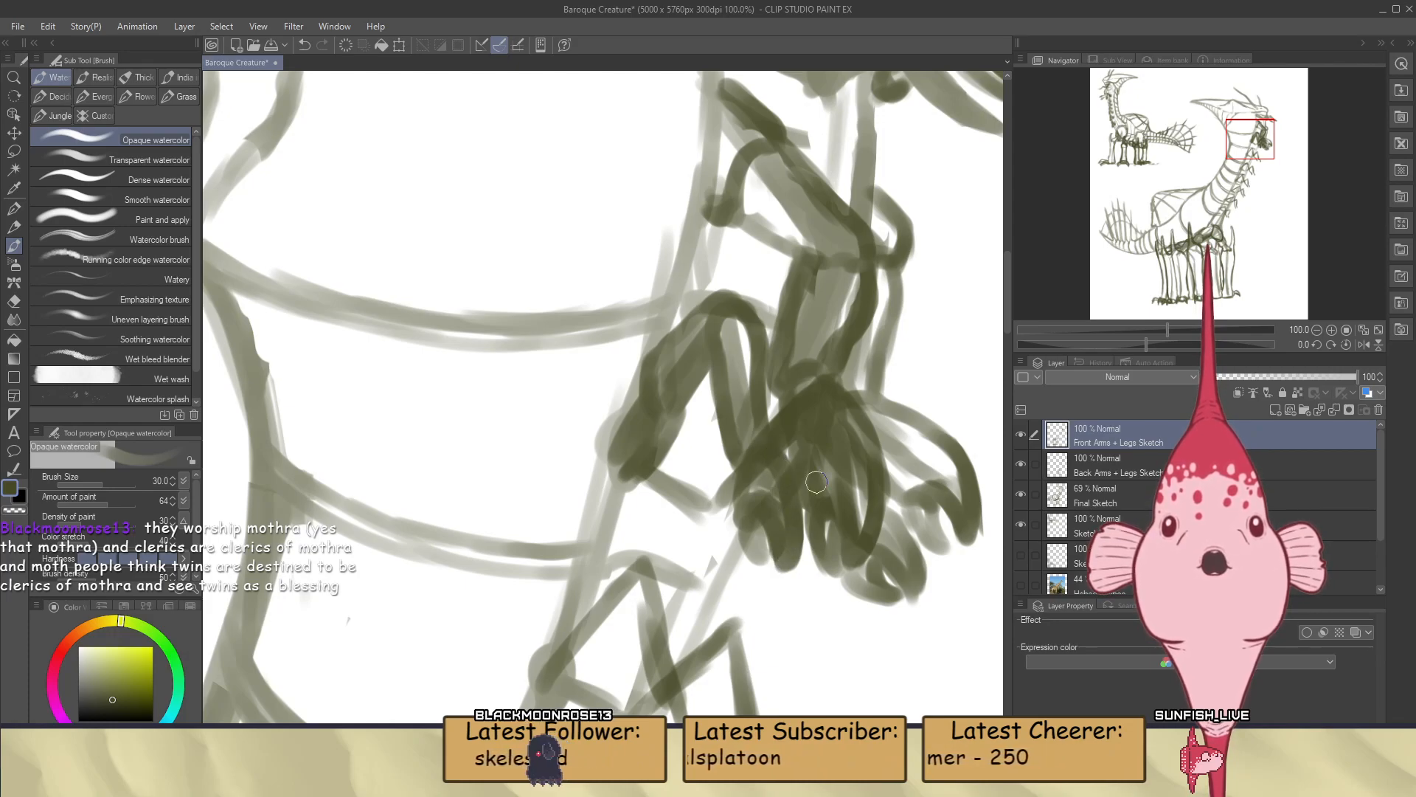
Examine the two front arms against the head and neck with the Back Arms + Legs Sketch layer hidden and shown
{"action": "left_click", "coordinate": [1021, 462]}
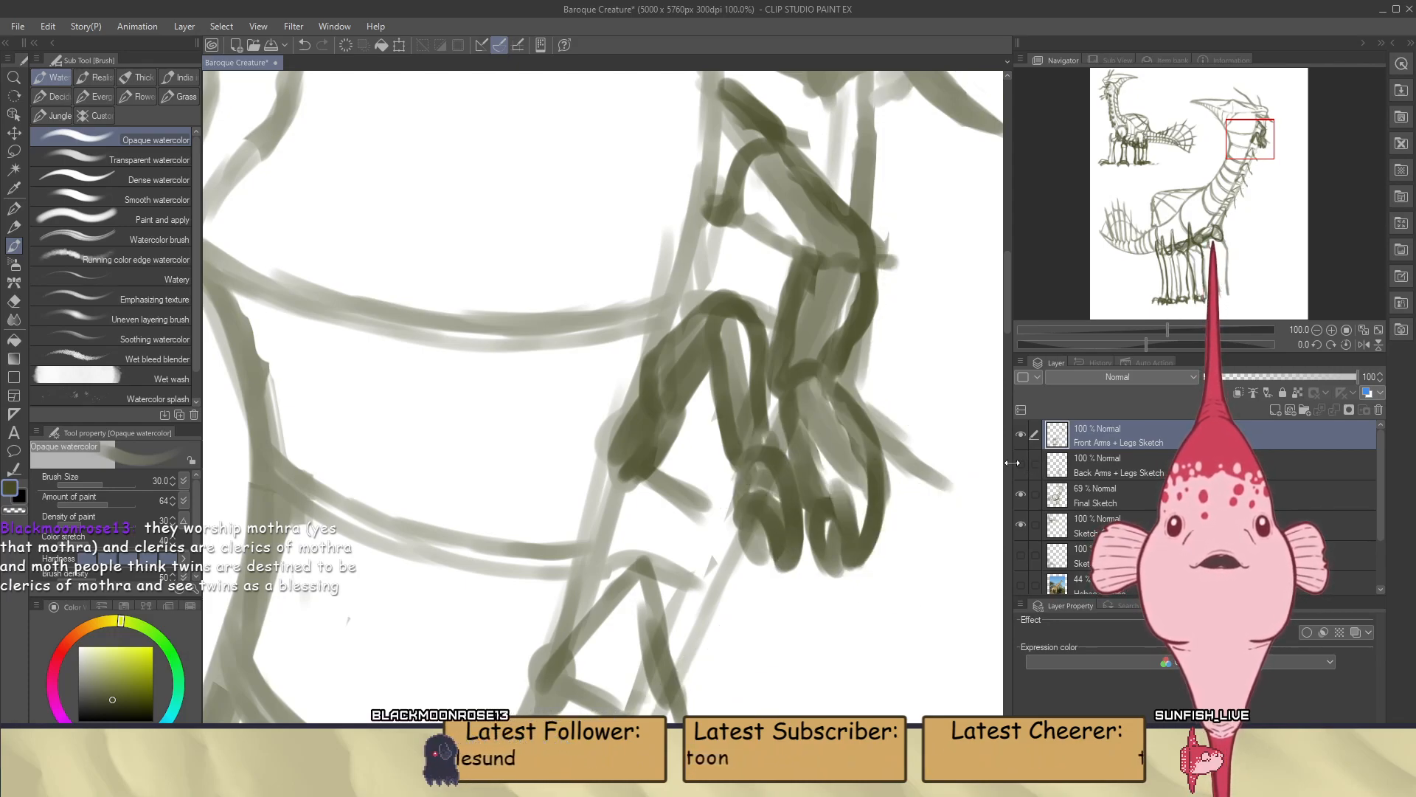
{"action": "left_click", "coordinate": [1021, 461]}
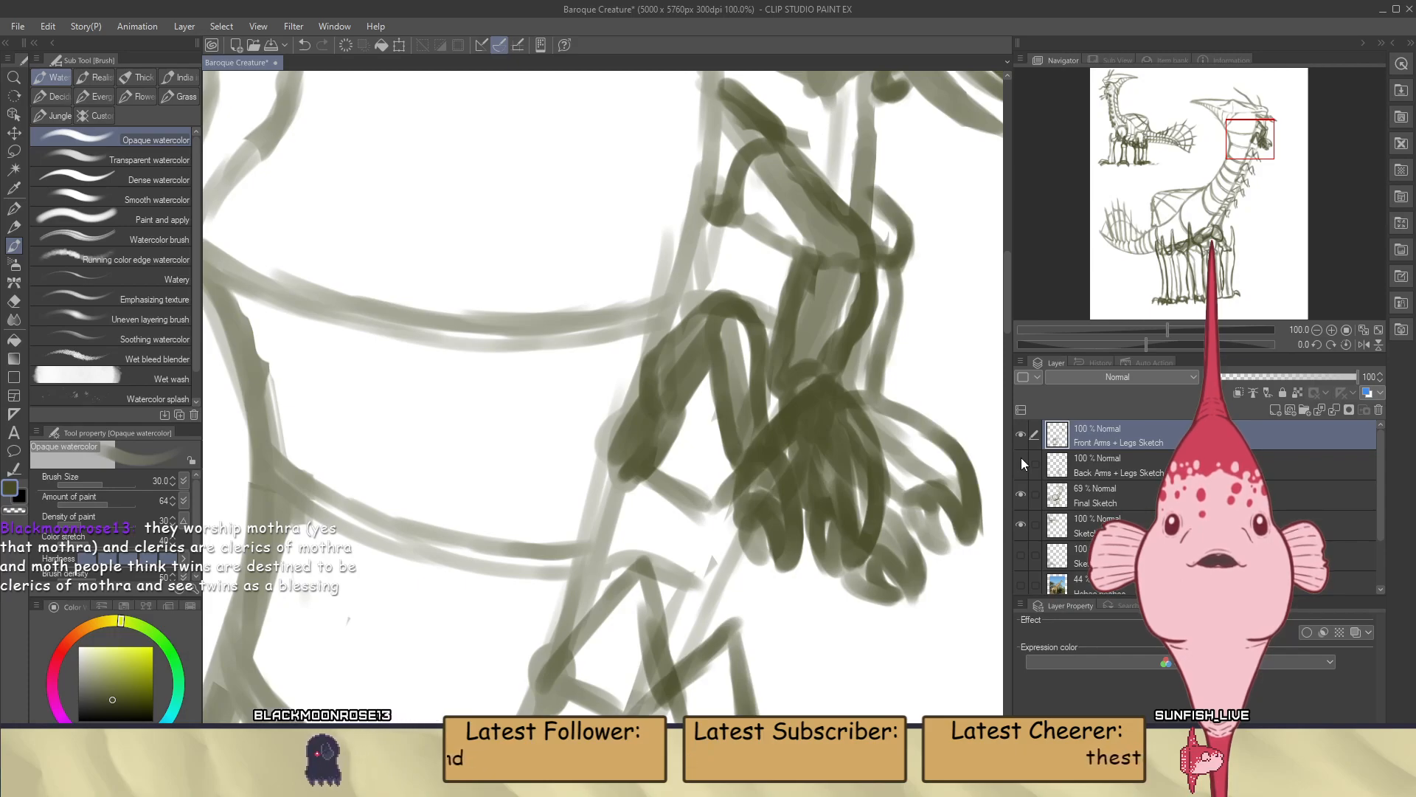
{"action": "left_click", "coordinate": [1021, 458]}
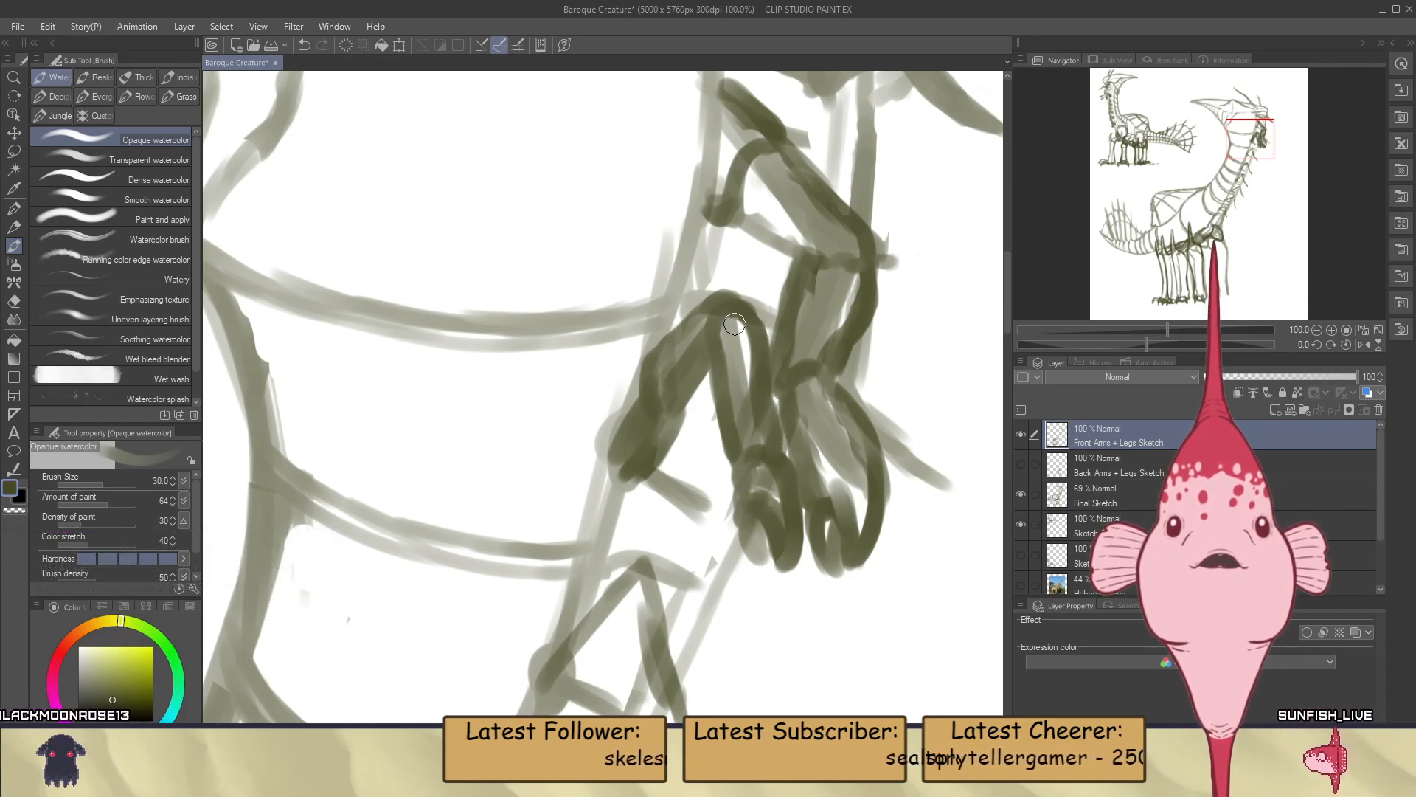
{"action": "scroll", "coordinate": [709, 417], "scroll_direction": "down", "scroll_amount": 4}
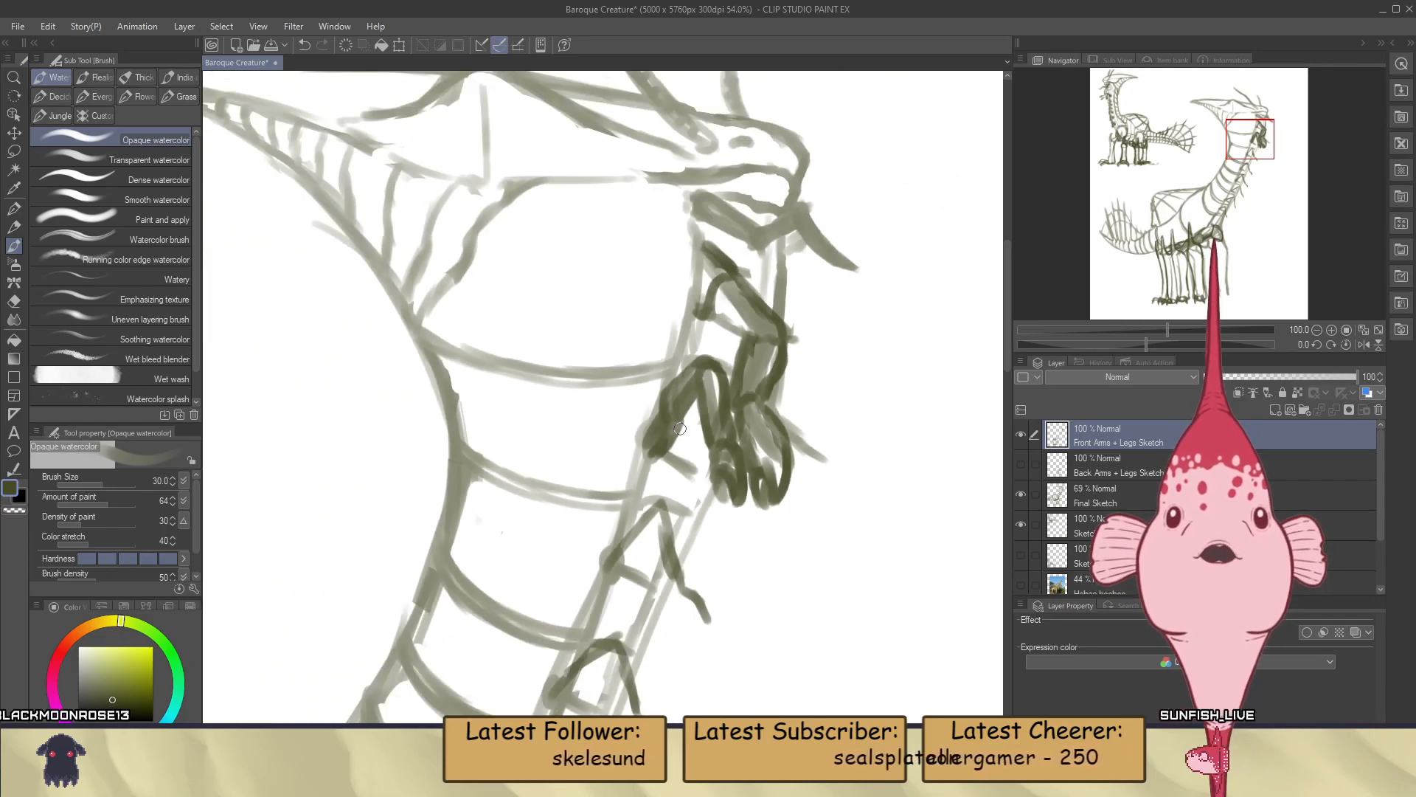
{"action": "scroll", "coordinate": [697, 481], "scroll_direction": "down", "scroll_amount": 2}
{"action": "scroll", "coordinate": [774, 487], "scroll_direction": "up", "scroll_amount": 2}
{"action": "scroll", "coordinate": [811, 472], "scroll_direction": "down", "scroll_amount": 2}
{"action": "scroll", "coordinate": [829, 463], "scroll_direction": "down", "scroll_amount": 1}
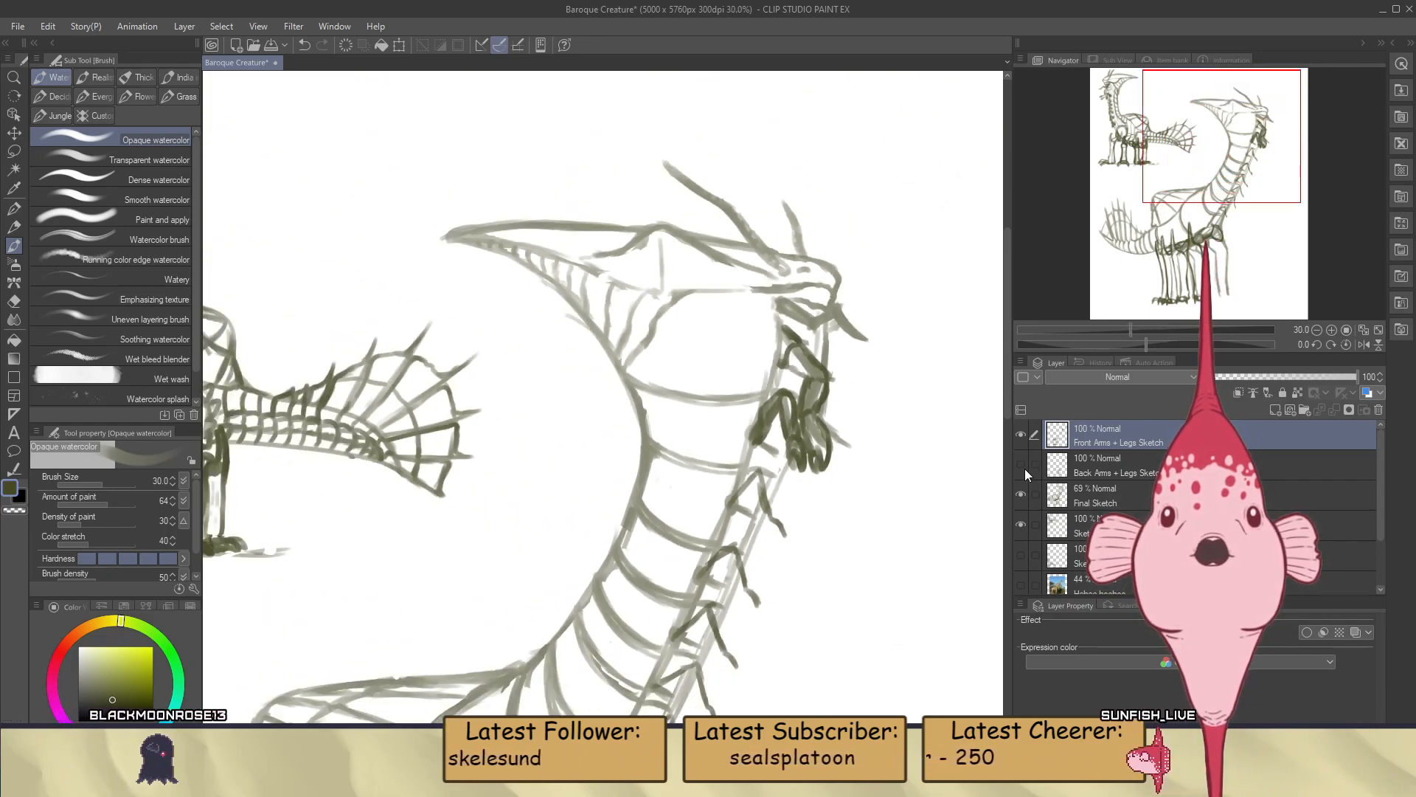
{"action": "scroll", "coordinate": [849, 443], "scroll_direction": "up", "scroll_amount": 5}
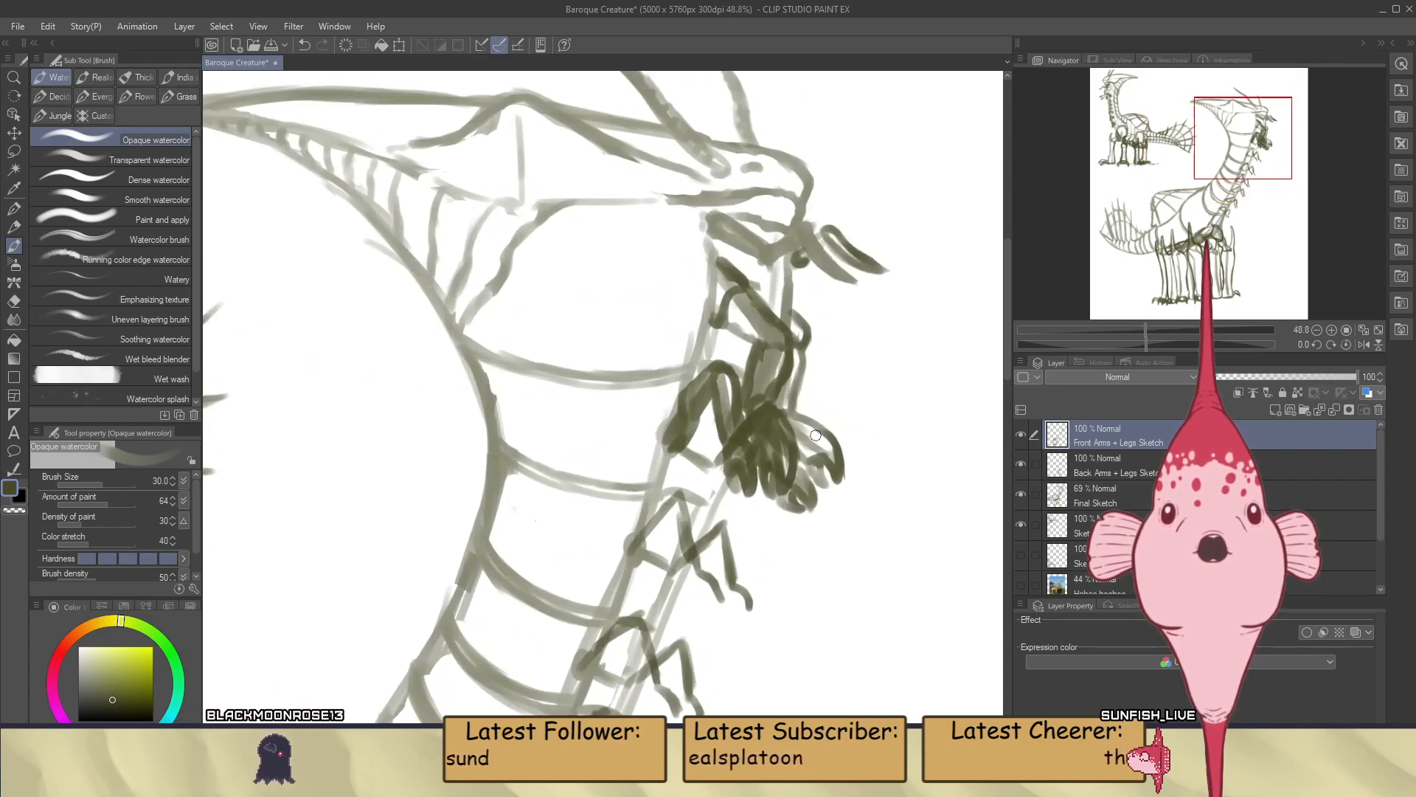
{"action": "scroll", "coordinate": [785, 435], "scroll_direction": "up", "scroll_amount": 2}
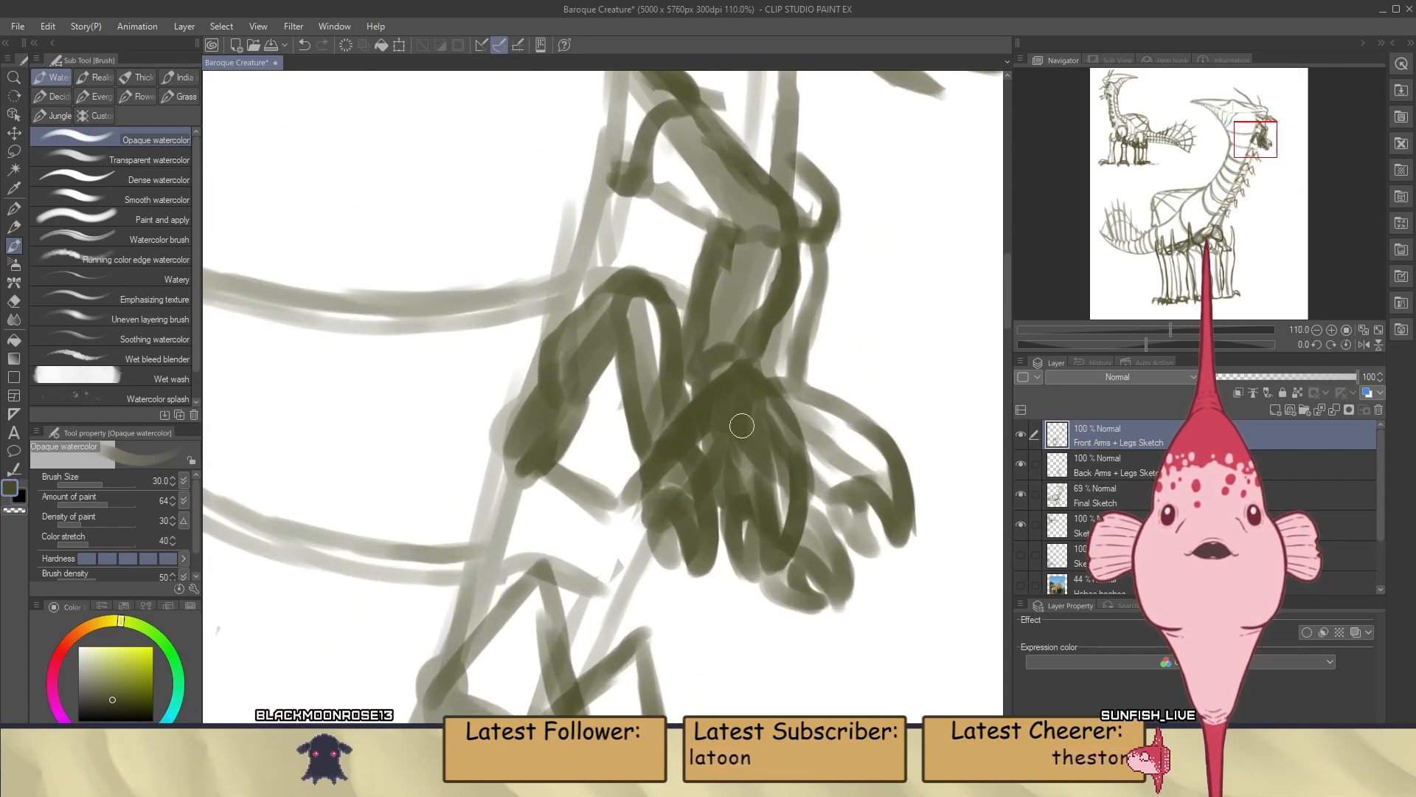
Hide the Final Sketch layer, erase the Back Arms + Legs Sketch lines crossing inside the uppermost front hand, and undo excess erasing
{"action": "left_click", "coordinate": [1021, 494]}
{"action": "left_click", "coordinate": [1020, 494]}
{"action": "left_click", "coordinate": [1020, 495]}
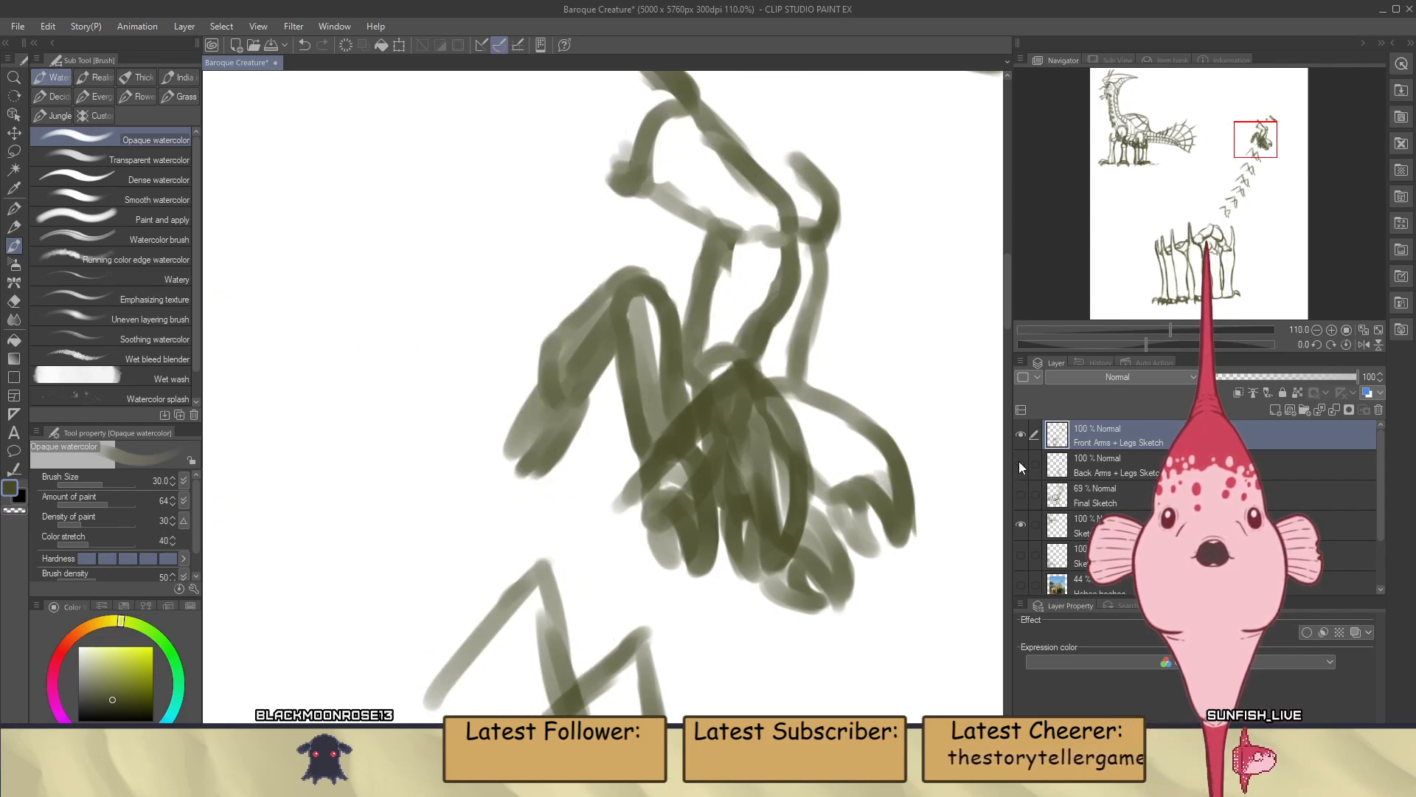
{"action": "left_click", "coordinate": [1020, 462]}
{"action": "left_click", "coordinate": [1021, 464]}
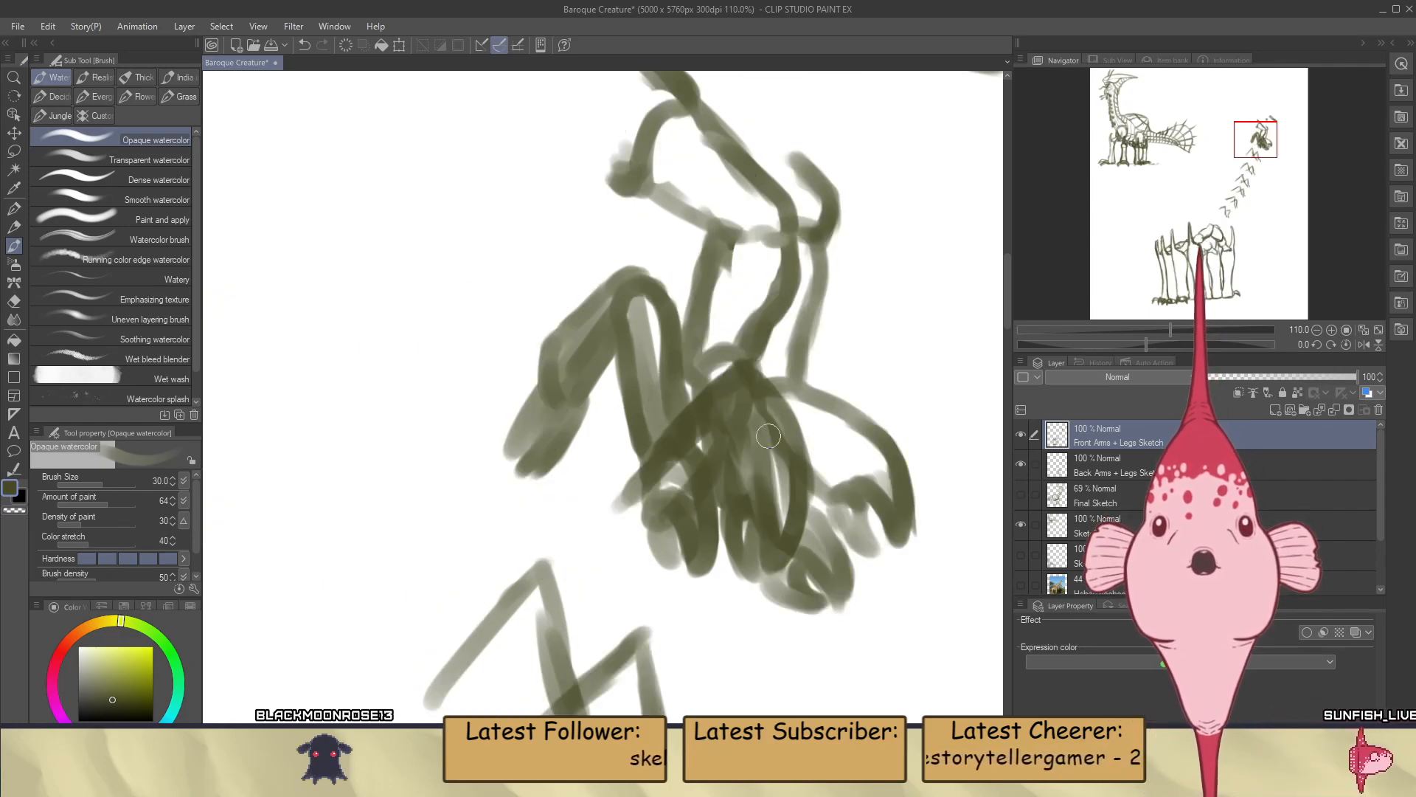
{"action": "key", "text": "e"}
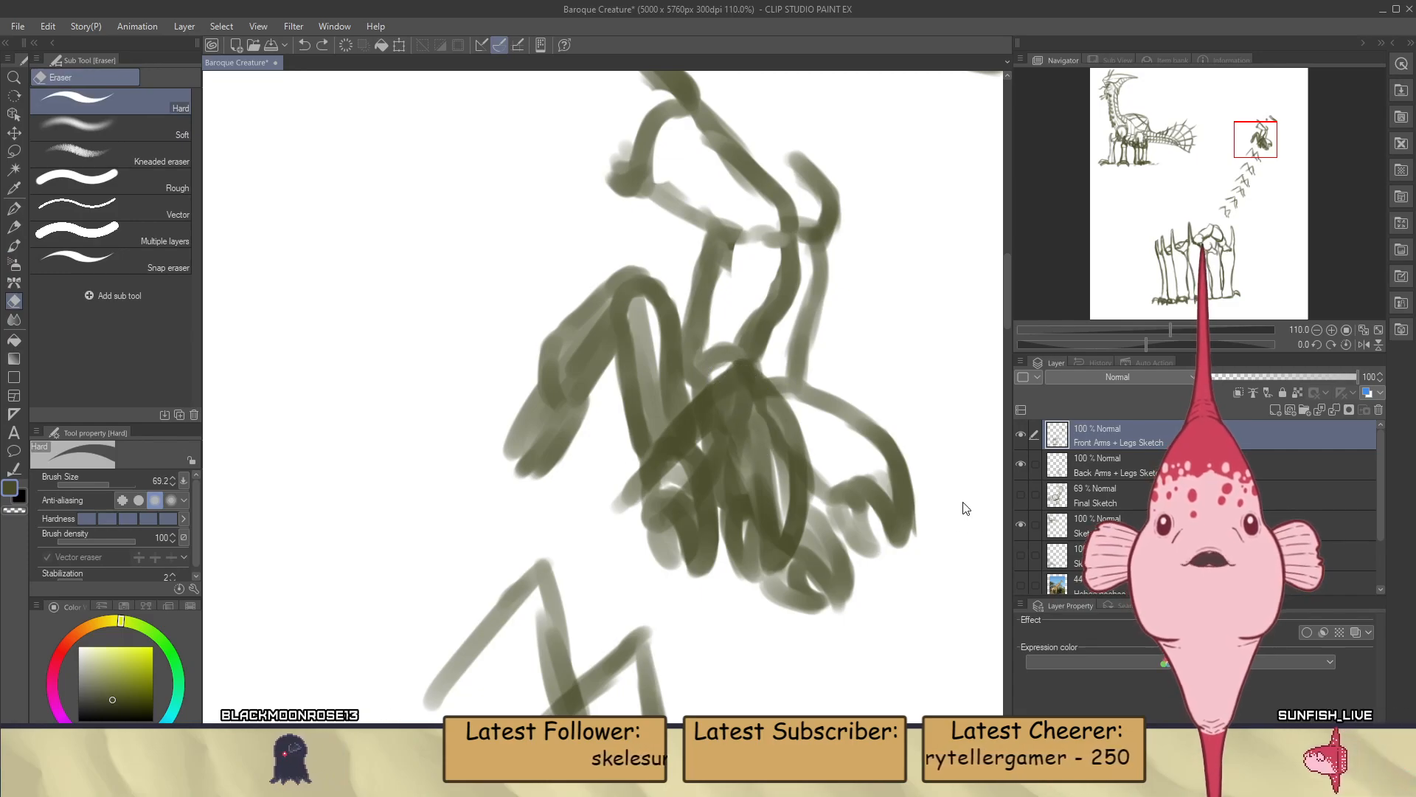
{"action": "left_click", "coordinate": [1078, 468]}
{"action": "mouse_move", "coordinate": [727, 379]}
{"action": "left_mouse_down"}
{"action": "mouse_move", "coordinate": [772, 484]}
{"action": "mouse_move", "coordinate": [782, 464]}
{"action": "mouse_move", "coordinate": [784, 531]}
{"action": "left_mouse_up"}
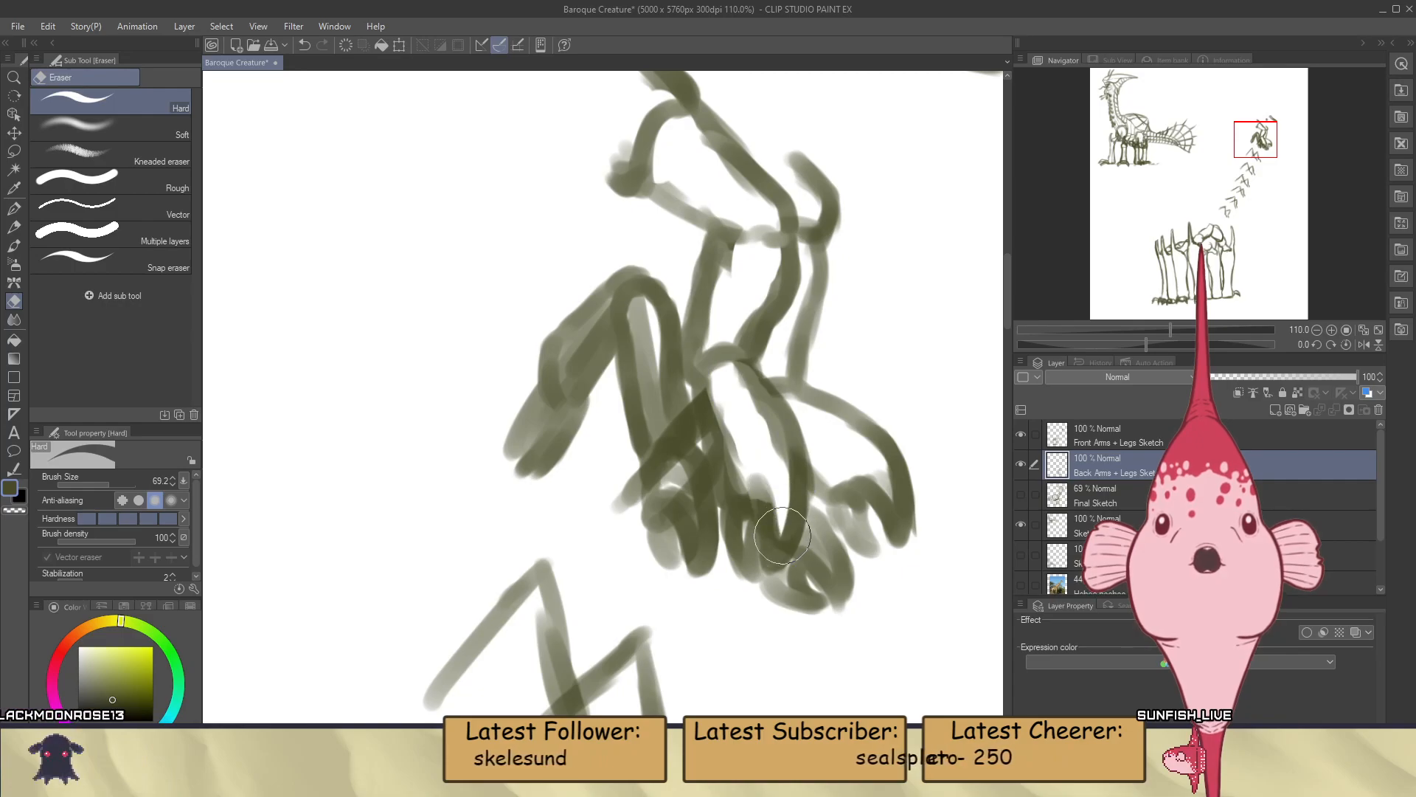
{"action": "left_click_drag", "start_coordinate": [738, 443], "coordinate": [751, 513]}
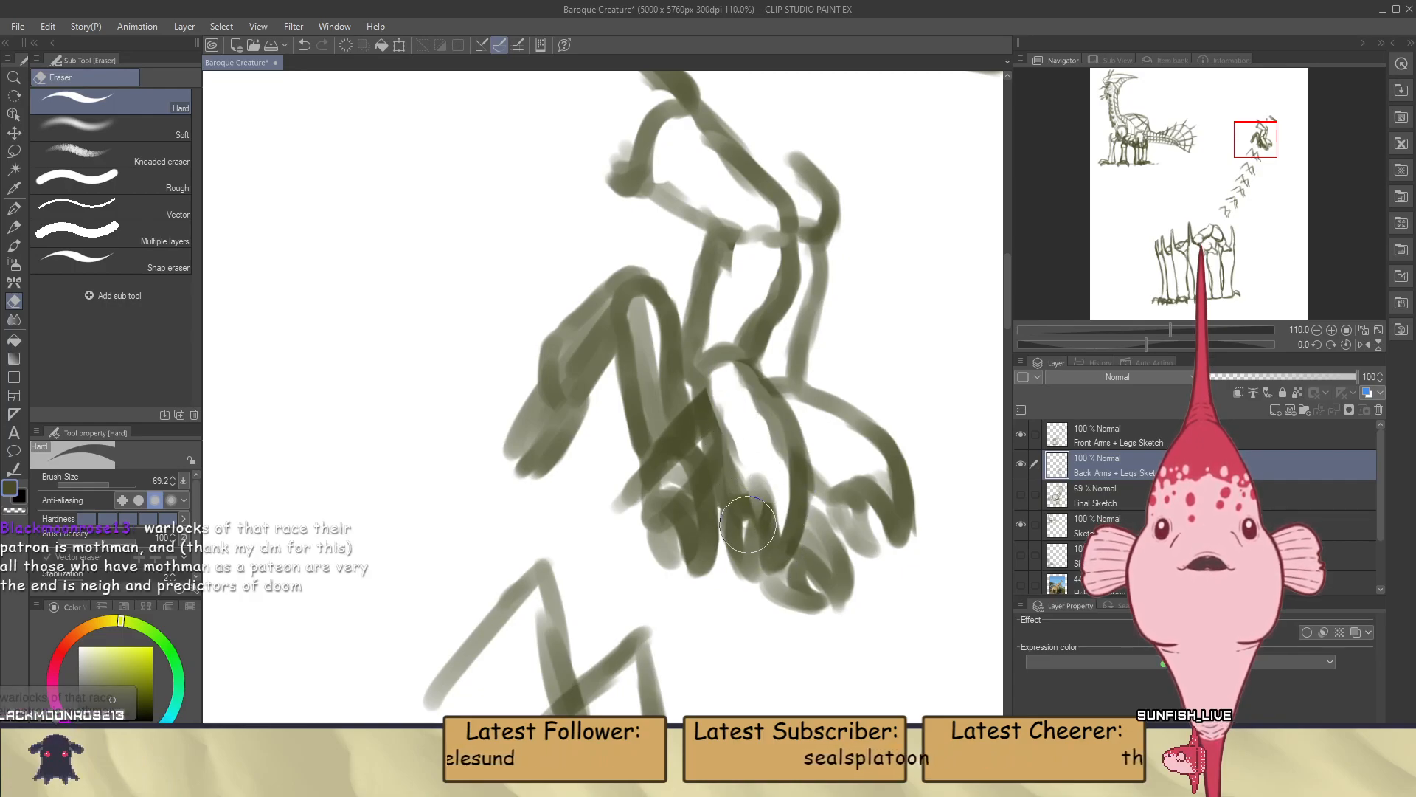
{"action": "key", "text": "ctrl+z"}
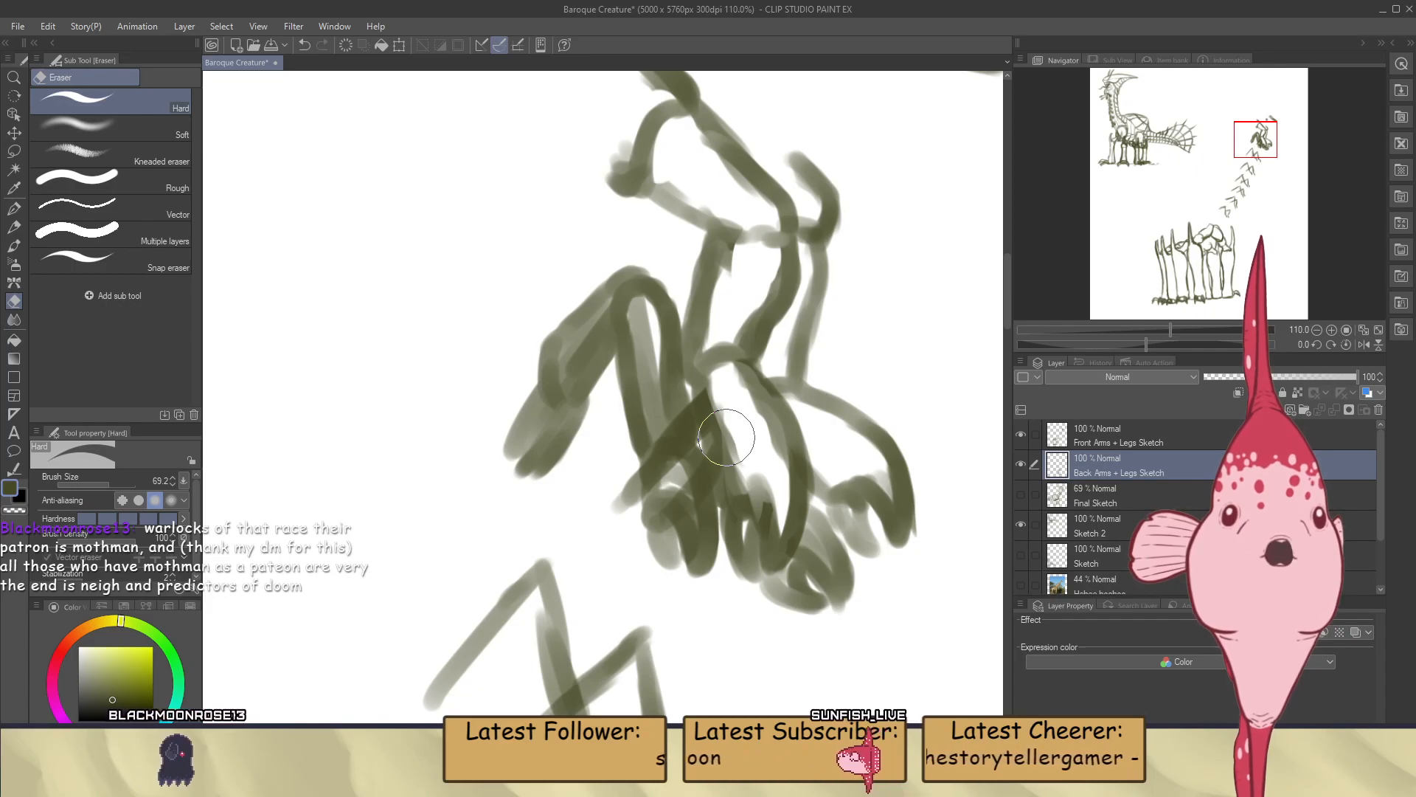
Check the Back Arms + Legs Sketch layer off and on, and erase its diagonal arm lines between the two front hands
{"action": "left_click", "coordinate": [1021, 465]}
{"action": "left_click", "coordinate": [1021, 464]}
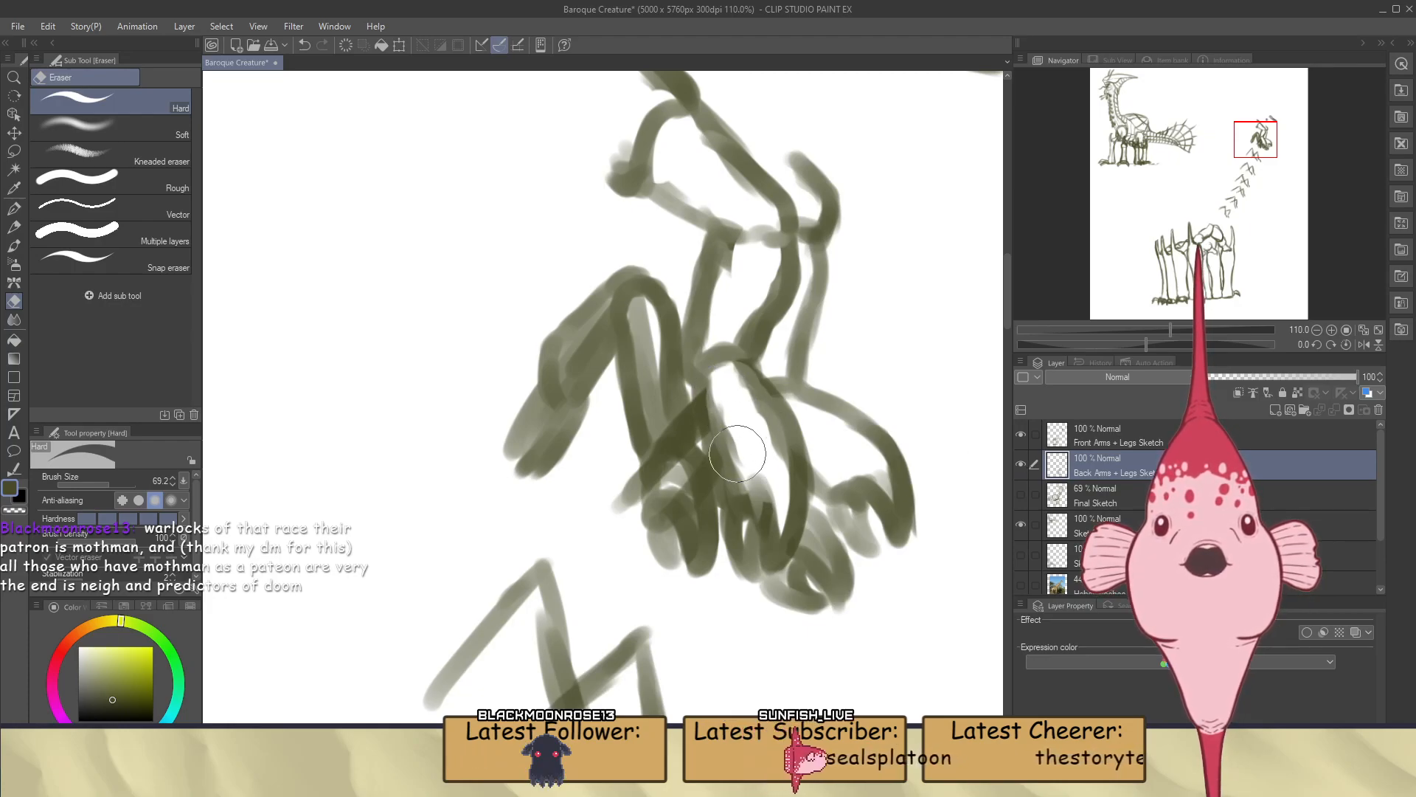
{"action": "left_click_drag", "start_coordinate": [670, 459], "coordinate": [661, 440]}
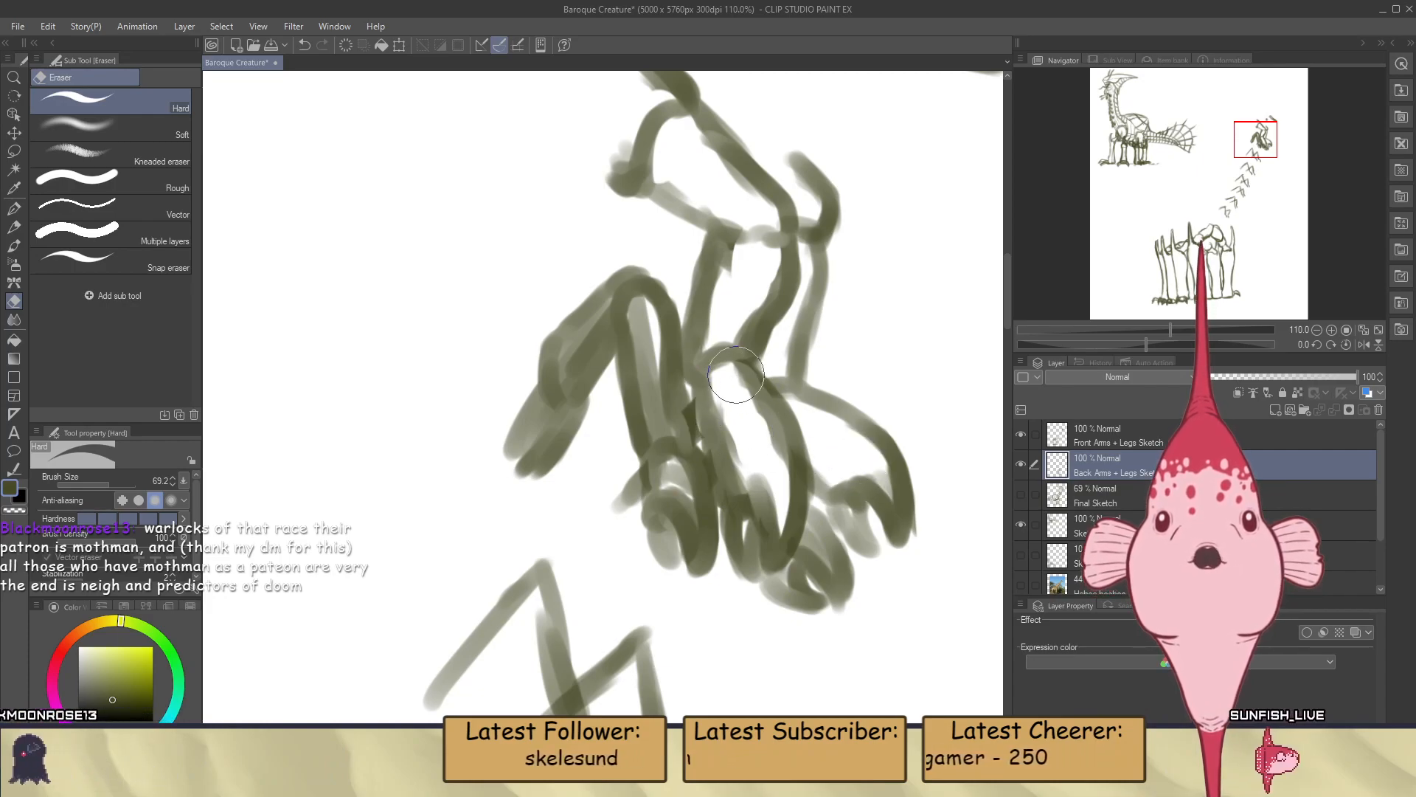
Show the Final Sketch layer again and switch to the Opaque watercolor brush for the next small neck arm down
{"action": "scroll", "coordinate": [756, 409], "scroll_direction": "down", "scroll_amount": 5}
{"action": "scroll", "coordinate": [855, 424], "scroll_direction": "down", "scroll_amount": 1}
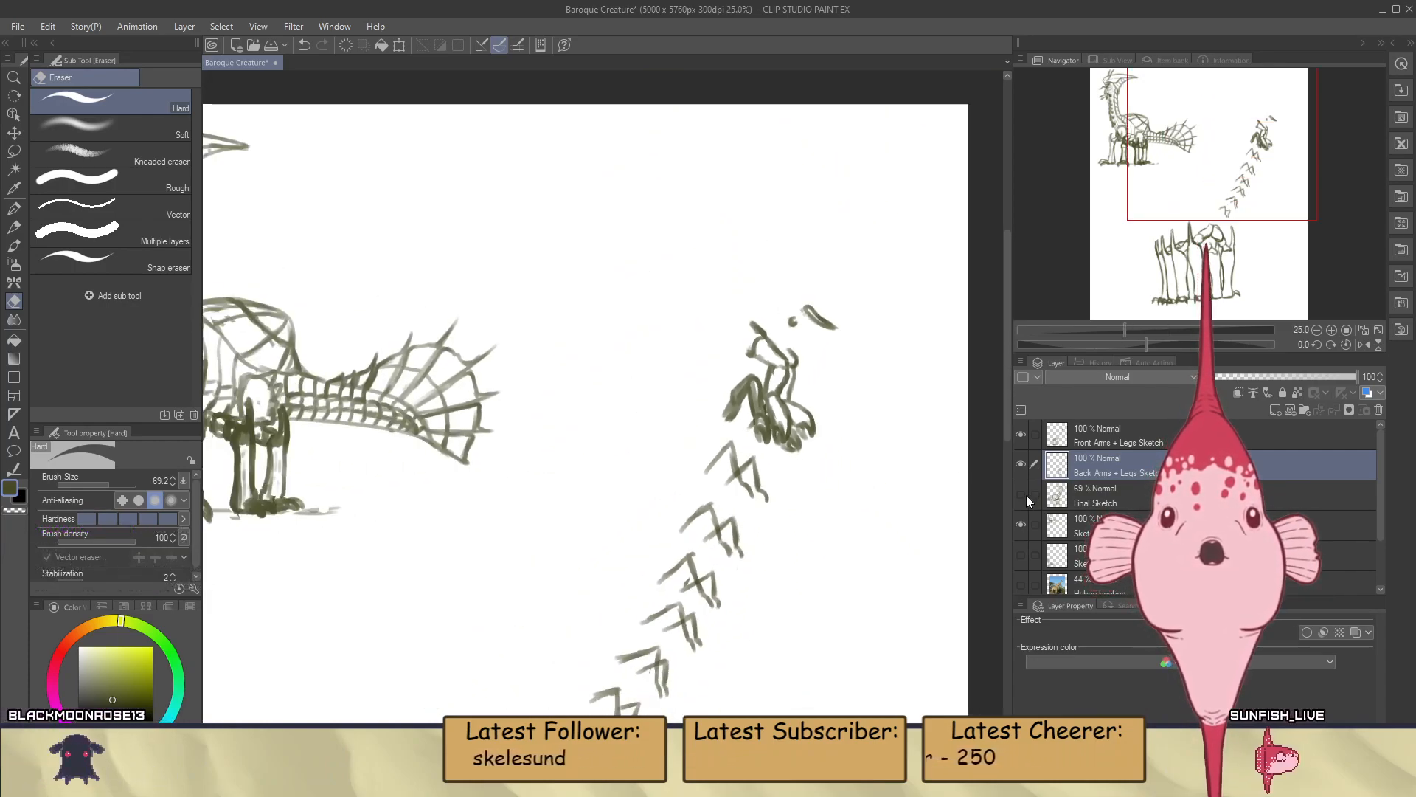
{"action": "left_click", "coordinate": [1021, 494]}
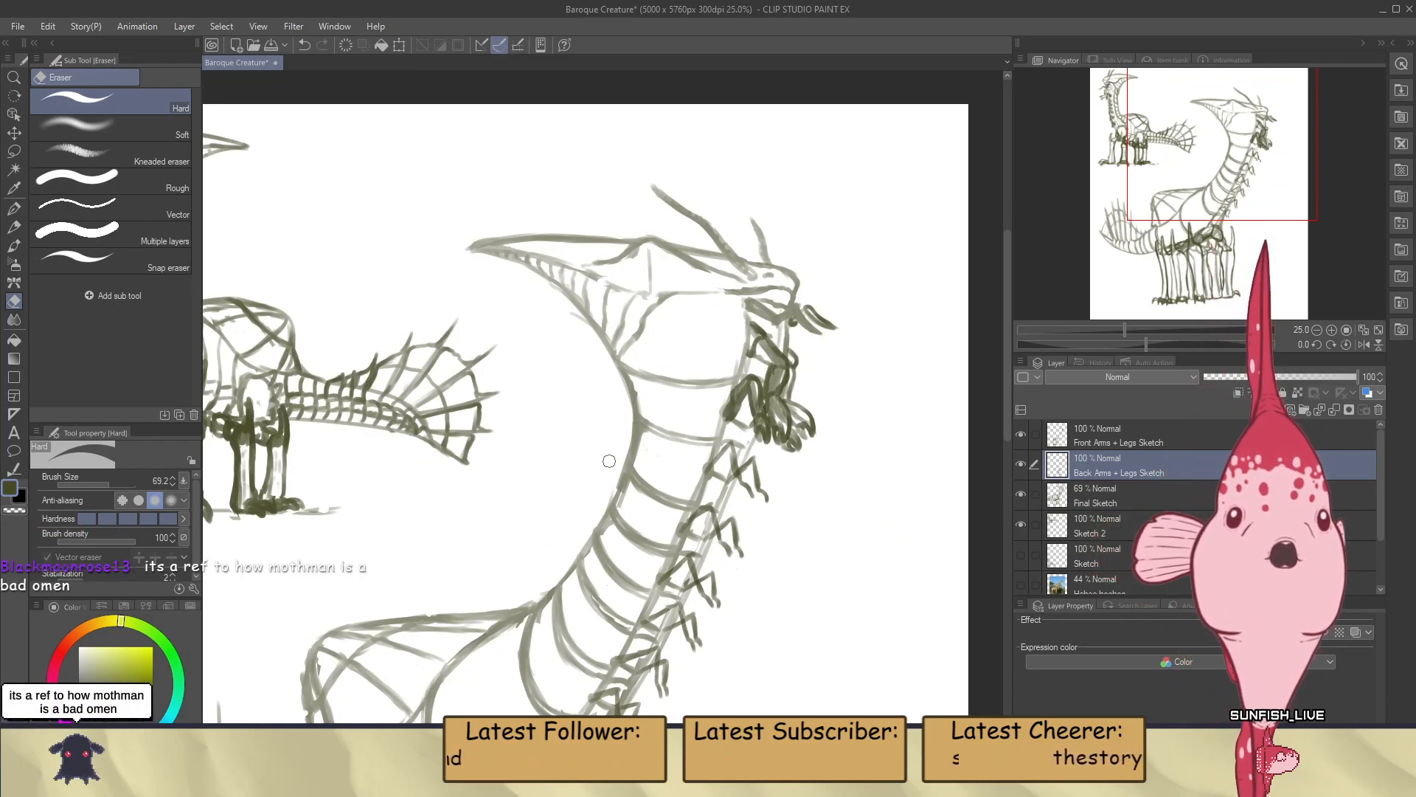
{"action": "scroll", "coordinate": [762, 414], "scroll_direction": "up", "scroll_amount": 3}
{"action": "scroll", "coordinate": [915, 422], "scroll_direction": "up", "scroll_amount": 4}
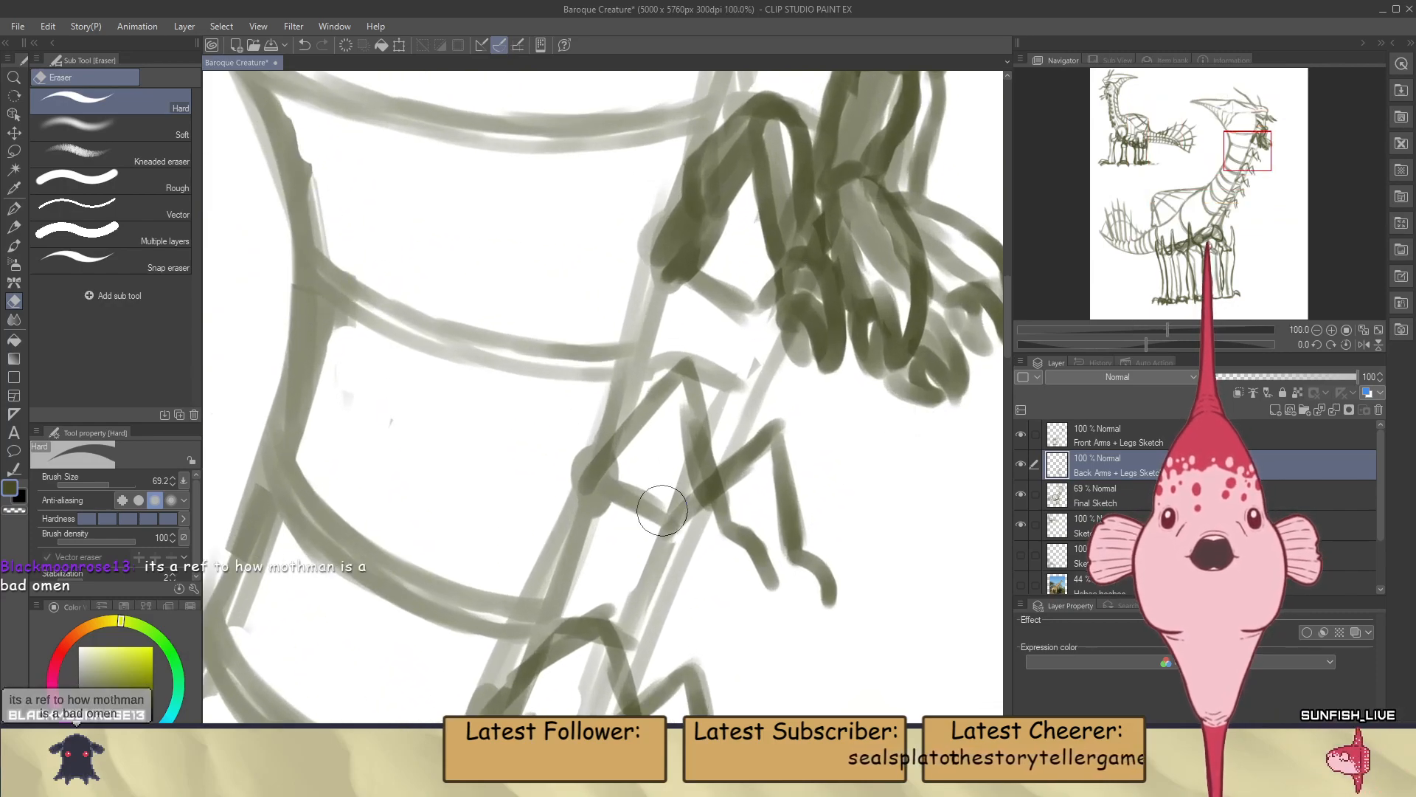
{"action": "key", "text": "b"}
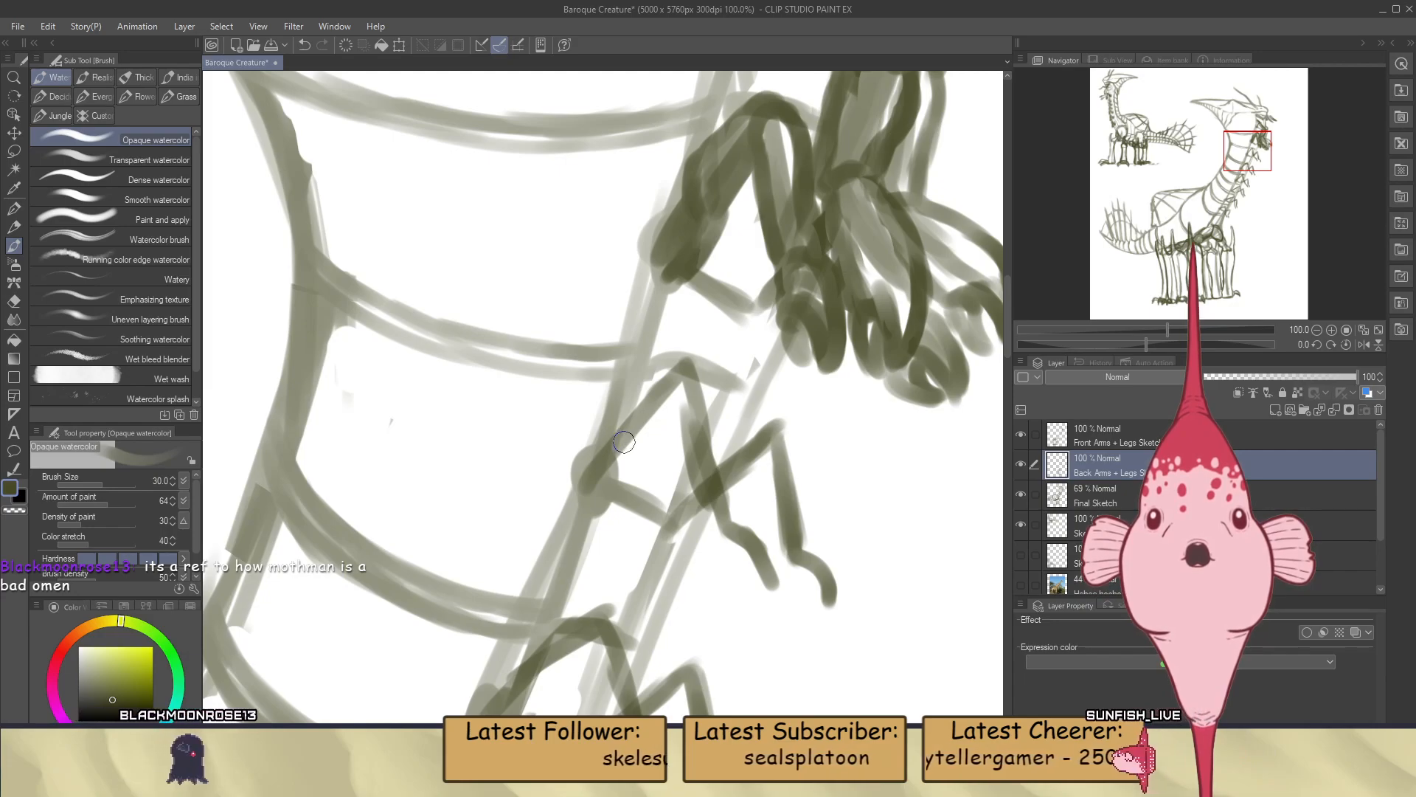
{"action": "scroll", "coordinate": [623, 441], "scroll_direction": "down", "scroll_amount": 2}
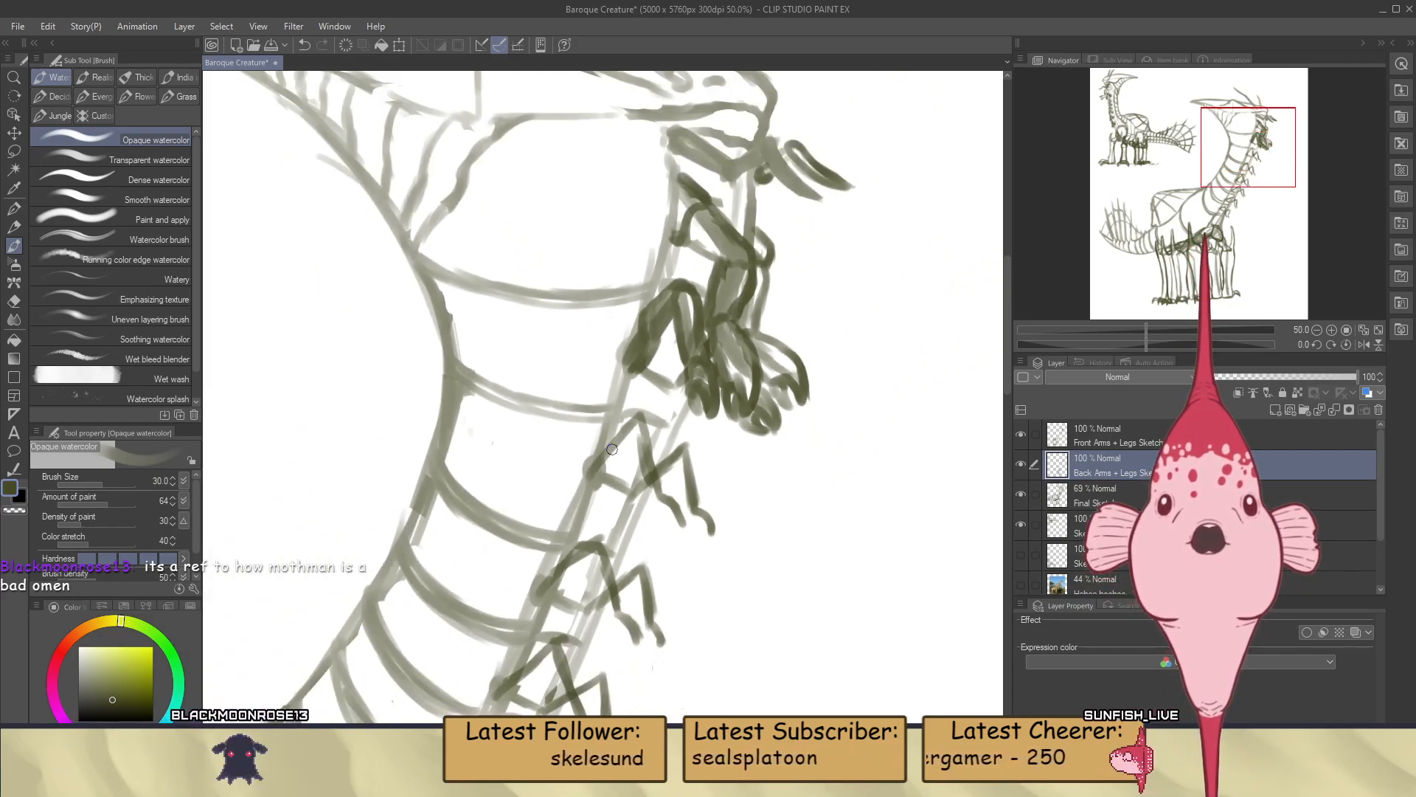
Compare the neck arms with the Back Arms + Legs Sketch layer off and on, and make Front Arms + Legs Sketch the active layer
{"action": "scroll", "coordinate": [611, 449], "scroll_direction": "up", "scroll_amount": 3}
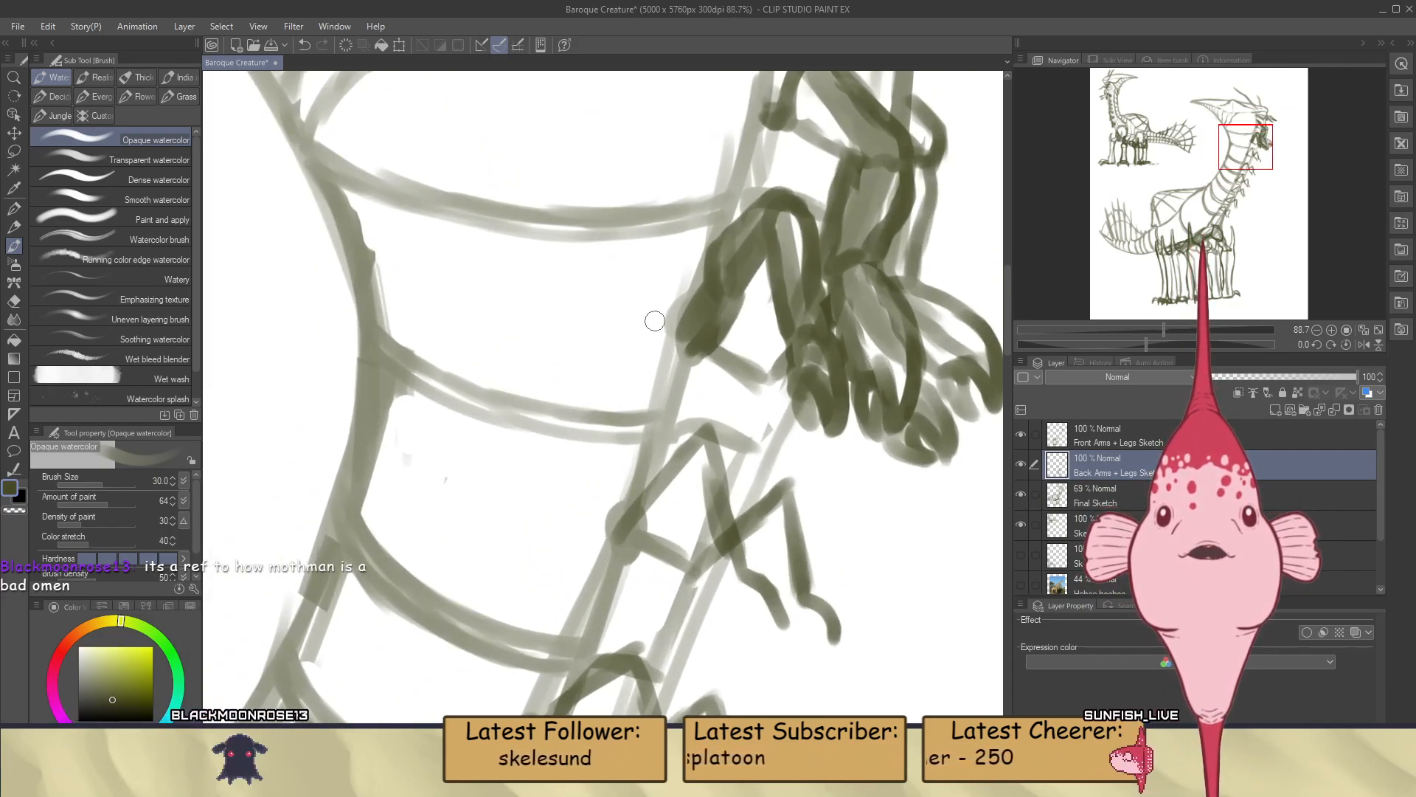
{"action": "scroll", "coordinate": [680, 345], "scroll_direction": "down", "scroll_amount": 2}
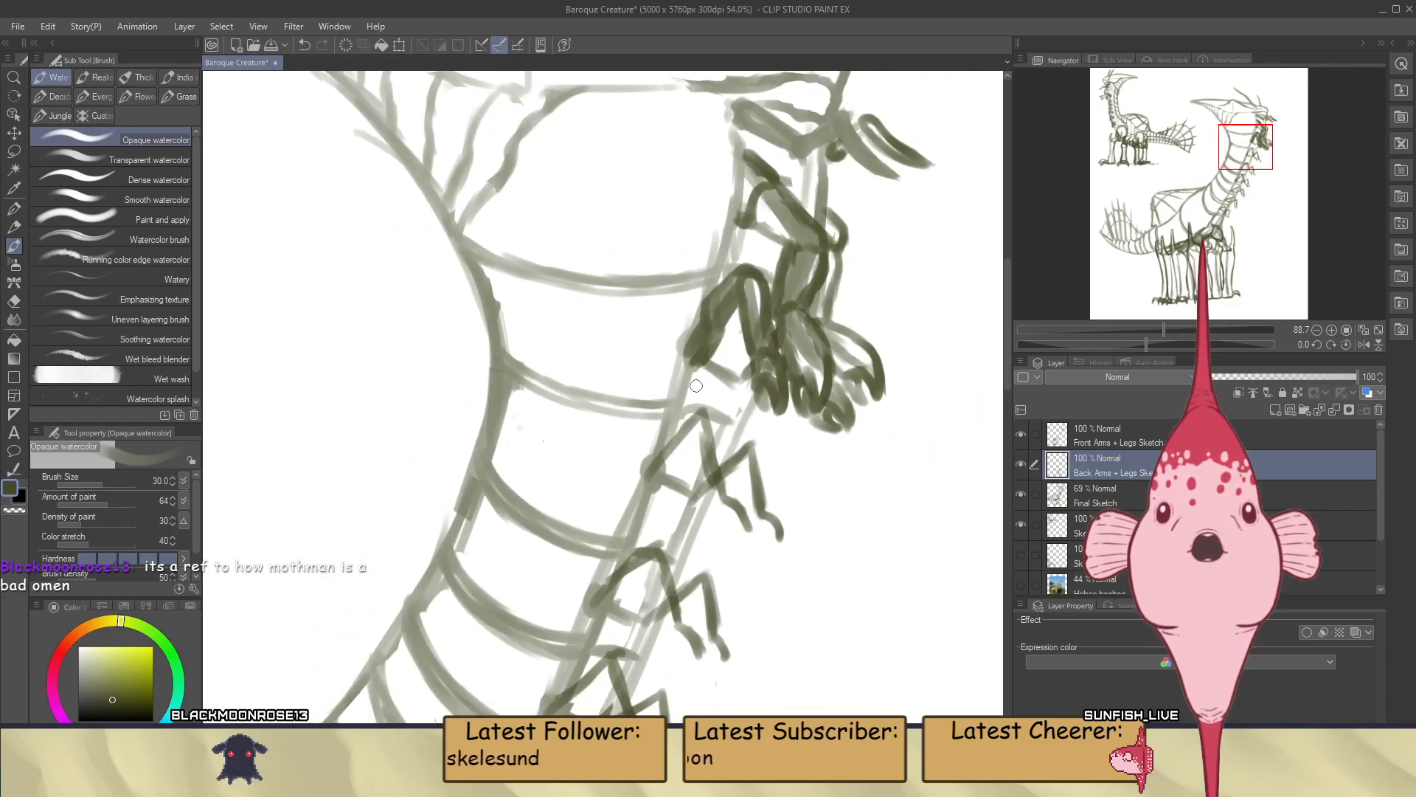
{"action": "scroll", "coordinate": [728, 291], "scroll_direction": "up", "scroll_amount": 2}
{"action": "scroll", "coordinate": [728, 291], "scroll_direction": "up", "scroll_amount": 2}
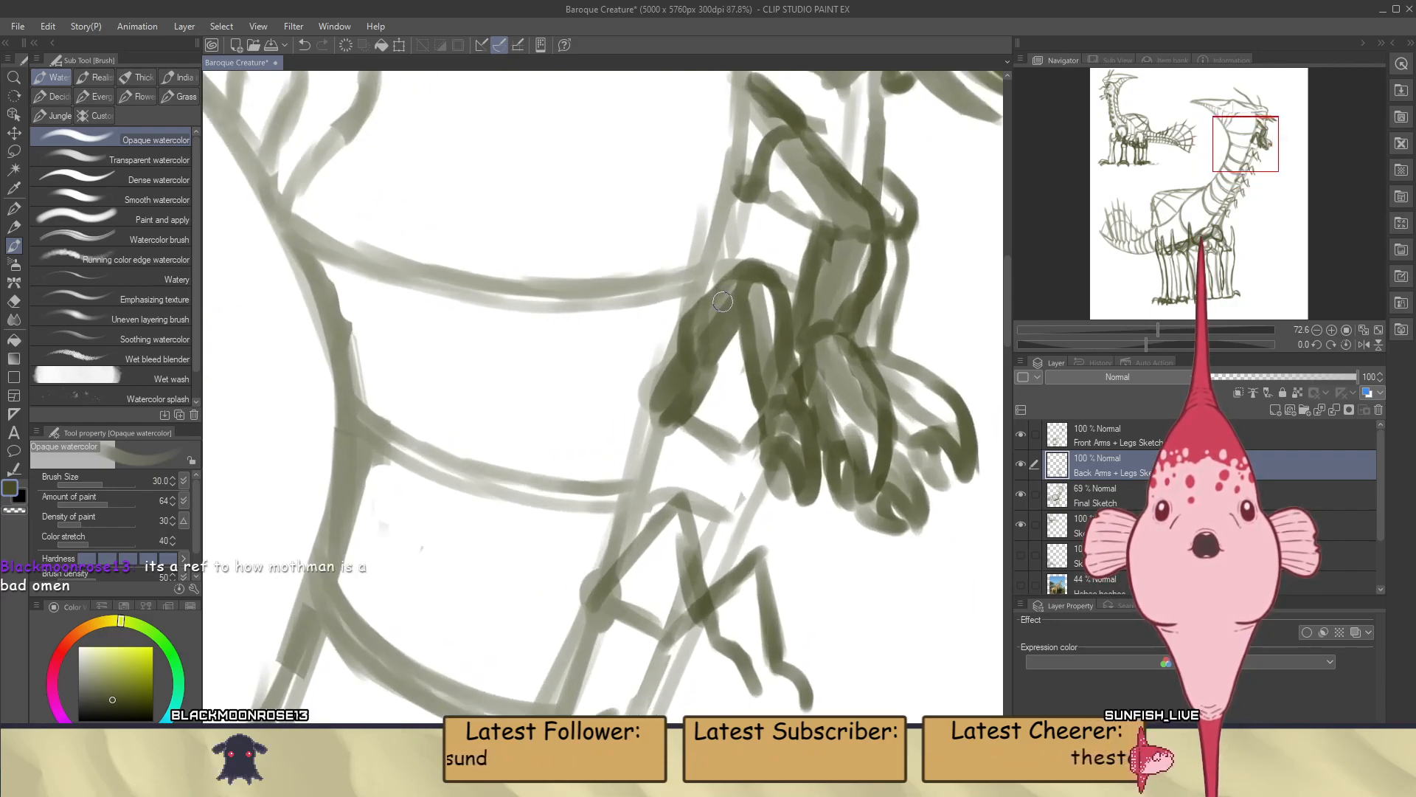
{"action": "left_click", "coordinate": [1021, 463]}
{"action": "left_click", "coordinate": [1021, 463]}
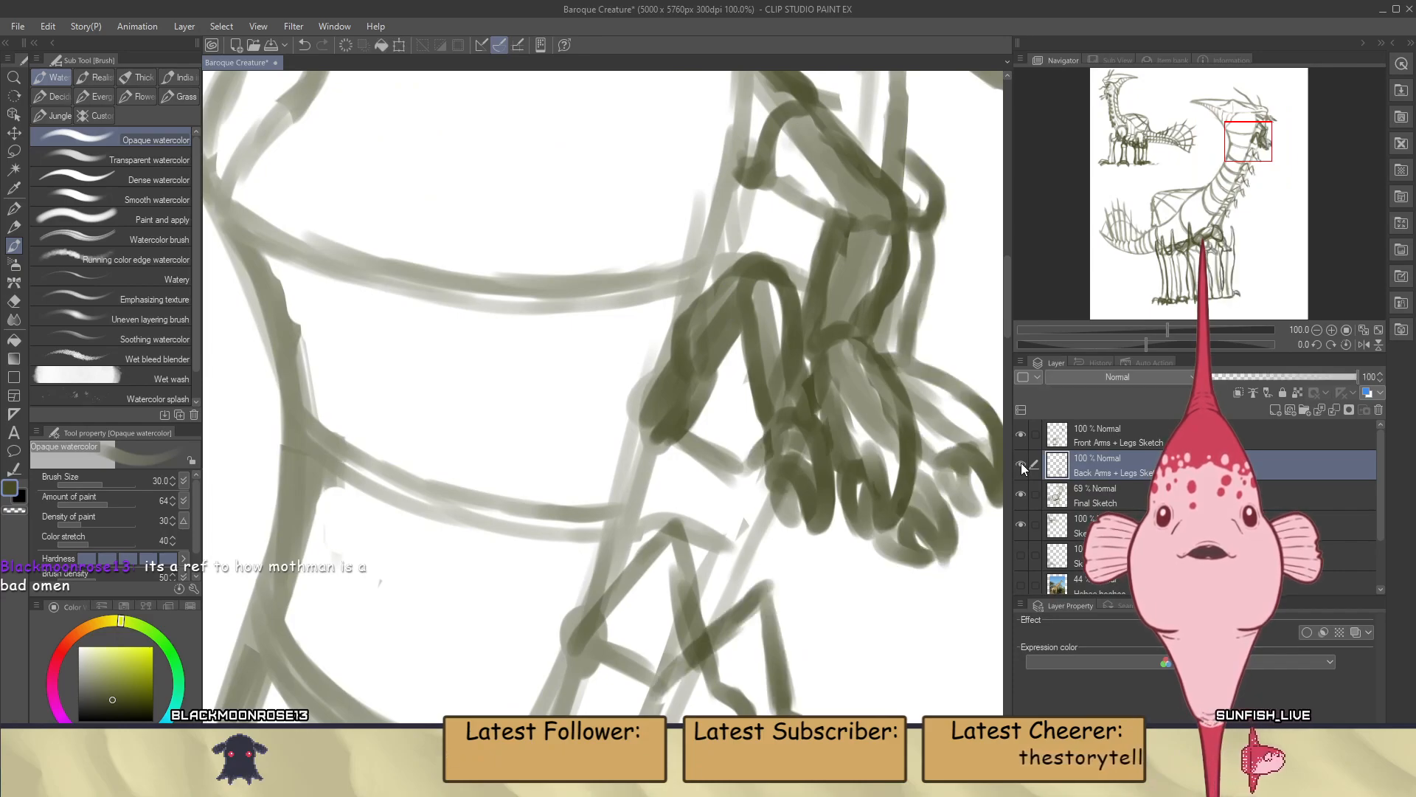
{"action": "left_click", "coordinate": [1108, 442]}
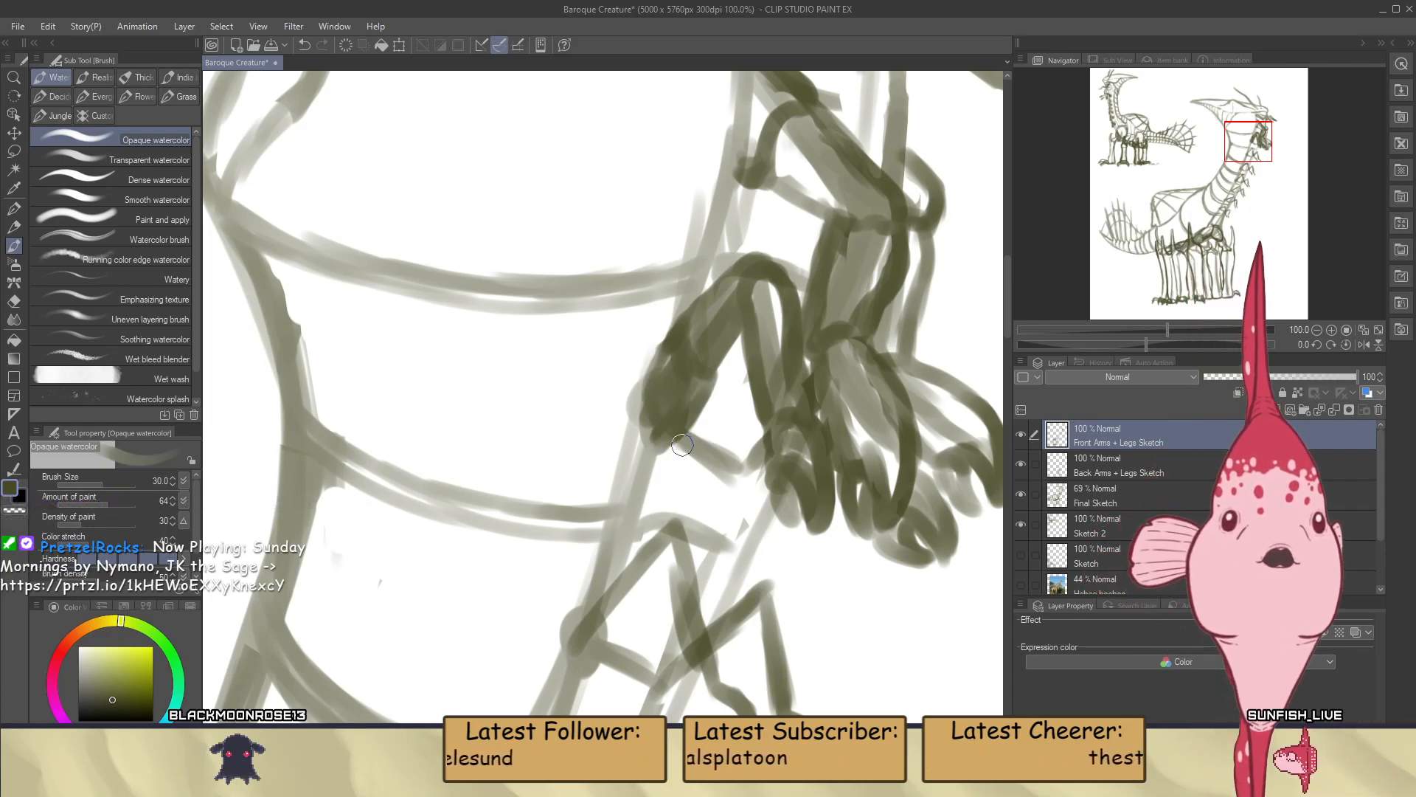
Outline the near arm of the third pair down the neck with a thick upper arm, rounded elbow and two-sided forearm, redoing weak strokes
{"action": "scroll", "coordinate": [690, 480], "scroll_direction": "down", "scroll_amount": 4}
{"action": "scroll", "coordinate": [678, 534], "scroll_direction": "up", "scroll_amount": 4}
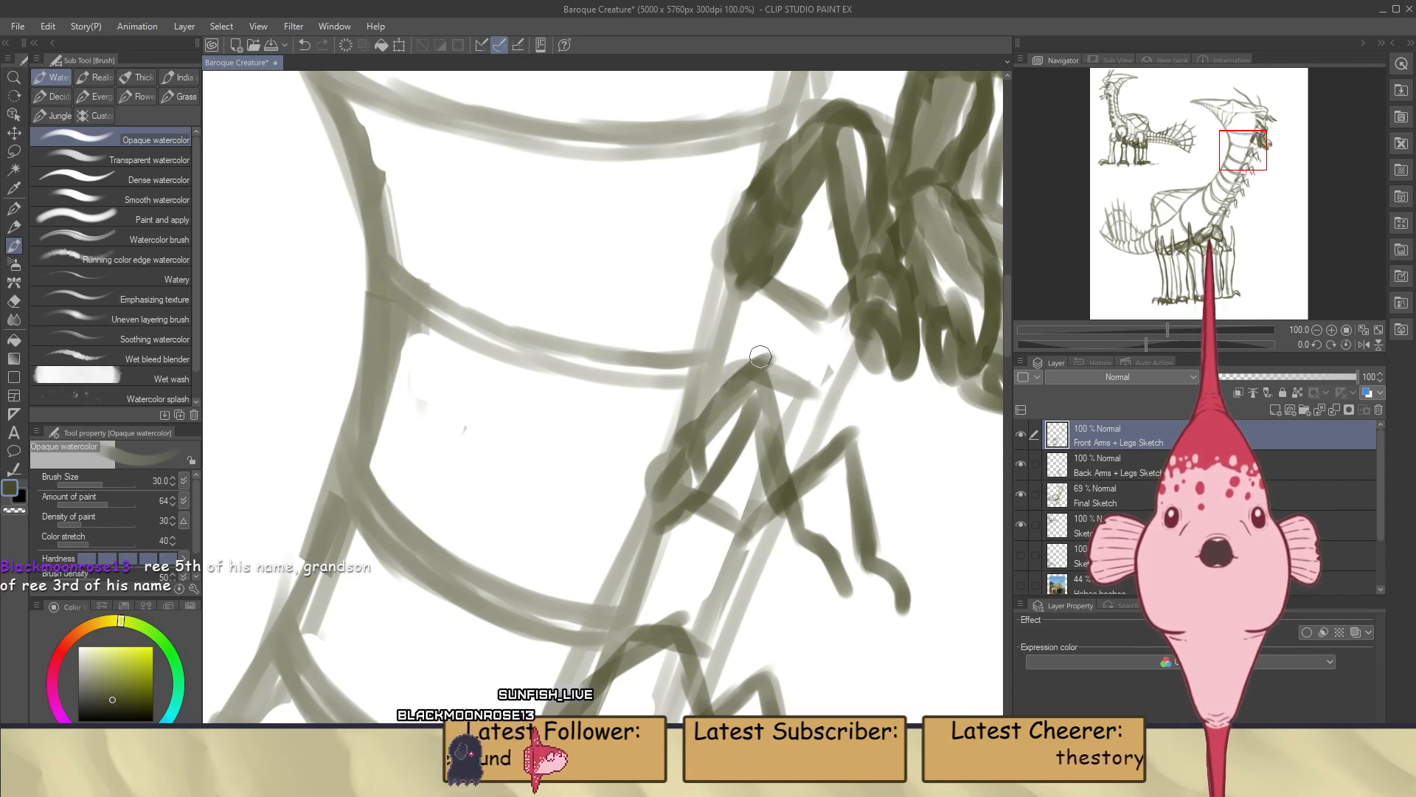
{"action": "left_click_drag", "start_coordinate": [761, 385], "coordinate": [745, 410]}
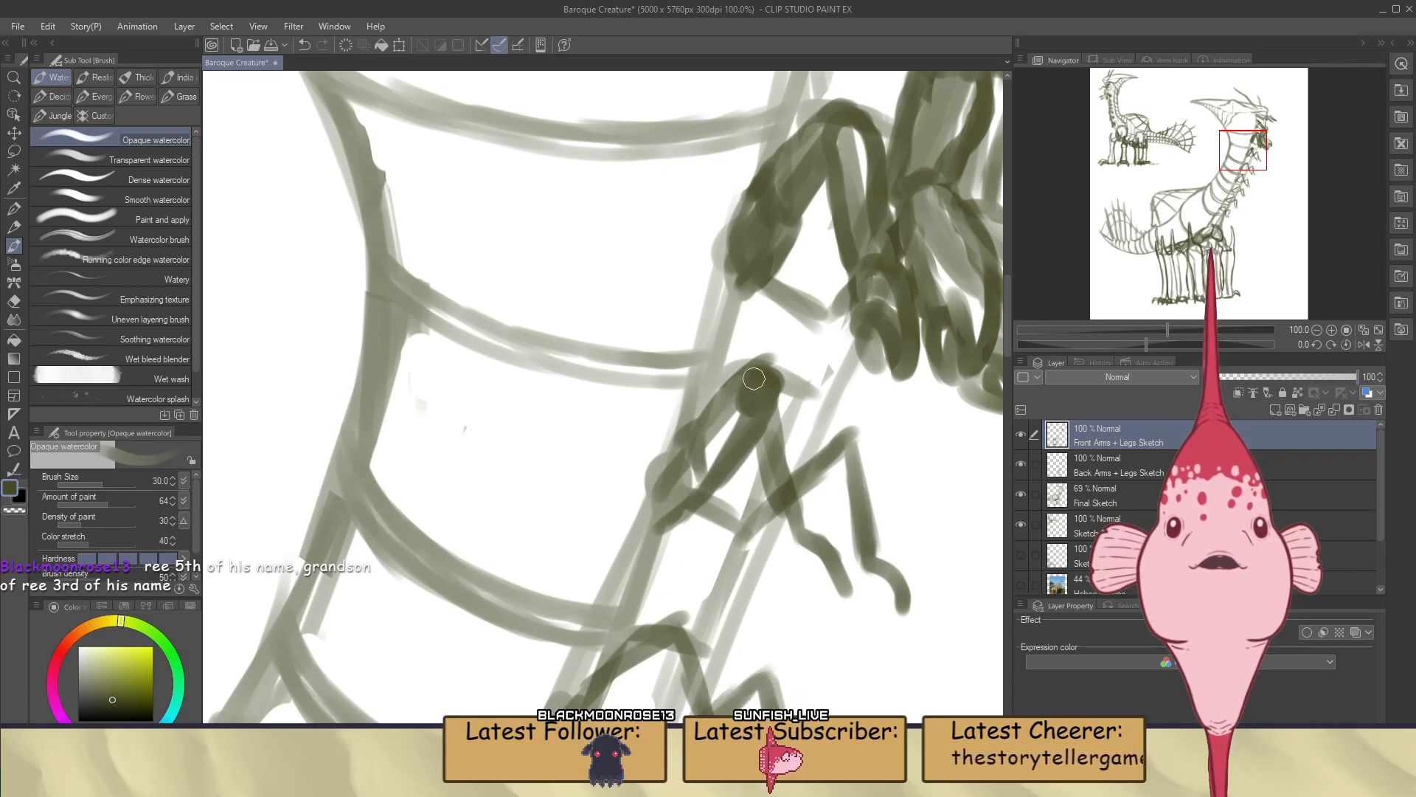
{"action": "left_click_drag", "start_coordinate": [748, 402], "coordinate": [761, 466]}
{"action": "left_click_drag", "start_coordinate": [748, 404], "coordinate": [788, 523]}
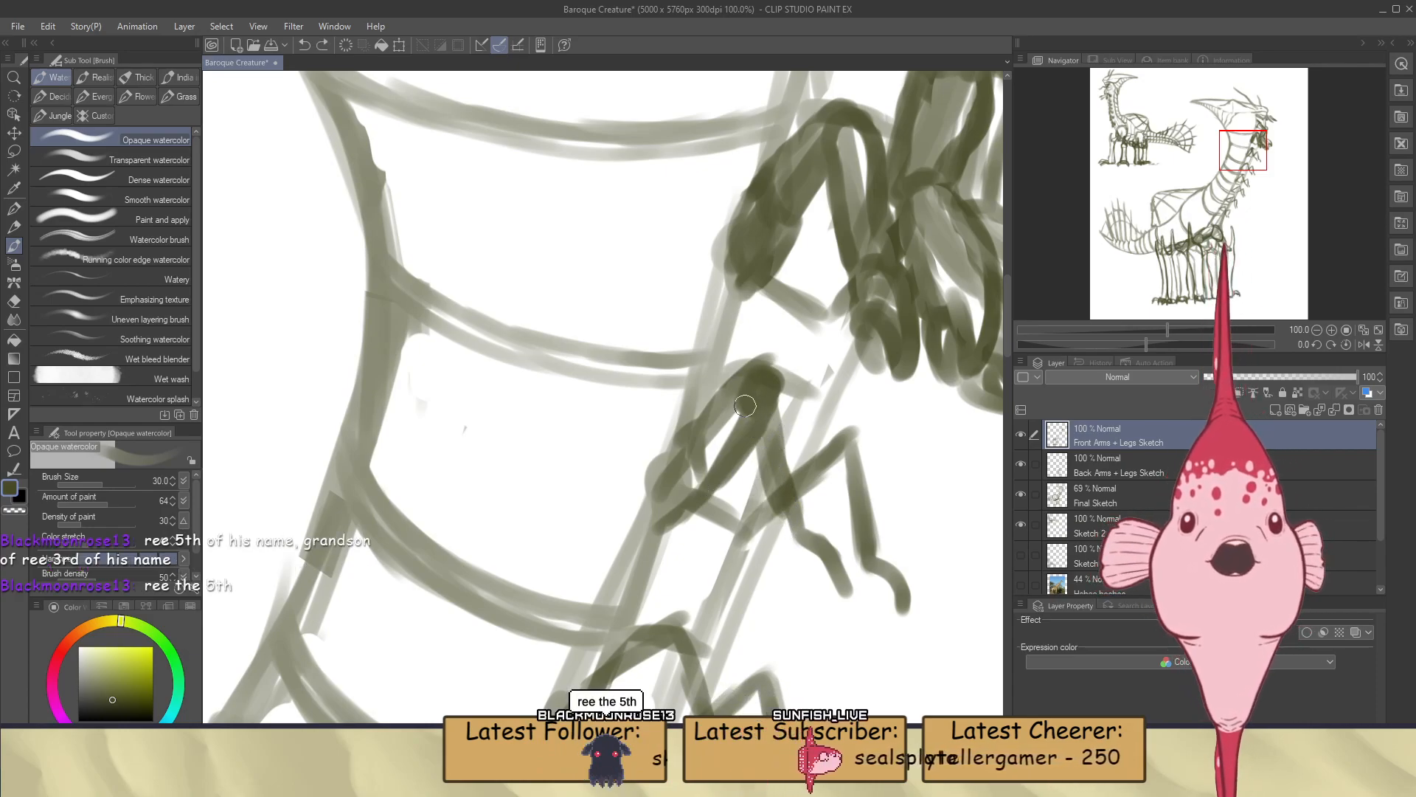
{"action": "left_click_drag", "start_coordinate": [746, 406], "coordinate": [797, 514]}
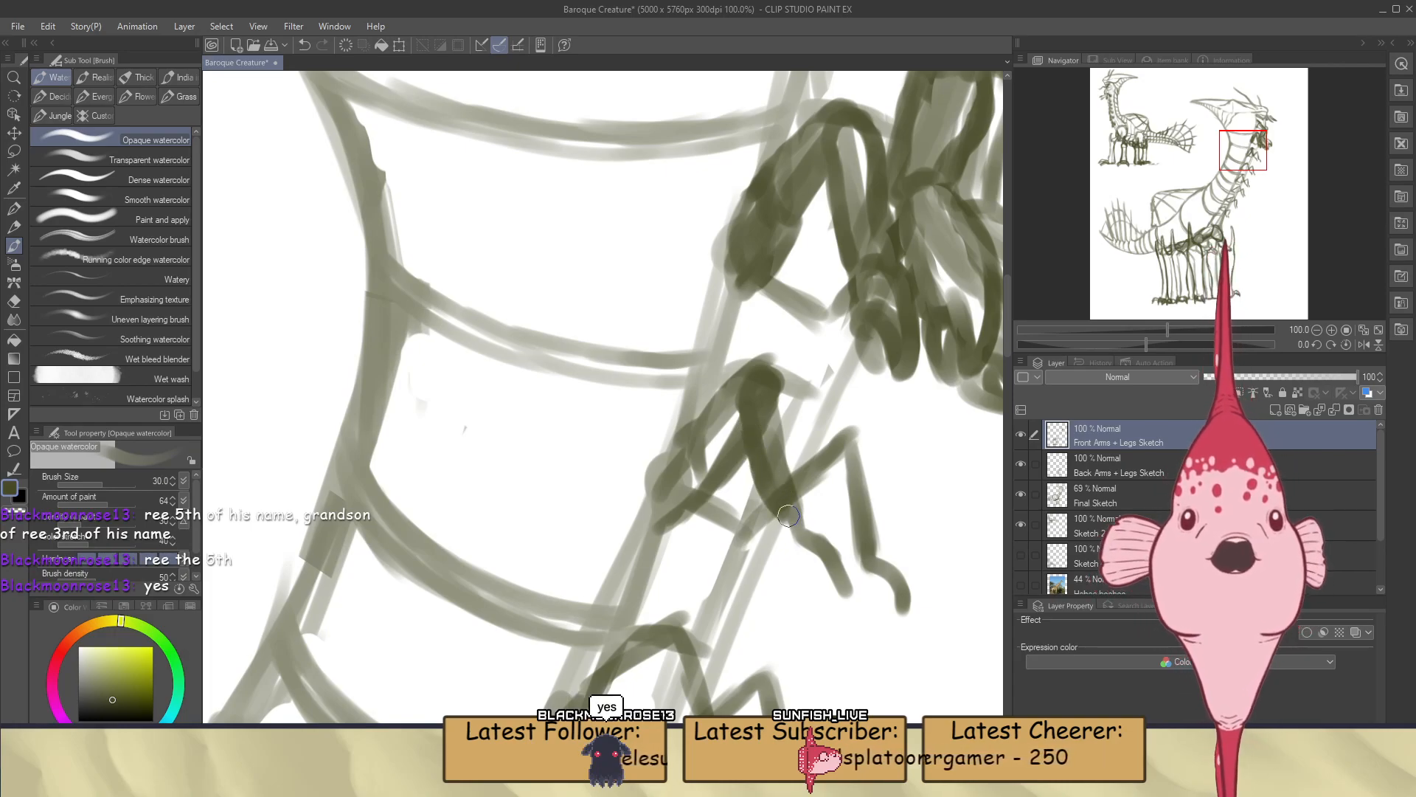
{"action": "key", "text": "ctrl+z"}
{"action": "left_click_drag", "start_coordinate": [769, 378], "coordinate": [800, 511]}
{"action": "key", "text": "ctrl+z"}
{"action": "mouse_move", "coordinate": [760, 375]}
{"action": "left_mouse_down"}
{"action": "mouse_move", "coordinate": [778, 384]}
{"action": "mouse_move", "coordinate": [800, 519]}
{"action": "left_mouse_up"}
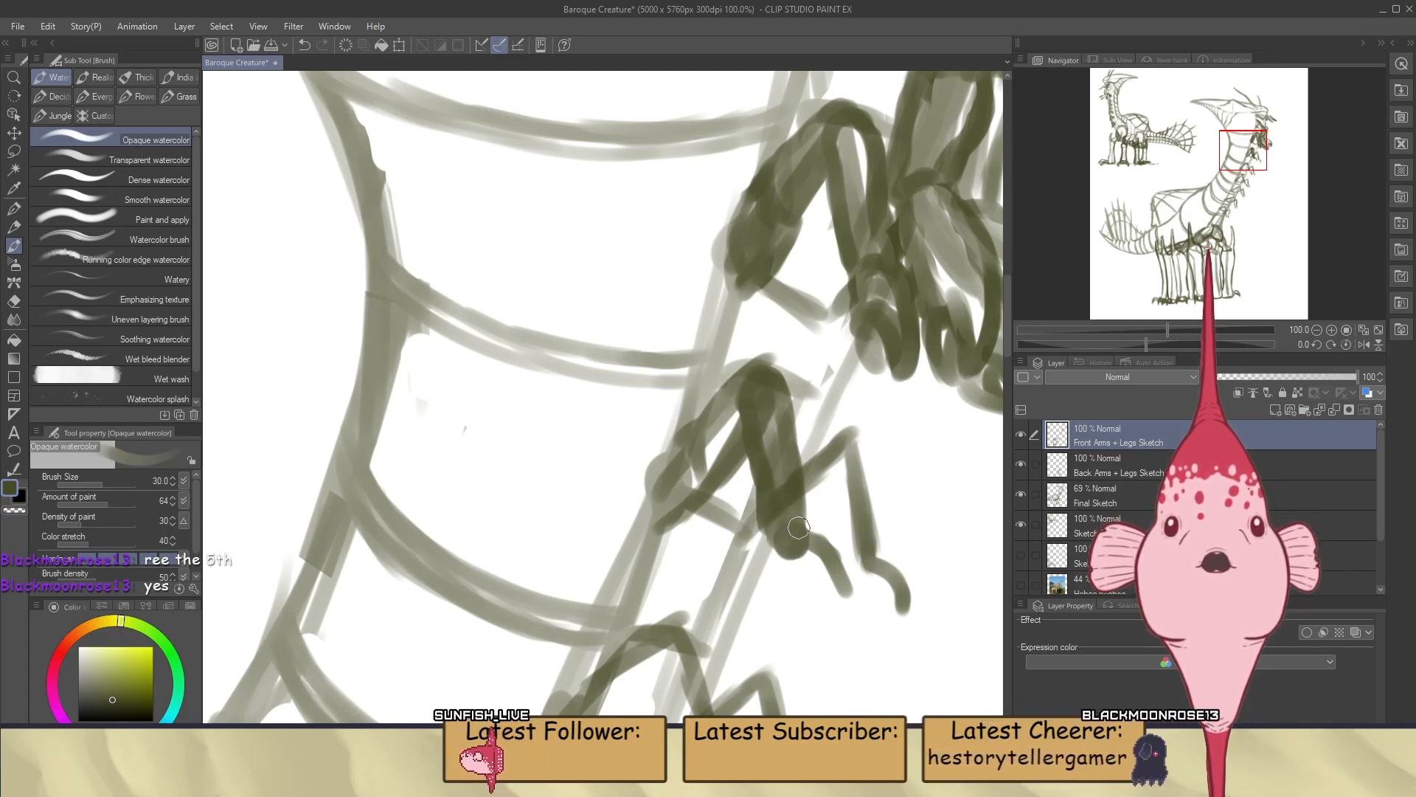
Draw the wrist and curved, clawed fingers at the end of the third pair's near arm, undoing unwanted strokes
{"action": "key", "text": "ctrl+z"}
{"action": "mouse_move", "coordinate": [803, 532]}
{"action": "left_mouse_down"}
{"action": "mouse_move", "coordinate": [835, 599]}
{"action": "mouse_move", "coordinate": [799, 555]}
{"action": "left_mouse_up"}
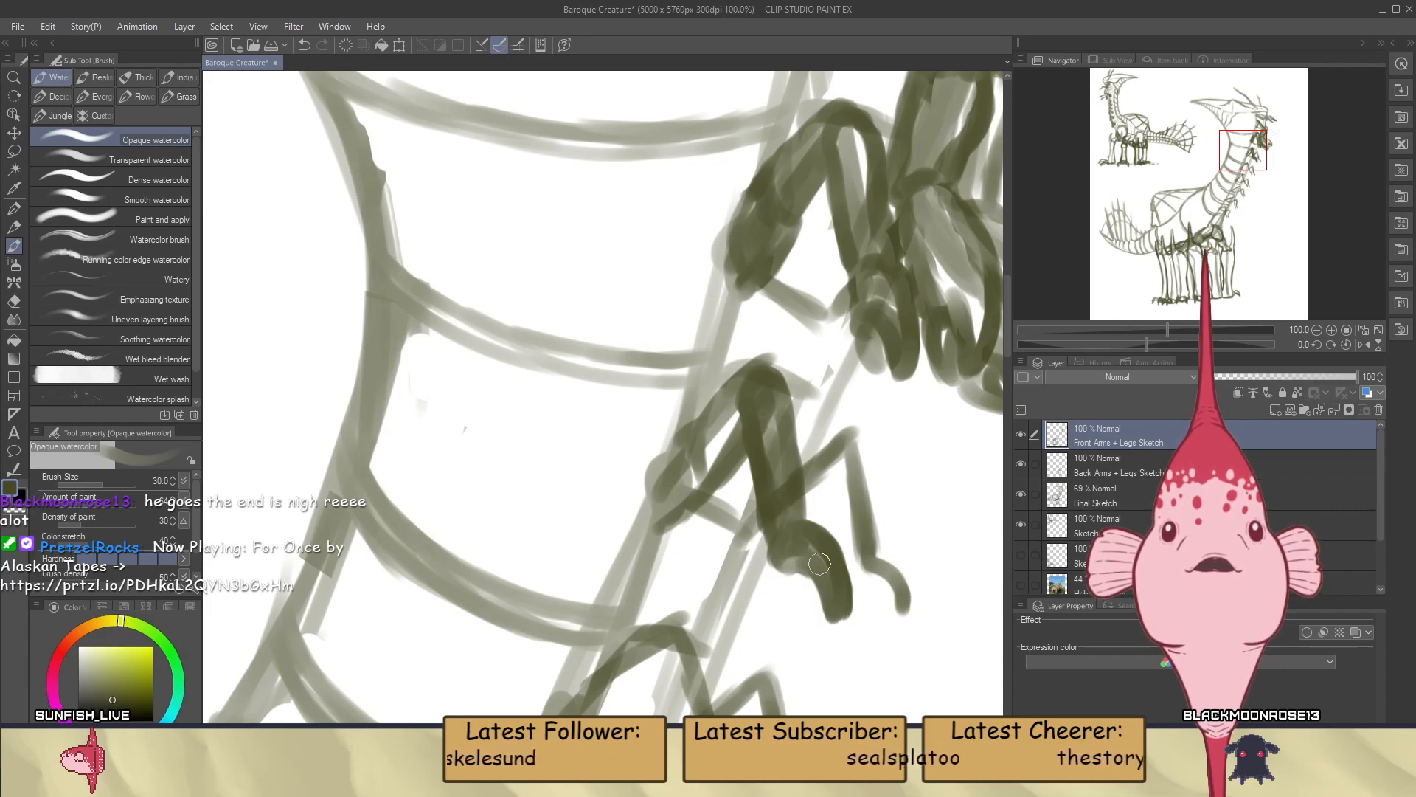
{"action": "mouse_move", "coordinate": [807, 568]}
{"action": "left_mouse_down"}
{"action": "mouse_move", "coordinate": [786, 602]}
{"action": "mouse_move", "coordinate": [798, 614]}
{"action": "left_mouse_up"}
{"action": "key", "text": "ctrl+z"}
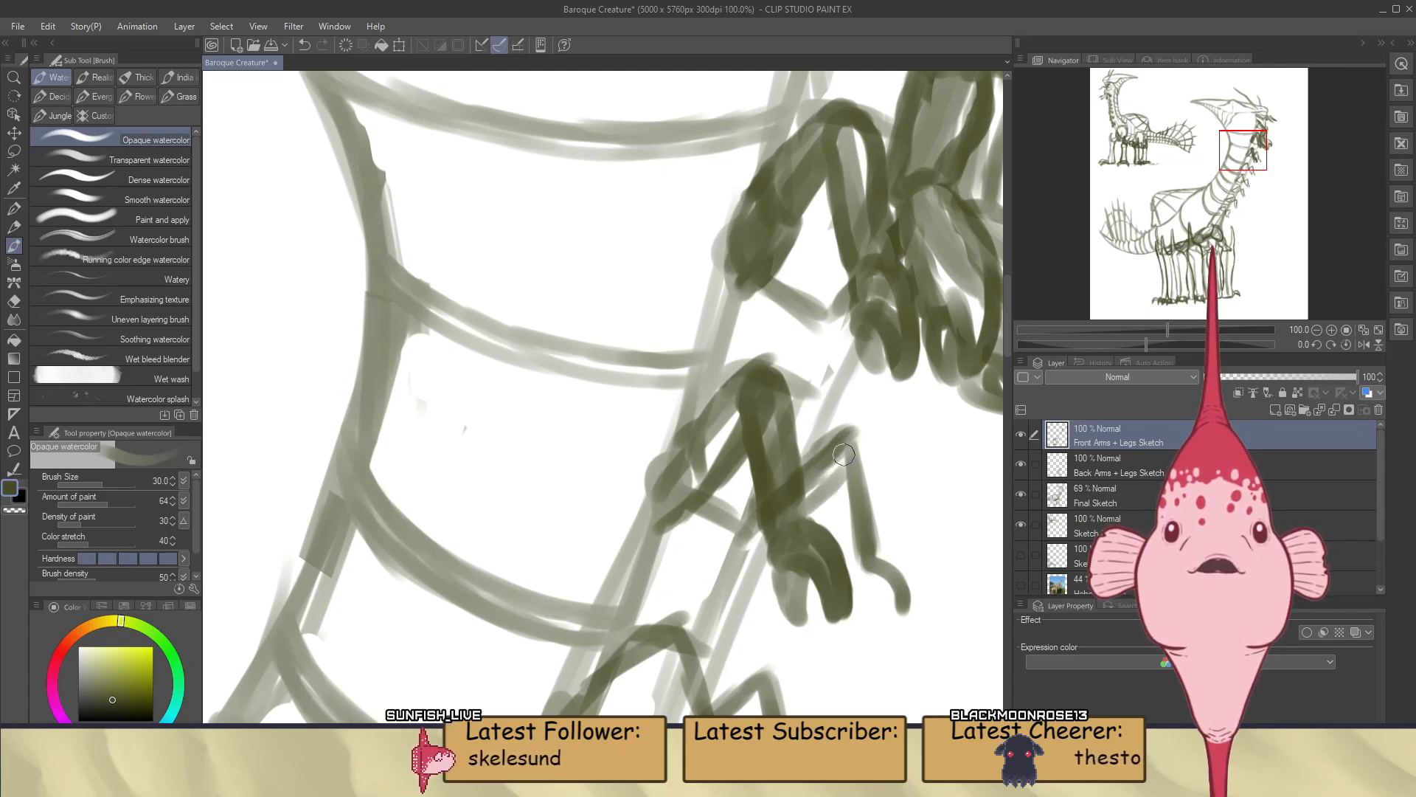
Outline the far arm of the third pair with a rounded elbow and a two-sided forearm, undoing the misplaced stroke
{"action": "left_click_drag", "start_coordinate": [841, 462], "coordinate": [844, 537]}
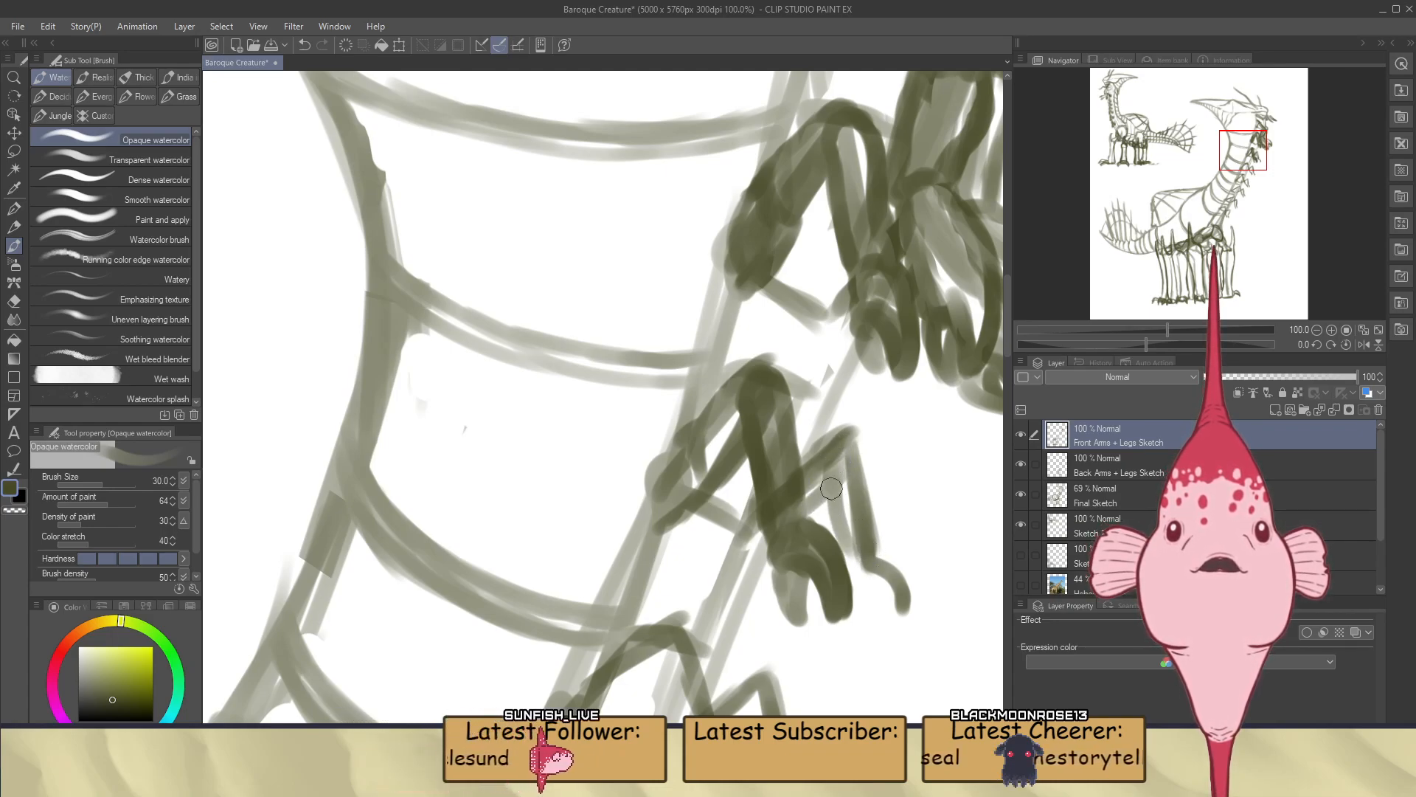
{"action": "left_click_drag", "start_coordinate": [833, 480], "coordinate": [858, 542]}
{"action": "left_click_drag", "start_coordinate": [868, 436], "coordinate": [875, 549]}
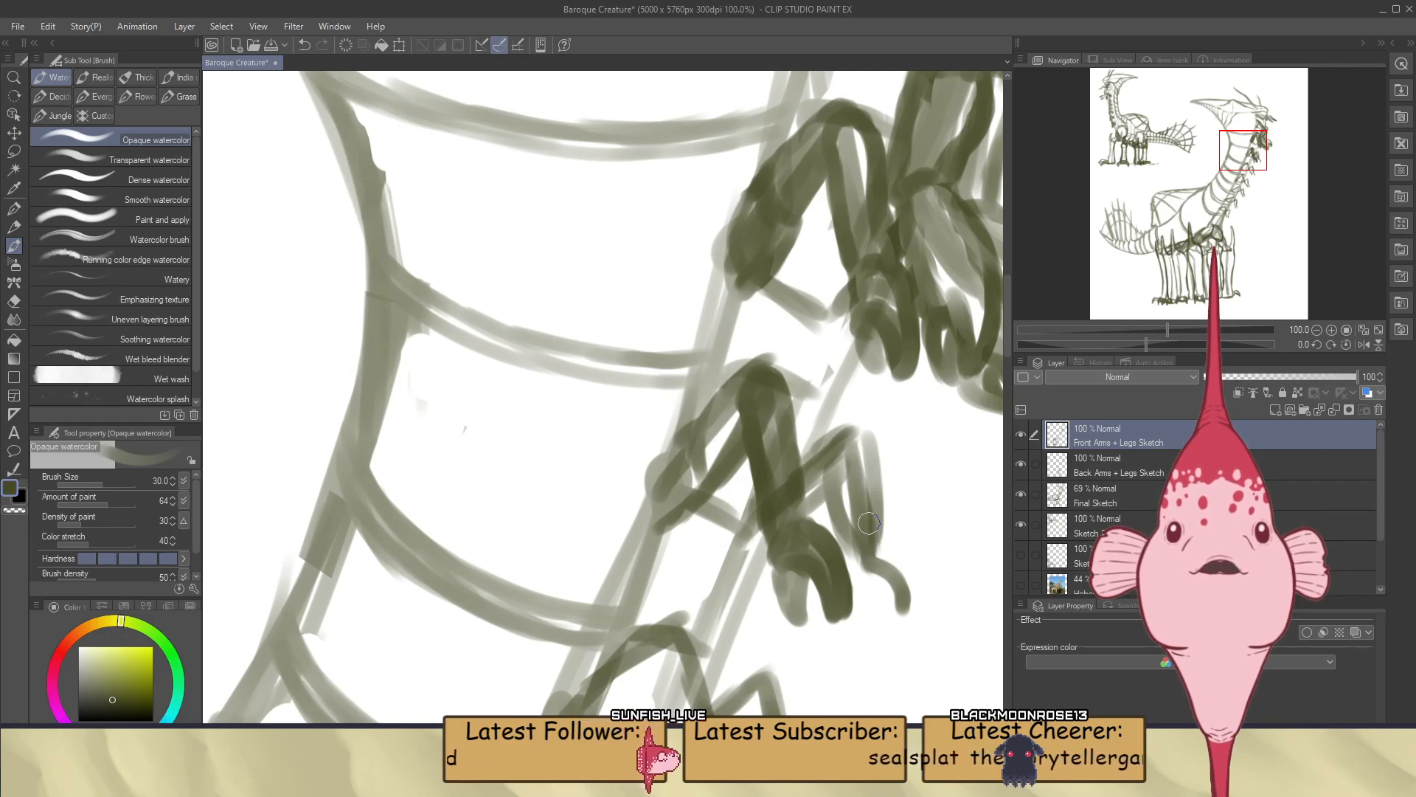
{"action": "key", "text": "ctrl+z"}
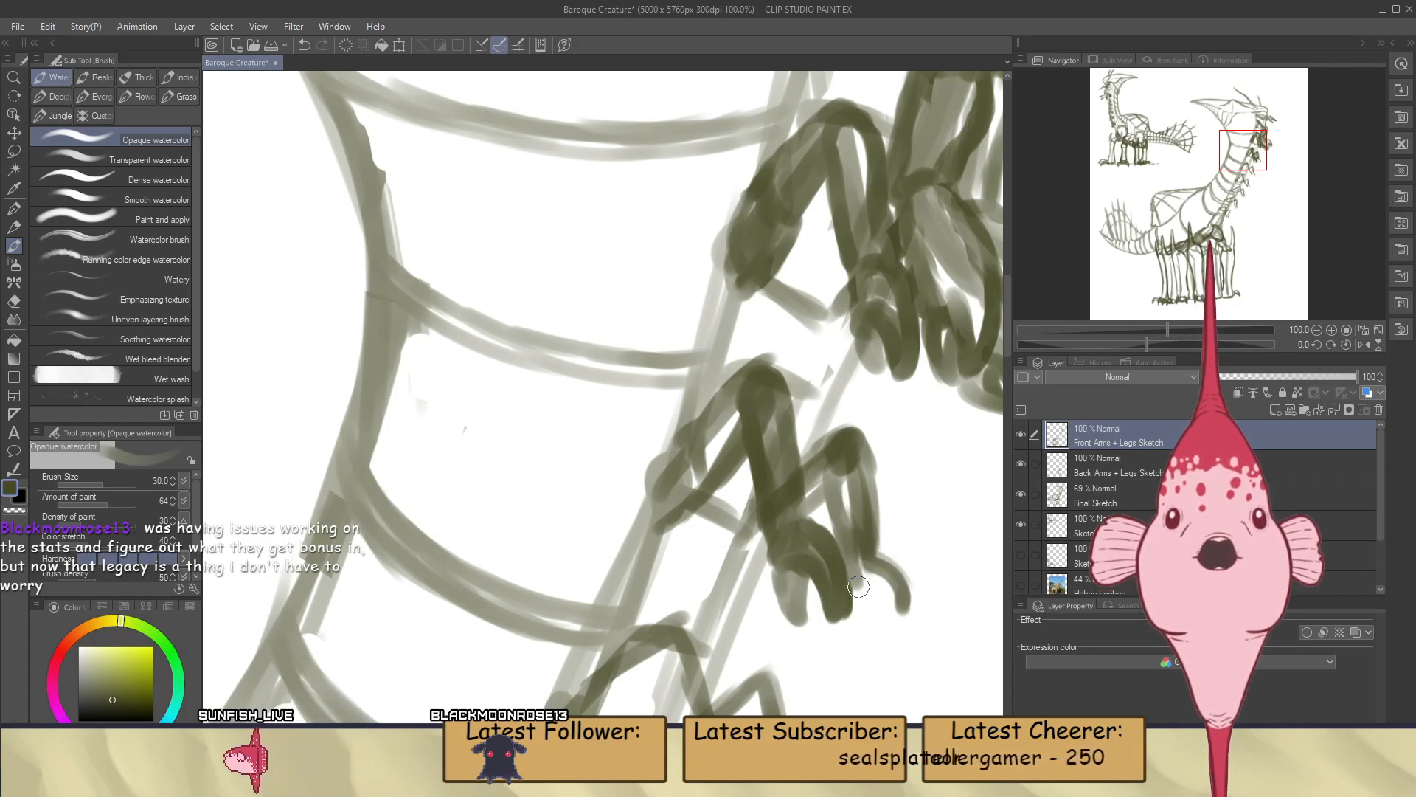
Draw short curled fingers on the third pair's far hand and trim its outer edge with the Hard eraser
{"action": "mouse_move", "coordinate": [882, 602]}
{"action": "left_mouse_down"}
{"action": "mouse_move", "coordinate": [895, 619]}
{"action": "mouse_move", "coordinate": [870, 561]}
{"action": "left_mouse_up"}
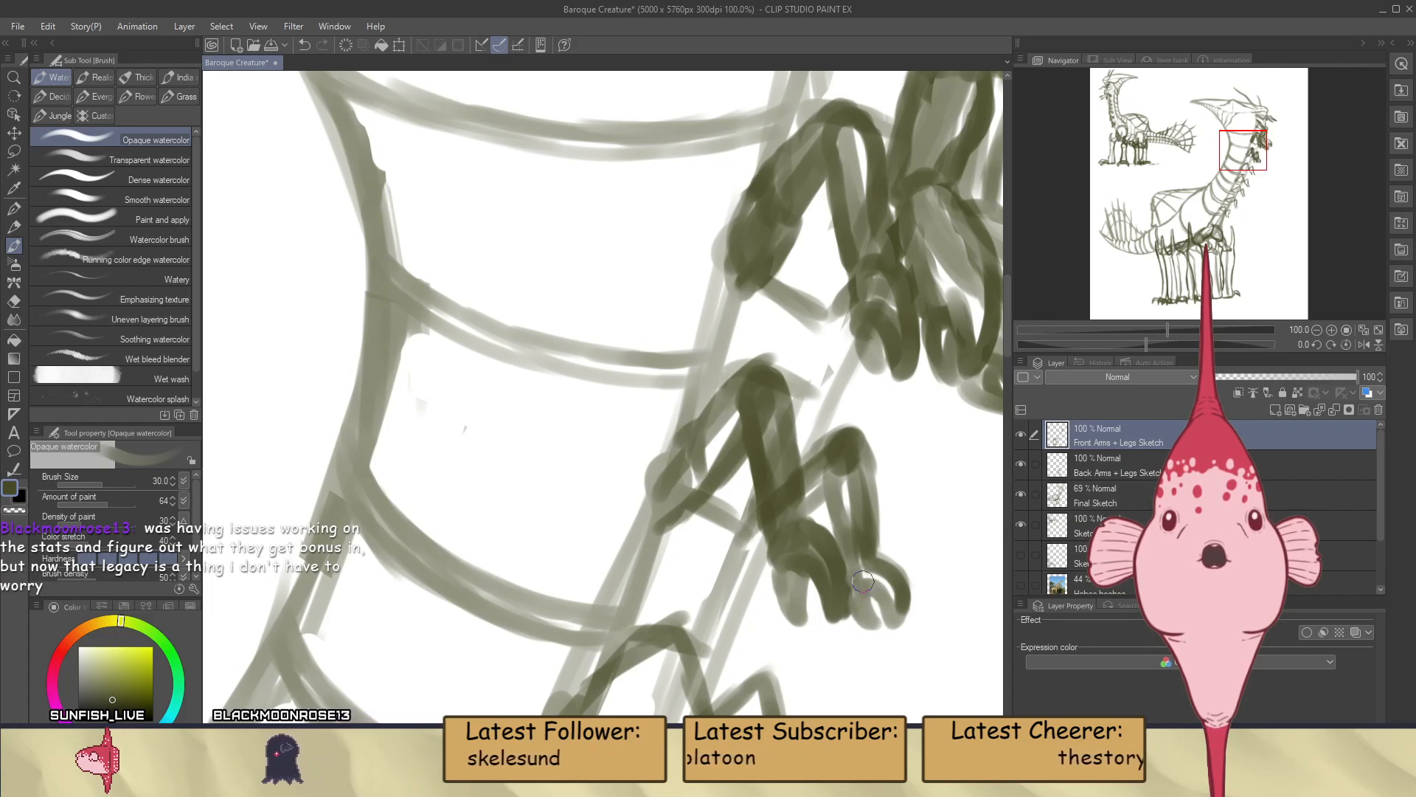
{"action": "mouse_move", "coordinate": [872, 624]}
{"action": "left_mouse_down"}
{"action": "mouse_move", "coordinate": [862, 584]}
{"action": "mouse_move", "coordinate": [892, 619]}
{"action": "left_mouse_up"}
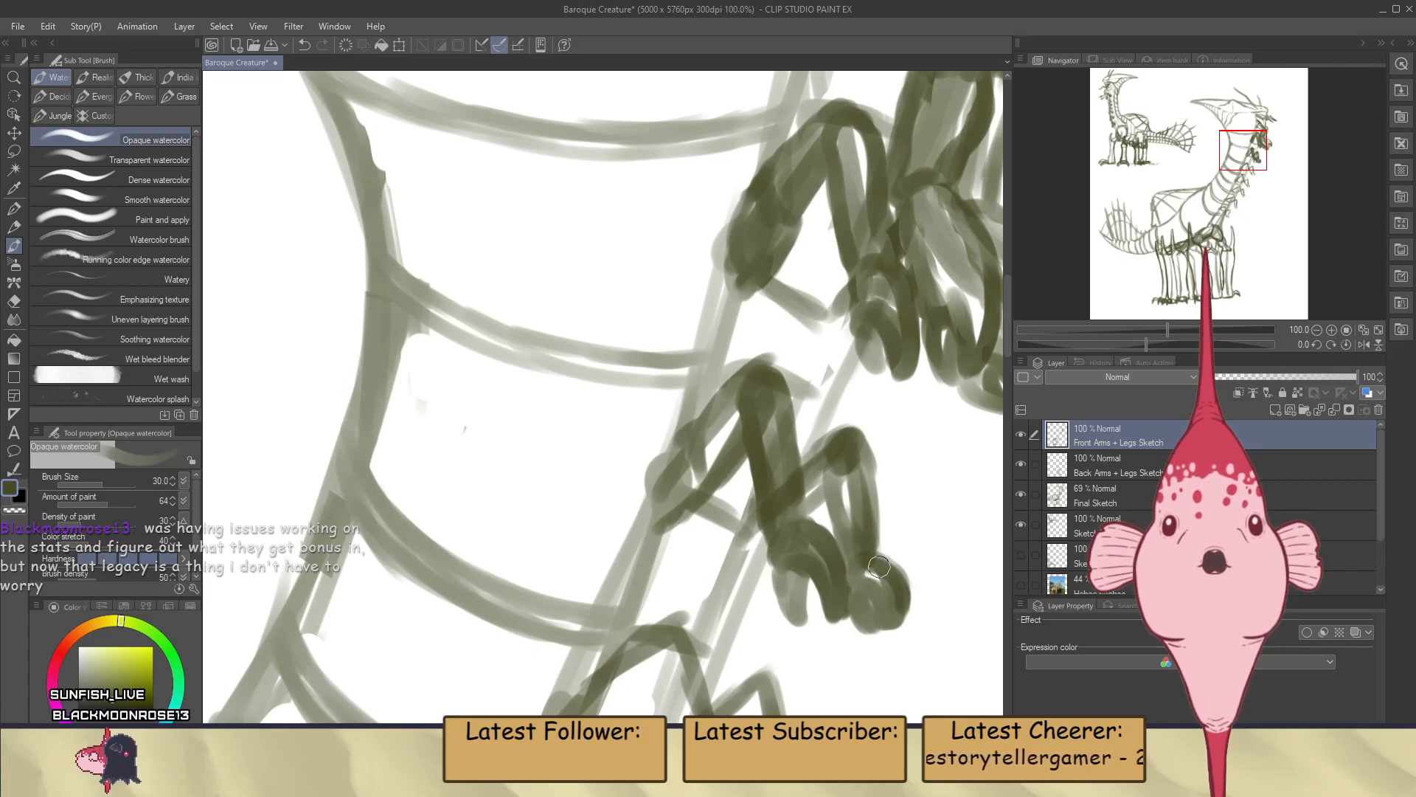
{"action": "key", "text": "e"}
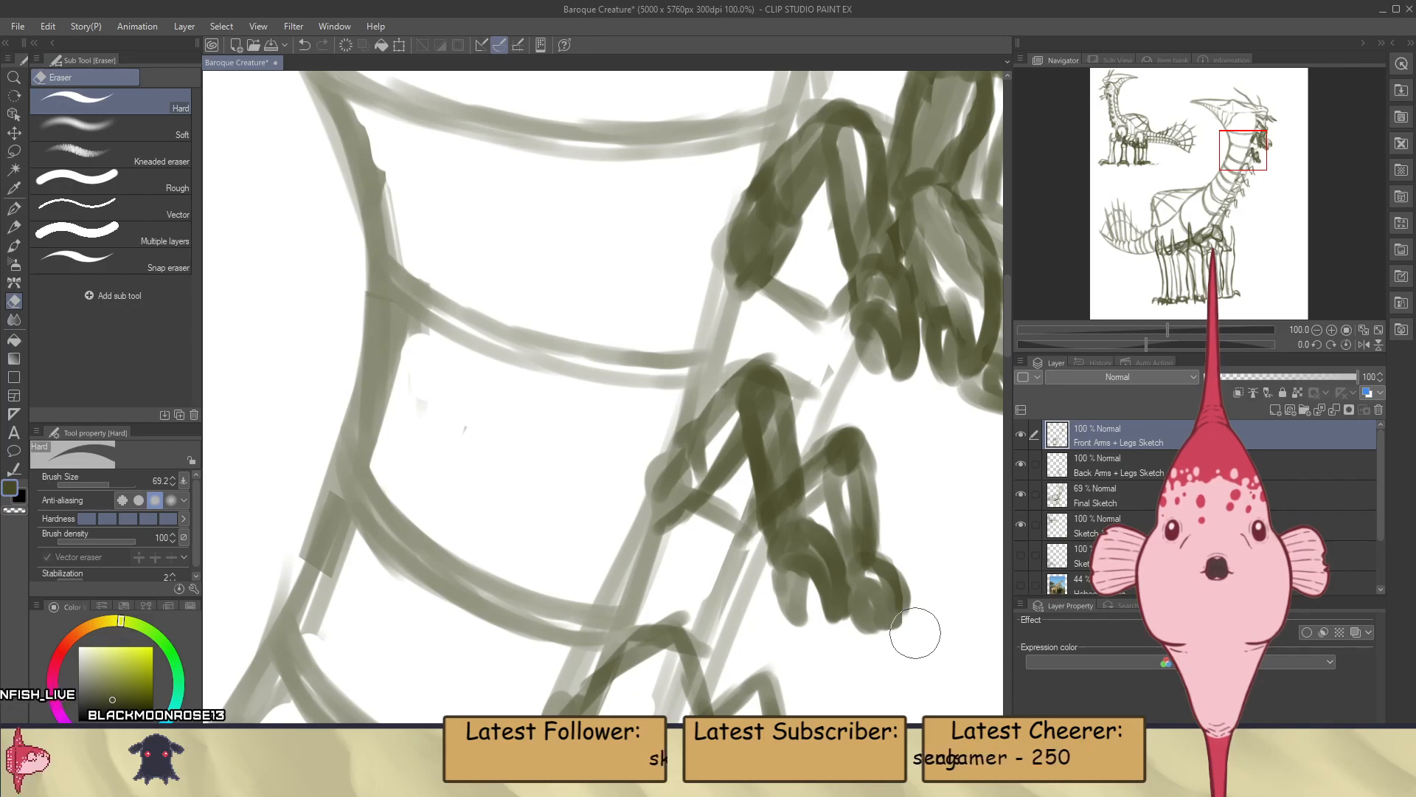
{"action": "scroll", "coordinate": [918, 621], "scroll_direction": "down", "scroll_amount": 3}
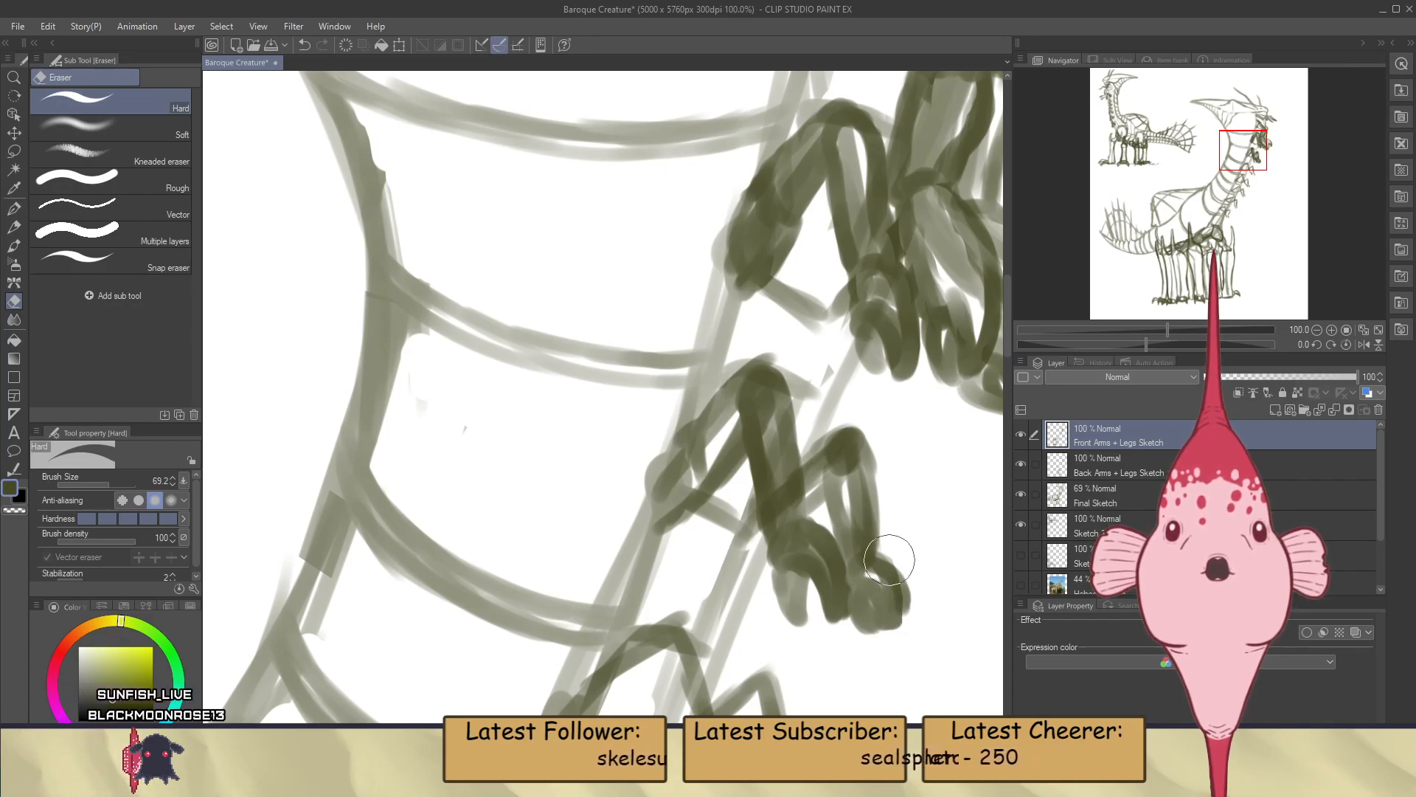
Outline the near arm of the fourth pair down the neck with the Opaque watercolor brush, building its upper arm, elbow and forearm
{"action": "scroll", "coordinate": [868, 496], "scroll_direction": "down", "scroll_amount": 5}
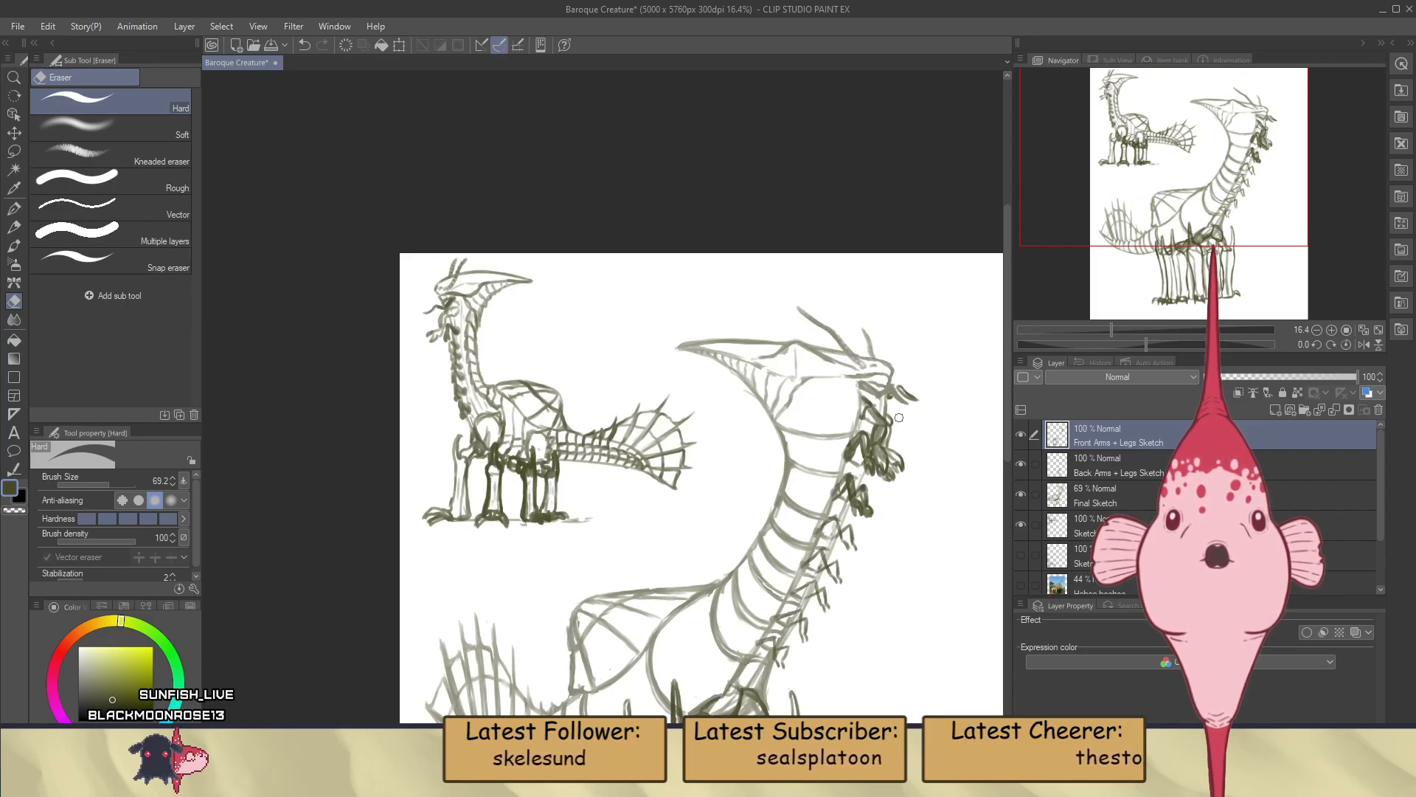
{"action": "scroll", "coordinate": [899, 418], "scroll_direction": "down", "scroll_amount": 3}
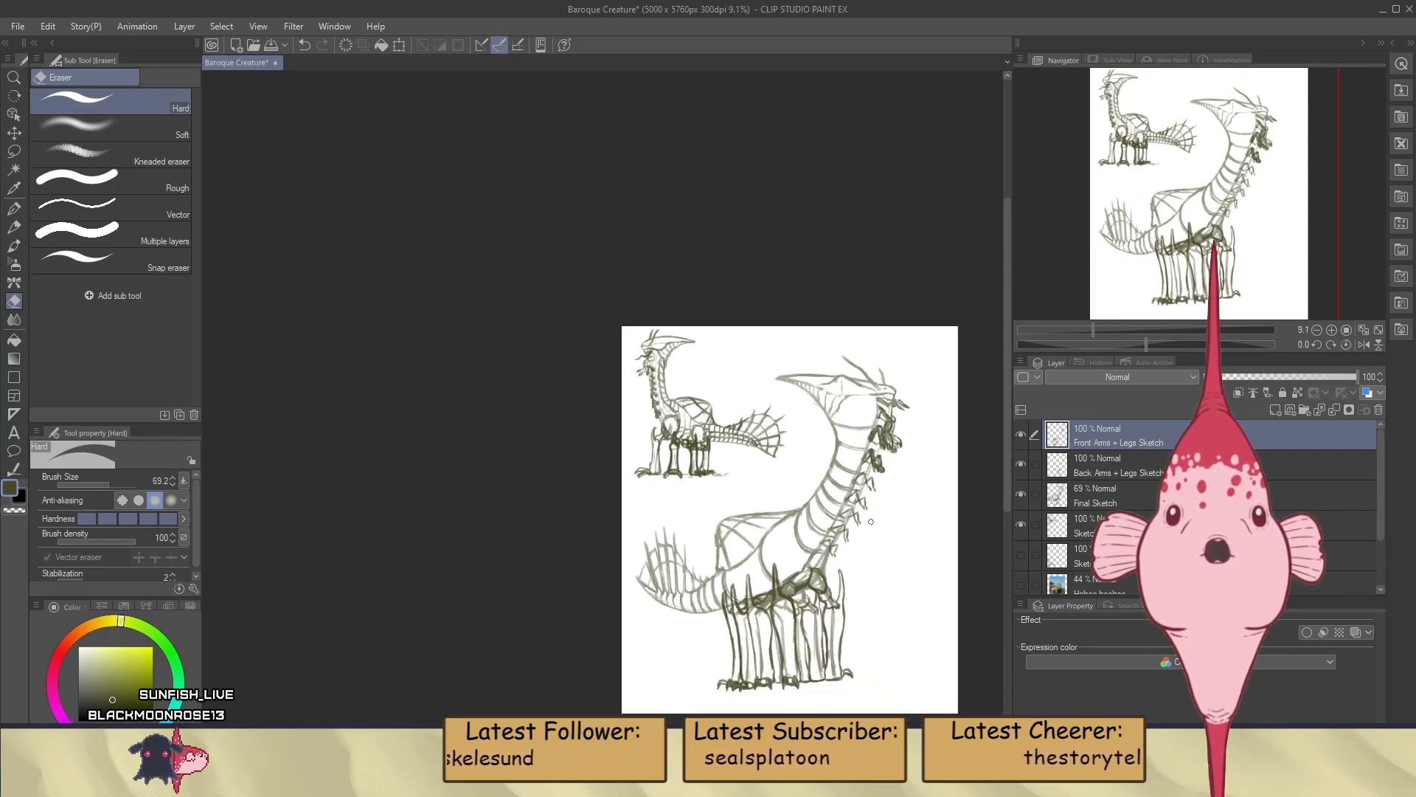
{"action": "scroll", "coordinate": [871, 521], "scroll_direction": "up", "scroll_amount": 5}
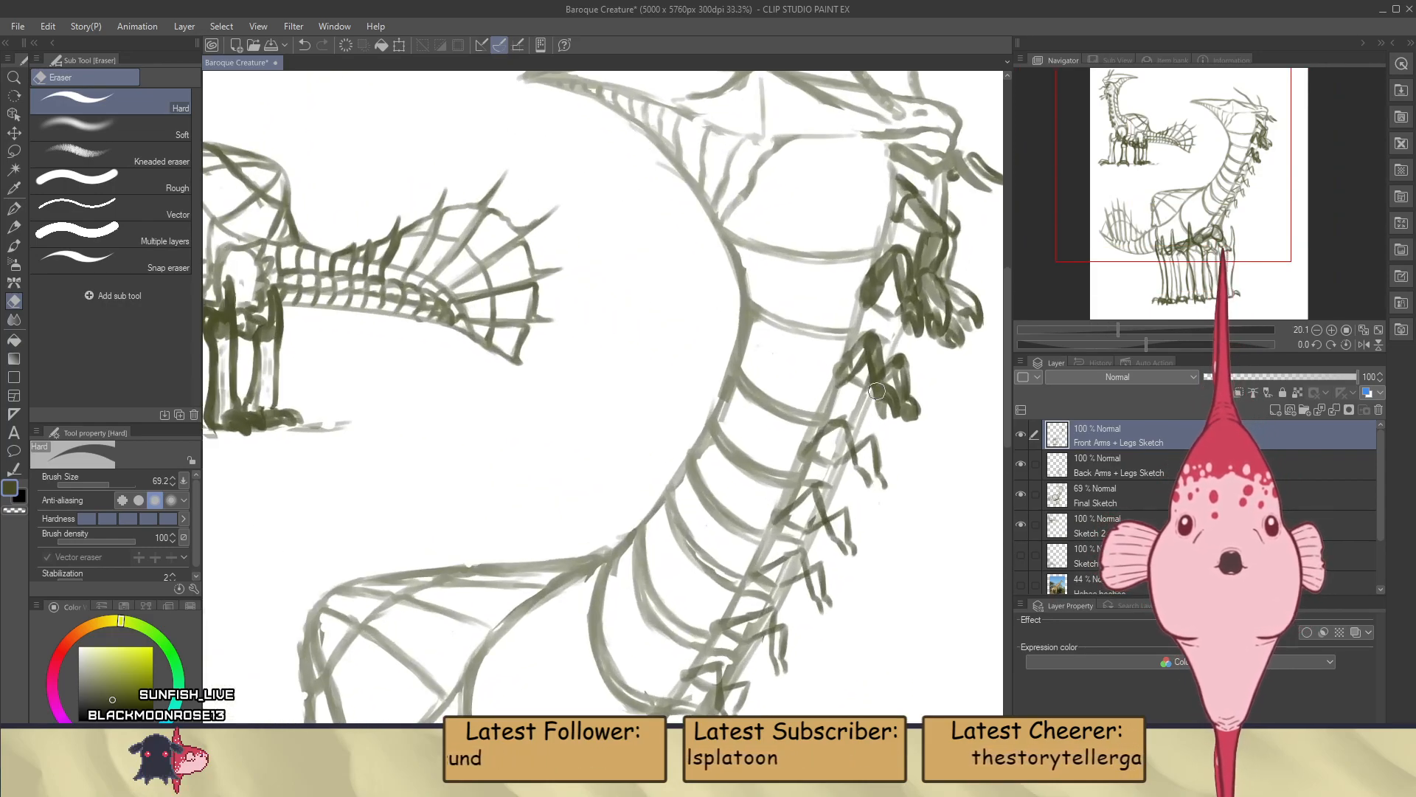
{"action": "scroll", "coordinate": [876, 391], "scroll_direction": "up", "scroll_amount": 4}
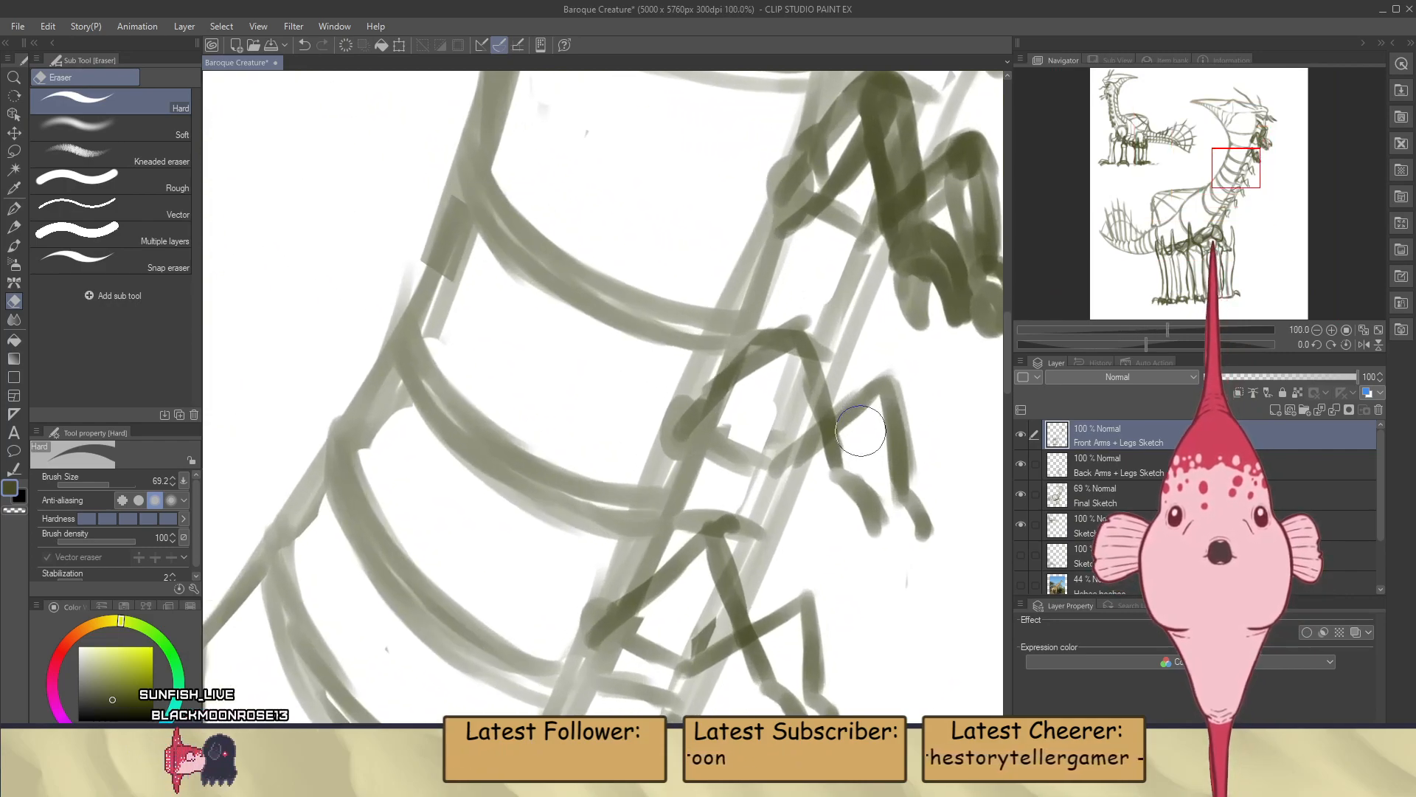
{"action": "key", "text": "b"}
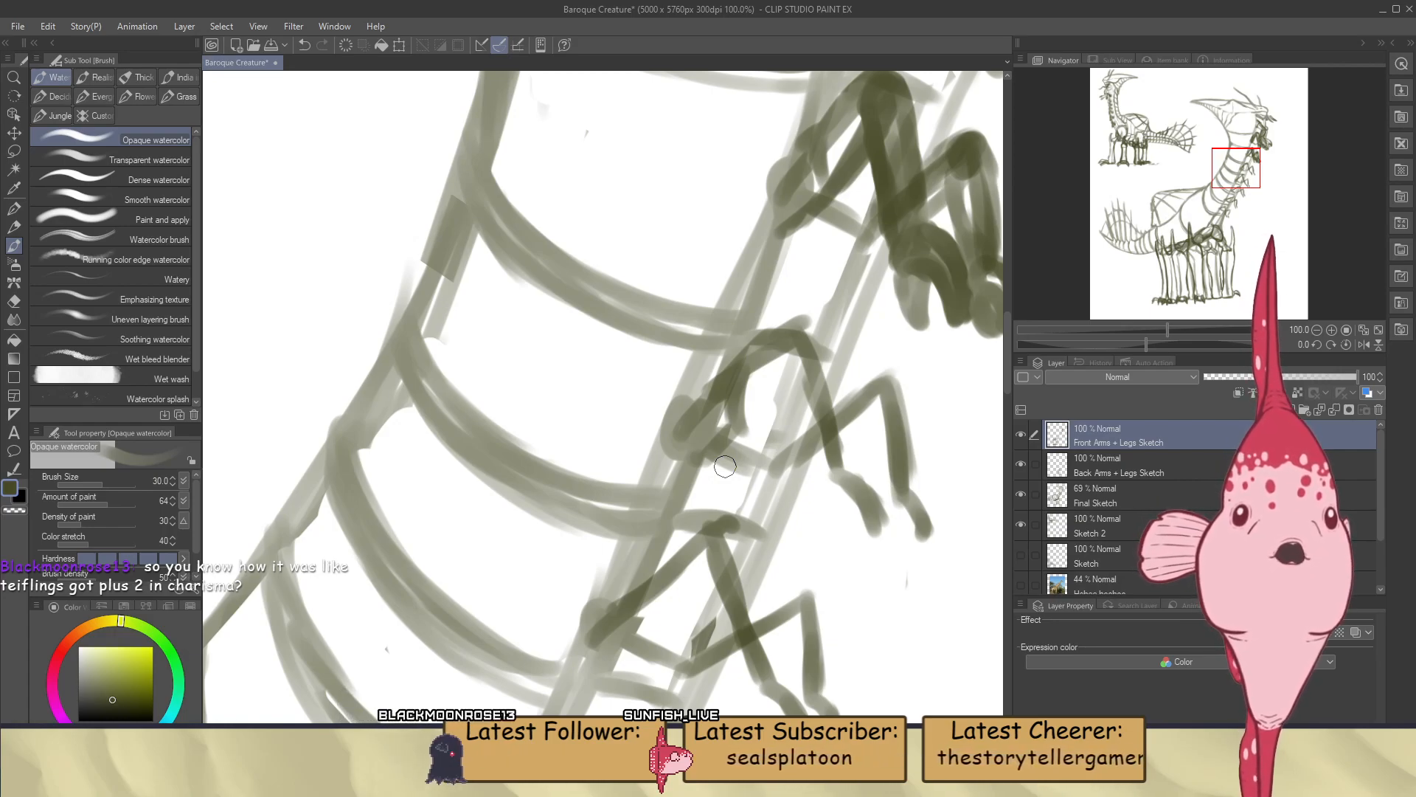
{"action": "key", "text": "ctrl+z"}
{"action": "left_click_drag", "start_coordinate": [795, 363], "coordinate": [744, 424]}
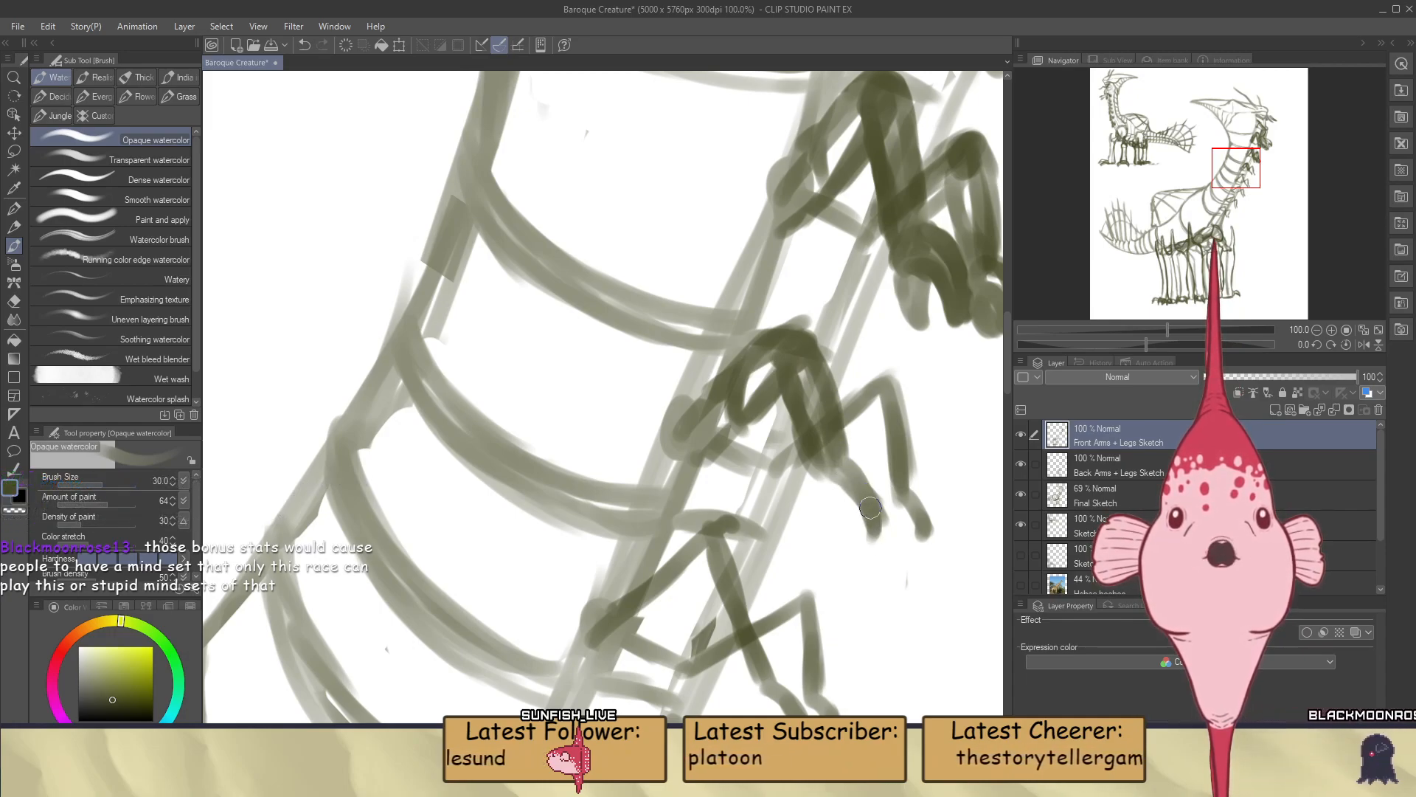
Draw the curved, clawed fingers and knuckles of the fourth pair's near hand
{"action": "left_click_drag", "start_coordinate": [869, 507], "coordinate": [864, 549]}
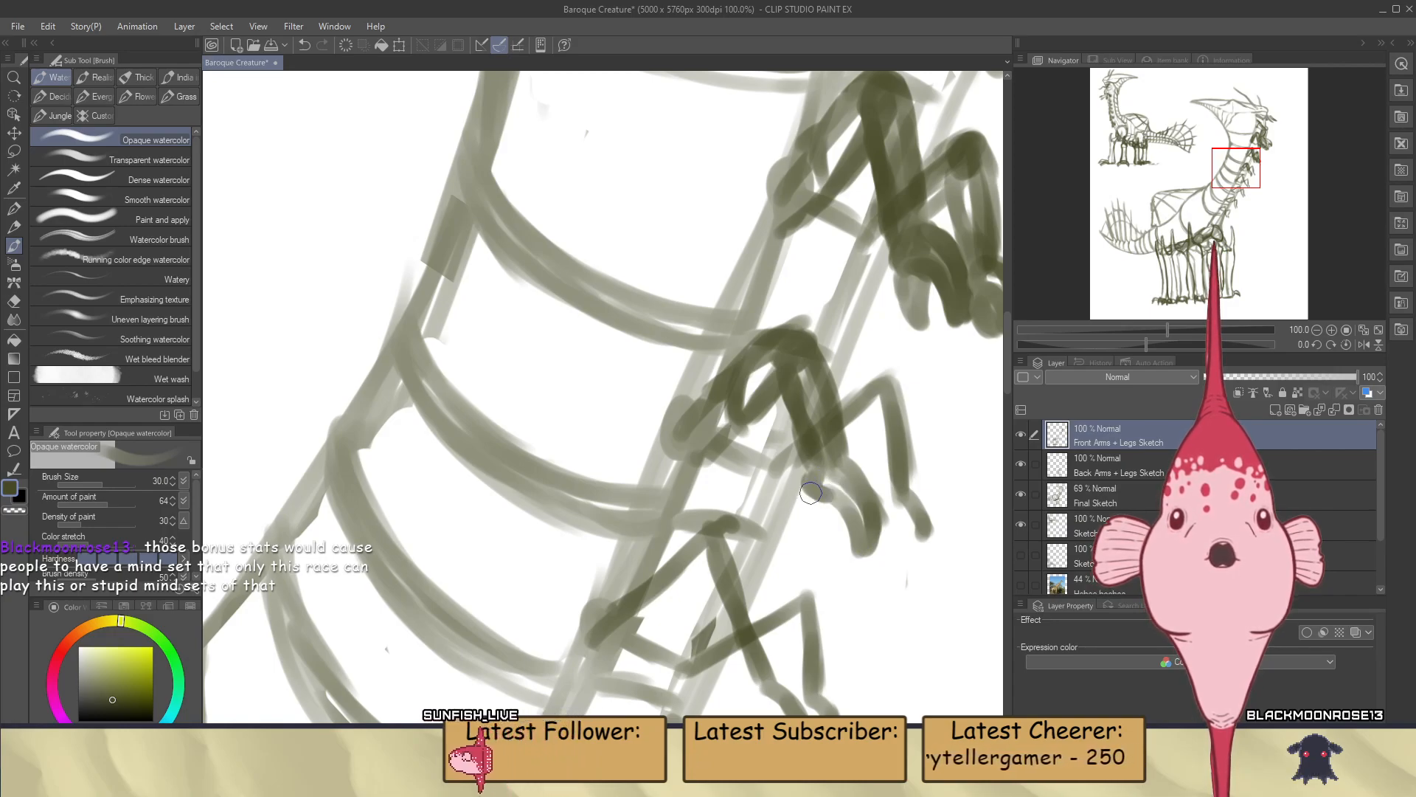
{"action": "left_click_drag", "start_coordinate": [813, 488], "coordinate": [829, 550]}
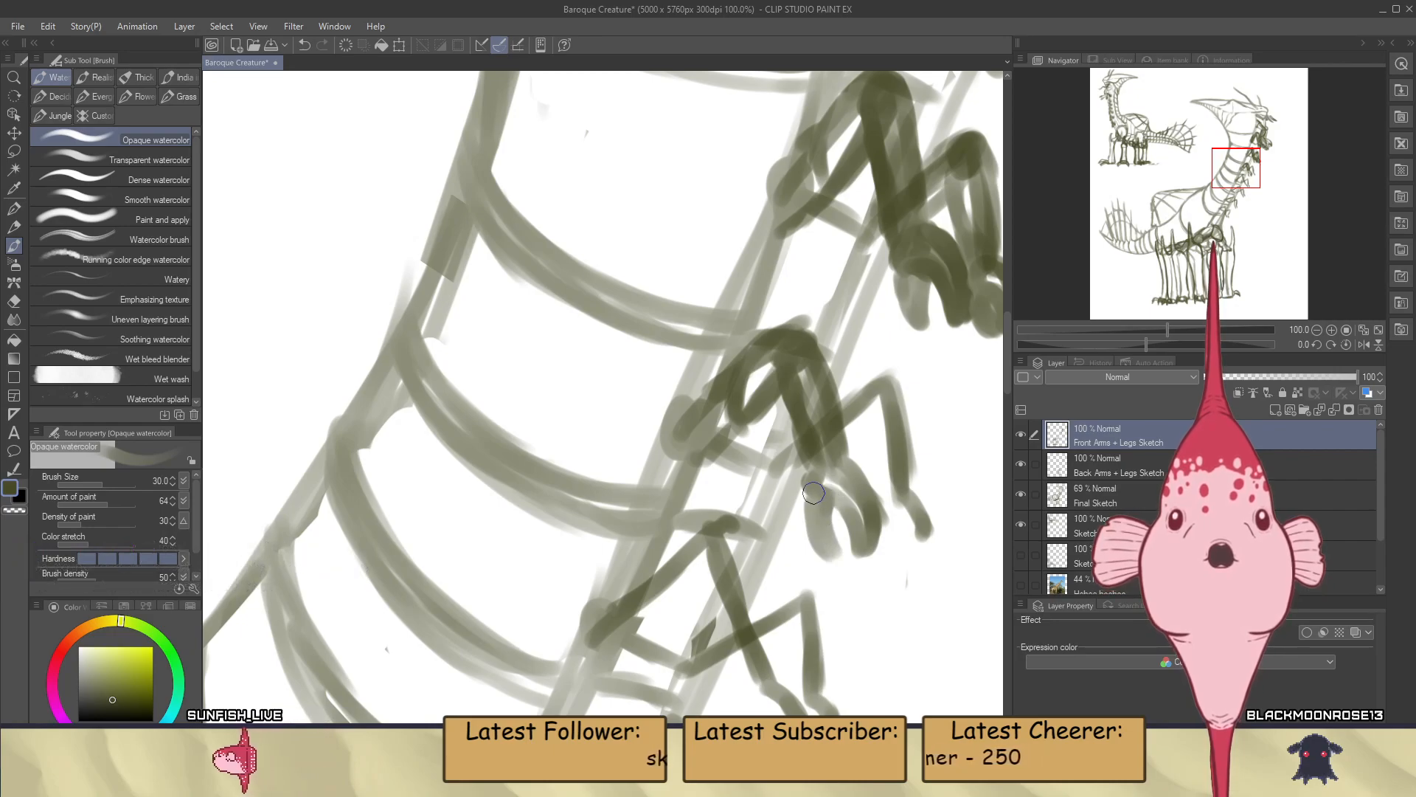
{"action": "left_click_drag", "start_coordinate": [806, 484], "coordinate": [858, 543]}
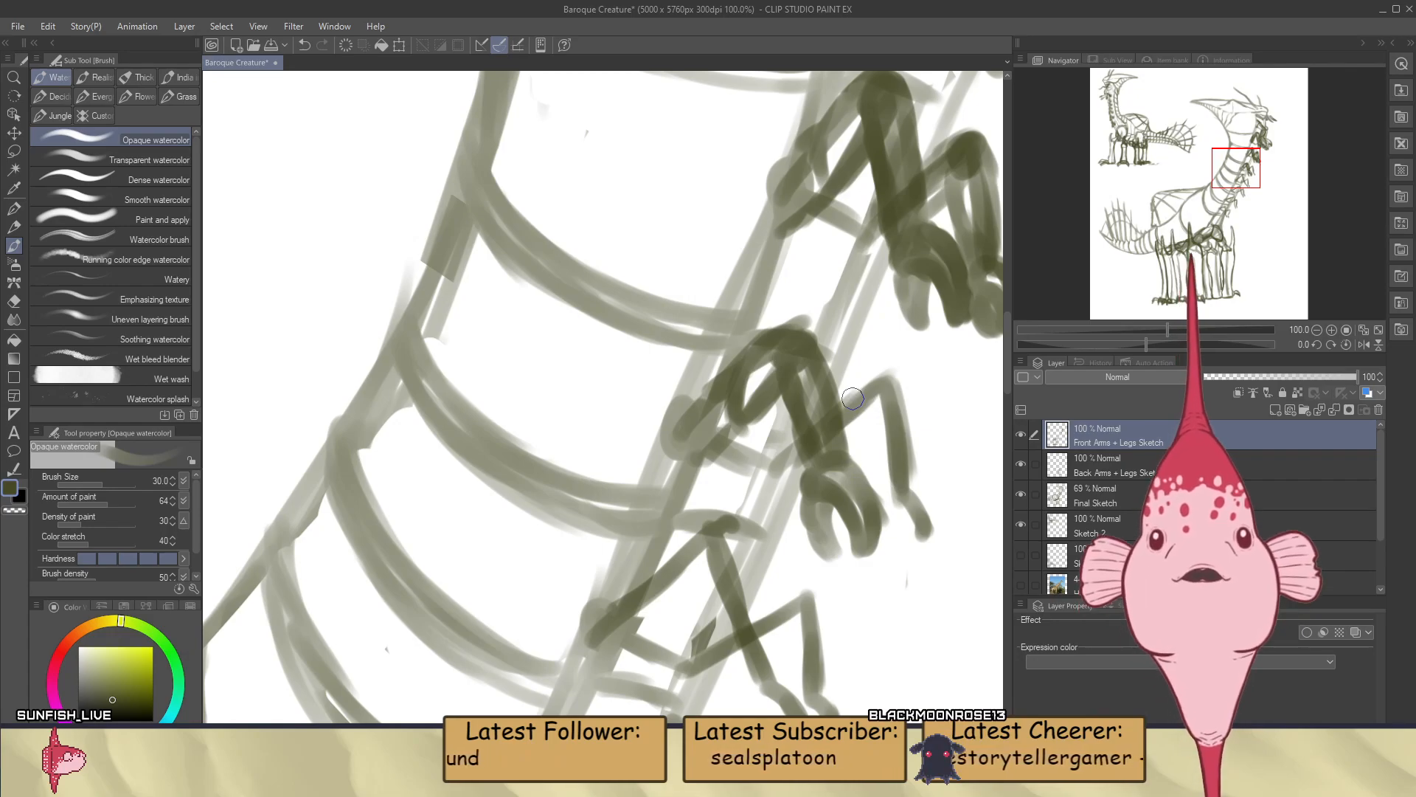
Outline the far arm of the fourth pair with a rounded elbow and both sides of its forearm, redoing the outer stroke
{"action": "scroll", "coordinate": [856, 452], "scroll_direction": "down", "scroll_amount": 8}
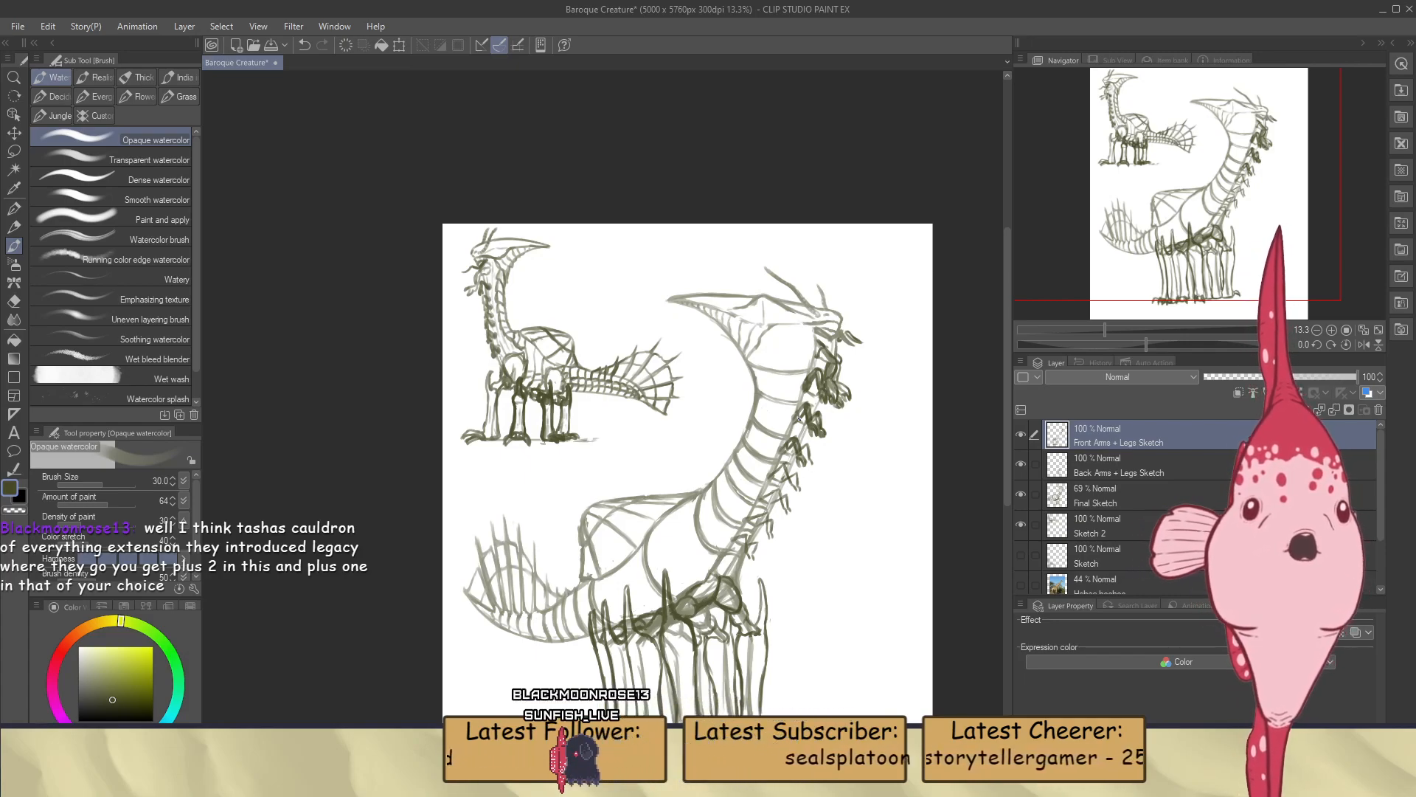
{"action": "scroll", "coordinate": [872, 381], "scroll_direction": "up", "scroll_amount": 5}
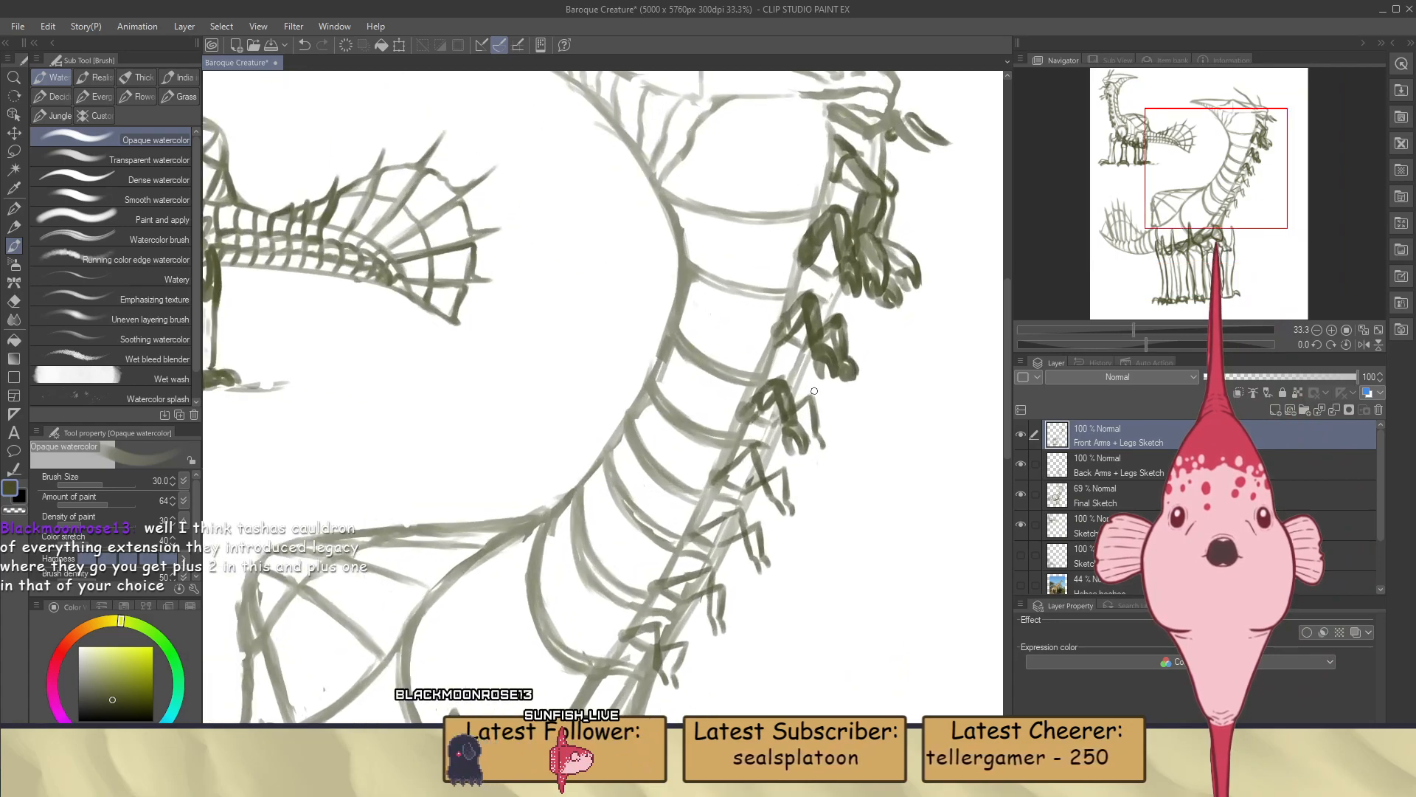
{"action": "scroll", "coordinate": [814, 391], "scroll_direction": "up", "scroll_amount": 2}
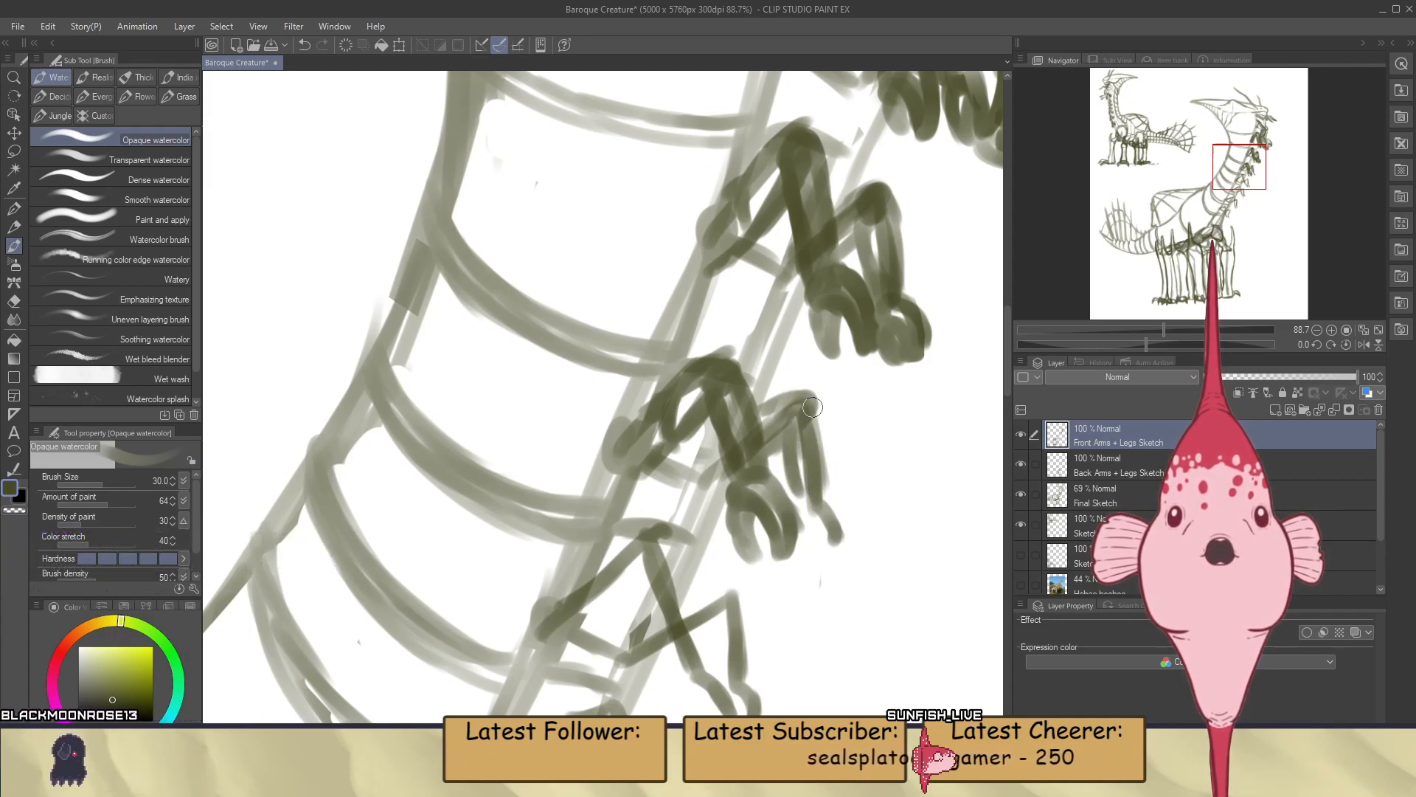
{"action": "left_click_drag", "start_coordinate": [814, 406], "coordinate": [825, 505]}
{"action": "key", "text": "ctrl+z"}
{"action": "left_click_drag", "start_coordinate": [813, 404], "coordinate": [820, 480]}
{"action": "left_click_drag", "start_coordinate": [814, 406], "coordinate": [824, 499]}
{"action": "left_click_drag", "start_coordinate": [798, 415], "coordinate": [795, 470]}
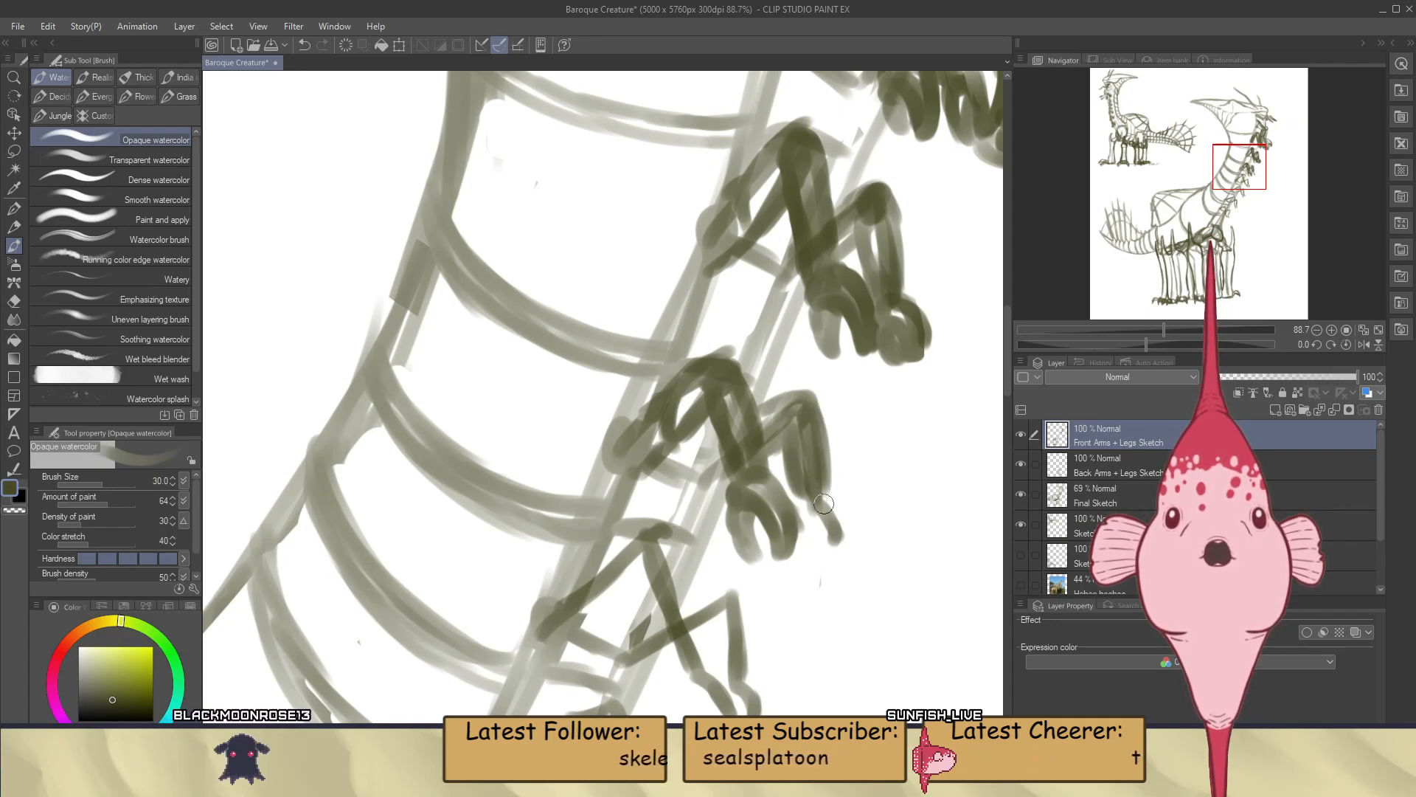
Draw the clawed fingers of the fourth pair's far hand and make Back Arms + Legs Sketch the active layer
{"action": "left_click_drag", "start_coordinate": [834, 533], "coordinate": [821, 554]}
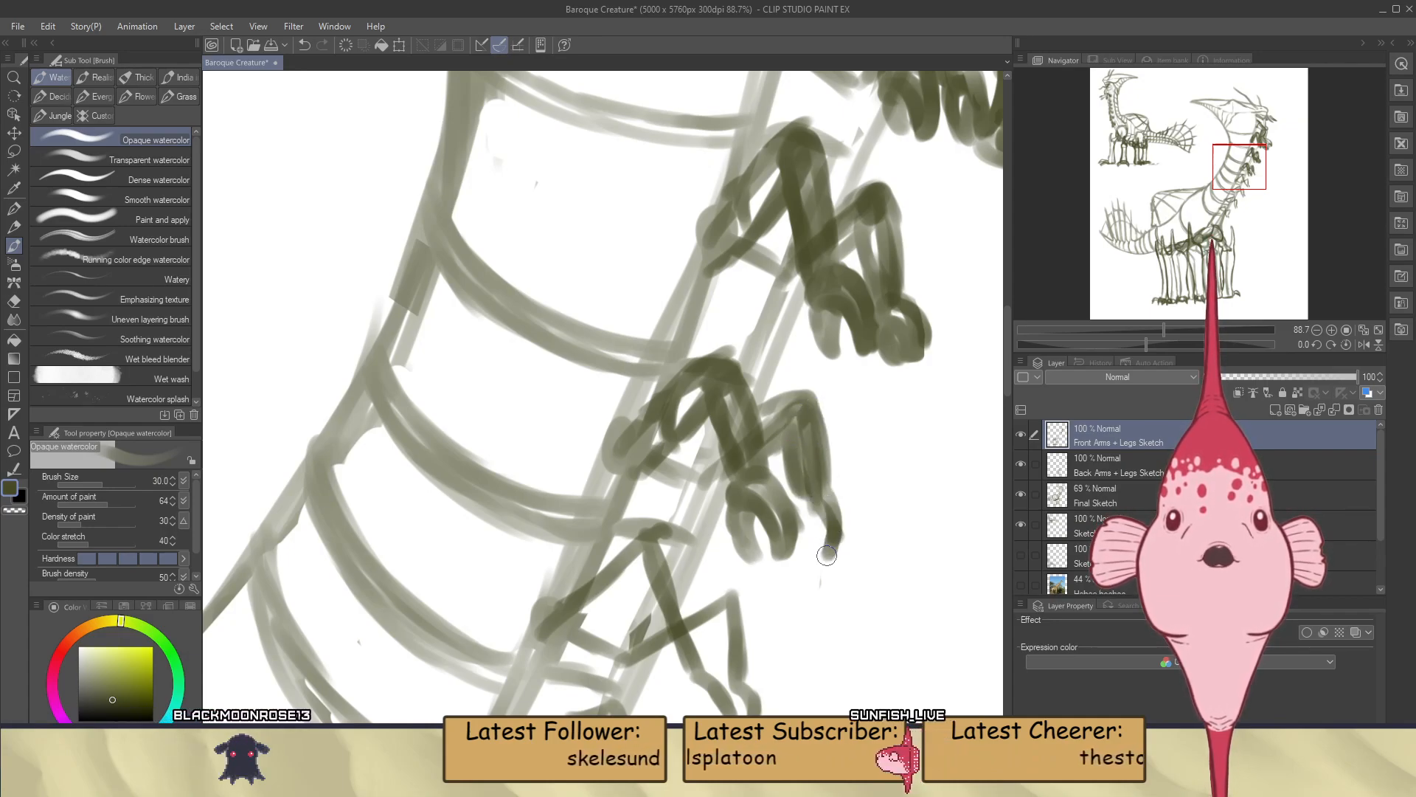
{"action": "left_click_drag", "start_coordinate": [815, 506], "coordinate": [828, 549]}
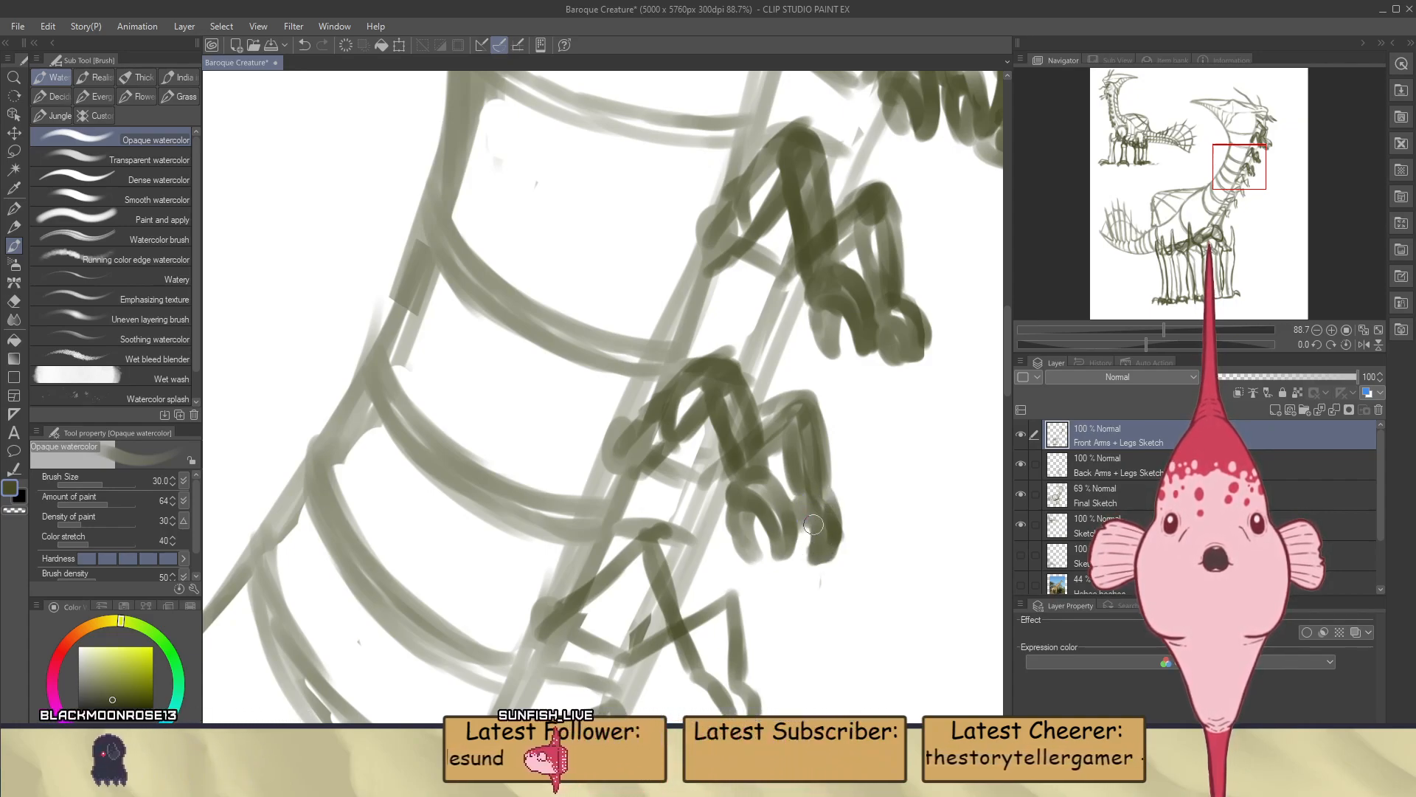
{"action": "left_click", "coordinate": [1108, 470]}
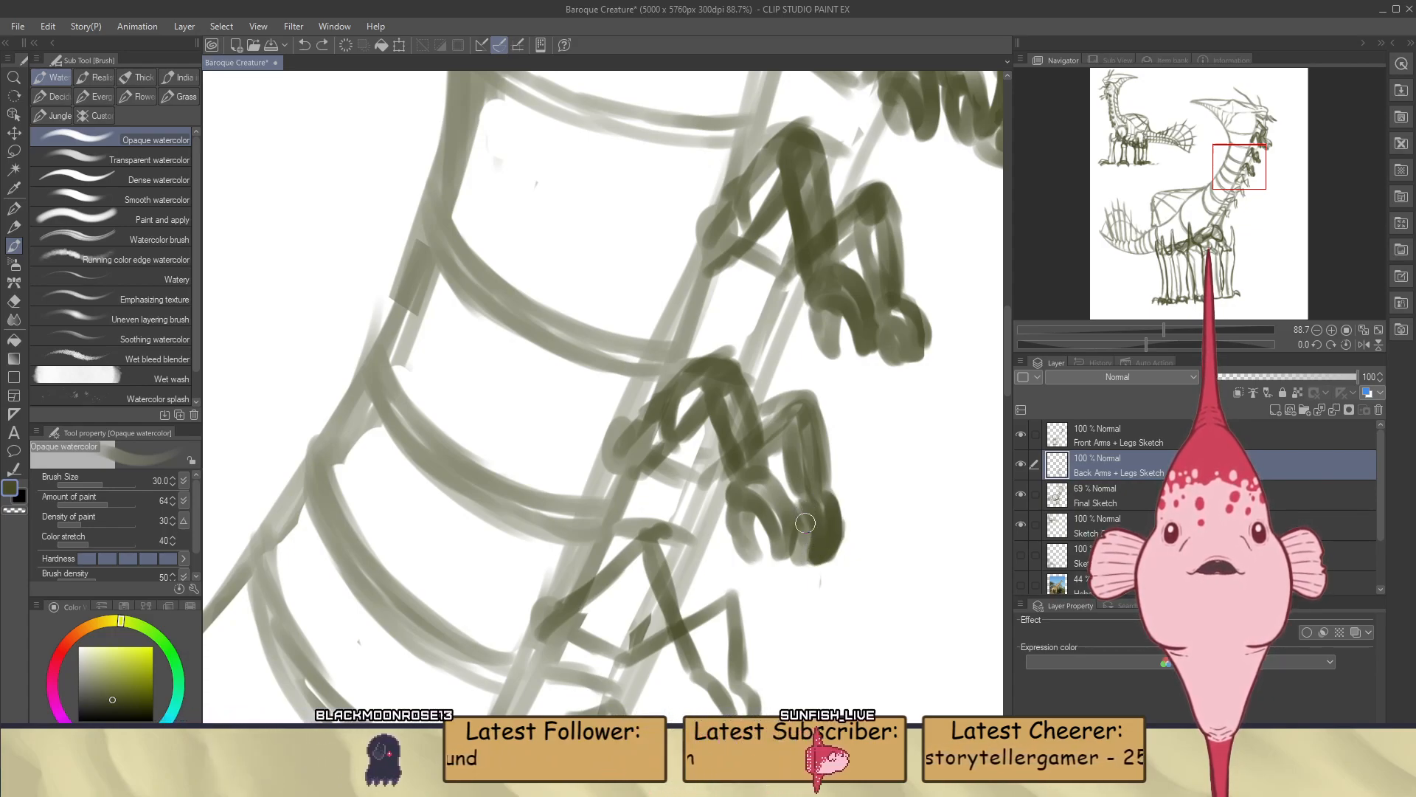
Finish the last clawed finger of the fourth pair's far hand and make Front Arms + Legs Sketch the active layer
{"action": "left_click_drag", "start_coordinate": [812, 505], "coordinate": [816, 566]}
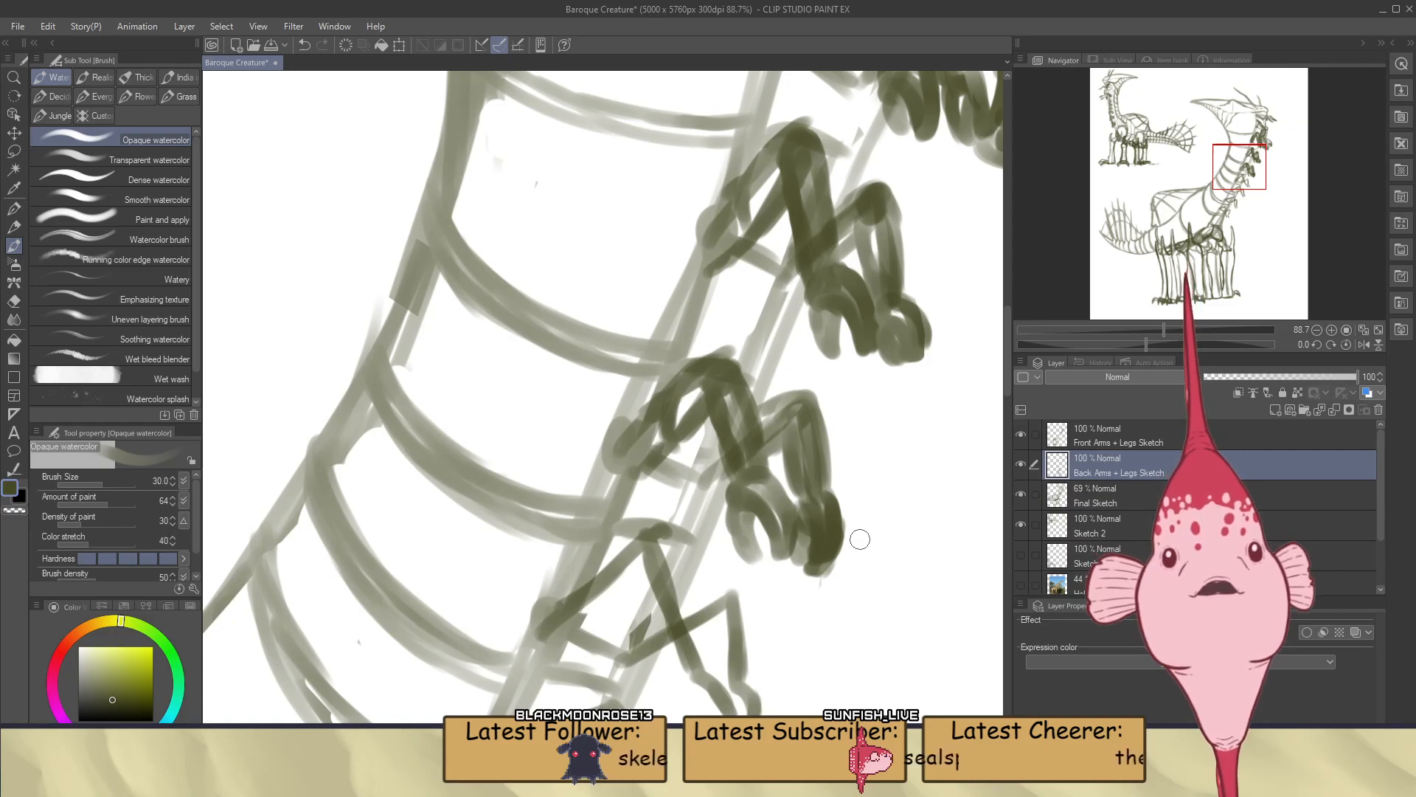
{"action": "left_click", "coordinate": [1113, 438]}
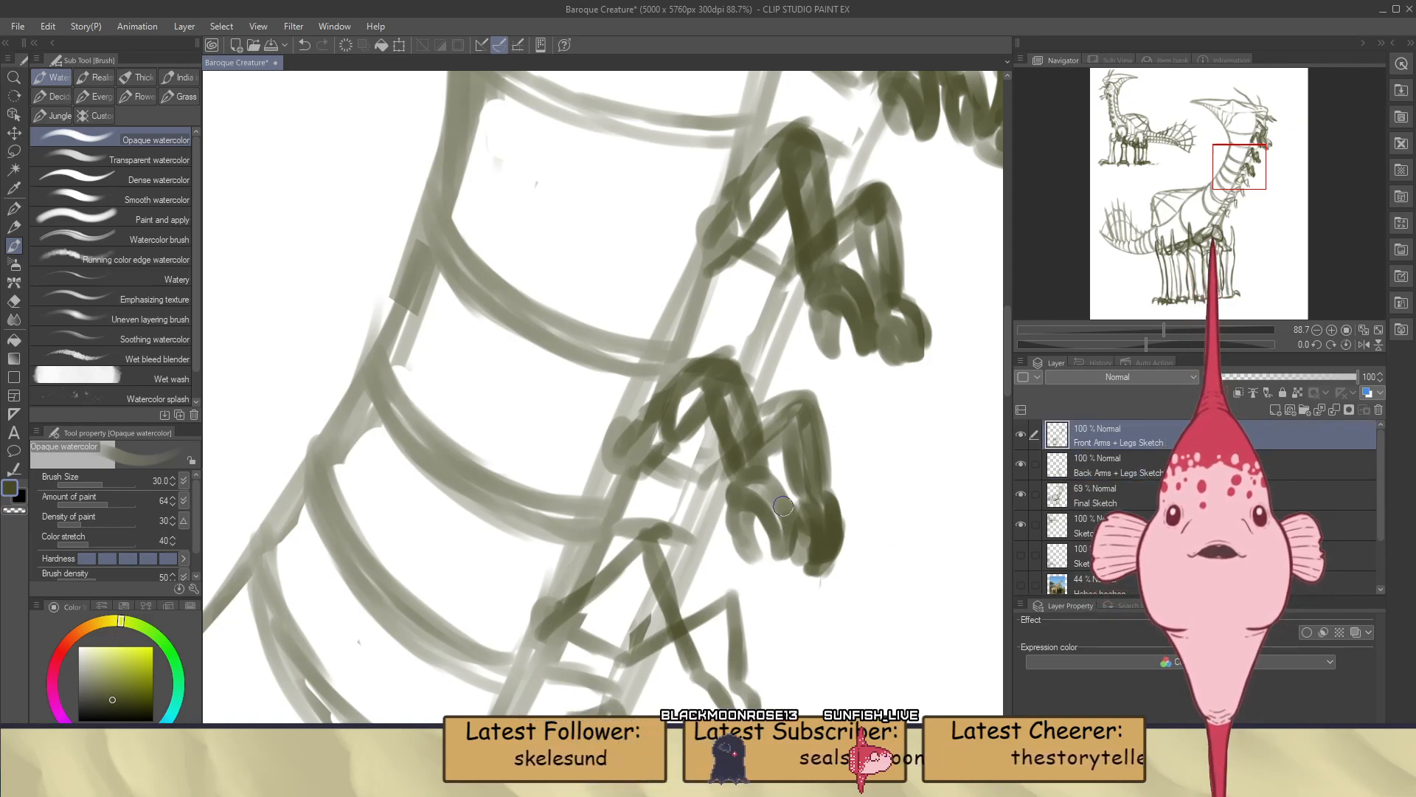
Reinforce the neck's front edge just below the fifth pair of arms on the Final Sketch layer
{"action": "scroll", "coordinate": [771, 434], "scroll_direction": "down", "scroll_amount": 8}
{"action": "scroll", "coordinate": [774, 415], "scroll_direction": "down", "scroll_amount": 2}
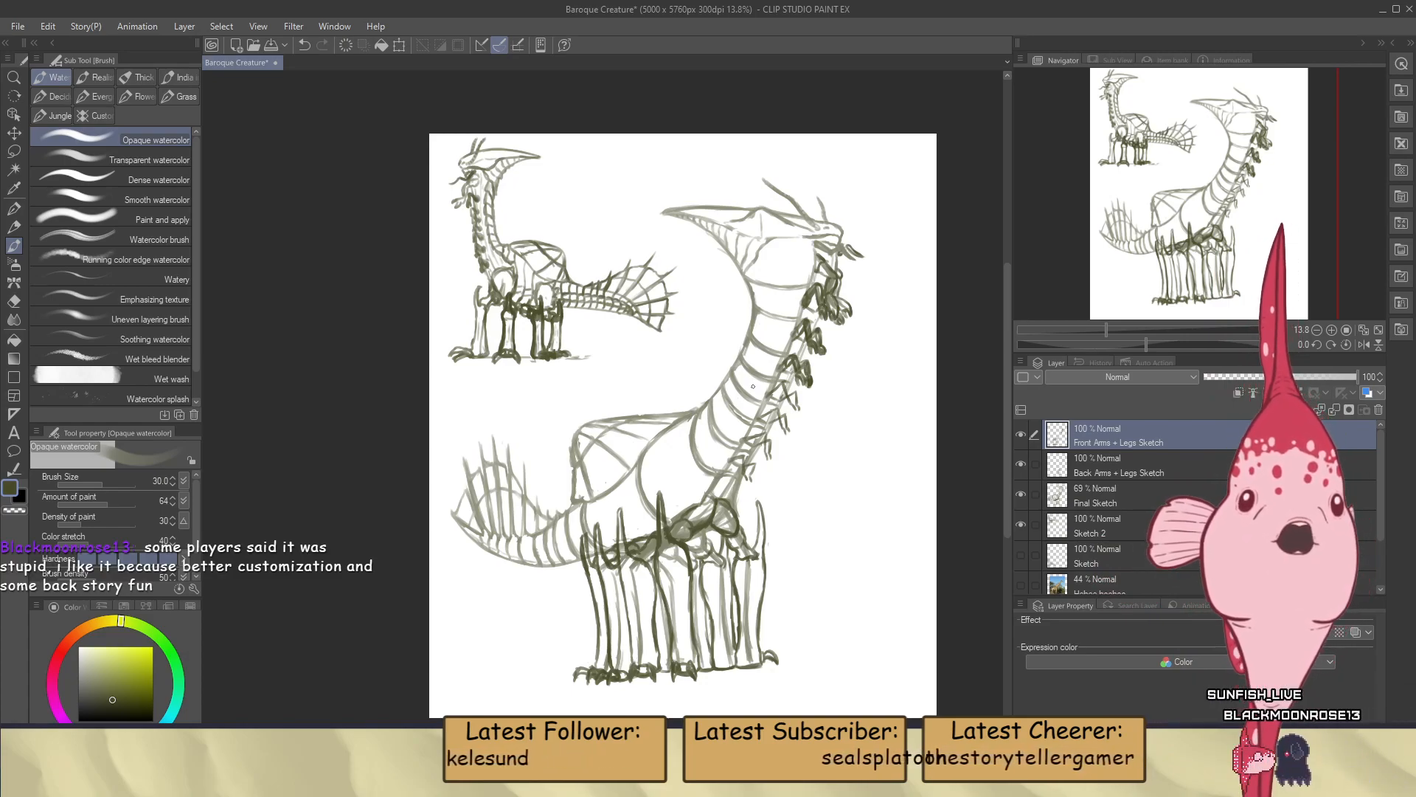
{"action": "scroll", "coordinate": [755, 380], "scroll_direction": "up", "scroll_amount": 6}
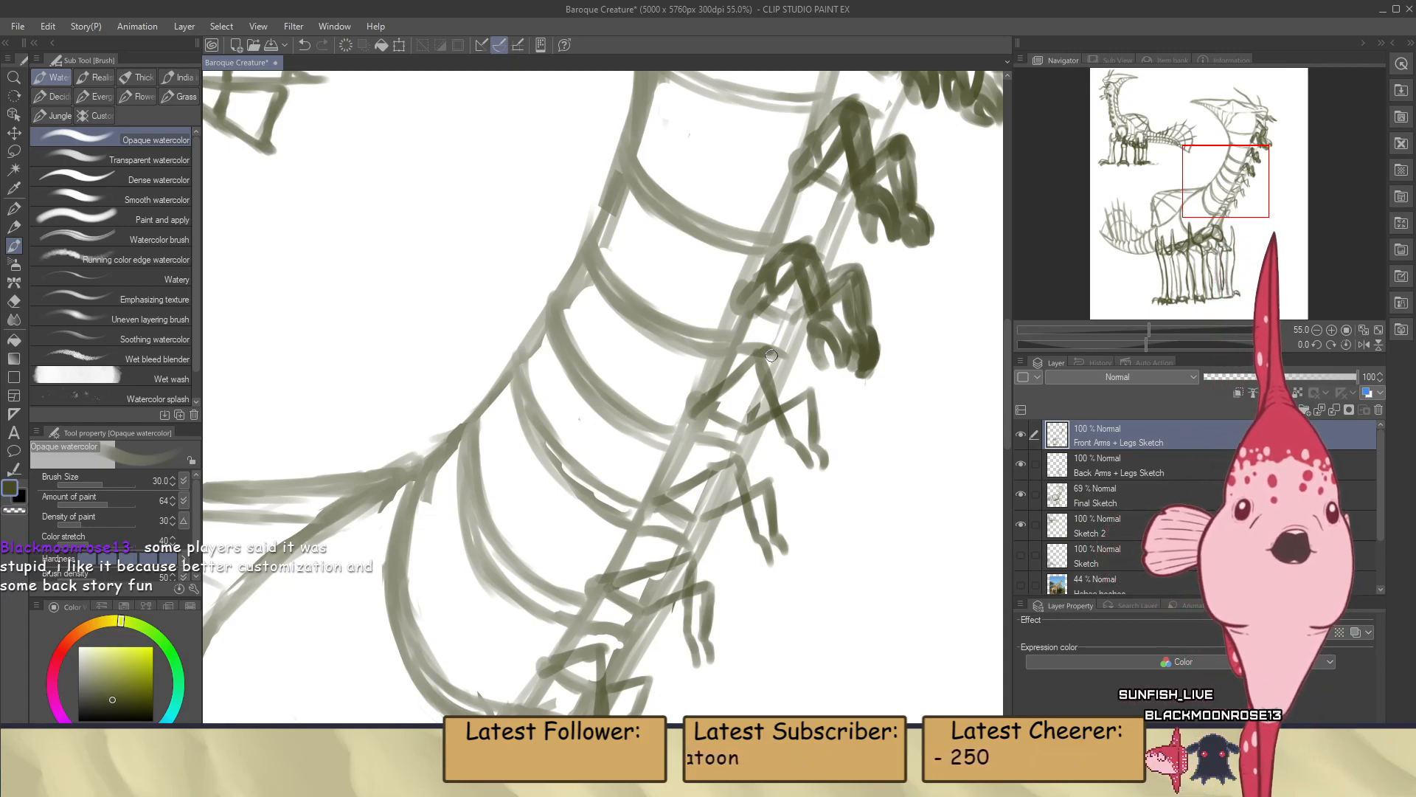
{"action": "scroll", "coordinate": [771, 356], "scroll_direction": "up", "scroll_amount": 2}
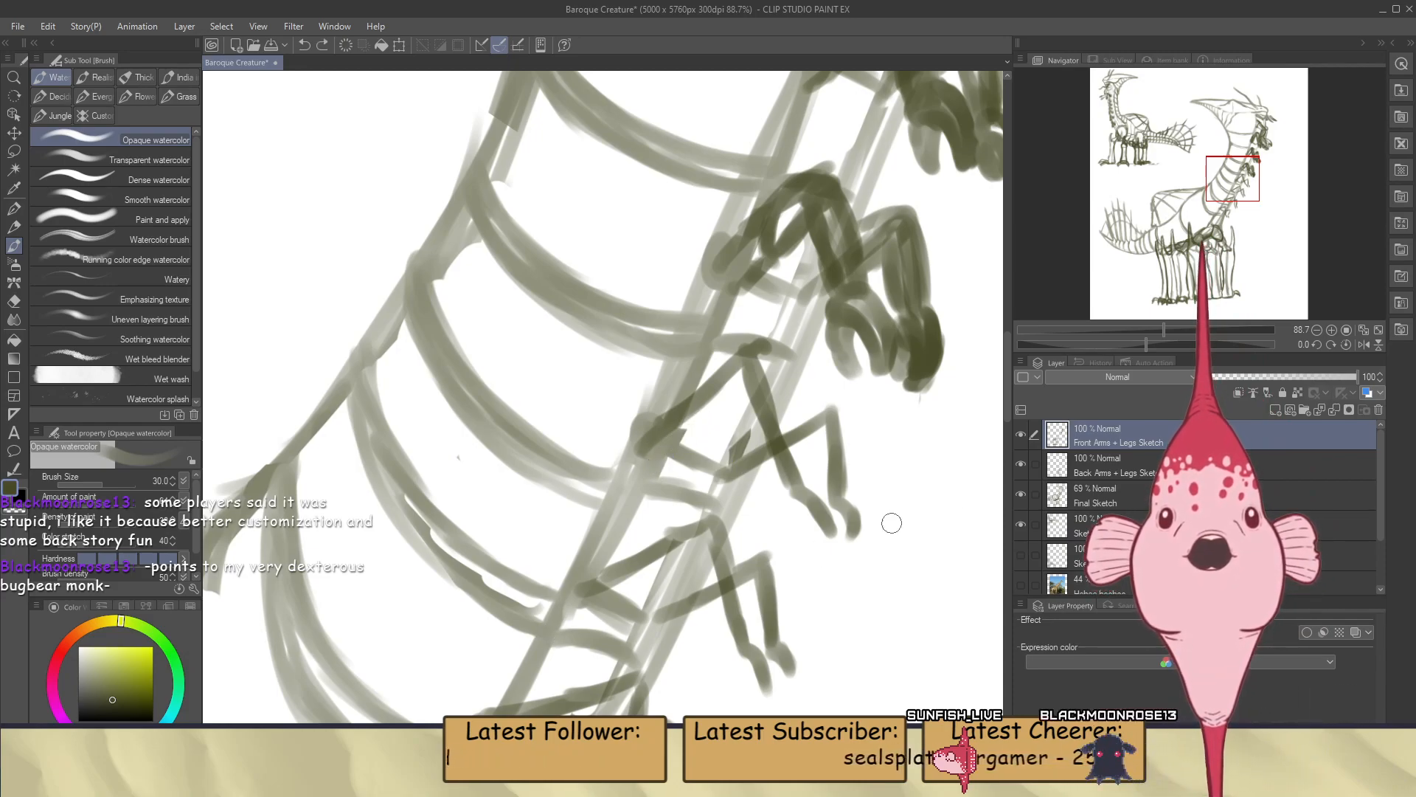
{"action": "left_click", "coordinate": [1082, 495]}
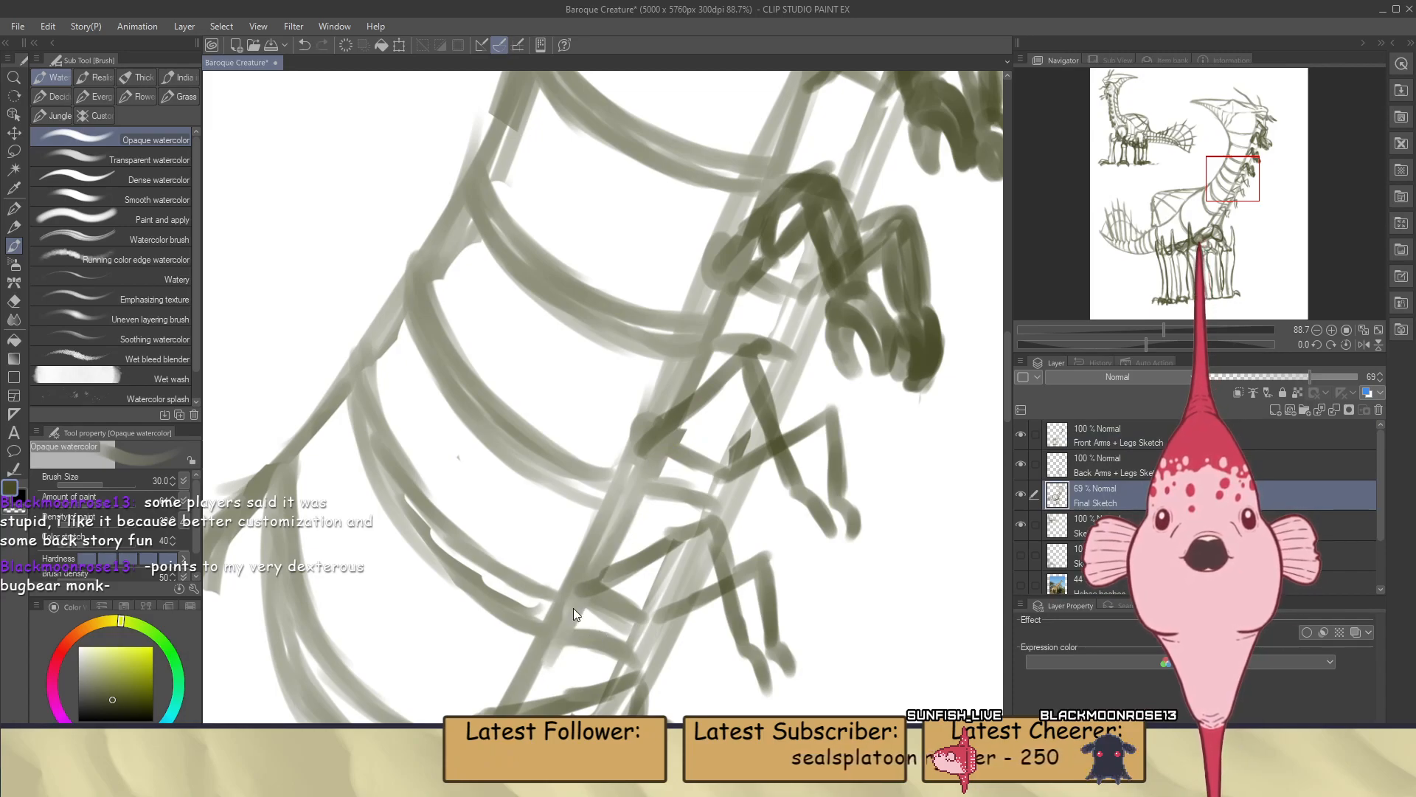
{"action": "left_click_drag", "start_coordinate": [575, 601], "coordinate": [635, 490]}
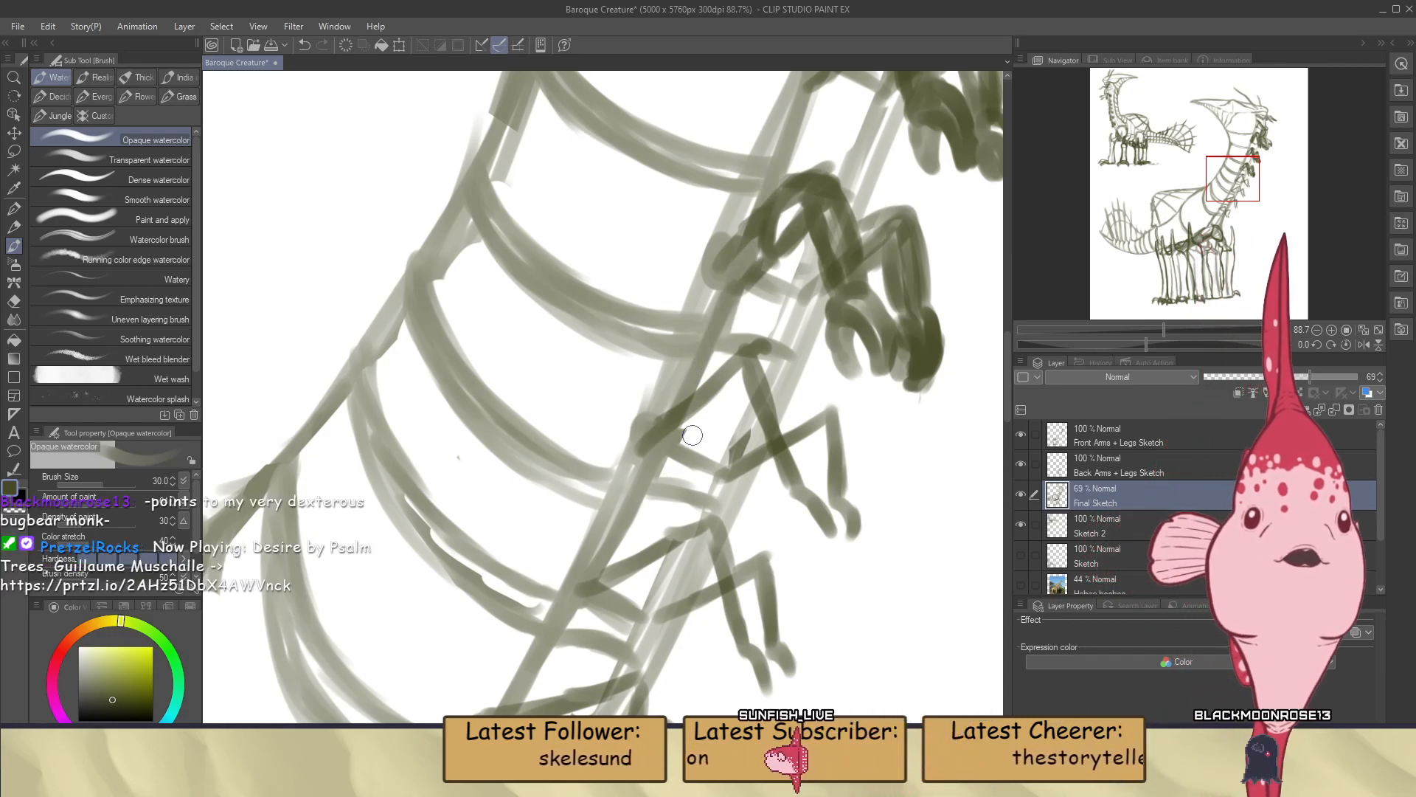
Outline the fifth pair's near arm on Front Arms + Legs Sketch with its upper arm, elbow and forearm, redoing the outer forearm stroke
{"action": "left_click", "coordinate": [1025, 438]}
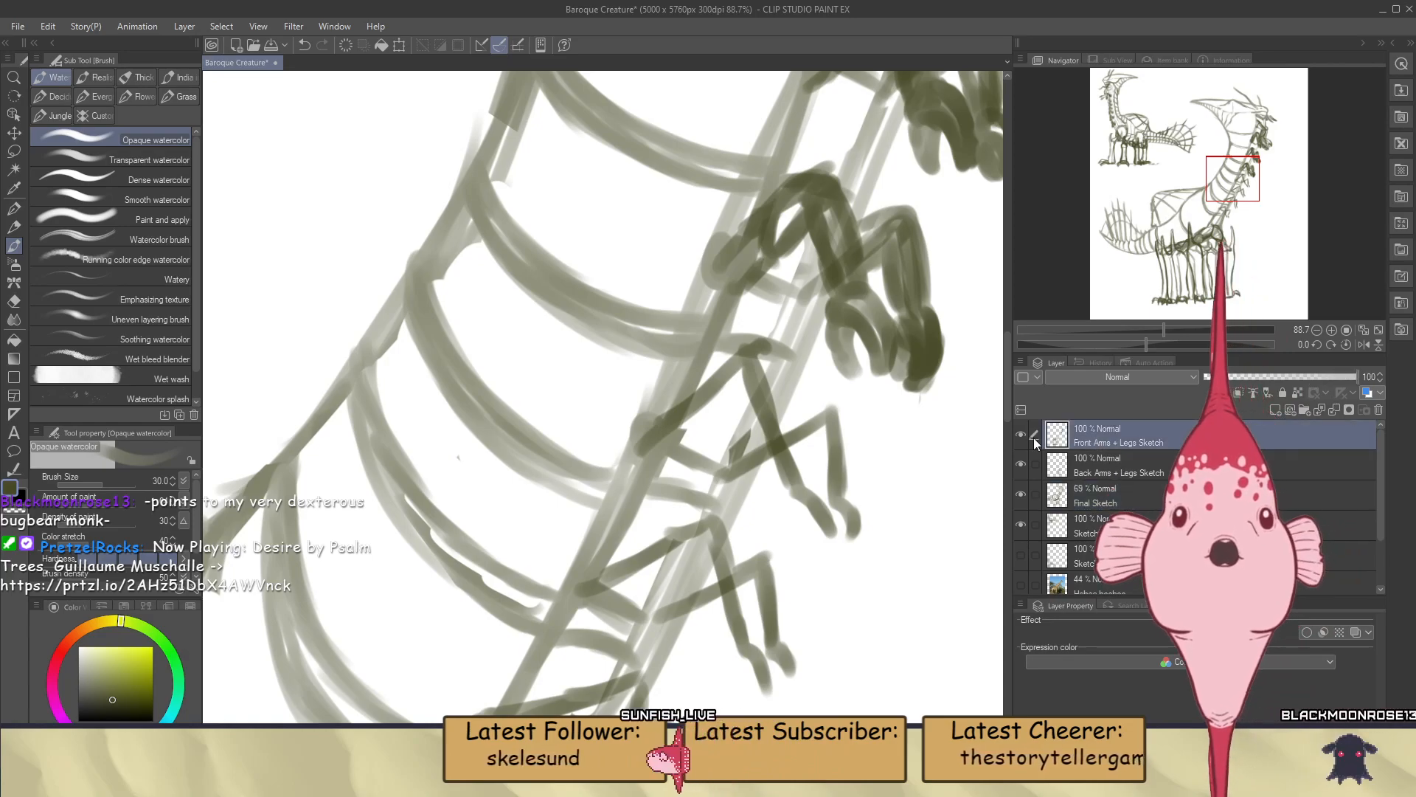
{"action": "left_click", "coordinate": [1021, 436]}
{"action": "left_click", "coordinate": [1022, 436]}
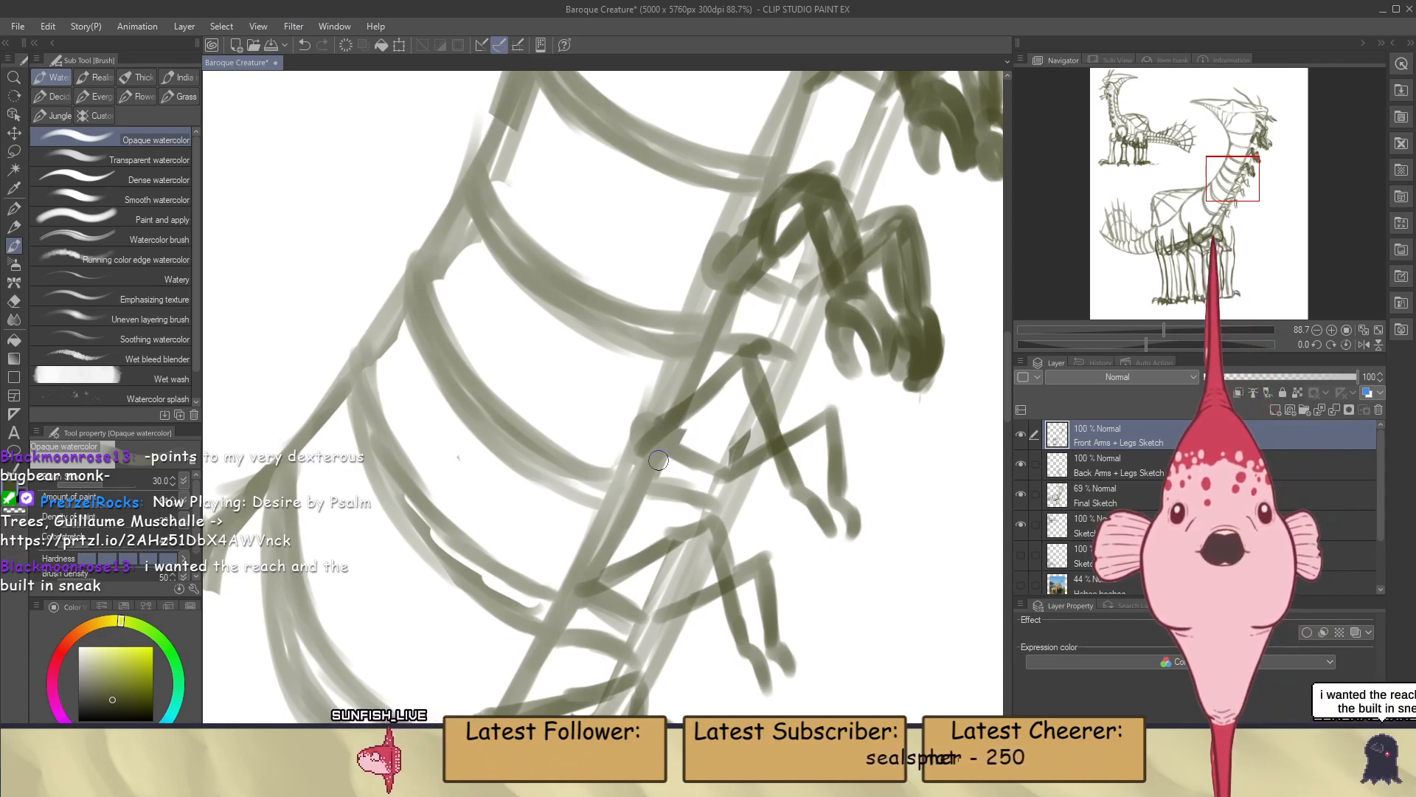
{"action": "left_click_drag", "start_coordinate": [667, 447], "coordinate": [720, 410]}
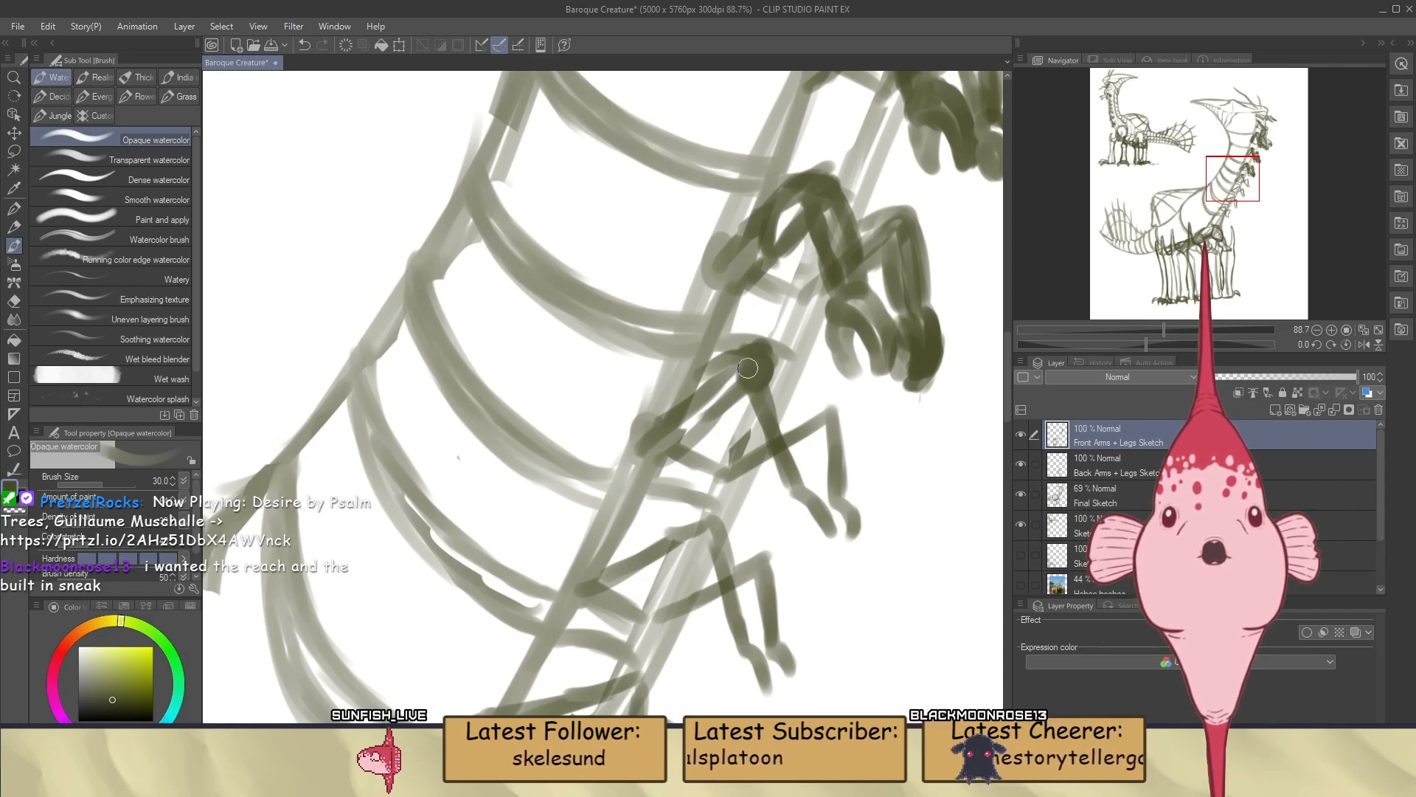
{"action": "left_click_drag", "start_coordinate": [754, 390], "coordinate": [787, 493]}
{"action": "left_click_drag", "start_coordinate": [767, 363], "coordinate": [807, 456]}
{"action": "key", "text": "ctrl+z"}
{"action": "left_click_drag", "start_coordinate": [763, 363], "coordinate": [801, 447]}
{"action": "key", "text": "ctrl+z"}
{"action": "left_click_drag", "start_coordinate": [767, 363], "coordinate": [805, 459]}
{"action": "key", "text": "ctrl+z"}
{"action": "left_click_drag", "start_coordinate": [766, 361], "coordinate": [782, 390]}
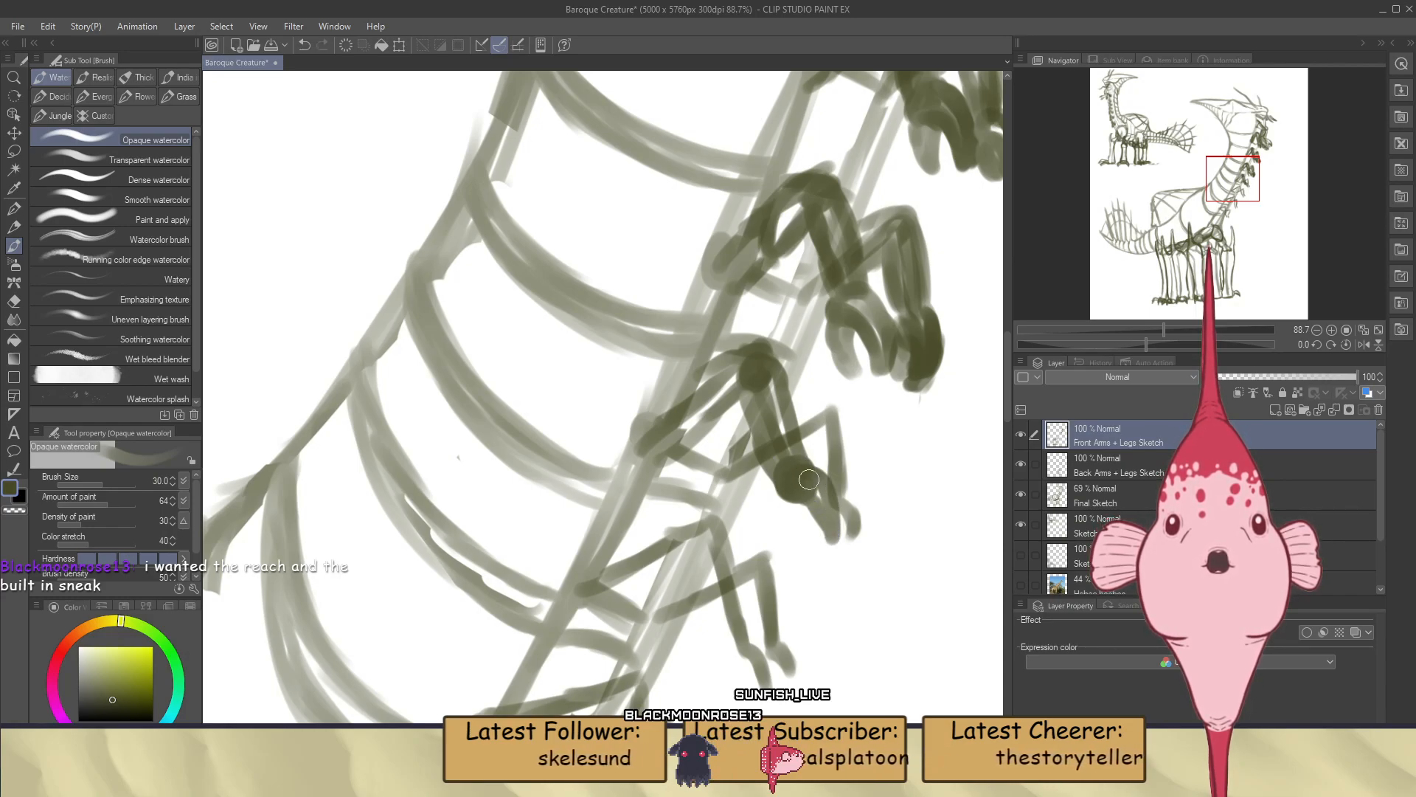
Draw the curled, clawed fingers of the fifth pair's near hand, redoing the first finger stroke
{"action": "left_click_drag", "start_coordinate": [824, 536], "coordinate": [827, 548]}
{"action": "key", "text": "ctrl+z"}
{"action": "left_click_drag", "start_coordinate": [792, 494], "coordinate": [821, 553]}
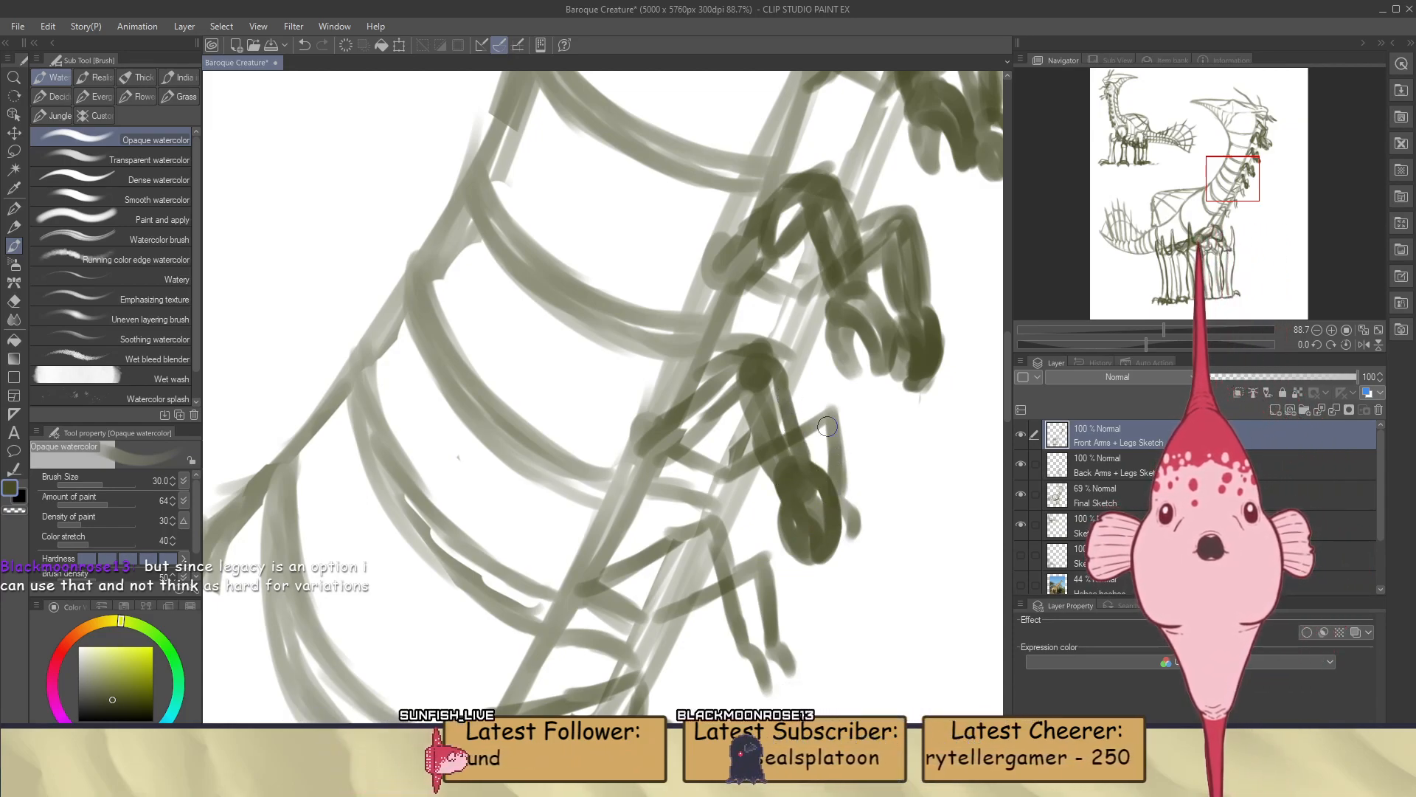
Outline the fifth pair's far arm on Back Arms + Legs Sketch with a rounded elbow, both forearm sides and the hand
{"action": "left_click", "coordinate": [1092, 462]}
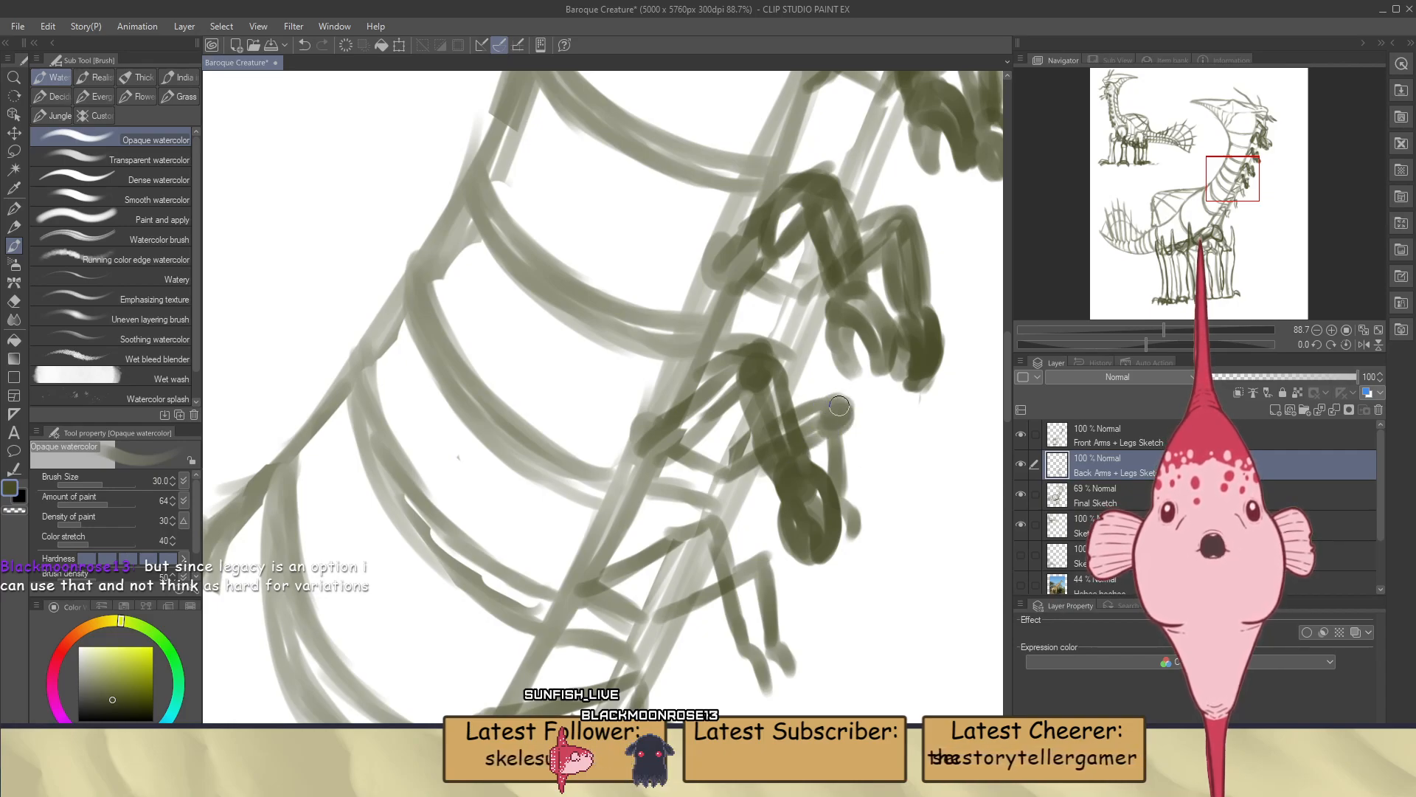
{"action": "left_click_drag", "start_coordinate": [821, 434], "coordinate": [827, 479]}
{"action": "left_click_drag", "start_coordinate": [853, 419], "coordinate": [853, 505]}
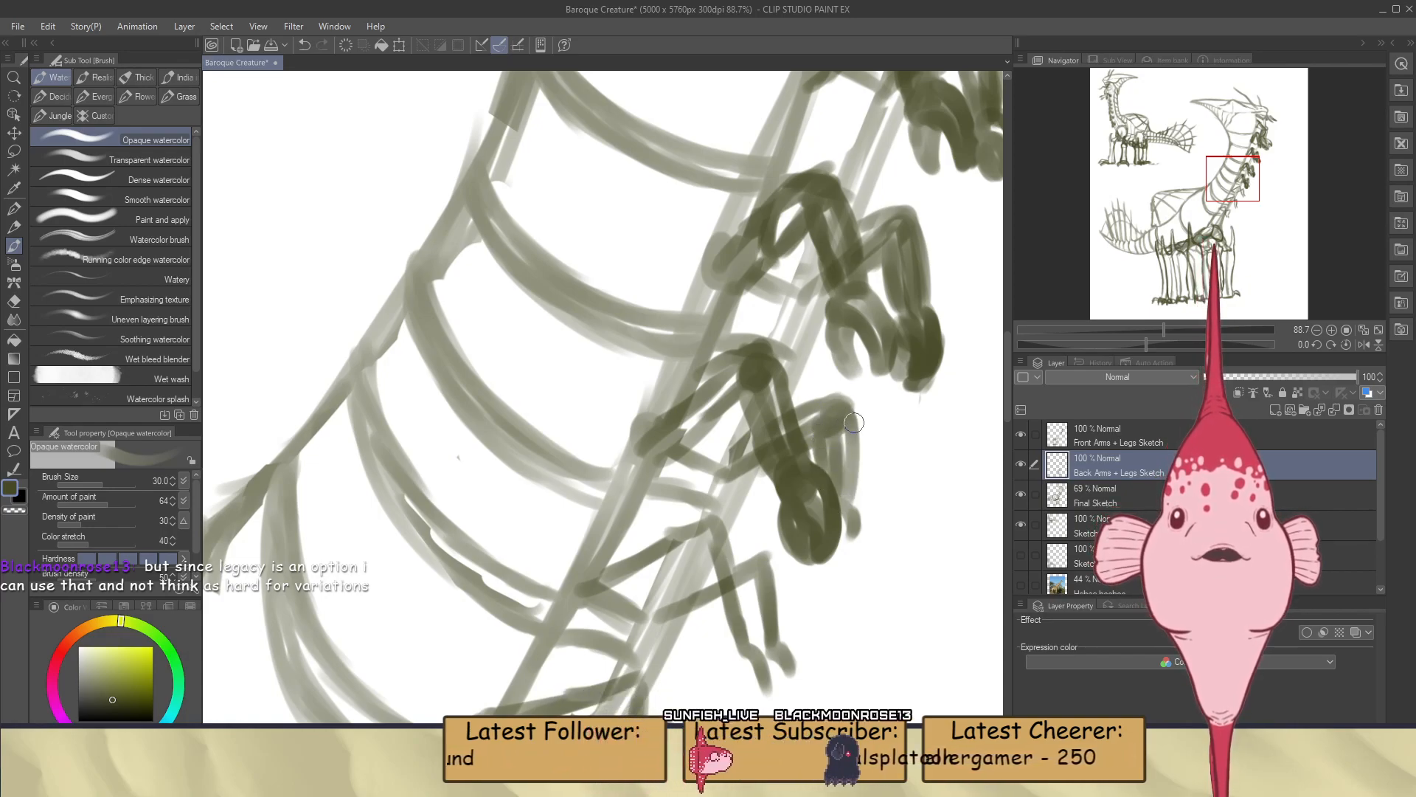
{"action": "mouse_move", "coordinate": [853, 420]}
{"action": "left_mouse_down"}
{"action": "mouse_move", "coordinate": [861, 495]}
{"action": "mouse_move", "coordinate": [843, 468]}
{"action": "mouse_move", "coordinate": [845, 516]}
{"action": "mouse_move", "coordinate": [853, 501]}
{"action": "mouse_move", "coordinate": [840, 499]}
{"action": "mouse_move", "coordinate": [855, 495]}
{"action": "mouse_move", "coordinate": [829, 488]}
{"action": "mouse_move", "coordinate": [844, 545]}
{"action": "mouse_move", "coordinate": [839, 498]}
{"action": "mouse_move", "coordinate": [853, 497]}
{"action": "mouse_move", "coordinate": [860, 537]}
{"action": "mouse_move", "coordinate": [835, 557]}
{"action": "mouse_move", "coordinate": [836, 514]}
{"action": "left_mouse_up"}
{"action": "key", "text": "ctrl+z"}
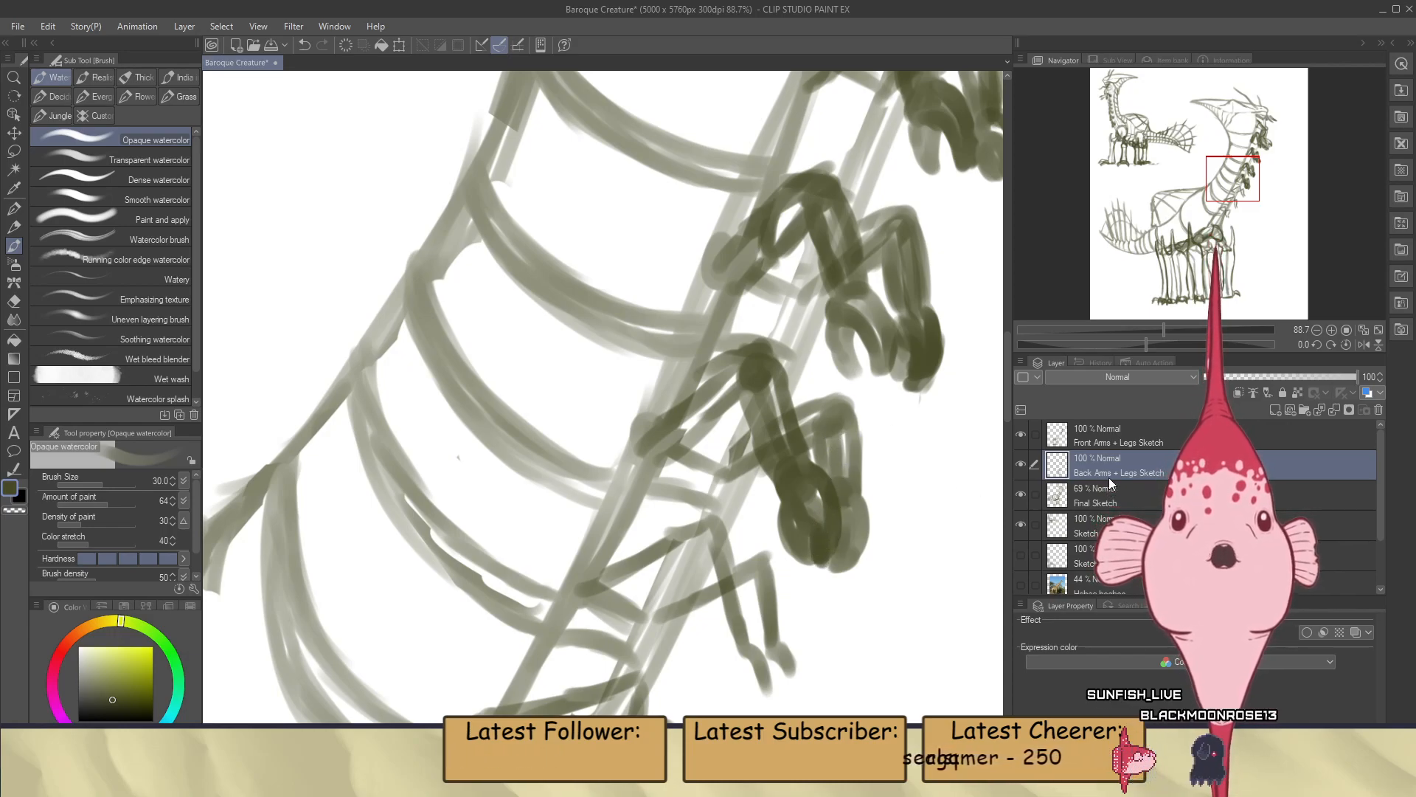
Make Front Arms + Legs Sketch the active layer and save the drawing
{"action": "left_click", "coordinate": [1100, 440]}
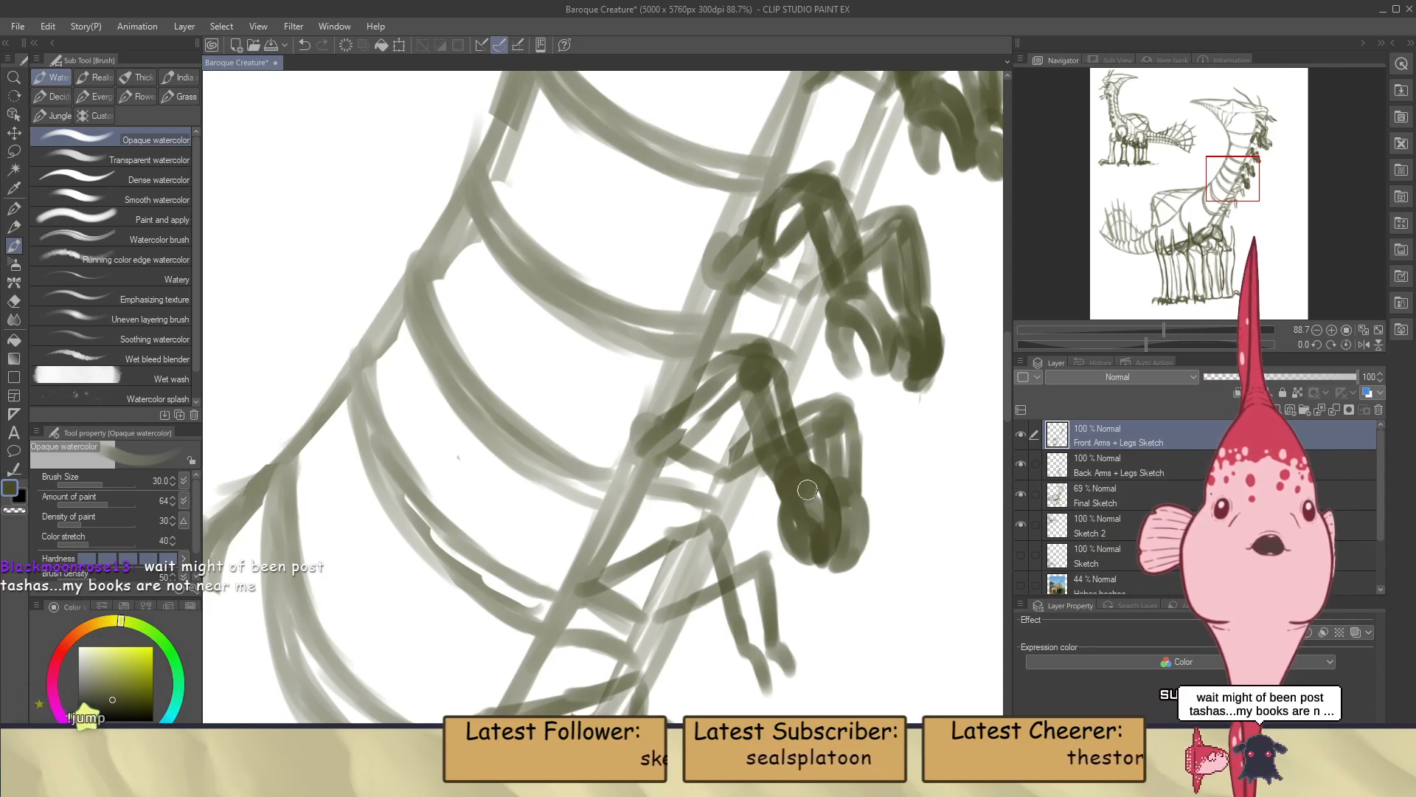
{"action": "scroll", "coordinate": [807, 439], "scroll_direction": "down", "scroll_amount": 6}
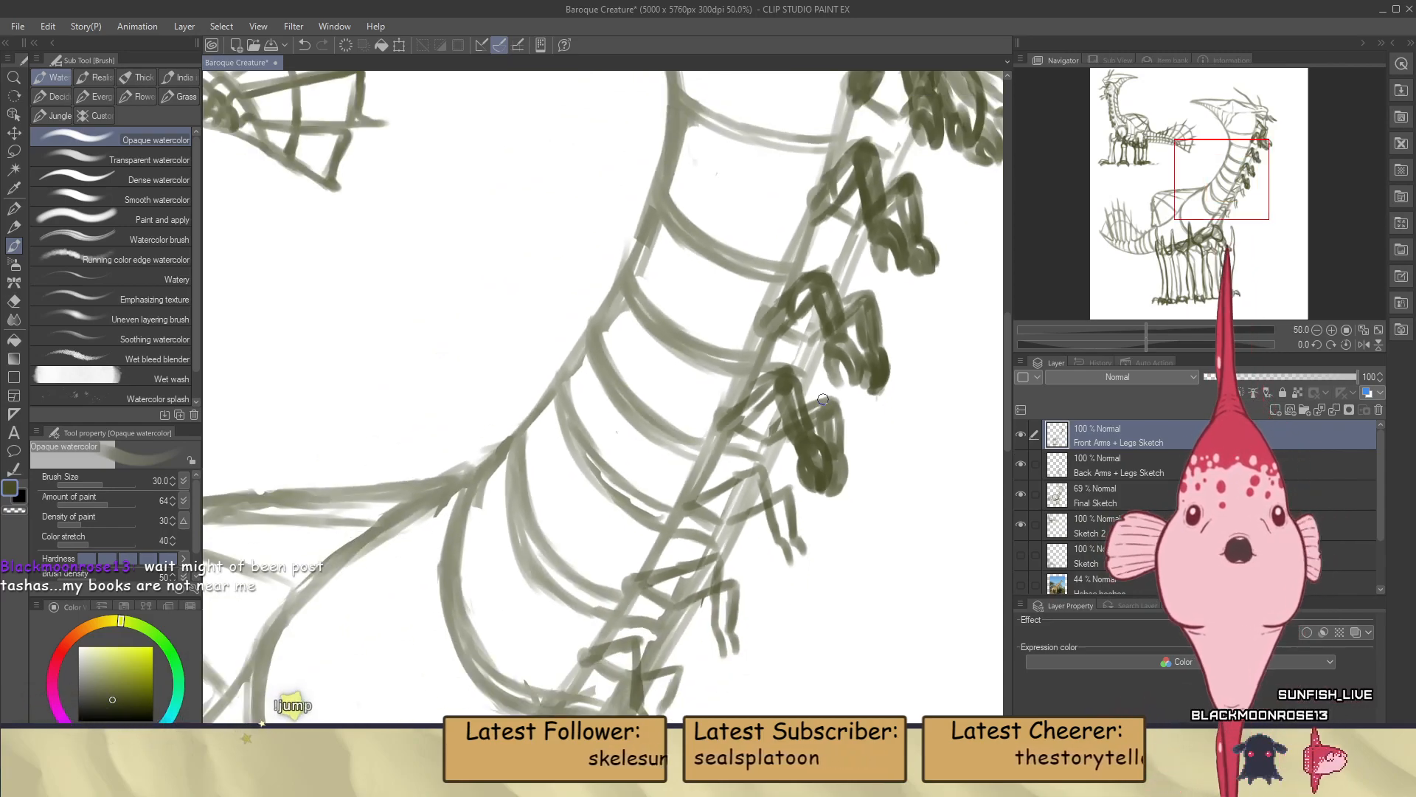
{"action": "key", "text": "ctrl+s"}
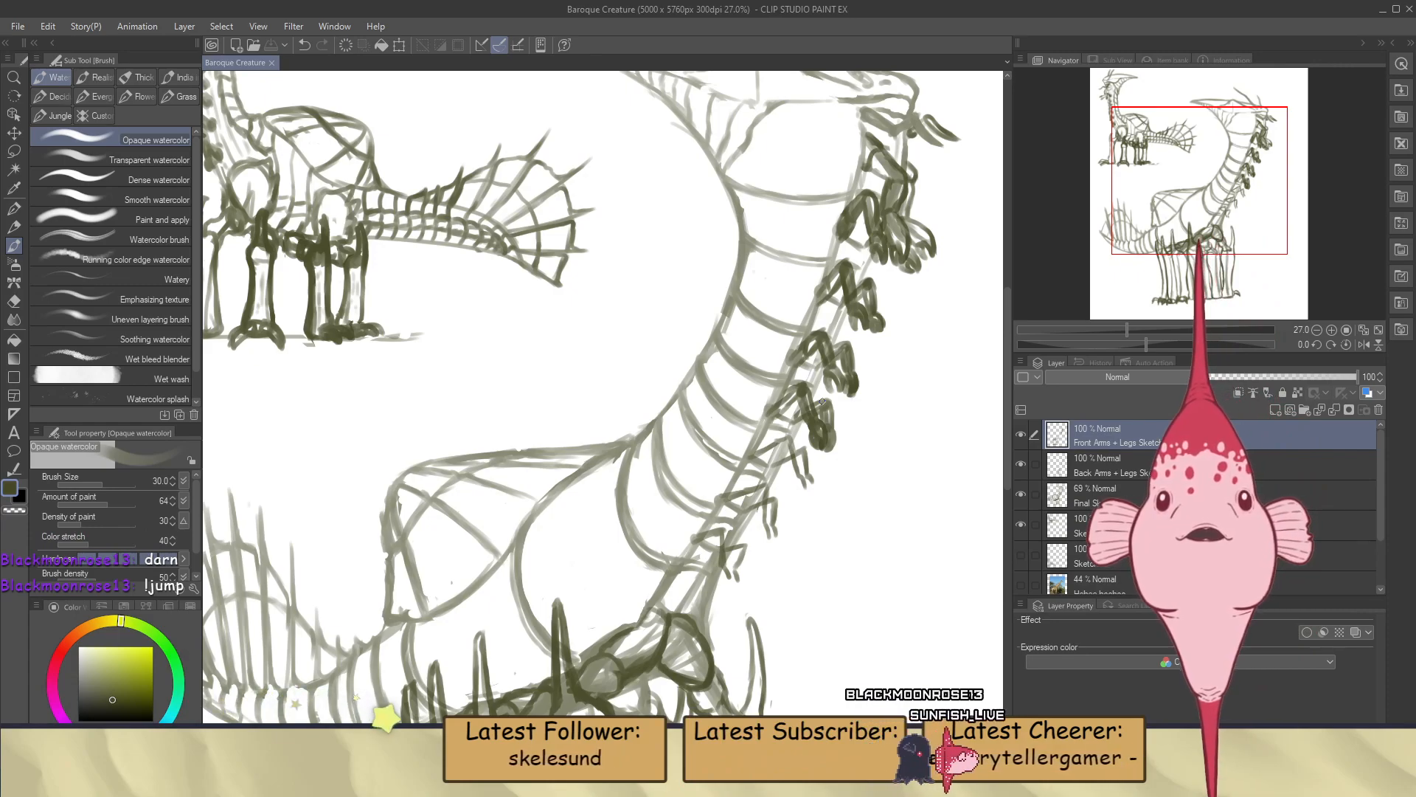
Strengthen the upper arm outline of the fifth pair's near arm on the Front Arms + Legs Sketch layer
{"action": "scroll", "coordinate": [810, 446], "scroll_direction": "down", "scroll_amount": 1}
{"action": "scroll", "coordinate": [810, 445], "scroll_direction": "down", "scroll_amount": 3}
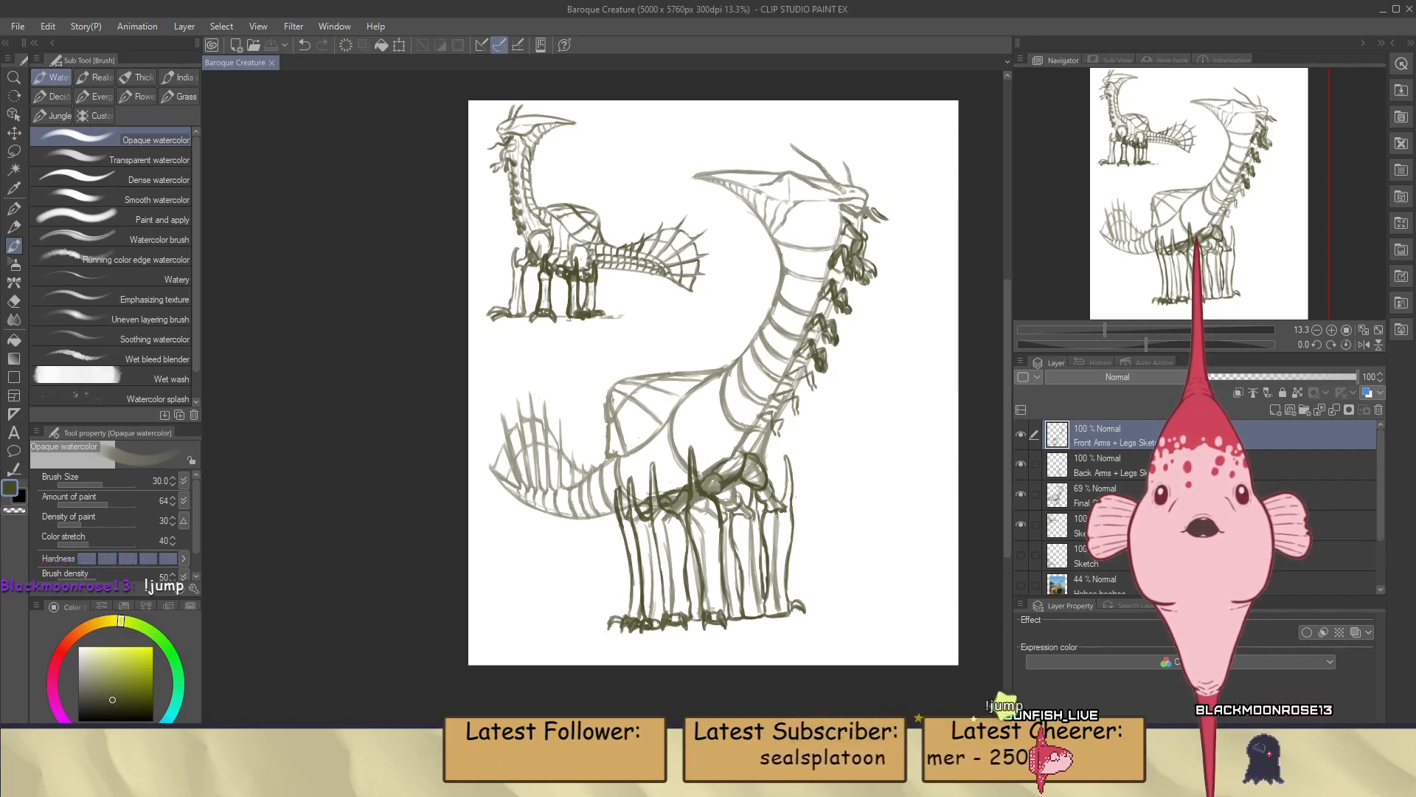
{"action": "left_click", "coordinate": [1166, 496]}
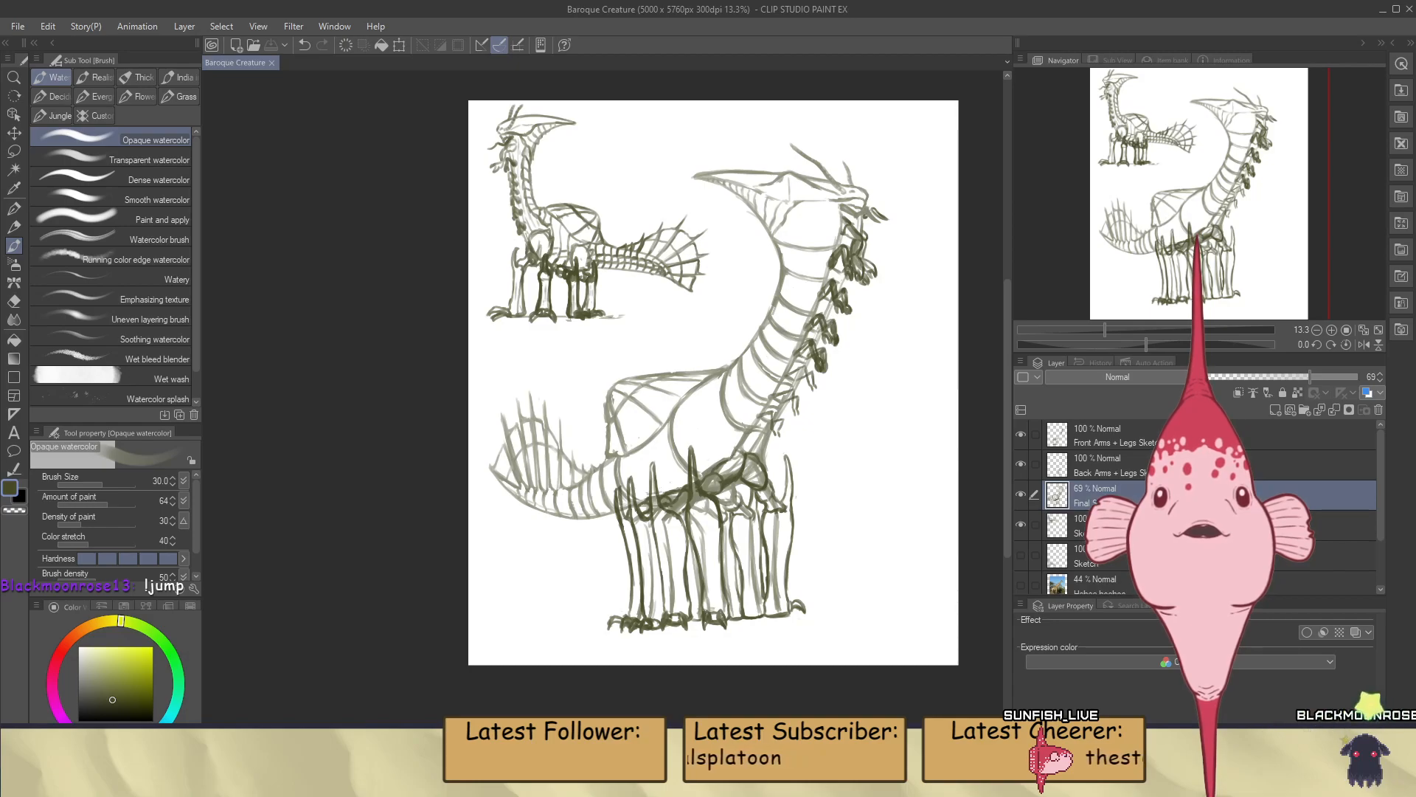
{"action": "scroll", "coordinate": [804, 398], "scroll_direction": "up", "scroll_amount": 5}
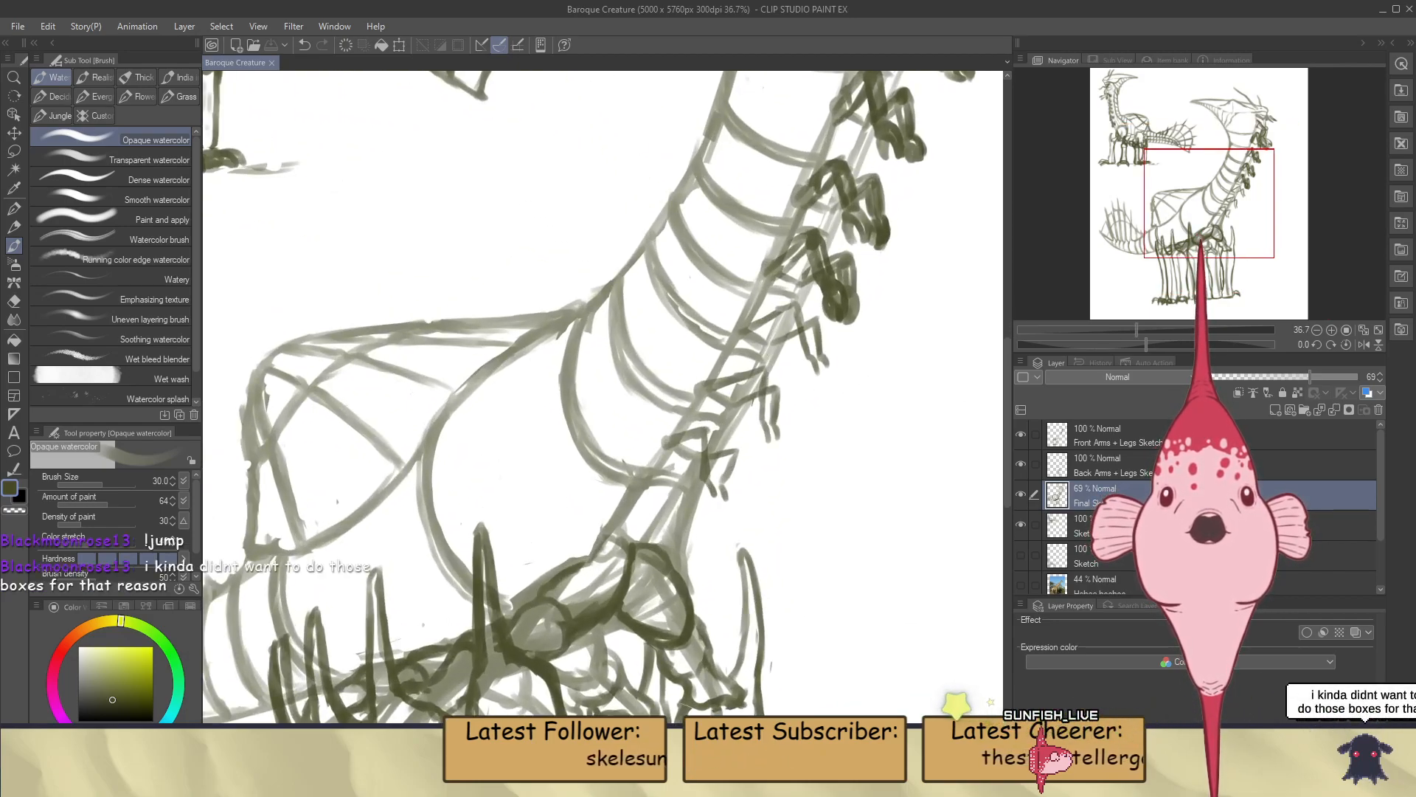
{"action": "left_click", "coordinate": [1135, 438]}
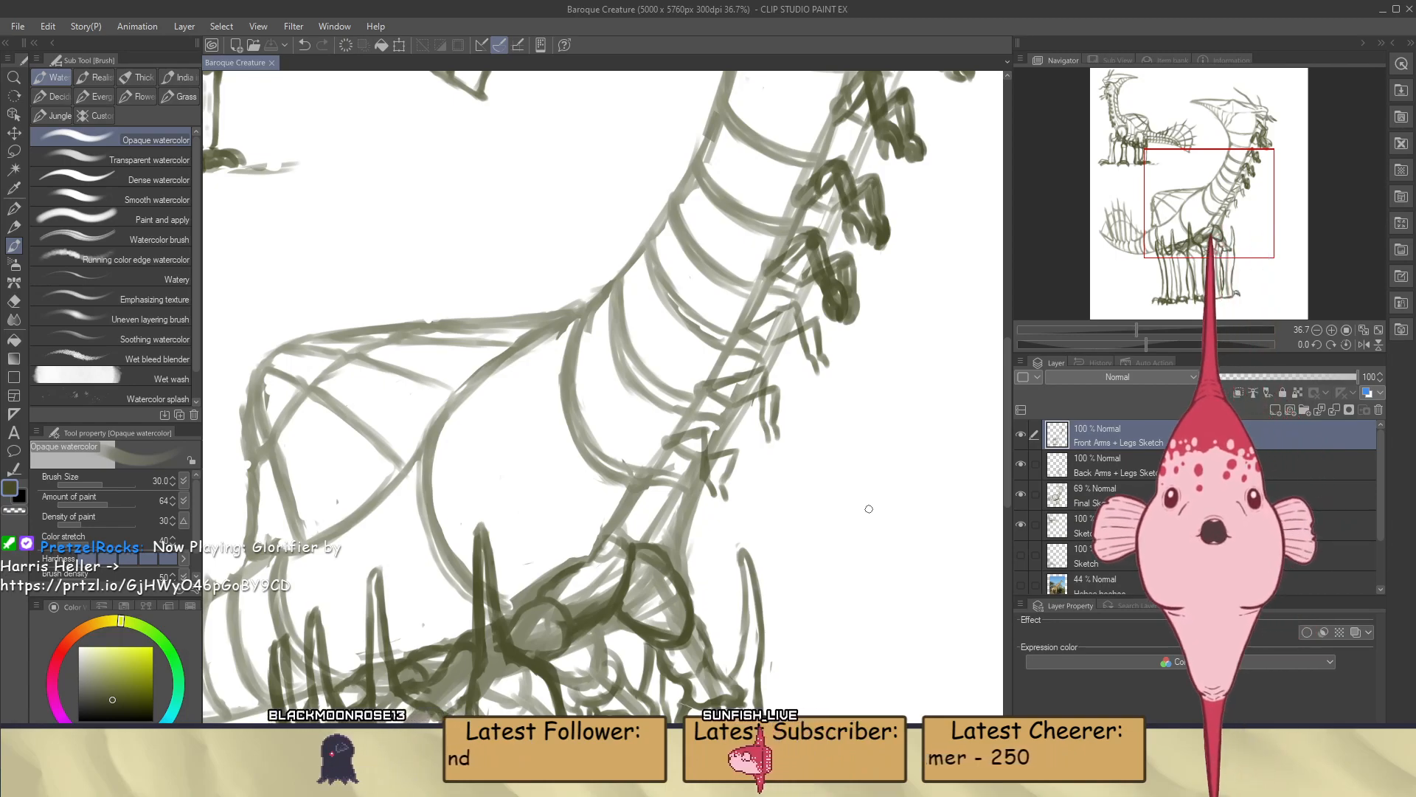
{"action": "scroll", "coordinate": [791, 297], "scroll_direction": "up", "scroll_amount": 4}
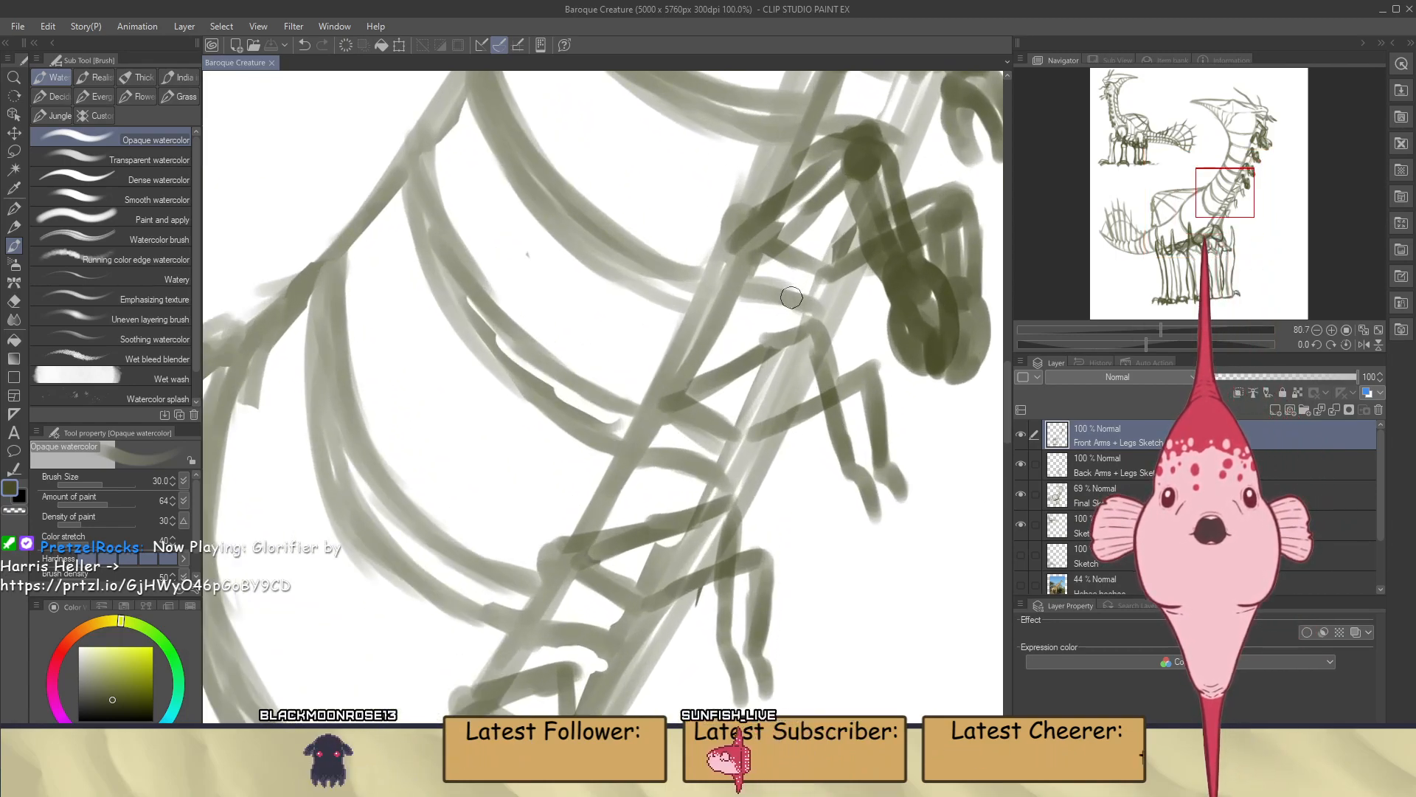
{"action": "scroll", "coordinate": [791, 297], "scroll_direction": "down", "scroll_amount": 3}
{"action": "scroll", "coordinate": [810, 212], "scroll_direction": "up", "scroll_amount": 2}
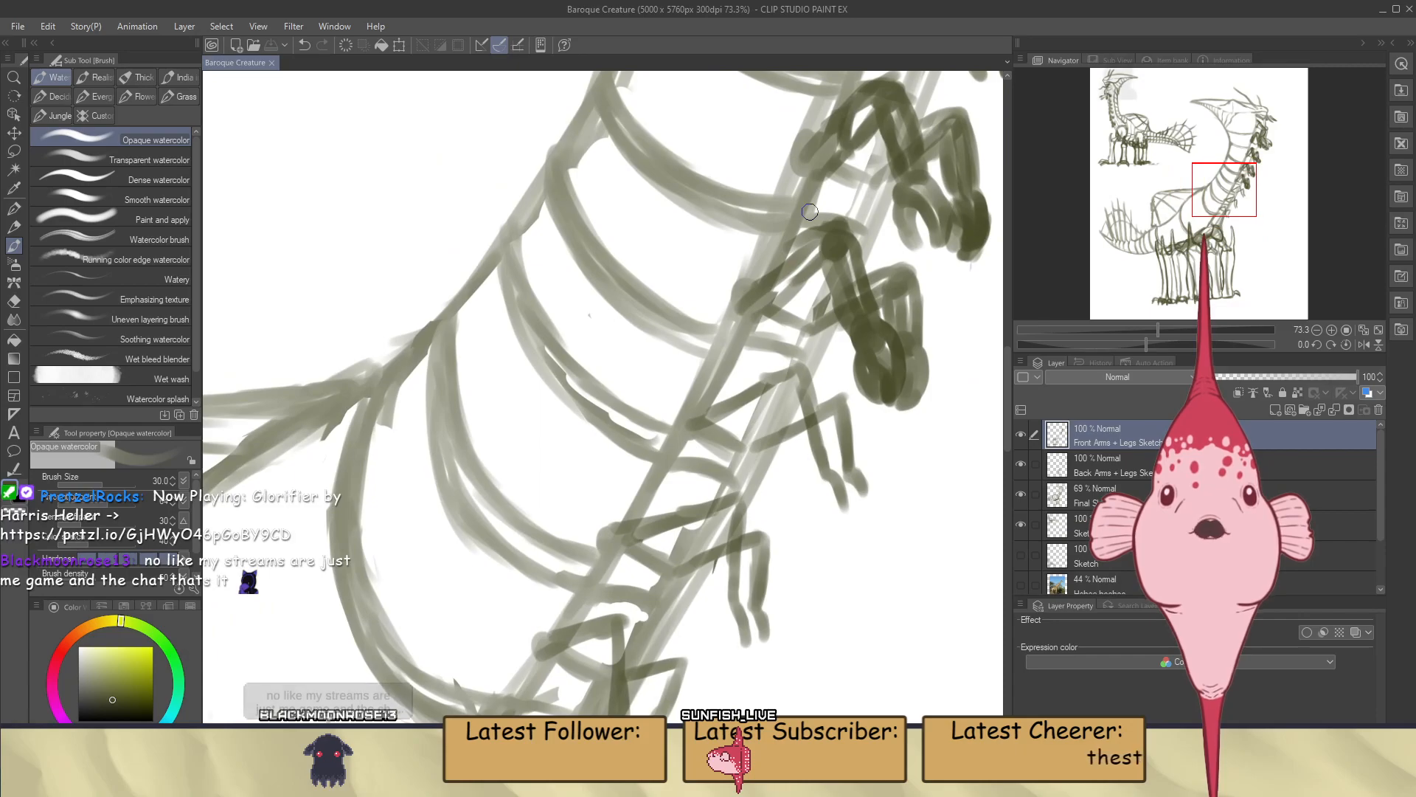
{"action": "left_click_drag", "start_coordinate": [836, 223], "coordinate": [789, 284]}
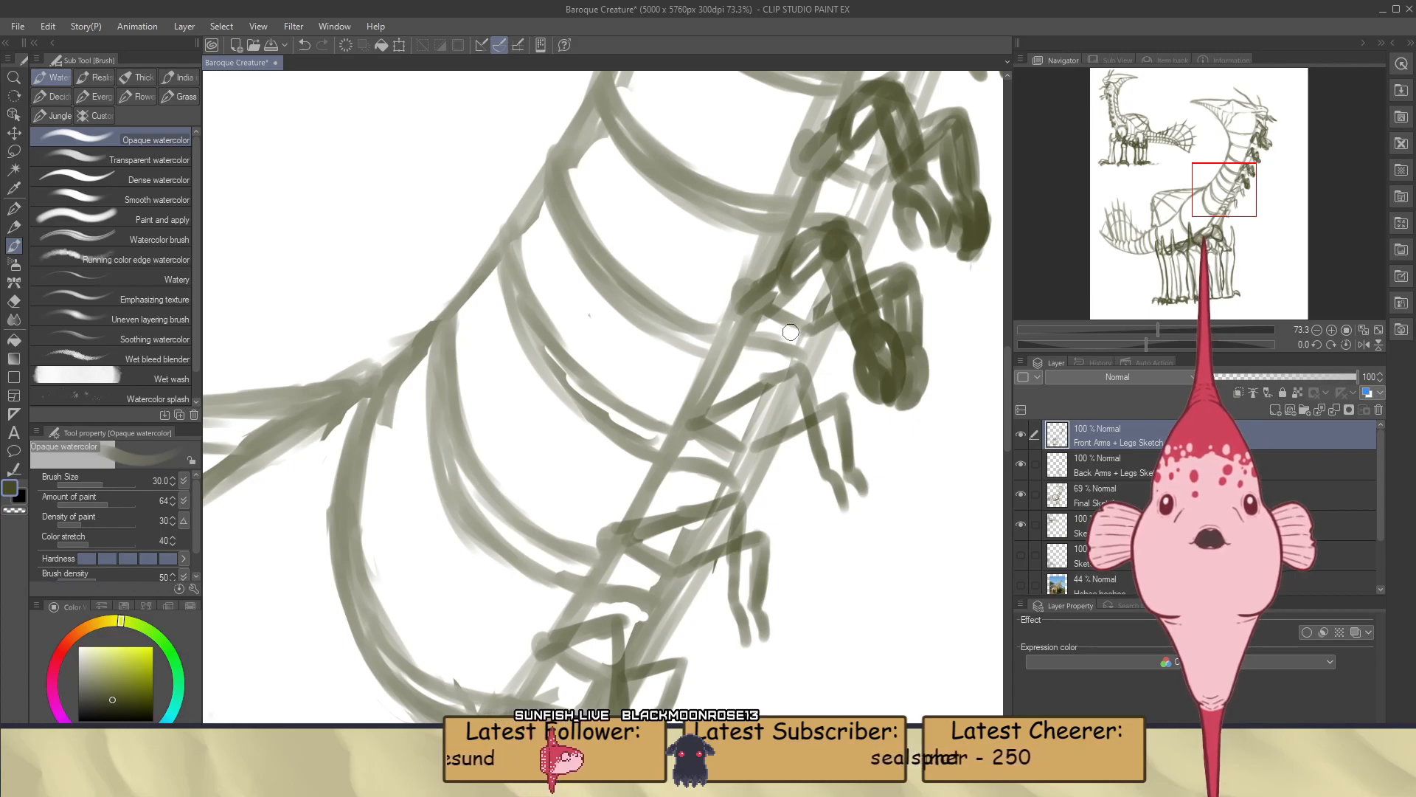
Outline the near arm of the sixth pair down the neck, building its upper arm, elbow and both sides of the forearm
{"action": "scroll", "coordinate": [790, 332], "scroll_direction": "up", "scroll_amount": 2}
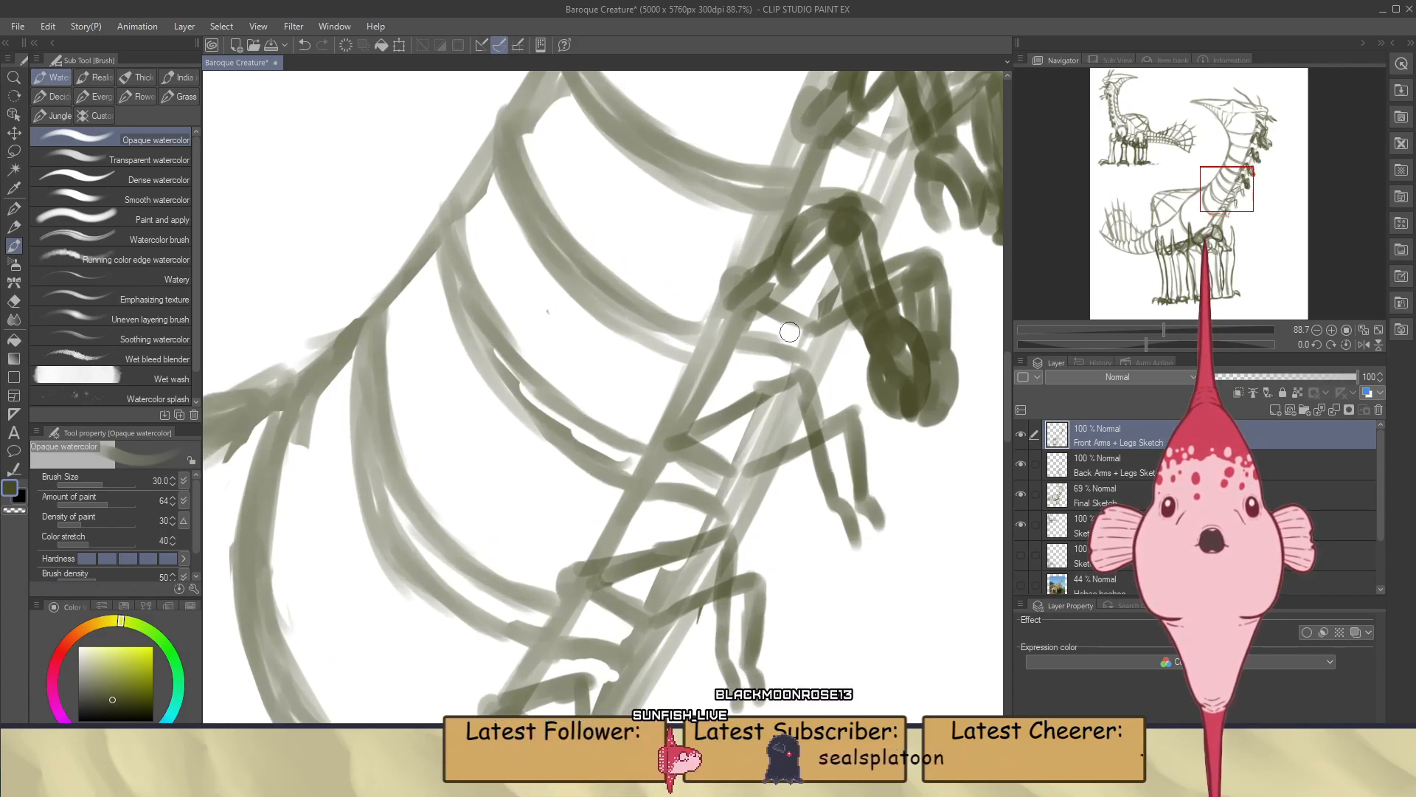
{"action": "scroll", "coordinate": [786, 441], "scroll_direction": "up", "scroll_amount": 2}
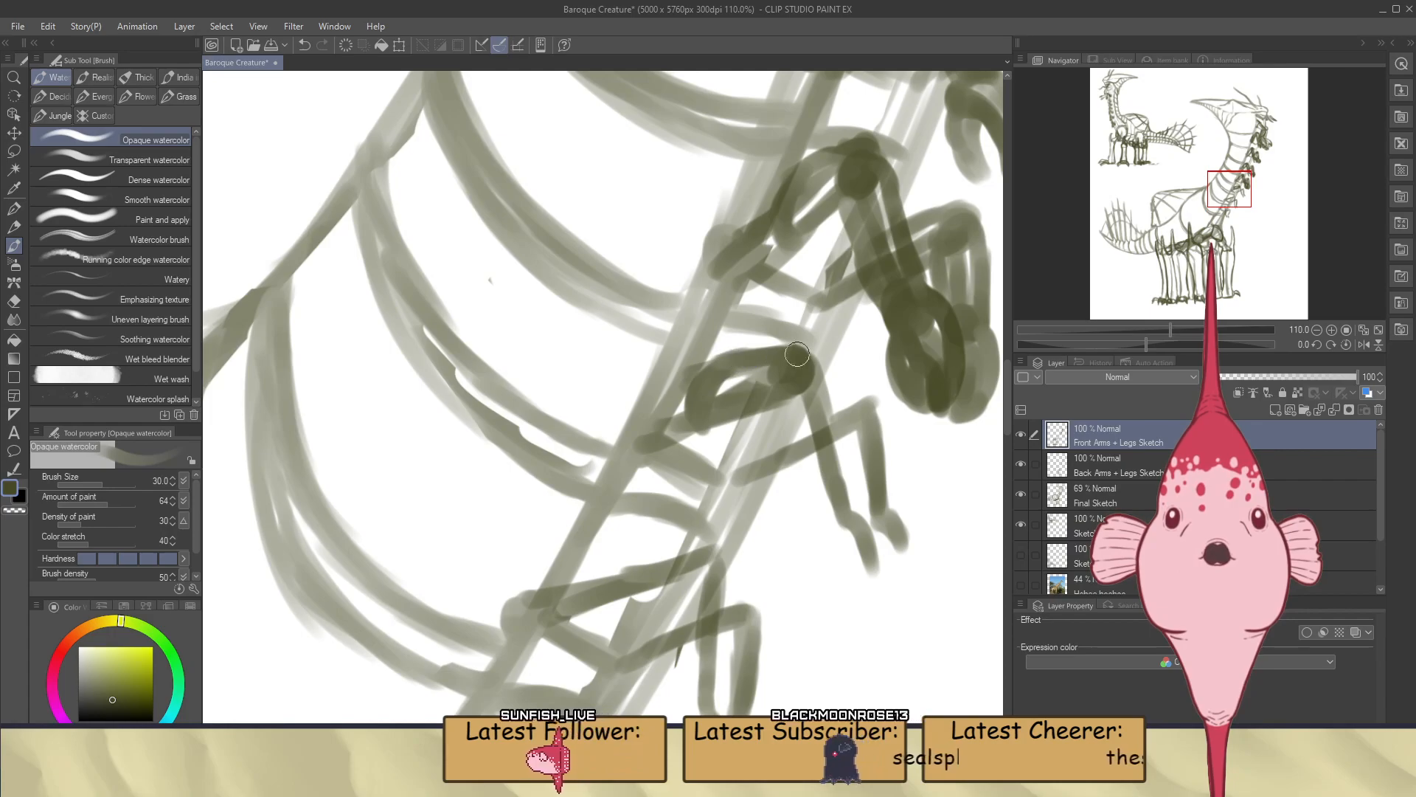
{"action": "left_click_drag", "start_coordinate": [700, 416], "coordinate": [784, 385]}
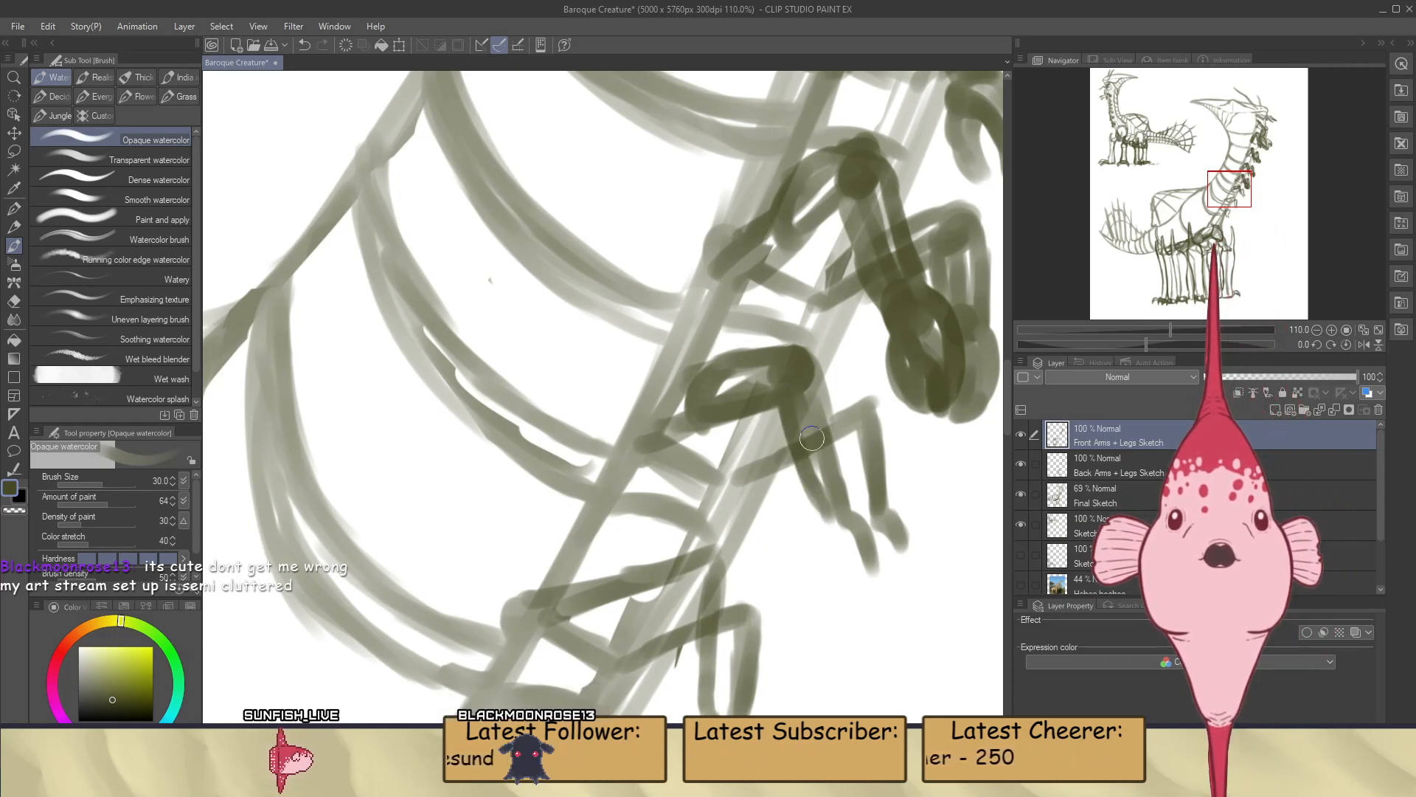
{"action": "mouse_move", "coordinate": [802, 367]}
{"action": "left_mouse_down"}
{"action": "mouse_move", "coordinate": [821, 468]}
{"action": "mouse_move", "coordinate": [823, 382]}
{"action": "mouse_move", "coordinate": [857, 506]}
{"action": "left_mouse_up"}
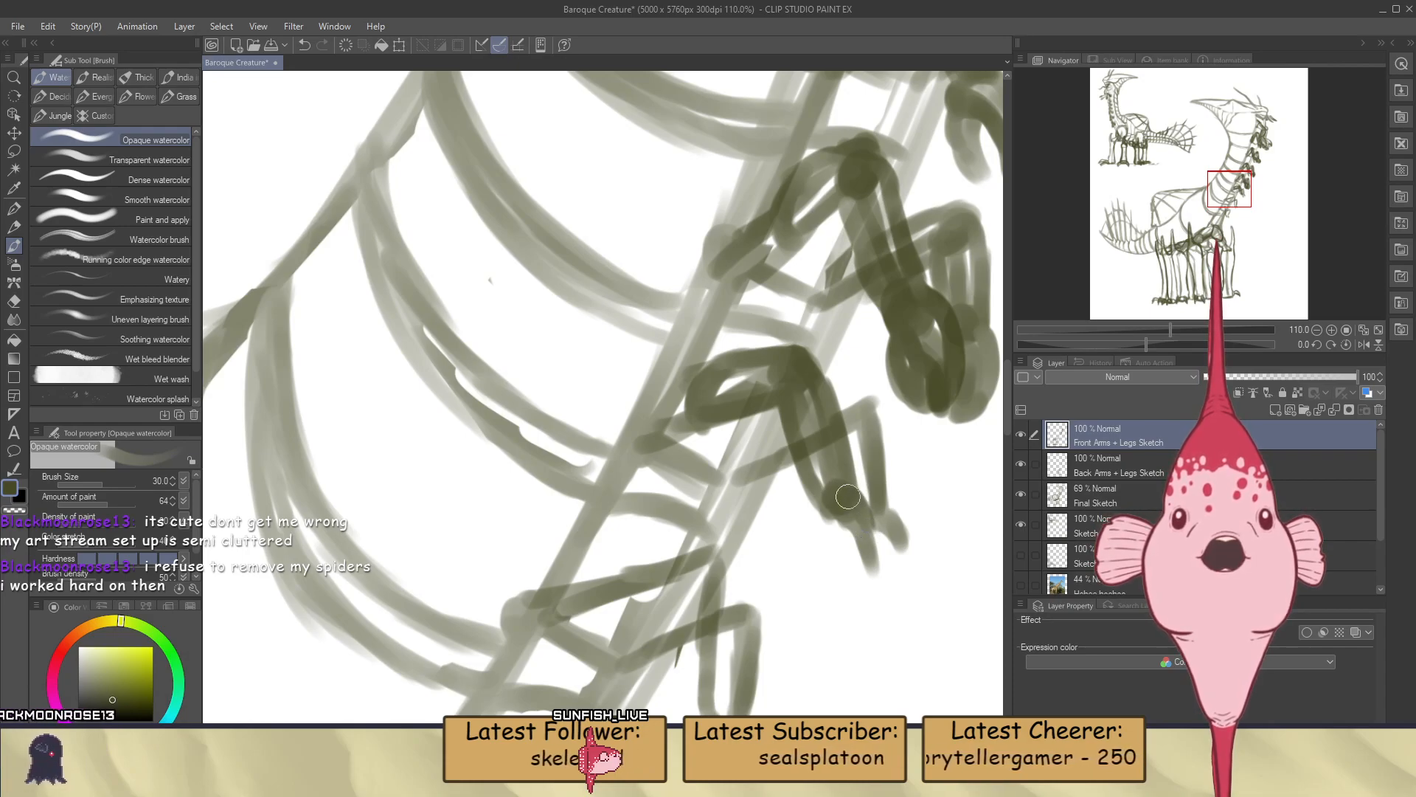
Draw the knuckle and thick, curved clawed fingers of the sixth pair's near hand
{"action": "left_click_drag", "start_coordinate": [851, 496], "coordinate": [878, 559]}
{"action": "mouse_move", "coordinate": [858, 499]}
{"action": "left_mouse_down"}
{"action": "mouse_move", "coordinate": [868, 554]}
{"action": "mouse_move", "coordinate": [875, 529]}
{"action": "mouse_move", "coordinate": [871, 565]}
{"action": "mouse_move", "coordinate": [884, 562]}
{"action": "mouse_move", "coordinate": [834, 532]}
{"action": "mouse_move", "coordinate": [834, 517]}
{"action": "mouse_move", "coordinate": [849, 546]}
{"action": "mouse_move", "coordinate": [883, 558]}
{"action": "left_mouse_up"}
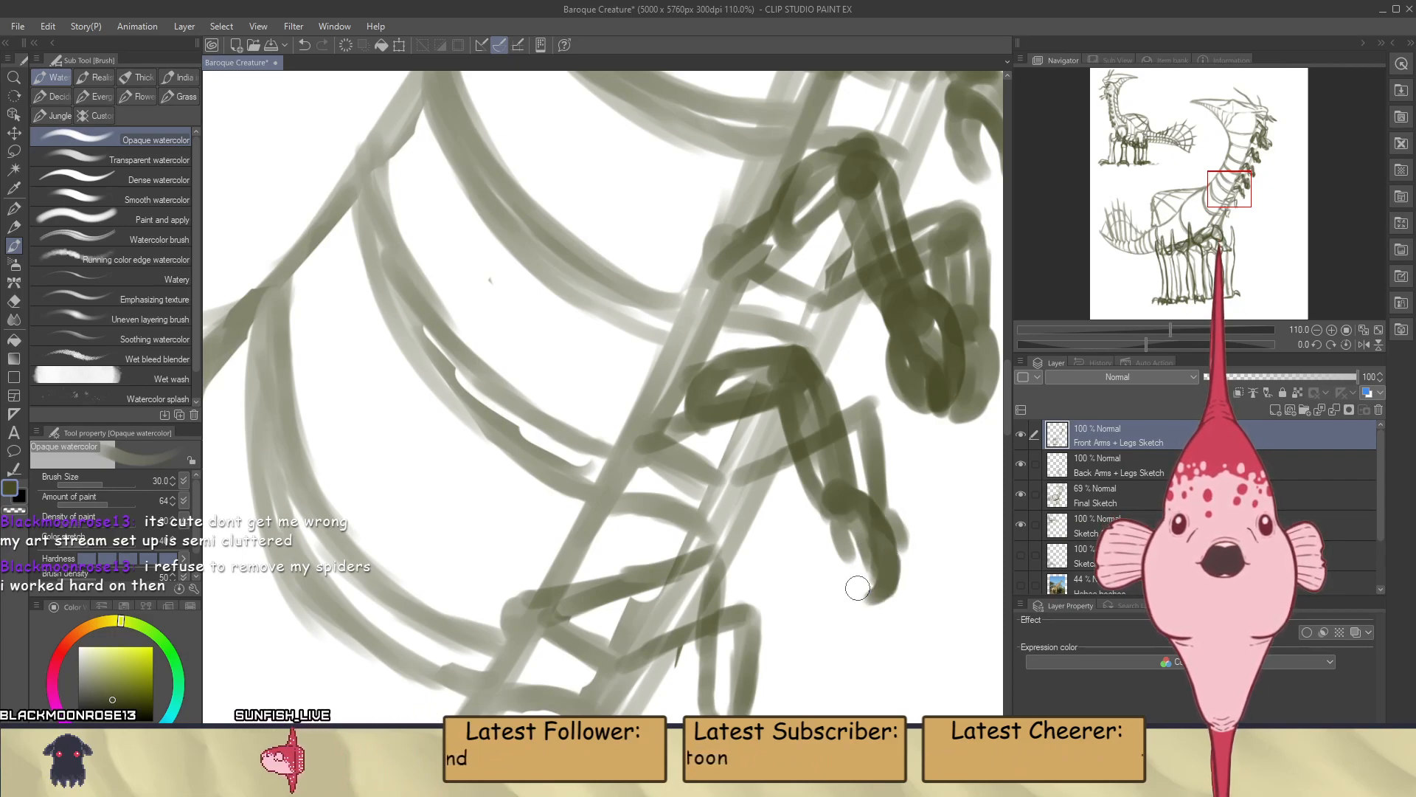
{"action": "mouse_move", "coordinate": [842, 517]}
{"action": "left_mouse_down"}
{"action": "mouse_move", "coordinate": [856, 585]}
{"action": "mouse_move", "coordinate": [862, 559]}
{"action": "left_mouse_up"}
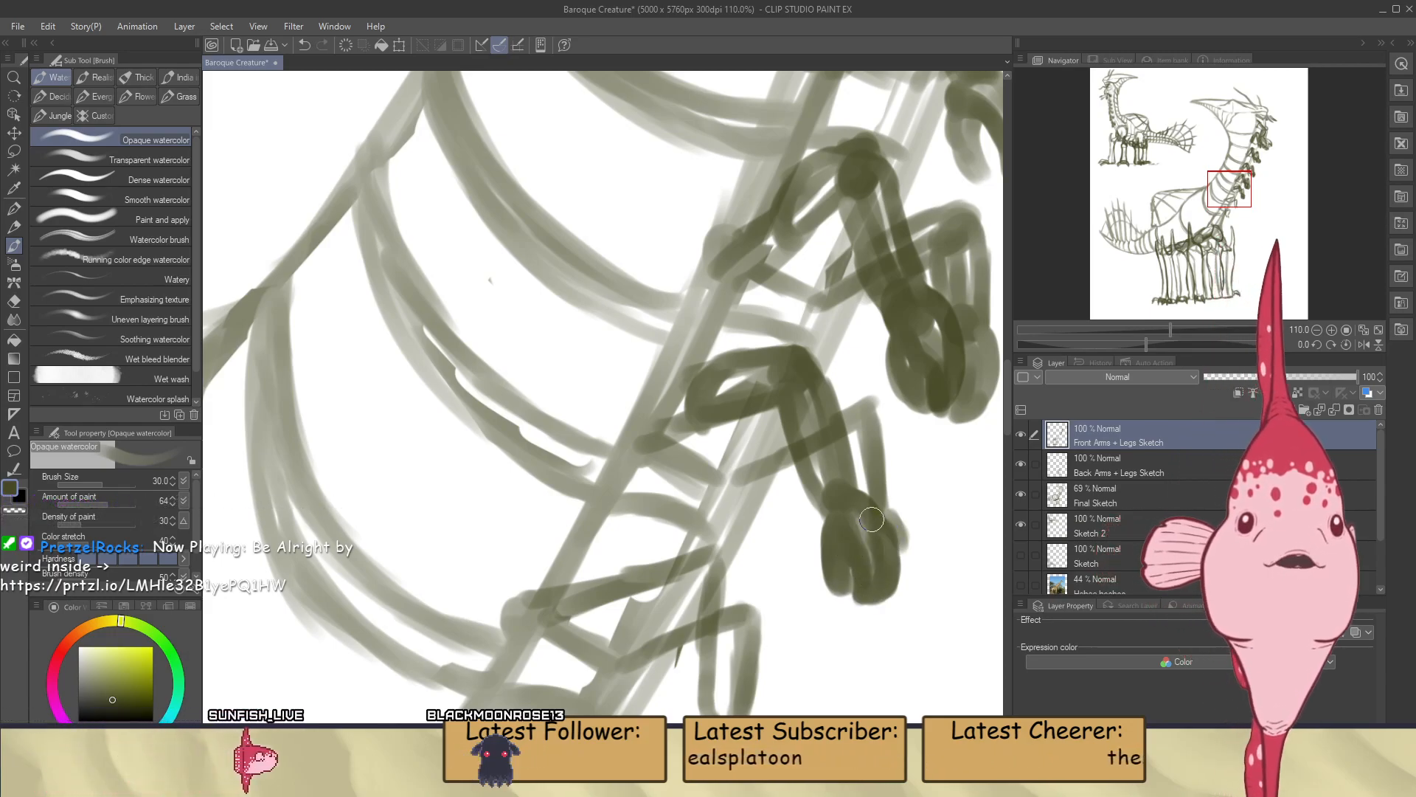
Outline the sixth pair's far arm on Back Arms + Legs Sketch with its elbow, forearm and outer finger
{"action": "left_click", "coordinate": [1105, 466]}
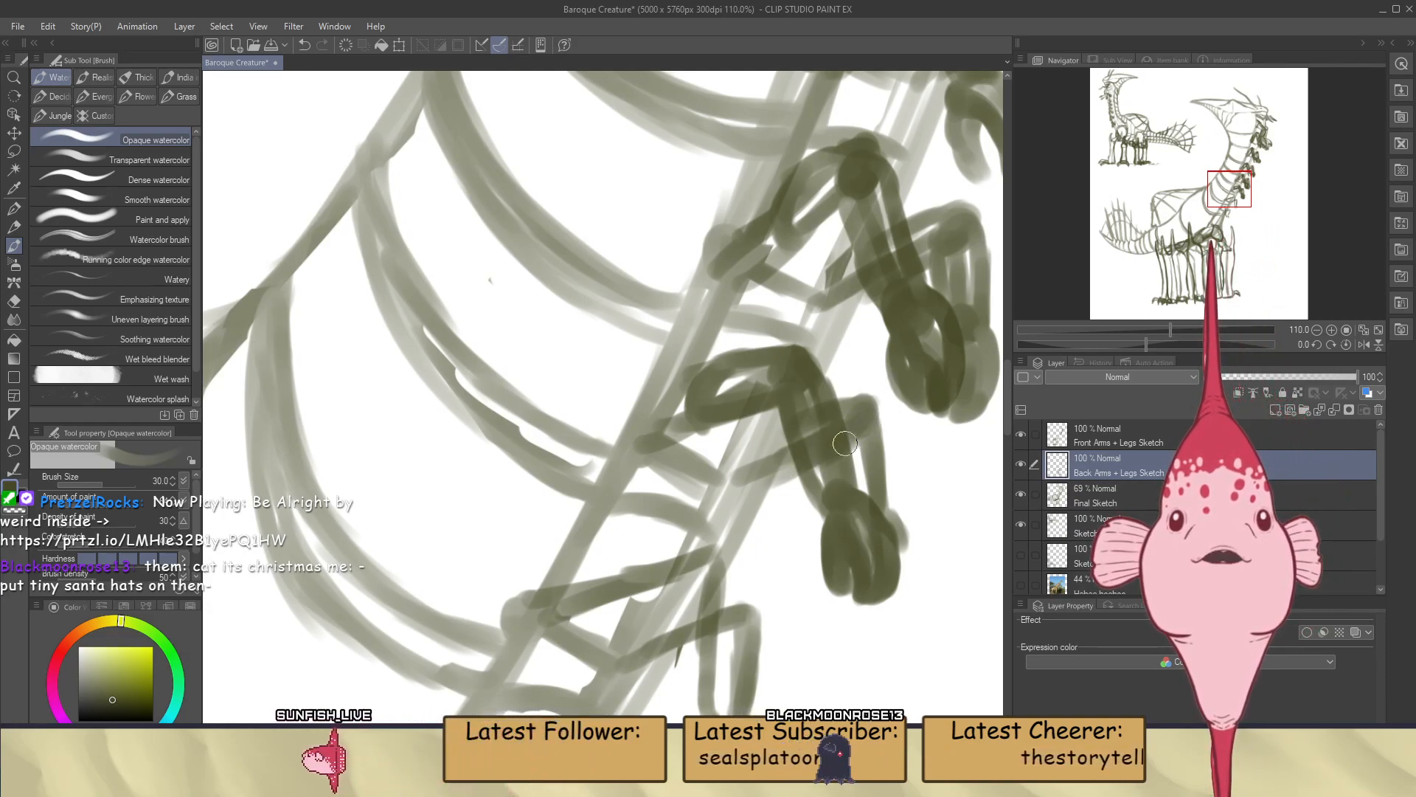
{"action": "left_click_drag", "start_coordinate": [868, 433], "coordinate": [883, 501]}
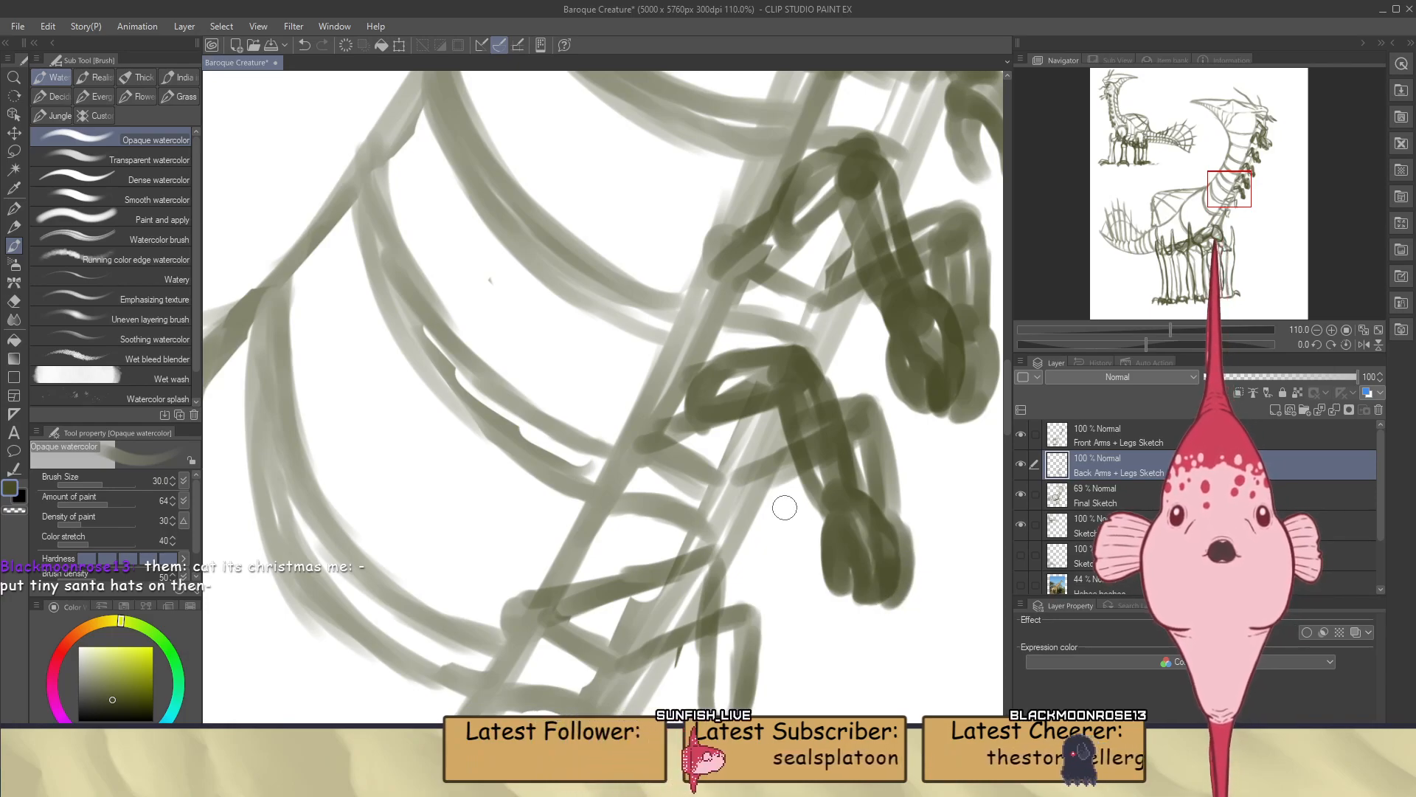
{"action": "scroll", "coordinate": [784, 507], "scroll_direction": "down", "scroll_amount": 8}
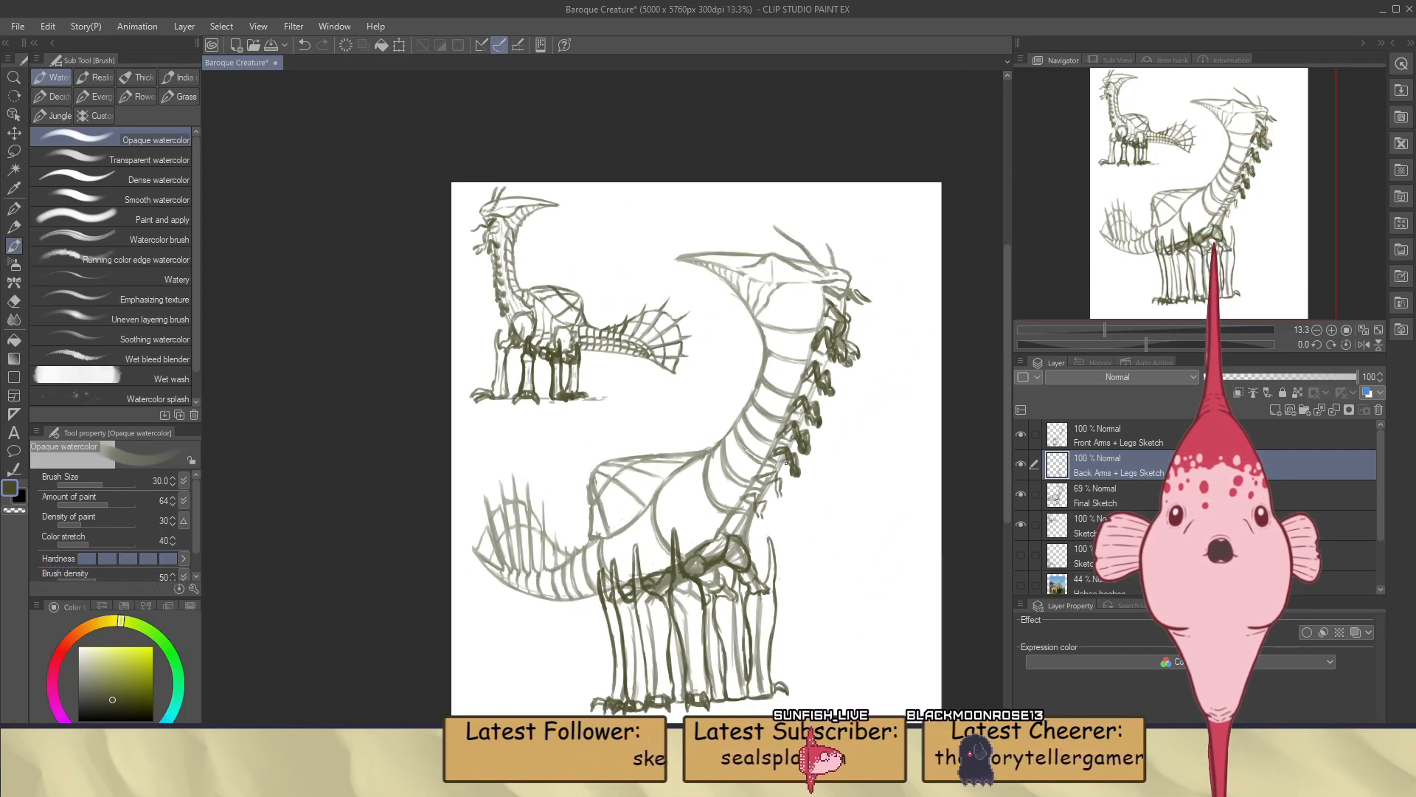
{"action": "scroll", "coordinate": [763, 526], "scroll_direction": "up", "scroll_amount": 1}
{"action": "scroll", "coordinate": [763, 526], "scroll_direction": "up", "scroll_amount": 7}
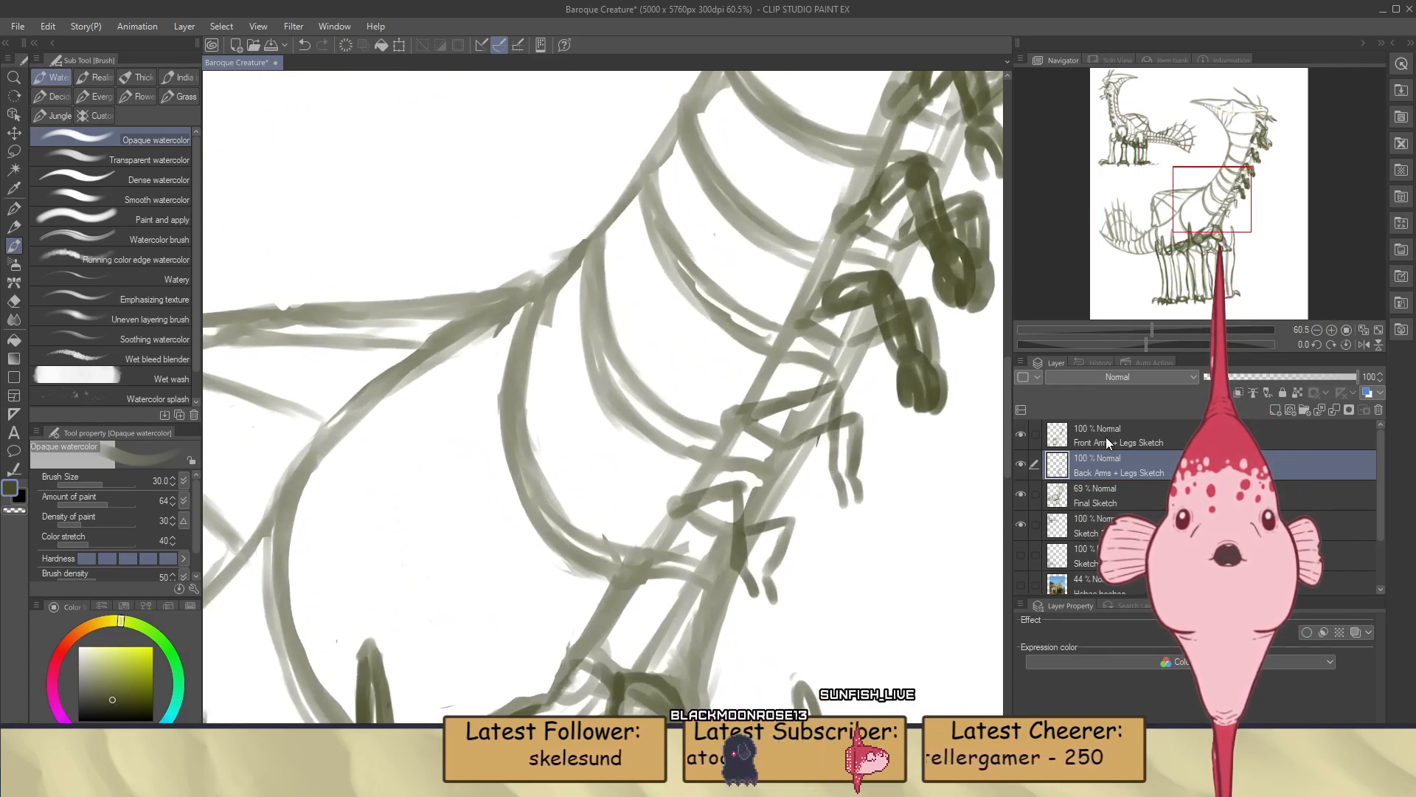
Outline the elbow and inner forearm of the seventh pair's far arm on the Back Arms + Legs Sketch layer
{"action": "scroll", "coordinate": [800, 405], "scroll_direction": "up", "scroll_amount": 3}
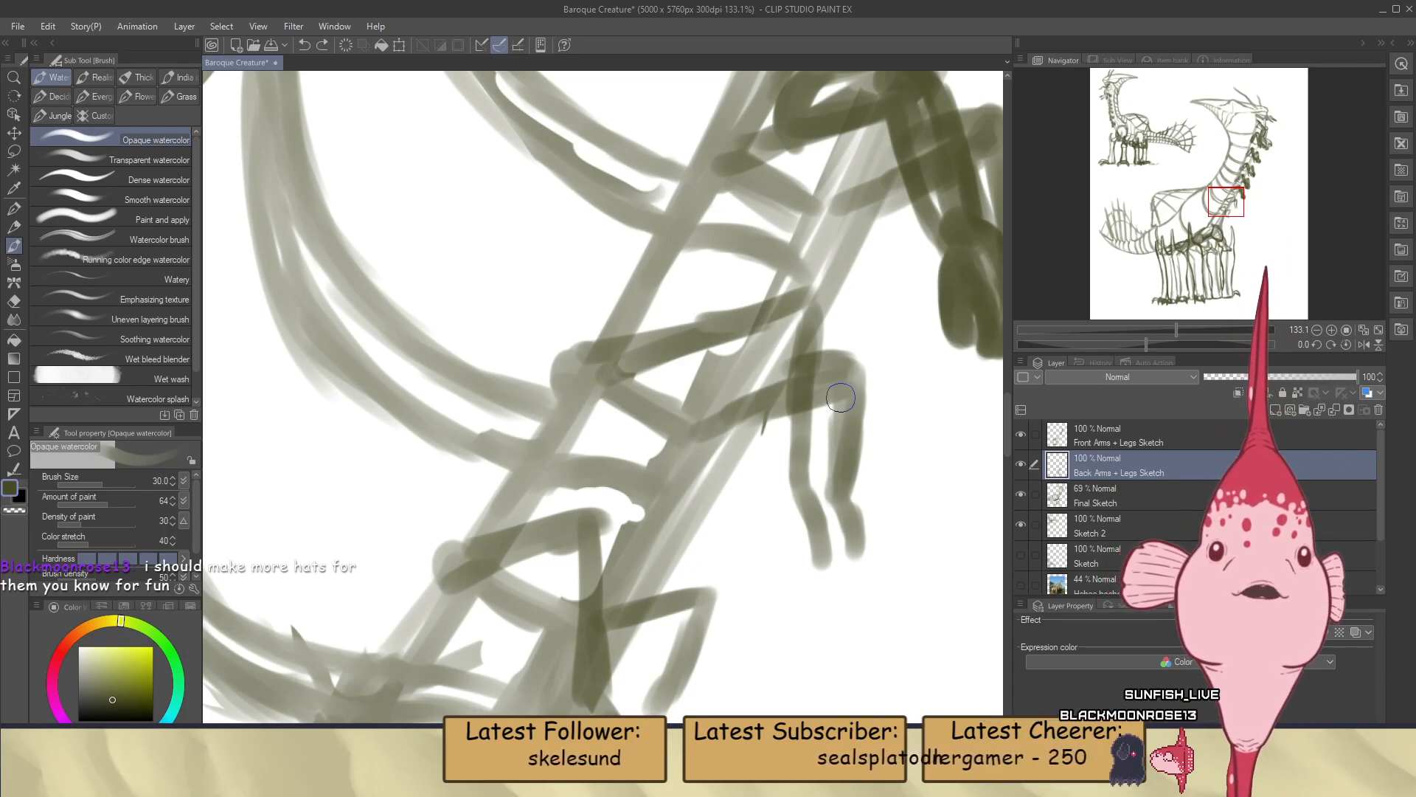
{"action": "scroll", "coordinate": [841, 398], "scroll_direction": "up", "scroll_amount": 1}
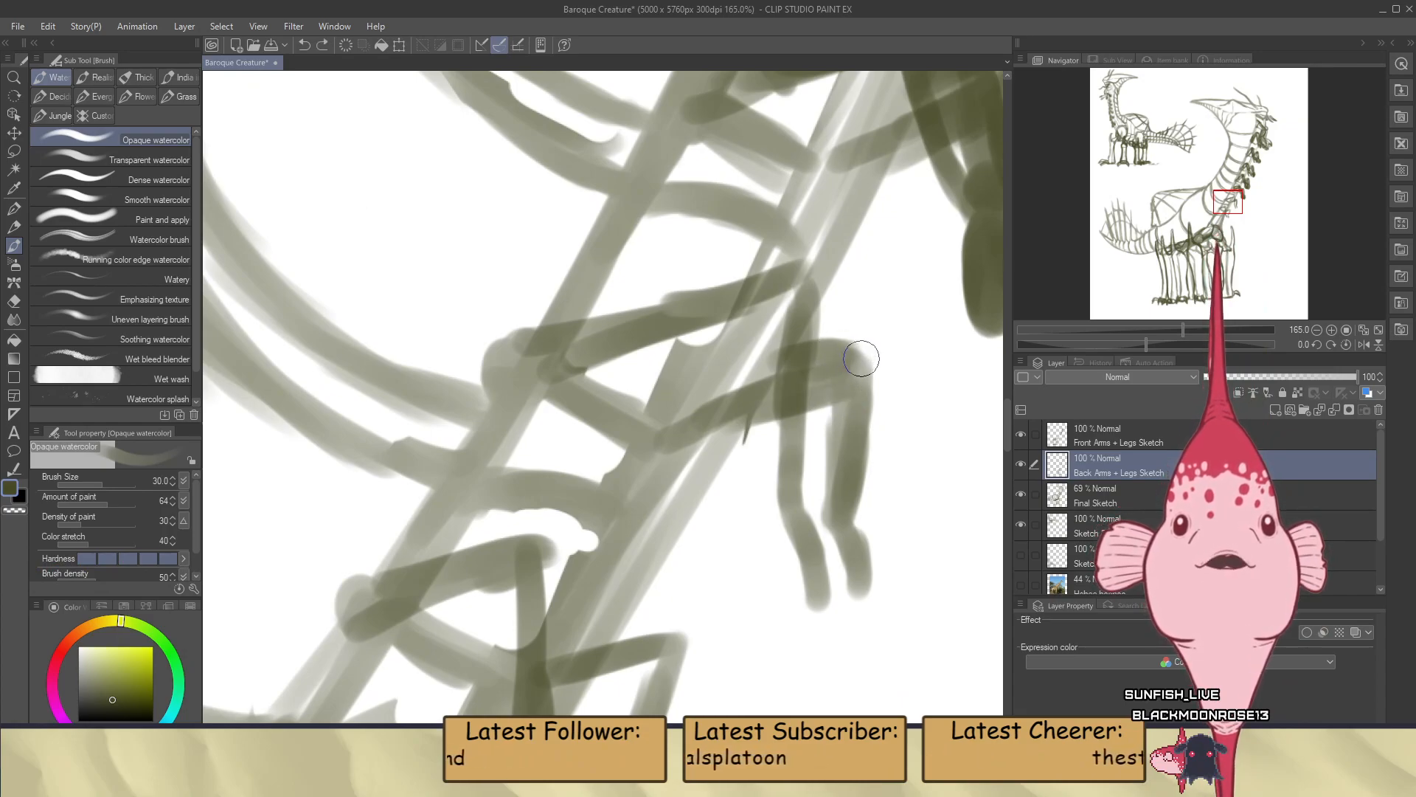
{"action": "mouse_move", "coordinate": [858, 362]}
{"action": "left_mouse_down"}
{"action": "mouse_move", "coordinate": [830, 392]}
{"action": "mouse_move", "coordinate": [825, 471]}
{"action": "left_mouse_up"}
{"action": "left_click_drag", "start_coordinate": [829, 398], "coordinate": [833, 512]}
{"action": "left_click_drag", "start_coordinate": [829, 425], "coordinate": [834, 516]}
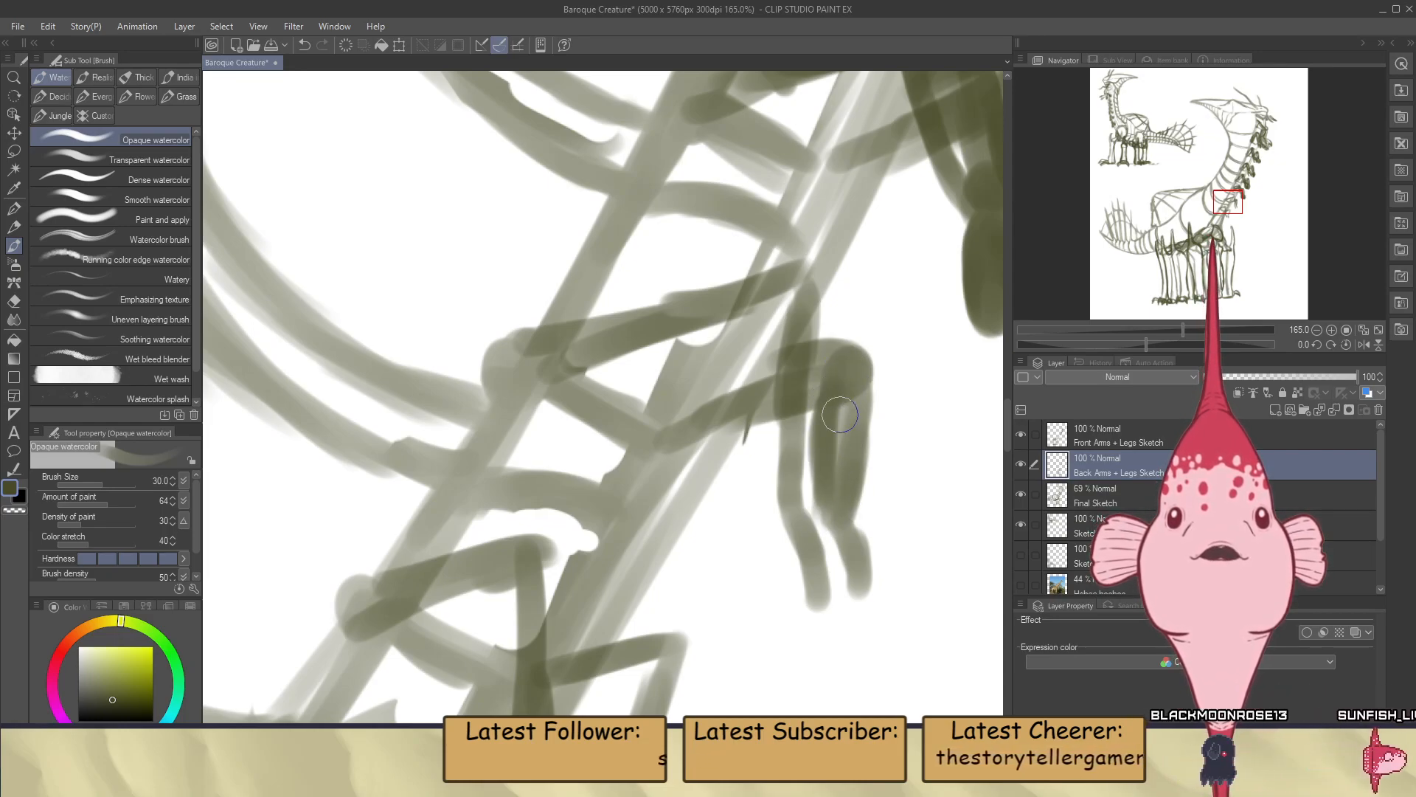
Draw the outer forearm edge, wrist and two thick fingers of the seventh pair's far arm
{"action": "mouse_move", "coordinate": [855, 371]}
{"action": "left_mouse_down"}
{"action": "mouse_move", "coordinate": [838, 525]}
{"action": "mouse_move", "coordinate": [854, 528]}
{"action": "mouse_move", "coordinate": [867, 584]}
{"action": "left_mouse_up"}
{"action": "key", "text": "ctrl+z"}
{"action": "mouse_move", "coordinate": [850, 520]}
{"action": "left_mouse_down"}
{"action": "mouse_move", "coordinate": [852, 597]}
{"action": "mouse_move", "coordinate": [858, 566]}
{"action": "mouse_move", "coordinate": [837, 598]}
{"action": "mouse_move", "coordinate": [859, 555]}
{"action": "mouse_move", "coordinate": [829, 604]}
{"action": "left_mouse_up"}
{"action": "key", "text": "ctrl+z"}
{"action": "key", "text": "ctrl+z"}
{"action": "mouse_move", "coordinate": [824, 526]}
{"action": "left_mouse_down"}
{"action": "mouse_move", "coordinate": [830, 565]}
{"action": "mouse_move", "coordinate": [849, 559]}
{"action": "mouse_move", "coordinate": [836, 564]}
{"action": "mouse_move", "coordinate": [838, 622]}
{"action": "mouse_move", "coordinate": [864, 589]}
{"action": "mouse_move", "coordinate": [848, 549]}
{"action": "mouse_move", "coordinate": [842, 620]}
{"action": "left_mouse_up"}
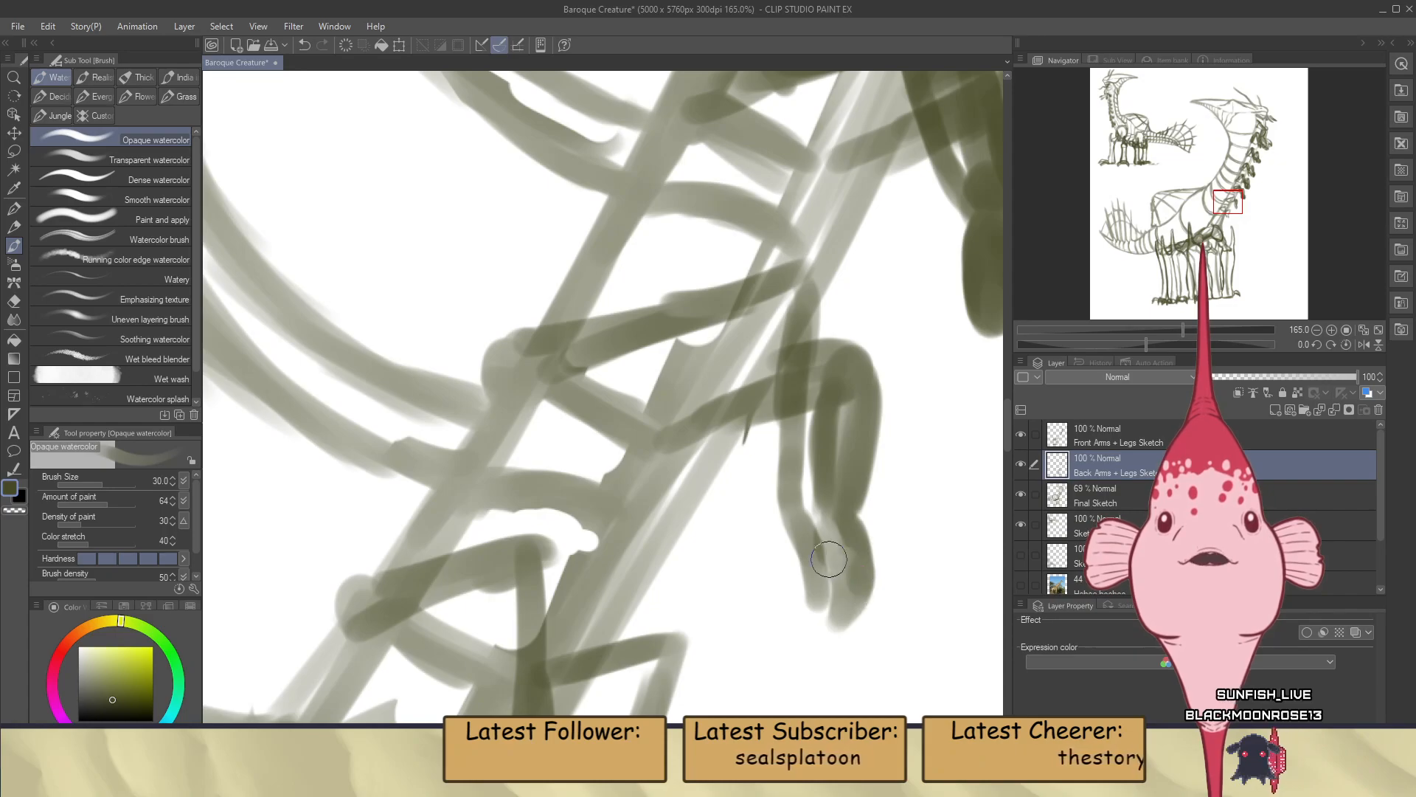
{"action": "mouse_move", "coordinate": [813, 537]}
{"action": "left_mouse_down"}
{"action": "mouse_move", "coordinate": [816, 601]}
{"action": "mouse_move", "coordinate": [828, 556]}
{"action": "left_mouse_up"}
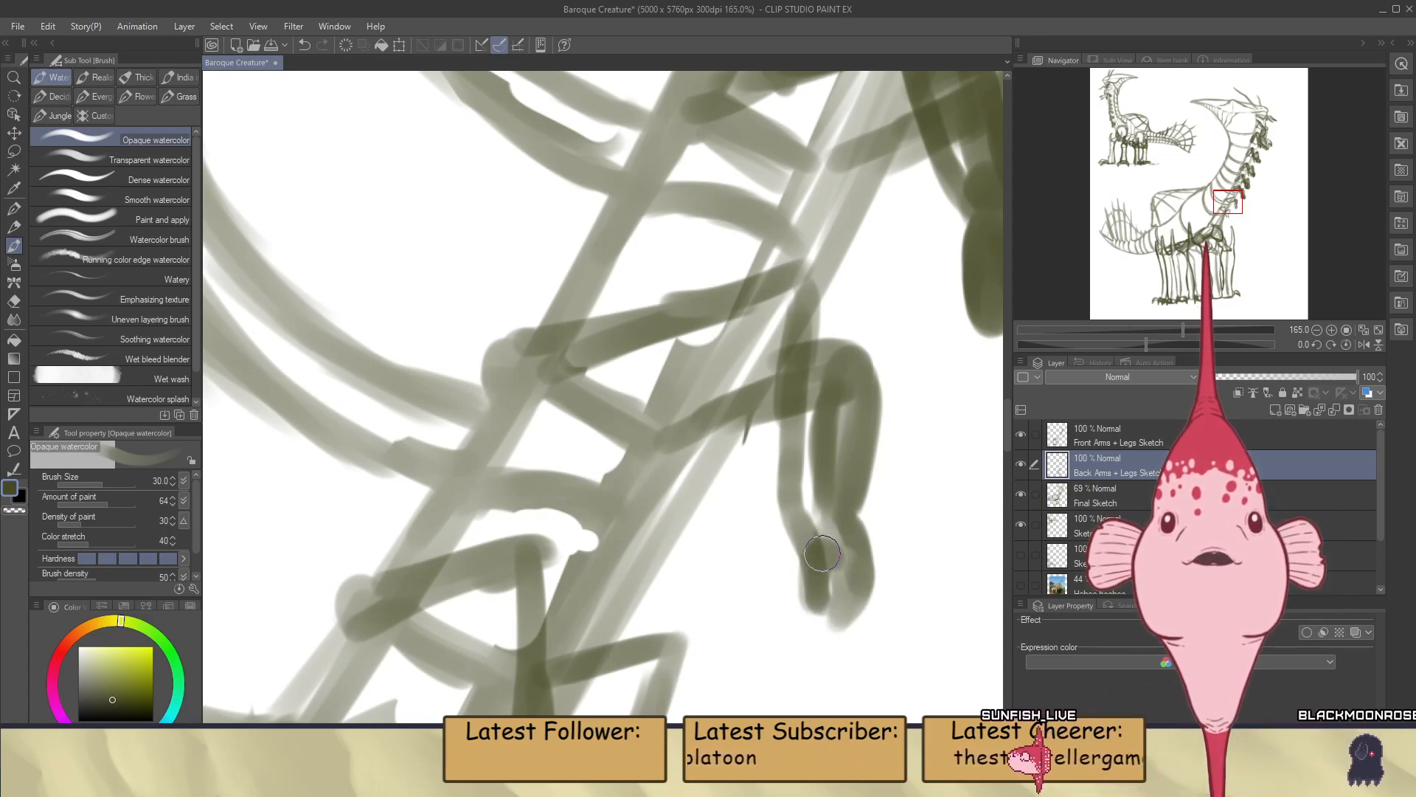
Outline the seventh pair's near upper arm on Front Arms + Legs Sketch with its rounded shoulder end and upper and lower edges
{"action": "left_click", "coordinate": [1094, 438]}
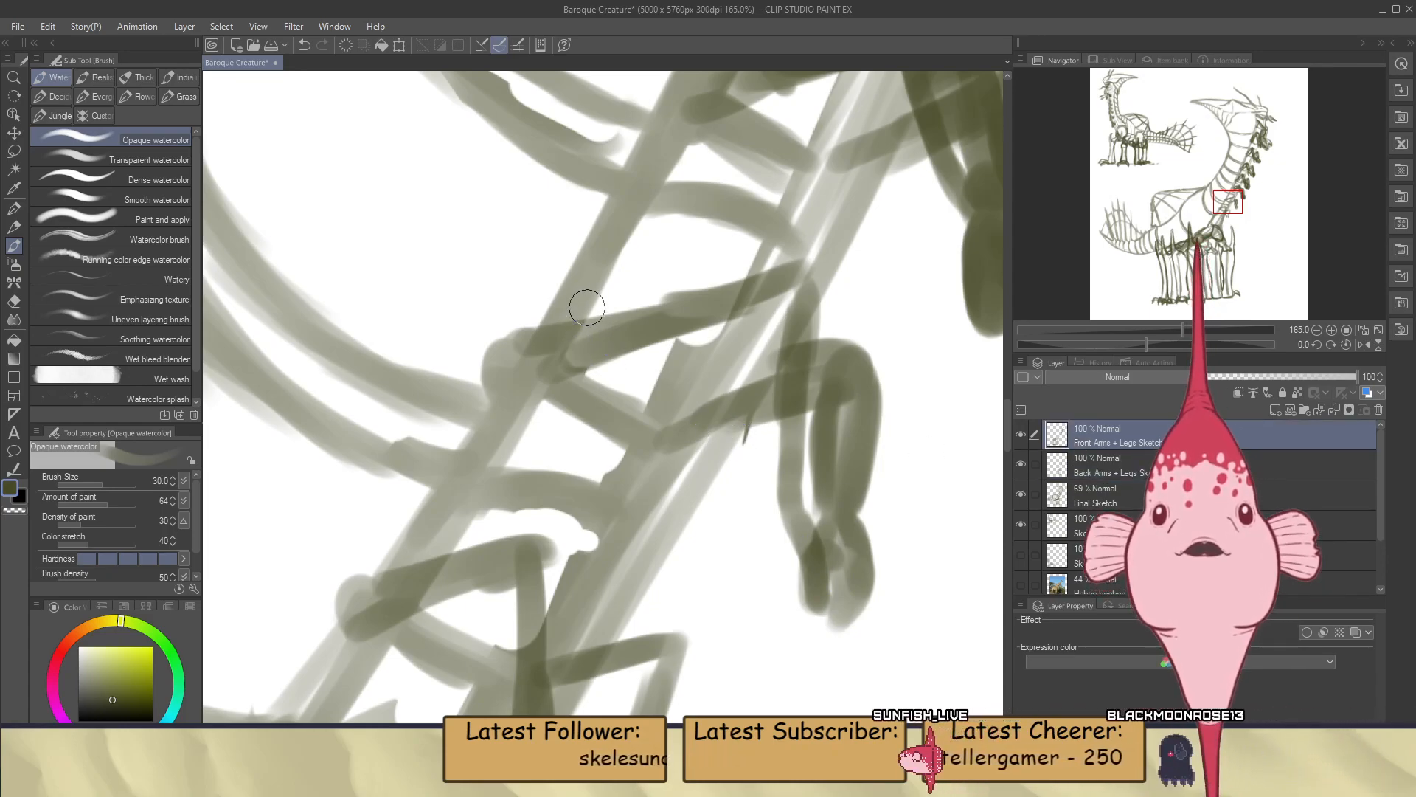
{"action": "mouse_move", "coordinate": [618, 346]}
{"action": "left_mouse_down"}
{"action": "mouse_move", "coordinate": [551, 410]}
{"action": "mouse_move", "coordinate": [610, 383]}
{"action": "mouse_move", "coordinate": [539, 400]}
{"action": "left_mouse_up"}
{"action": "key", "text": "ctrl+z"}
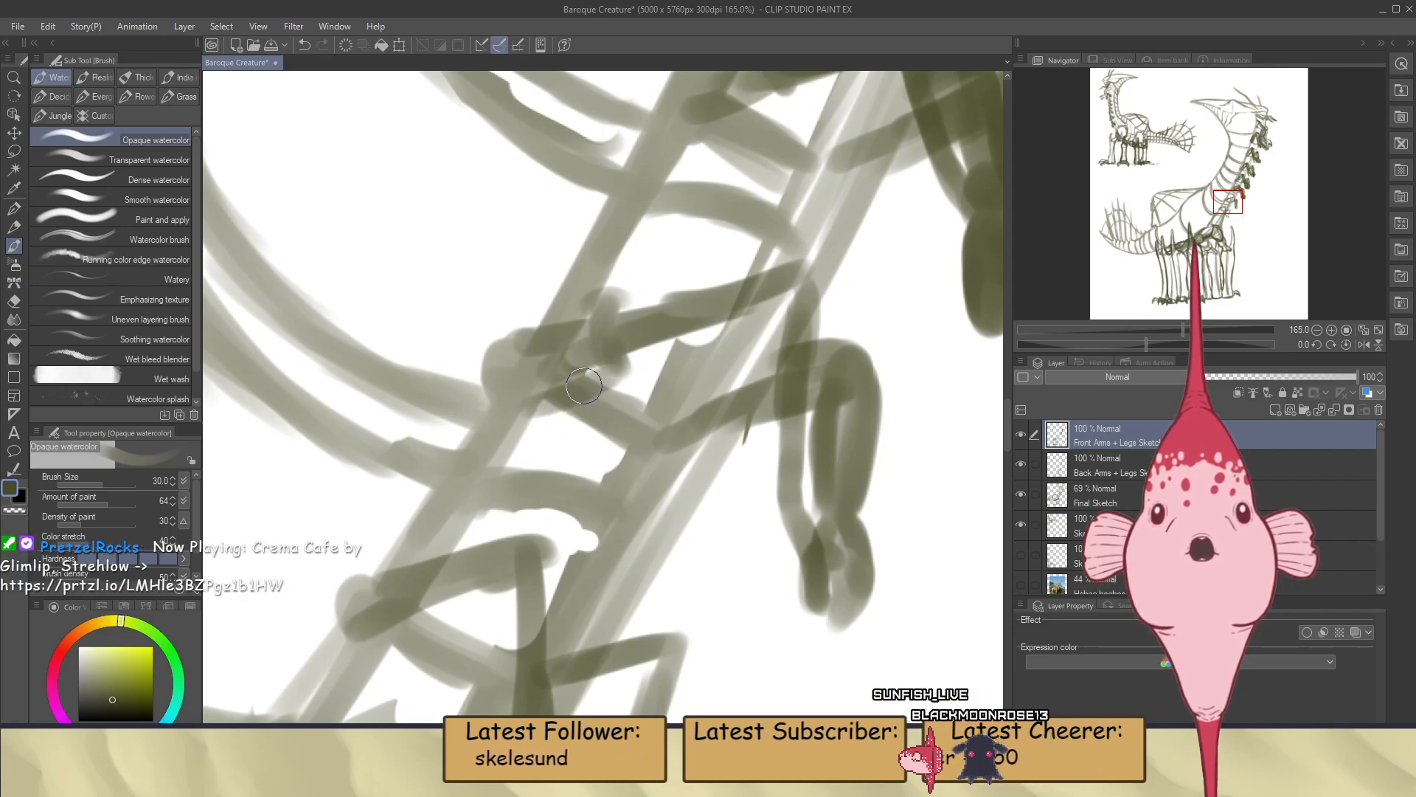
{"action": "left_click_drag", "start_coordinate": [611, 302], "coordinate": [773, 270]}
{"action": "key", "text": "ctrl+z"}
{"action": "key", "text": "ctrl+z"}
{"action": "mouse_move", "coordinate": [619, 295]}
{"action": "left_mouse_down"}
{"action": "mouse_move", "coordinate": [795, 245]}
{"action": "mouse_move", "coordinate": [744, 273]}
{"action": "mouse_move", "coordinate": [690, 275]}
{"action": "mouse_move", "coordinate": [826, 252]}
{"action": "mouse_move", "coordinate": [731, 266]}
{"action": "mouse_move", "coordinate": [801, 252]}
{"action": "left_mouse_up"}
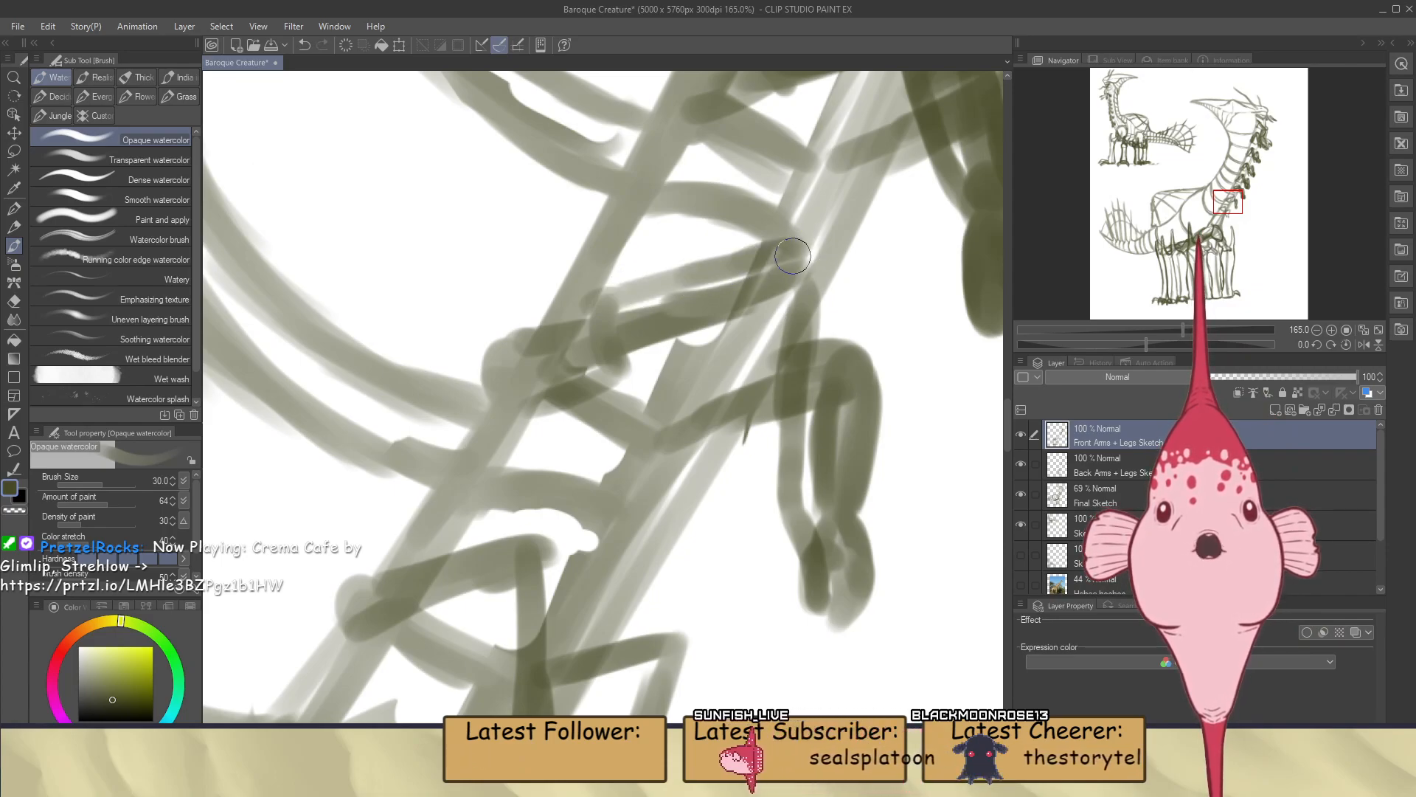
{"action": "mouse_move", "coordinate": [609, 331]}
{"action": "left_mouse_down"}
{"action": "mouse_move", "coordinate": [617, 360]}
{"action": "mouse_move", "coordinate": [650, 353]}
{"action": "mouse_move", "coordinate": [747, 310]}
{"action": "left_mouse_up"}
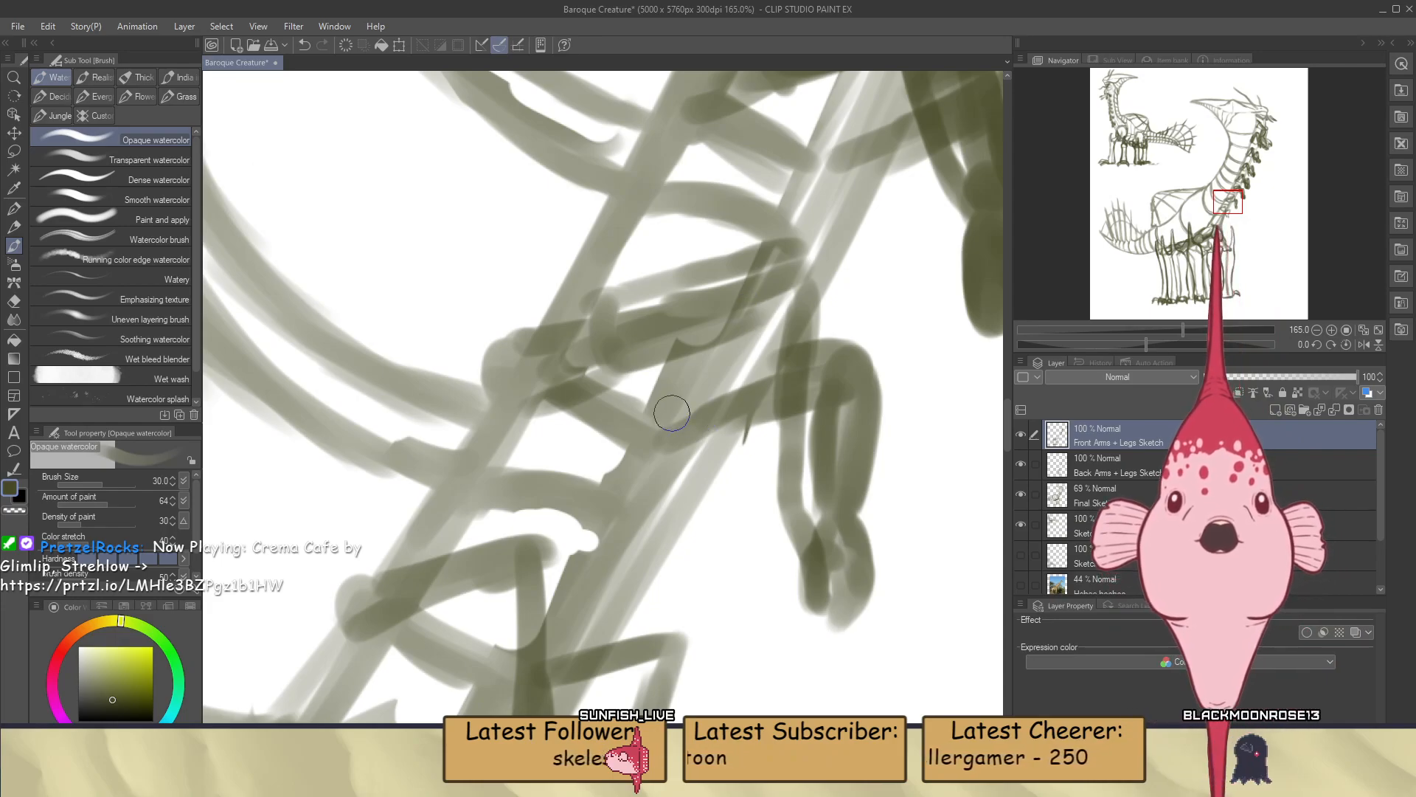
{"action": "left_click_drag", "start_coordinate": [631, 372], "coordinate": [801, 295]}
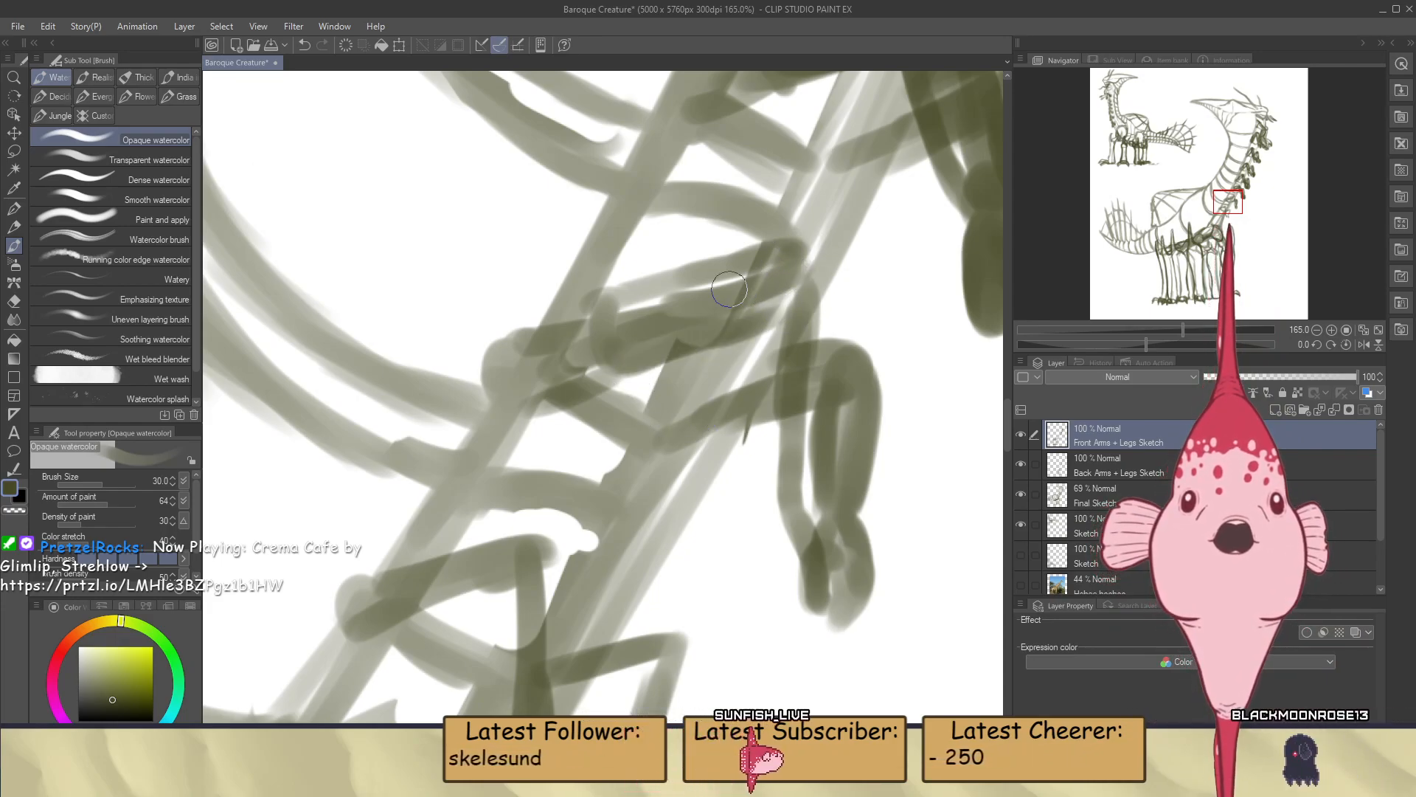
Draw the elbow of the seventh pair's near arm, curving it down into the forearm
{"action": "scroll", "coordinate": [771, 298], "scroll_direction": "down", "scroll_amount": 3}
{"action": "scroll", "coordinate": [772, 299], "scroll_direction": "up", "scroll_amount": 3}
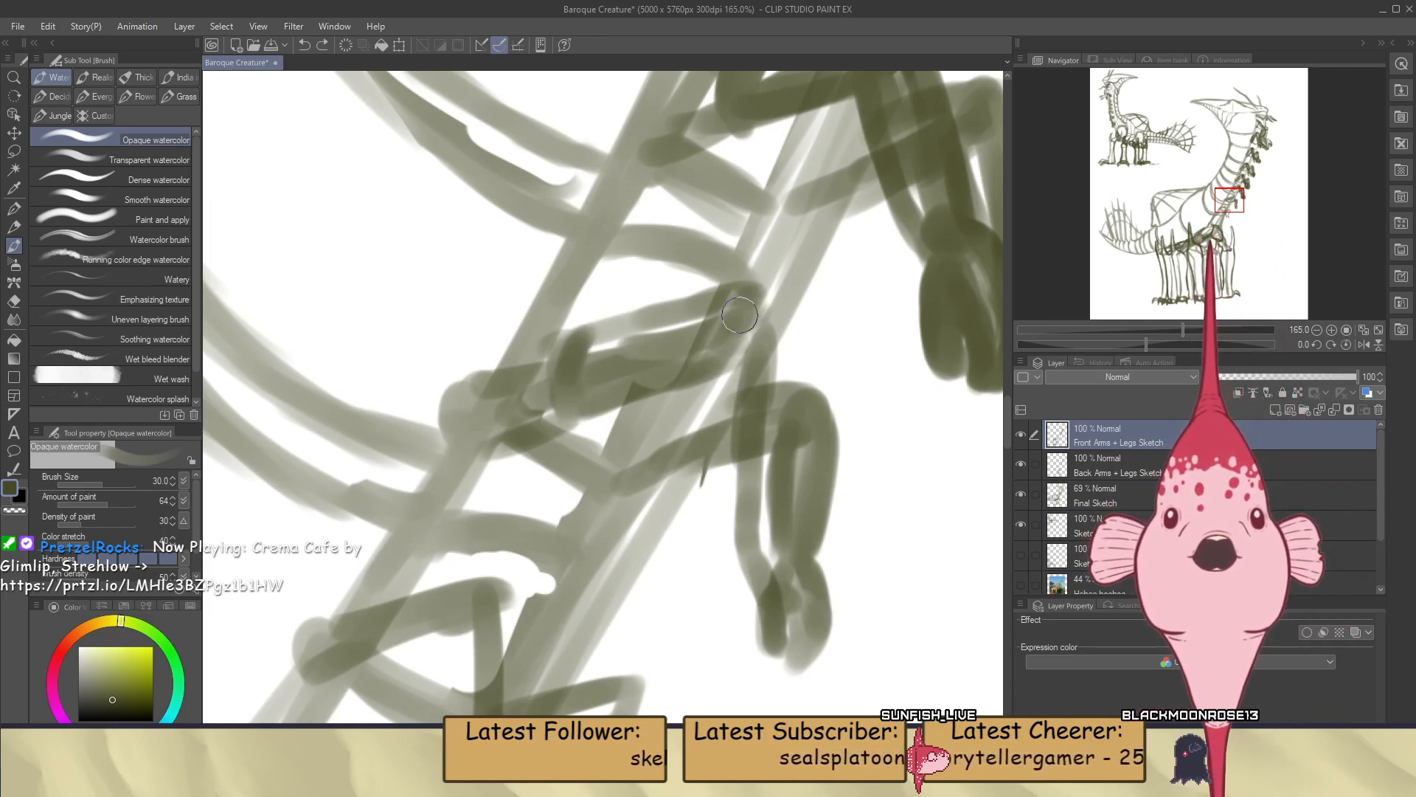
{"action": "mouse_move", "coordinate": [752, 337]}
{"action": "left_mouse_down"}
{"action": "mouse_move", "coordinate": [753, 306]}
{"action": "mouse_move", "coordinate": [773, 304]}
{"action": "mouse_move", "coordinate": [759, 309]}
{"action": "mouse_move", "coordinate": [770, 366]}
{"action": "left_mouse_up"}
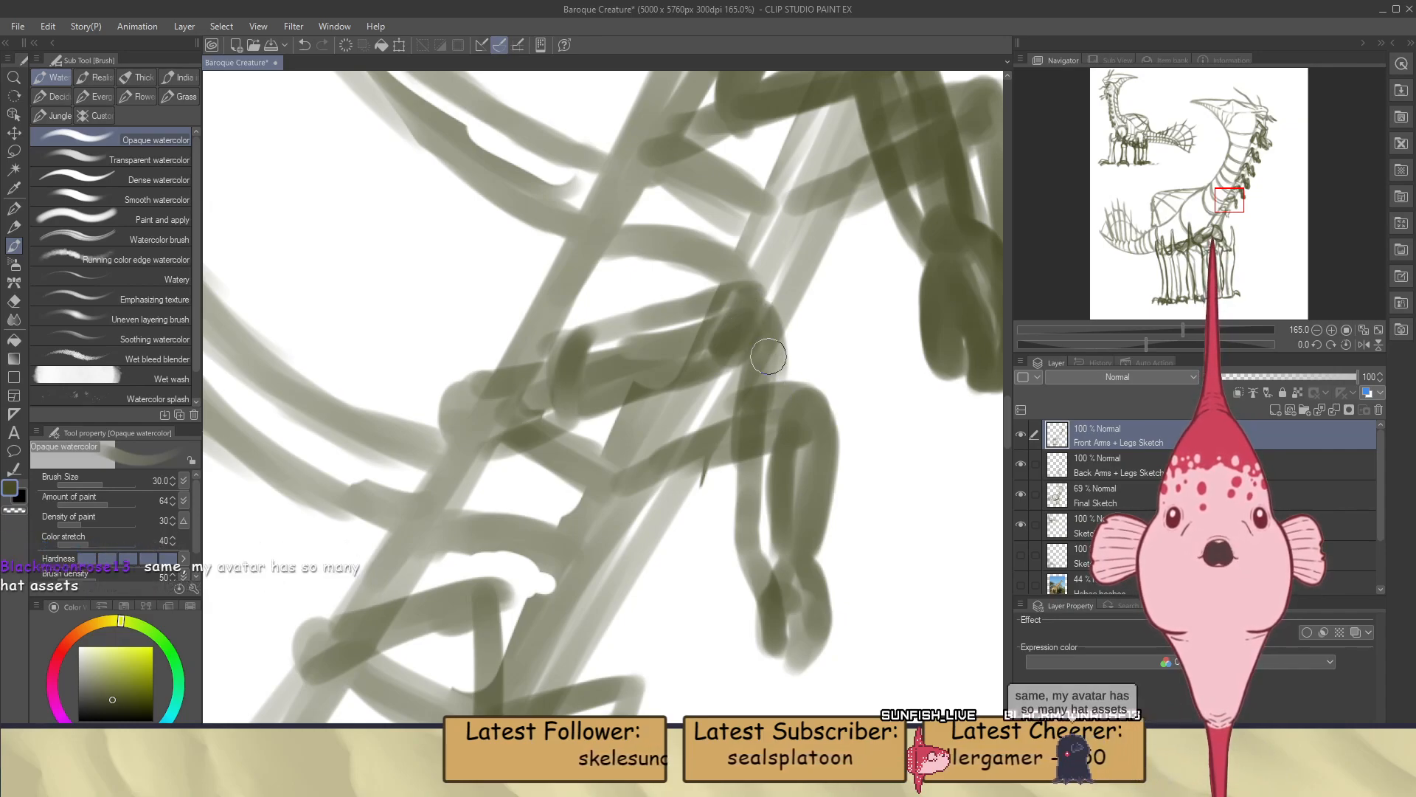
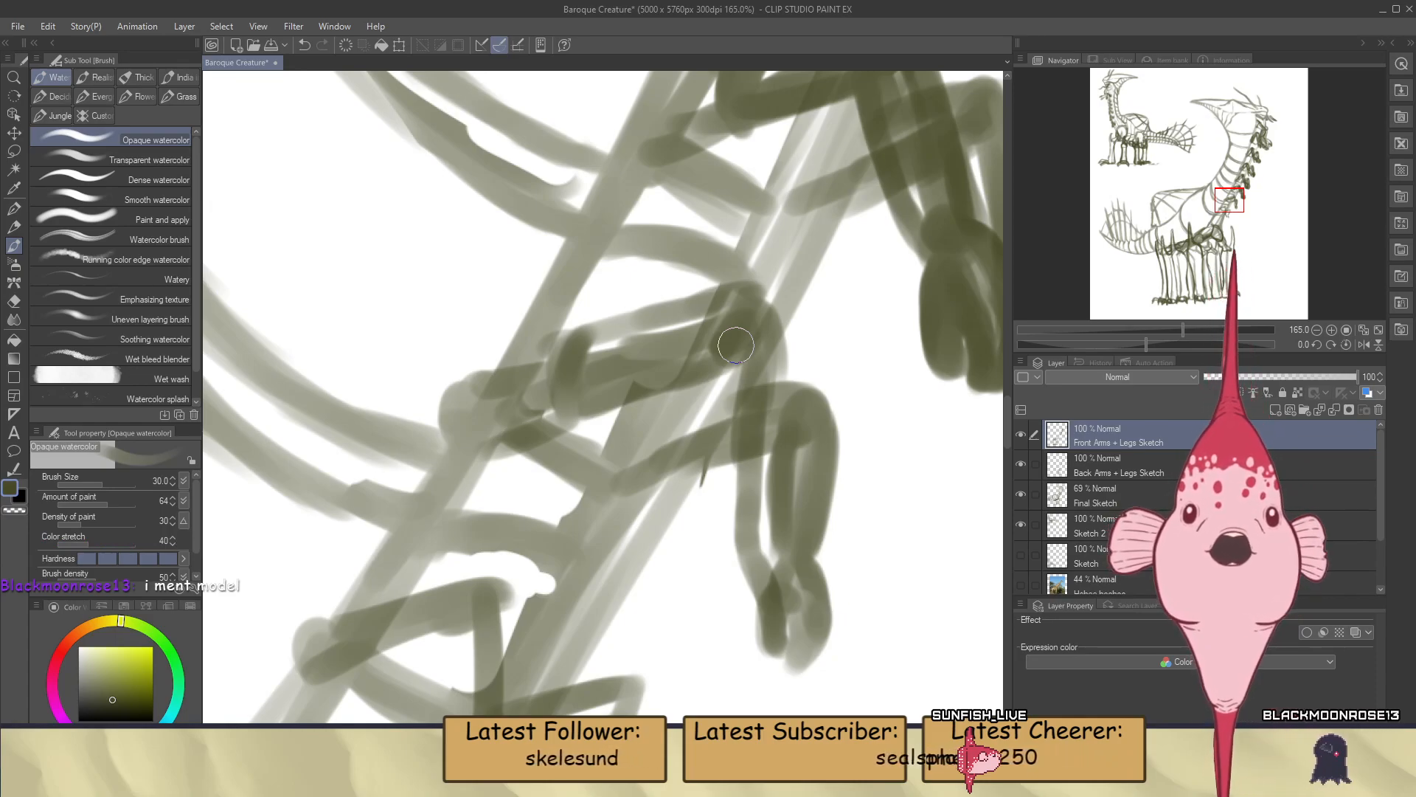
Draw the inner and outer forearm edges of the seventh pair's near arm down to the wrist
{"action": "mouse_move", "coordinate": [791, 533]}
{"action": "left_mouse_down"}
{"action": "mouse_move", "coordinate": [781, 452]}
{"action": "mouse_move", "coordinate": [782, 557]}
{"action": "mouse_move", "coordinate": [803, 557]}
{"action": "mouse_move", "coordinate": [817, 512]}
{"action": "mouse_move", "coordinate": [821, 536]}
{"action": "mouse_move", "coordinate": [827, 404]}
{"action": "mouse_move", "coordinate": [815, 542]}
{"action": "left_mouse_up"}
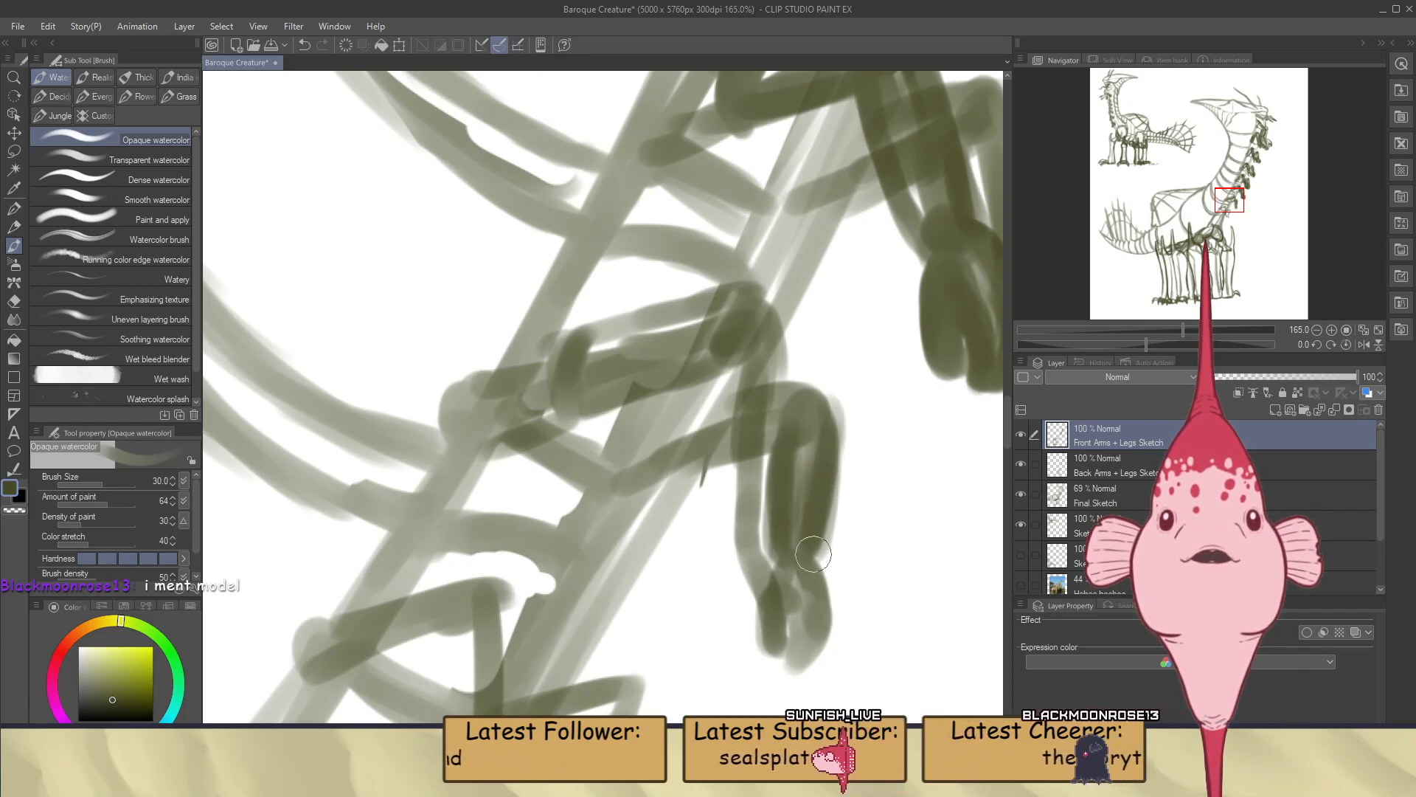
{"action": "mouse_move", "coordinate": [730, 539]}
{"action": "left_mouse_down"}
{"action": "mouse_move", "coordinate": [717, 387]}
{"action": "mouse_move", "coordinate": [739, 557]}
{"action": "left_mouse_up"}
{"action": "left_click_drag", "start_coordinate": [769, 333], "coordinate": [776, 537]}
{"action": "left_click_drag", "start_coordinate": [783, 382], "coordinate": [764, 511]}
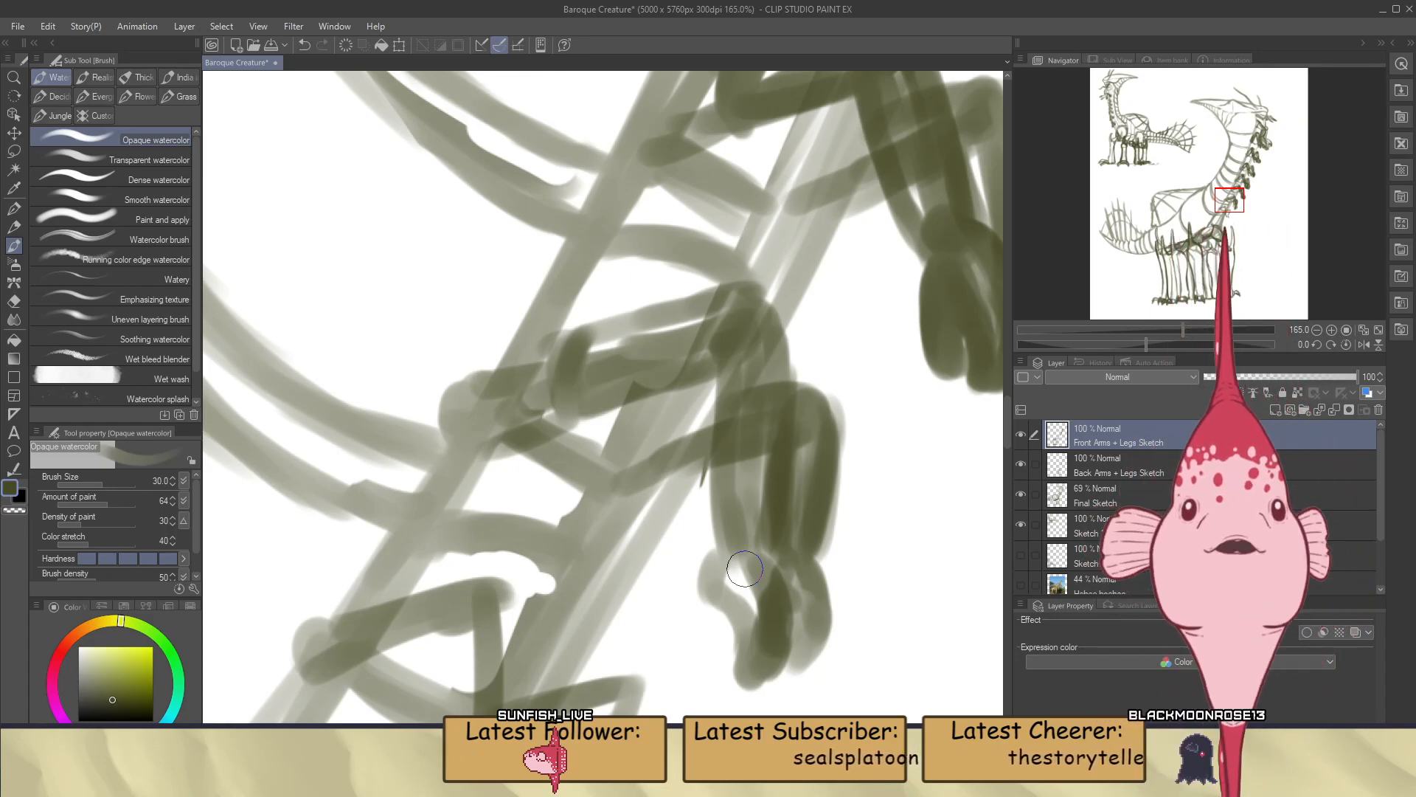
Sketch the thick rounded fingers of the seventh pair's near hand below the wrist
{"action": "left_click_drag", "start_coordinate": [715, 598], "coordinate": [716, 655]}
{"action": "key", "text": "ctrl+z"}
{"action": "mouse_move", "coordinate": [711, 605]}
{"action": "left_mouse_down"}
{"action": "mouse_move", "coordinate": [707, 653]}
{"action": "mouse_move", "coordinate": [731, 673]}
{"action": "left_mouse_up"}
{"action": "mouse_move", "coordinate": [725, 608]}
{"action": "left_mouse_down"}
{"action": "mouse_move", "coordinate": [724, 637]}
{"action": "mouse_move", "coordinate": [718, 602]}
{"action": "mouse_move", "coordinate": [737, 625]}
{"action": "mouse_move", "coordinate": [714, 599]}
{"action": "mouse_move", "coordinate": [743, 628]}
{"action": "mouse_move", "coordinate": [749, 670]}
{"action": "left_mouse_up"}
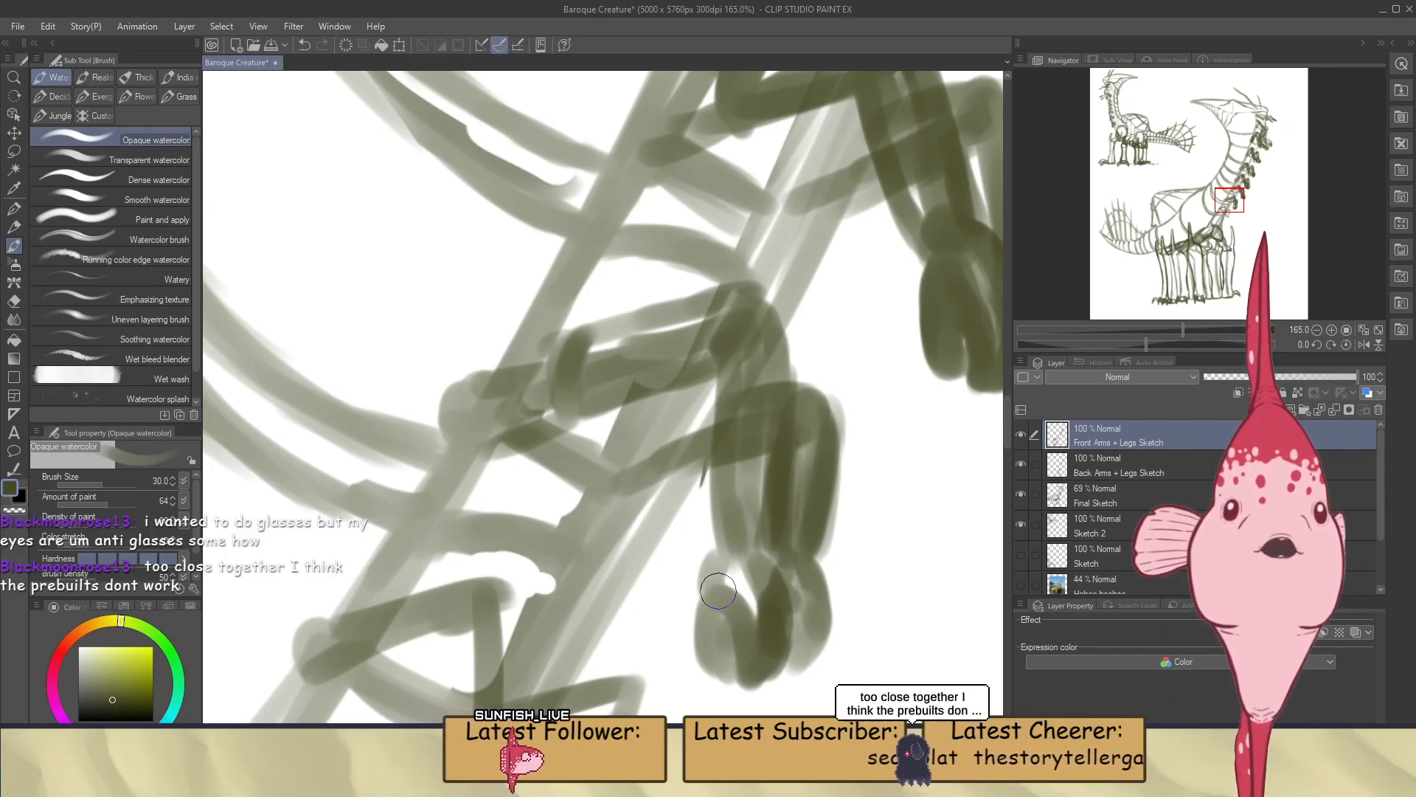
{"action": "scroll", "coordinate": [742, 471], "scroll_direction": "down", "scroll_amount": 6}
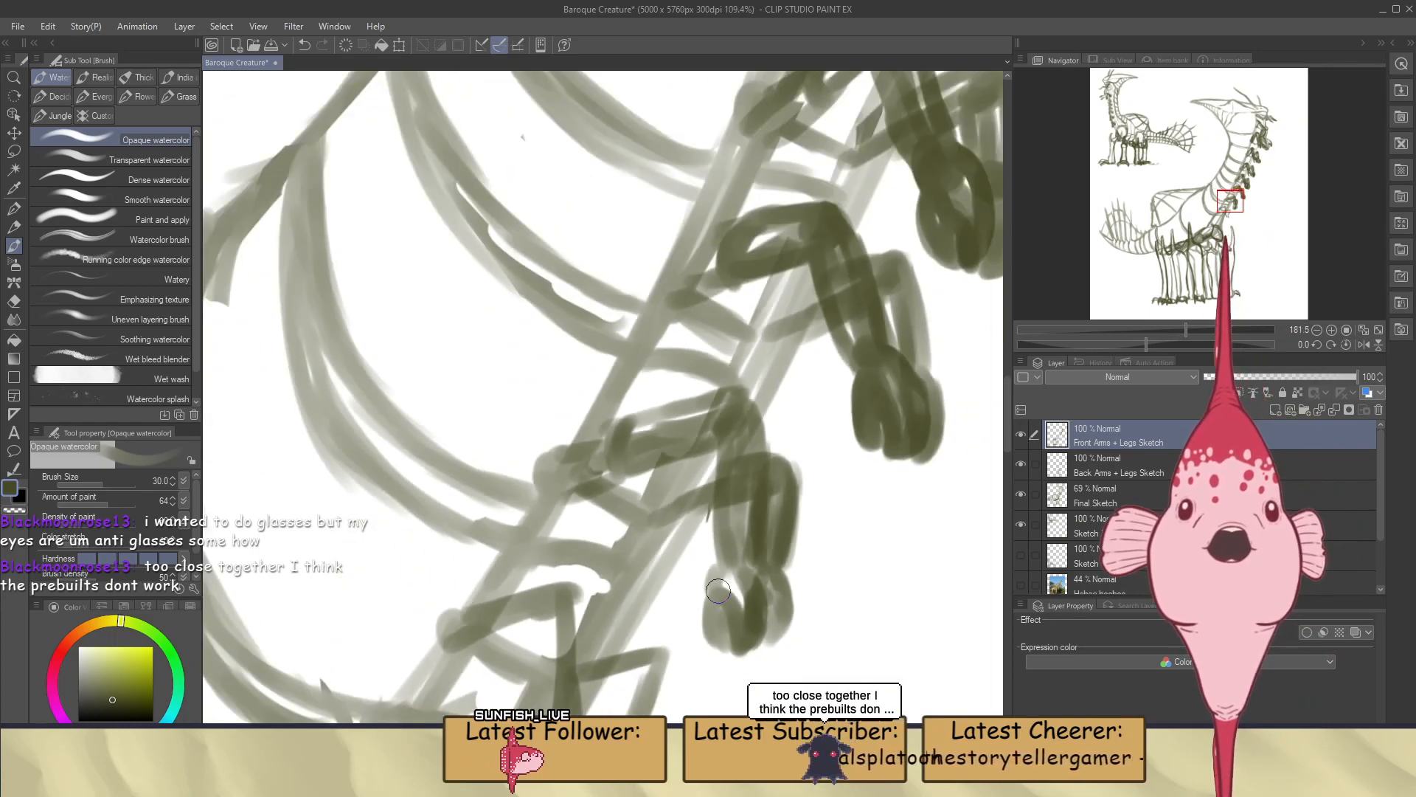
{"action": "scroll", "coordinate": [742, 471], "scroll_direction": "up", "scroll_amount": 2}
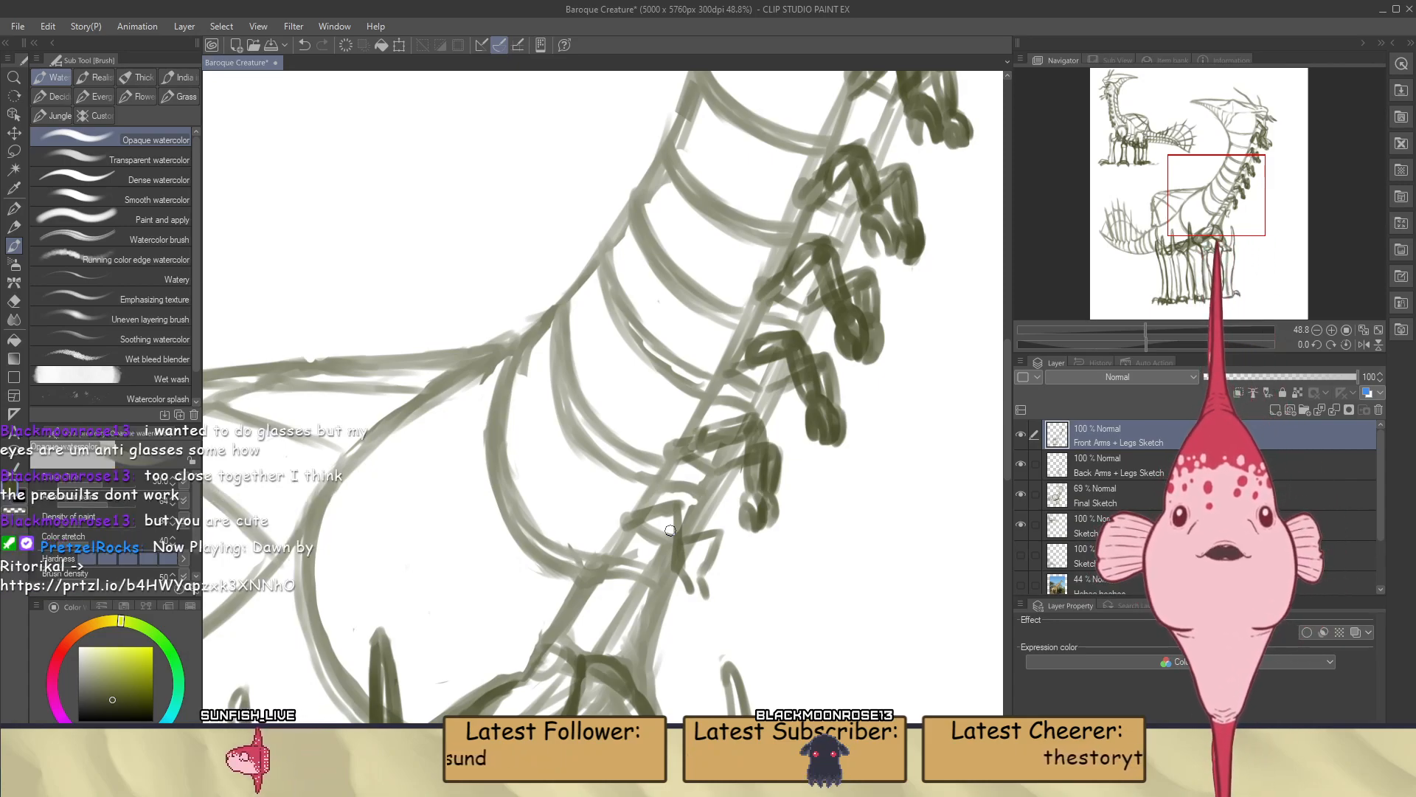
On Back Arms + Legs Sketch, lasso the seventh pair's far hand, shift it downward with a slight rotation, and redraw its connection to the forearm
{"action": "scroll", "coordinate": [712, 542], "scroll_direction": "up", "scroll_amount": 6}
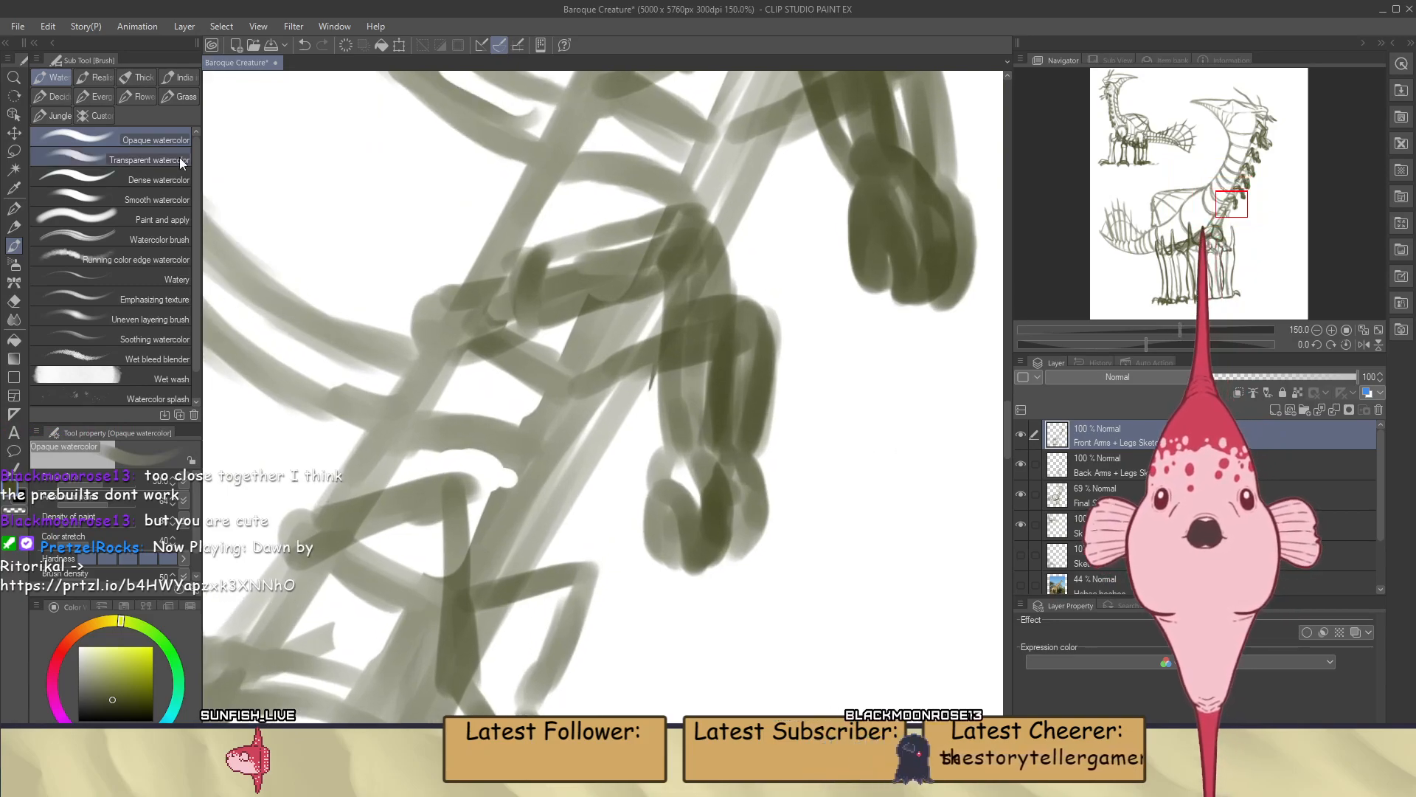
{"action": "left_click", "coordinate": [11, 152]}
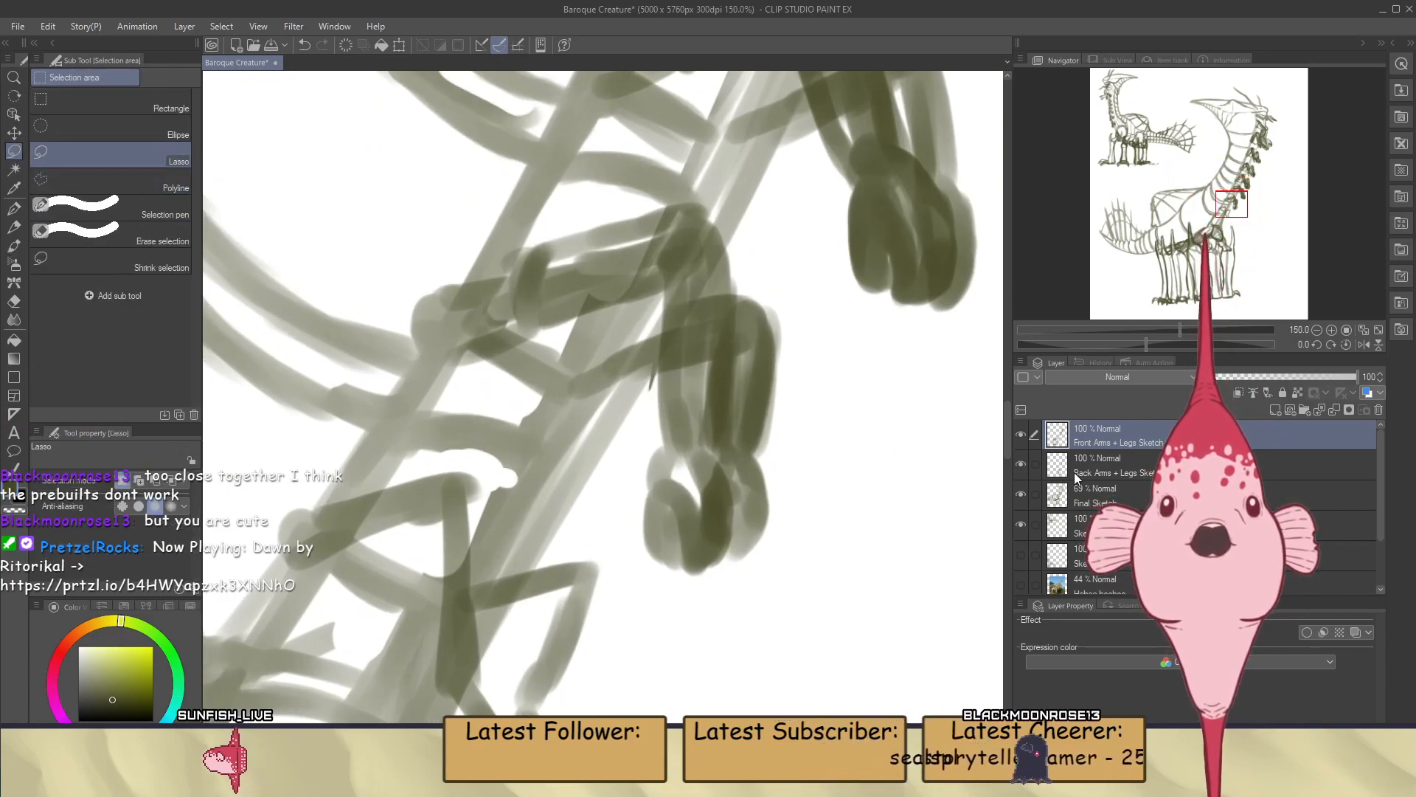
{"action": "left_click", "coordinate": [1105, 475]}
{"action": "mouse_move", "coordinate": [632, 439]}
{"action": "left_mouse_down"}
{"action": "mouse_move", "coordinate": [765, 391]}
{"action": "mouse_move", "coordinate": [839, 475]}
{"action": "mouse_move", "coordinate": [787, 600]}
{"action": "mouse_move", "coordinate": [635, 516]}
{"action": "left_mouse_up"}
{"action": "key", "text": "ctrl+t"}
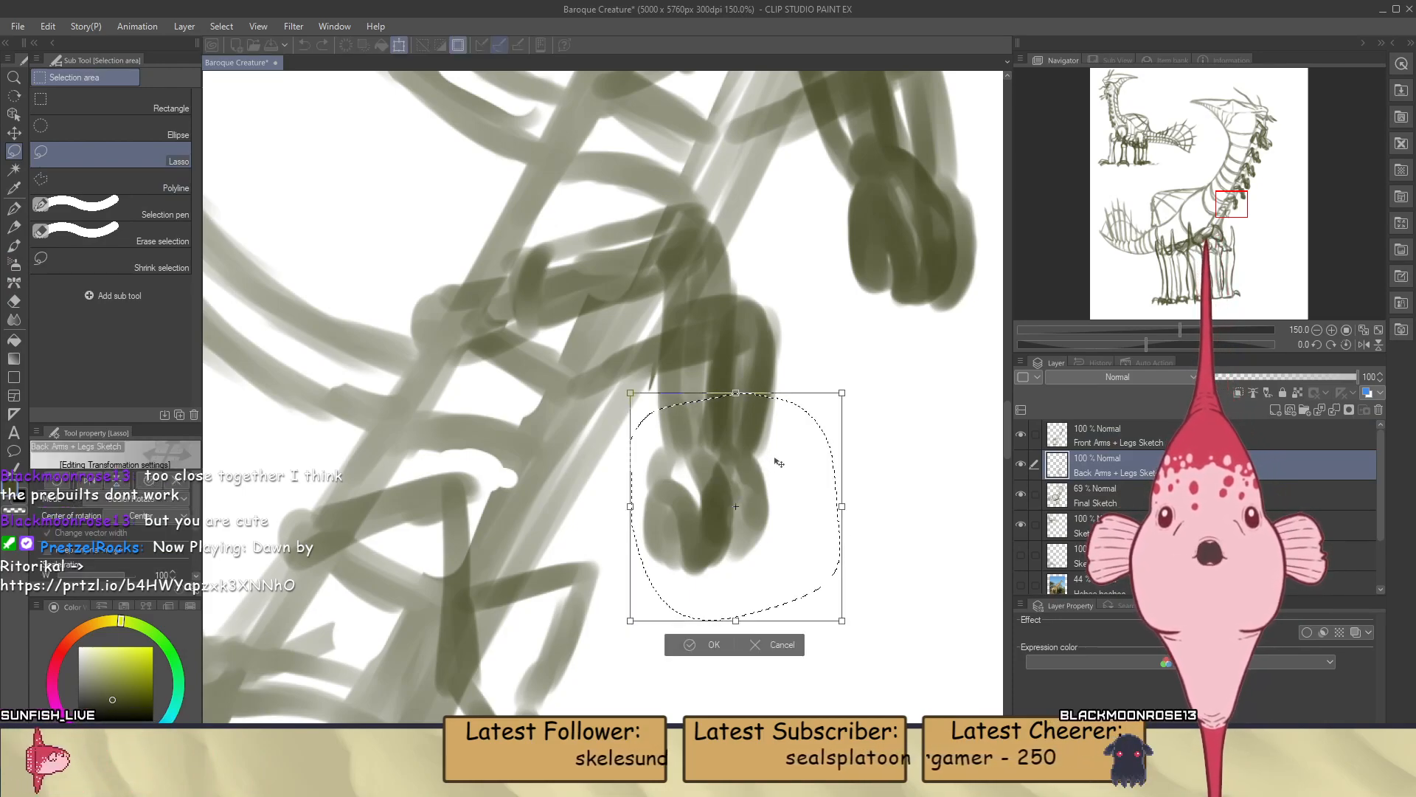
{"action": "left_click_drag", "start_coordinate": [771, 498], "coordinate": [767, 510]}
{"action": "left_click_drag", "start_coordinate": [846, 568], "coordinate": [850, 578]}
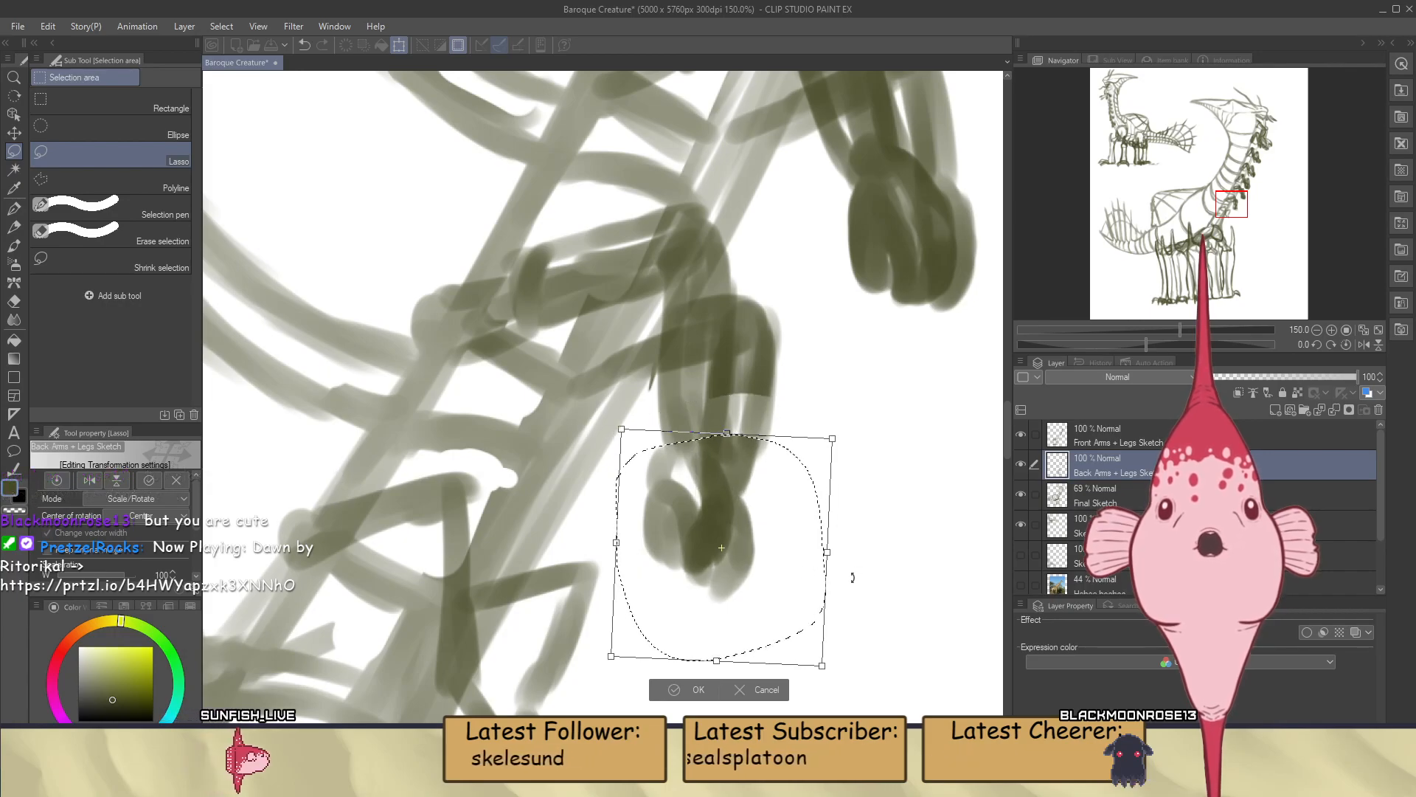
{"action": "left_click_drag", "start_coordinate": [767, 564], "coordinate": [748, 594]}
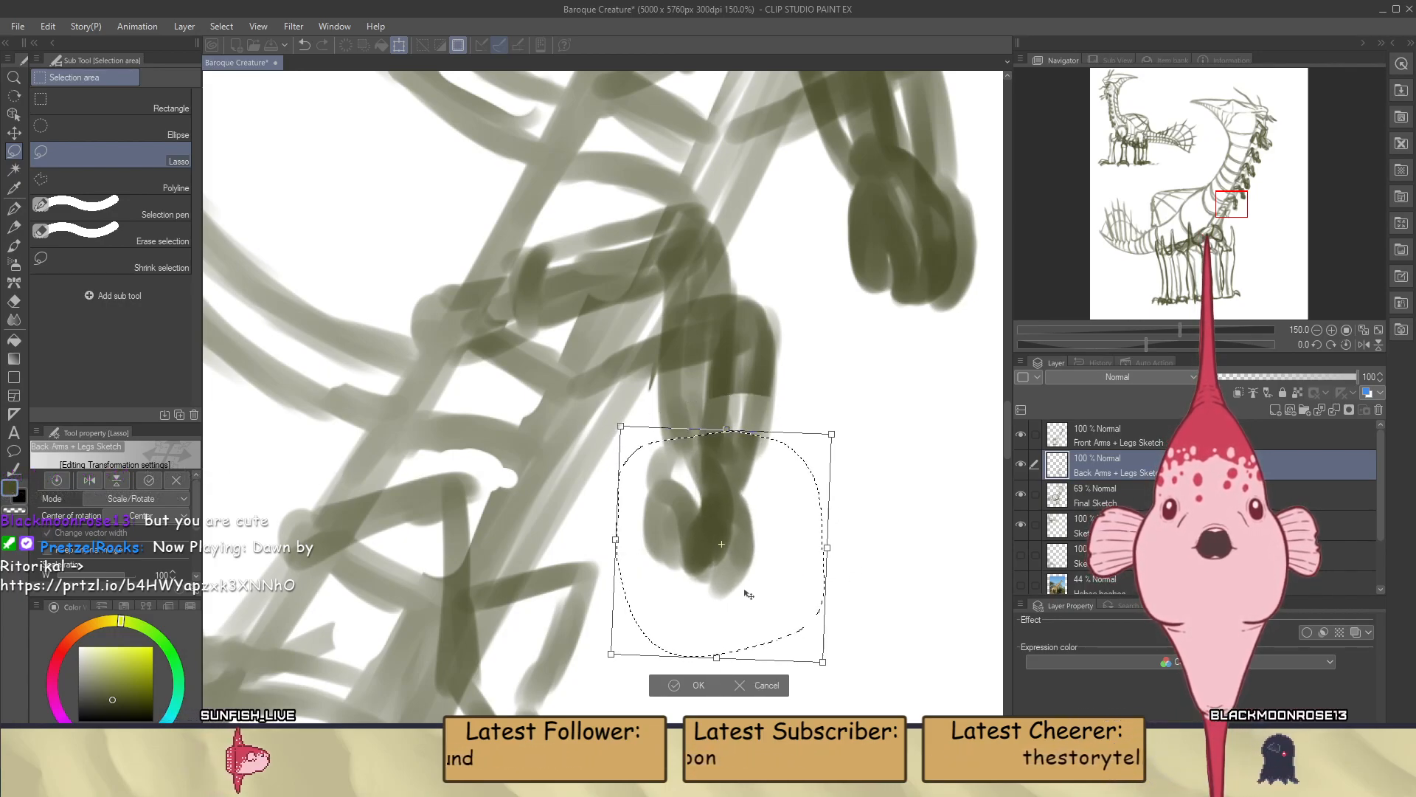
{"action": "left_click", "coordinate": [700, 681]}
{"action": "key", "text": "ctrl+d"}
{"action": "key", "text": "b"}
{"action": "left_click_drag", "start_coordinate": [743, 459], "coordinate": [734, 413]}
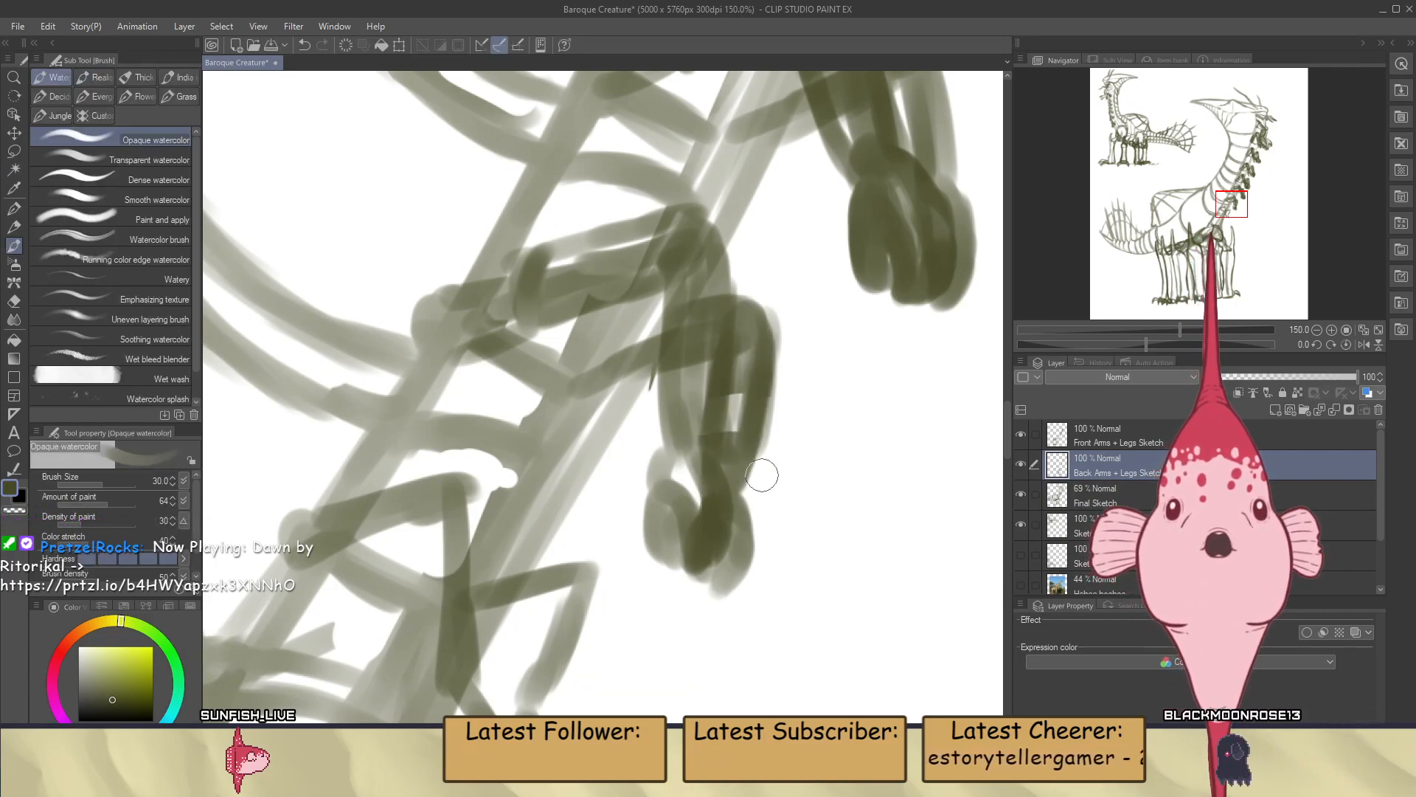
Outline the eighth pair's near upper arm on the Front Arms + Legs Sketch layer, with a rounded shoulder end
{"action": "left_click", "coordinate": [1089, 439]}
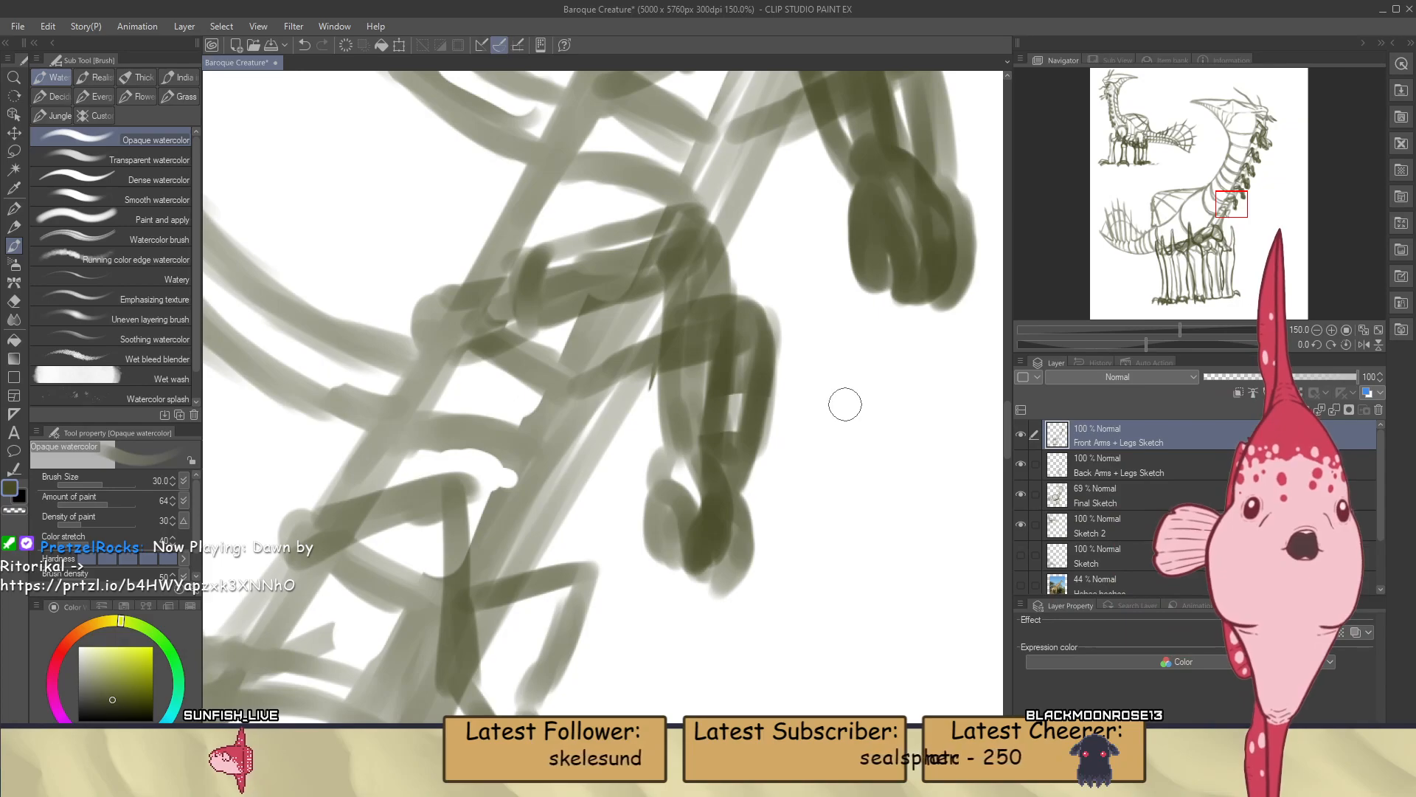
{"action": "scroll", "coordinate": [846, 405], "scroll_direction": "down", "scroll_amount": 6}
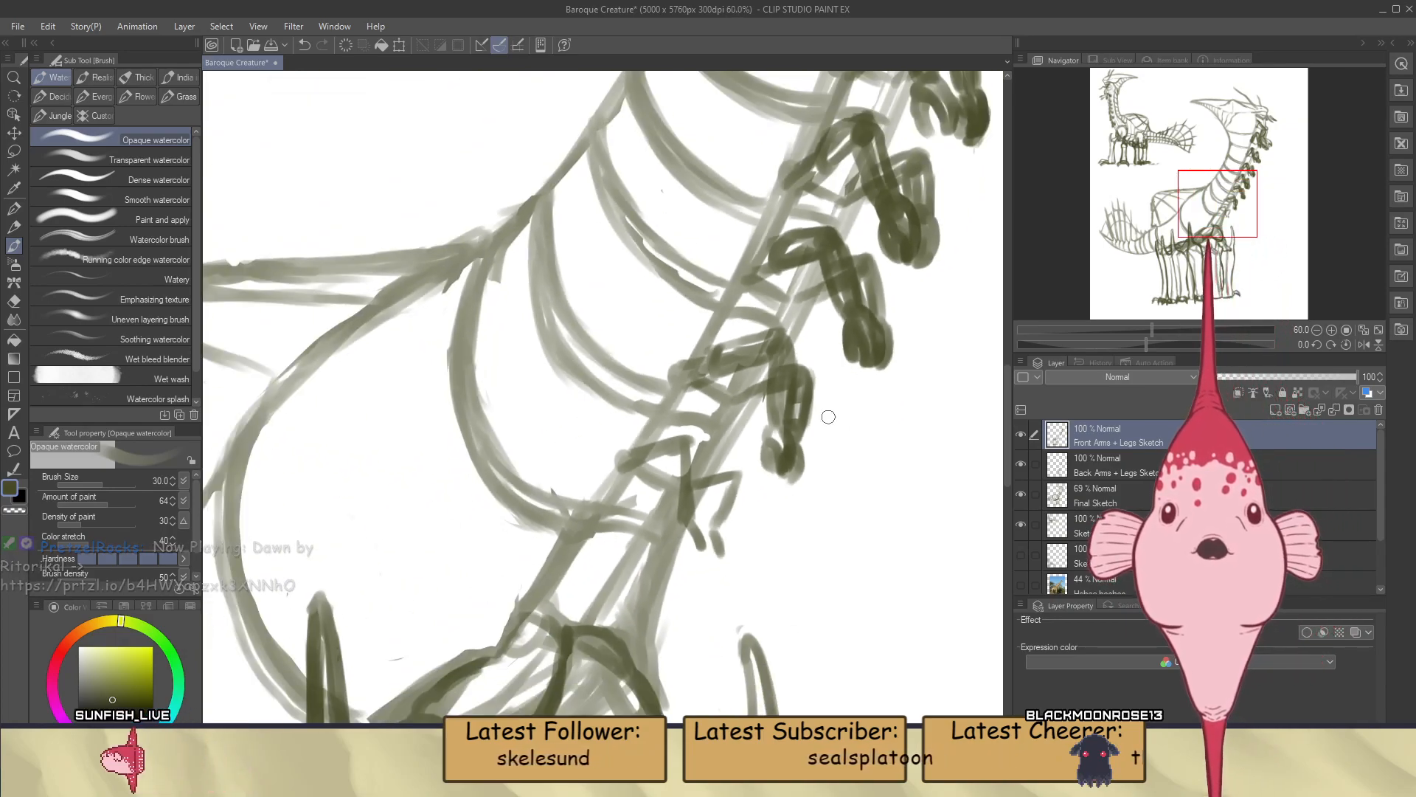
{"action": "scroll", "coordinate": [834, 440], "scroll_direction": "down", "scroll_amount": 4}
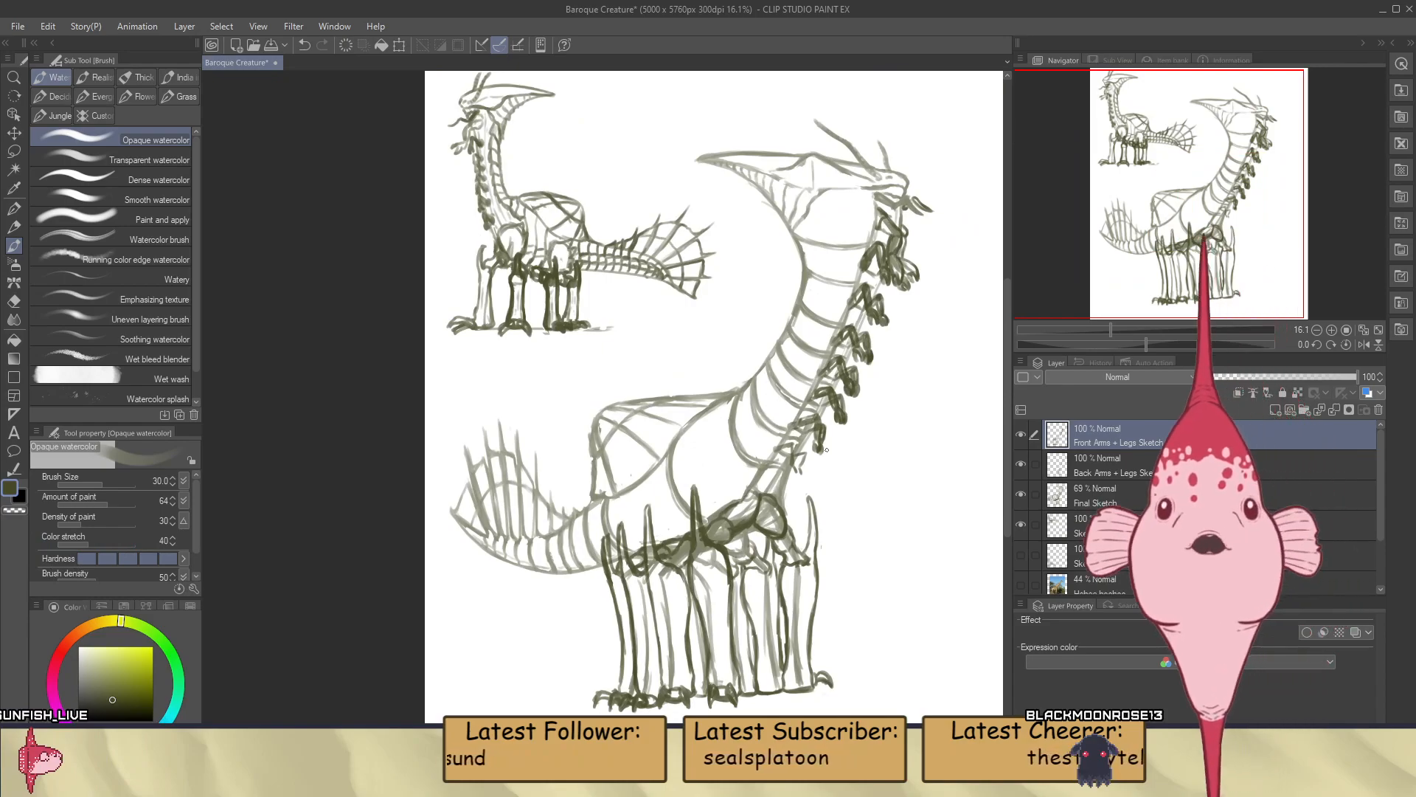
{"action": "scroll", "coordinate": [826, 449], "scroll_direction": "up", "scroll_amount": 2}
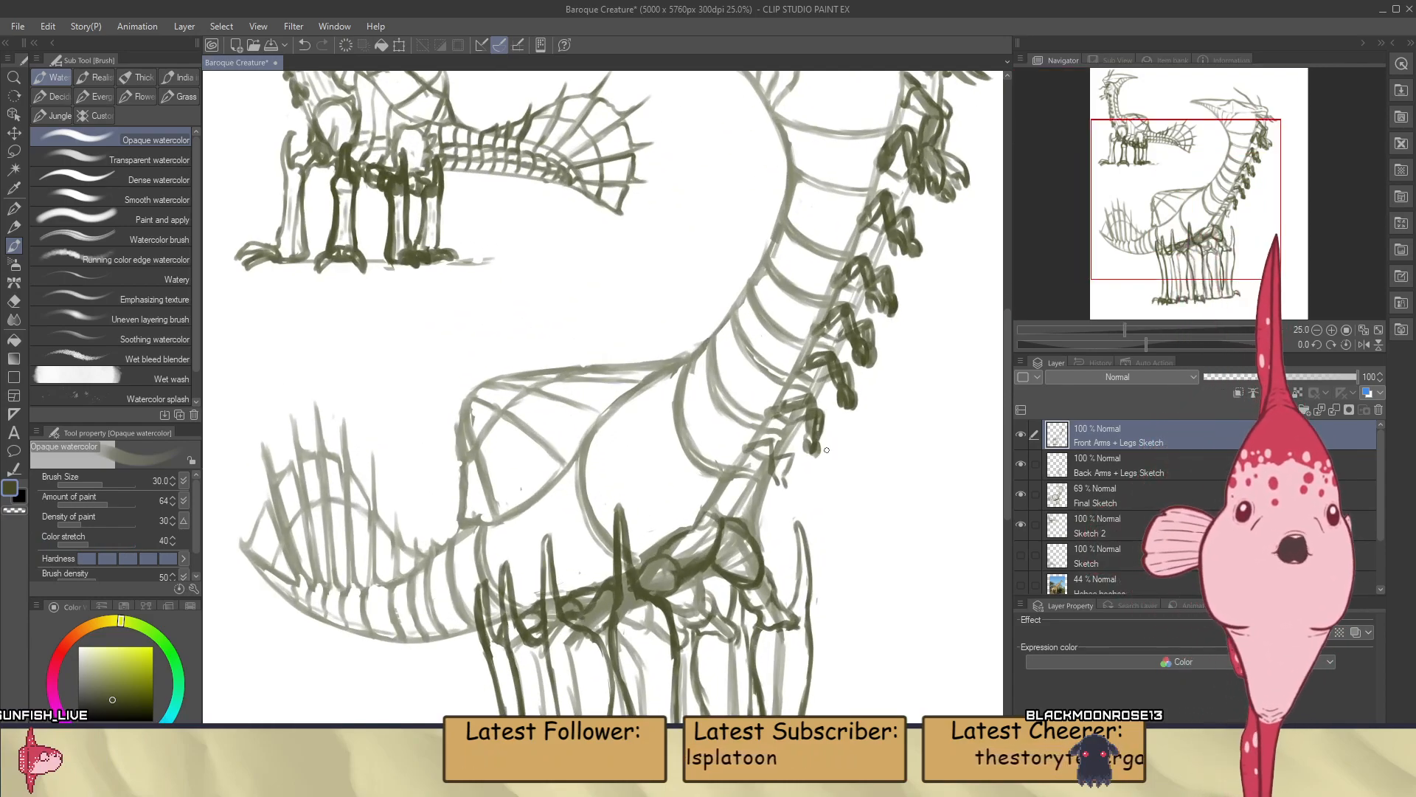
{"action": "scroll", "coordinate": [826, 449], "scroll_direction": "up", "scroll_amount": 3}
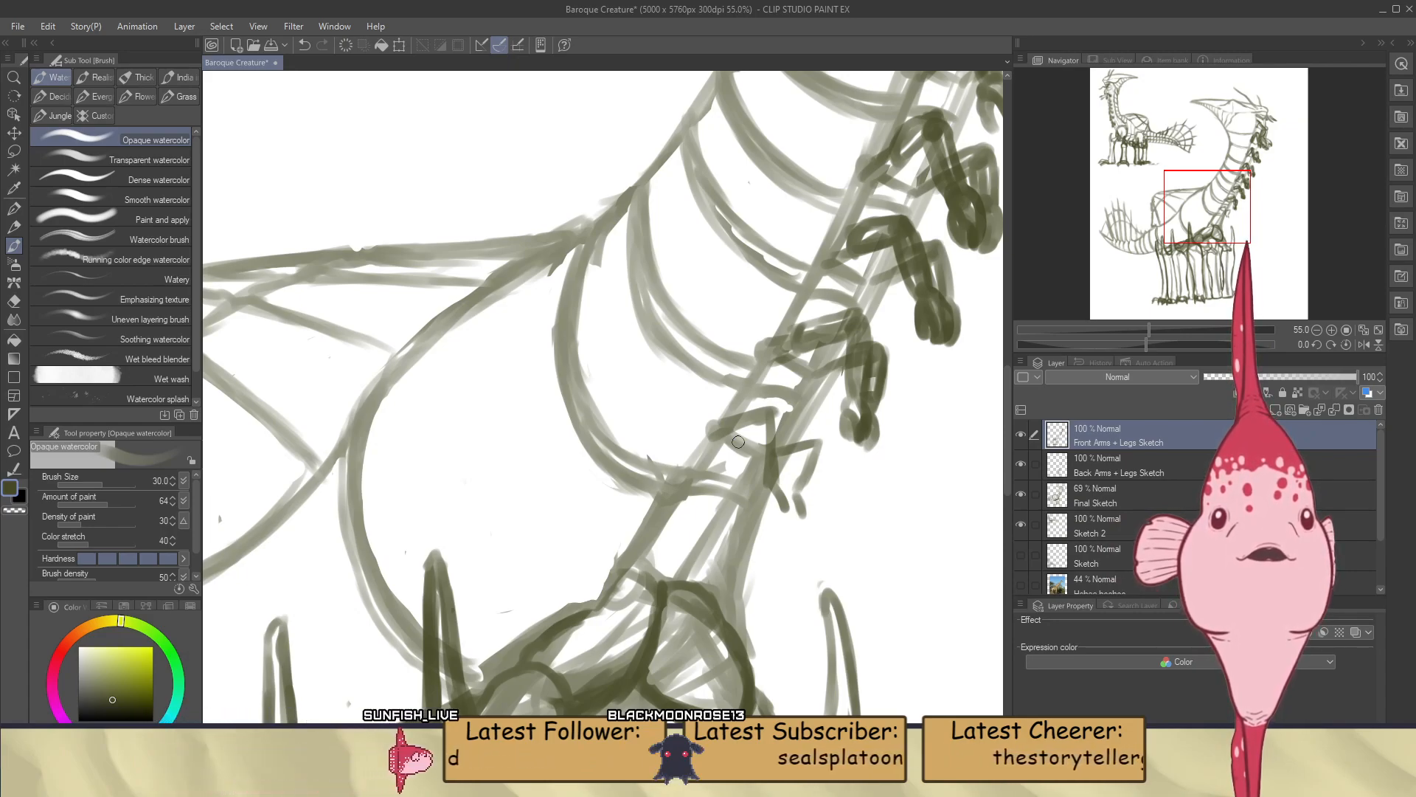
{"action": "scroll", "coordinate": [739, 441], "scroll_direction": "up", "scroll_amount": 2}
{"action": "scroll", "coordinate": [811, 448], "scroll_direction": "up", "scroll_amount": 1}
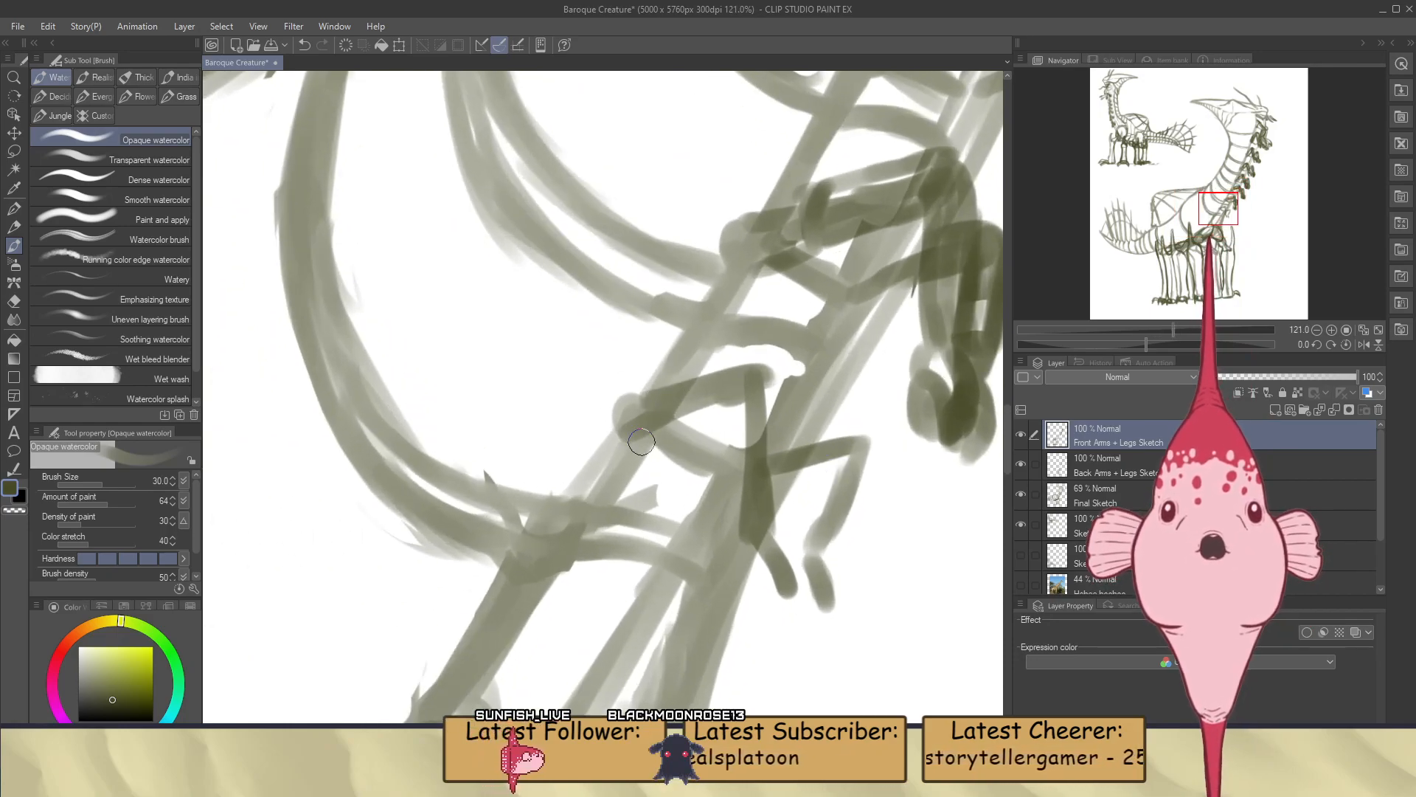
{"action": "left_click_drag", "start_coordinate": [707, 379], "coordinate": [666, 443]}
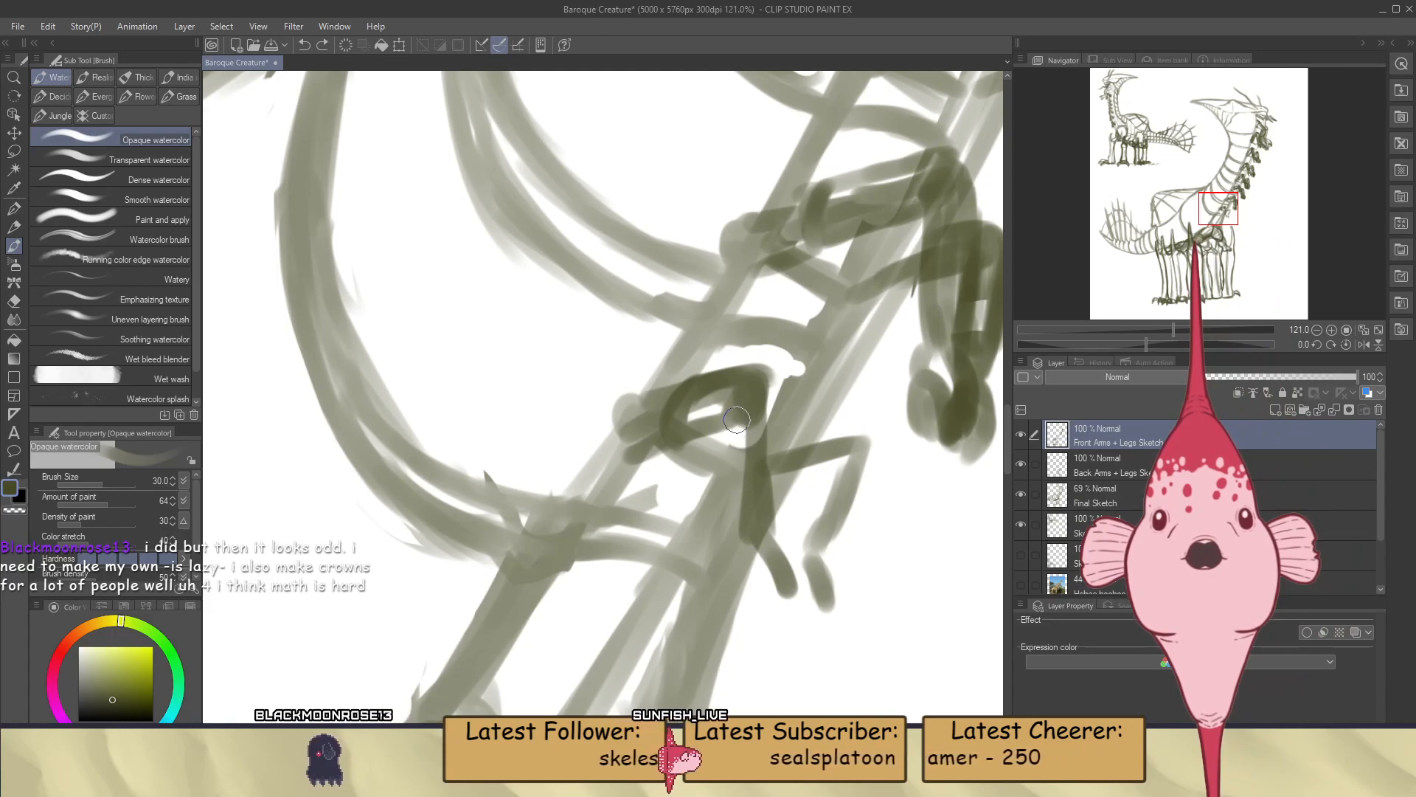
Draw both forearm edges, the wrist and two thick fingers of the eighth pair's near arm
{"action": "left_click_drag", "start_coordinate": [747, 405], "coordinate": [751, 528]}
{"action": "left_click_drag", "start_coordinate": [760, 383], "coordinate": [769, 516]}
{"action": "left_click_drag", "start_coordinate": [783, 402], "coordinate": [775, 528]}
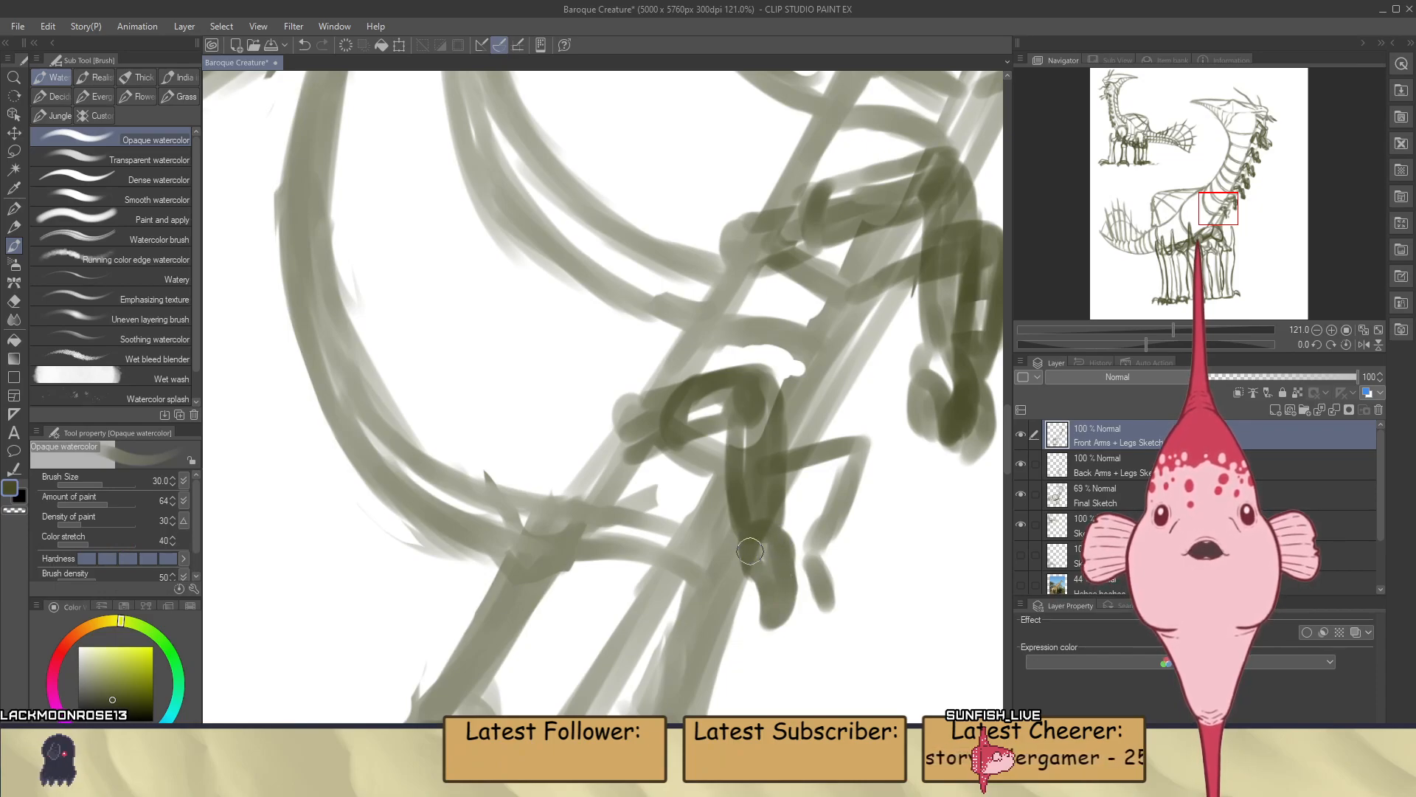
{"action": "left_click_drag", "start_coordinate": [740, 551], "coordinate": [745, 613]}
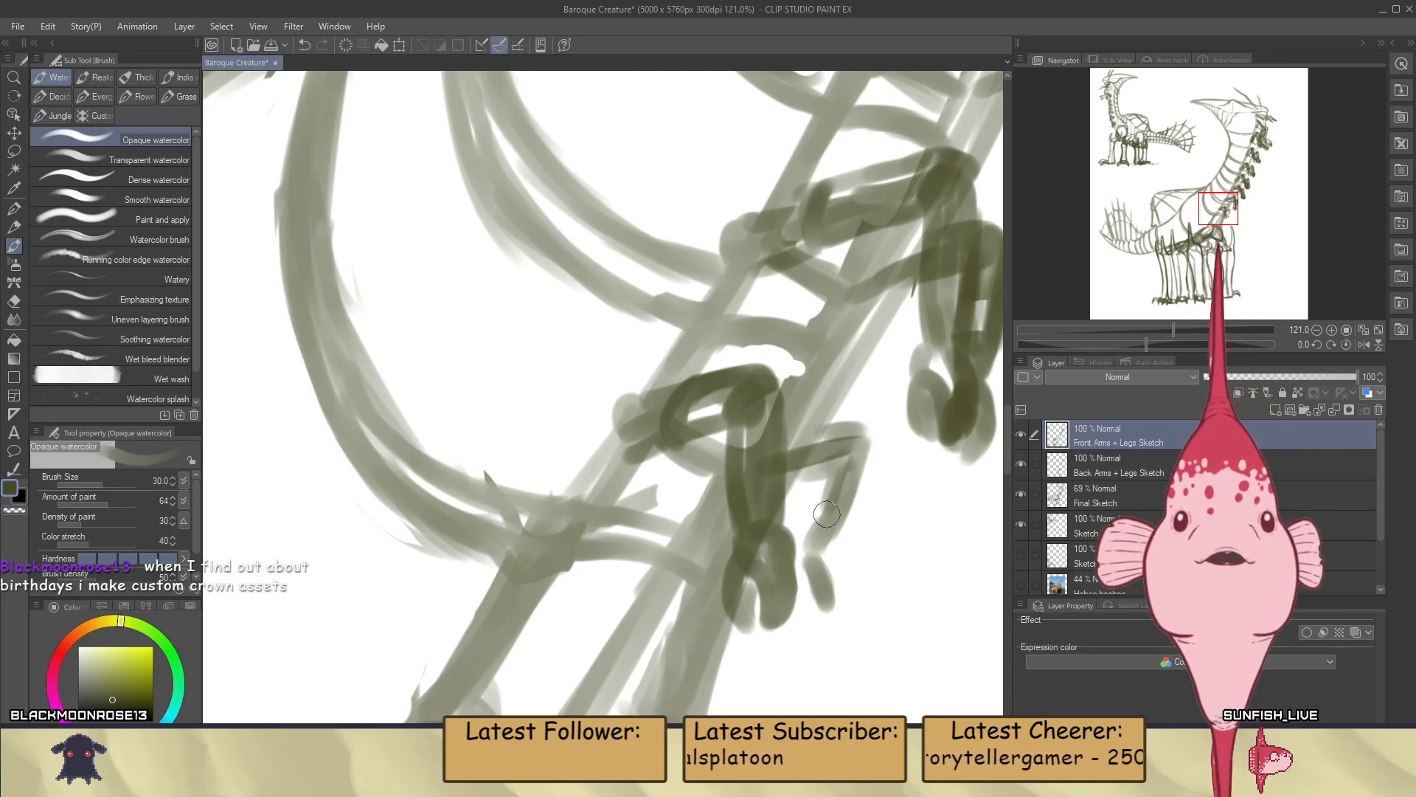
{"action": "left_click_drag", "start_coordinate": [848, 464], "coordinate": [820, 535]}
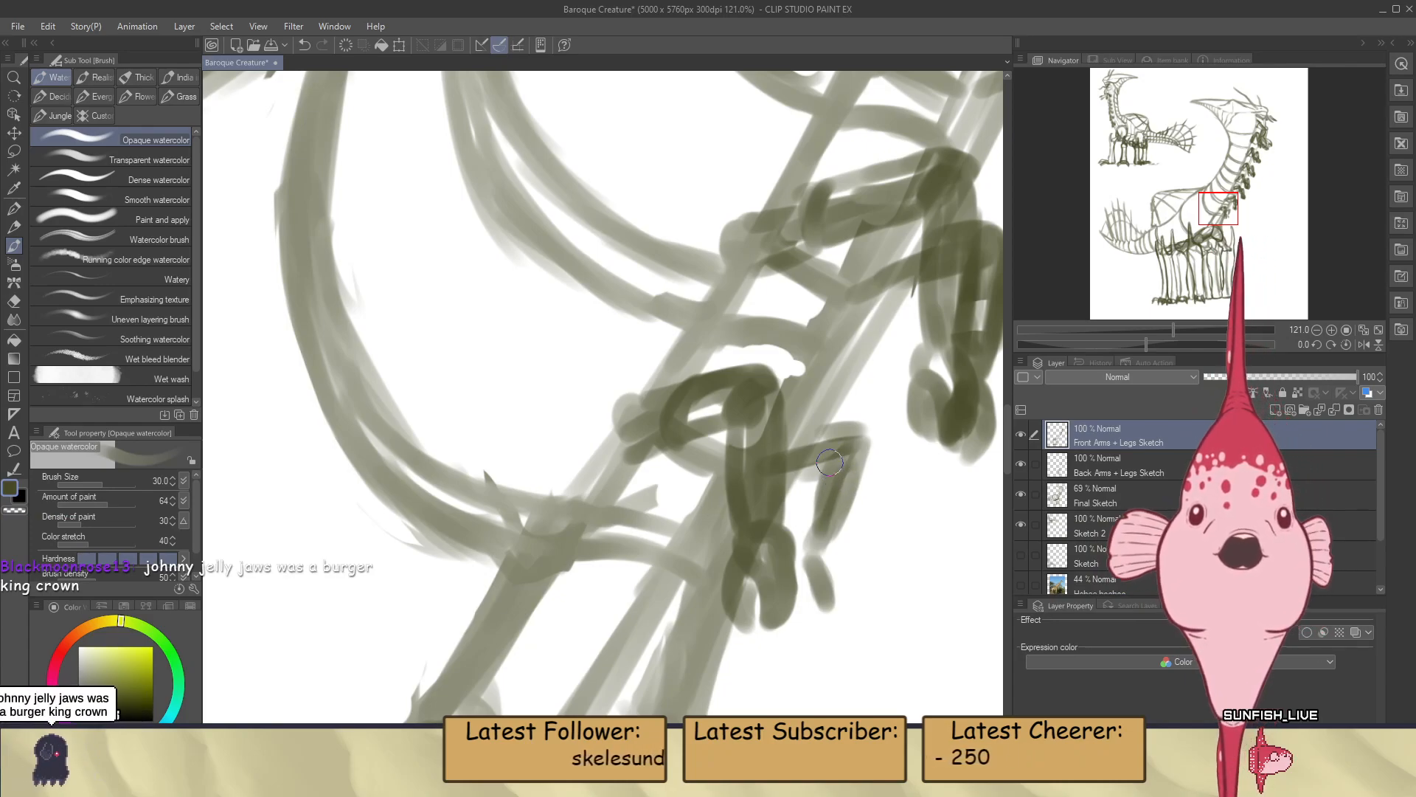
{"action": "mouse_move", "coordinate": [828, 451]}
{"action": "left_mouse_down"}
{"action": "mouse_move", "coordinate": [861, 441]}
{"action": "mouse_move", "coordinate": [860, 471]}
{"action": "left_mouse_up"}
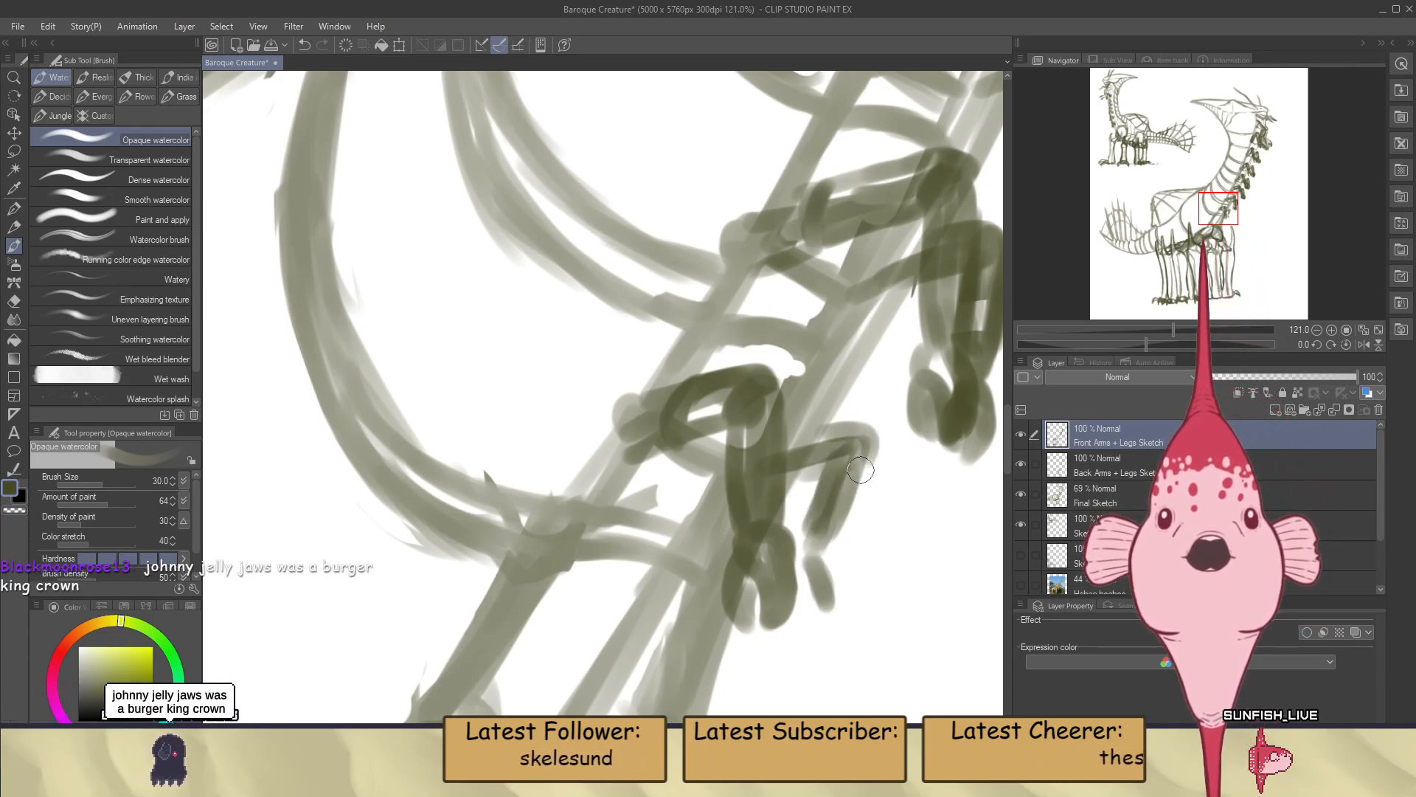
{"action": "key", "text": "ctrl+z"}
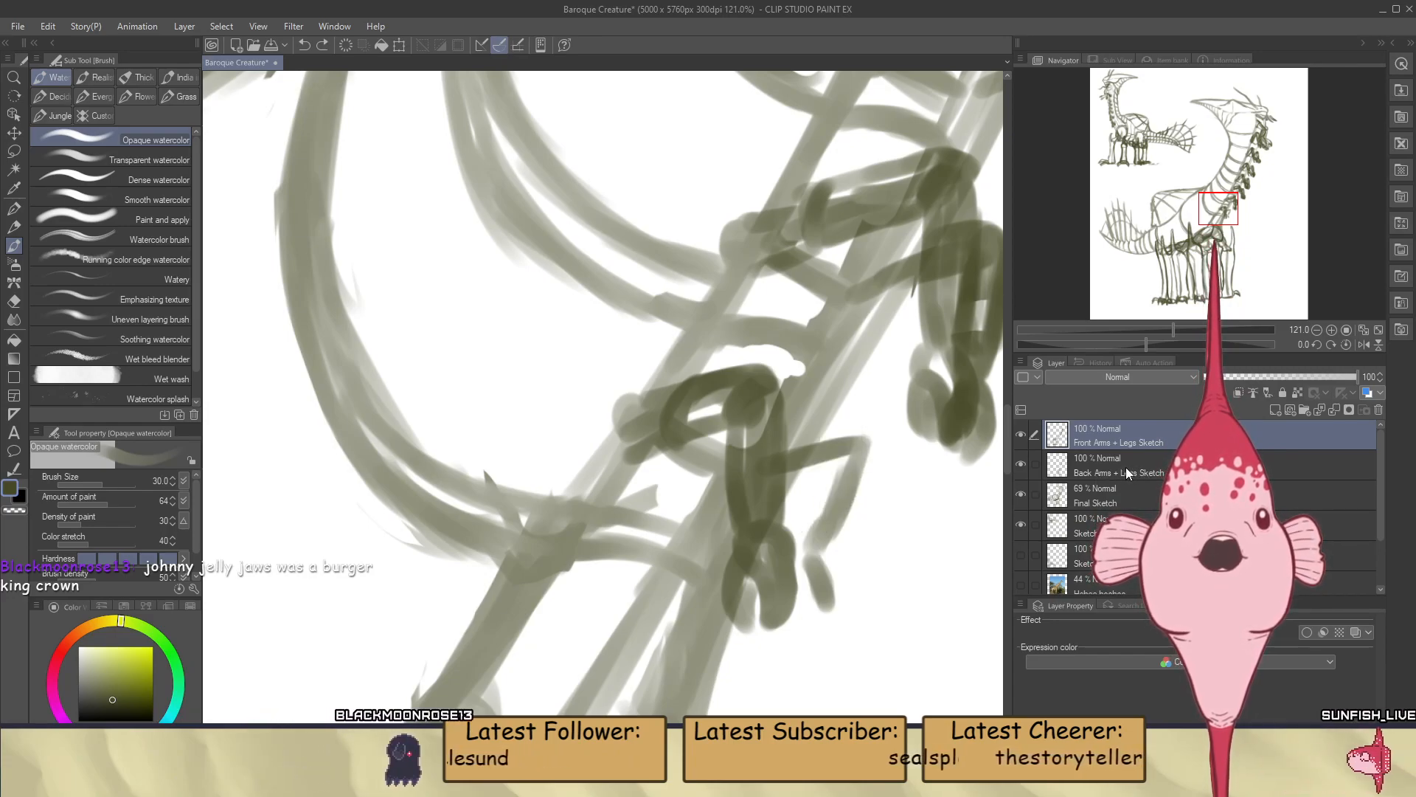
Outline the upper arm, rounded elbow and both forearm edges of the eighth pair's far arm on the Back Arms + Legs Sketch layer
{"action": "left_click", "coordinate": [1118, 465]}
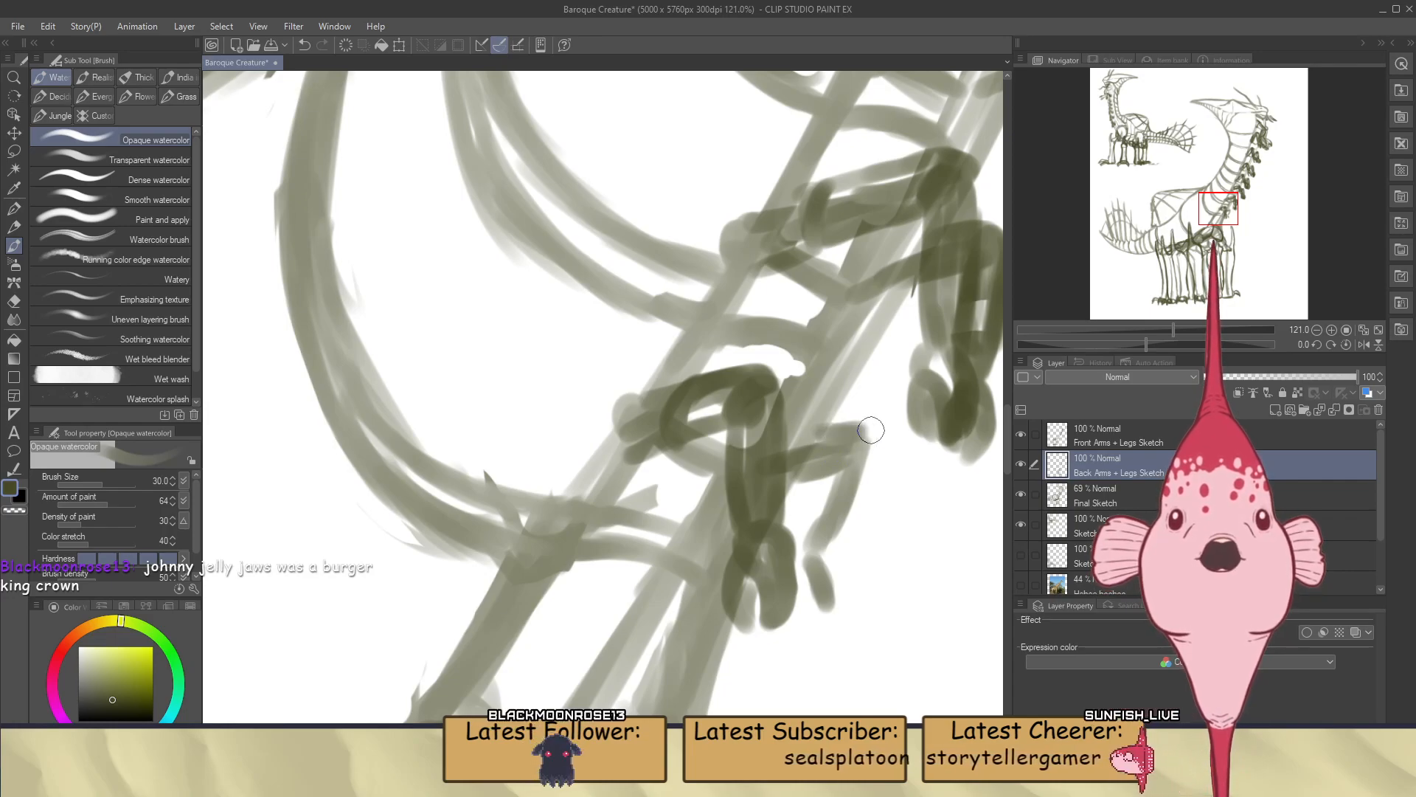
{"action": "left_click_drag", "start_coordinate": [877, 439], "coordinate": [847, 541]}
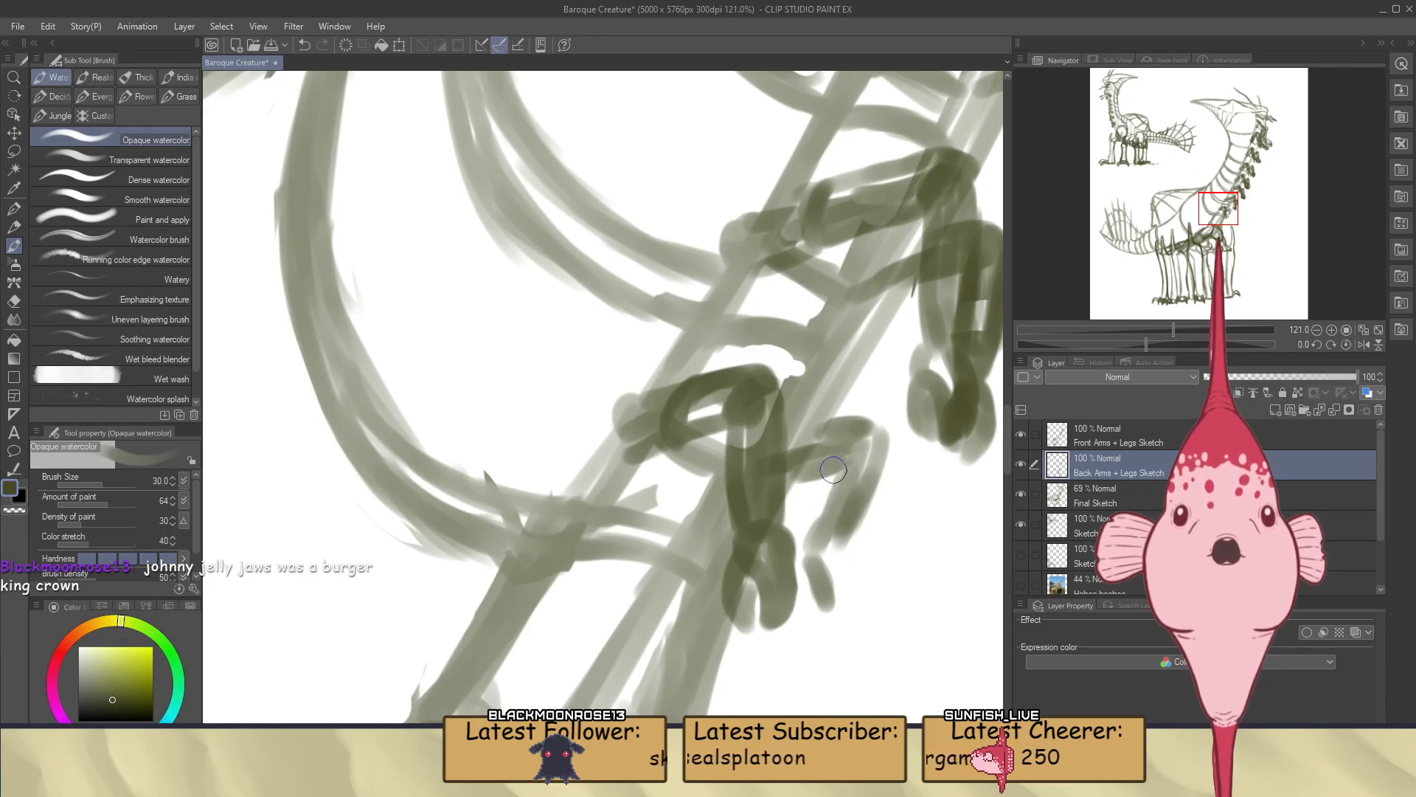
{"action": "left_click_drag", "start_coordinate": [835, 466], "coordinate": [822, 499]}
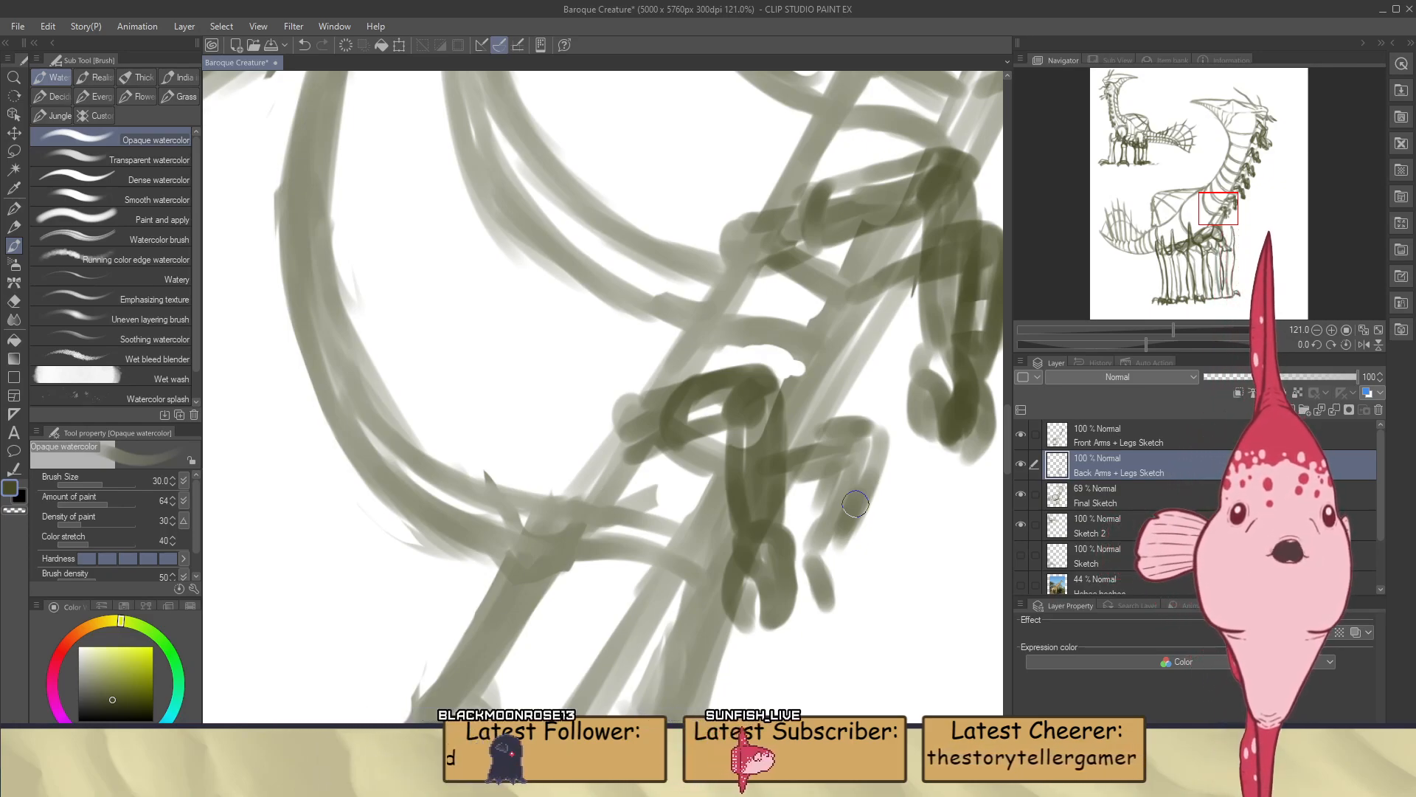
{"action": "scroll", "coordinate": [888, 531], "scroll_direction": "up", "scroll_amount": 3}
{"action": "scroll", "coordinate": [913, 561], "scroll_direction": "down", "scroll_amount": 3}
{"action": "scroll", "coordinate": [913, 561], "scroll_direction": "up", "scroll_amount": 3}
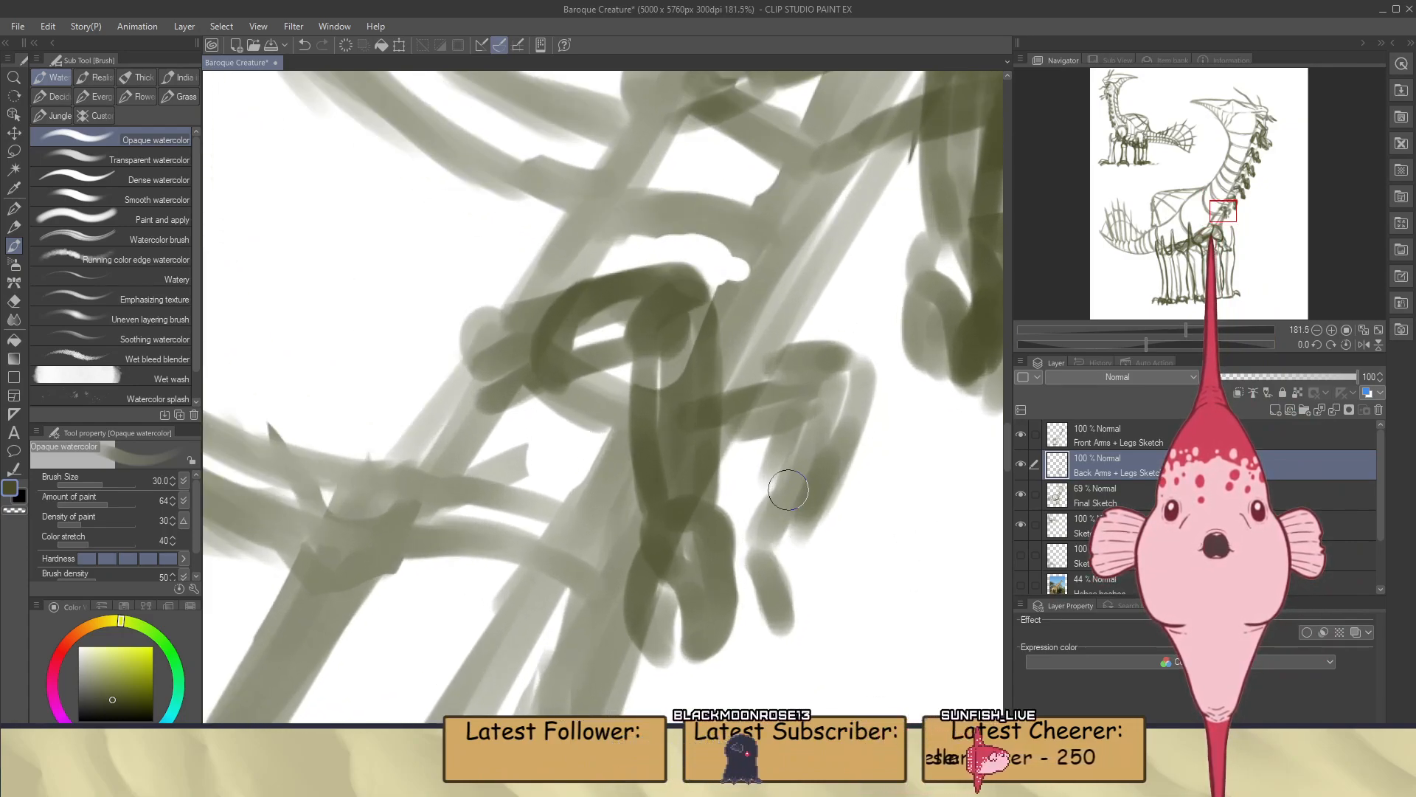
{"action": "mouse_move", "coordinate": [787, 439]}
{"action": "left_mouse_down"}
{"action": "mouse_move", "coordinate": [766, 485]}
{"action": "mouse_move", "coordinate": [778, 482]}
{"action": "mouse_move", "coordinate": [786, 540]}
{"action": "mouse_move", "coordinate": [838, 438]}
{"action": "left_mouse_up"}
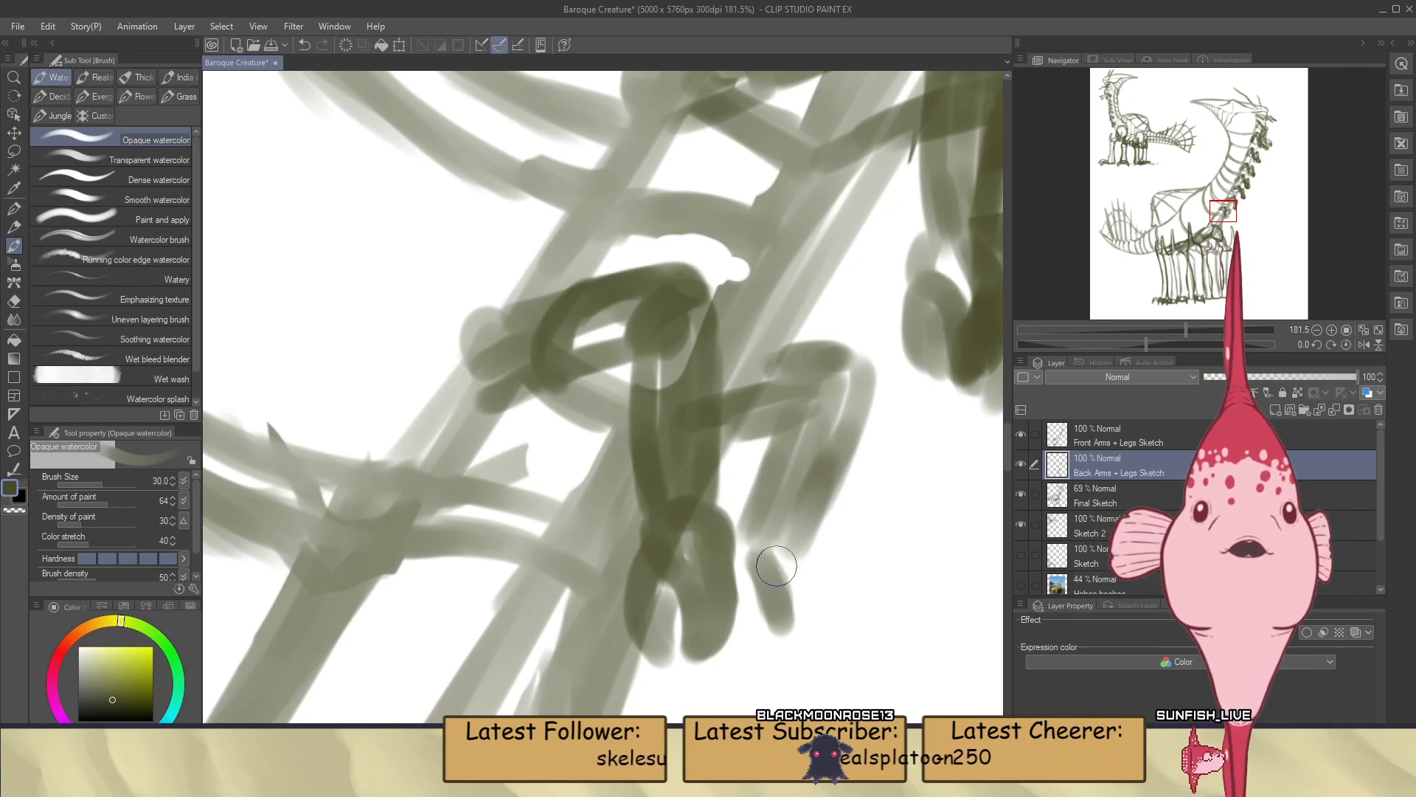
Draw the wrist and two rounded fingers of the eighth pair's far hand, redoing unsatisfactory strokes
{"action": "mouse_move", "coordinate": [752, 568]}
{"action": "left_mouse_down"}
{"action": "mouse_move", "coordinate": [758, 611]}
{"action": "mouse_move", "coordinate": [793, 561]}
{"action": "mouse_move", "coordinate": [781, 622]}
{"action": "mouse_move", "coordinate": [750, 618]}
{"action": "mouse_move", "coordinate": [727, 672]}
{"action": "mouse_move", "coordinate": [784, 630]}
{"action": "left_mouse_up"}
{"action": "key", "text": "ctrl+z"}
{"action": "key", "text": "ctrl+z"}
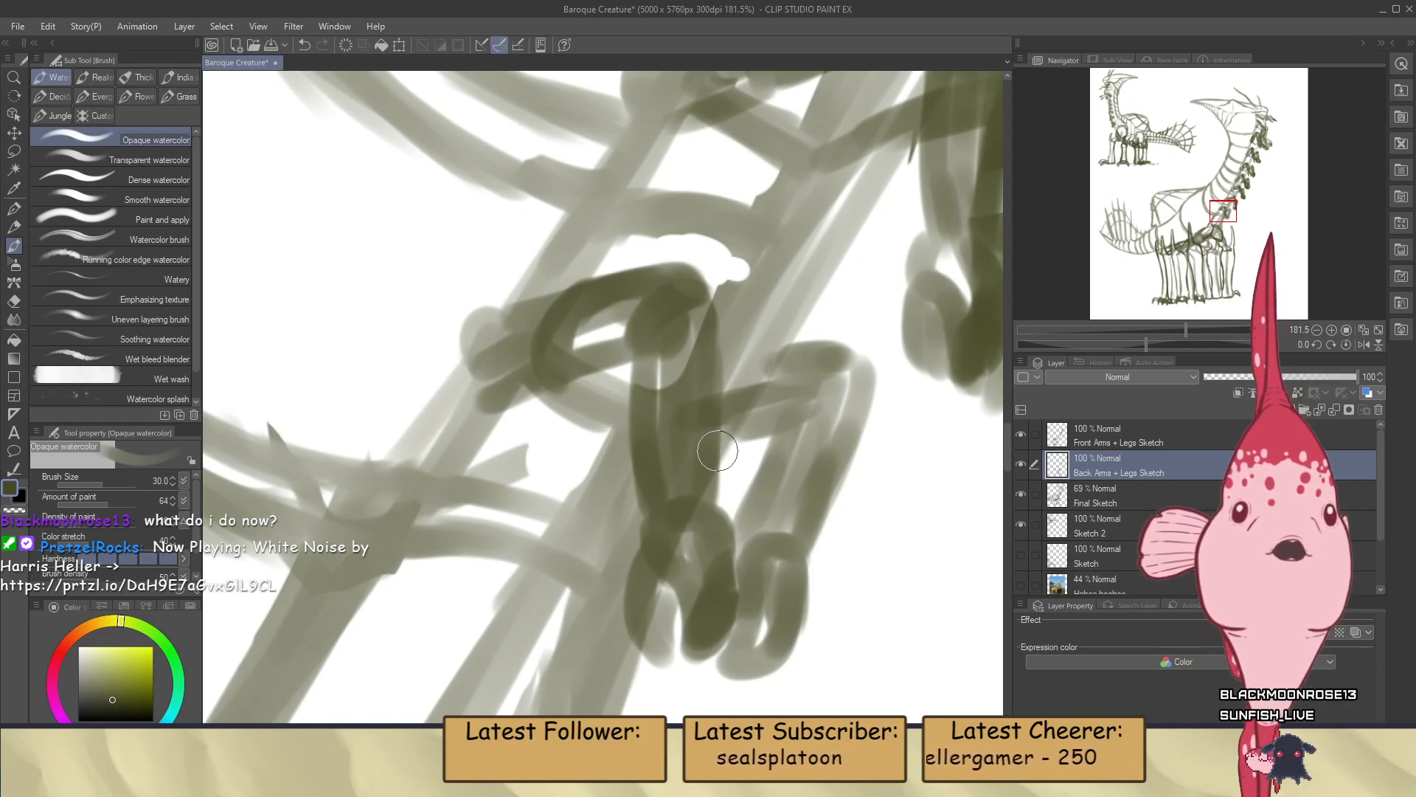
{"action": "scroll", "coordinate": [717, 450], "scroll_direction": "down", "scroll_amount": 5}
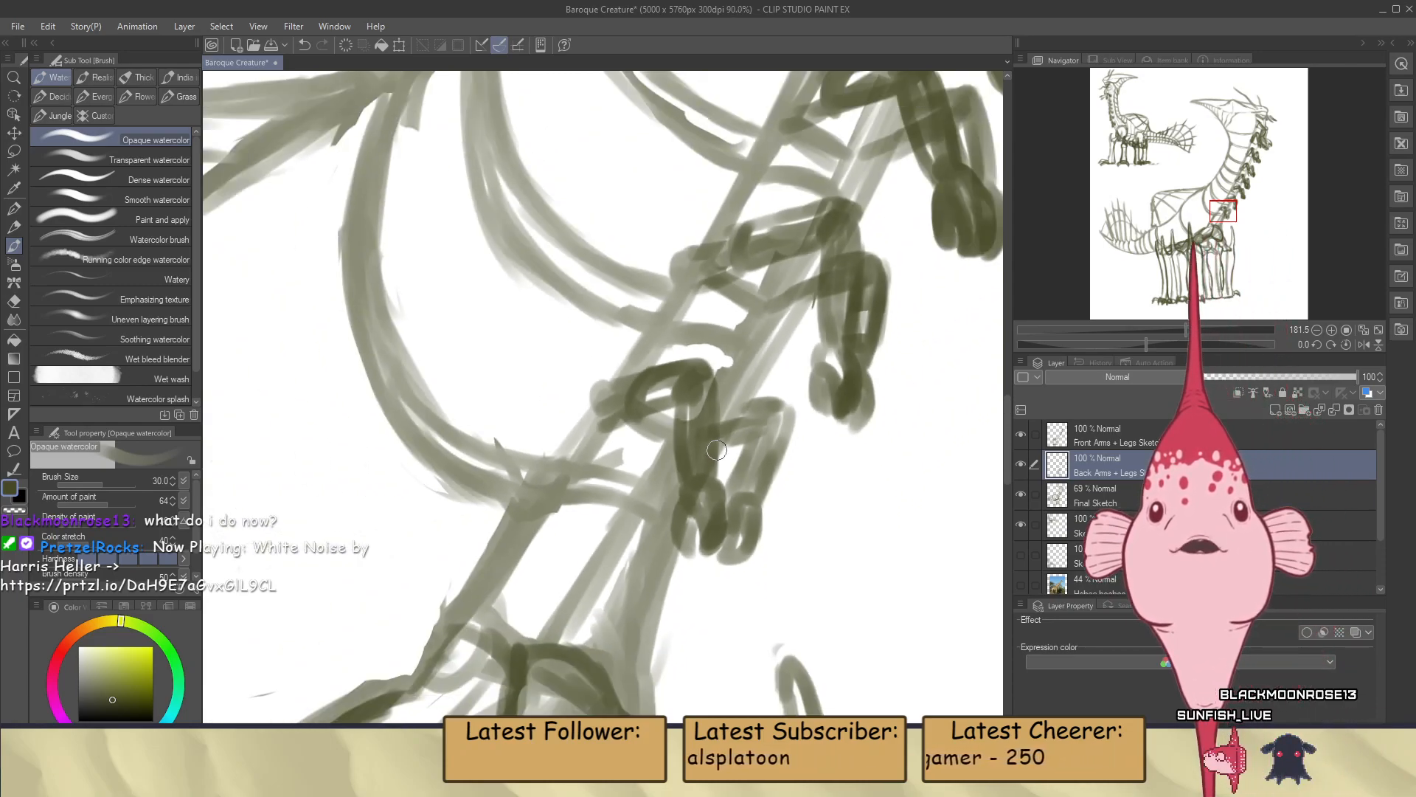
{"action": "scroll", "coordinate": [718, 441], "scroll_direction": "down", "scroll_amount": 6}
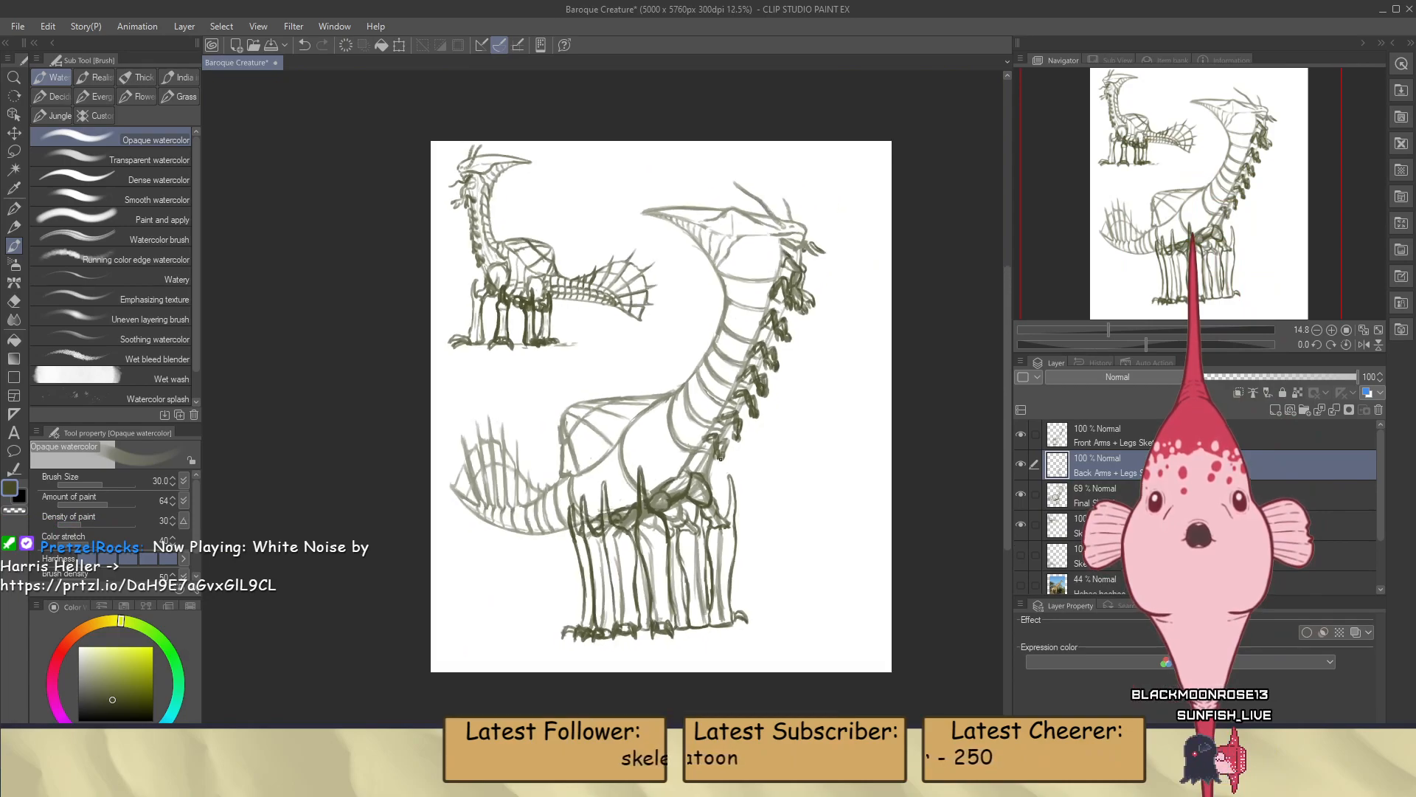
Switch drawing to the Final Sketch layer
{"action": "scroll", "coordinate": [713, 416], "scroll_direction": "up", "scroll_amount": 3}
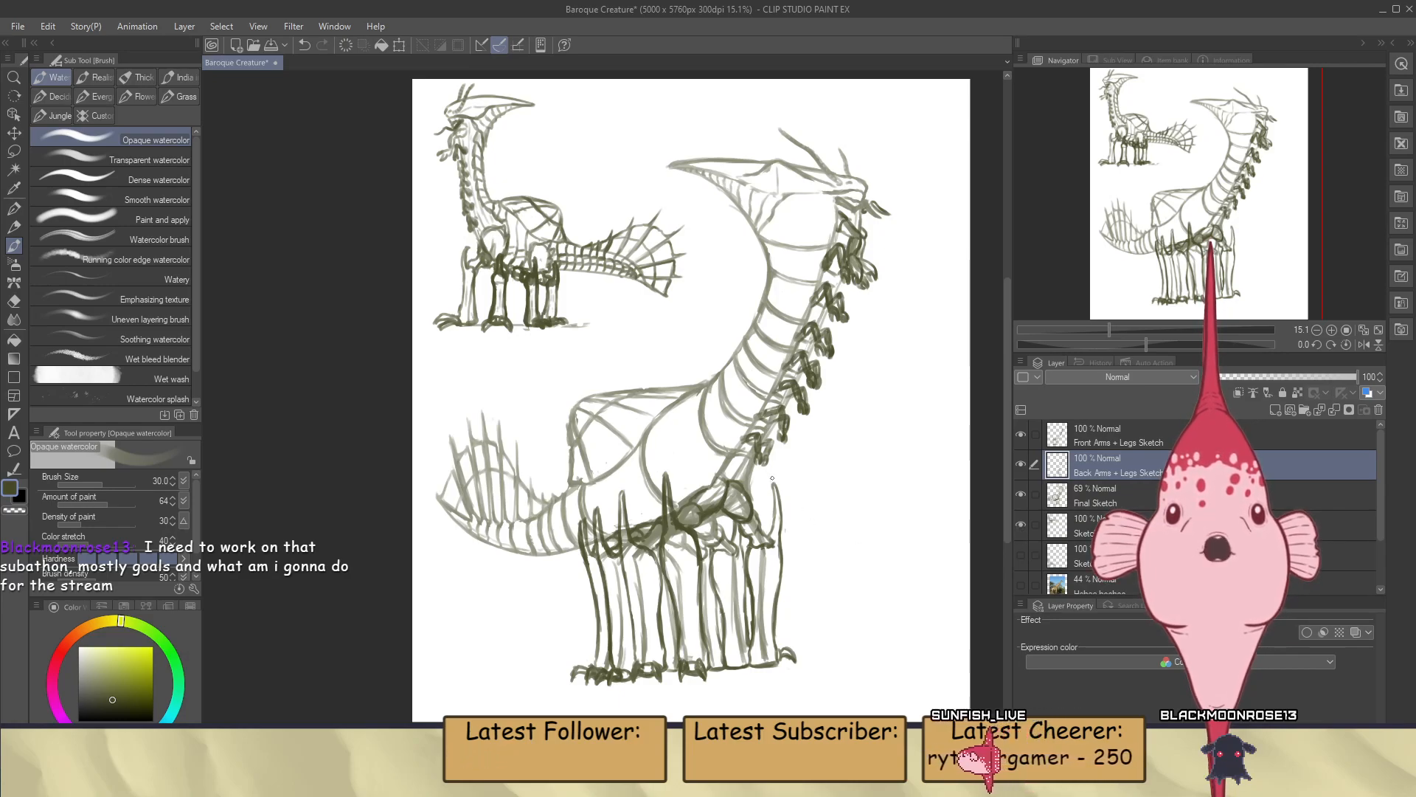
{"action": "scroll", "coordinate": [877, 491], "scroll_direction": "up", "scroll_amount": 2}
{"action": "scroll", "coordinate": [878, 491], "scroll_direction": "down", "scroll_amount": 3}
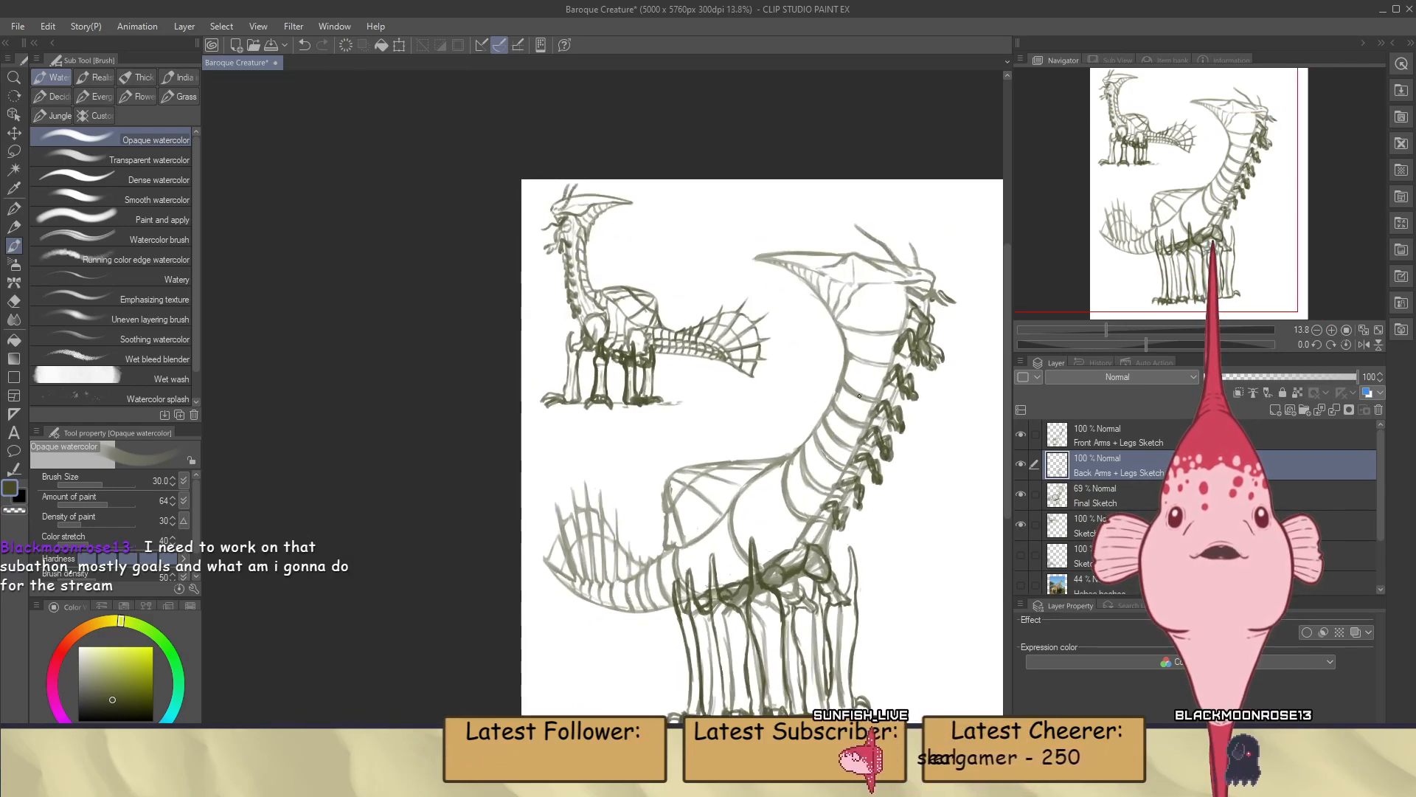
{"action": "left_click", "coordinate": [1080, 494]}
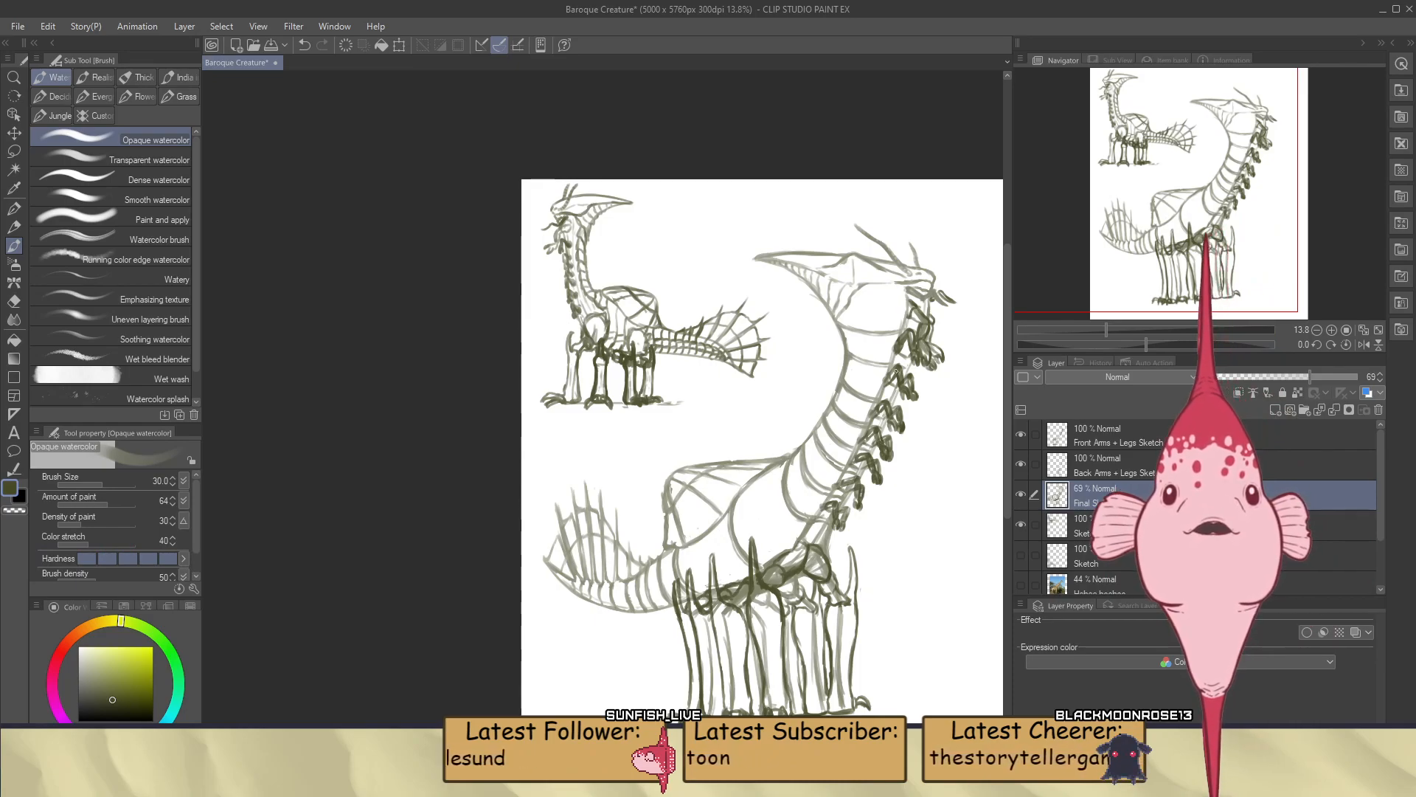
Examine the large creature's head, neck arms, body and legs up close and as a whole
{"action": "scroll", "coordinate": [939, 272], "scroll_direction": "up", "scroll_amount": 1}
{"action": "scroll", "coordinate": [938, 273], "scroll_direction": "up", "scroll_amount": 3}
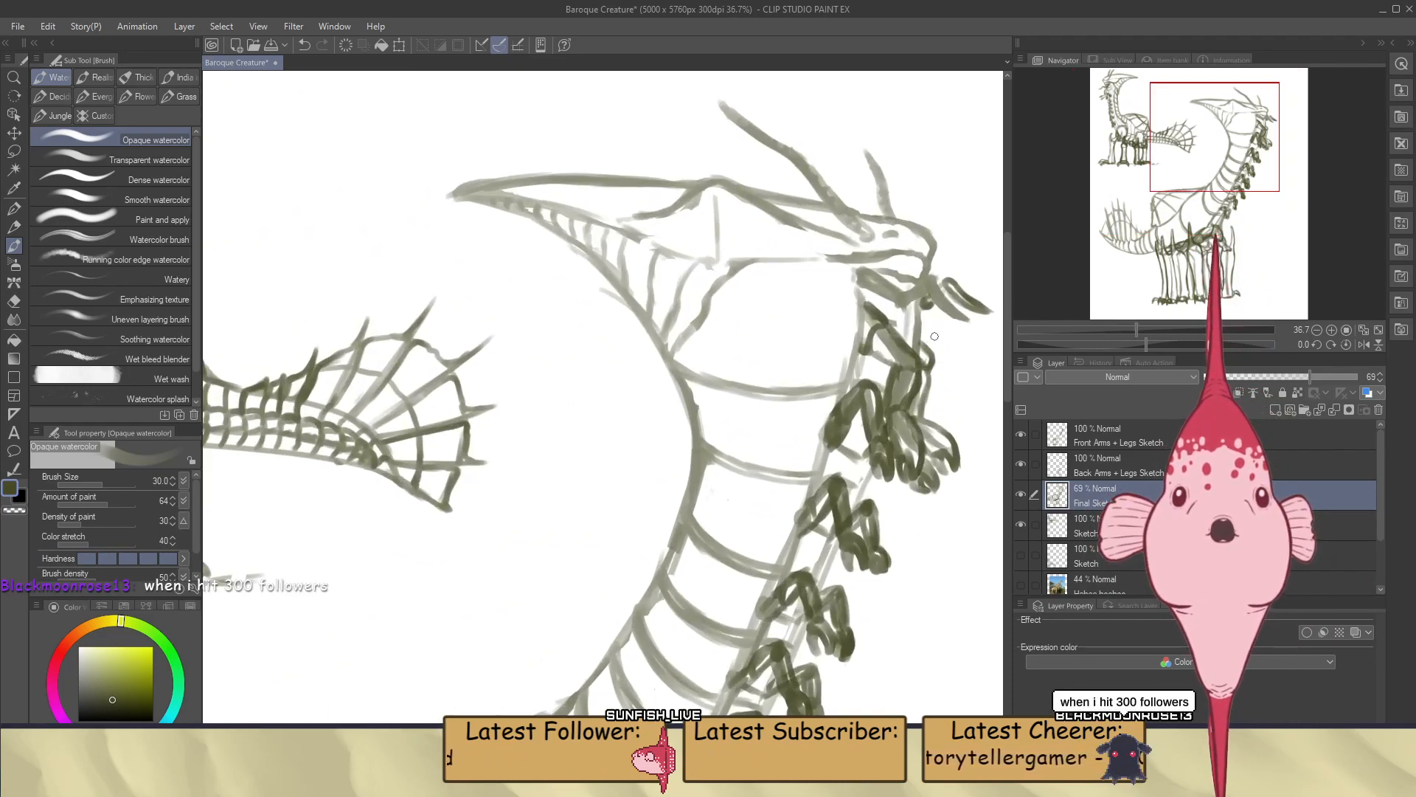
{"action": "scroll", "coordinate": [935, 336], "scroll_direction": "up", "scroll_amount": 1}
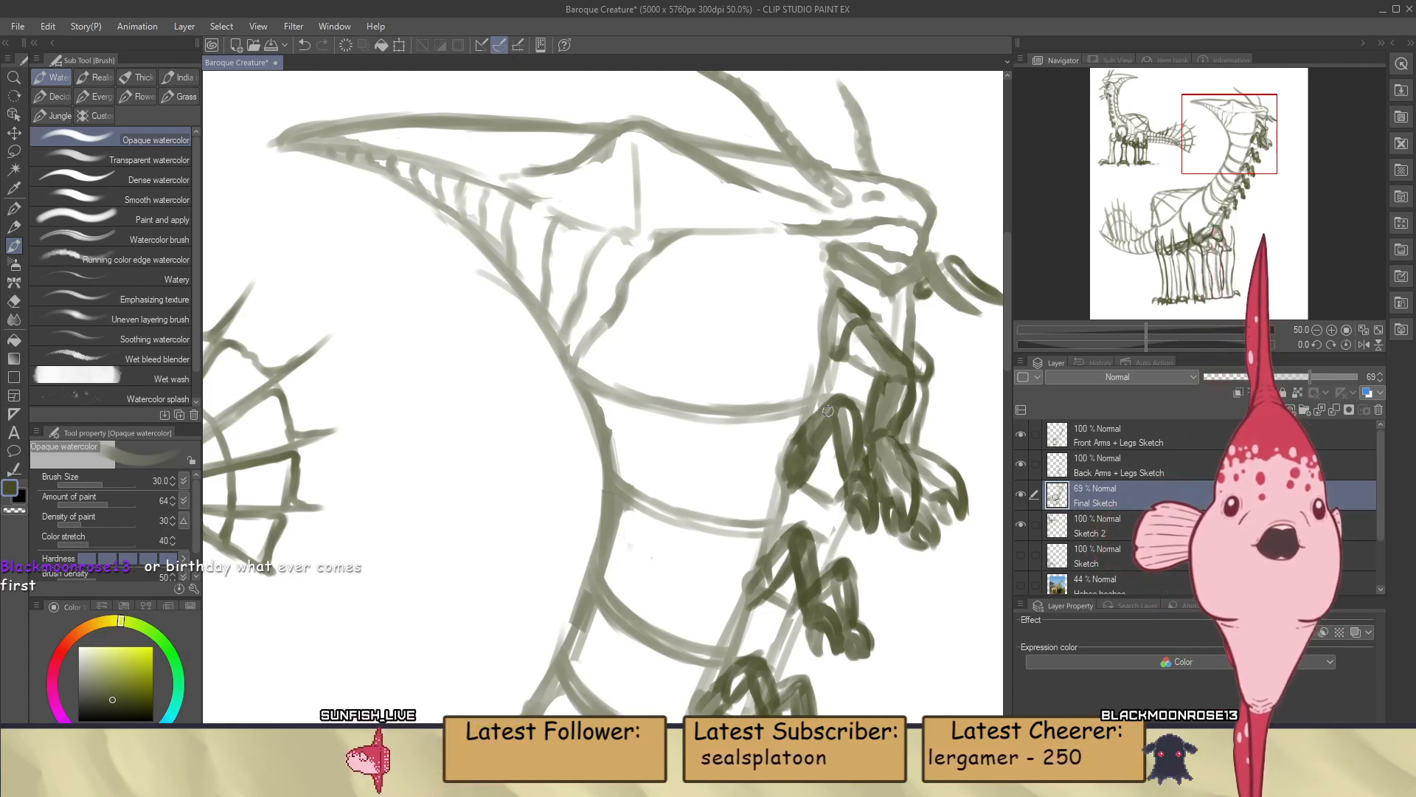
{"action": "scroll", "coordinate": [809, 480], "scroll_direction": "down", "scroll_amount": 8}
{"action": "scroll", "coordinate": [844, 379], "scroll_direction": "up", "scroll_amount": 7}
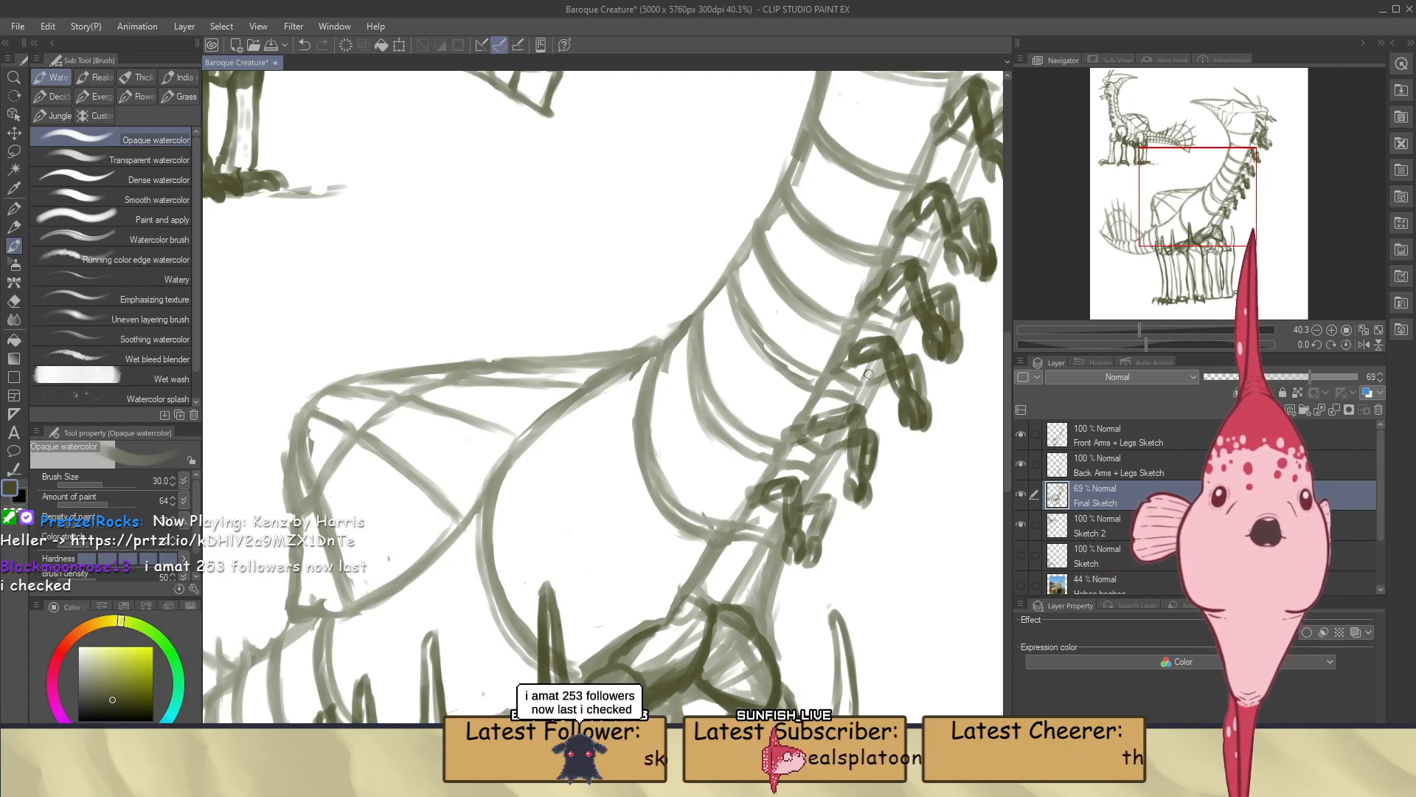
{"action": "scroll", "coordinate": [837, 286], "scroll_direction": "down", "scroll_amount": 2}
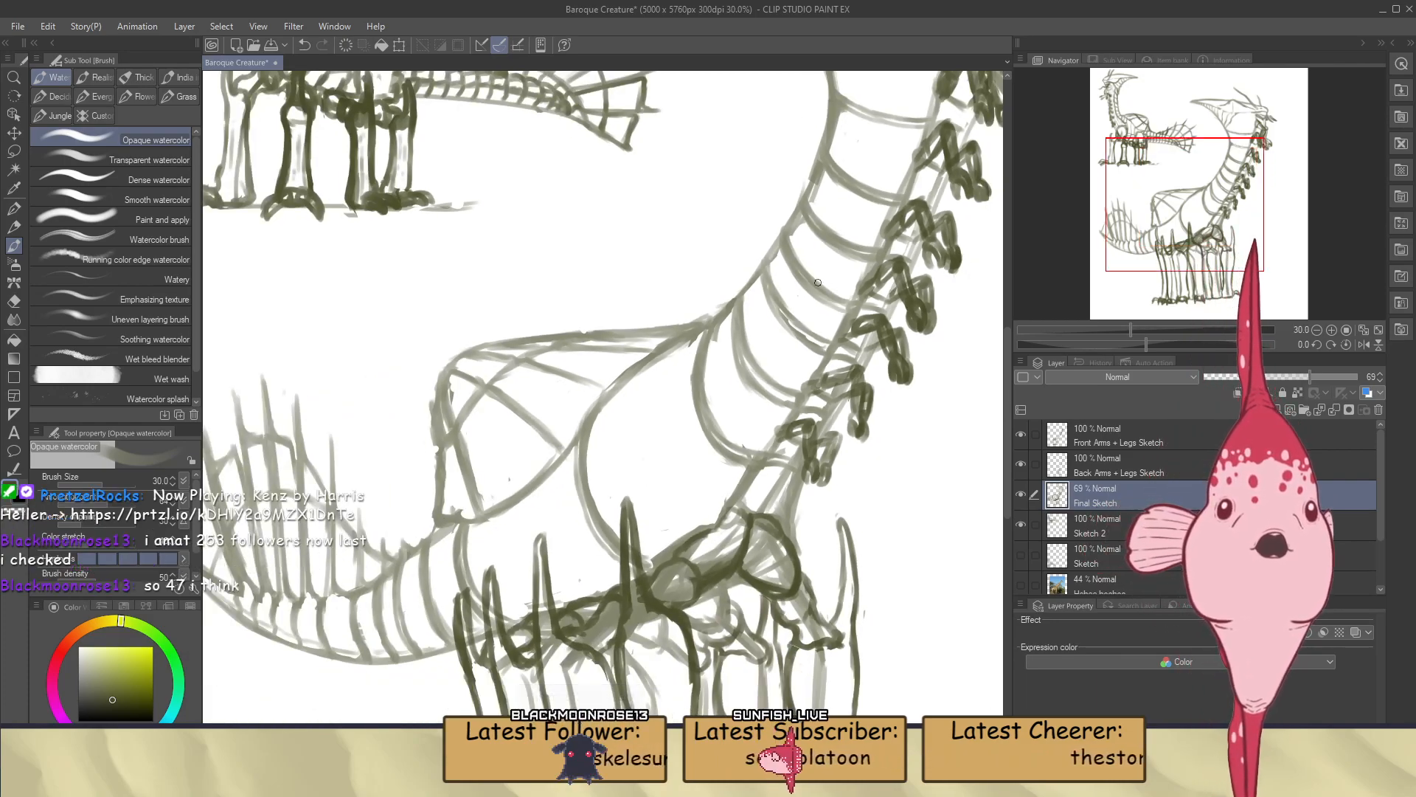
{"action": "scroll", "coordinate": [788, 394], "scroll_direction": "down", "scroll_amount": 3}
{"action": "scroll", "coordinate": [788, 394], "scroll_direction": "down", "scroll_amount": 3}
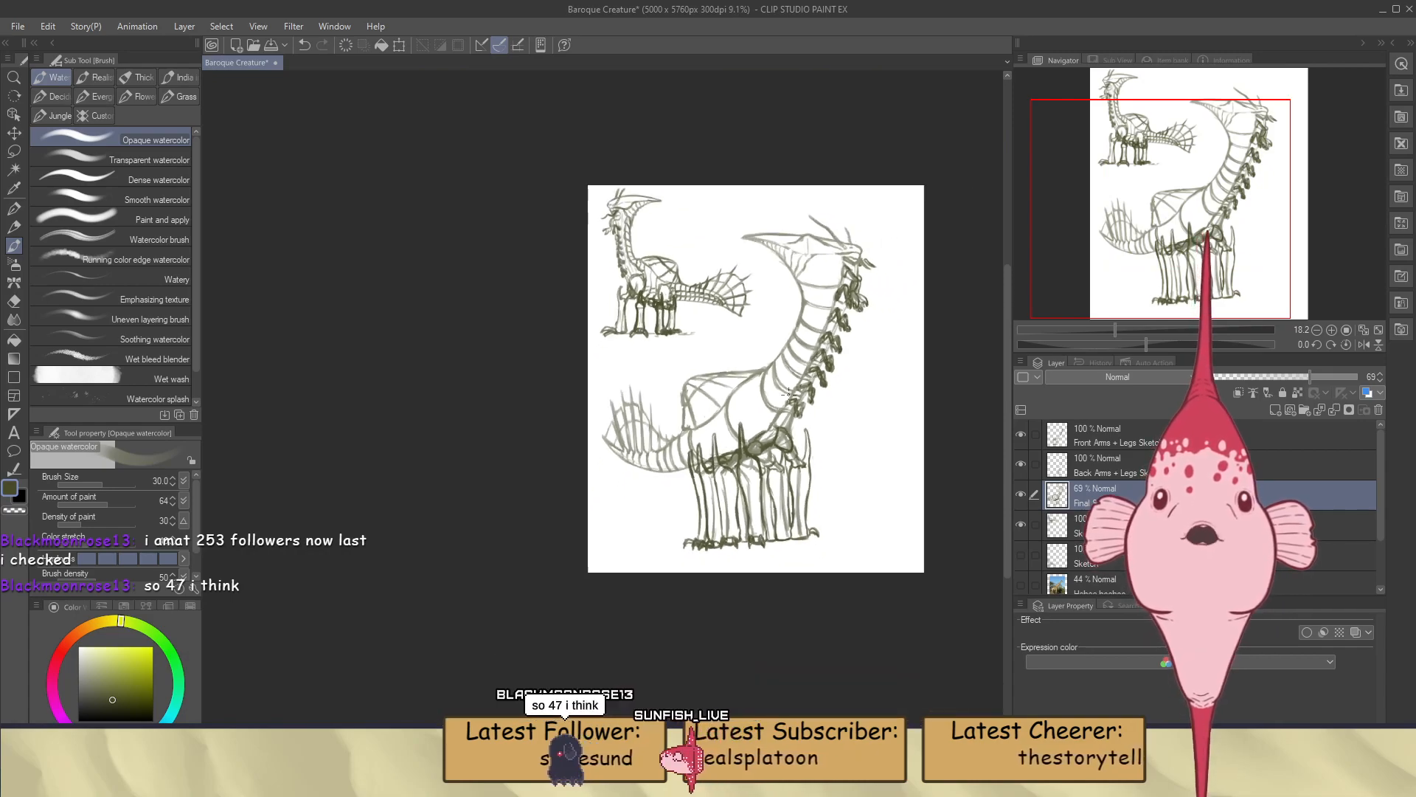
{"action": "scroll", "coordinate": [823, 234], "scroll_direction": "up", "scroll_amount": 3}
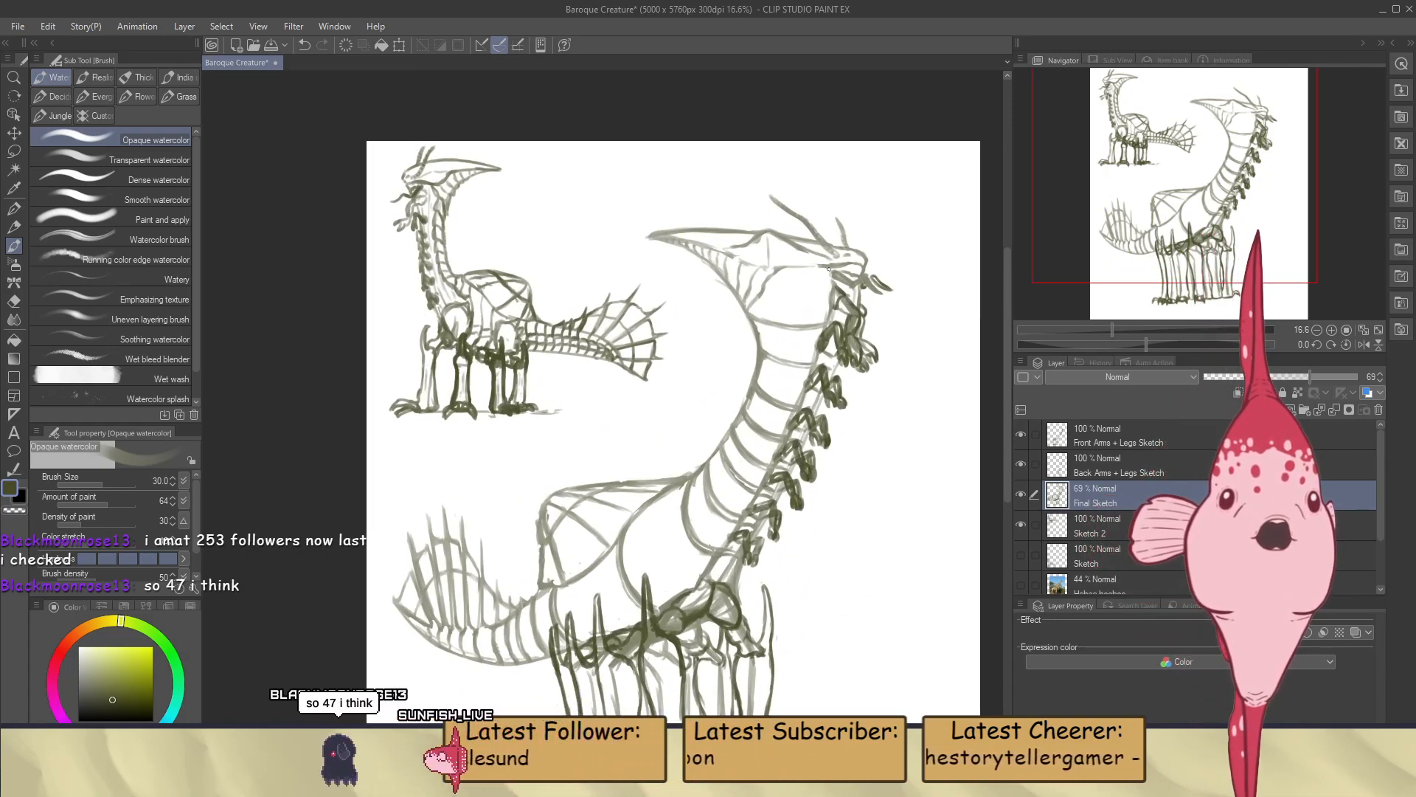
{"action": "scroll", "coordinate": [702, 505], "scroll_direction": "down", "scroll_amount": 2}
{"action": "scroll", "coordinate": [701, 505], "scroll_direction": "up", "scroll_amount": 2}
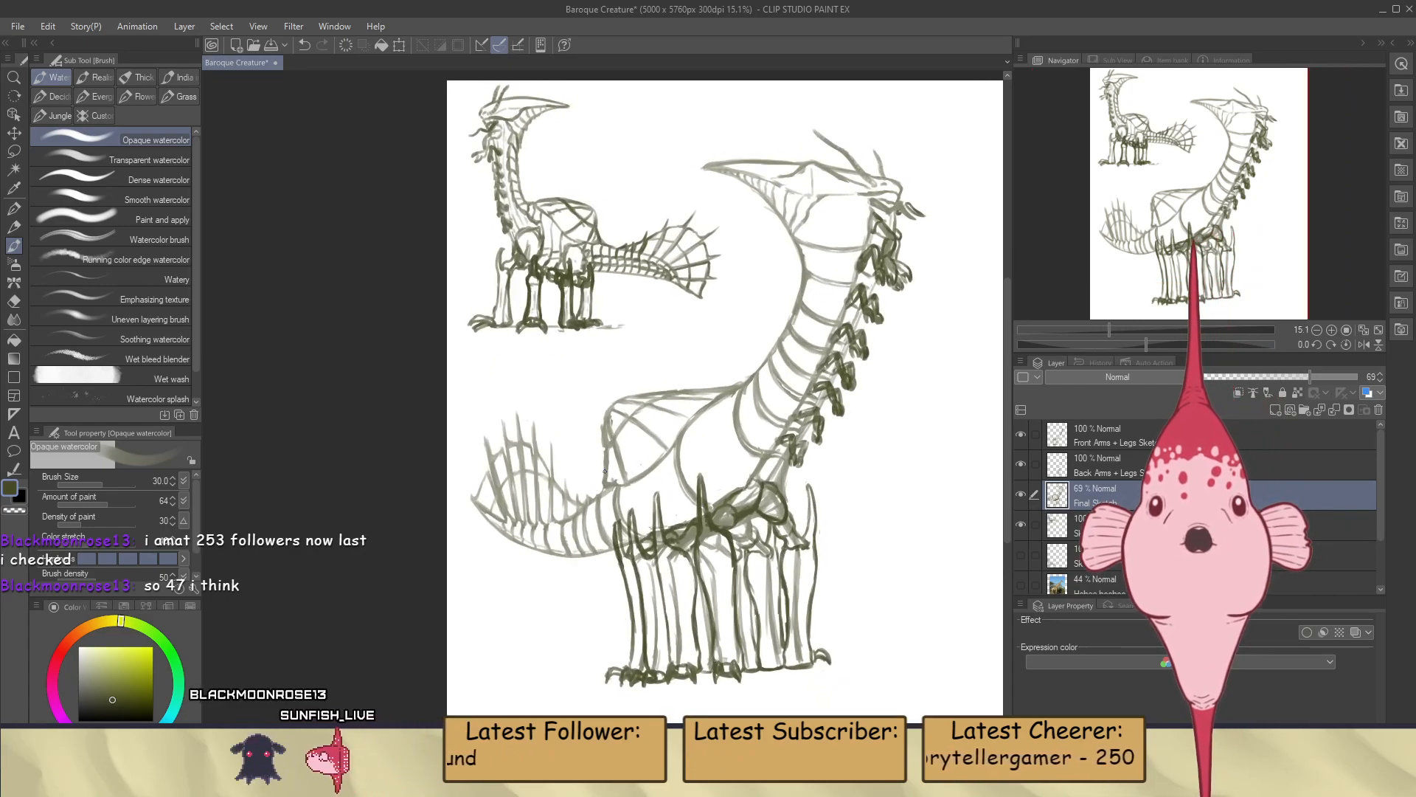
{"action": "scroll", "coordinate": [603, 460], "scroll_direction": "down", "scroll_amount": 1}
Erase the faint leftover leg lines between the large creature's dark legs on the Final Sketch layer
{"action": "scroll", "coordinate": [664, 472], "scroll_direction": "up", "scroll_amount": 3}
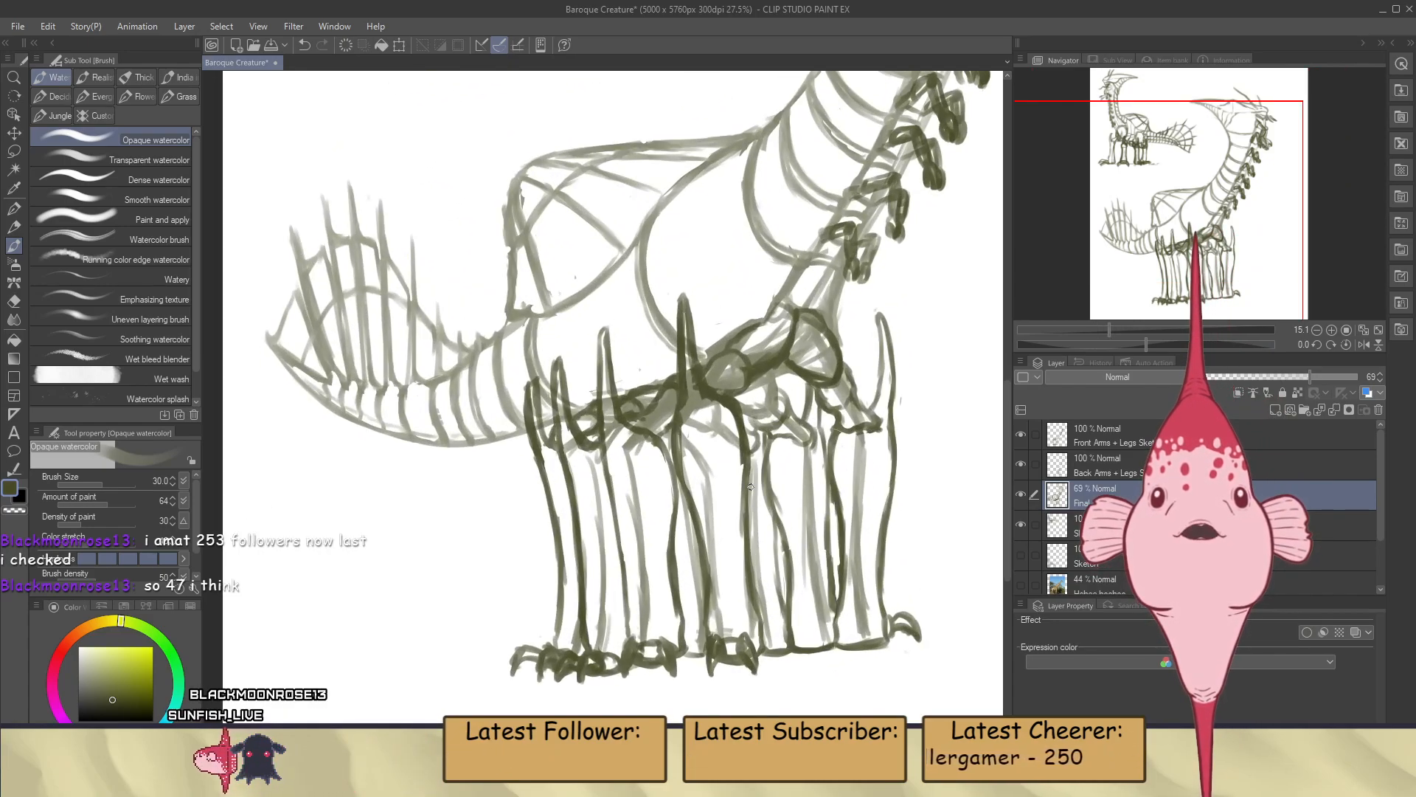
{"action": "left_click_drag", "start_coordinate": [751, 508], "coordinate": [685, 529]}
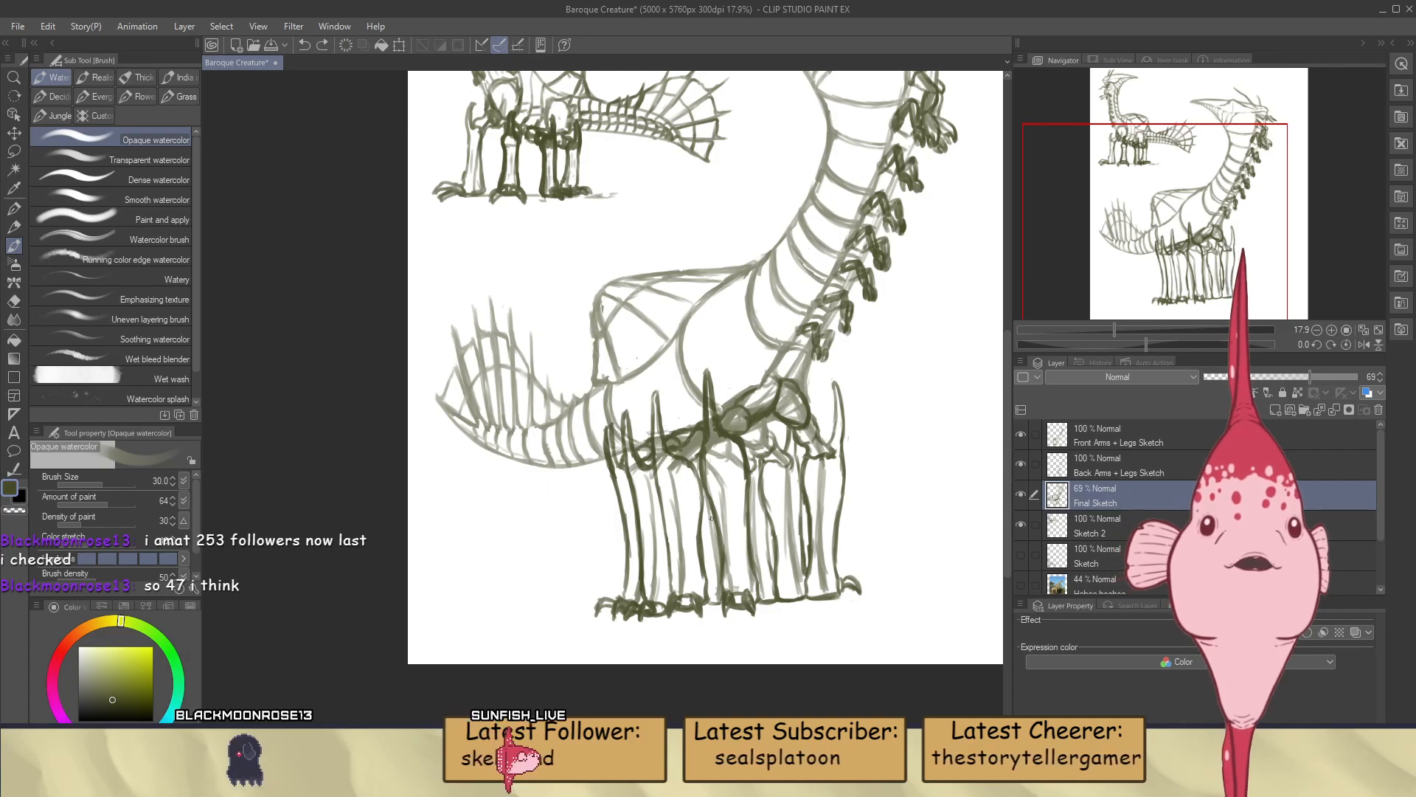
{"action": "key", "text": "e"}
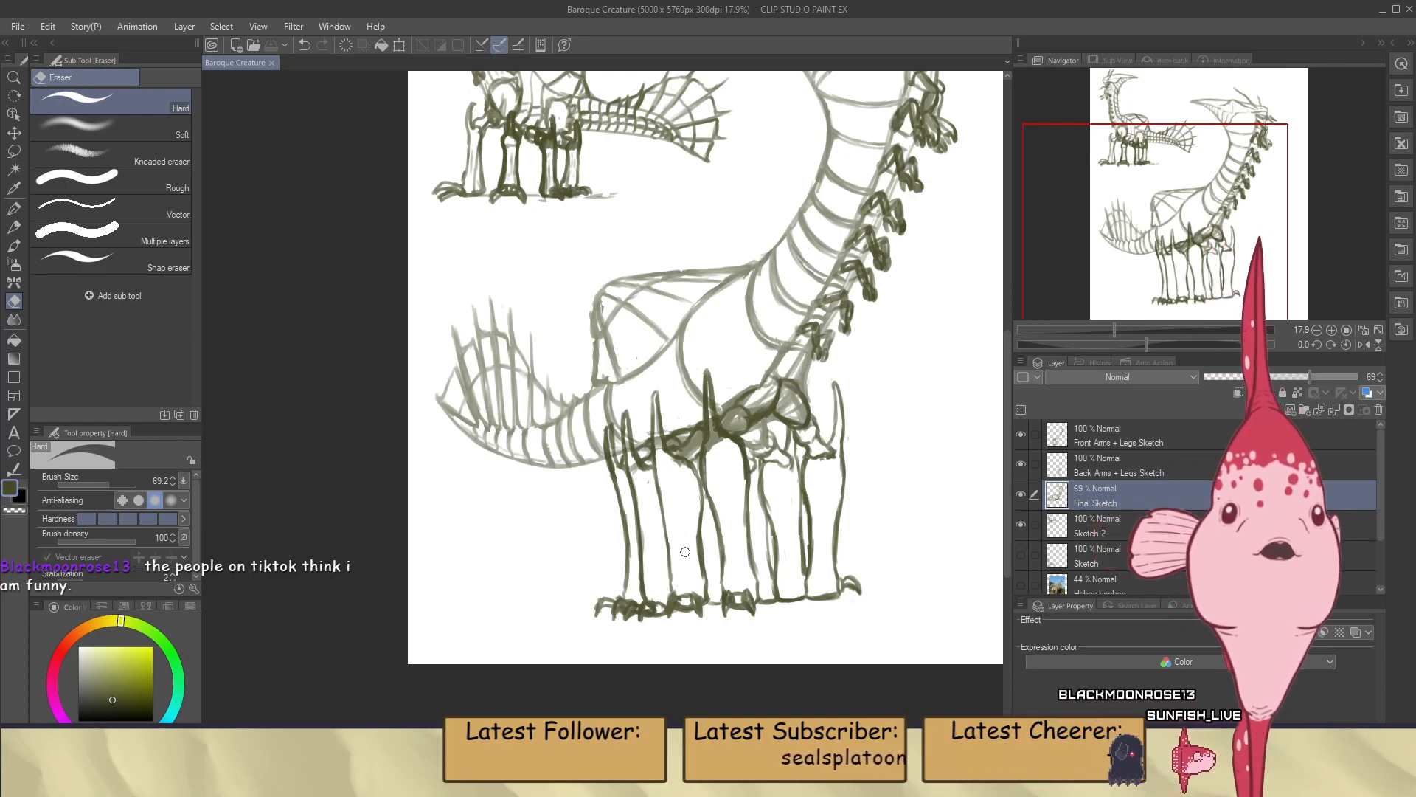
Examine the large creature's head, banded neck, body and tail fan at several magnifications
{"action": "scroll", "coordinate": [685, 552], "scroll_direction": "down", "scroll_amount": 6}
{"action": "scroll", "coordinate": [762, 246], "scroll_direction": "up", "scroll_amount": 5}
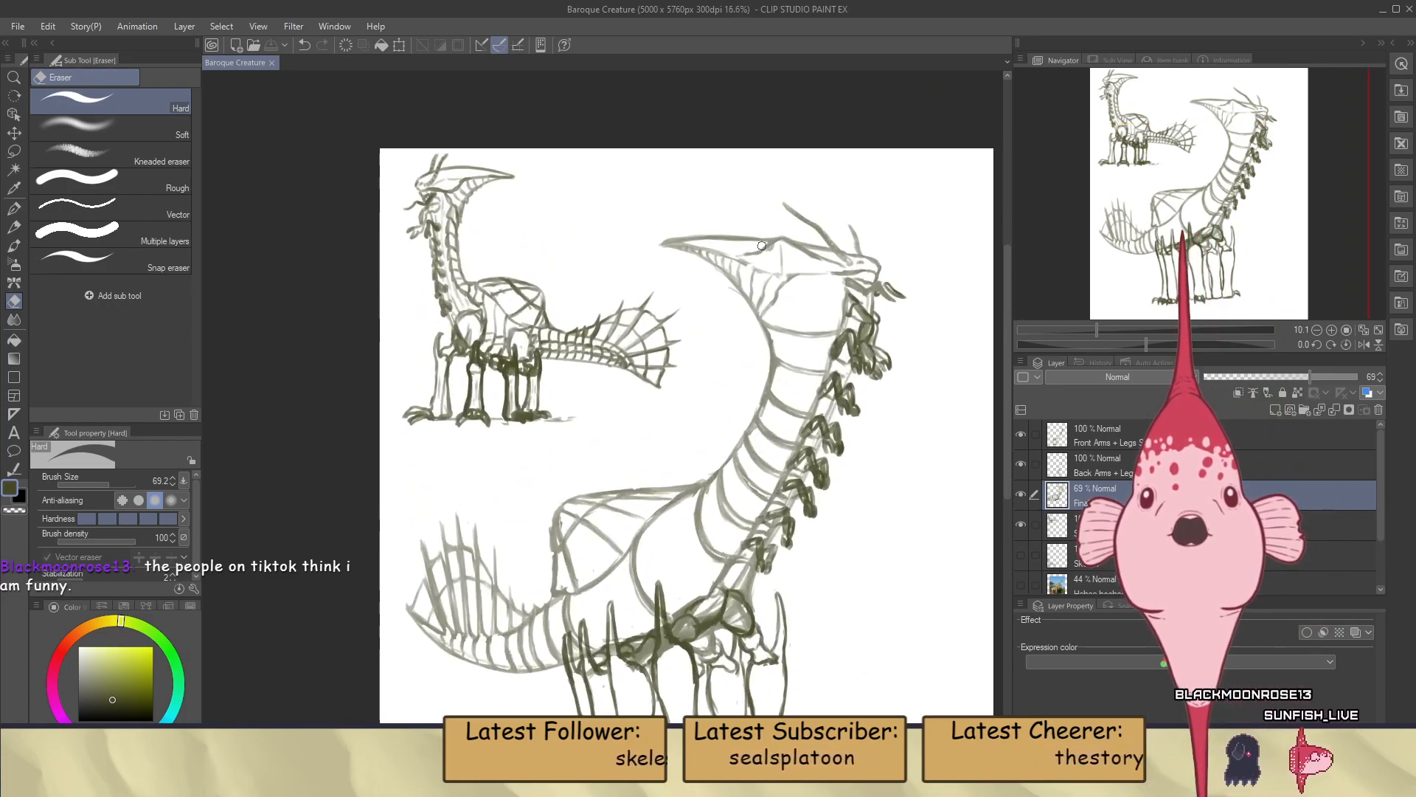
{"action": "scroll", "coordinate": [762, 246], "scroll_direction": "up", "scroll_amount": 3}
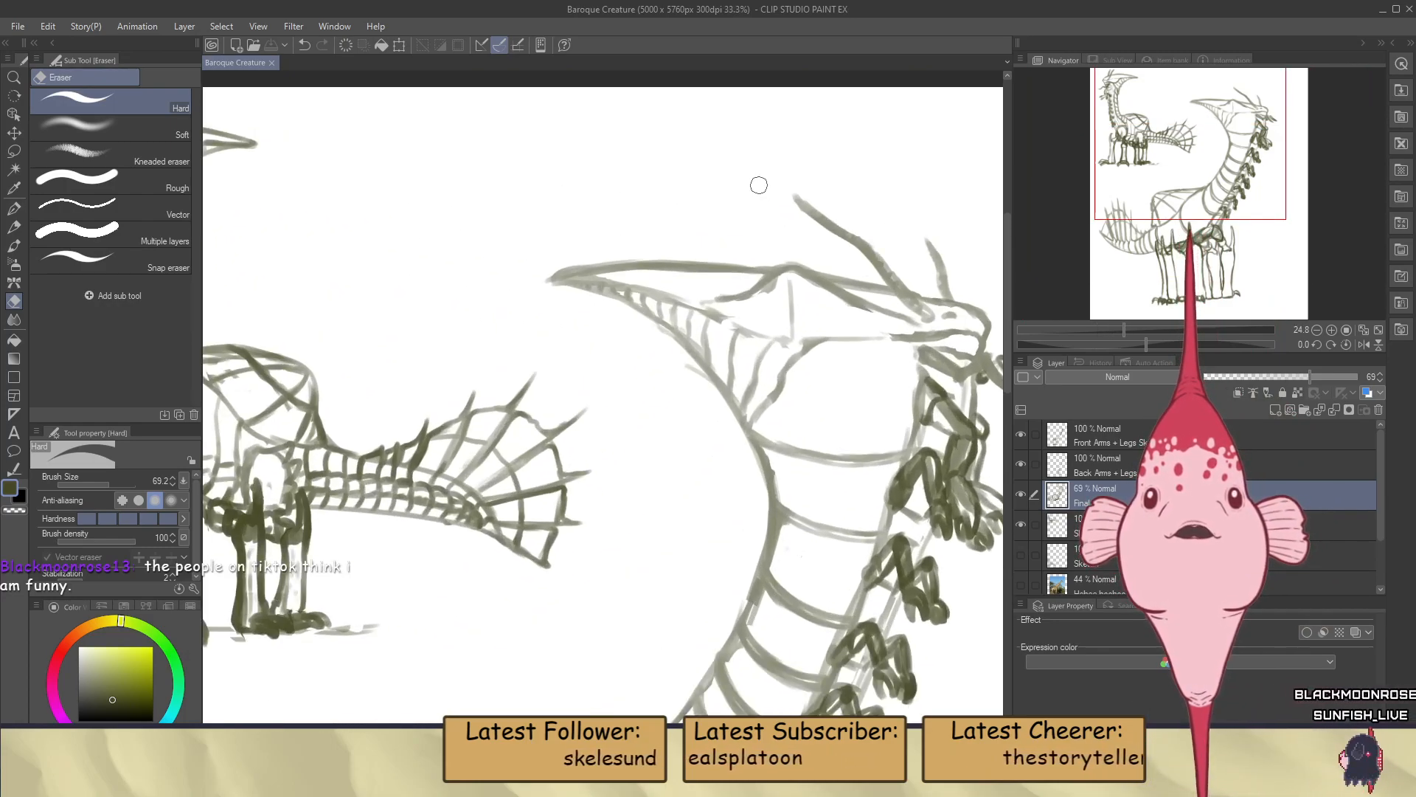
{"action": "scroll", "coordinate": [759, 185], "scroll_direction": "down", "scroll_amount": 5}
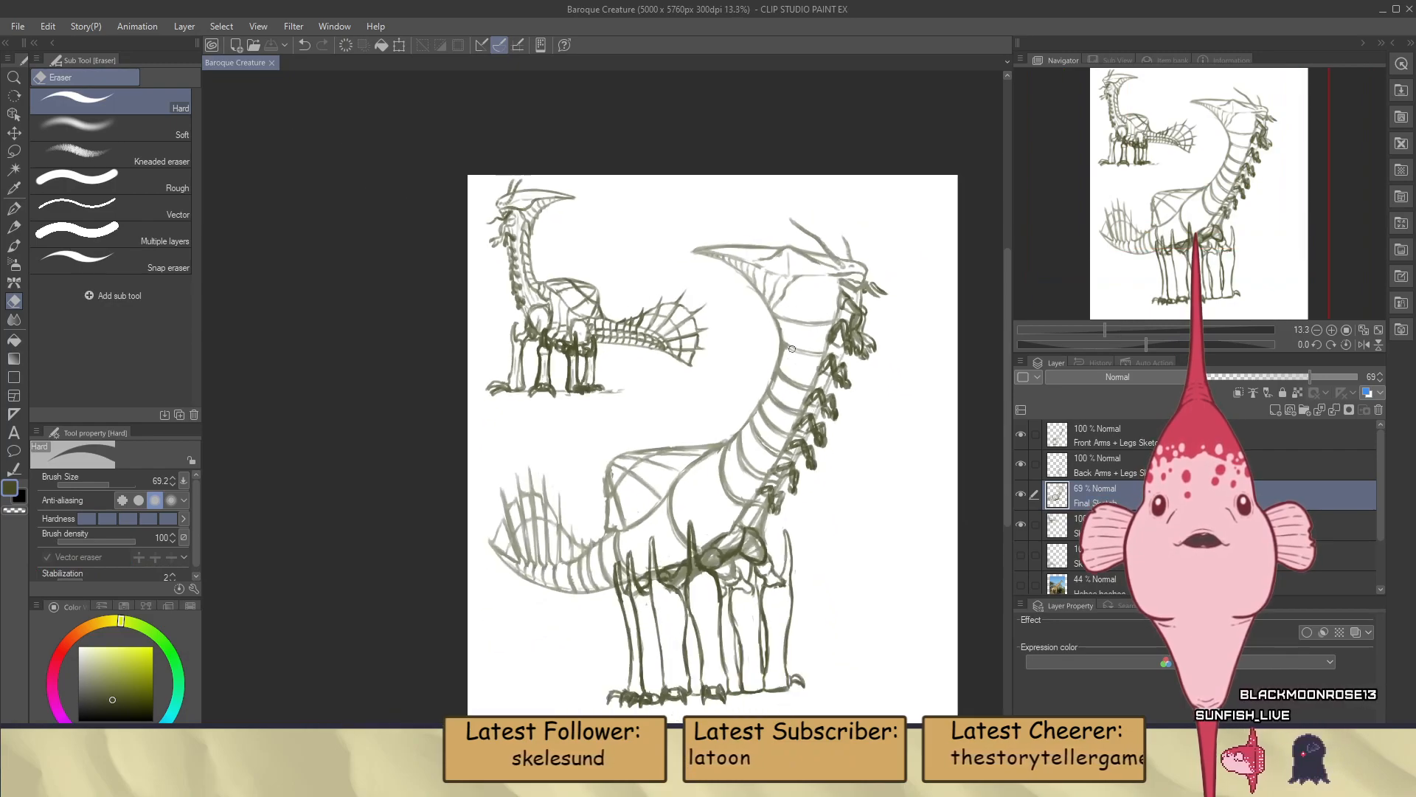
{"action": "scroll", "coordinate": [792, 338], "scroll_direction": "down", "scroll_amount": 1}
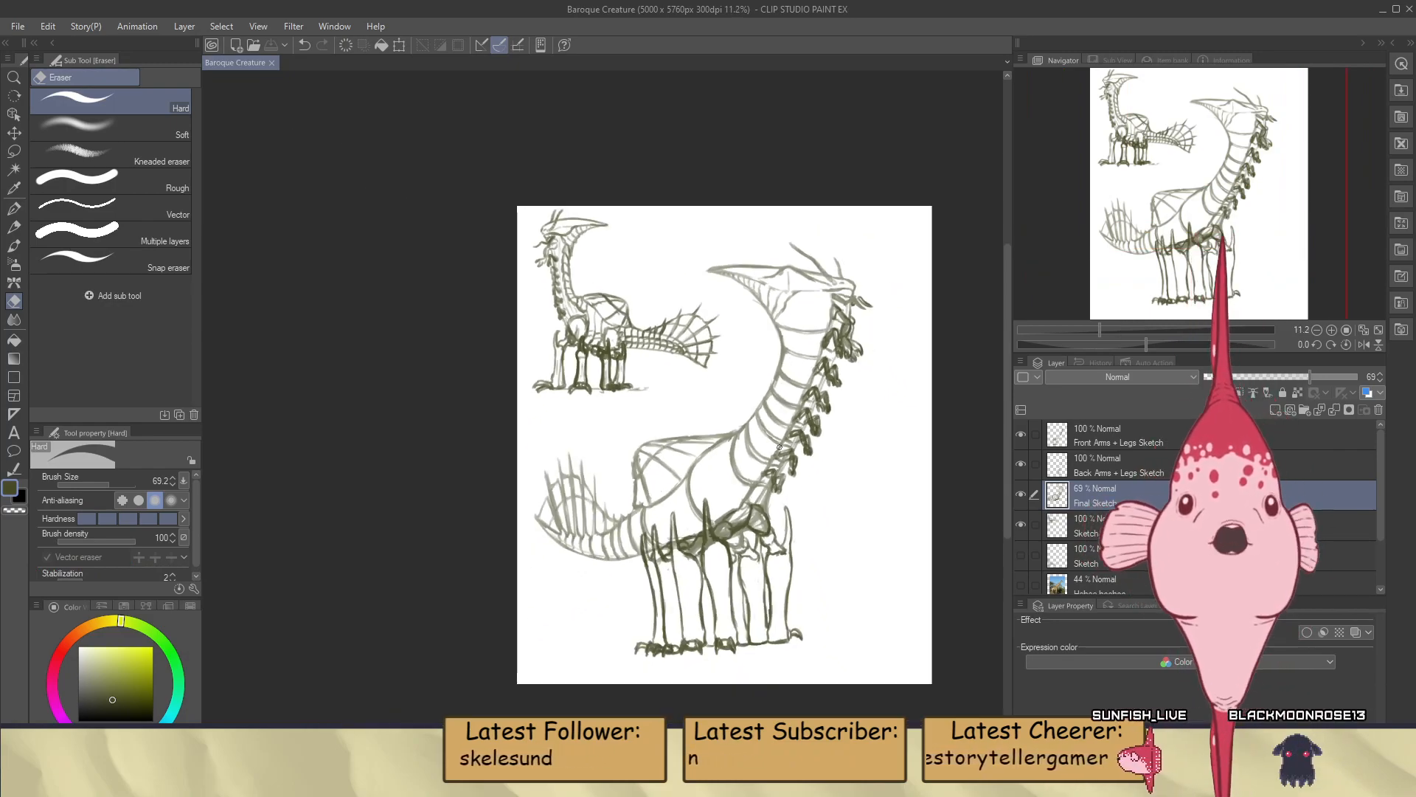
{"action": "scroll", "coordinate": [779, 447], "scroll_direction": "up", "scroll_amount": 5}
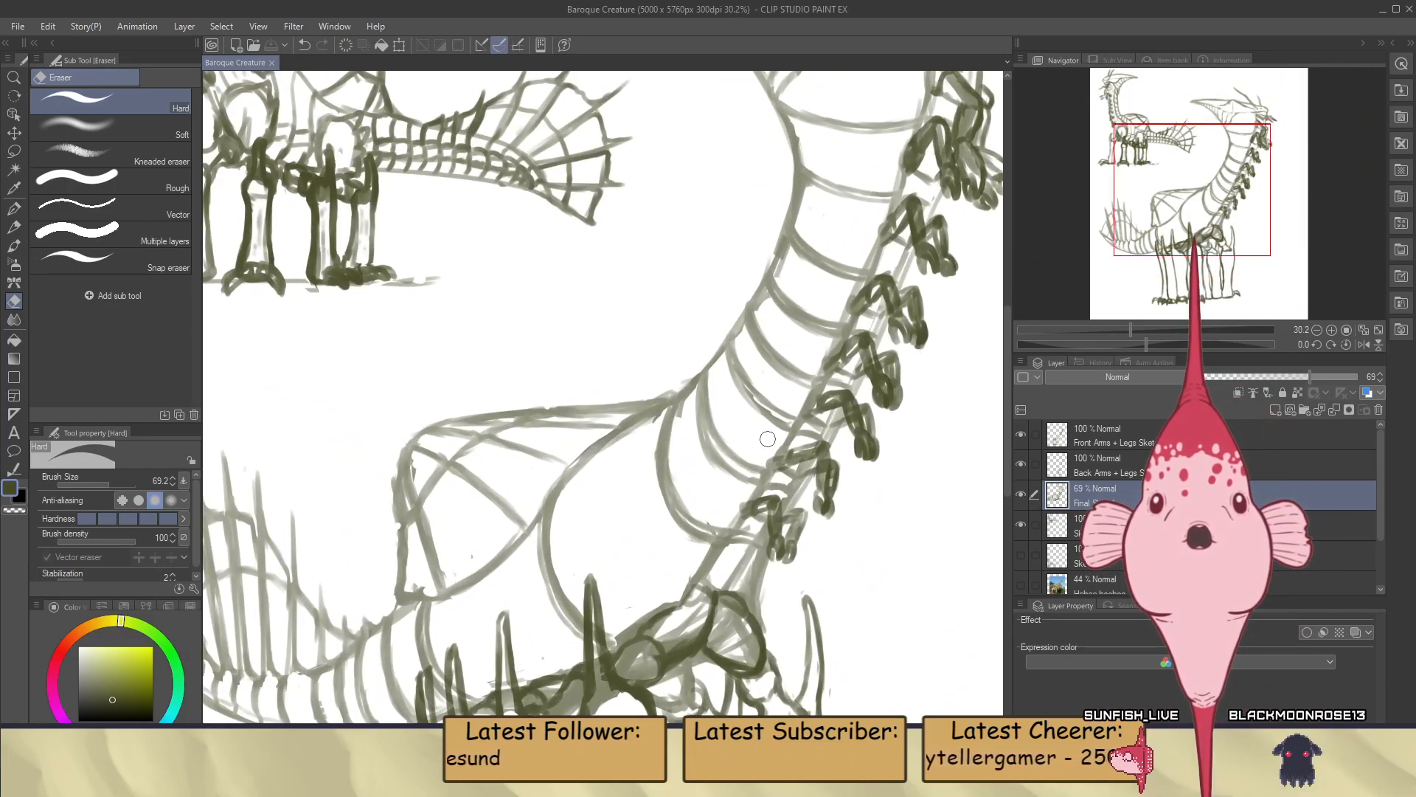
{"action": "scroll", "coordinate": [769, 430], "scroll_direction": "down", "scroll_amount": 3}
{"action": "scroll", "coordinate": [724, 414], "scroll_direction": "up", "scroll_amount": 2}
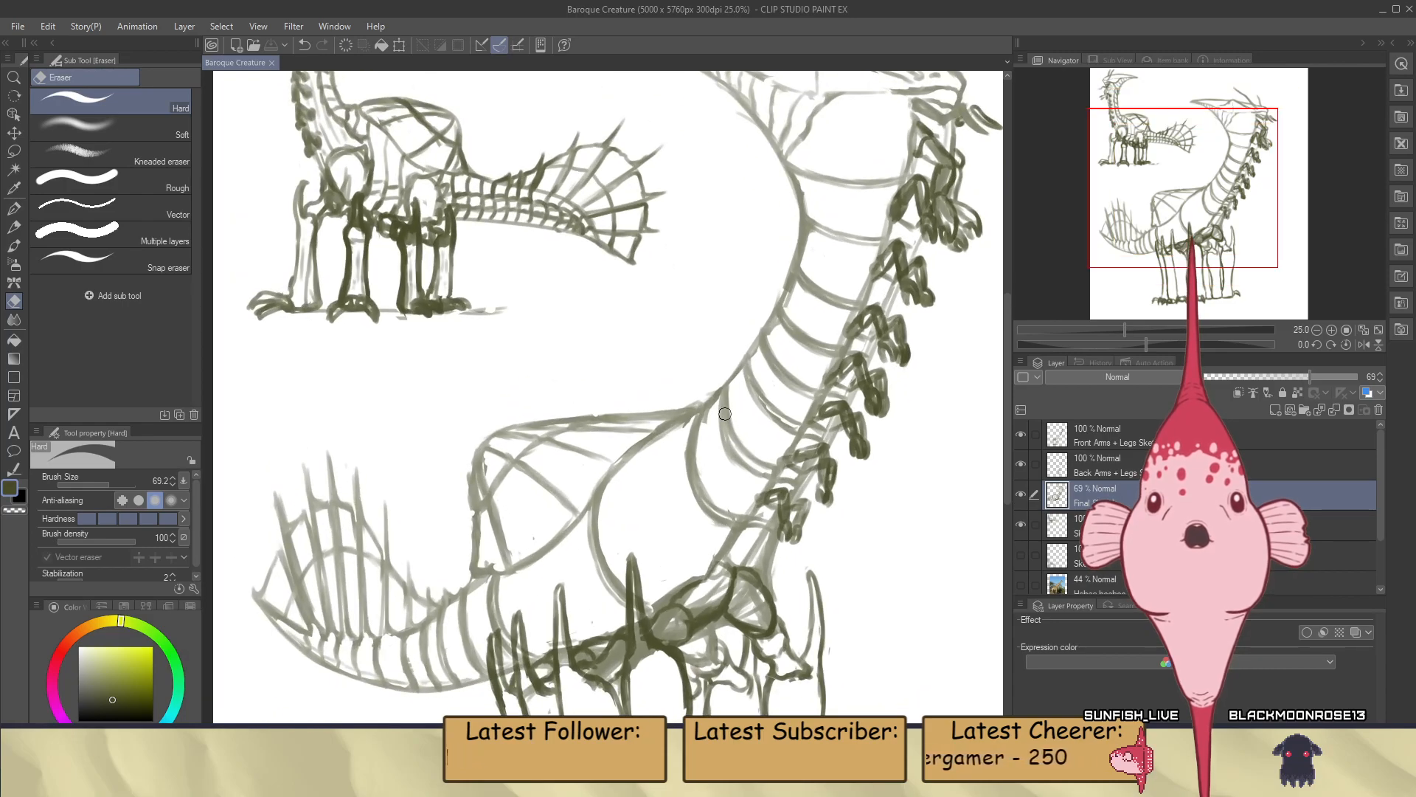
{"action": "scroll", "coordinate": [725, 414], "scroll_direction": "down", "scroll_amount": 2}
{"action": "scroll", "coordinate": [774, 442], "scroll_direction": "up", "scroll_amount": 4}
{"action": "scroll", "coordinate": [729, 553], "scroll_direction": "down", "scroll_amount": 1}
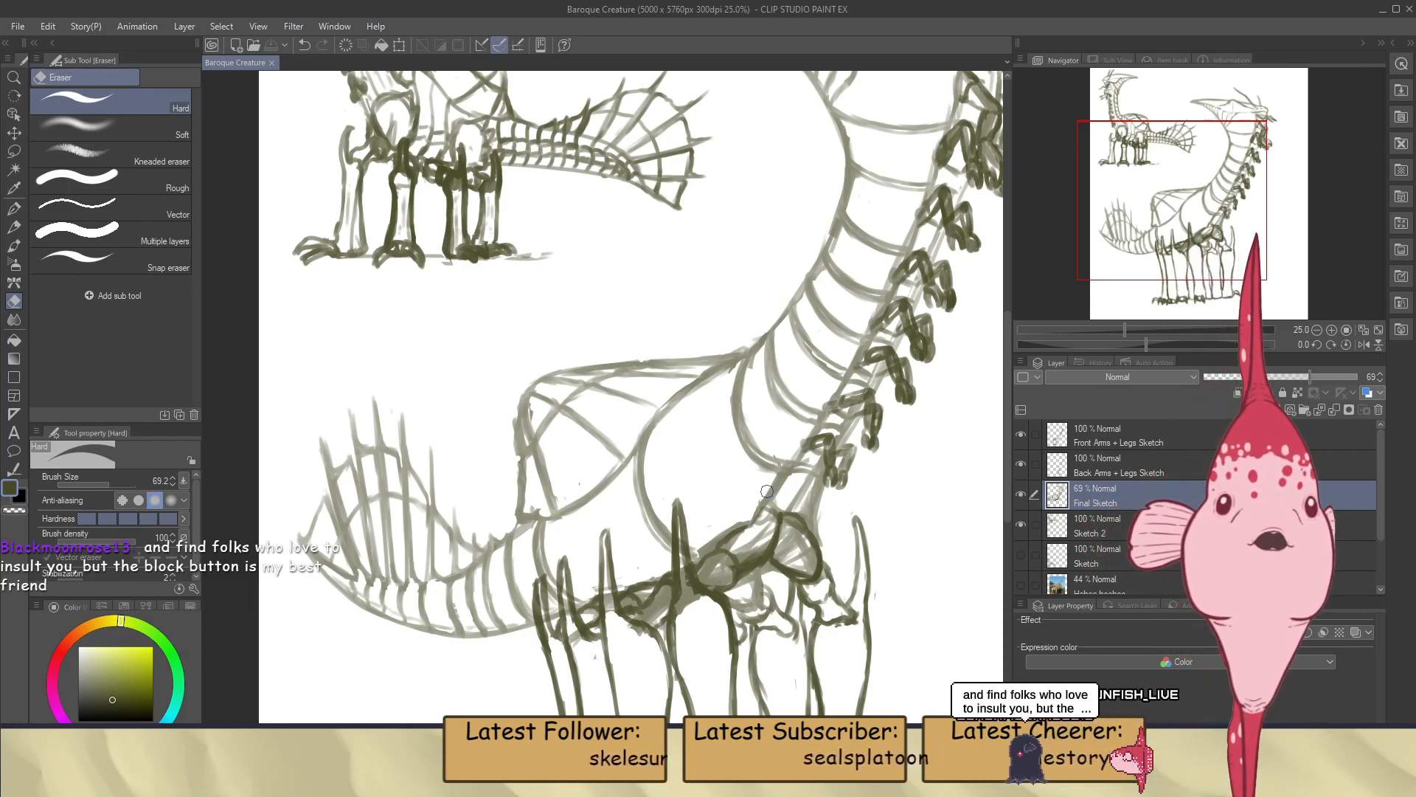
{"action": "scroll", "coordinate": [767, 491], "scroll_direction": "down", "scroll_amount": 2}
{"action": "scroll", "coordinate": [768, 492], "scroll_direction": "down", "scroll_amount": 1}
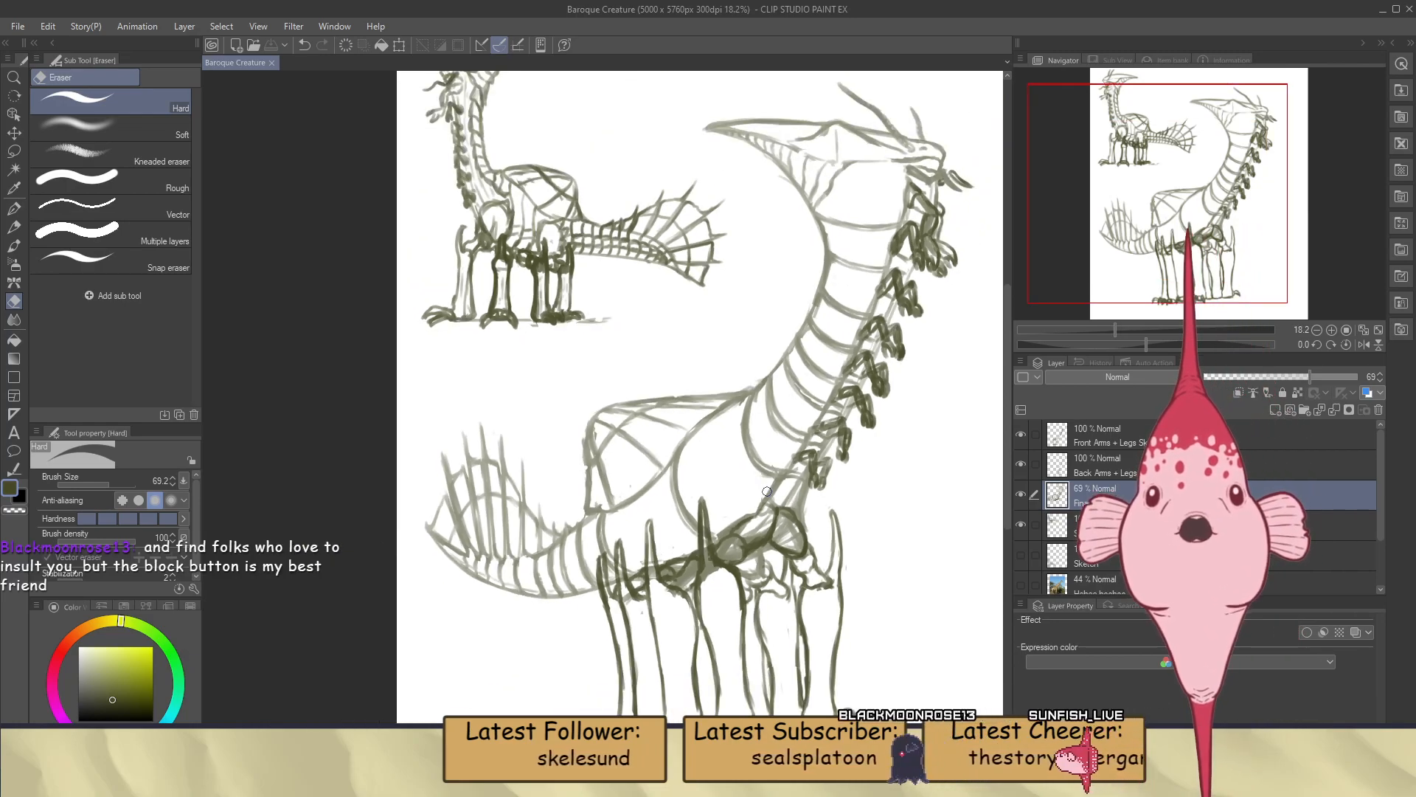
{"action": "scroll", "coordinate": [767, 491], "scroll_direction": "down", "scroll_amount": 2}
{"action": "scroll", "coordinate": [566, 581], "scroll_direction": "up", "scroll_amount": 4}
{"action": "scroll", "coordinate": [590, 590], "scroll_direction": "down", "scroll_amount": 4}
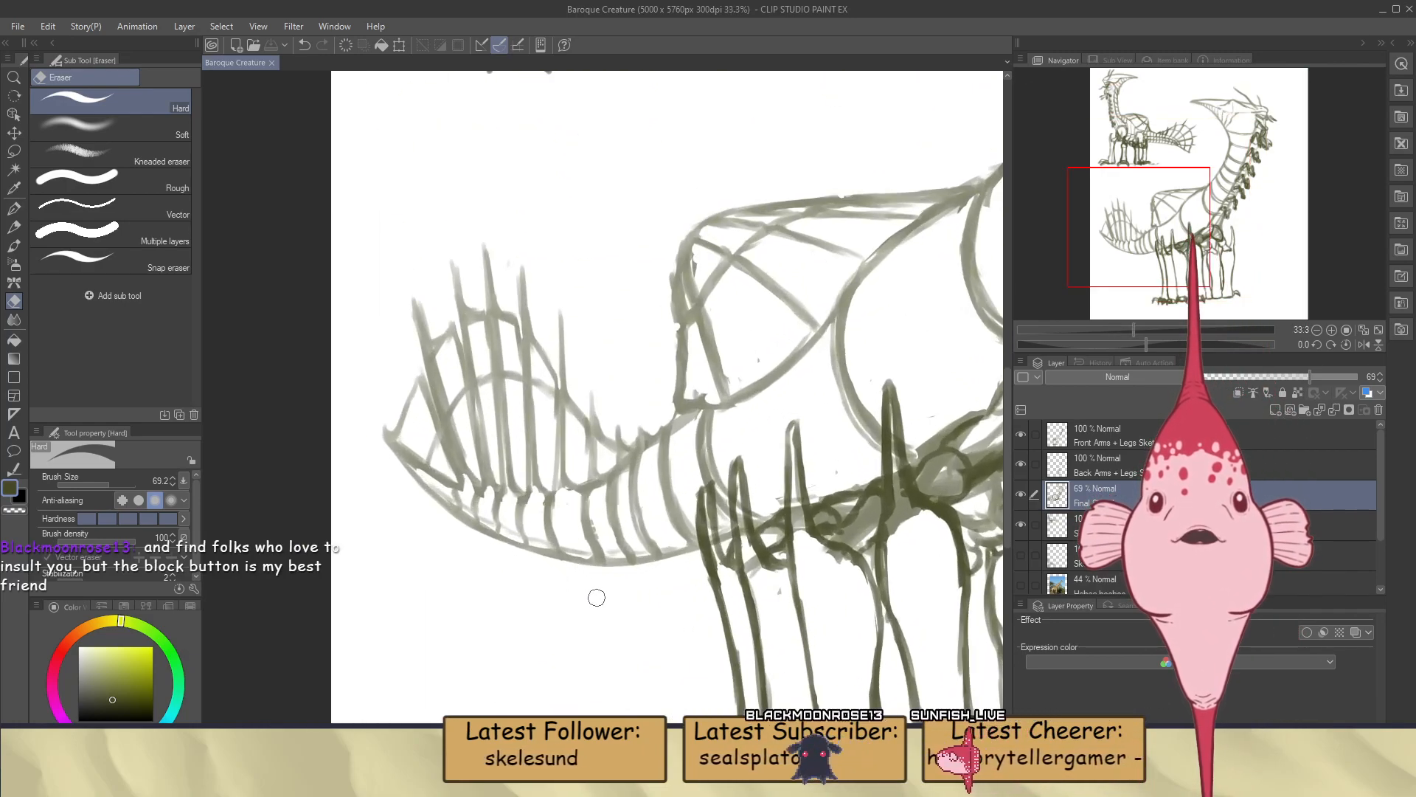
{"action": "scroll", "coordinate": [711, 573], "scroll_direction": "up", "scroll_amount": 1}
{"action": "scroll", "coordinate": [712, 573], "scroll_direction": "up", "scroll_amount": 1}
{"action": "scroll", "coordinate": [711, 573], "scroll_direction": "down", "scroll_amount": 2}
{"action": "scroll", "coordinate": [892, 398], "scroll_direction": "up", "scroll_amount": 2}
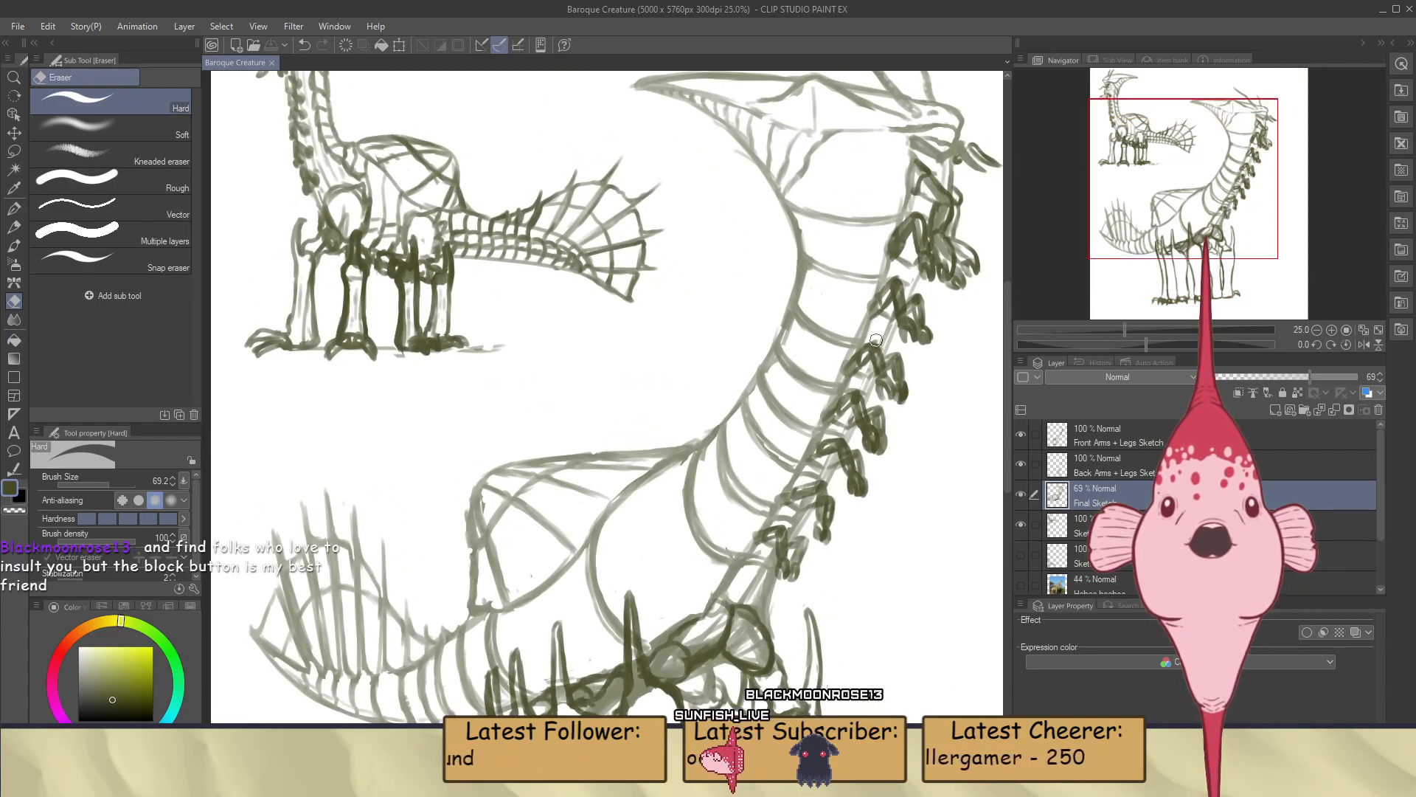
{"action": "scroll", "coordinate": [889, 313], "scroll_direction": "down", "scroll_amount": 1}
{"action": "scroll", "coordinate": [896, 325], "scroll_direction": "up", "scroll_amount": 1}
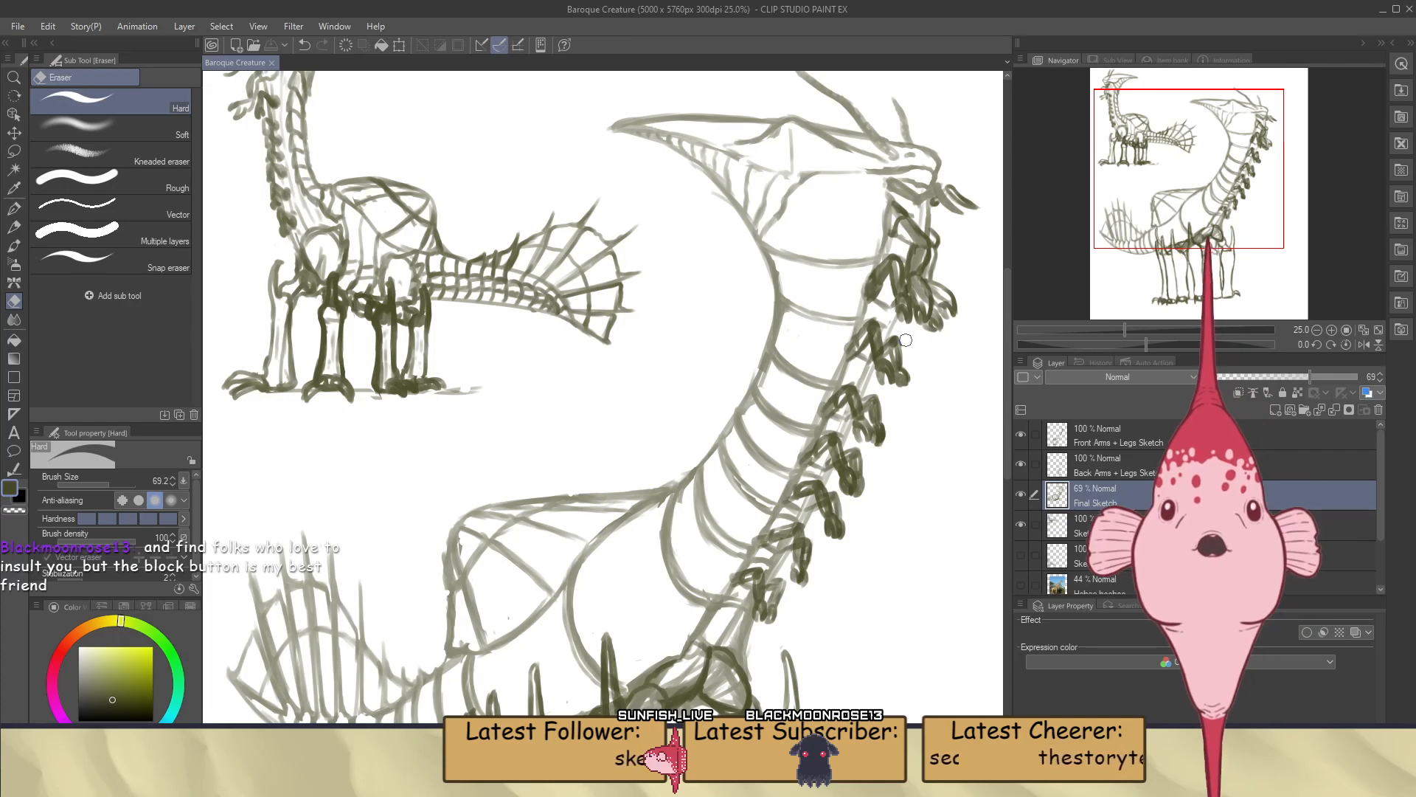
{"action": "scroll", "coordinate": [906, 341], "scroll_direction": "down", "scroll_amount": 1}
{"action": "scroll", "coordinate": [734, 510], "scroll_direction": "up", "scroll_amount": 3}
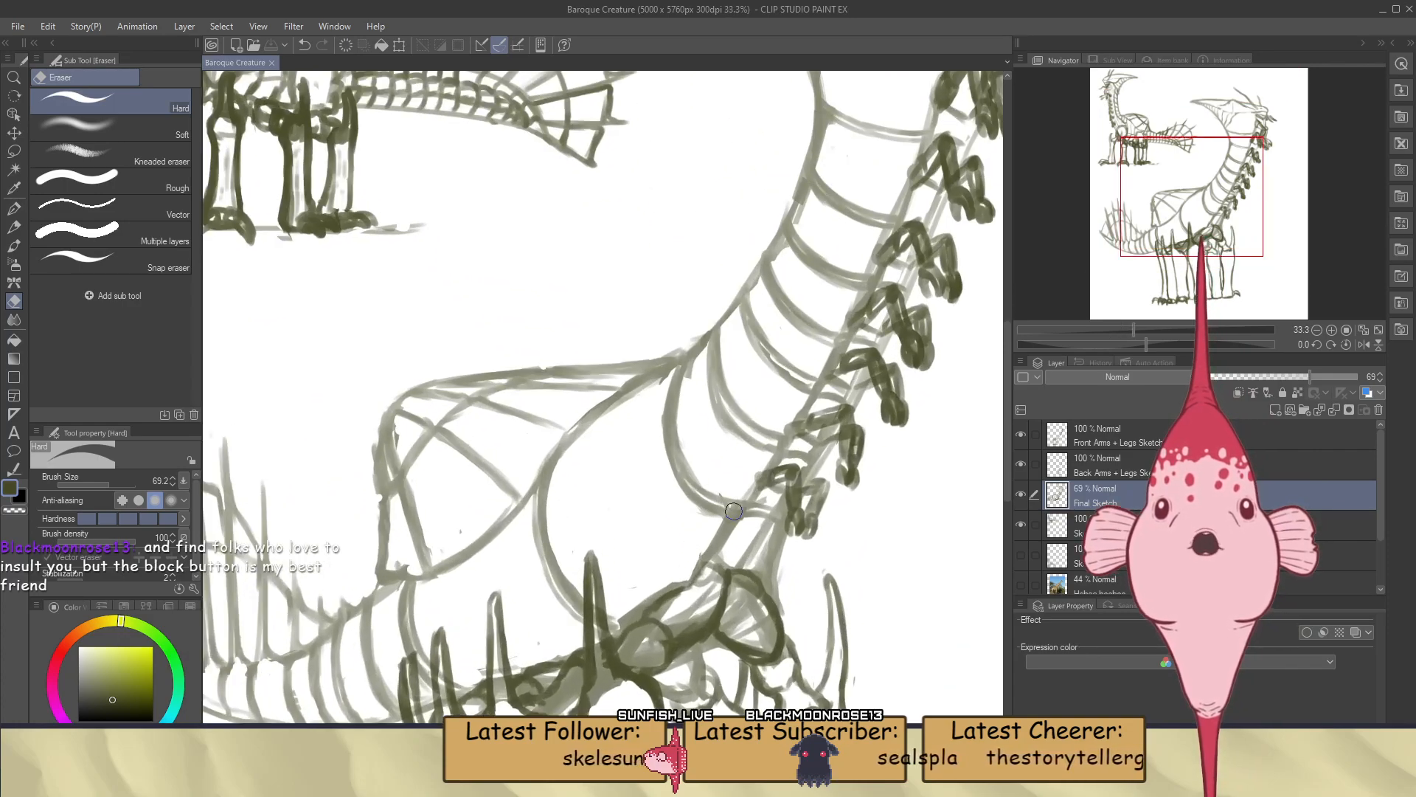
Undo the last change and brush a broken lengthwise line up through the lower neck bands, following the neck's curve
{"action": "key", "text": "ctrl+z"}
{"action": "key", "text": "b"}
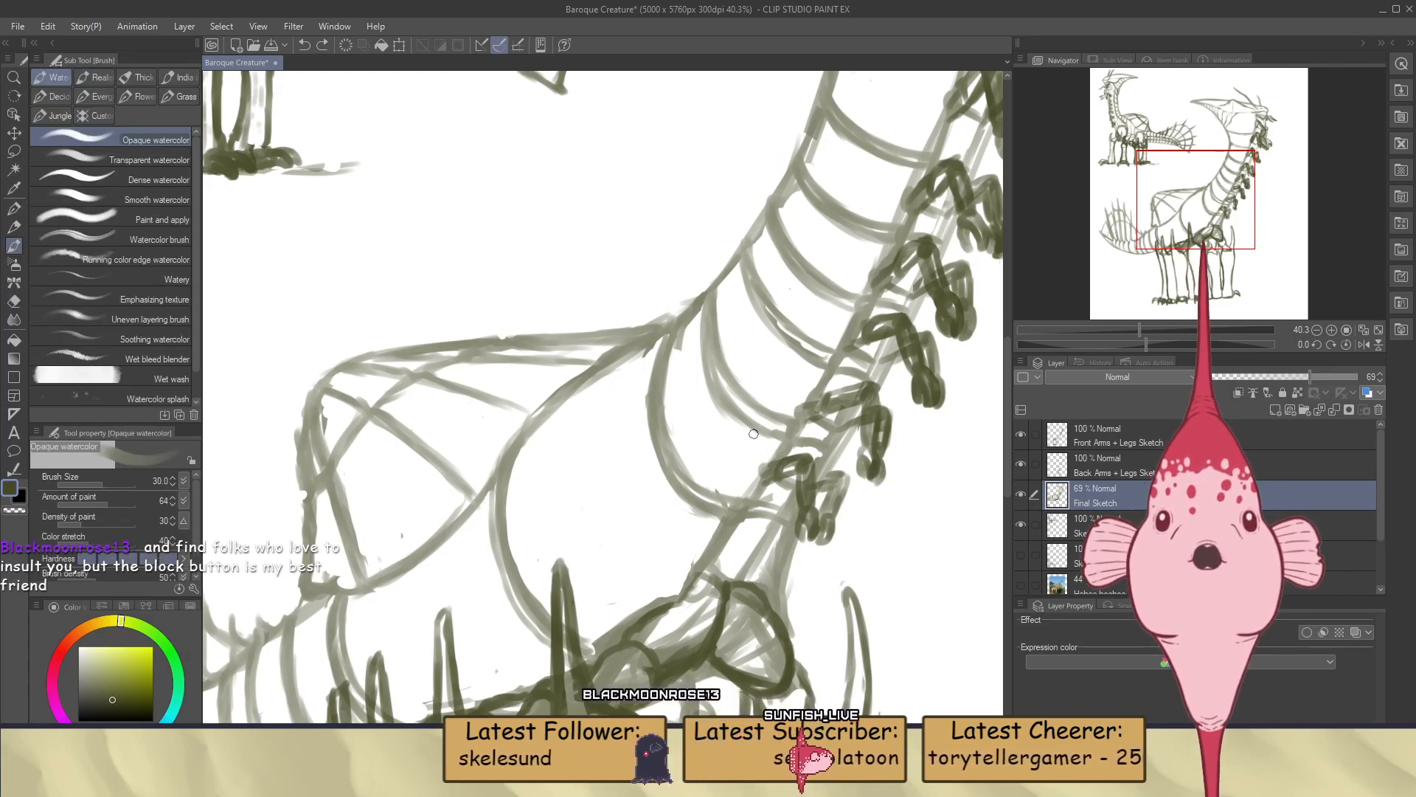
{"action": "mouse_move", "coordinate": [706, 456]}
{"action": "left_mouse_down"}
{"action": "mouse_move", "coordinate": [752, 439]}
{"action": "mouse_move", "coordinate": [697, 469]}
{"action": "mouse_move", "coordinate": [716, 487]}
{"action": "left_mouse_up"}
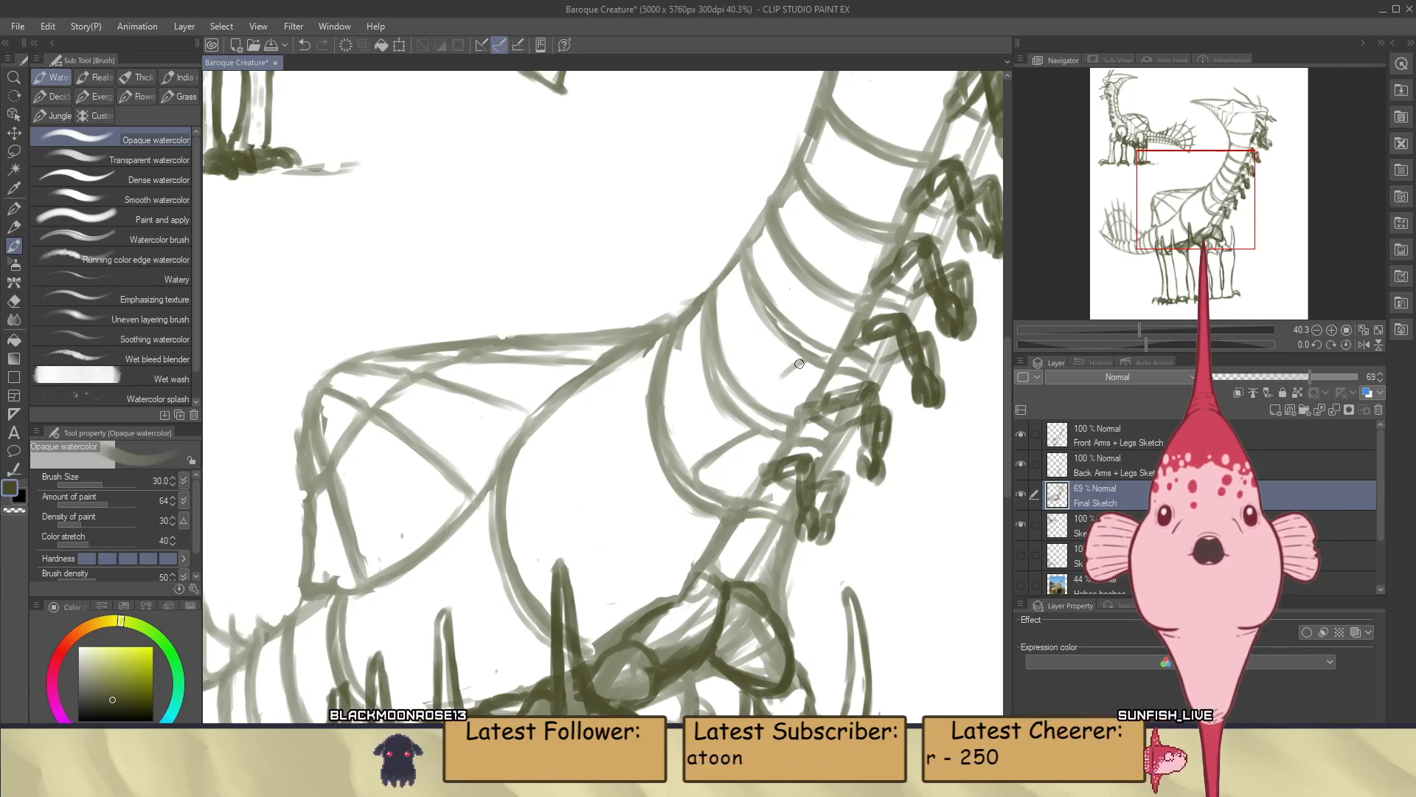
{"action": "left_click_drag", "start_coordinate": [799, 365], "coordinate": [762, 402]}
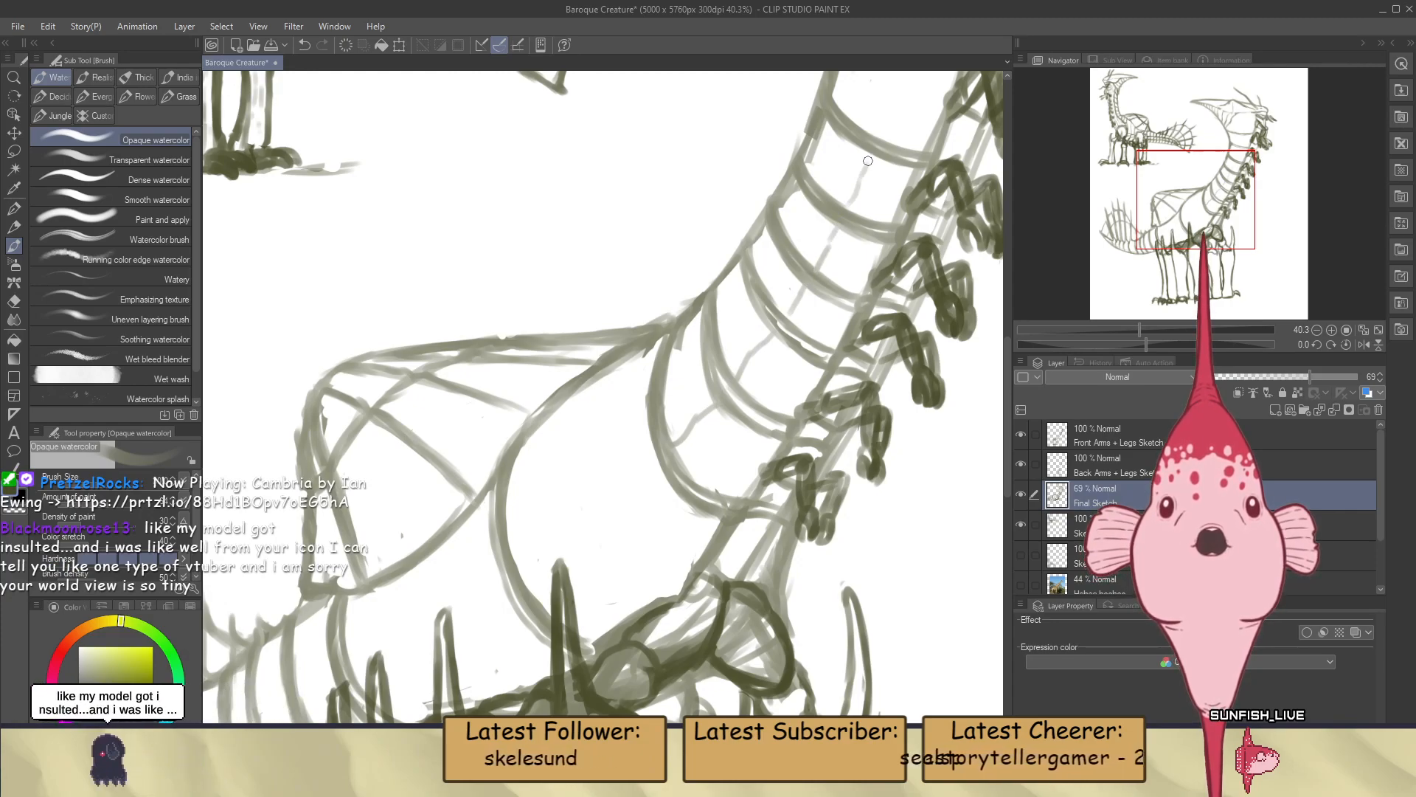
Extend the broken lengthwise line through the upper neck bands up to the underside of the head
{"action": "scroll", "coordinate": [851, 160], "scroll_direction": "down", "scroll_amount": 4}
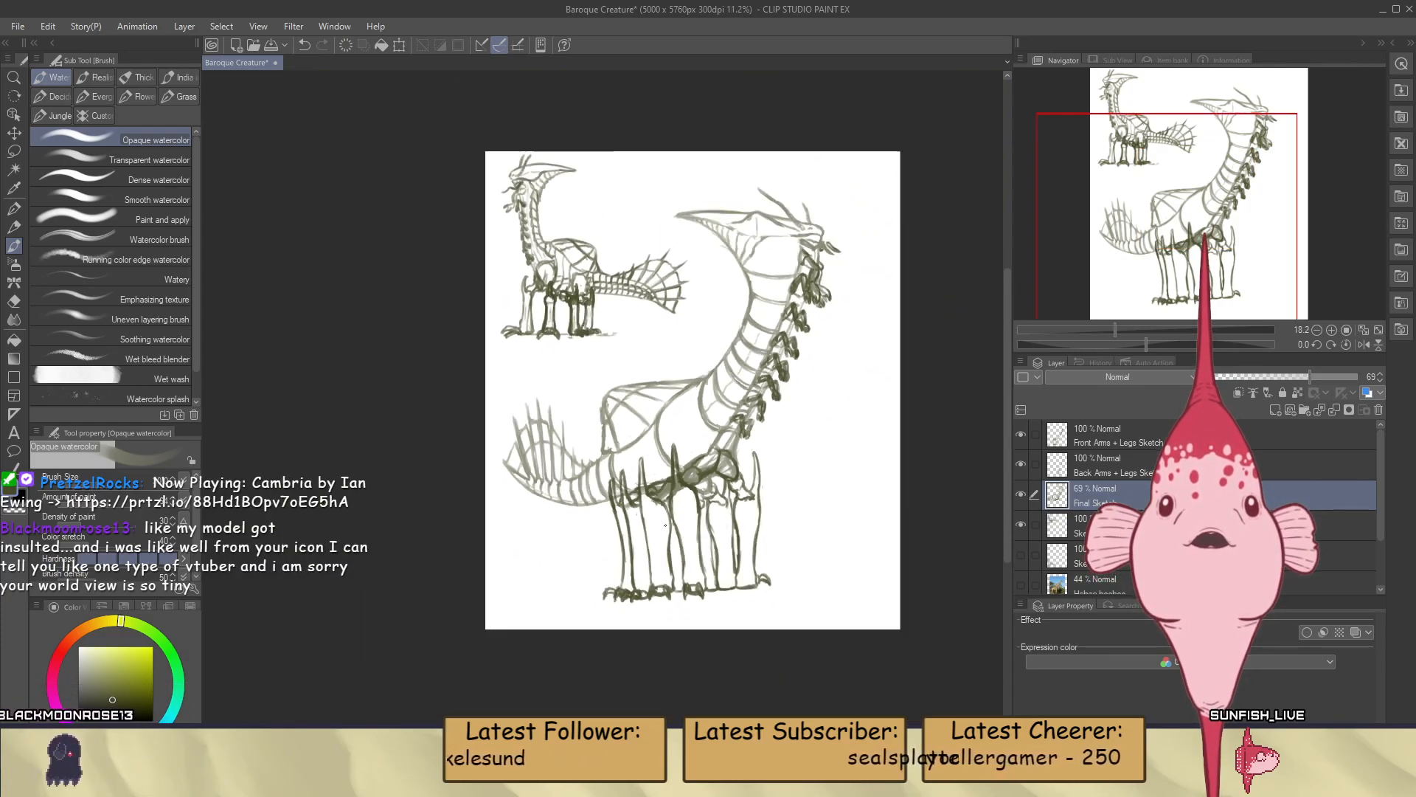
{"action": "scroll", "coordinate": [781, 273], "scroll_direction": "up", "scroll_amount": 6}
{"action": "scroll", "coordinate": [794, 362], "scroll_direction": "down", "scroll_amount": 6}
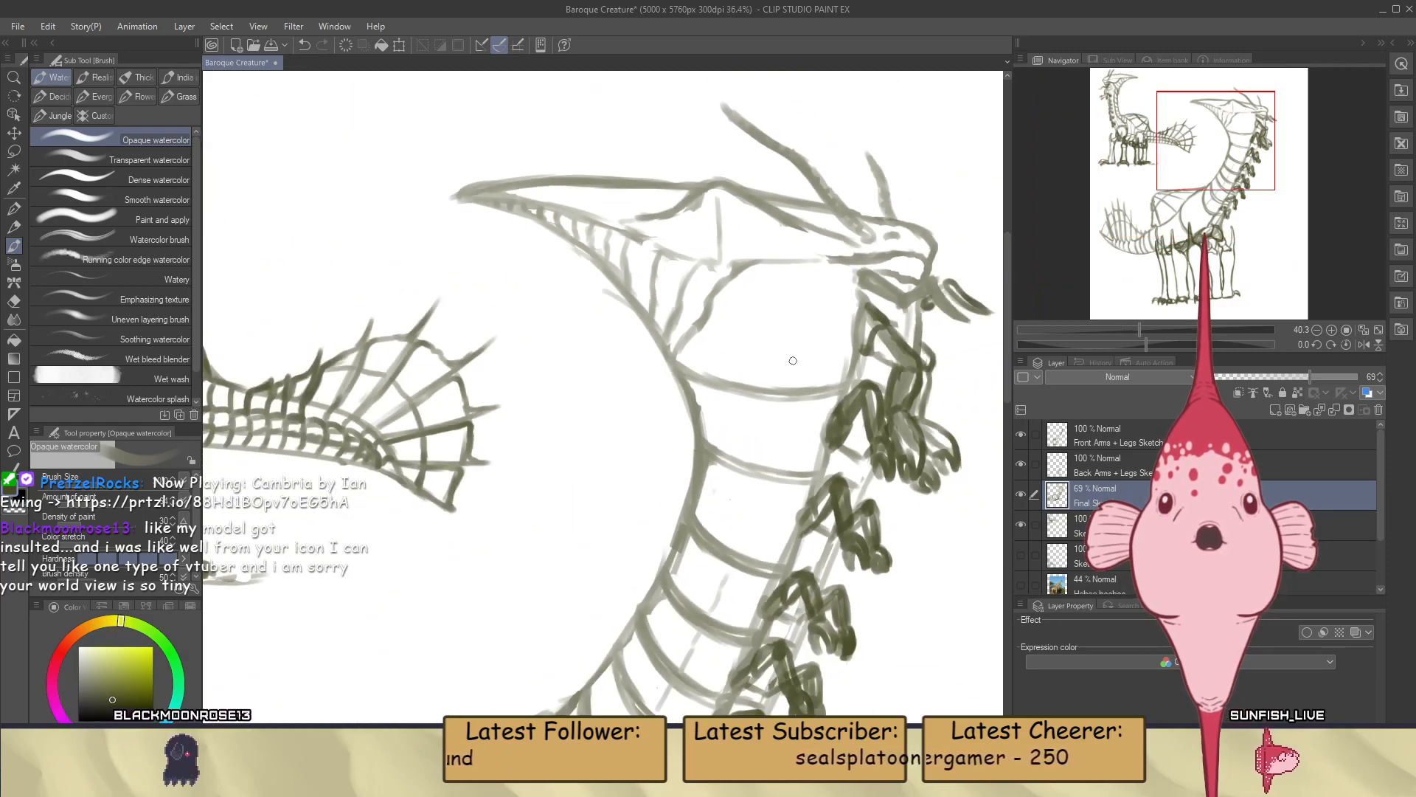
{"action": "scroll", "coordinate": [842, 319], "scroll_direction": "up", "scroll_amount": 4}
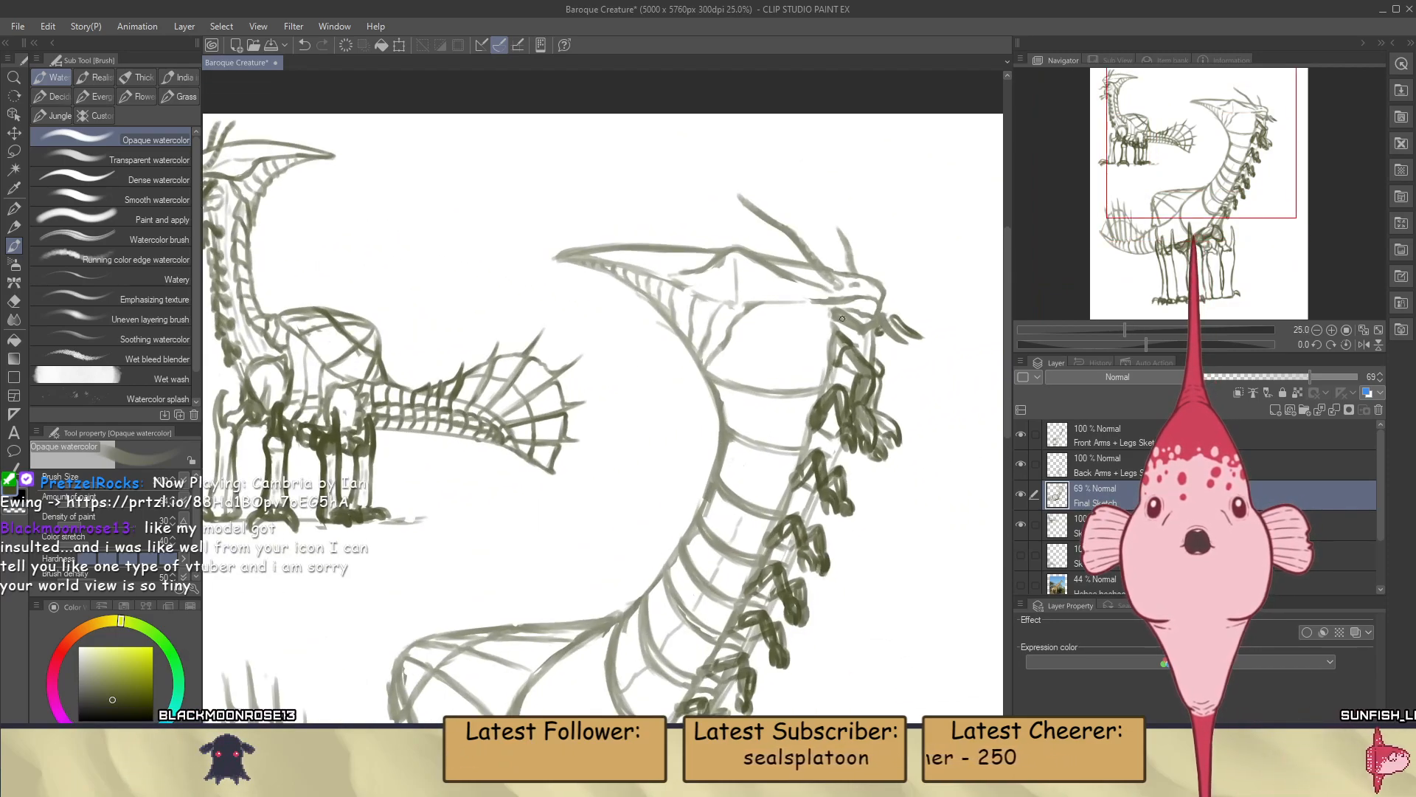
{"action": "scroll", "coordinate": [843, 318], "scroll_direction": "up", "scroll_amount": 1}
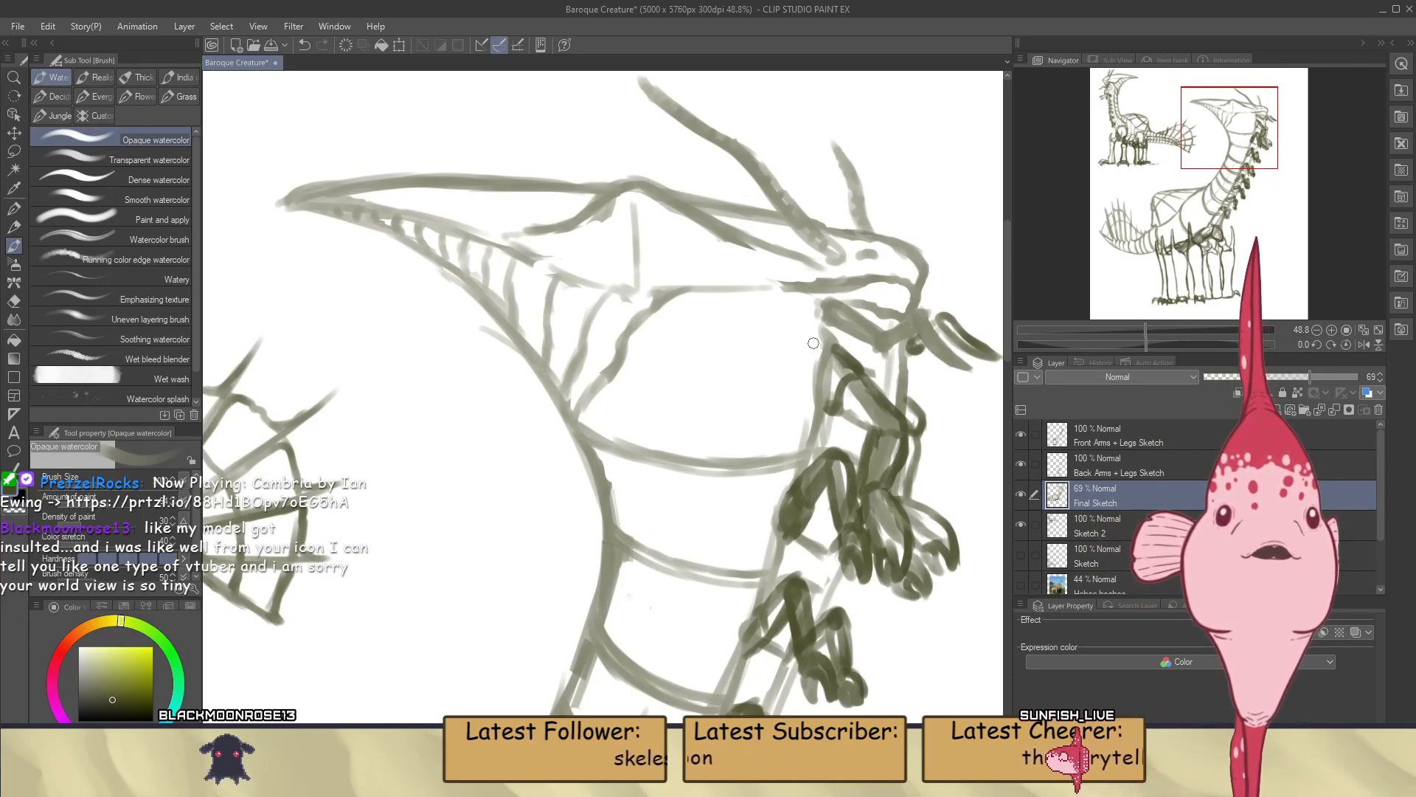
{"action": "scroll", "coordinate": [826, 320], "scroll_direction": "down", "scroll_amount": 4}
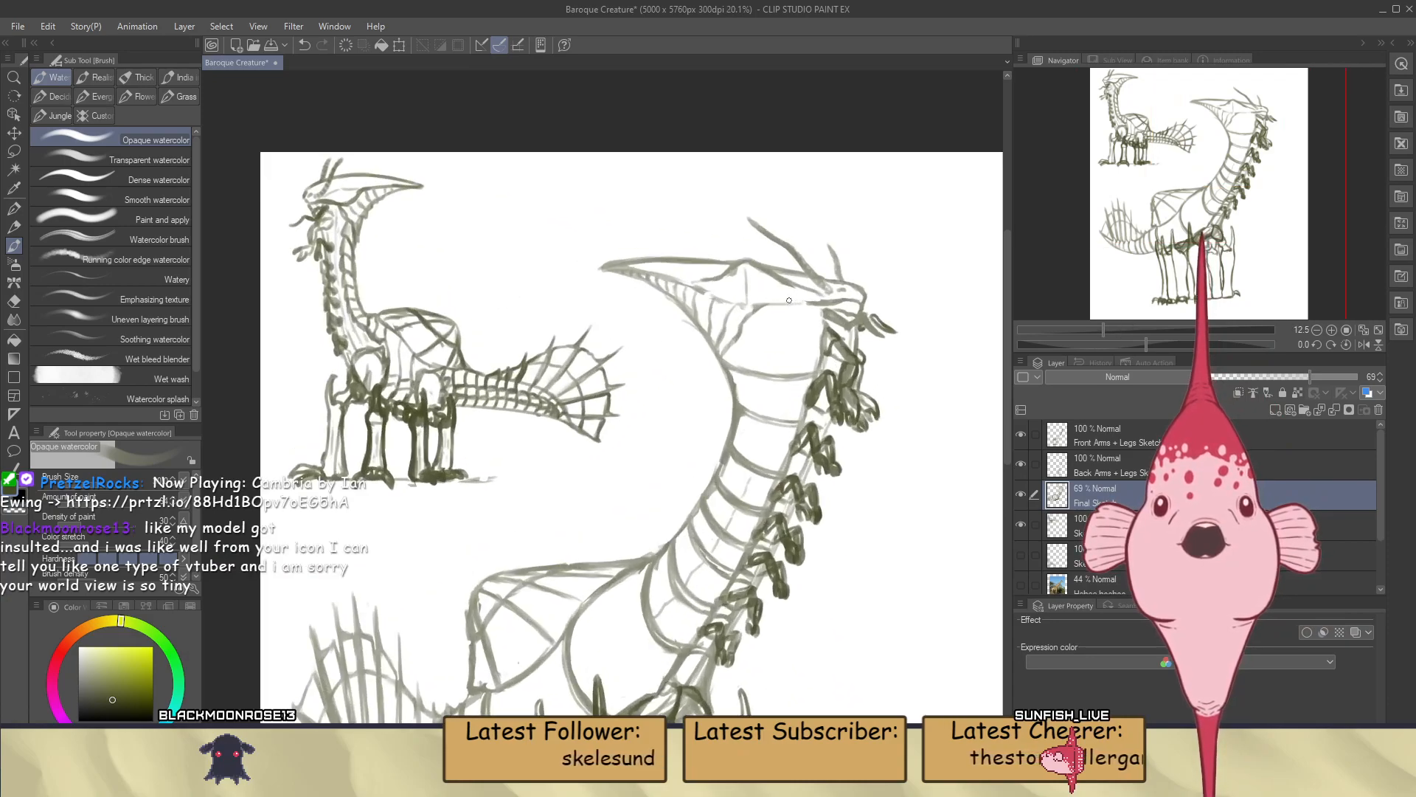
{"action": "scroll", "coordinate": [755, 275], "scroll_direction": "up", "scroll_amount": 2}
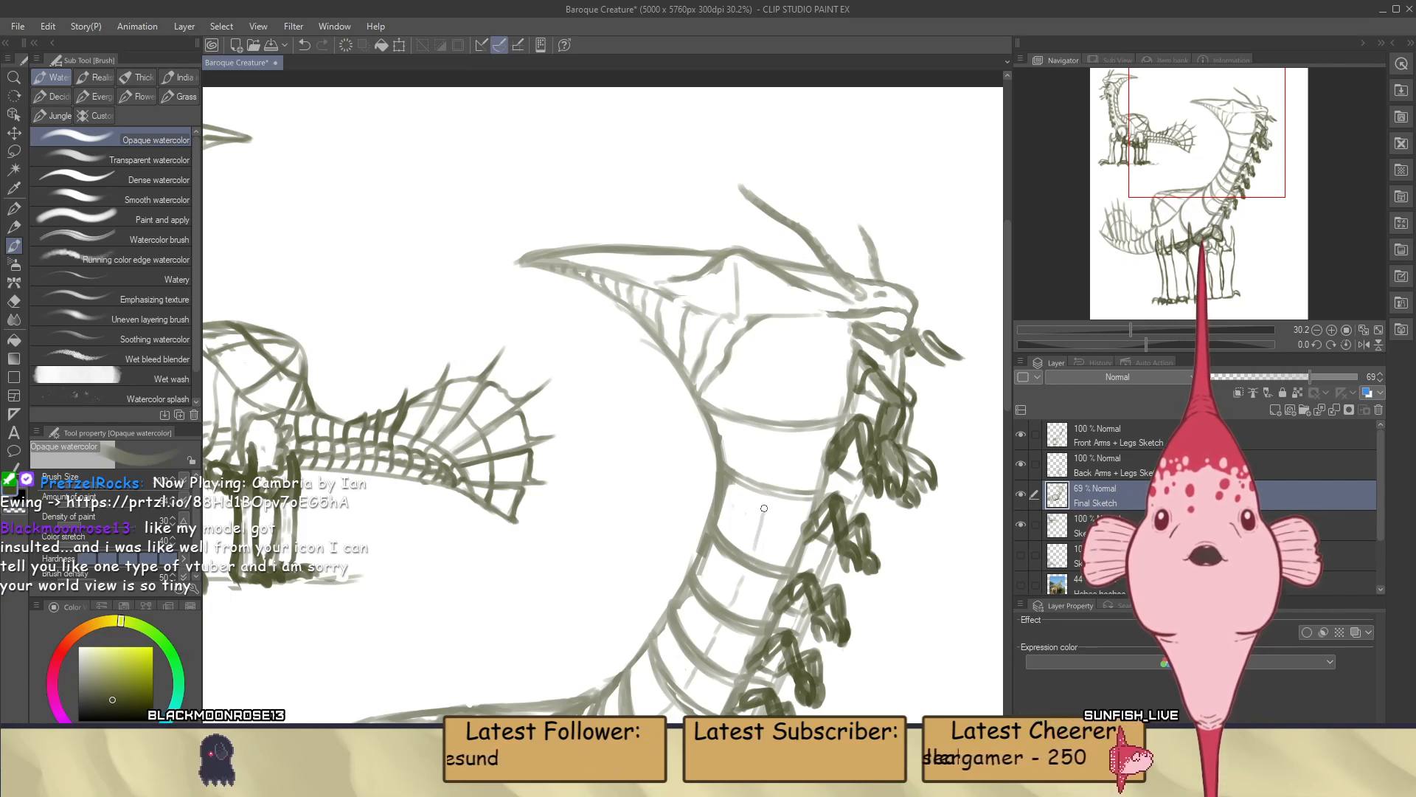
{"action": "left_click_drag", "start_coordinate": [770, 473], "coordinate": [774, 329]}
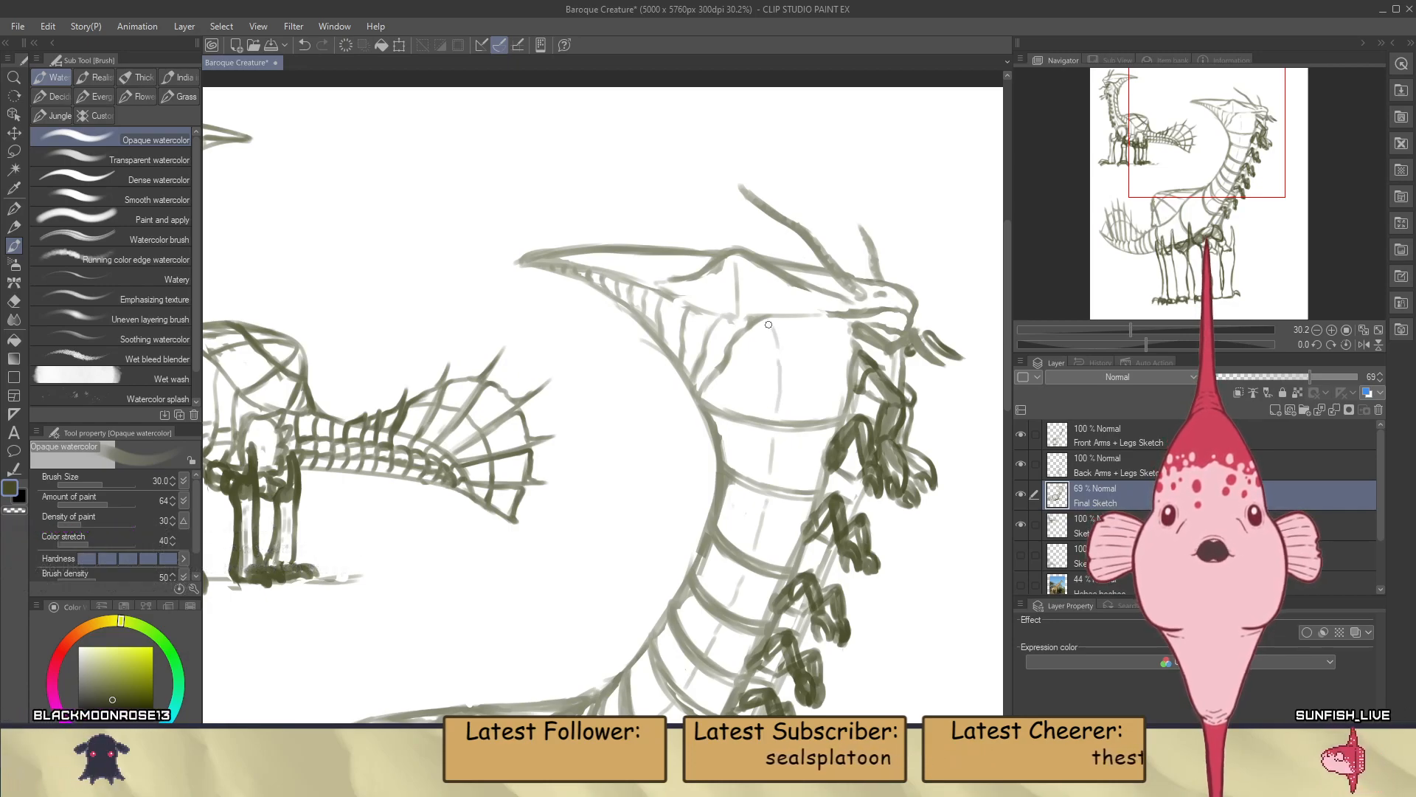
Brush the broken lengthwise line from the lowest neck band down through the large creature's shoulder area
{"action": "scroll", "coordinate": [806, 355], "scroll_direction": "down", "scroll_amount": 5}
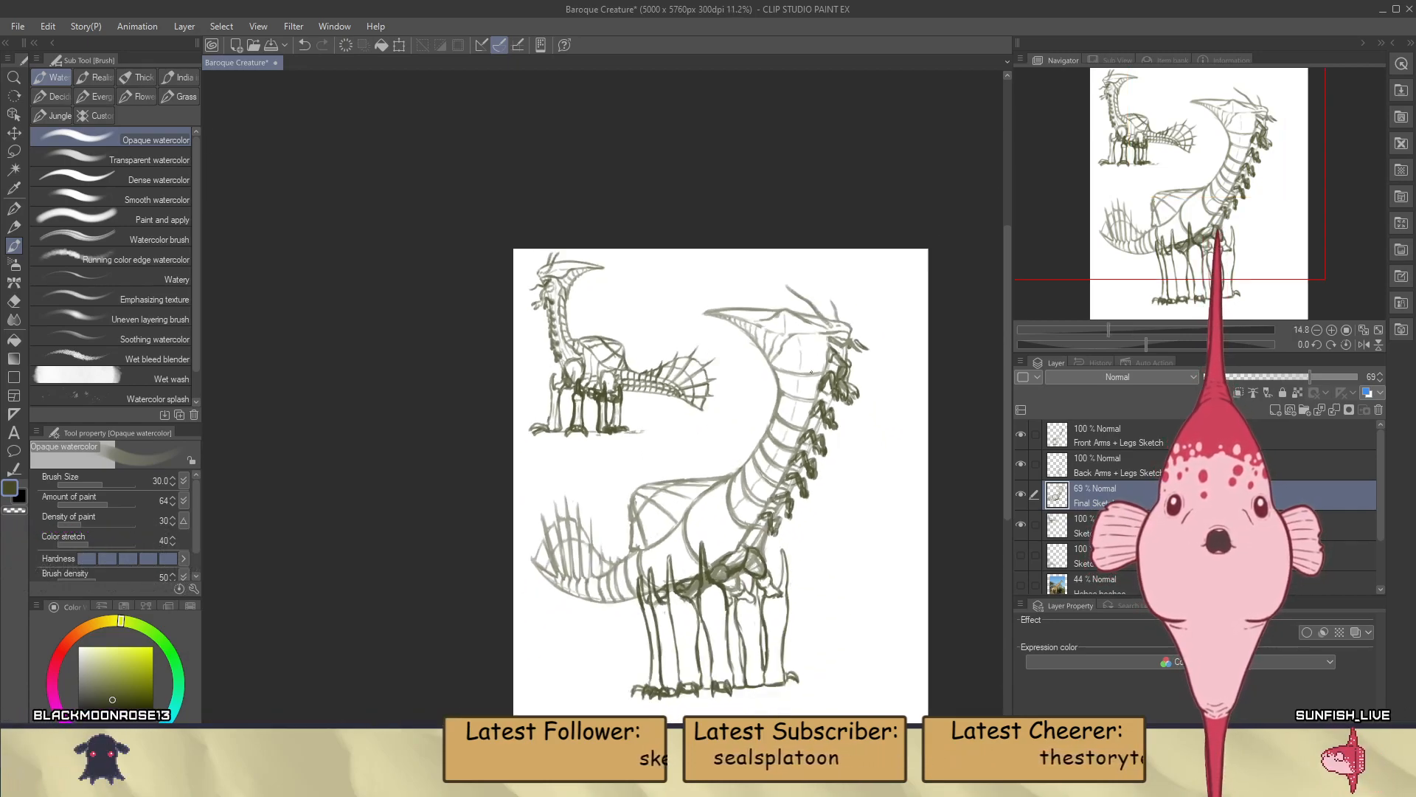
{"action": "scroll", "coordinate": [694, 546], "scroll_direction": "up", "scroll_amount": 4}
{"action": "scroll", "coordinate": [691, 543], "scroll_direction": "up", "scroll_amount": 2}
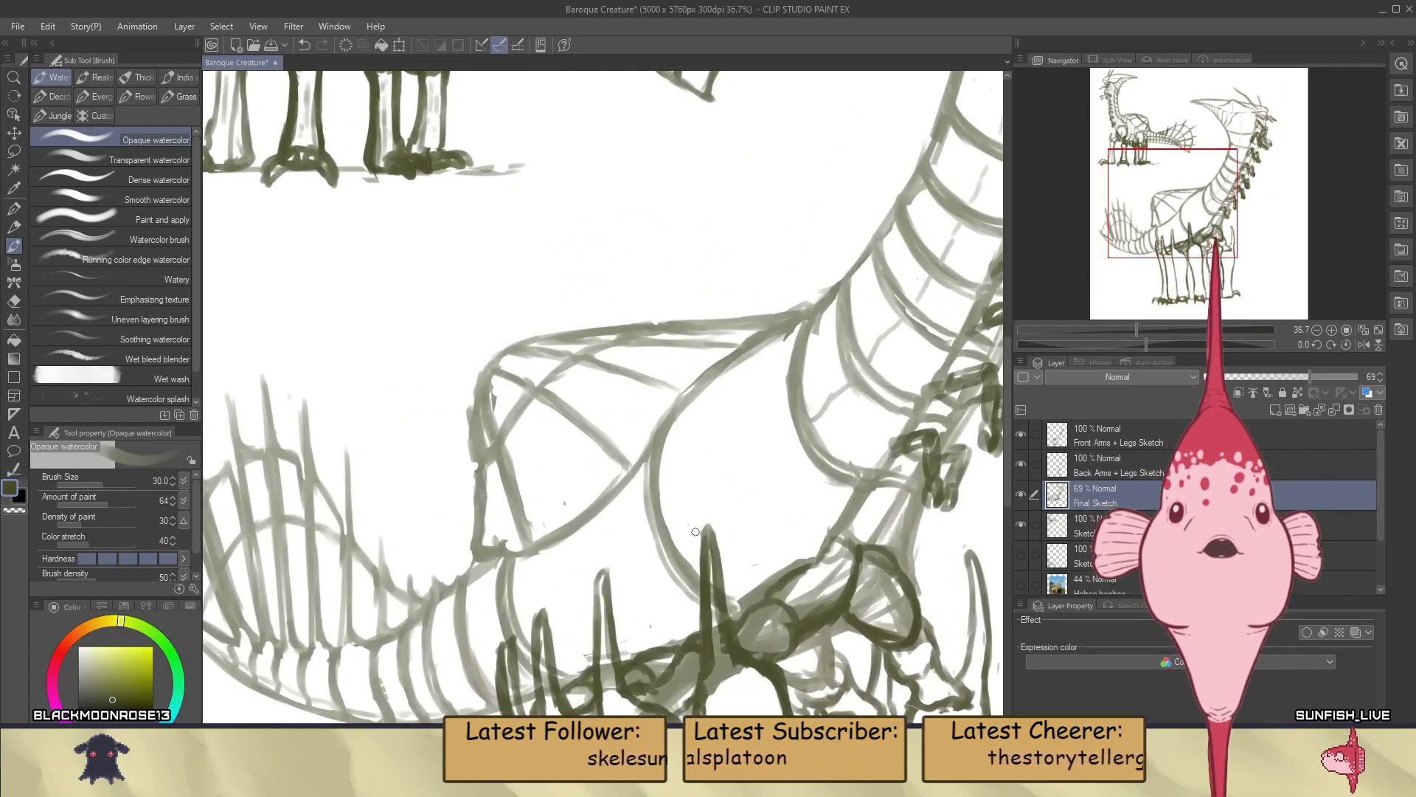
{"action": "left_click_drag", "start_coordinate": [674, 523], "coordinate": [787, 428]}
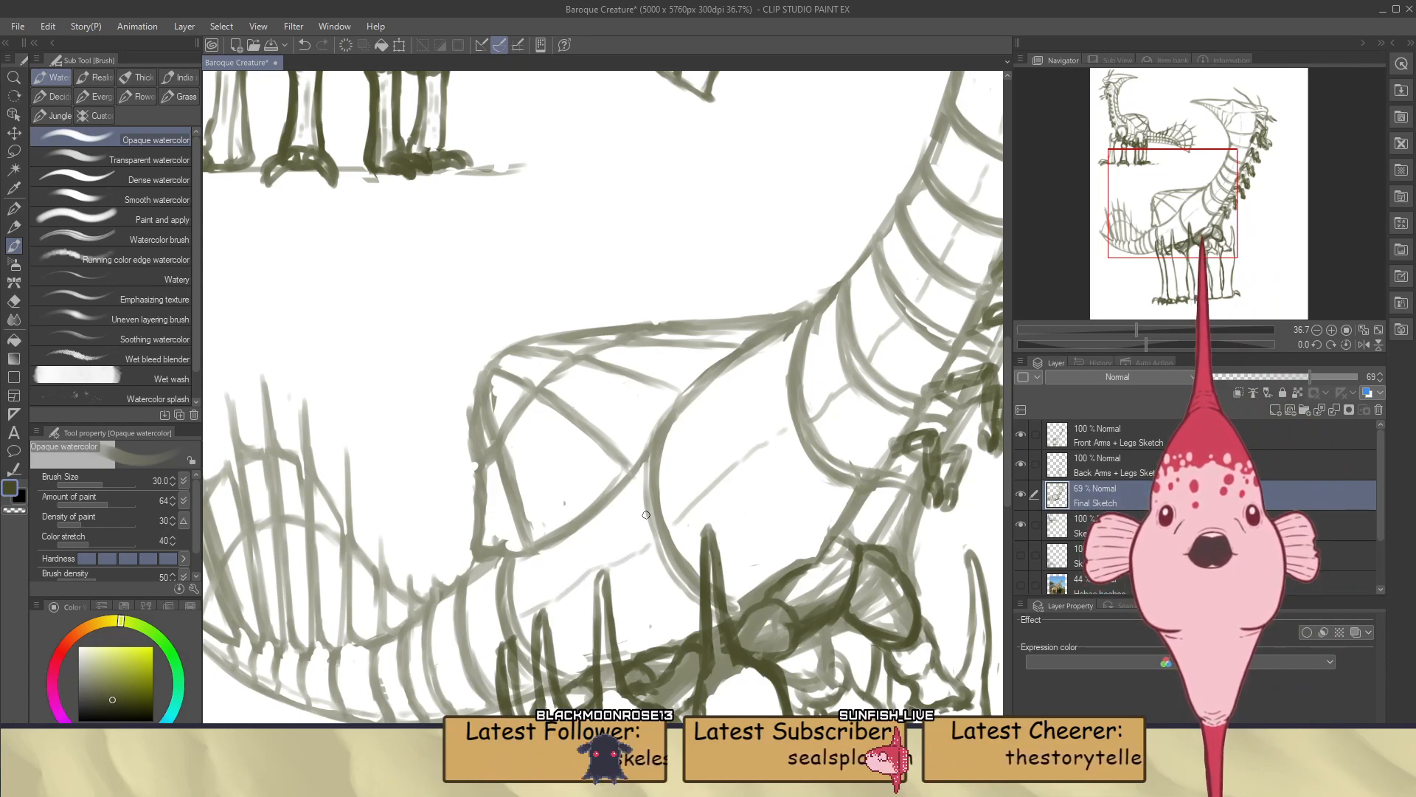
{"action": "scroll", "coordinate": [646, 514], "scroll_direction": "down", "scroll_amount": 4}
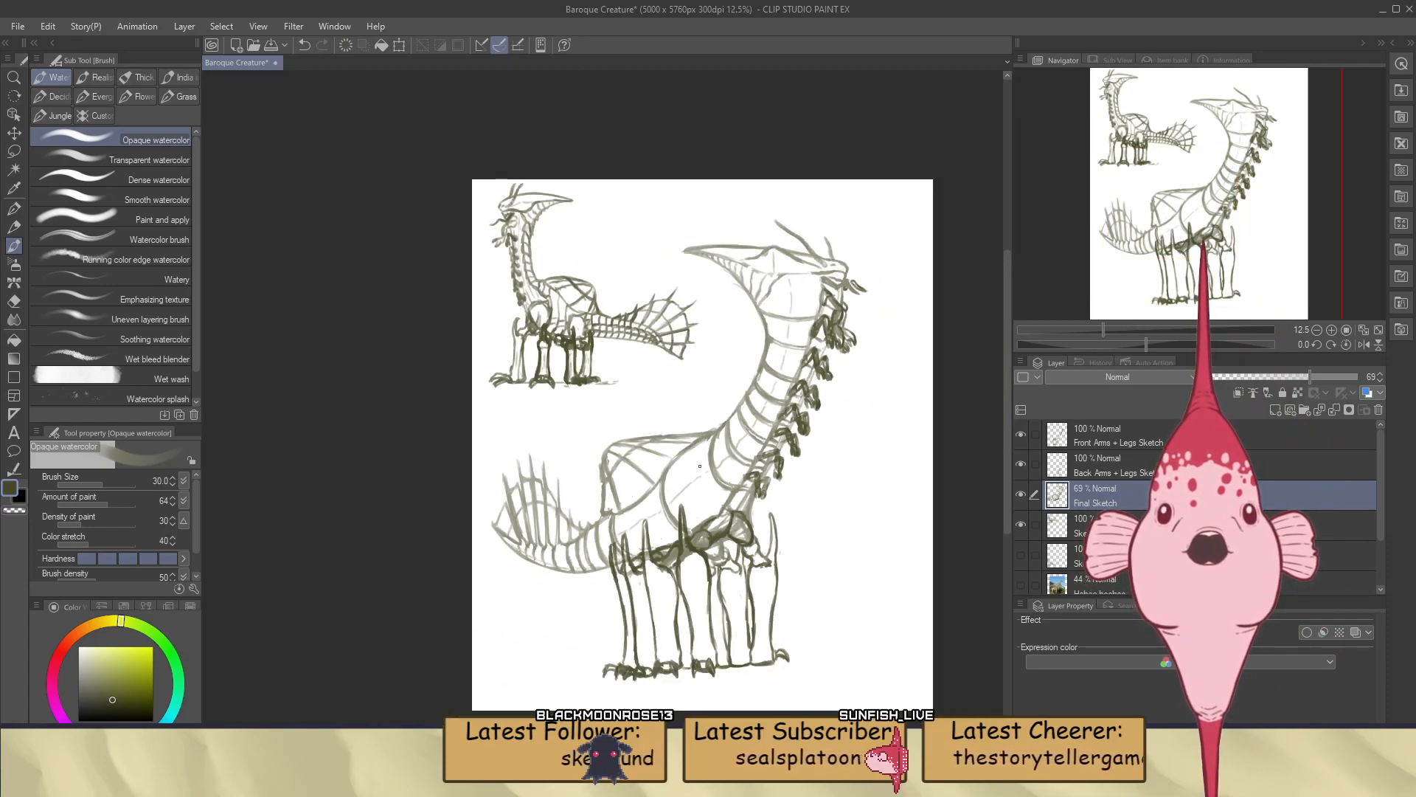
Try erasing the short vertical line in the large creature's head crest and brushing a short horizontal stroke beside it
{"action": "scroll", "coordinate": [795, 209], "scroll_direction": "up", "scroll_amount": 3}
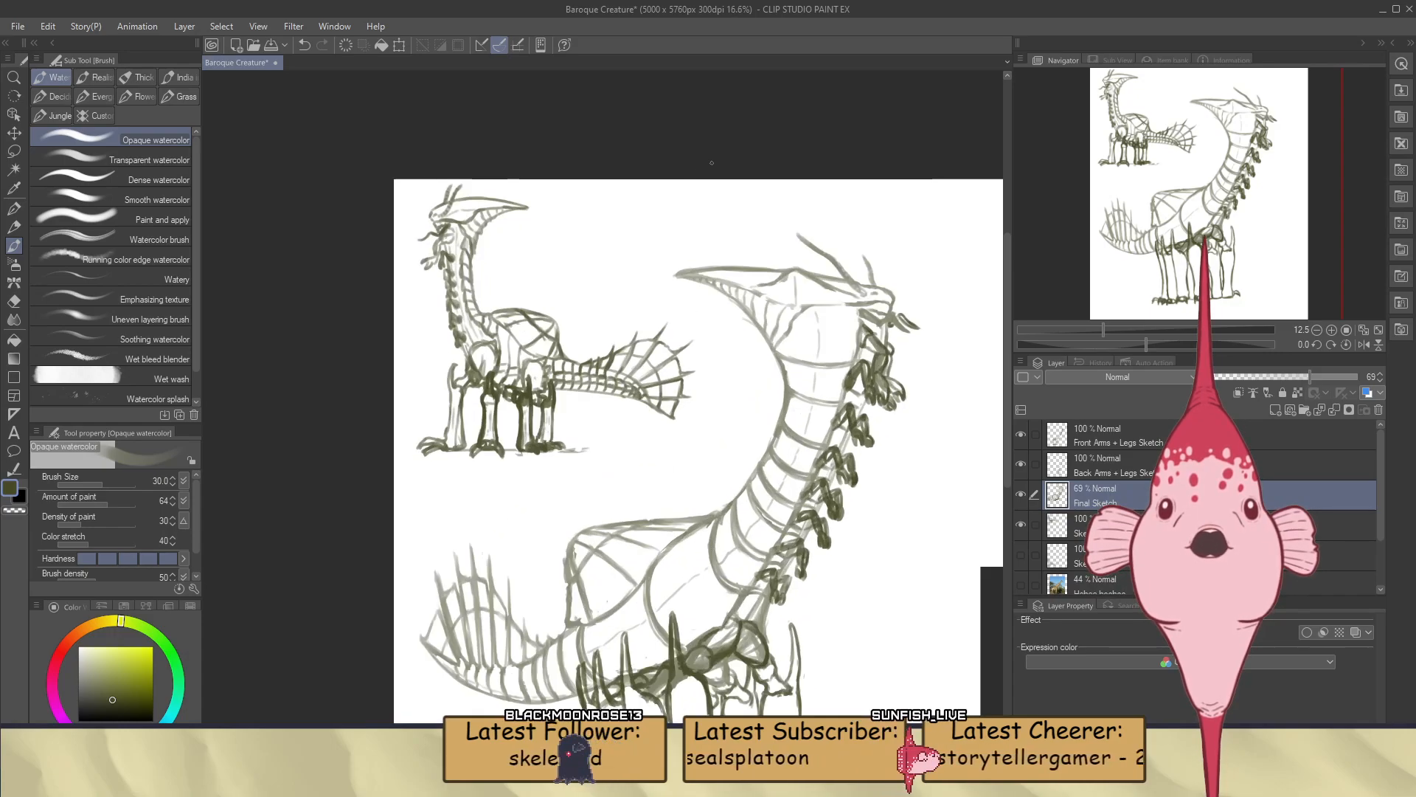
{"action": "scroll", "coordinate": [849, 298], "scroll_direction": "up", "scroll_amount": 2}
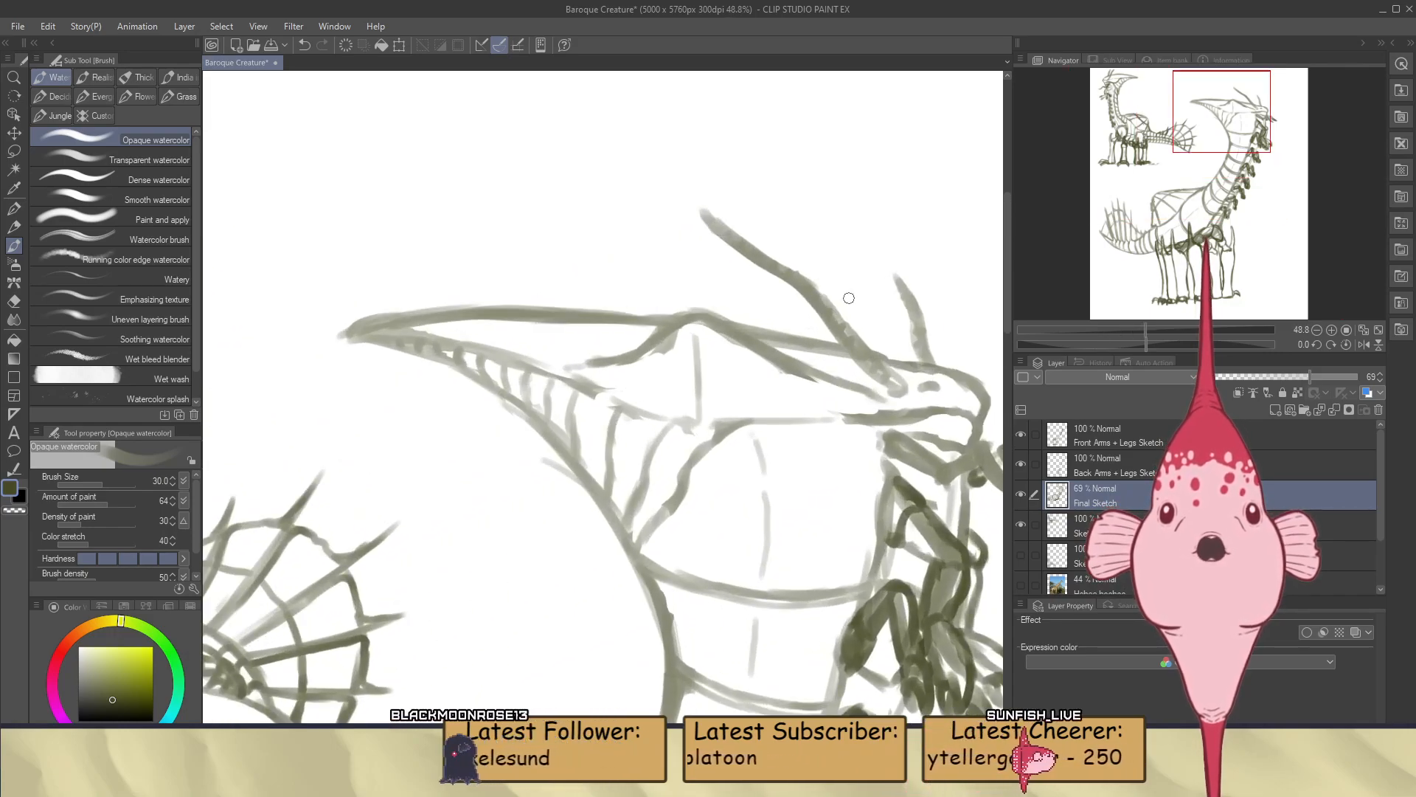
{"action": "key", "text": "e"}
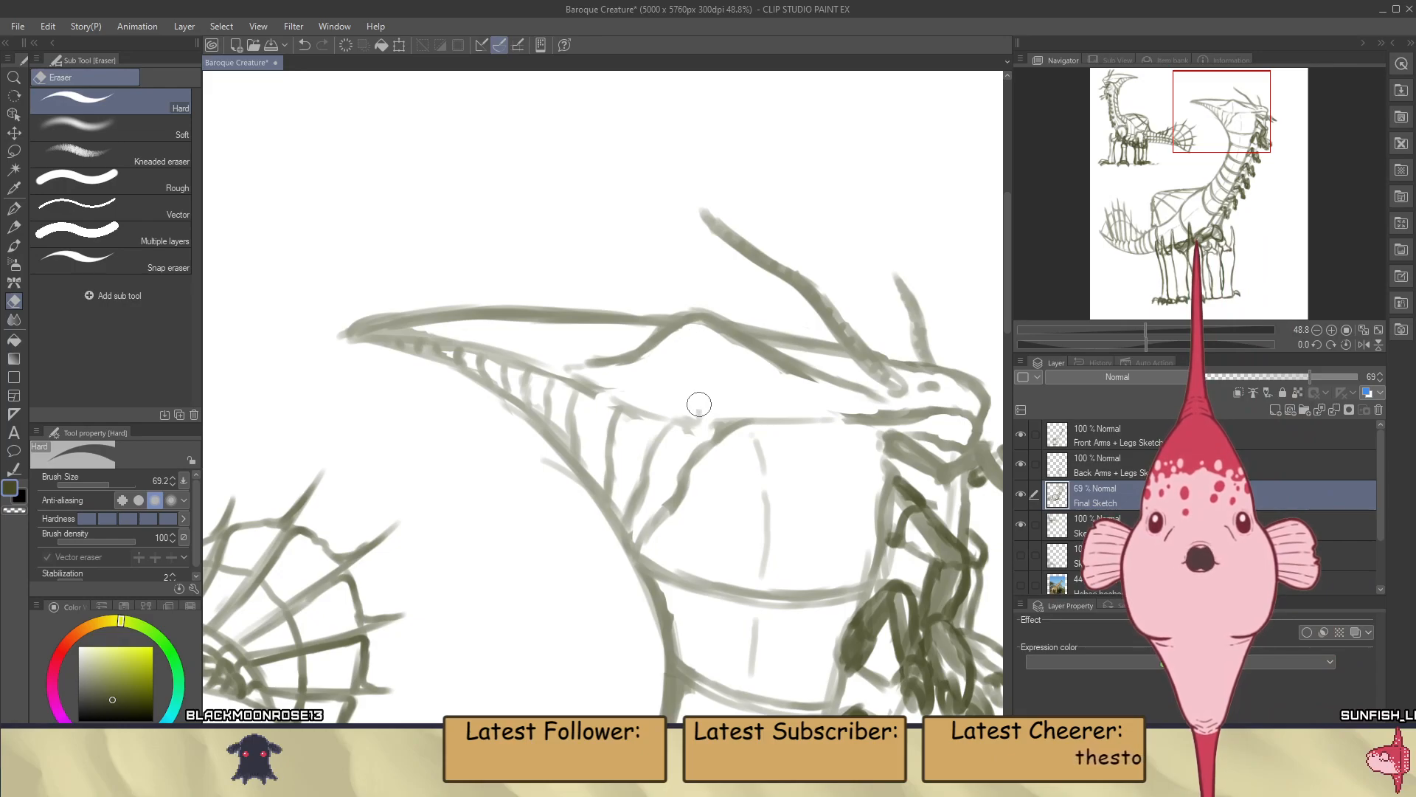
{"action": "key", "text": "b"}
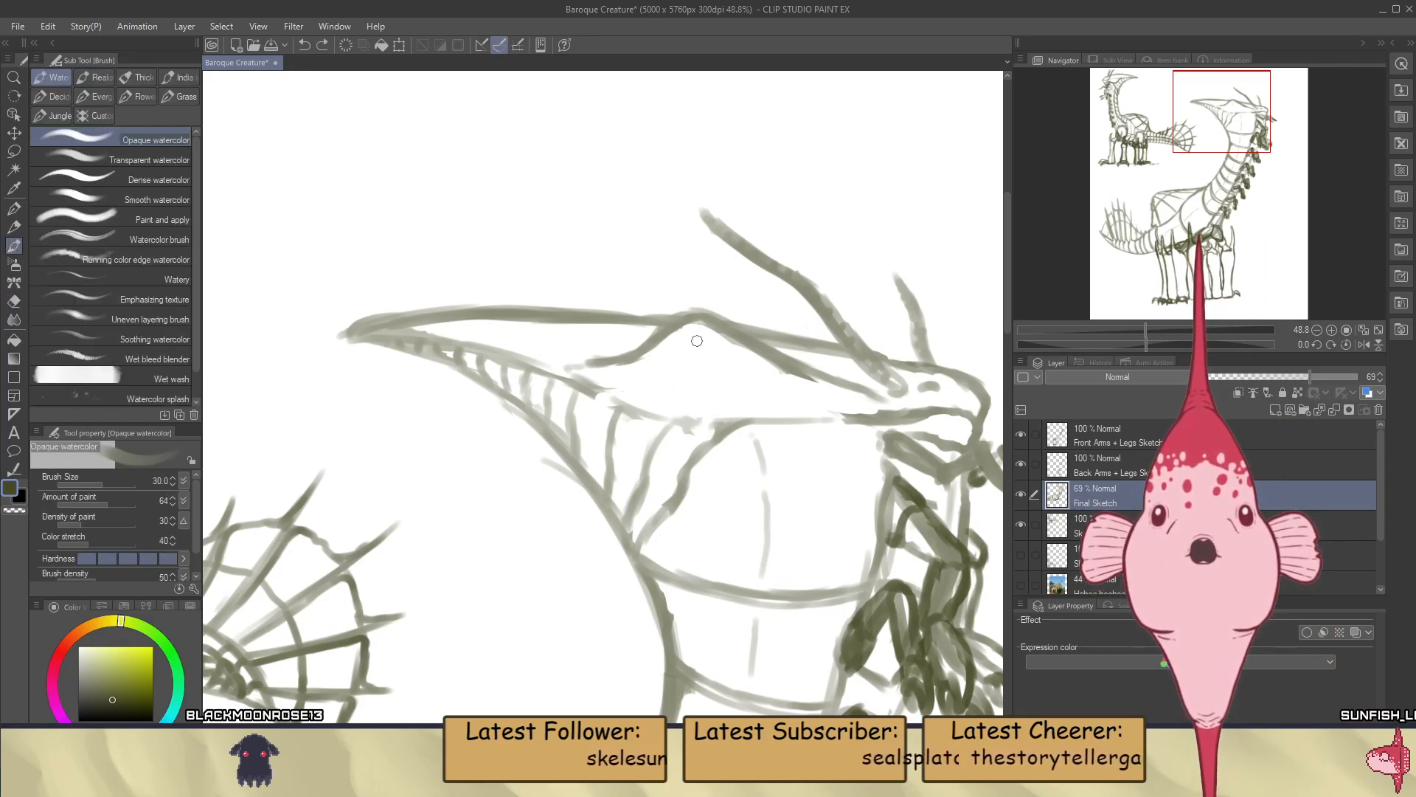
{"action": "key", "text": "ctrl+z"}
{"action": "mouse_move", "coordinate": [695, 331]}
{"action": "left_mouse_down"}
{"action": "mouse_move", "coordinate": [700, 400]}
{"action": "mouse_move", "coordinate": [754, 371]}
{"action": "left_mouse_up"}
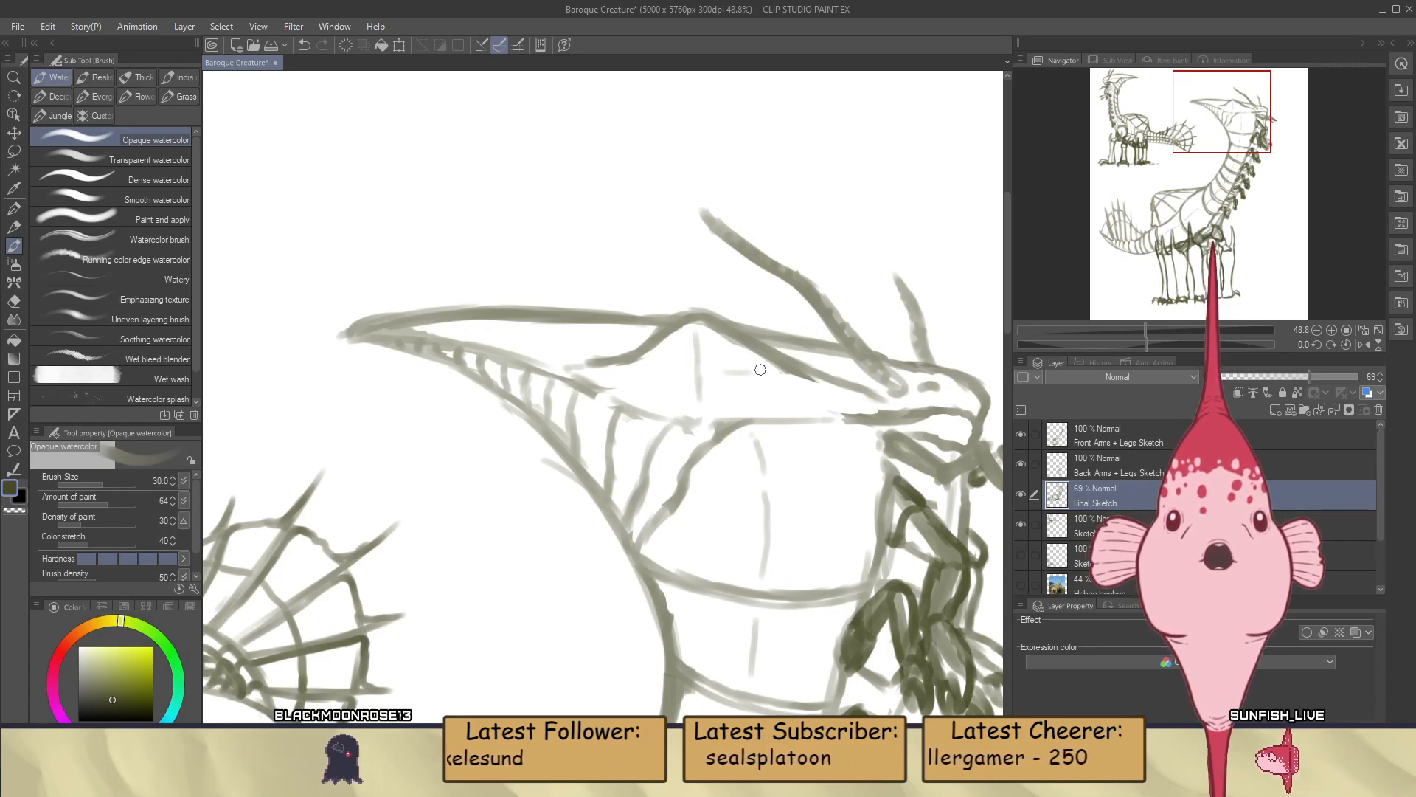
{"action": "key", "text": "ctrl+z"}
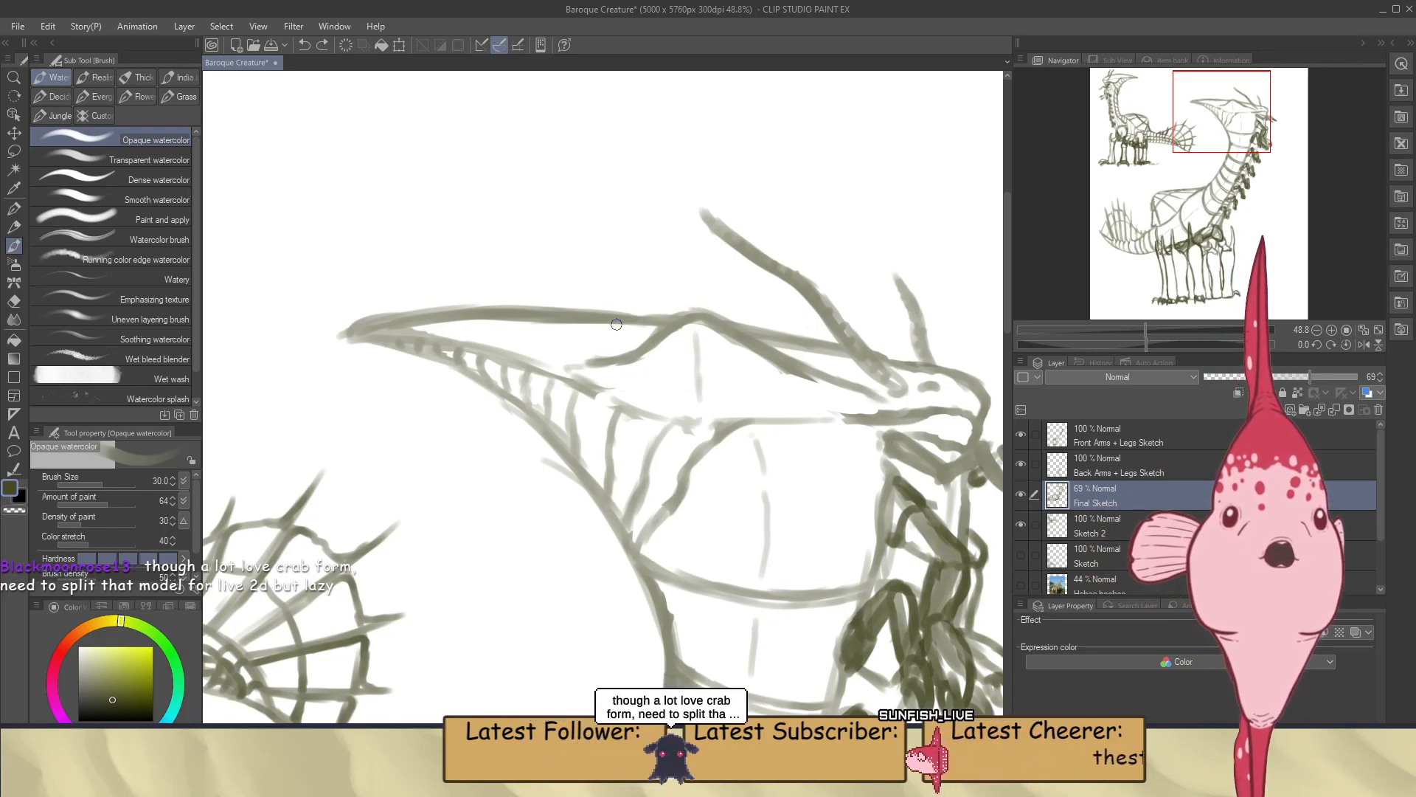
Extend the broken lengthwise line through the large creature's body into the tail and brush faint broken lines down its legs
{"action": "scroll", "coordinate": [617, 325], "scroll_direction": "down", "scroll_amount": 3}
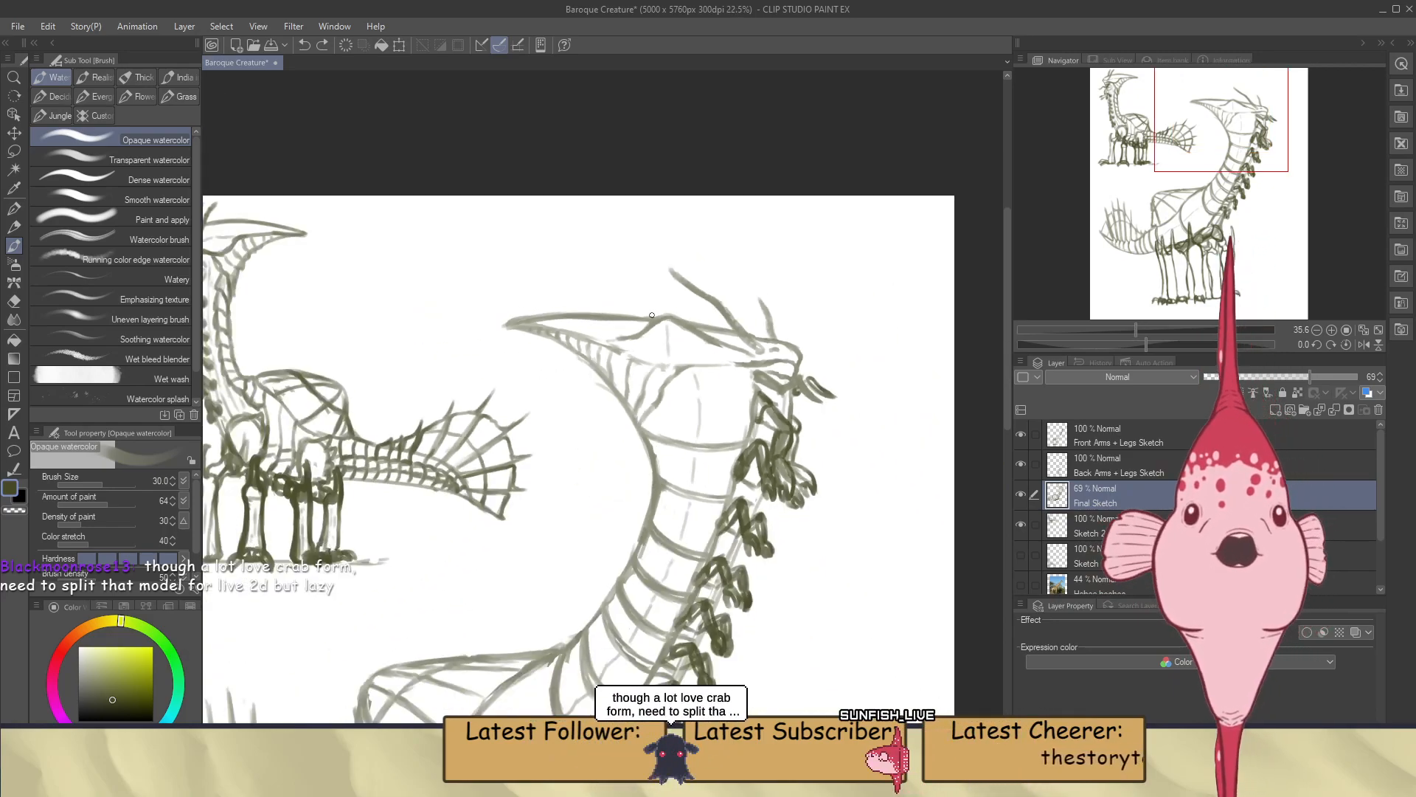
{"action": "scroll", "coordinate": [800, 349], "scroll_direction": "up", "scroll_amount": 1}
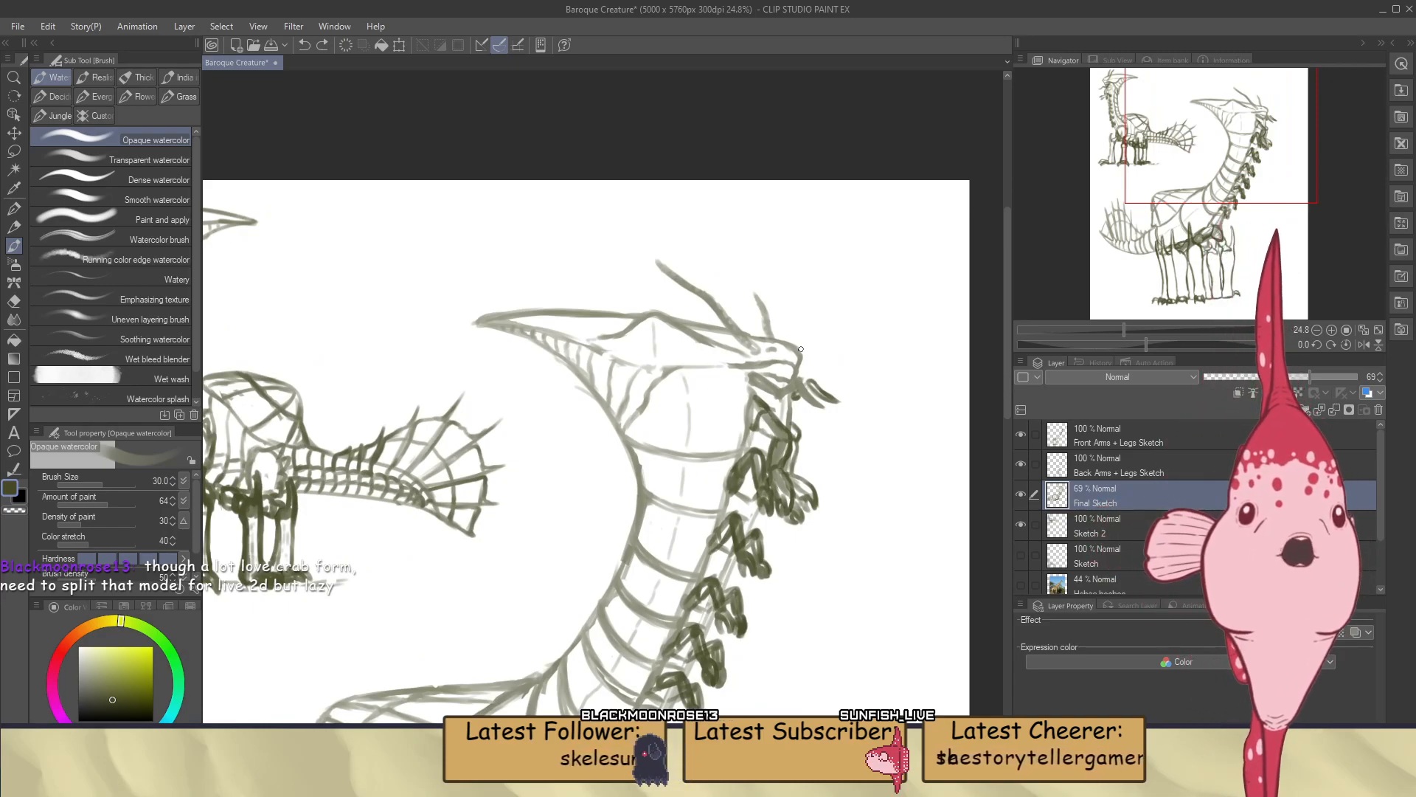
{"action": "scroll", "coordinate": [819, 347], "scroll_direction": "down", "scroll_amount": 4}
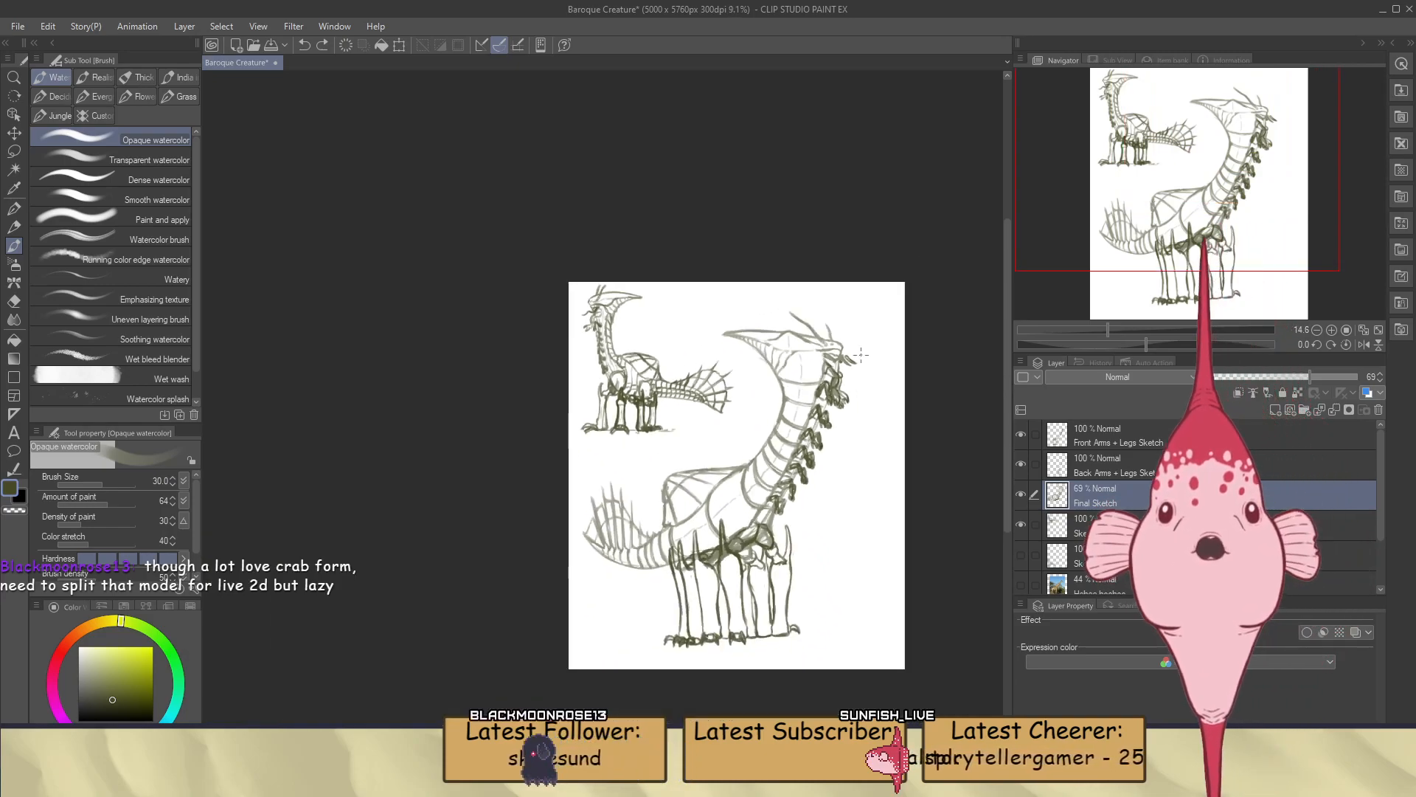
{"action": "scroll", "coordinate": [726, 522], "scroll_direction": "up", "scroll_amount": 4}
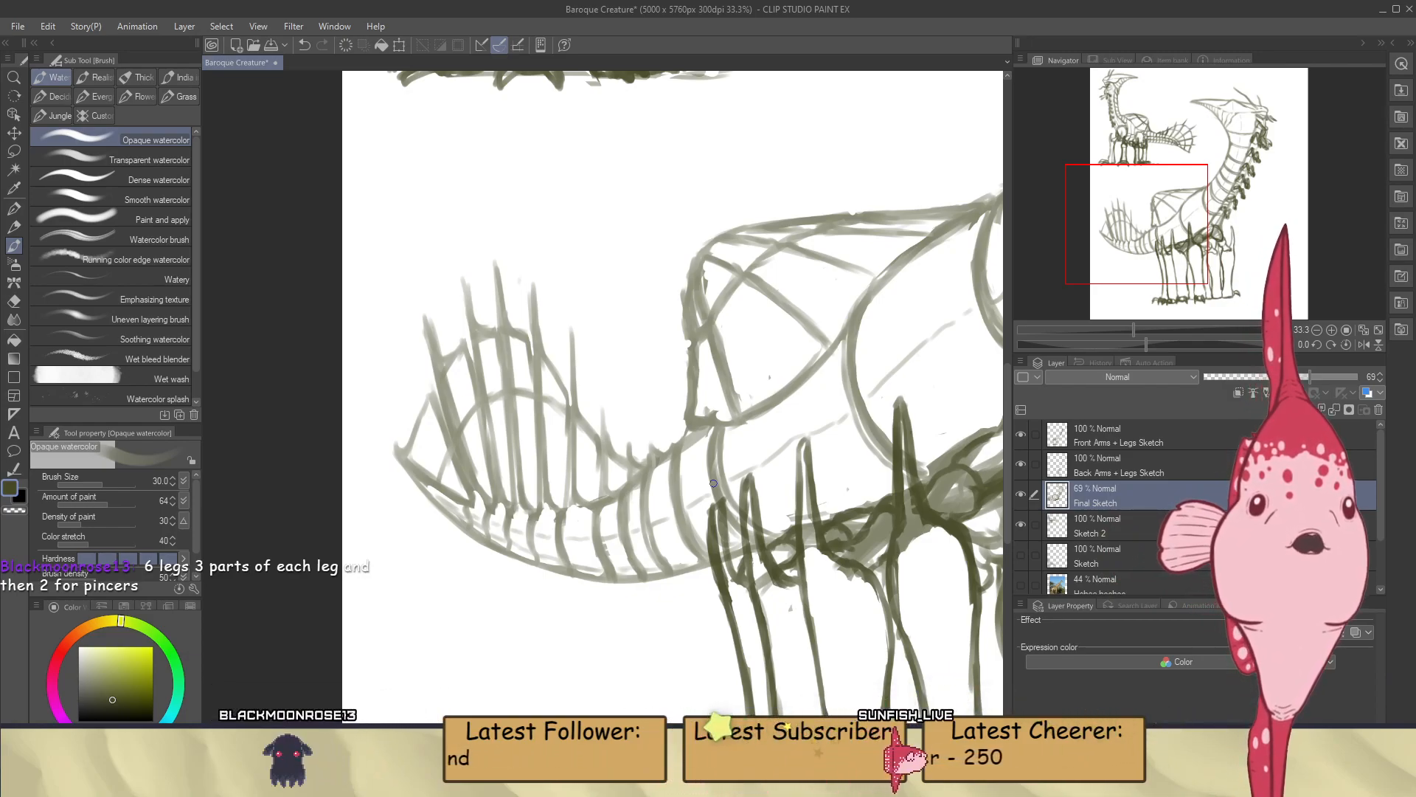
{"action": "scroll", "coordinate": [712, 484], "scroll_direction": "down", "scroll_amount": 4}
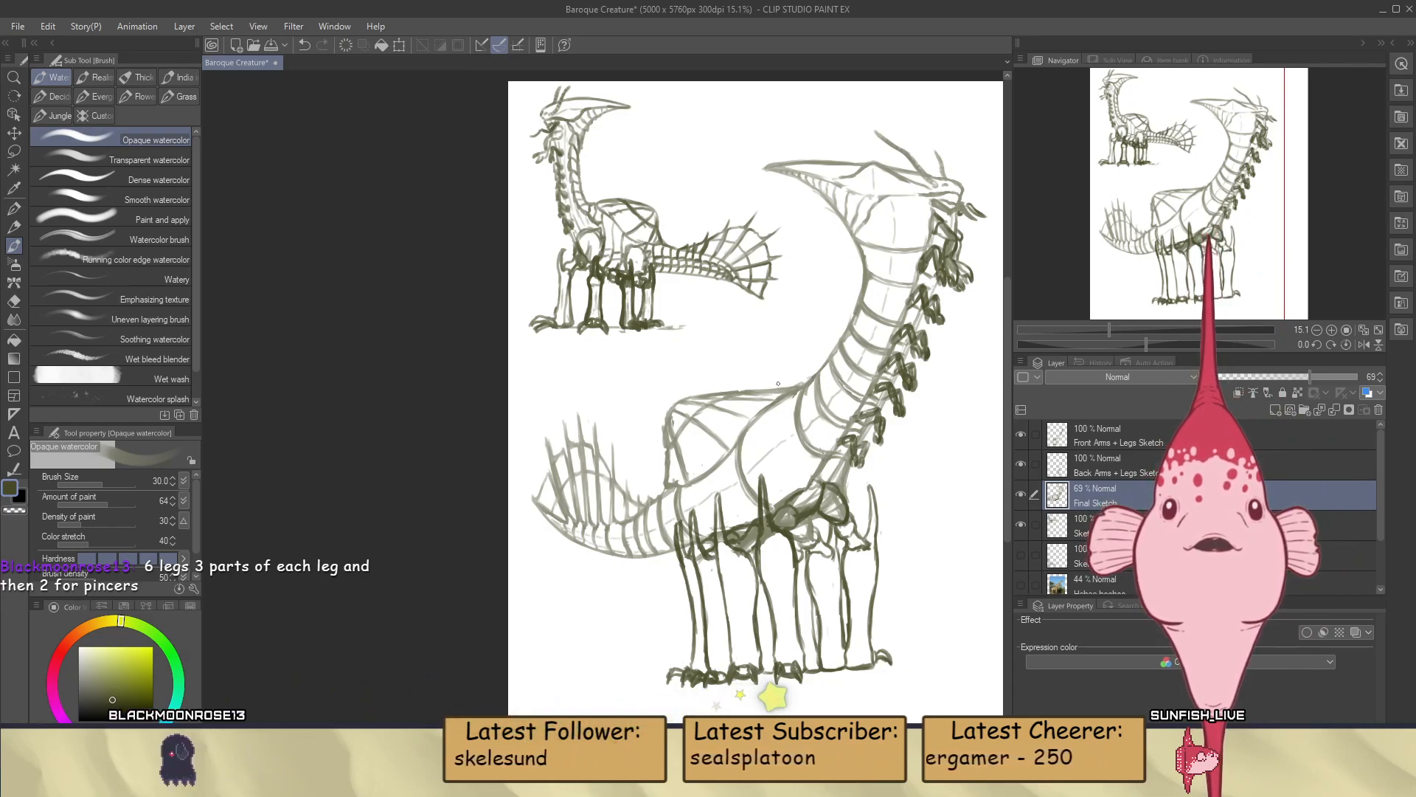
{"action": "scroll", "coordinate": [779, 383], "scroll_direction": "up", "scroll_amount": 4}
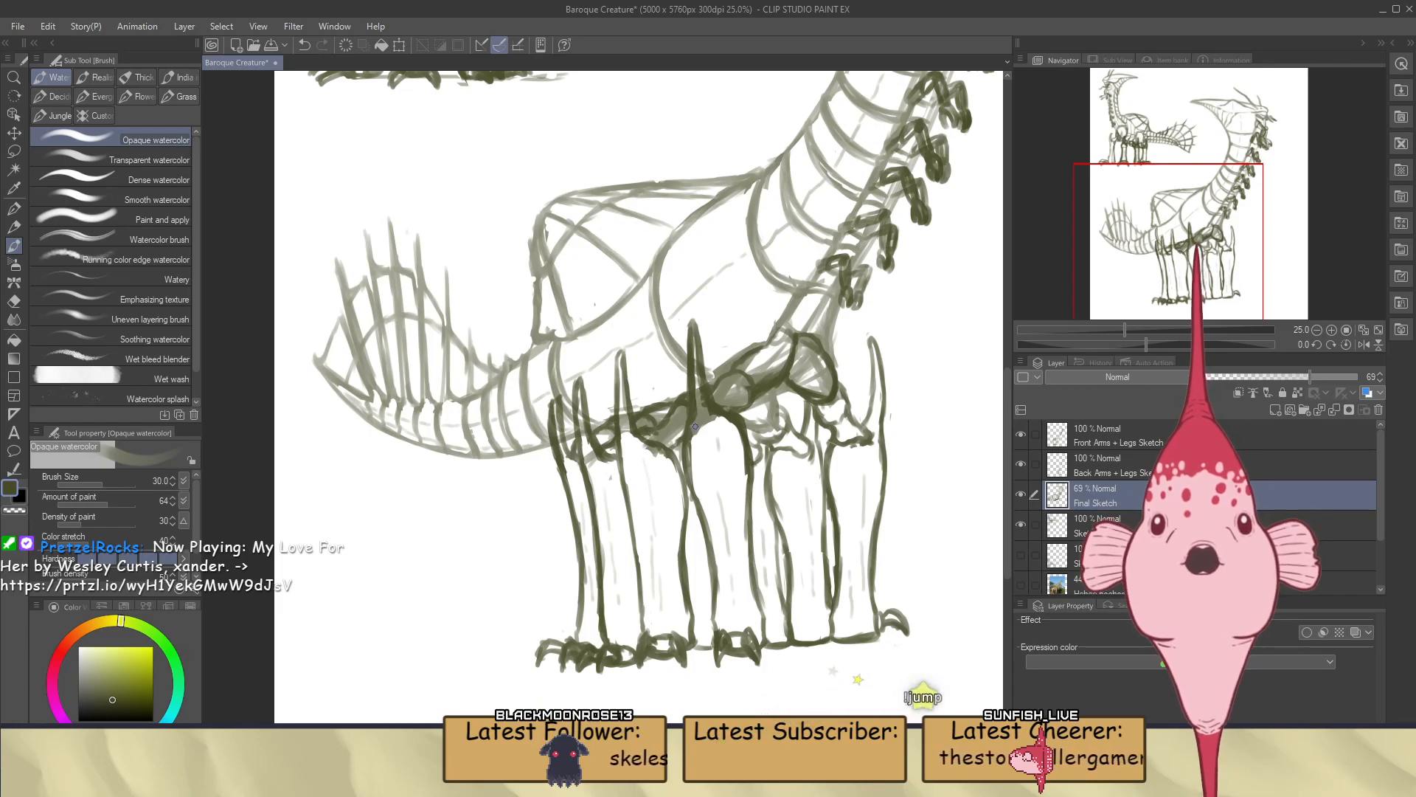
Save the Baroque Creature drawing
{"action": "key", "text": "e"}
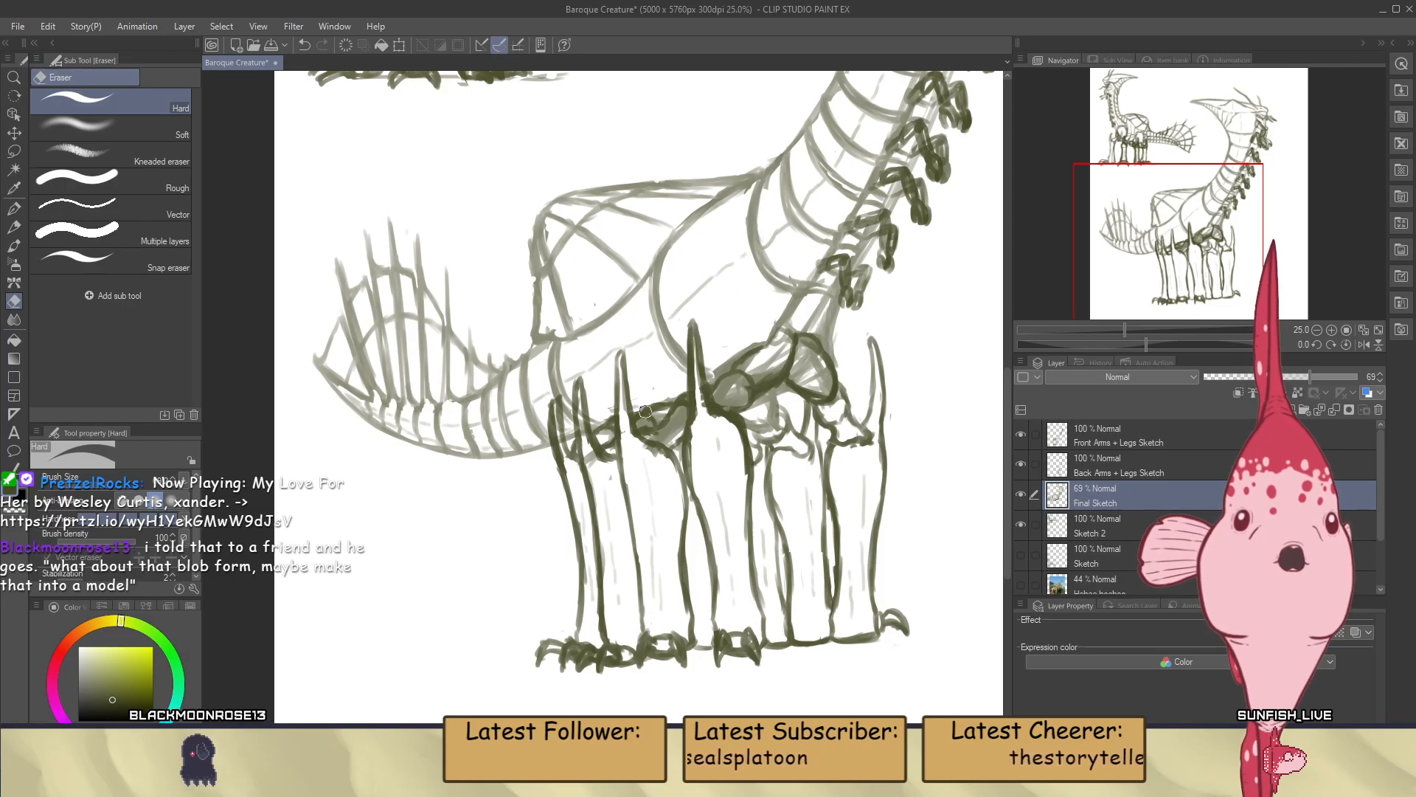
{"action": "scroll", "coordinate": [705, 511], "scroll_direction": "down", "scroll_amount": 3}
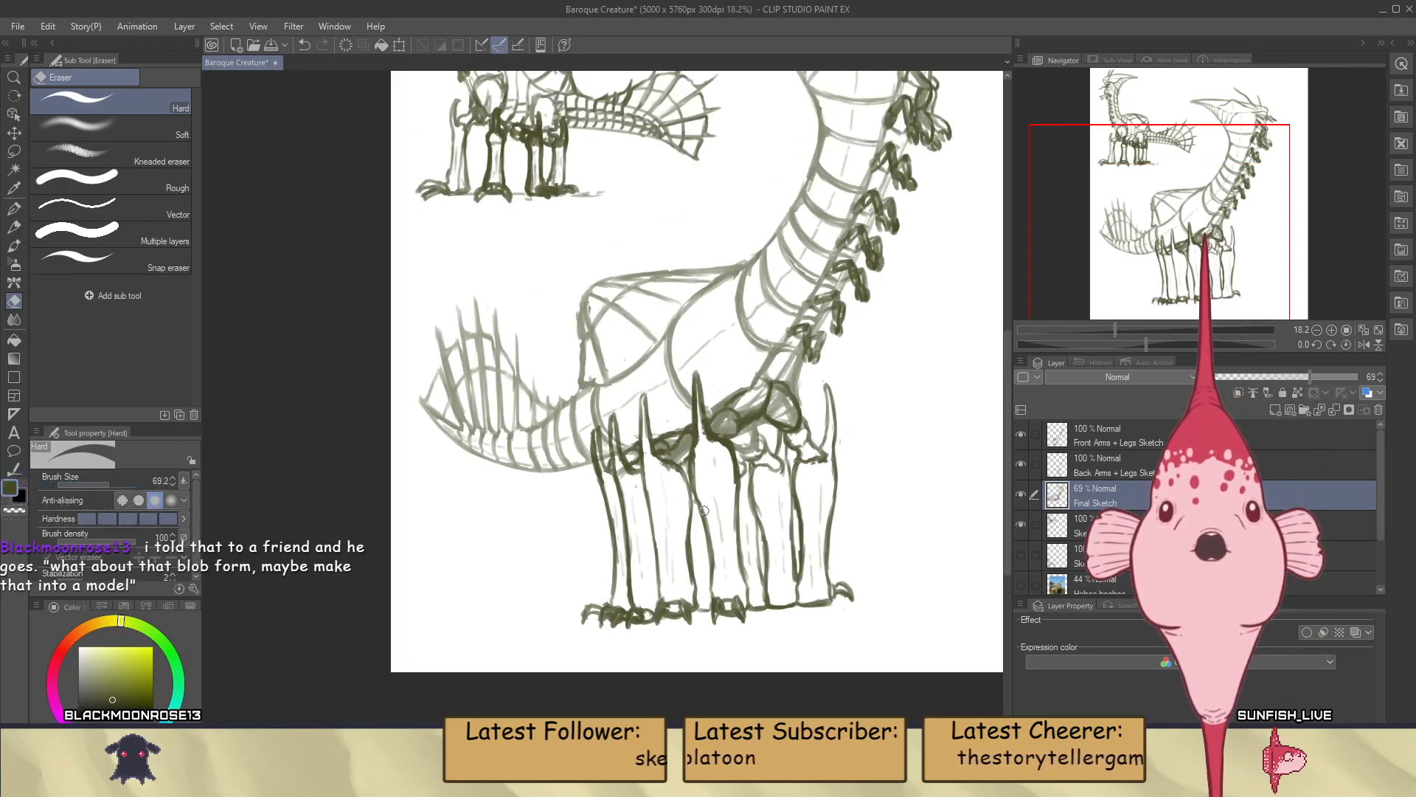
{"action": "scroll", "coordinate": [707, 520], "scroll_direction": "down", "scroll_amount": 2}
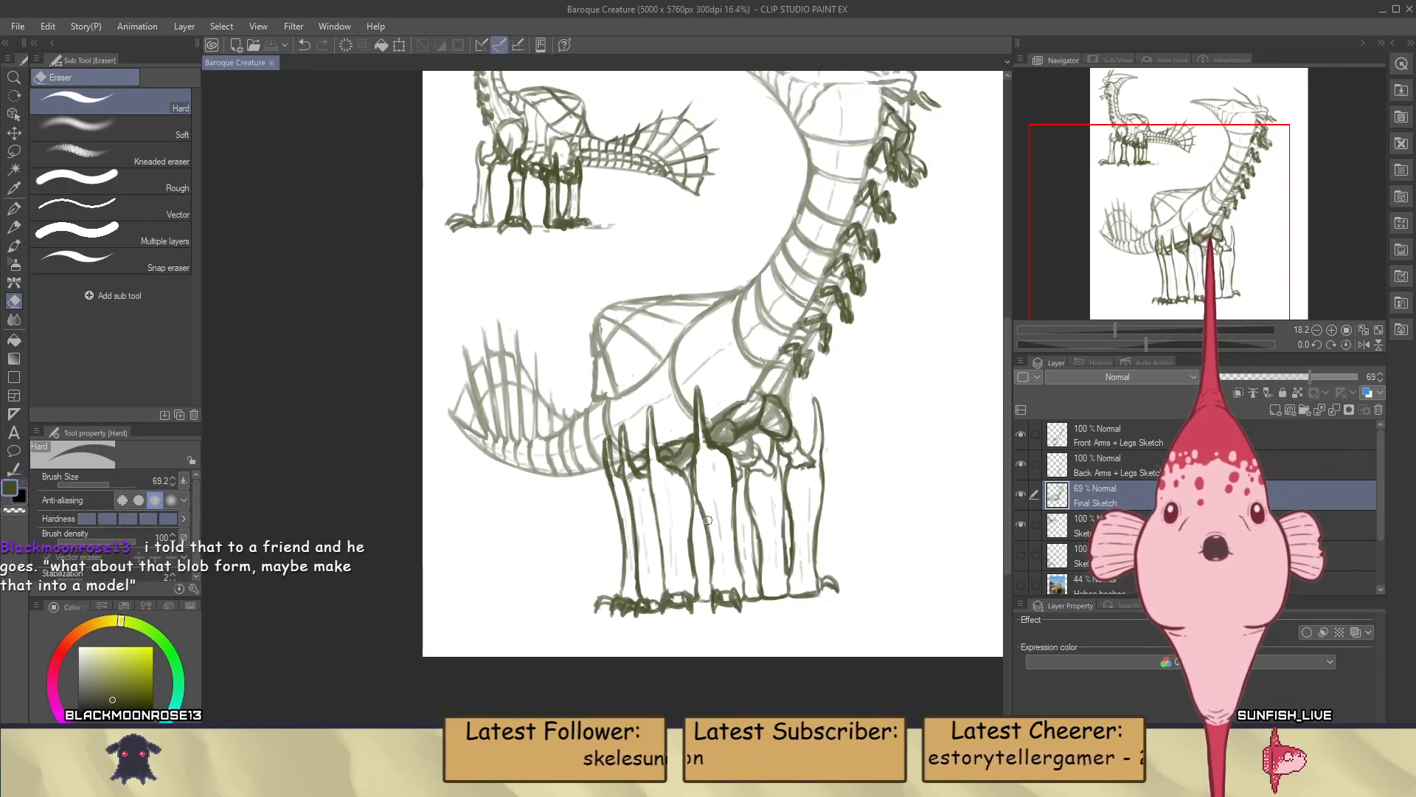
{"action": "key", "text": "ctrl+s"}
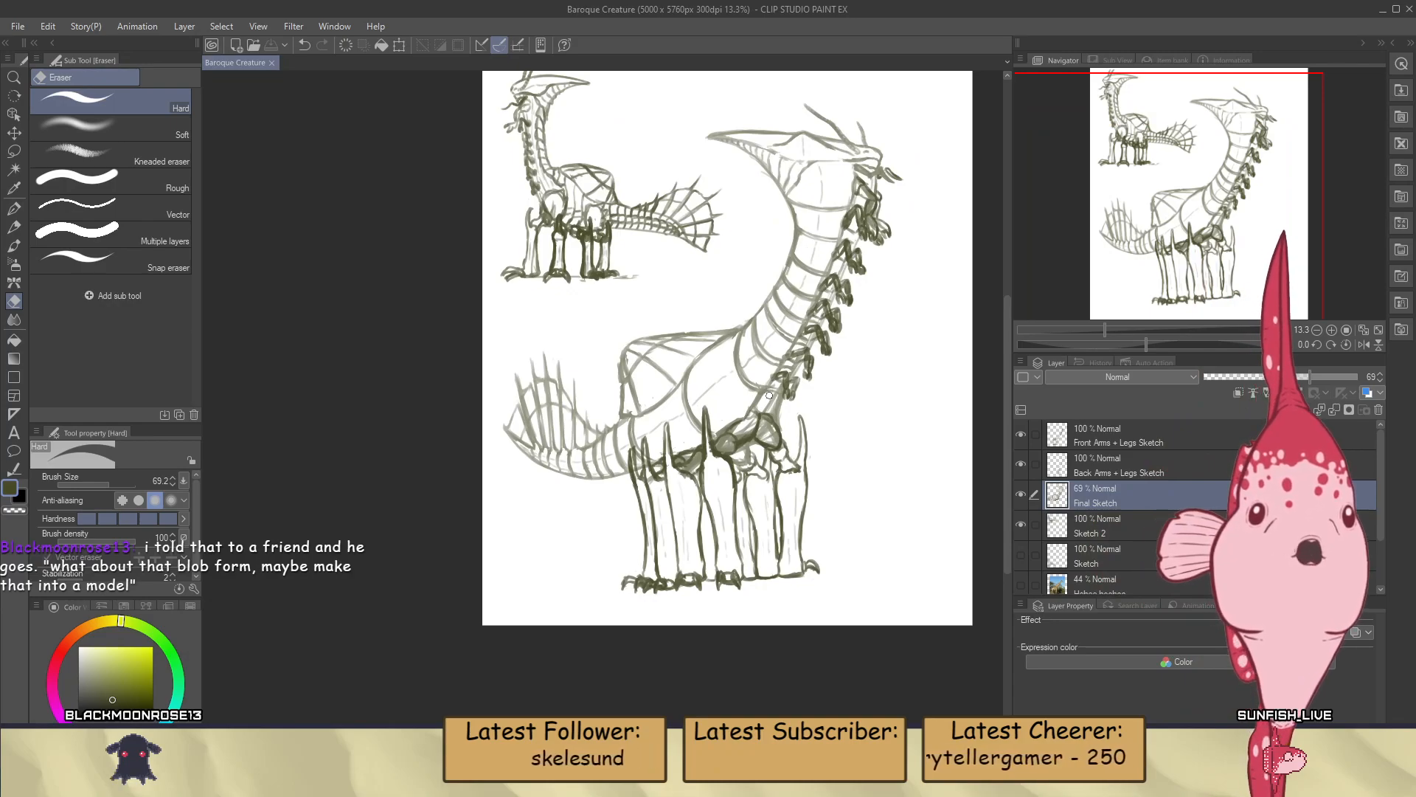
Brush short broken marks inside the upper part of the large creature's head crest
{"action": "scroll", "coordinate": [787, 314], "scroll_direction": "down", "scroll_amount": 1}
{"action": "scroll", "coordinate": [787, 315], "scroll_direction": "up", "scroll_amount": 3}
{"action": "scroll", "coordinate": [708, 524], "scroll_direction": "down", "scroll_amount": 2}
{"action": "scroll", "coordinate": [811, 332], "scroll_direction": "up", "scroll_amount": 4}
{"action": "scroll", "coordinate": [757, 508], "scroll_direction": "down", "scroll_amount": 4}
{"action": "scroll", "coordinate": [788, 345], "scroll_direction": "up", "scroll_amount": 6}
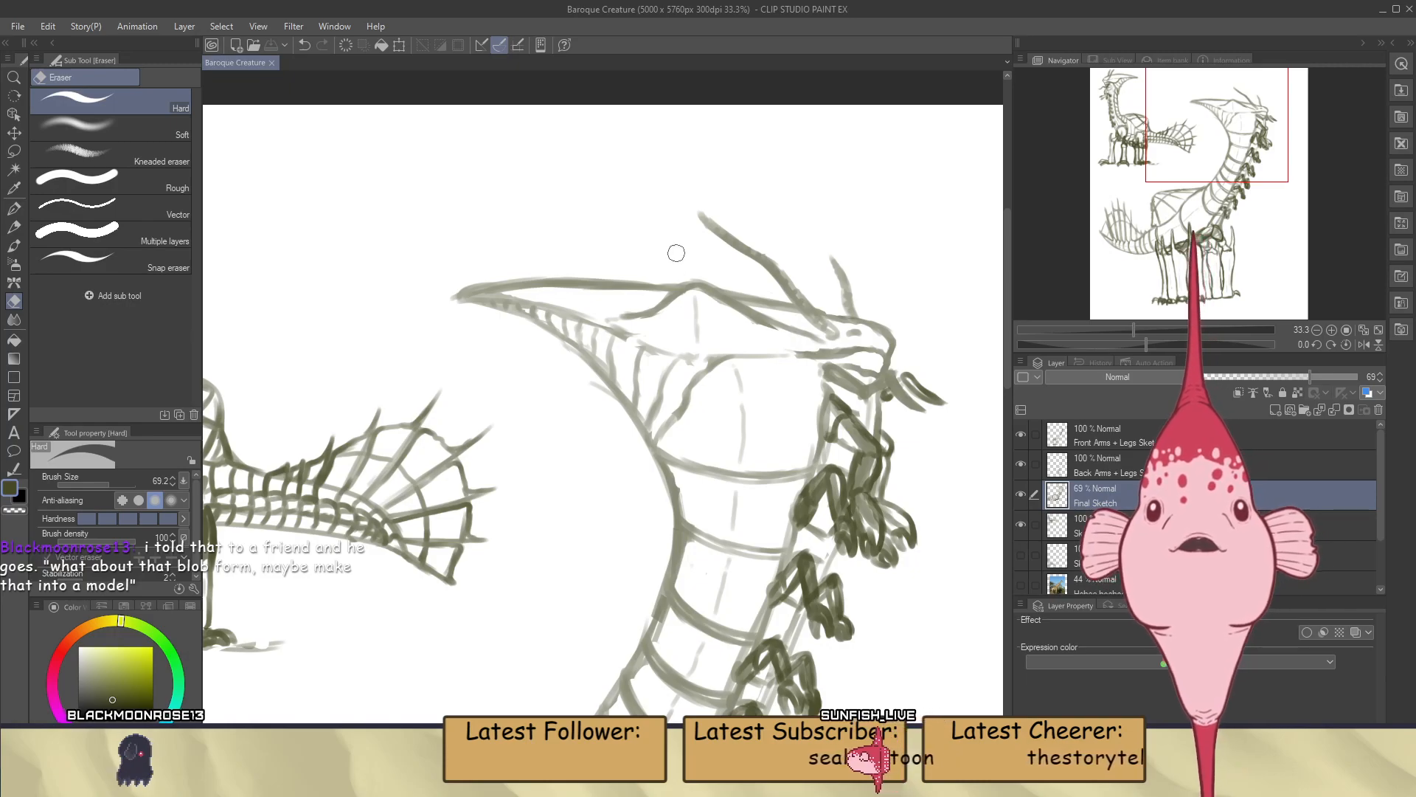
{"action": "key", "text": "b"}
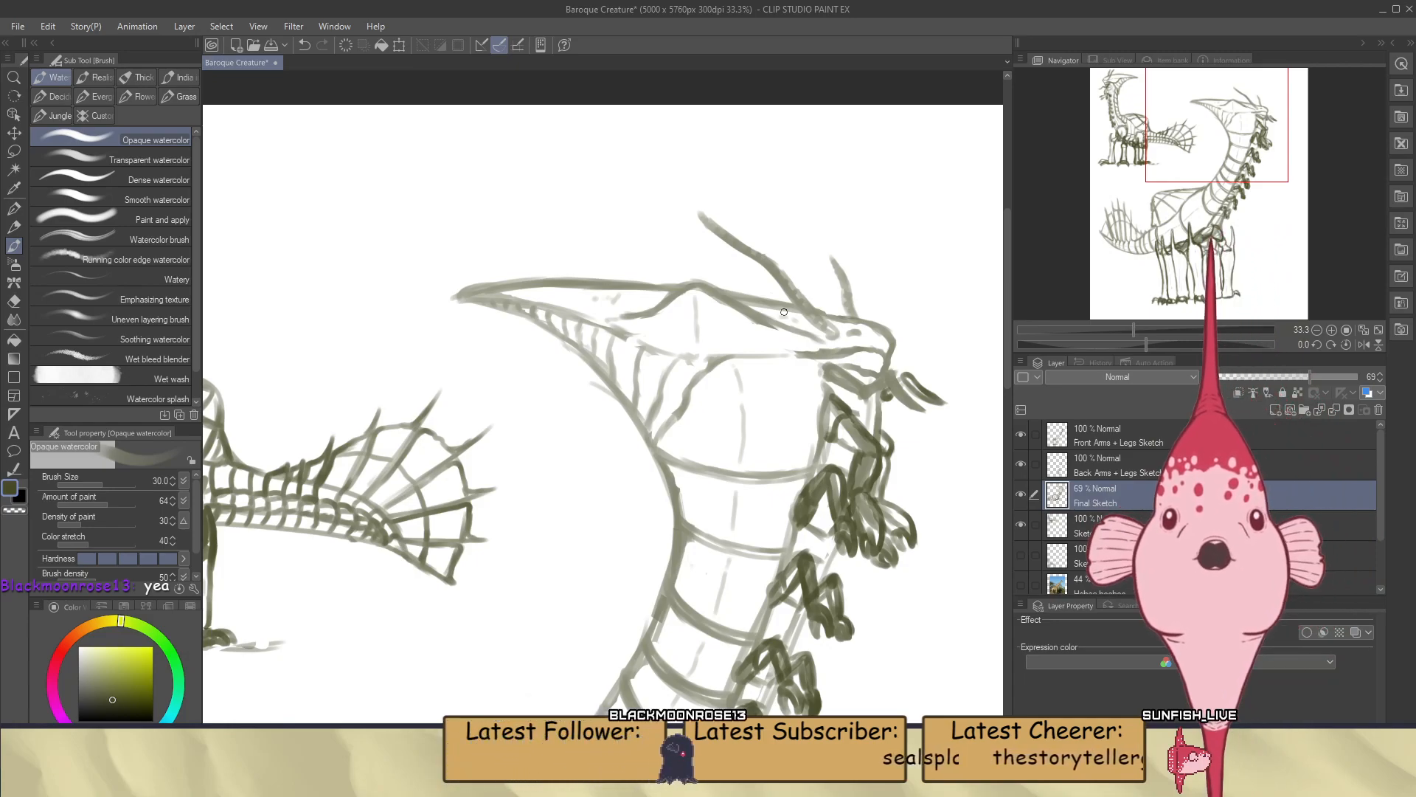
{"action": "scroll", "coordinate": [784, 312], "scroll_direction": "down", "scroll_amount": 3}
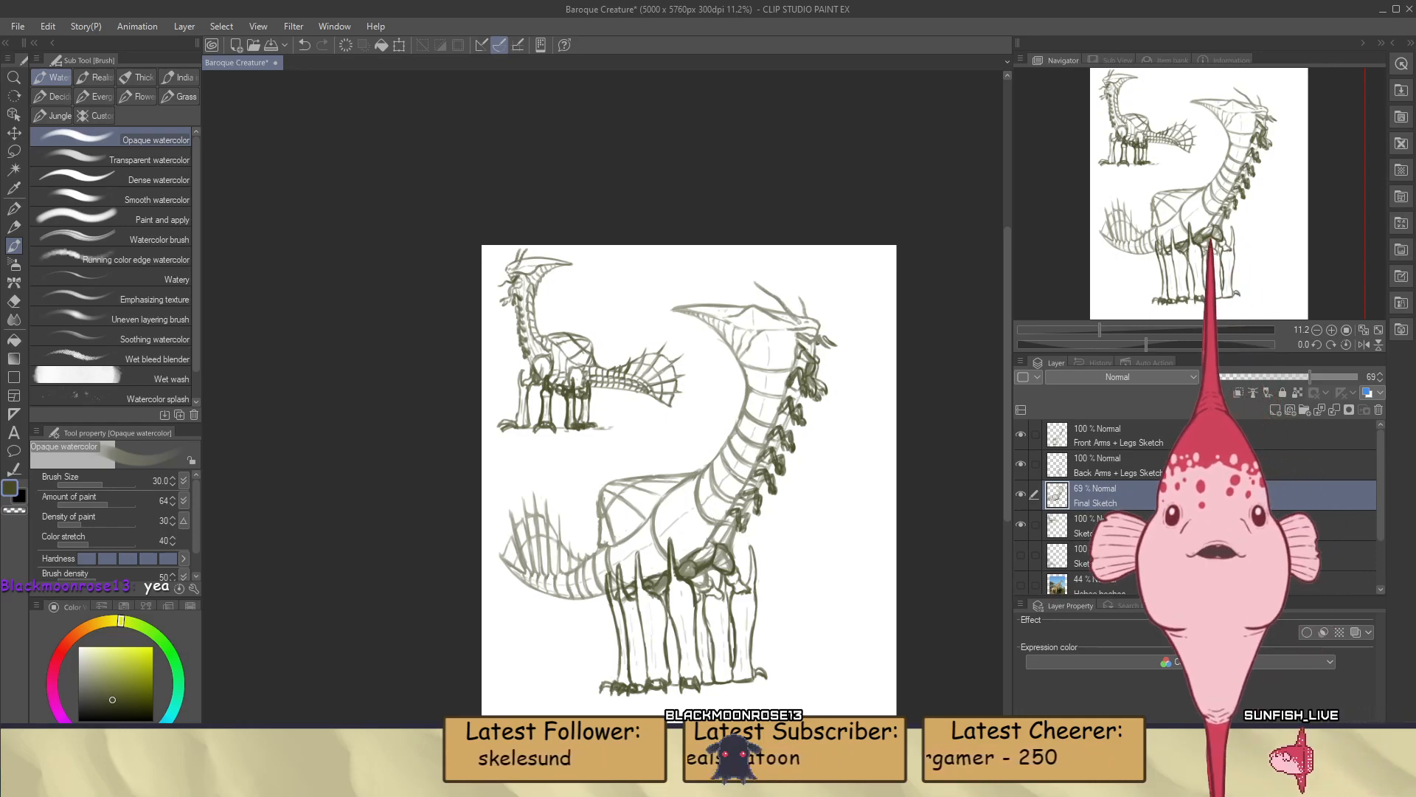
Brush short broken marks inside the panels on the large creature's back
{"action": "scroll", "coordinate": [649, 539], "scroll_direction": "up", "scroll_amount": 2}
{"action": "scroll", "coordinate": [647, 538], "scroll_direction": "up", "scroll_amount": 2}
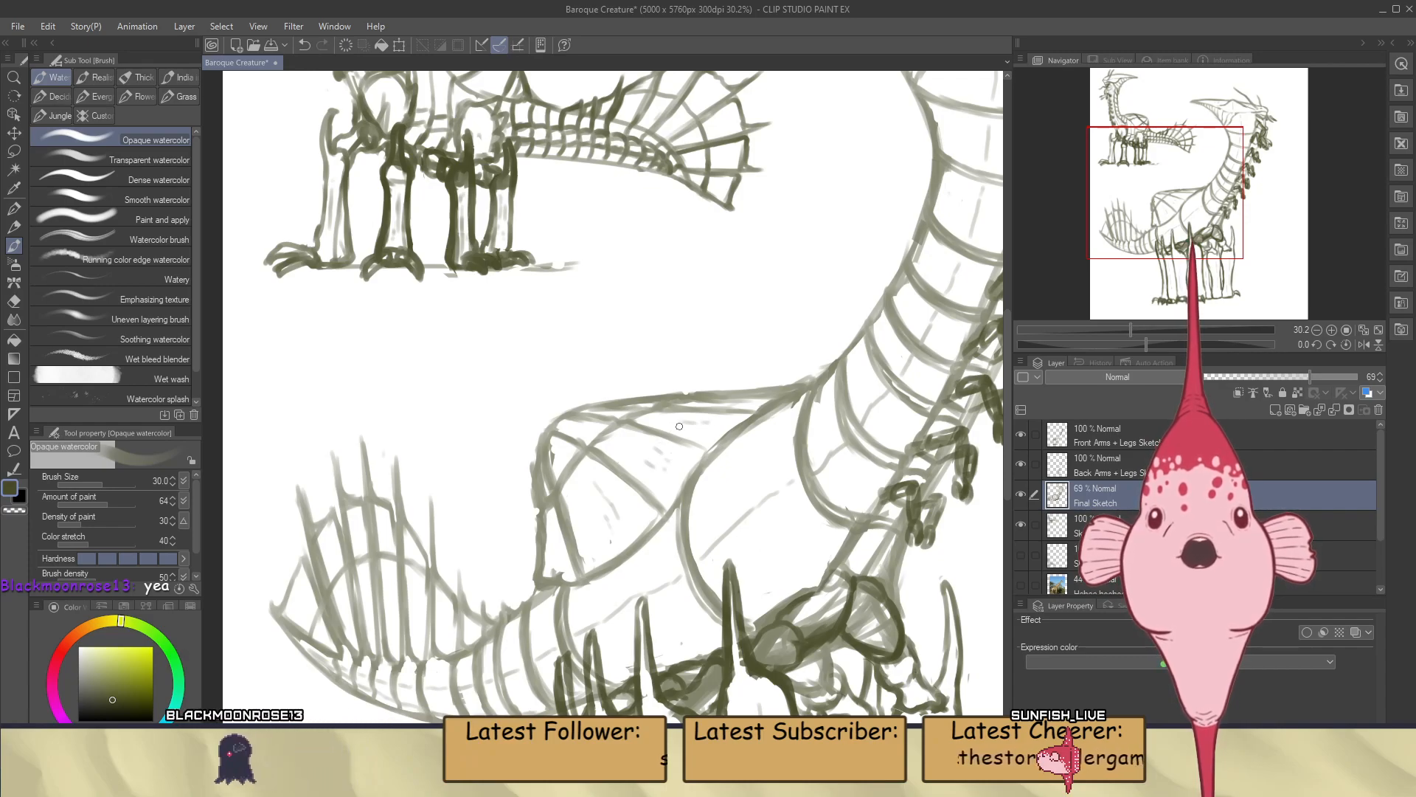
{"action": "scroll", "coordinate": [693, 433], "scroll_direction": "down", "scroll_amount": 5}
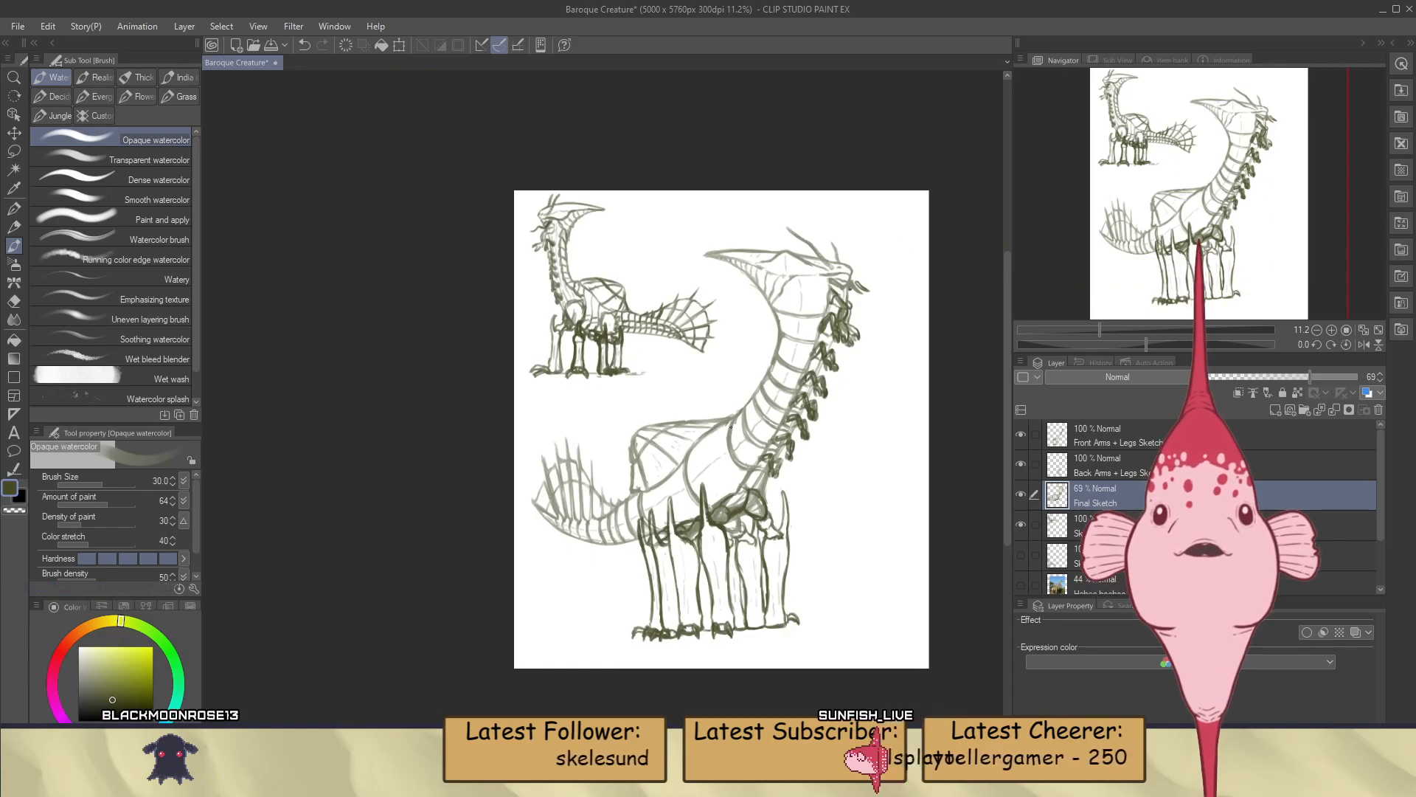
Continue the neck bands with short strokes across the narrow strip beside the small arms, working up the neck
{"action": "scroll", "coordinate": [760, 443], "scroll_direction": "up", "scroll_amount": 7}
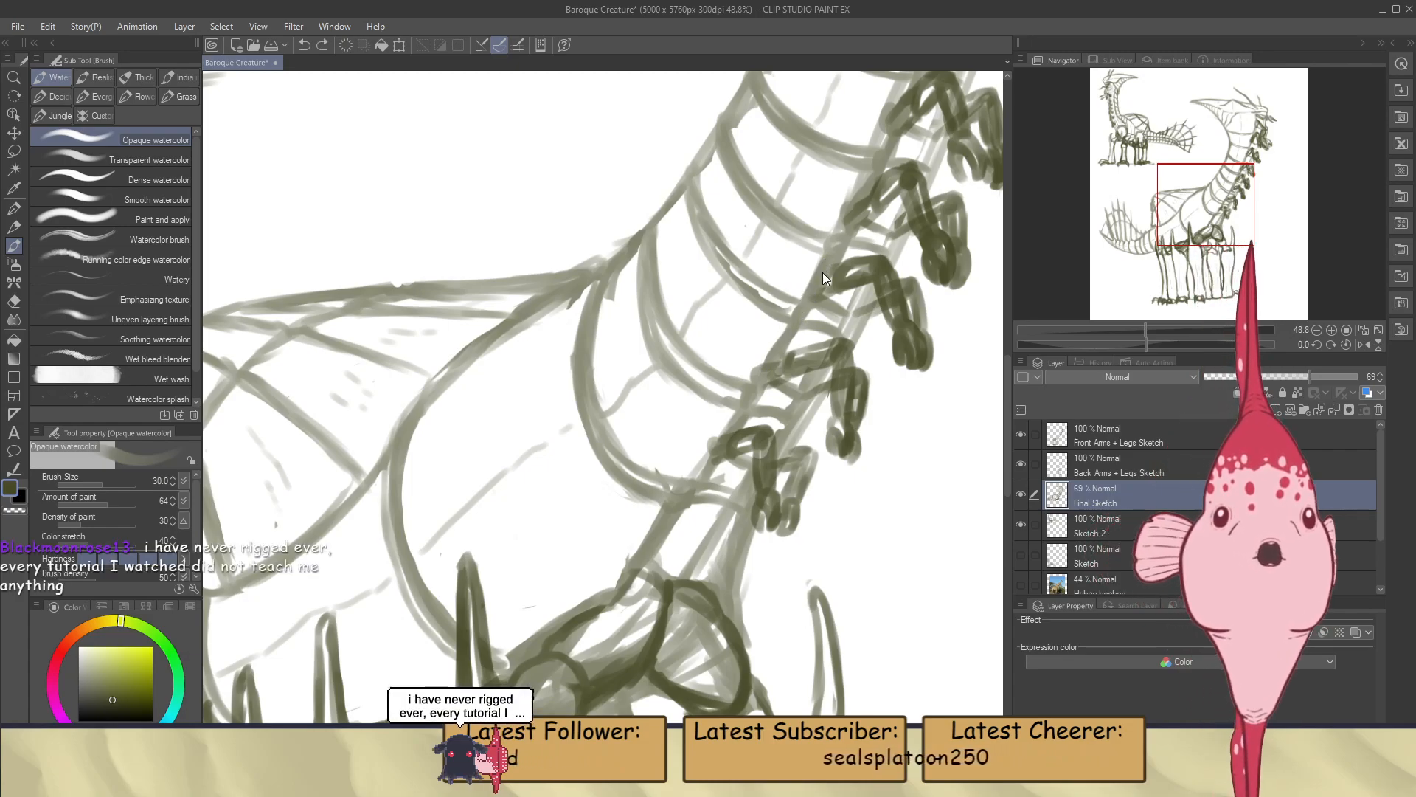
{"action": "scroll", "coordinate": [765, 336], "scroll_direction": "down", "scroll_amount": 2}
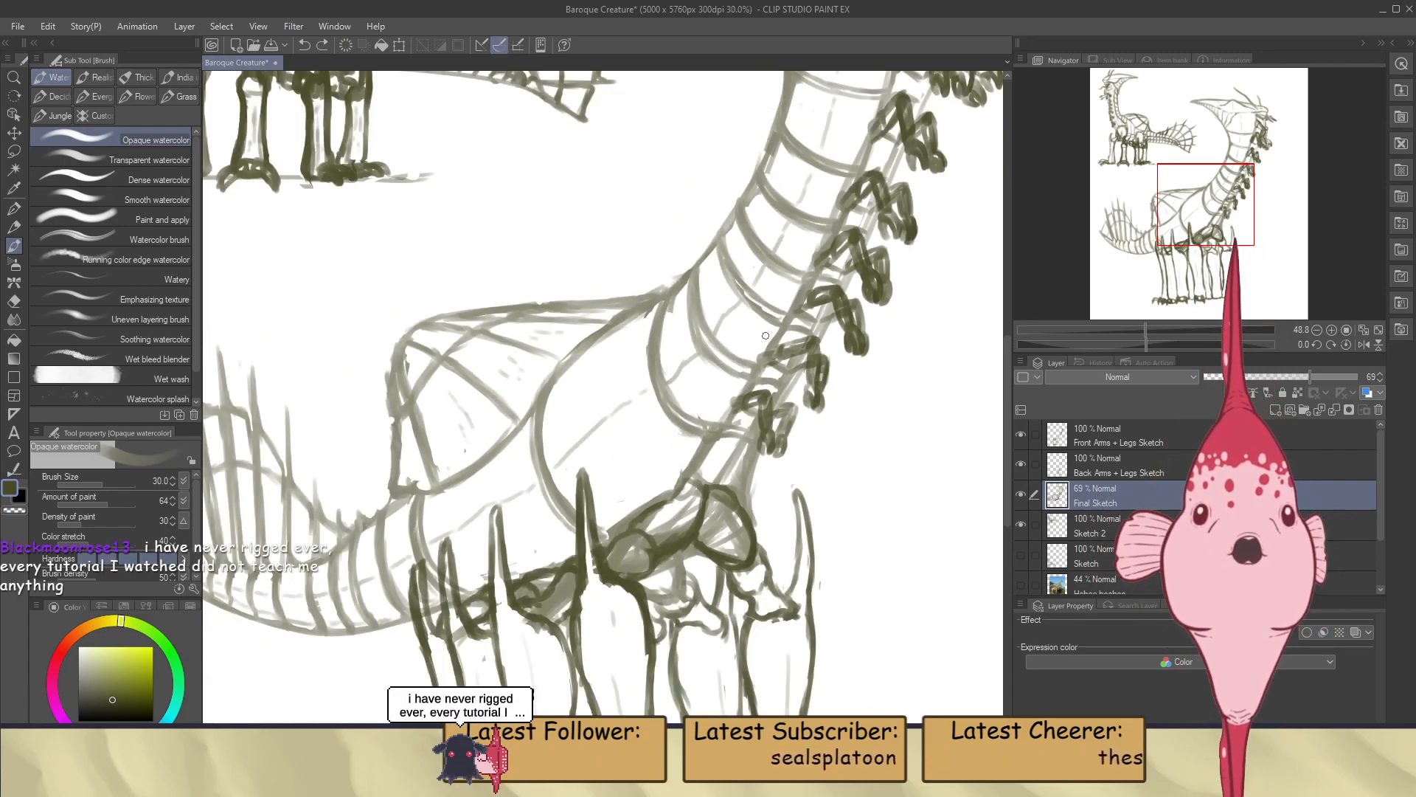
{"action": "scroll", "coordinate": [765, 336], "scroll_direction": "down", "scroll_amount": 4}
{"action": "scroll", "coordinate": [874, 165], "scroll_direction": "up", "scroll_amount": 2}
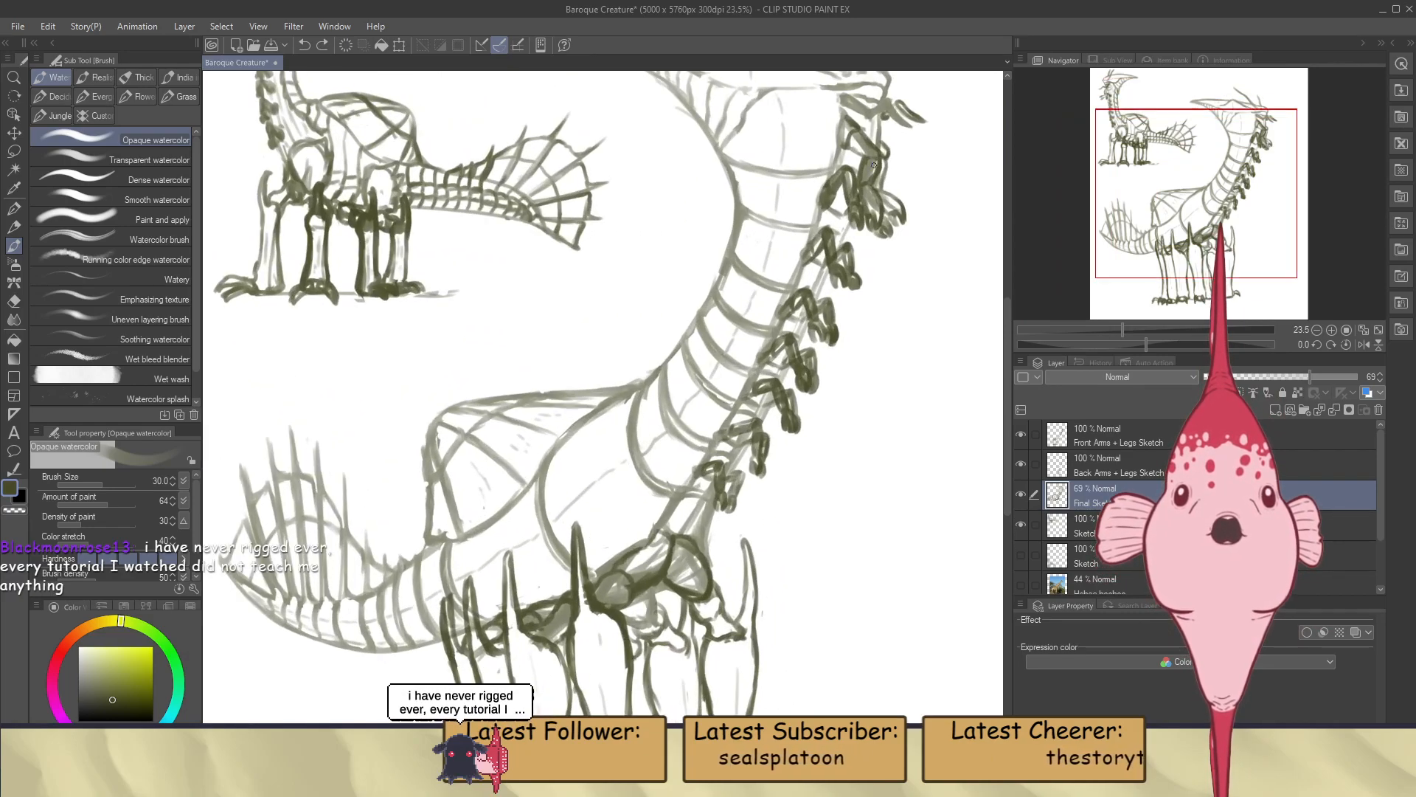
{"action": "scroll", "coordinate": [874, 166], "scroll_direction": "down", "scroll_amount": 2}
{"action": "scroll", "coordinate": [835, 251], "scroll_direction": "up", "scroll_amount": 2}
{"action": "scroll", "coordinate": [836, 251], "scroll_direction": "up", "scroll_amount": 3}
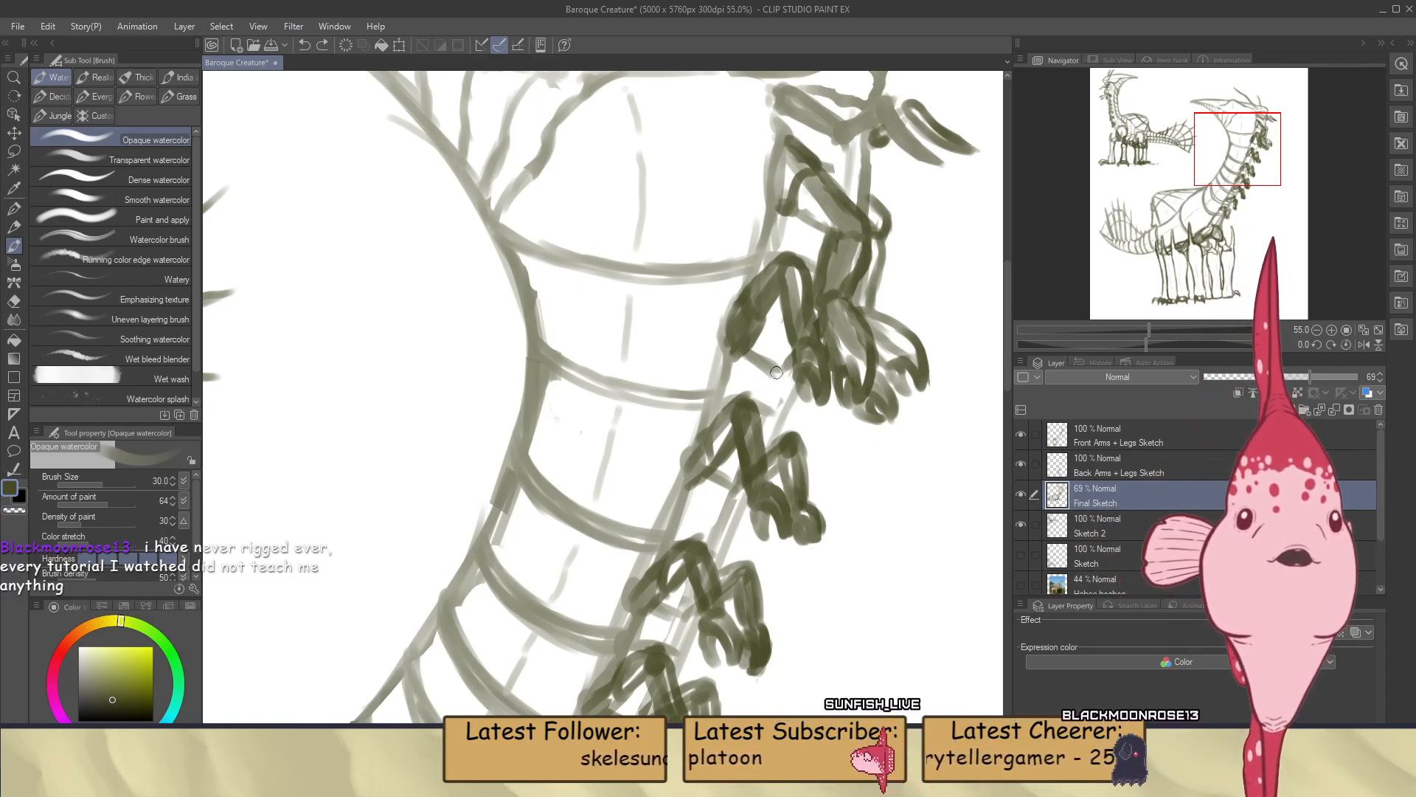
{"action": "scroll", "coordinate": [767, 385], "scroll_direction": "down", "scroll_amount": 3}
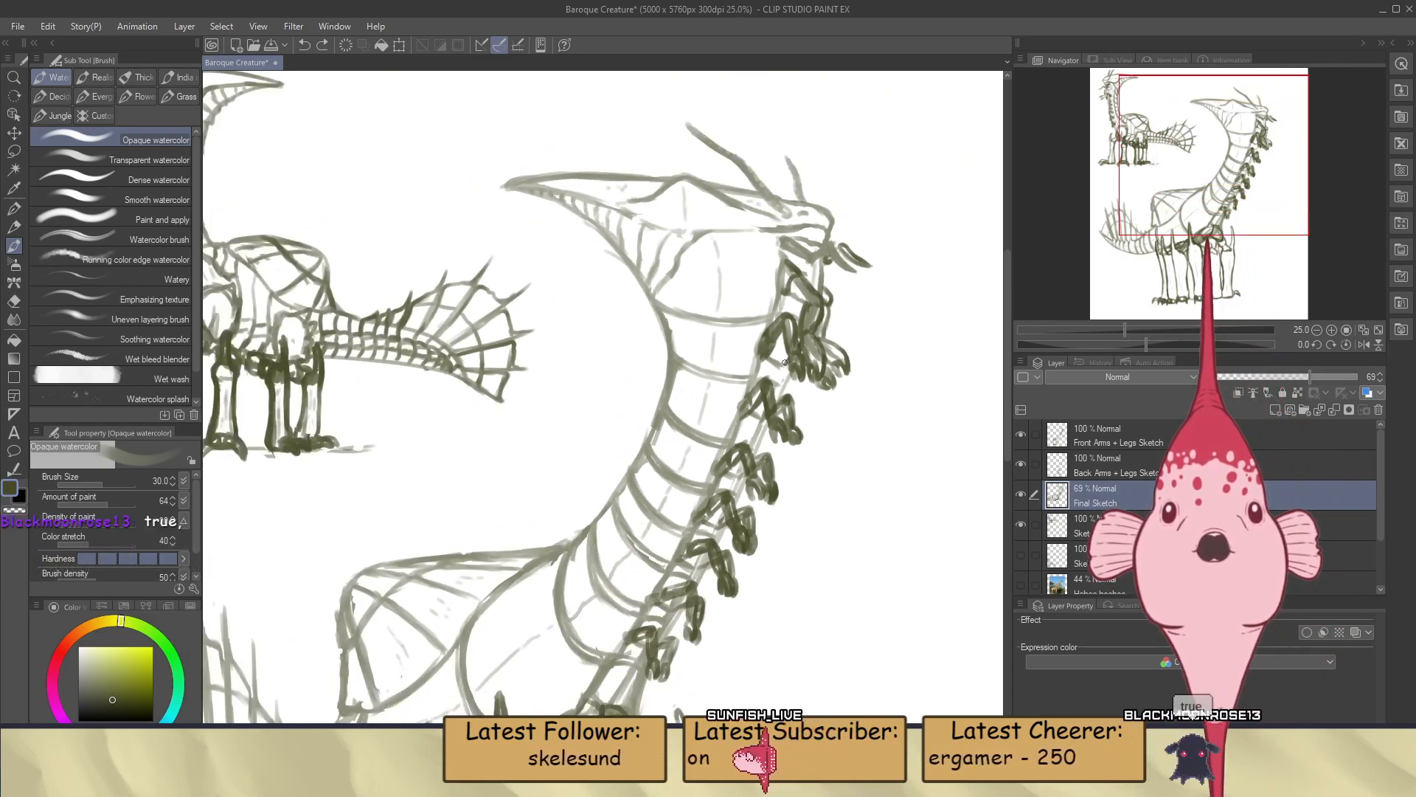
{"action": "scroll", "coordinate": [784, 363], "scroll_direction": "down", "scroll_amount": 2}
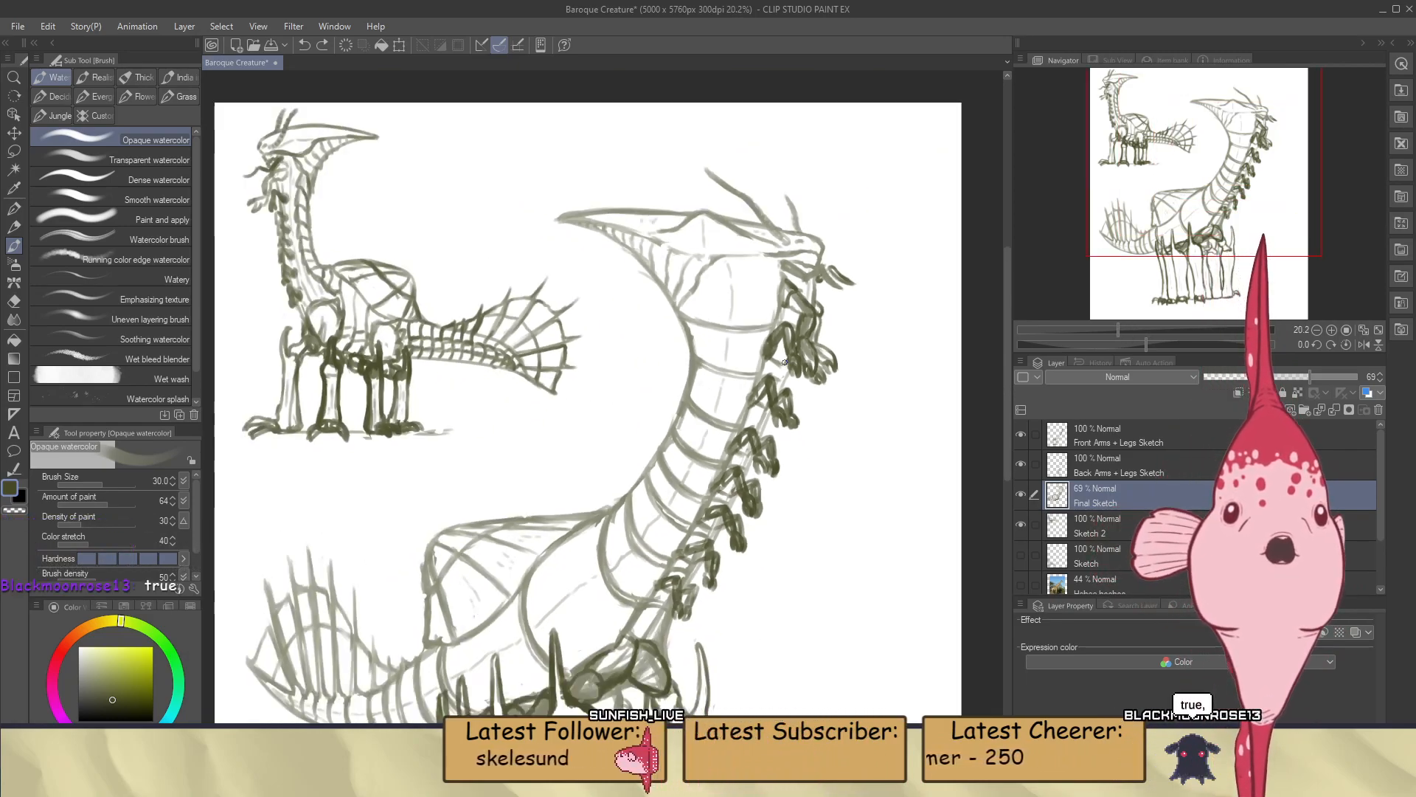
{"action": "scroll", "coordinate": [784, 363], "scroll_direction": "up", "scroll_amount": 5}
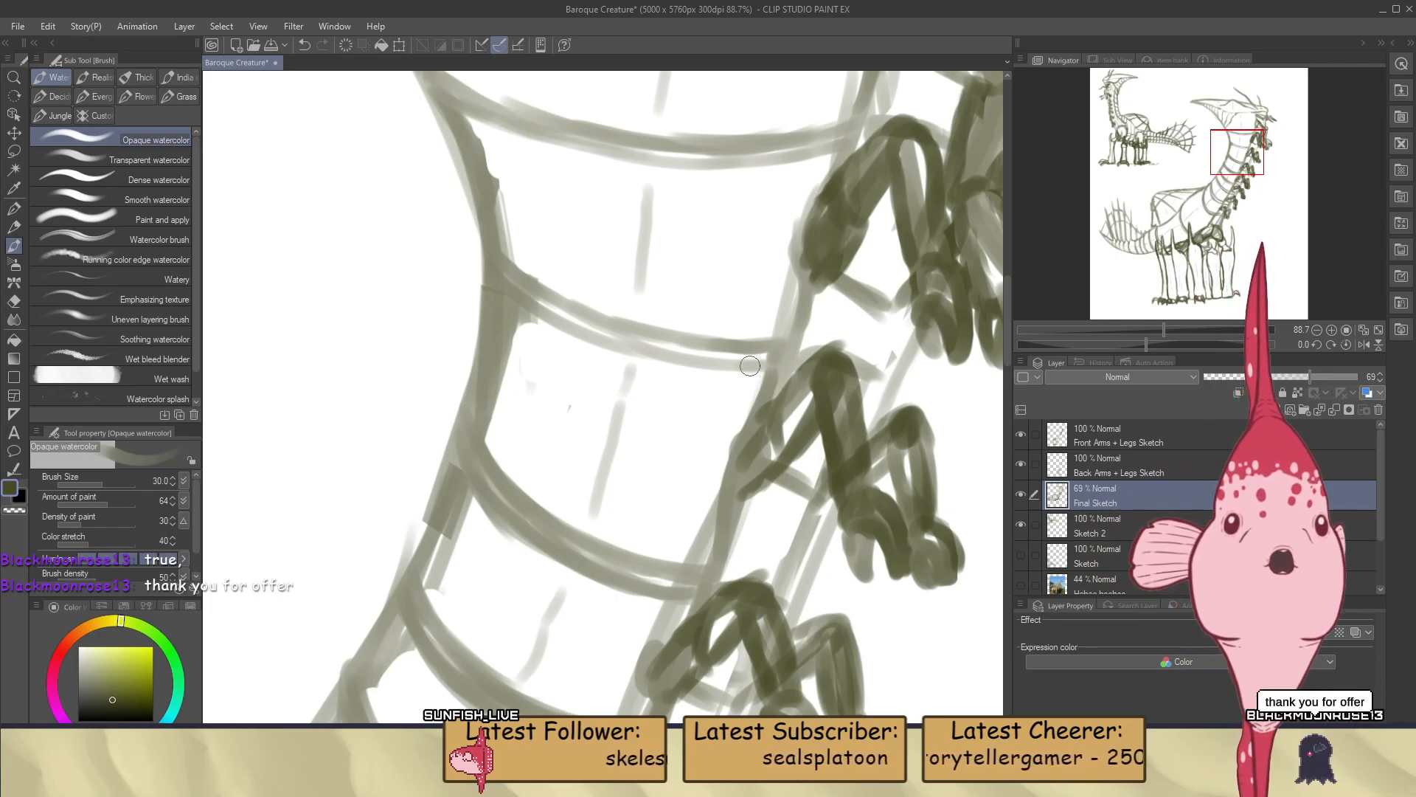
{"action": "scroll", "coordinate": [738, 406], "scroll_direction": "down", "scroll_amount": 3}
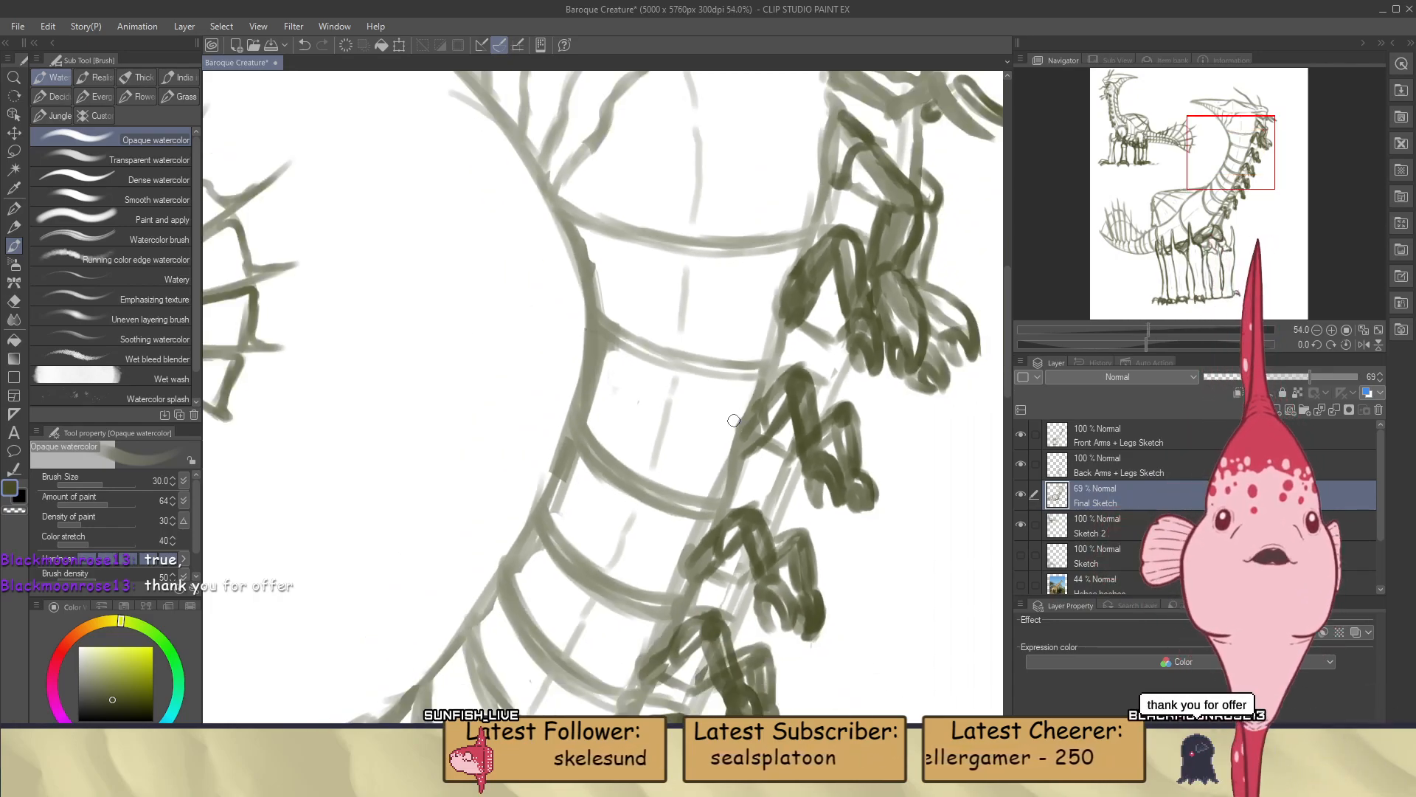
{"action": "scroll", "coordinate": [780, 439], "scroll_direction": "down", "scroll_amount": 3}
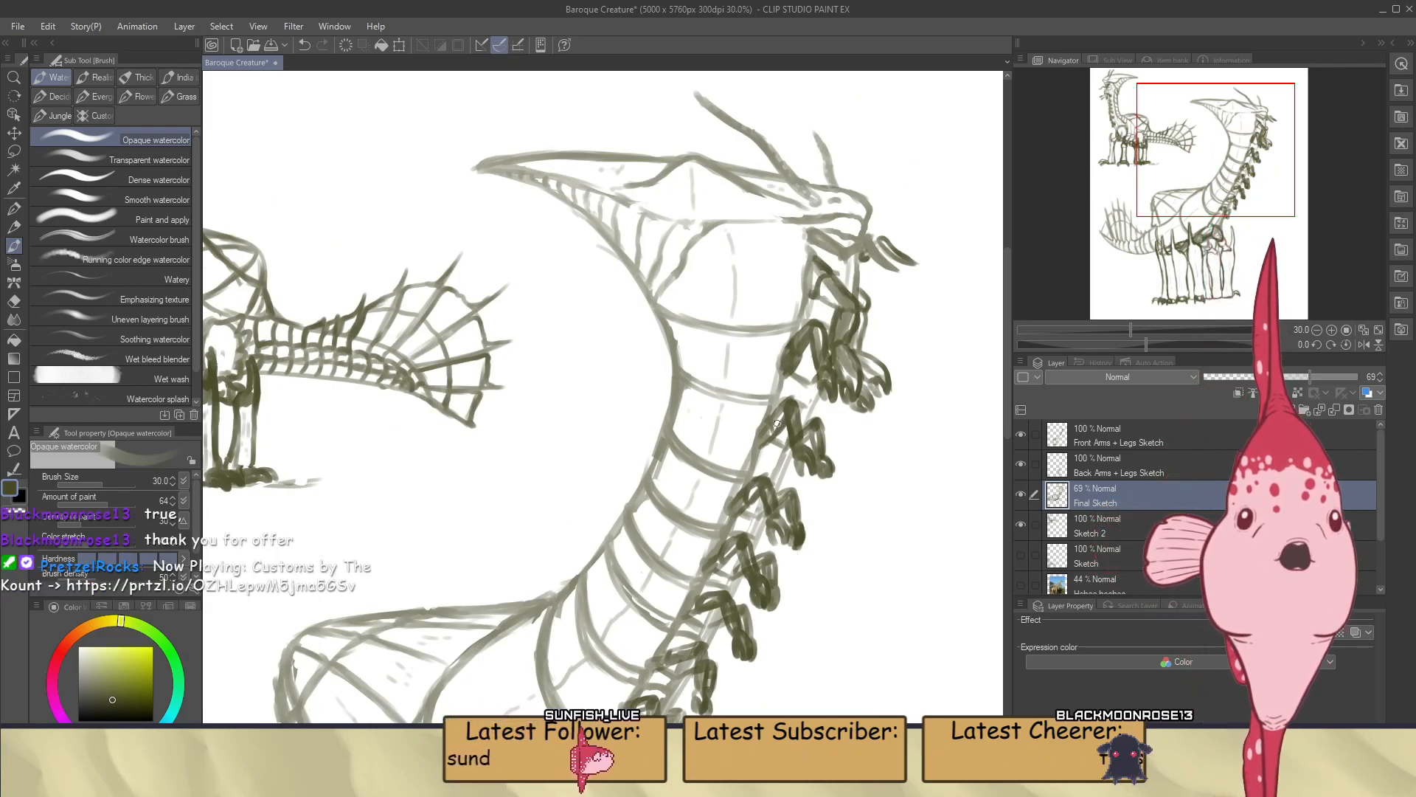
{"action": "scroll", "coordinate": [779, 428], "scroll_direction": "down", "scroll_amount": 2}
{"action": "scroll", "coordinate": [816, 255], "scroll_direction": "up", "scroll_amount": 4}
{"action": "scroll", "coordinate": [818, 259], "scroll_direction": "down", "scroll_amount": 5}
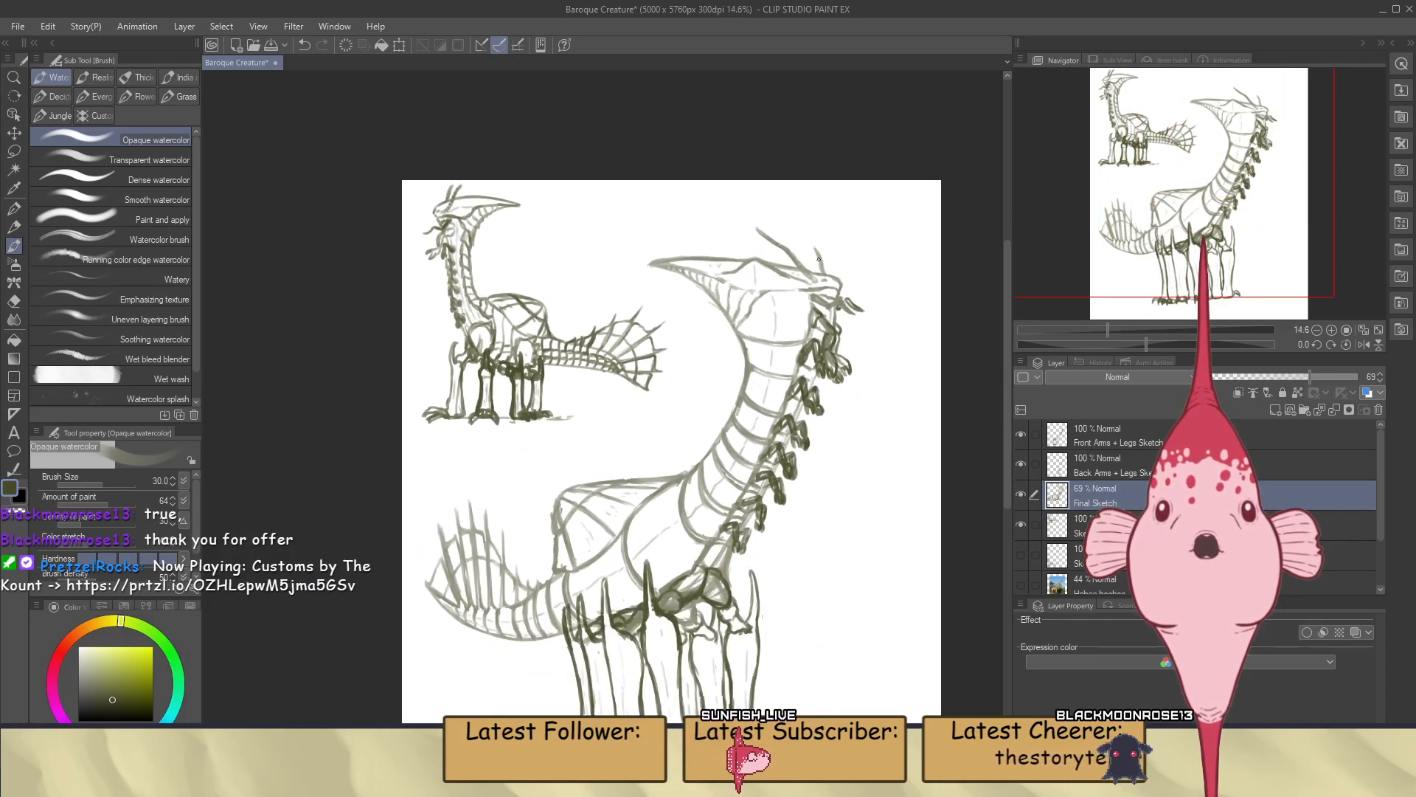
Undo the last brush stroke on the large creature's body and save the drawing
{"action": "scroll", "coordinate": [818, 259], "scroll_direction": "down", "scroll_amount": 1}
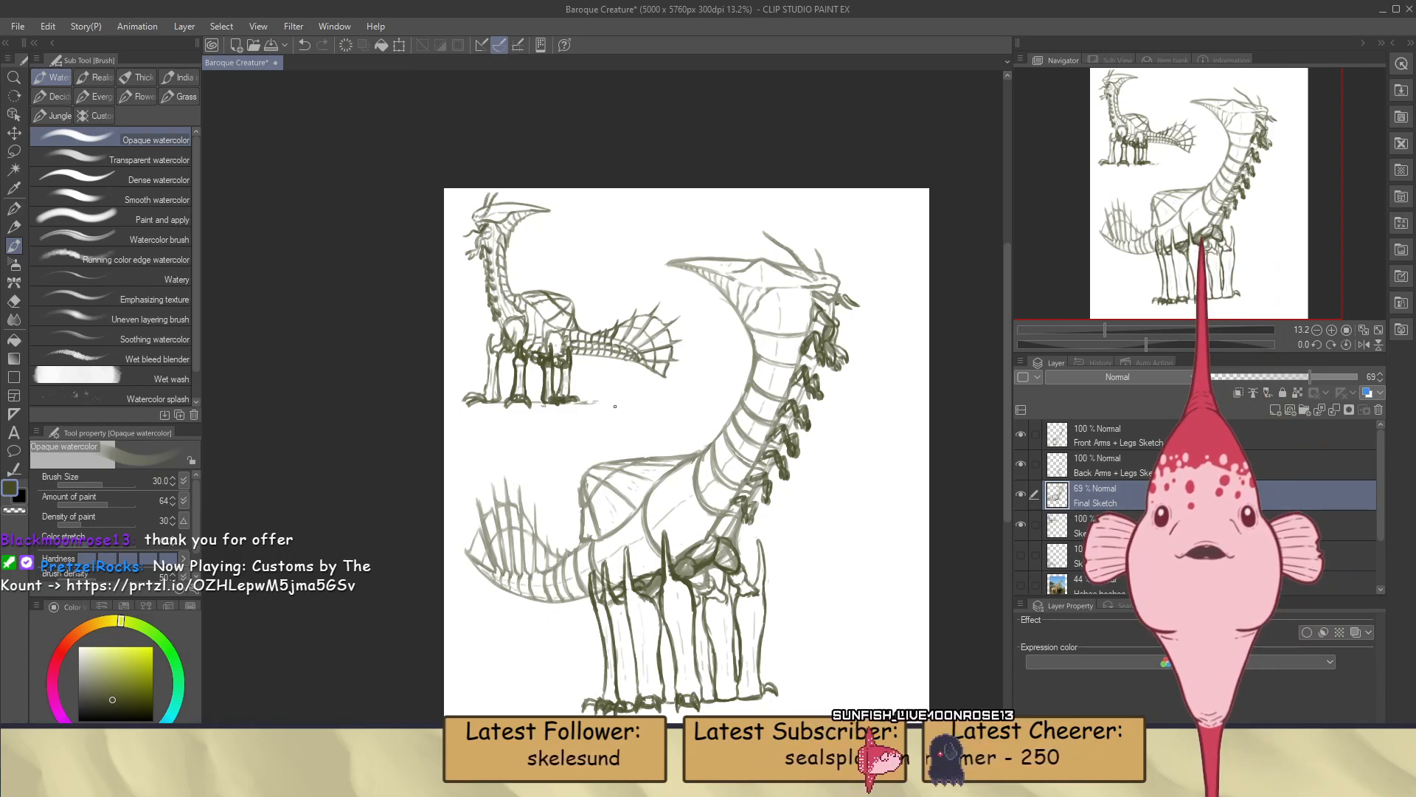
{"action": "scroll", "coordinate": [616, 405], "scroll_direction": "up", "scroll_amount": 1}
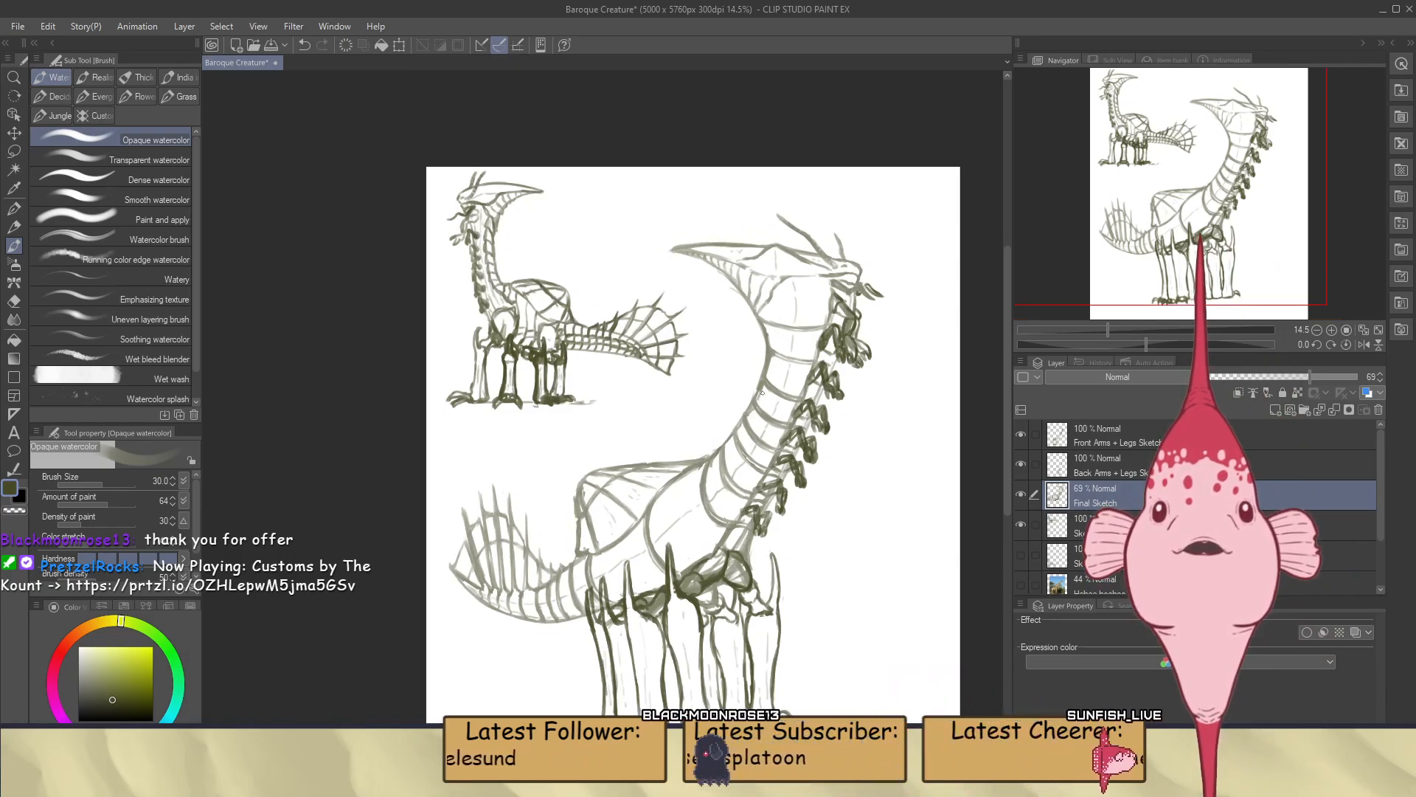
{"action": "scroll", "coordinate": [708, 539], "scroll_direction": "up", "scroll_amount": 4}
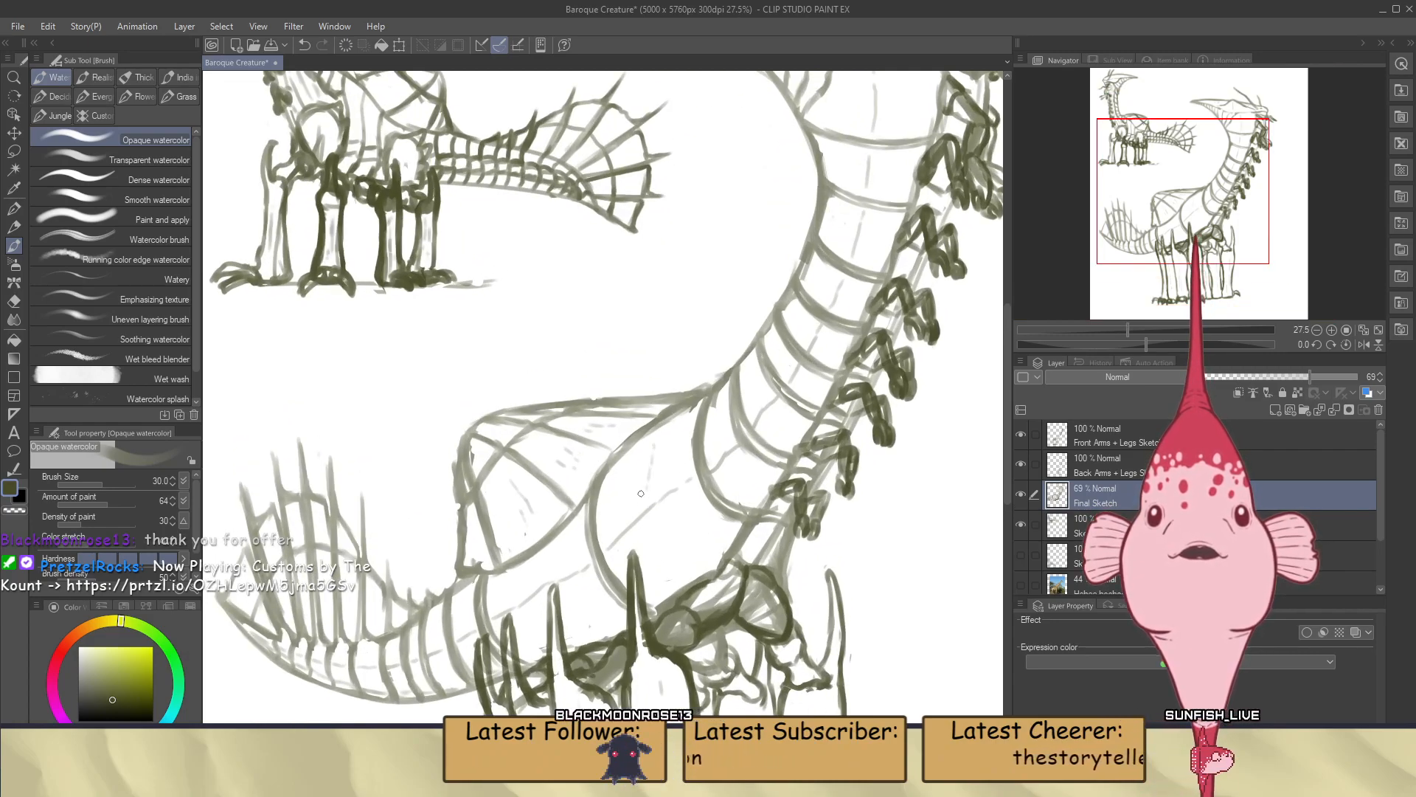
{"action": "key", "text": "ctrl+z"}
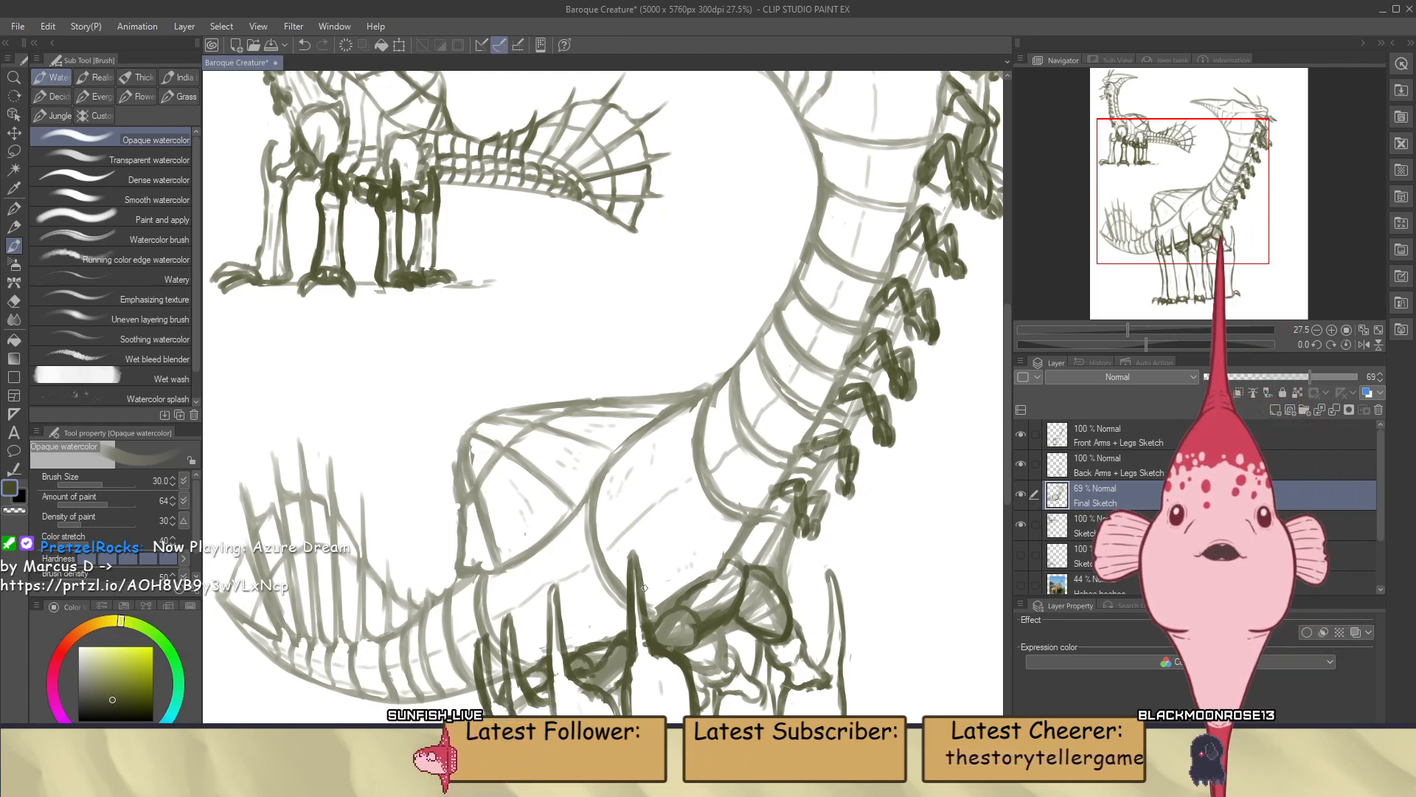
{"action": "key", "text": "ctrl+s"}
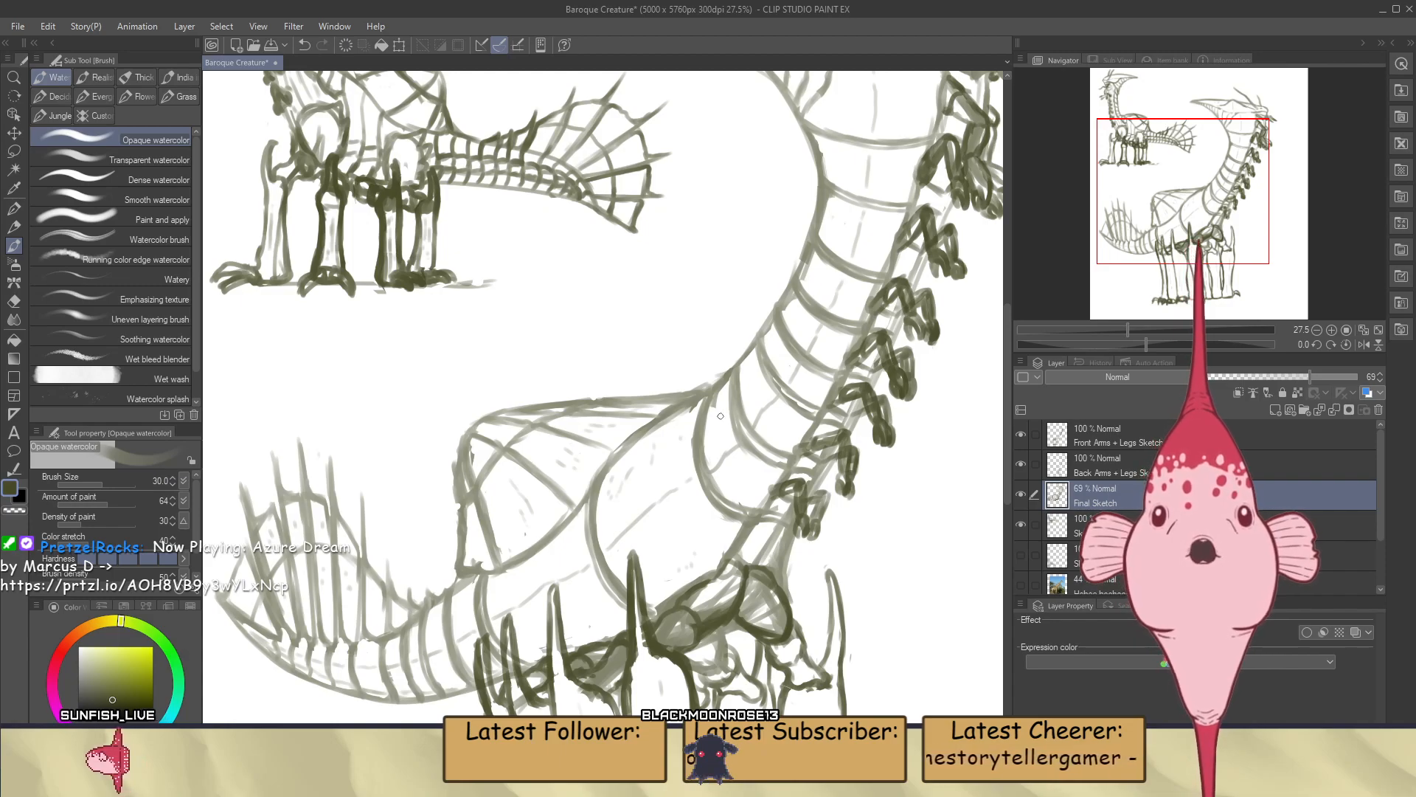
Brush small scattered flecks inside the large creature's head crest, neck bands and the panels of its back and body
{"action": "scroll", "coordinate": [702, 426], "scroll_direction": "down", "scroll_amount": 2}
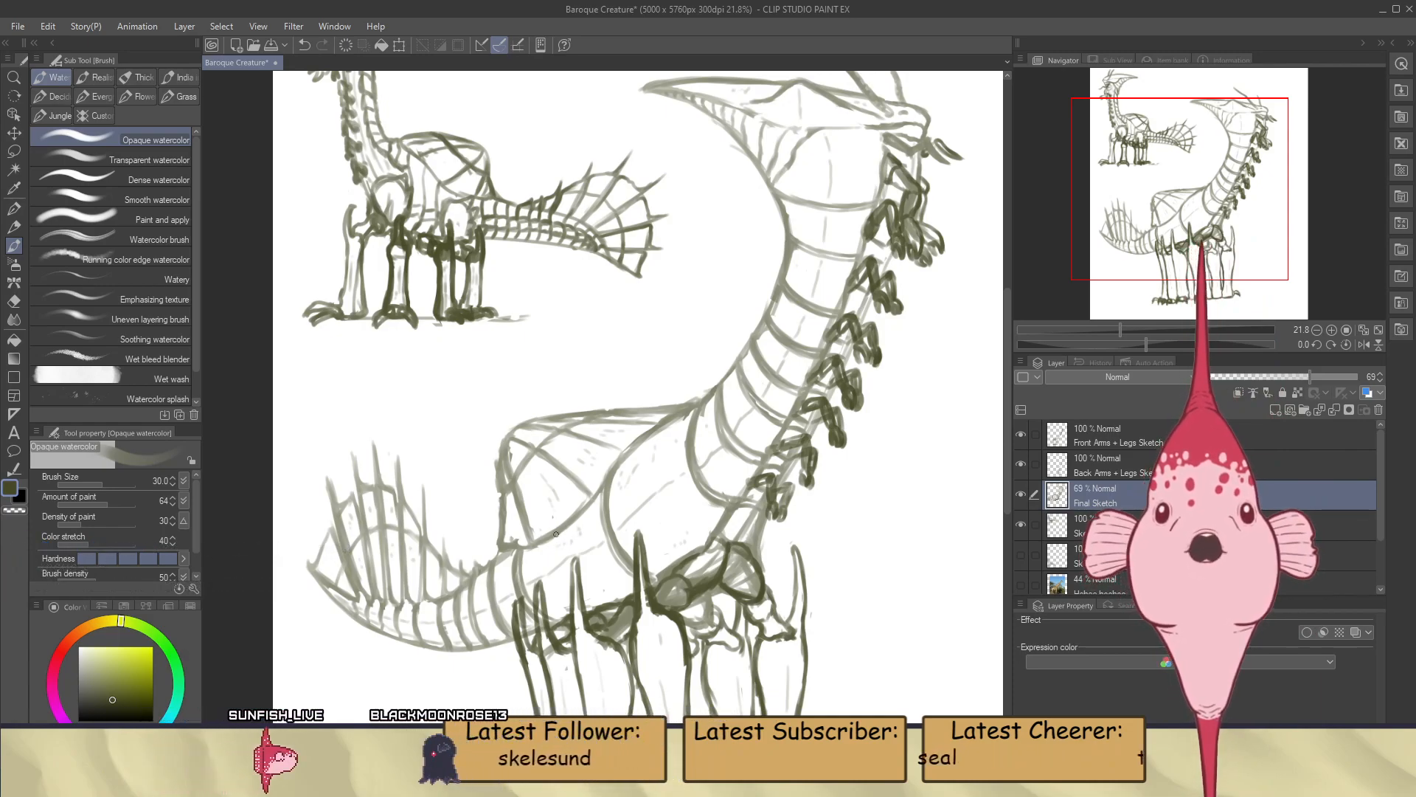
{"action": "scroll", "coordinate": [487, 442], "scroll_direction": "down", "scroll_amount": 5}
{"action": "scroll", "coordinate": [609, 263], "scroll_direction": "up", "scroll_amount": 5}
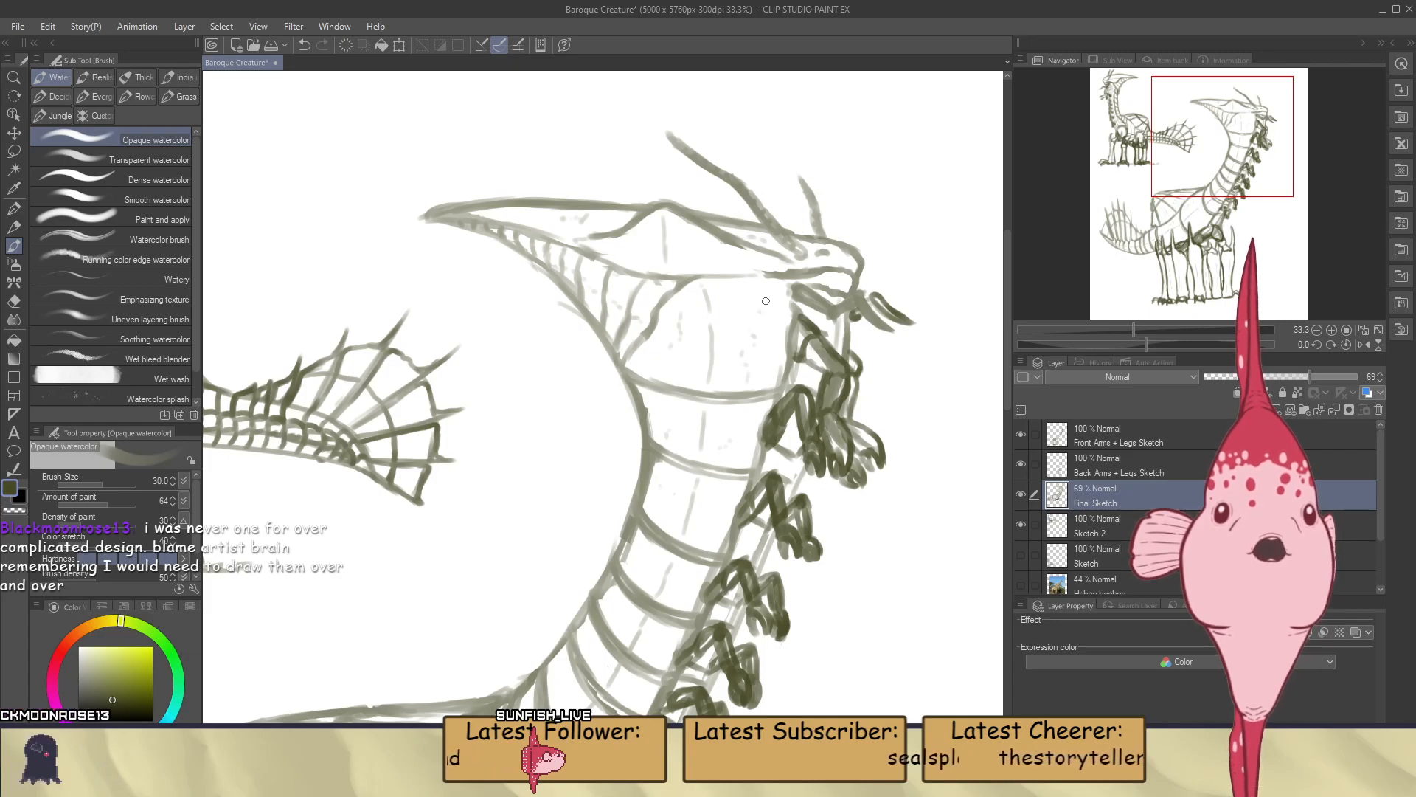
{"action": "scroll", "coordinate": [767, 296], "scroll_direction": "down", "scroll_amount": 5}
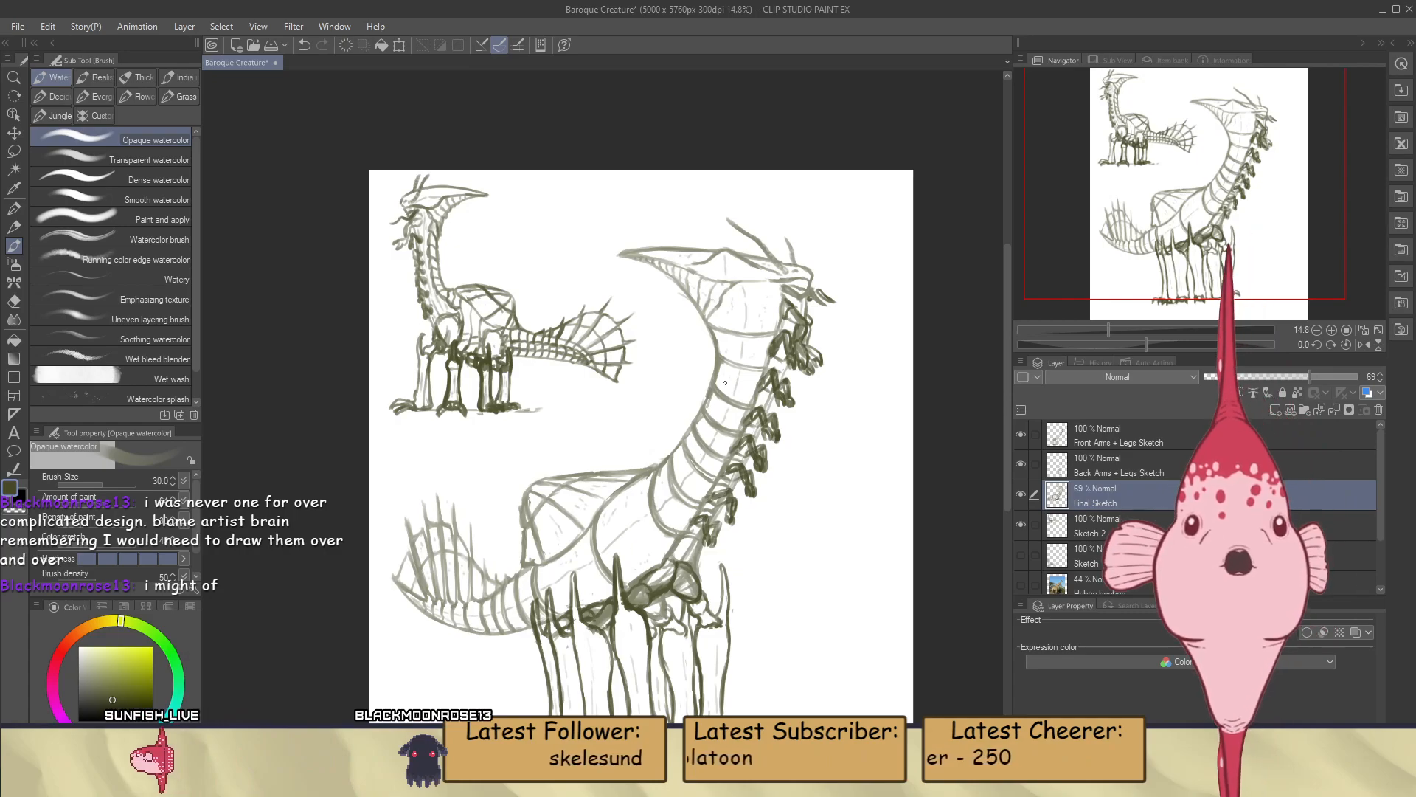
{"action": "scroll", "coordinate": [725, 382], "scroll_direction": "up", "scroll_amount": 4}
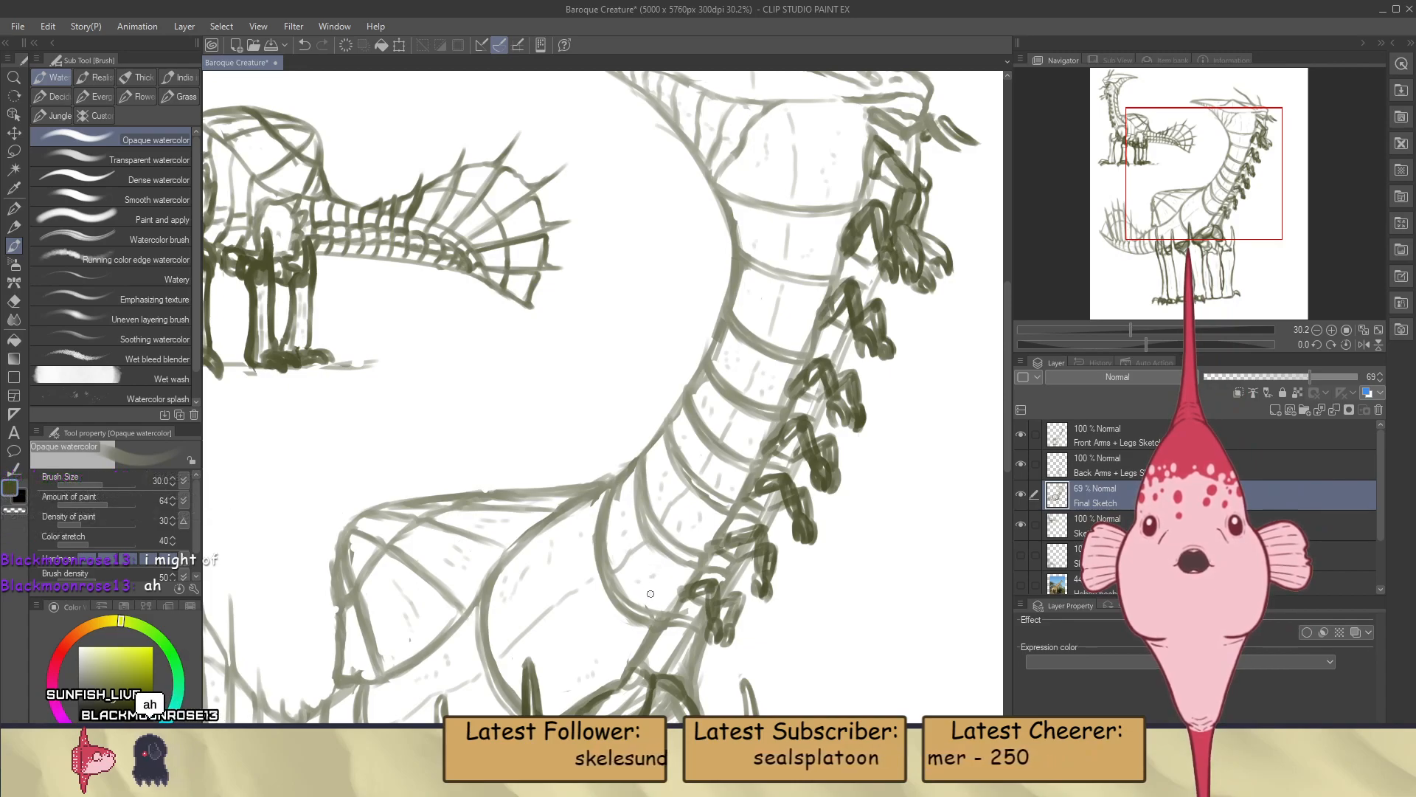
{"action": "scroll", "coordinate": [633, 565], "scroll_direction": "down", "scroll_amount": 4}
{"action": "scroll", "coordinate": [623, 582], "scroll_direction": "up", "scroll_amount": 4}
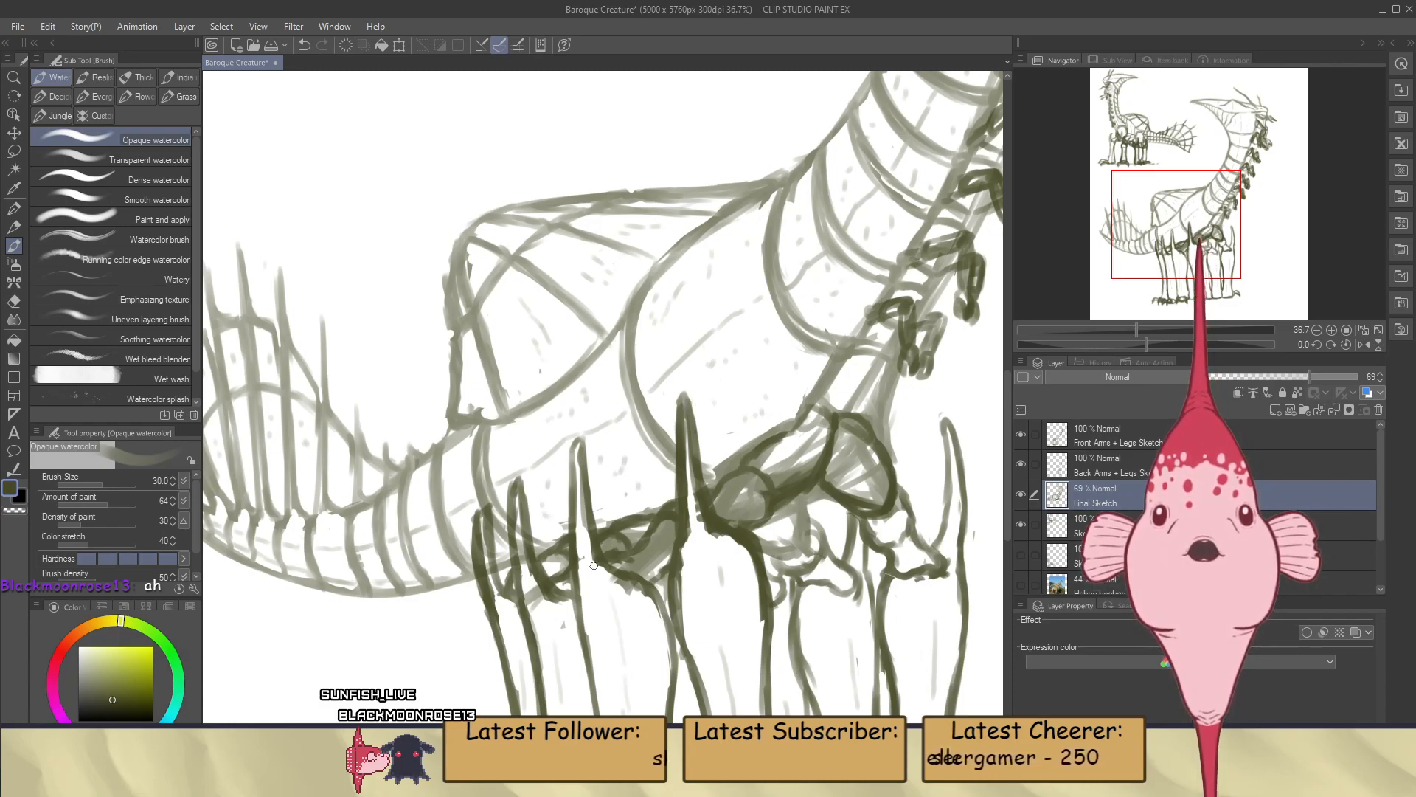
Examine the fleck marks on the large creature, both as a whole figure and close up around the head
{"action": "scroll", "coordinate": [594, 566], "scroll_direction": "down", "scroll_amount": 3}
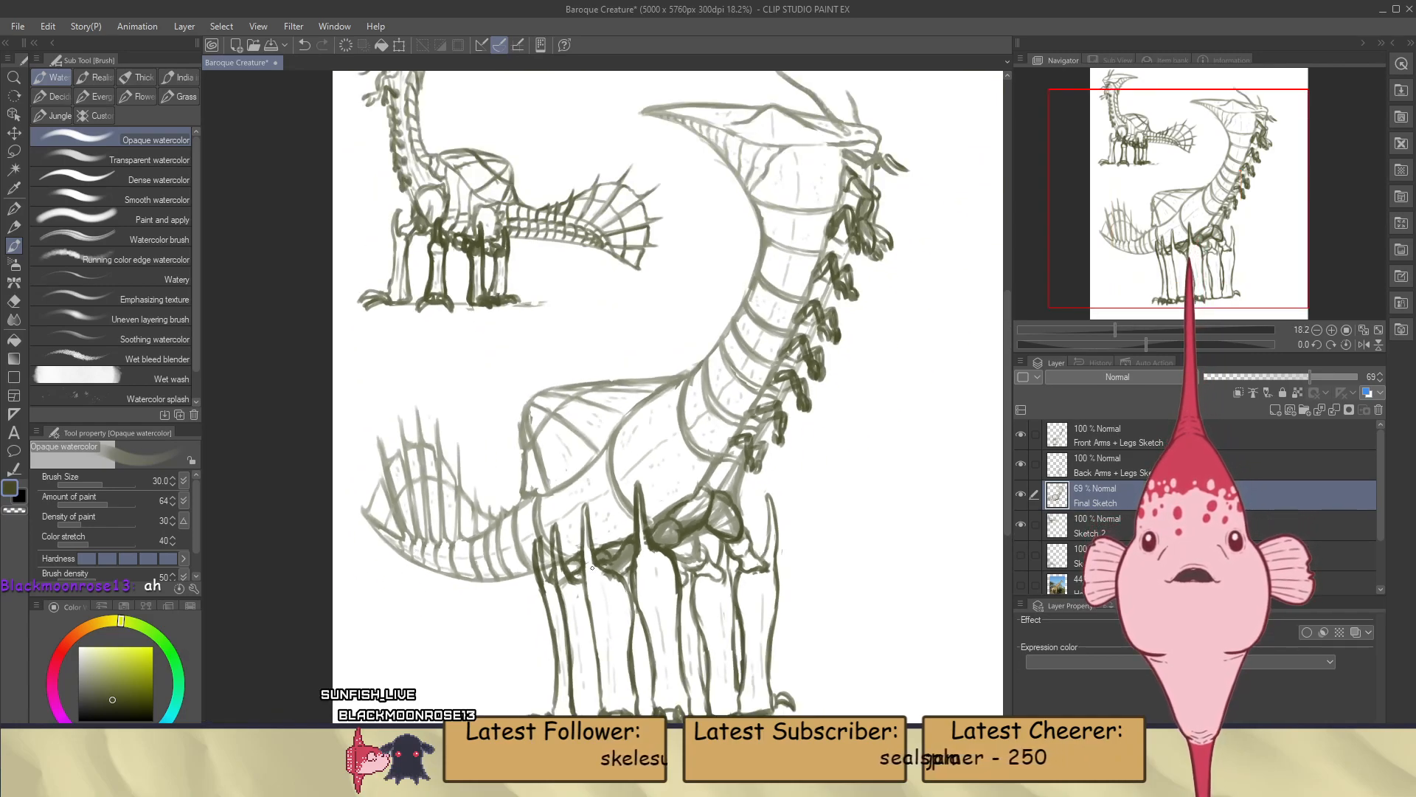
{"action": "scroll", "coordinate": [607, 527], "scroll_direction": "down", "scroll_amount": 2}
{"action": "scroll", "coordinate": [664, 284], "scroll_direction": "up", "scroll_amount": 3}
{"action": "scroll", "coordinate": [643, 424], "scroll_direction": "down", "scroll_amount": 2}
{"action": "scroll", "coordinate": [730, 321], "scroll_direction": "up", "scroll_amount": 3}
{"action": "scroll", "coordinate": [758, 234], "scroll_direction": "up", "scroll_amount": 2}
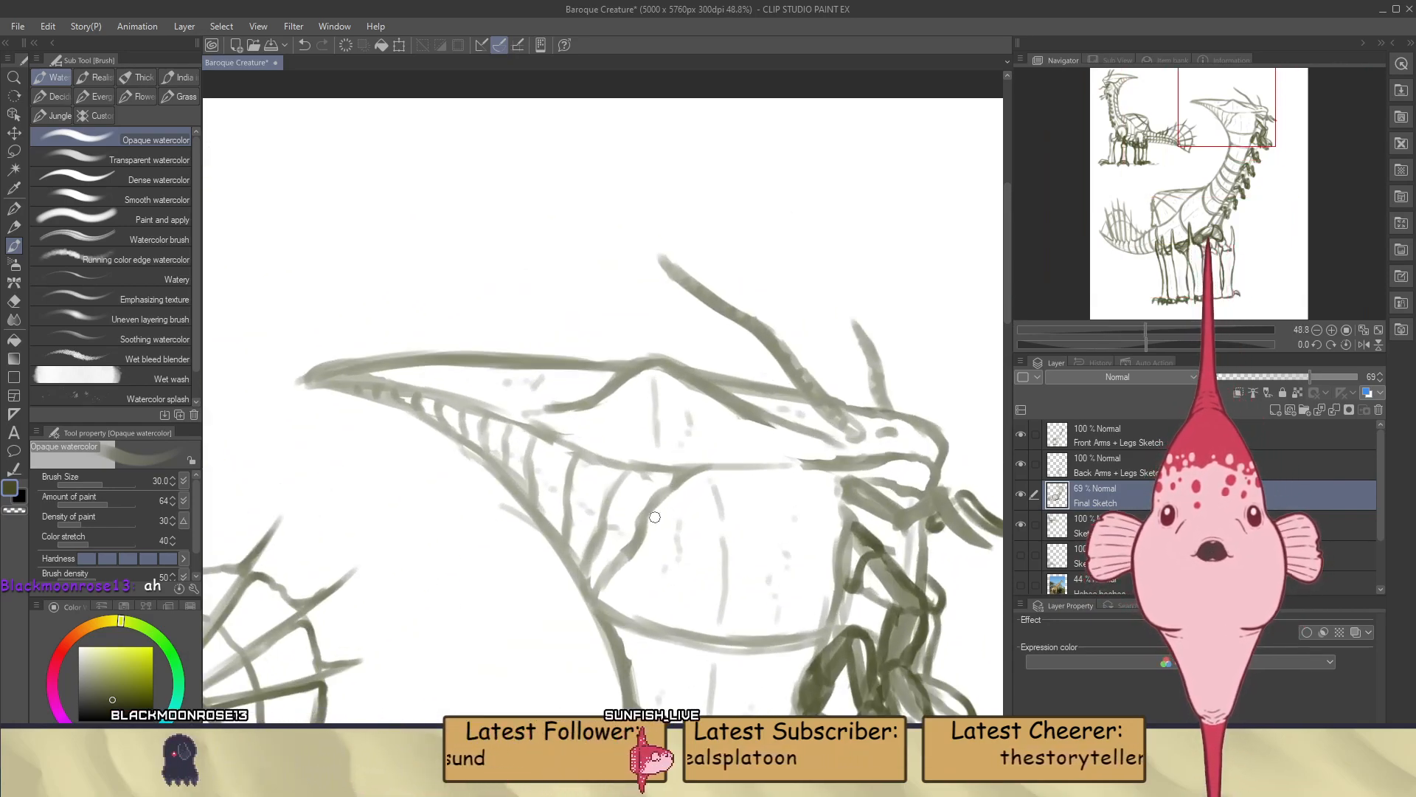
{"action": "scroll", "coordinate": [760, 377], "scroll_direction": "down", "scroll_amount": 5}
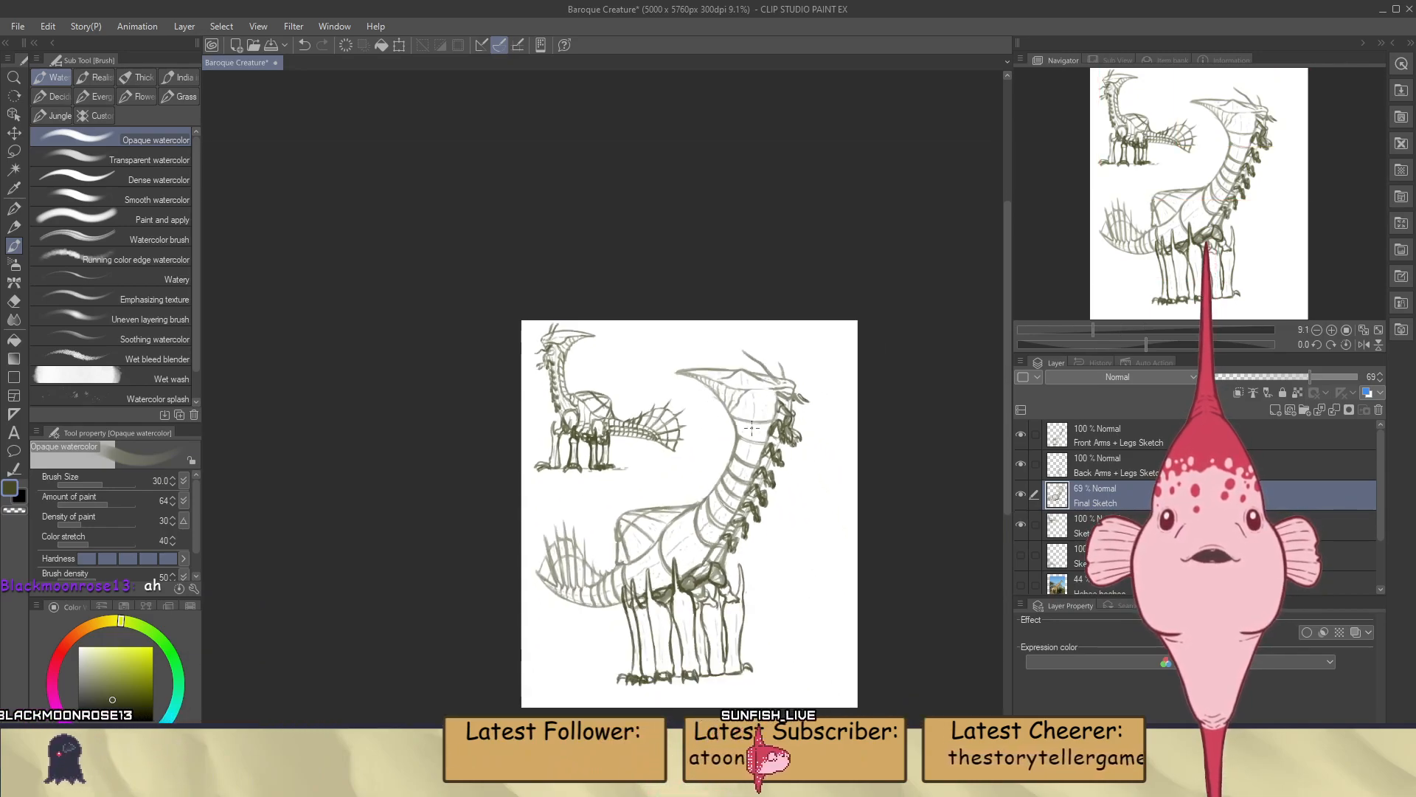
{"action": "scroll", "coordinate": [737, 472], "scroll_direction": "down", "scroll_amount": 1}
{"action": "scroll", "coordinate": [725, 562], "scroll_direction": "up", "scroll_amount": 3}
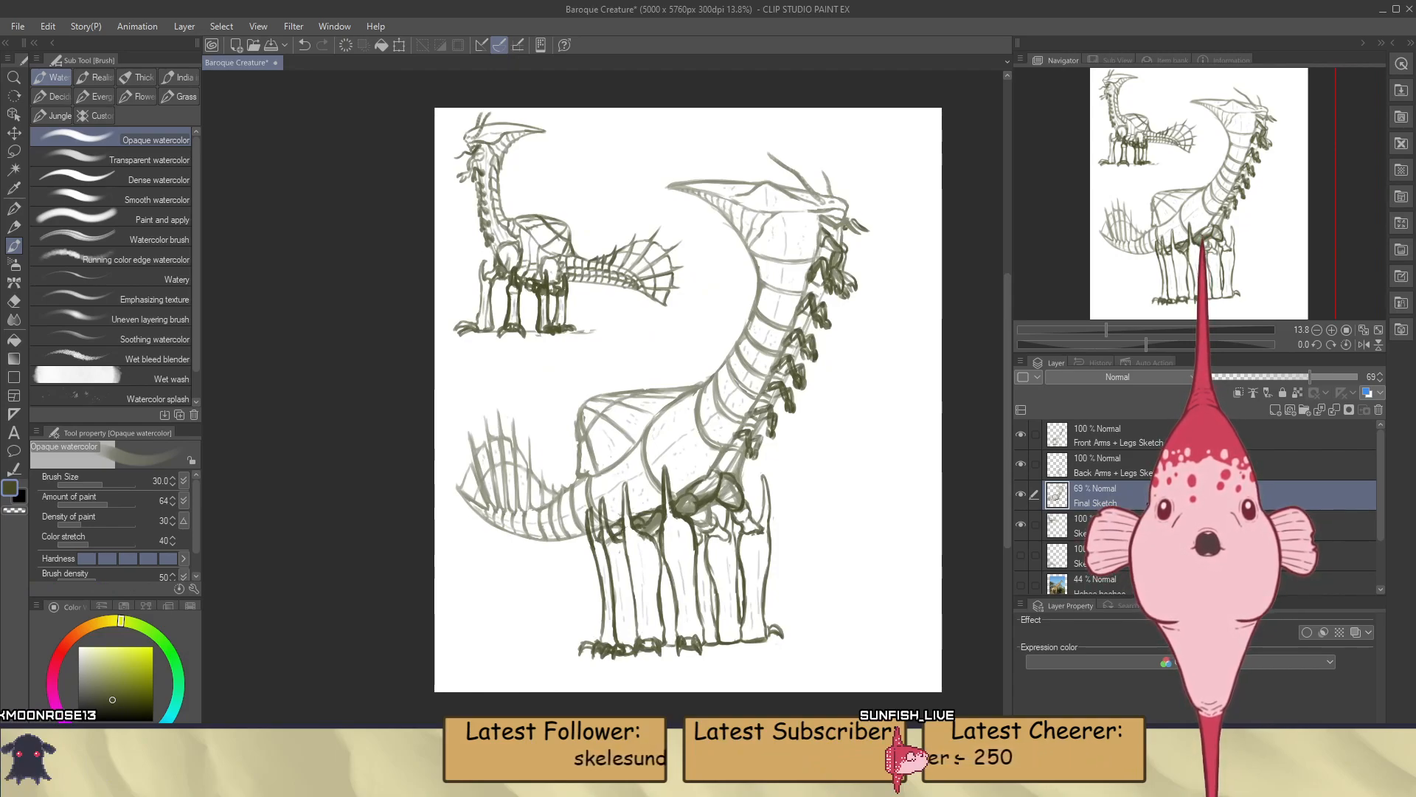
Compare the large creature with the reference images by temporarily hiding the Sketch 2 layer and showing the References layer
{"action": "scroll", "coordinate": [1148, 502], "scroll_direction": "down", "scroll_amount": 2}
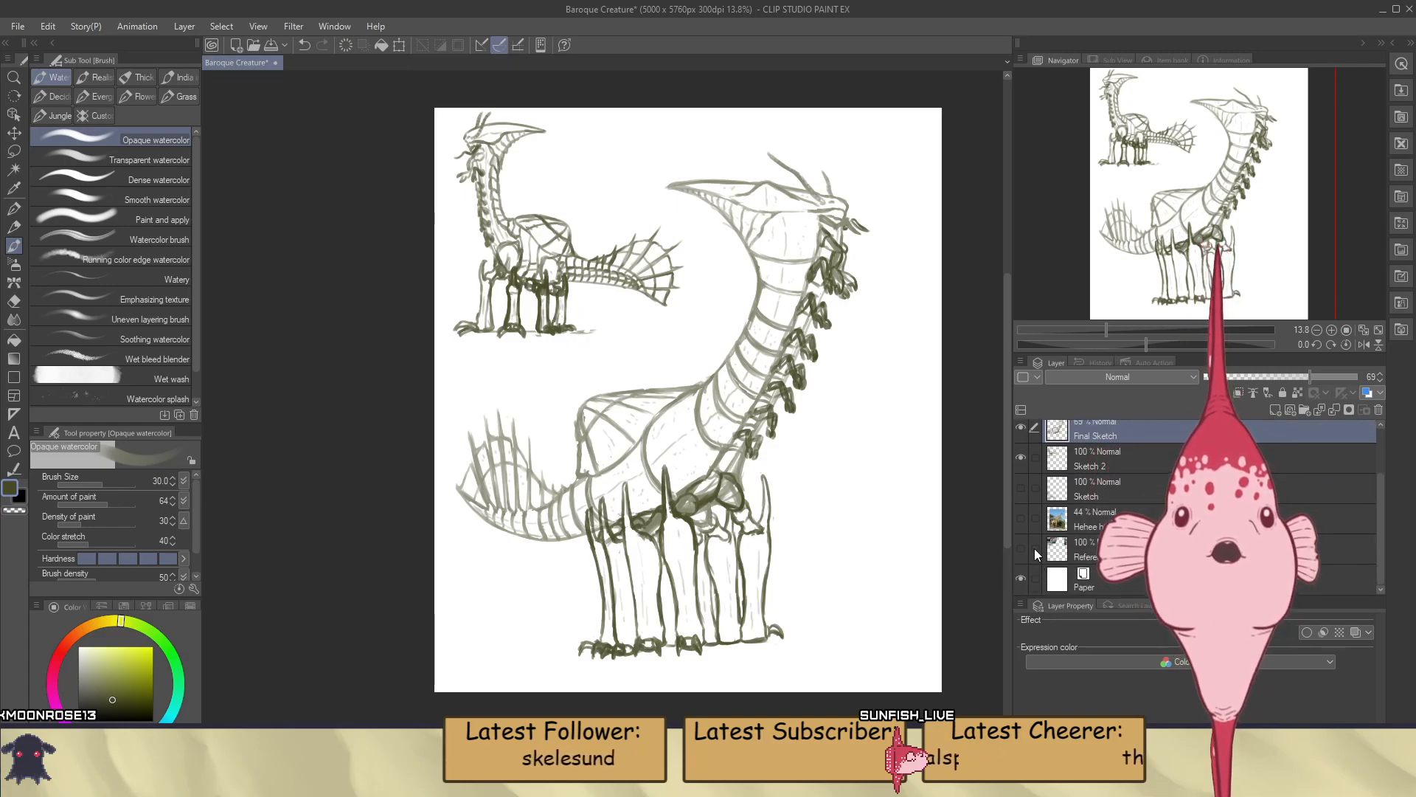
{"action": "left_click", "coordinate": [1022, 457]}
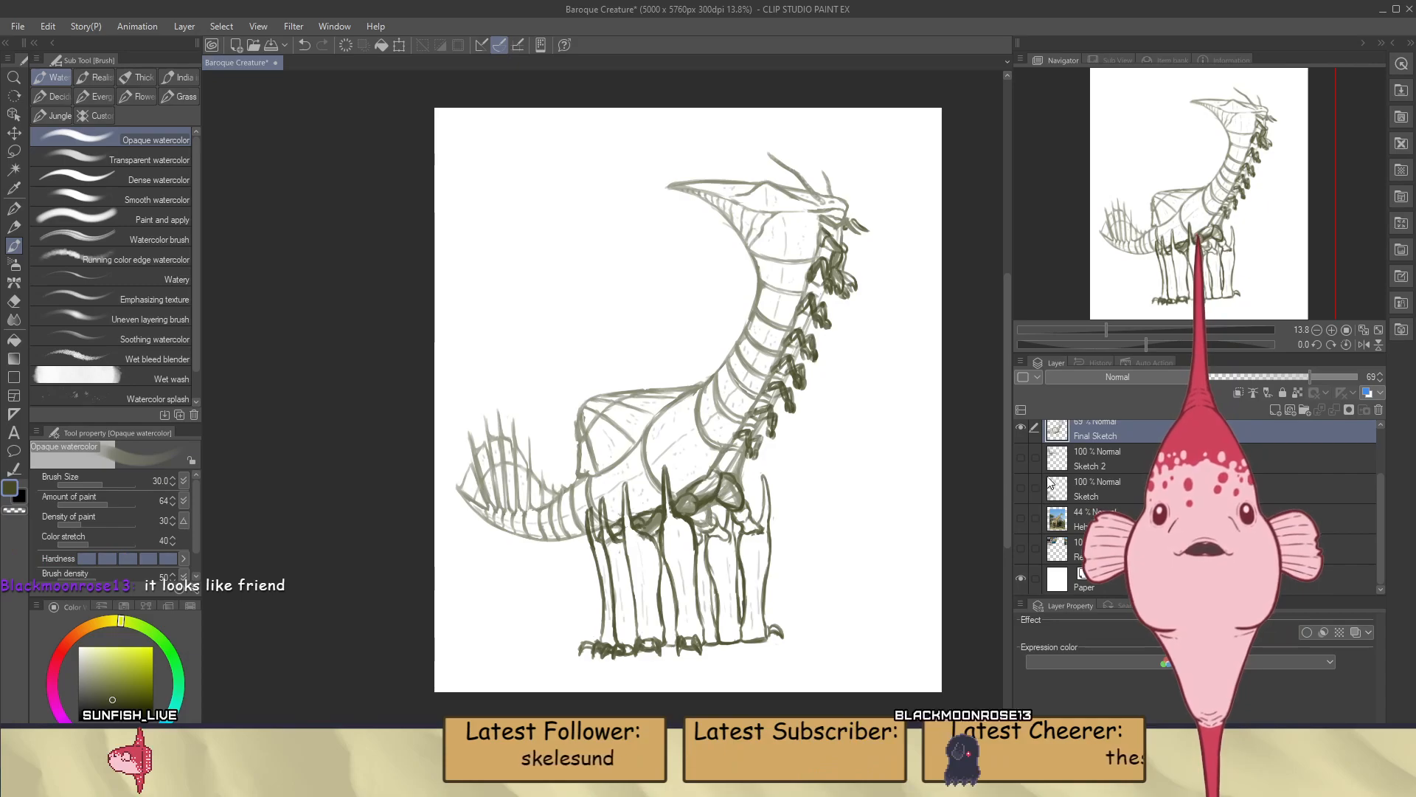
{"action": "left_click", "coordinate": [1022, 549]}
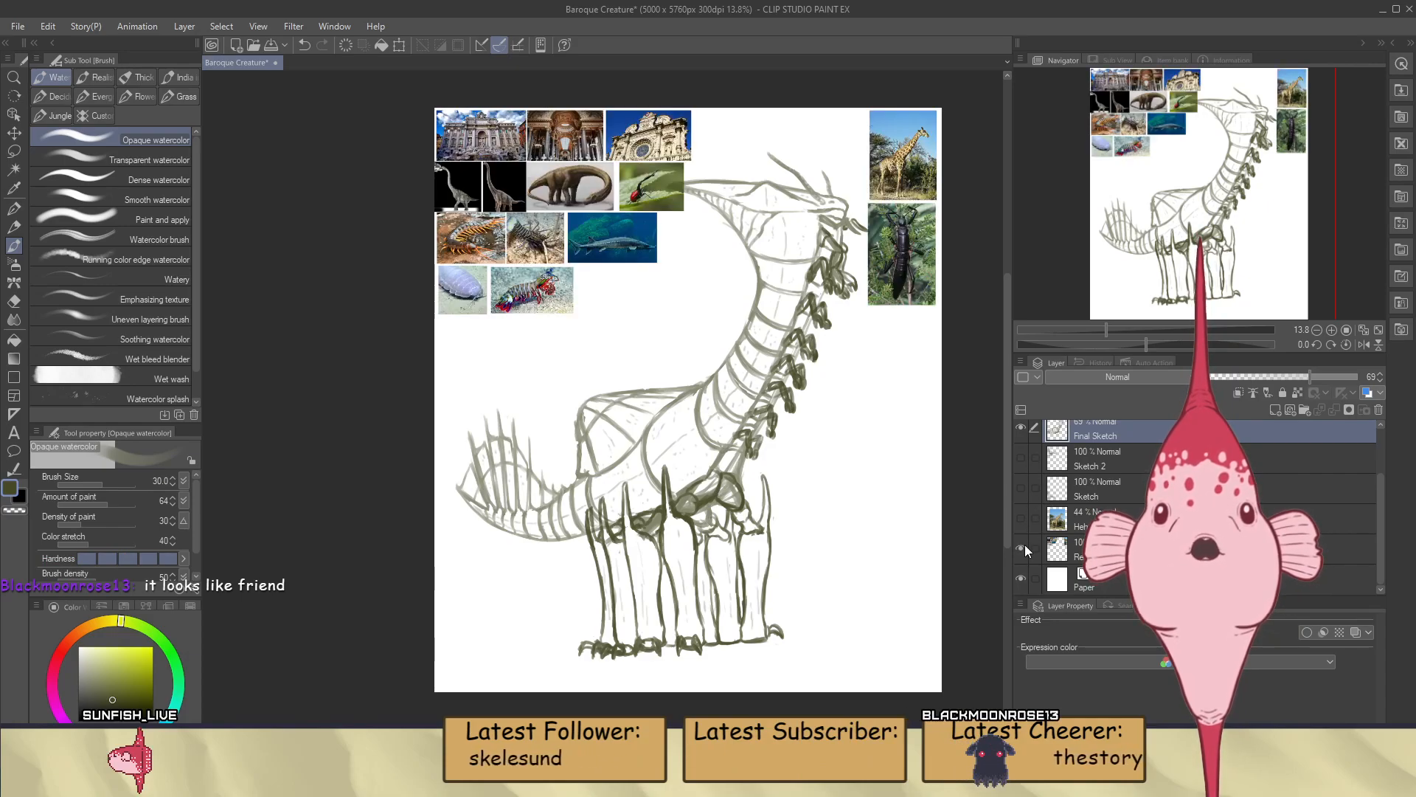
{"action": "left_click", "coordinate": [1022, 548]}
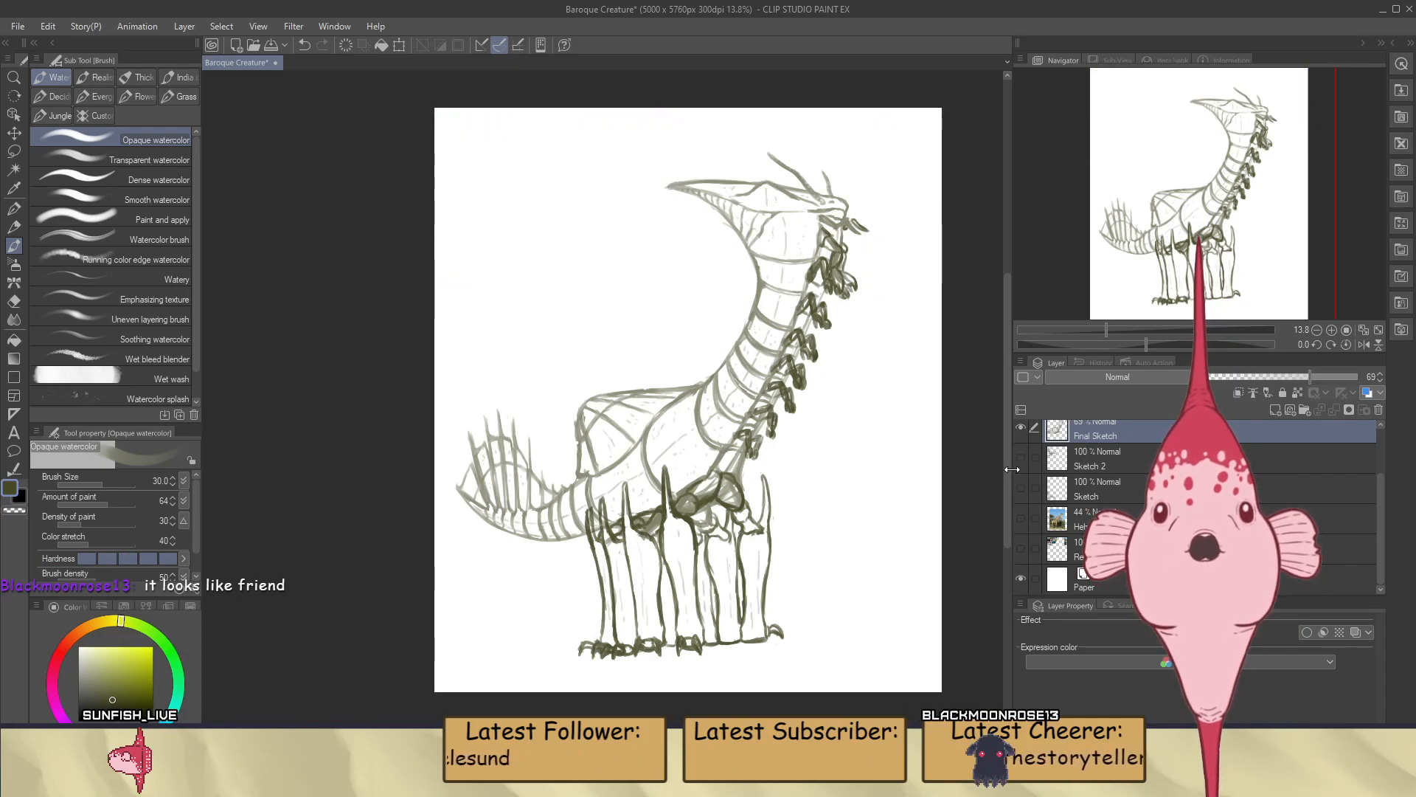
{"action": "left_click", "coordinate": [1021, 457]}
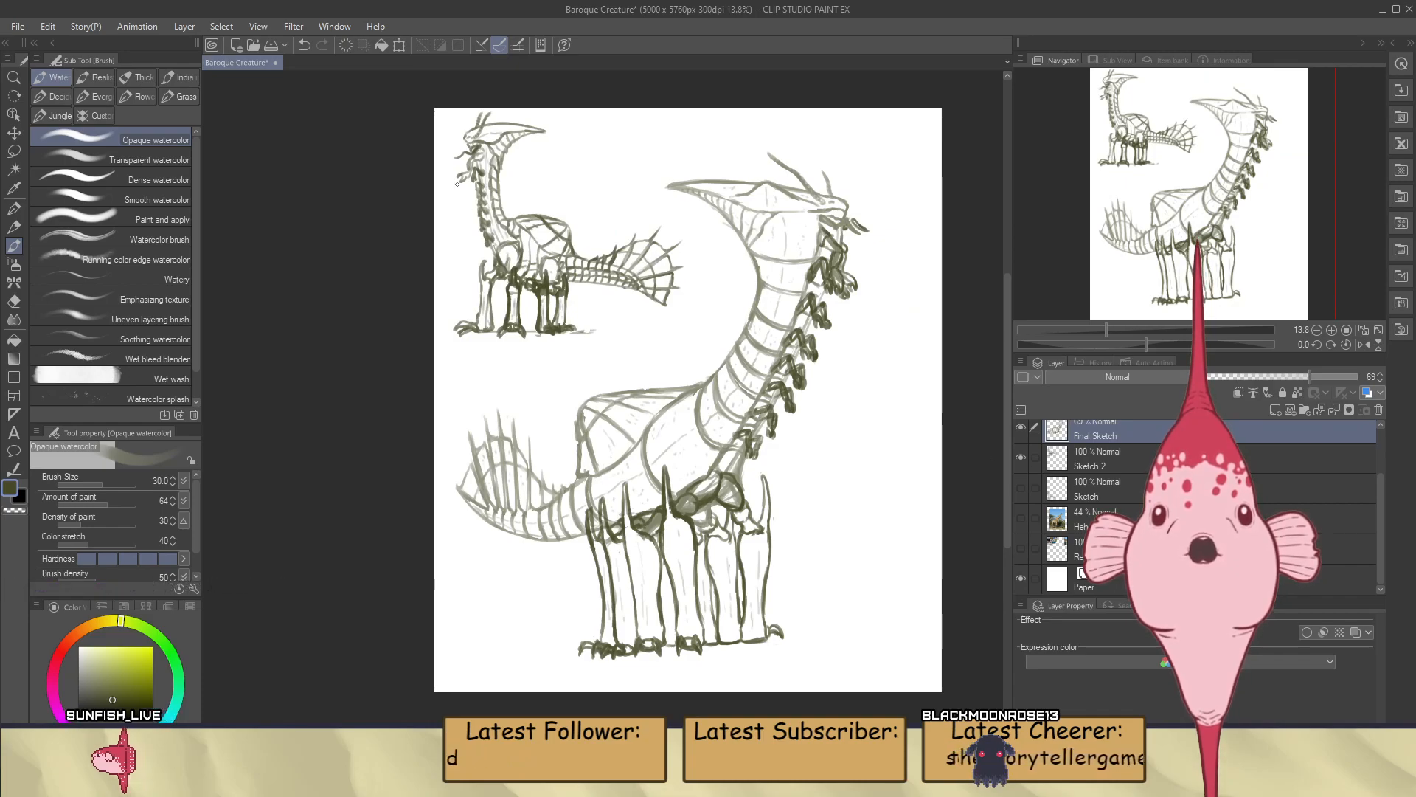
Examine the small creature's head, neck and body up close and compare it with the large creature
{"action": "scroll", "coordinate": [457, 185], "scroll_direction": "up", "scroll_amount": 3}
{"action": "scroll", "coordinate": [471, 273], "scroll_direction": "down", "scroll_amount": 3}
{"action": "scroll", "coordinate": [491, 203], "scroll_direction": "up", "scroll_amount": 5}
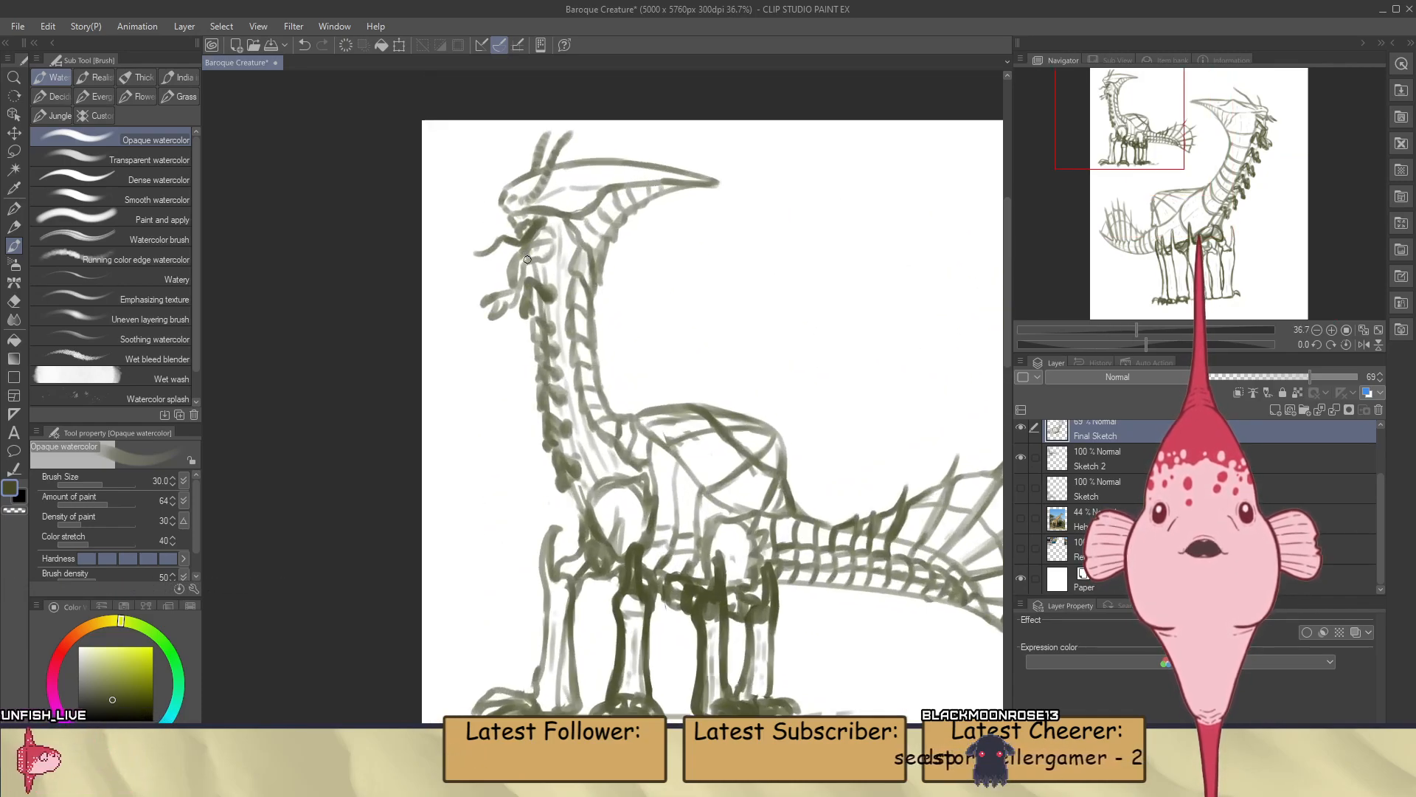
{"action": "scroll", "coordinate": [527, 260], "scroll_direction": "down", "scroll_amount": 4}
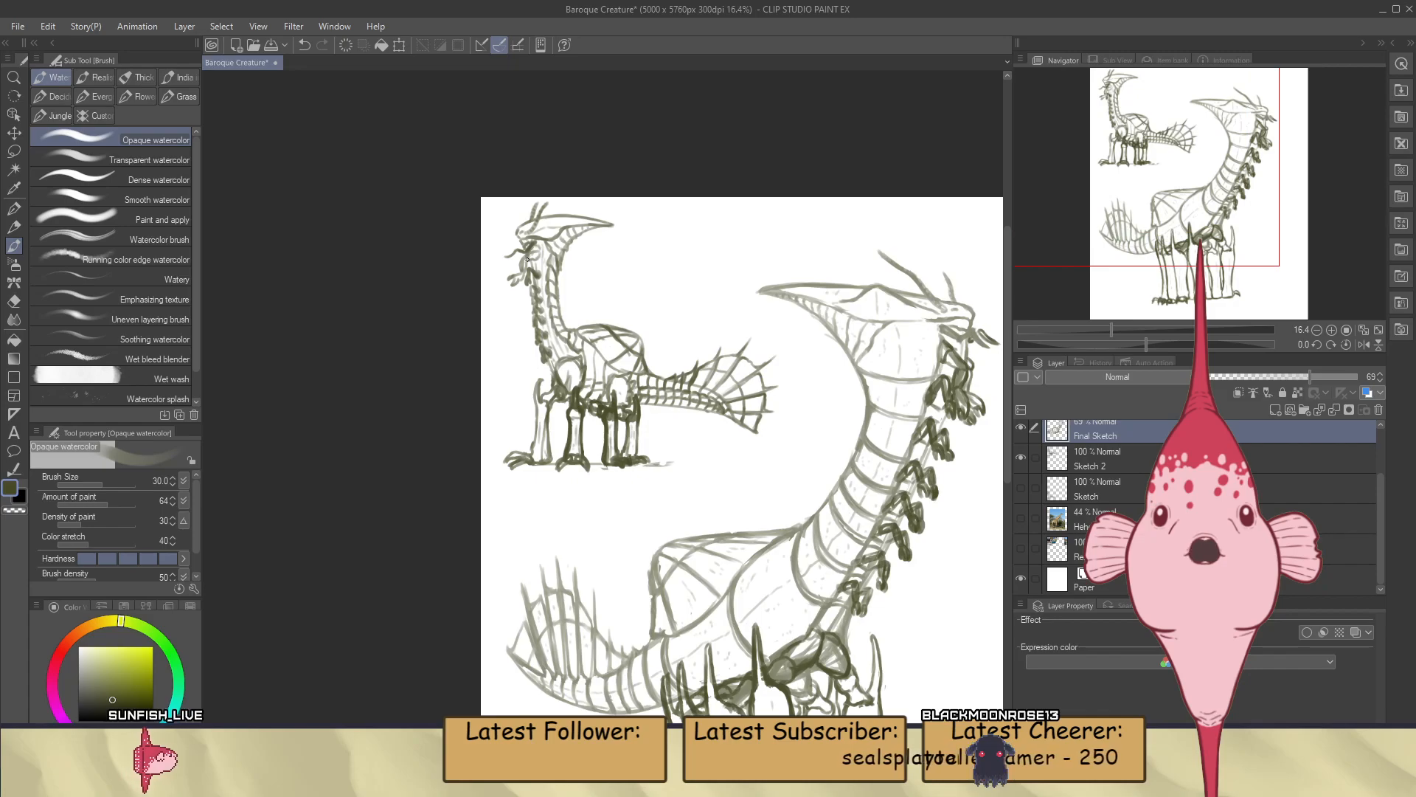
{"action": "scroll", "coordinate": [528, 260], "scroll_direction": "up", "scroll_amount": 4}
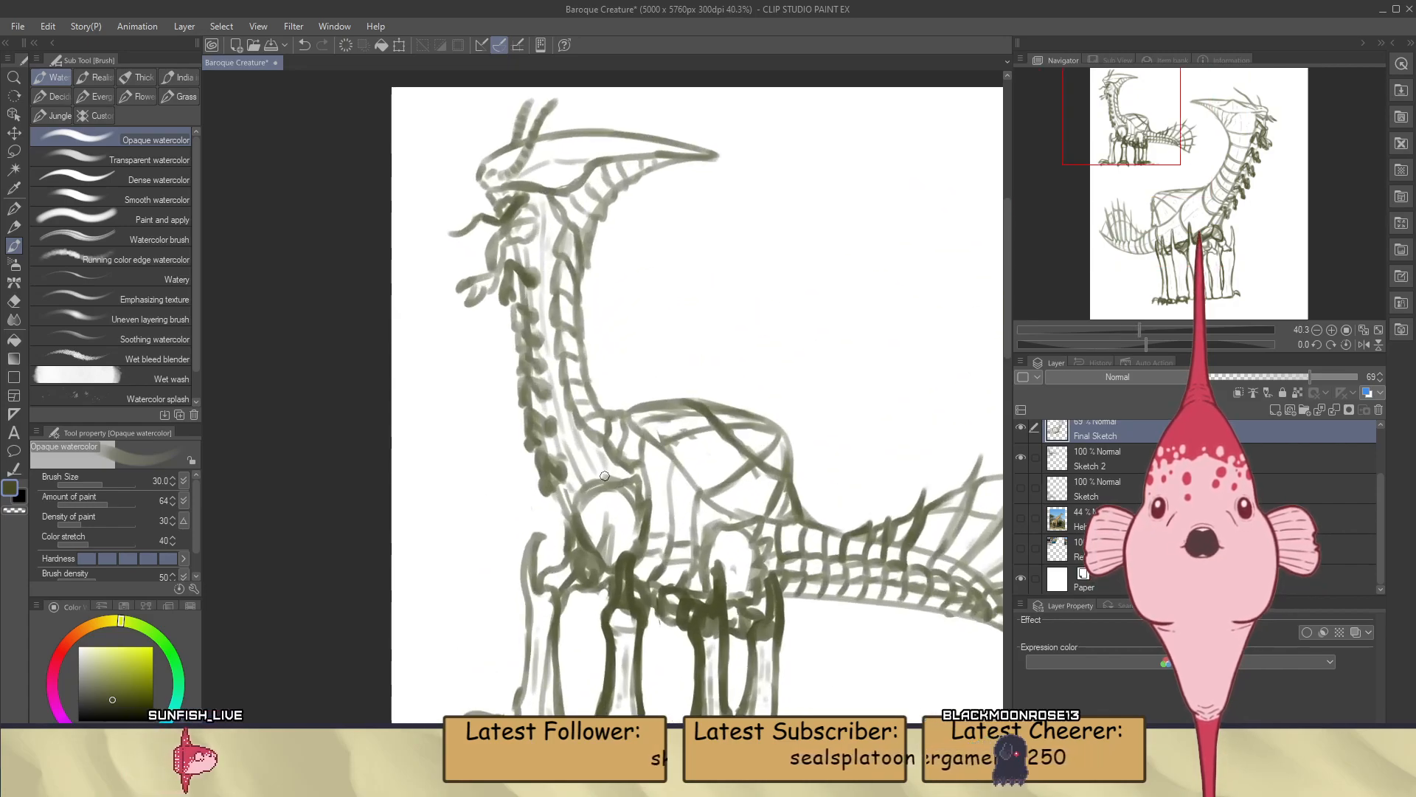
{"action": "scroll", "coordinate": [594, 381], "scroll_direction": "down", "scroll_amount": 2}
{"action": "scroll", "coordinate": [595, 380], "scroll_direction": "down", "scroll_amount": 3}
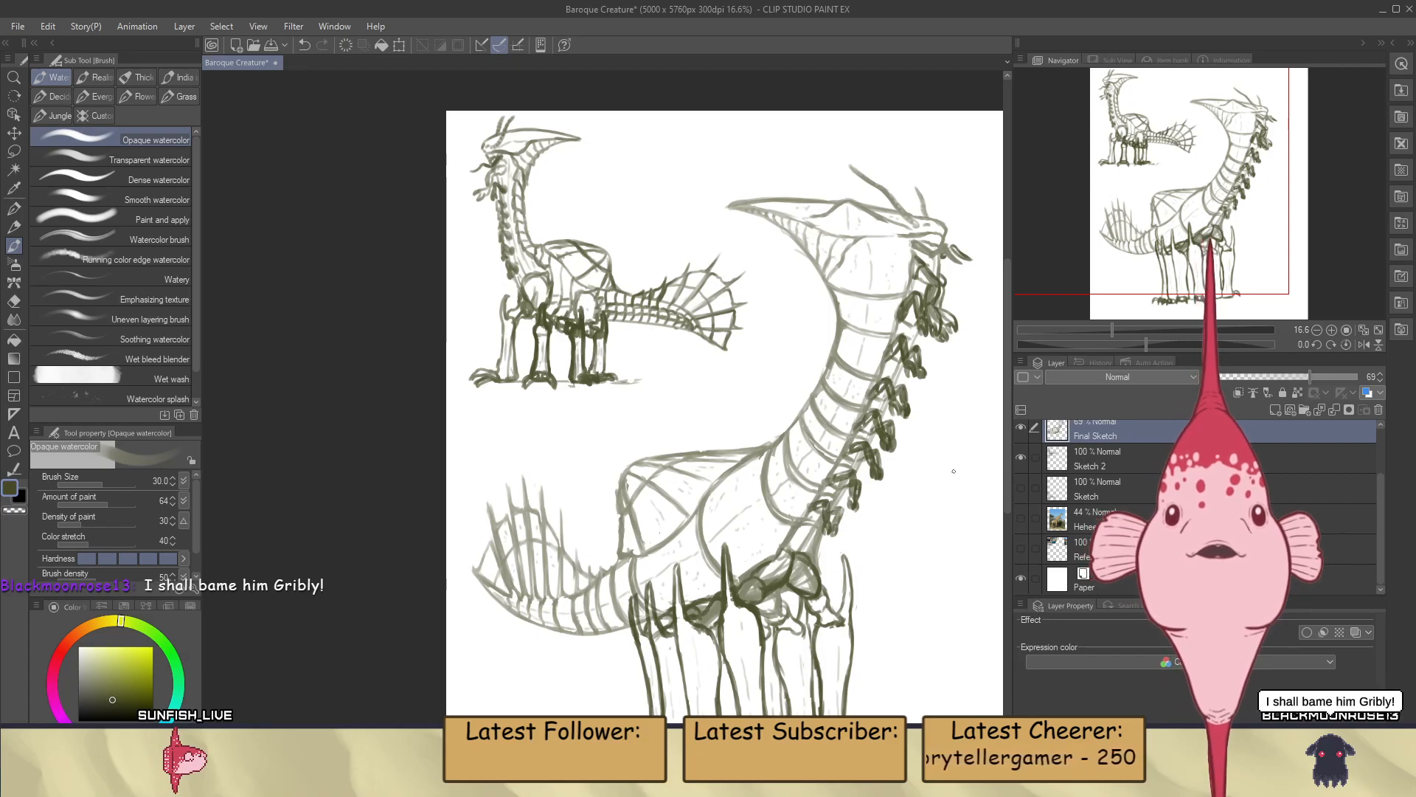
Hide the Sketch 2 layer so only the large creature is shown, and save the drawing
{"action": "left_click", "coordinate": [1020, 459]}
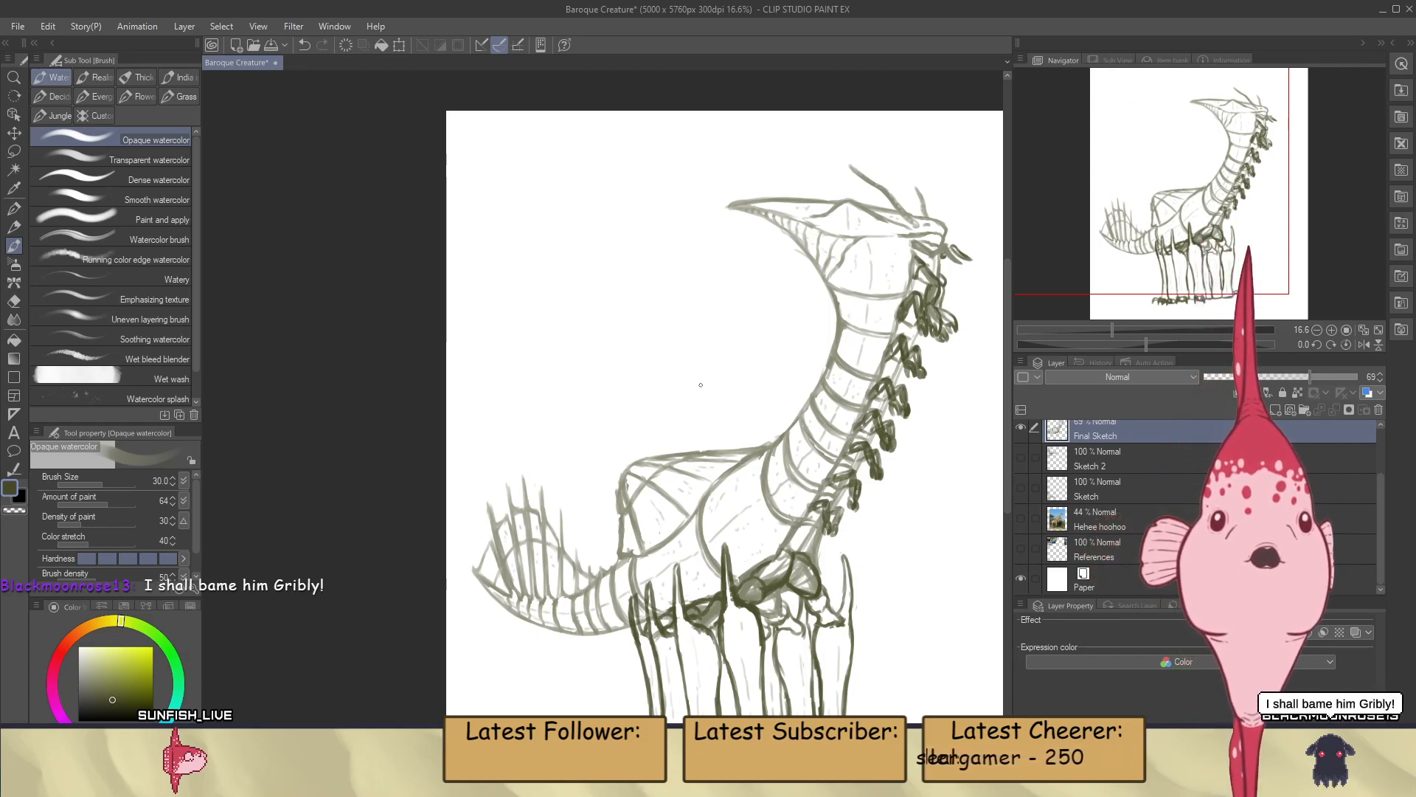
{"action": "scroll", "coordinate": [701, 384], "scroll_direction": "down", "scroll_amount": 2}
{"action": "scroll", "coordinate": [759, 434], "scroll_direction": "up", "scroll_amount": 1}
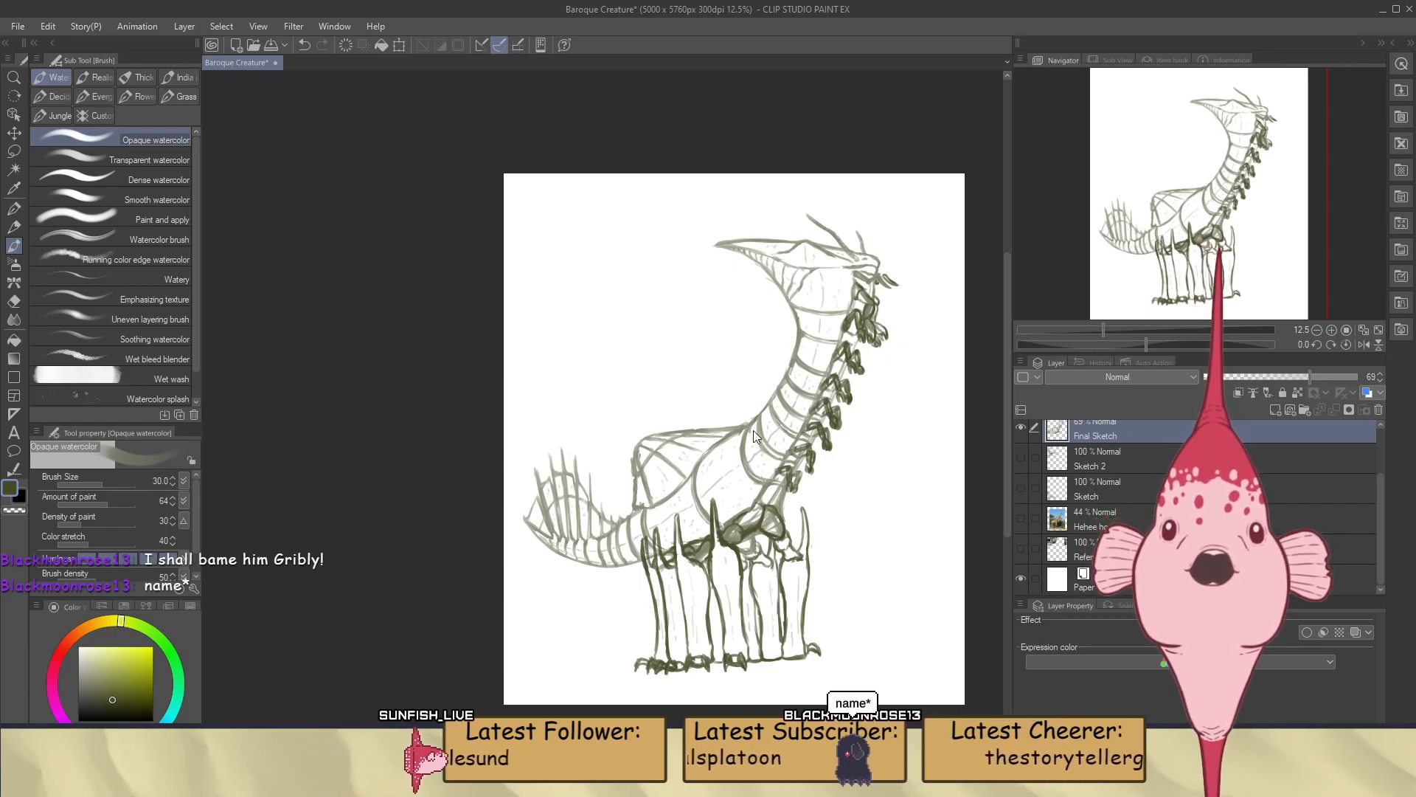
{"action": "scroll", "coordinate": [753, 430], "scroll_direction": "down", "scroll_amount": 2}
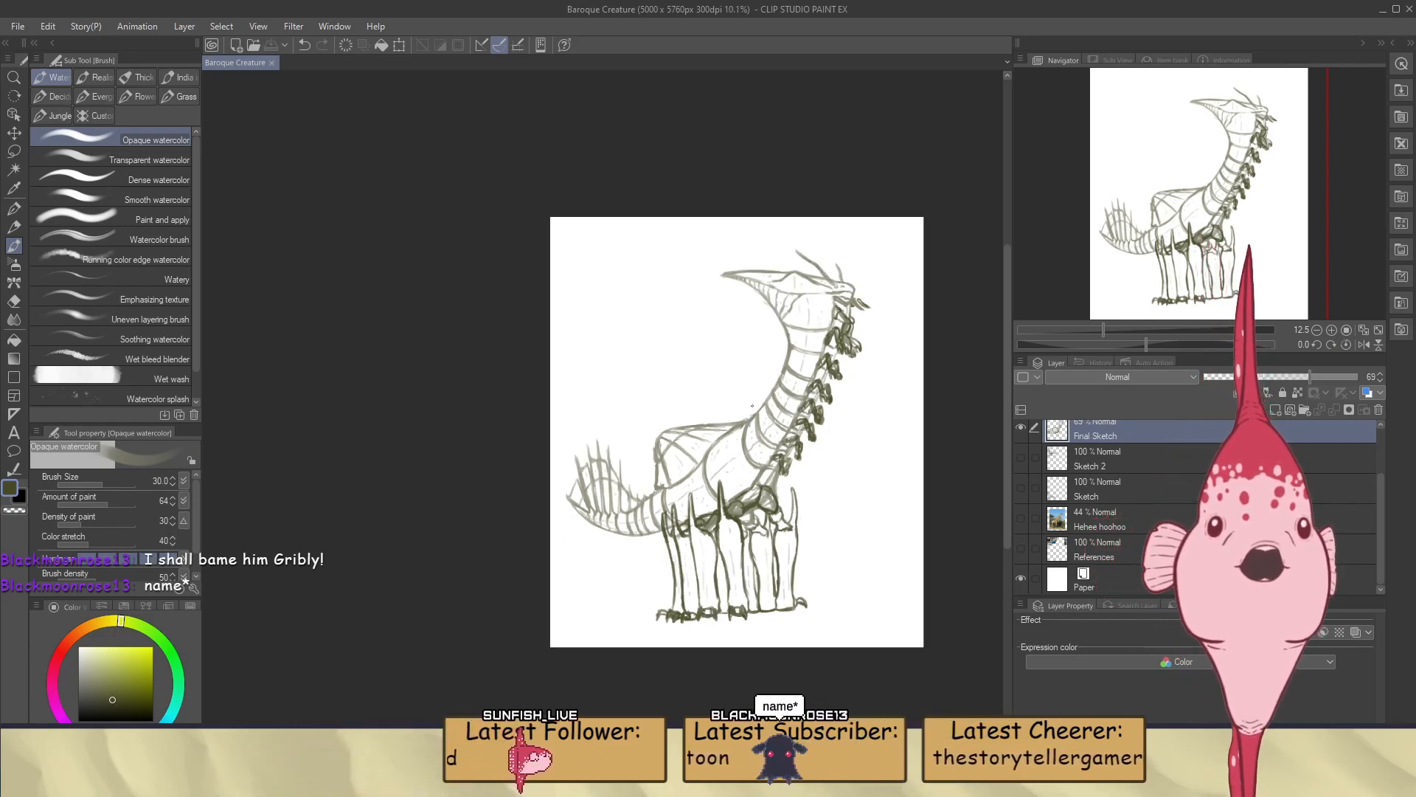
{"action": "scroll", "coordinate": [700, 294], "scroll_direction": "up", "scroll_amount": 3}
{"action": "scroll", "coordinate": [683, 260], "scroll_direction": "down", "scroll_amount": 1}
{"action": "scroll", "coordinate": [1107, 501], "scroll_direction": "up", "scroll_amount": 2}
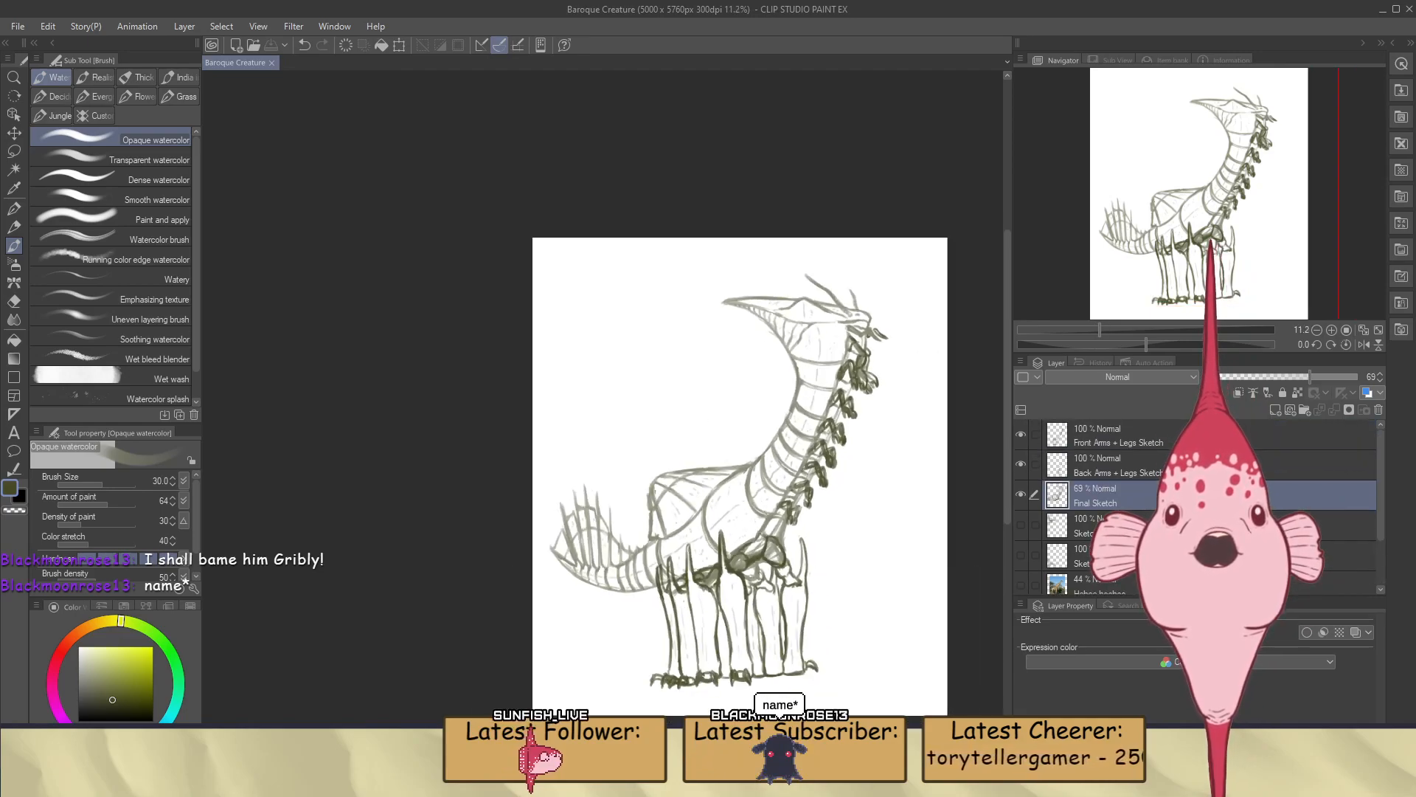
Handwrite the name "Gribly" with the G-pen beside the creature's feet on the Front Arms + Legs Sketch layer, and save the drawing
{"action": "left_click", "coordinate": [1144, 436]}
{"action": "scroll", "coordinate": [862, 499], "scroll_direction": "up", "scroll_amount": 5}
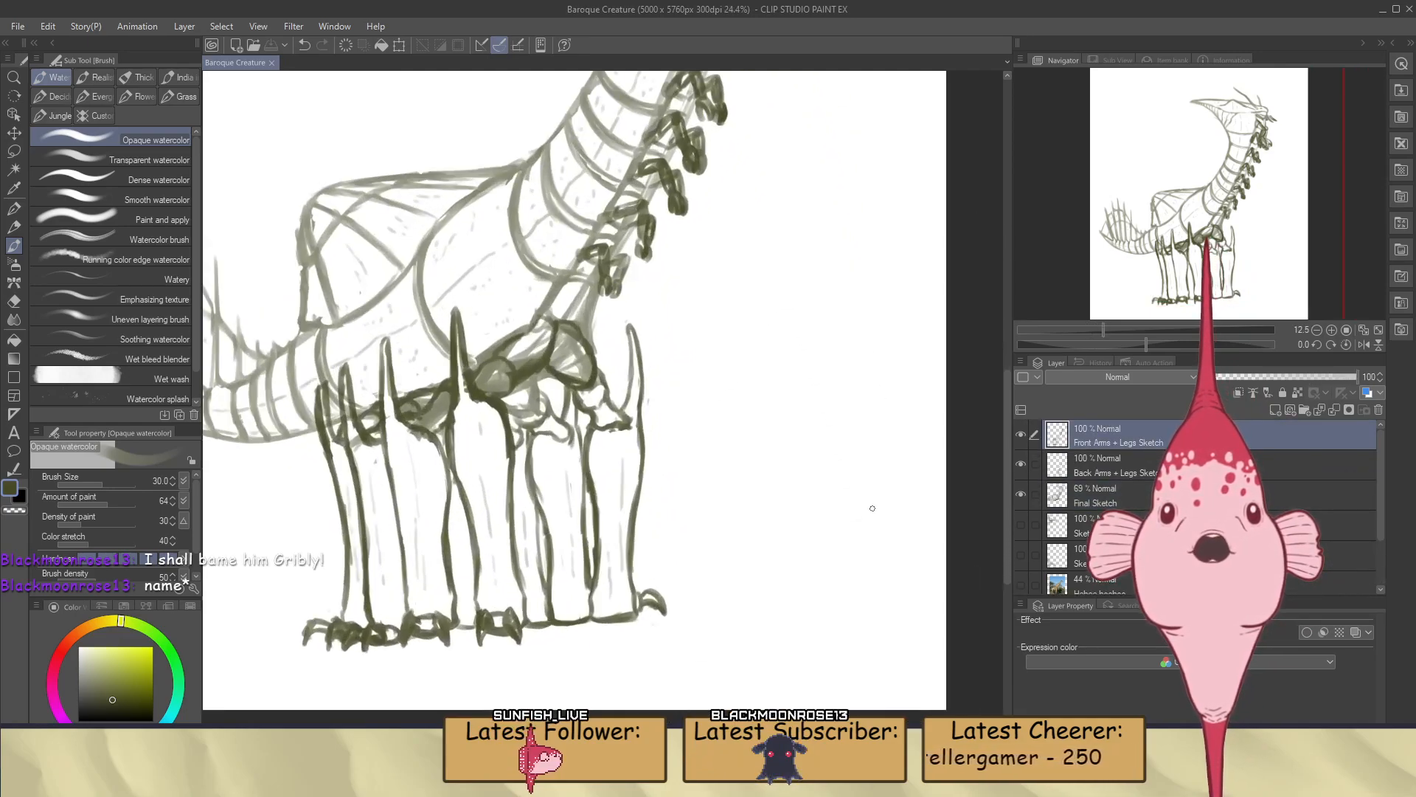
{"action": "key", "text": "p"}
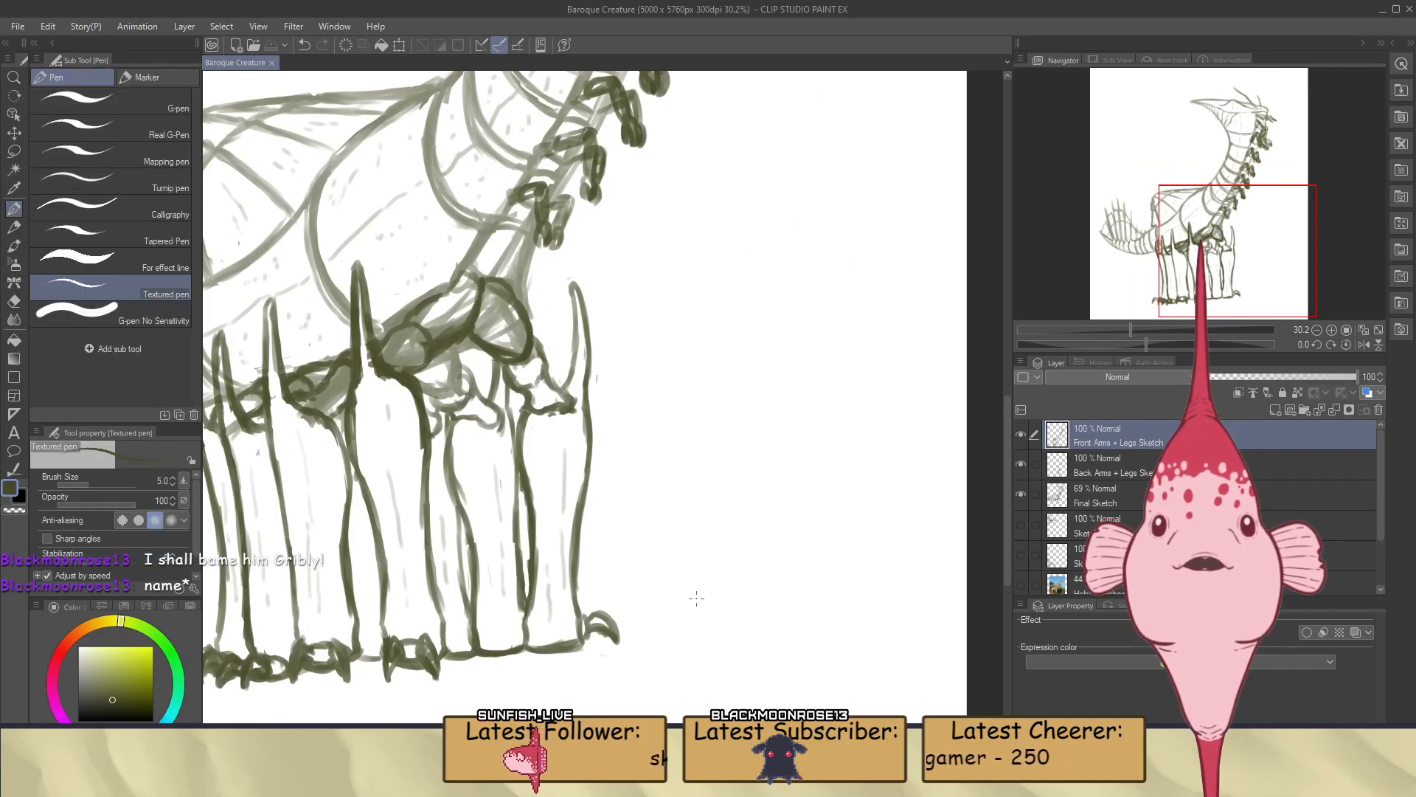
{"action": "left_click", "coordinate": [125, 106]}
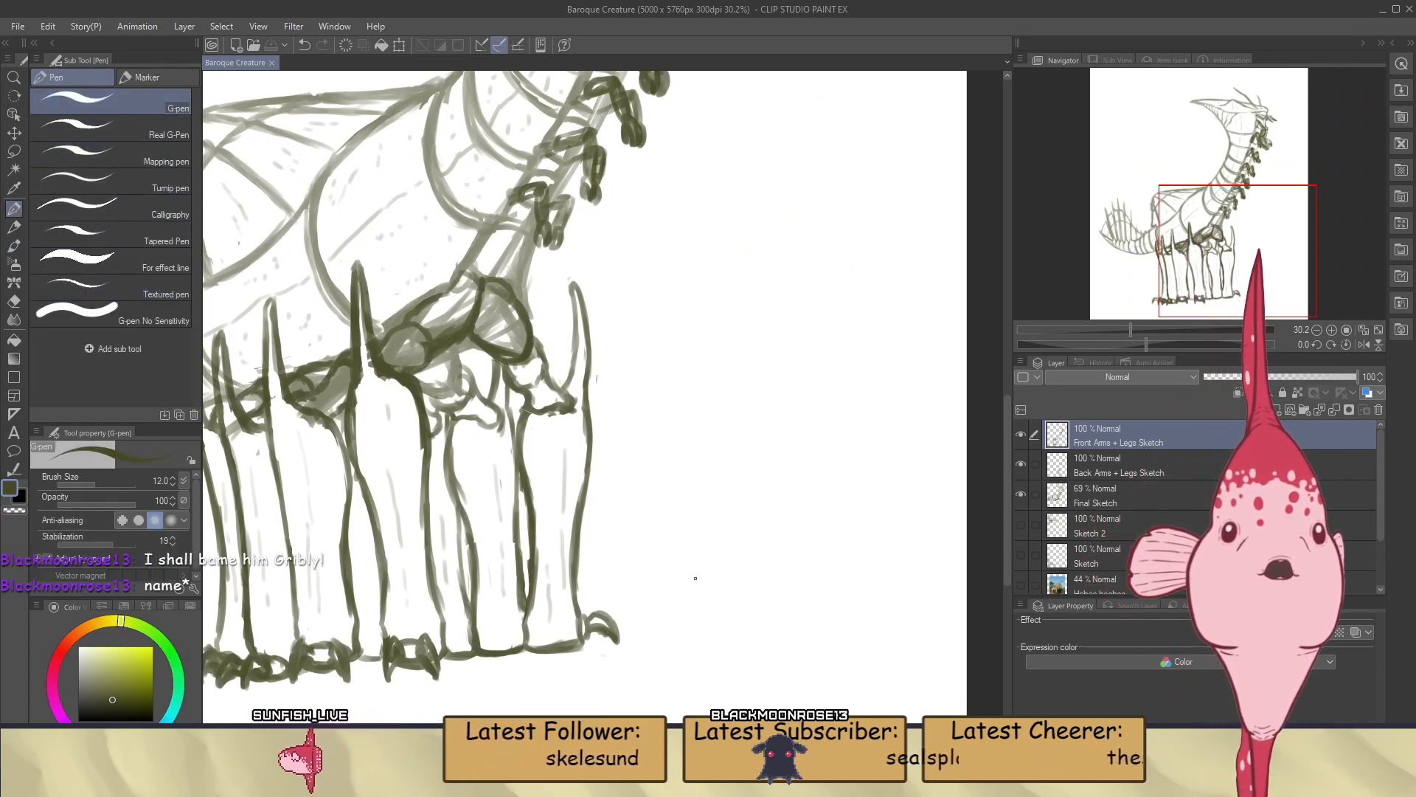
{"action": "mouse_move", "coordinate": [694, 579]}
{"action": "left_mouse_down"}
{"action": "mouse_move", "coordinate": [686, 594]}
{"action": "mouse_move", "coordinate": [730, 590]}
{"action": "left_mouse_up"}
{"action": "left_click", "coordinate": [717, 599]}
{"action": "left_click", "coordinate": [718, 588]}
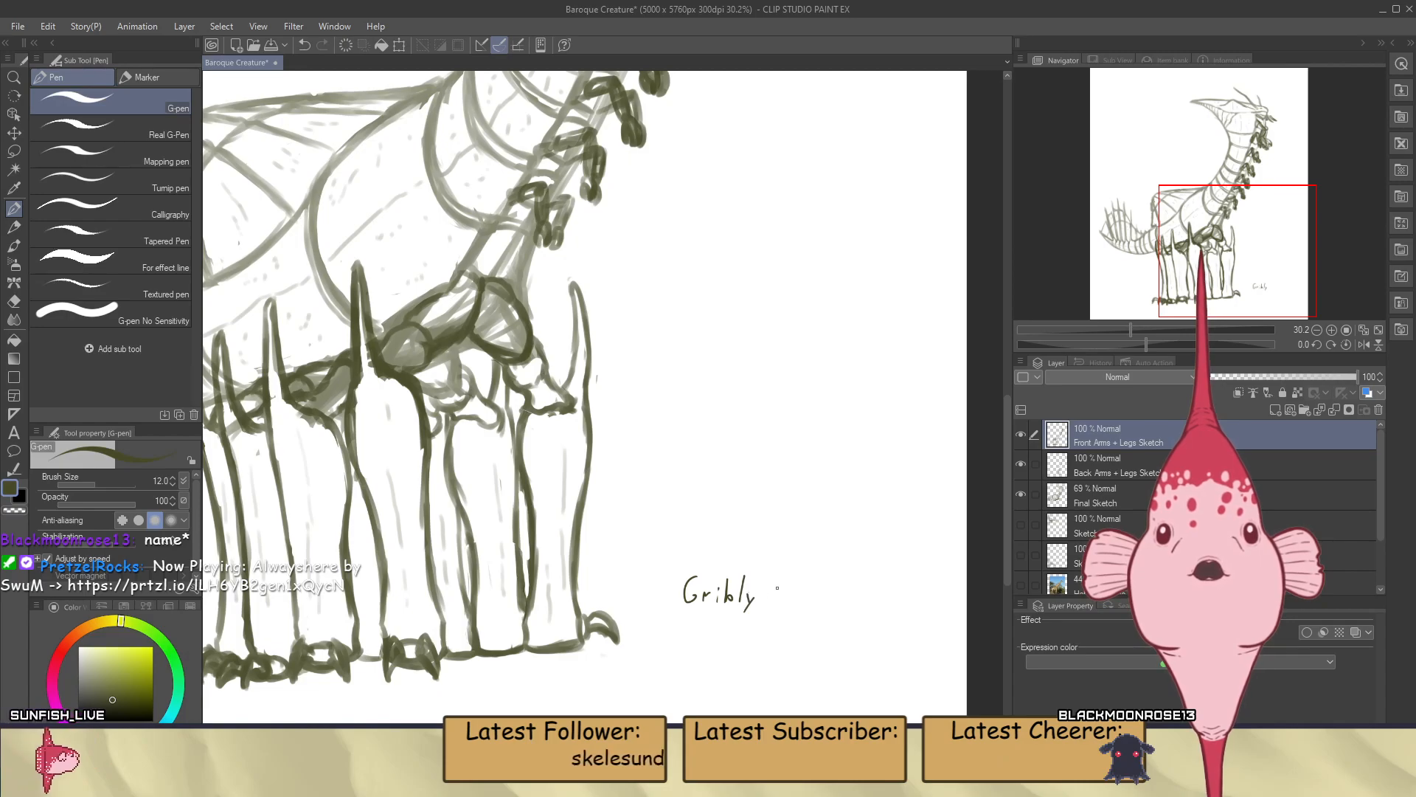
{"action": "scroll", "coordinate": [737, 551], "scroll_direction": "down", "scroll_amount": 5}
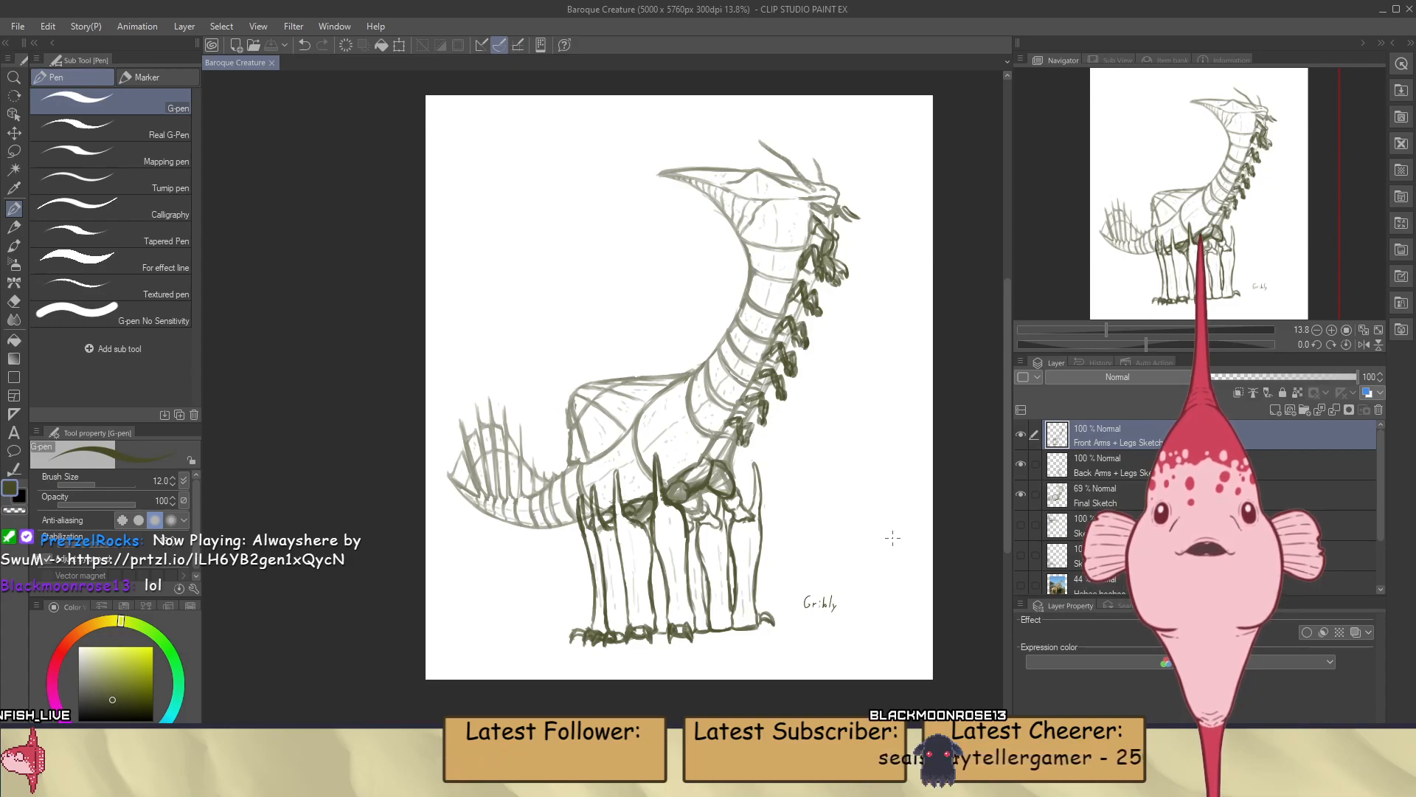
Compare the final creature with the earlier drafts by switching the Sketch 2 and Sketch layers on and off
{"action": "left_click", "coordinate": [1024, 522]}
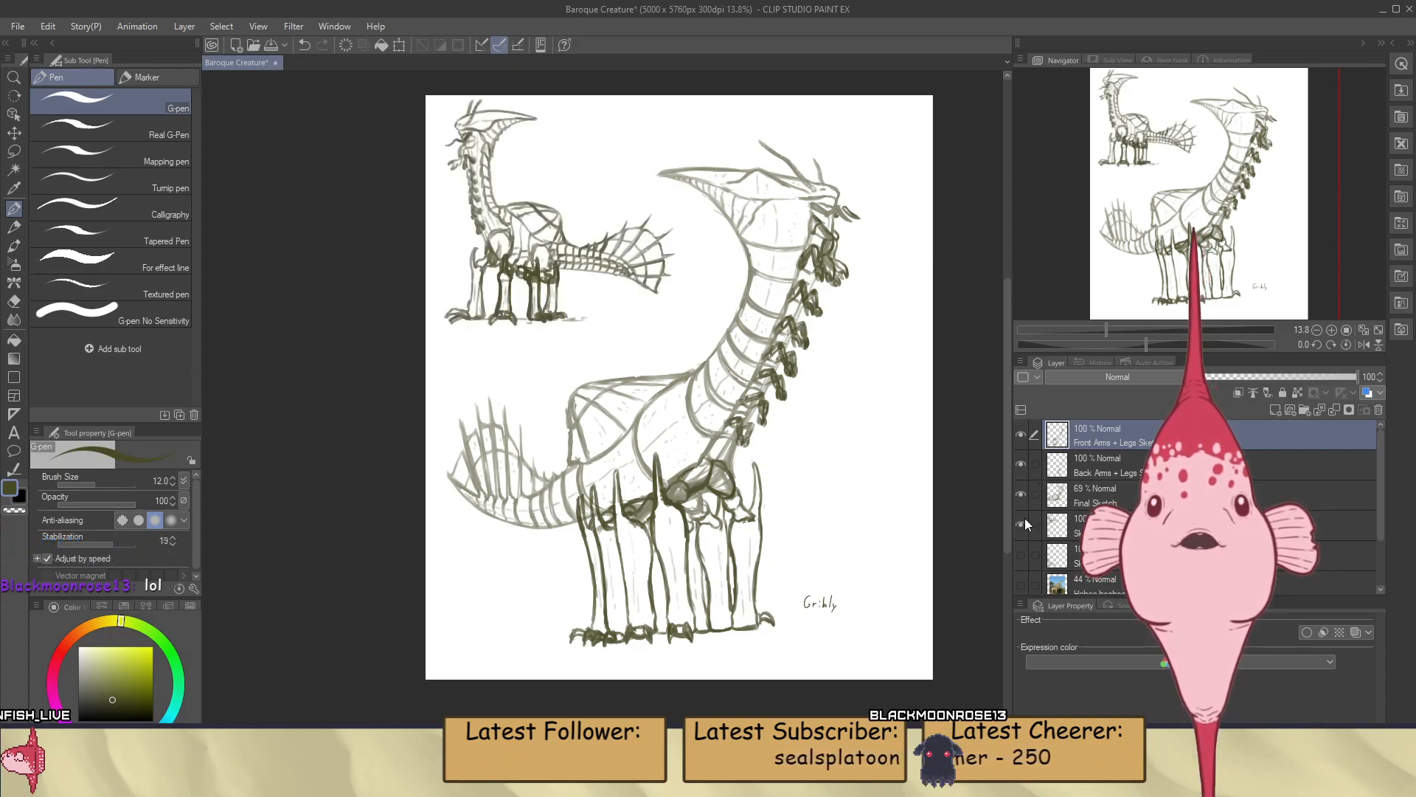
{"action": "left_click", "coordinate": [1022, 521]}
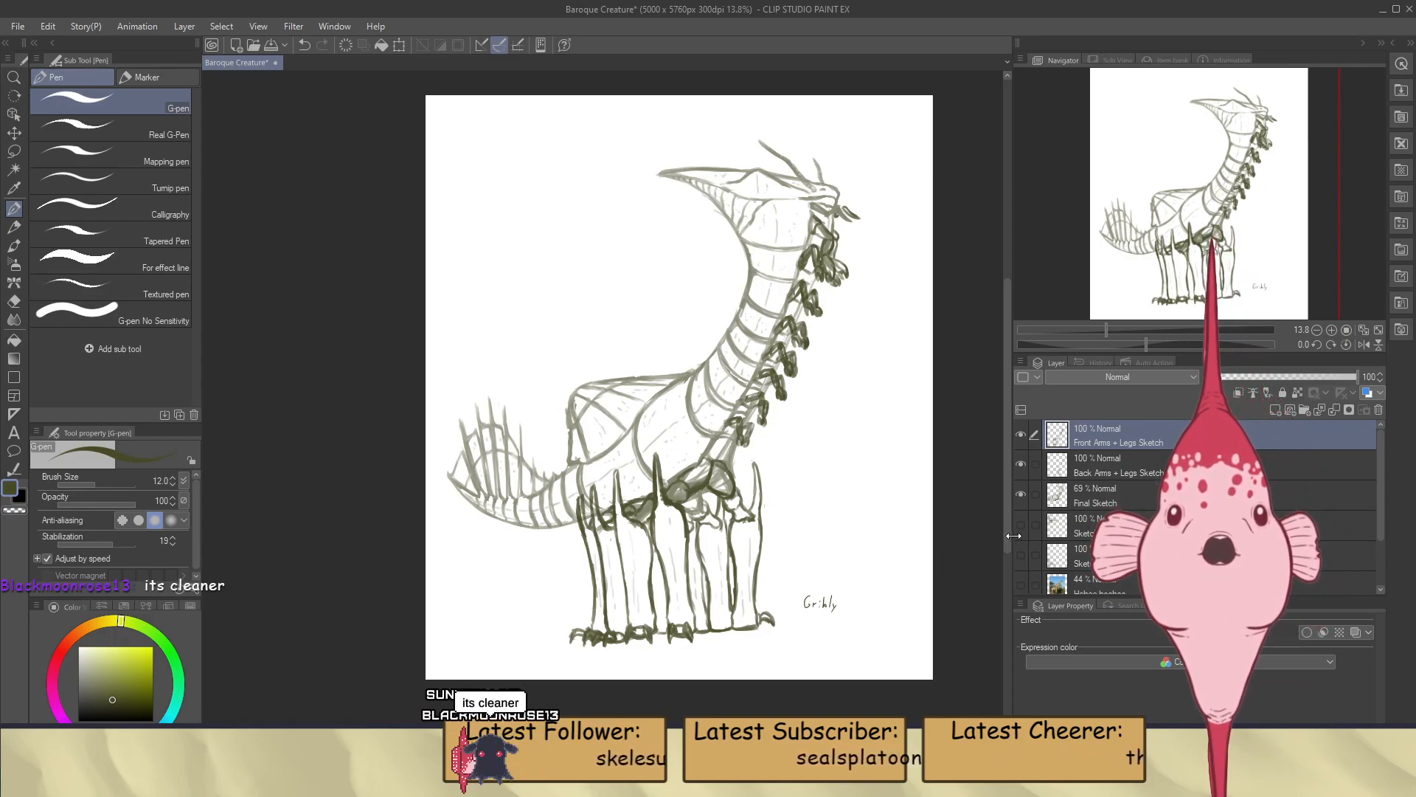
{"action": "left_click", "coordinate": [1021, 523]}
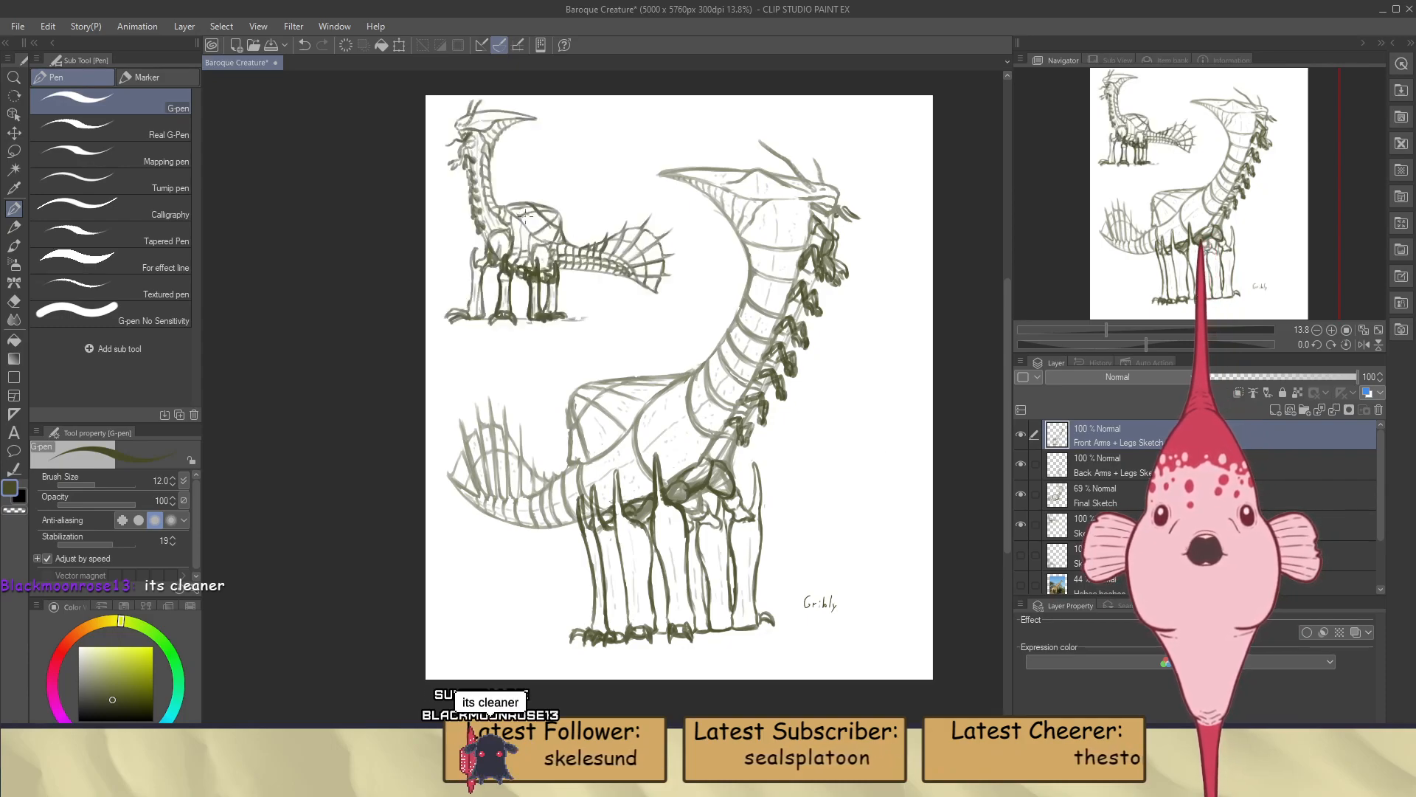
{"action": "left_click", "coordinate": [1021, 555]}
{"action": "left_click", "coordinate": [1021, 555]}
{"action": "left_click", "coordinate": [1021, 524]}
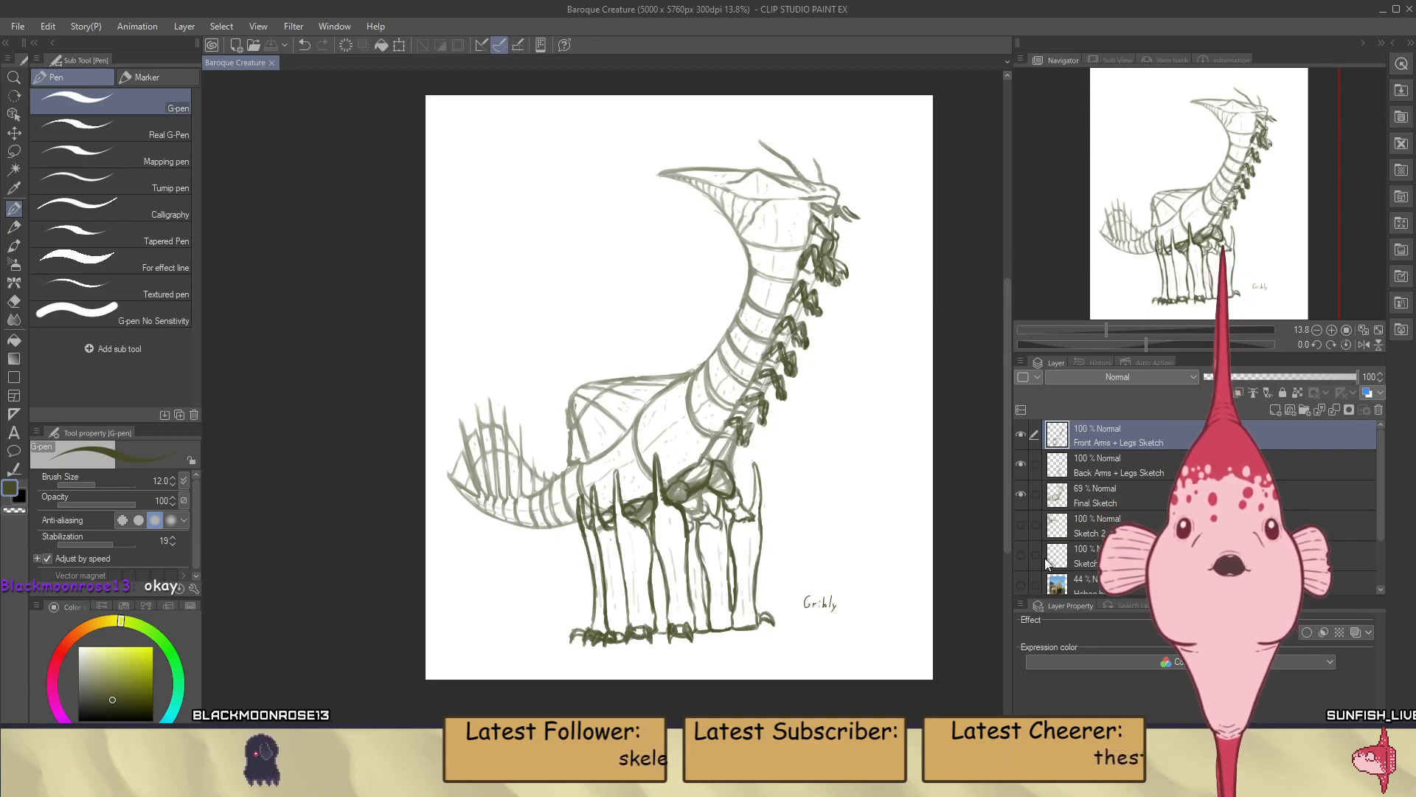
Check the Front Arms + Legs Sketch layer by hiding and showing it, and save the drawing
{"action": "left_click", "coordinate": [1021, 436]}
{"action": "left_click", "coordinate": [1021, 435]}
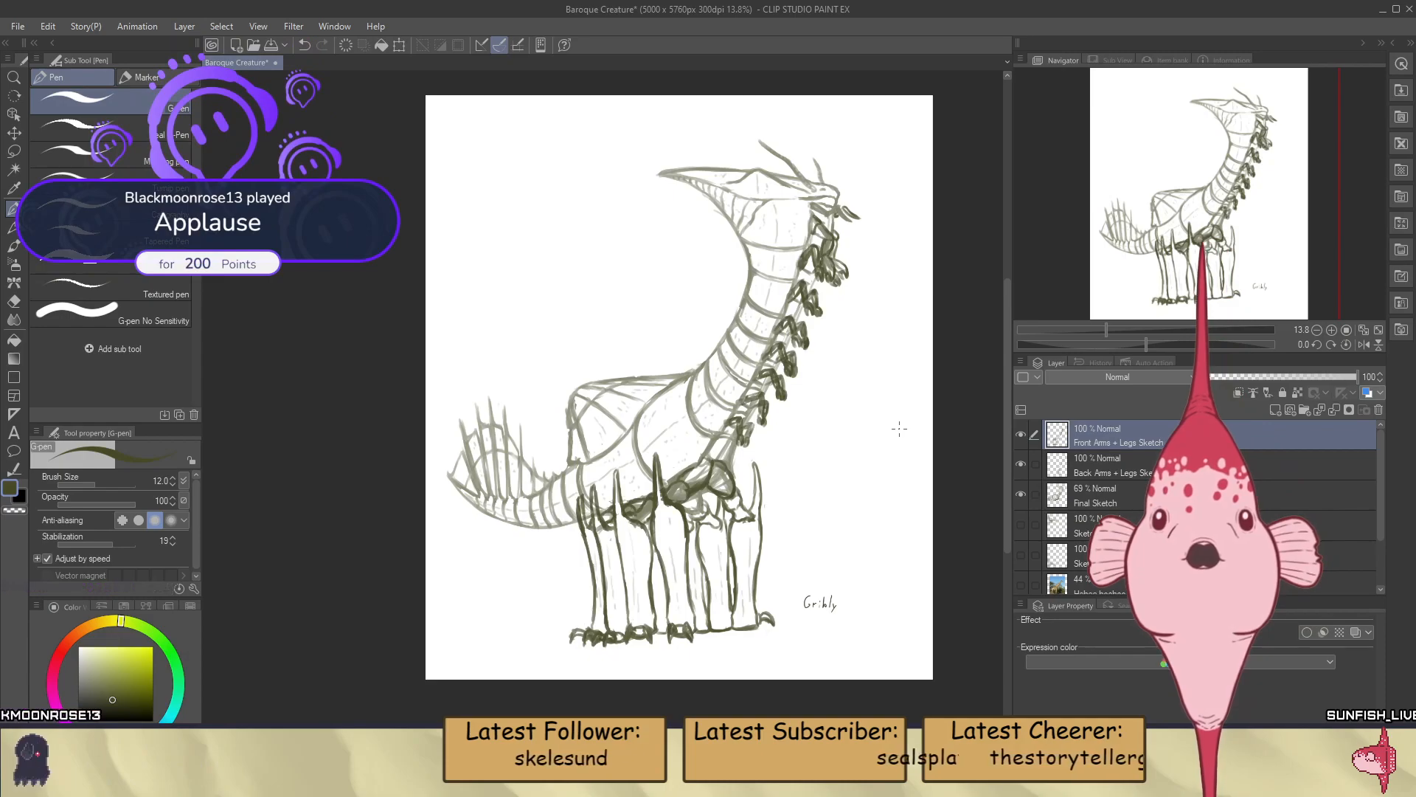
{"action": "key", "text": "ctrl+s"}
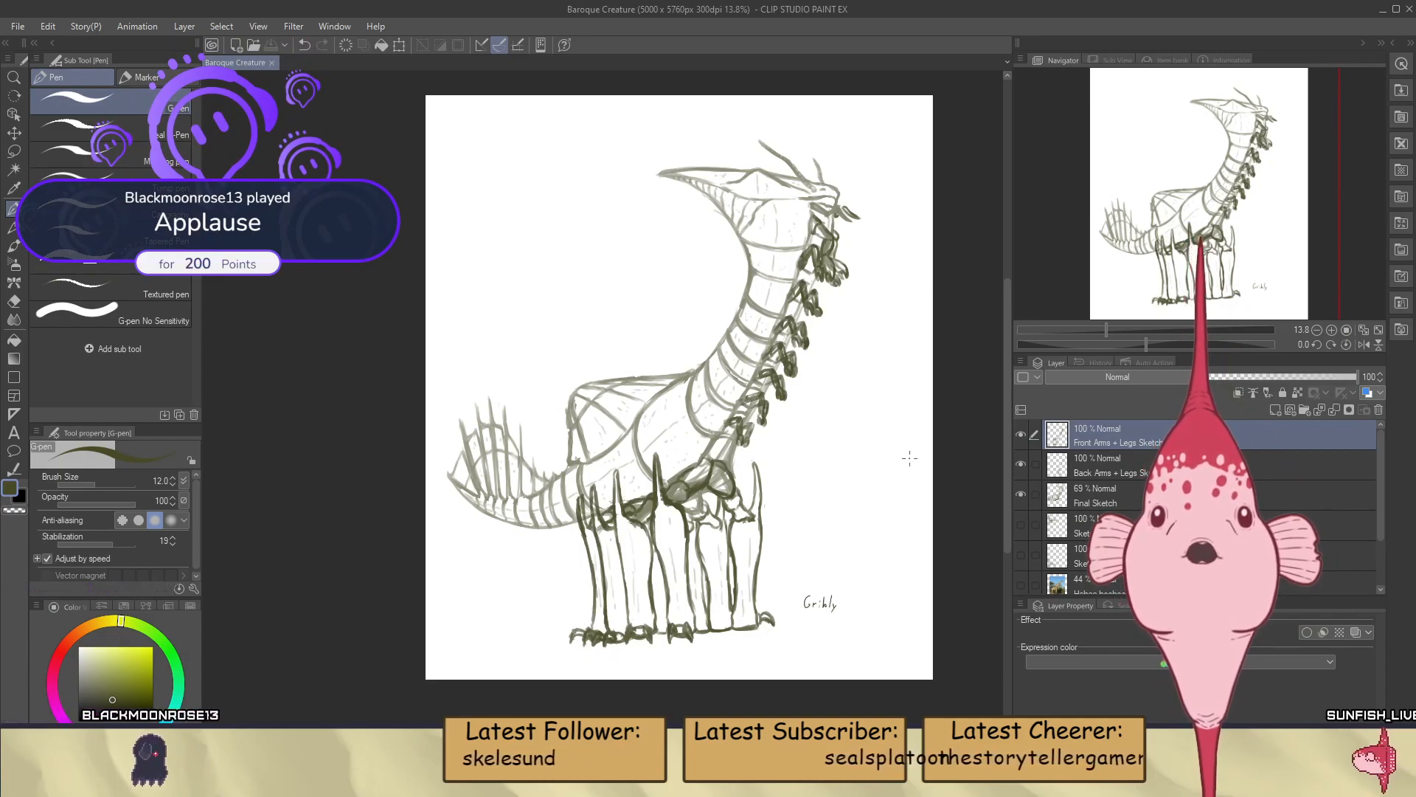